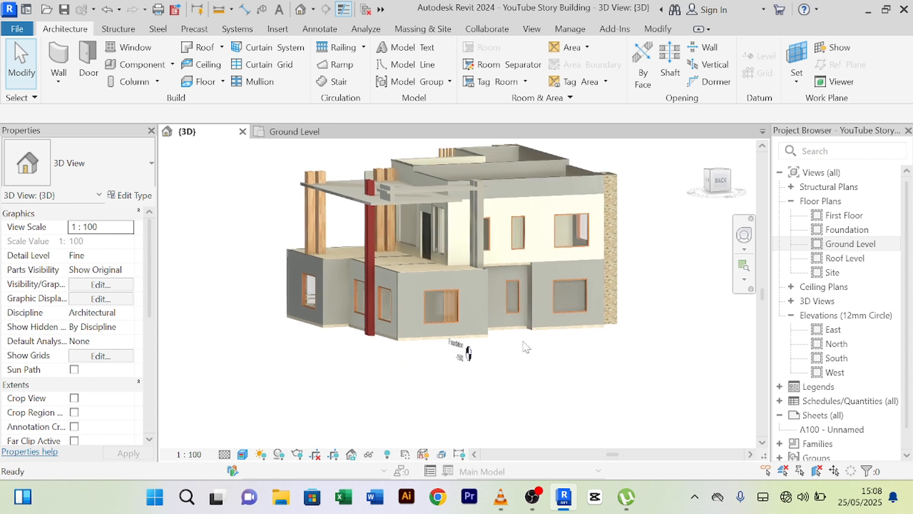
- Orbit, pan and zoom around the 3D house to inspect its front and roof edge
scroll(510, 247, "up", 5)
scroll(510, 246, "down", 6)
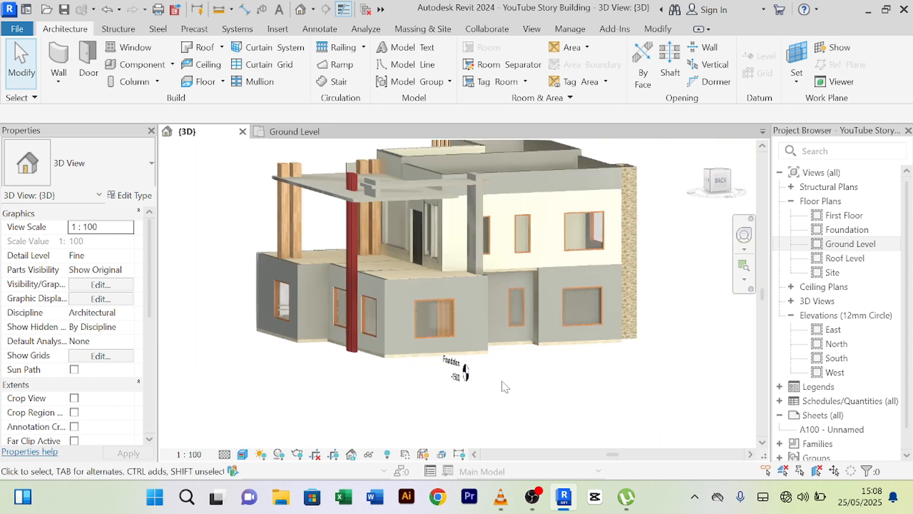
middle_click_drag(503, 381, 491, 403)
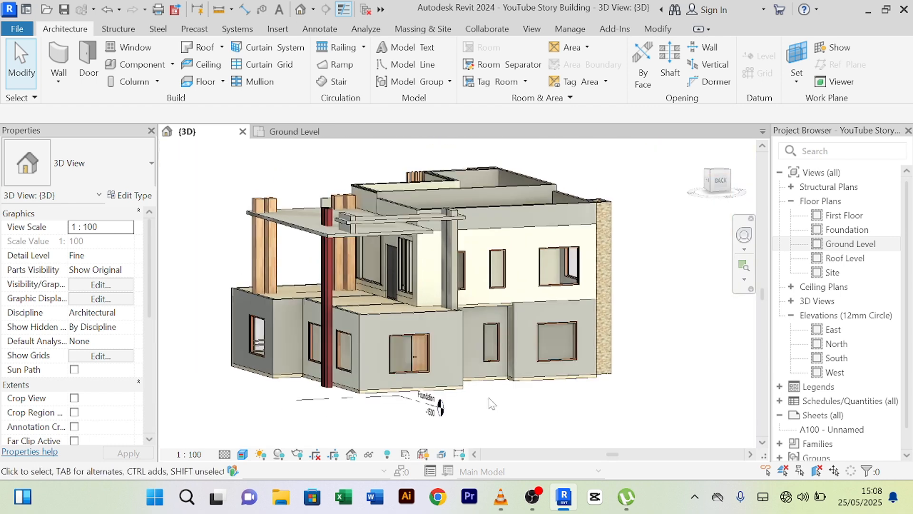
scroll(487, 402, "up", 2)
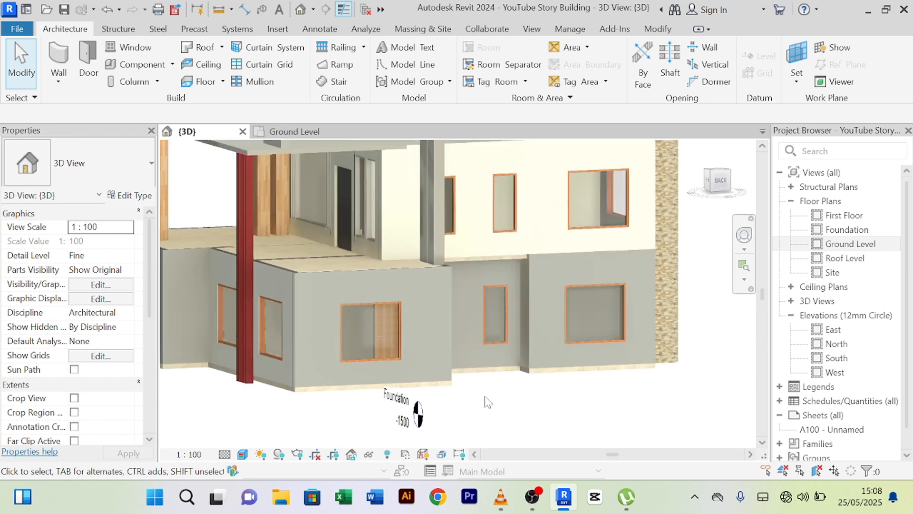
scroll(492, 405, "down", 1)
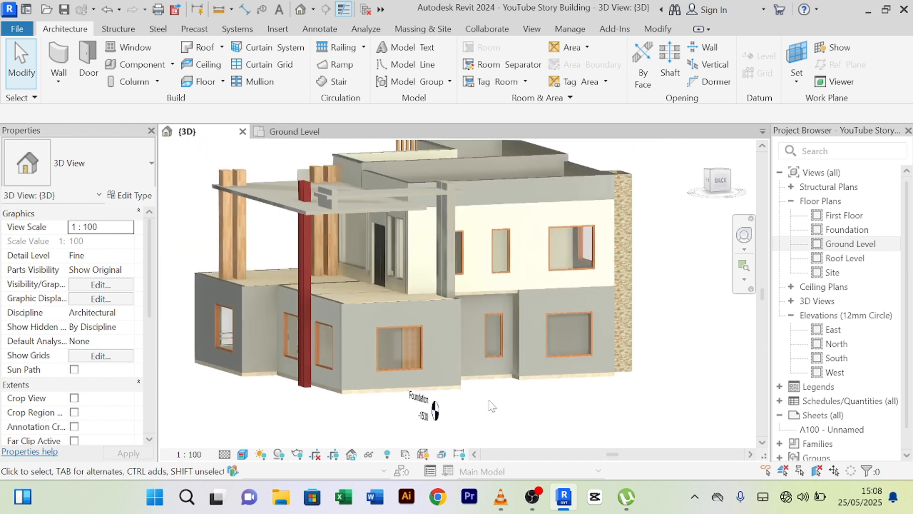
scroll(487, 402, "up", 2)
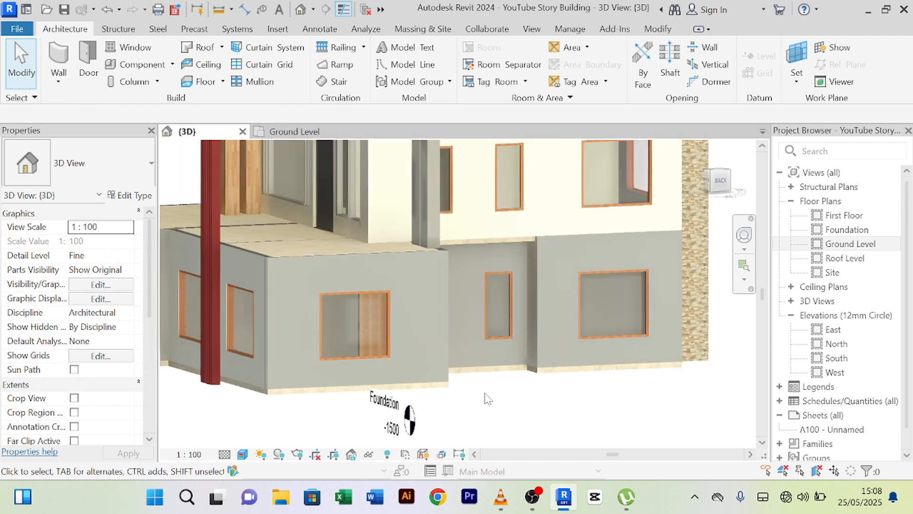
scroll(484, 397, "down", 1)
middle_click_drag(484, 397, 504, 422)
scroll(494, 409, "down", 1)
scroll(499, 393, "up", 3)
scroll(507, 418, "down", 1)
scroll(506, 422, "up", 1)
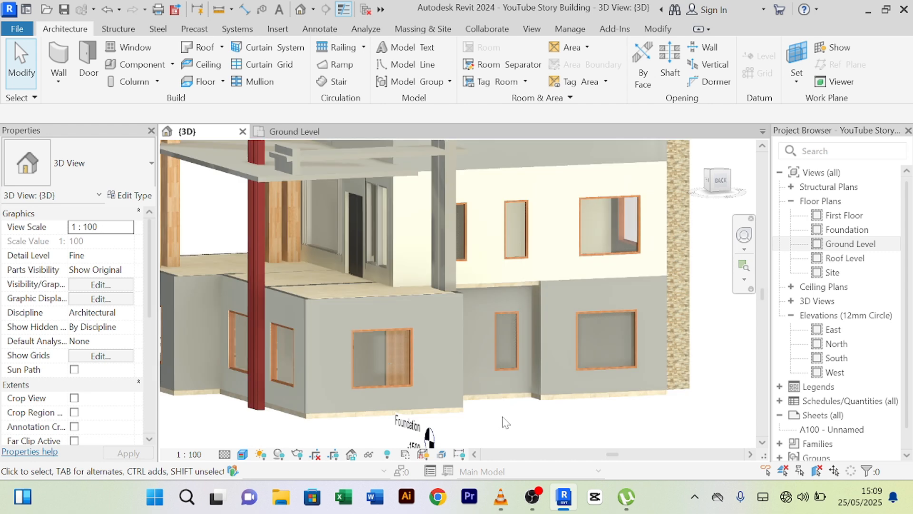
scroll(506, 422, "down", 1)
scroll(505, 422, "up", 1)
scroll(503, 419, "down", 1)
middle_click_drag(507, 420, 504, 394)
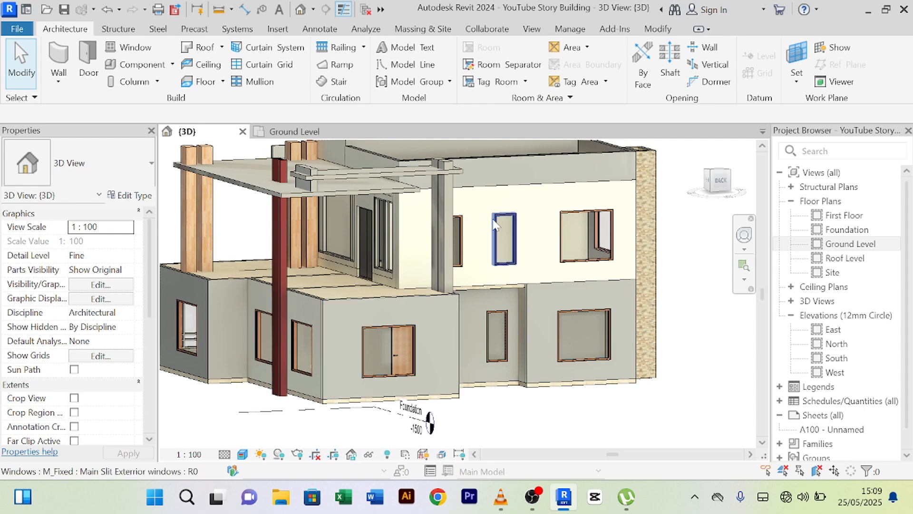
middle_click_drag(485, 224, 475, 281)
scroll(472, 278, "up", 2)
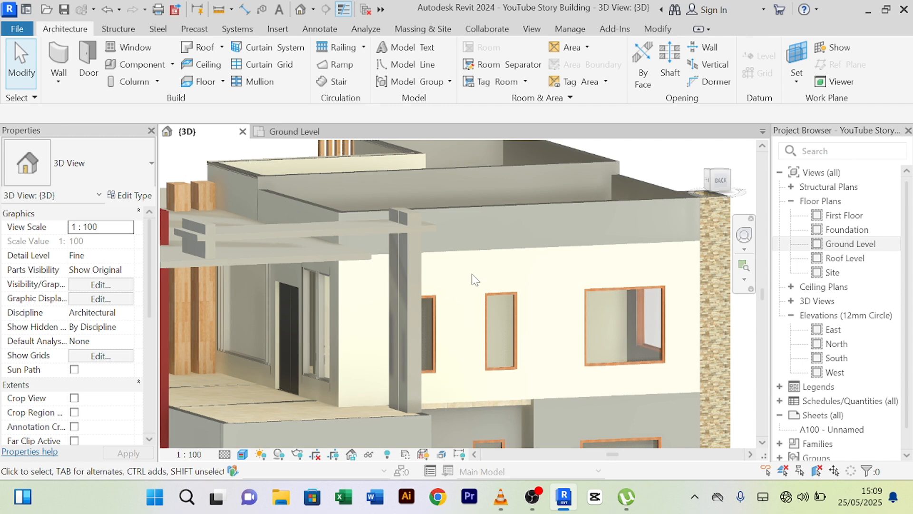
scroll(500, 225, "down", 2)
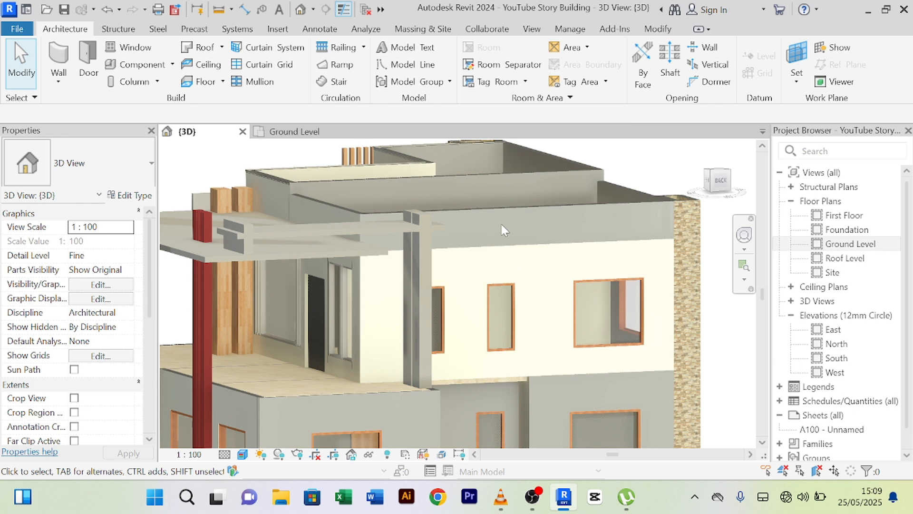
scroll(500, 222, "down", 3)
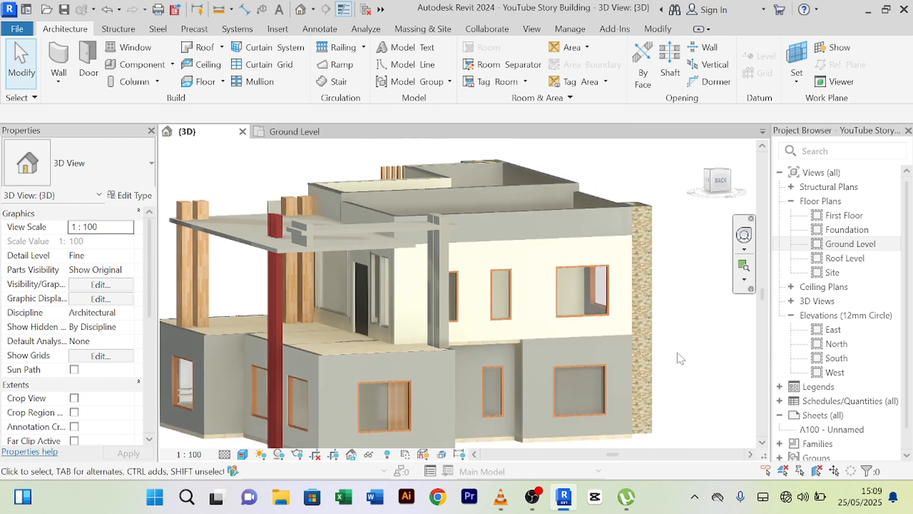
middle_click_drag(681, 358, 637, 366, "shift")
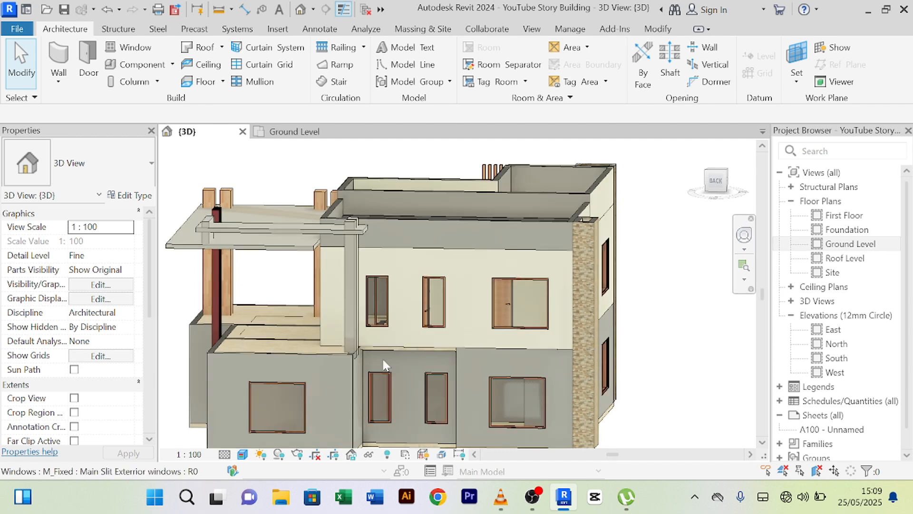
scroll(400, 352, "up", 5)
scroll(399, 352, "up", 2)
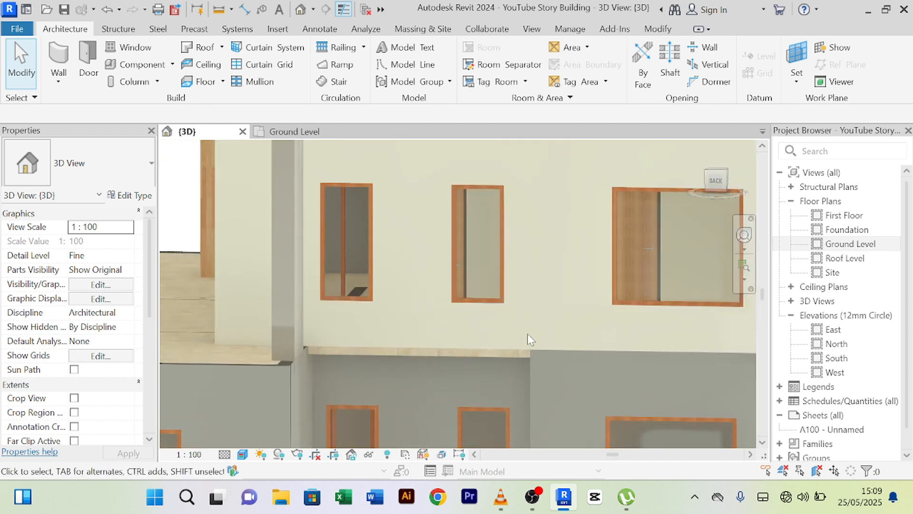
scroll(527, 333, "down", 4)
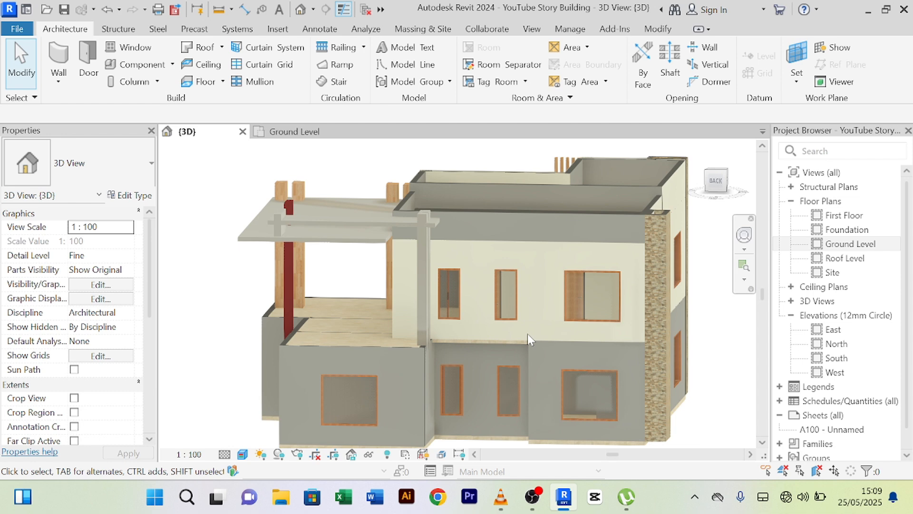
scroll(527, 333, "up", 1)
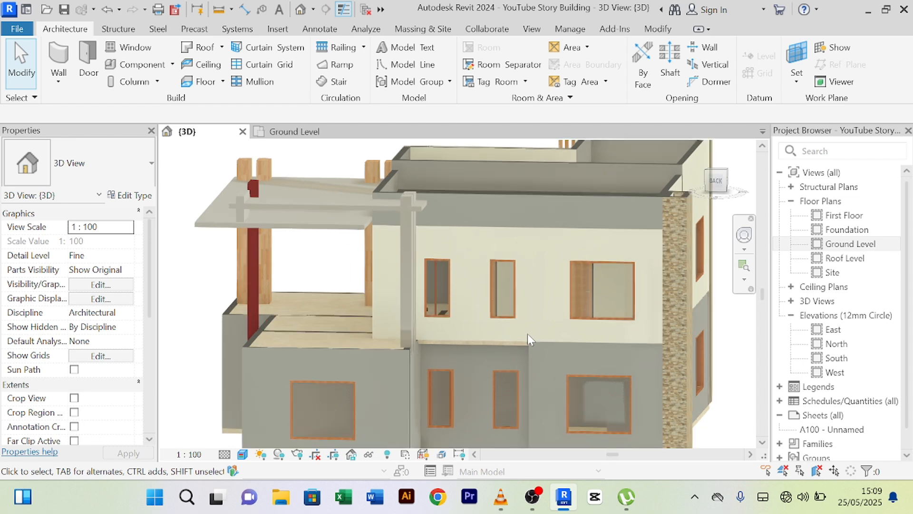
scroll(527, 333, "down", 4)
scroll(447, 372, "up", 4)
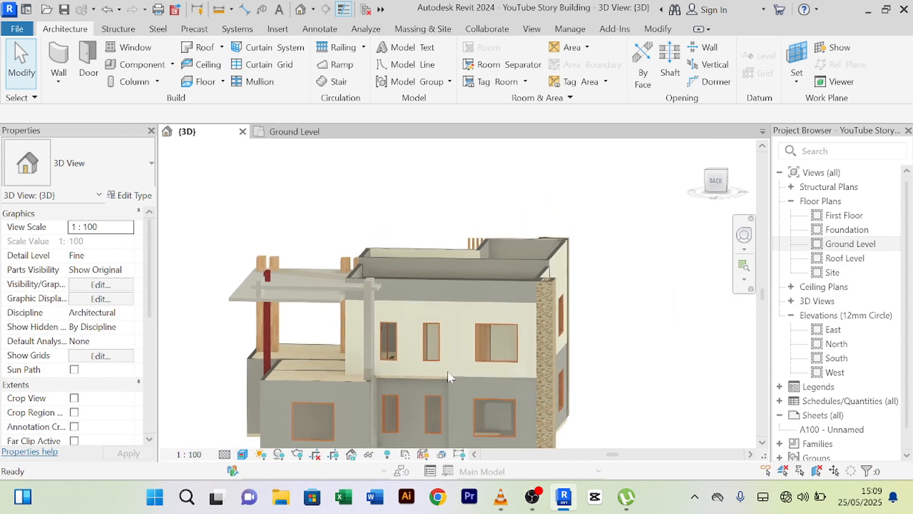
scroll(574, 250, "up", 2)
scroll(569, 245, "up", 2)
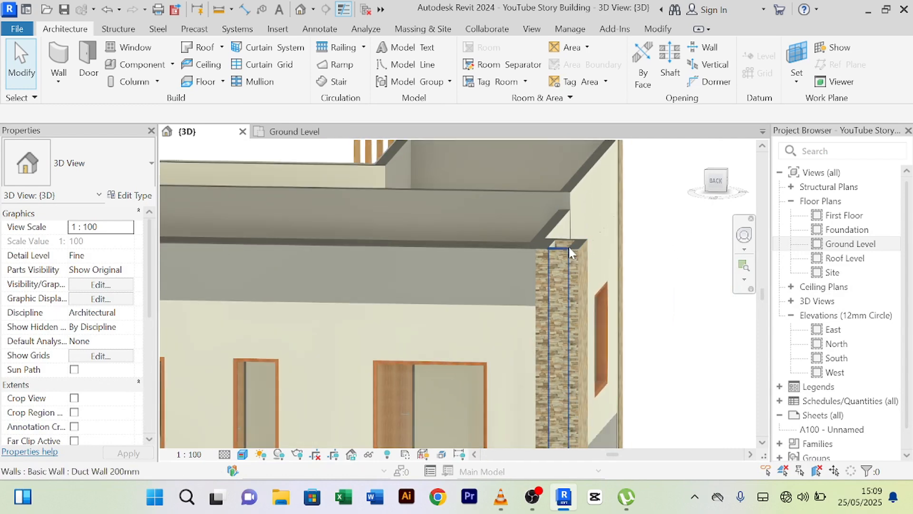
middle_click_drag(586, 284, 625, 355, "shift")
scroll(586, 348, "up", 4)
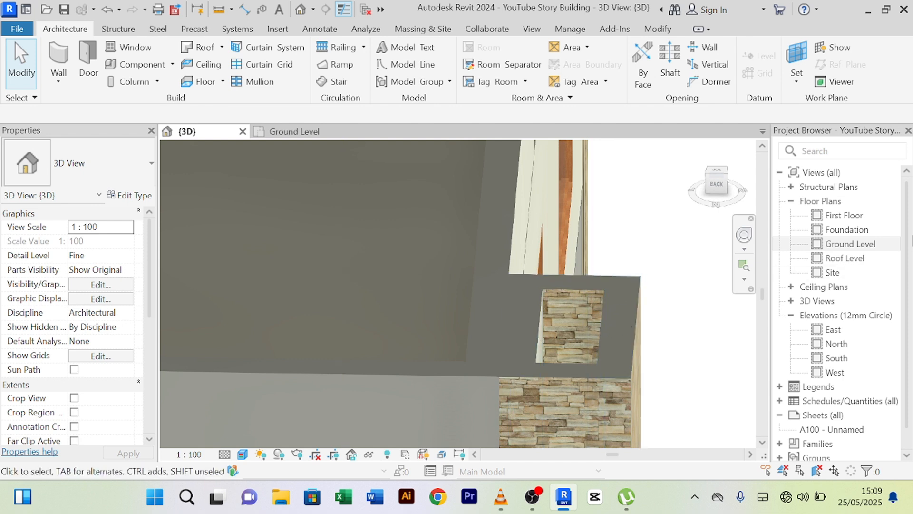
- Open the Ground Level floor plan and zoom in on the duct enclosure
double_click(841, 245)
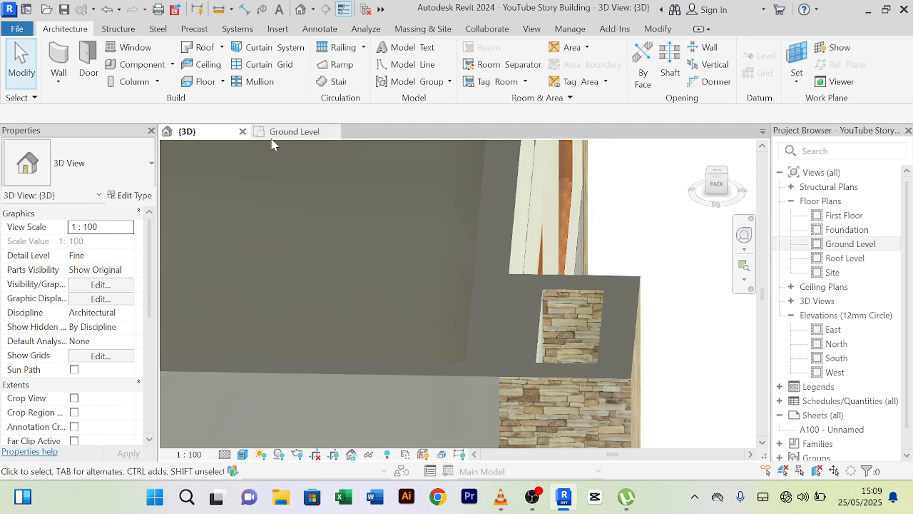
scroll(351, 381, "up", 8)
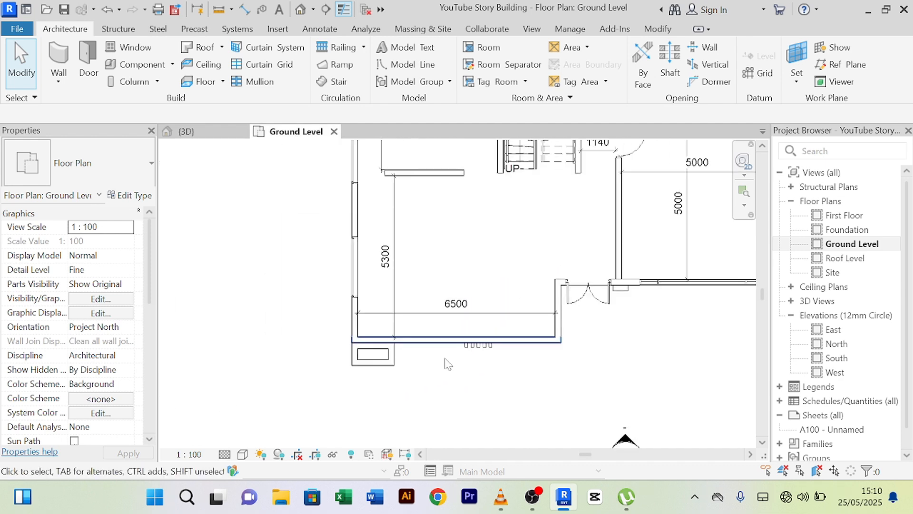
scroll(406, 318, "up", 2)
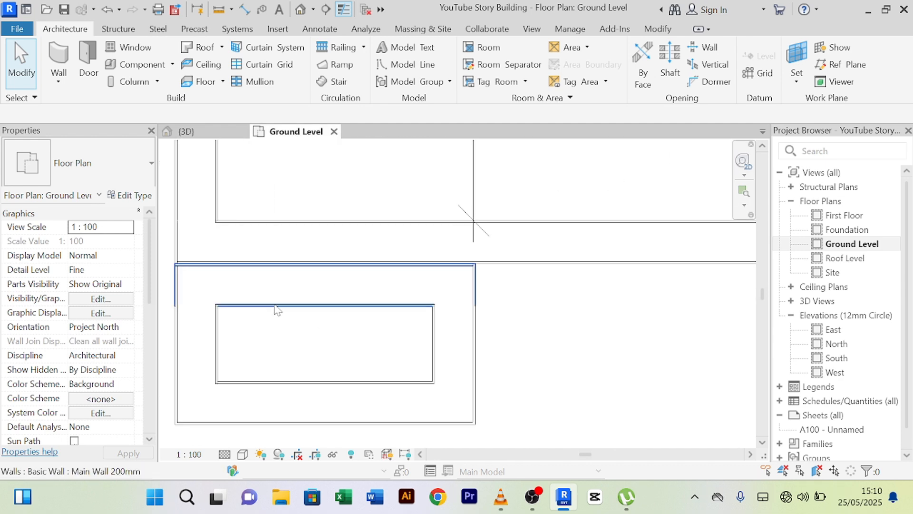
scroll(487, 347, "down", 2)
middle_click_drag(488, 346, 506, 338)
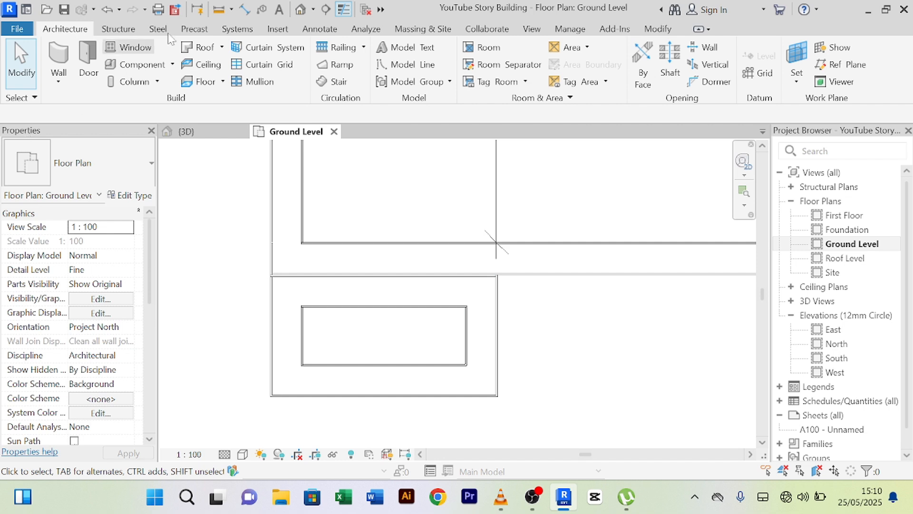
- Select and then deselect the bottom duct wall, with the Floor dropdown list opened
left_click(222, 86)
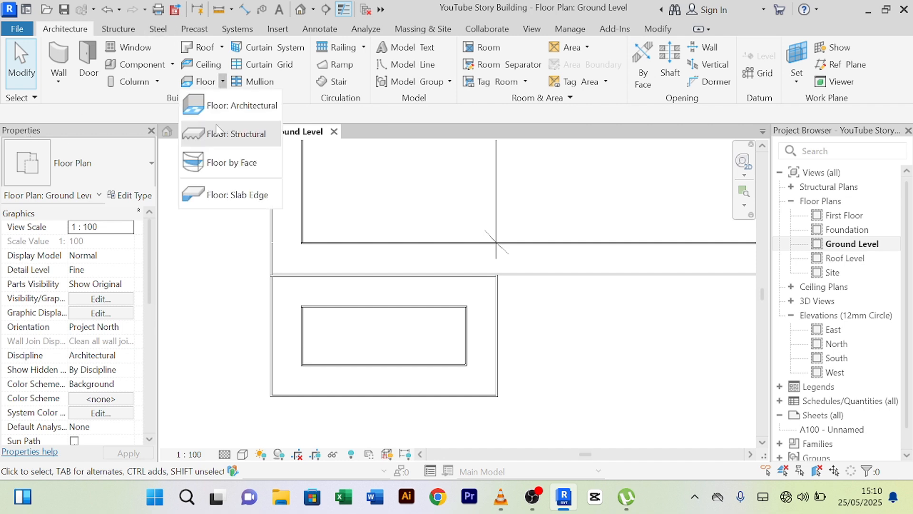
left_click(428, 403)
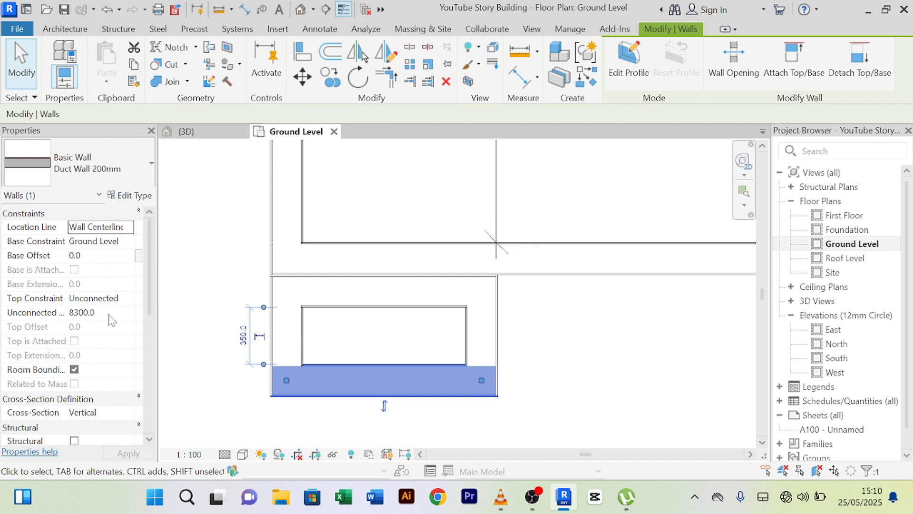
left_click(592, 377)
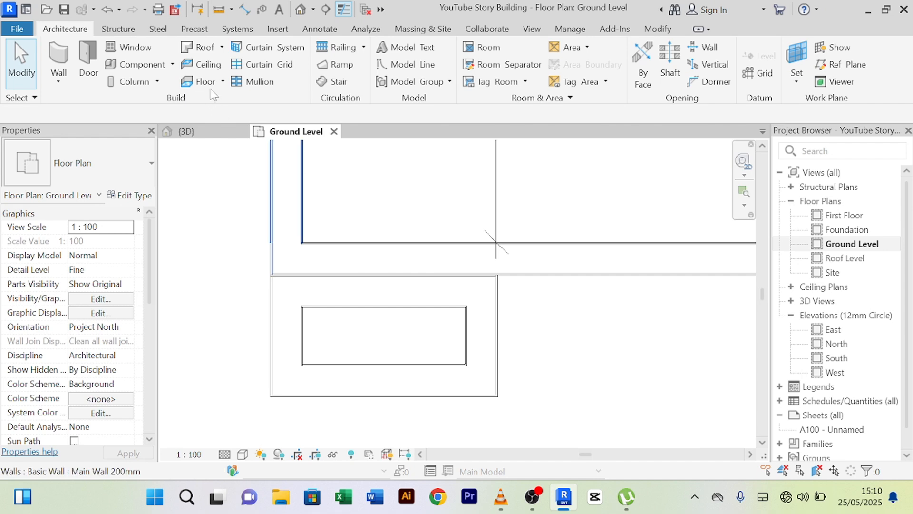
left_click(222, 81)
- Start an architectural floor, dismissing the save reminder without saving
left_click(231, 102)
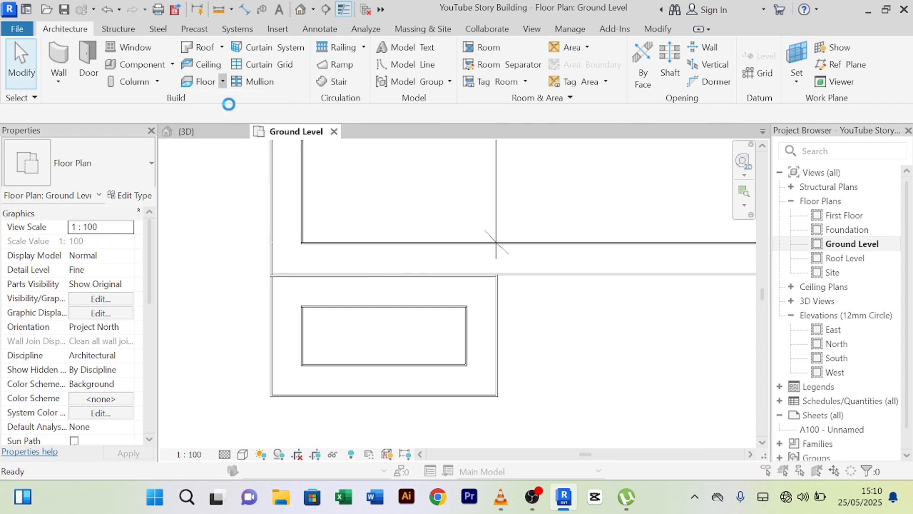
left_click(466, 270)
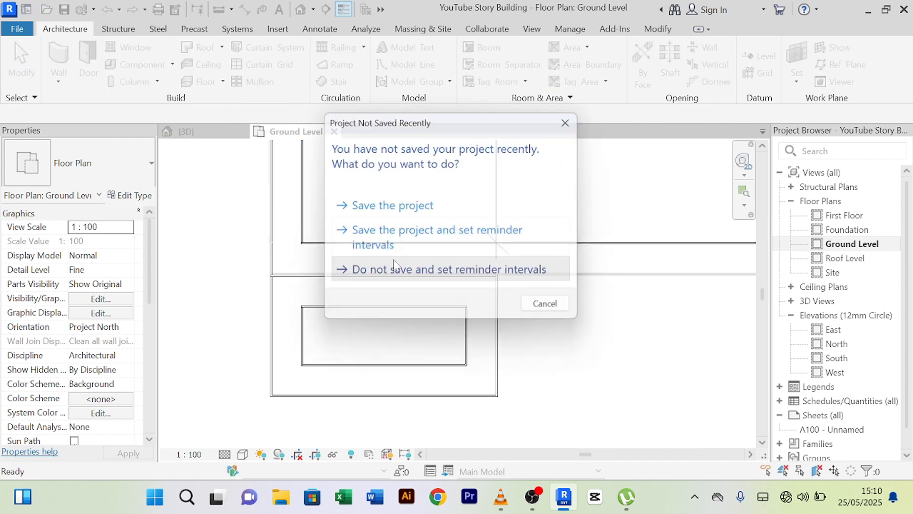
left_click(619, 468)
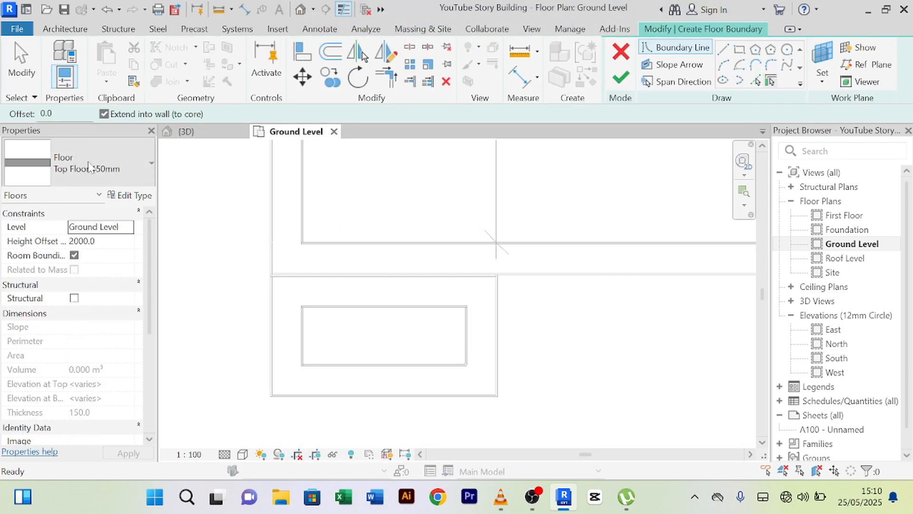
- Switch the boundary tool to Pick Lines and set its offset to 10
left_click(756, 81)
scroll(374, 301, "up", 2)
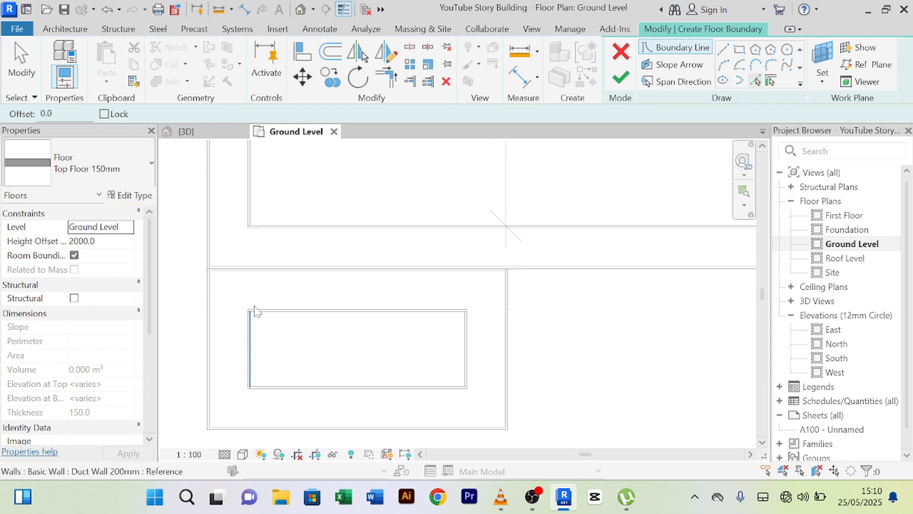
scroll(431, 258, "down", 1)
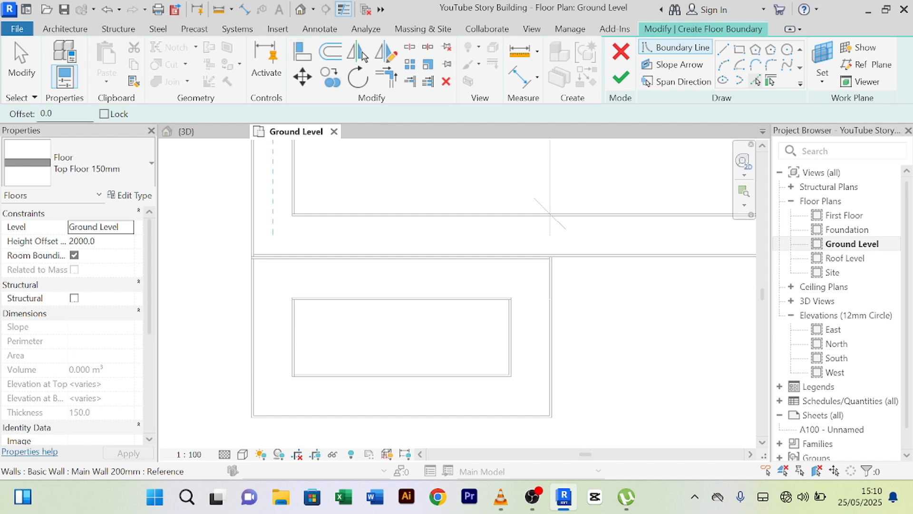
double_click(45, 113)
type("1")
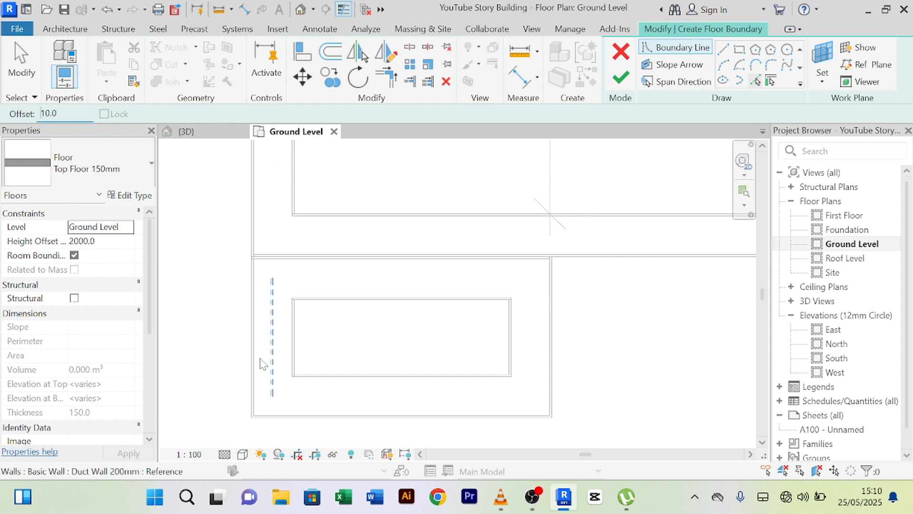
scroll(251, 341, "up", 3)
scroll(251, 341, "up", 2)
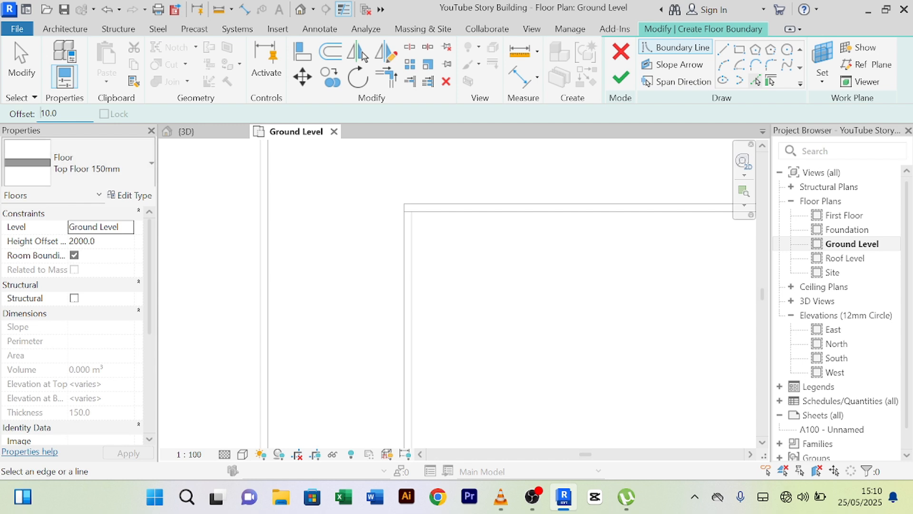
- Set the pick offset to 25 and add a boundary along the left duct wall
double_click(48, 114)
type("25")
scroll(316, 240, "down", 3)
scroll(309, 248, "up", 4)
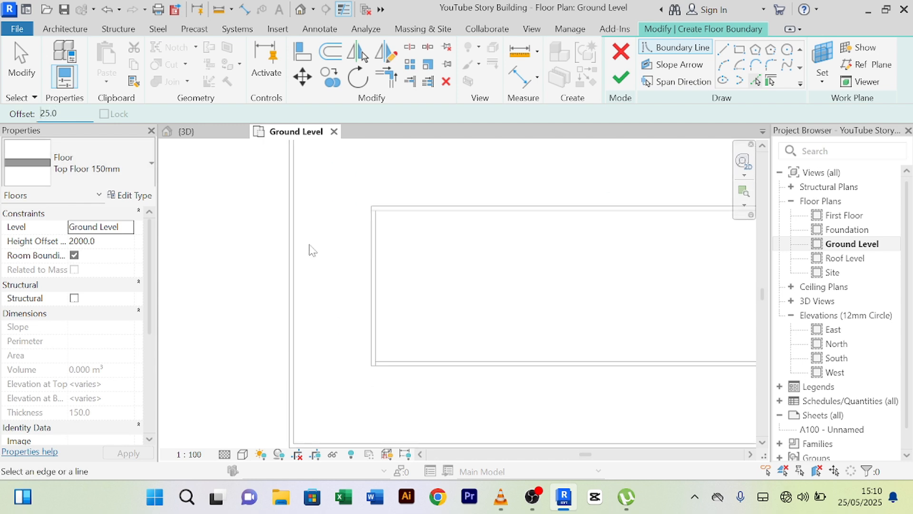
left_click(278, 258)
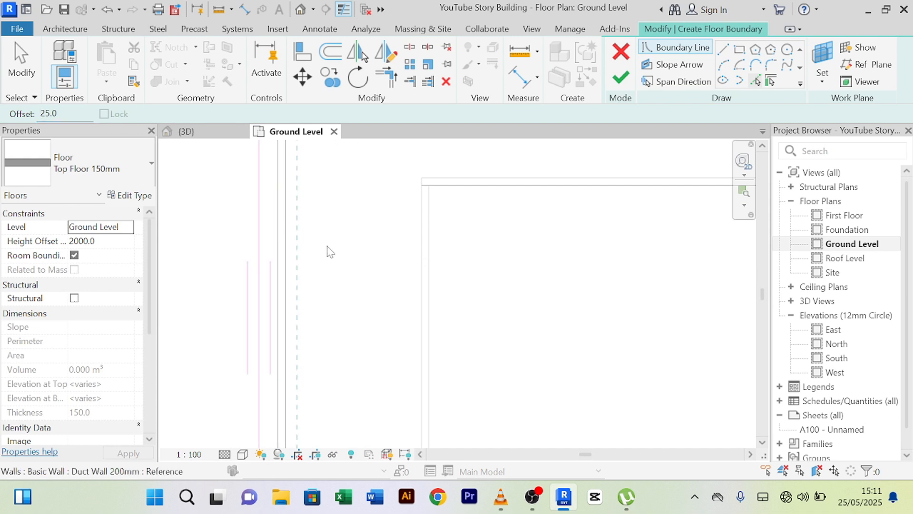
scroll(399, 230, "down", 3)
middle_click_drag(406, 226, 312, 334)
scroll(348, 260, "up", 3)
middle_click_drag(365, 245, 785, 253)
- Add boundary lines along the top, right and bottom duct walls
scroll(704, 272, "up", 2)
middle_click_drag(647, 281, 586, 252)
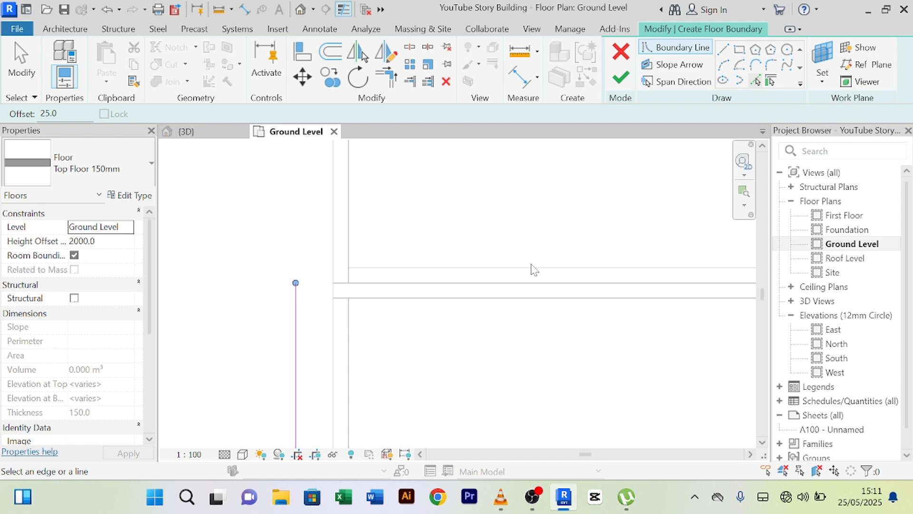
left_click(454, 284)
scroll(457, 288, "down", 3)
middle_click_drag(727, 395, 188, 273)
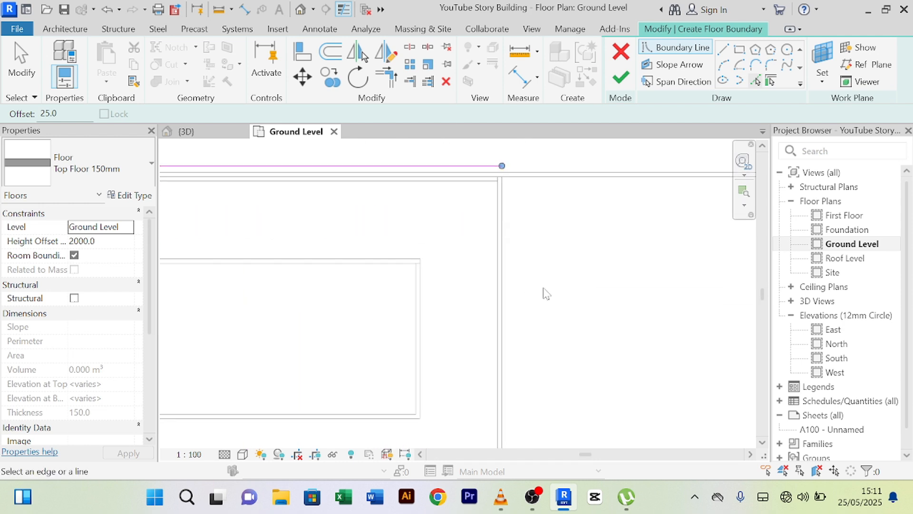
scroll(534, 289, "down", 2)
scroll(519, 301, "up", 4)
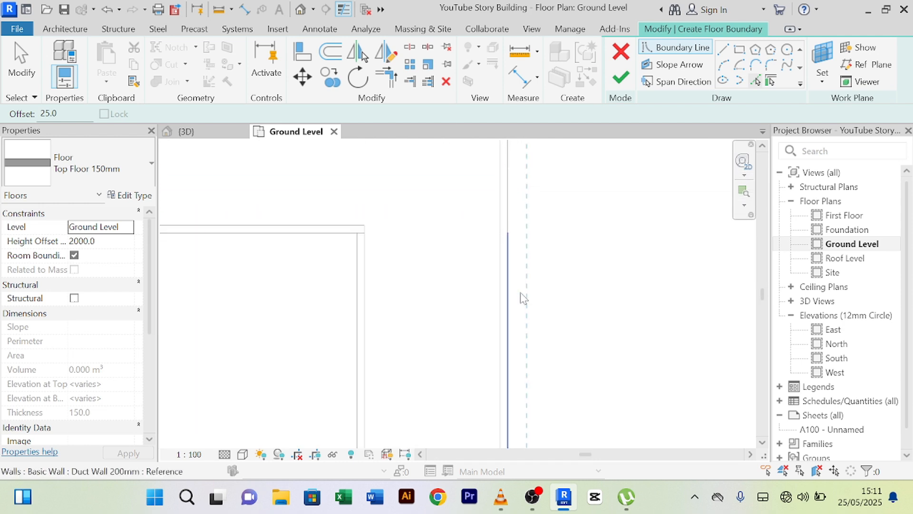
left_click(515, 292)
scroll(516, 292, "down", 3)
middle_click_drag(602, 315, 626, 215)
scroll(626, 210, "down", 2)
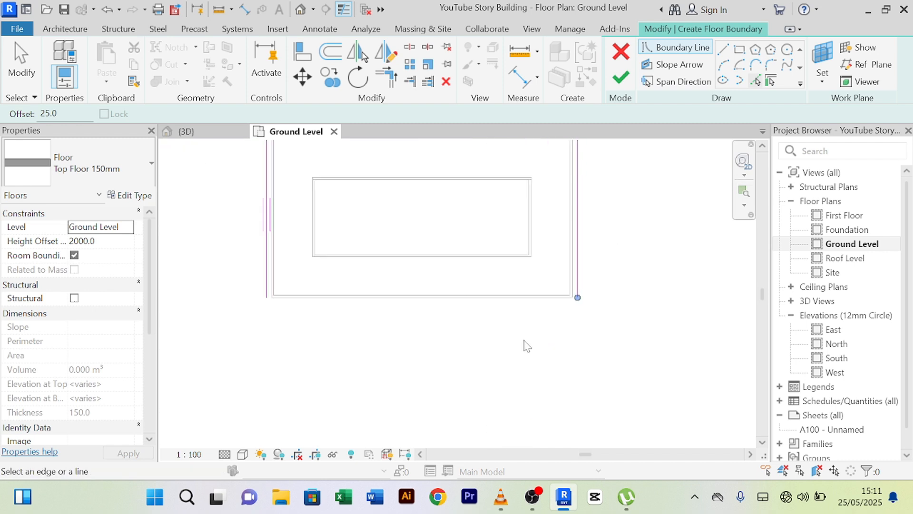
left_click(422, 313)
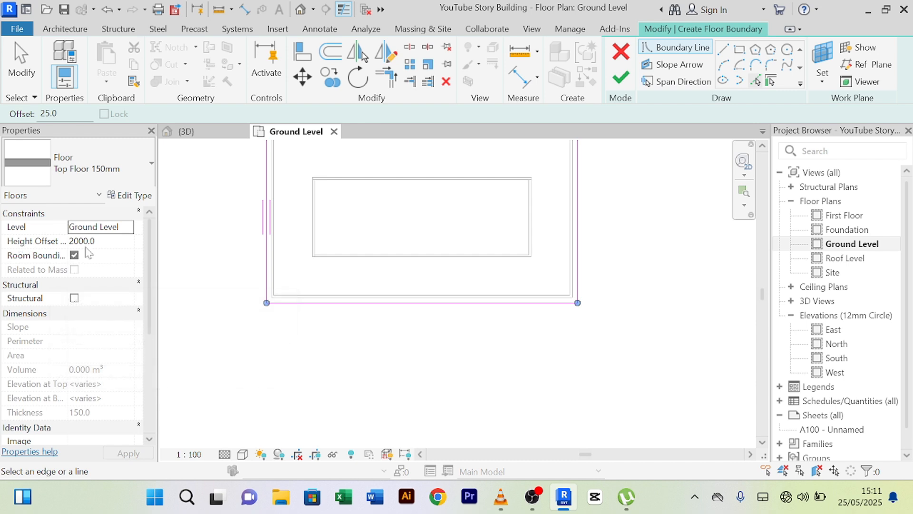
- Set the floor's Height Offset from Level to 8300
left_click(119, 241)
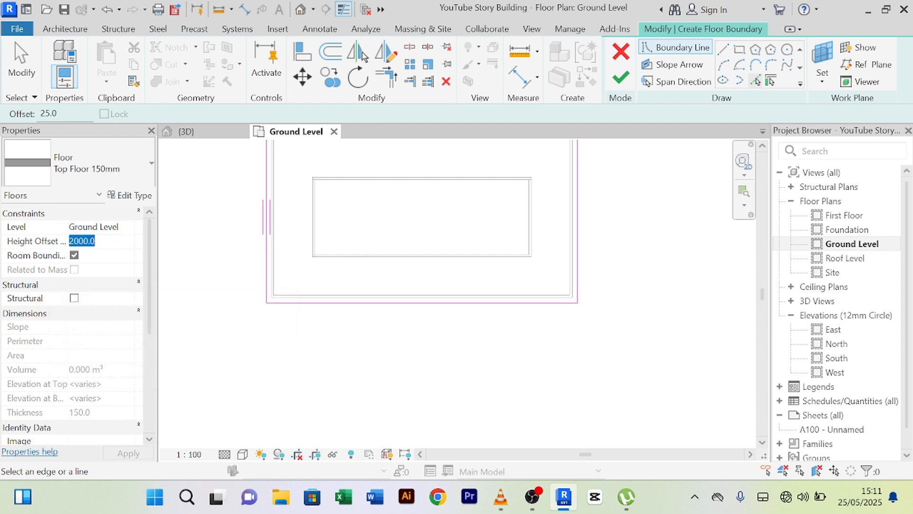
type("83")
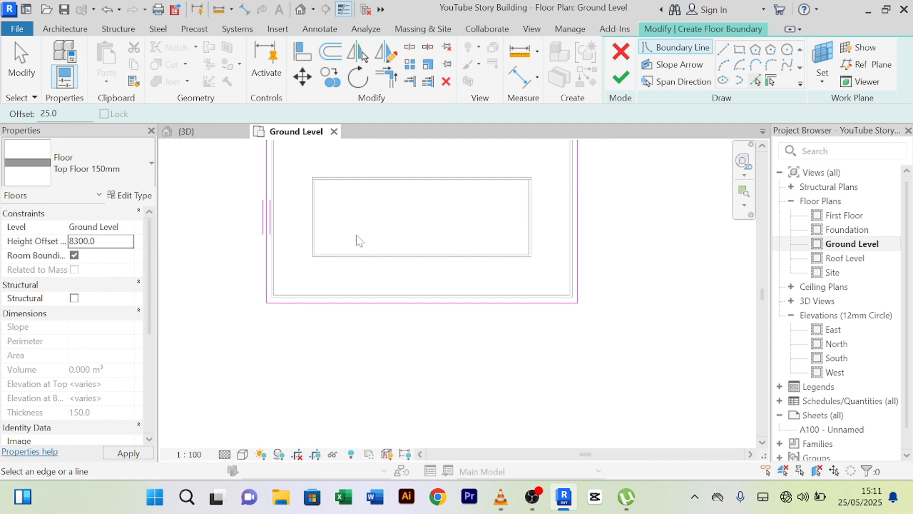
scroll(603, 230, "down", 2)
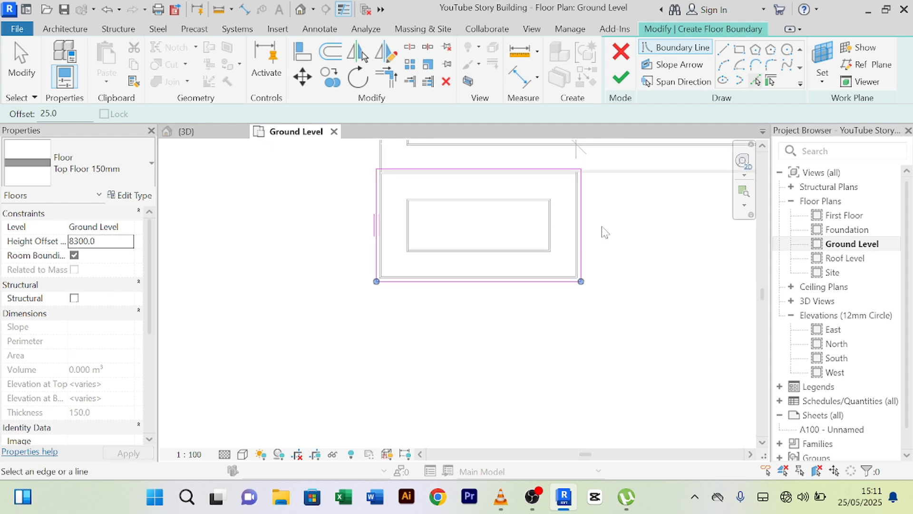
- Finish the floor sketch and view the building in 3D from the front-left
left_click(621, 76)
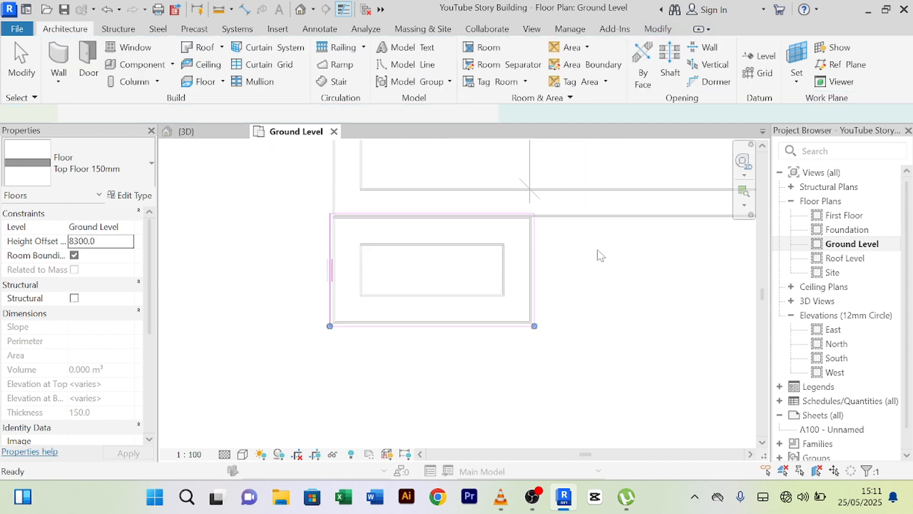
left_click(186, 131)
scroll(663, 280, "down", 5)
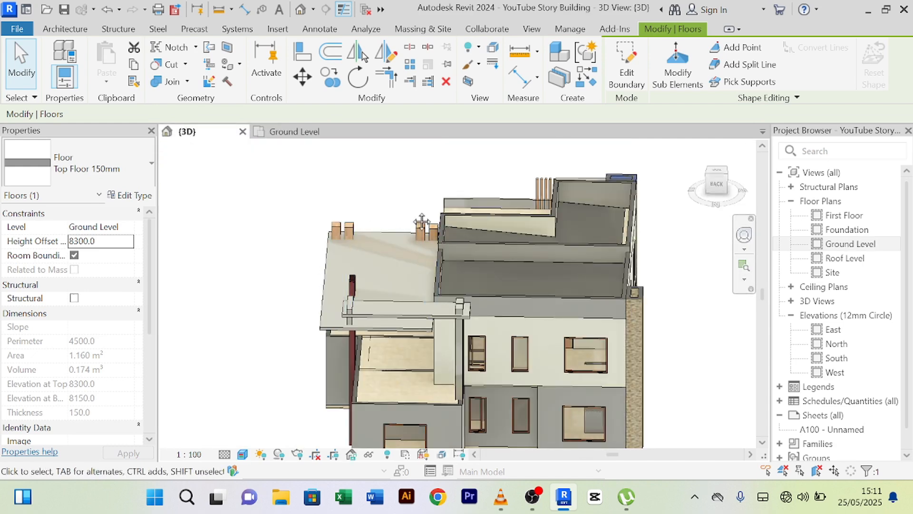
middle_click_drag(685, 333, 523, 340, "shift")
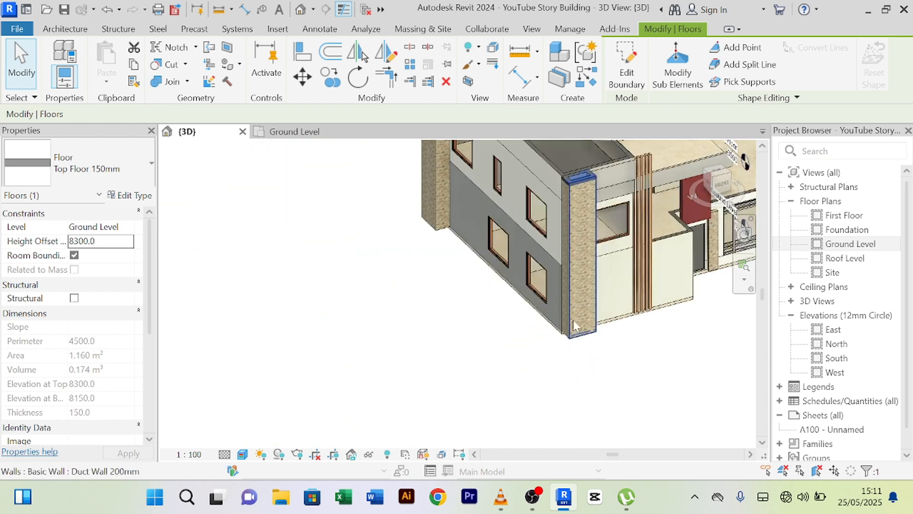
middle_click_drag(577, 326, 245, 399)
left_click(381, 420)
- Zoom in and select the new floor slab on top of the stone column
scroll(235, 272, "up", 3)
scroll(263, 230, "up", 8)
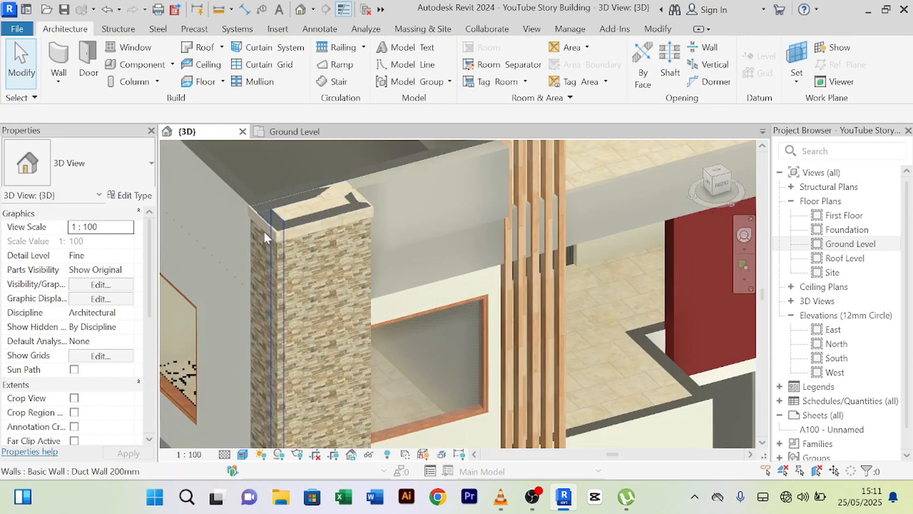
middle_click_drag(369, 283, 441, 290)
scroll(279, 351, "up", 2)
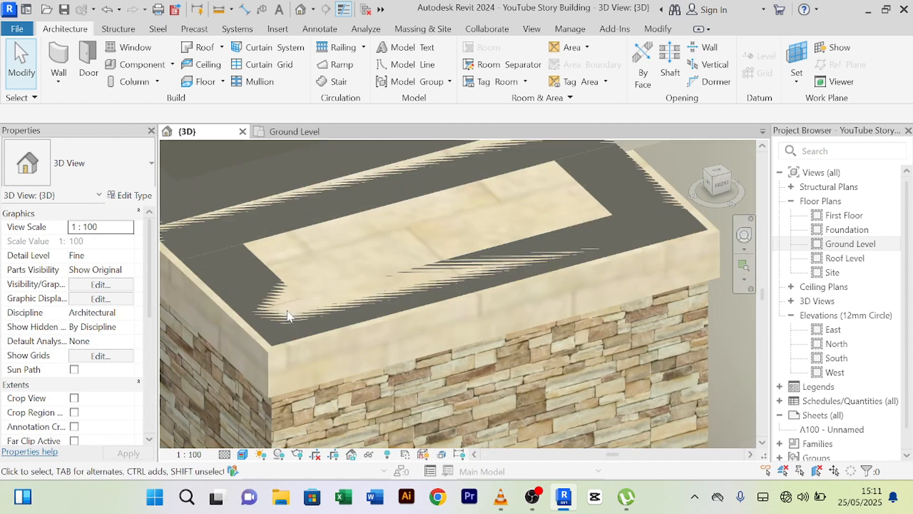
left_click(279, 353)
scroll(305, 336, "down", 6)
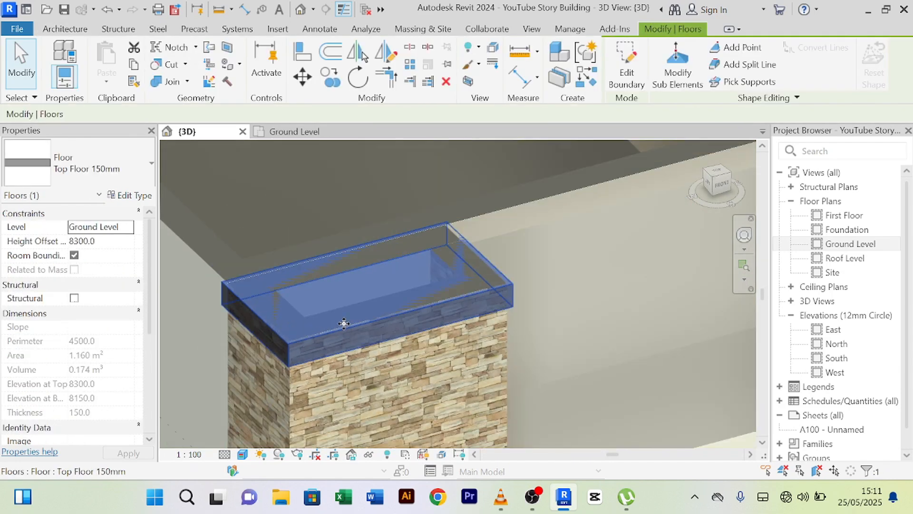
- Change the selected slab's Height Offset from Level to 8500, then deselect it
middle_click_drag(379, 337, 276, 314)
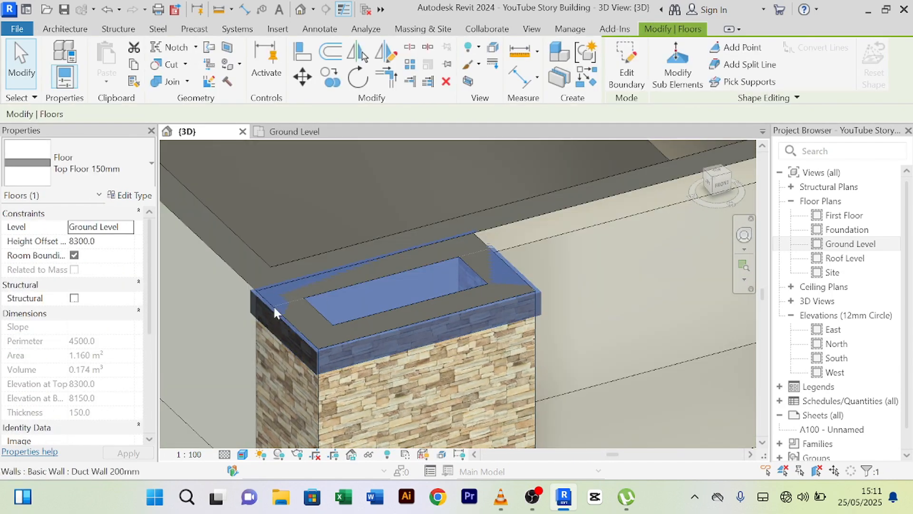
left_click(102, 241)
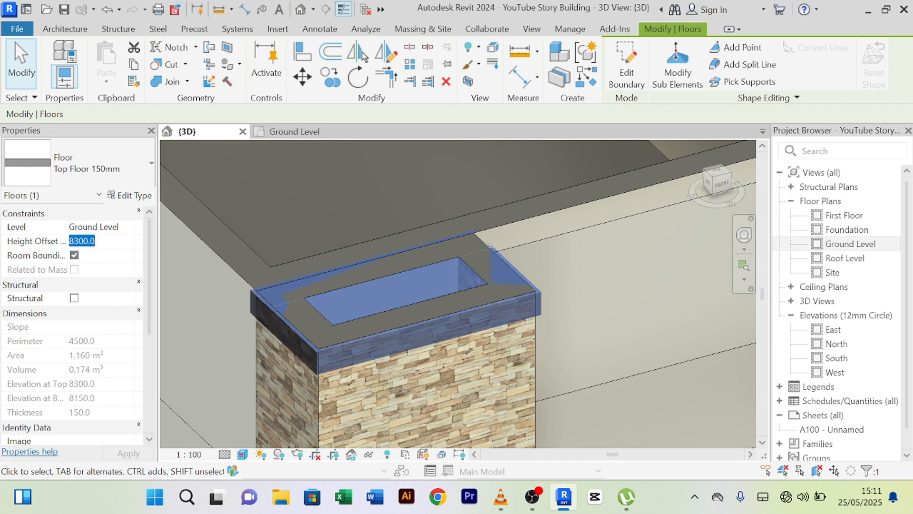
type("8")
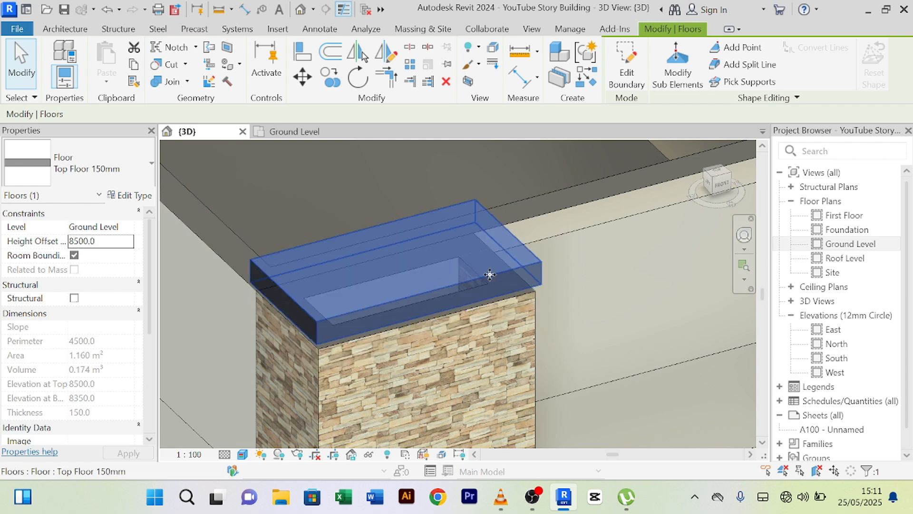
scroll(490, 276, "down", 2)
middle_click_drag(504, 326, 434, 214, "shift")
scroll(390, 317, "up", 3)
key("Escape")
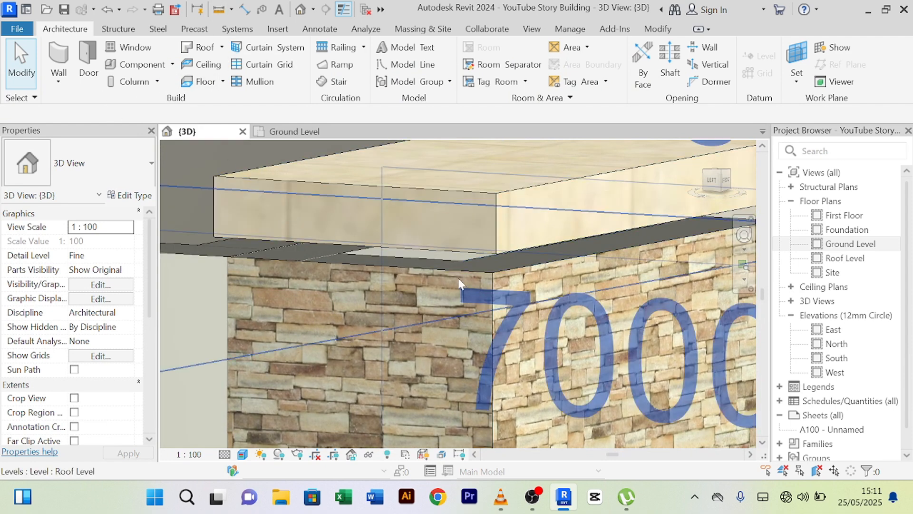
- Use Align to snap the stone column wall's top edge to the floor slab
left_click(329, 270)
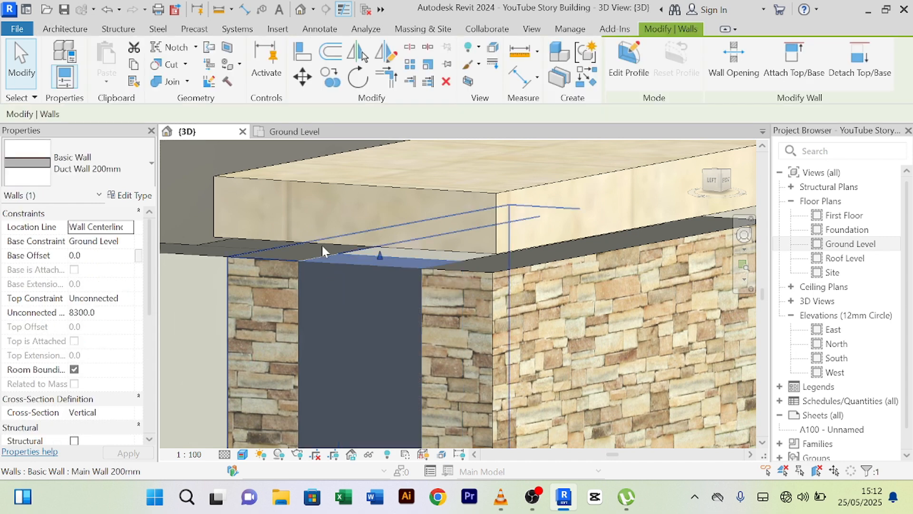
left_click(302, 53)
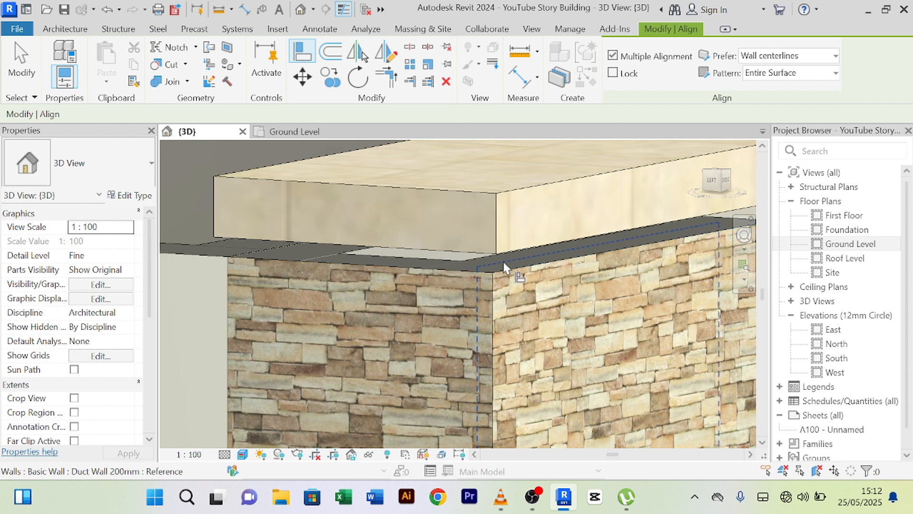
scroll(508, 263, "up", 2)
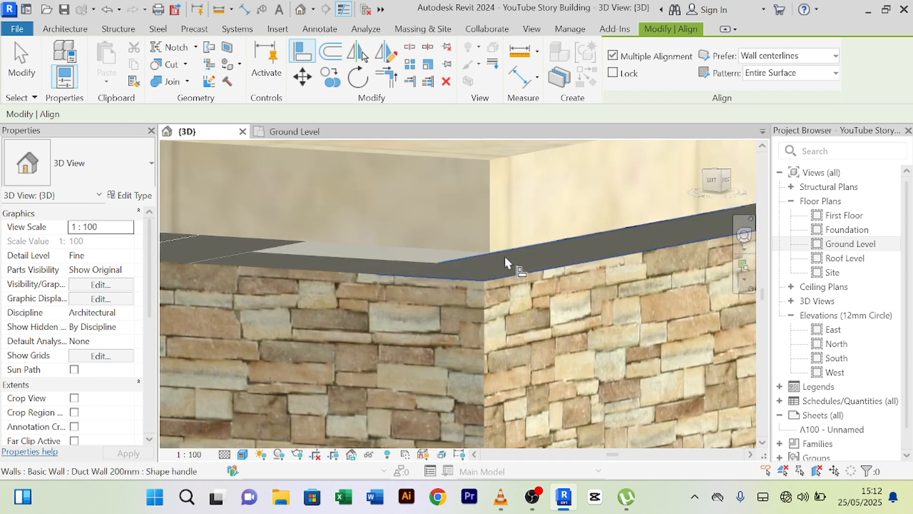
left_click(505, 257)
middle_click_drag(504, 263, 444, 254, "shift")
left_click(444, 255)
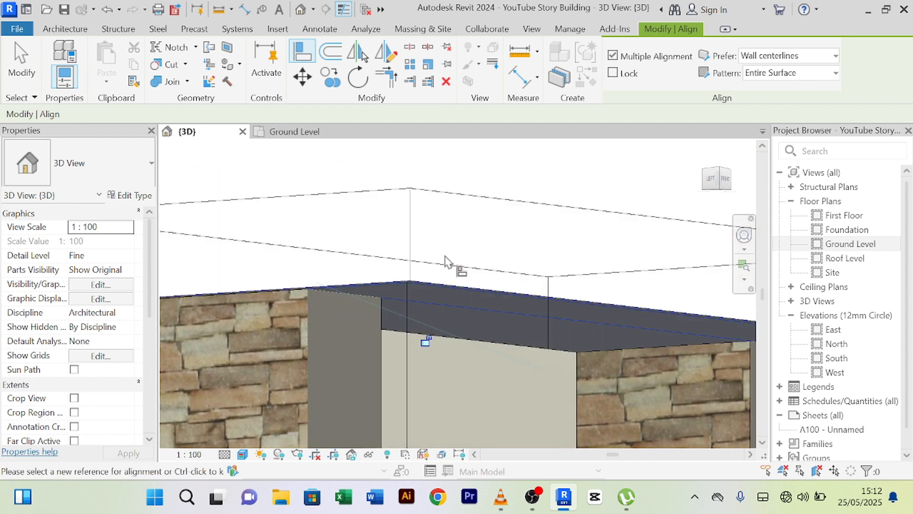
scroll(444, 255, "down", 5)
middle_click_drag(486, 219, 609, 351, "shift")
- End the Align operation through the right-click Cancel command
right_click(609, 351)
left_click(659, 66)
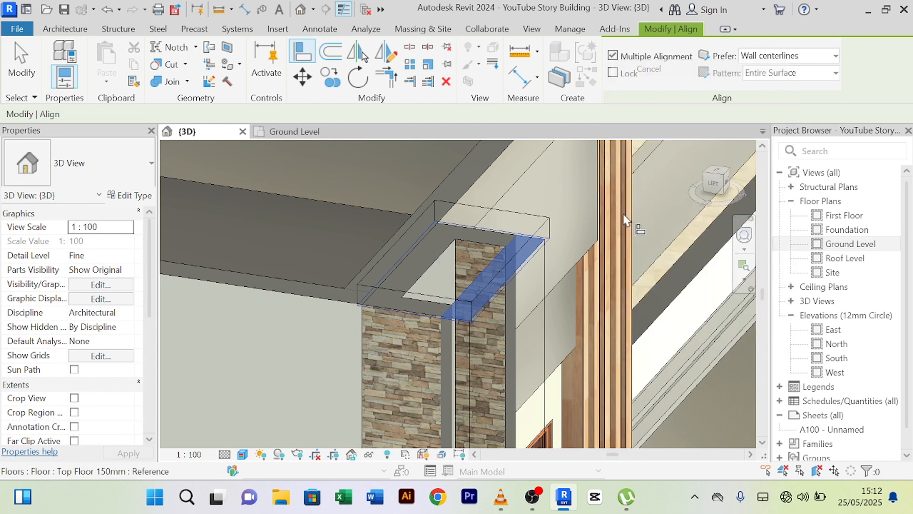
scroll(535, 375, "down", 4)
middle_click_drag(541, 364, 420, 304)
right_click(680, 345)
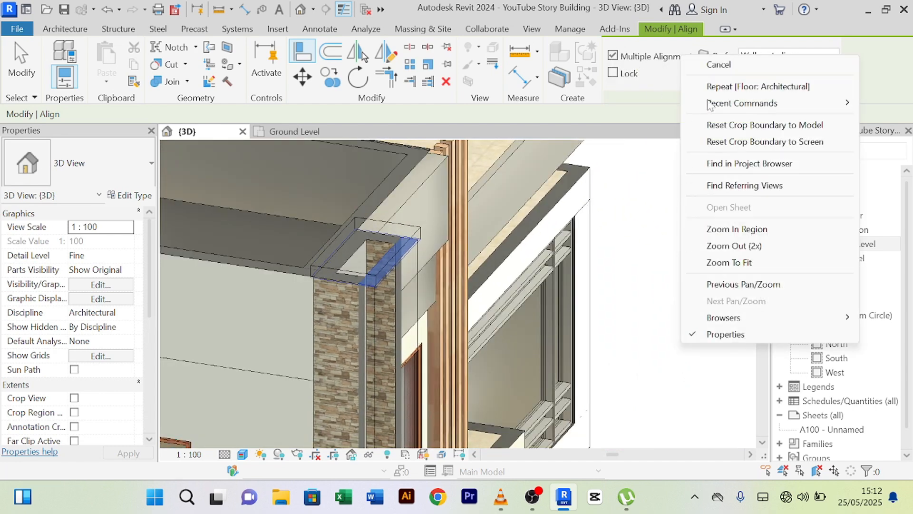
left_click(715, 65)
right_click(652, 335)
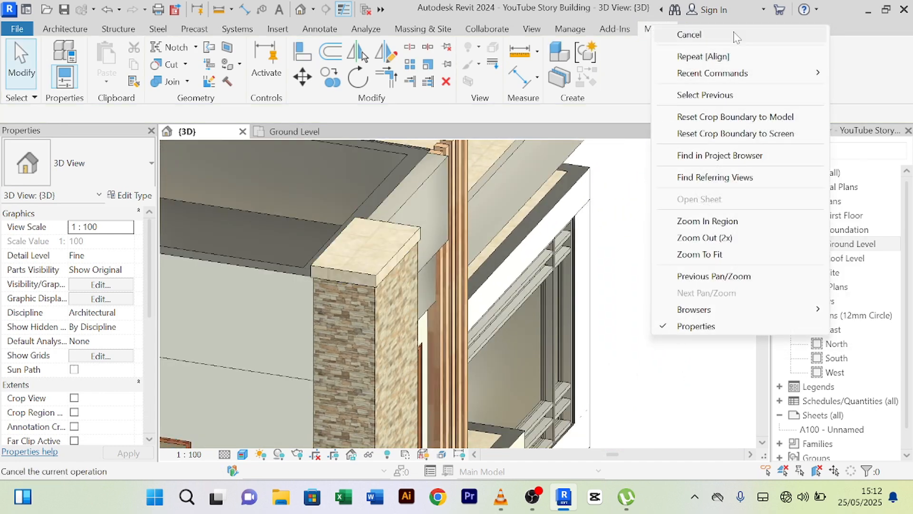
left_click(689, 34)
- Orbit and zoom the 3D model around the stone column's corner
middle_click_drag(621, 358, 639, 322, "shift")
scroll(414, 295, "up", 7)
scroll(405, 315, "down", 3)
scroll(638, 321, "down", 7)
scroll(424, 359, "down", 4)
middle_click_drag(424, 359, 601, 346)
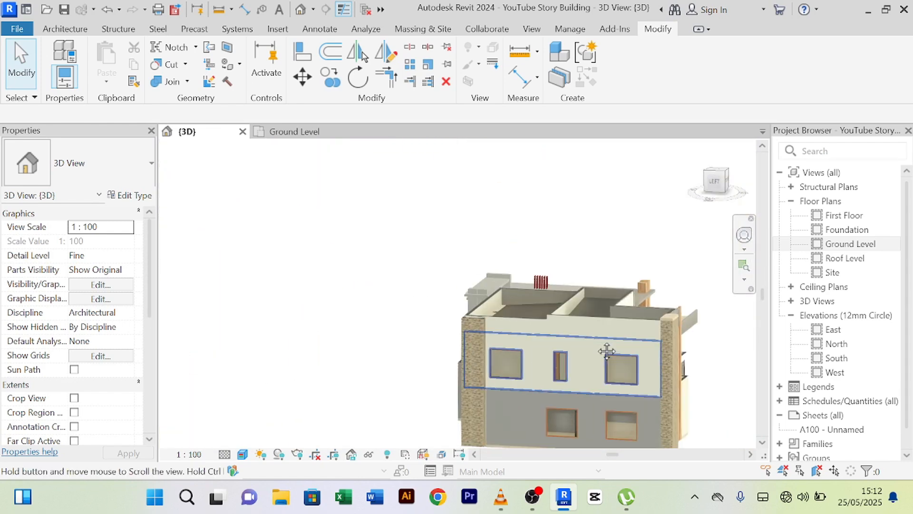
scroll(474, 322, "up", 6)
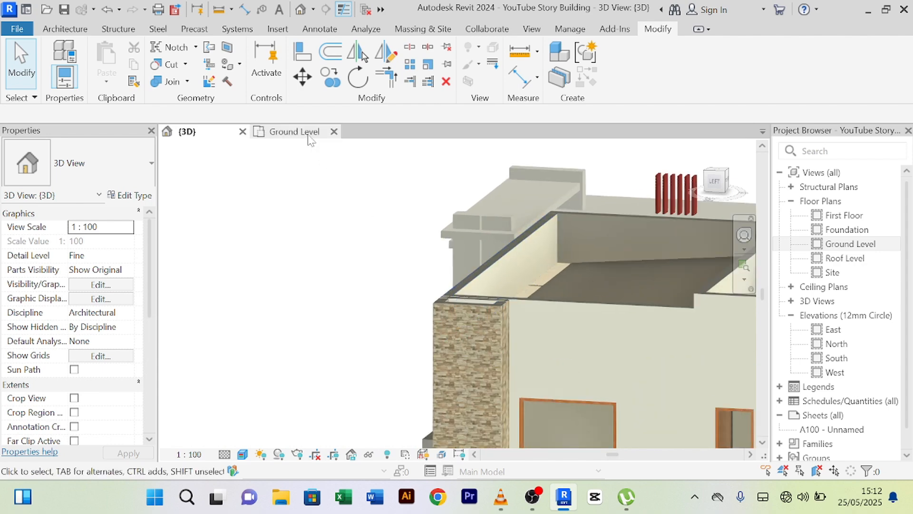
- Switch to the Ground Level plan and zoom to the top-left duct enclosure
left_click(296, 133)
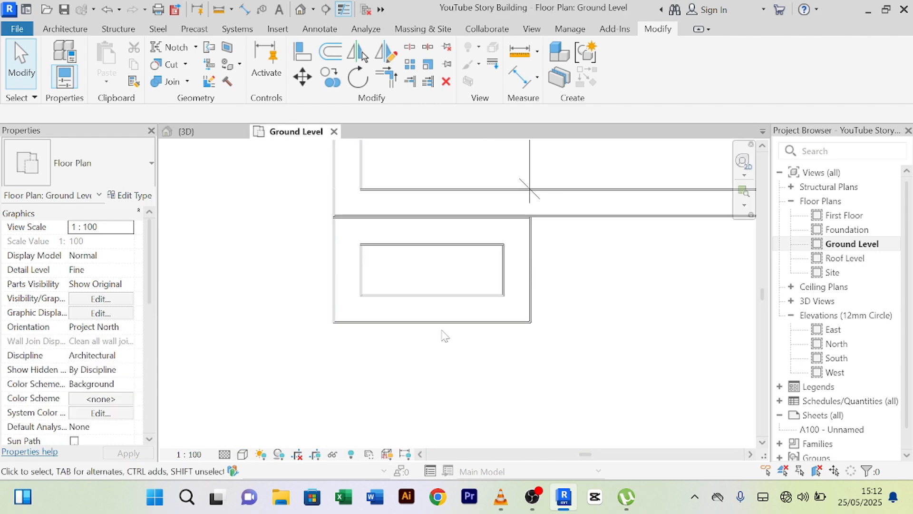
scroll(442, 333, "down", 4)
middle_click_drag(596, 274, 275, 401)
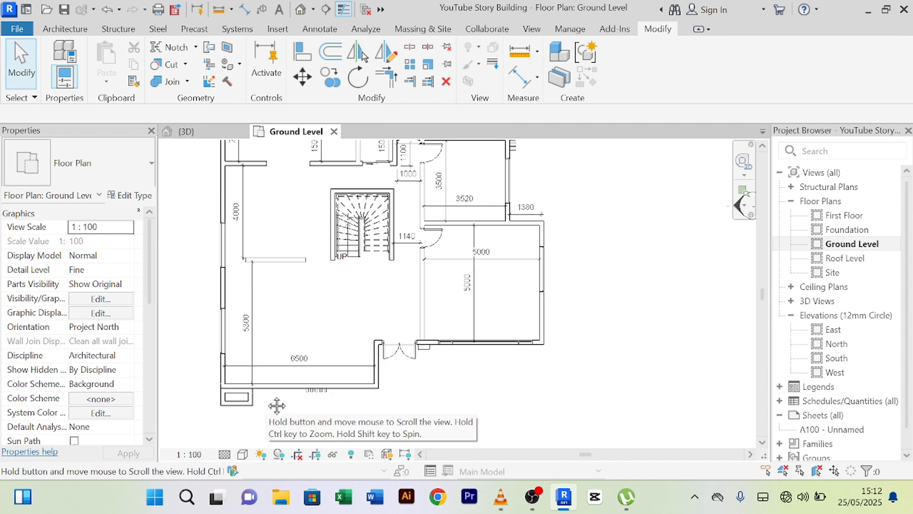
scroll(295, 332, "down", 3)
scroll(304, 230, "up", 10)
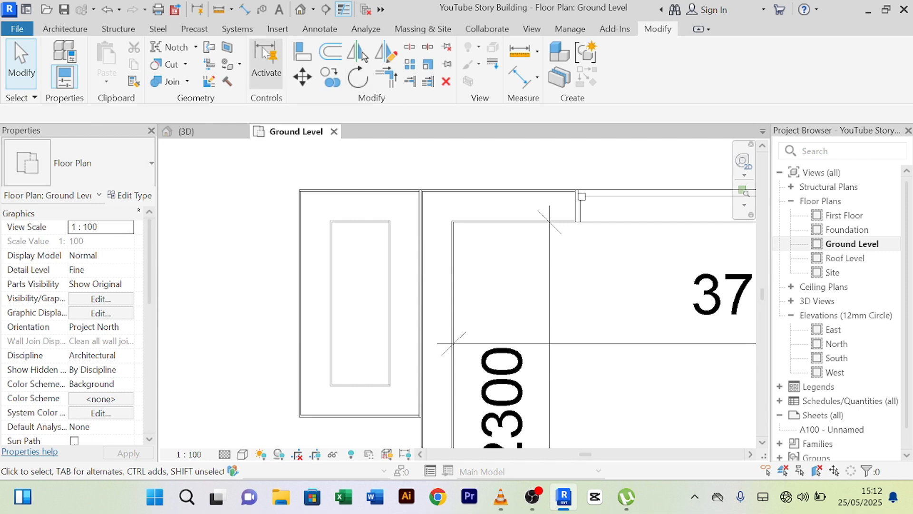
- Create a Floor: Architectural over the duct by picking its wall with Pick Walls and finishing
left_click(48, 31)
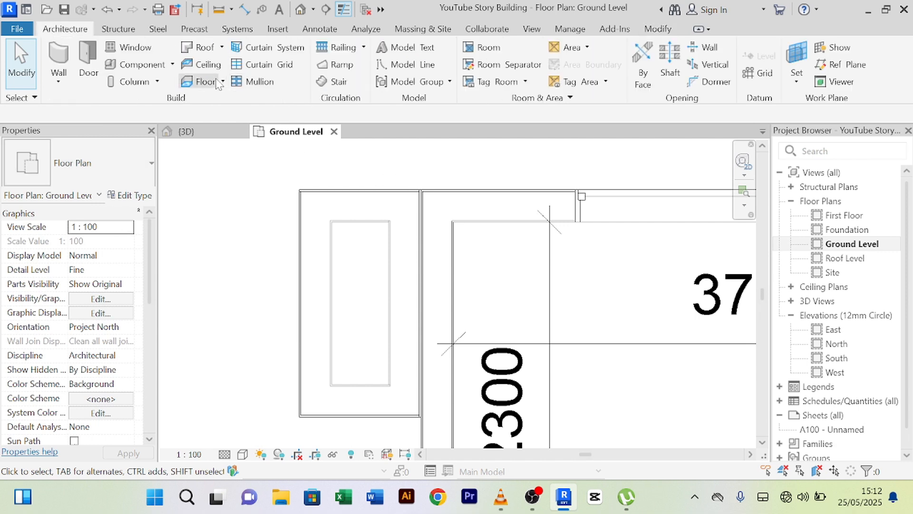
left_click(223, 82)
left_click(245, 107)
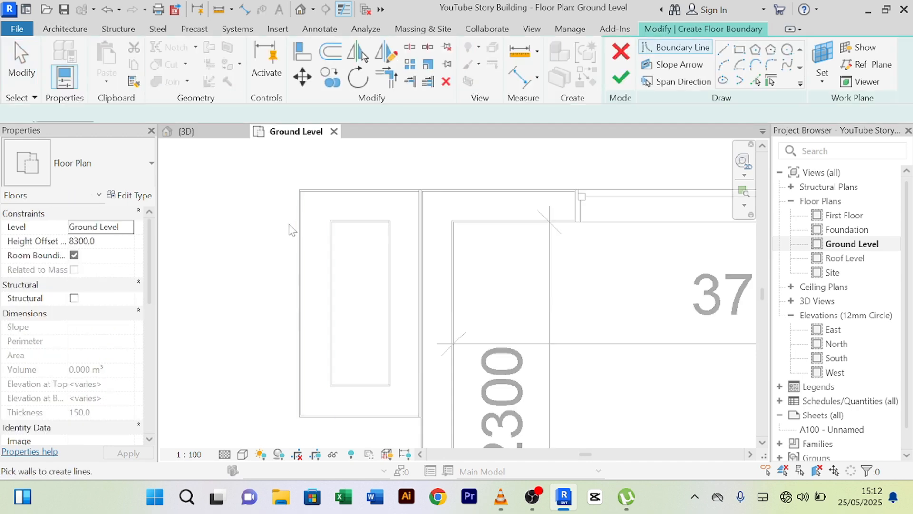
left_click(770, 81)
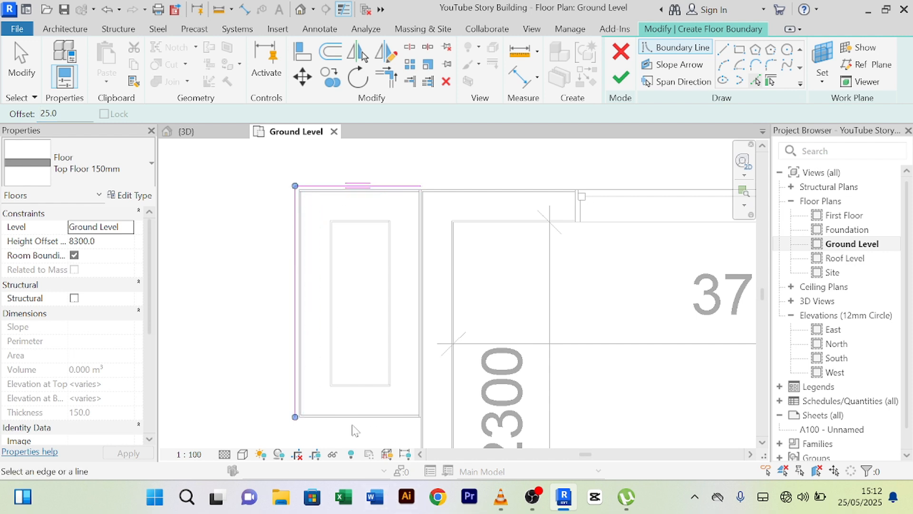
scroll(409, 327, "up", 5)
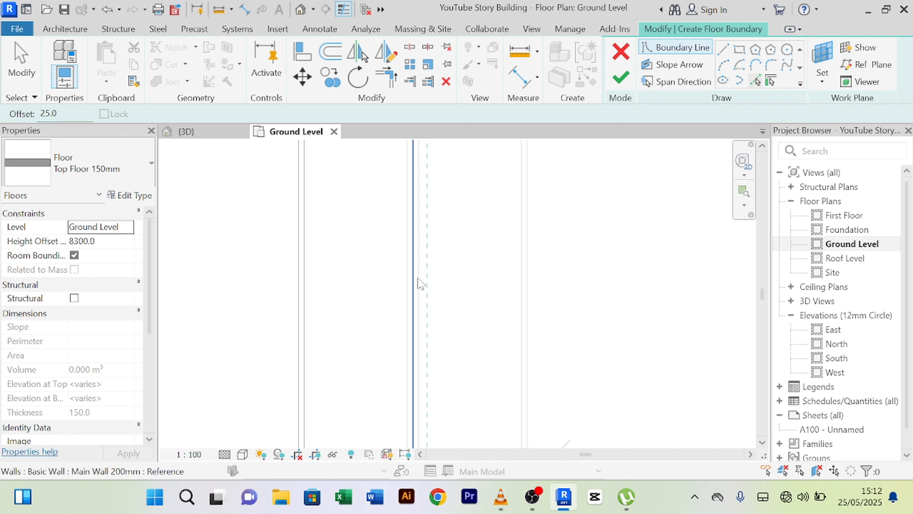
left_click(417, 282)
scroll(418, 284, "down", 5)
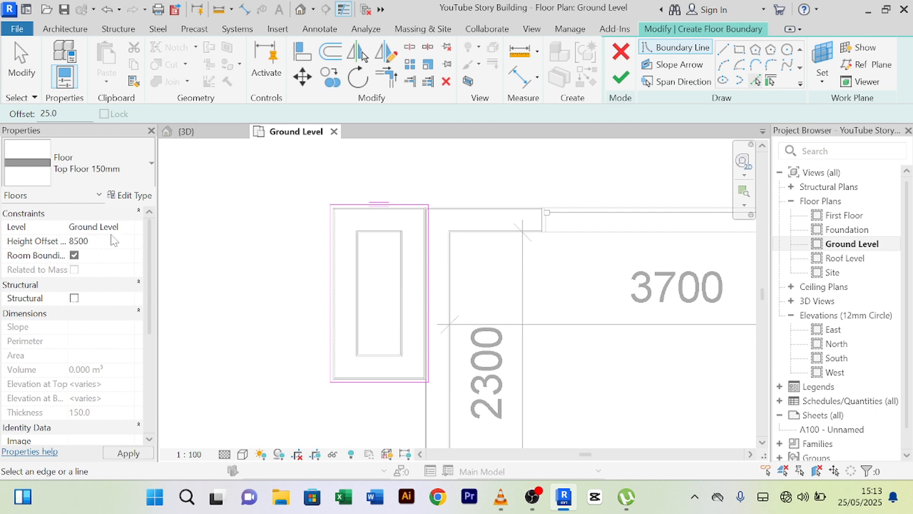
left_click(620, 78)
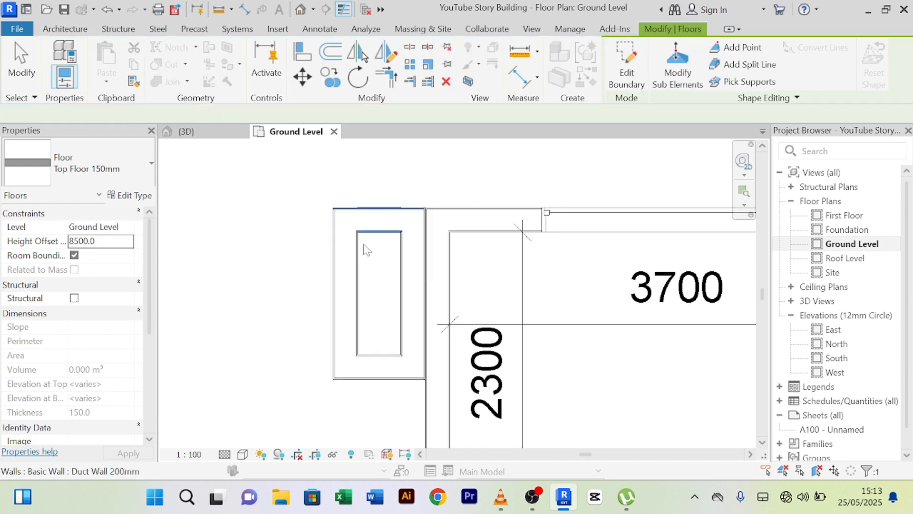
left_click(273, 309)
- Switch to the 3D view and orbit round to the building's back-left side
left_click(211, 134)
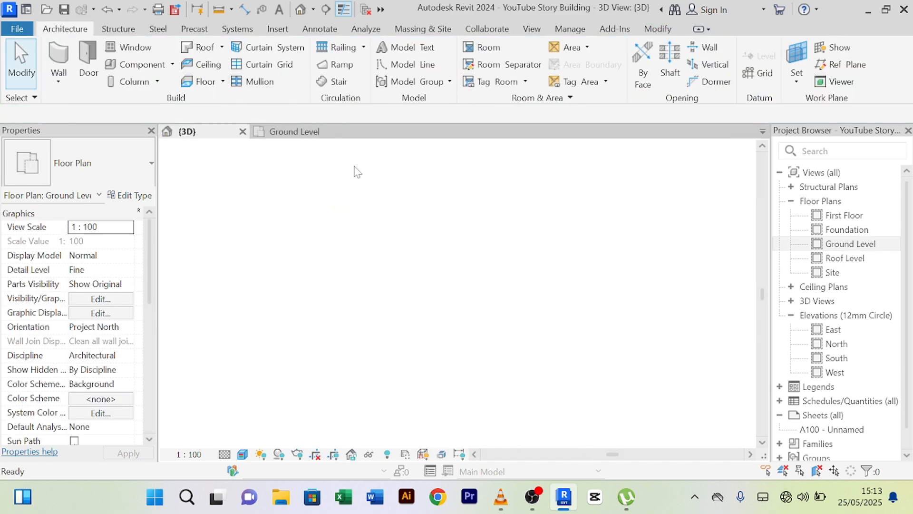
scroll(440, 293, "down", 1)
middle_click_drag(440, 293, 424, 252, "shift")
scroll(461, 308, "up", 5)
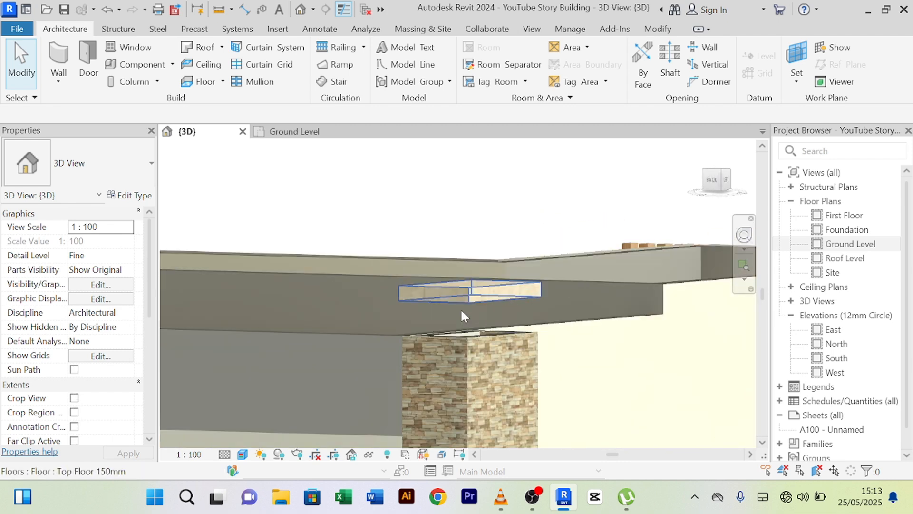
scroll(469, 336, "down", 5)
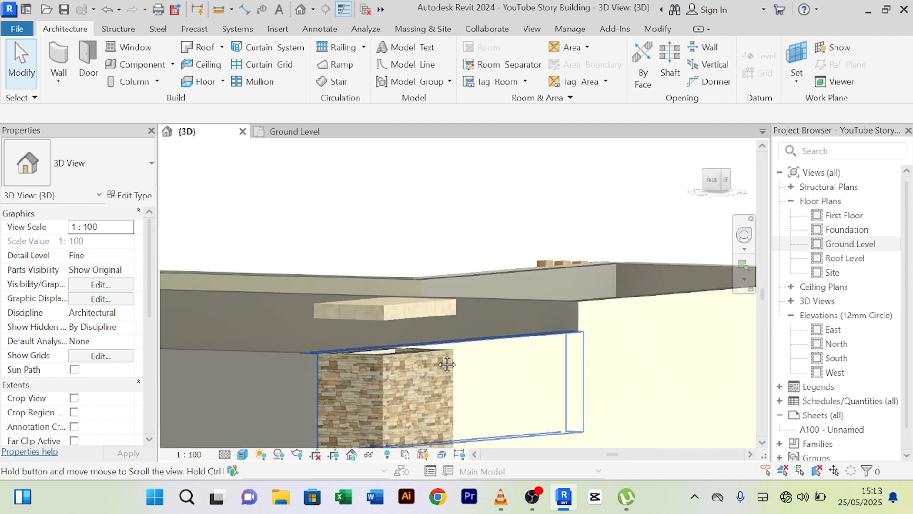
scroll(563, 312, "up", 2)
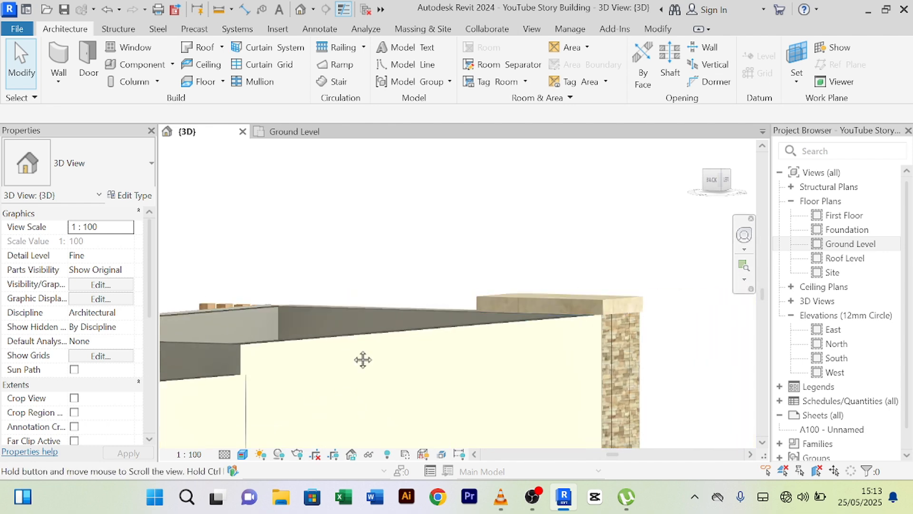
- Zoom in on the slab floating over the duct and select the stone duct wall
middle_click_drag(363, 359, 635, 298)
scroll(292, 340, "up", 1)
middle_click_drag(329, 345, 334, 345)
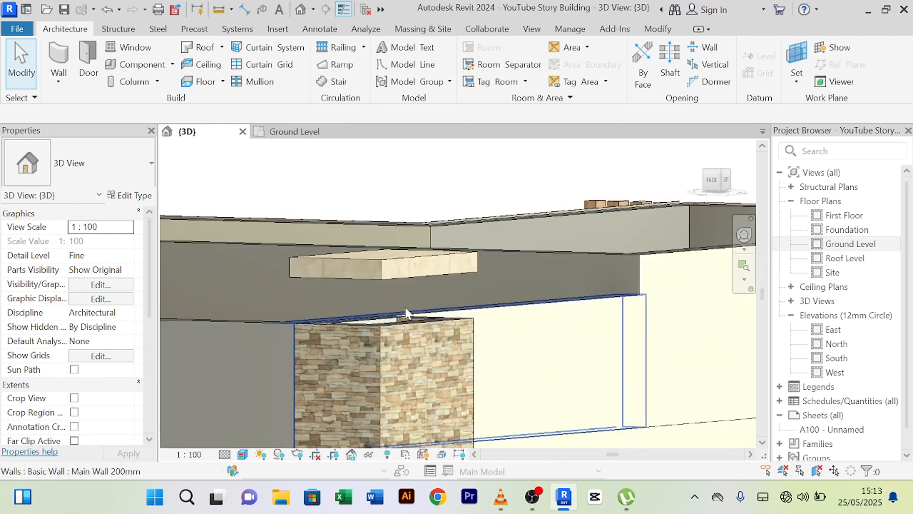
scroll(401, 301, "up", 3)
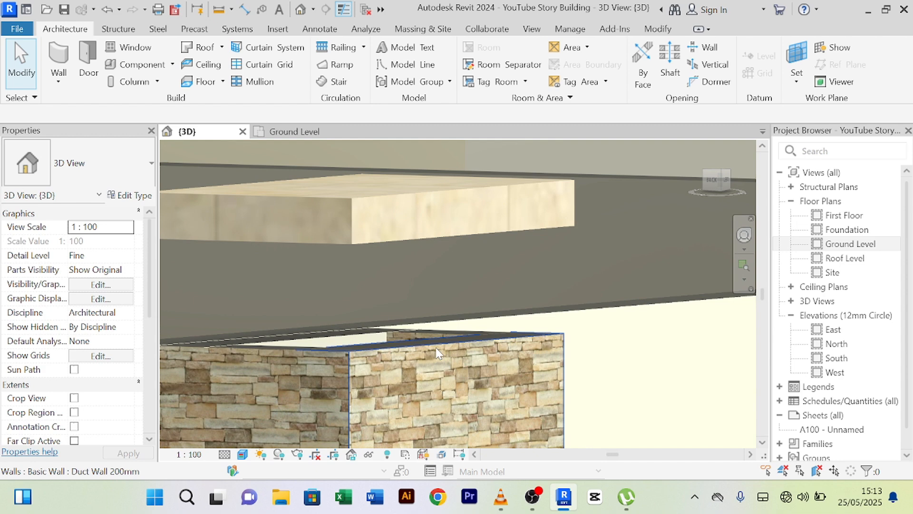
left_click(392, 350)
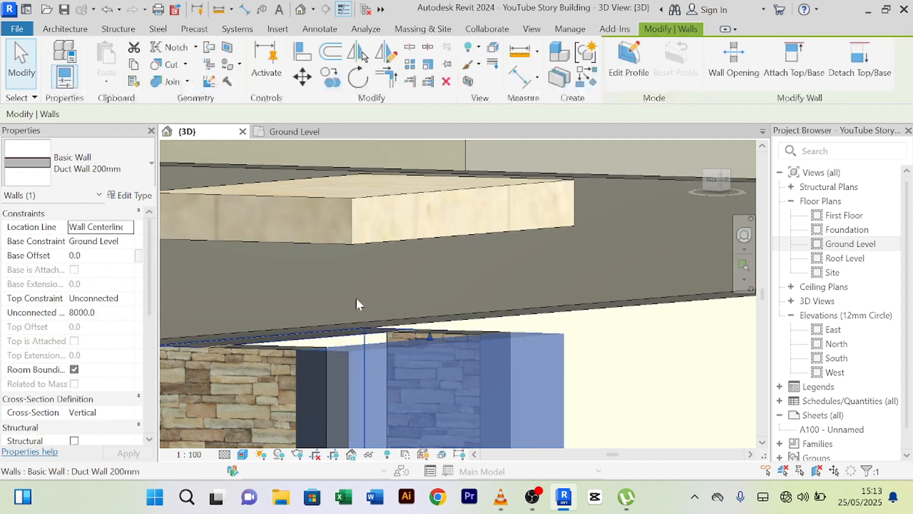
- Start the Align tool and orbit around to the duct wall corner
left_click(300, 53)
middle_click_drag(478, 361, 373, 191, "shift")
scroll(480, 366, "down", 3)
scroll(386, 361, "up", 5)
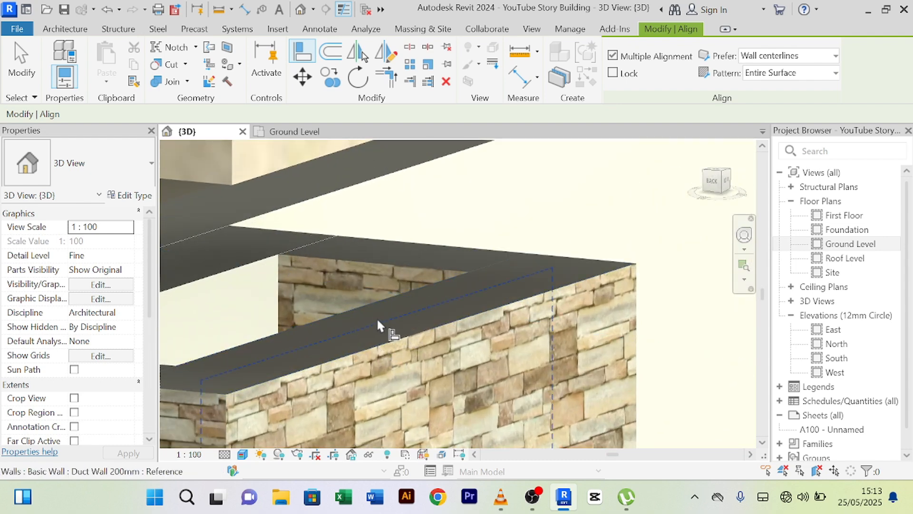
scroll(267, 376, "up", 3)
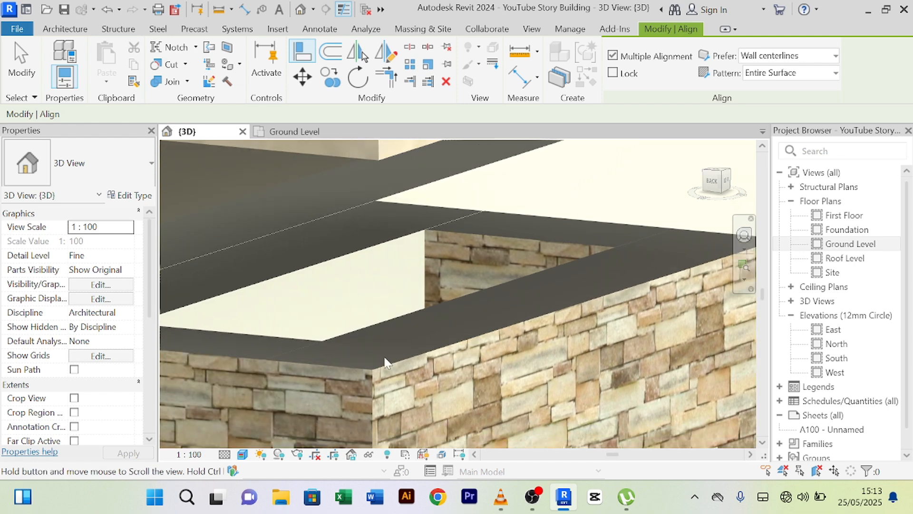
scroll(307, 349, "up", 2)
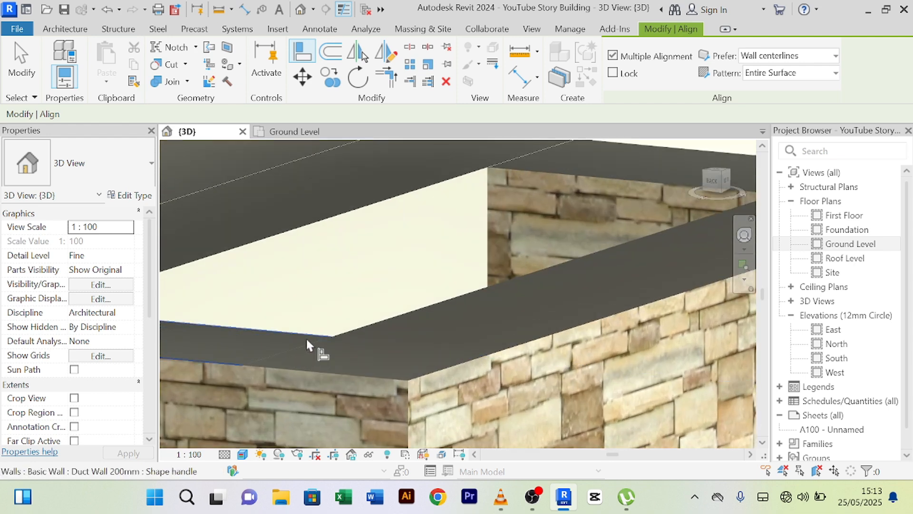
middle_click_drag(306, 336, 395, 291, "shift")
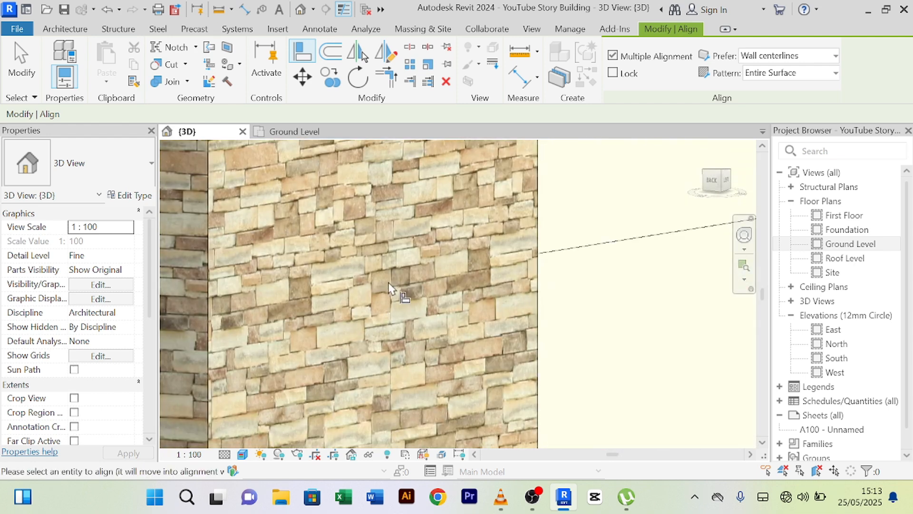
scroll(396, 291, "down", 3)
- Bring the duct top and the slab above it into view from a low angle
middle_click_drag(351, 155, 413, 285)
middle_click_drag(416, 246, 369, 267)
scroll(369, 266, "down", 3)
middle_click_drag(424, 313, 440, 326)
middle_click_drag(252, 171, 428, 400)
scroll(365, 310, "up", 3)
- Align the slab down onto the stone duct top and exit the Align tool
left_click(374, 366)
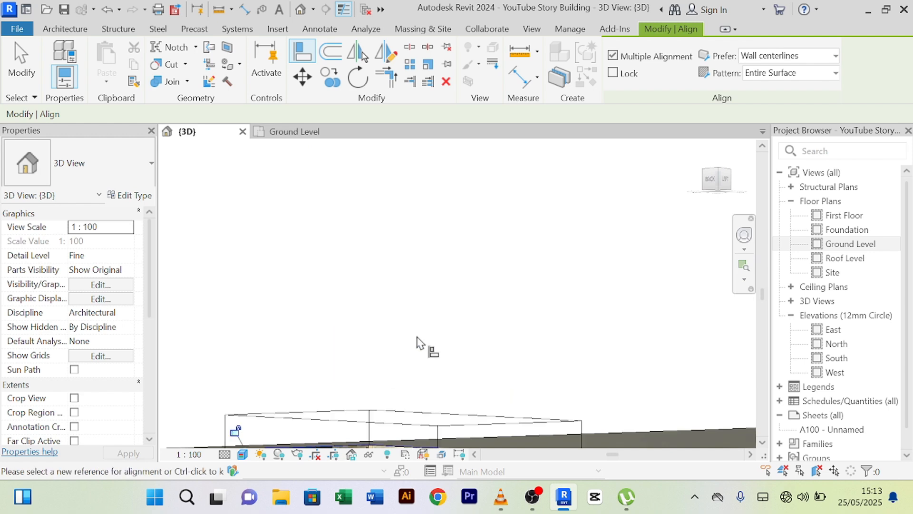
scroll(429, 319, "down", 3)
right_click(390, 261)
left_click(434, 196)
right_click(429, 194)
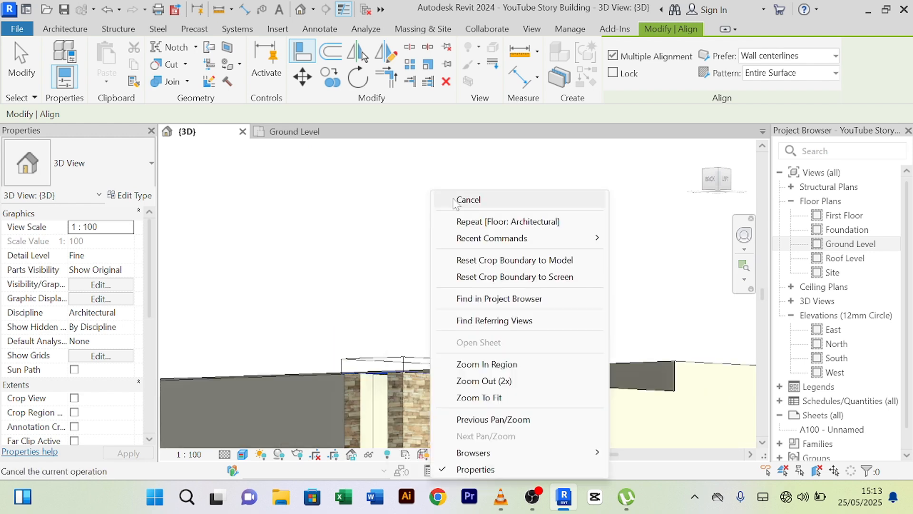
left_click(453, 199)
right_click(419, 175)
left_click(442, 183)
scroll(442, 182, "down", 2)
- Orbit over the roof to inspect the strip inside the parapet
scroll(442, 183, "down", 2)
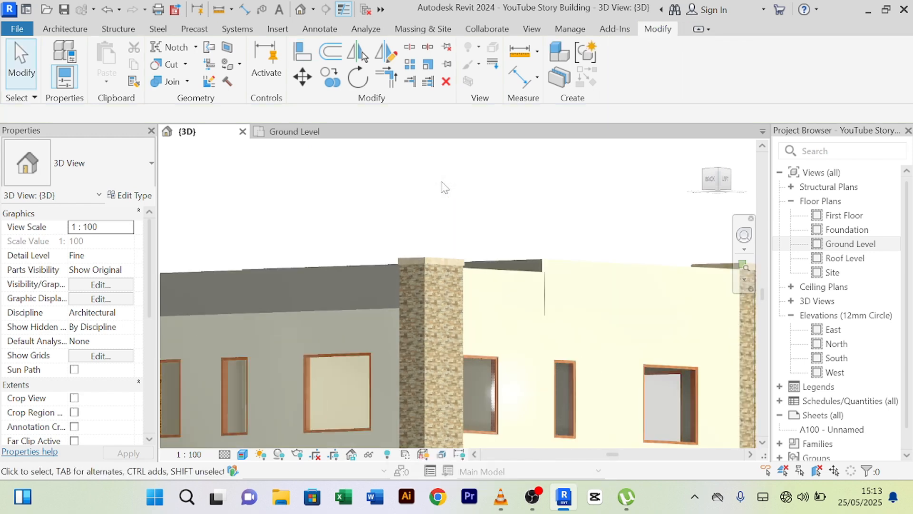
middle_click_drag(442, 184, 477, 248, "shift")
scroll(553, 329, "up", 3)
middle_click_drag(552, 329, 509, 292)
scroll(513, 319, "down", 5)
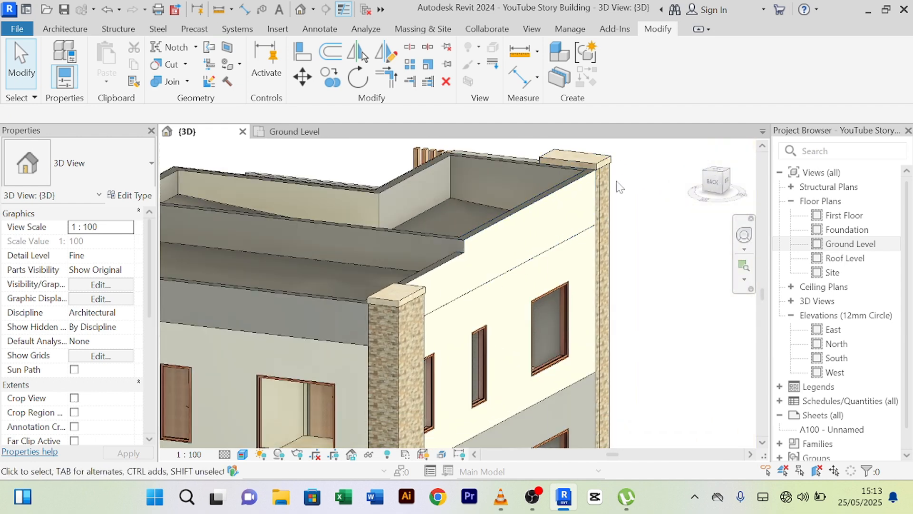
scroll(638, 281, "down", 2)
middle_click_drag(573, 282, 532, 277, "shift")
scroll(575, 235, "up", 3)
middle_click_drag(551, 240, 420, 301, "shift")
scroll(449, 300, "up", 3)
scroll(434, 271, "down", 4)
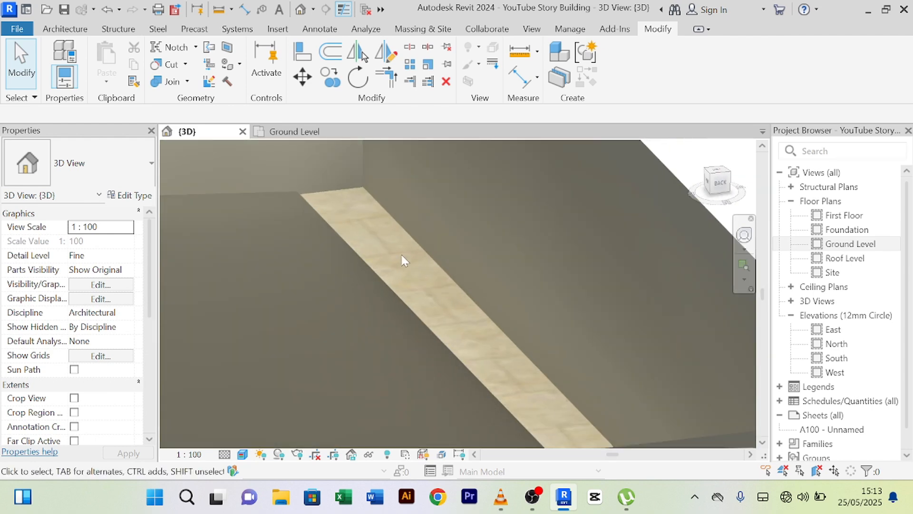
scroll(512, 271, "down", 3)
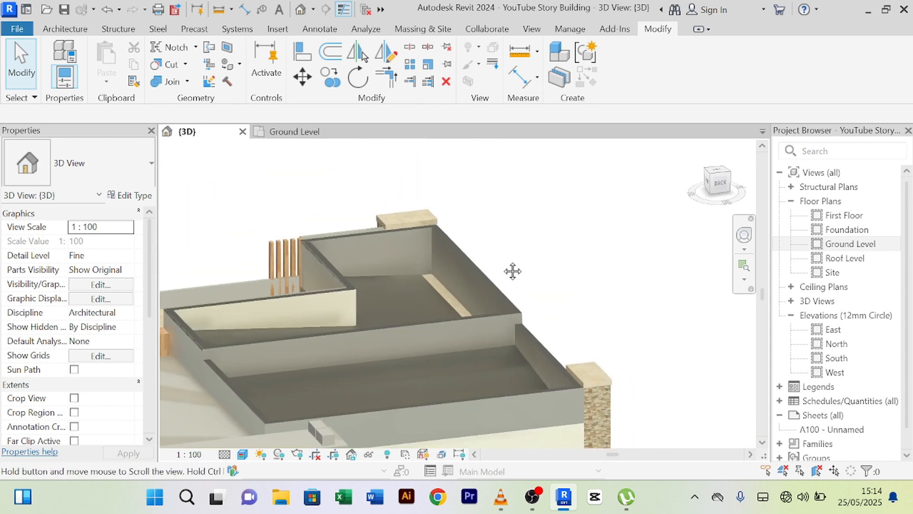
scroll(449, 265, "up", 3)
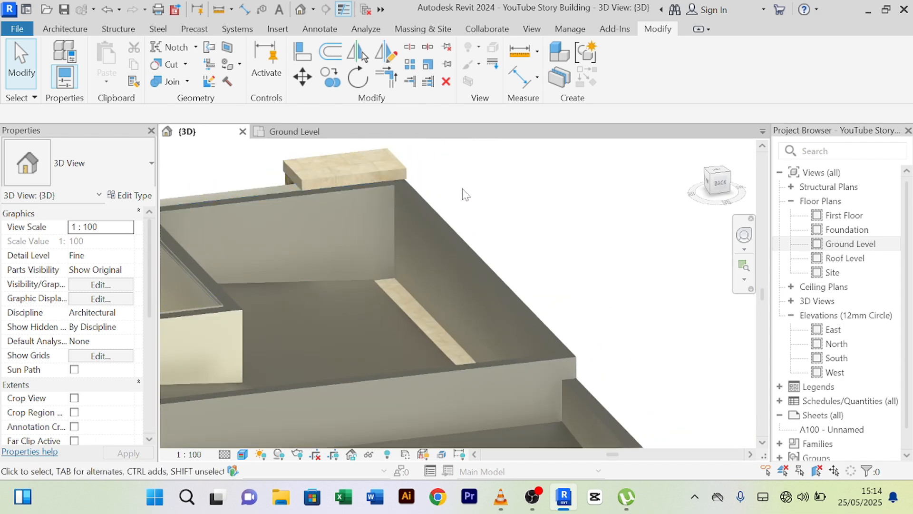
scroll(503, 257, "down", 3)
scroll(551, 287, "up", 3)
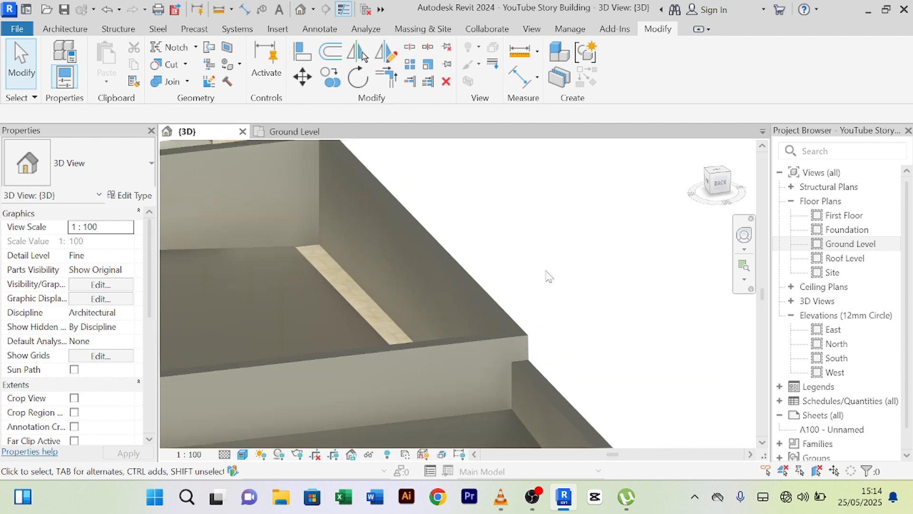
scroll(547, 274, "down", 3)
scroll(660, 325, "down", 3)
- Frame the house front and select the upper exterior wall with its three windows
middle_click_drag(626, 318, 535, 242)
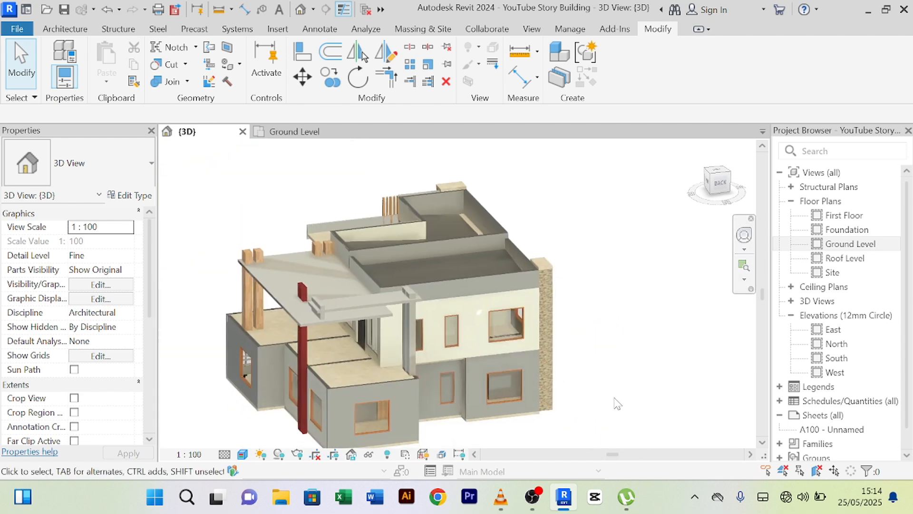
middle_click_drag(616, 401, 473, 409)
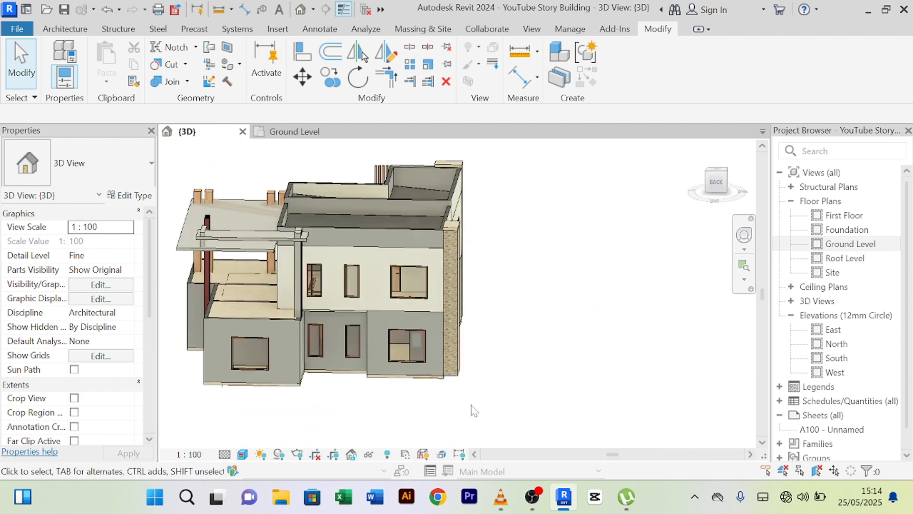
scroll(551, 376, "down", 1)
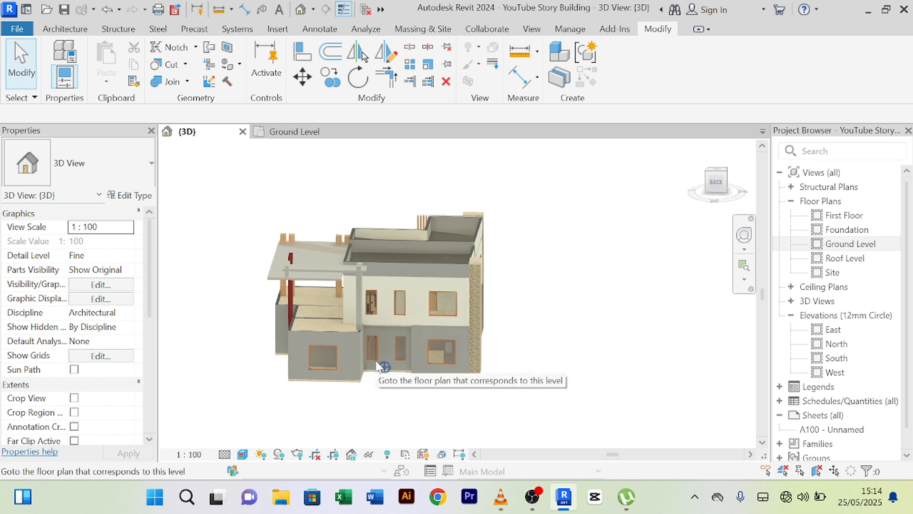
scroll(376, 347, "up", 2)
scroll(375, 353, "down", 4)
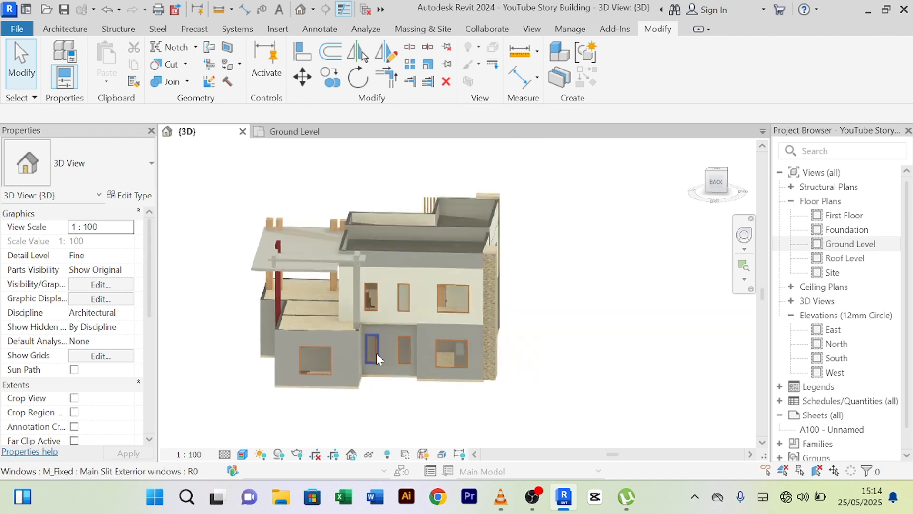
middle_click_drag(654, 447, 485, 424, "shift")
scroll(372, 342, "up", 5)
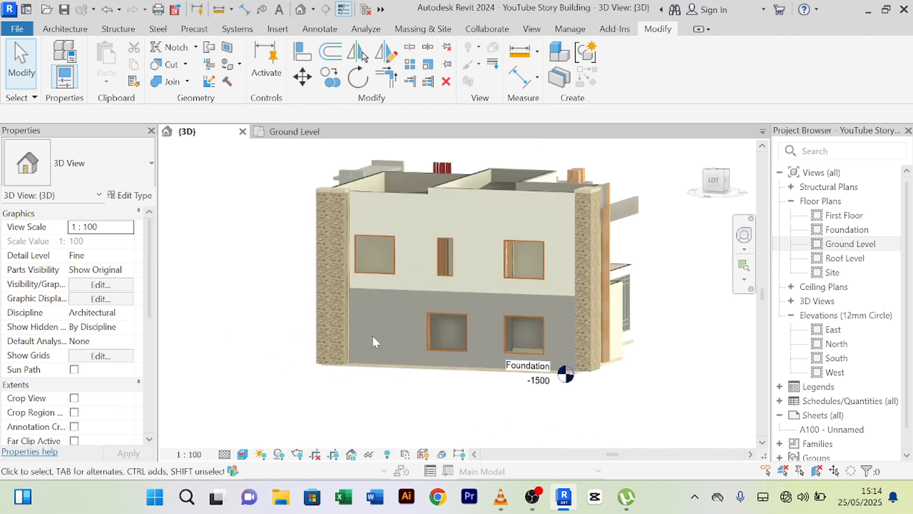
scroll(384, 367, "down", 3)
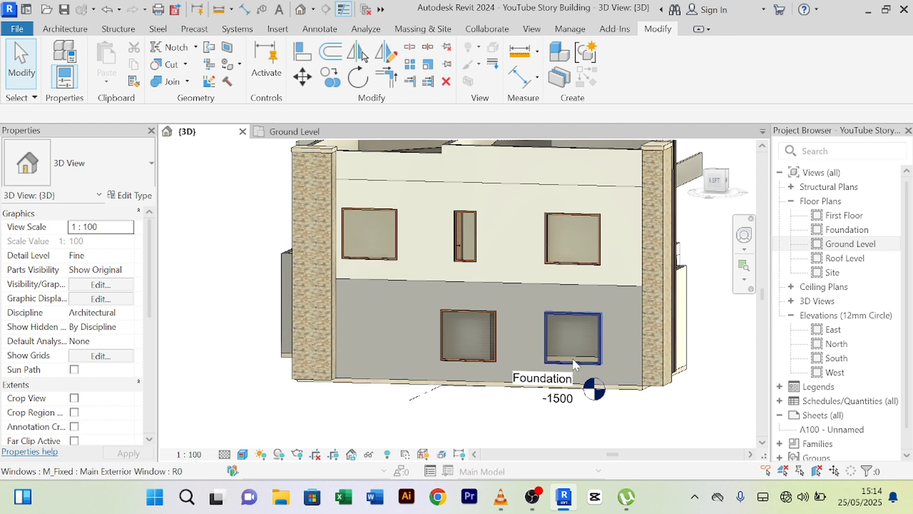
middle_click_drag(380, 334, 412, 372)
scroll(415, 338, "up", 3)
scroll(407, 332, "down", 2)
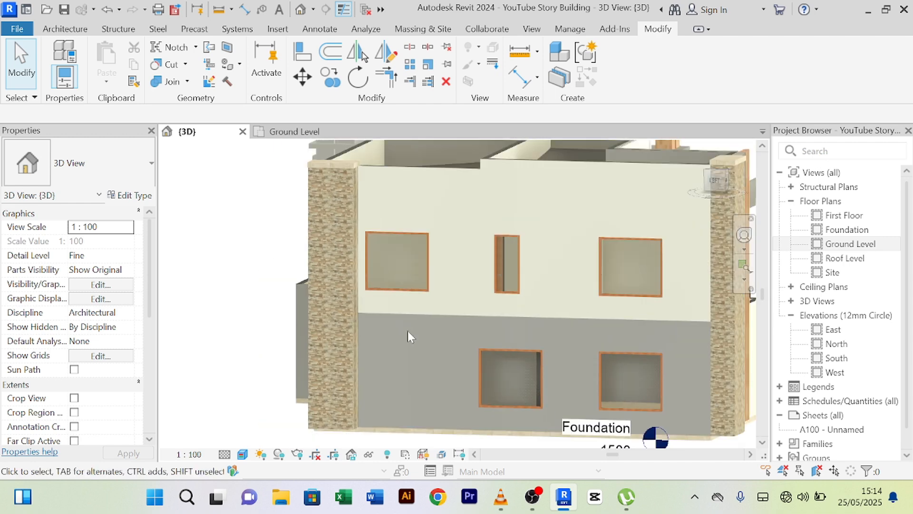
middle_click_drag(407, 330, 397, 357)
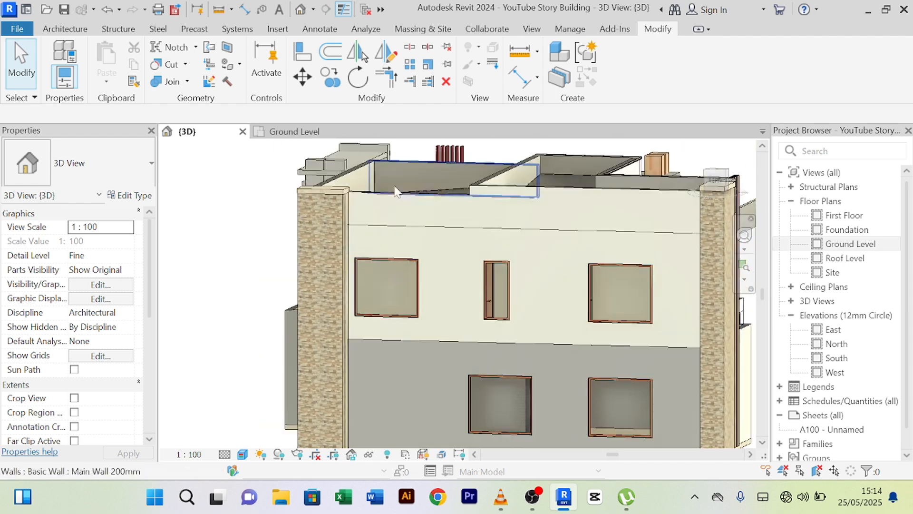
left_click(398, 228)
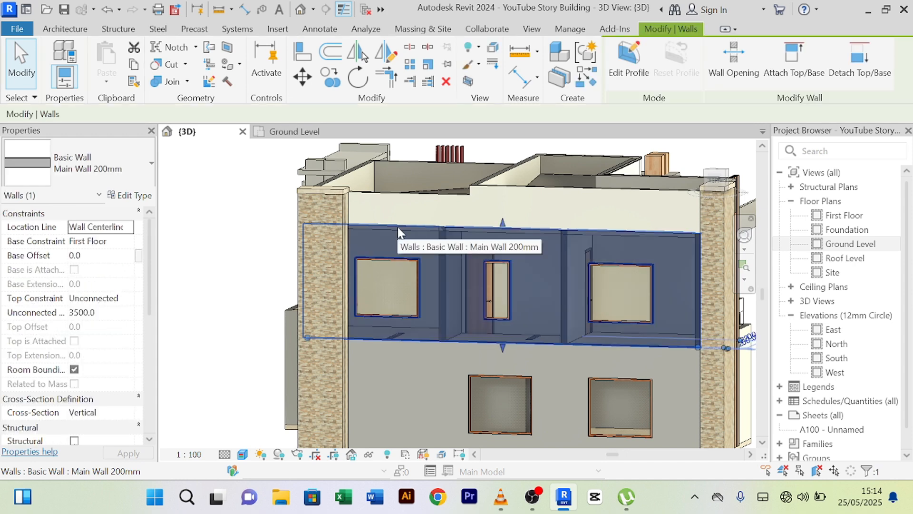
left_click(368, 456)
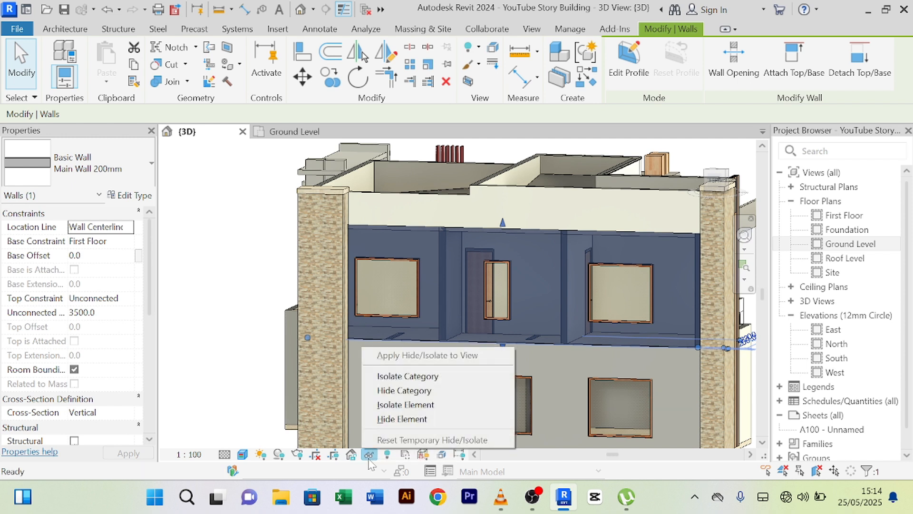
left_click(408, 405)
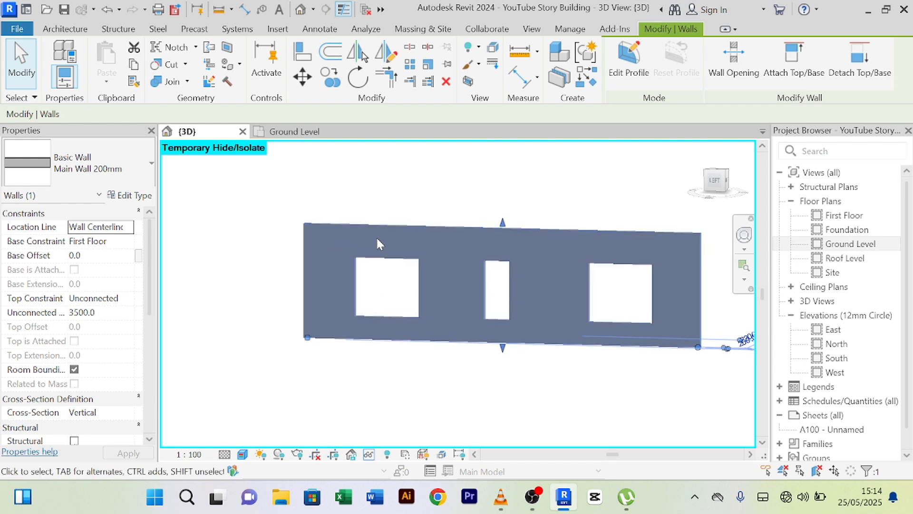
scroll(371, 264, "up", 2)
scroll(371, 264, "down", 3)
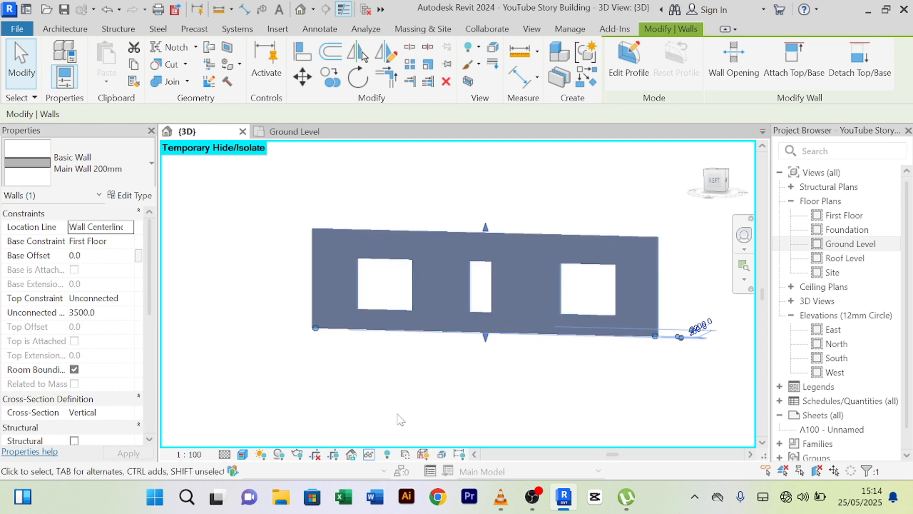
left_click(369, 455)
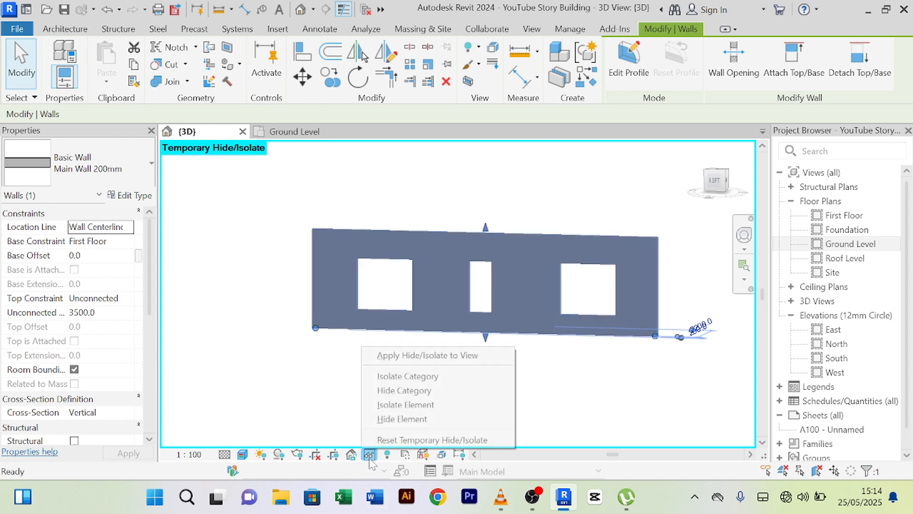
left_click(398, 438)
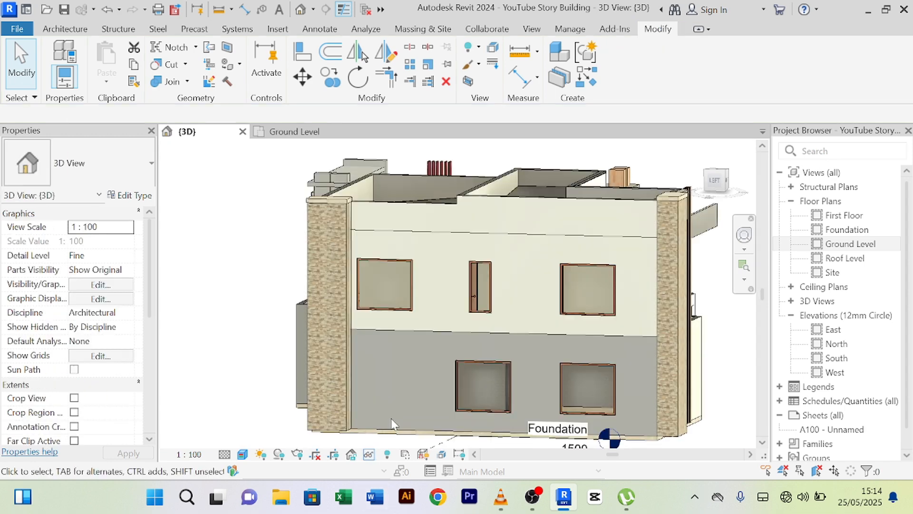
scroll(427, 351, "up", 3)
middle_click_drag(428, 352, 447, 355, "shift")
scroll(342, 293, "up", 5)
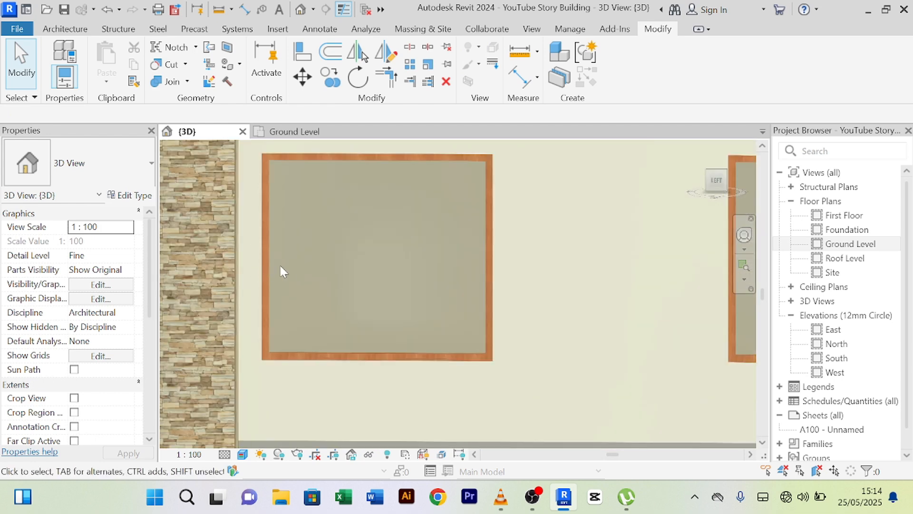
scroll(280, 271, "down", 2)
scroll(335, 272, "down", 5)
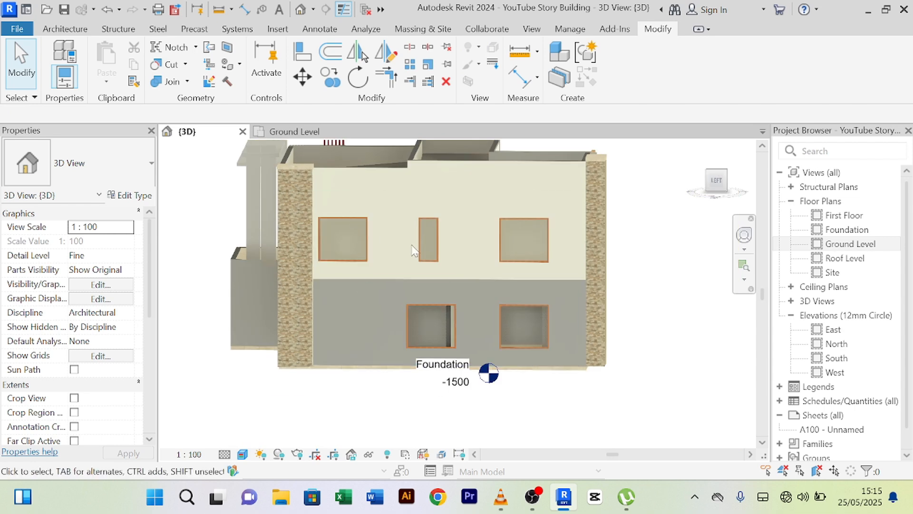
scroll(328, 219, "up", 3)
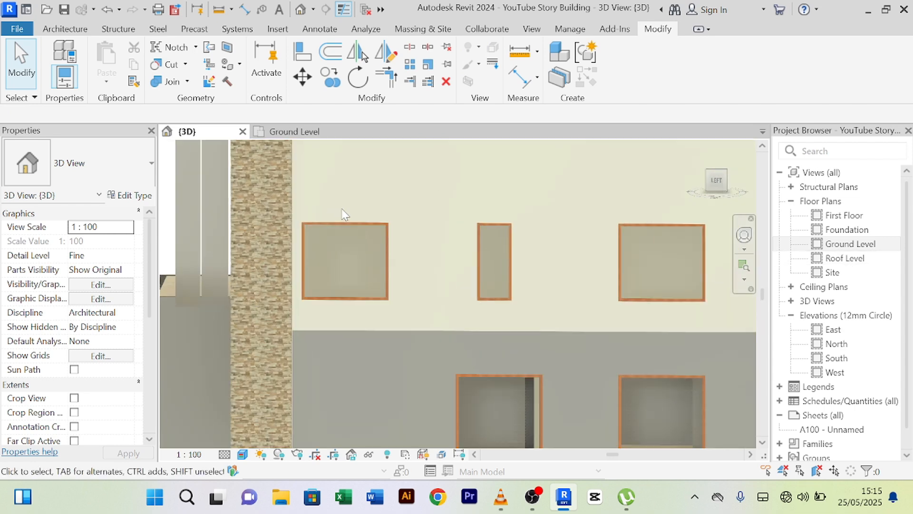
- Open the First Floor plan, then select the upper wall's left window in 3D
double_click(845, 216)
scroll(433, 298, "down", 2)
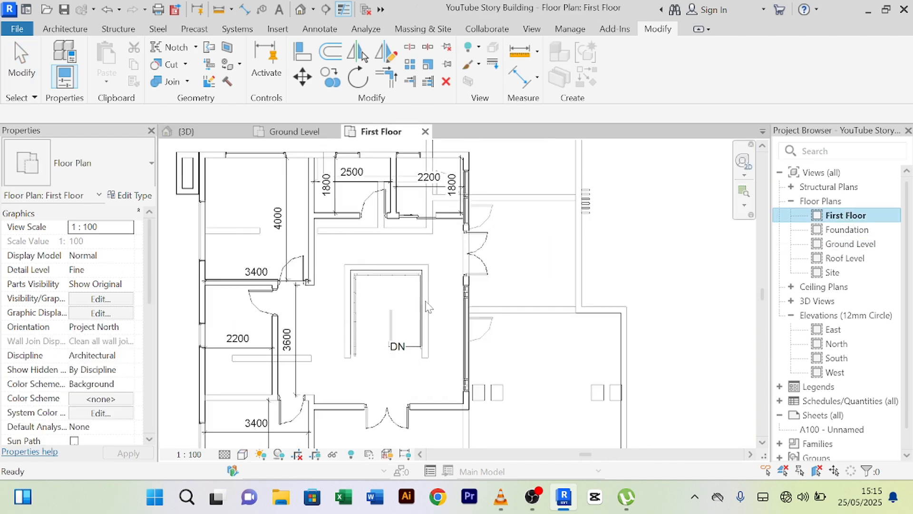
left_click(193, 132)
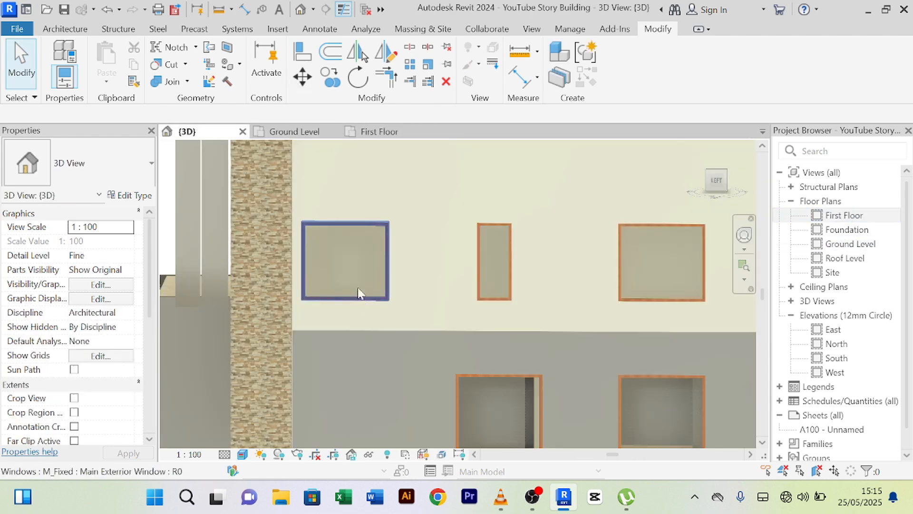
left_click(345, 230)
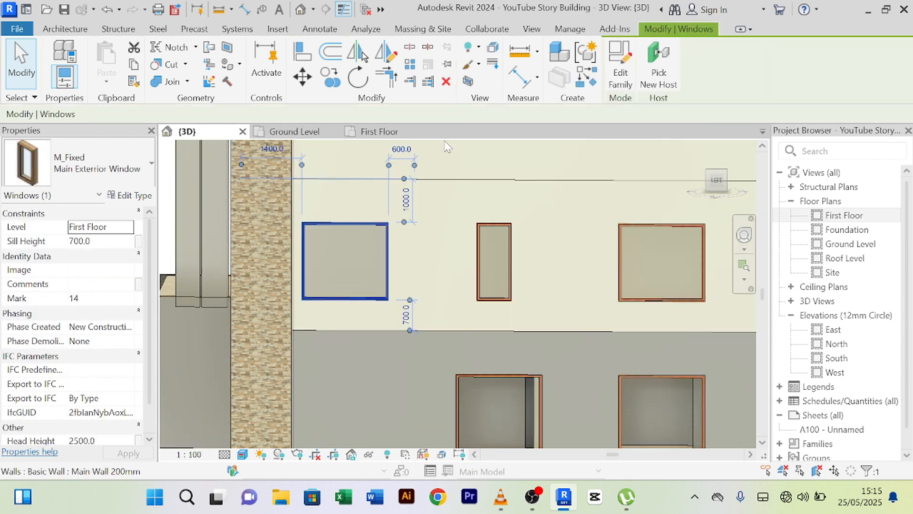
- In the First Floor plan, pan to the M_Fixed window in the left exterior wall
left_click(388, 133)
scroll(352, 205, "up", 5)
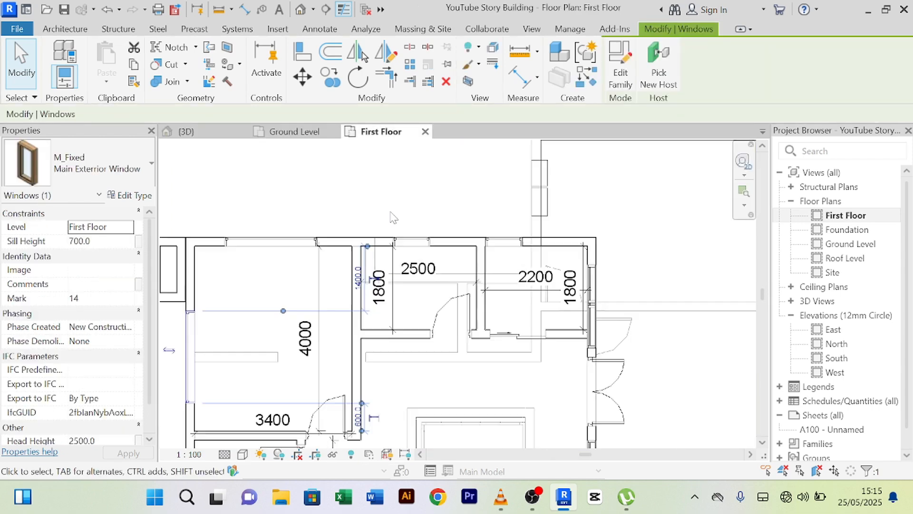
scroll(398, 222, "down", 3)
middle_click_drag(404, 222, 536, 202)
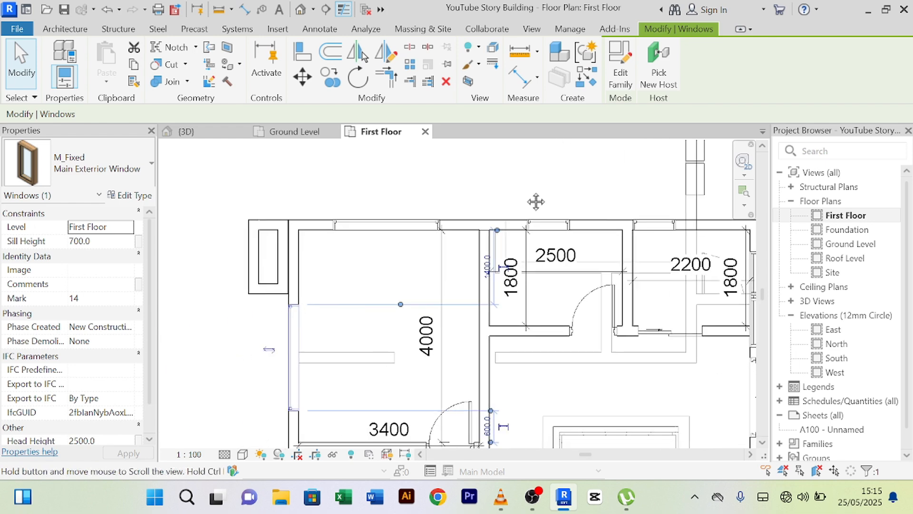
middle_click_drag(254, 338, 324, 273)
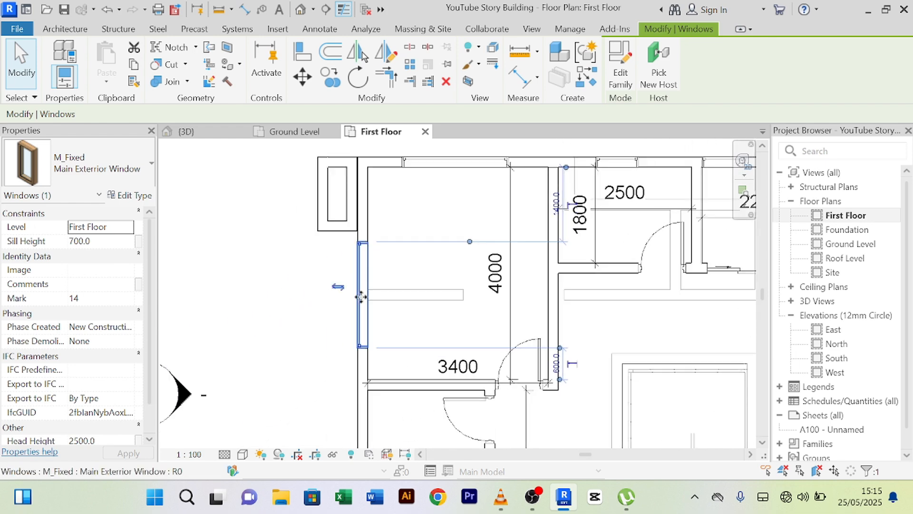
scroll(411, 308, "down", 1)
scroll(411, 309, "down", 2)
scroll(356, 261, "up", 2)
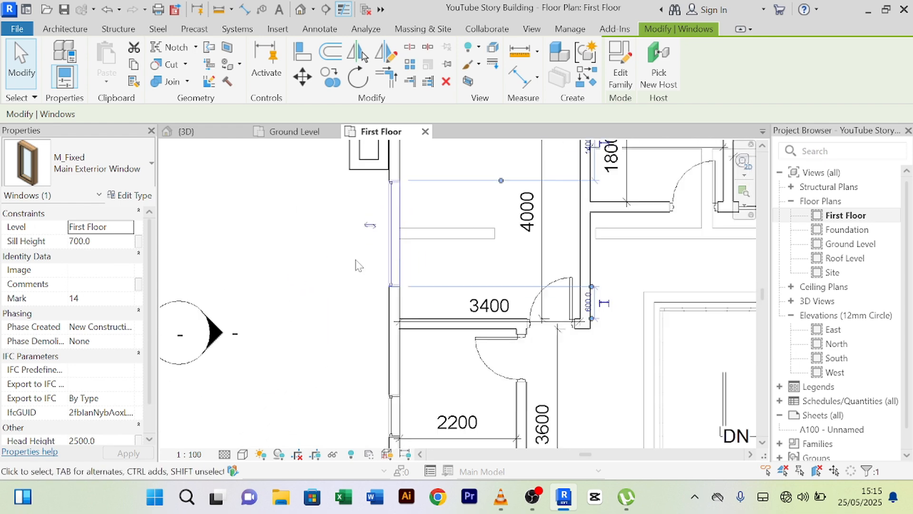
middle_click_drag(343, 329, 333, 331)
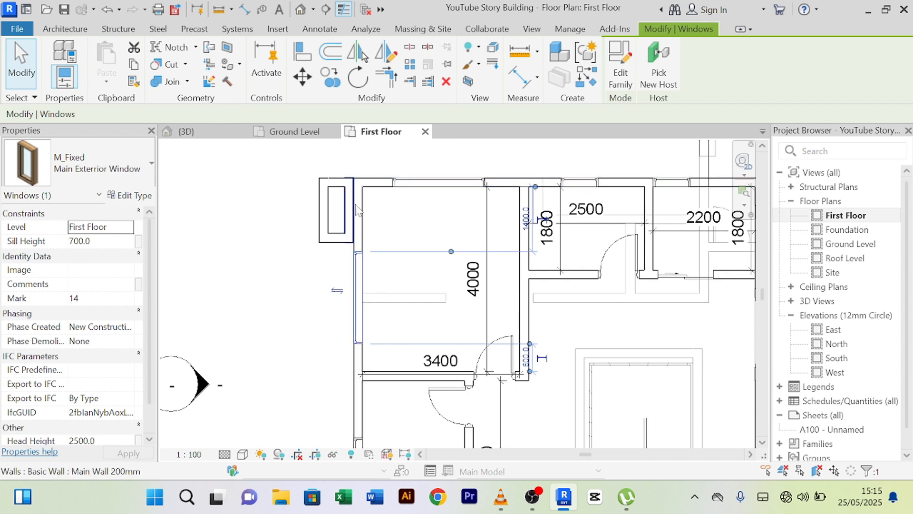
left_click(519, 51)
scroll(363, 177, "up", 1)
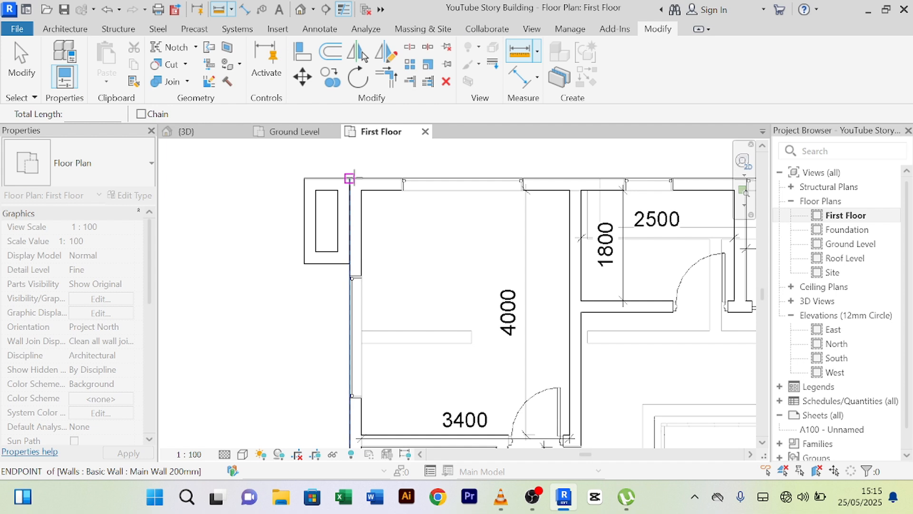
left_click(349, 178)
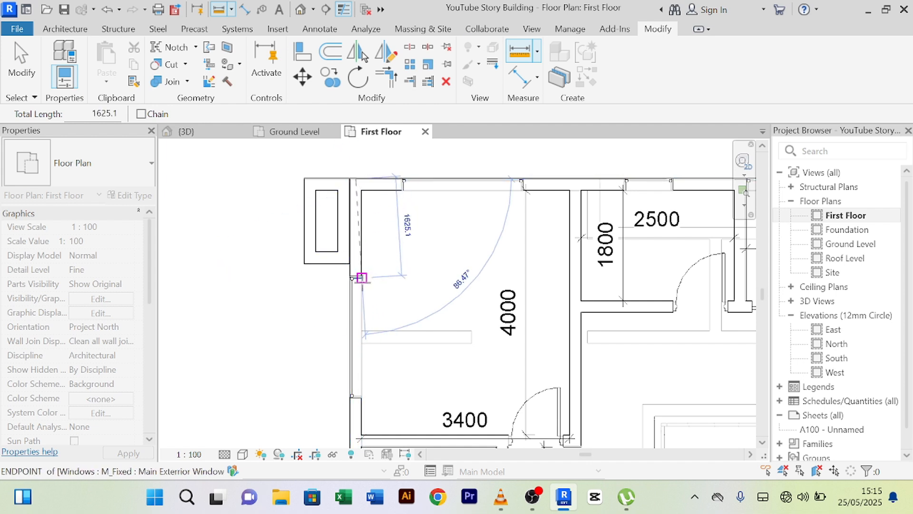
scroll(361, 277, "up", 3)
scroll(347, 274, "up", 3)
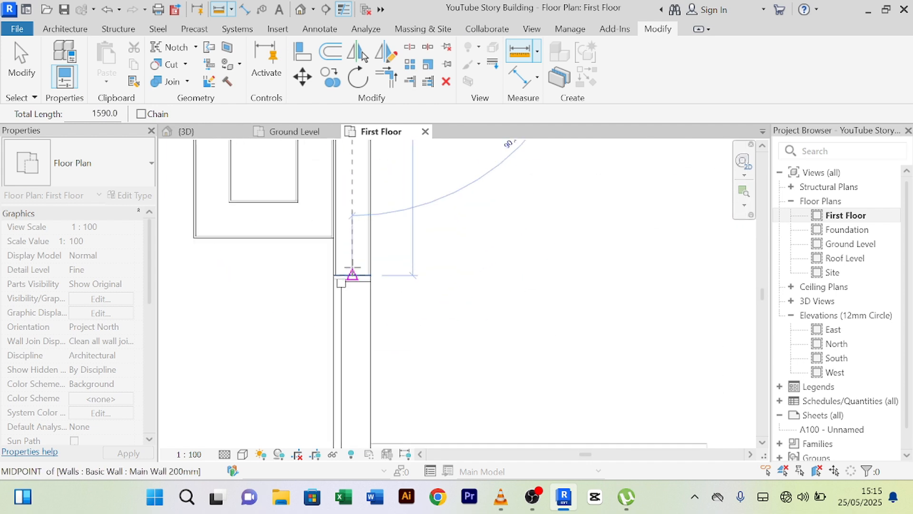
scroll(351, 279, "down", 3)
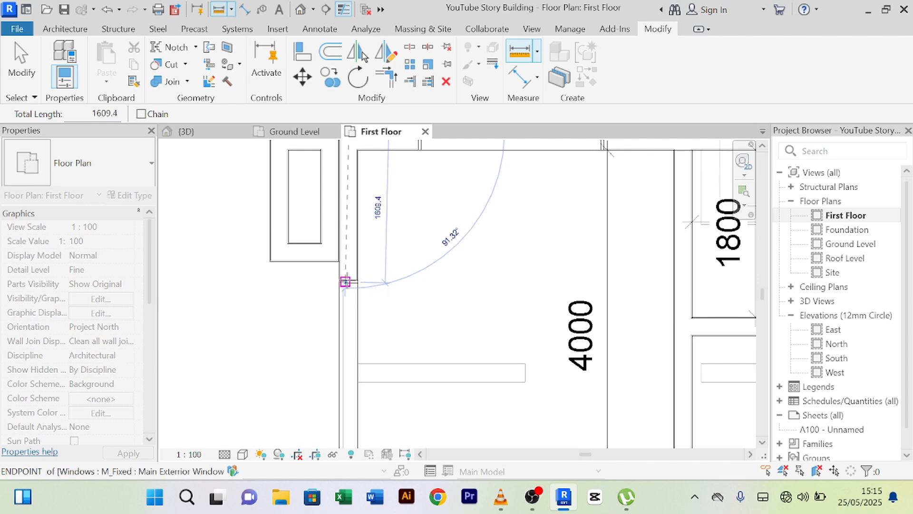
scroll(346, 279, "down", 3)
right_click(318, 309)
left_click(427, 51)
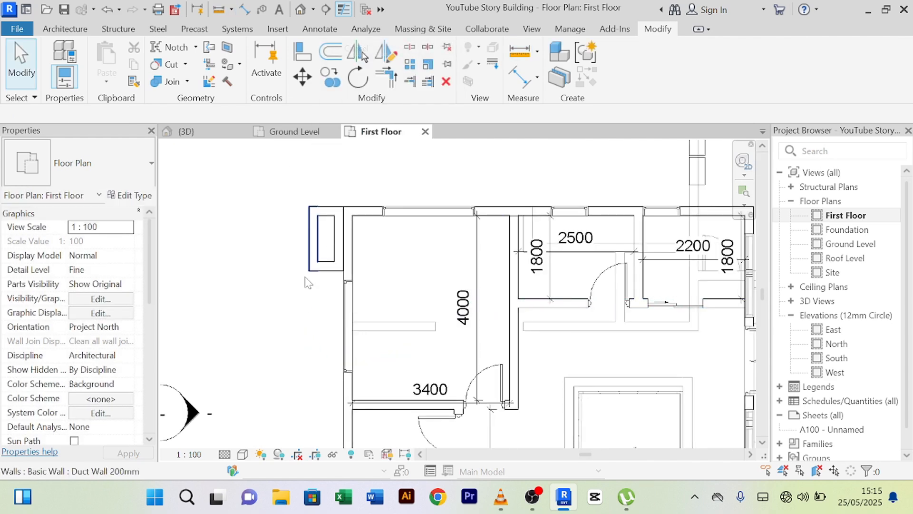
right_click(309, 280)
left_click(418, 46)
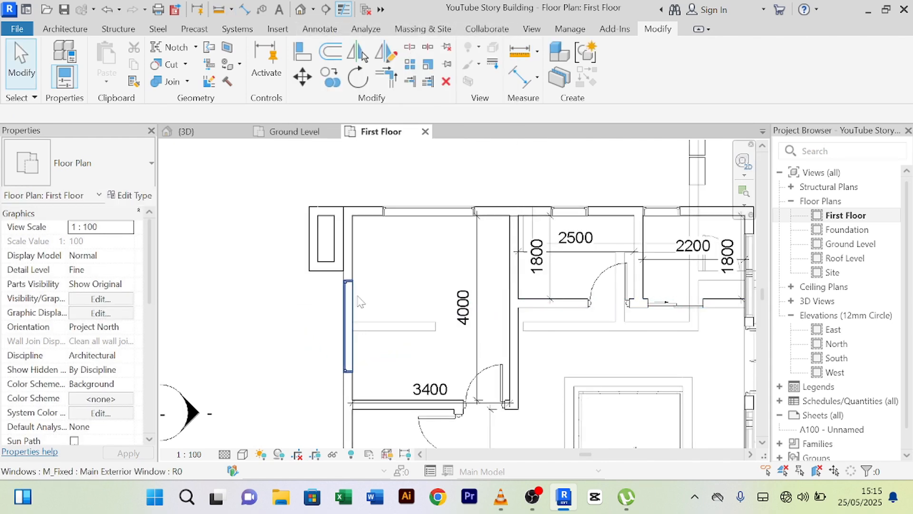
left_click(356, 295)
left_click(402, 282)
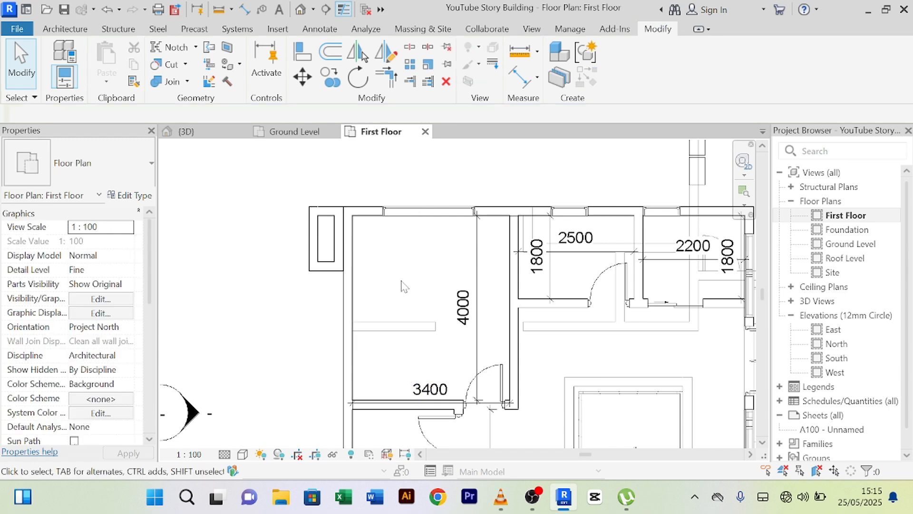
- Isolate the upper Main Wall 200mm in the 3D view with Temporary Hide/Isolate
left_click(183, 131)
scroll(398, 303, "down", 4)
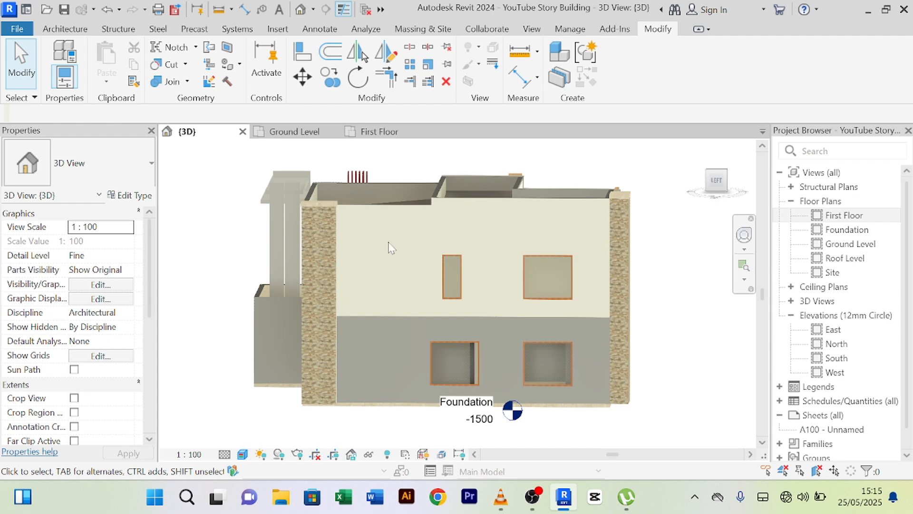
left_click(388, 237)
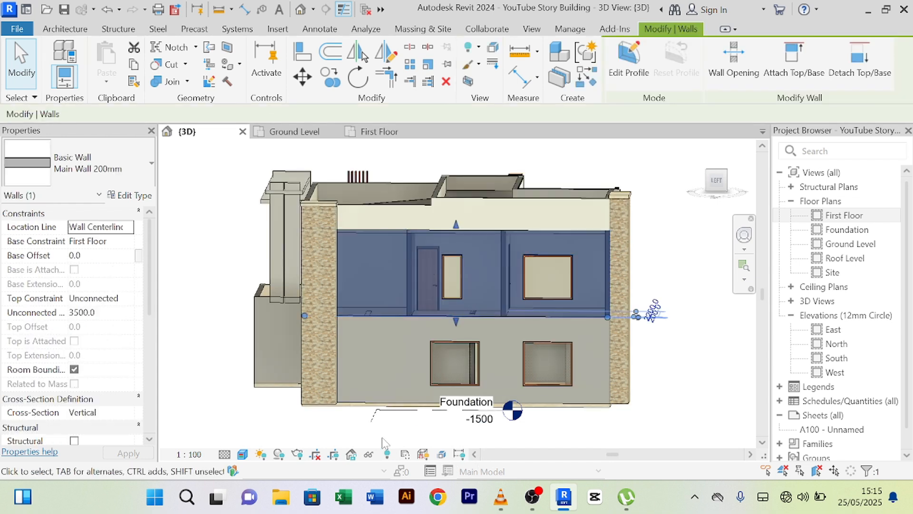
left_click(369, 454)
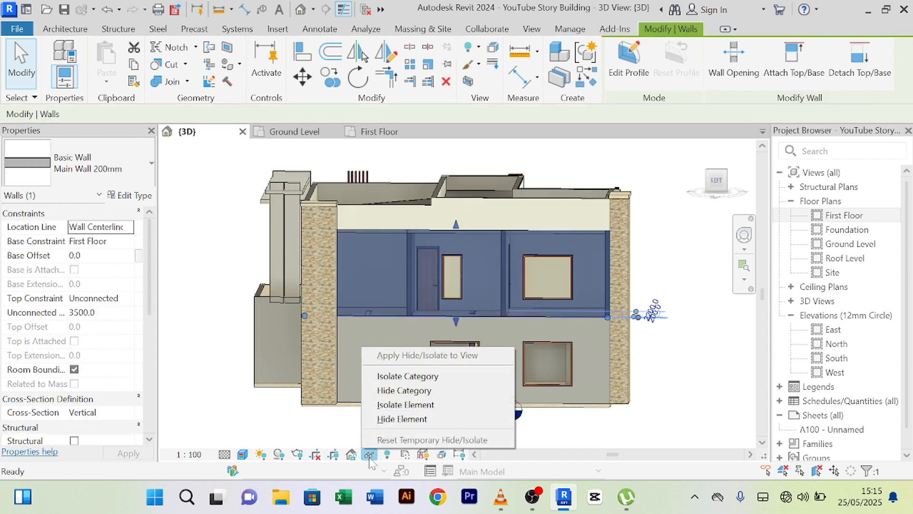
left_click(402, 405)
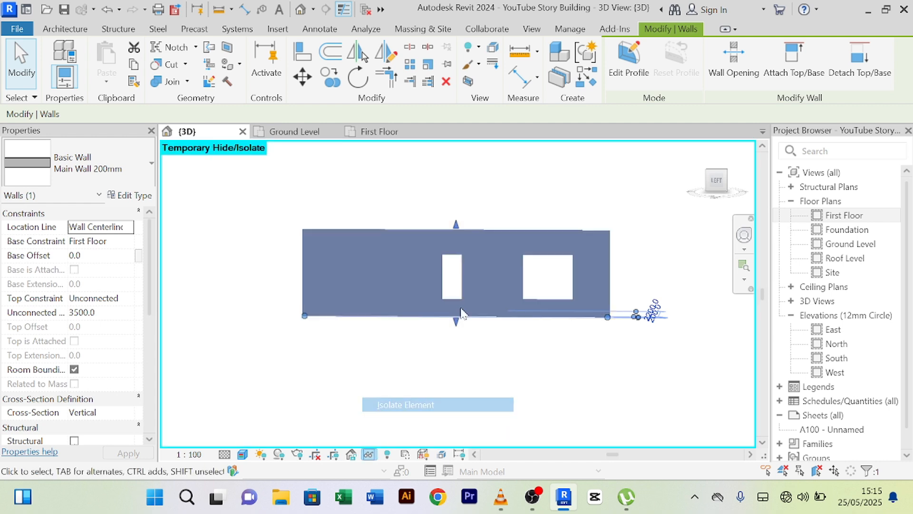
scroll(366, 260, "up", 2)
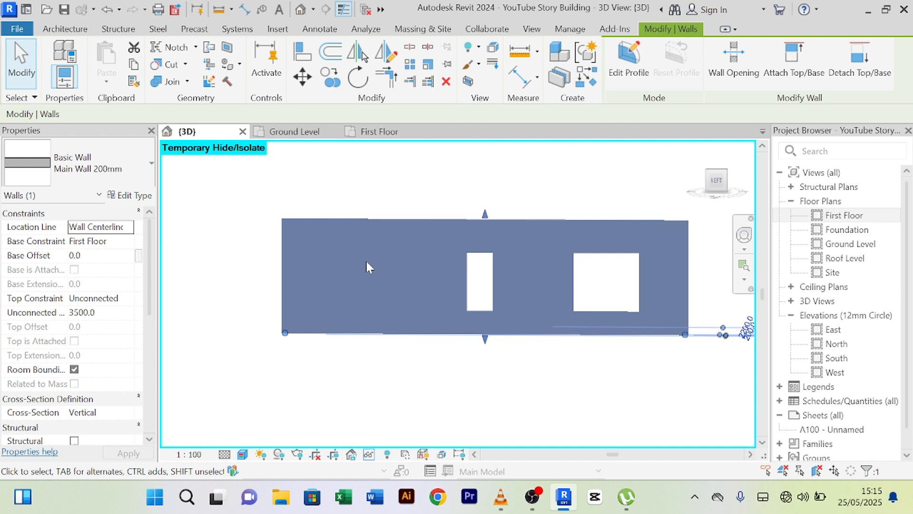
left_click(409, 46)
- Cut the isolated upper wall into two pieces near its left end
scroll(245, 365, "up", 2)
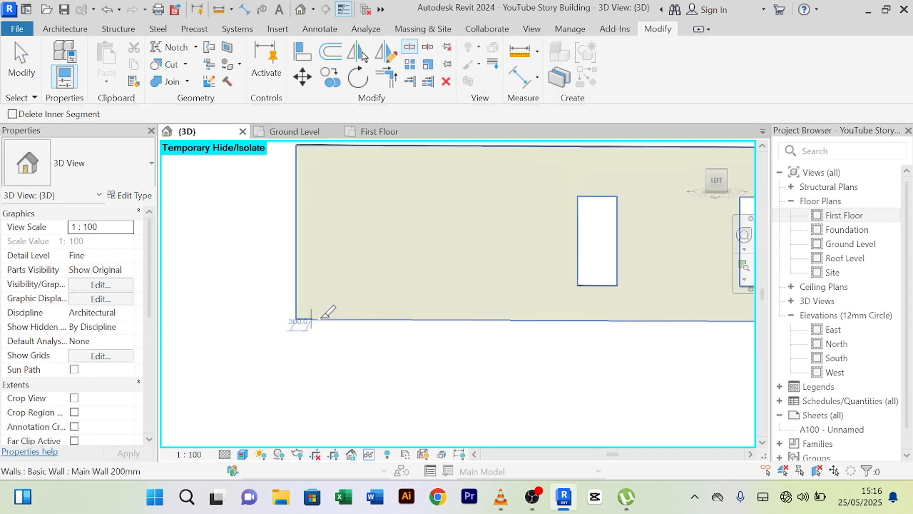
left_click(375, 316)
scroll(364, 360, "down", 2)
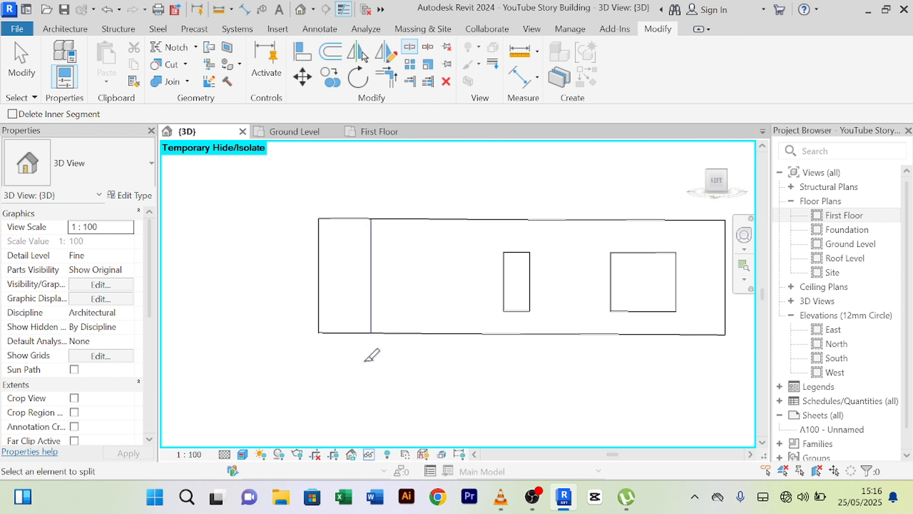
- Exit Split on the Ground Level plan and select the window above the 3700 dimension
left_click(286, 134)
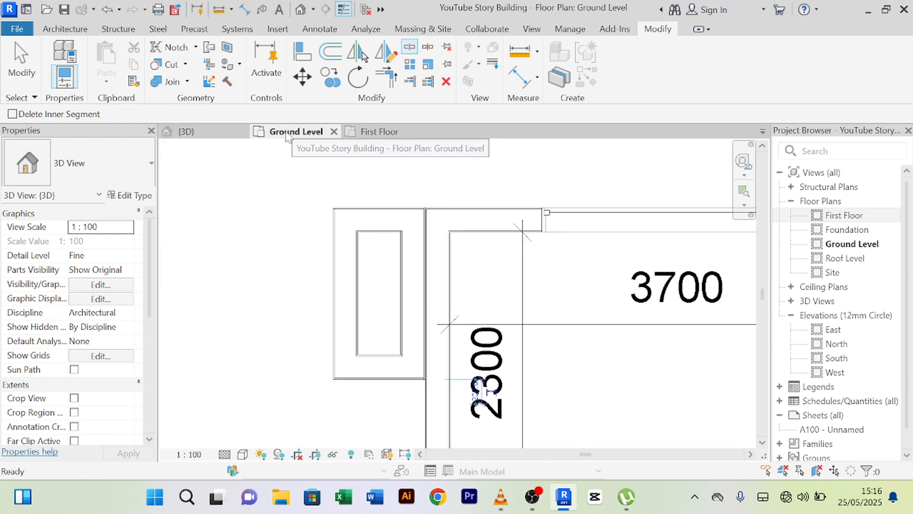
left_click(214, 131)
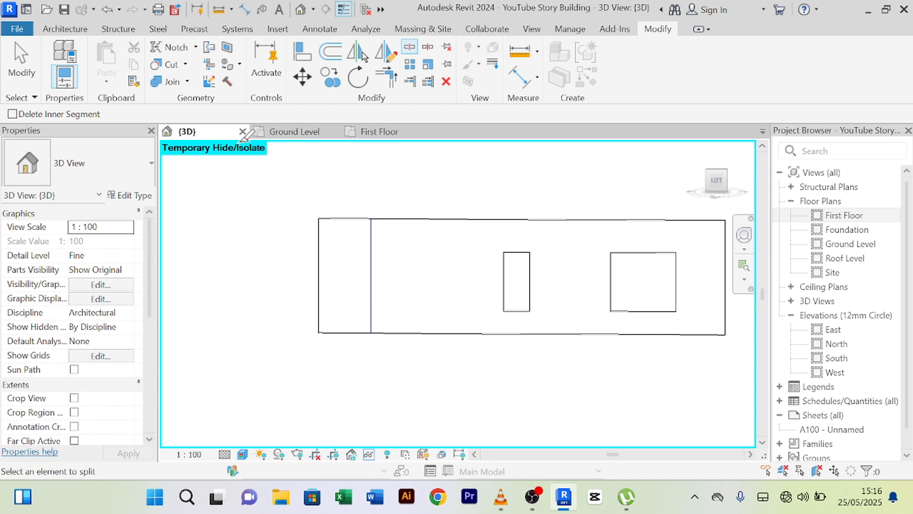
left_click(294, 133)
right_click(500, 162)
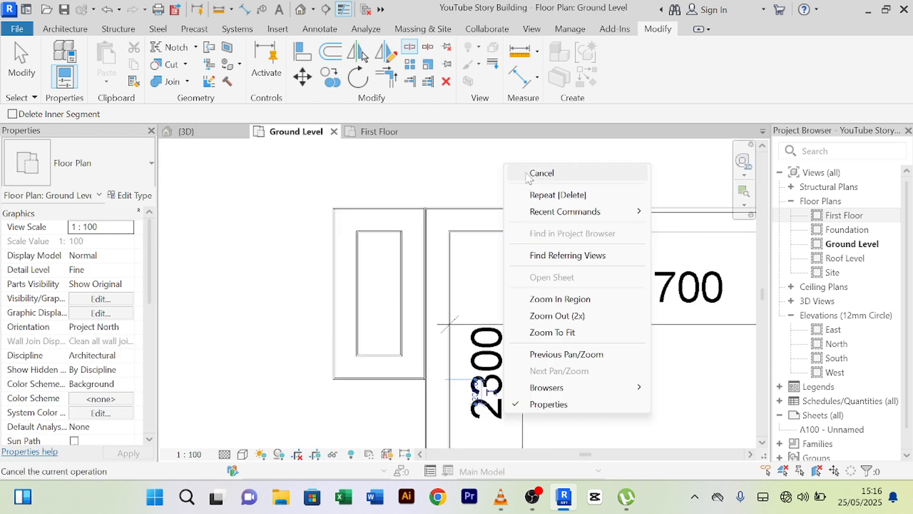
left_click(516, 167)
scroll(516, 167, "down", 3)
left_click(571, 189)
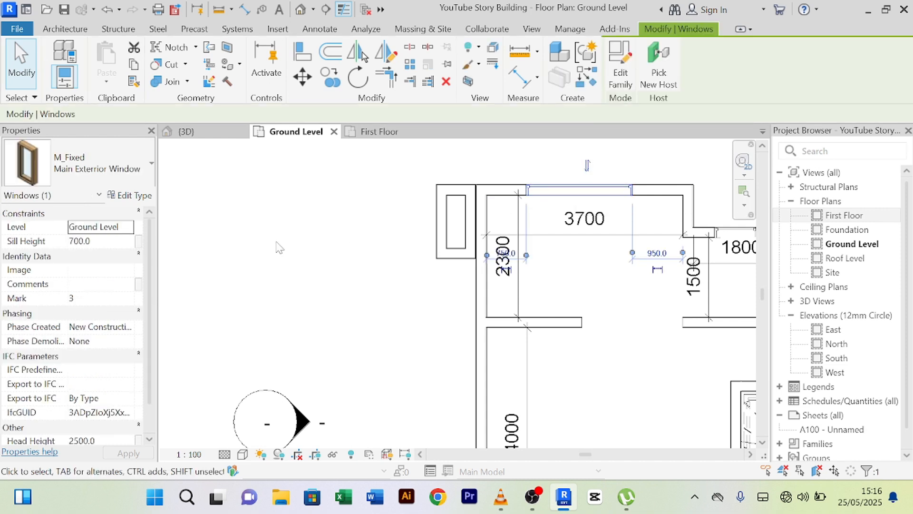
left_click(280, 247)
left_click(566, 200)
left_click(132, 199)
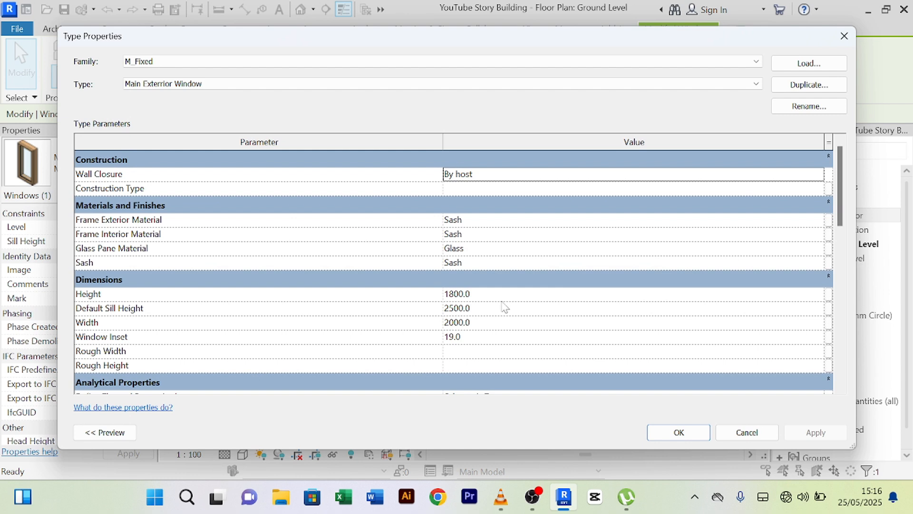
left_click(494, 295)
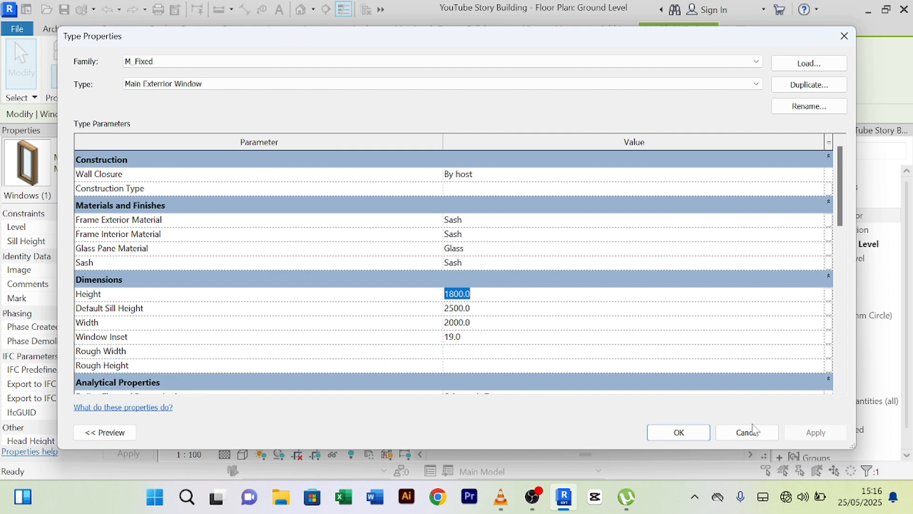
left_click(752, 430)
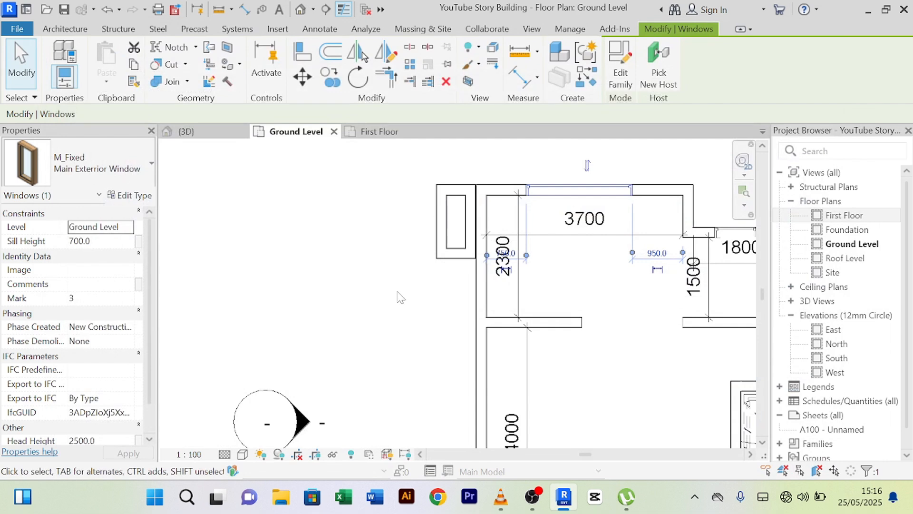
- Back in 3D, measure from the isolated wall's bottom corner
left_click(392, 286)
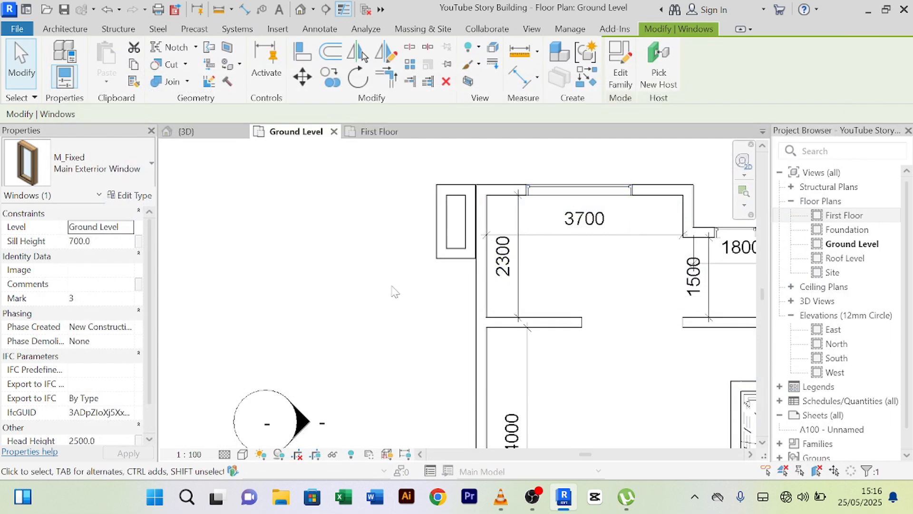
left_click(189, 134)
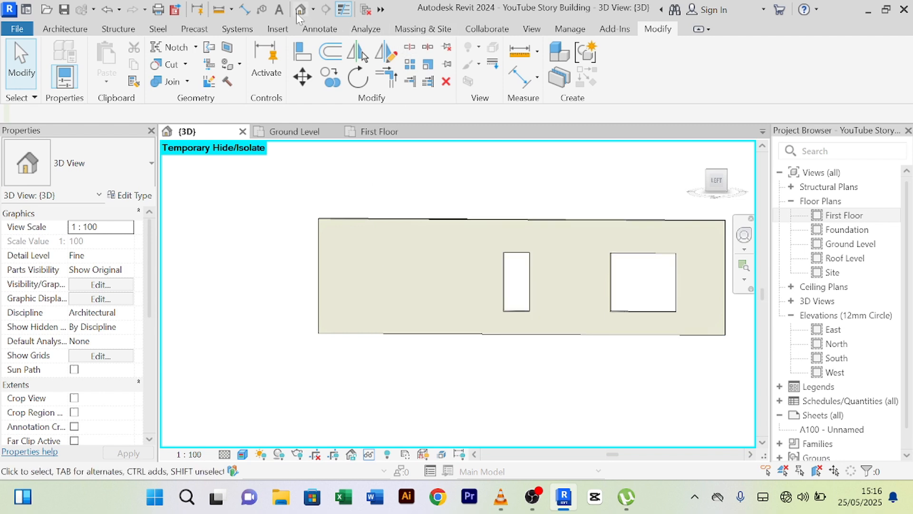
left_click(219, 10)
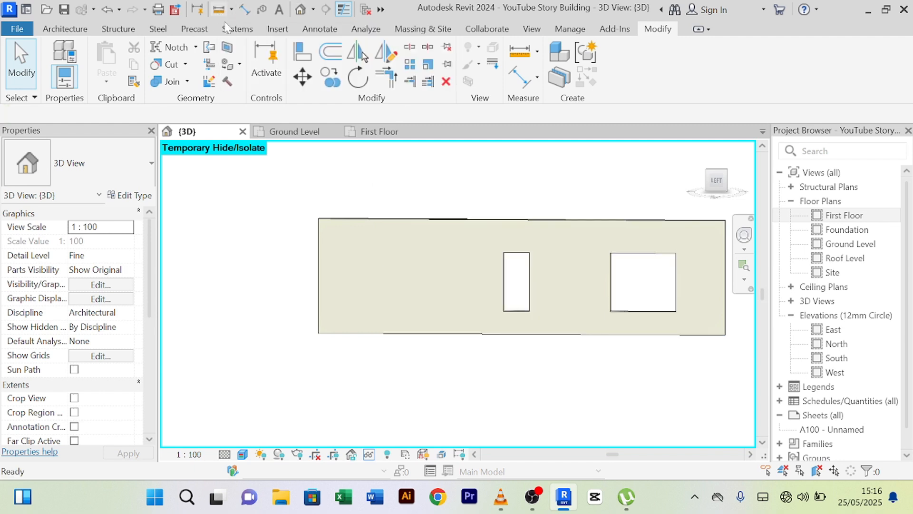
scroll(394, 323, "up", 2)
scroll(361, 339, "up", 3)
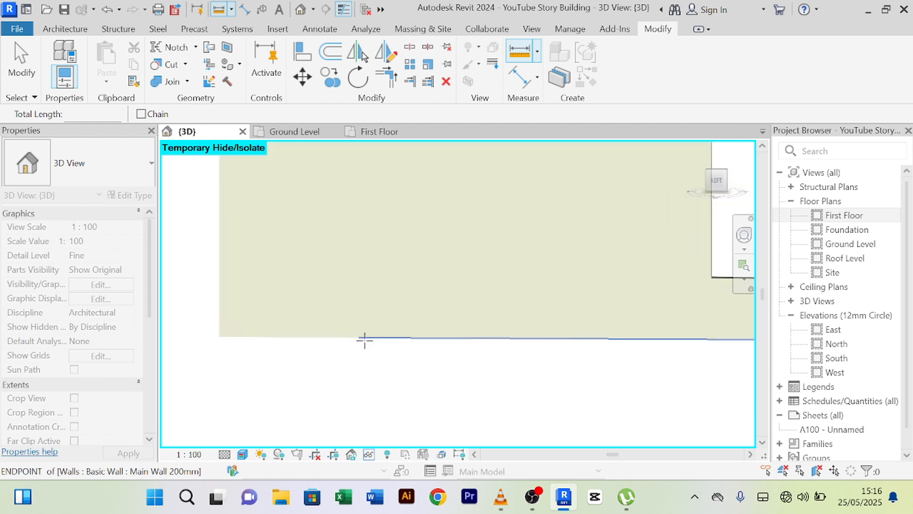
left_click(358, 335)
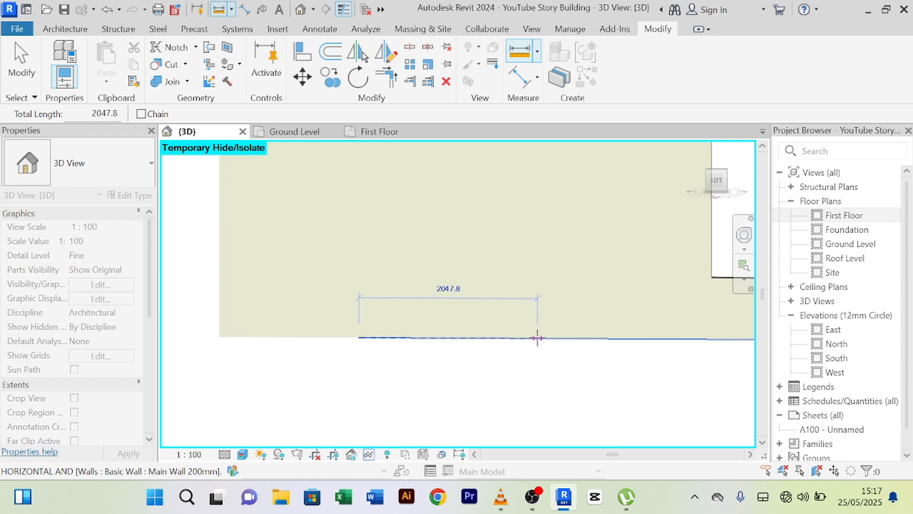
- Cancel the measurement and return to normal selection
right_click(538, 379)
left_click(571, 78)
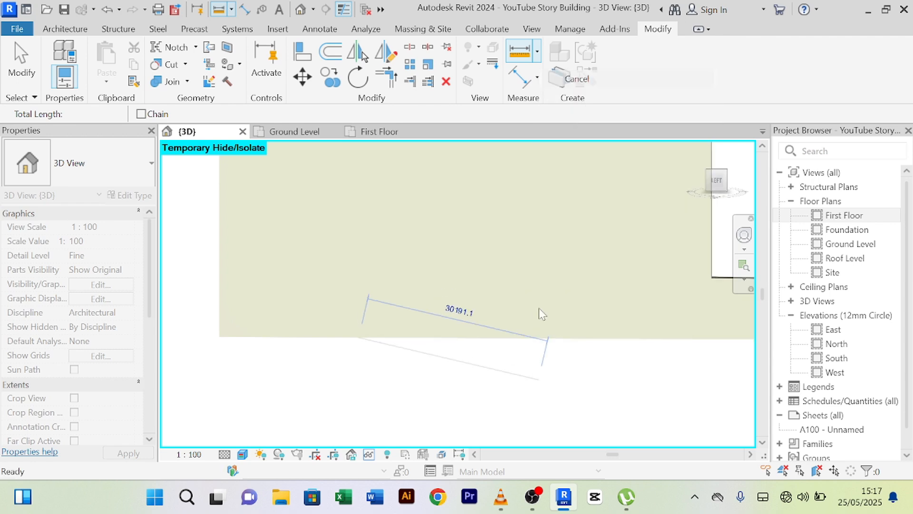
right_click(533, 376)
left_click(571, 76)
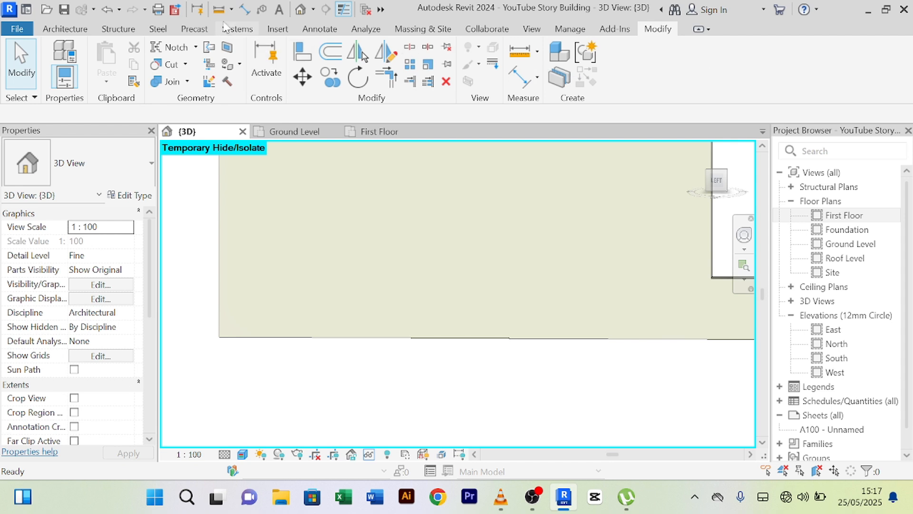
- Make a second Split Element cut near the wall's left end, then exit the tool
left_click(409, 46)
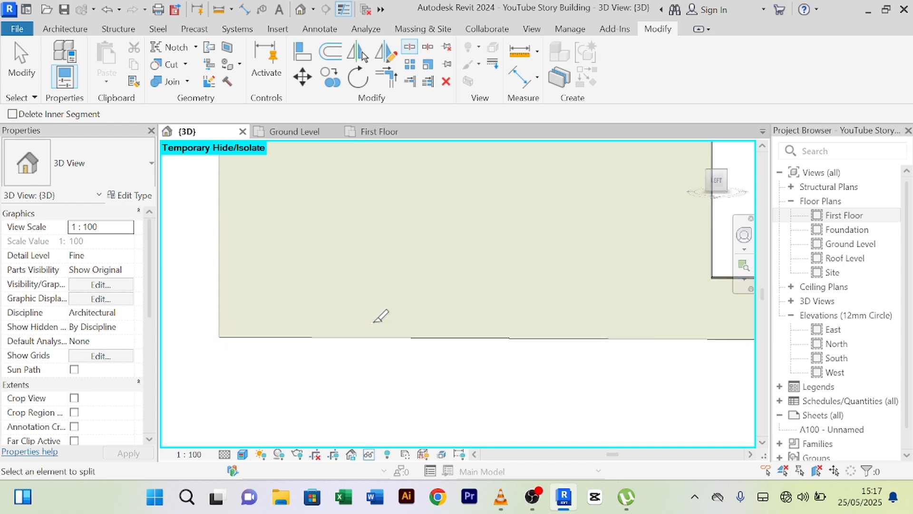
scroll(566, 324, "down", 2)
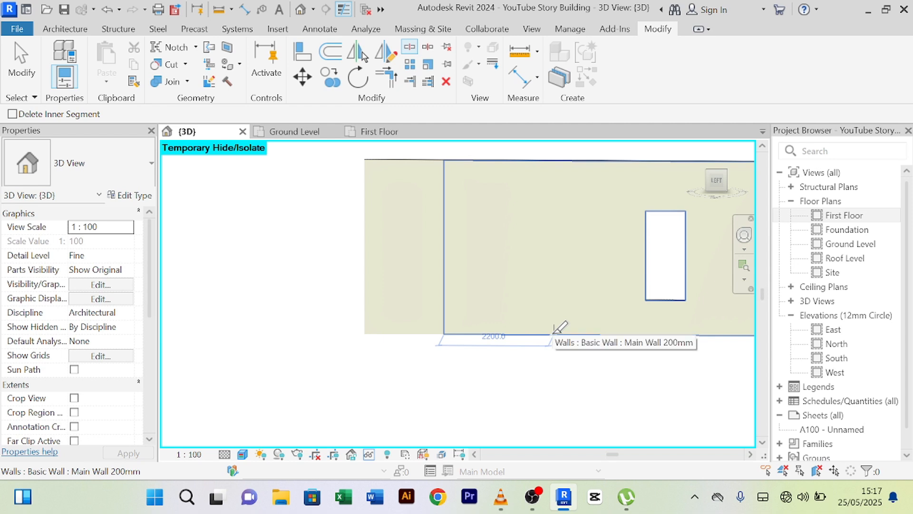
scroll(554, 333, "up", 1)
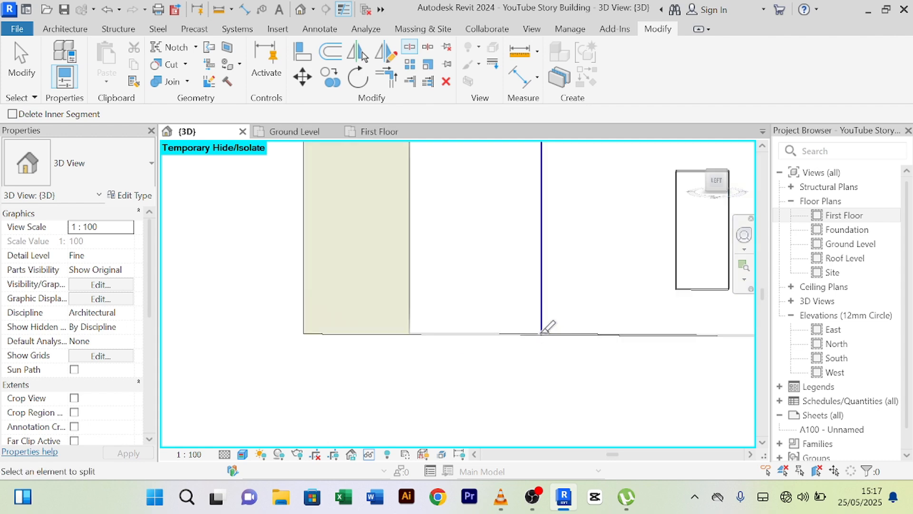
scroll(551, 326, "down", 1)
right_click(482, 166)
left_click(490, 174)
right_click(489, 146)
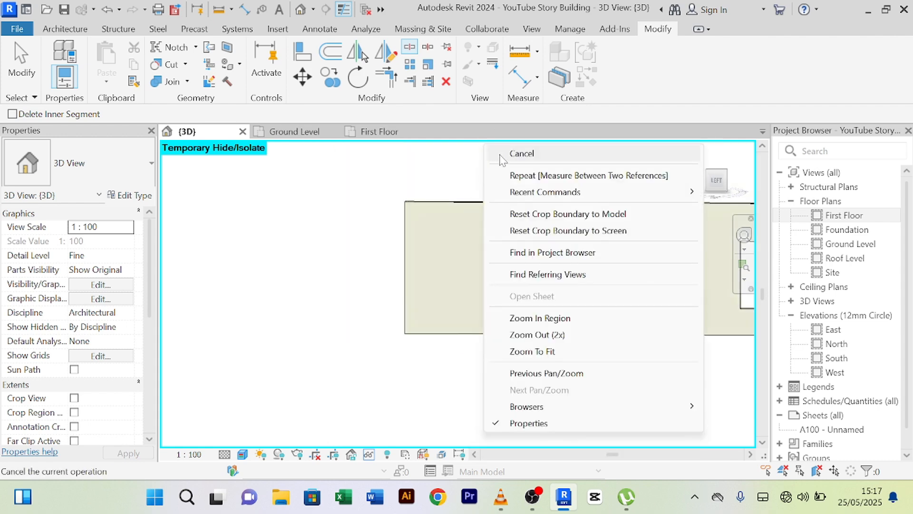
left_click(499, 155)
- Change the narrow middle wall segment to Curtain Wall : Curtain_Wall-Empty
left_click(506, 207)
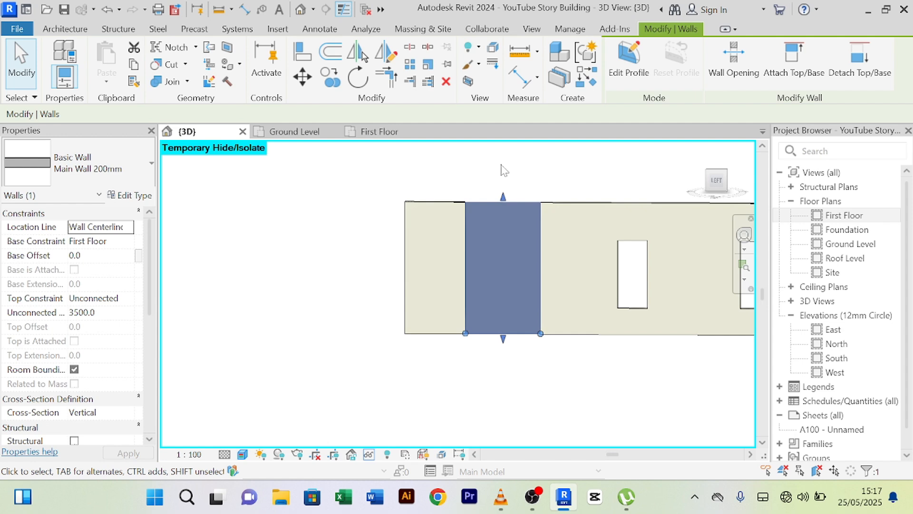
left_click(152, 165)
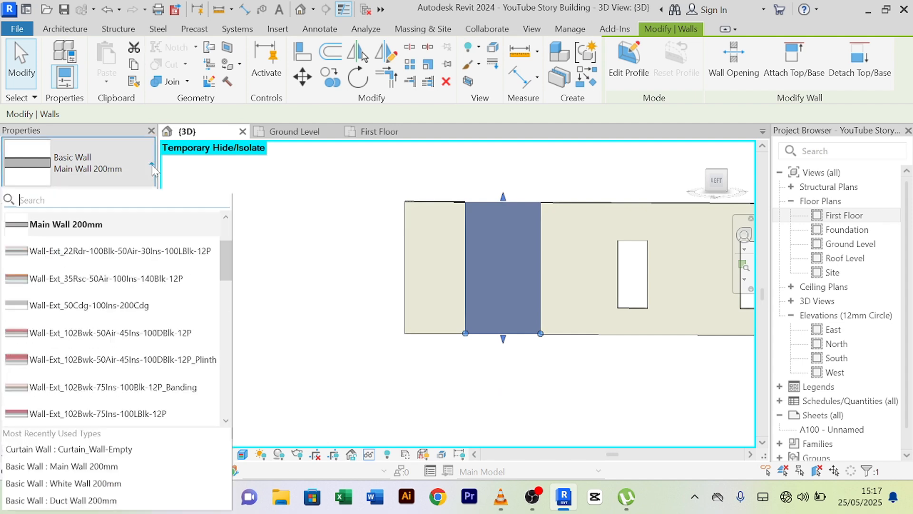
scroll(126, 326, "down", 10)
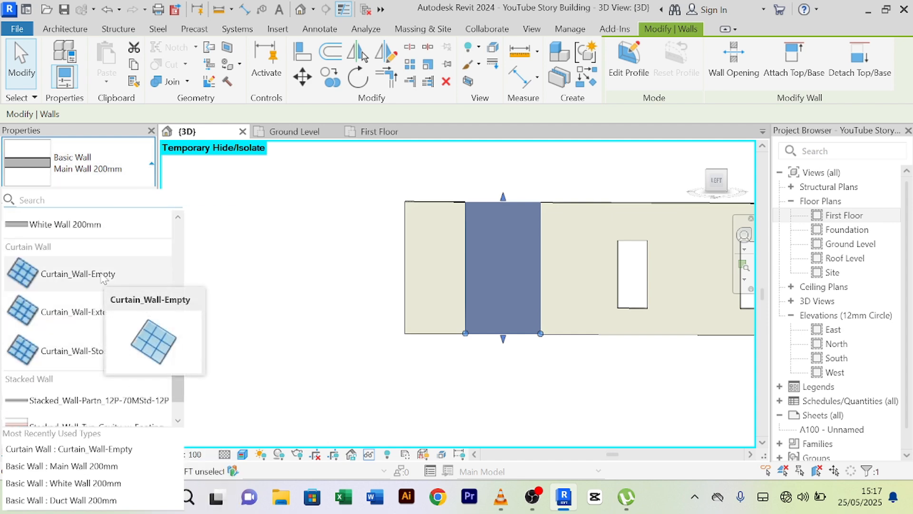
left_click(104, 277)
left_click(350, 321)
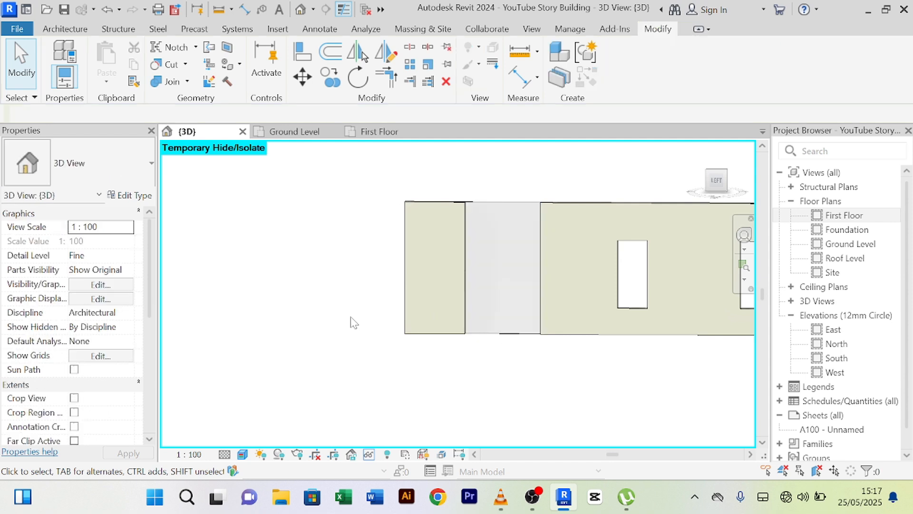
left_click(515, 340)
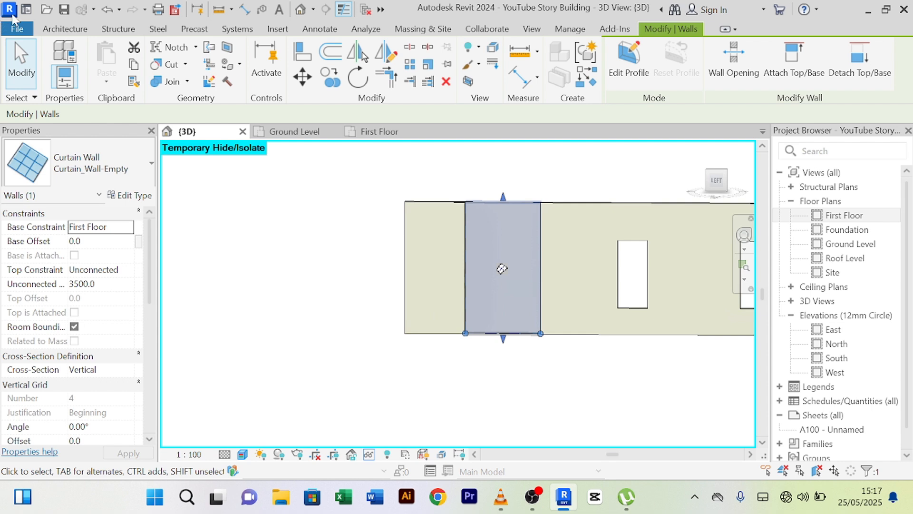
left_click(56, 31)
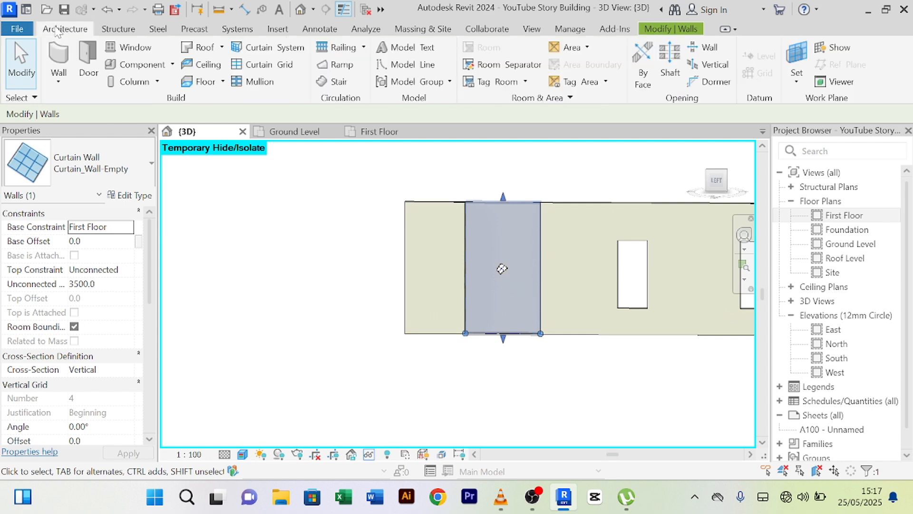
- Add two vertical curtain grid lines to the isolated curtain wall
left_click(280, 71)
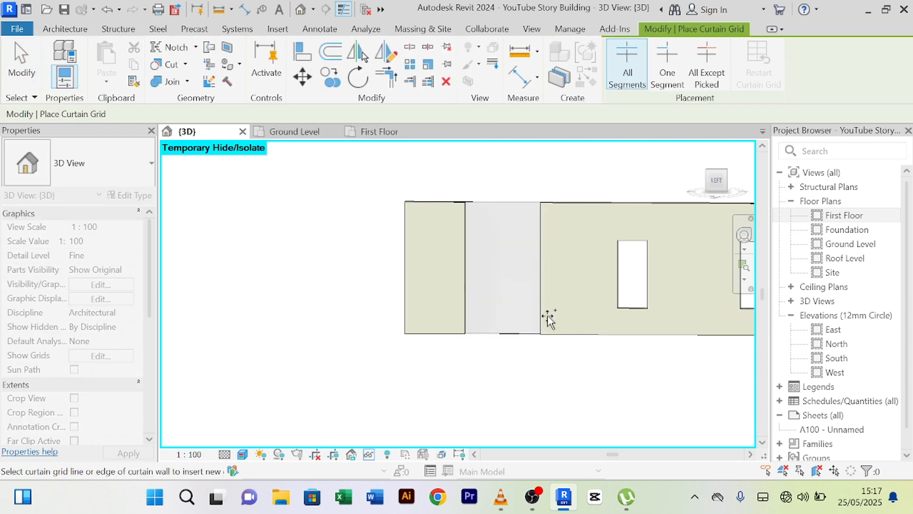
scroll(464, 250, "up", 2)
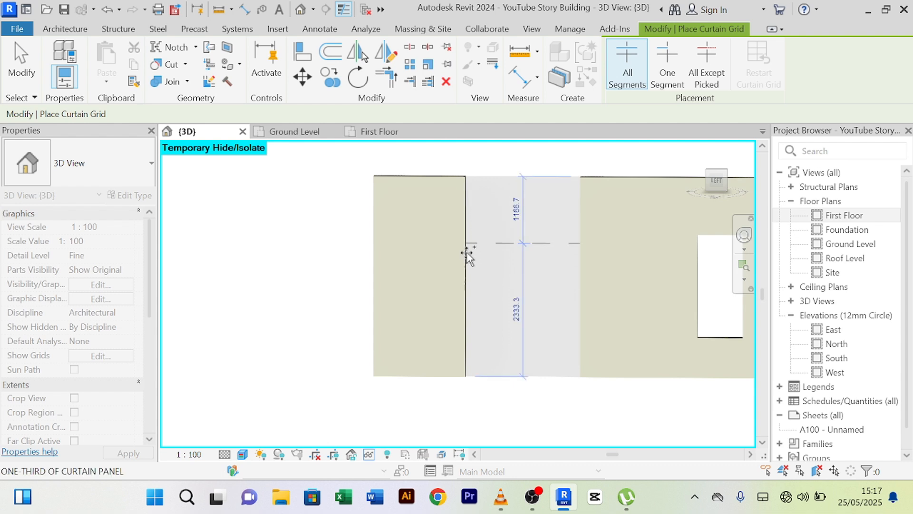
left_click(489, 376)
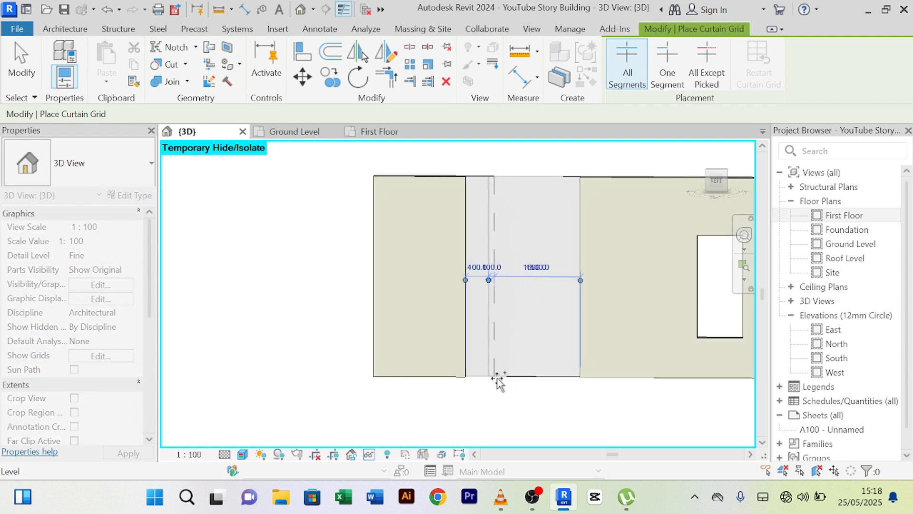
left_click(560, 376)
right_click(246, 324)
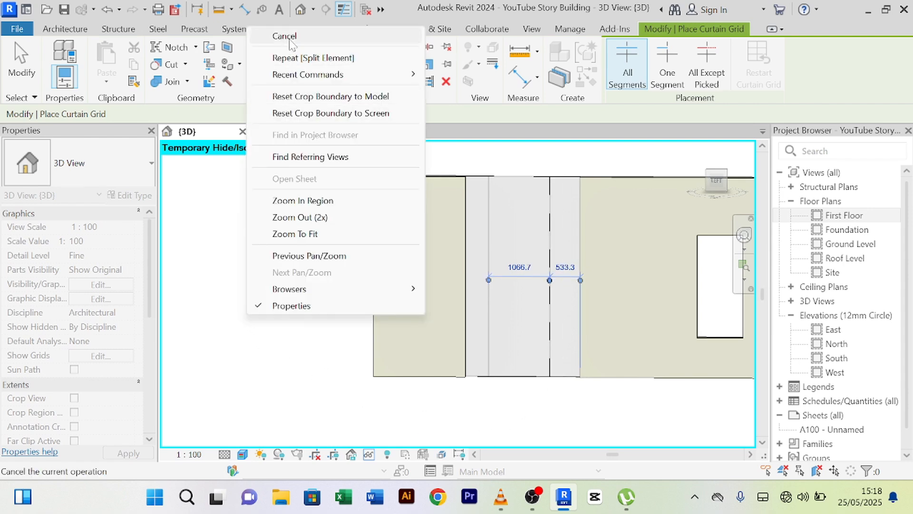
left_click(281, 36)
right_click(301, 333)
left_click(338, 53)
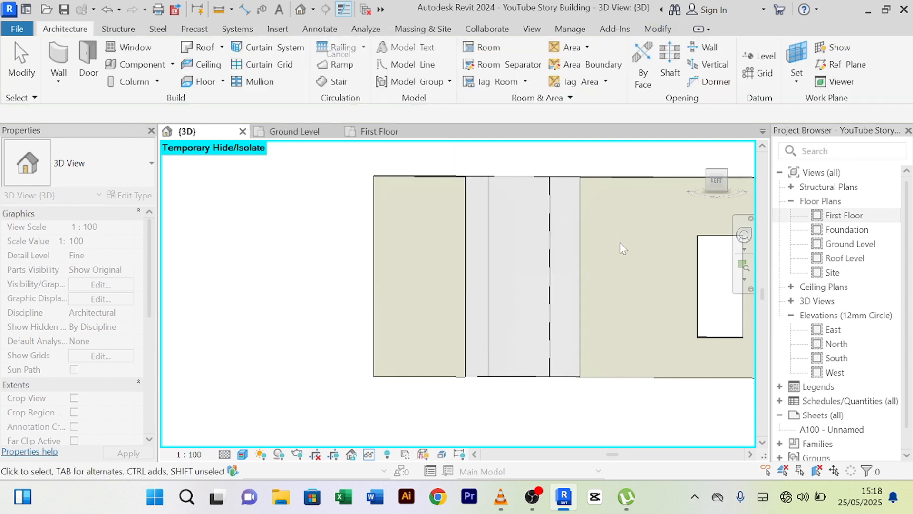
- Change the new grid line's 533.3 spacing to the wall edge to 400
left_click(550, 260)
scroll(559, 269, "up", 3)
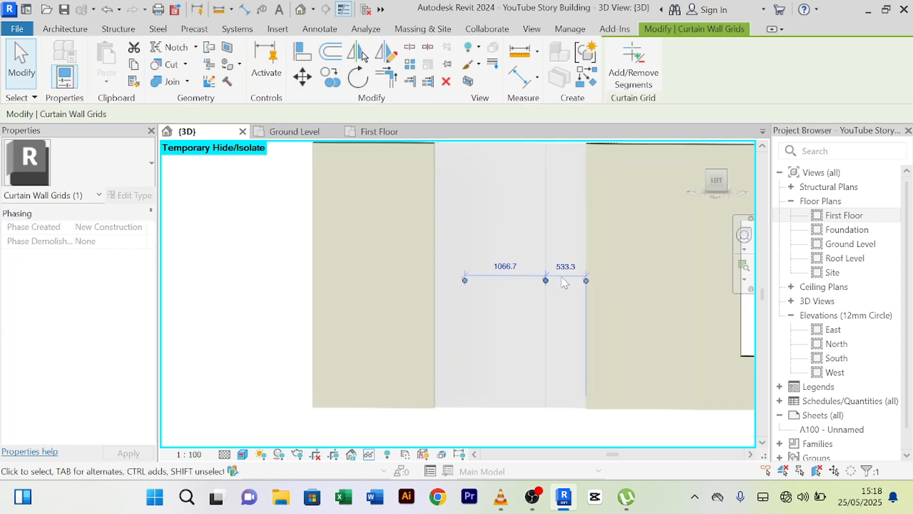
left_click(547, 260)
type("4")
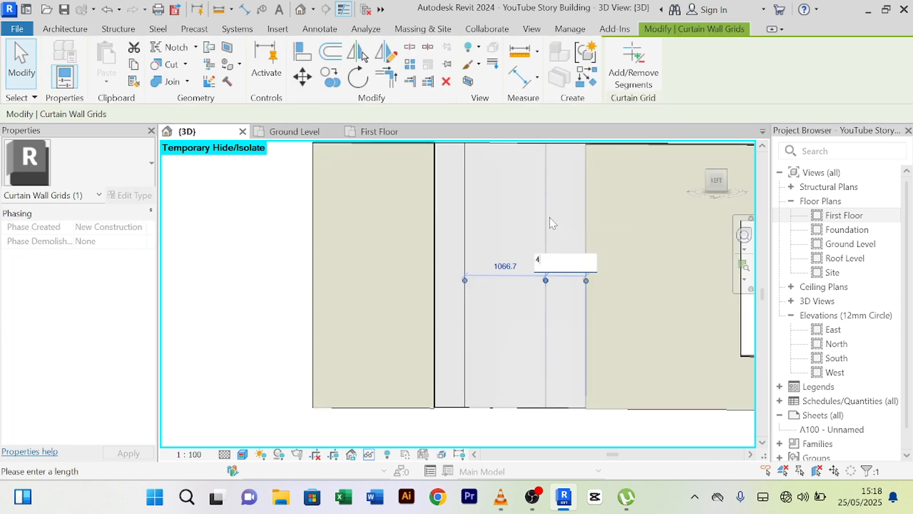
type("00")
key("Return")
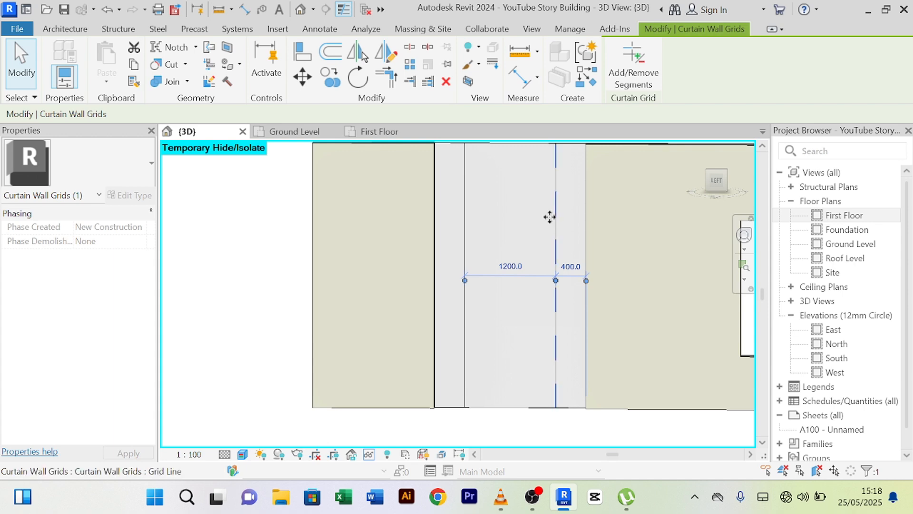
key("Escape")
left_click(434, 271)
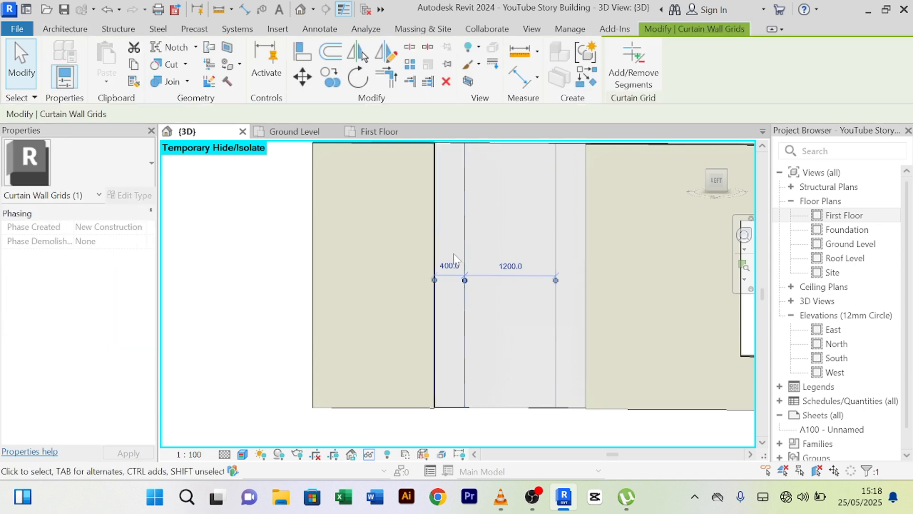
left_click(260, 262)
scroll(260, 262, "down", 4)
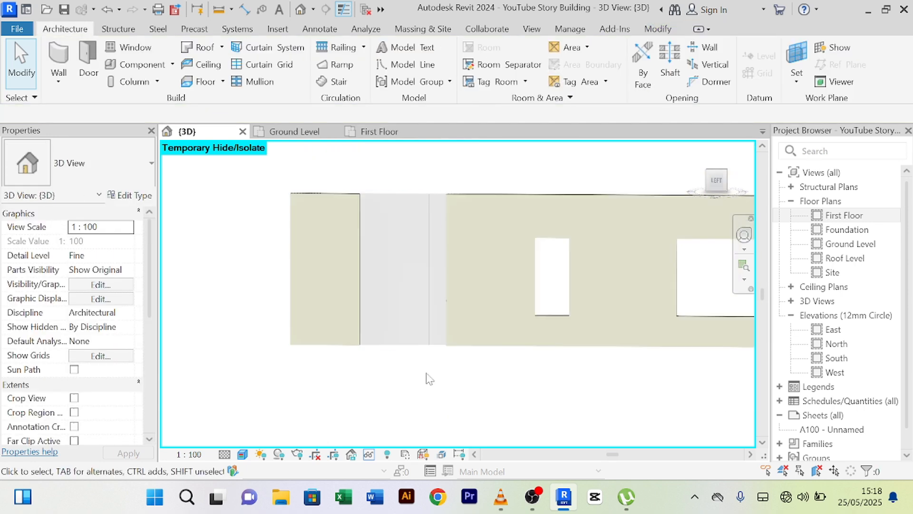
scroll(418, 316, "up", 3)
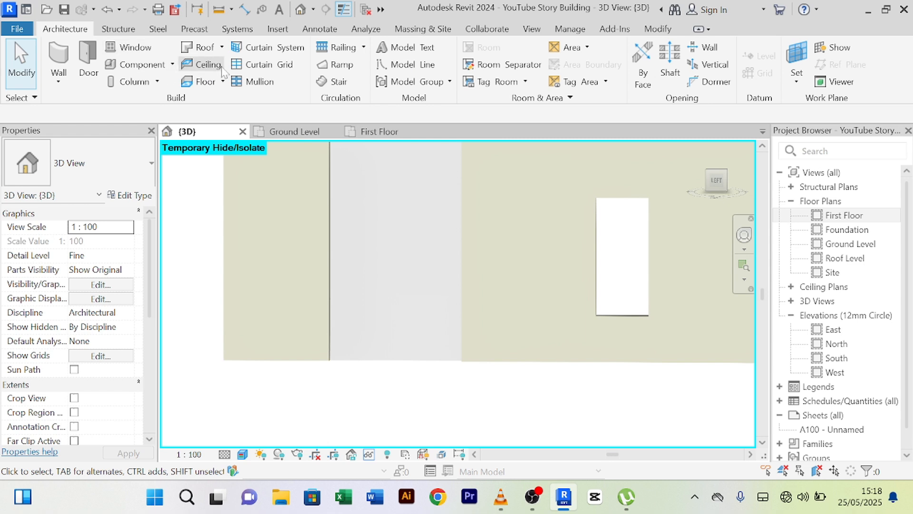
- Add a vertical grid line at the 1200 mm panel's midpoint, making two 600 mm panels
left_click(263, 70)
scroll(418, 358, "up", 2)
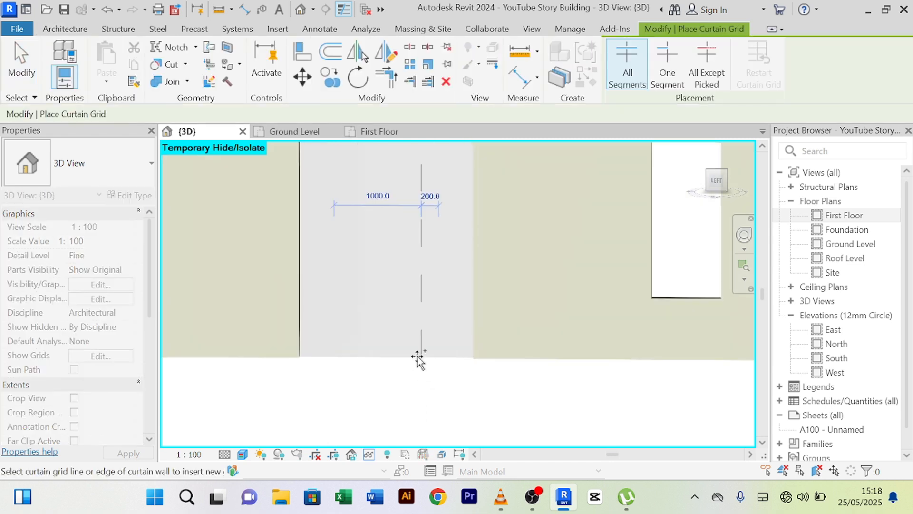
scroll(418, 358, "down", 1)
scroll(418, 358, "down", 2)
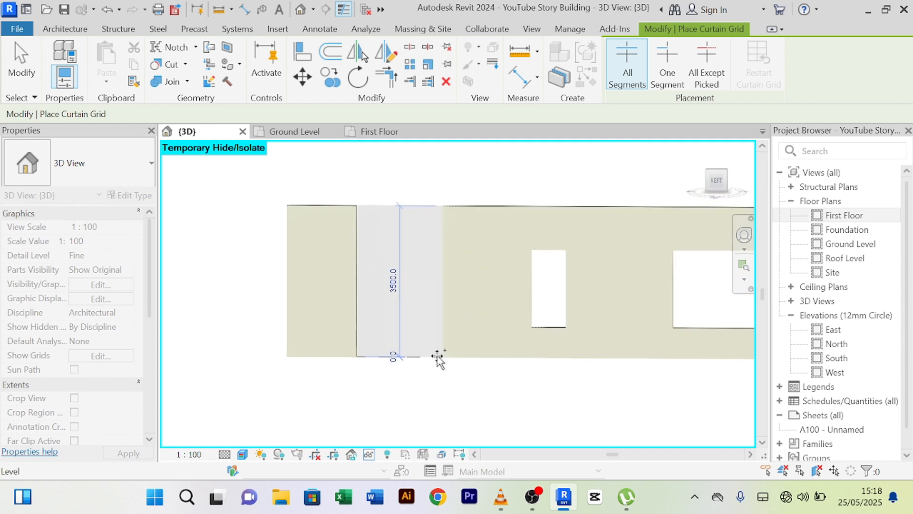
left_click(407, 356)
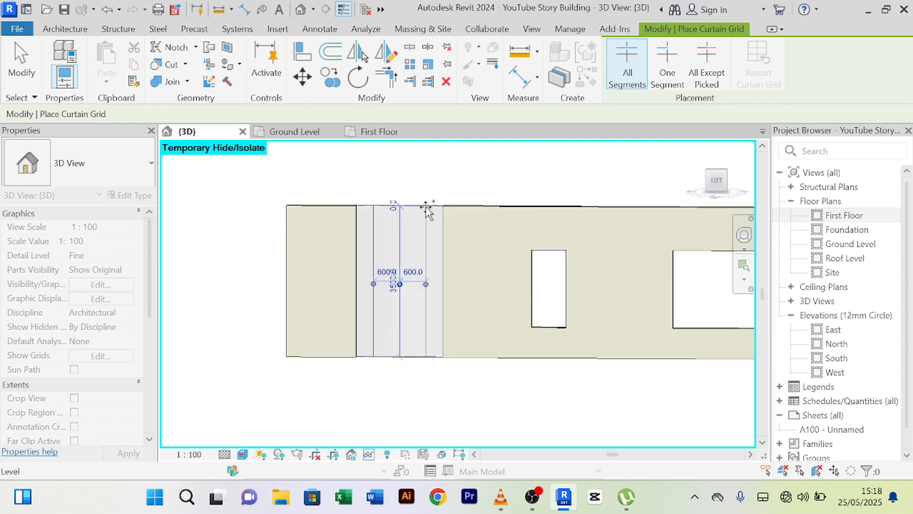
right_click(454, 159)
right_click(469, 165)
left_click(497, 176)
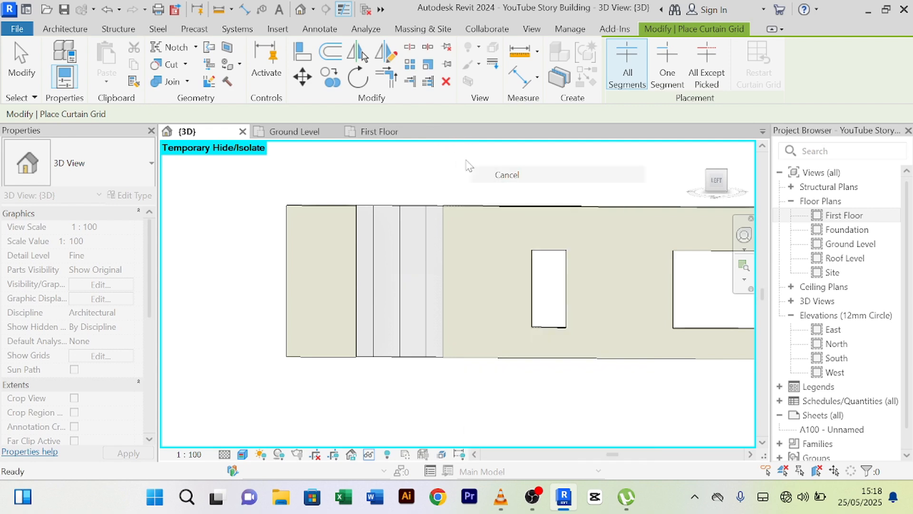
right_click(466, 161)
left_click(490, 175)
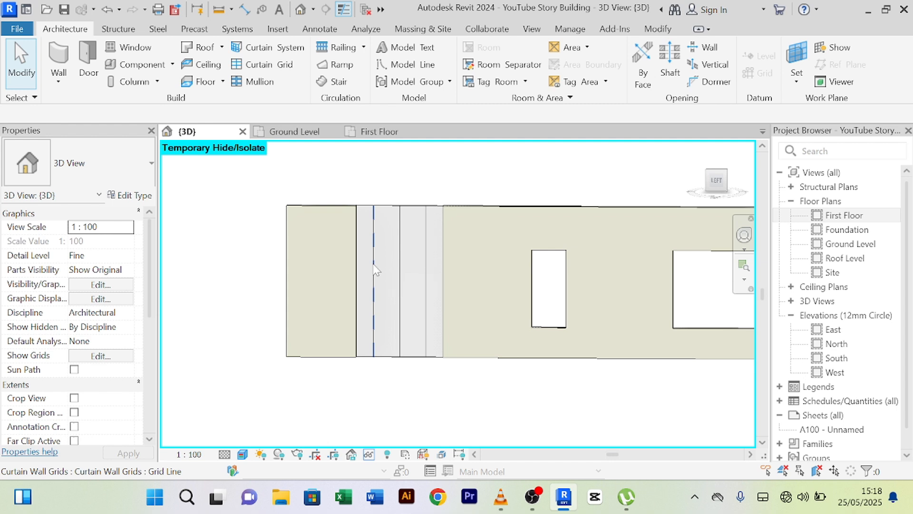
- Place Rectangular Mullion 50x150mm mullions on all the curtain wall's grid lines at once
left_click(259, 82)
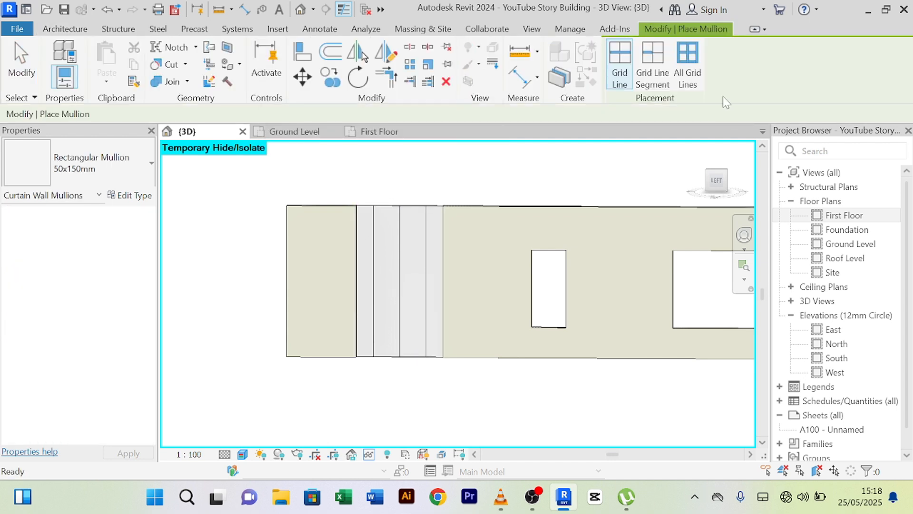
left_click(699, 78)
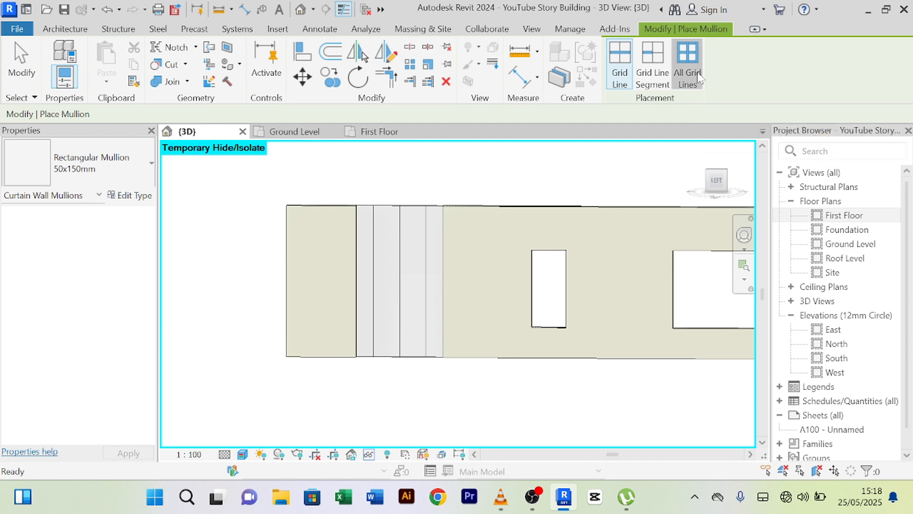
left_click(398, 251)
right_click(465, 171)
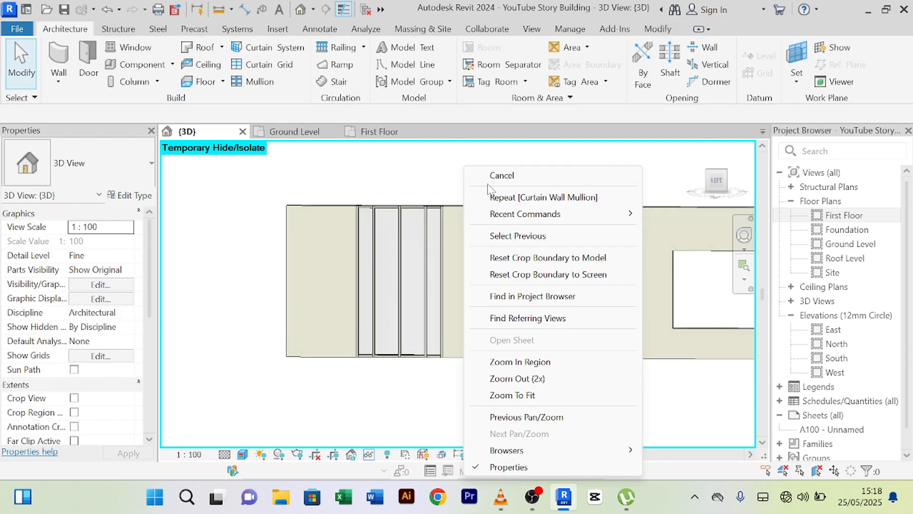
left_click(483, 180)
left_click(479, 166)
scroll(481, 168, "down", 5)
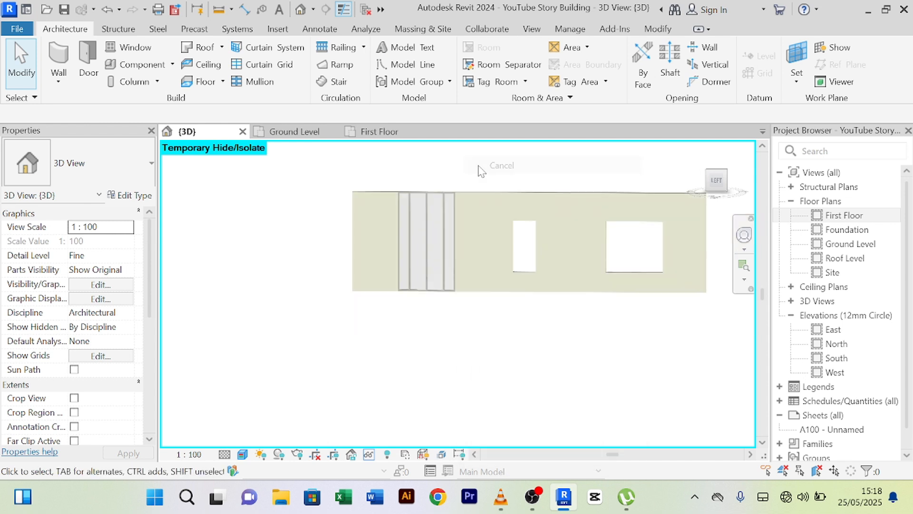
middle_click_drag(490, 182, 421, 188)
scroll(534, 237, "up", 3)
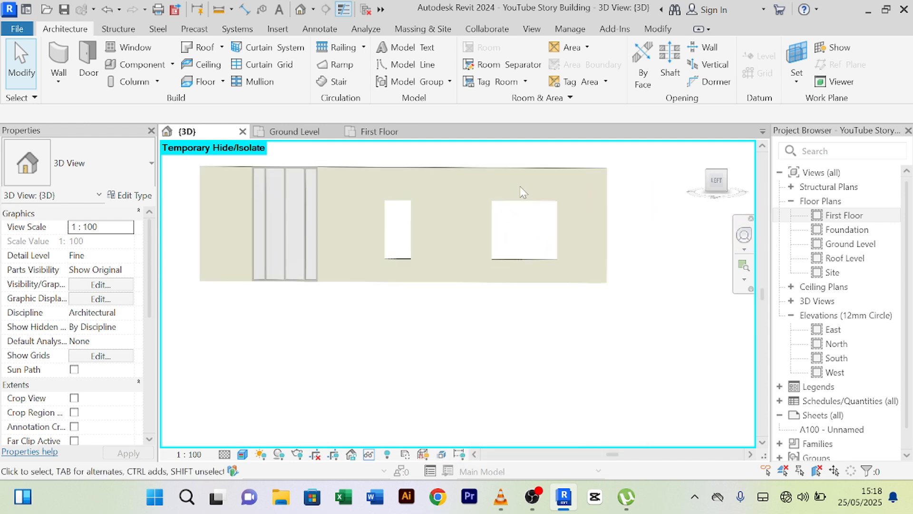
scroll(526, 333, "down", 3)
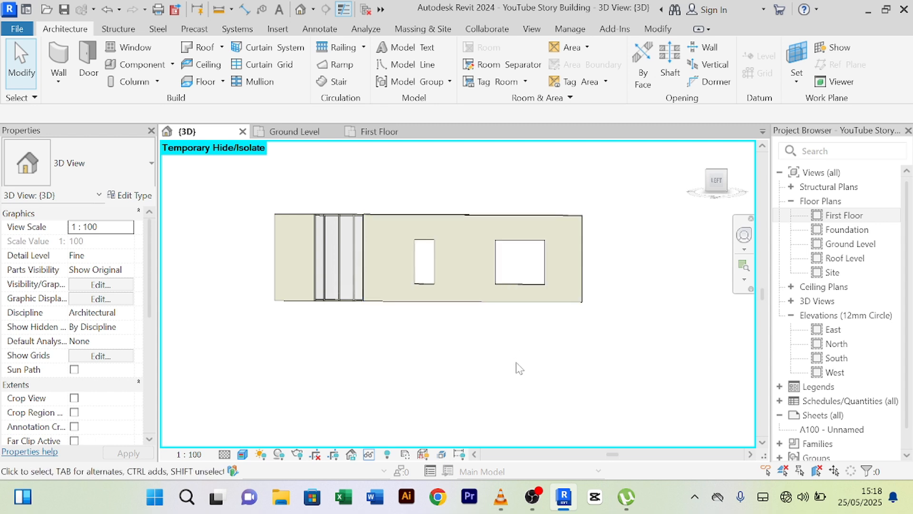
middle_click_drag(462, 202, 550, 196)
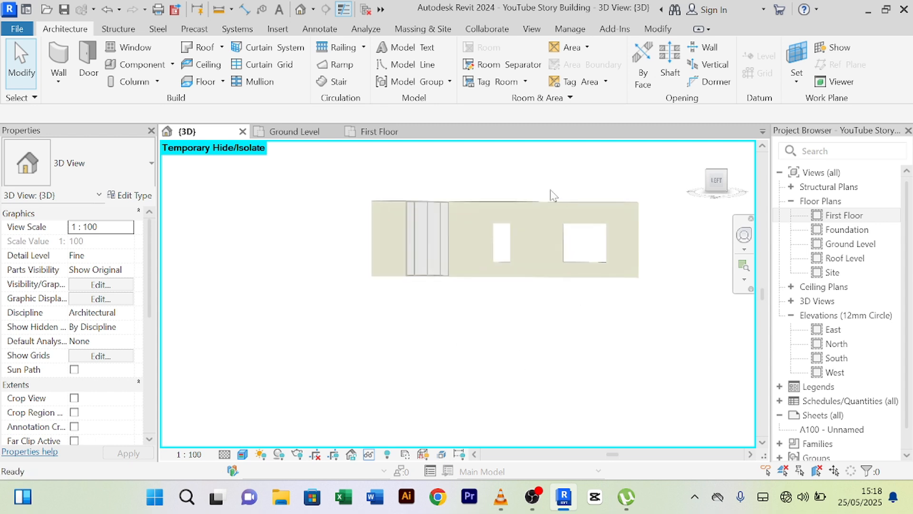
scroll(550, 195, "up", 2)
scroll(290, 251, "up", 2)
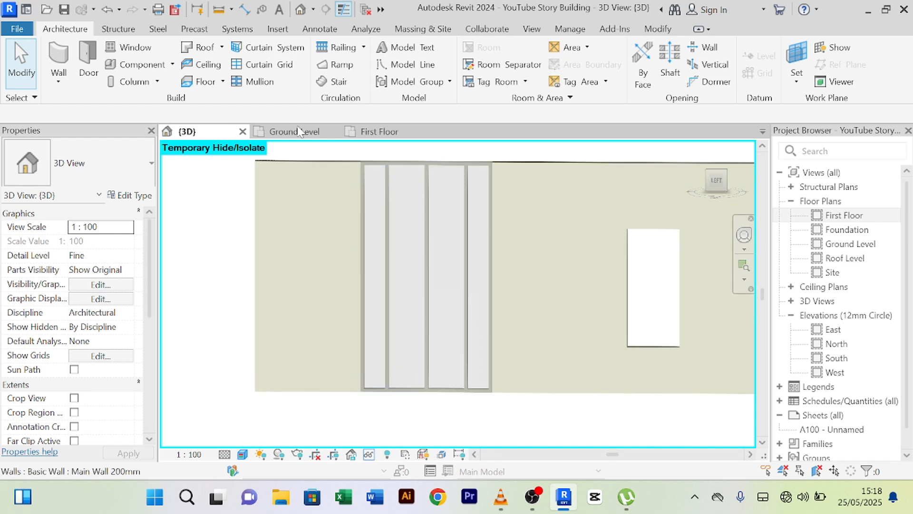
- Add two horizontal curtain grid lines near the top and two near the bottom
left_click(257, 64)
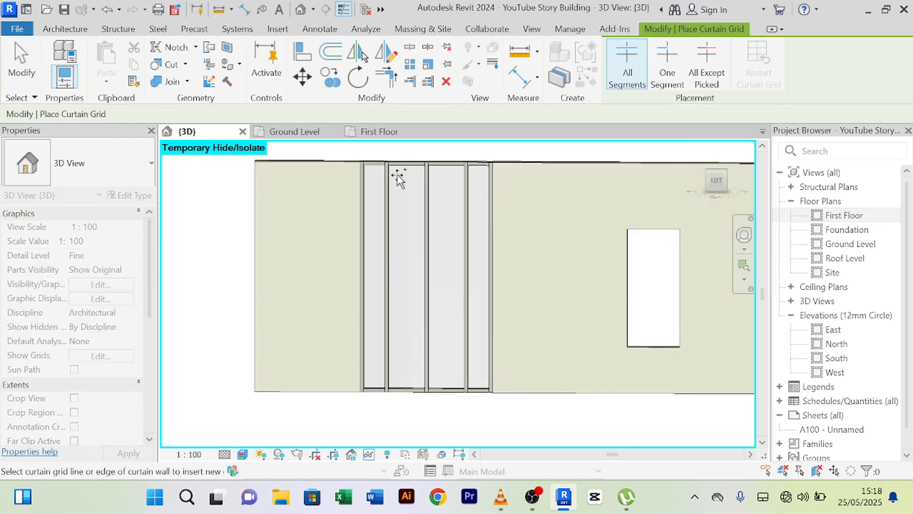
left_click(369, 193)
left_click(367, 207)
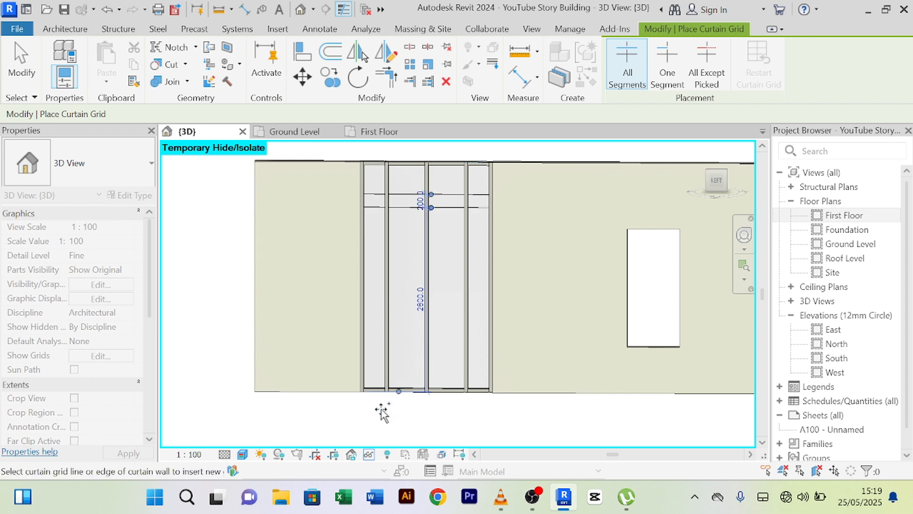
left_click(360, 360)
left_click(358, 346)
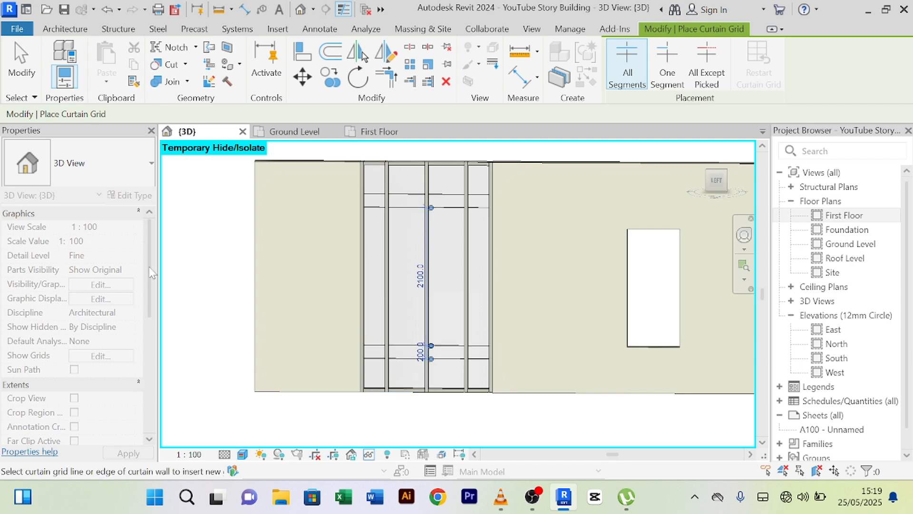
right_click(186, 235)
left_click(210, 199)
right_click(210, 200)
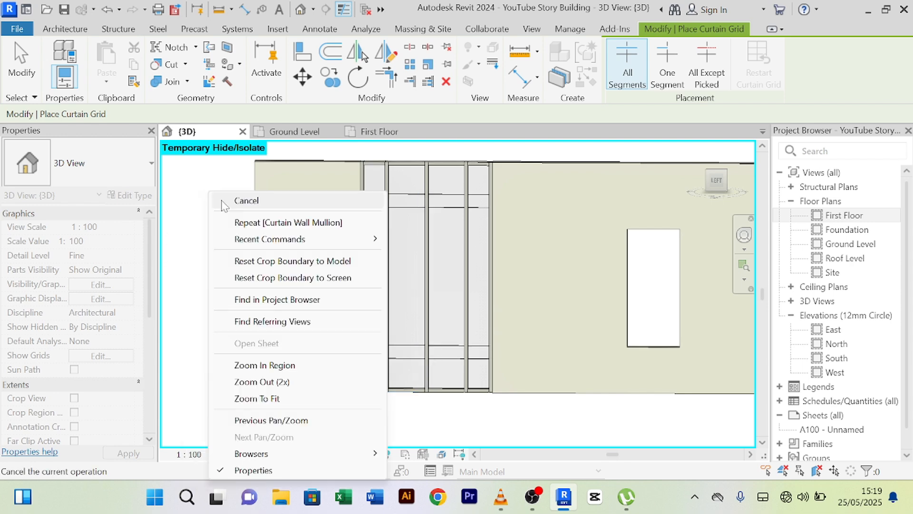
left_click(220, 203)
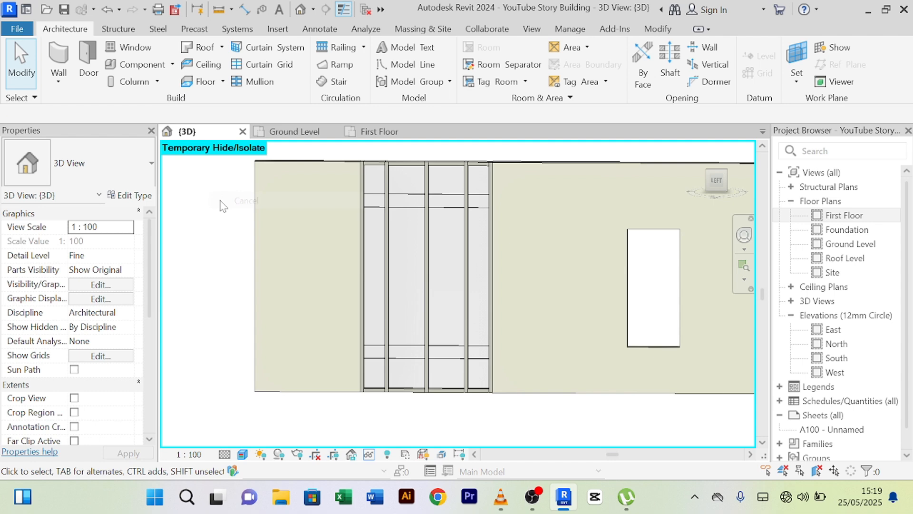
- Place mullions on all grid lines, including the four new horizontal ones
left_click(254, 81)
left_click(699, 87)
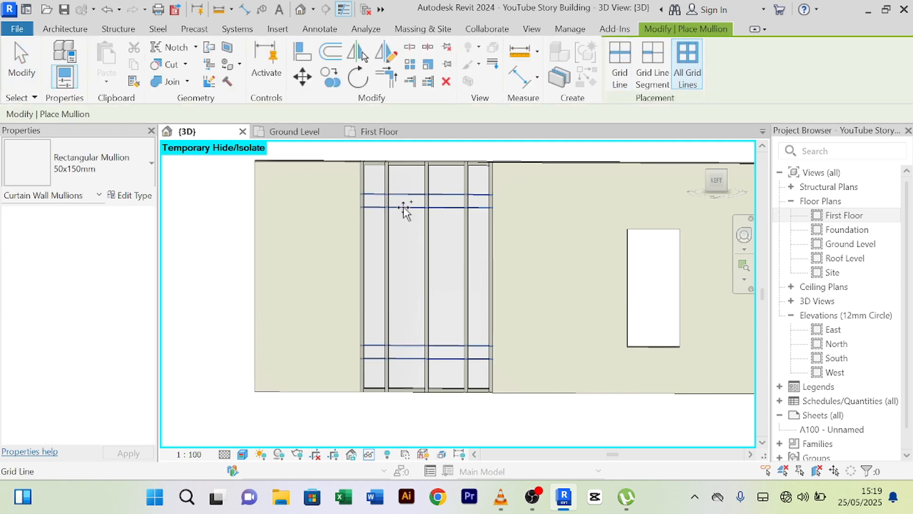
left_click(403, 207)
right_click(178, 247)
left_click(205, 201)
right_click(200, 195)
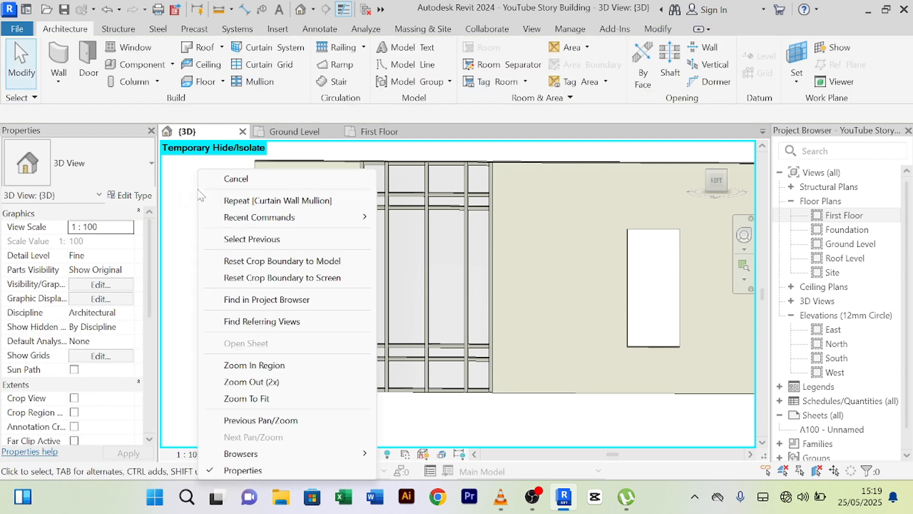
left_click(216, 180)
scroll(205, 185, "down", 1)
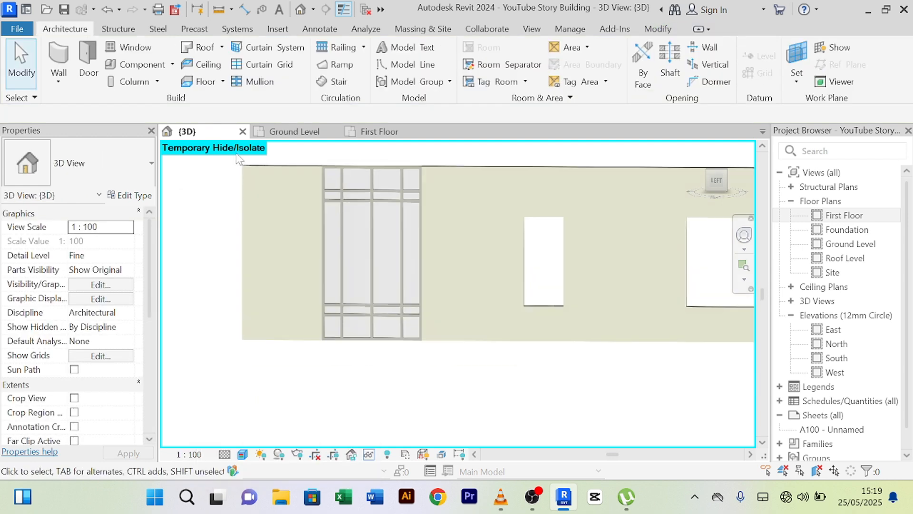
left_click(370, 455)
- Reset temporary hide/isolate to show the whole house, then orbit to review the mullioned curtain wall
left_click(384, 439)
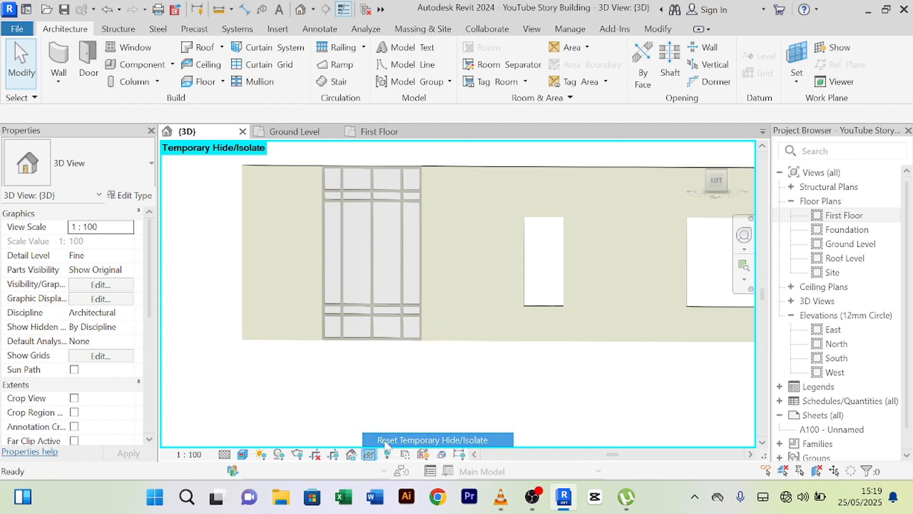
scroll(386, 418, "down", 2)
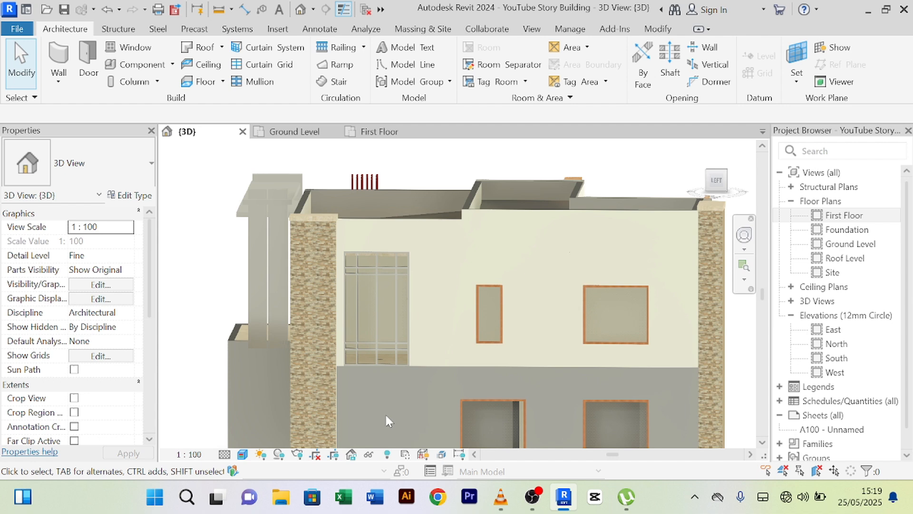
middle_click_drag(385, 413, 434, 327, "shift")
scroll(394, 394, "up", 4)
scroll(394, 394, "down", 3)
scroll(375, 380, "down", 2)
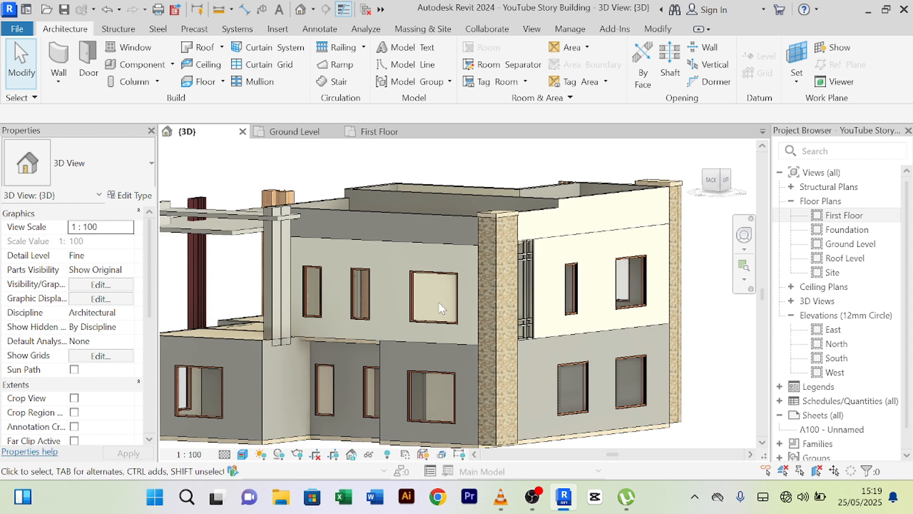
scroll(439, 303, "down", 3)
middle_click_drag(489, 373, 378, 354, "shift")
scroll(430, 355, "up", 3)
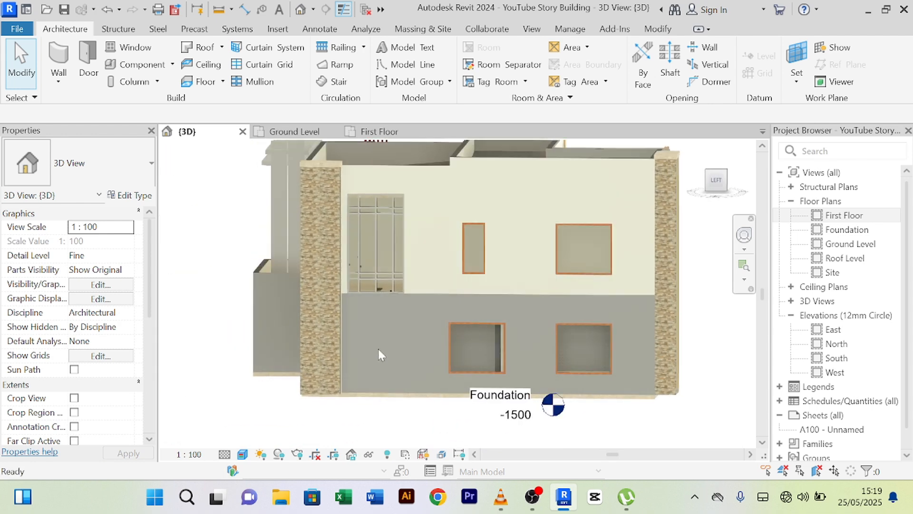
scroll(371, 313, "up", 2)
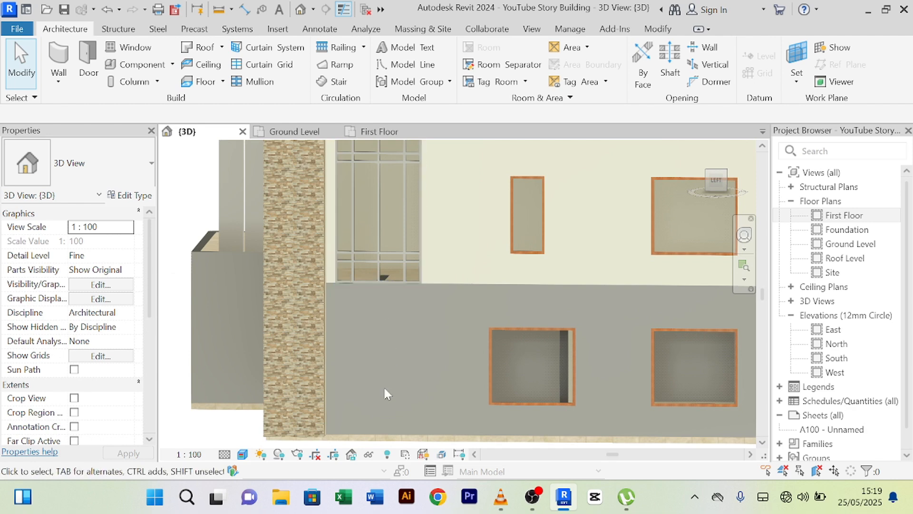
- Isolate the ground-floor Main Wall 200mm with its two window openings and select it
left_click(438, 291)
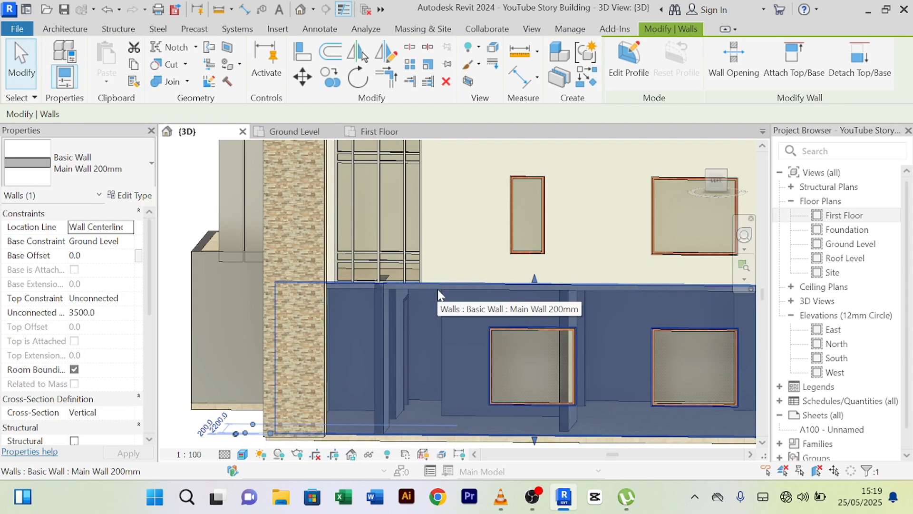
left_click(368, 454)
left_click(404, 406)
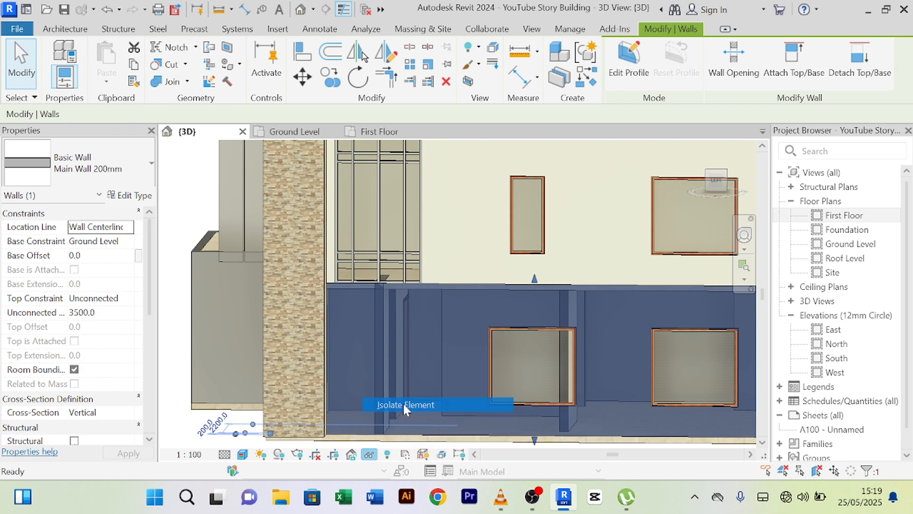
middle_click_drag(396, 379, 384, 273)
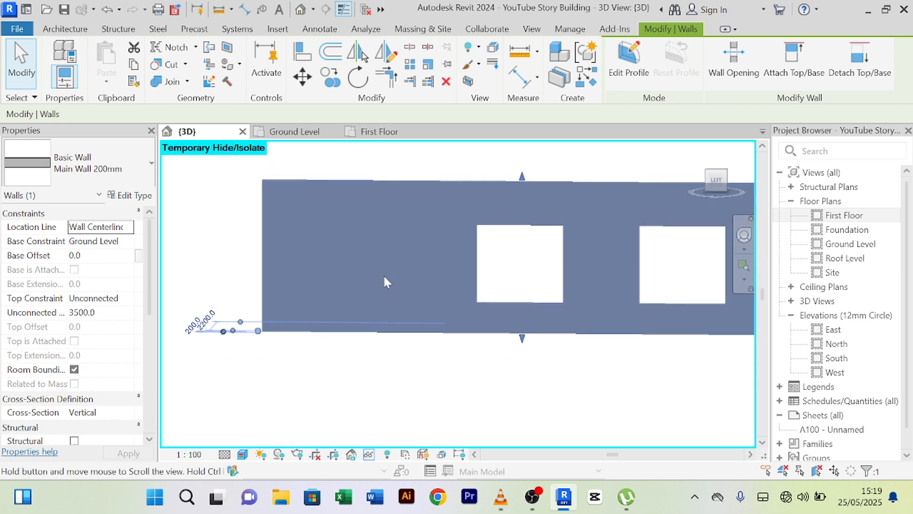
left_click(372, 362)
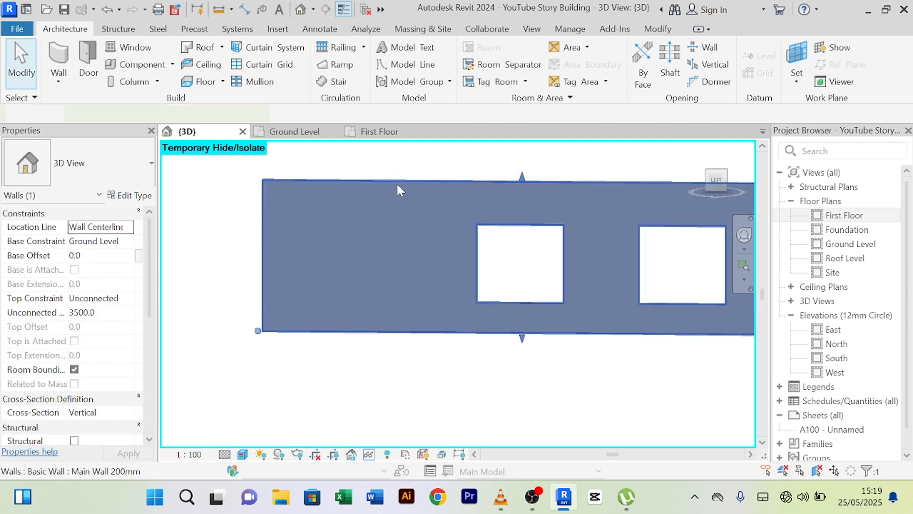
left_click(396, 182)
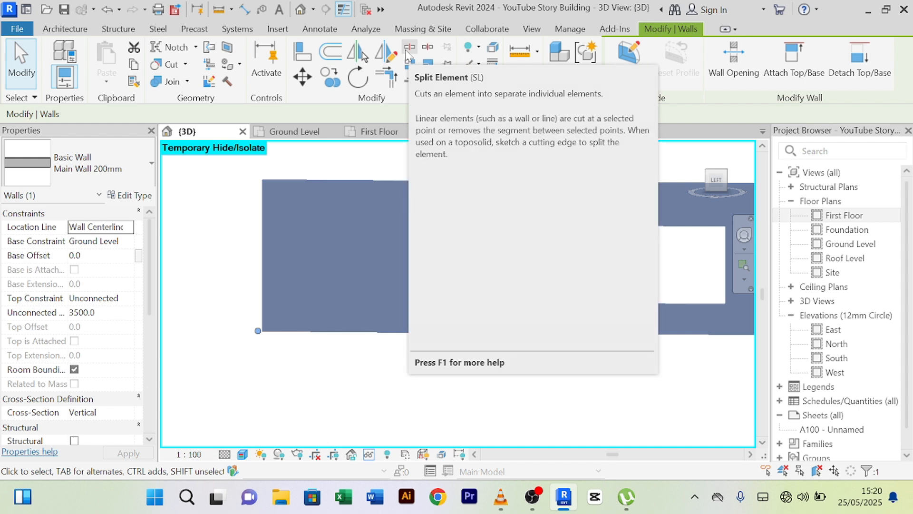
- Split the ground-floor wall at two points near its left end
left_click(407, 52)
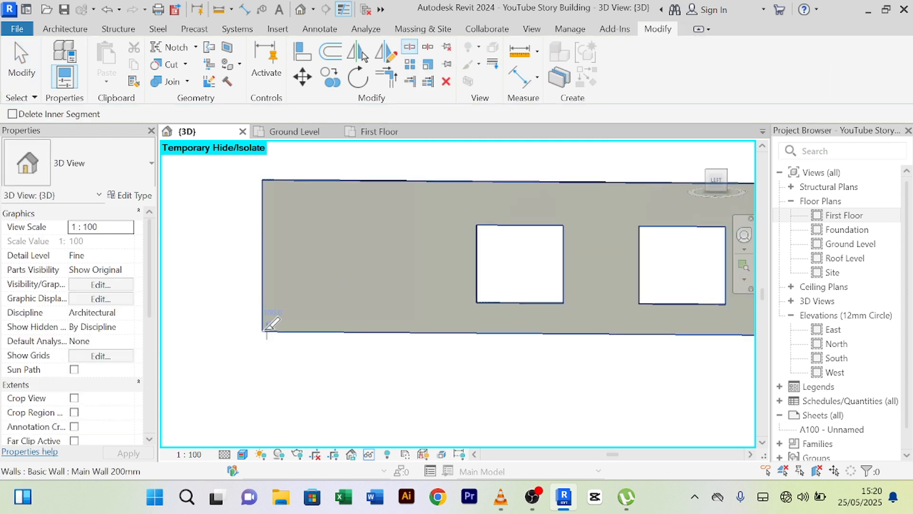
left_click(332, 323)
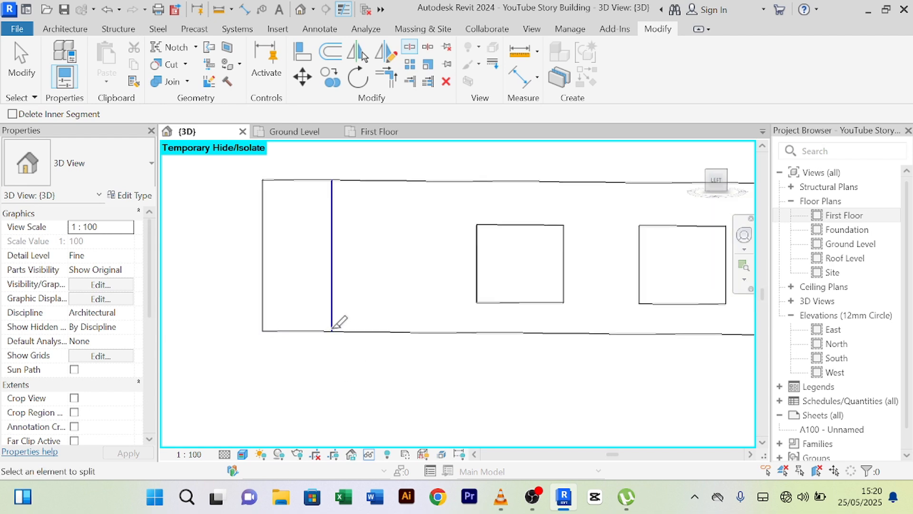
left_click(419, 327)
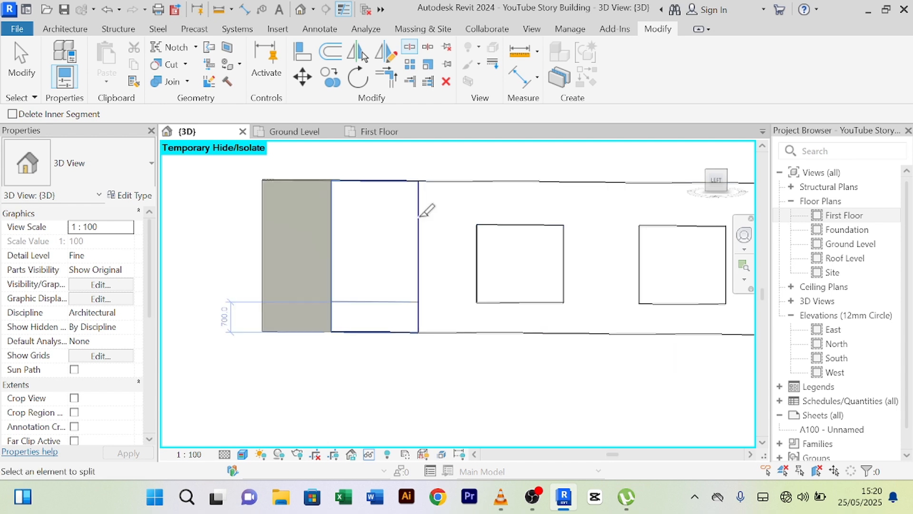
right_click(431, 151)
left_click(454, 160)
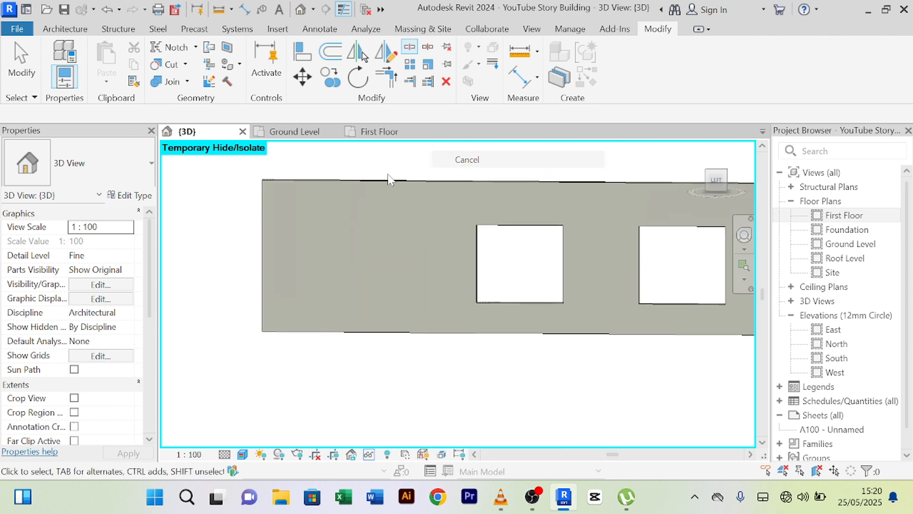
- Change the middle wall piece to the Curtain_Wall-Empty type
left_click(371, 182)
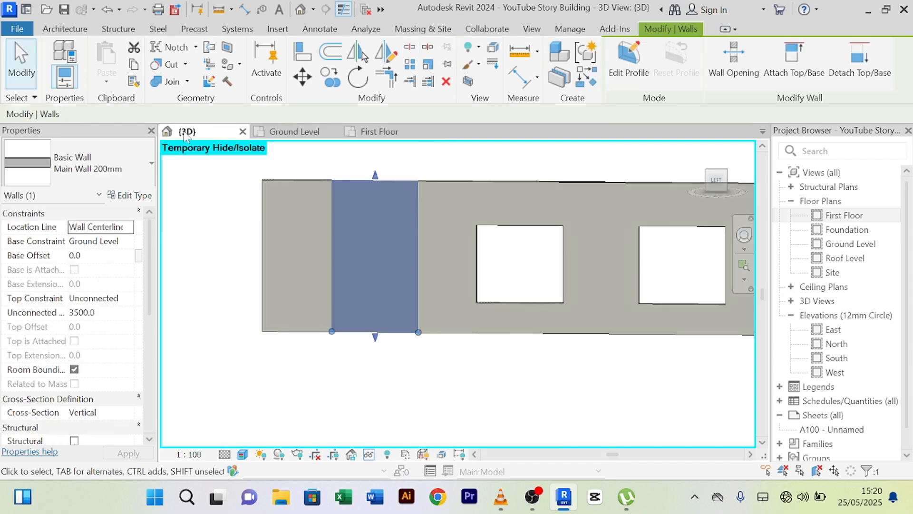
left_click(152, 163)
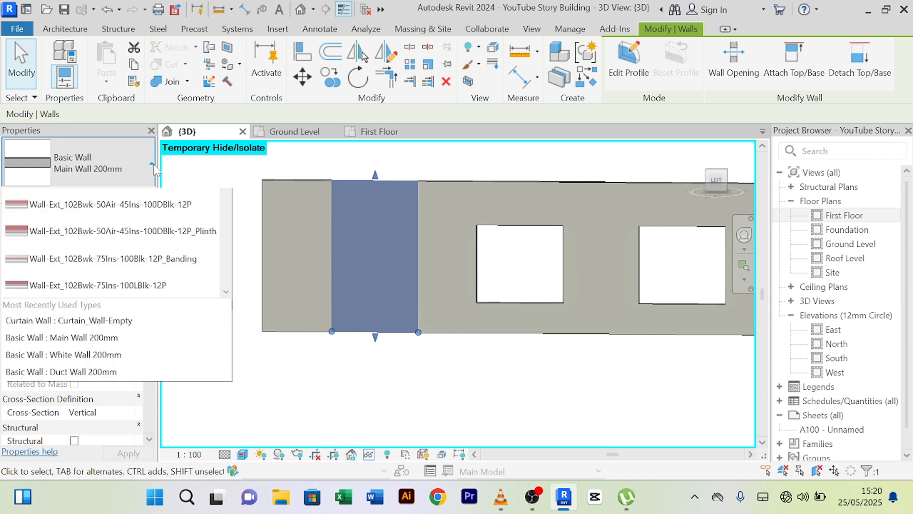
scroll(121, 375, "down", 10)
scroll(117, 381, "up", 2)
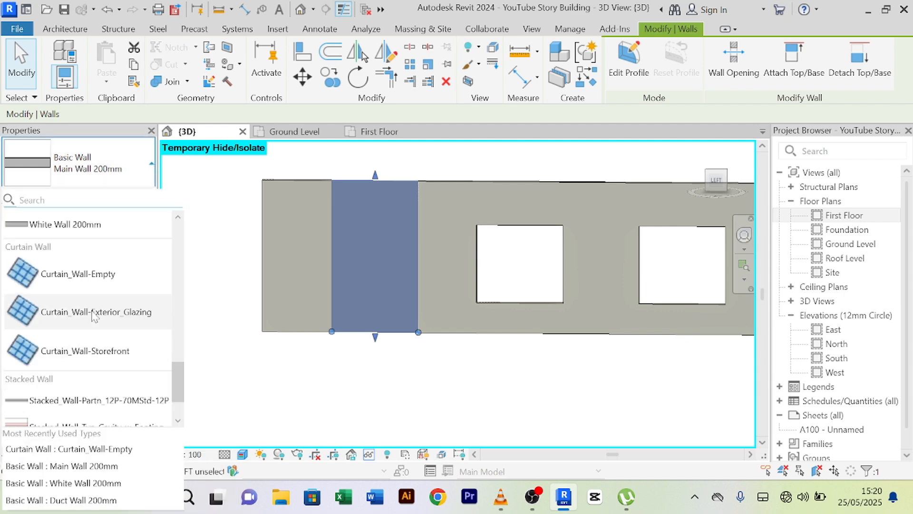
left_click(91, 279)
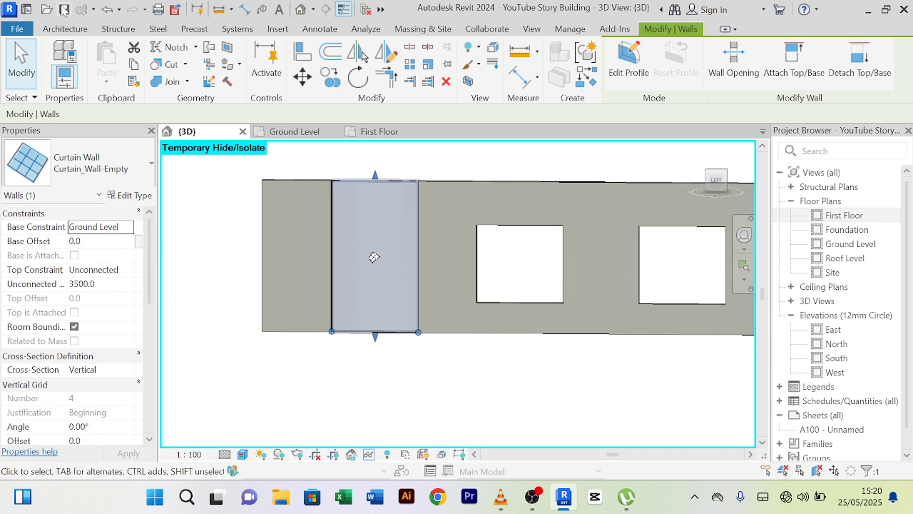
left_click(52, 31)
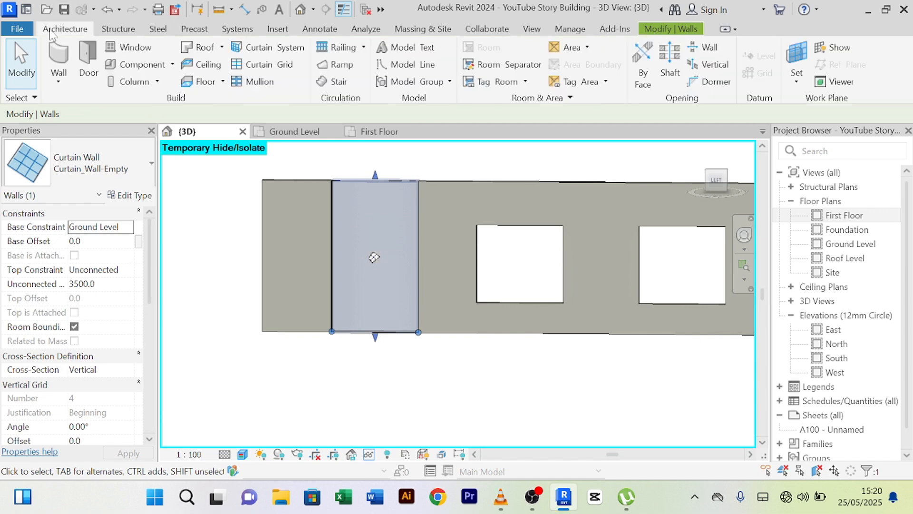
- Add two vertical grid lines to the new curtain wall, setting one 400 from the right edge
left_click(262, 64)
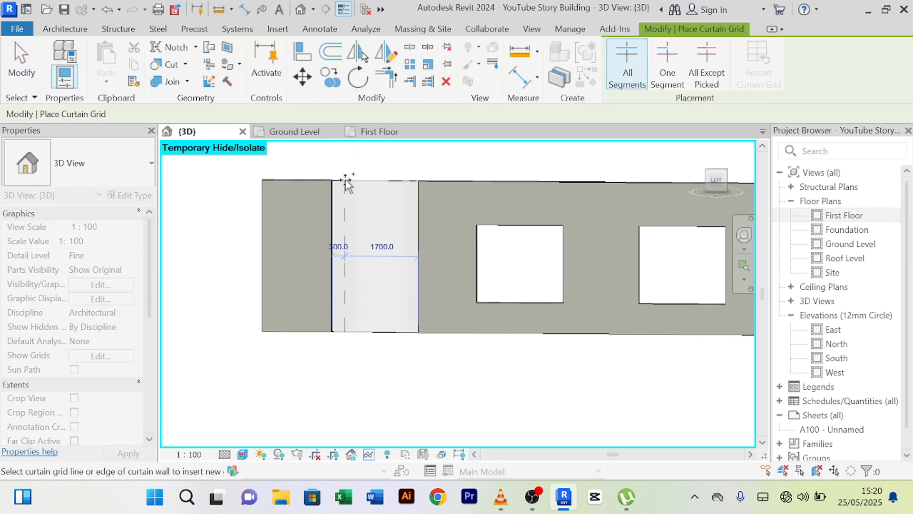
scroll(346, 183, "up", 2)
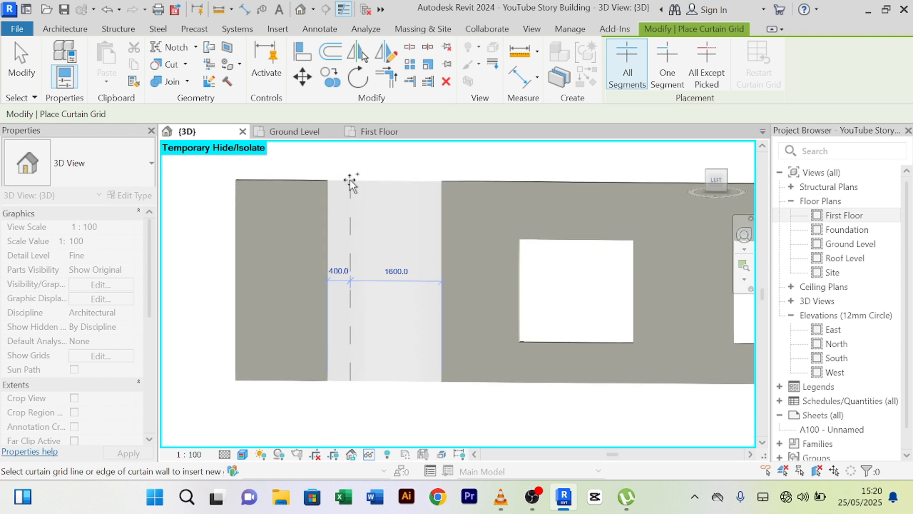
left_click(350, 182)
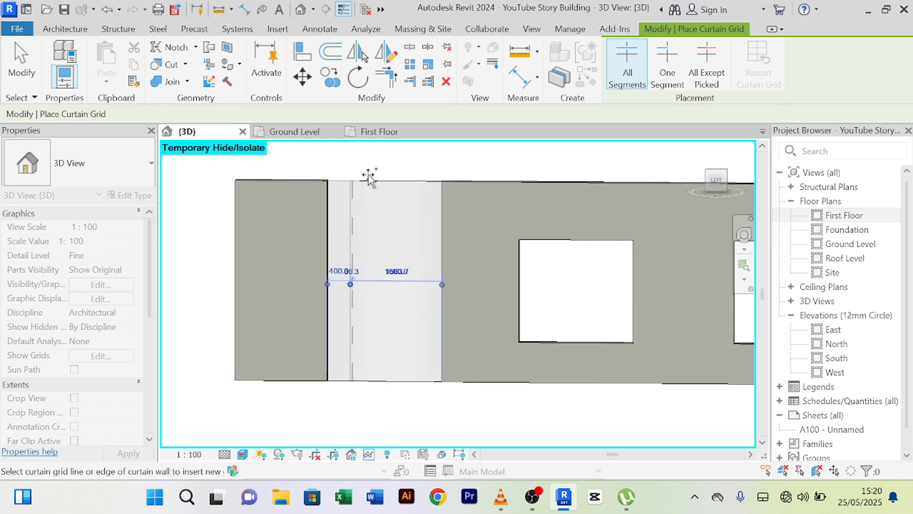
left_click(425, 184)
right_click(419, 158)
left_click(443, 162)
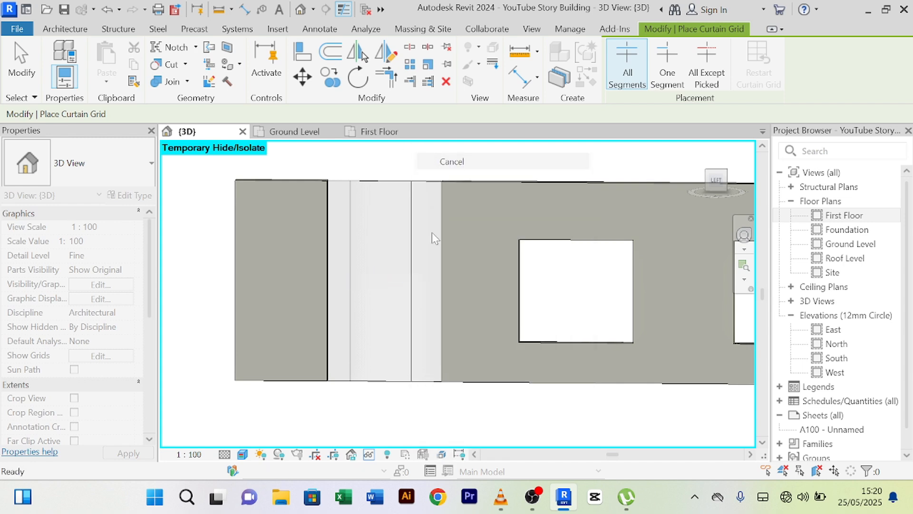
left_click(411, 245)
left_click(427, 272)
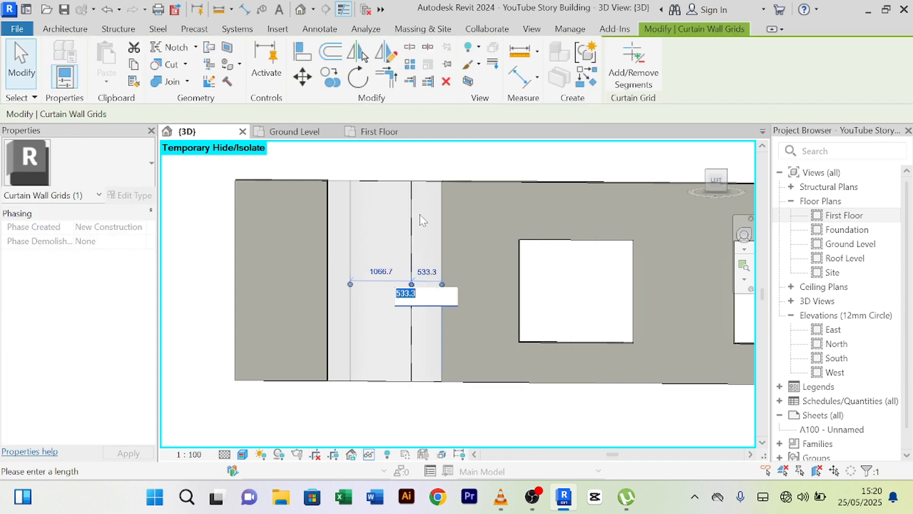
type("400")
key("Return")
left_click(473, 165)
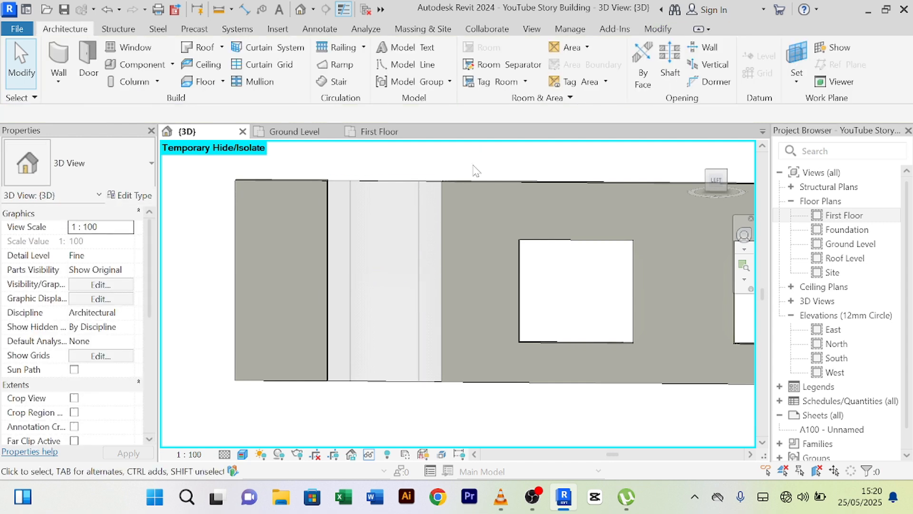
- Add two horizontal grid lines near the top and two near the bottom
left_click(266, 65)
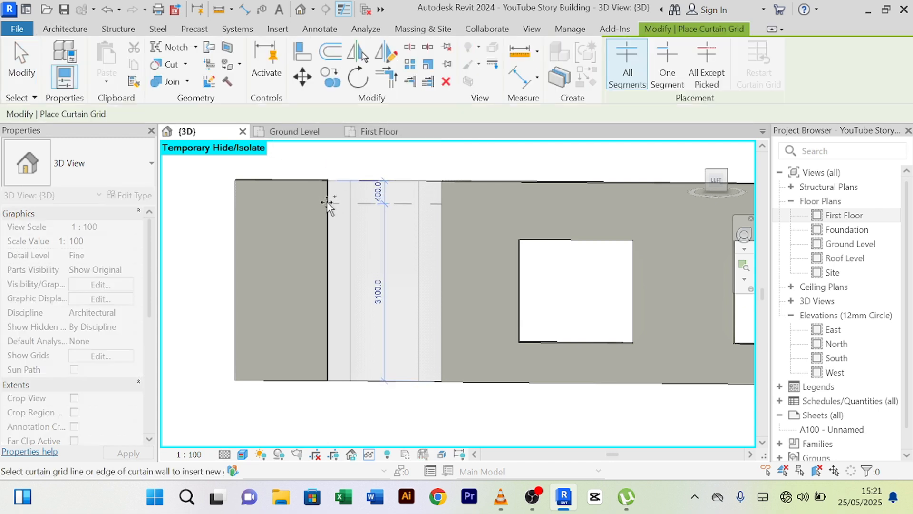
left_click(328, 209)
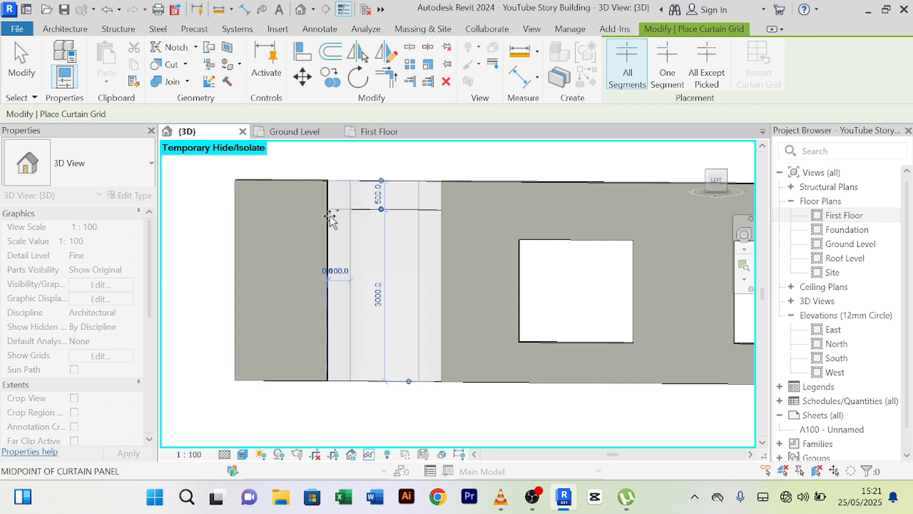
left_click(328, 221)
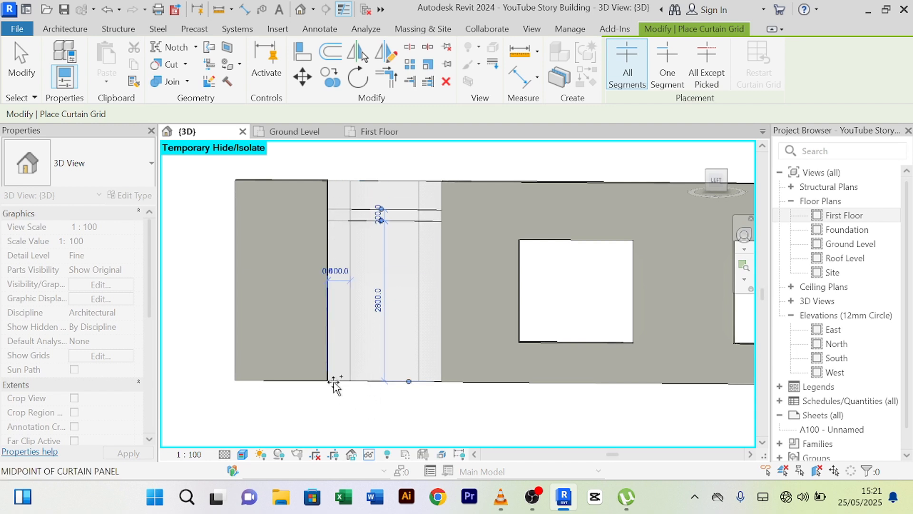
left_click(329, 352)
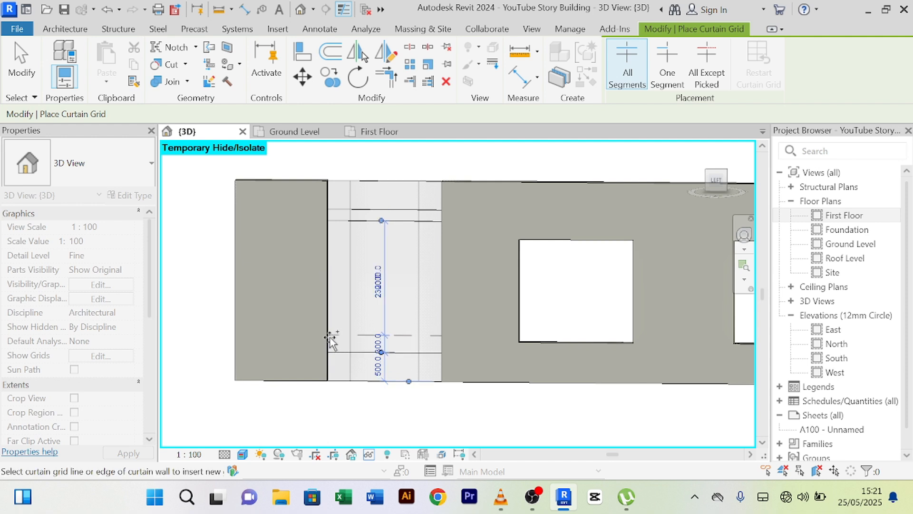
left_click(329, 341)
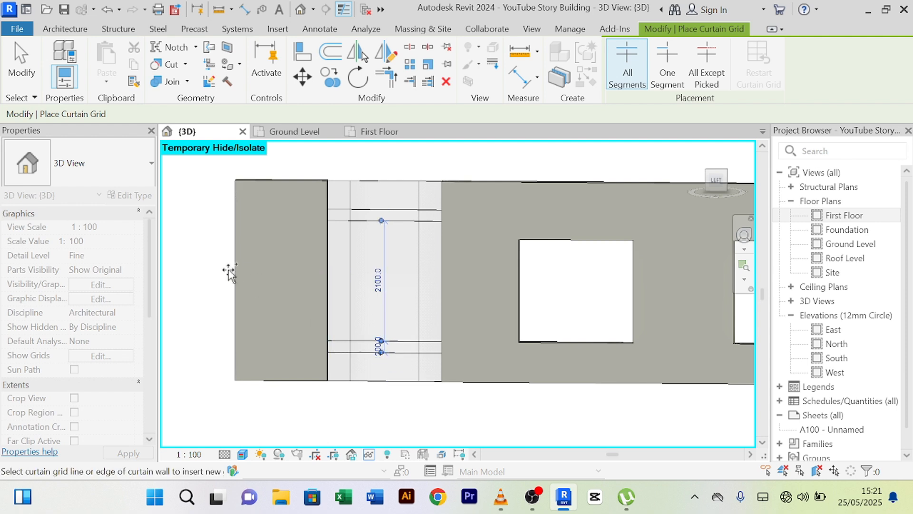
right_click(200, 215)
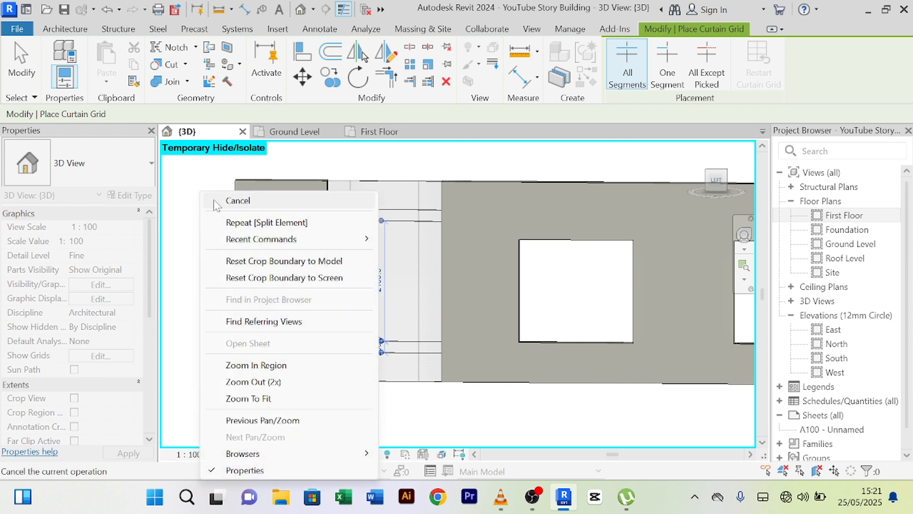
left_click(213, 200)
right_click(201, 200)
left_click(208, 202)
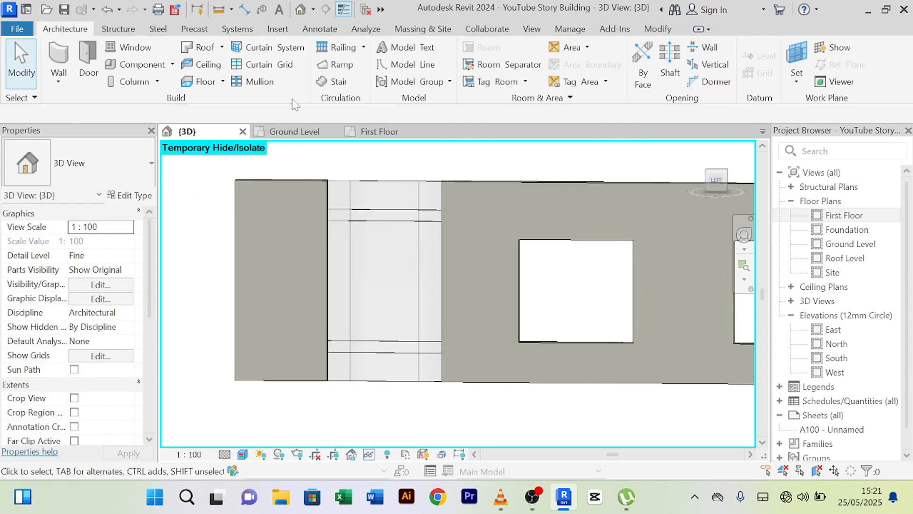
- Place rectangular 50x150mm mullions on all of the curtain wall's grid lines
left_click(255, 81)
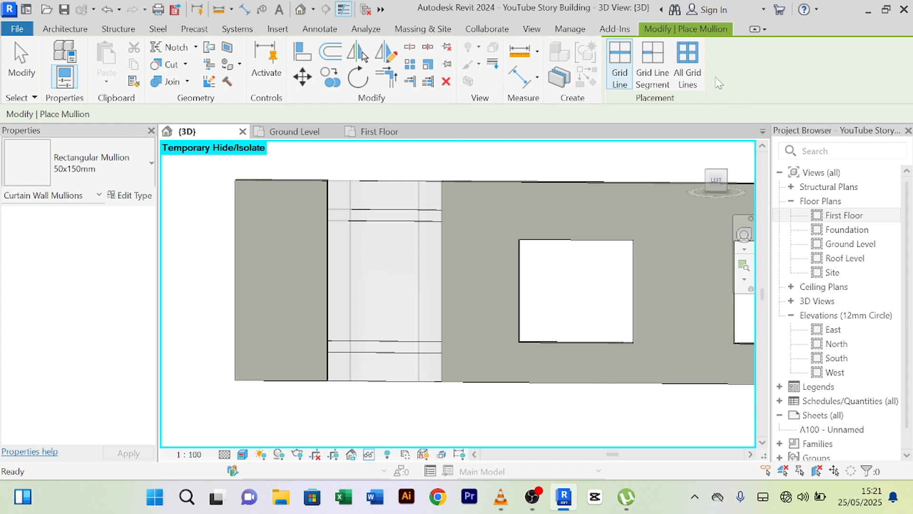
left_click(687, 65)
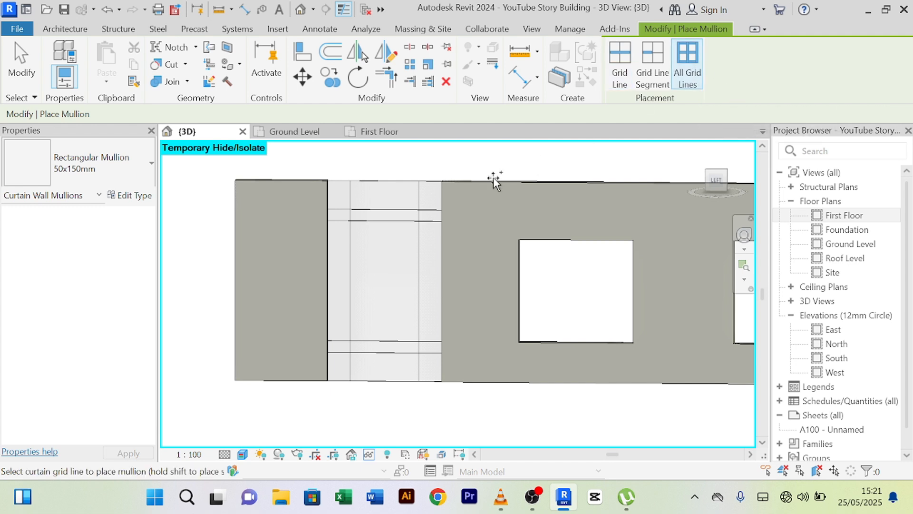
left_click(388, 219)
right_click(205, 282)
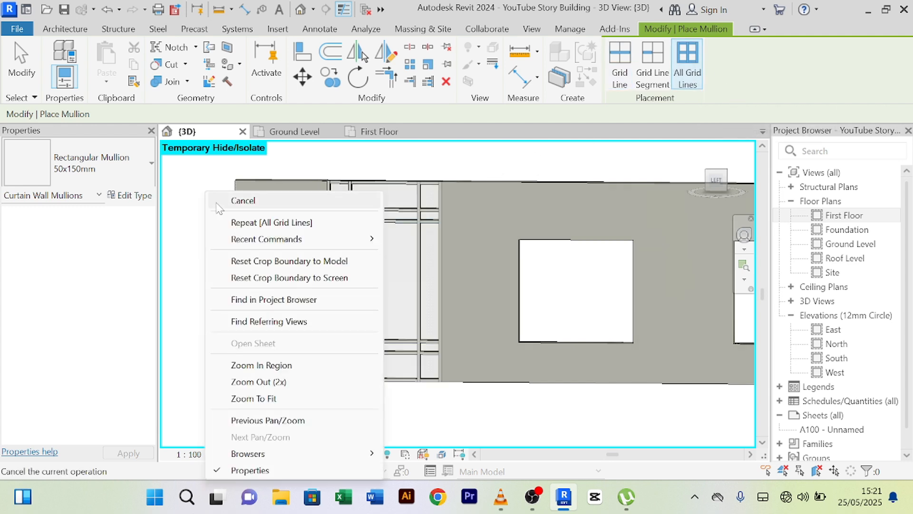
left_click(223, 200)
right_click(202, 170)
left_click(223, 181)
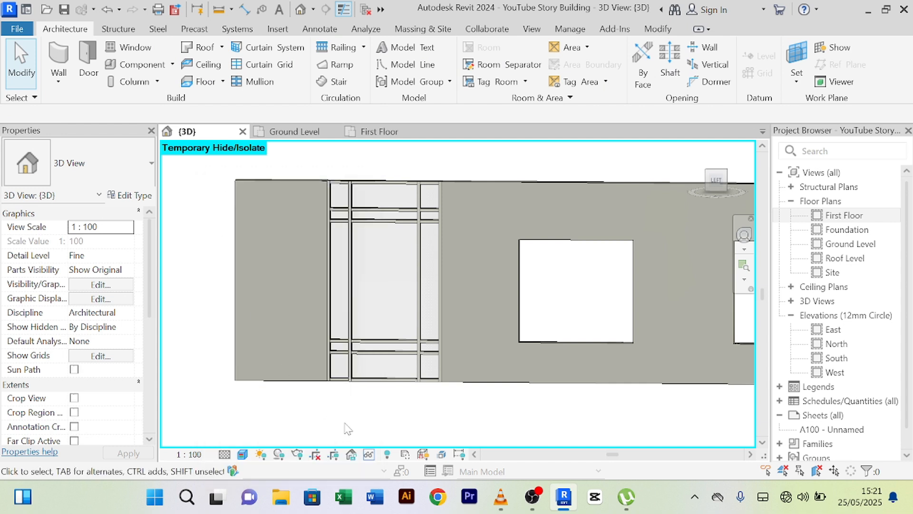
- Reset hide/isolate to show the whole house and orbit to inspect the lower curtain wall
left_click(368, 455)
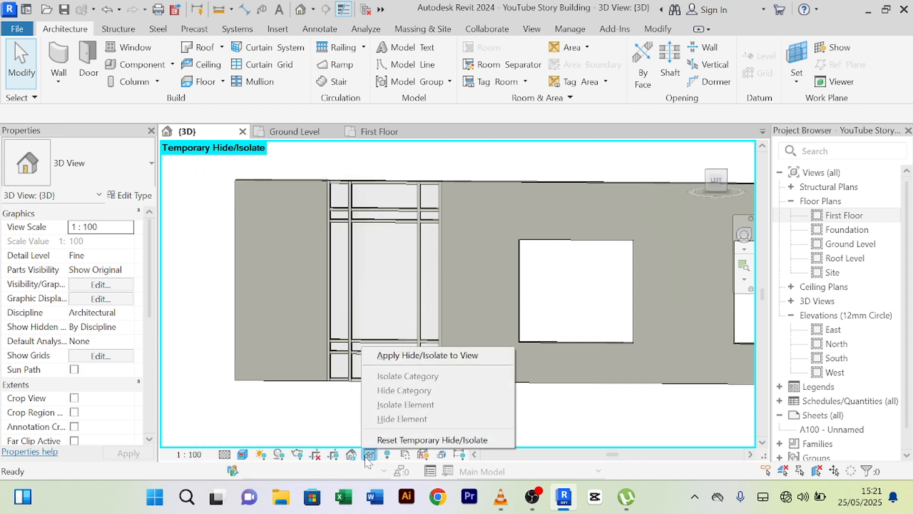
left_click(421, 440)
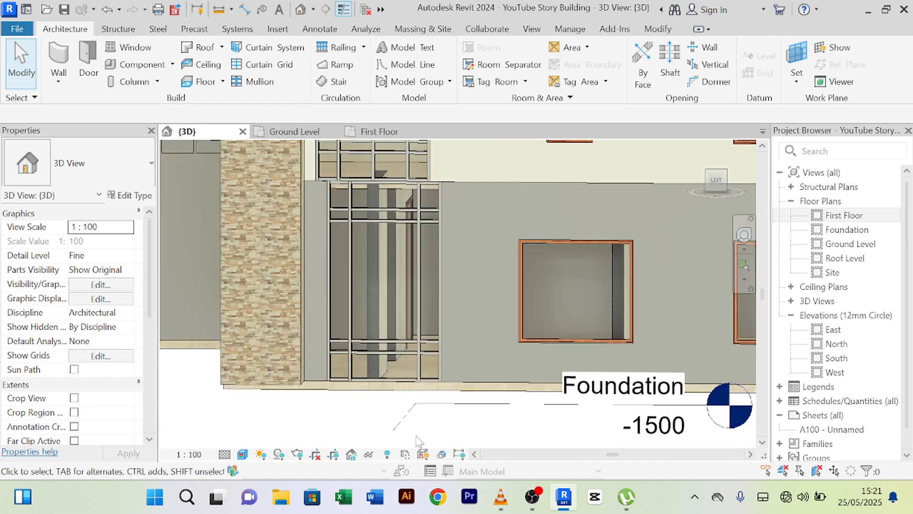
scroll(361, 428, "up", 8)
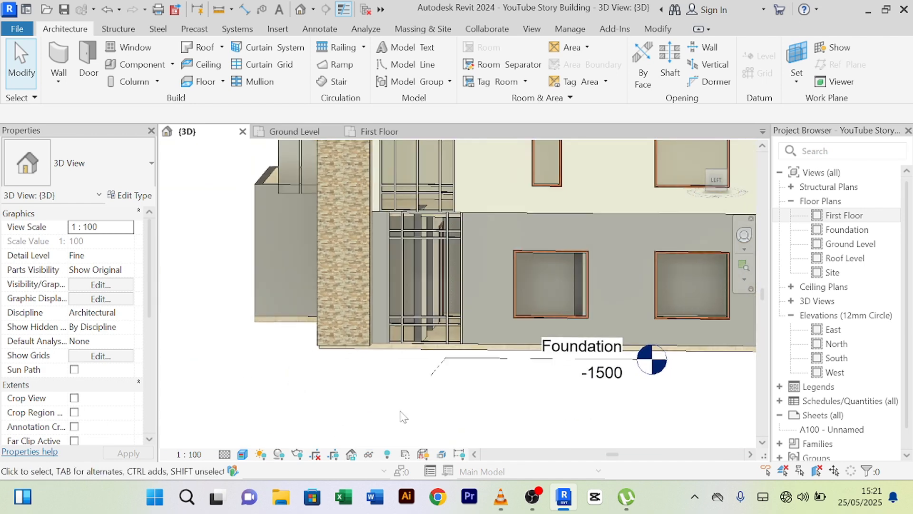
scroll(335, 276, "down", 2)
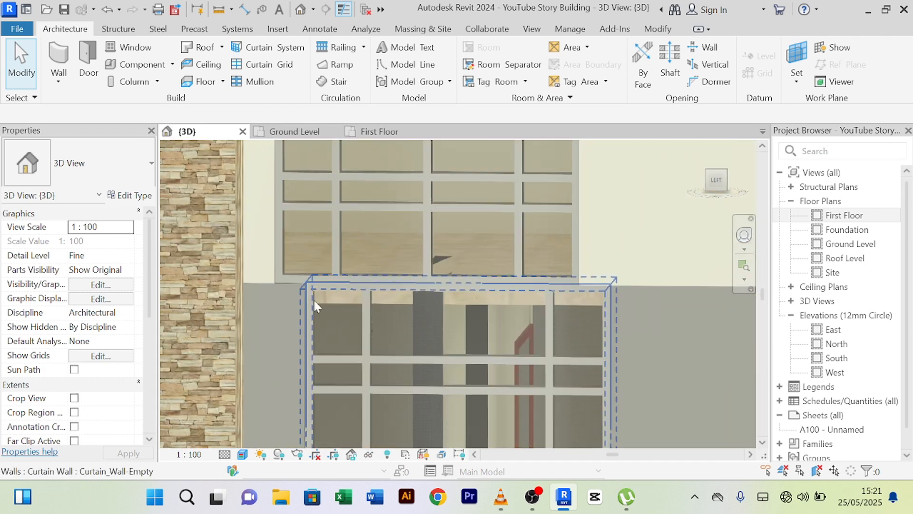
scroll(354, 284, "down", 2)
scroll(544, 287, "down", 2)
scroll(525, 271, "down", 2)
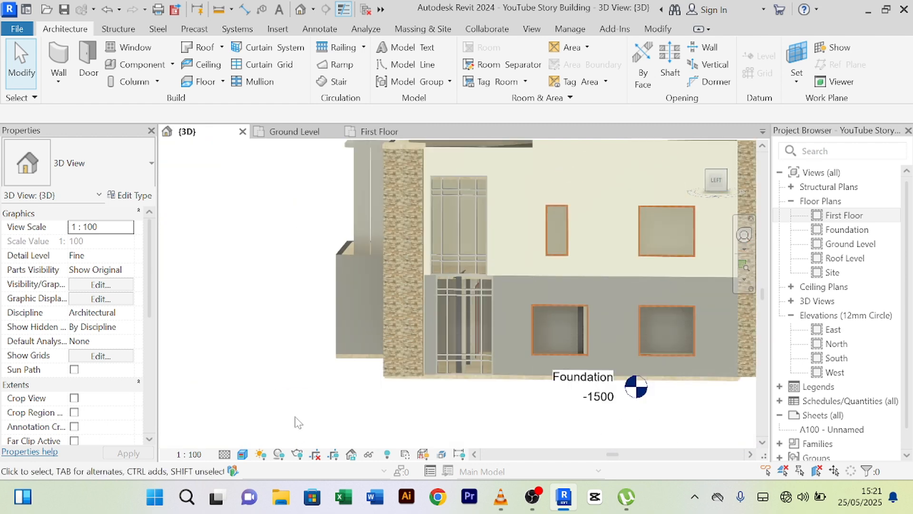
mouse_move(296, 421)
middle_mouse_down("shift")
mouse_move(378, 413)
mouse_move(298, 410)
middle_mouse_up("shift")
scroll(573, 255, "up", 5)
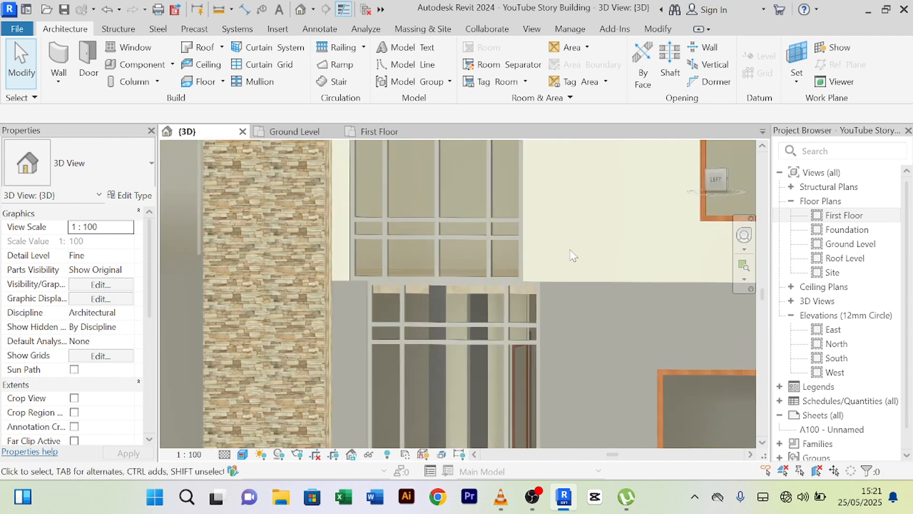
scroll(570, 249, "down", 1)
middle_click_drag(546, 254, 500, 236)
scroll(360, 269, "up", 5)
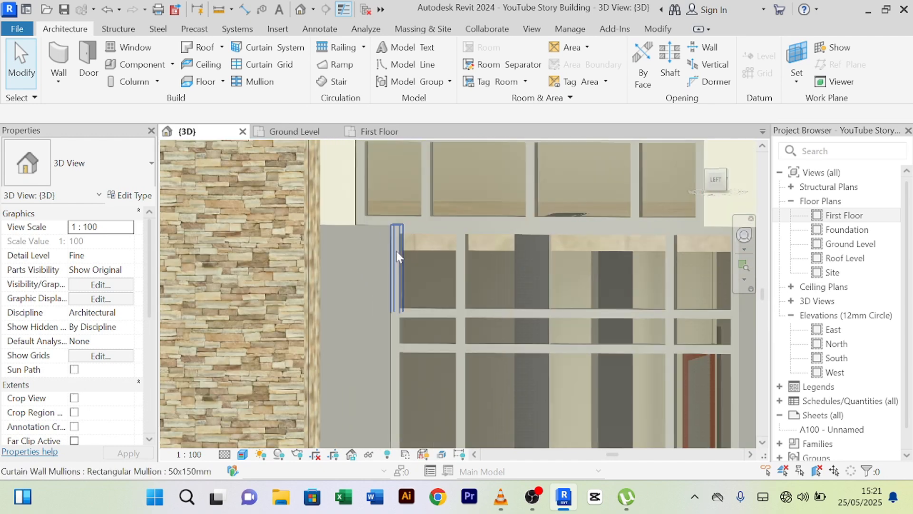
scroll(400, 247, "down", 5)
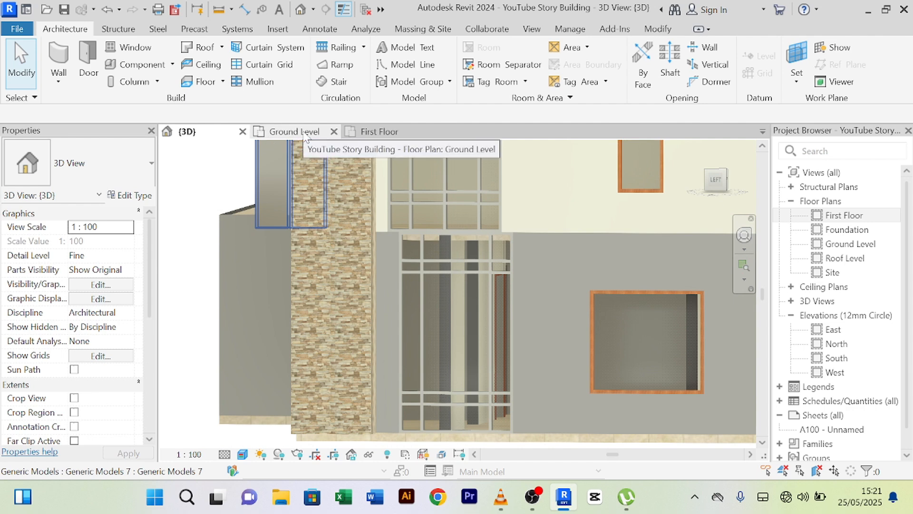
- Select the ground-floor curtain wall on the Ground Level plan
left_click(290, 136)
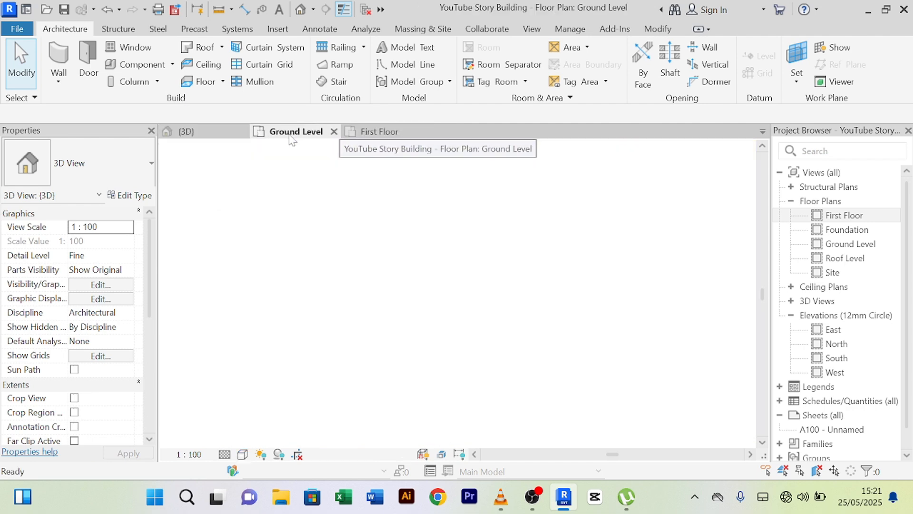
scroll(508, 288, "down", 2)
middle_click_drag(566, 329, 466, 227)
scroll(411, 227, "up", 2)
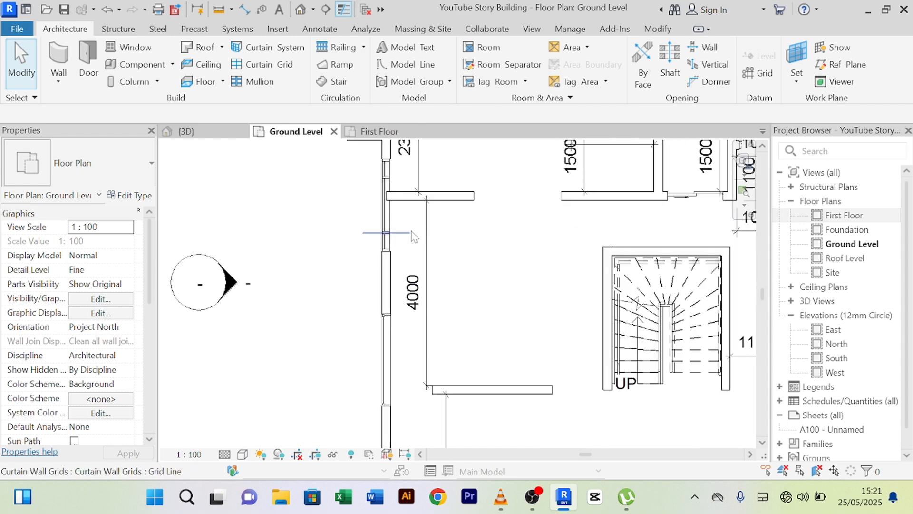
left_click(386, 221)
- On the First Floor plan, nudge the upper curtain wall down four arrow-key steps
left_click(378, 132)
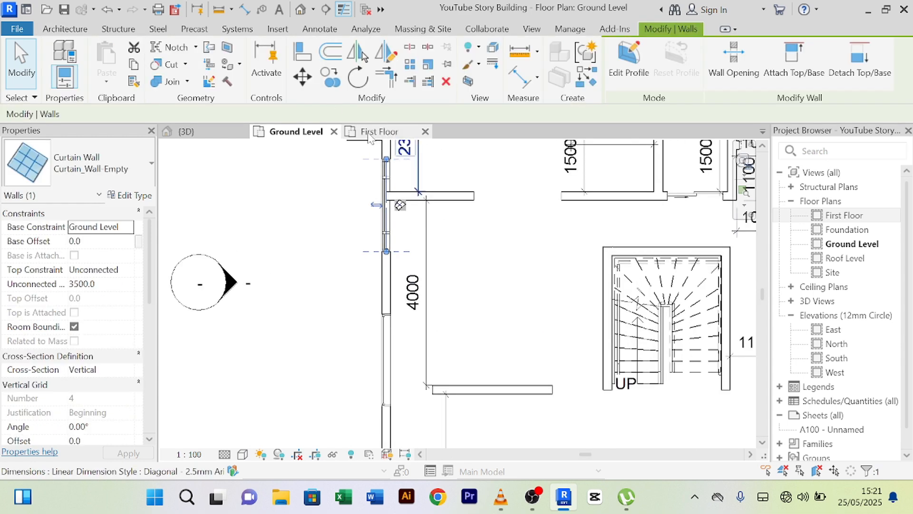
middle_click_drag(402, 291, 428, 255)
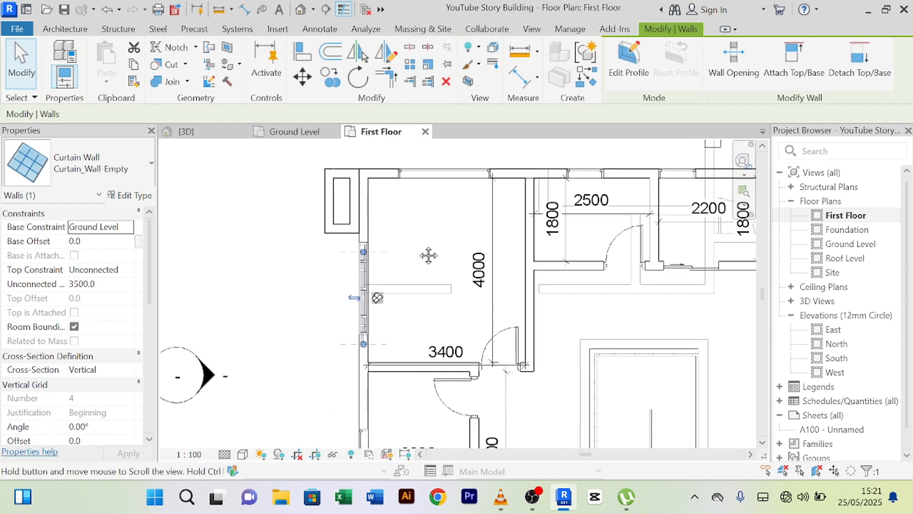
scroll(381, 349, "up", 2)
scroll(380, 346, "up", 2)
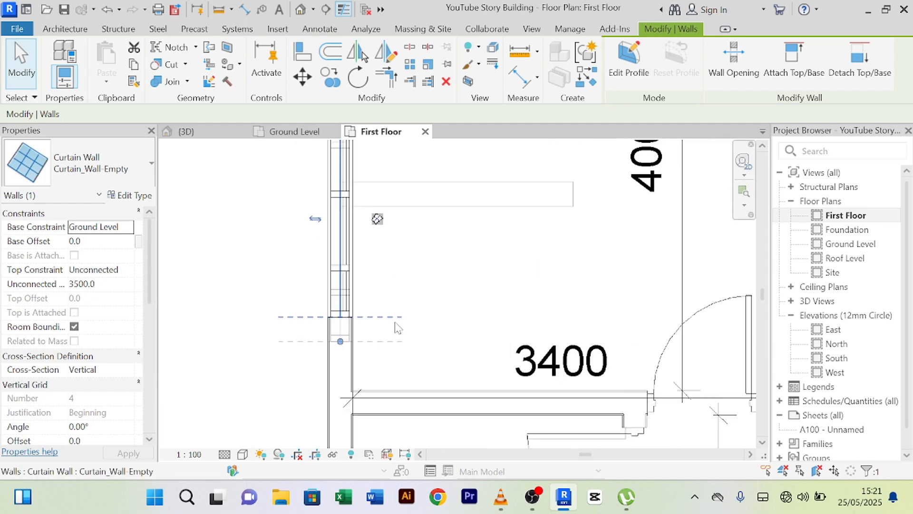
left_click(361, 321)
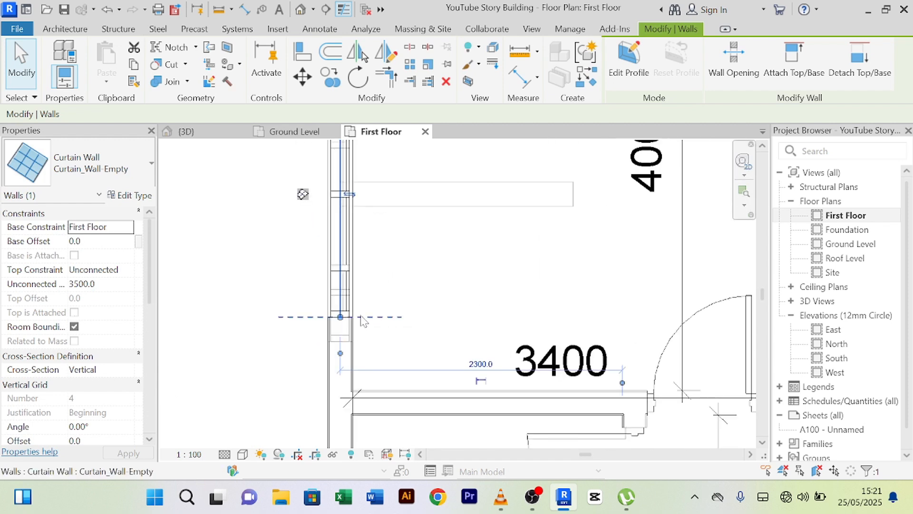
scroll(434, 301, "up", 1)
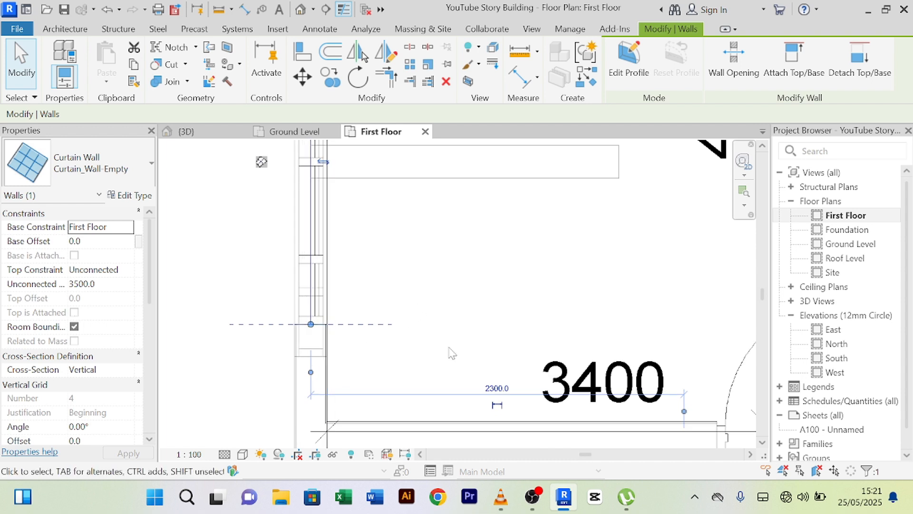
key("Down")
key("Down")
key("Down")
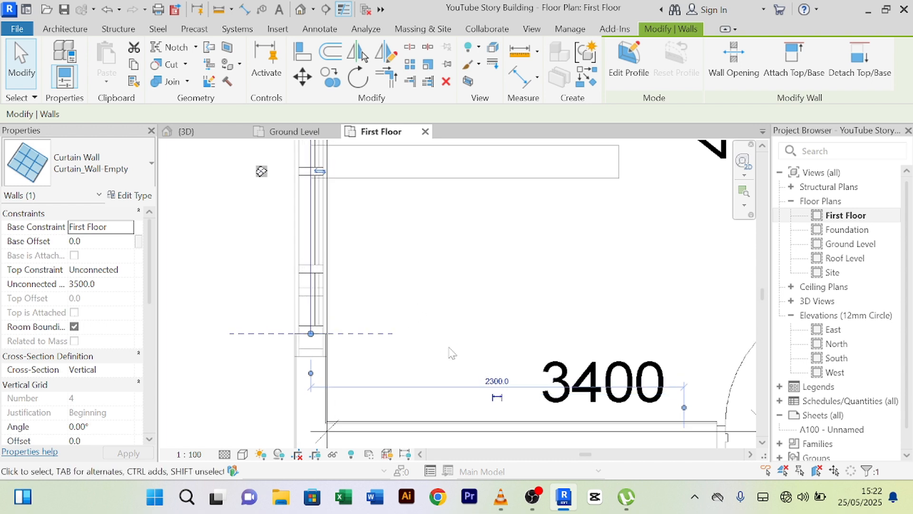
key("Down")
key("Down")
key("Down")
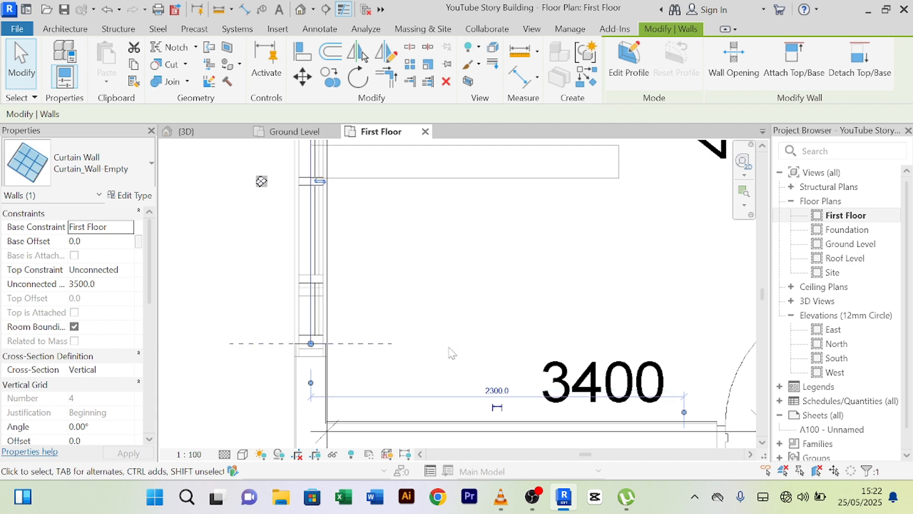
key("Down")
key("Down")
key("Down")
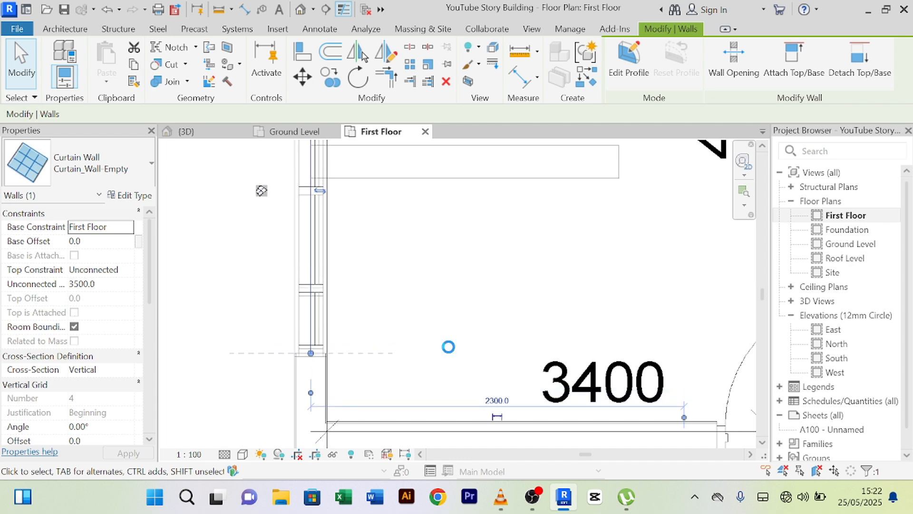
key("Down")
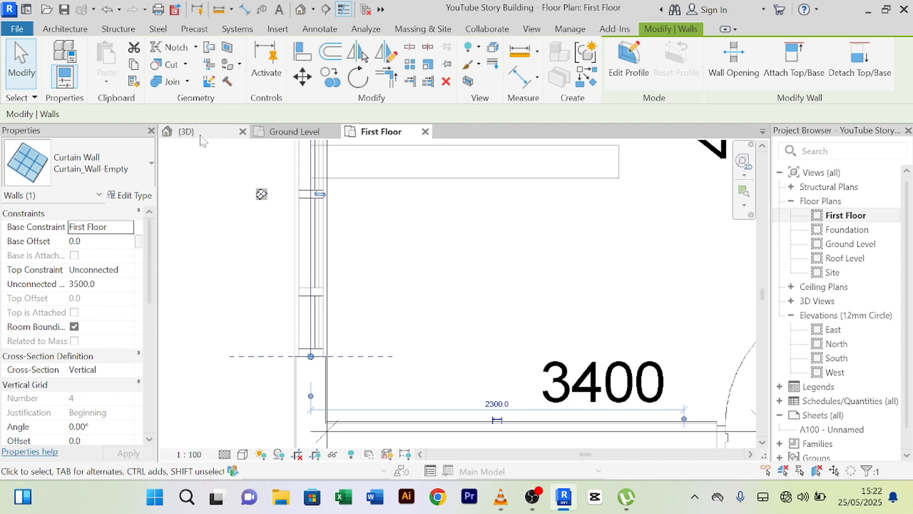
- Return to the 3D view, clear the selection and zoom out to the whole building
left_click(186, 131)
key("Escape")
scroll(578, 204, "down", 5)
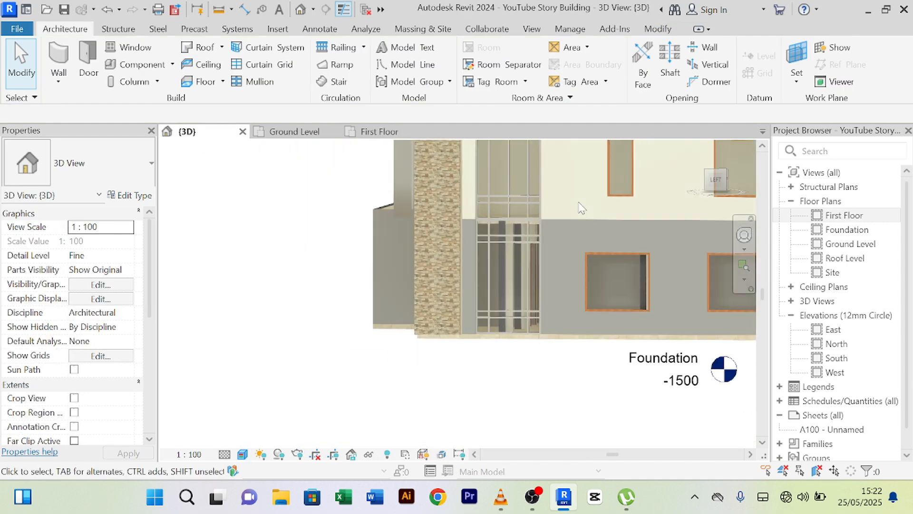
middle_click_drag(523, 271, 530, 243)
scroll(510, 262, "up", 4)
scroll(402, 304, "up", 7)
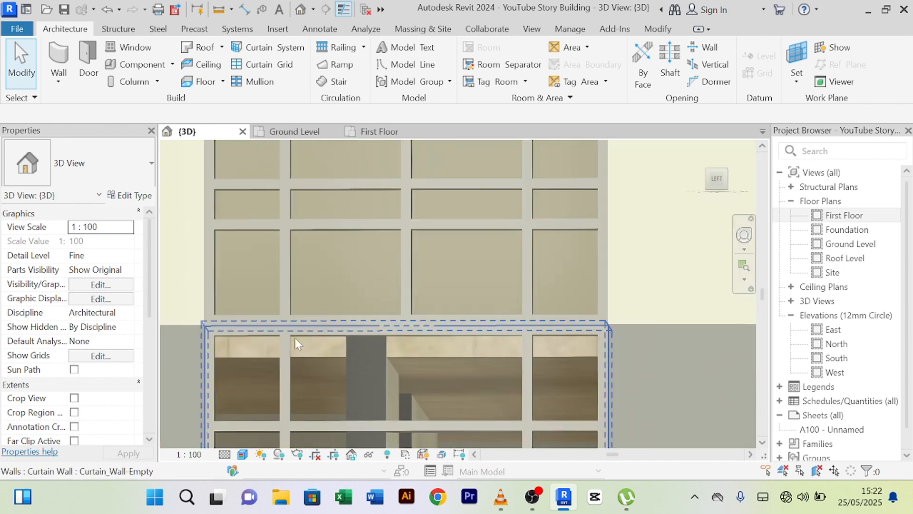
scroll(279, 332, "down", 8)
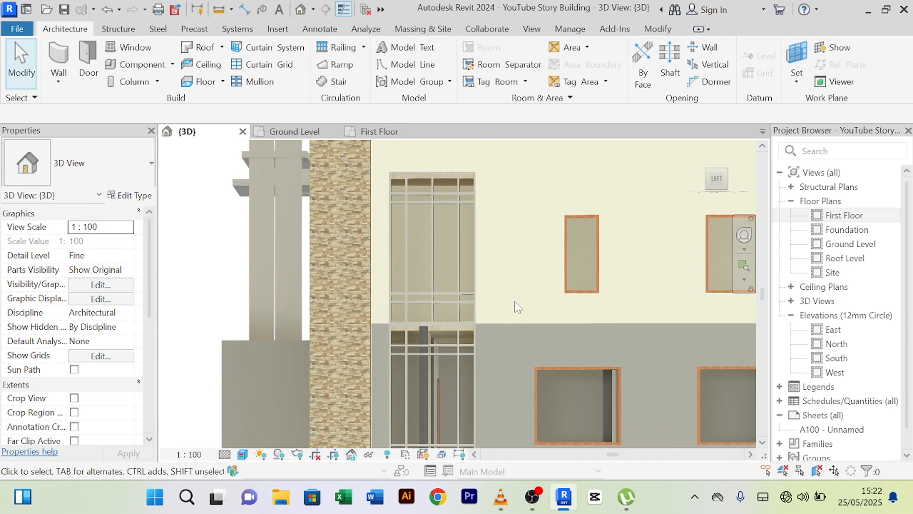
scroll(515, 307, "down", 3)
- Orbit and pan across the facade to check the stacked curtain walls line up
middle_click_drag(520, 298, 523, 310, "shift")
scroll(523, 310, "up", 5)
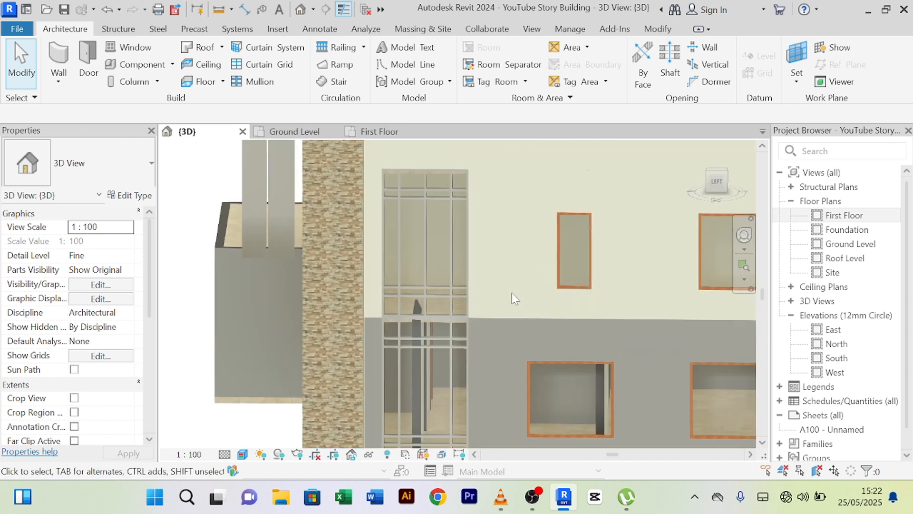
scroll(471, 309, "up", 5)
scroll(568, 341, "down", 6)
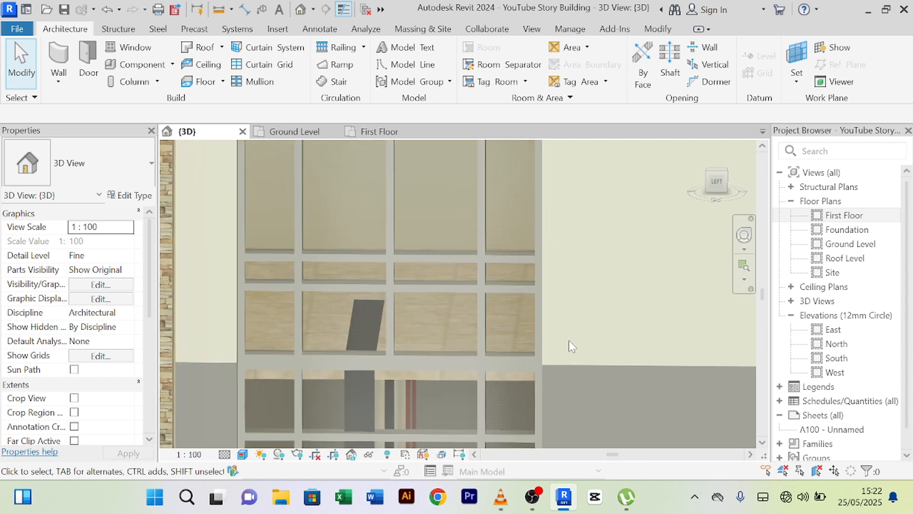
middle_click_drag(590, 320, 477, 288)
scroll(490, 288, "up", 1)
scroll(490, 287, "down", 2)
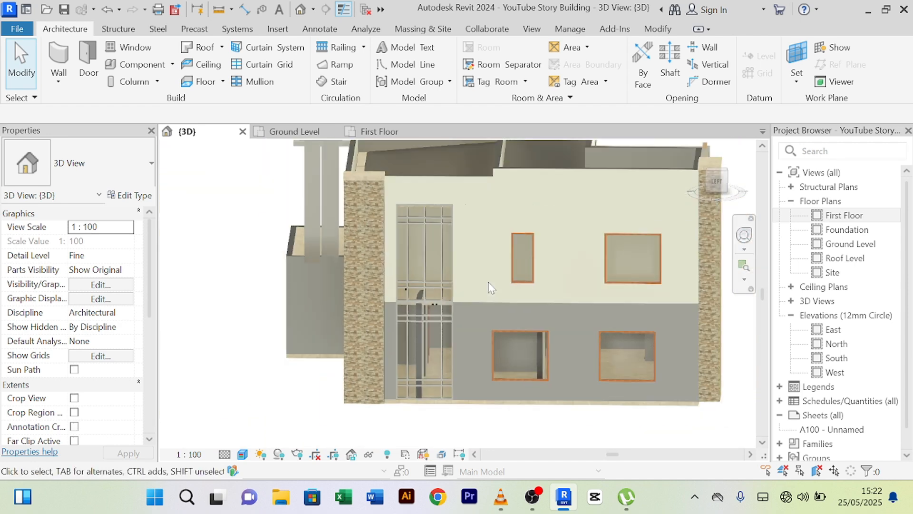
middle_click_drag(490, 287, 461, 280)
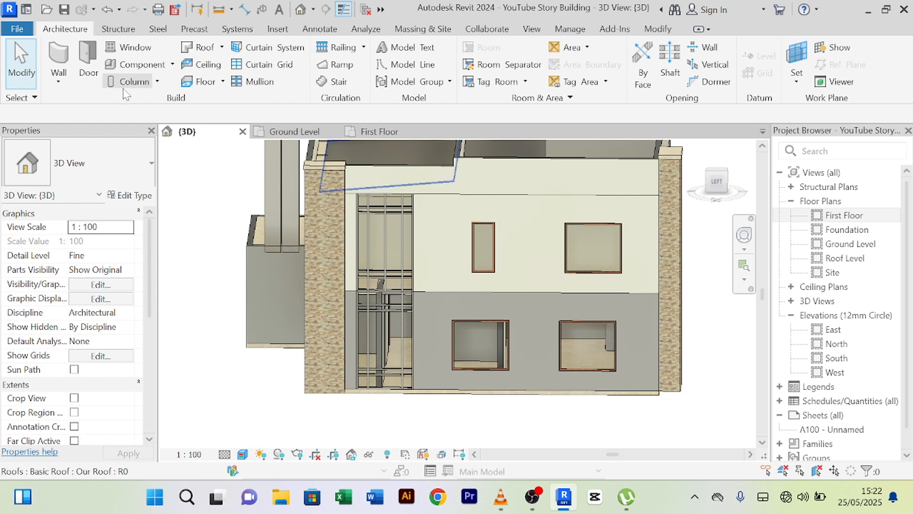
- Check the ground plan, then select the right-hand first-floor and ground-floor windows in 3D
left_click(290, 132)
scroll(554, 289, "down", 2)
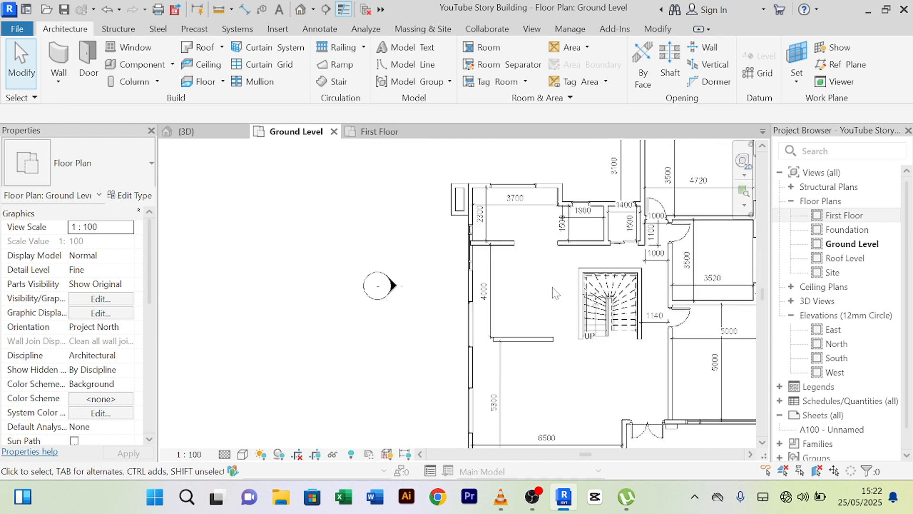
middle_click_drag(541, 294, 467, 284)
left_click(192, 135)
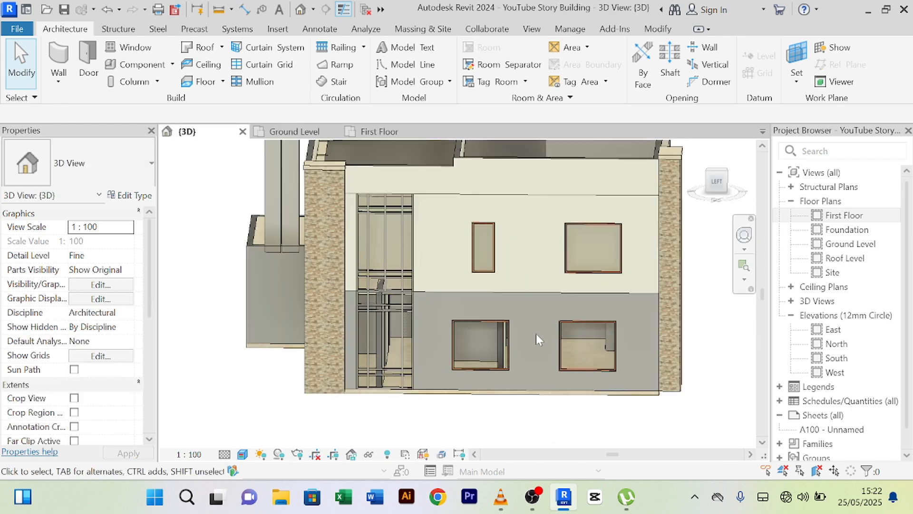
left_click(611, 278)
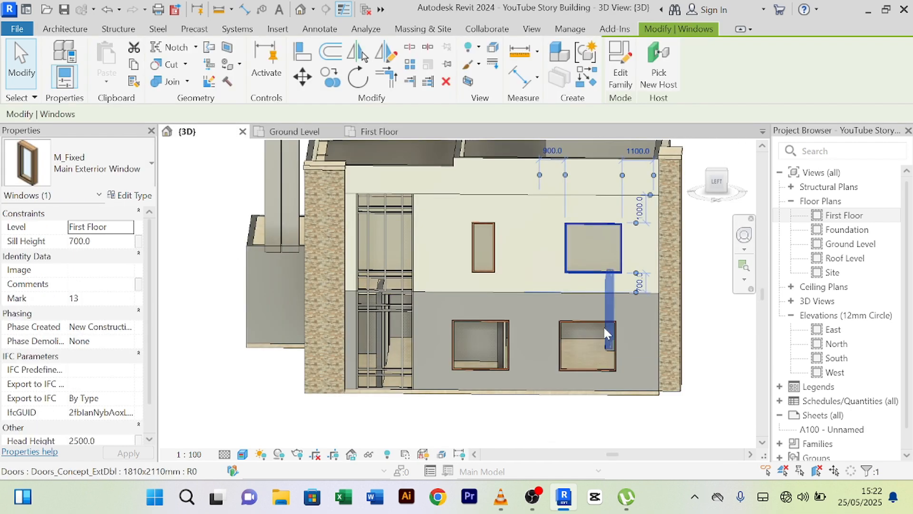
left_click(600, 321)
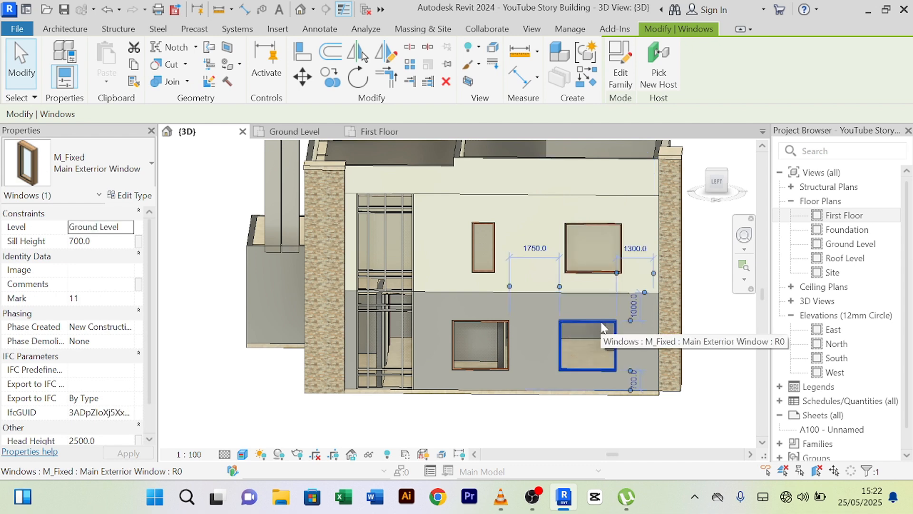
- On the Ground Level plan, add a 1500 aligned dimension from the window edge
left_click(292, 136)
scroll(499, 328, "down", 2)
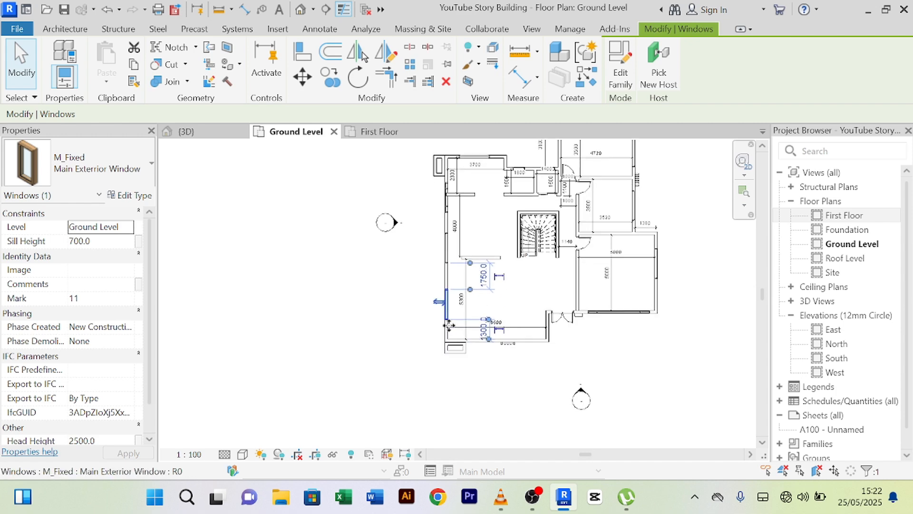
scroll(448, 325, "up", 6)
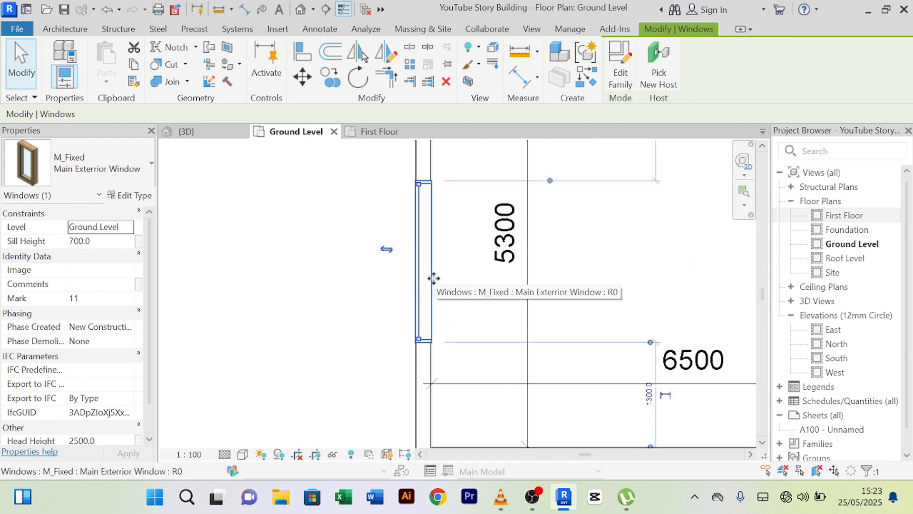
scroll(440, 280, "down", 3)
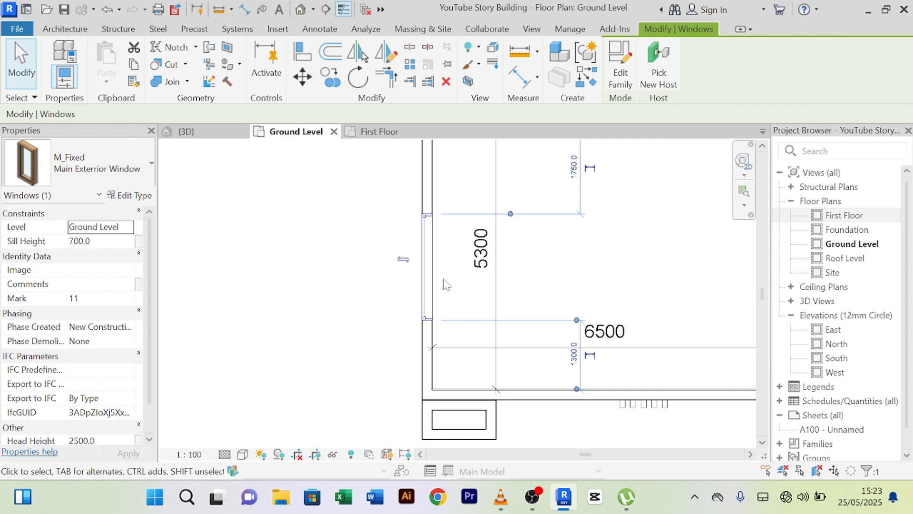
left_click(516, 78)
scroll(395, 428, "up", 2)
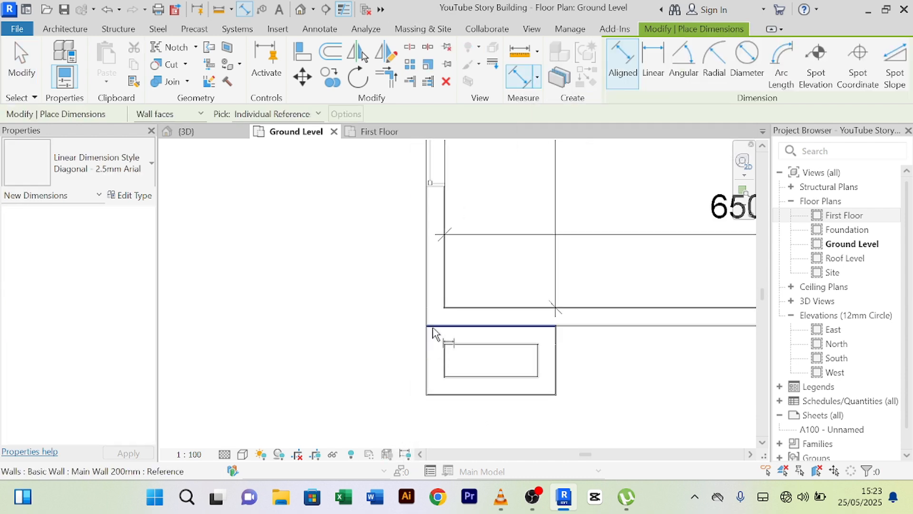
scroll(438, 228, "up", 3)
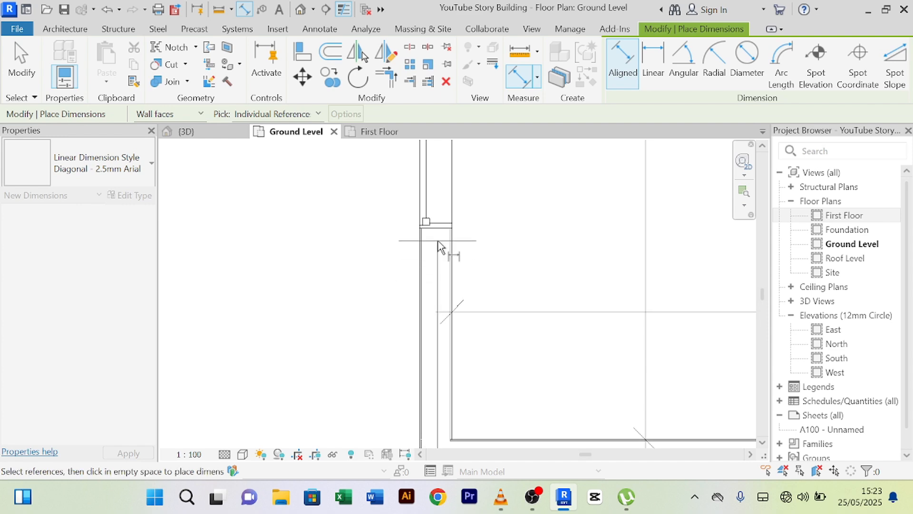
left_click(428, 229)
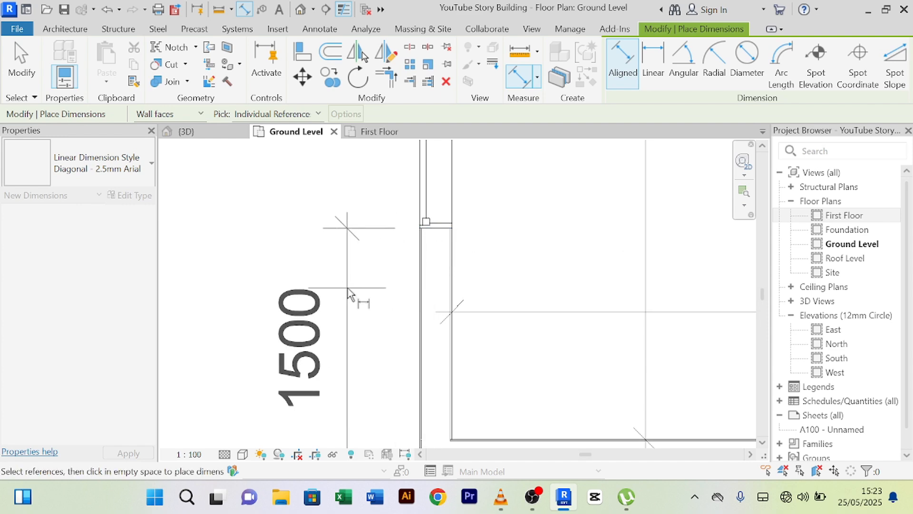
left_click(347, 288)
right_click(282, 217)
left_click(287, 223)
right_click(264, 193)
left_click(274, 204)
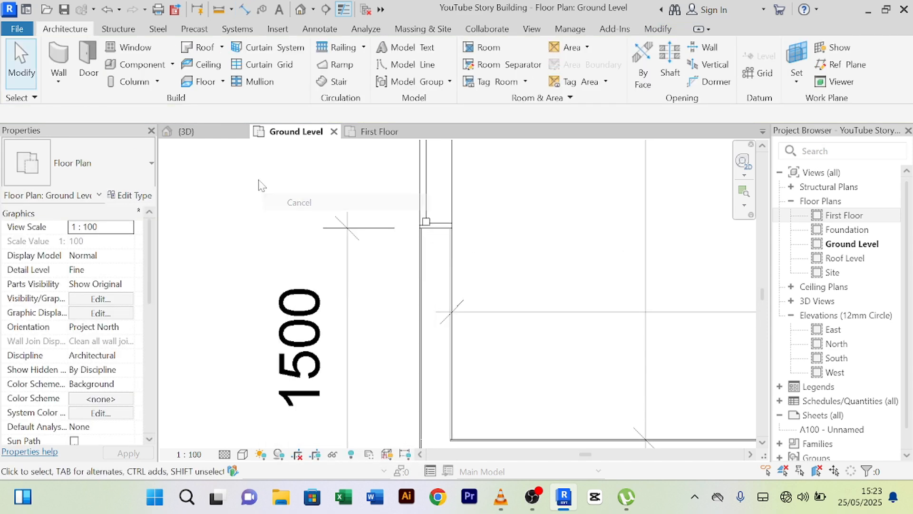
- Select and deselect the ground-floor window, then go back to the 3D view
scroll(286, 195, "down", 2)
middle_click_drag(441, 198, 452, 261)
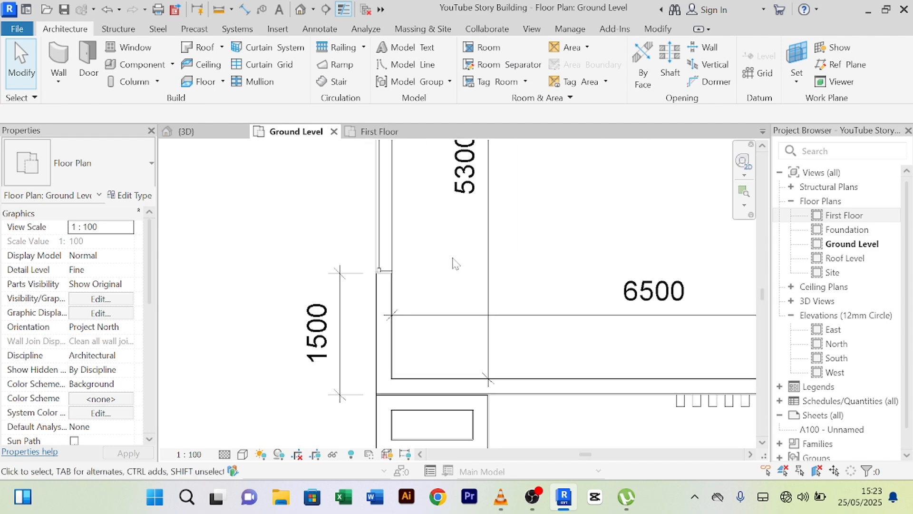
left_click(393, 239)
key("Escape")
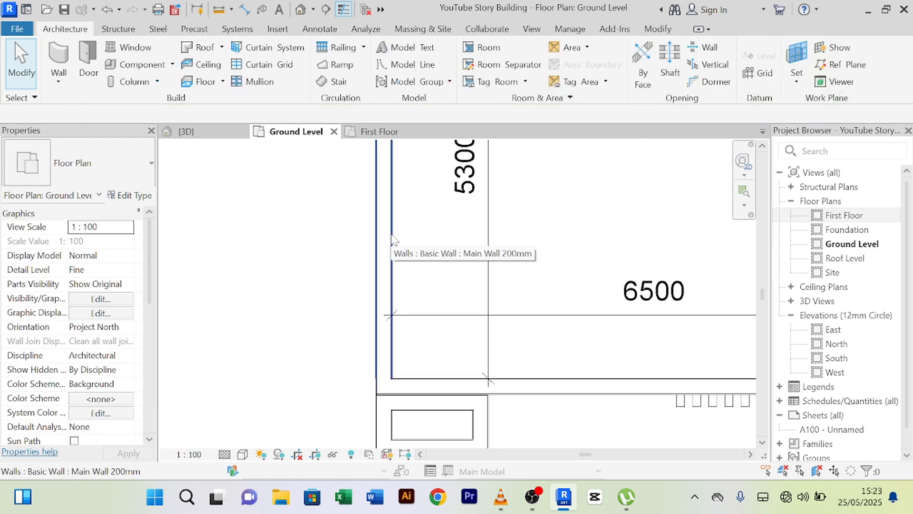
scroll(393, 239, "down", 2)
left_click(200, 135)
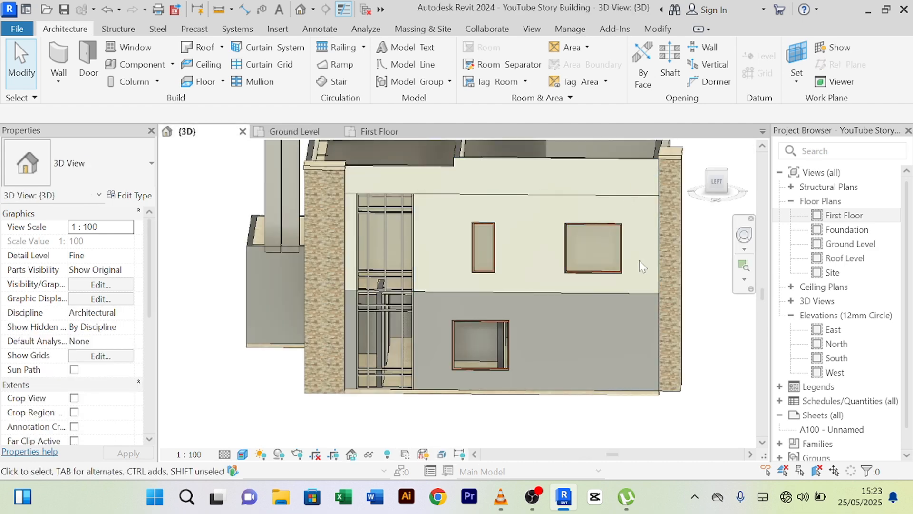
- Temporarily isolate the lower-storey Main Wall 200mm in the 3D view
left_click(634, 297)
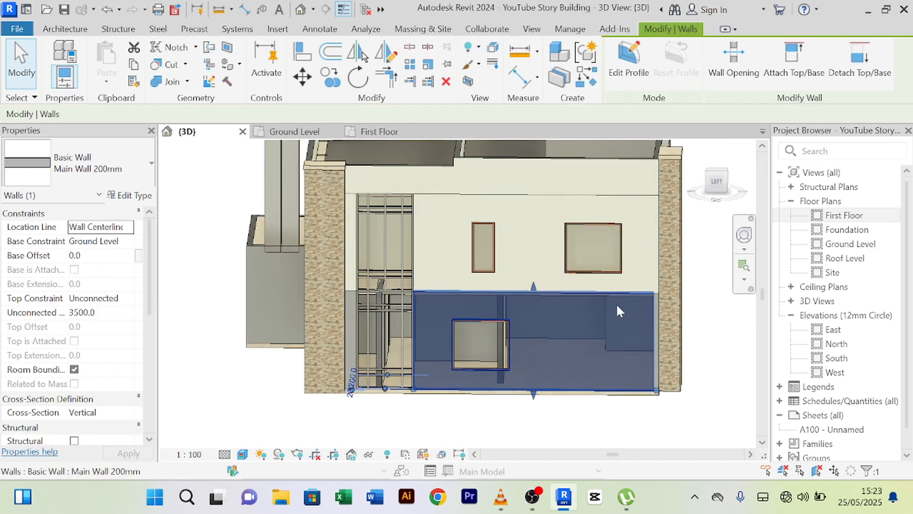
left_click(368, 454)
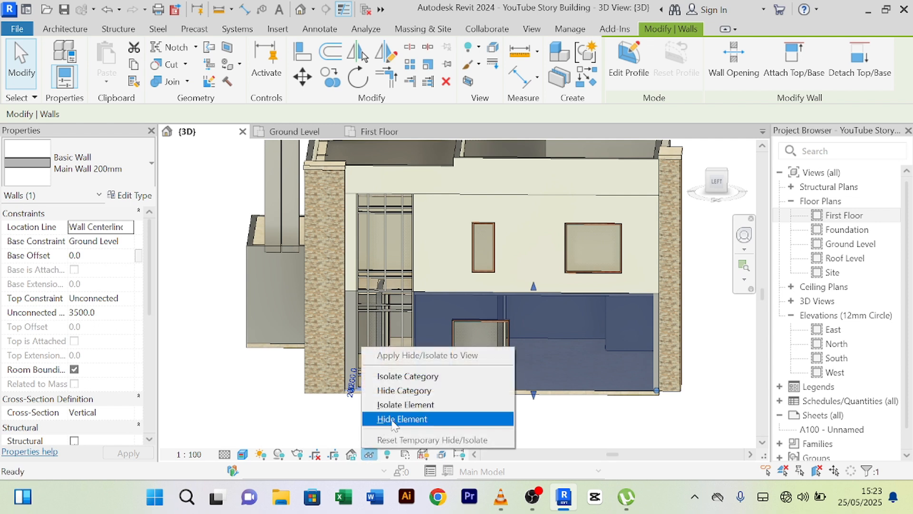
left_click(389, 406)
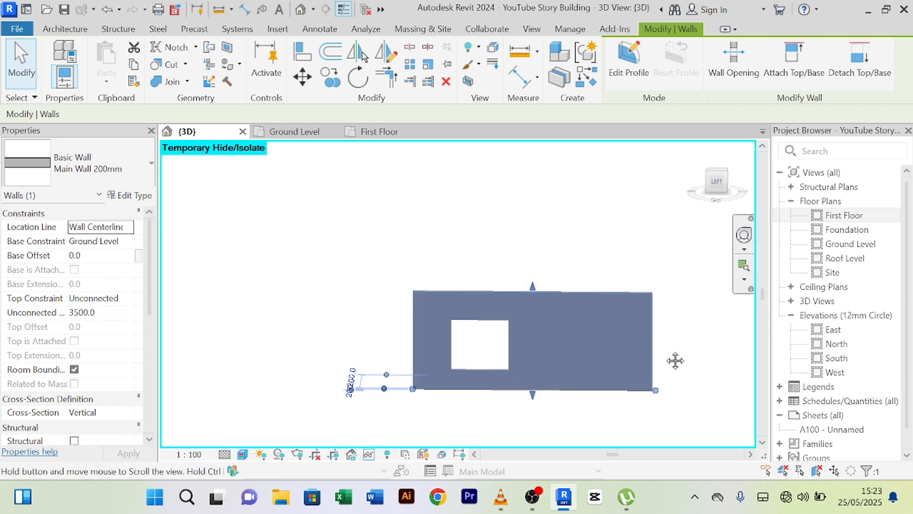
middle_click_drag(731, 359, 577, 304)
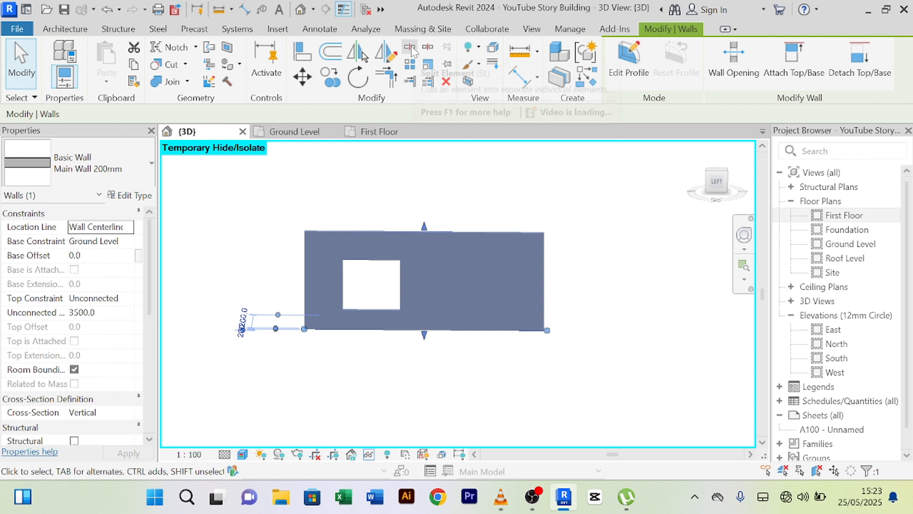
scroll(505, 354, "up", 4)
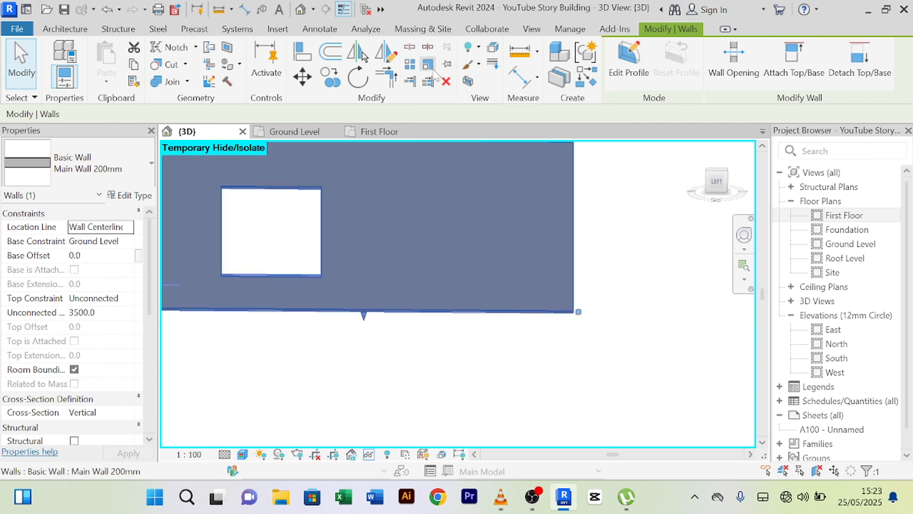
- Start Split Element and zoom in on the isolated ground-floor wall
left_click(410, 48)
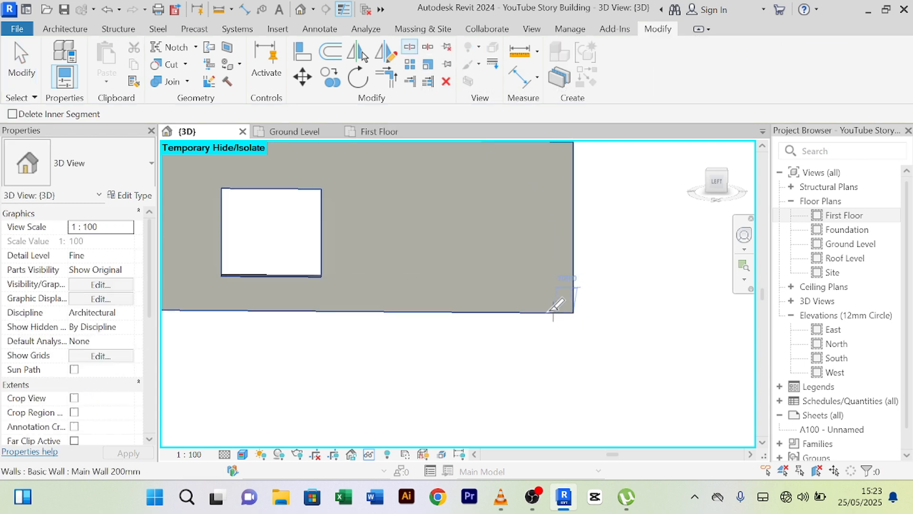
scroll(495, 309, "up", 2)
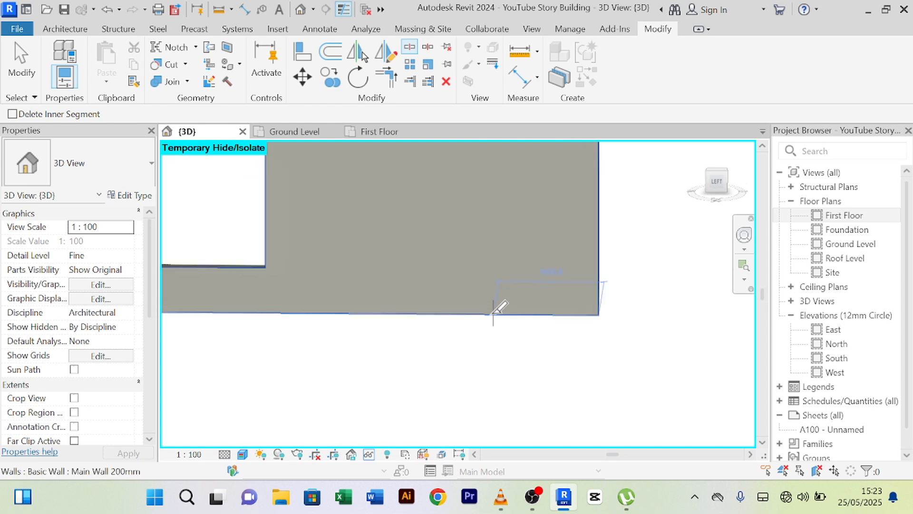
scroll(488, 313, "up", 2)
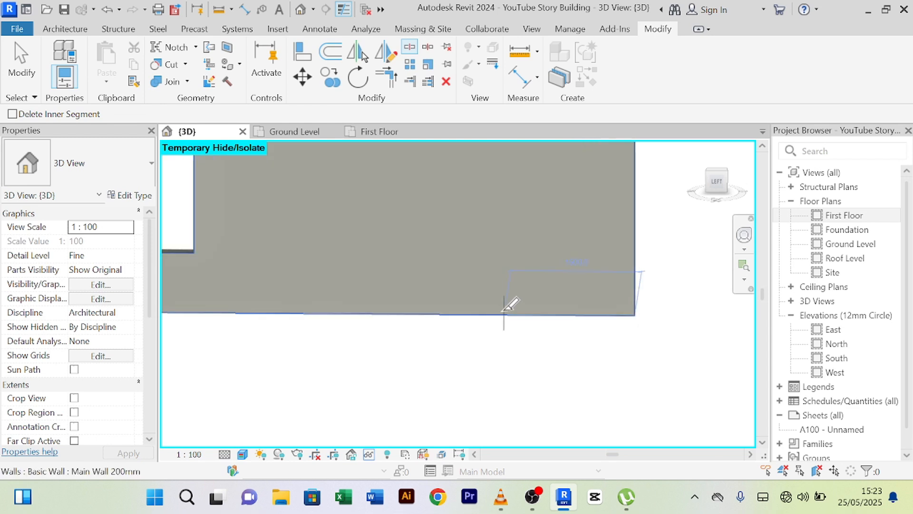
scroll(528, 306, "down", 2)
scroll(535, 307, "up", 3)
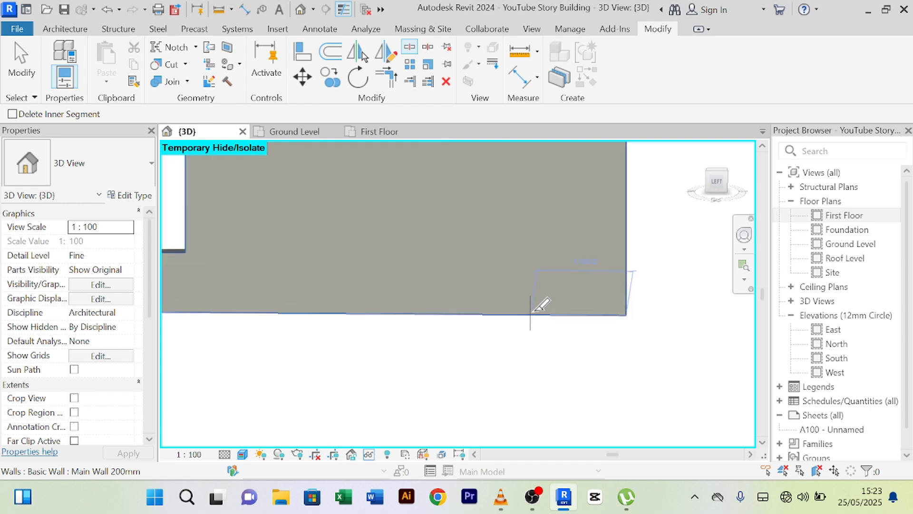
left_click(541, 304)
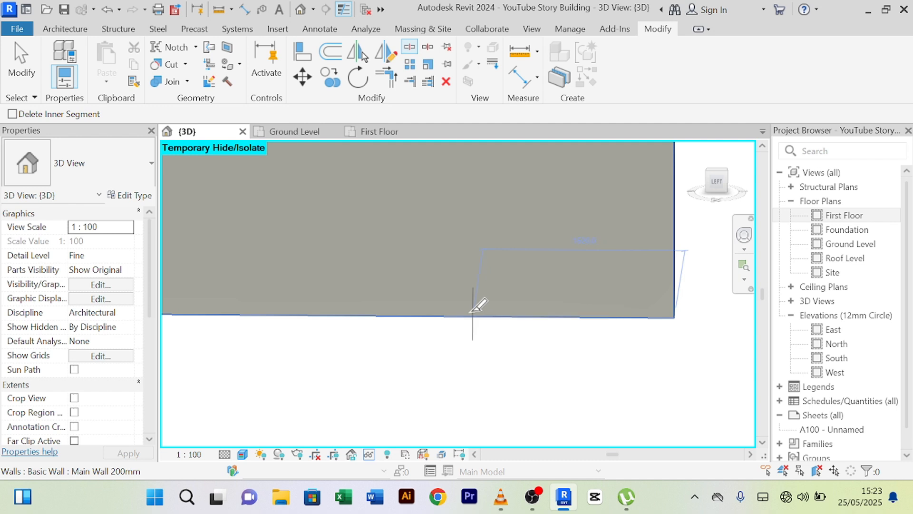
- Split the isolated wall with a vertical cut near its right end
scroll(489, 332, "down", 5)
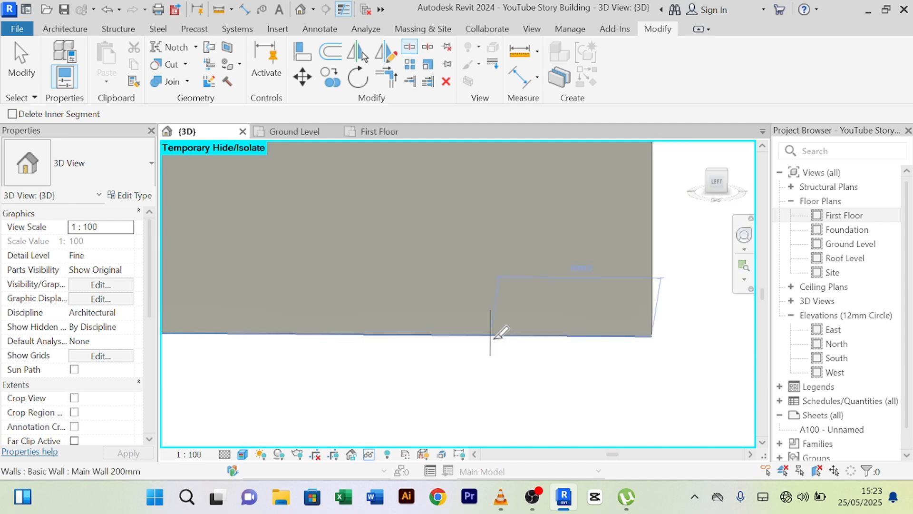
scroll(465, 337, "down", 4)
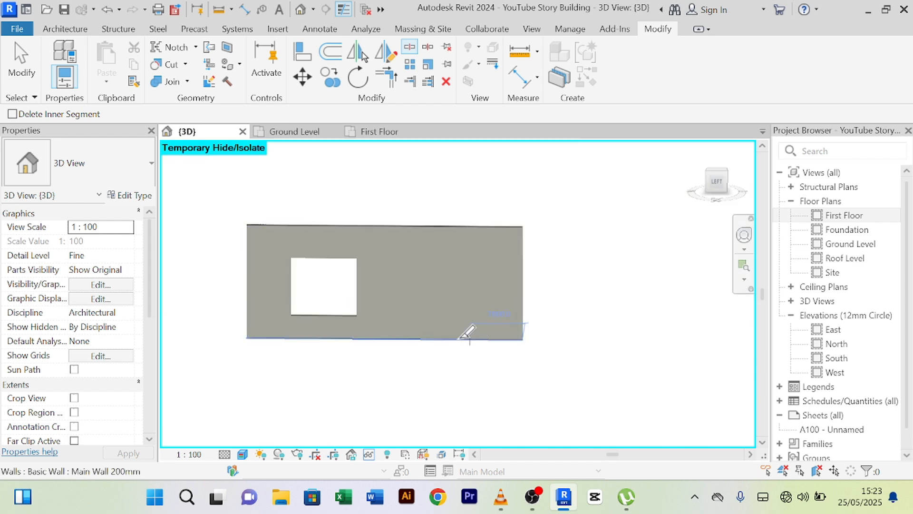
scroll(457, 332, "up", 4)
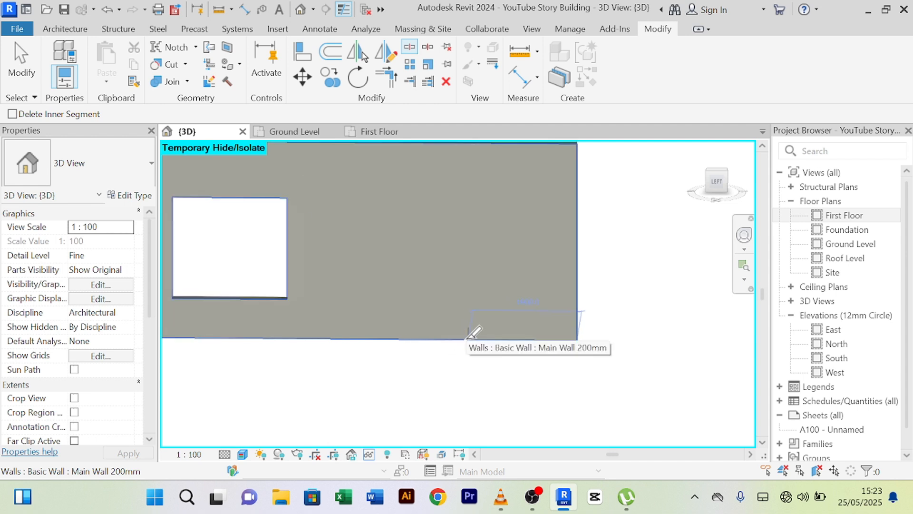
scroll(473, 333, "up", 3)
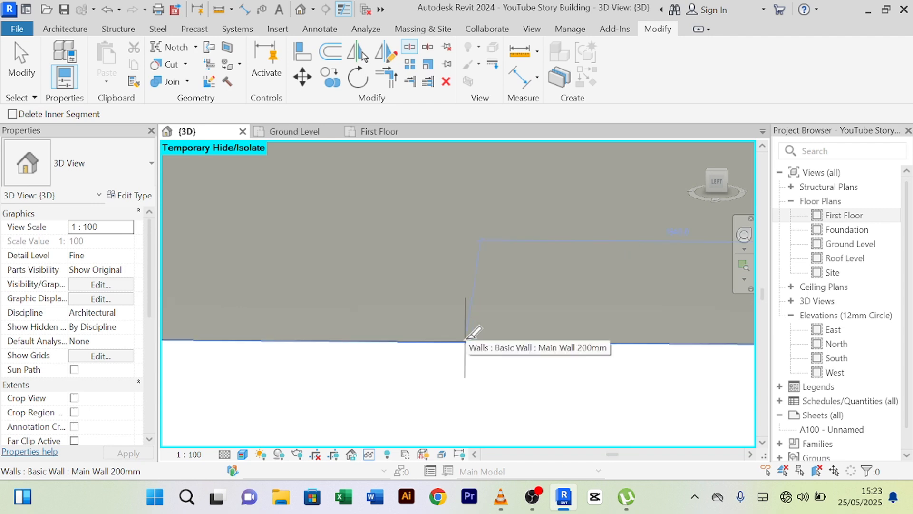
scroll(475, 339, "up", 1)
scroll(485, 339, "down", 1)
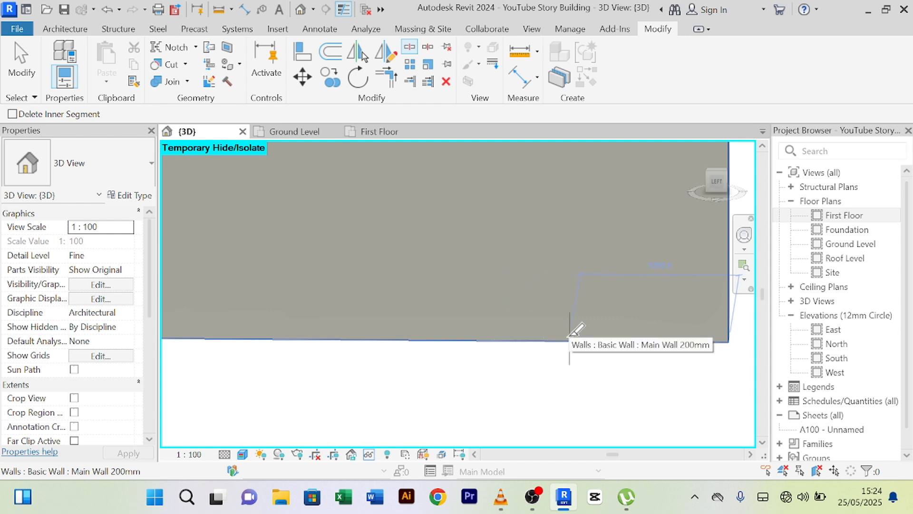
scroll(579, 334, "down", 1)
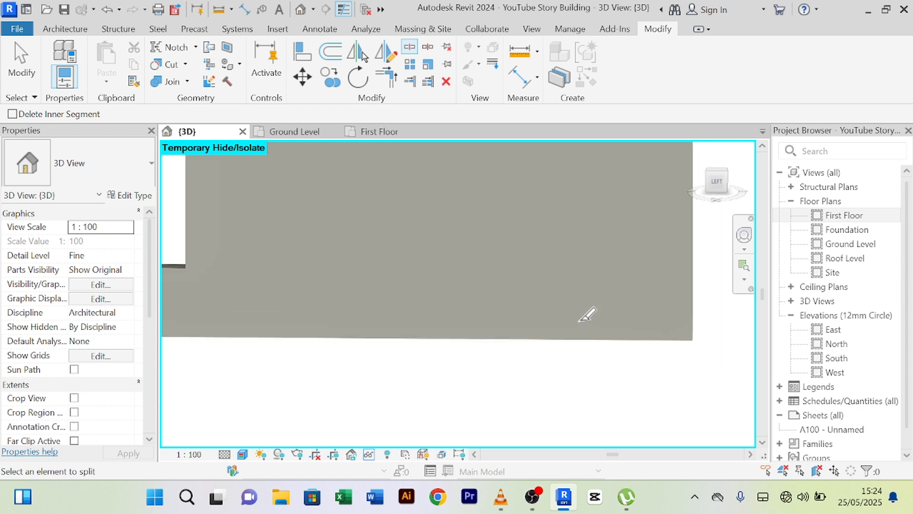
mouse_move(607, 291)
middle_mouse_down()
mouse_move(560, 356)
mouse_move(612, 304)
middle_mouse_up()
scroll(604, 266, "down", 2)
scroll(606, 219, "up", 3)
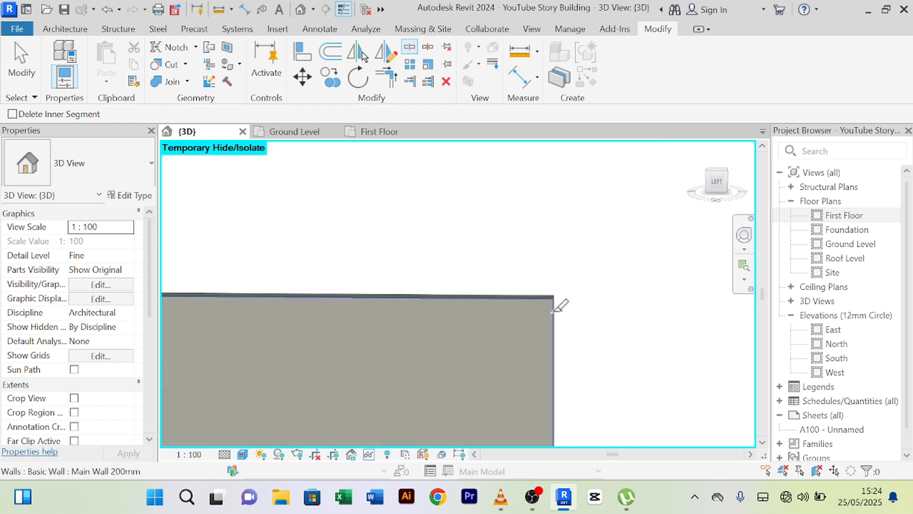
scroll(445, 287, "down", 1)
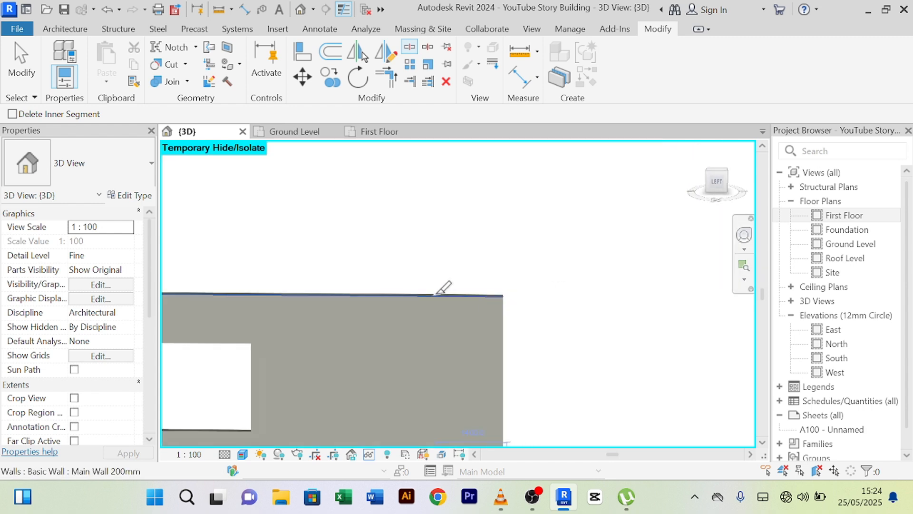
middle_click_drag(444, 287, 481, 247)
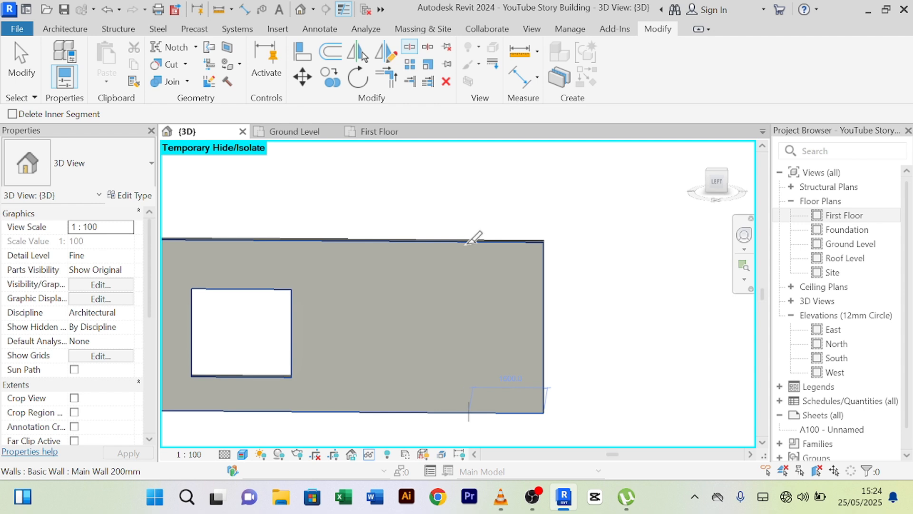
left_click(469, 242)
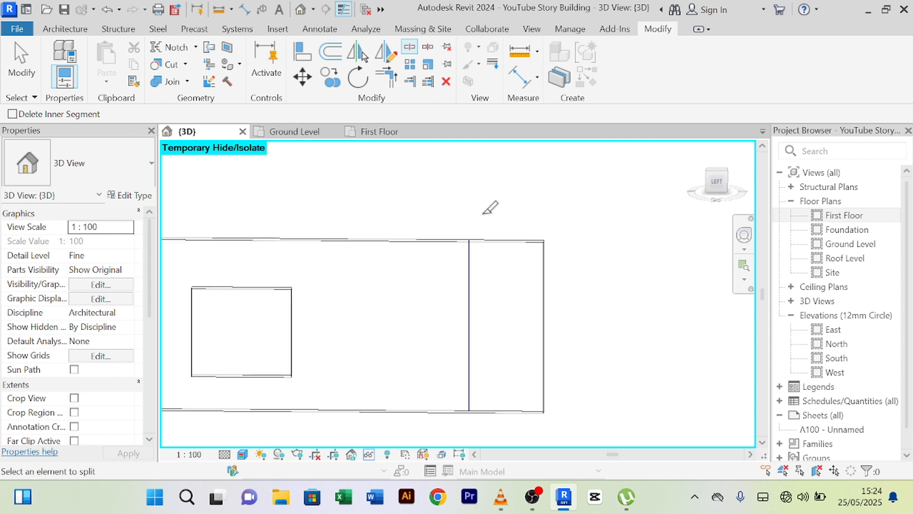
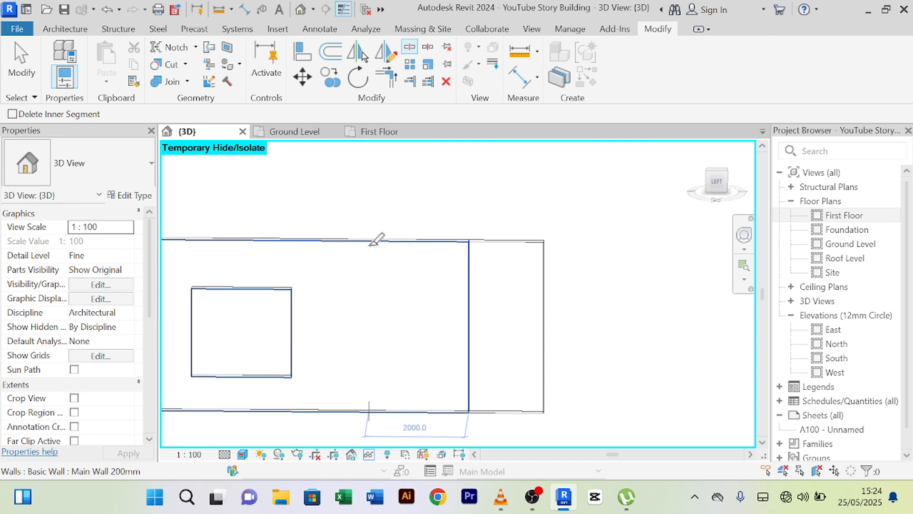
- Exit Split Element and select the 2000 mm middle wall piece
right_click(423, 188)
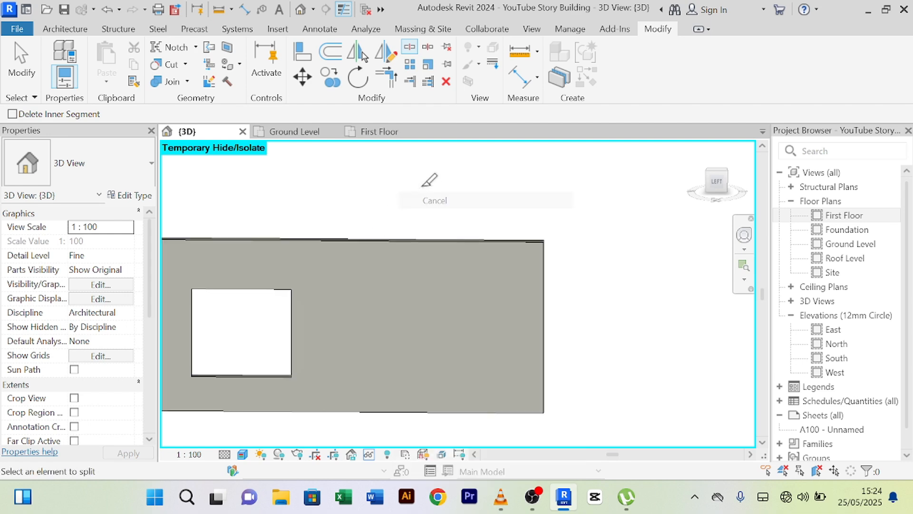
left_click(459, 197)
left_click(419, 242)
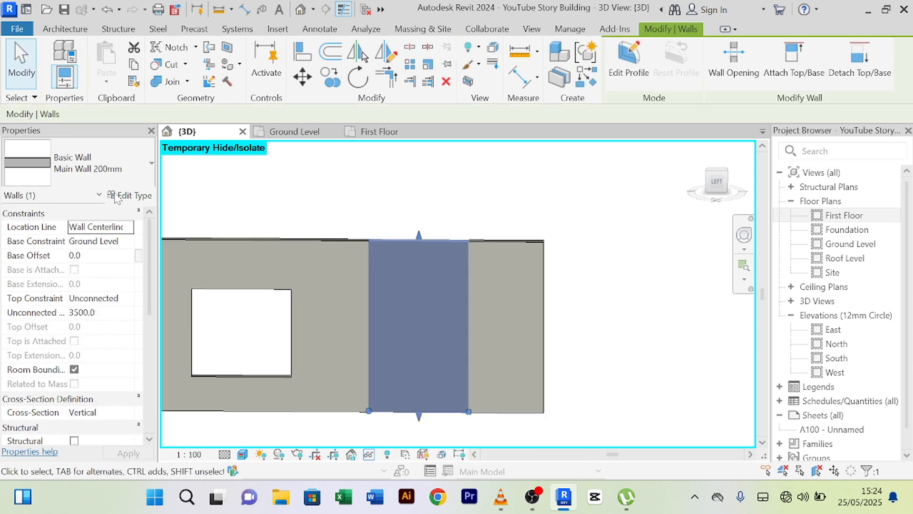
- Change the middle wall piece's type to Curtain_Wall-Empty
left_click(152, 165)
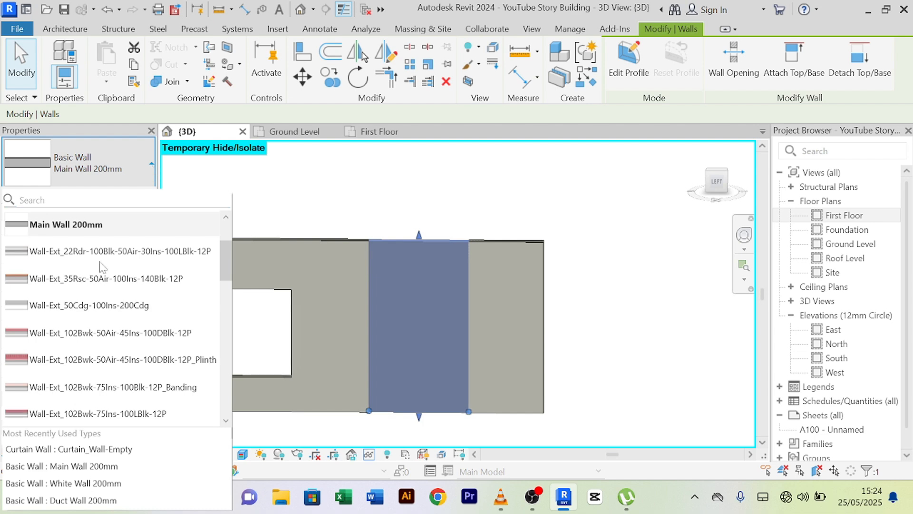
scroll(84, 363, "down", 5)
scroll(85, 333, "down", 3)
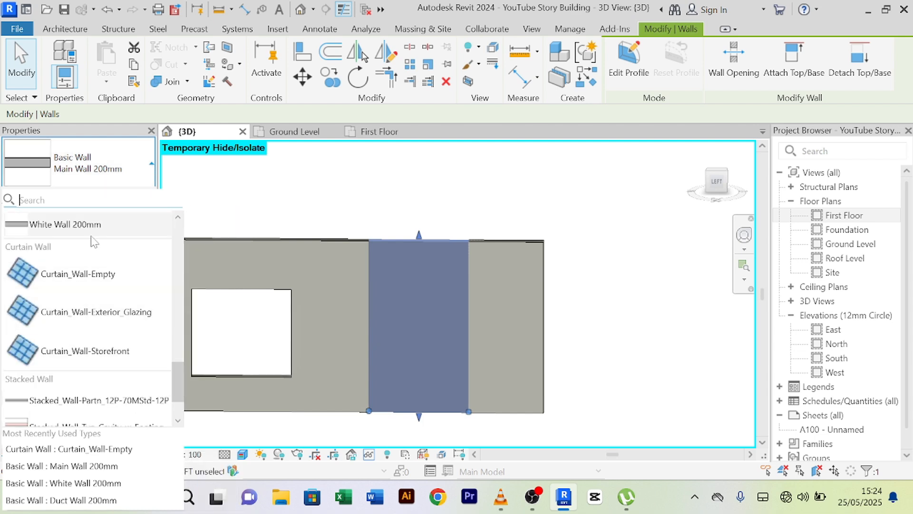
left_click(78, 274)
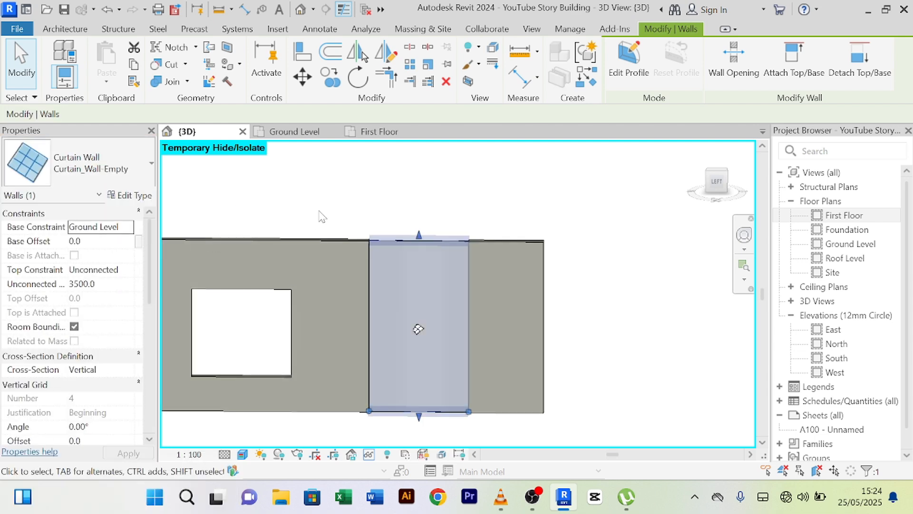
- Add two vertical curtain grid lines to the new curtain wall
left_click(66, 29)
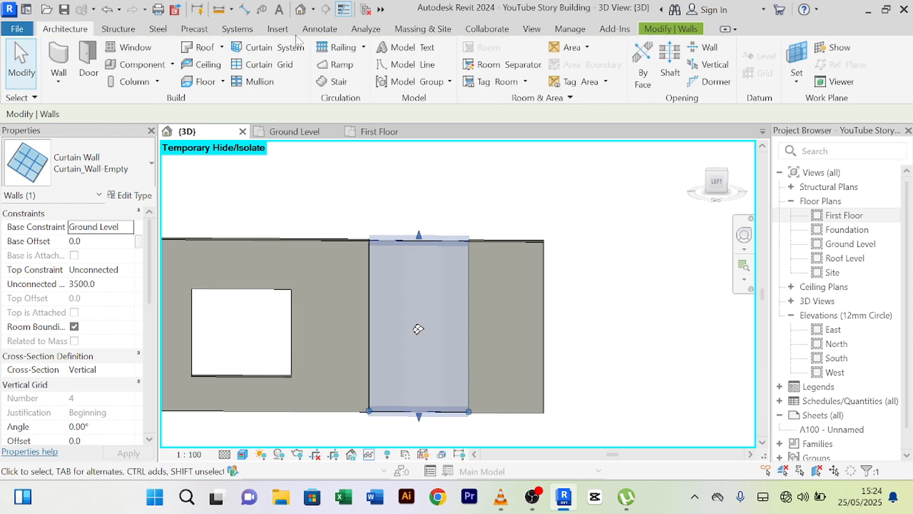
left_click(257, 63)
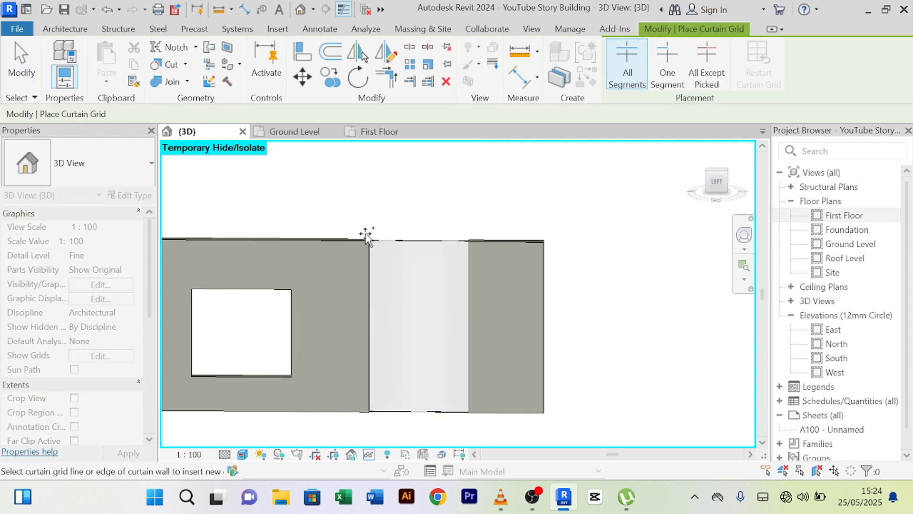
left_click(389, 241)
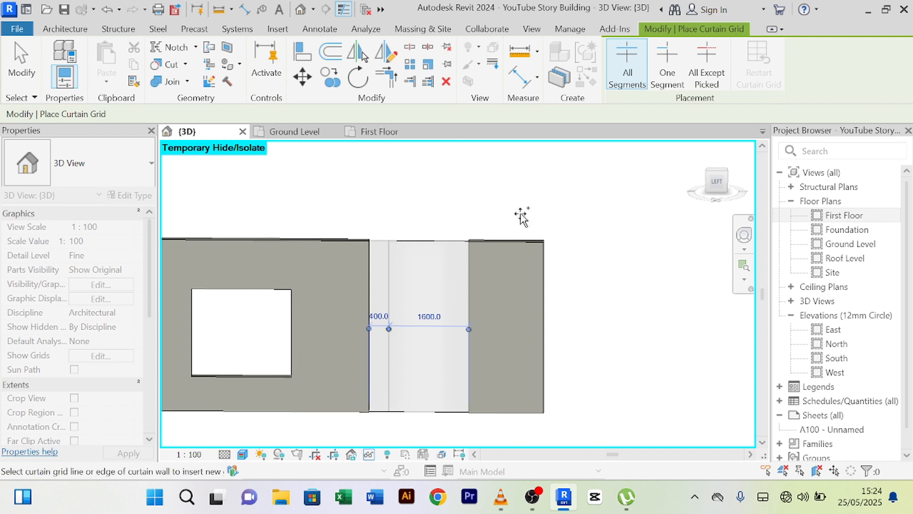
left_click(451, 239)
right_click(438, 189)
left_click(451, 194)
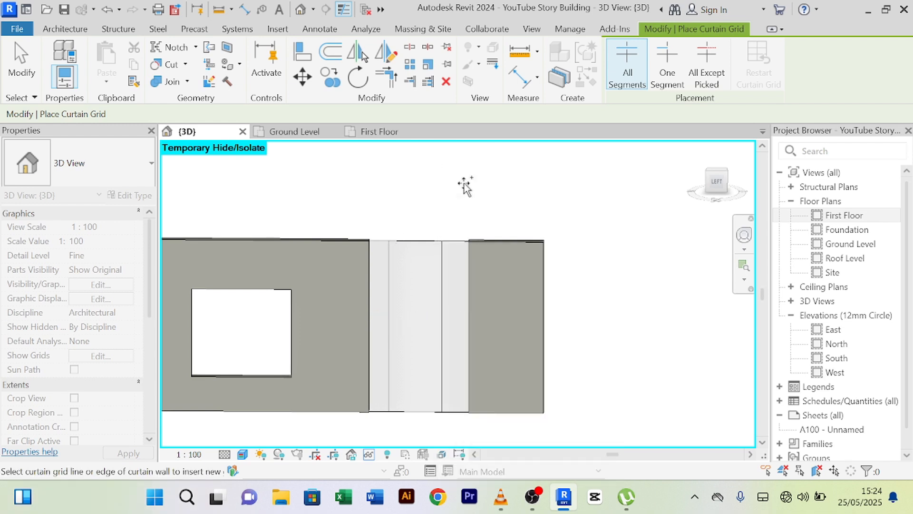
right_click(458, 180)
left_click(466, 188)
- Set the right vertical grid line's spacing from 533.3 to 400 mm from the edge
left_click(442, 266)
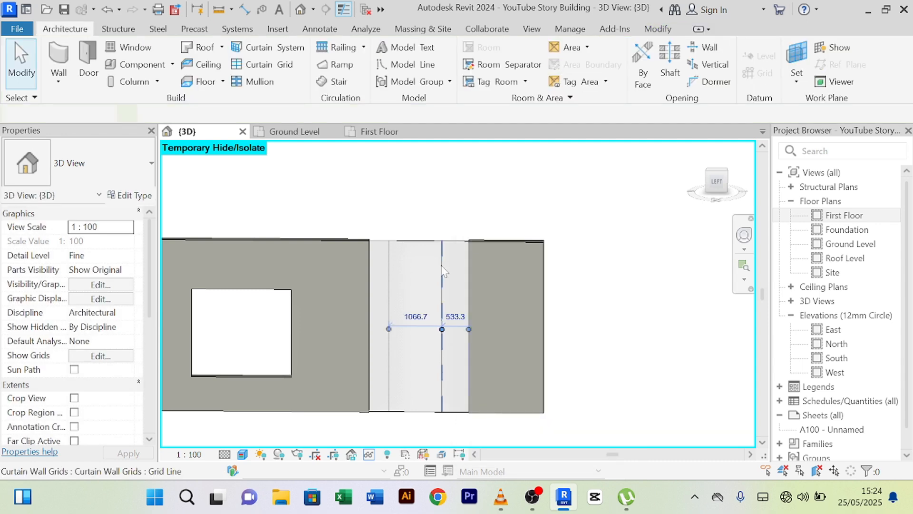
left_click(454, 316)
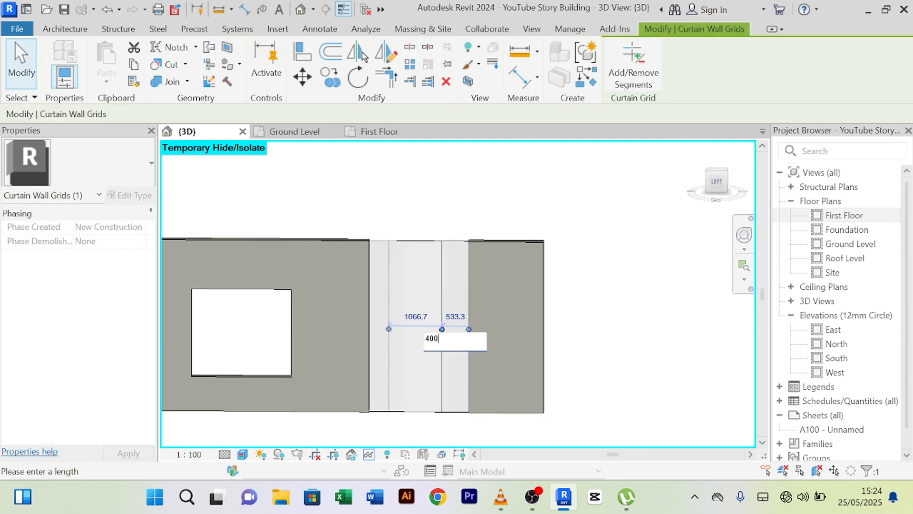
key("Return")
left_click(445, 212)
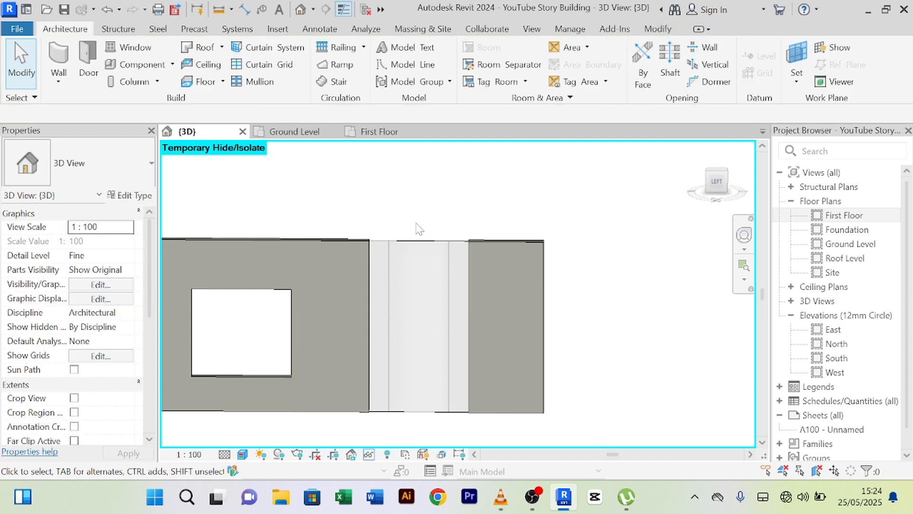
- Add horizontal curtain grid lines near the top and bottom of the curtain wall
left_click(255, 64)
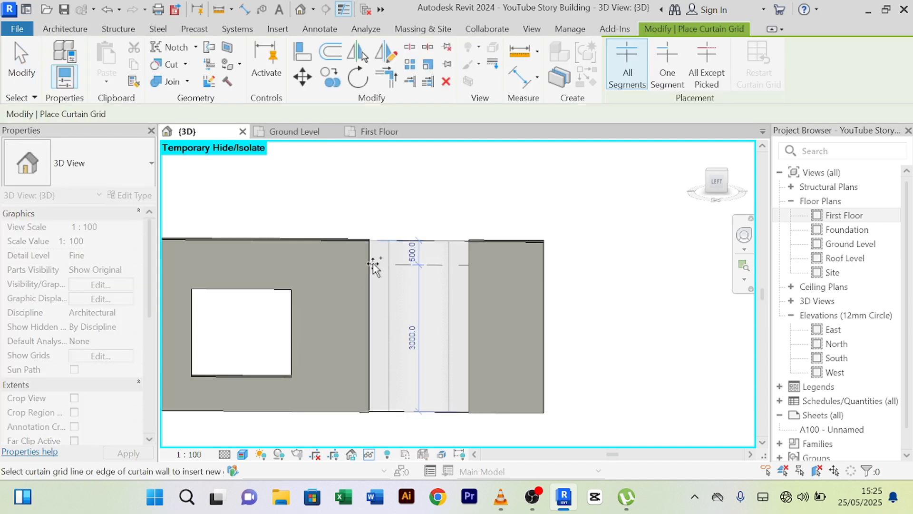
left_click(373, 264)
left_click(372, 275)
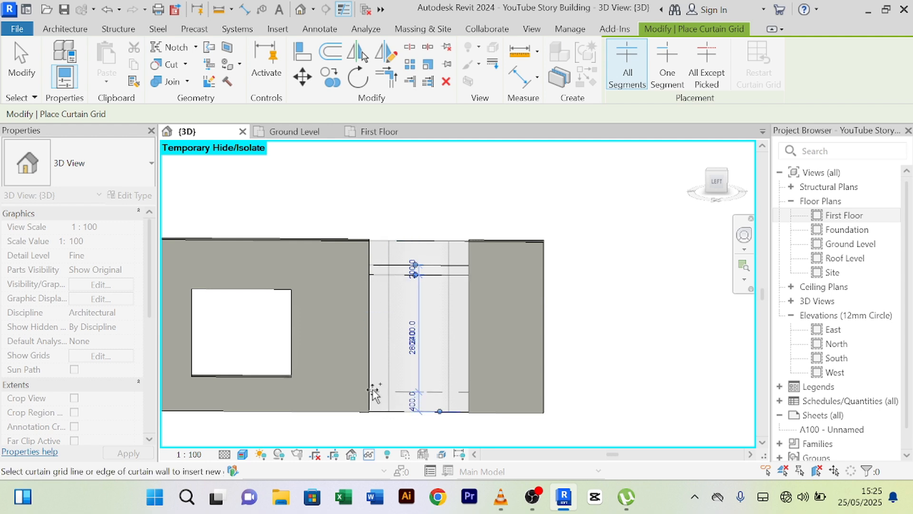
left_click(373, 386)
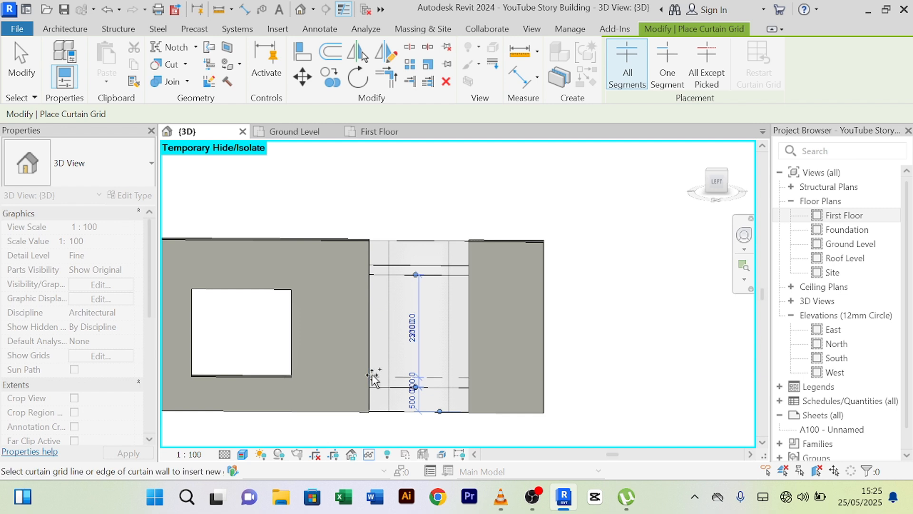
scroll(372, 371, "up", 2)
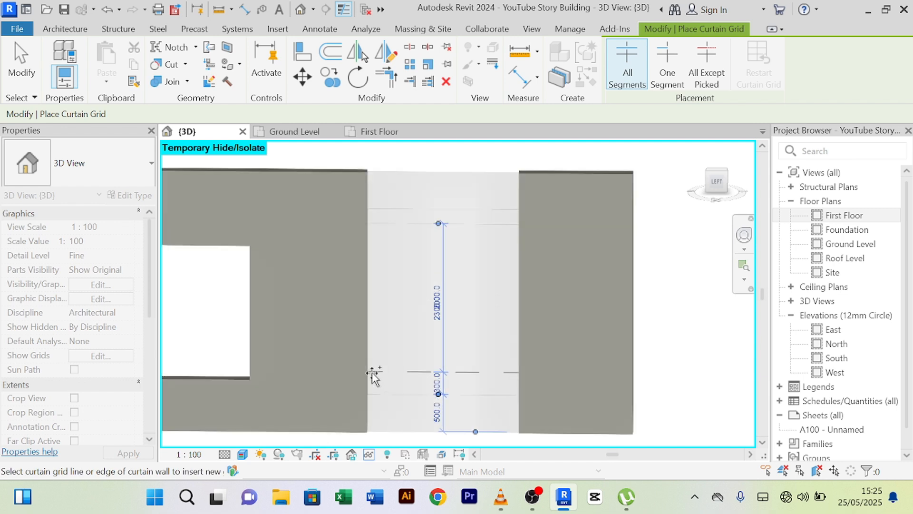
scroll(373, 379, "down", 6)
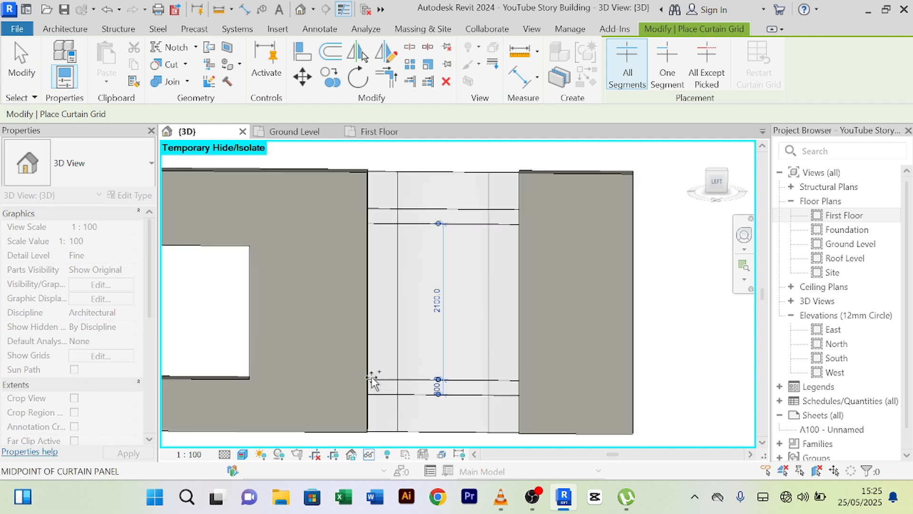
right_click(420, 239)
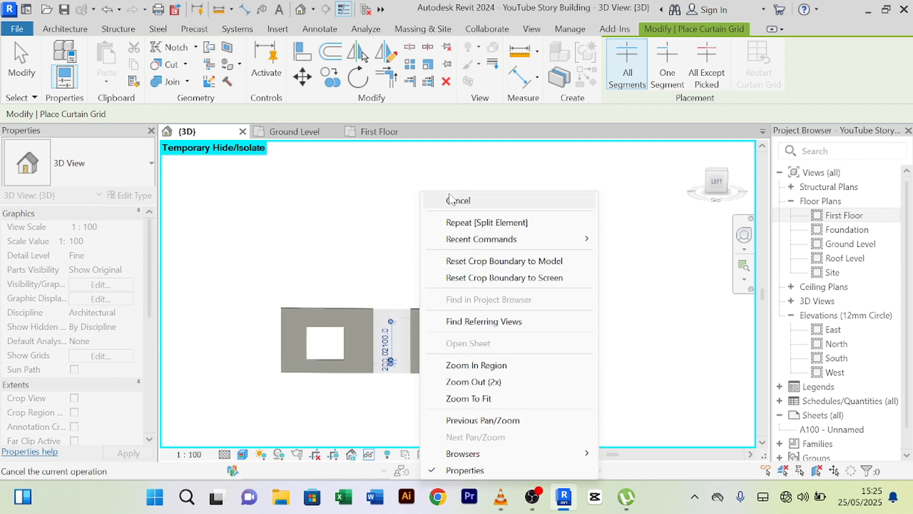
left_click(448, 199)
- Re-centre the view and check the curtain wall's finished grid
scroll(410, 248, "up", 2)
middle_click_drag(412, 305, 432, 214)
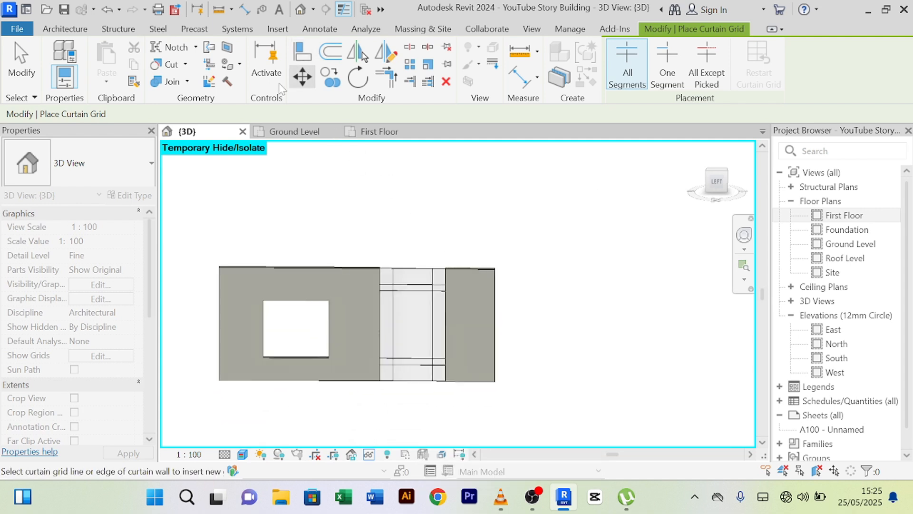
right_click(363, 216)
left_click(393, 208)
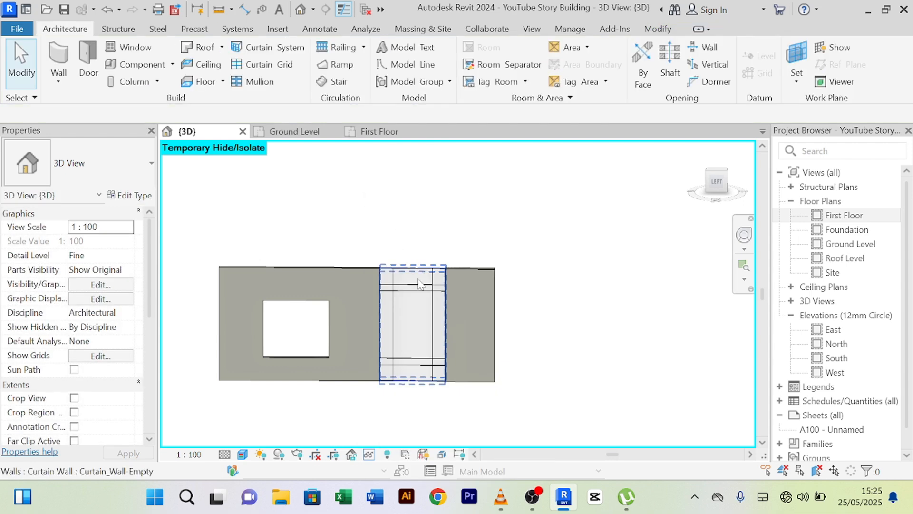
left_click(417, 278)
left_click(418, 230)
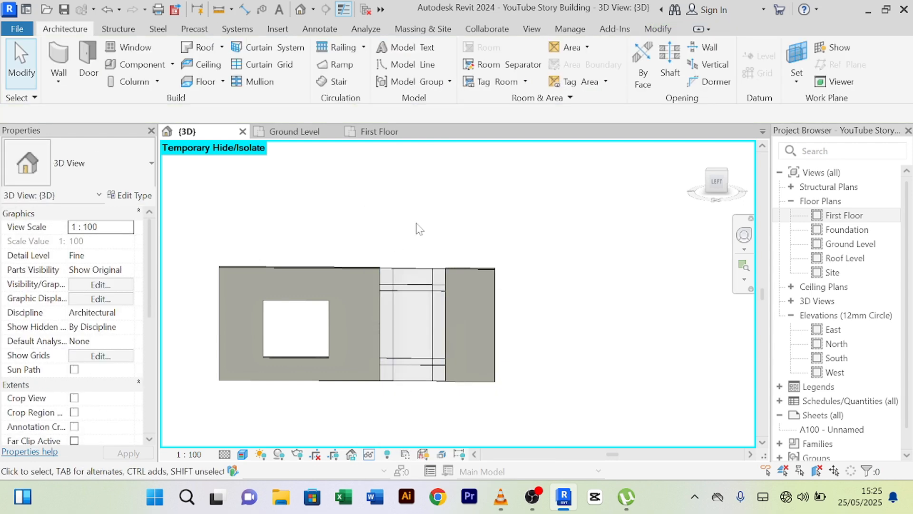
- Place 50x150mm rectangular mullions on all grid lines of the curtain wall
left_click(277, 88)
left_click(697, 73)
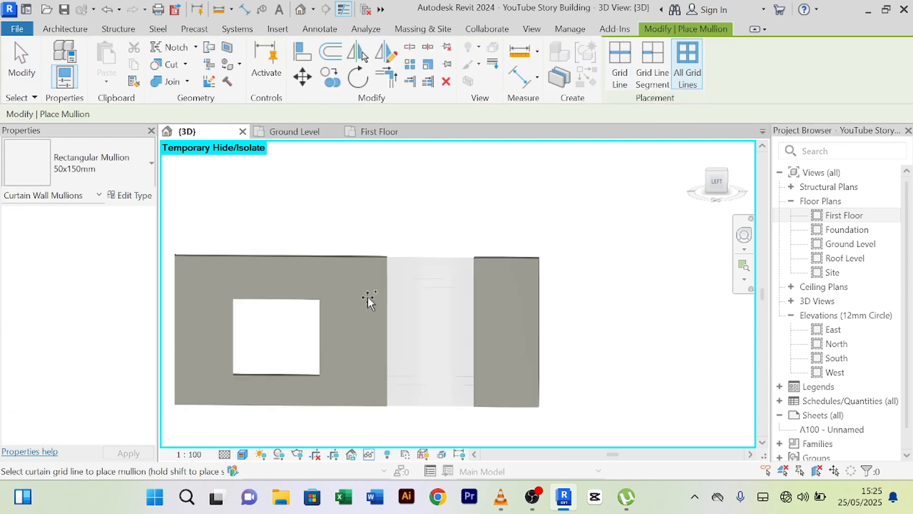
scroll(369, 297, "up", 2)
left_click(426, 257)
right_click(437, 190)
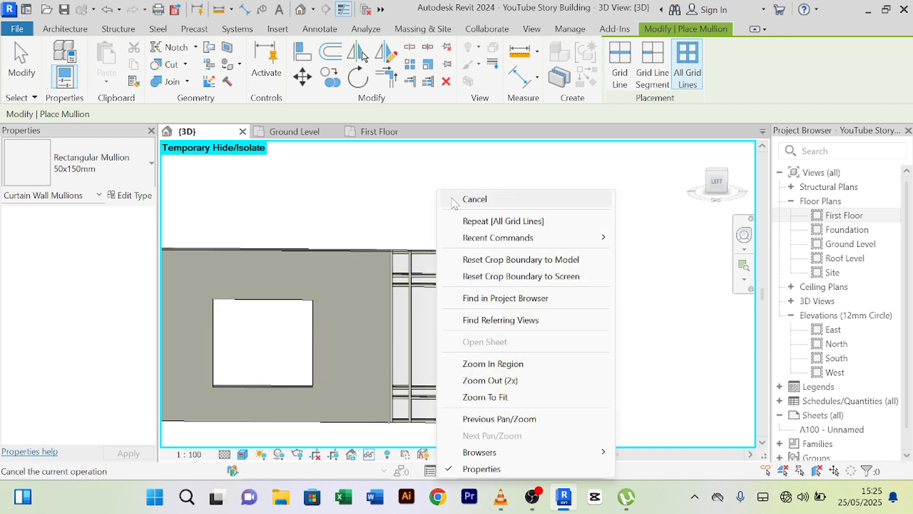
left_click(447, 198)
right_click(438, 173)
left_click(448, 180)
scroll(448, 182, "down", 2)
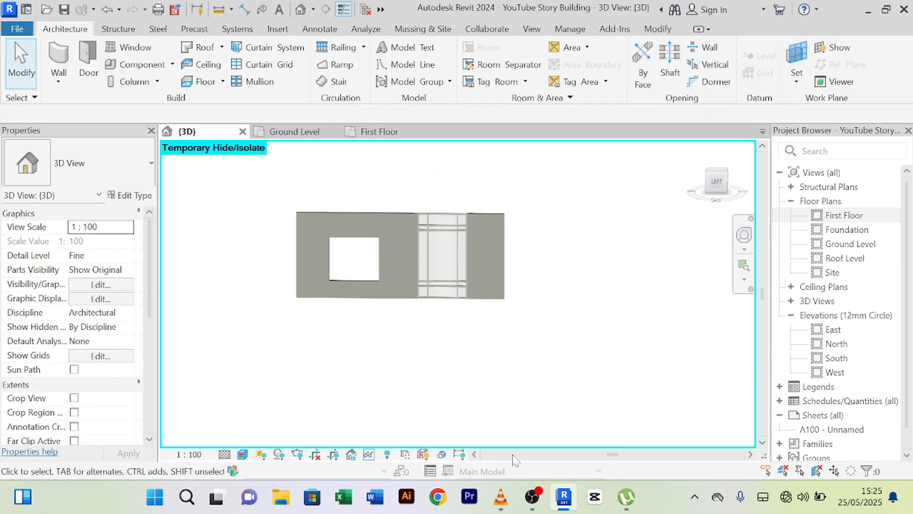
- Show the whole building again and delete the right upper-floor window
left_click(369, 455)
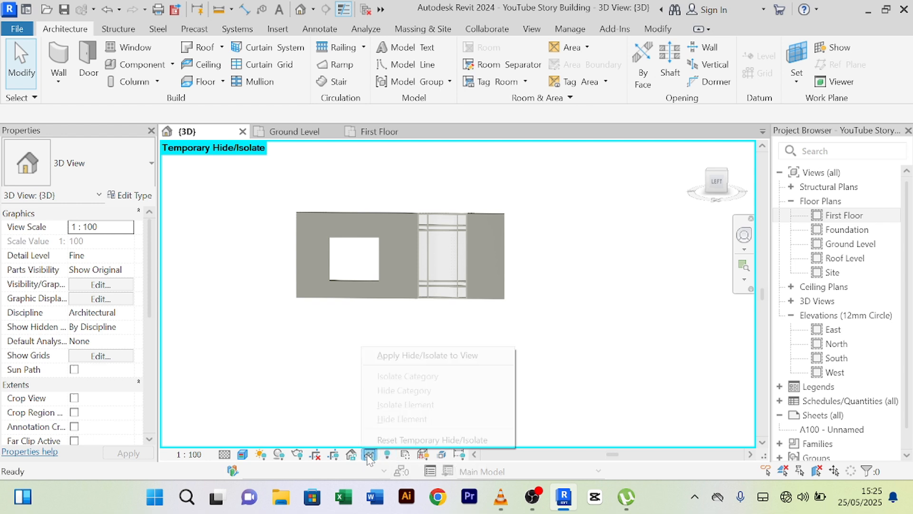
left_click(393, 440)
scroll(435, 395, "down", 2)
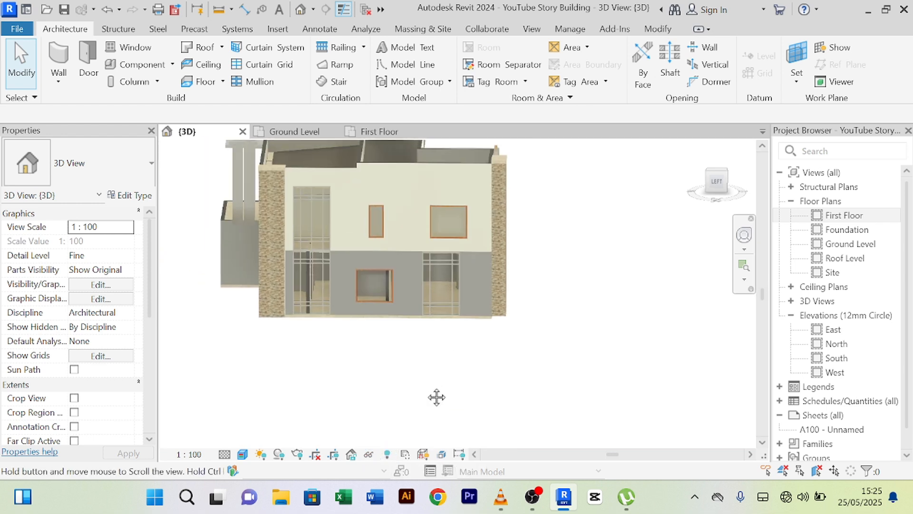
scroll(419, 304, "up", 6)
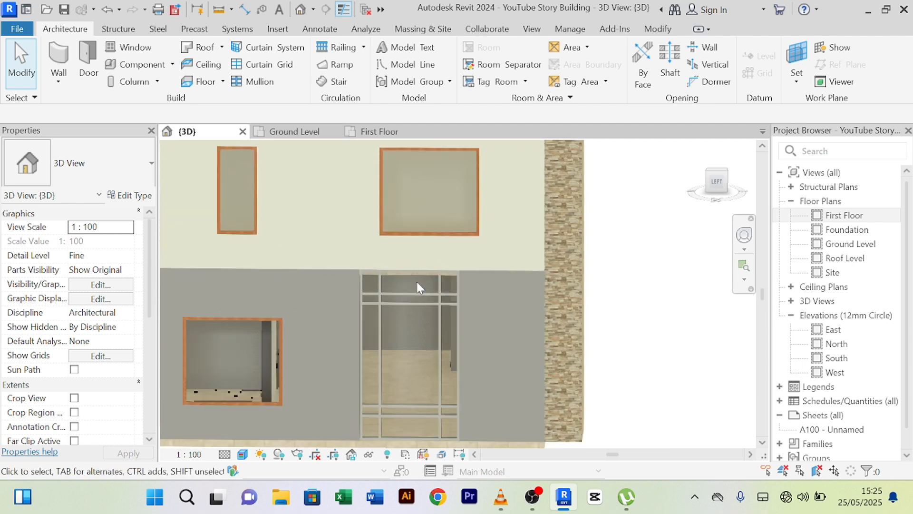
scroll(418, 285, "down", 2)
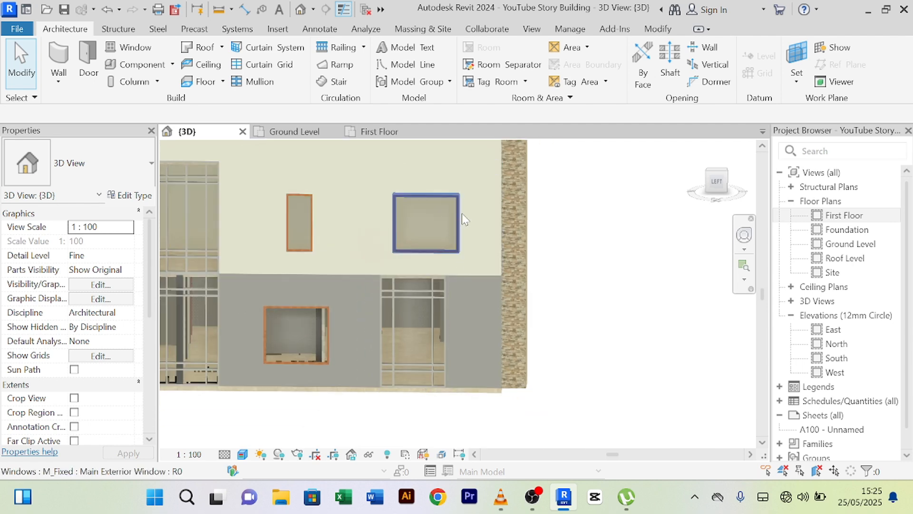
scroll(450, 235, "down", 2)
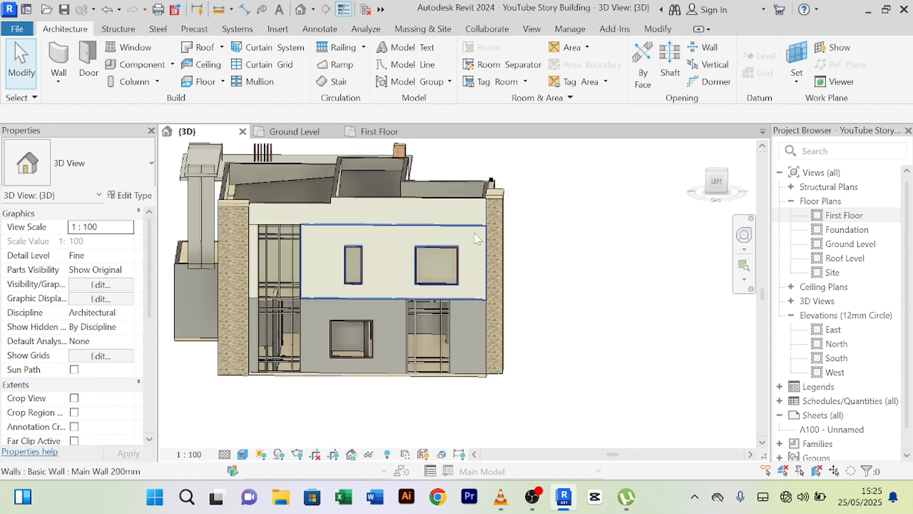
mouse_move(547, 296)
middle_mouse_down("shift")
mouse_move(618, 290)
mouse_move(547, 295)
middle_mouse_up("shift")
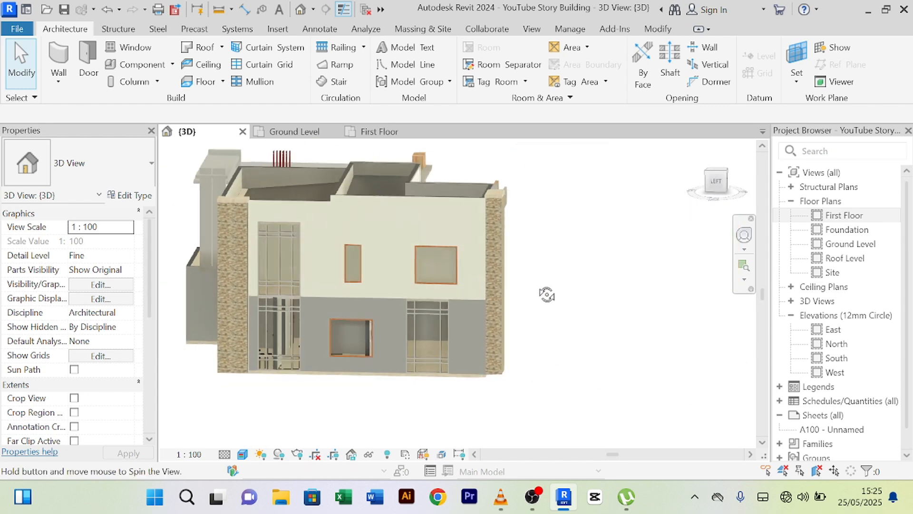
scroll(463, 266, "up", 2)
left_click(454, 266)
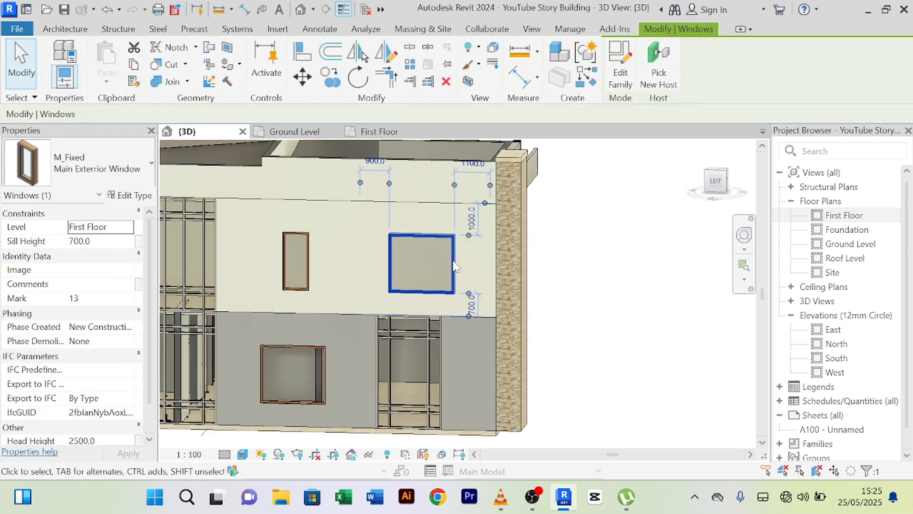
key("Delete")
- Temporarily isolate the first-floor Main Wall 200mm
left_click(409, 204)
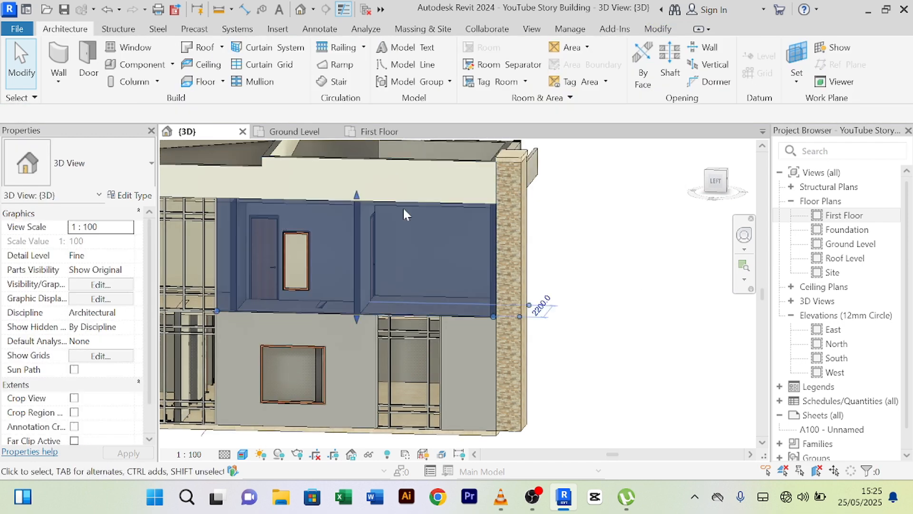
left_click(370, 454)
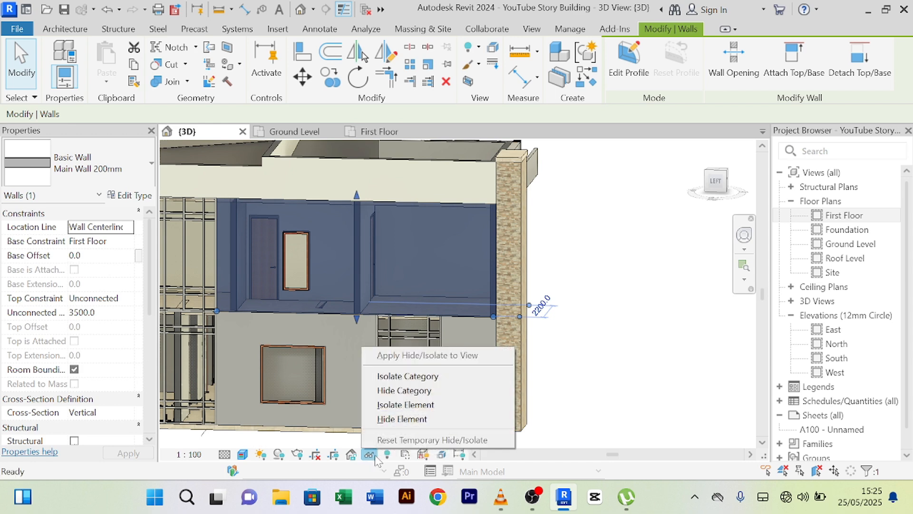
left_click(412, 404)
left_click(528, 228)
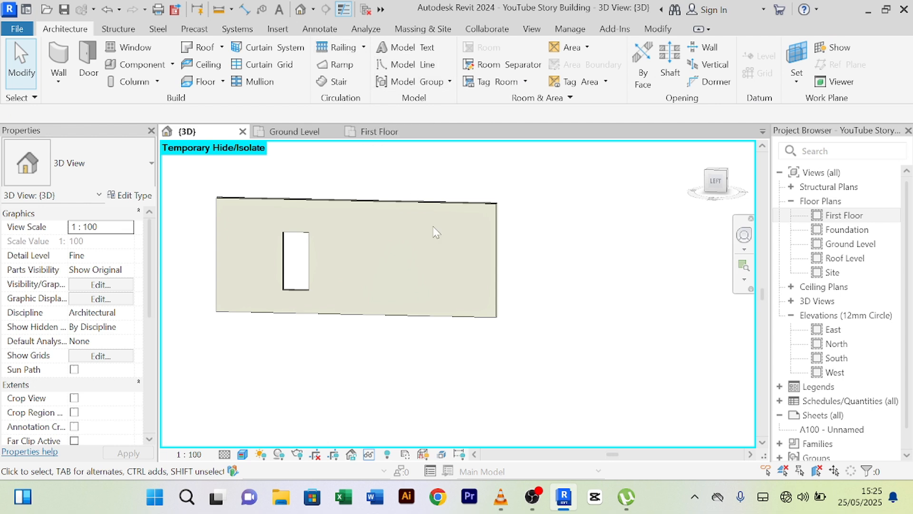
- Split the first-floor wall at two points near its right end and select the middle piece
left_click(433, 204)
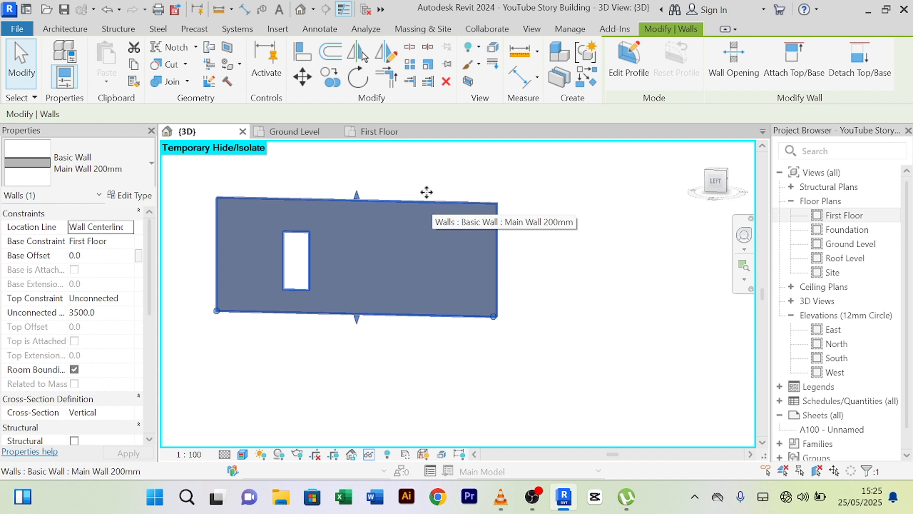
left_click(410, 46)
scroll(485, 205, "up", 2)
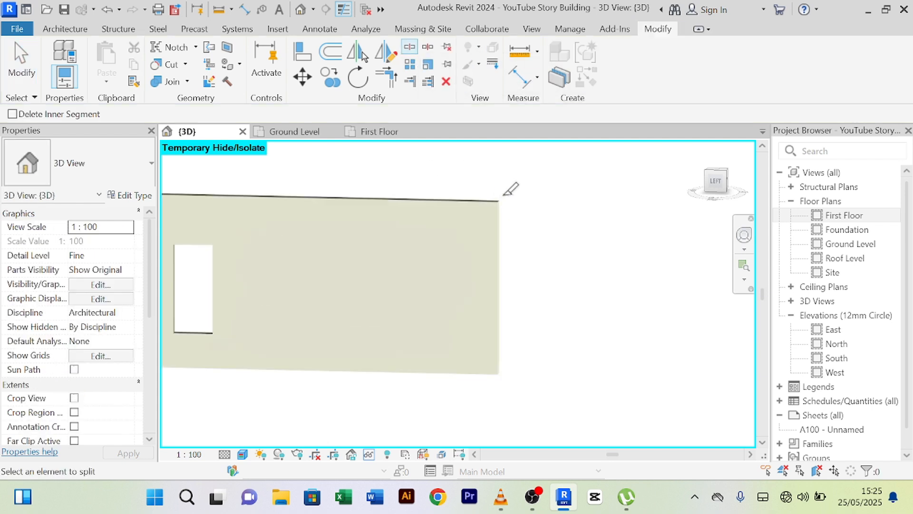
left_click(424, 200)
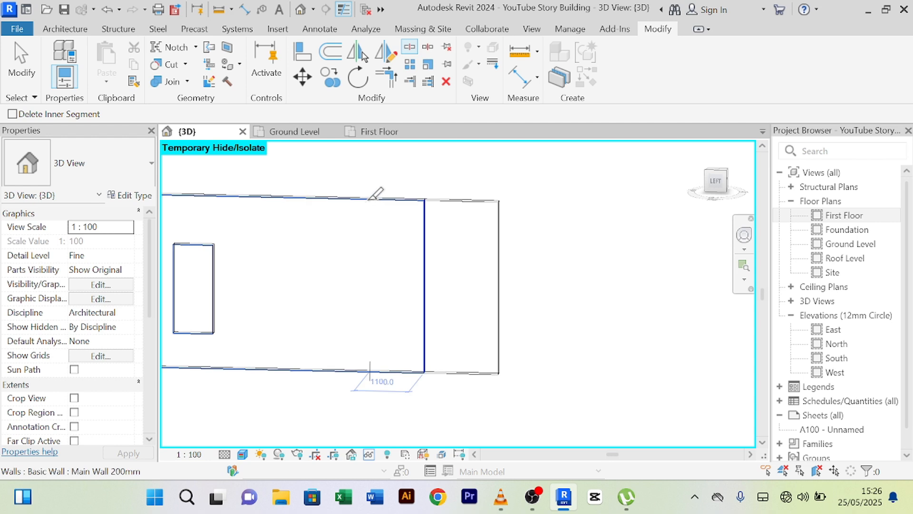
left_click(326, 200)
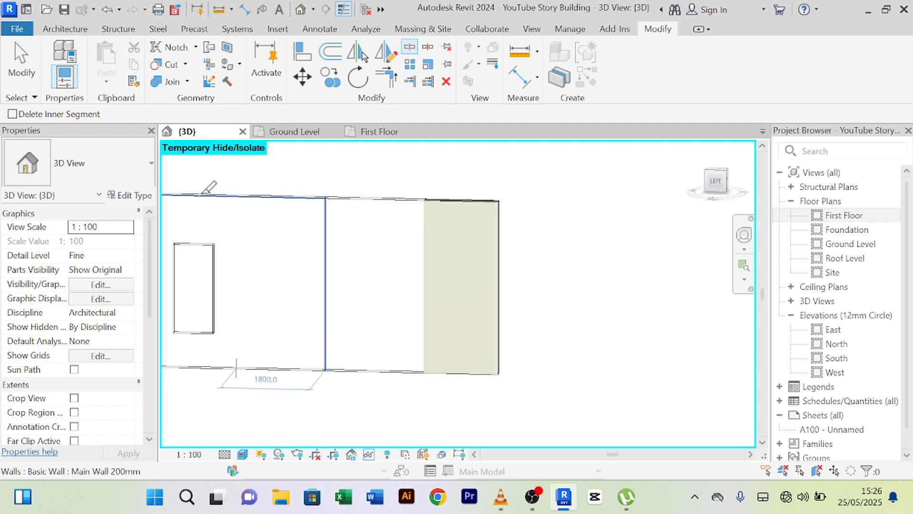
right_click(328, 171)
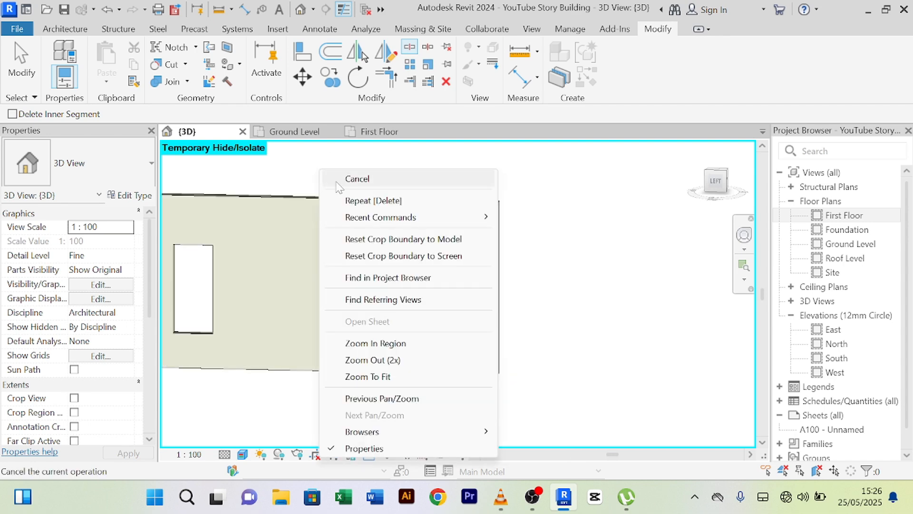
left_click(355, 181)
left_click(369, 205)
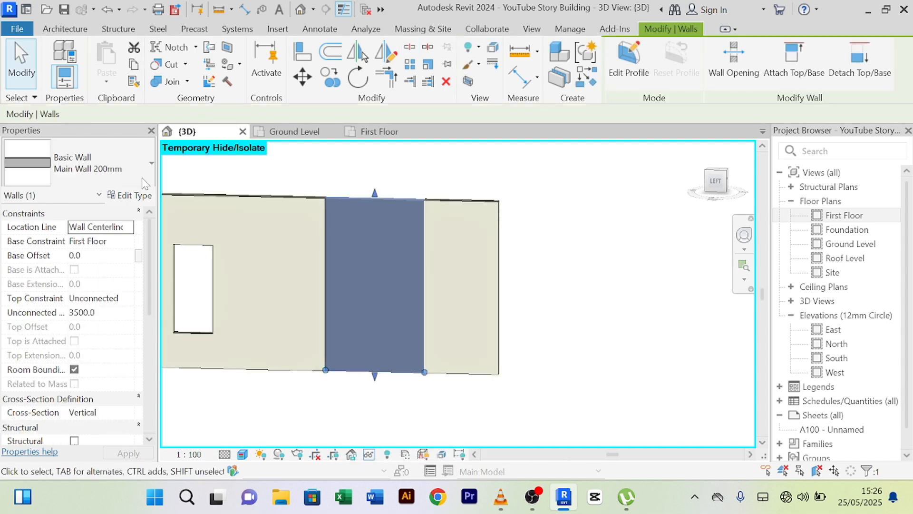
- Change the first-floor middle segment to Curtain Wall: Curtain_Wall-Empty and dismiss the warning
left_click(150, 165)
scroll(98, 381, "down", 5)
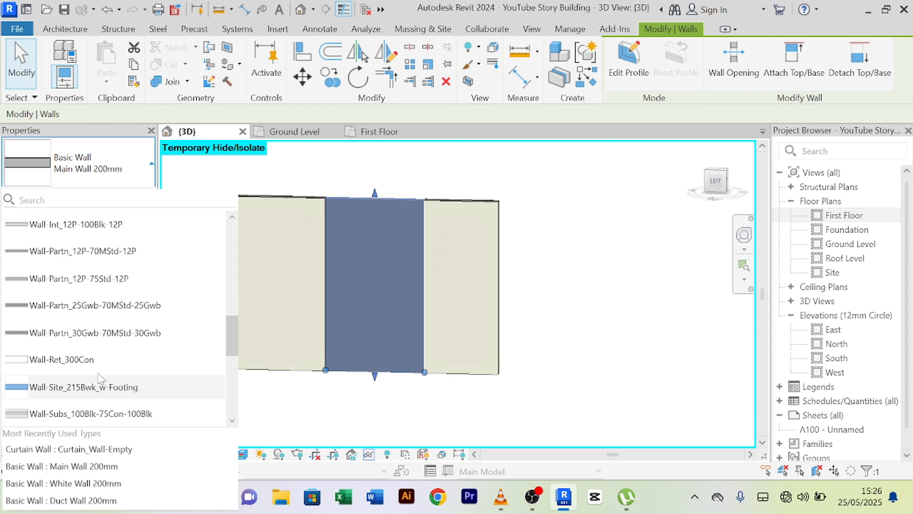
scroll(107, 254, "up", 2)
left_click(91, 280)
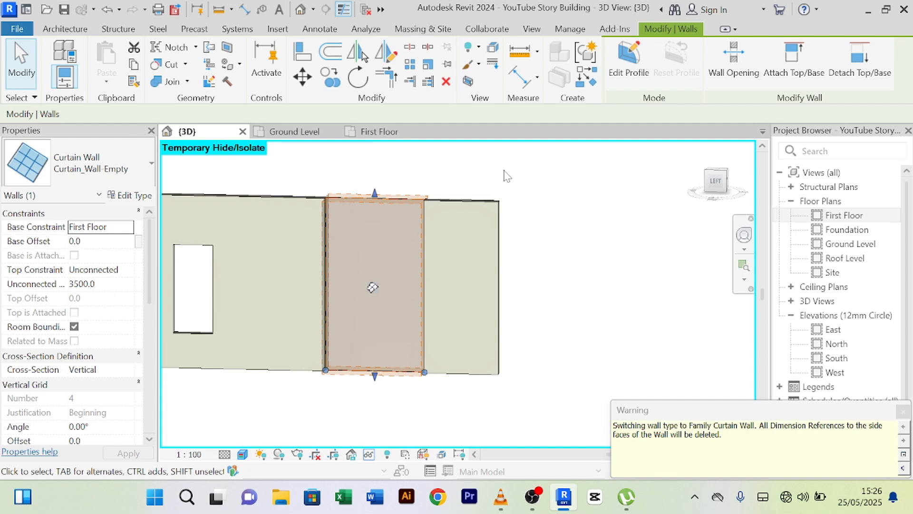
left_click(506, 178)
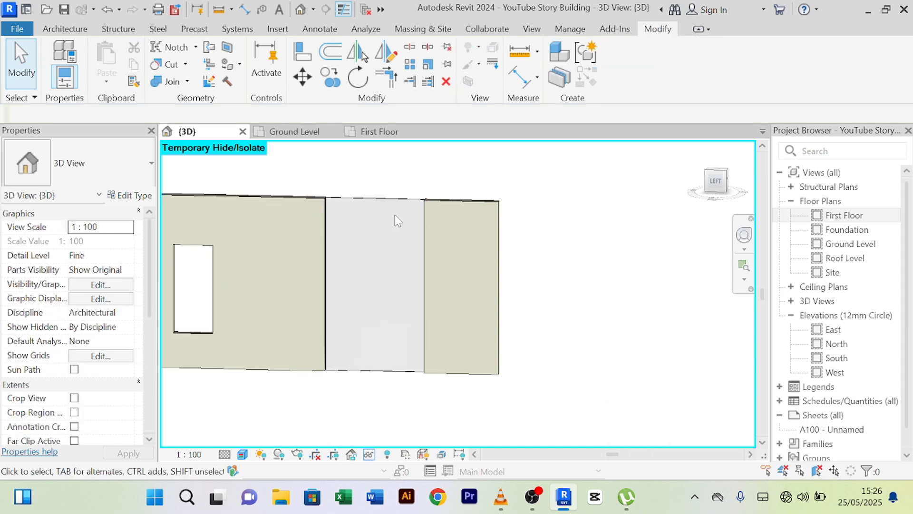
- Add two vertical and several horizontal curtain grid lines to the first-floor curtain wall
left_click(397, 202)
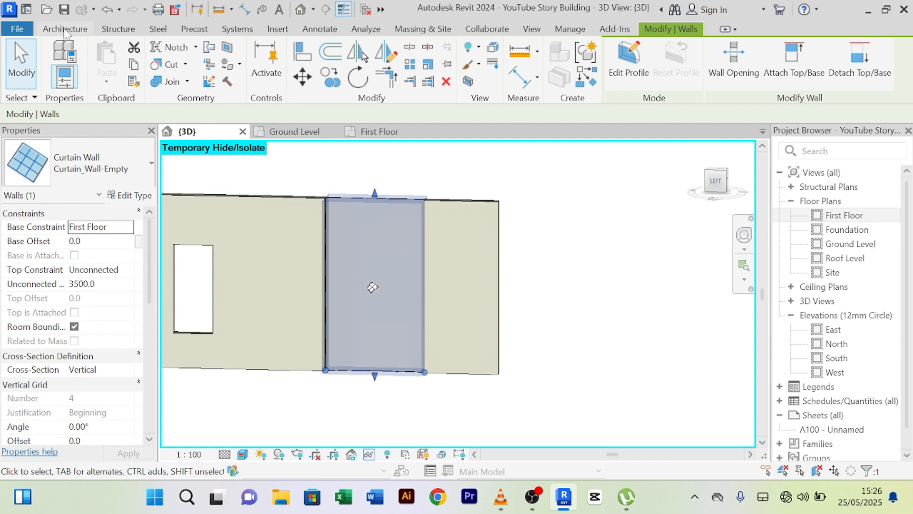
left_click(66, 29)
left_click(260, 64)
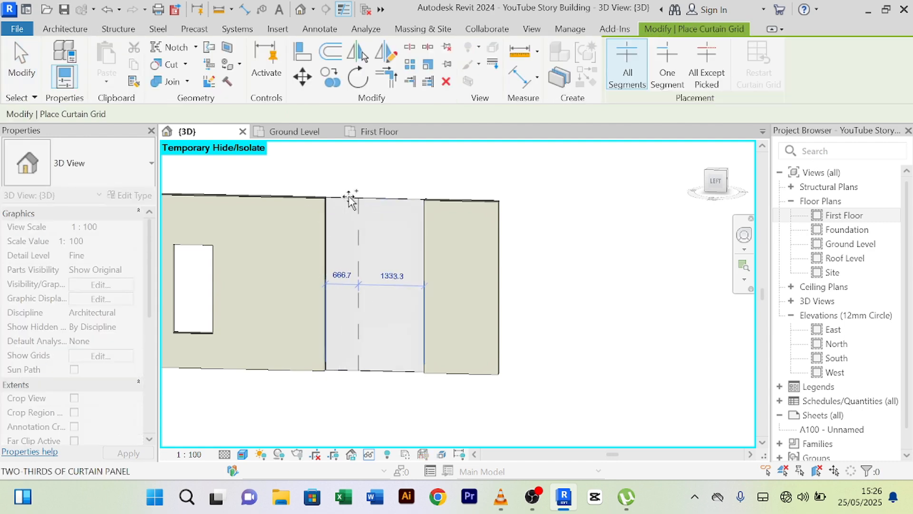
left_click(345, 197)
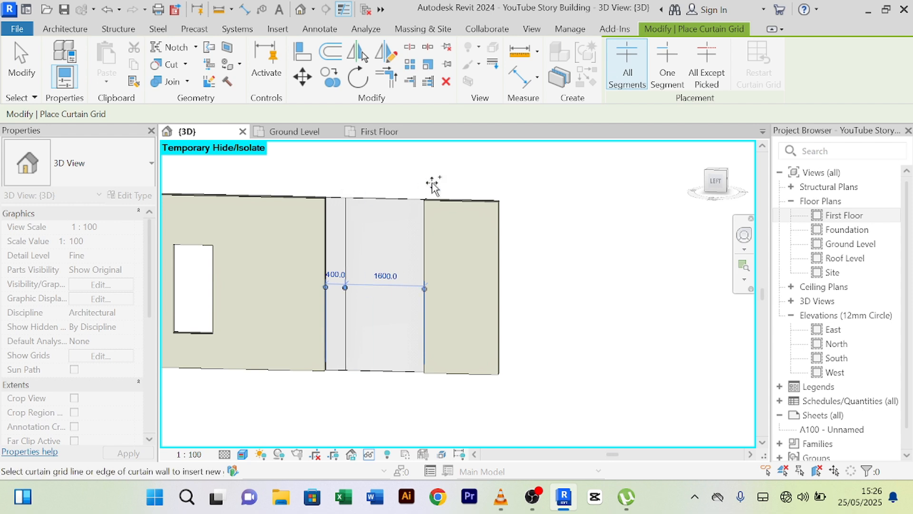
left_click(404, 199)
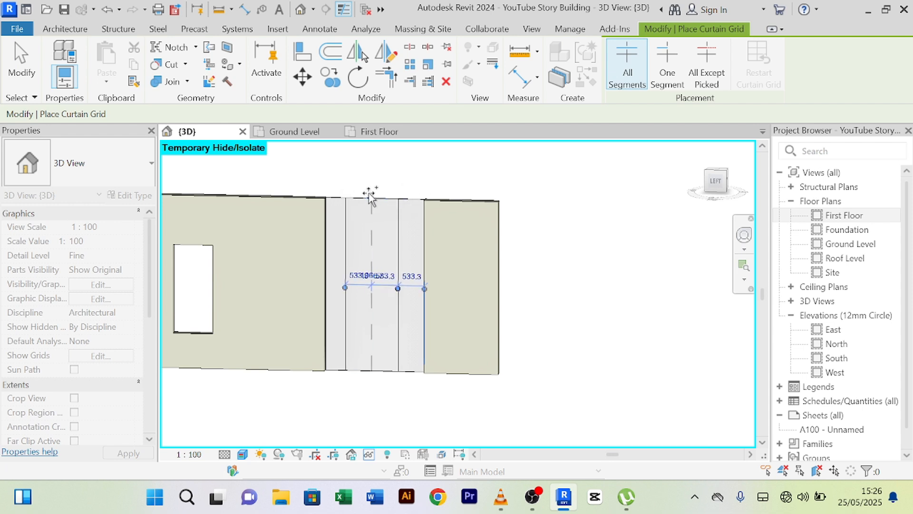
left_click(332, 223)
left_click(328, 234)
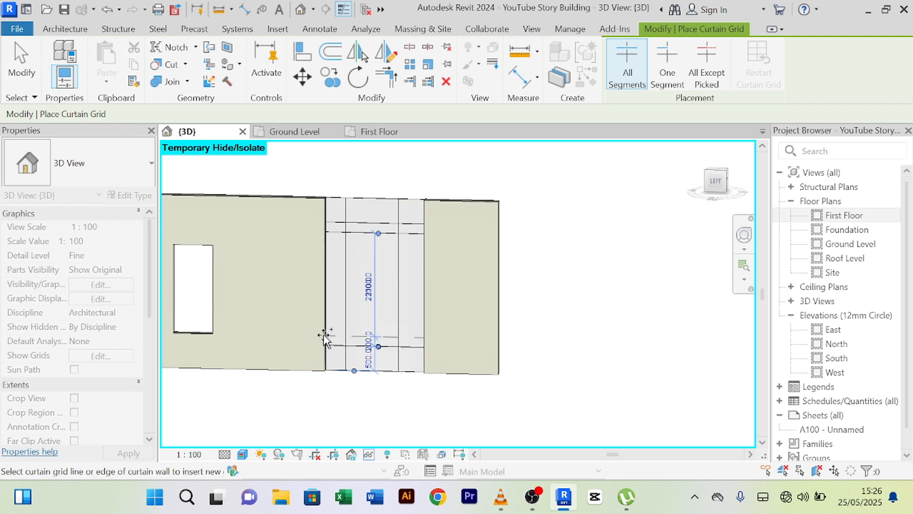
right_click(484, 153)
left_click(504, 164)
right_click(485, 148)
left_click(503, 157)
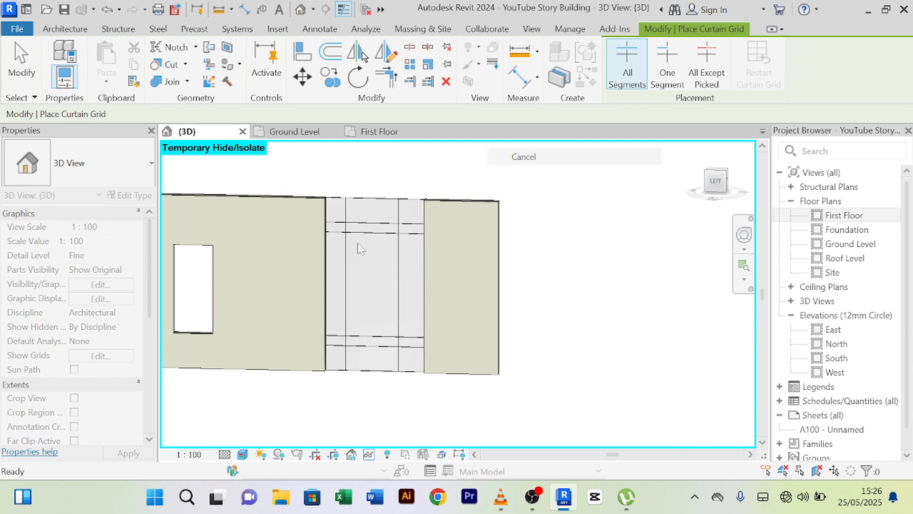
- Set the right vertical grid line 400 mm from the right edge instead of 533.3
left_click(398, 291)
left_click(410, 274)
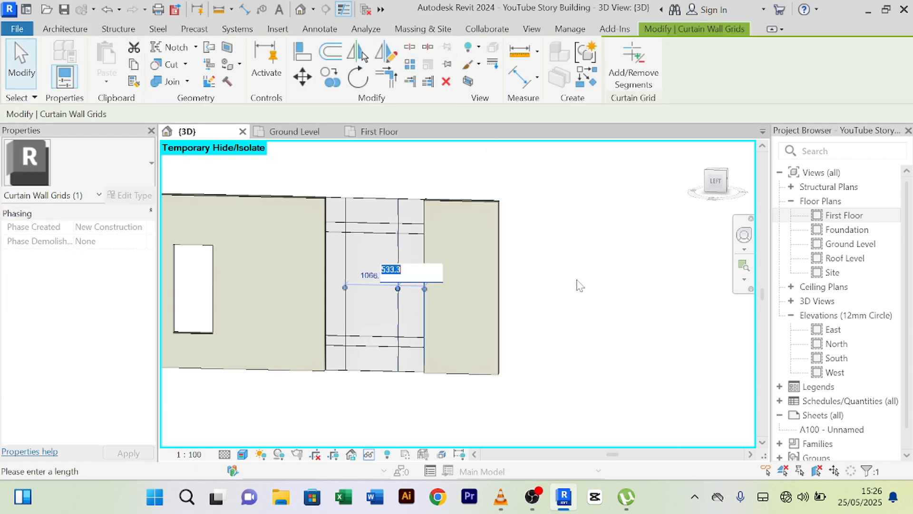
type("400")
key("Return")
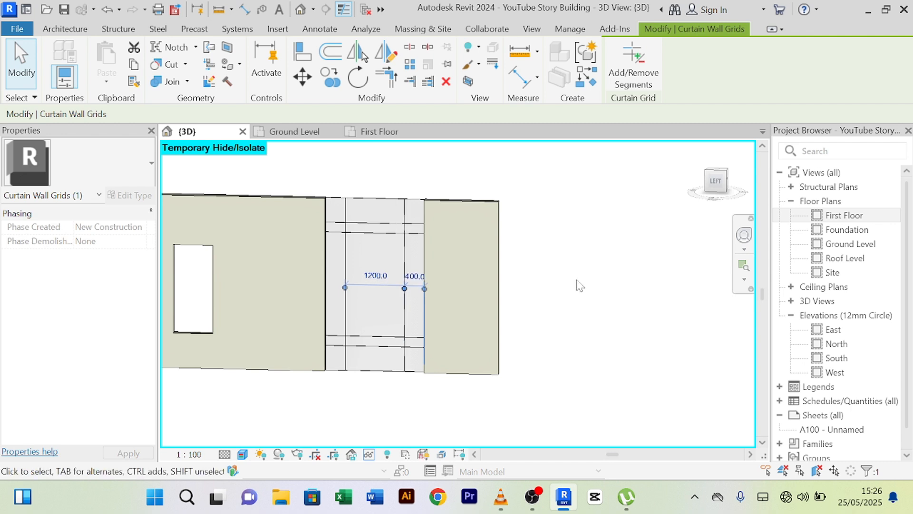
key("Escape")
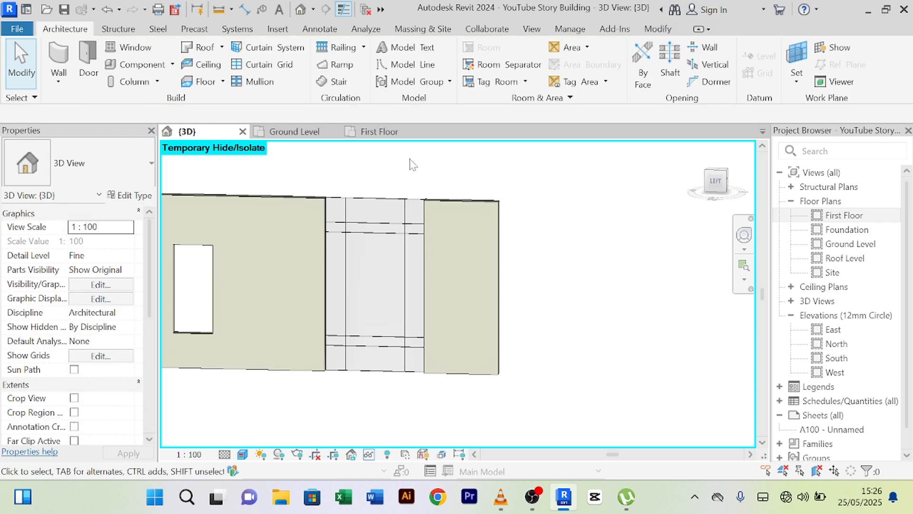
- Place mullions on all grid lines of the first-floor curtain wall
left_click(259, 82)
left_click(687, 64)
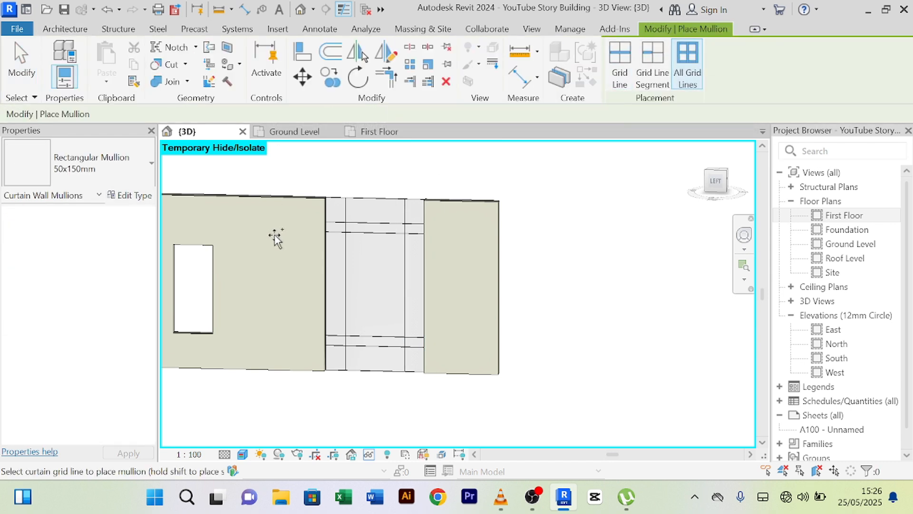
left_click(371, 219)
right_click(490, 175)
left_click(533, 182)
right_click(503, 162)
left_click(540, 171)
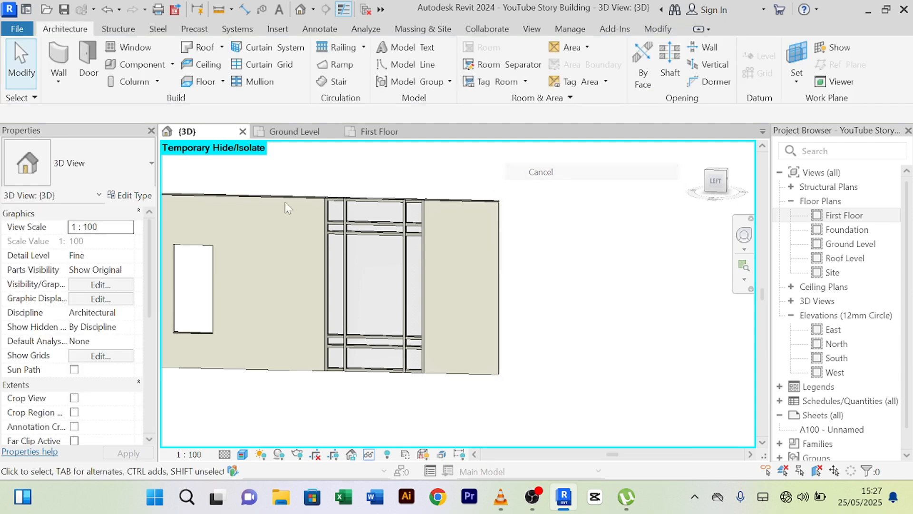
- Reset Temporary Hide/Isolate to show the whole building and select the upper curtain wall
left_click(369, 455)
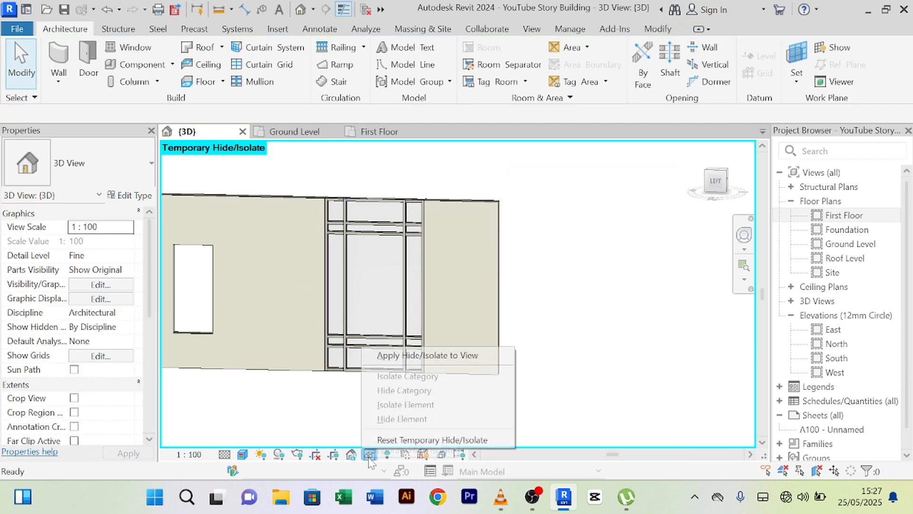
left_click(381, 440)
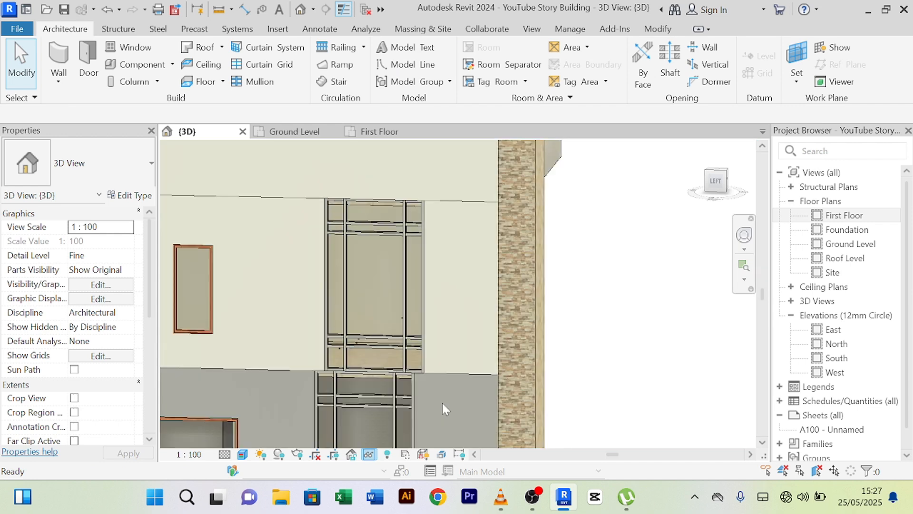
scroll(473, 374, "up", 5)
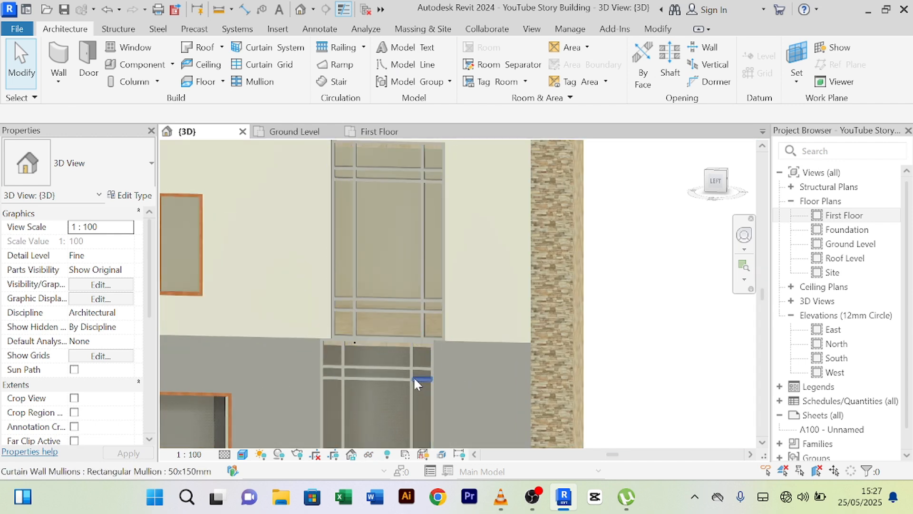
left_click(401, 373)
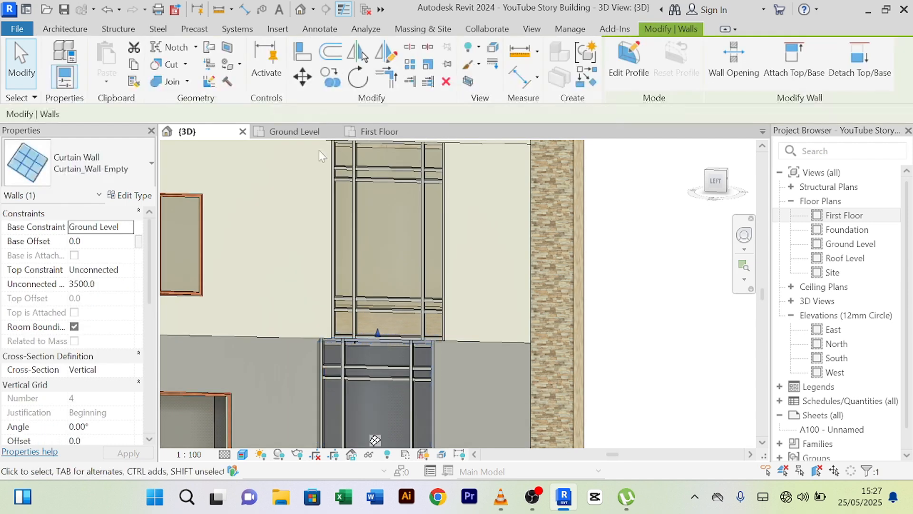
left_click(375, 136)
scroll(446, 324, "down", 2)
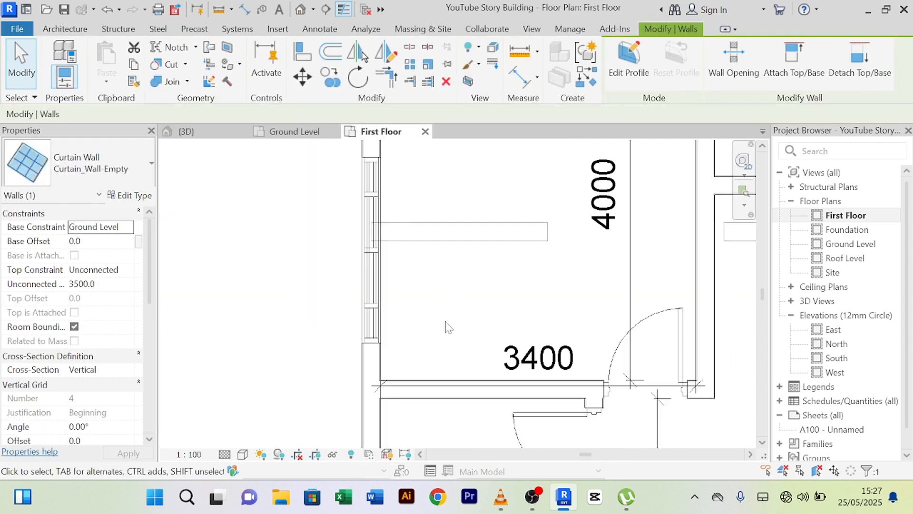
middle_click_drag(445, 324, 461, 324)
scroll(389, 289, "up", 2)
scroll(393, 286, "up", 1)
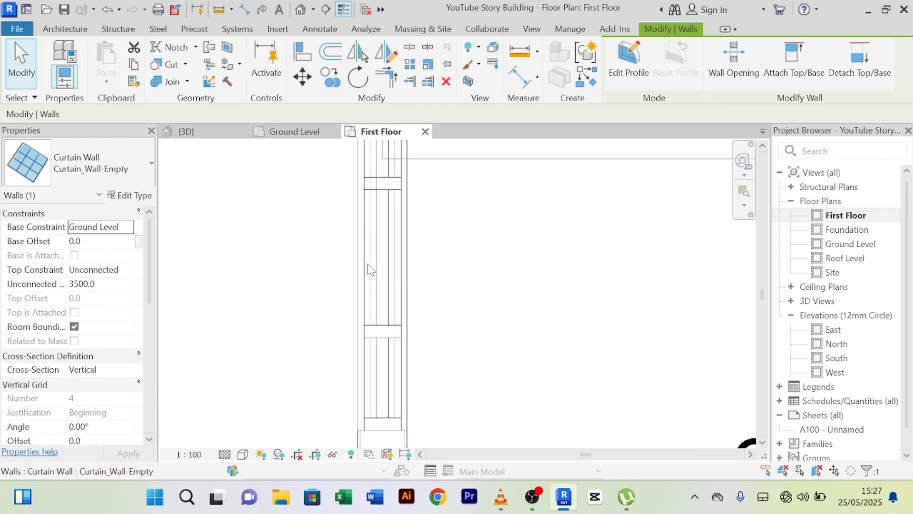
scroll(375, 253, "down", 2)
middle_click_drag(434, 288, 409, 363)
scroll(419, 315, "down", 2)
scroll(375, 270, "up", 5)
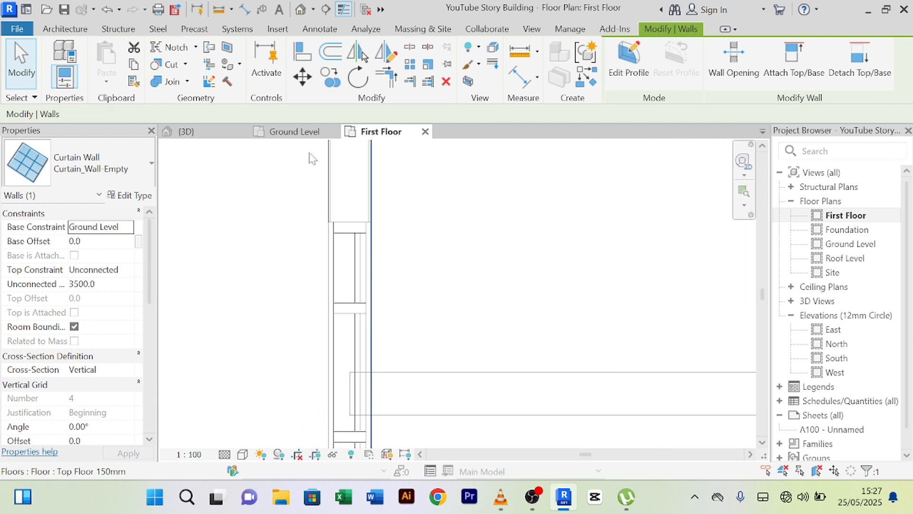
left_click(185, 131)
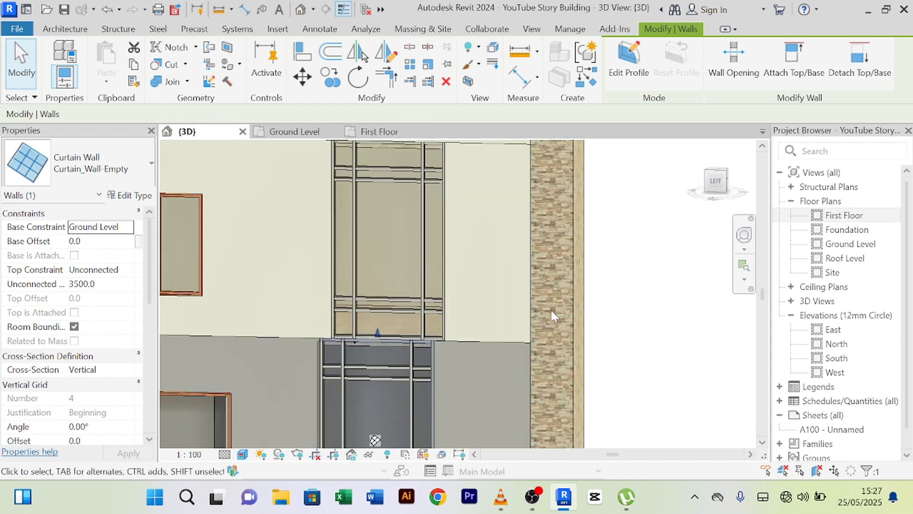
- Nudge the upper right curtain wall slightly left toward the ground-floor curtain wall
left_click(389, 301)
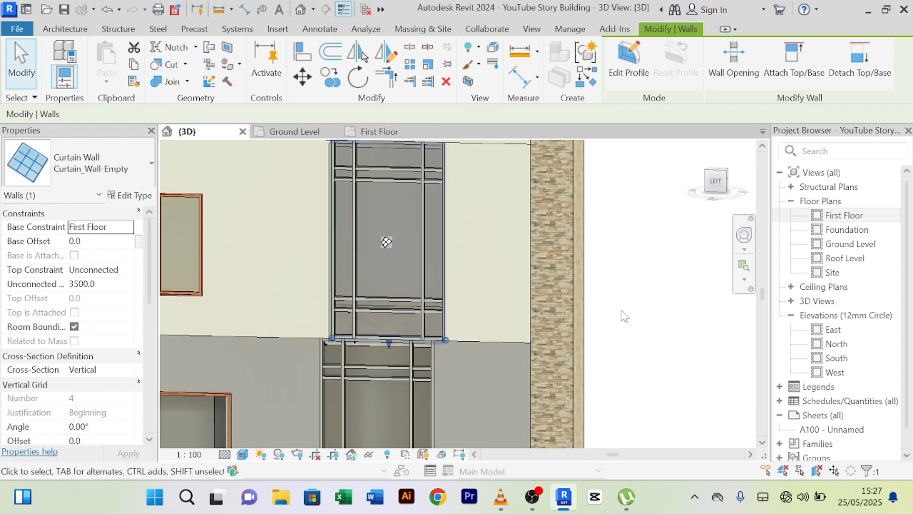
left_click_drag(386, 242, 380, 242)
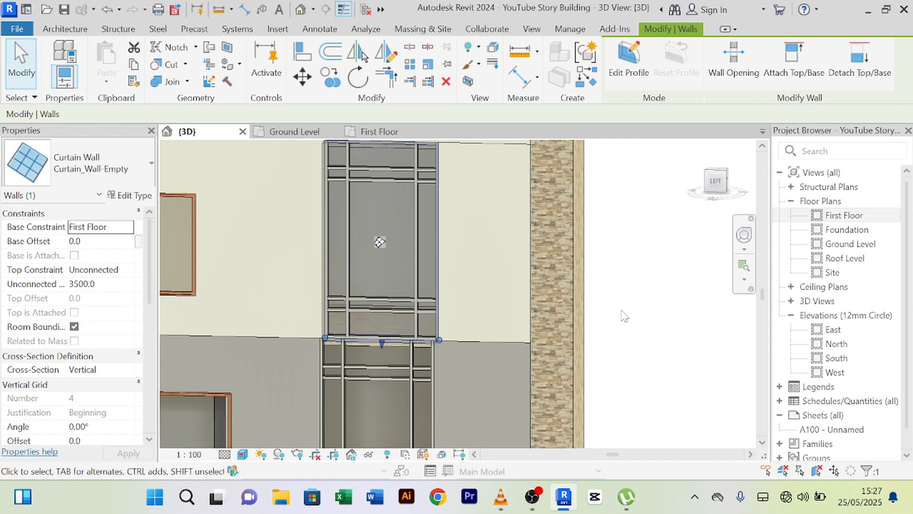
key("Left")
scroll(625, 316, "down", 3)
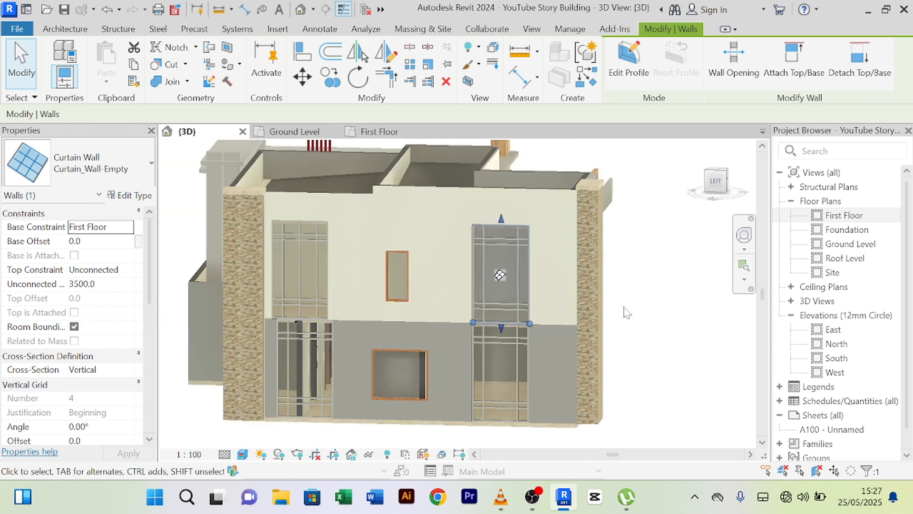
scroll(625, 313, "up", 3)
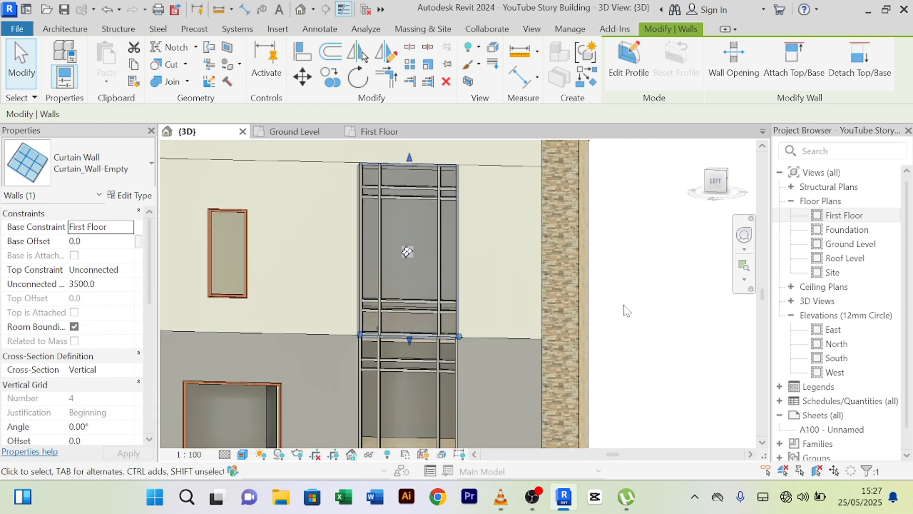
scroll(398, 264, "down", 3)
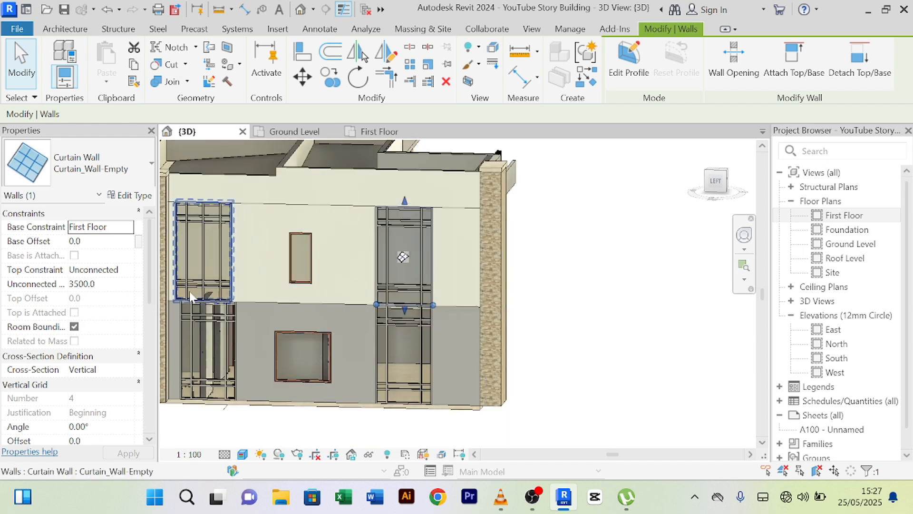
scroll(404, 245, "up", 3)
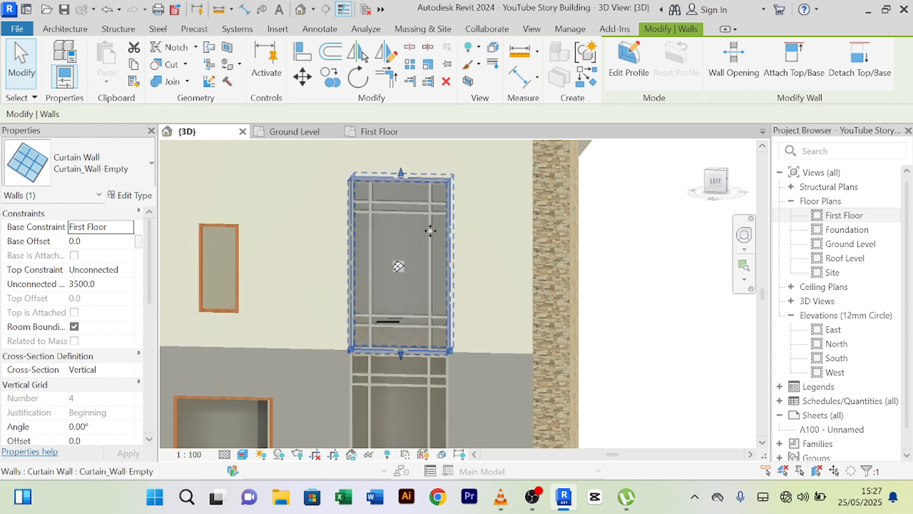
key("ctrl+z")
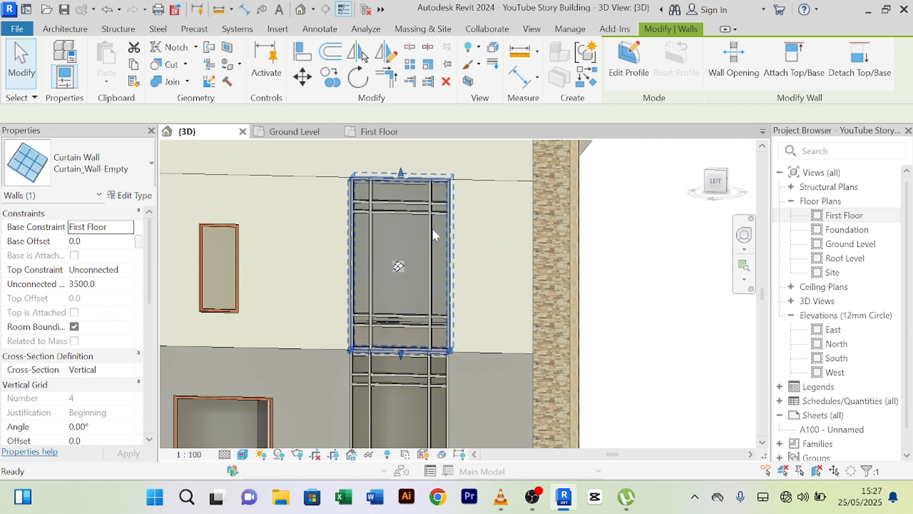
scroll(432, 228, "down", 2)
scroll(465, 267, "up", 3)
scroll(454, 268, "down", 3)
scroll(428, 277, "up", 3)
scroll(428, 282, "up", 2)
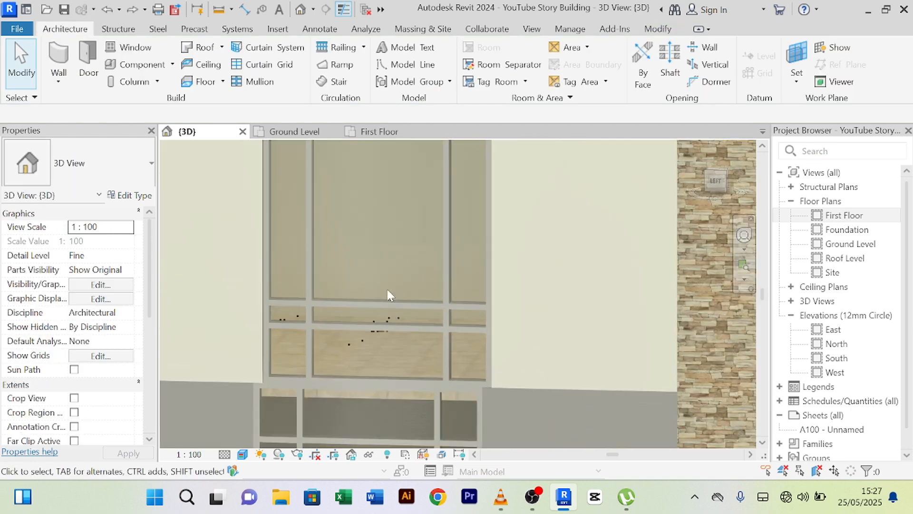
scroll(393, 300, "down", 4)
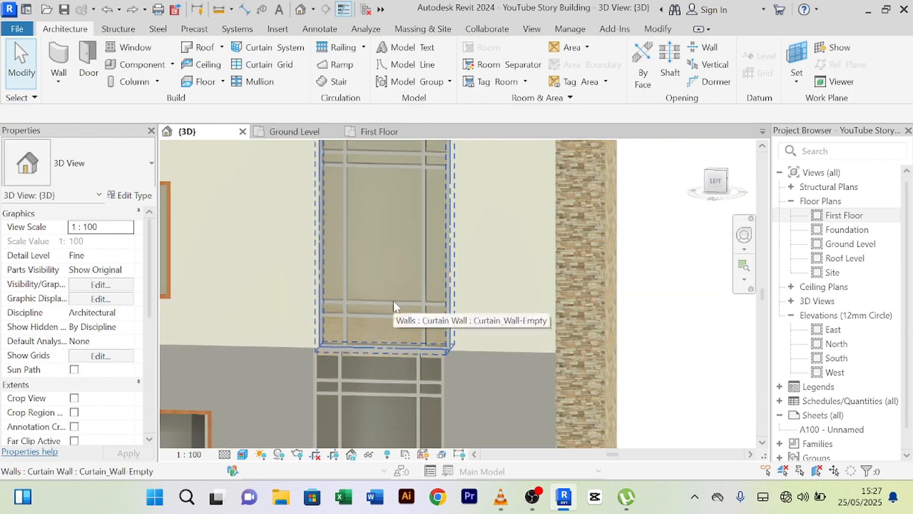
scroll(404, 313, "up", 3)
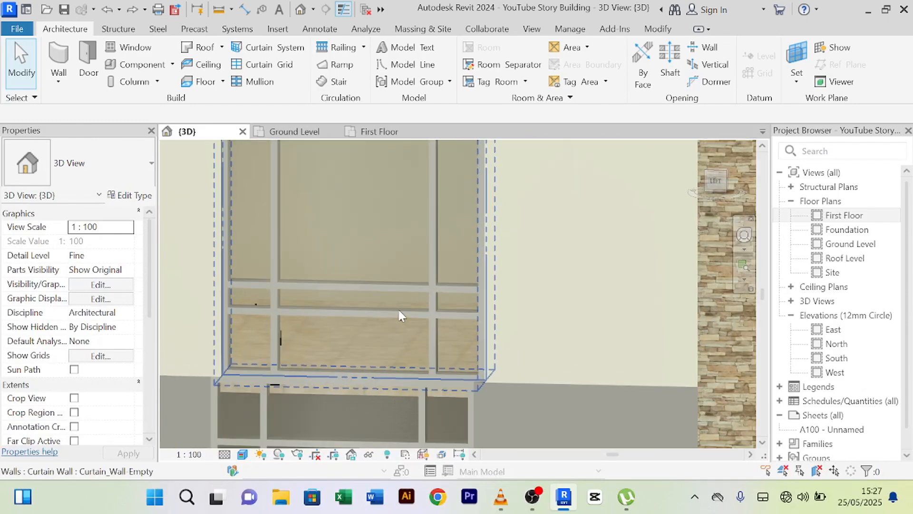
scroll(398, 310, "down", 2)
scroll(478, 322, "down", 4)
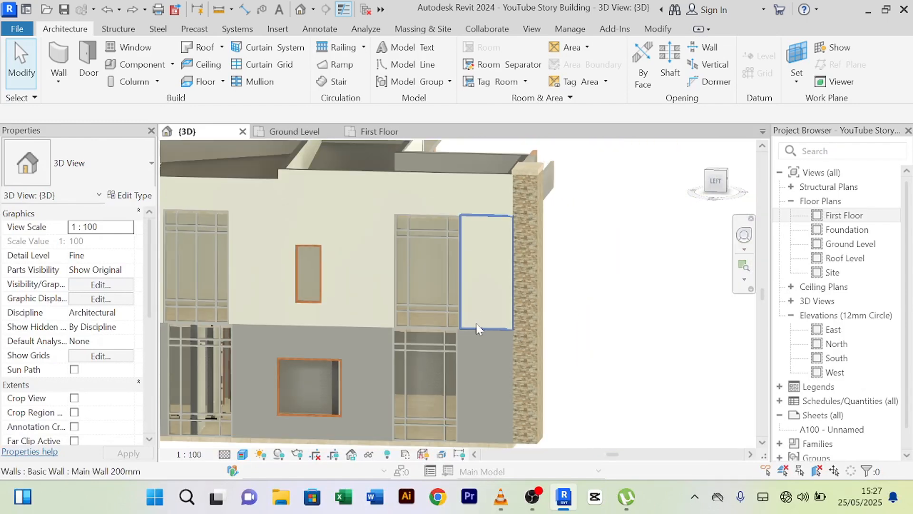
scroll(583, 338, "up", 1)
- Orbit and pan around the facade to compare the upper and lower curtain walls
middle_click_drag(584, 339, 611, 341, "shift")
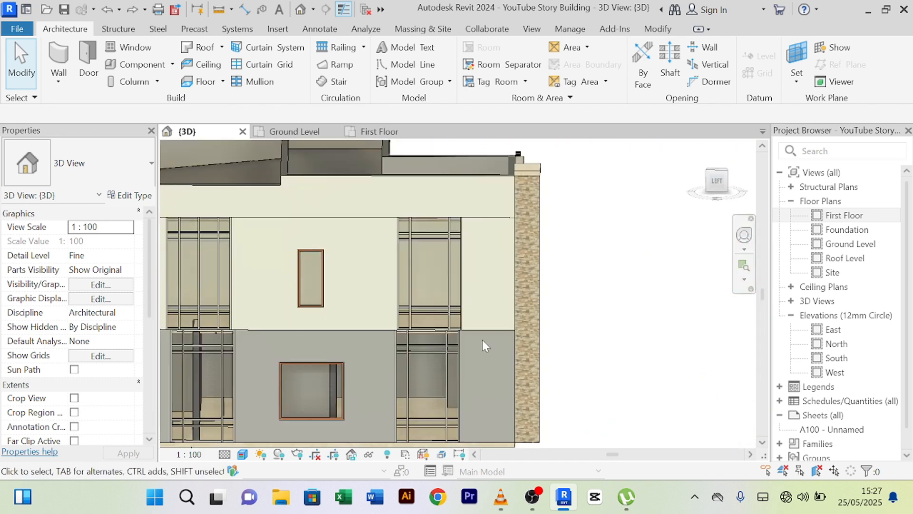
scroll(474, 323, "up", 1)
scroll(475, 323, "down", 3)
middle_click_drag(485, 329, 466, 303)
scroll(314, 313, "up", 3)
scroll(309, 310, "down", 1)
scroll(310, 314, "up", 3)
scroll(325, 314, "down", 3)
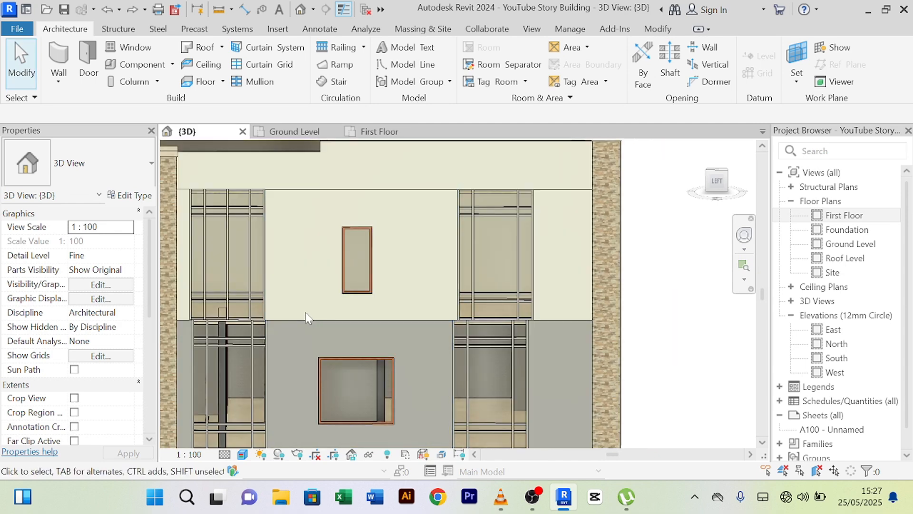
middle_click_drag(392, 303, 233, 316)
scroll(233, 316, "up", 3)
scroll(233, 316, "down", 3)
middle_click_drag(301, 316, 387, 263)
scroll(252, 352, "up", 3)
scroll(322, 293, "down", 4)
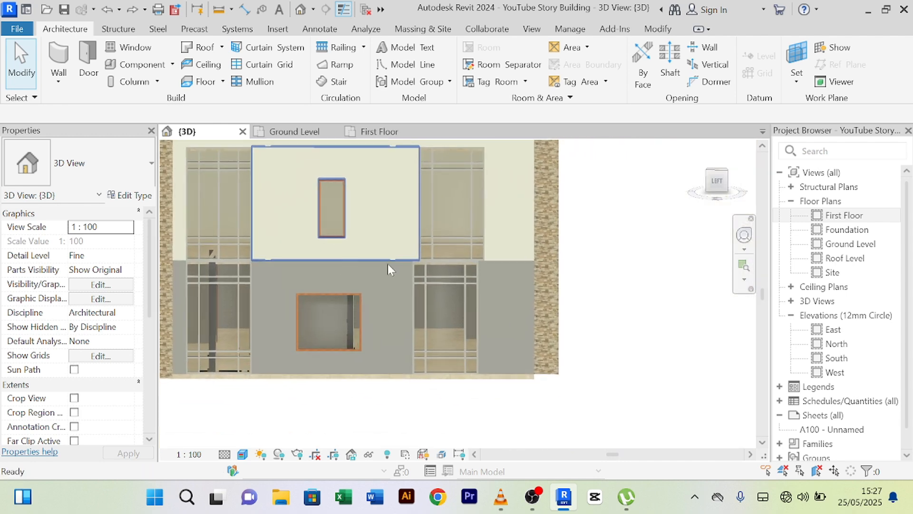
scroll(441, 258, "up", 3)
middle_click_drag(530, 238, 503, 261)
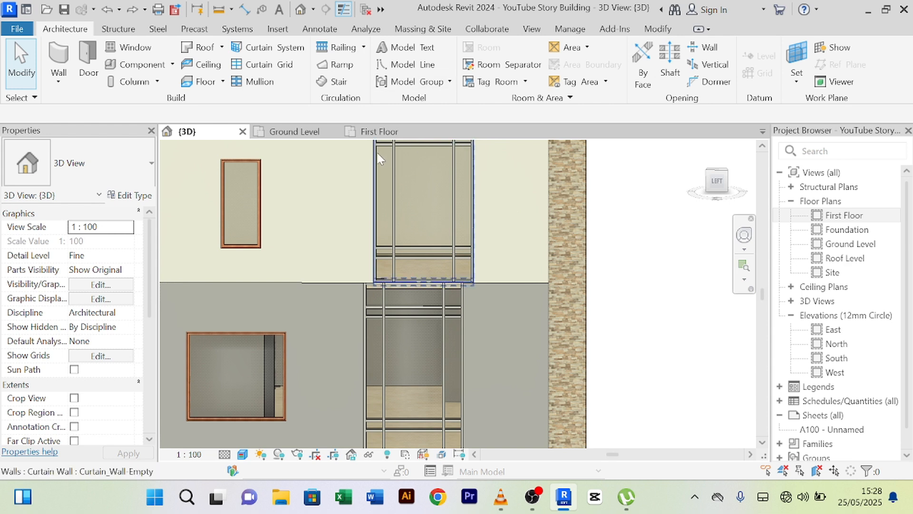
- Open the First Floor plan and frame the curtain wall in view
left_click(434, 131)
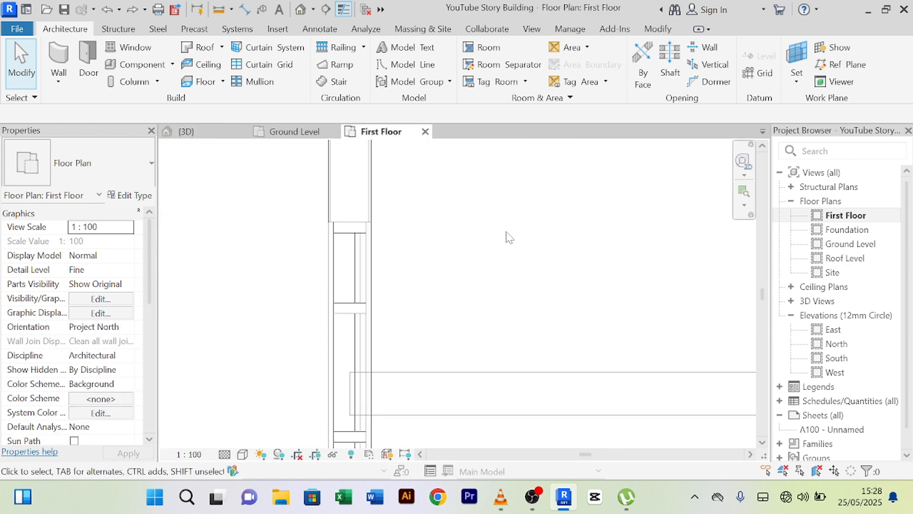
scroll(509, 237, "up", 2)
mouse_move(514, 239)
middle_mouse_down()
mouse_move(461, 192)
mouse_move(446, 202)
mouse_move(434, 173)
middle_mouse_up()
scroll(461, 193, "down", 2)
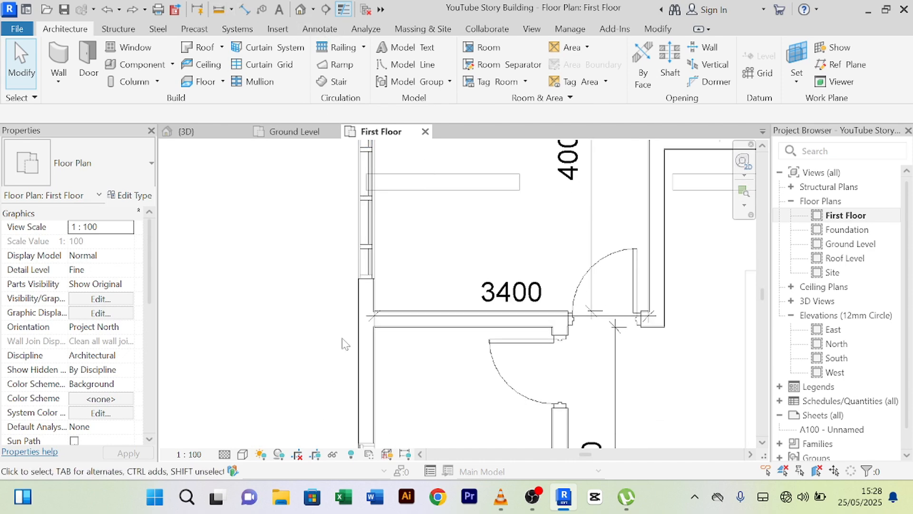
scroll(375, 282, "up", 3)
left_click(368, 281)
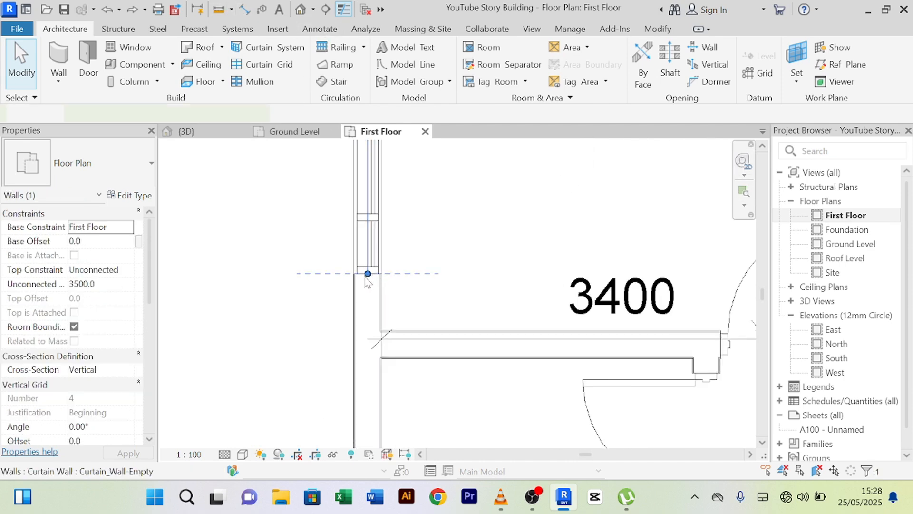
left_click(438, 297)
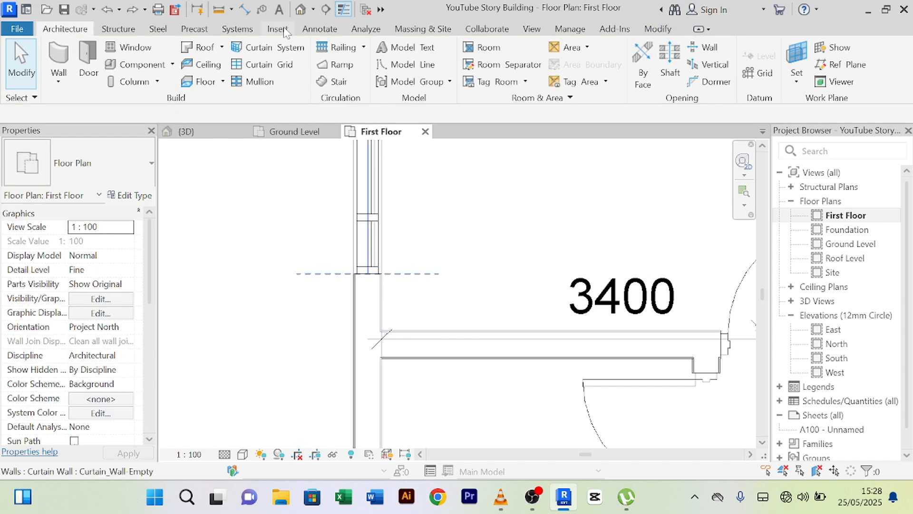
- Start an aligned dimension, cancel it, and pan over to the lower-left room
left_click(245, 9)
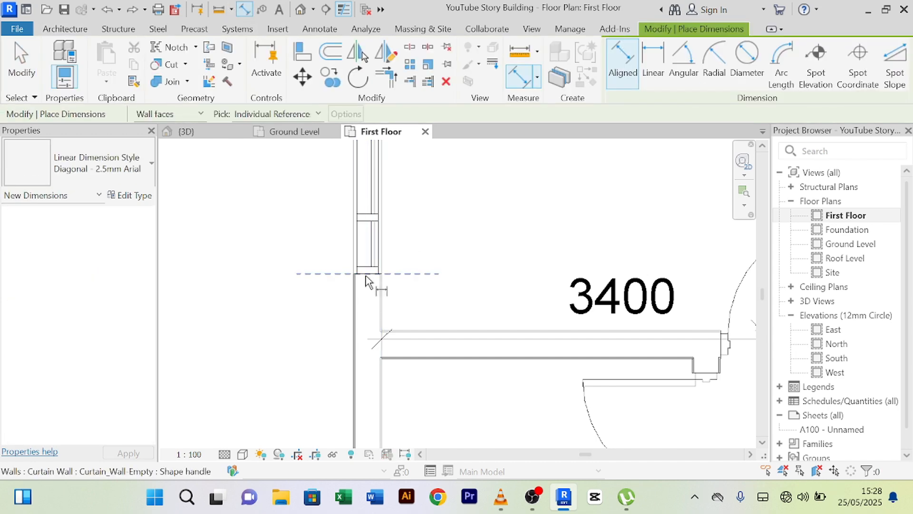
scroll(364, 278, "down", 4)
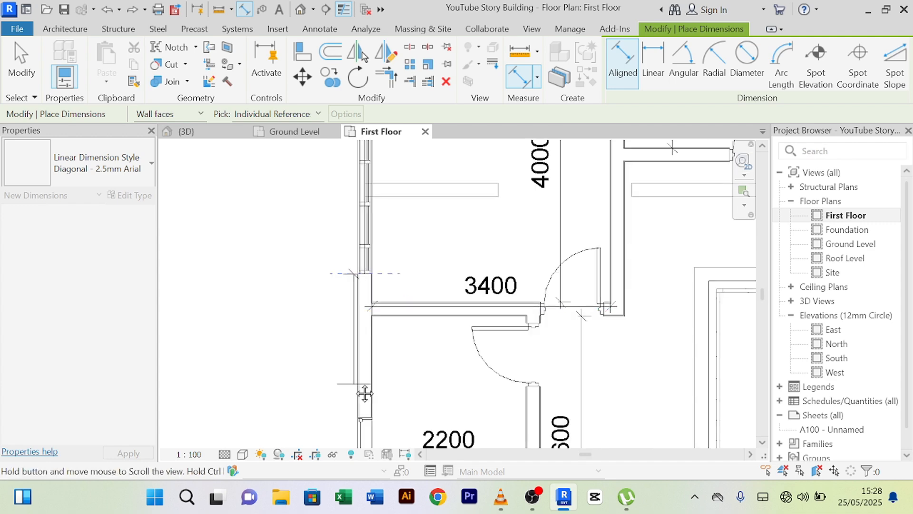
scroll(364, 255, "down", 5)
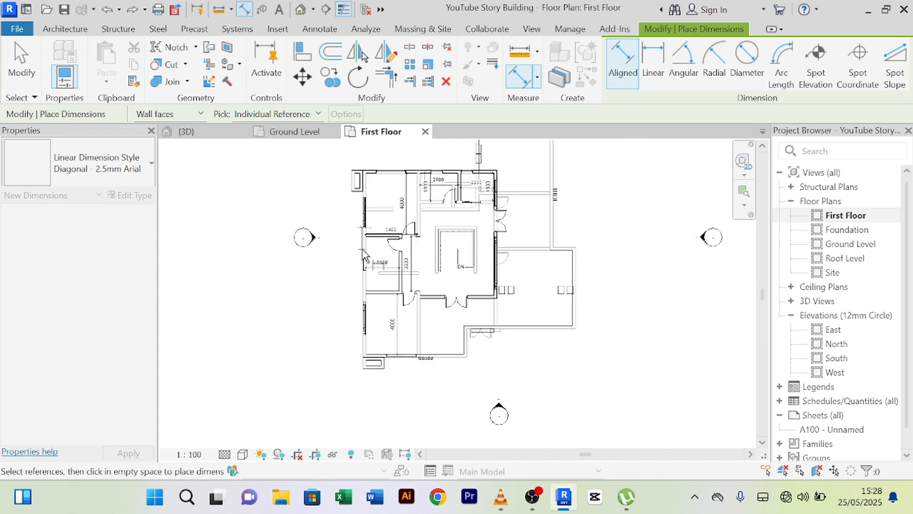
scroll(363, 256, "up", 5)
middle_click_drag(366, 257, 354, 437)
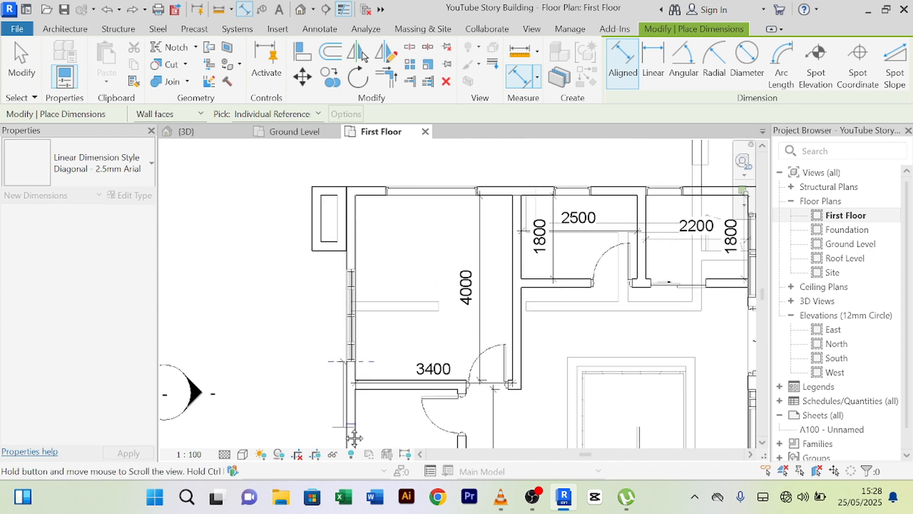
right_click(272, 368)
left_click(353, 132)
scroll(340, 399, "up", 4)
scroll(300, 343, "down", 2)
middle_click_drag(330, 326, 326, 242)
scroll(325, 242, "down", 2)
middle_click_drag(376, 418, 430, 202)
middle_click_drag(422, 321, 427, 288)
scroll(409, 301, "up", 4)
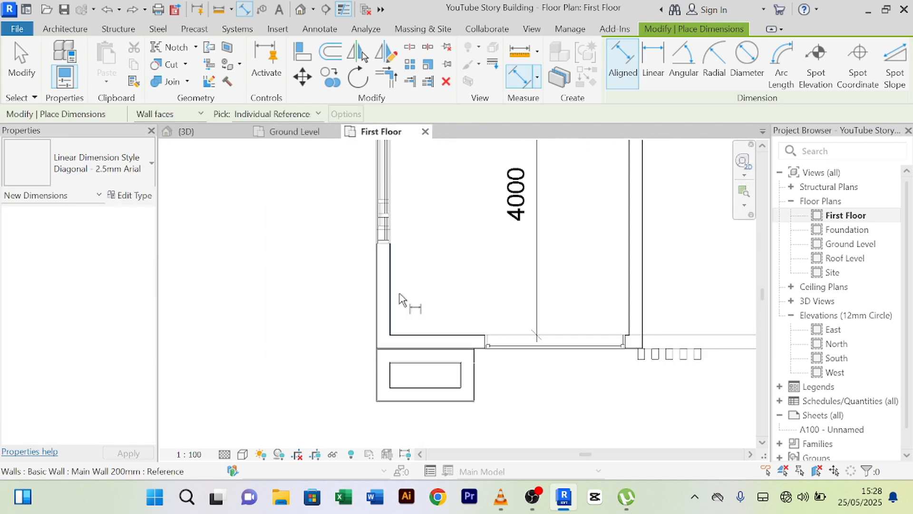
scroll(375, 399, "up", 1)
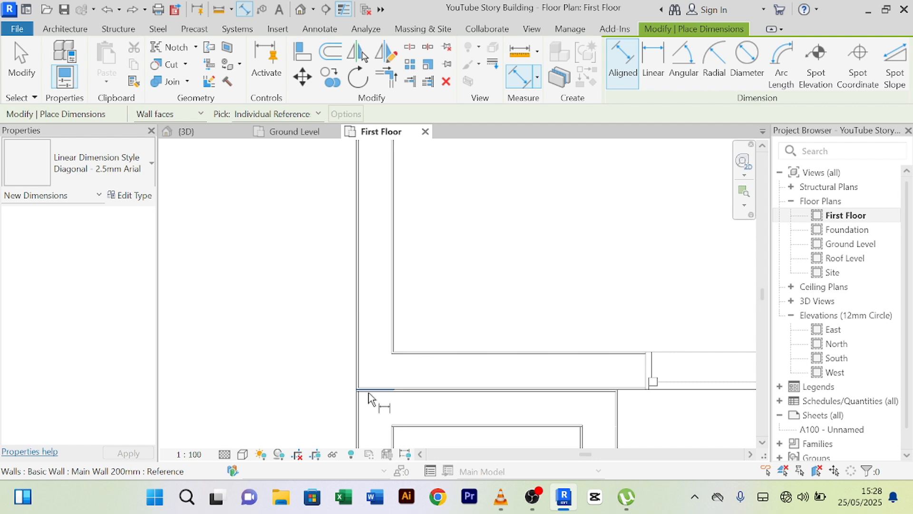
- Dimension the curtain wall end 1500 from the wall face, then open Ground Level
left_click(369, 393)
middle_click_drag(367, 242, 375, 398)
scroll(374, 311, "up", 1)
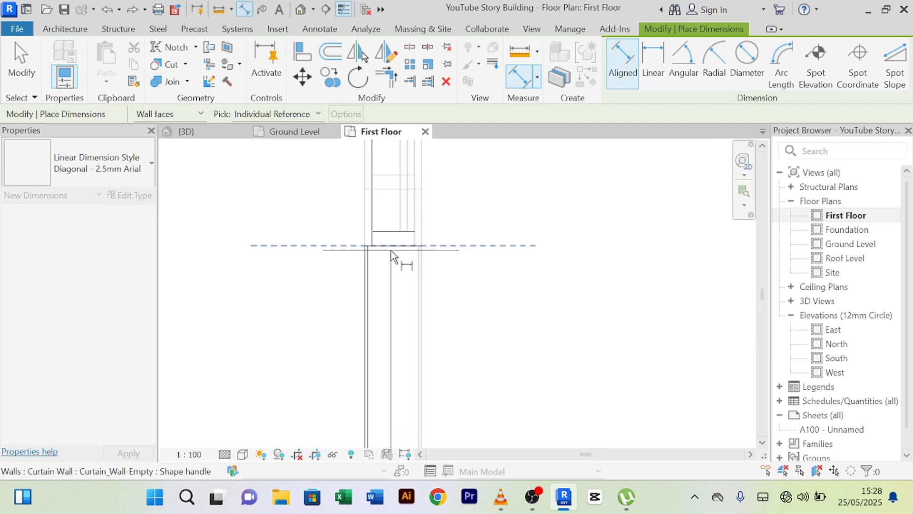
left_click(394, 255)
scroll(312, 301, "down", 2)
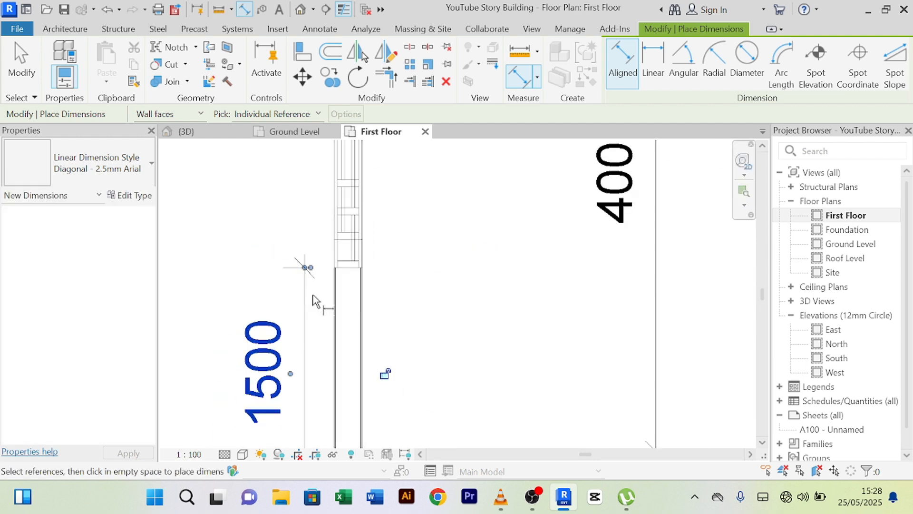
right_click(287, 227)
left_click(297, 233)
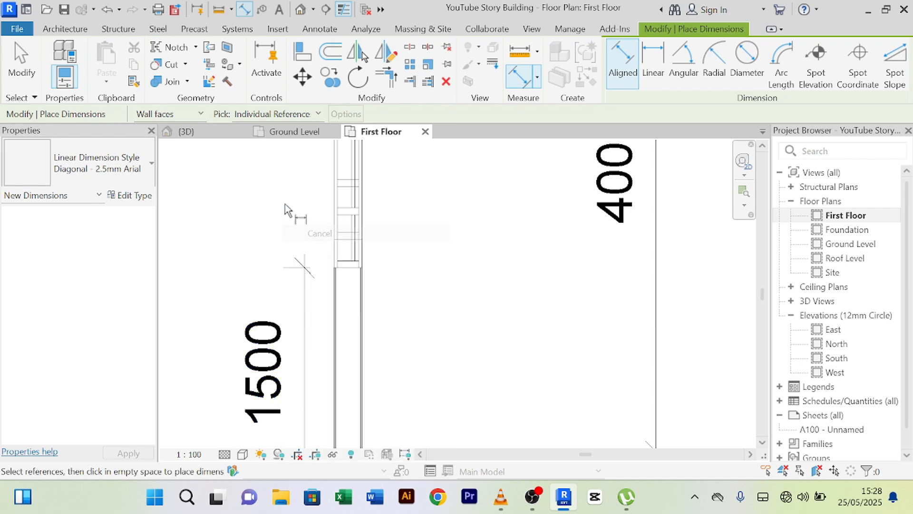
right_click(285, 204)
left_click(314, 213)
left_click(295, 132)
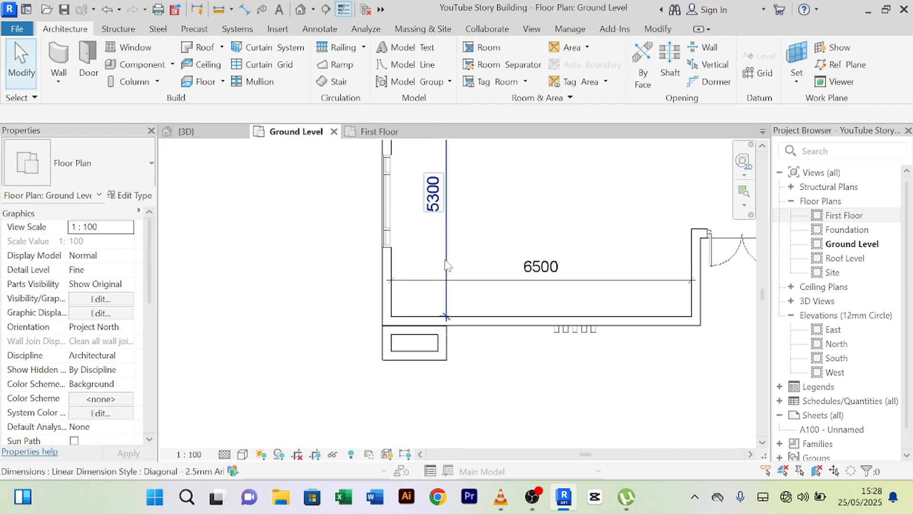
- Place a 1700 aligned dimension from the wall face to the curtain wall end, then return to 3D
middle_click_drag(417, 253, 390, 209)
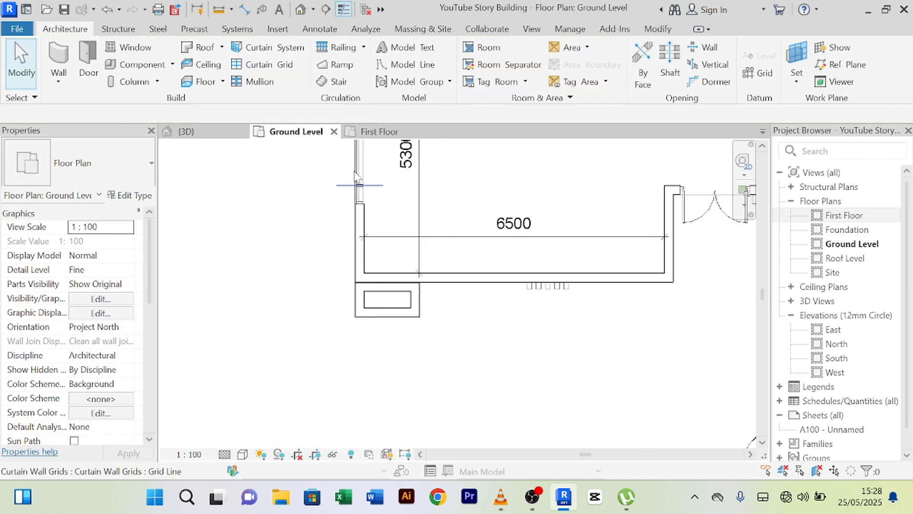
left_click(245, 9)
scroll(373, 309, "up", 4)
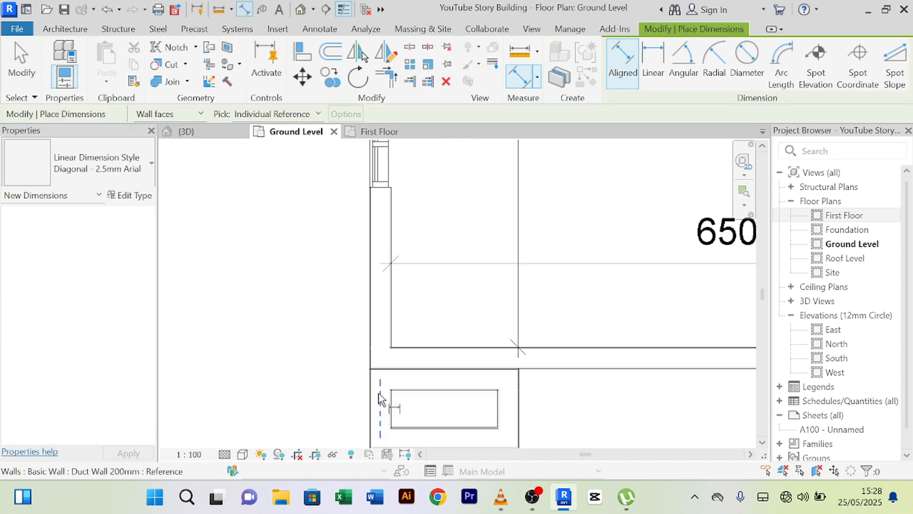
left_click(380, 374)
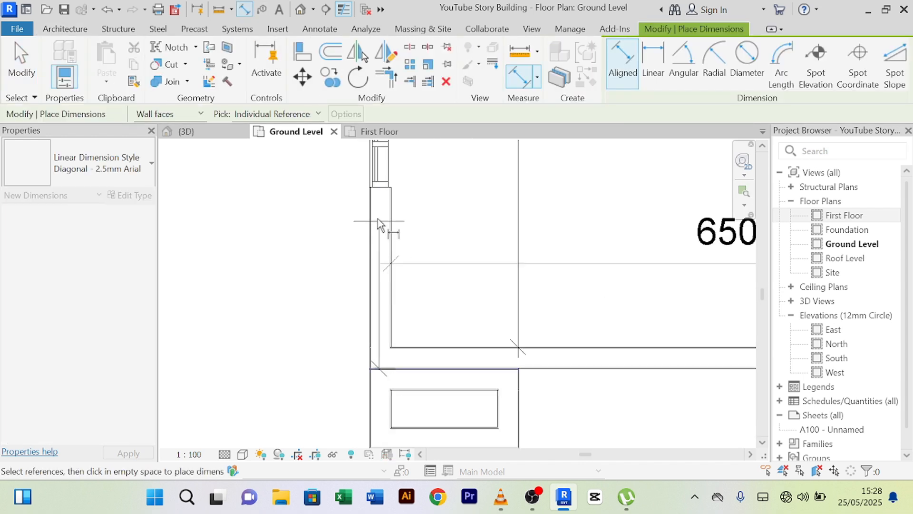
left_click(379, 189)
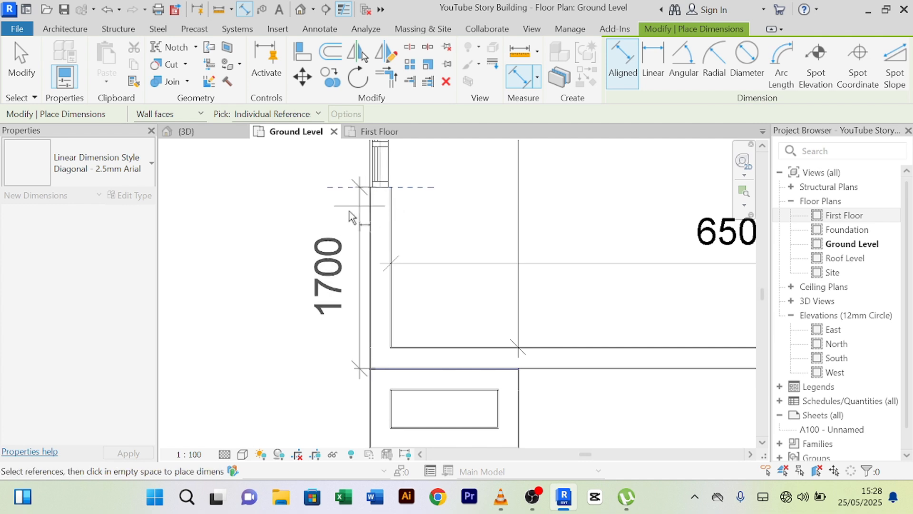
left_click(331, 224)
right_click(265, 207)
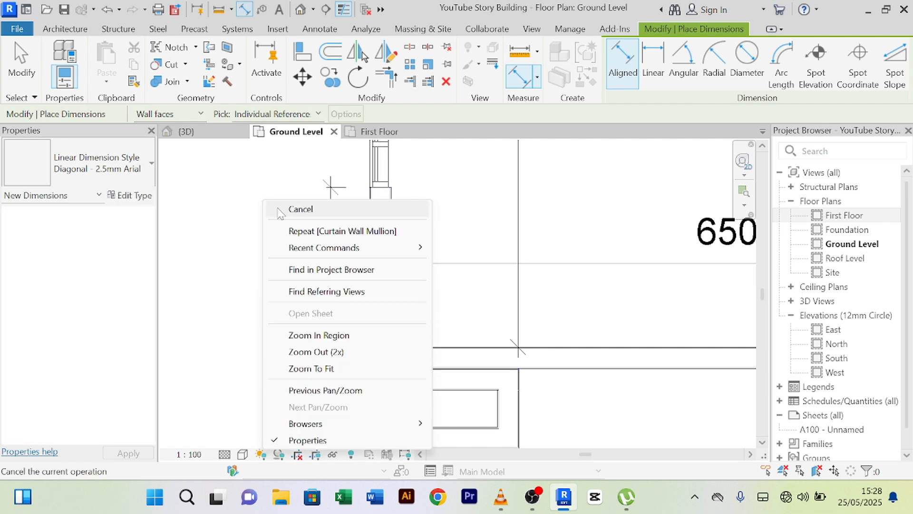
left_click(278, 211)
scroll(278, 211, "down", 3)
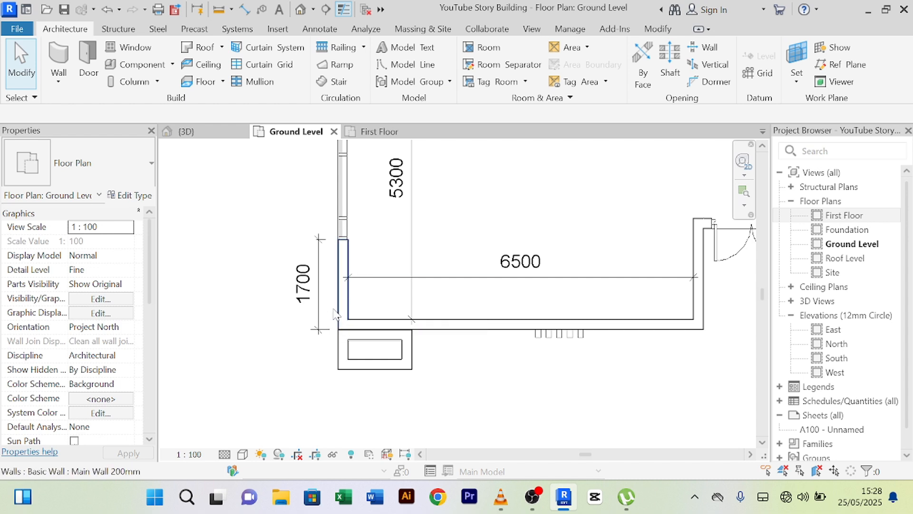
left_click(202, 140)
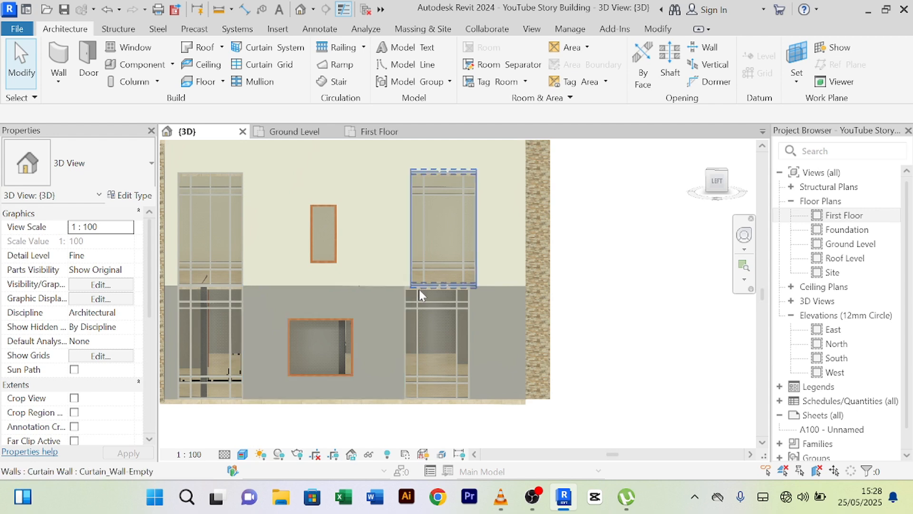
- Isolate only the lower curtain wall, then restore the whole building and clear the selection
scroll(440, 301, "up", 5)
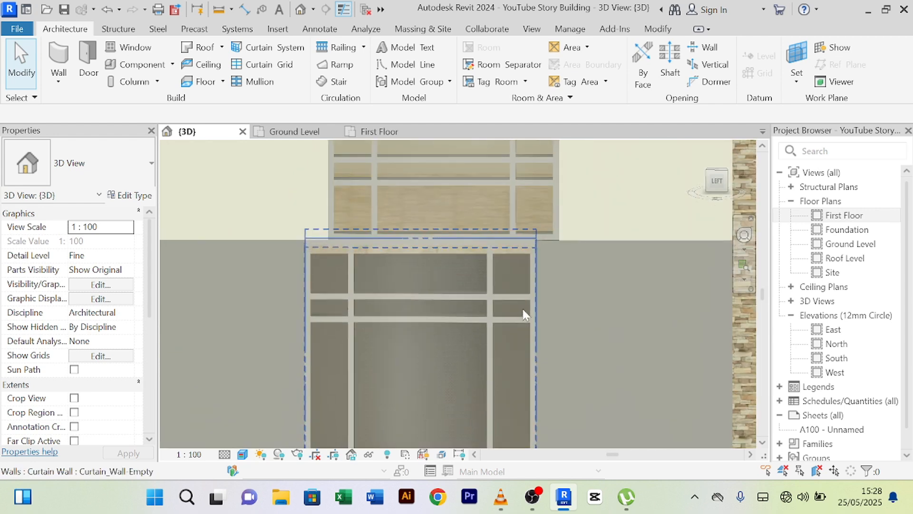
left_click(578, 244)
scroll(473, 266, "down", 3)
left_click(457, 259)
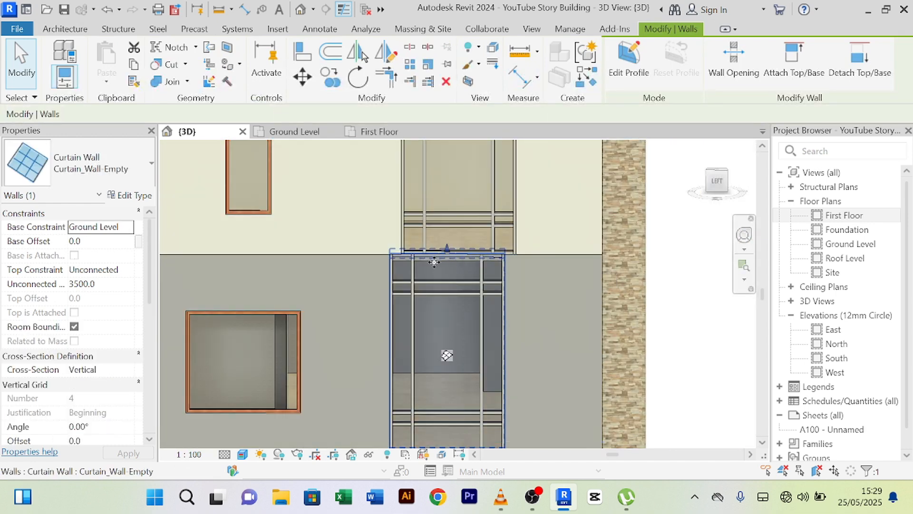
scroll(458, 262, "down", 3)
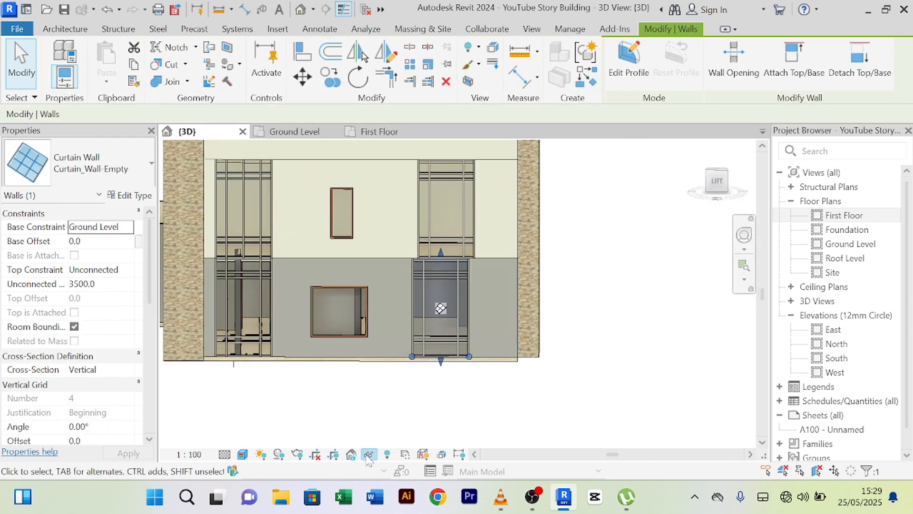
left_click(371, 455)
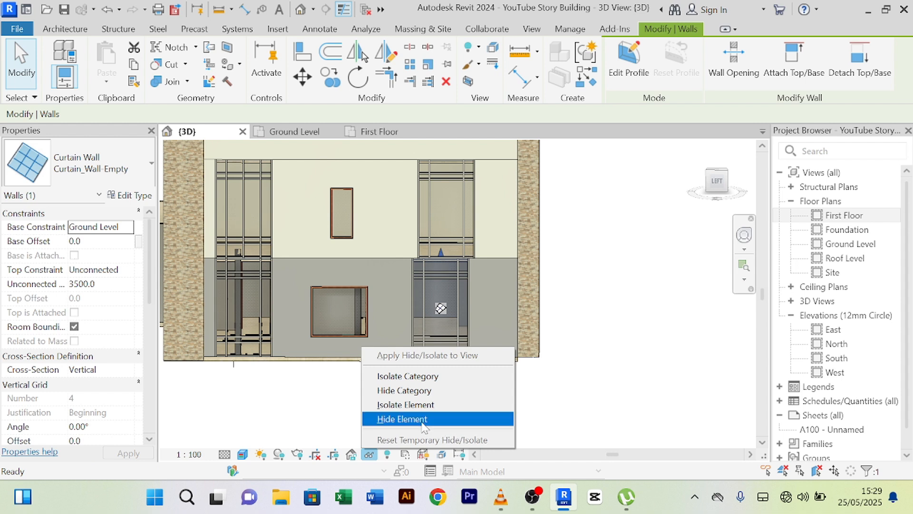
left_click(414, 406)
scroll(484, 381, "down", 1)
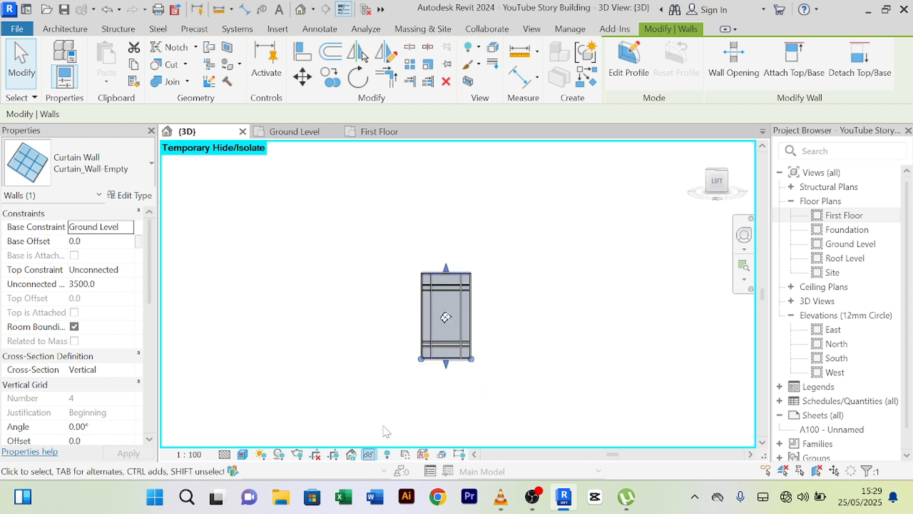
left_click(369, 455)
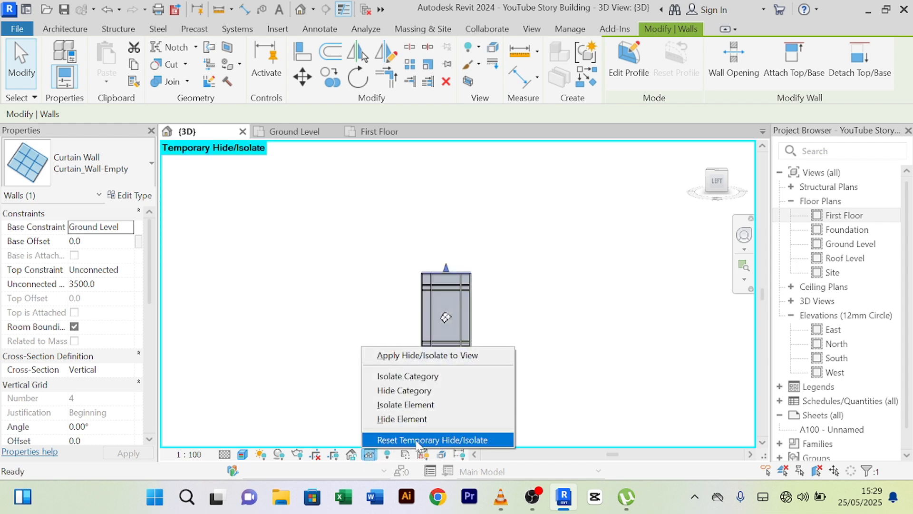
left_click(401, 439)
left_click(475, 381)
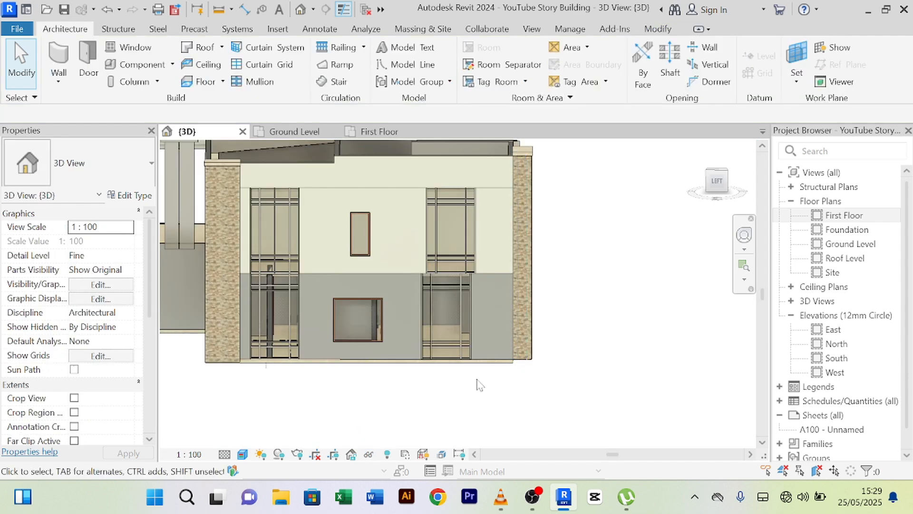
- Isolate the two ground-floor basic walls together with the curtain wall
left_click(493, 277)
scroll(492, 274, "up", 5)
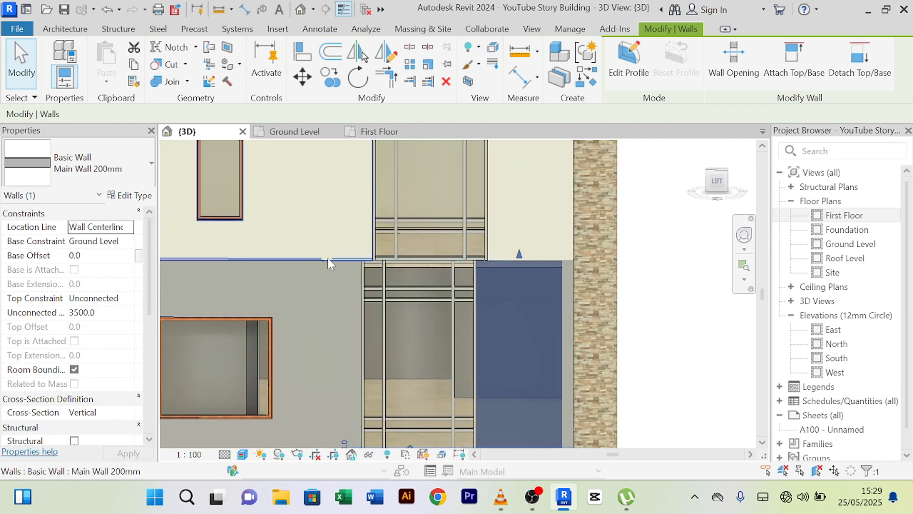
left_click(327, 268, "ctrl")
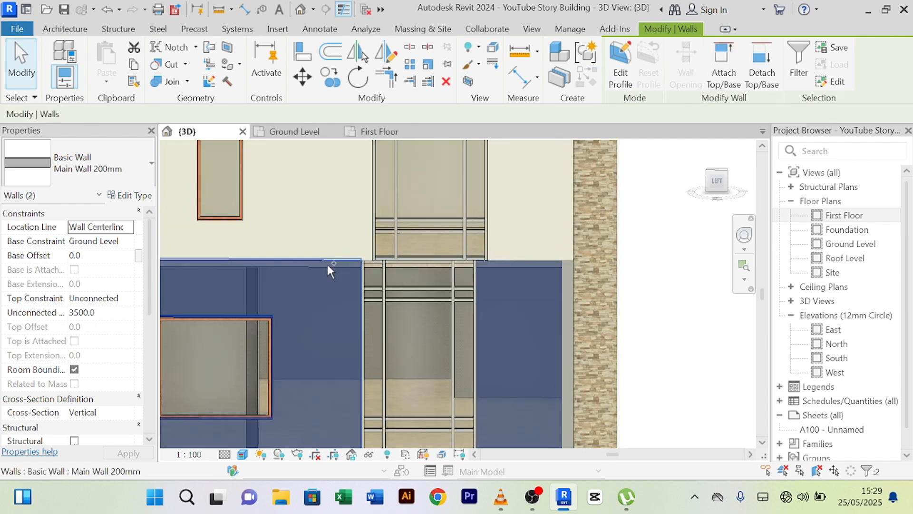
scroll(333, 264, "down", 3)
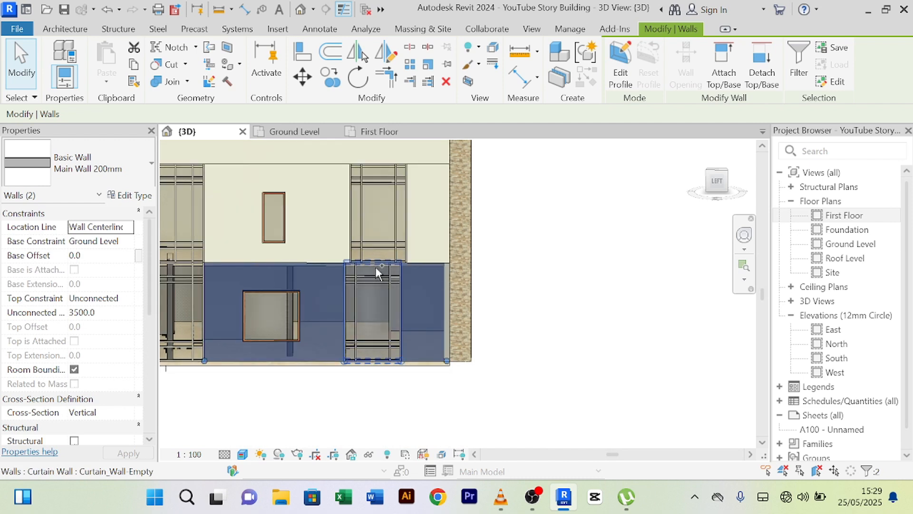
left_click(376, 267, "ctrl")
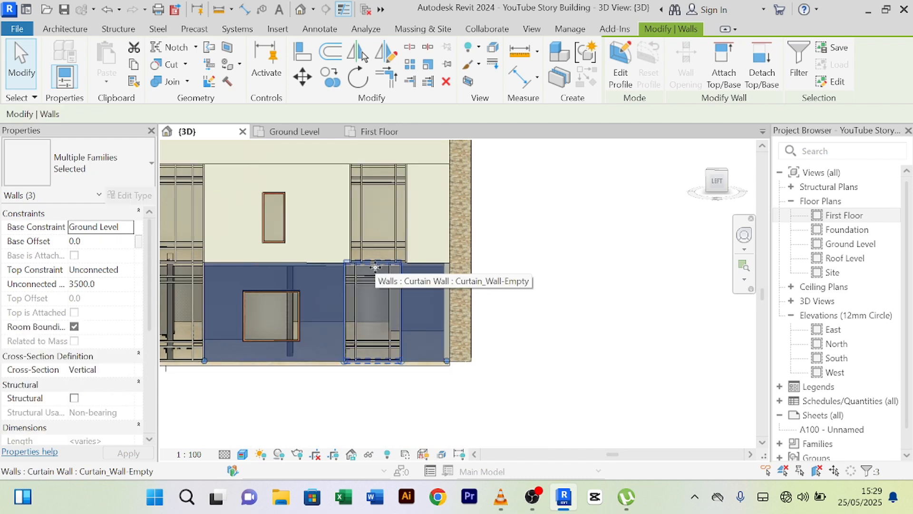
left_click(369, 454)
left_click(404, 406)
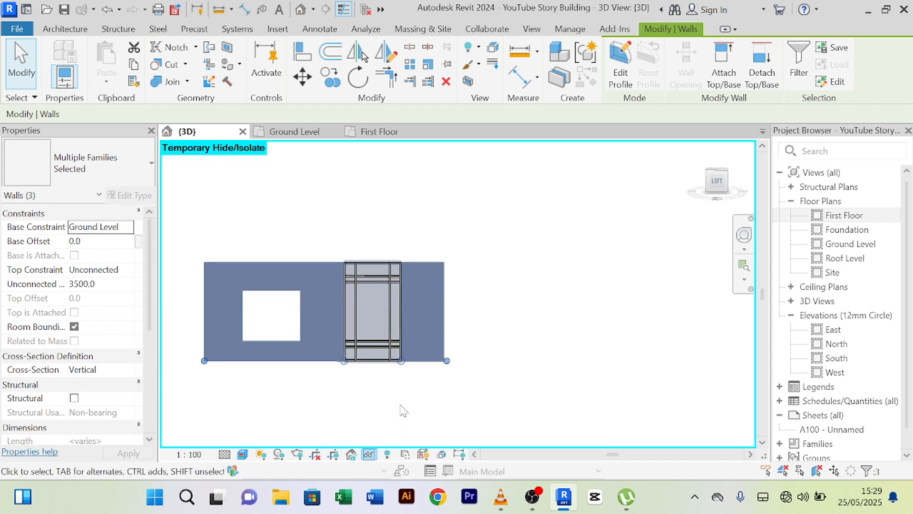
scroll(387, 309, "up", 3)
scroll(451, 299, "down", 2)
middle_click_drag(524, 295, 527, 269)
left_click(516, 256)
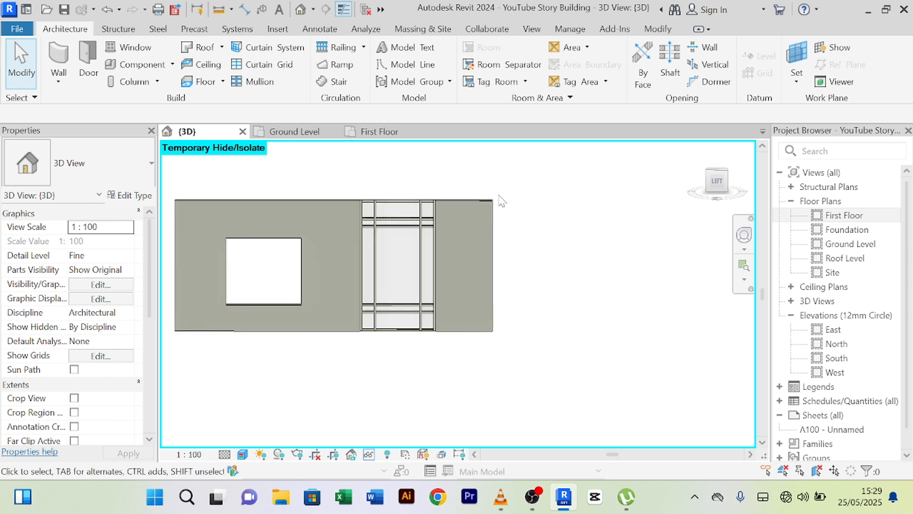
scroll(500, 199, "up", 2)
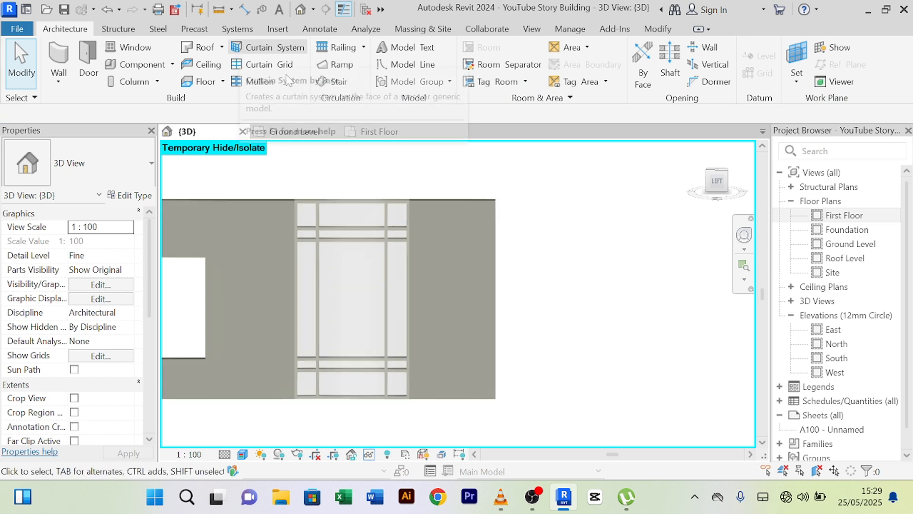
left_click(244, 10)
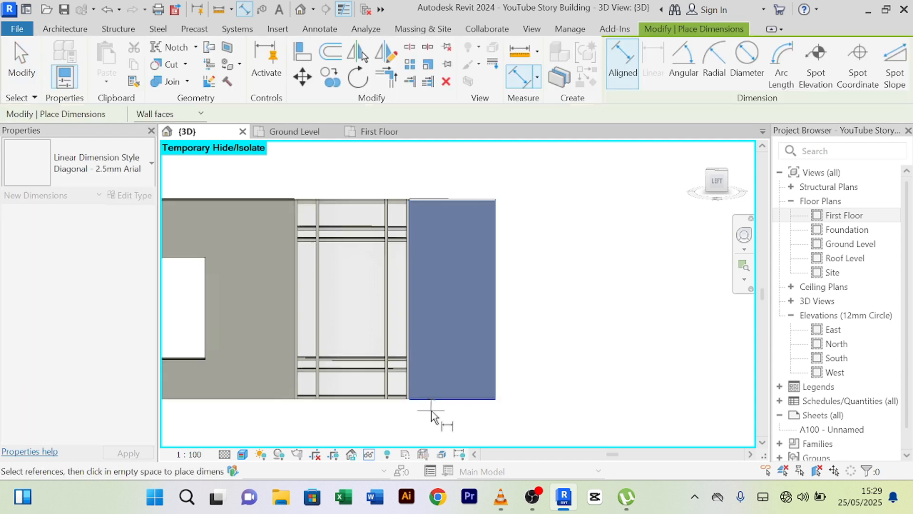
scroll(409, 279, "up", 2)
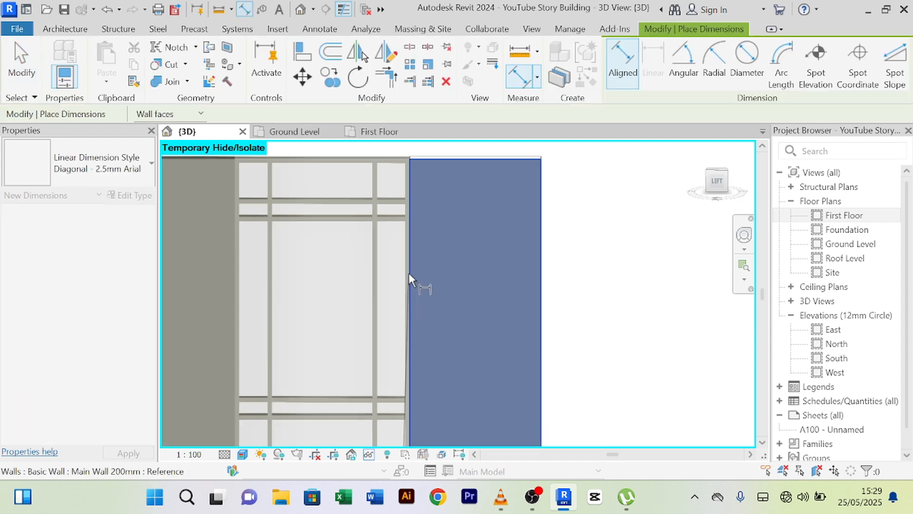
left_click(409, 272)
left_click(542, 285)
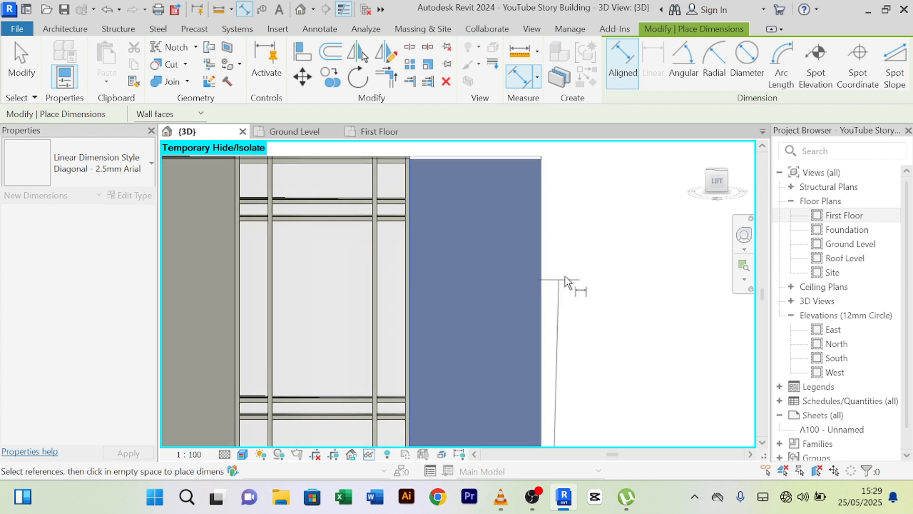
right_click(584, 259)
left_click(606, 207)
right_click(586, 247)
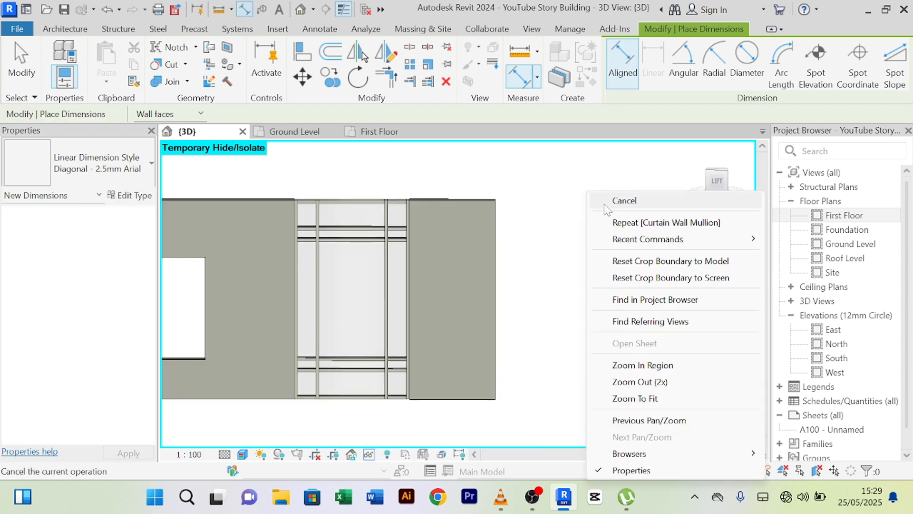
left_click(605, 206)
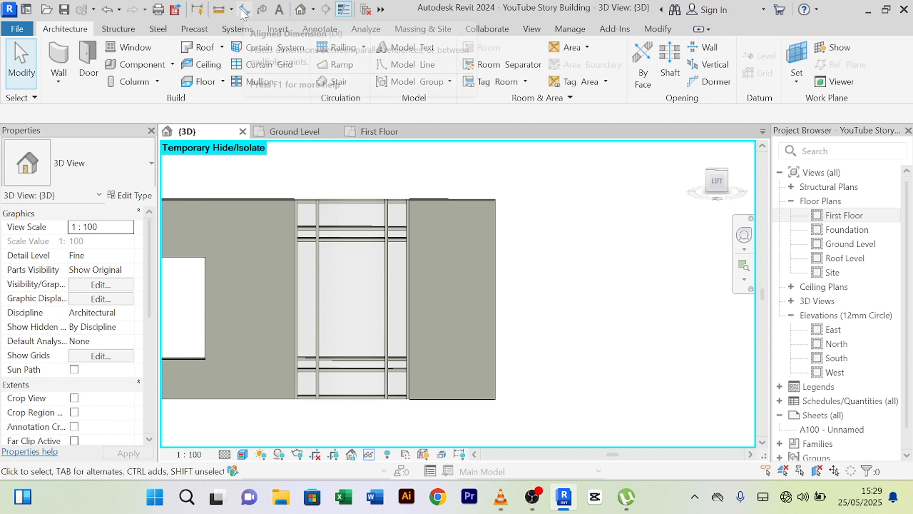
left_click(218, 9)
scroll(455, 204, "up", 2)
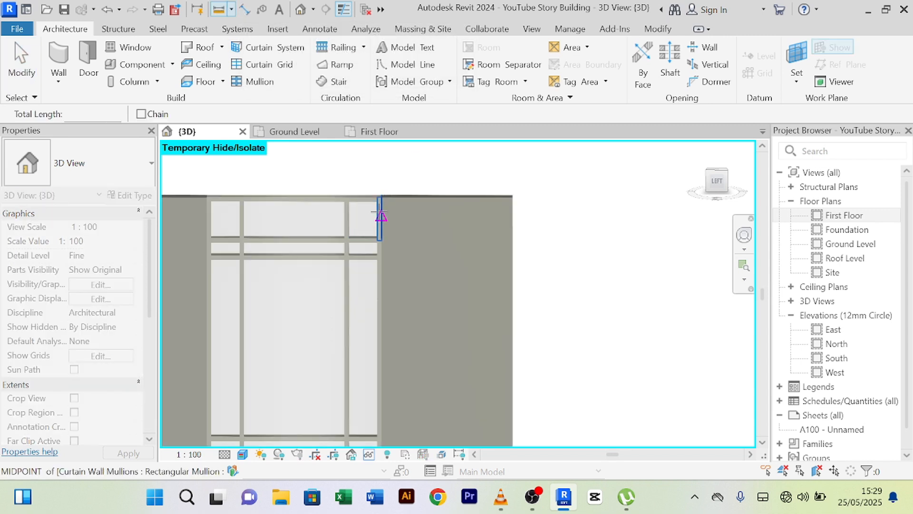
left_click(381, 217)
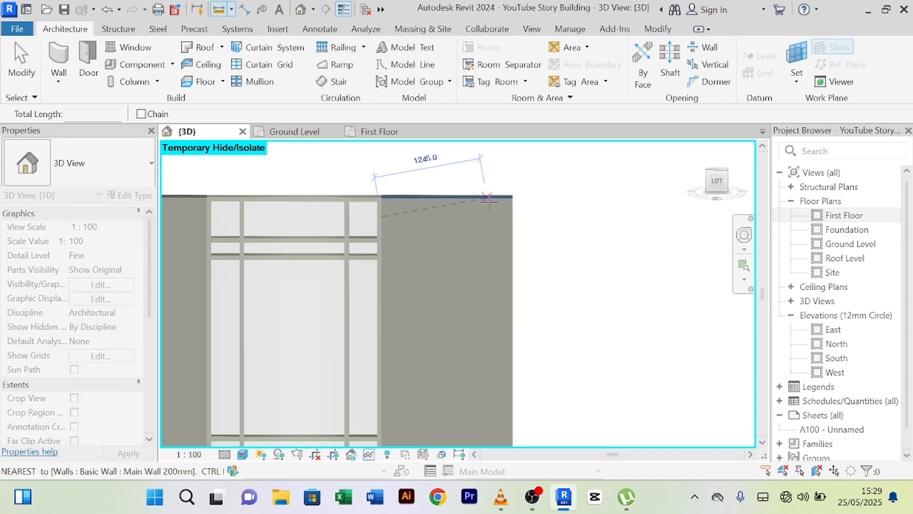
right_click(513, 216)
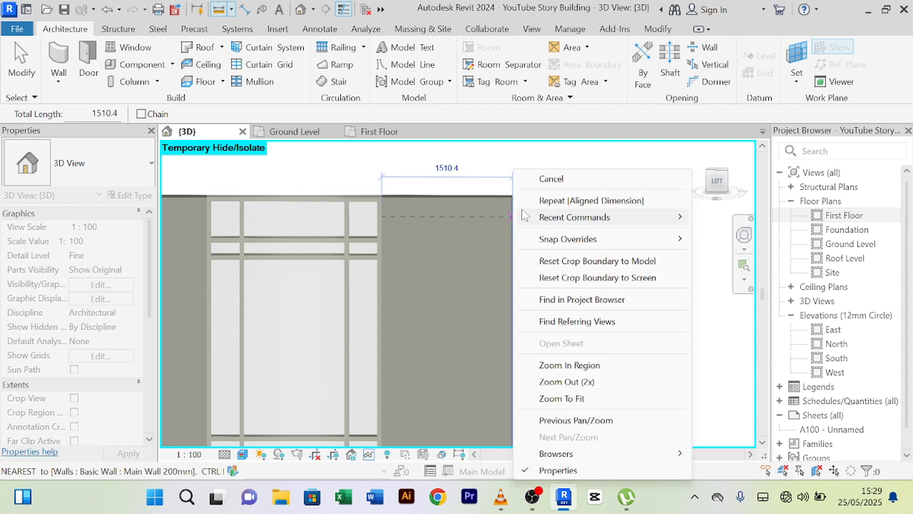
left_click(546, 178)
right_click(531, 161)
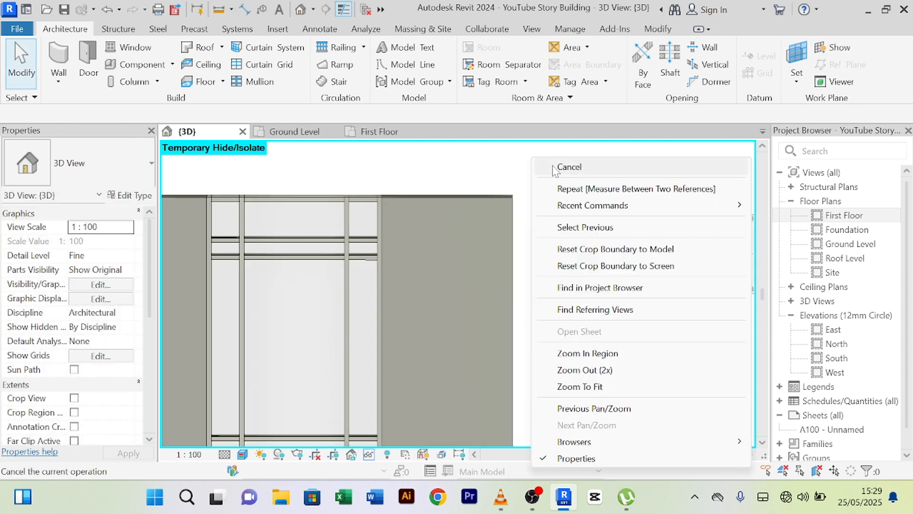
left_click(559, 177)
scroll(559, 195, "down", 3)
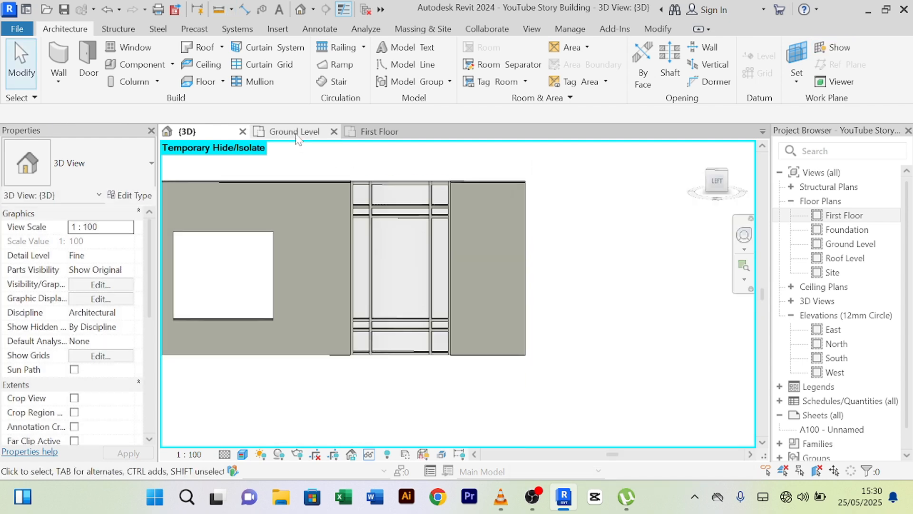
left_click(292, 131)
- Change the curtain wall's 1700 distance to 1500, then switch to the 3D view
middle_click_drag(484, 210, 400, 210)
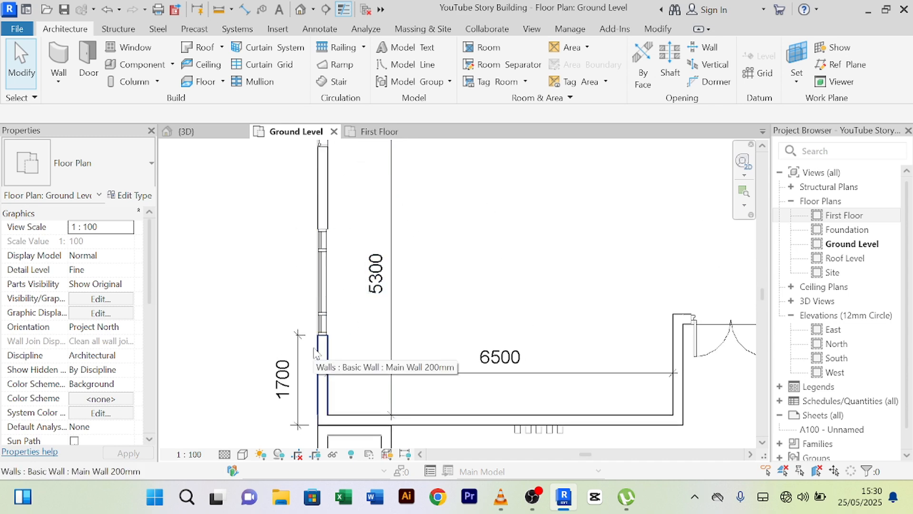
scroll(334, 337, "down", 2)
middle_click_drag(344, 343, 353, 345)
scroll(331, 362, "up", 2)
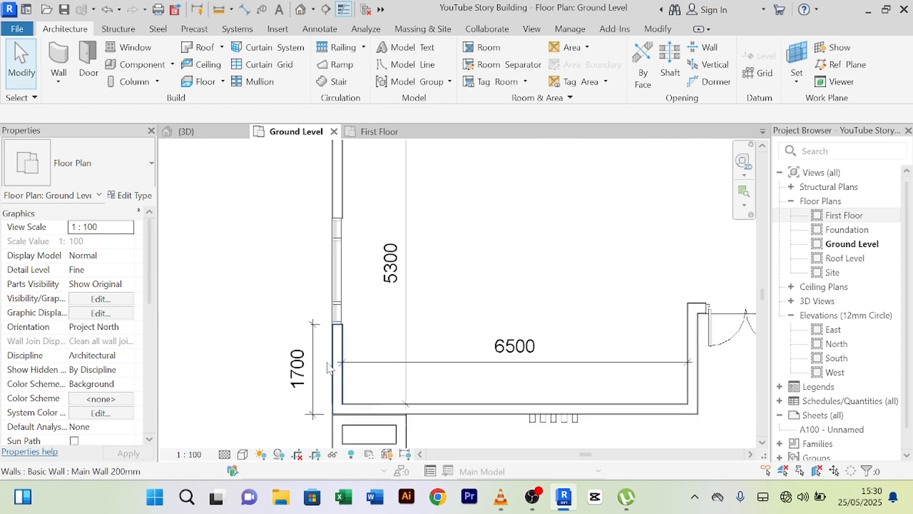
left_click(336, 315)
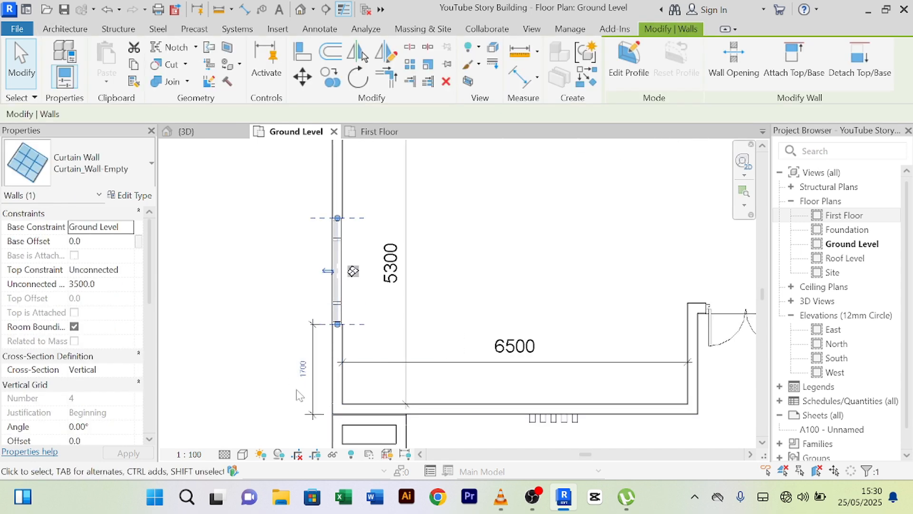
scroll(299, 395, "up", 2)
left_click(305, 363)
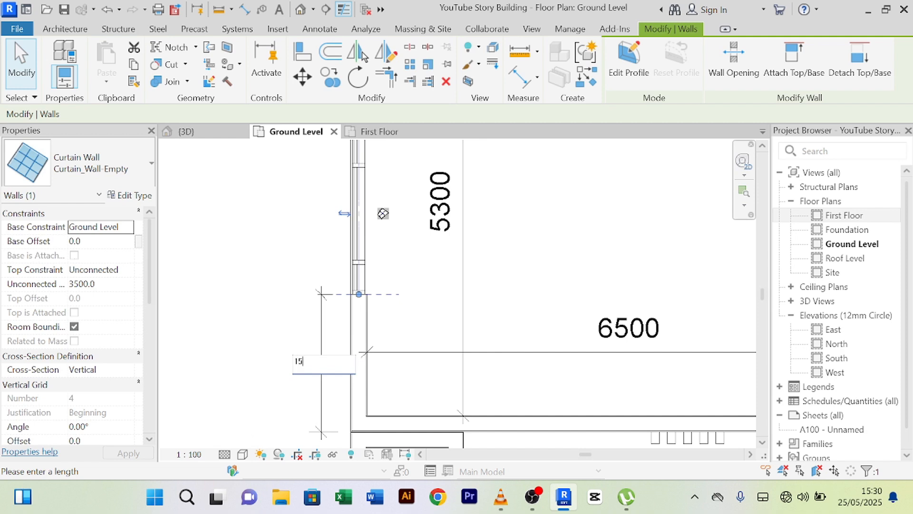
key("Return")
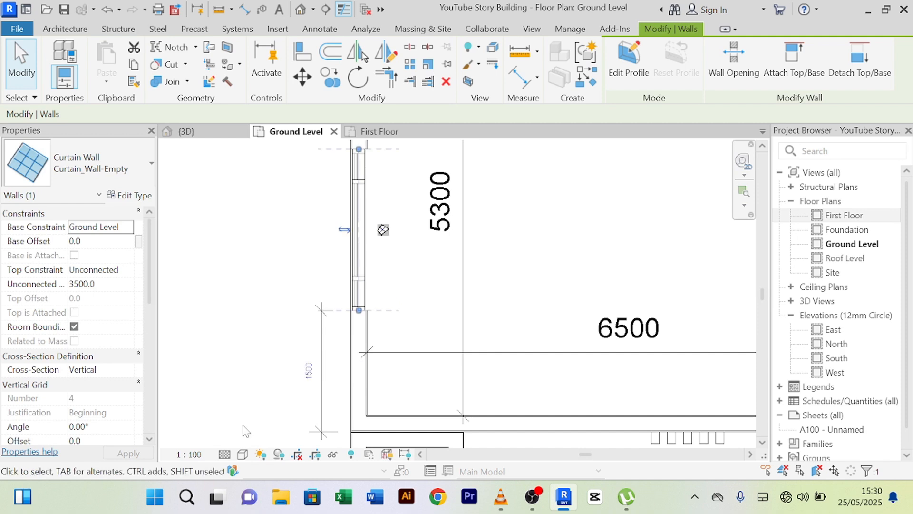
scroll(346, 424, "down", 2)
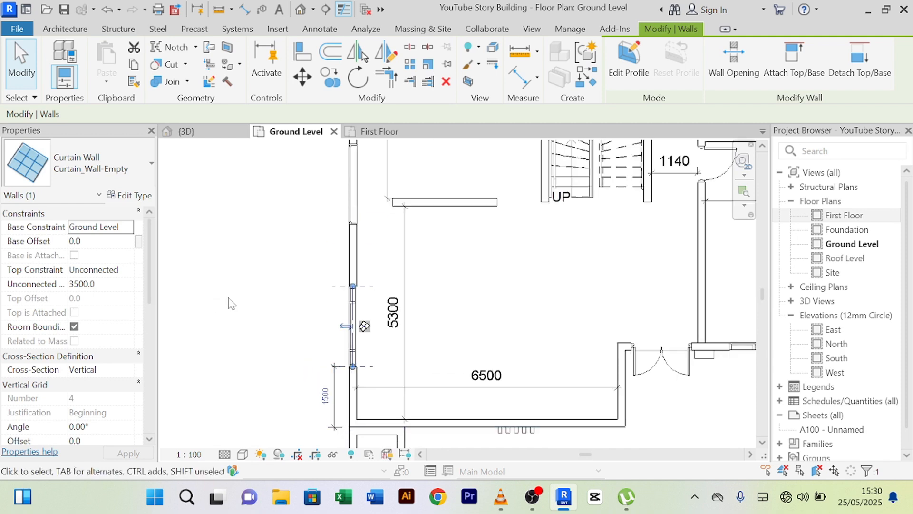
left_click(191, 131)
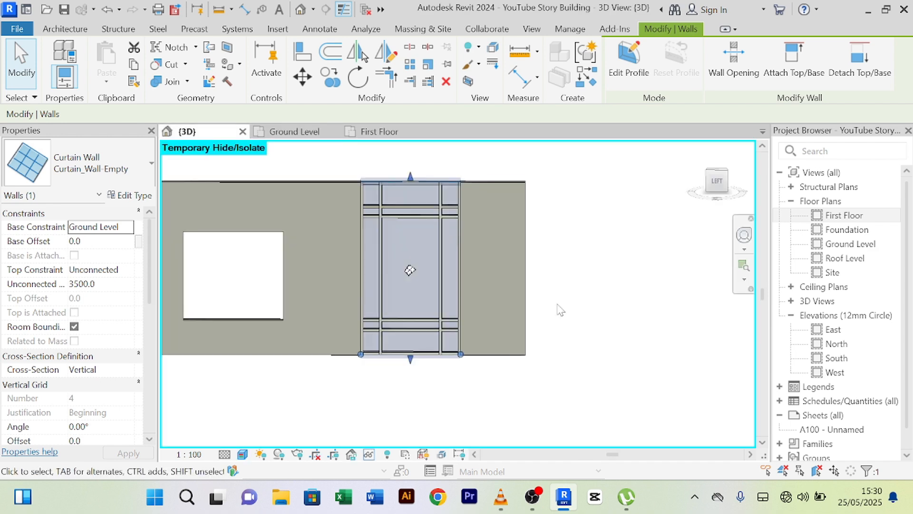
- Reset the temporary isolation so the whole building shows
left_click(369, 455)
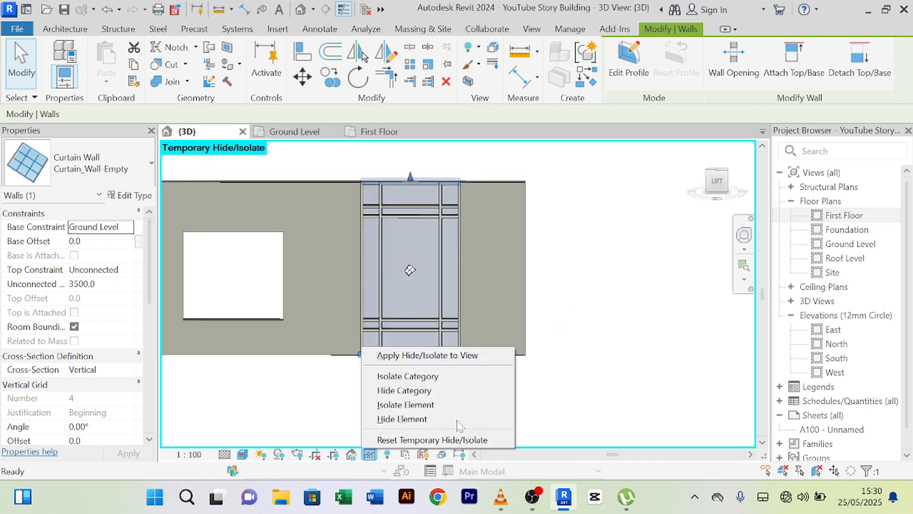
left_click(429, 439)
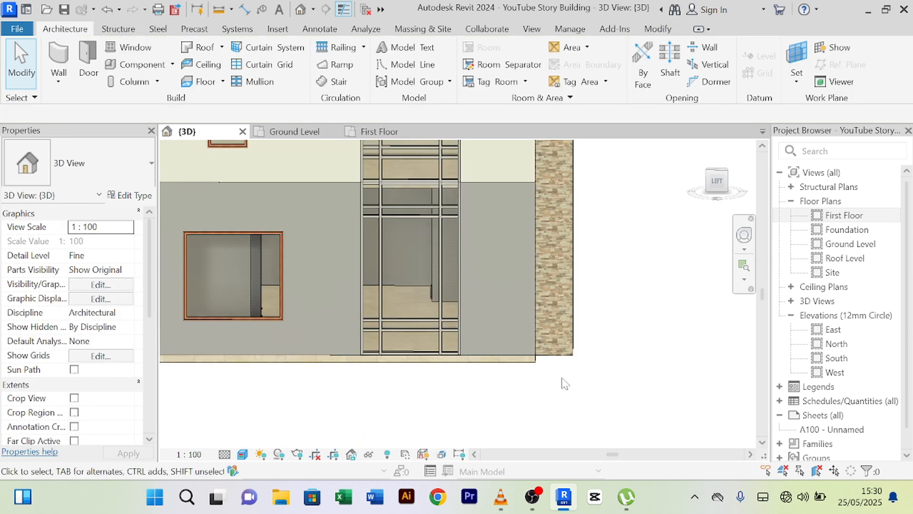
scroll(603, 402, "down", 2)
scroll(352, 281, "up", 4)
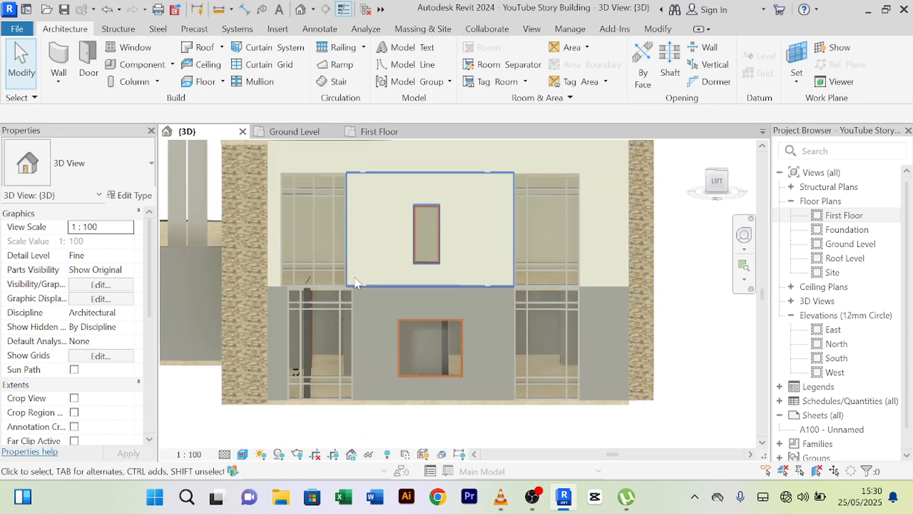
- Select the upper-left first-floor curtain wall and pan around the facade to inspect it
left_click(336, 272)
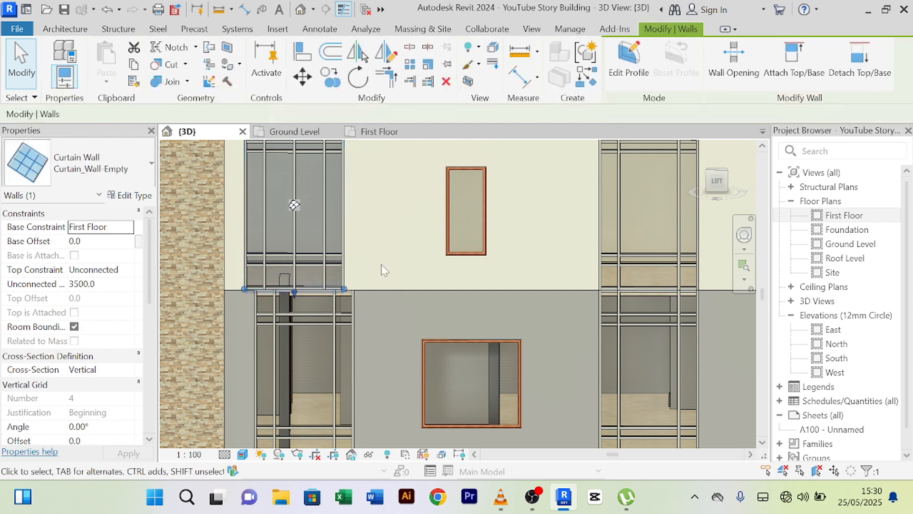
scroll(381, 269, "down", 2)
middle_click_drag(381, 269, 383, 317)
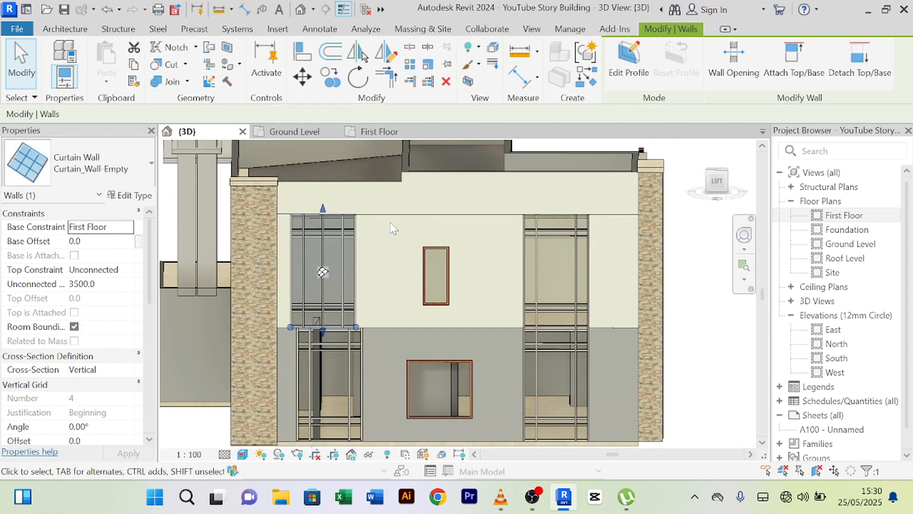
scroll(339, 312, "up", 6)
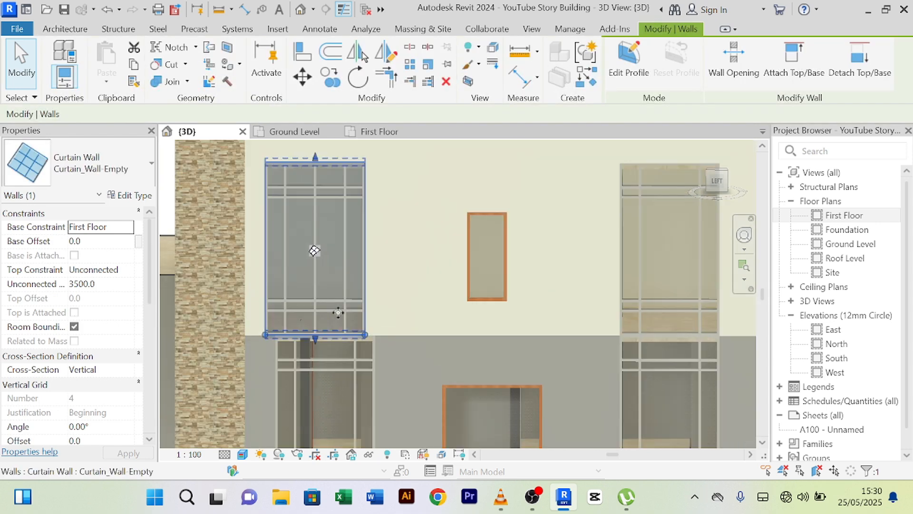
scroll(338, 312, "down", 4)
scroll(397, 322, "down", 2)
middle_click_drag(401, 323, 398, 310)
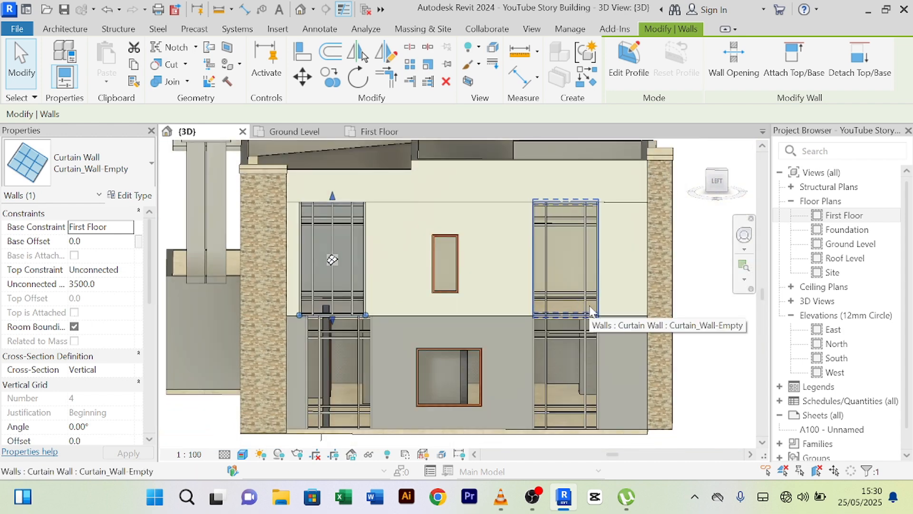
scroll(395, 290, "up", 3)
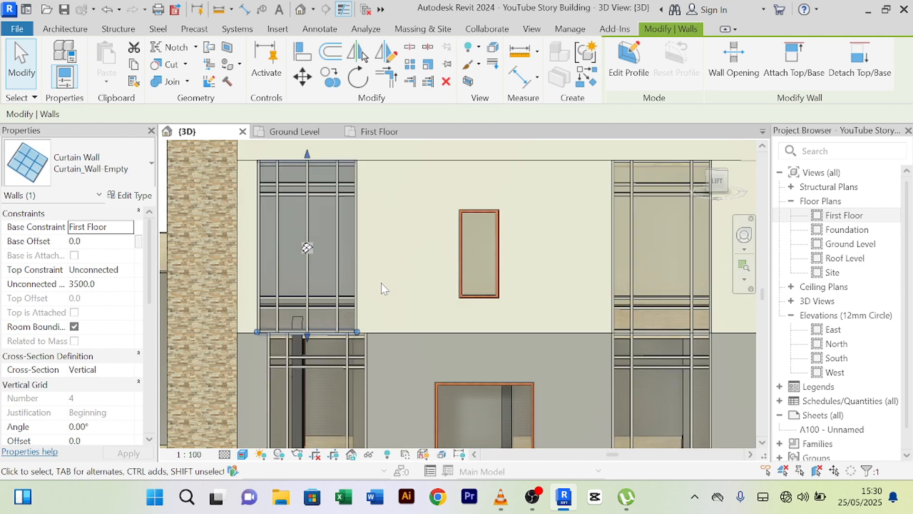
middle_click_drag(391, 293, 379, 282)
scroll(368, 270, "down", 2)
scroll(339, 320, "up", 3)
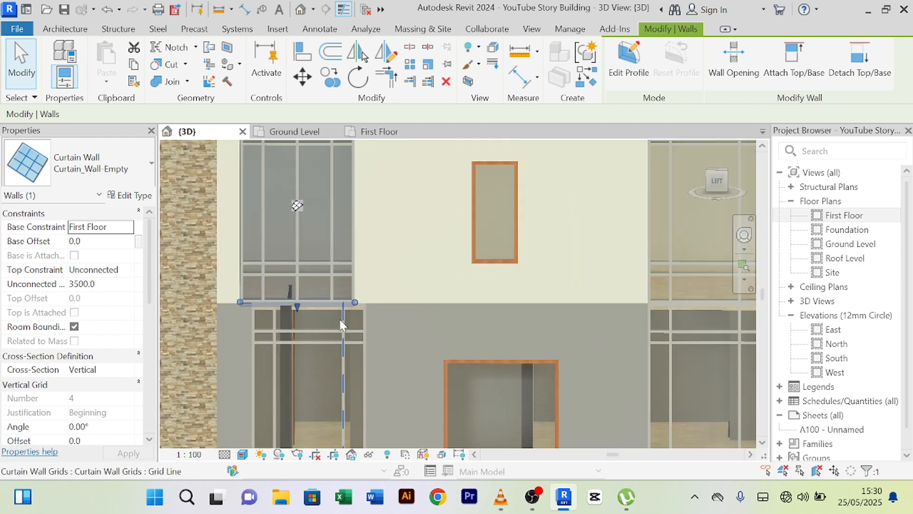
scroll(383, 281, "down", 1)
mouse_move(386, 282)
middle_mouse_down()
mouse_move(399, 287)
mouse_move(400, 272)
middle_mouse_up()
scroll(400, 271, "up", 1)
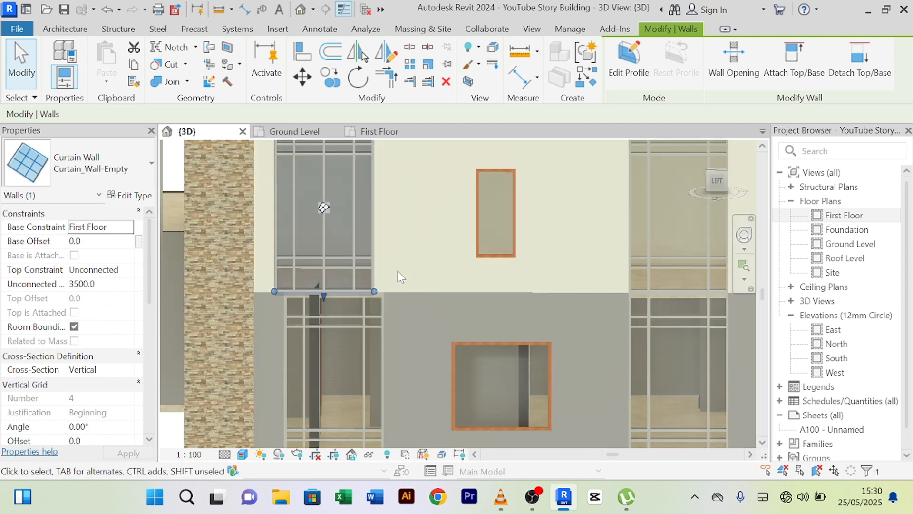
scroll(412, 262, "down", 2)
middle_click_drag(418, 301, 406, 368)
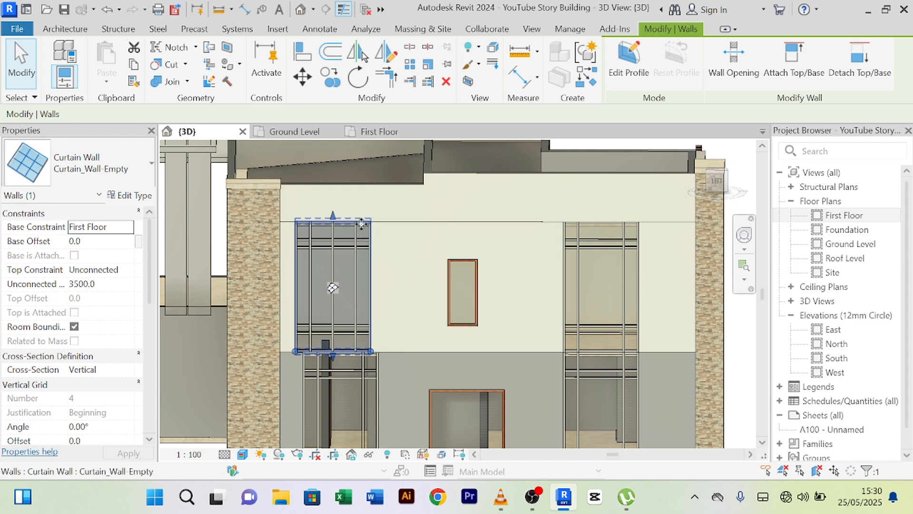
- Isolate the first-floor curtain wall with its two basic walls, then open the Ground Level plan
left_click(404, 227, "ctrl")
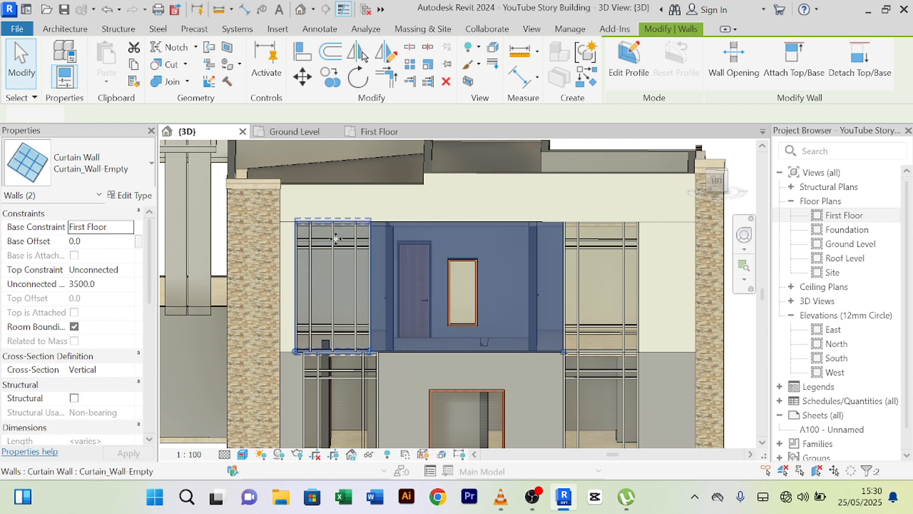
left_click(289, 228, "ctrl")
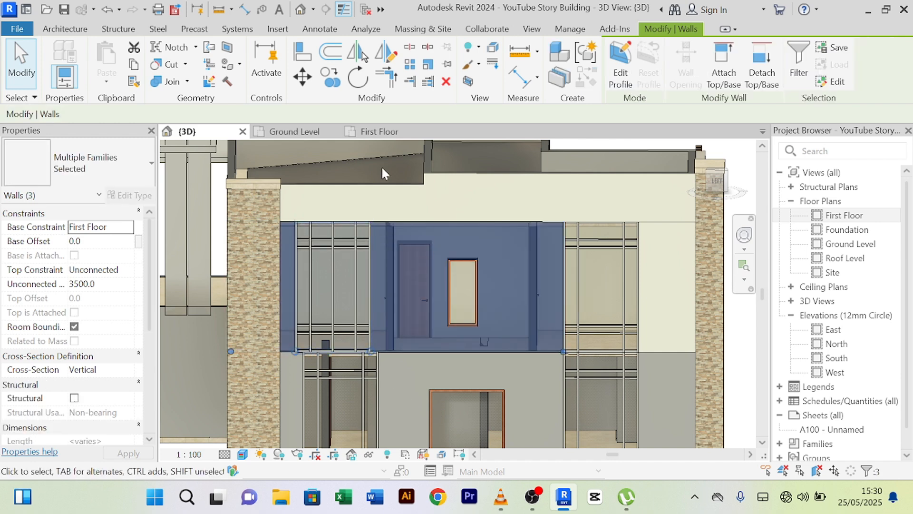
left_click(374, 455)
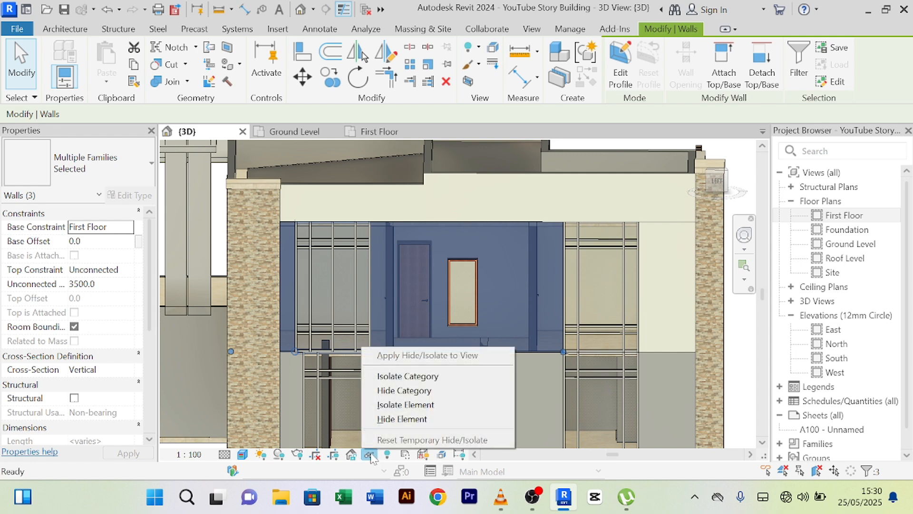
left_click(394, 404)
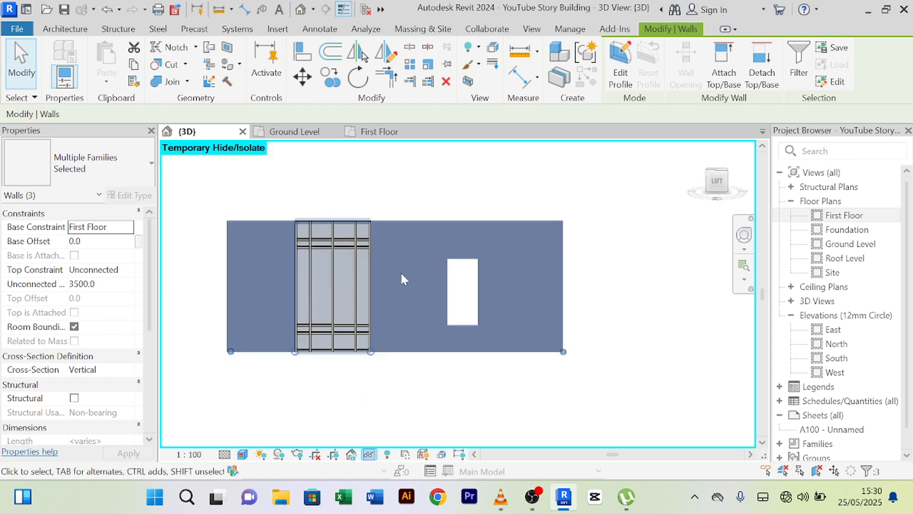
left_click(394, 388)
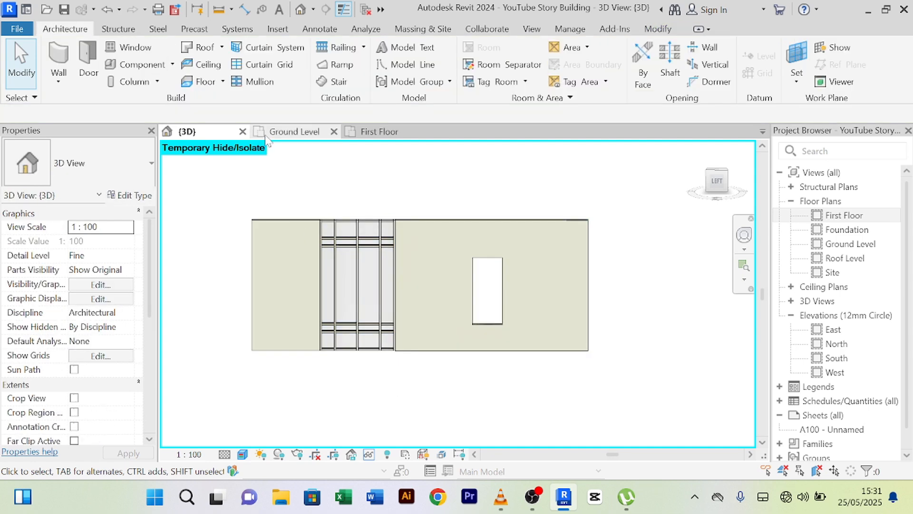
left_click(290, 131)
- Select the ground-floor curtain wall in the Ground Level plan
scroll(414, 313, "down", 3)
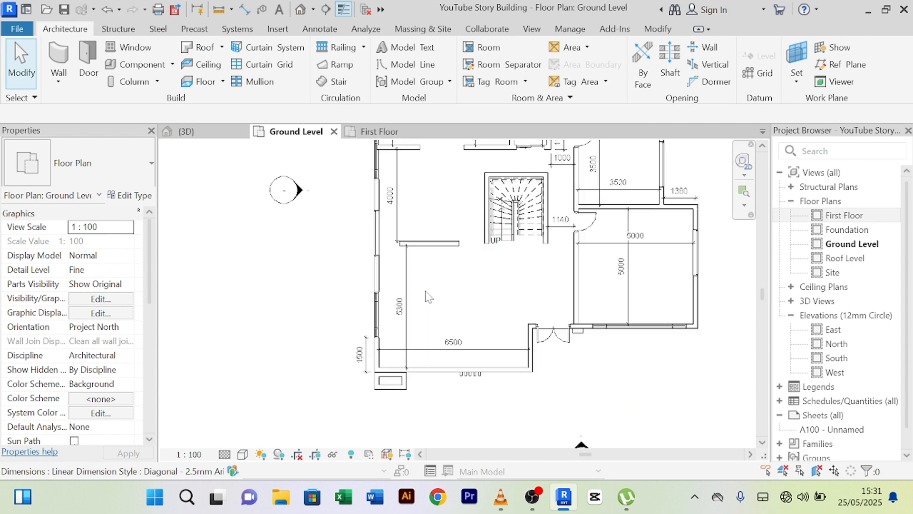
middle_click_drag(426, 295, 400, 400)
scroll(271, 285, "up", 5)
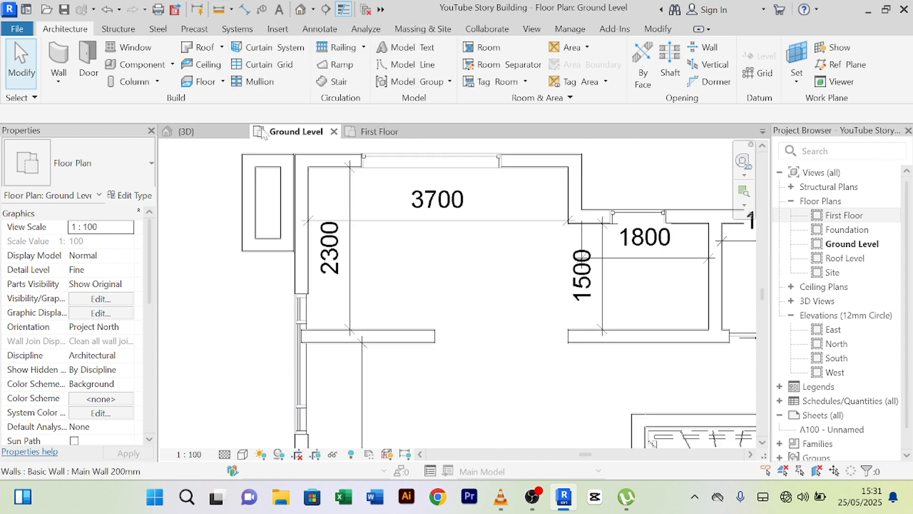
scroll(280, 204, "up", 3)
left_click(314, 368)
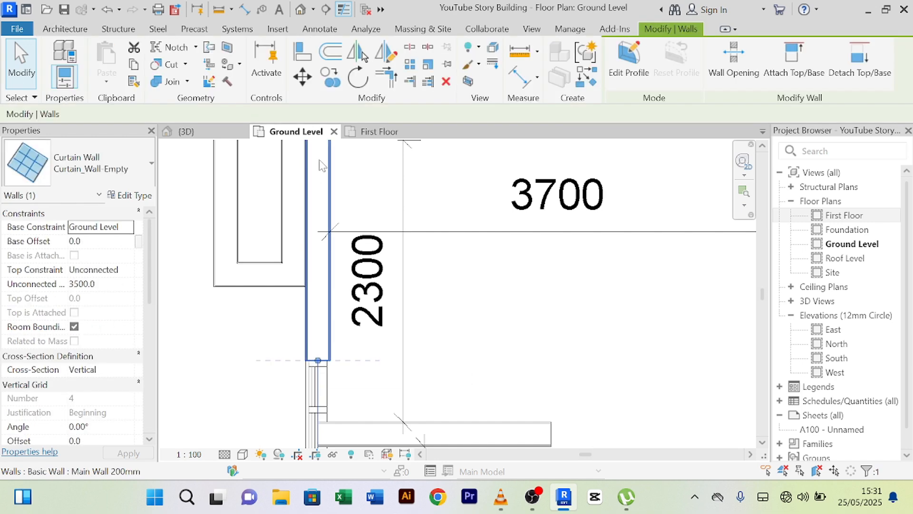
middle_click_drag(319, 153, 311, 205)
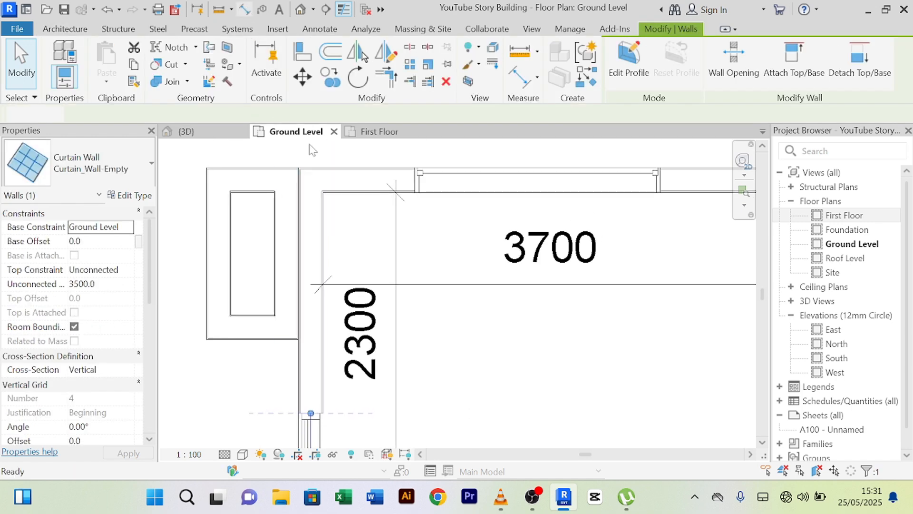
- Check the curtain wall end with an aligned dimension, cancel it, and return to 3D
left_click(244, 9)
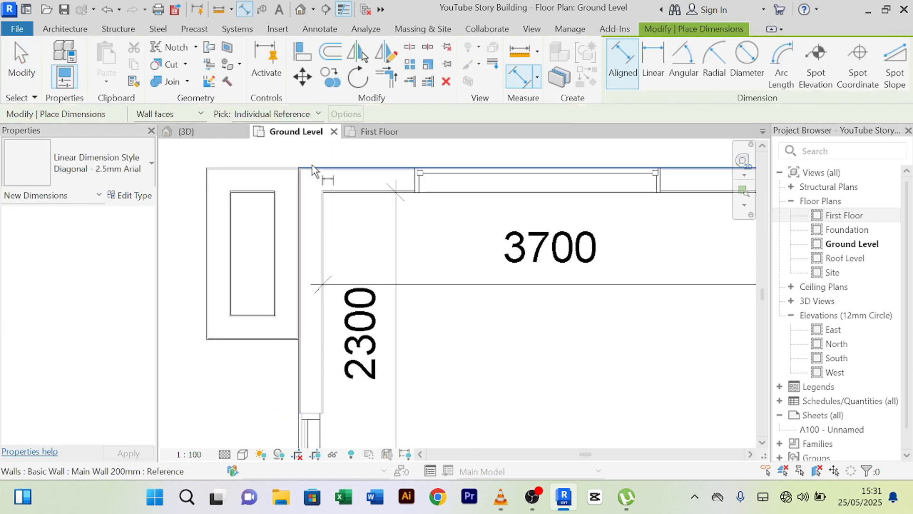
left_click(308, 414)
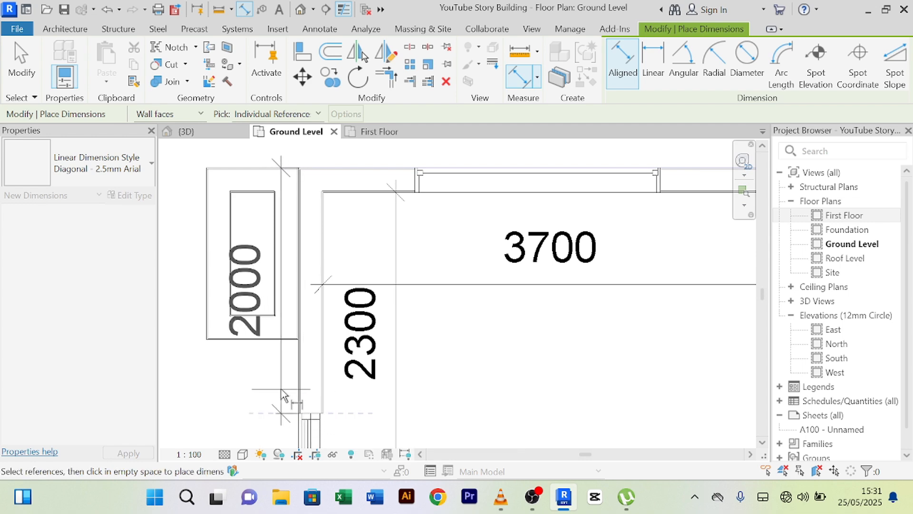
right_click(193, 180)
left_click(193, 181)
right_click(202, 175)
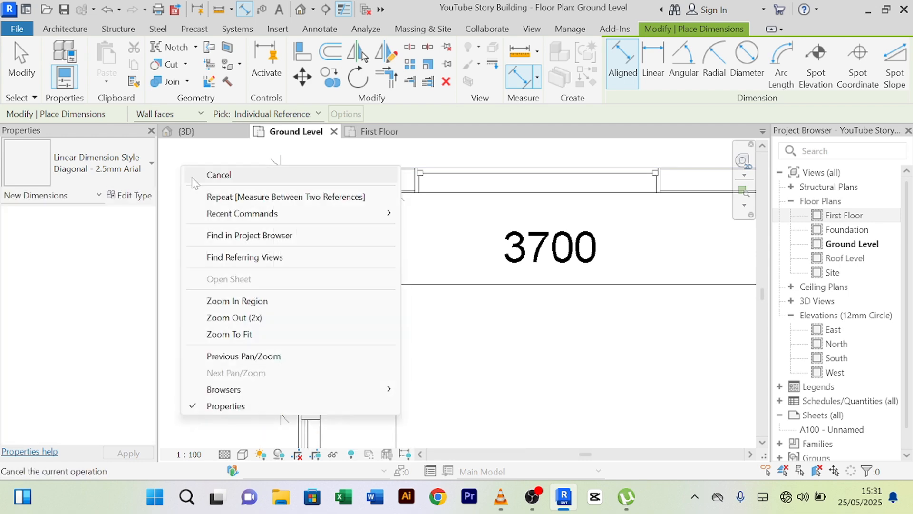
left_click(205, 176)
left_click(193, 134)
middle_click_drag(281, 387, 319, 343)
- Measure the 1800 gap from the wall endpoint to the curtain wall, then cancel measuring
left_click(219, 9)
scroll(328, 297, "up", 3)
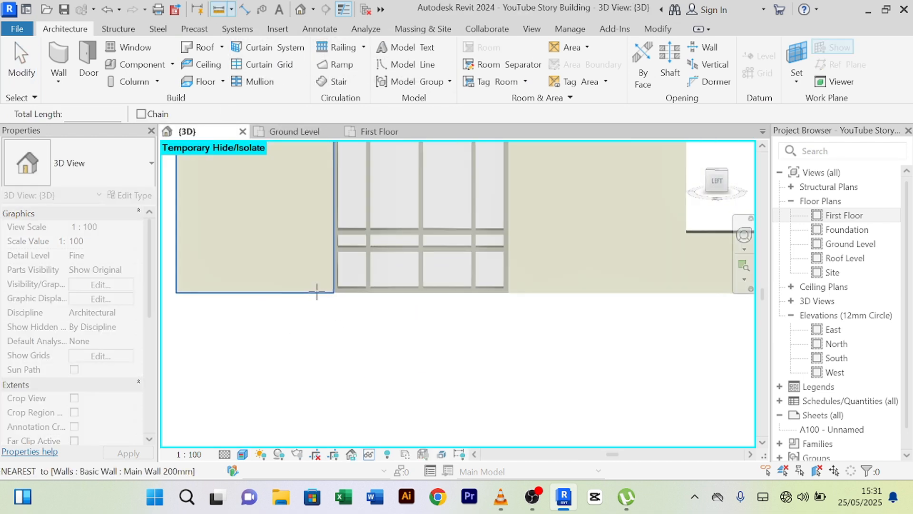
left_click(333, 293)
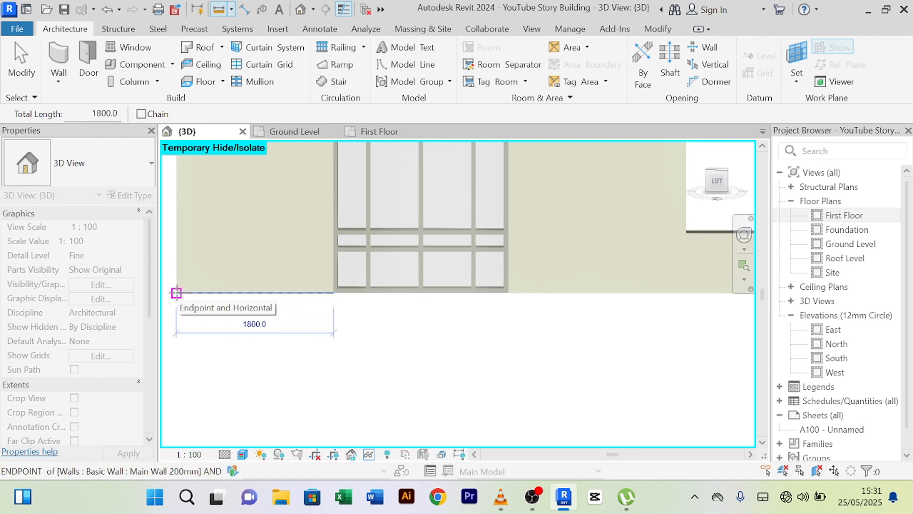
right_click(245, 357)
left_click(280, 55)
key("Escape")
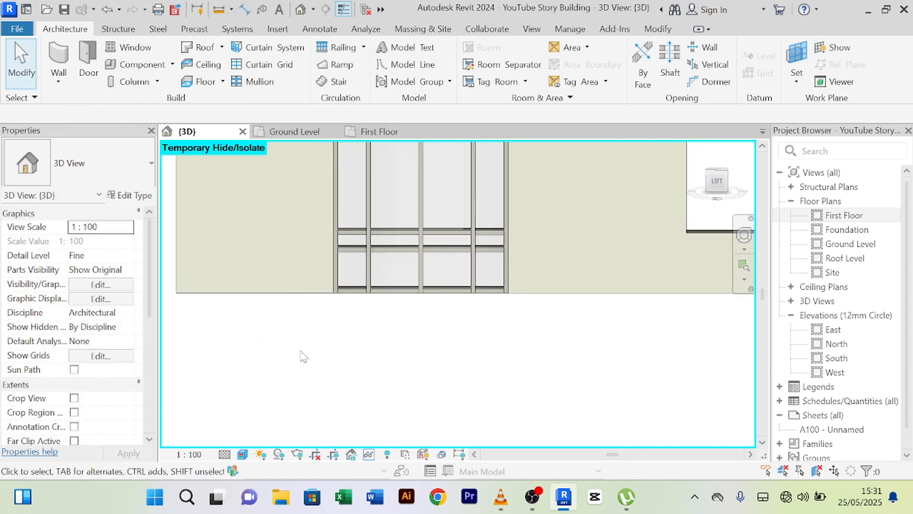
right_click(300, 356)
left_click(325, 43)
- Bring up the Temporary Hide/Isolate choices and open the First Floor plan
middle_click_drag(355, 309, 381, 338)
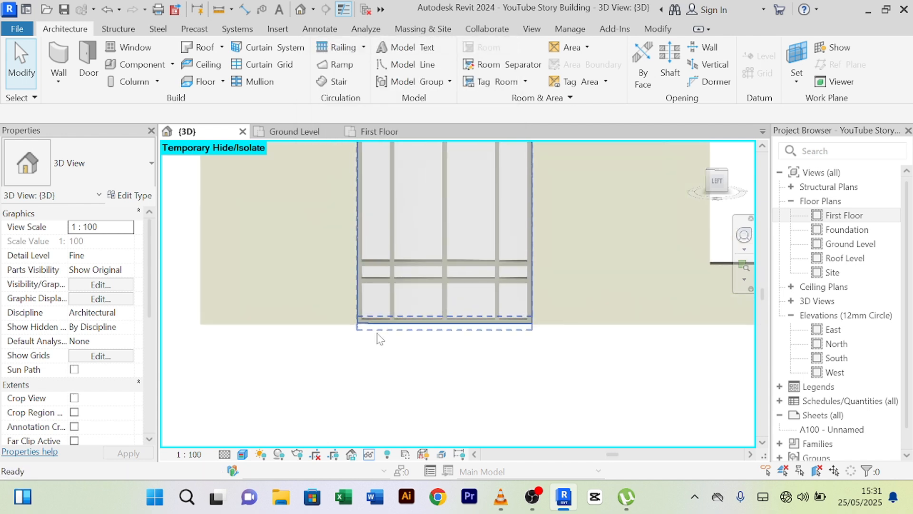
scroll(365, 302, "down", 2)
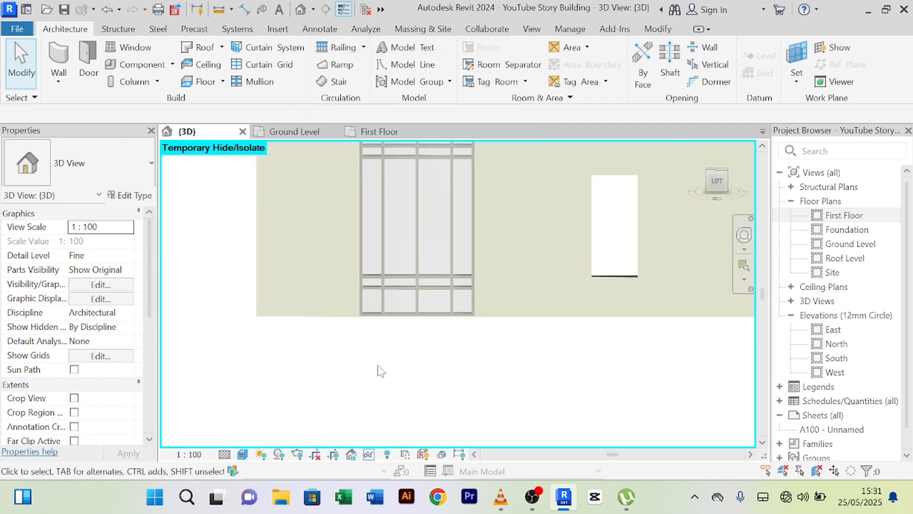
scroll(375, 368, "down", 3)
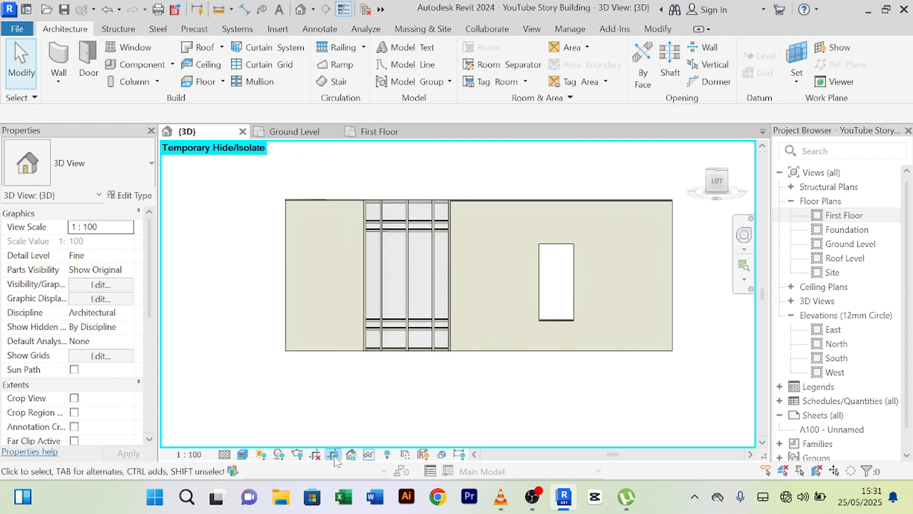
left_click(364, 455)
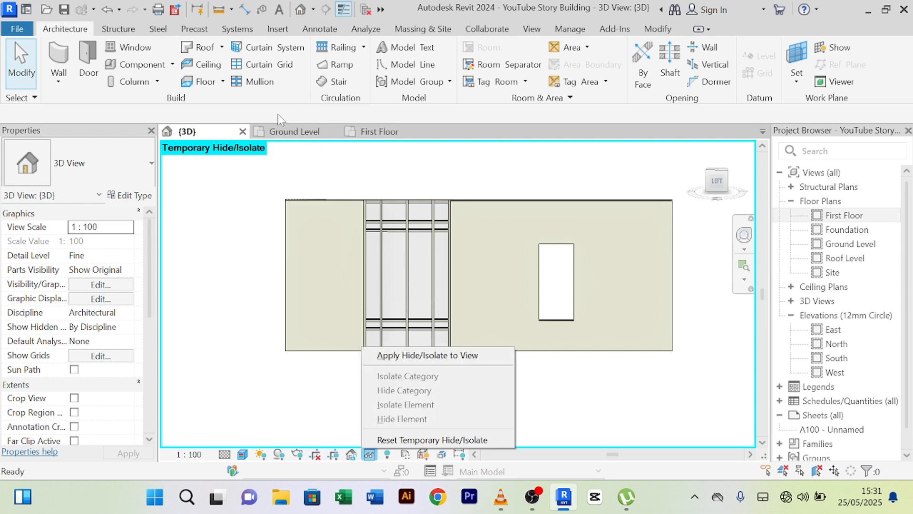
left_click(386, 136)
- Add an 1800 aligned dimension along the upper-left First Floor wall
scroll(404, 291, "down", 4)
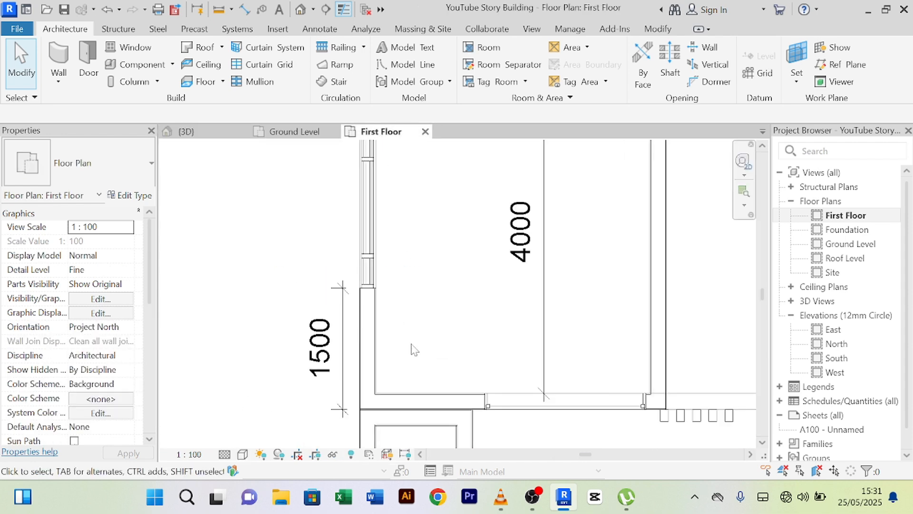
middle_click_drag(422, 336, 416, 374)
middle_click_drag(403, 251, 409, 396)
scroll(407, 199, "down", 1)
middle_click_drag(407, 199, 359, 357)
scroll(351, 249, "up", 3)
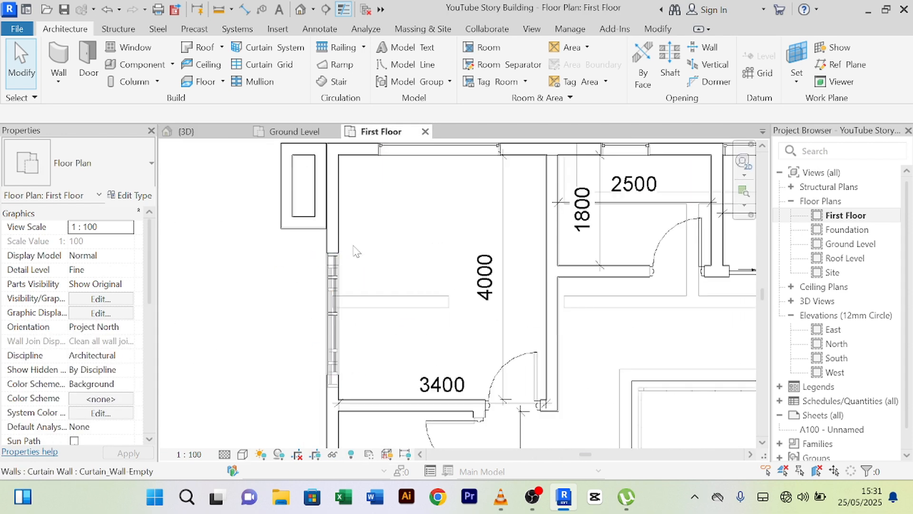
left_click(244, 9)
scroll(363, 221, "up", 2)
middle_click_drag(363, 221, 350, 312)
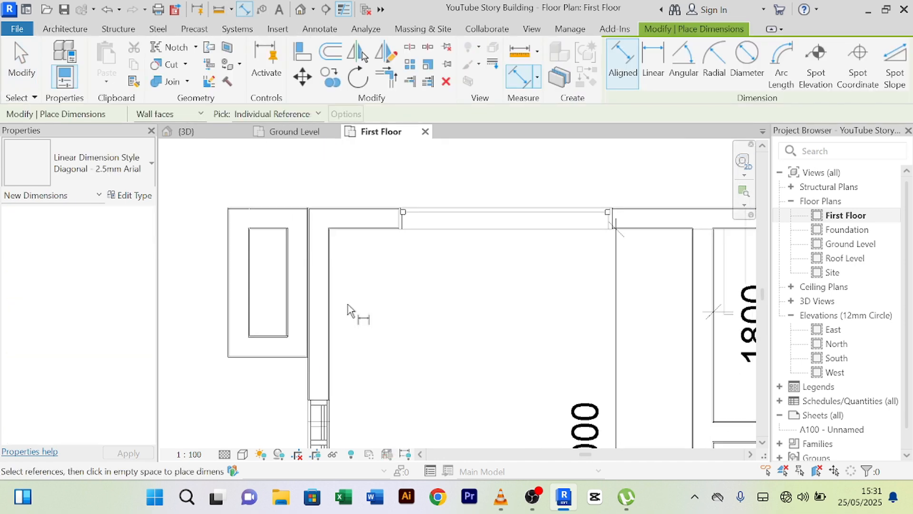
left_click(315, 211)
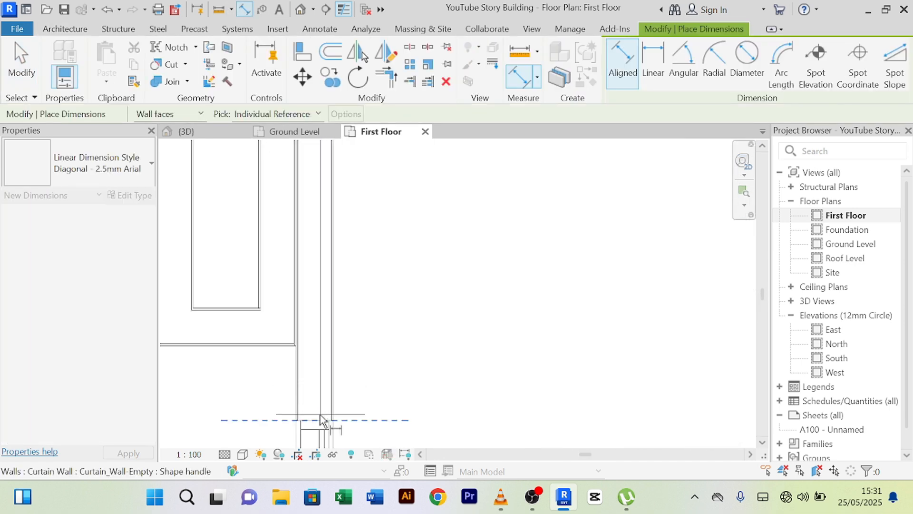
left_click(322, 428)
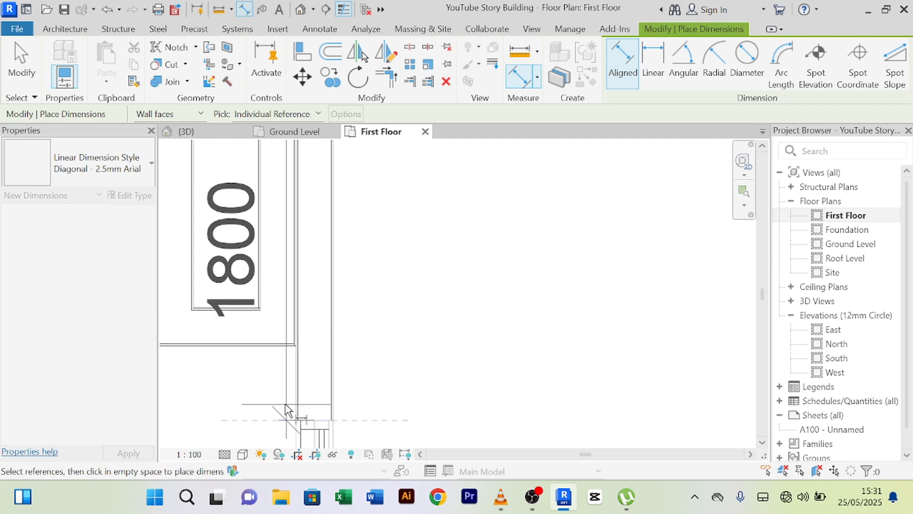
left_click(253, 399)
- End the dimension tool and bring up the Ground Level plan
scroll(274, 374, "down", 2)
right_click(393, 322)
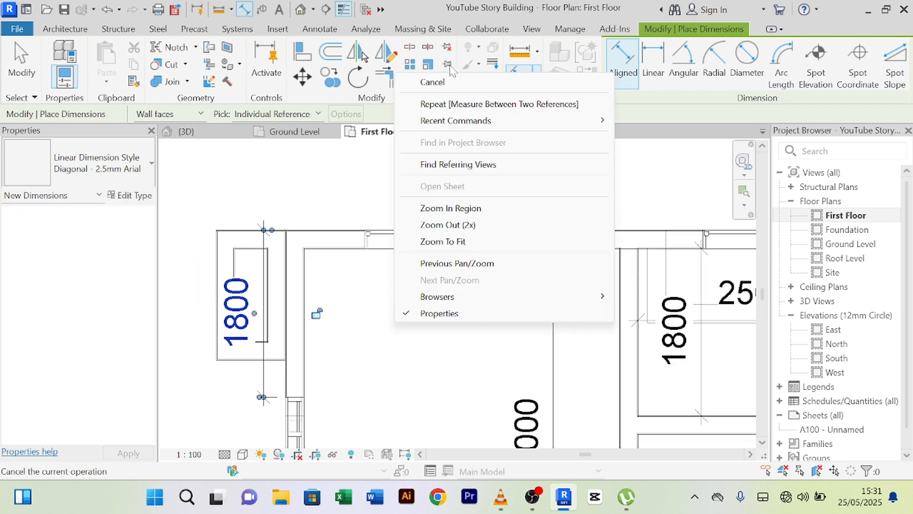
left_click(431, 82)
right_click(407, 192)
left_click(438, 197)
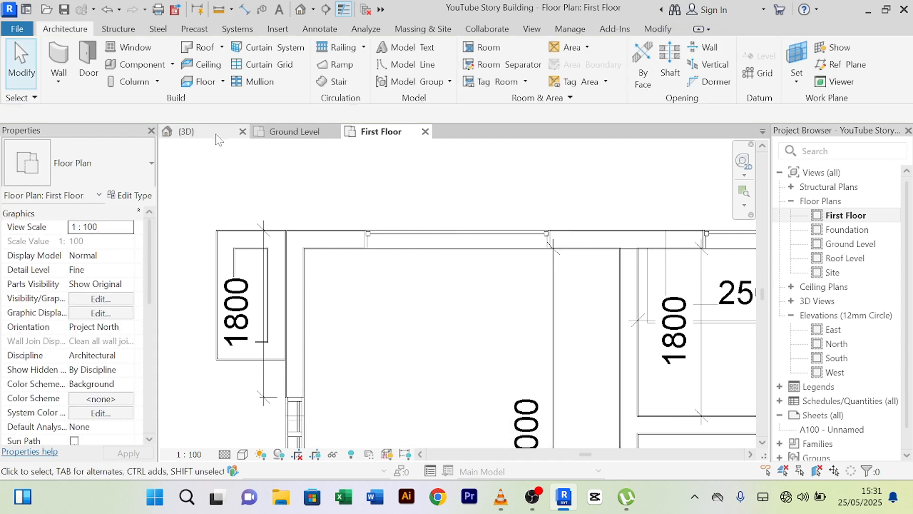
left_click(285, 134)
scroll(349, 233, "down", 2)
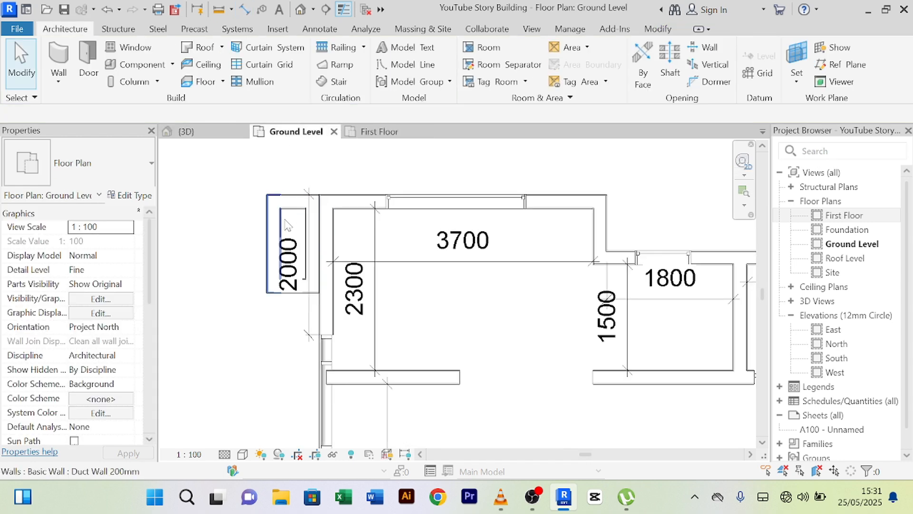
scroll(328, 300, "up", 2)
scroll(320, 316, "up", 1)
scroll(328, 335, "down", 2)
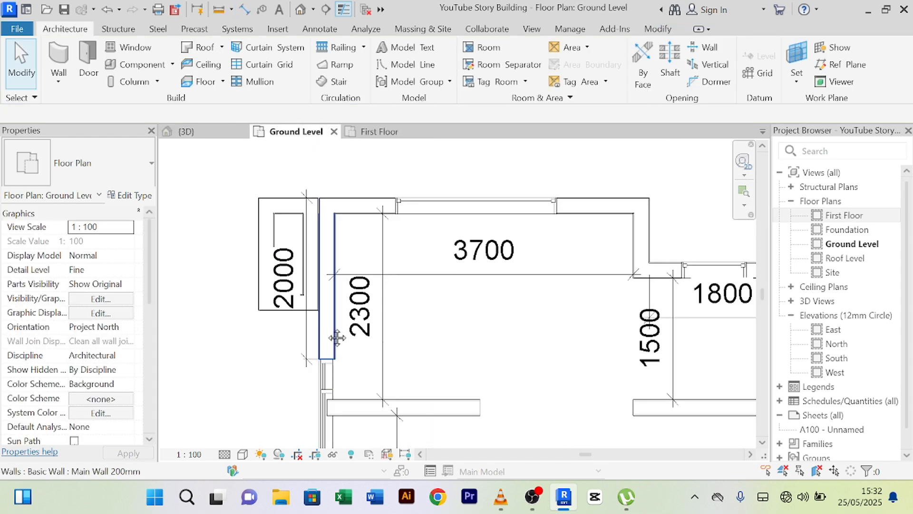
scroll(333, 340, "up", 1)
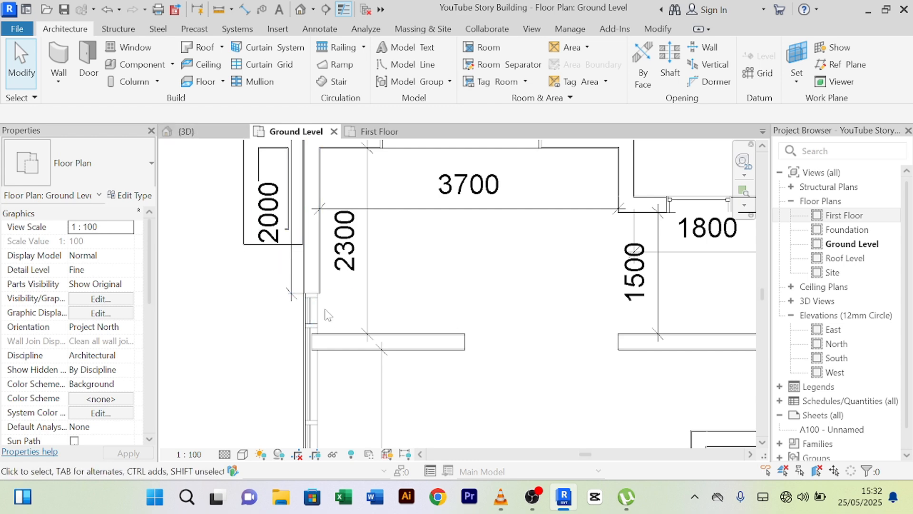
- In the {3D} view, review the Curtain_Wall-Empty type parameters and cancel without changes
left_click(207, 137)
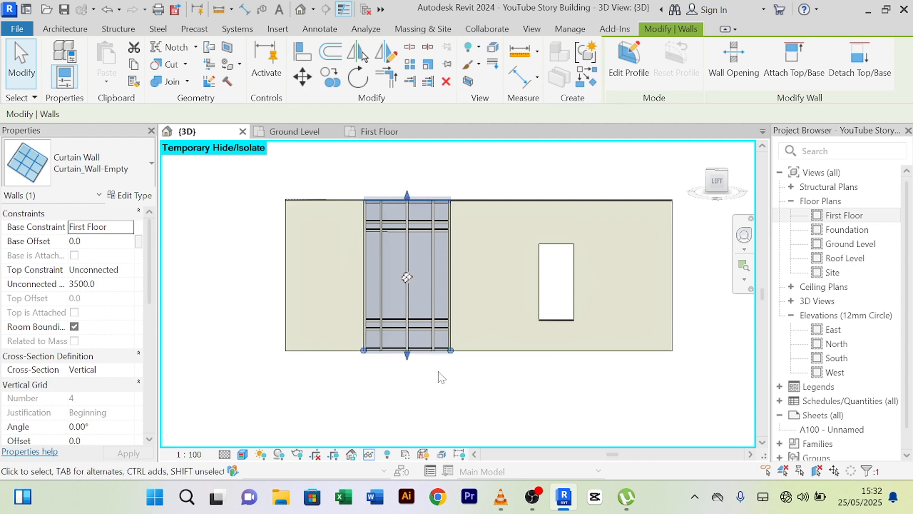
left_click(136, 197)
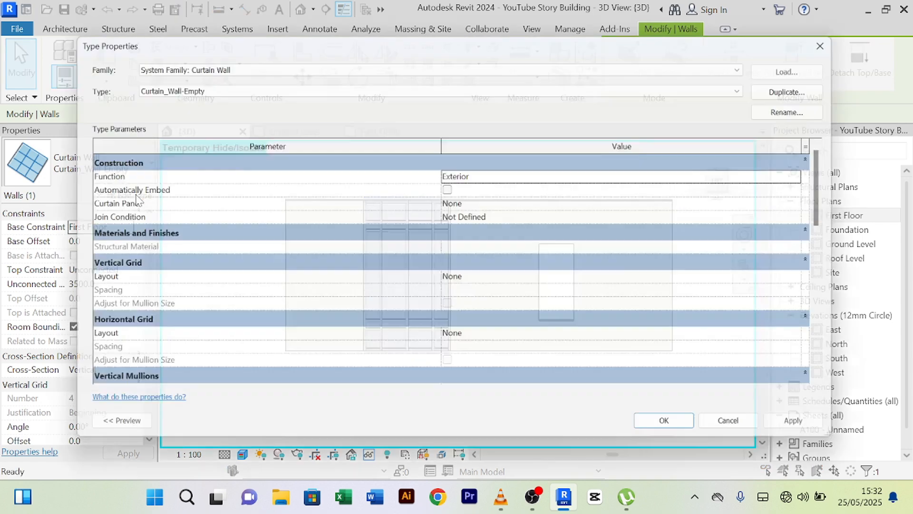
scroll(523, 281, "down", 6)
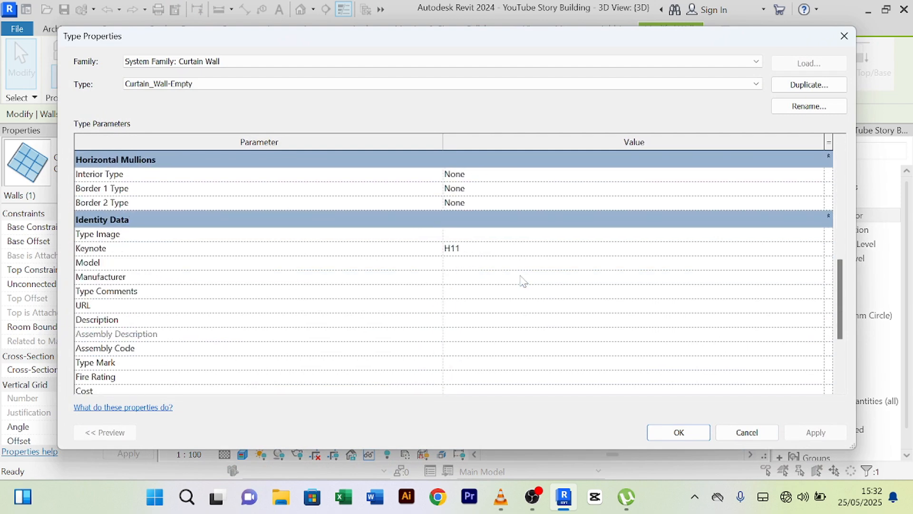
scroll(523, 281, "up", 6)
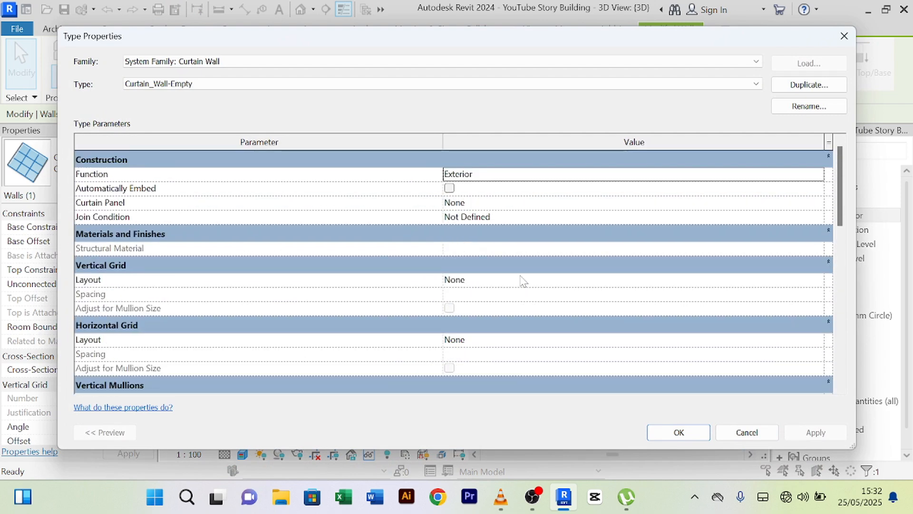
left_click(575, 174)
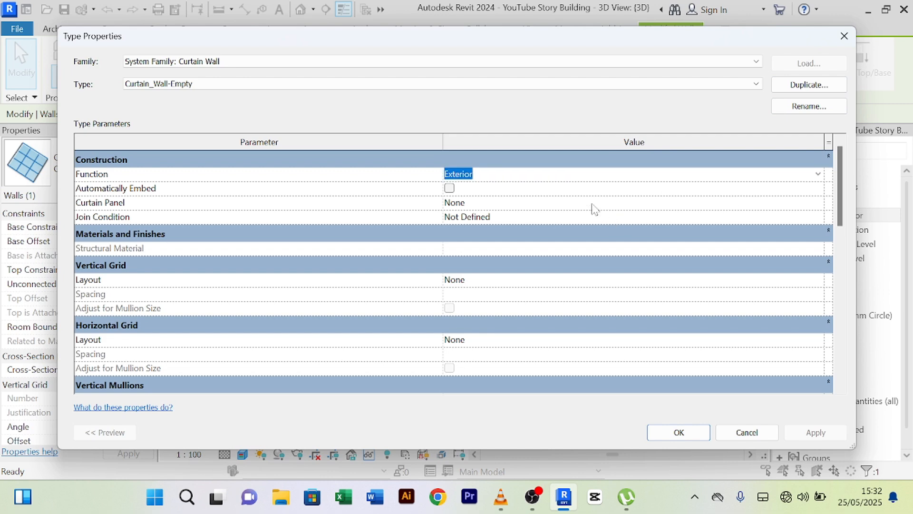
scroll(593, 208, "down", 3)
scroll(633, 229, "down", 6)
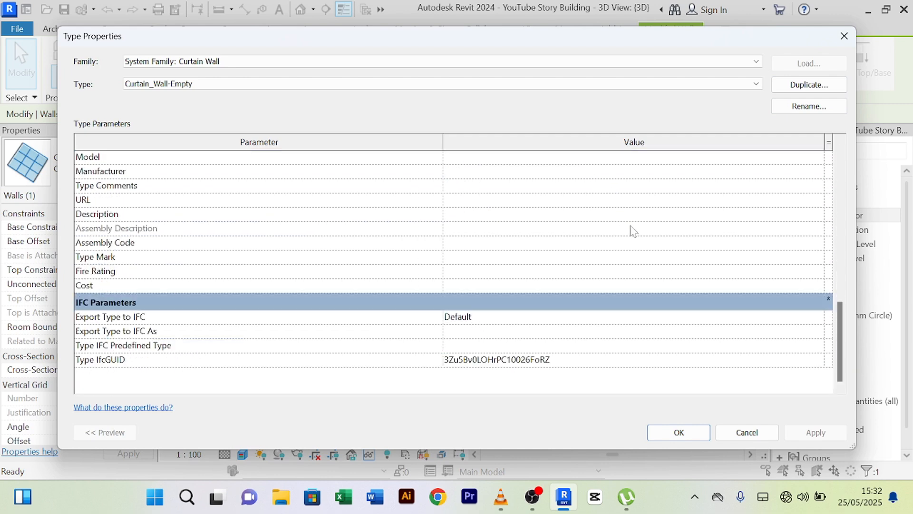
scroll(676, 261, "up", 6)
left_click(745, 432)
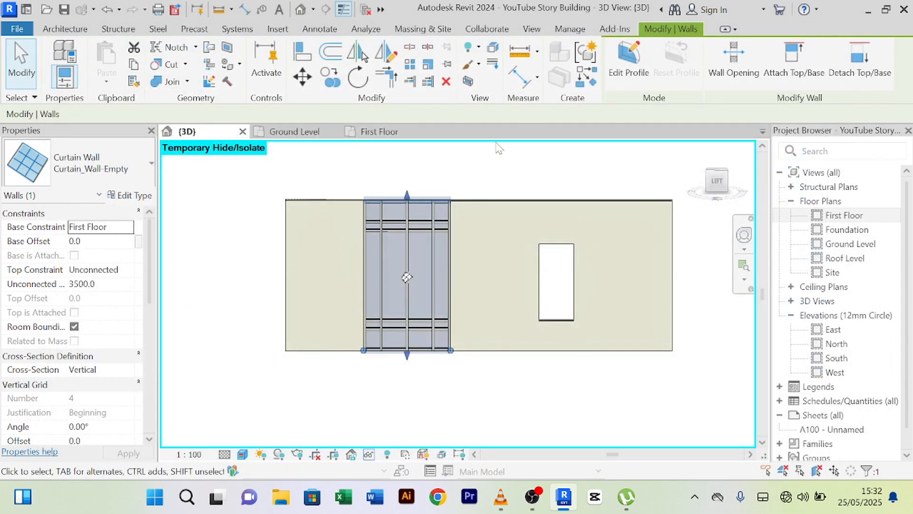
- Open the curtain wall's profile for editing, then try an aligned dimension and cancel it
left_click(636, 75)
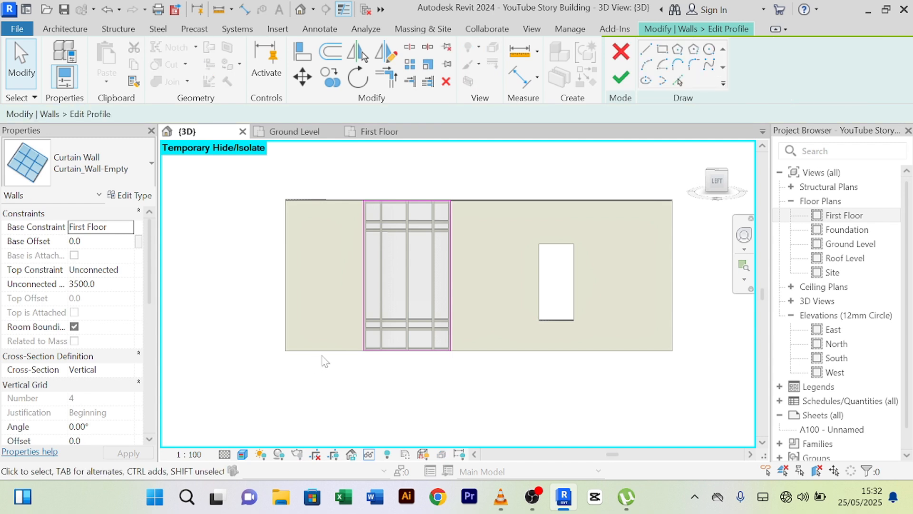
scroll(369, 314, "up", 4)
scroll(370, 300, "down", 5)
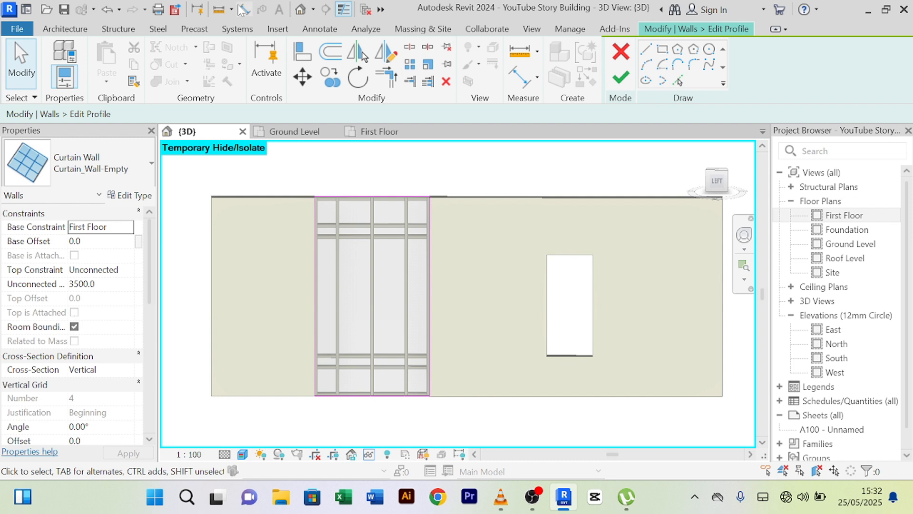
left_click(222, 10)
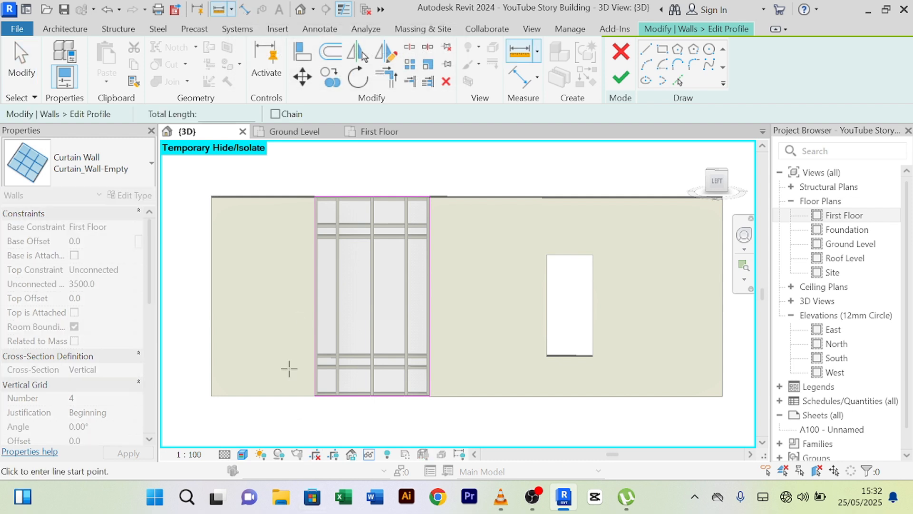
right_click(193, 379)
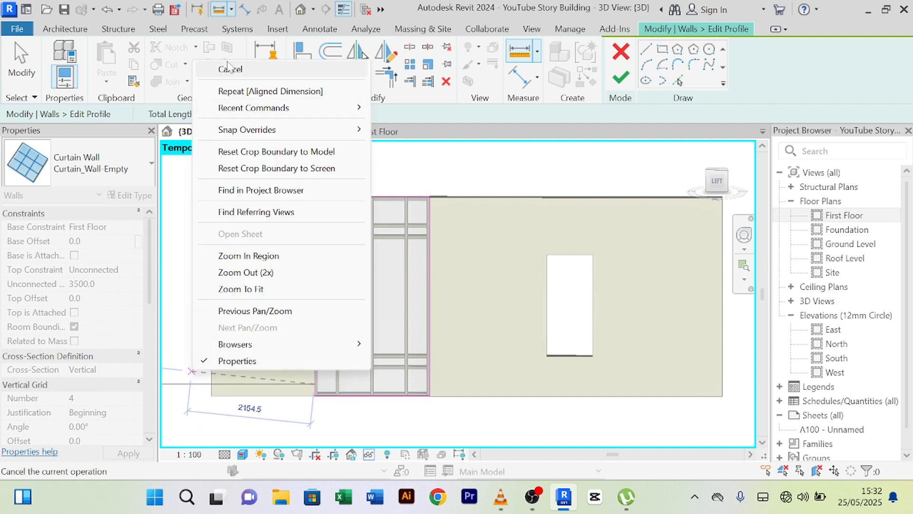
left_click(219, 67)
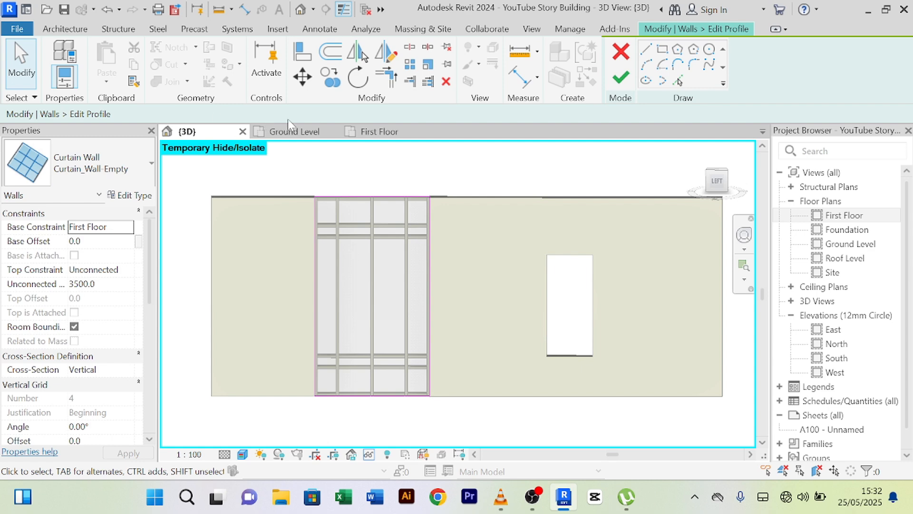
- Switch to the First Floor plan and pan up-left over the curtain wall
left_click(379, 131)
scroll(379, 310, "down", 2)
middle_click_drag(393, 336, 340, 232)
scroll(300, 296, "up", 3)
scroll(425, 333, "down", 4)
scroll(305, 264, "up", 3)
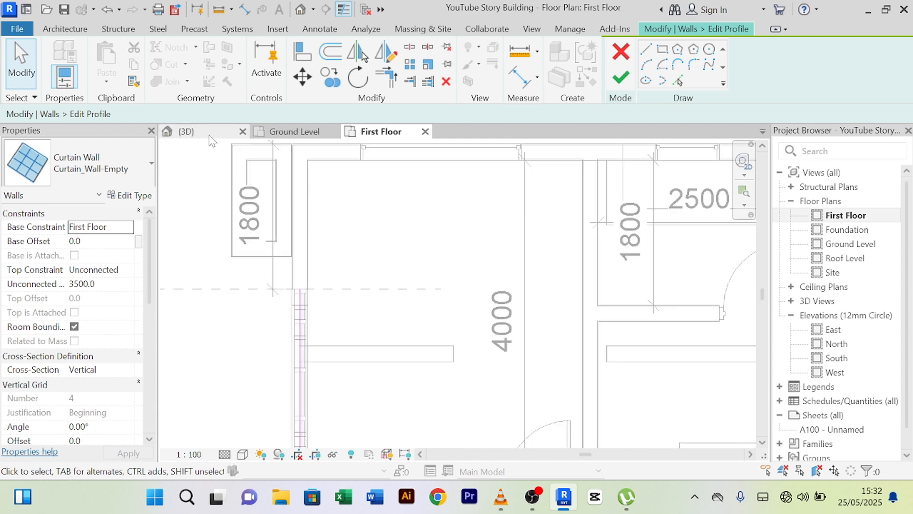
- Switch from the First Floor plan to the Ground Level plan
left_click(192, 131)
left_click(292, 131)
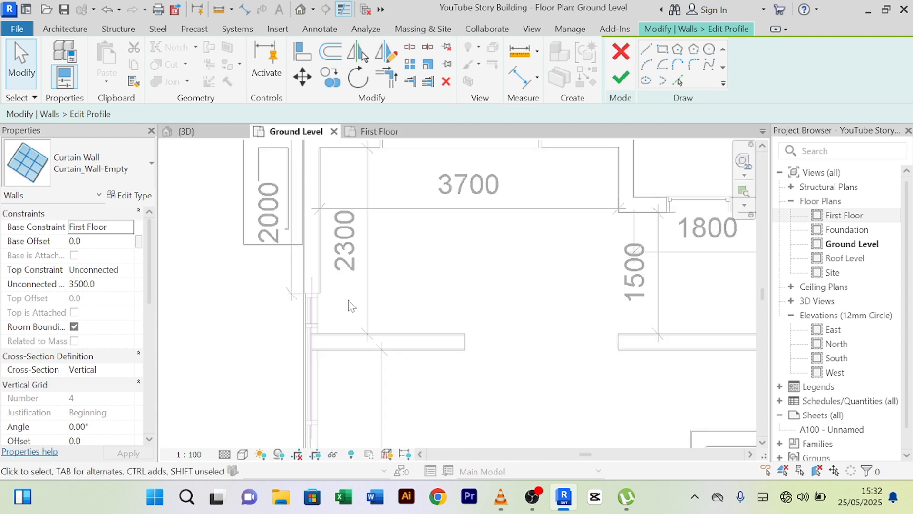
scroll(351, 306, "down", 2)
mouse_move(351, 305)
middle_mouse_down()
mouse_move(369, 247)
mouse_move(359, 312)
mouse_move(349, 319)
middle_mouse_up()
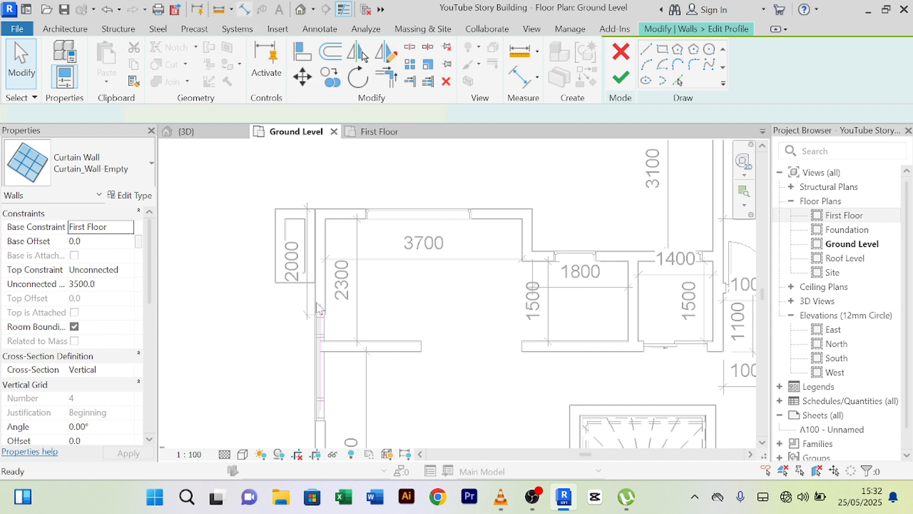
- Start an aligned dimension on the 2000 wall, then cancel it unplaced
left_click(244, 9)
scroll(314, 293, "up", 2)
scroll(321, 275, "up", 2)
scroll(315, 351, "up", 3)
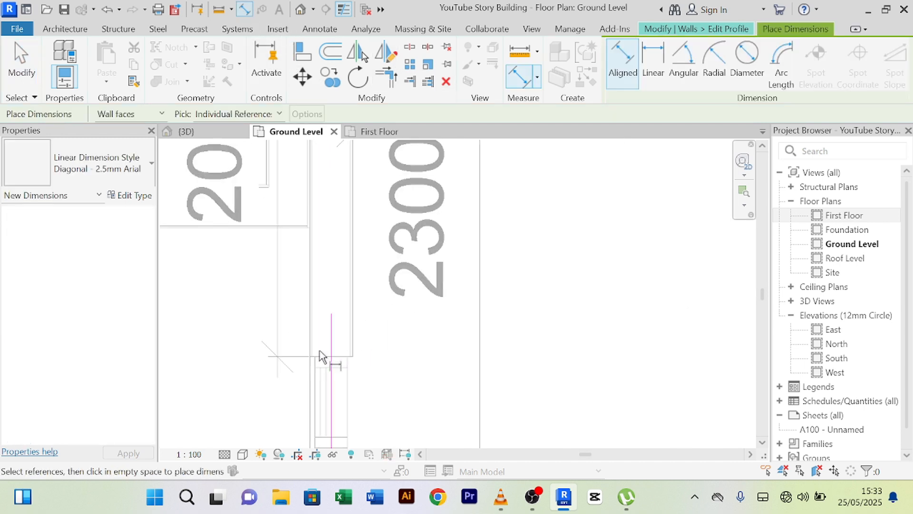
left_click(319, 358)
scroll(327, 264, "down", 2)
middle_click_drag(336, 241, 316, 427)
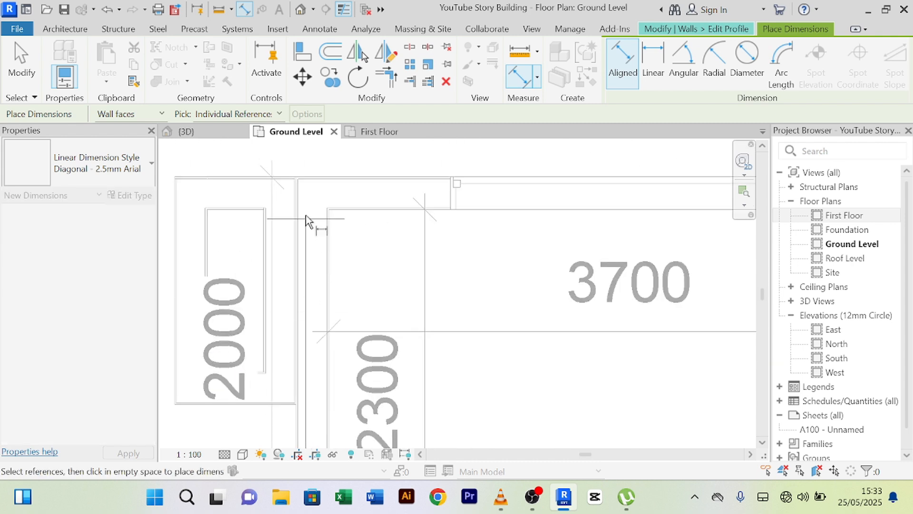
left_click(315, 179)
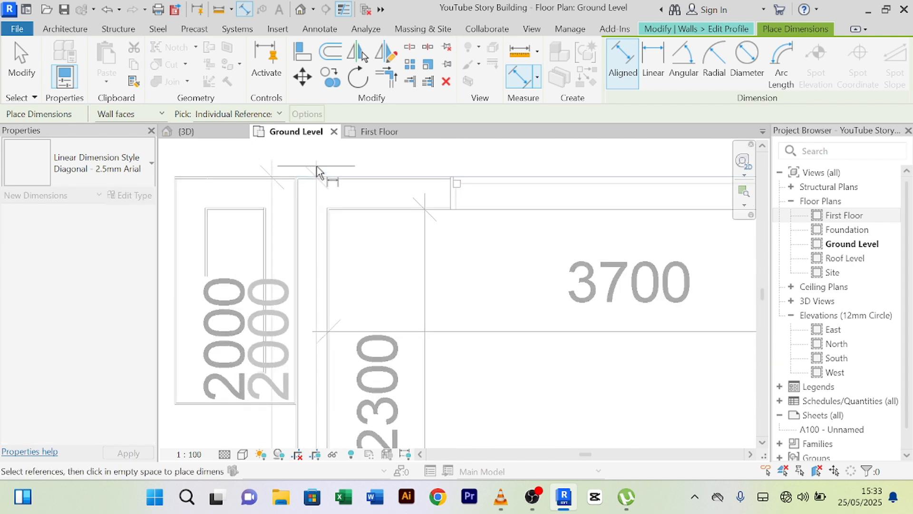
right_click(317, 166)
left_click(342, 176)
right_click(307, 145)
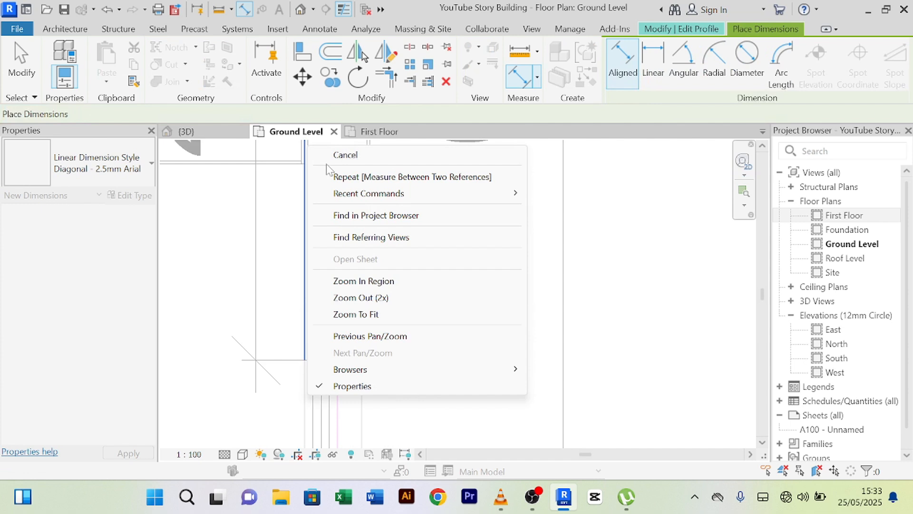
left_click(340, 157)
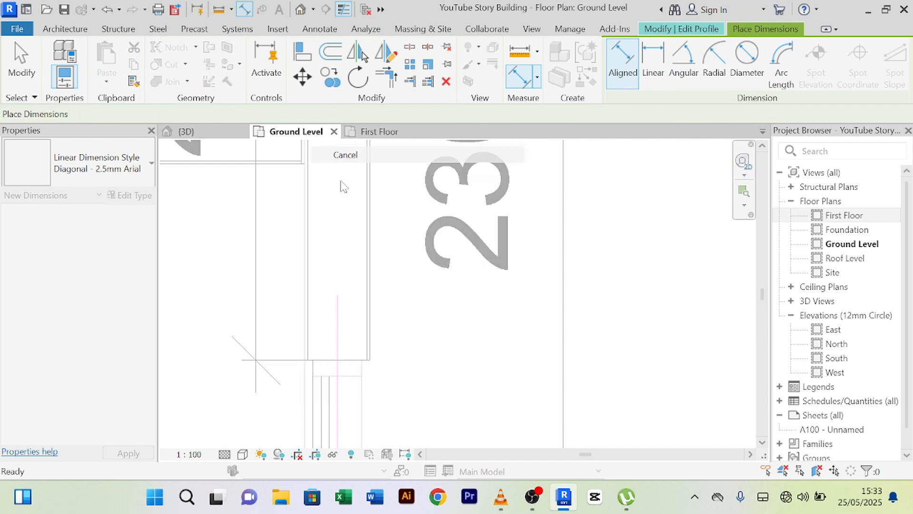
- Reframe the plan around the left rooms and return to the {3D} view
scroll(397, 323, "down", 4)
middle_click_drag(395, 315, 373, 345)
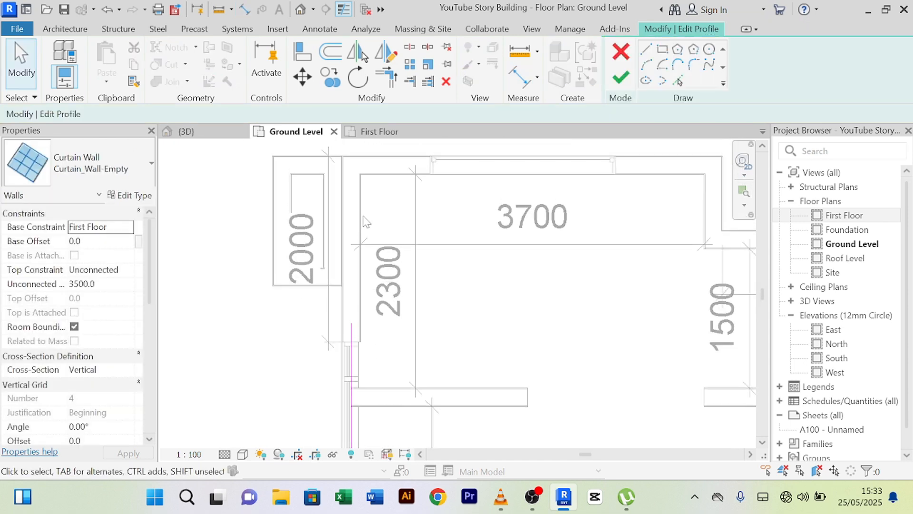
middle_click_drag(366, 222, 302, 203)
left_click(186, 131)
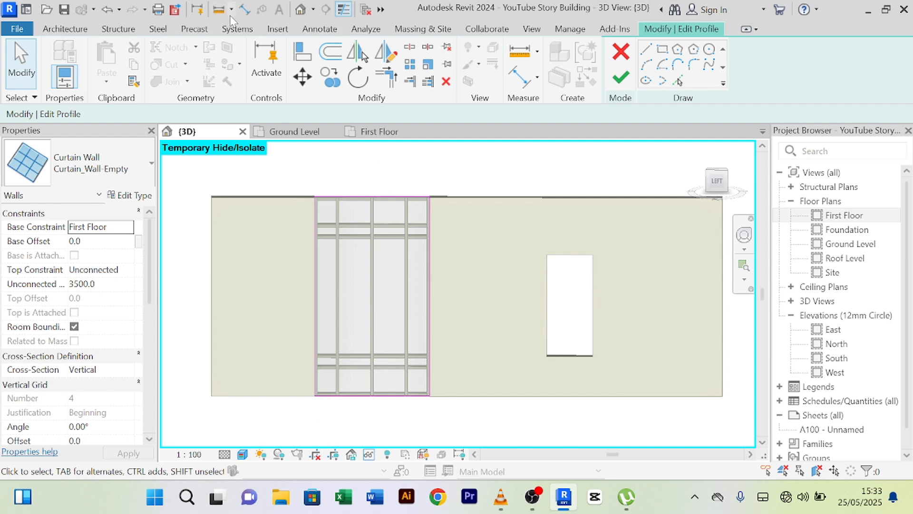
- Start a measurement from the curtain wall's lower-left corner, then cancel it
left_click(219, 10)
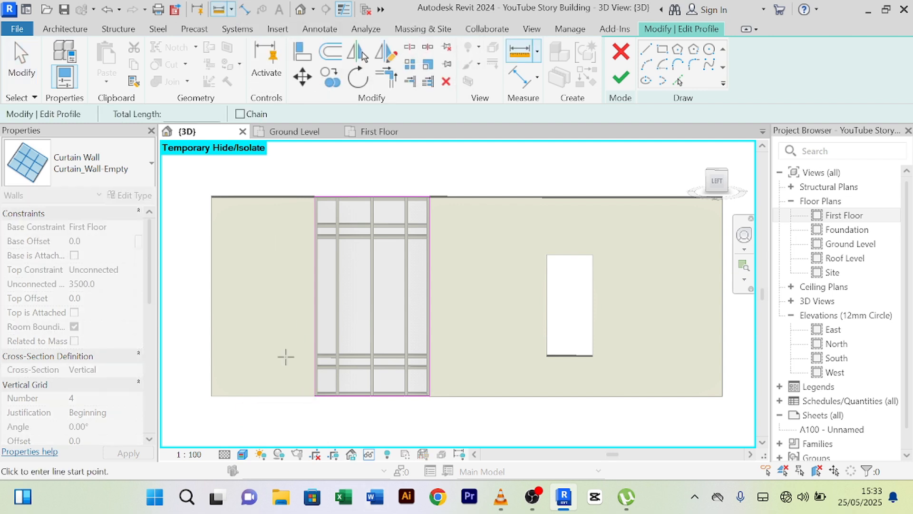
scroll(303, 385, "up", 3)
scroll(322, 391, "up", 2)
left_click(325, 393)
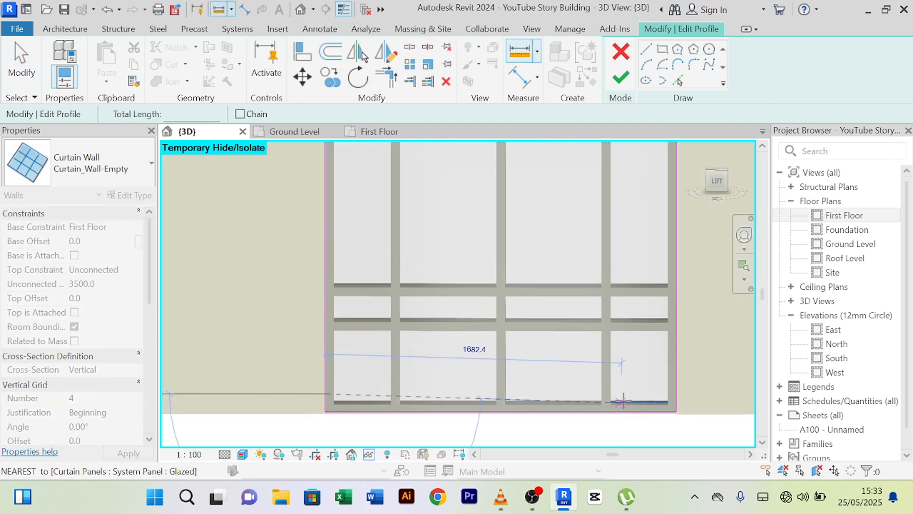
right_click(505, 309)
left_click(546, 175)
right_click(521, 189)
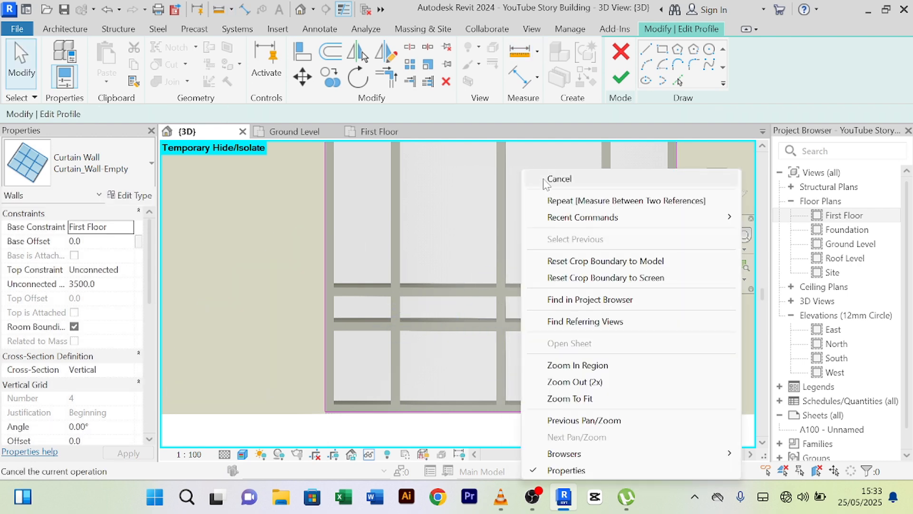
left_click(545, 180)
- Select the left profile line and start a numerical Offset of 200
scroll(467, 219, "down", 3)
scroll(421, 307, "down", 2)
middle_click_drag(425, 320, 398, 401)
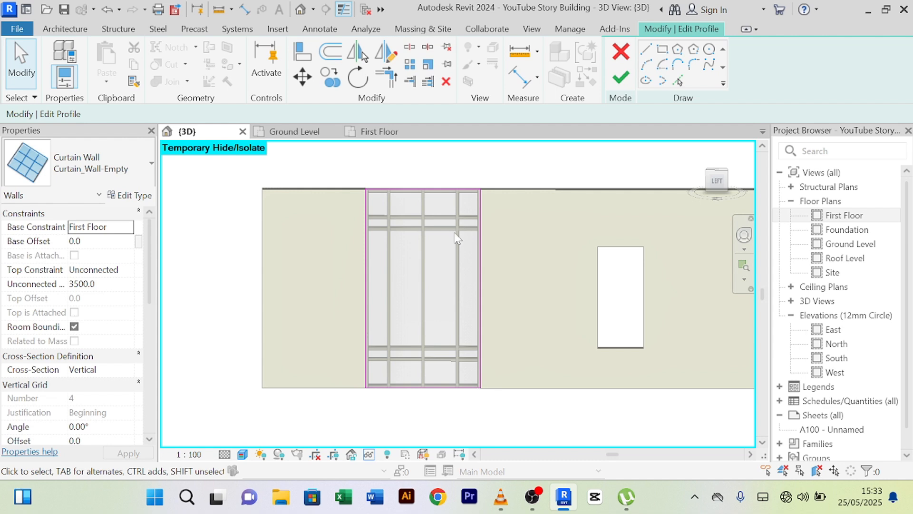
left_click(365, 331)
scroll(379, 320, "up", 3)
scroll(402, 327, "down", 4)
mouse_move(401, 327)
middle_mouse_down()
mouse_move(410, 283)
mouse_move(418, 340)
middle_mouse_up()
scroll(407, 280, "up", 2)
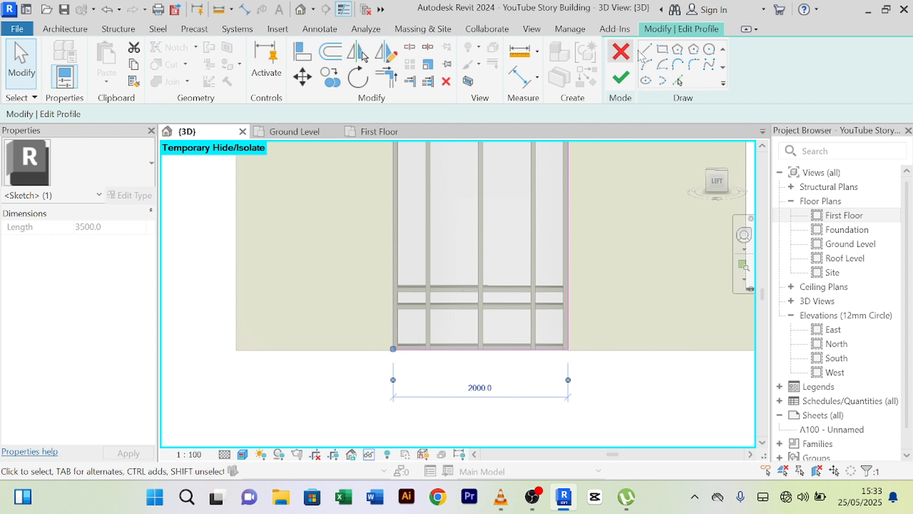
left_click(330, 51)
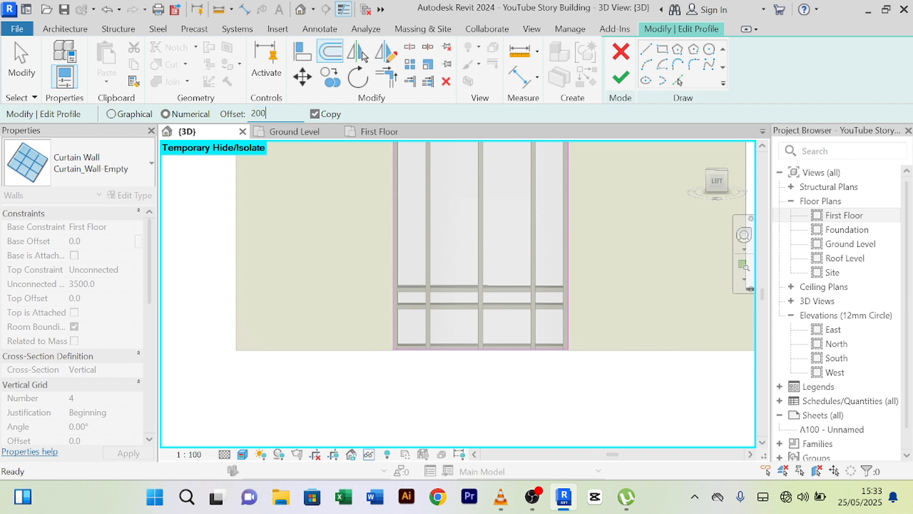
- Create 200 mm offset copies of the profile sketch edges, including beyond the right edge
key("Return")
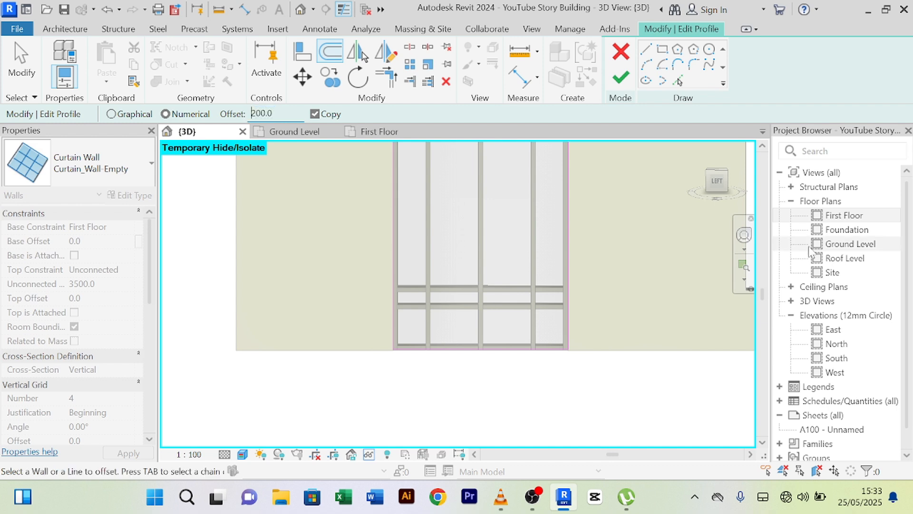
left_click(399, 317)
middle_click_drag(622, 275, 561, 342)
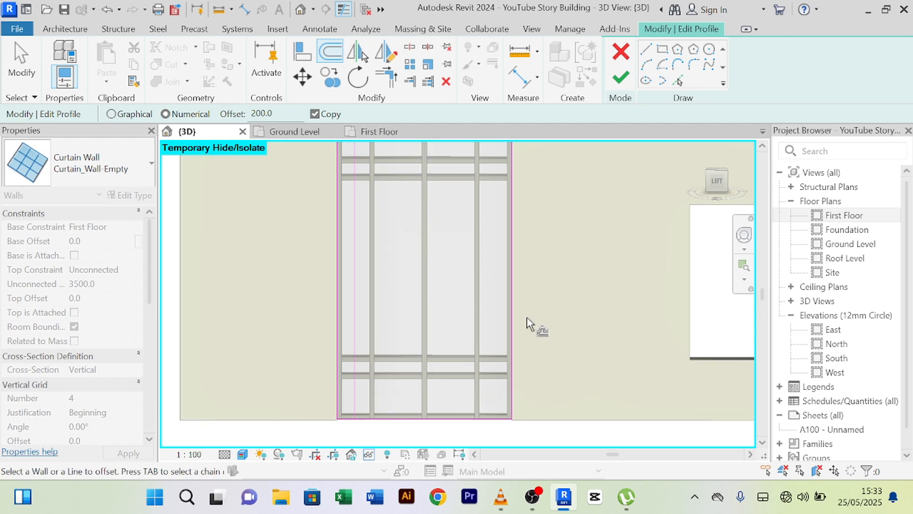
left_click(518, 303)
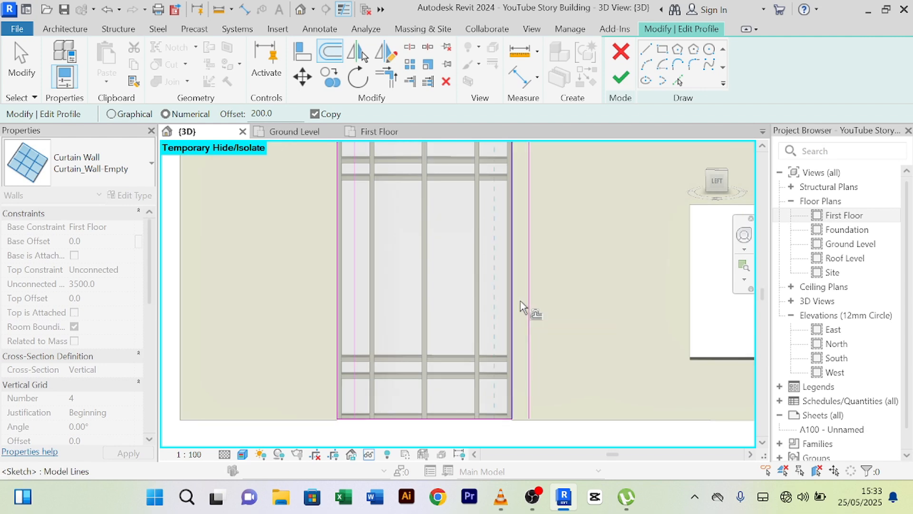
scroll(544, 291, "down", 2)
right_click(543, 147)
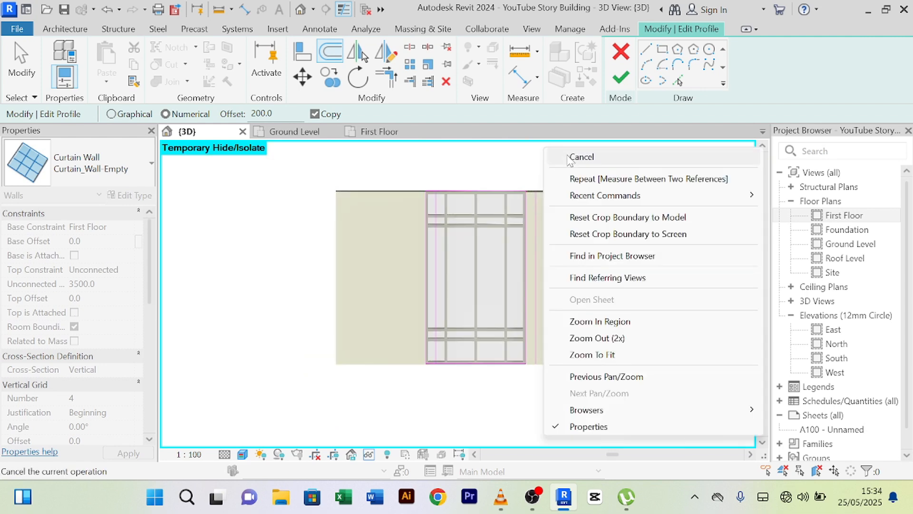
left_click(567, 155)
right_click(565, 154)
left_click(578, 165)
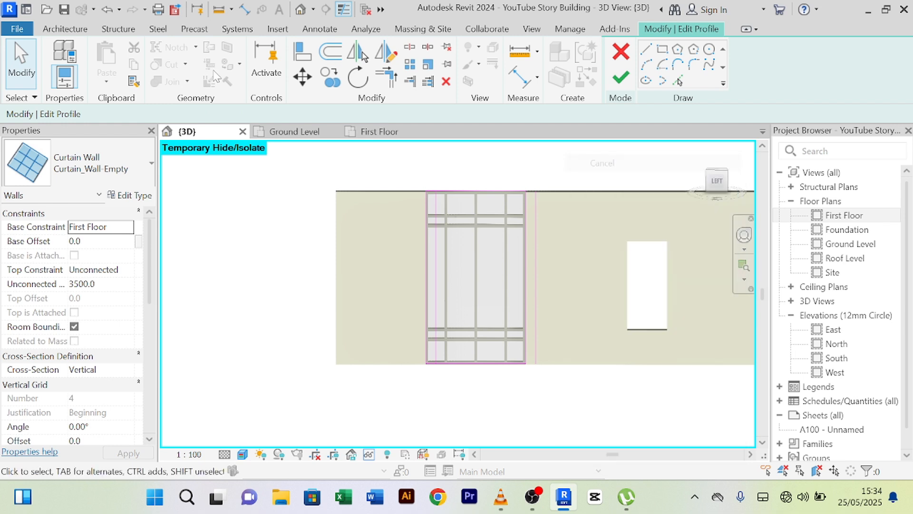
- Trim/Extend to Corner the new lines with the top and bottom edges
left_click(385, 76)
scroll(454, 176, "up", 4)
left_click(414, 237)
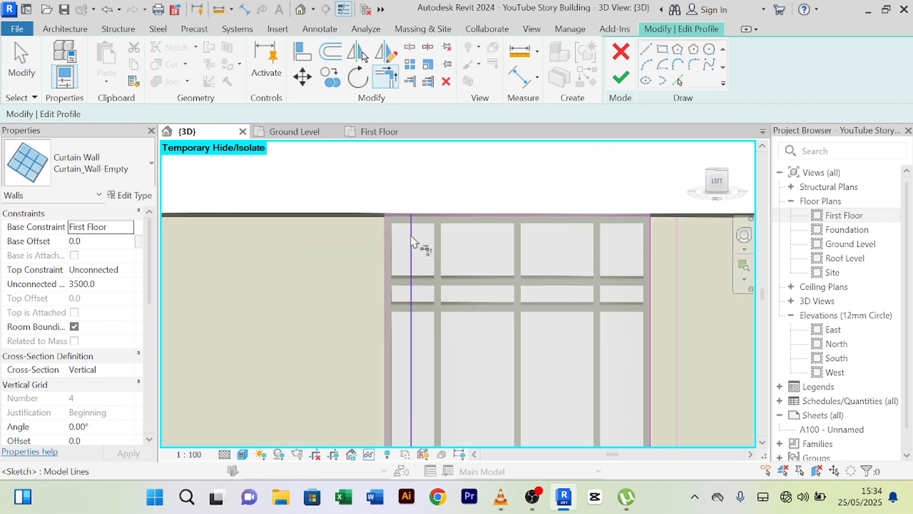
scroll(452, 222, "down", 2)
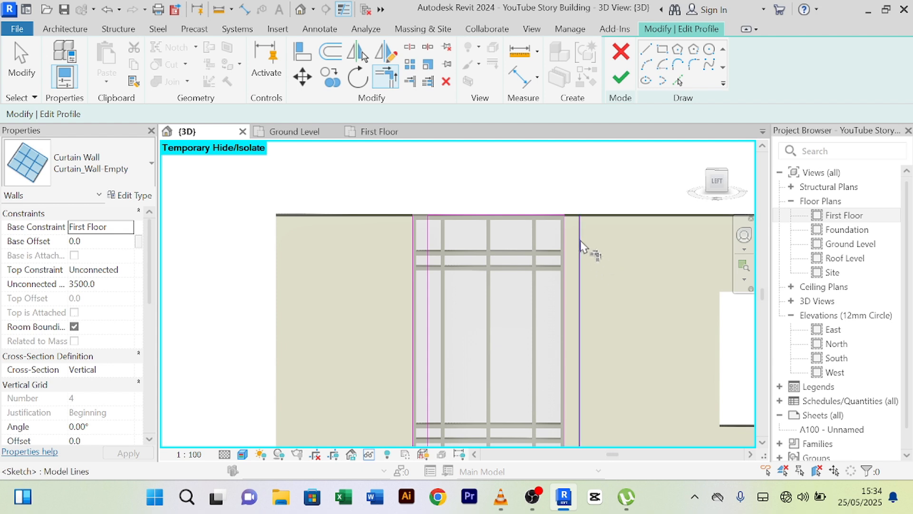
left_click(543, 215)
middle_click_drag(593, 325, 533, 197)
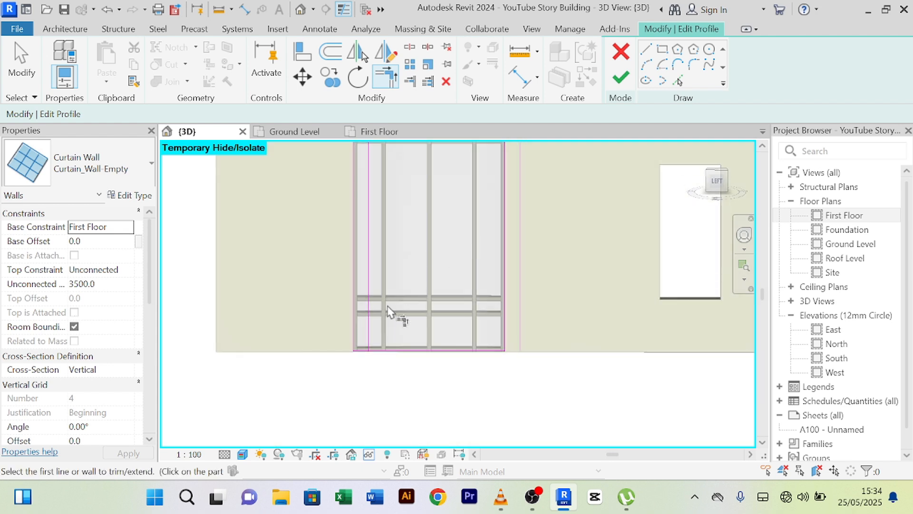
scroll(383, 312, "up", 2)
left_click(365, 338)
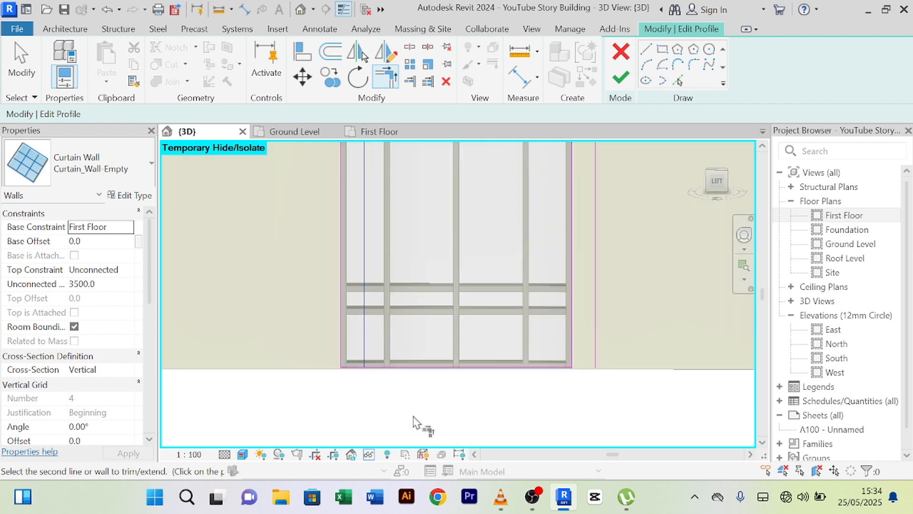
left_click(431, 370)
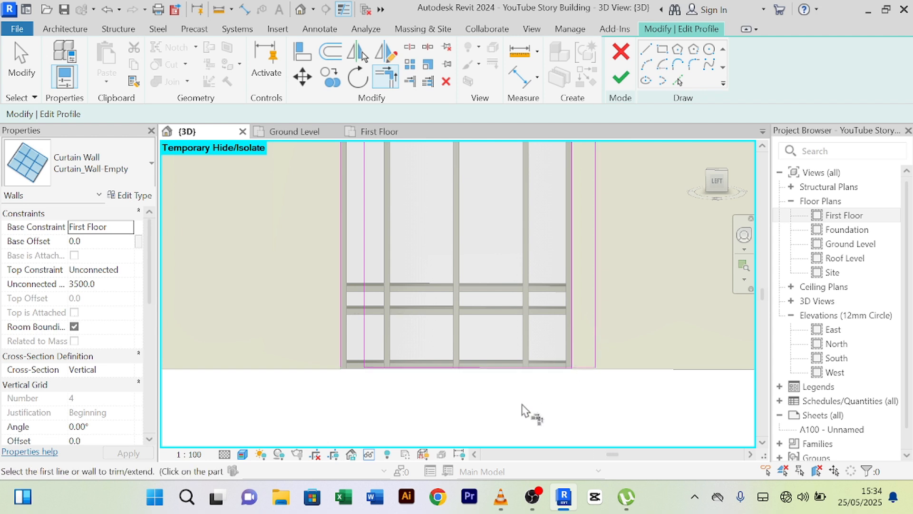
scroll(526, 412, "down", 2)
right_click(586, 267)
left_click(643, 200)
right_click(606, 200)
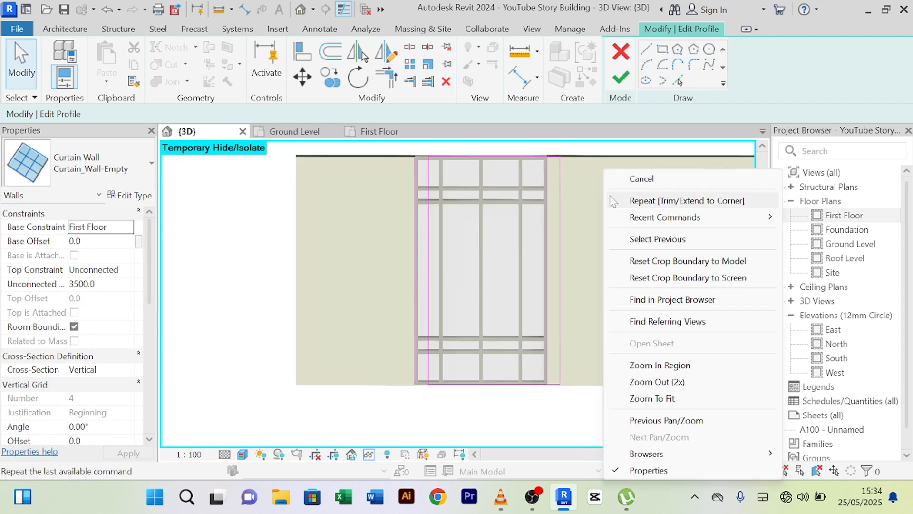
left_click(626, 181)
- Delete the old left sketch line of the profile
left_click(551, 229)
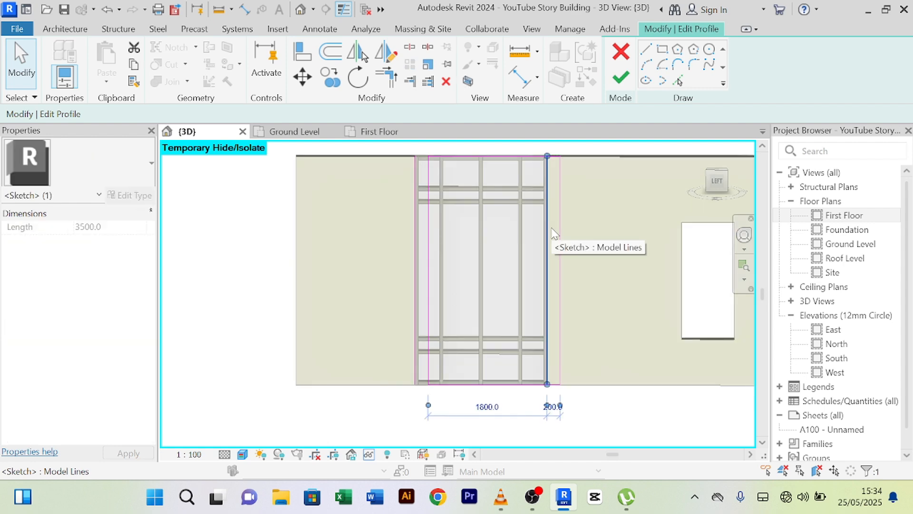
left_click(401, 246)
left_click(416, 247)
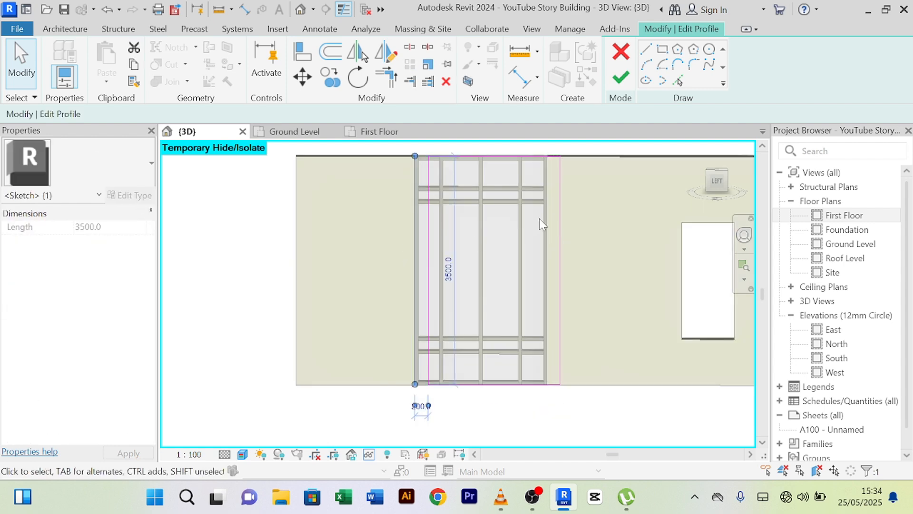
key("Delete")
- Finish the profile edit, delete the unfit mullions, and reset Temporary Hide/Isolate
left_click(619, 80)
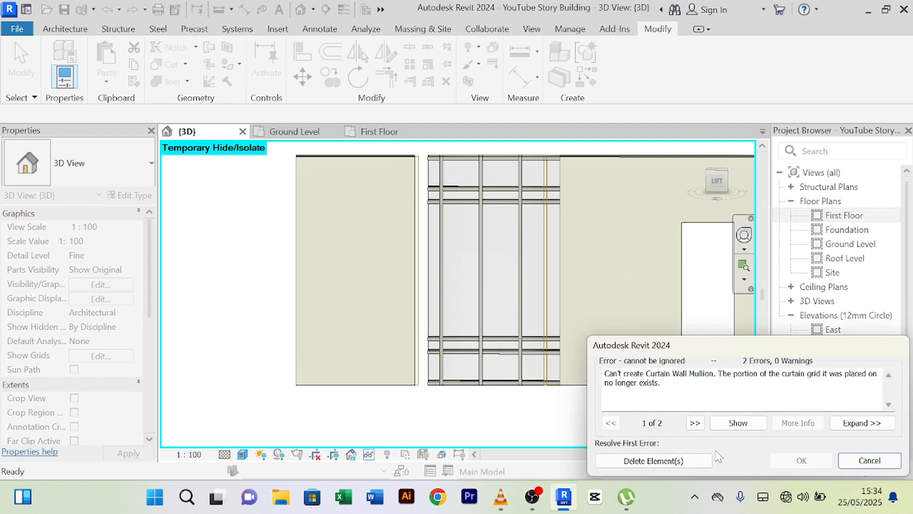
left_click(680, 461)
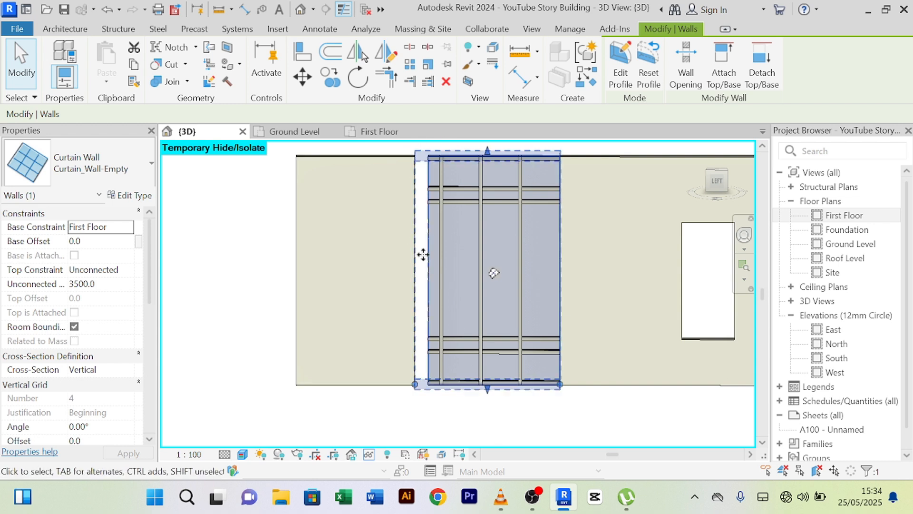
left_click(369, 454)
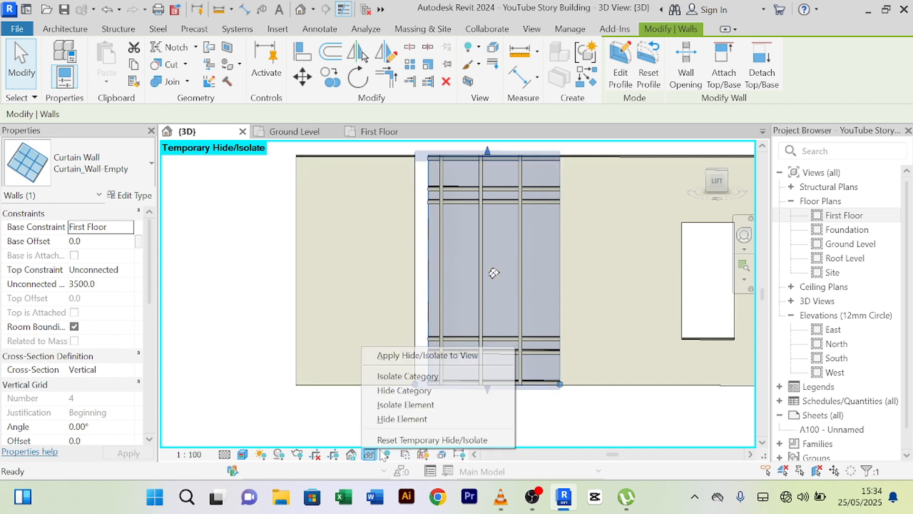
left_click(438, 442)
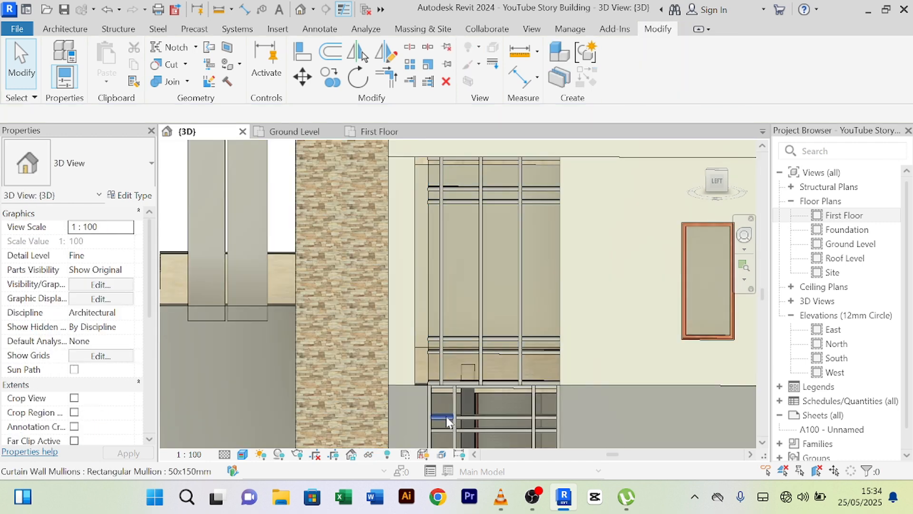
scroll(475, 400, "down", 2)
scroll(552, 390, "up", 5)
middle_click_drag(553, 388, 583, 316)
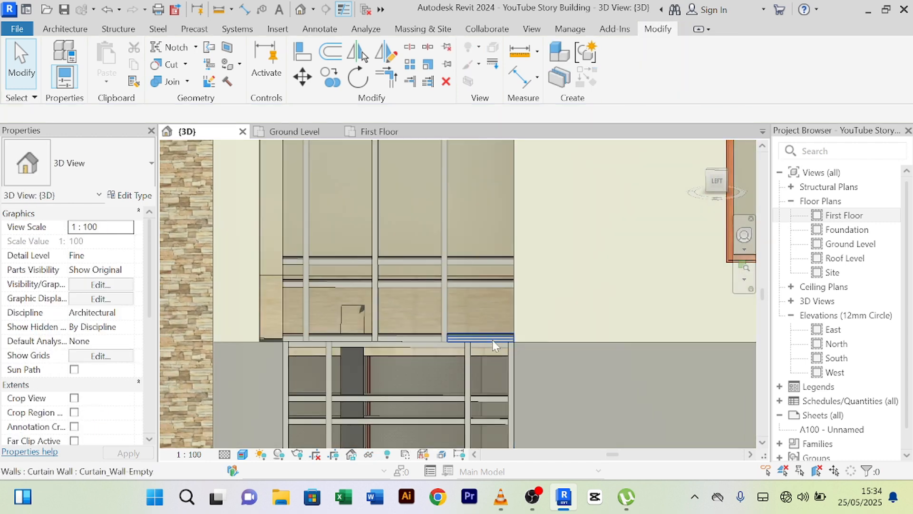
scroll(493, 339, "up", 3)
scroll(580, 284, "down", 4)
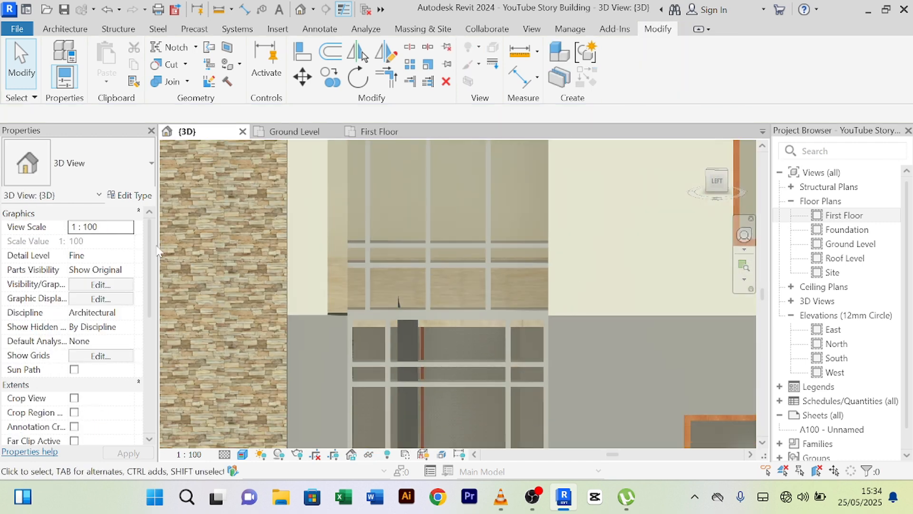
- Select the Main Wall 200mm beside the curtain wall and pan up over the facade
left_click(324, 279)
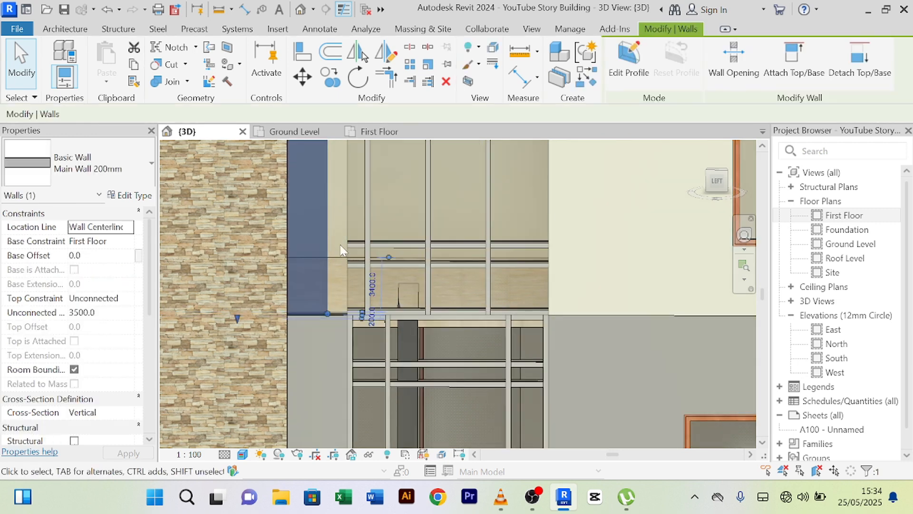
scroll(338, 258, "down", 3)
scroll(340, 255, "up", 2)
scroll(341, 255, "down", 4)
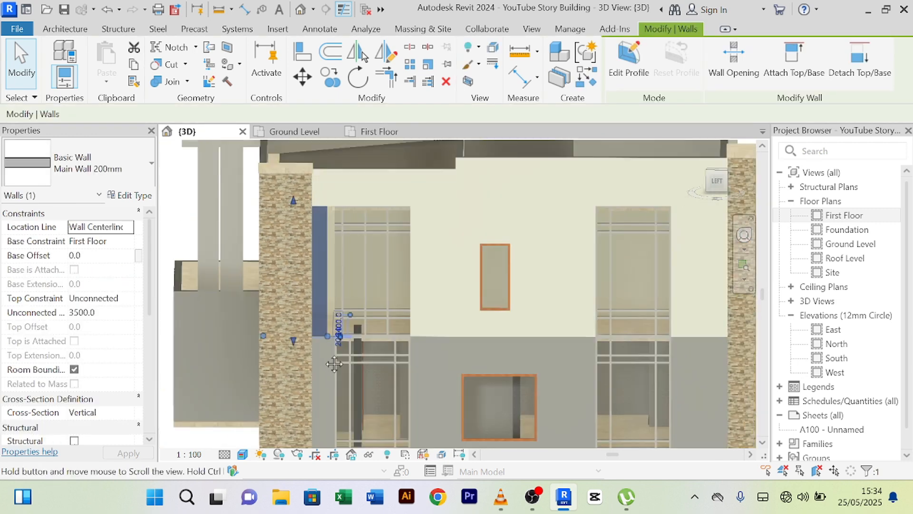
scroll(307, 258, "up", 4)
middle_click_drag(318, 328, 332, 255)
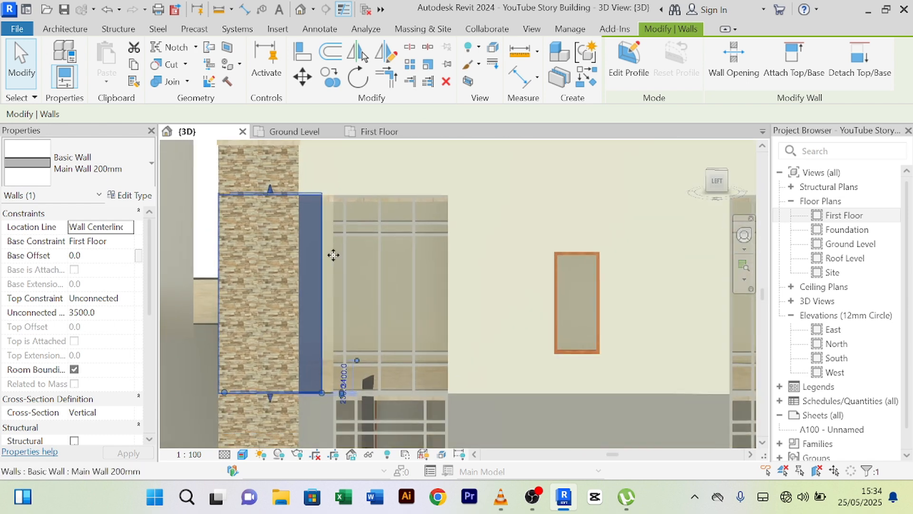
scroll(444, 308, "down", 2)
middle_click_drag(452, 317, 447, 268)
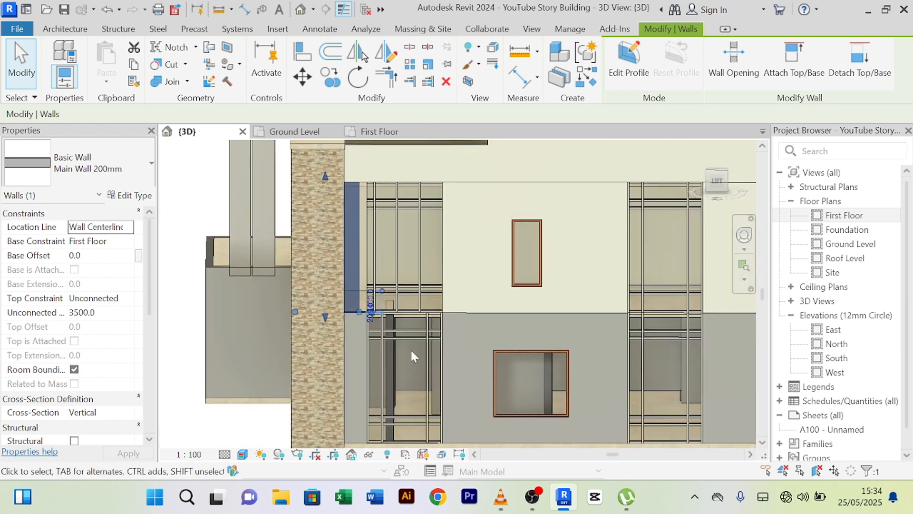
scroll(409, 336, "down", 3)
scroll(409, 307, "up", 4)
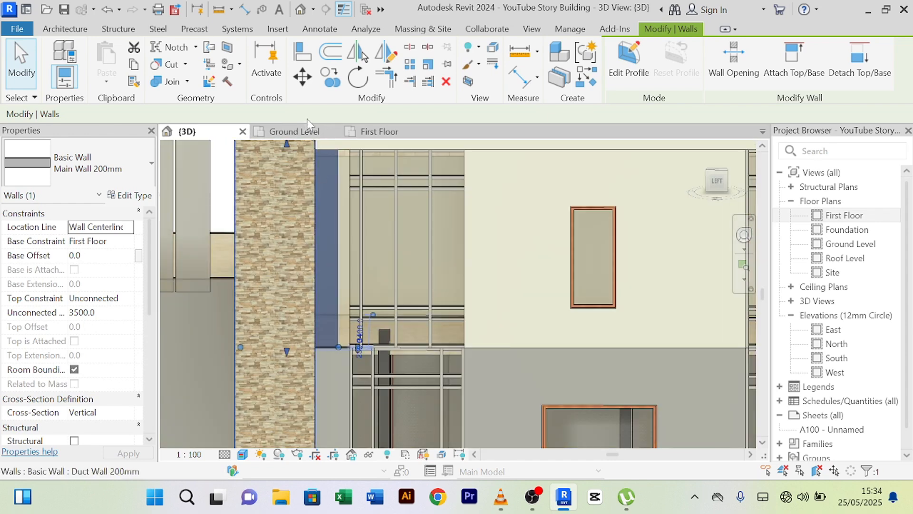
scroll(389, 222, "down", 3)
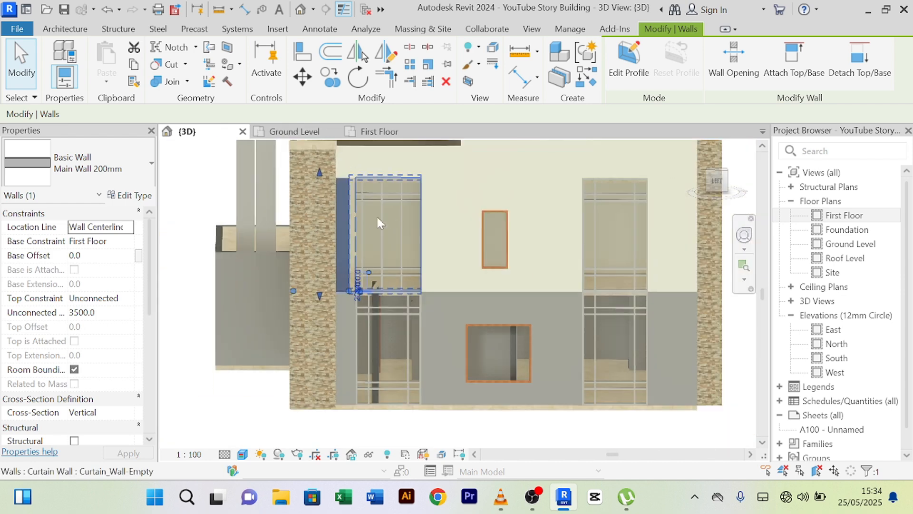
- On the First Floor plan, drag the Main Wall 200mm end down onto the curtain wall below
left_click(384, 133)
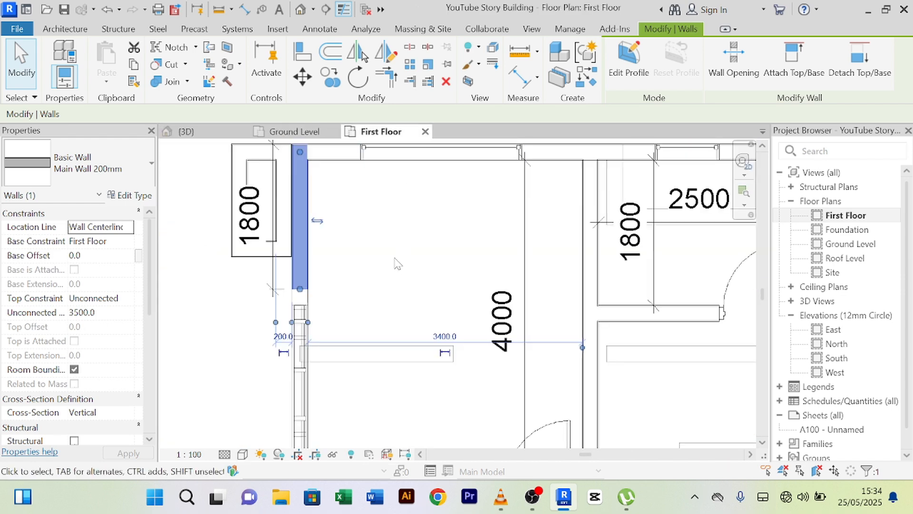
scroll(379, 253, "up", 5)
scroll(308, 345, "up", 2)
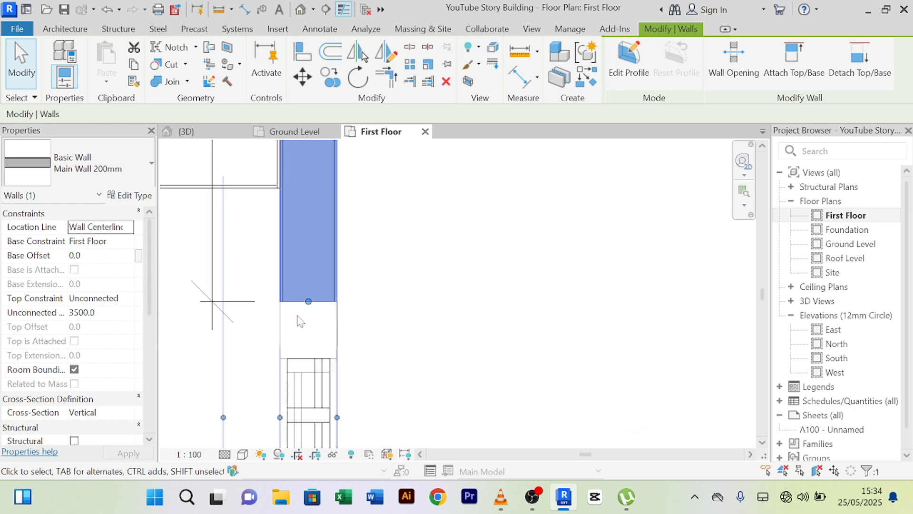
left_click(301, 329)
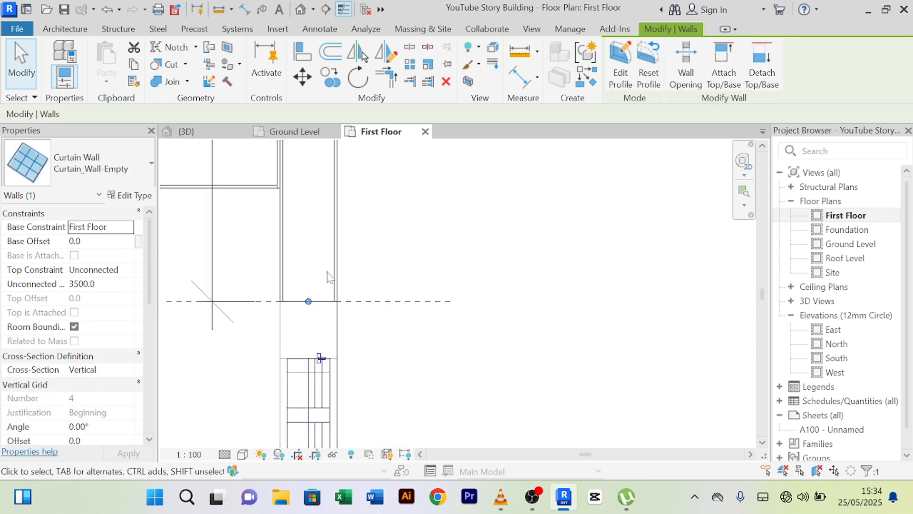
left_click(295, 291)
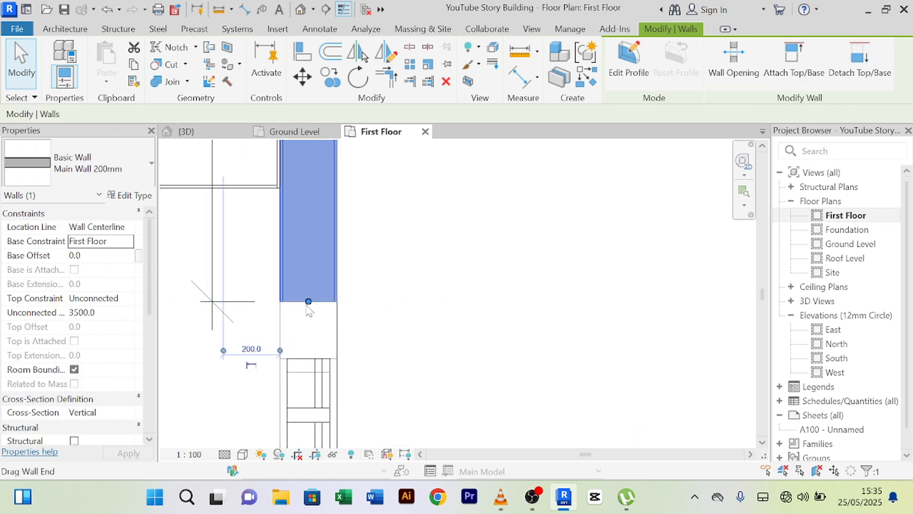
left_click_drag(308, 301, 308, 358)
scroll(311, 302, "down", 2)
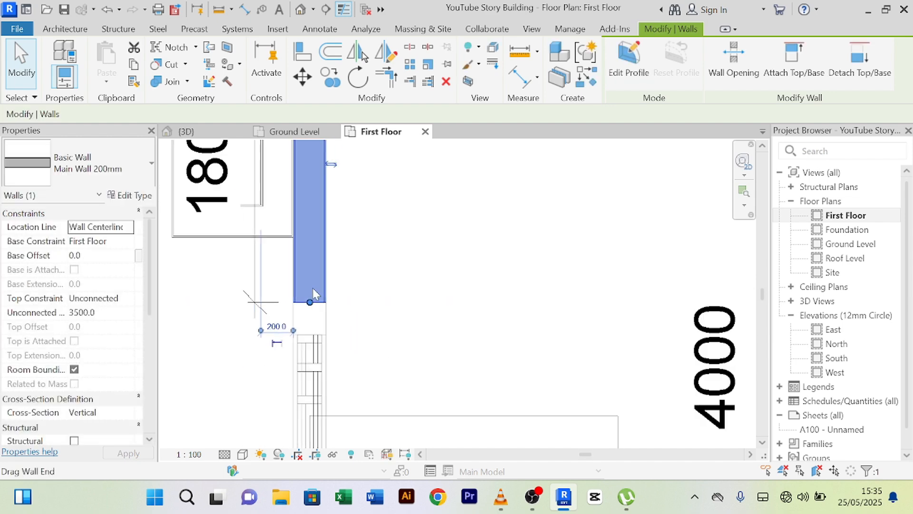
- Check the extended wall in 3D and compare it with the ground-floor wall end on Ground Level
left_click(215, 134)
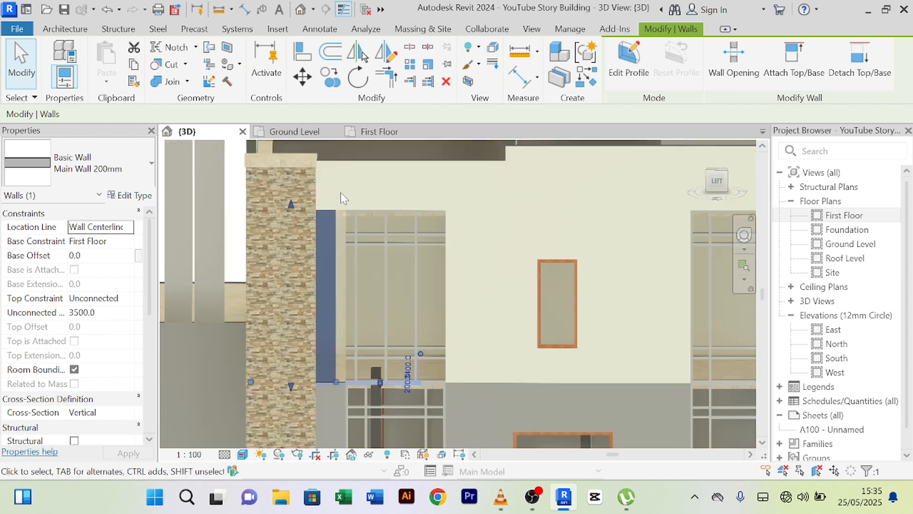
left_click(295, 132)
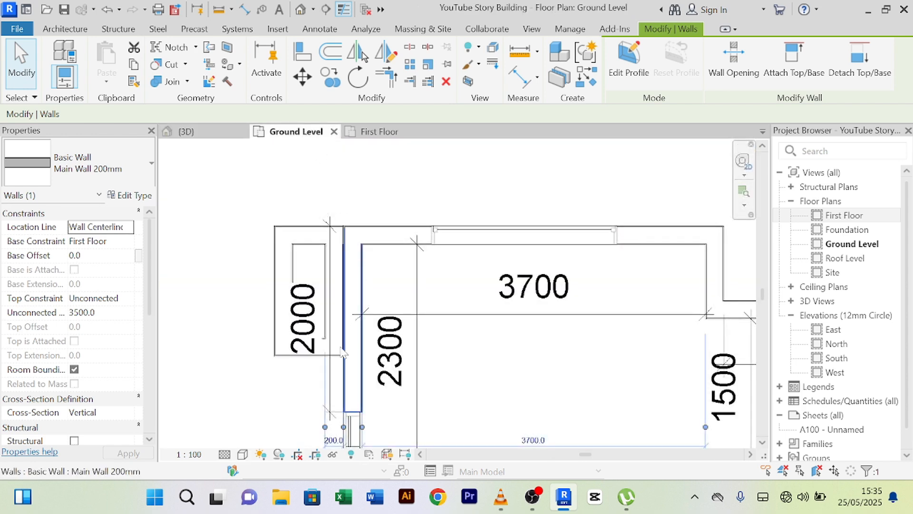
scroll(342, 353, "up", 5)
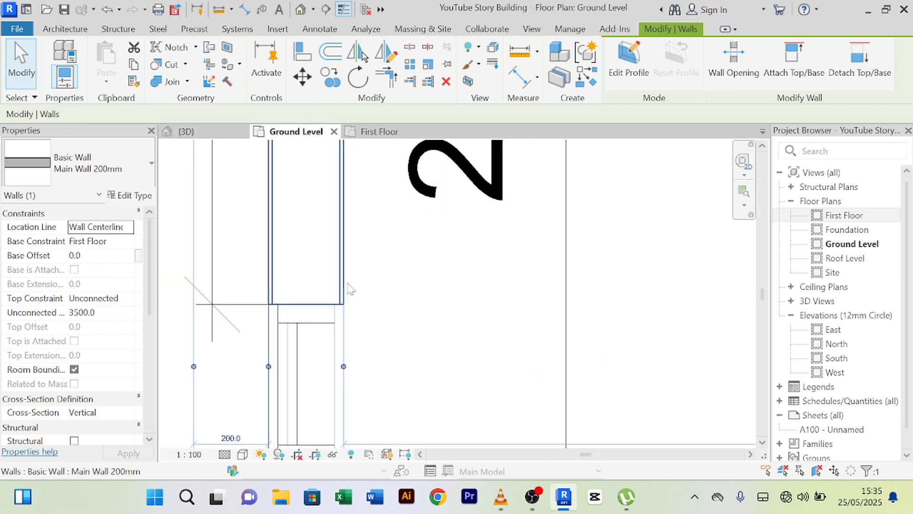
scroll(346, 268, "down", 2)
left_click(344, 269)
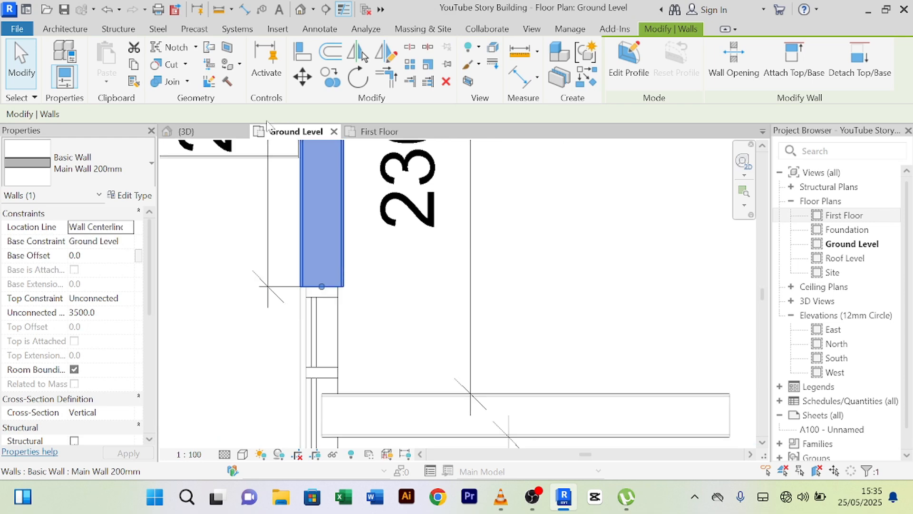
left_click(185, 131)
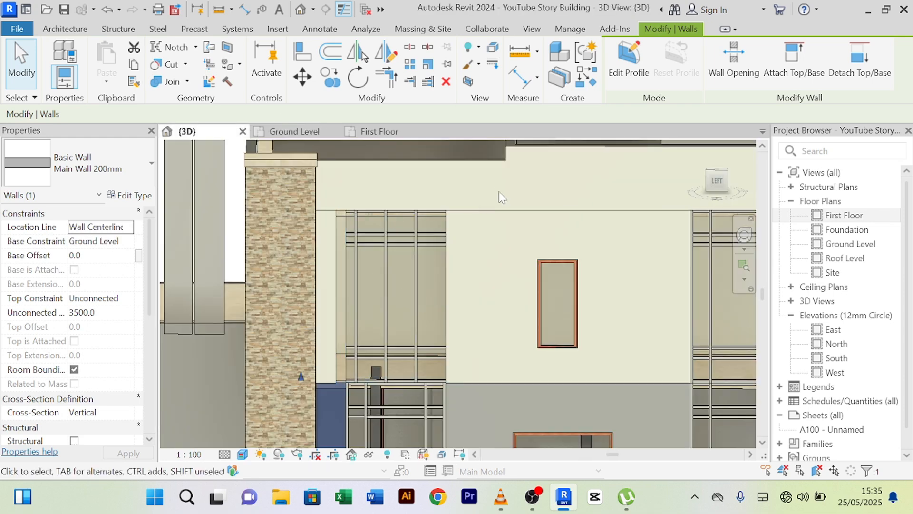
- Inspect the wall beside the stone pillar and its end on the First Floor plan
left_click(554, 191)
scroll(497, 233, "down", 3)
scroll(393, 294, "up", 4)
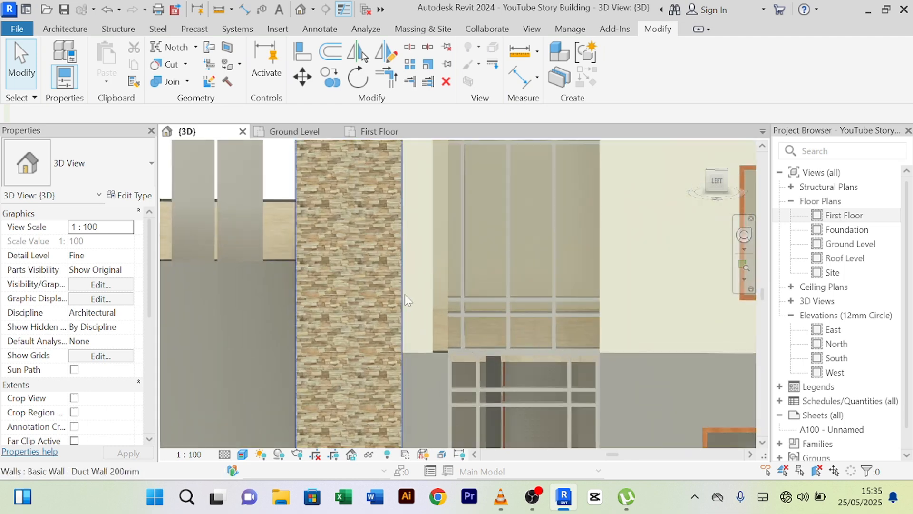
left_click(428, 291)
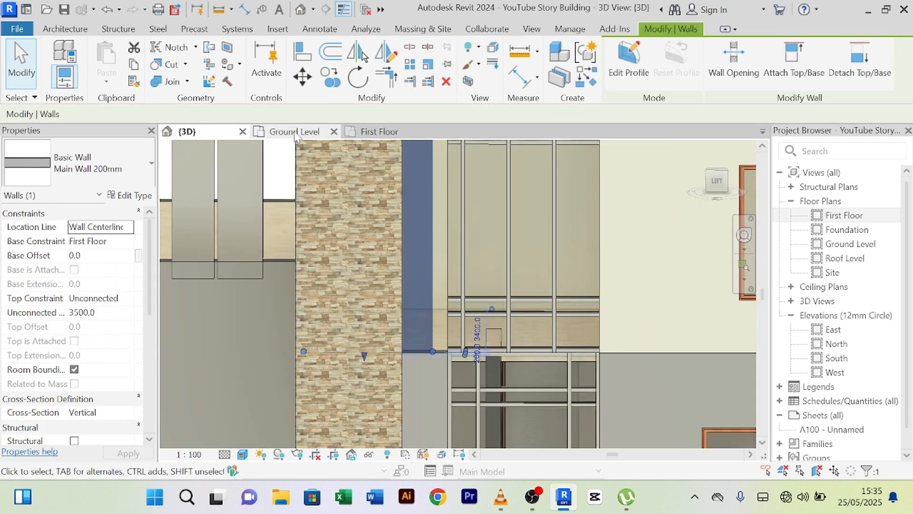
left_click(364, 132)
scroll(393, 270, "down", 1)
middle_click_drag(400, 273, 401, 237)
left_click(257, 285)
scroll(327, 262, "up", 5)
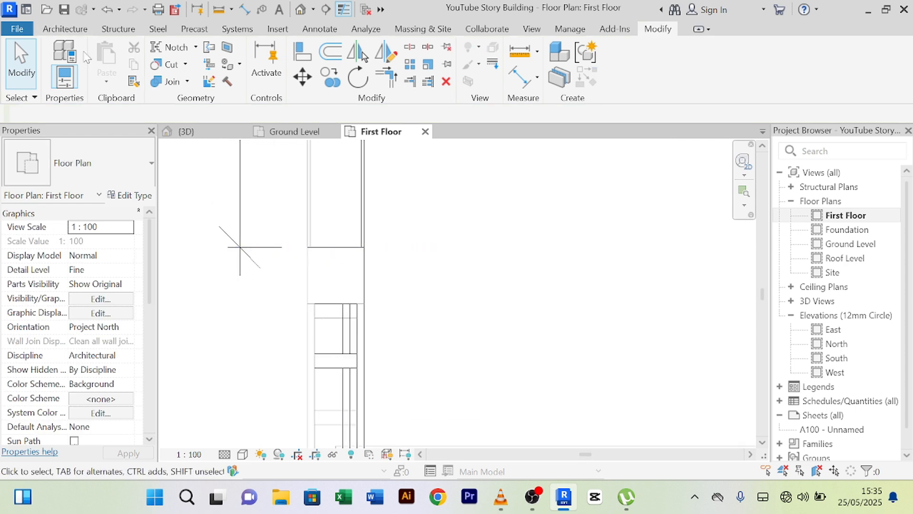
- Start a same-type Main Wall 200mm at the curtain wall end, then cancel it and return to 3D
left_click(71, 30)
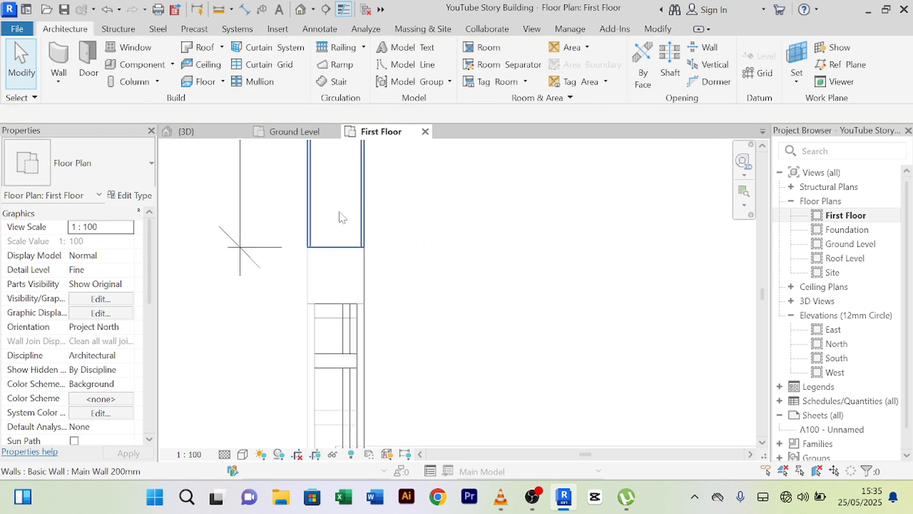
left_click(340, 240)
scroll(422, 259, "down", 3)
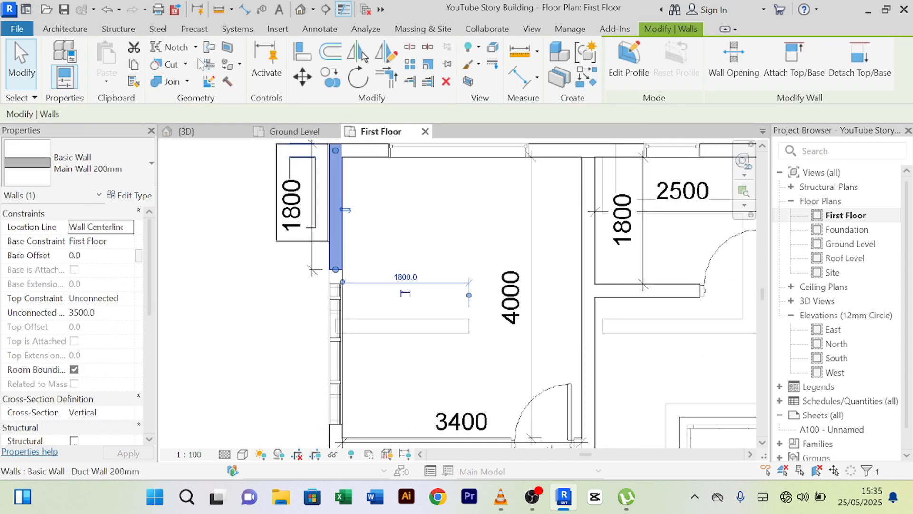
left_click(588, 79)
scroll(323, 280, "up", 5)
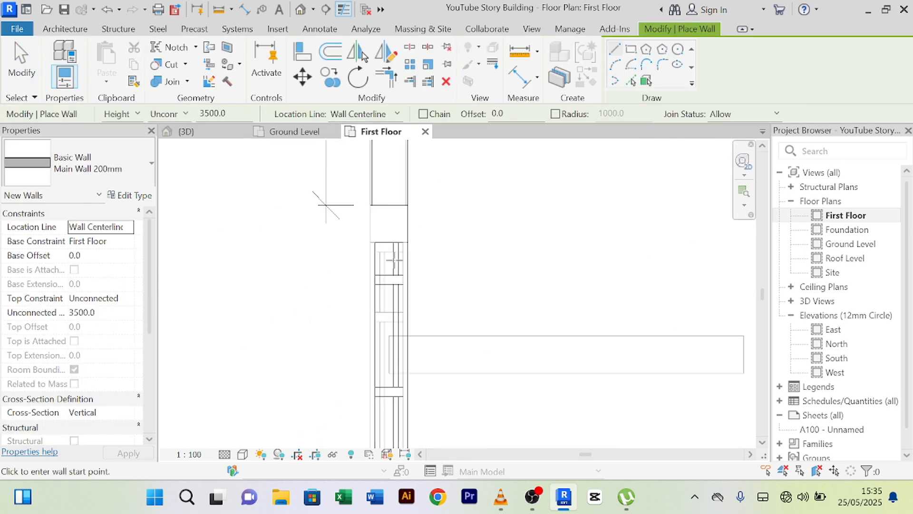
scroll(385, 251, "up", 2)
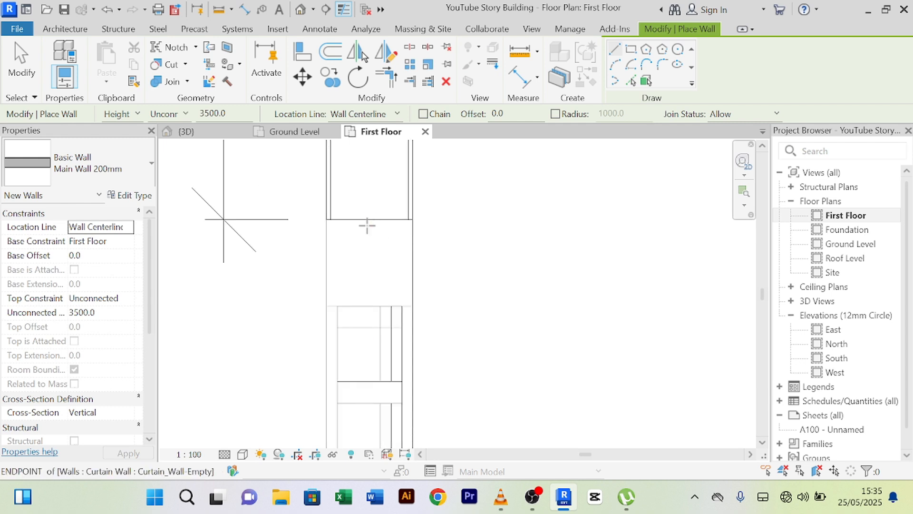
left_click(367, 226)
key("Escape")
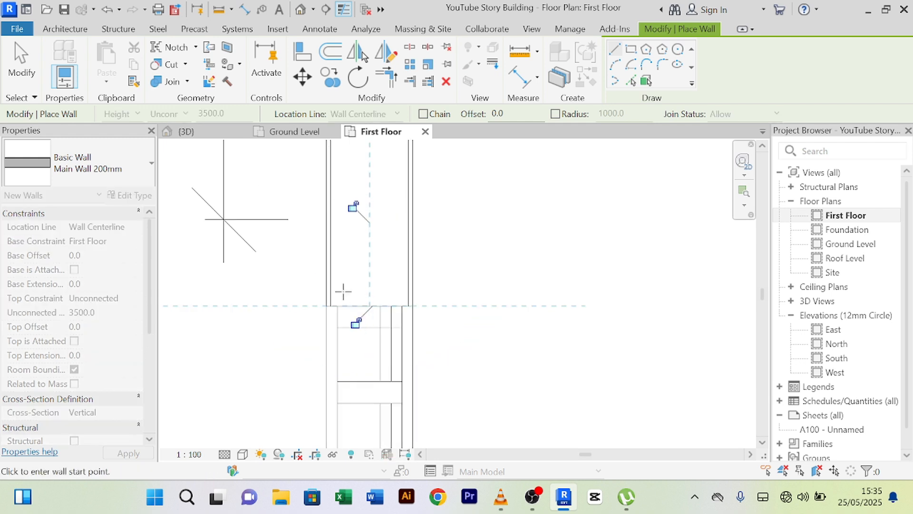
right_click(237, 360)
left_click(274, 99)
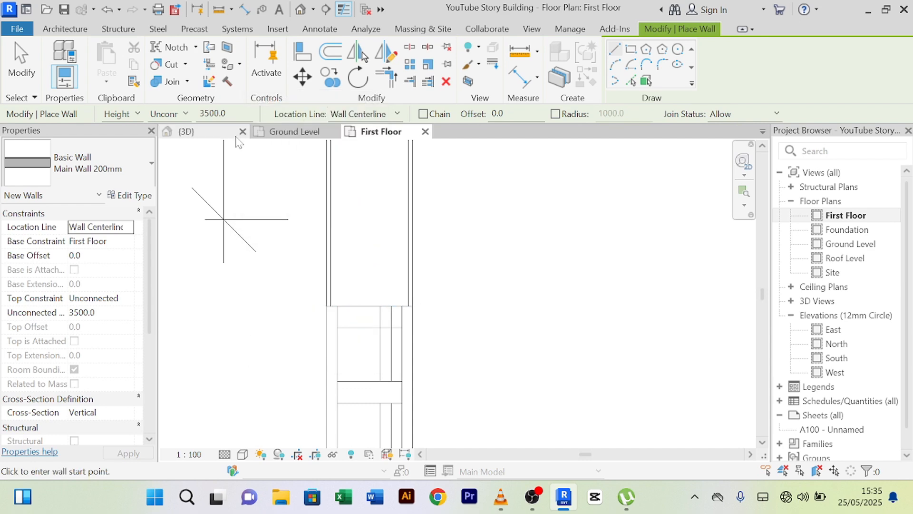
left_click(214, 136)
scroll(435, 281, "down", 5)
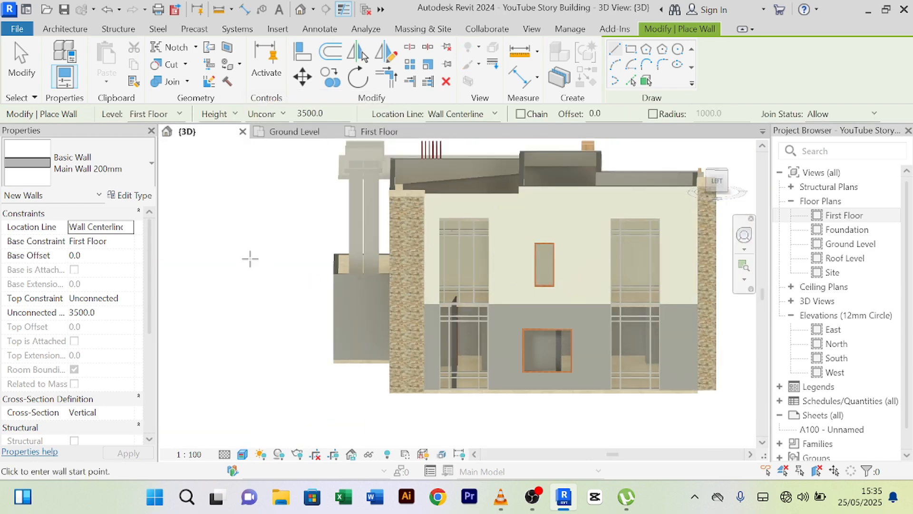
right_click(239, 240)
left_click(273, 179)
scroll(587, 263, "up", 6)
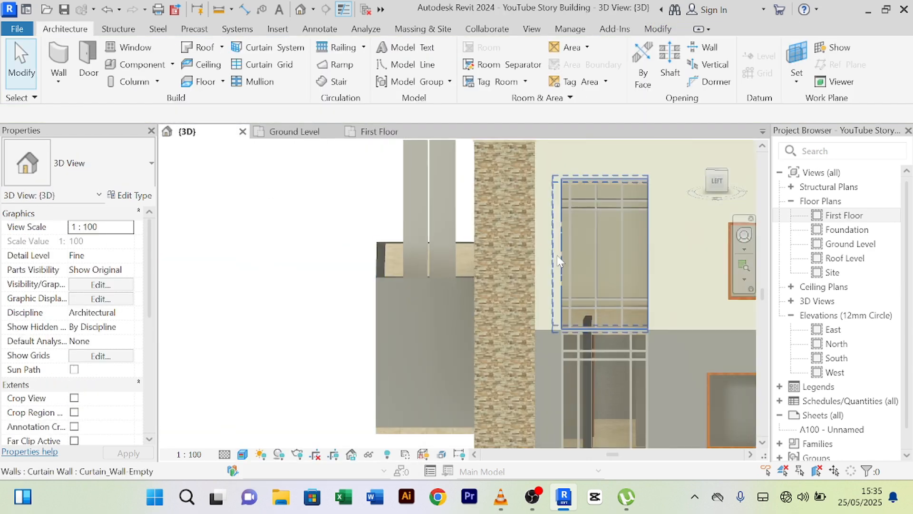
middle_click_drag(586, 259, 509, 214)
scroll(448, 373, "down", 3)
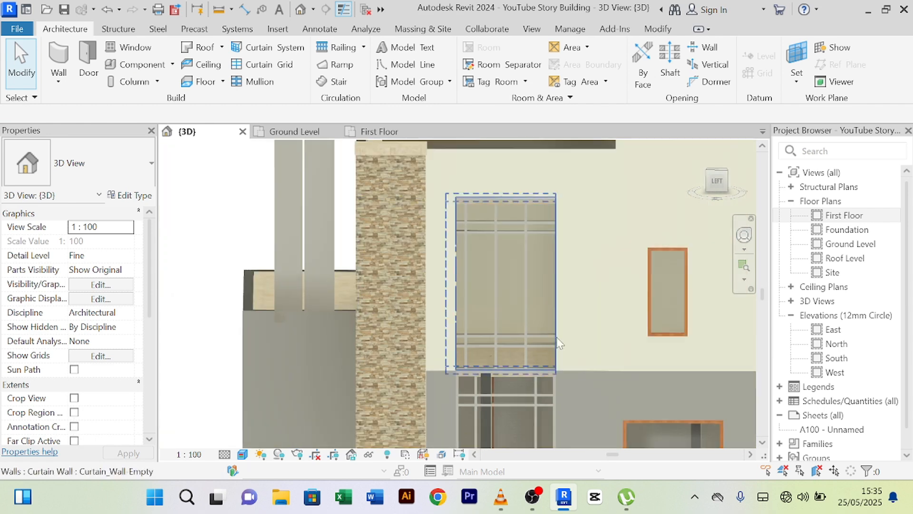
scroll(581, 293, "up", 2)
scroll(581, 293, "down", 2)
scroll(535, 233, "up", 3)
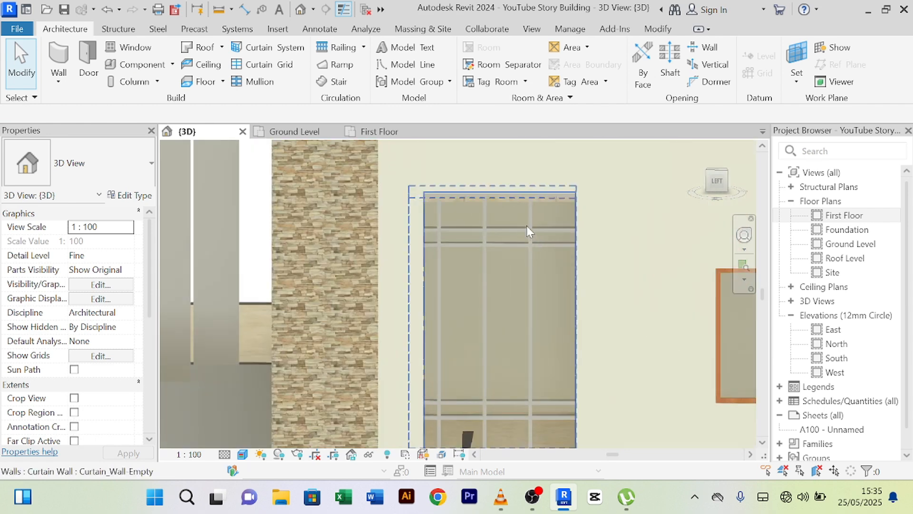
left_click(521, 230)
scroll(552, 285, "down", 3)
scroll(523, 266, "up", 3)
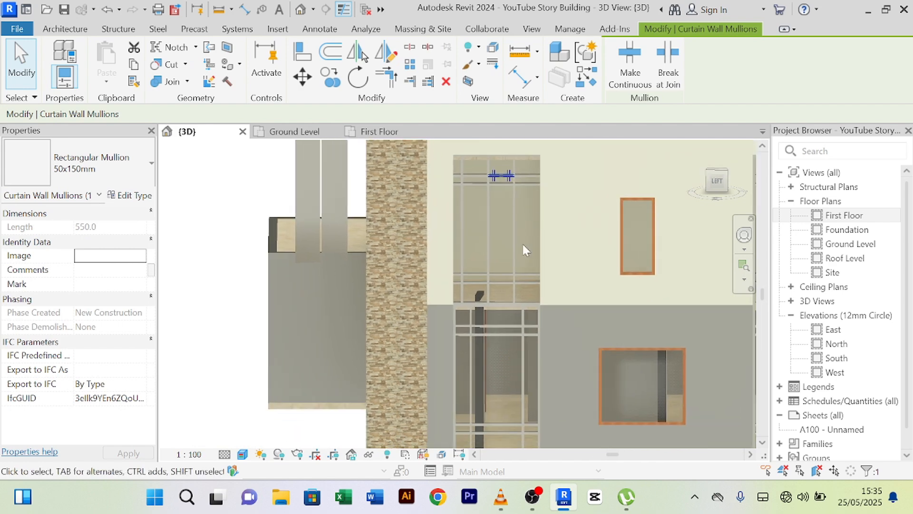
scroll(530, 310, "up", 3)
scroll(590, 259, "down", 3)
scroll(533, 292, "up", 1)
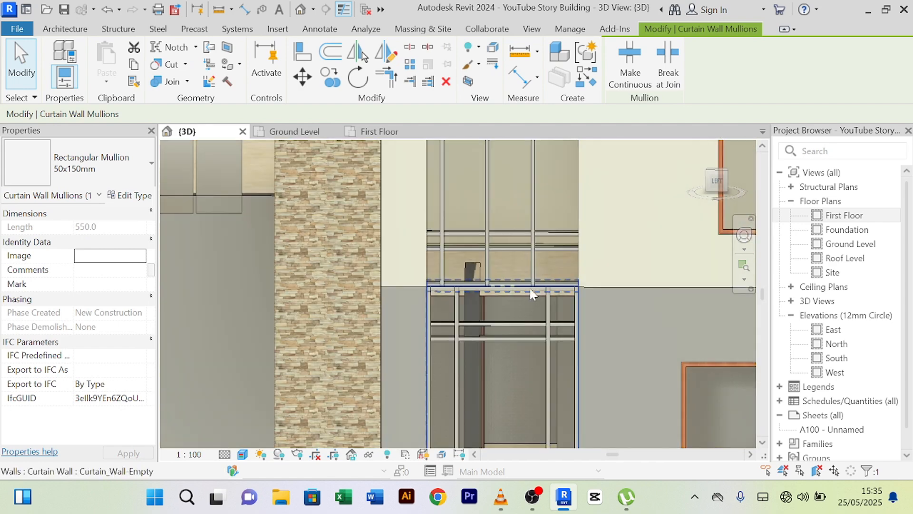
scroll(559, 227, "down", 3)
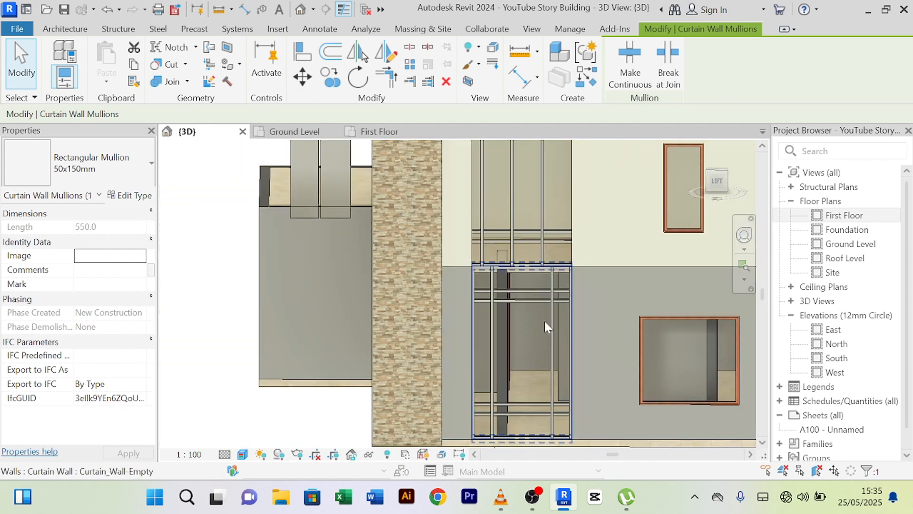
scroll(544, 321, "up", 3)
scroll(528, 298, "down", 4)
middle_click_drag(574, 290, 517, 289)
scroll(679, 275, "up", 8)
scroll(329, 267, "down", 4)
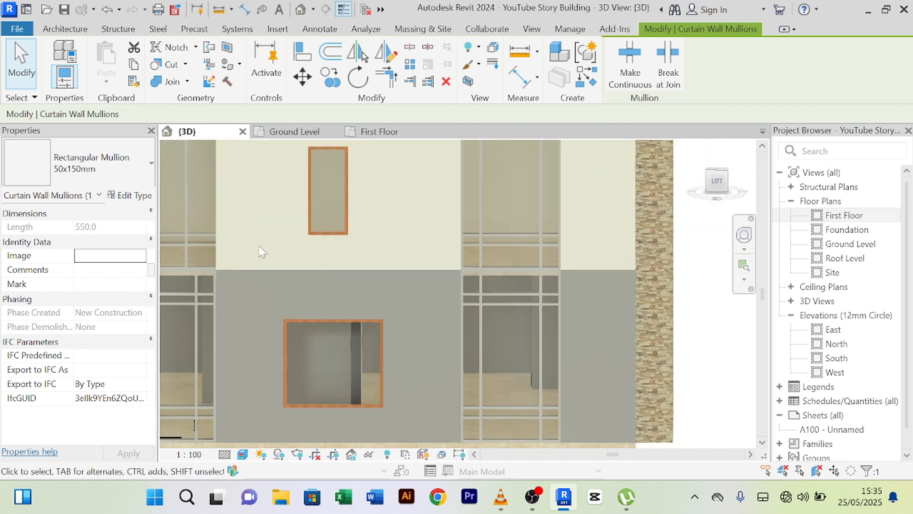
scroll(260, 251, "down", 3)
middle_click_drag(303, 249, 381, 269)
scroll(343, 214, "up", 3)
scroll(352, 173, "up", 1)
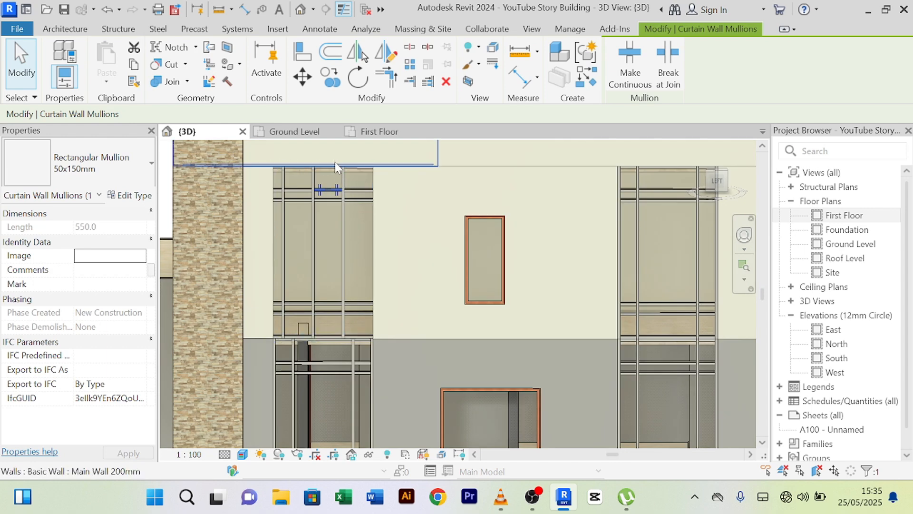
left_click(335, 171)
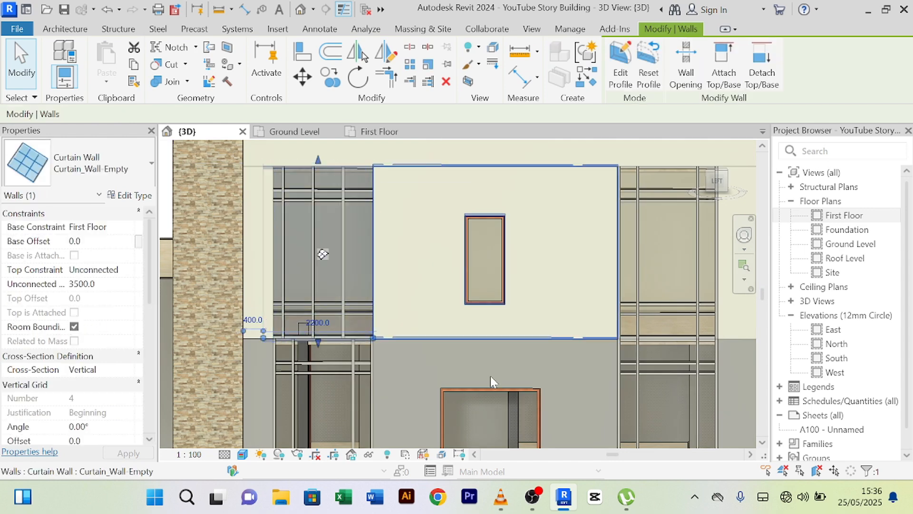
- Isolate the selected first-floor curtain wall in 3D, then pick one of its vertical mullions
left_click(369, 454)
left_click(407, 404)
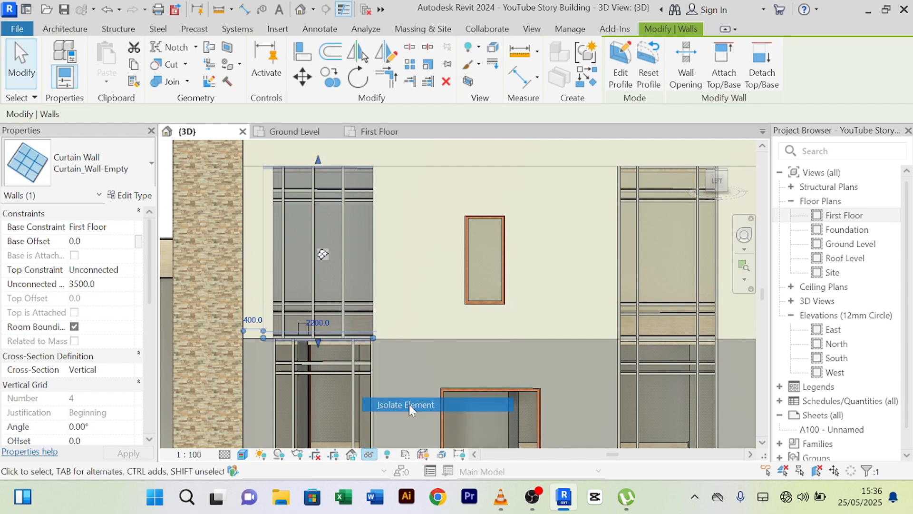
scroll(418, 290, "up", 4)
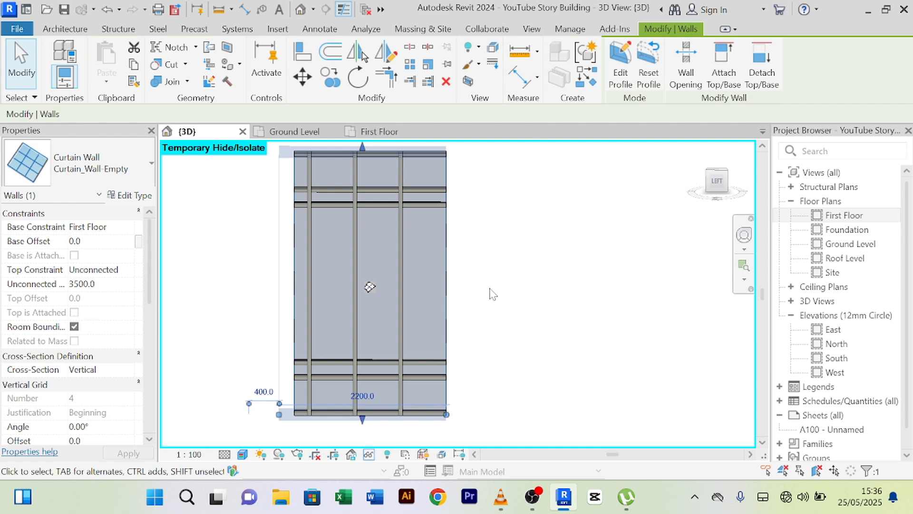
left_click(492, 293)
left_click(401, 275)
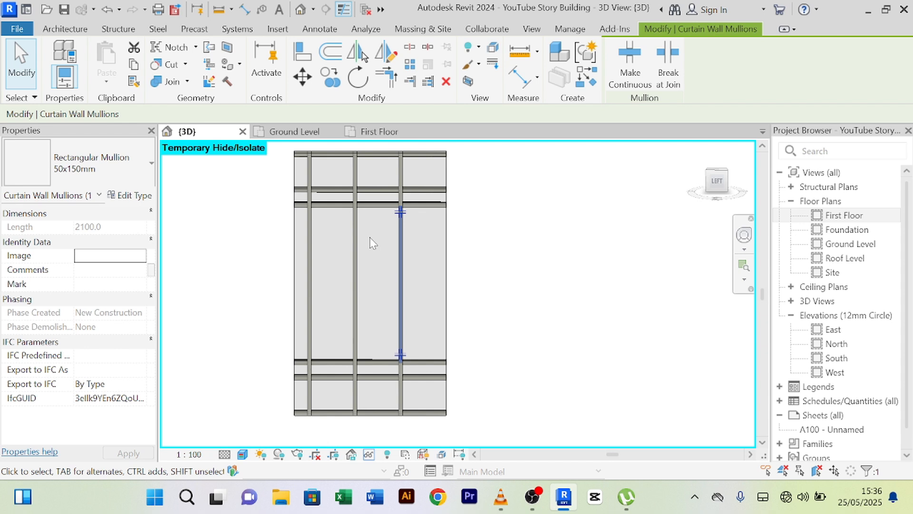
- Try selecting the curtain wall and its lower mullions to find the right elements
scroll(370, 236, "up", 3)
scroll(414, 234, "down", 5)
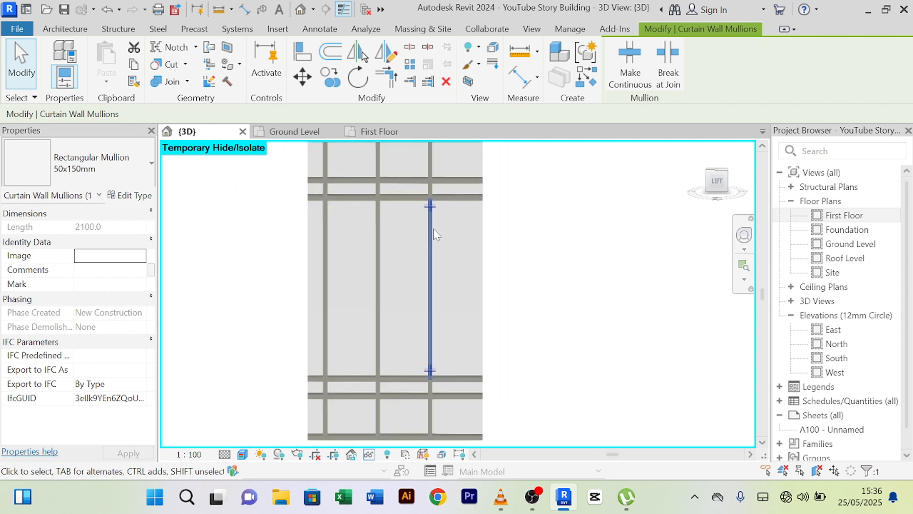
scroll(404, 209, "up", 2)
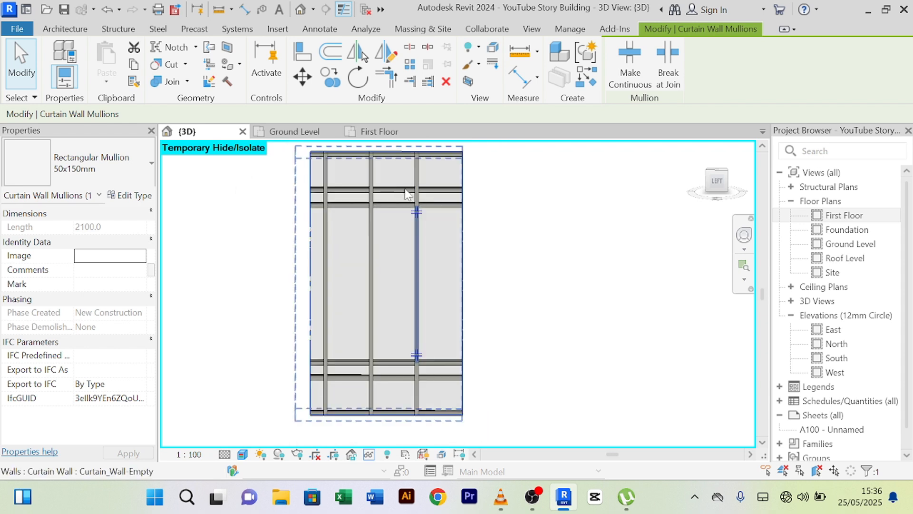
left_click(402, 190)
left_click(403, 155)
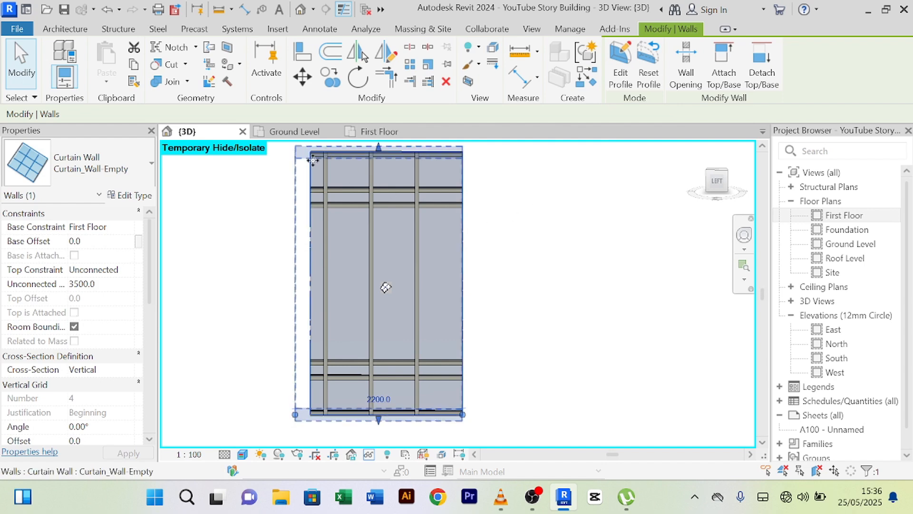
left_click(535, 244)
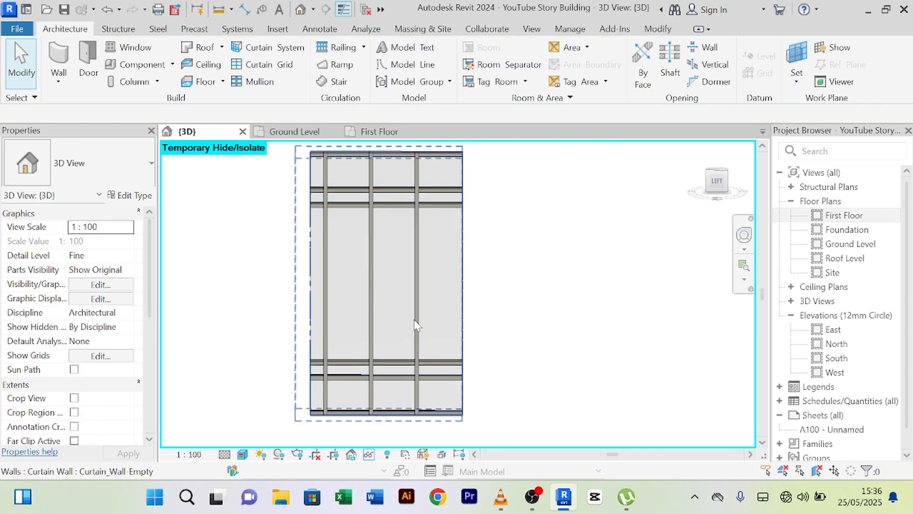
left_click(417, 309)
scroll(421, 295, "up", 3)
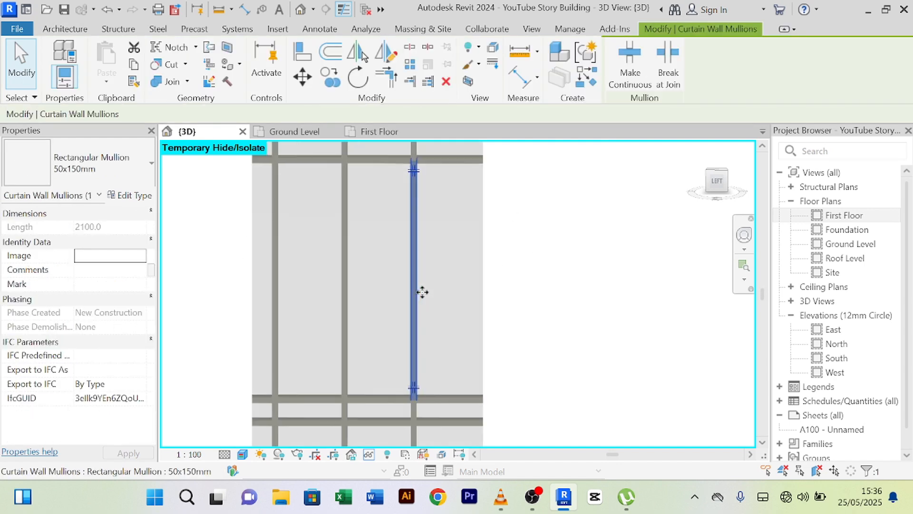
key("Escape")
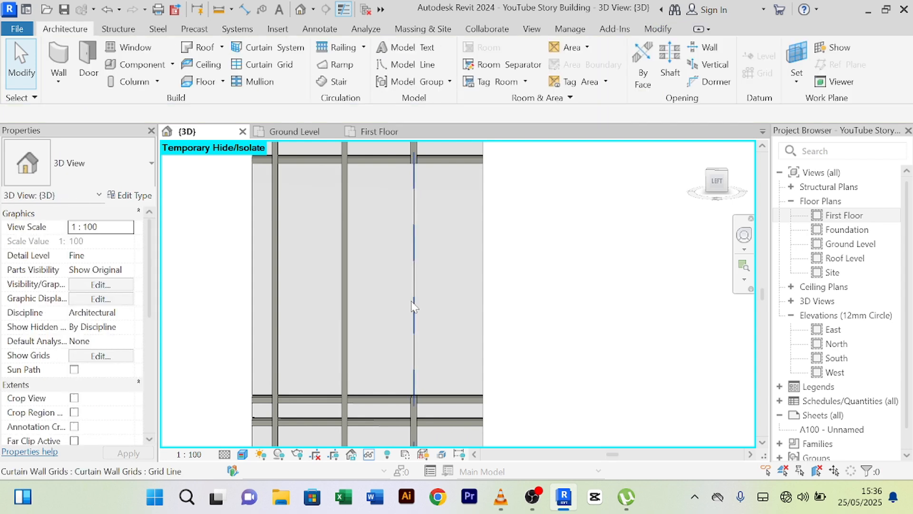
scroll(413, 304, "down", 4)
left_click(435, 358)
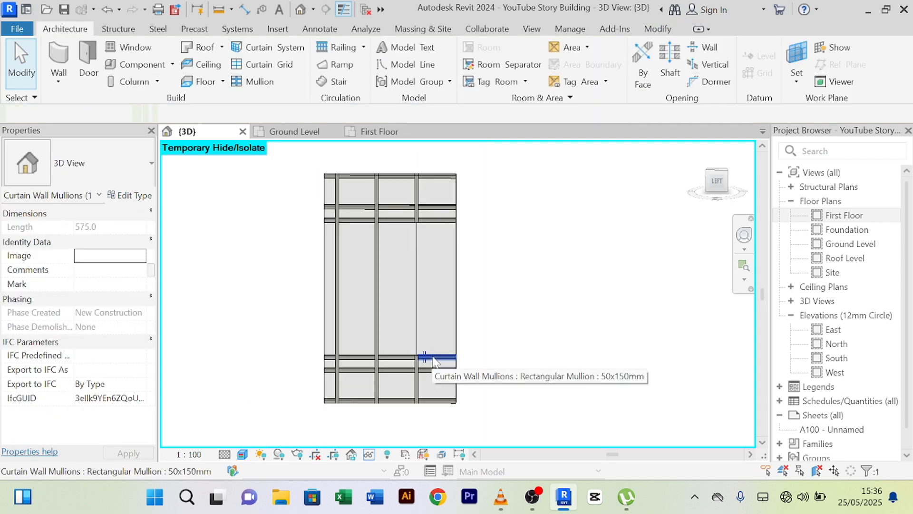
key("Escape")
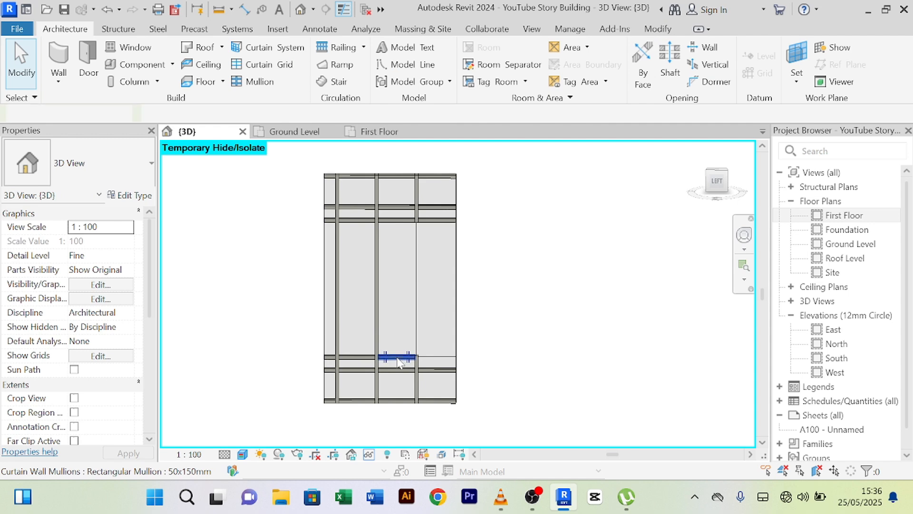
left_click(417, 369)
key("Escape")
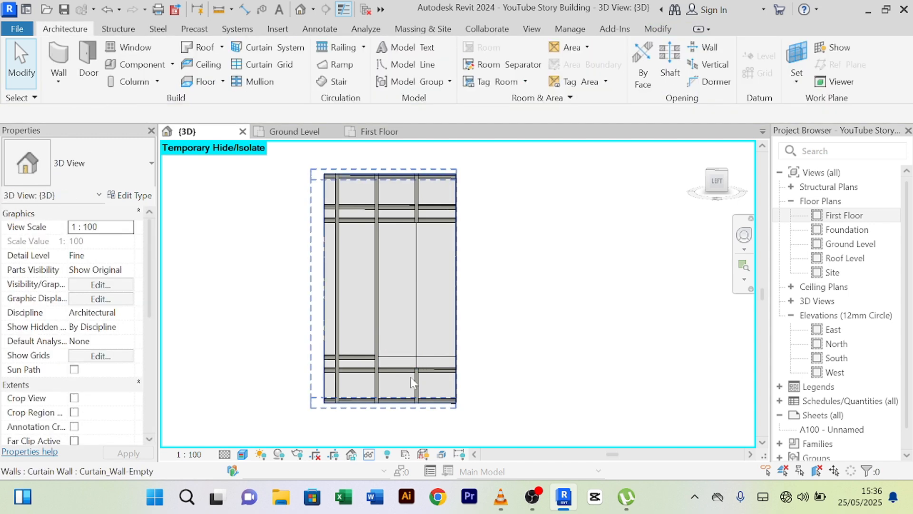
left_click(417, 378)
key("Escape")
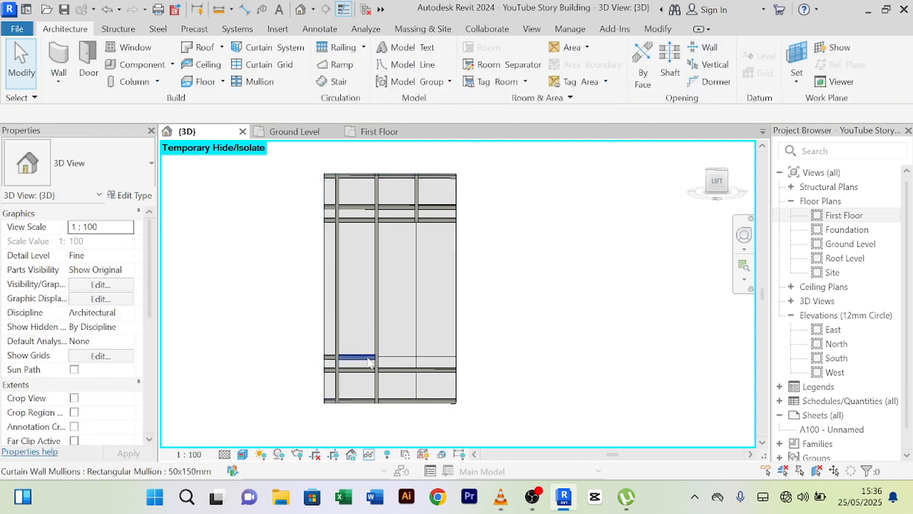
- Delete the lower horizontal and vertical mullions, undoing the accidental curtain wall deletion
left_click(365, 358)
key("Delete")
left_click(369, 369)
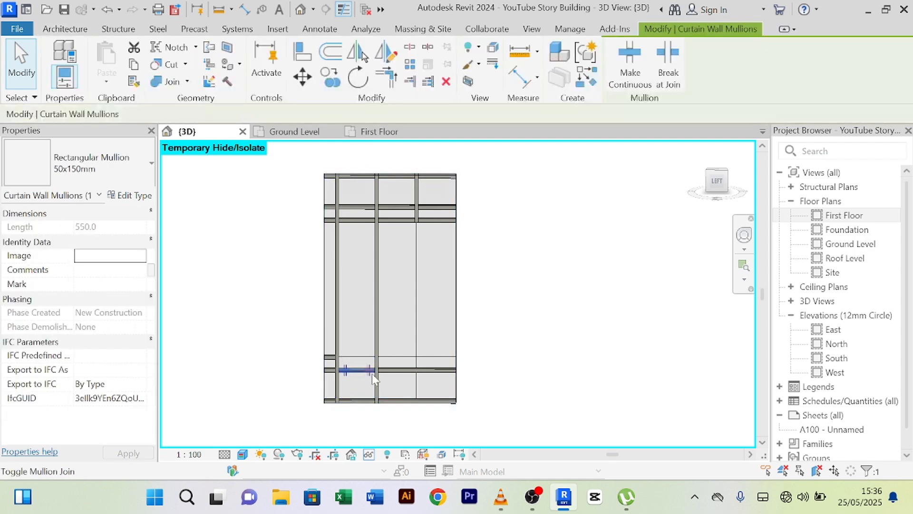
key("Delete")
left_click(376, 382)
key("Delete")
left_click(336, 379)
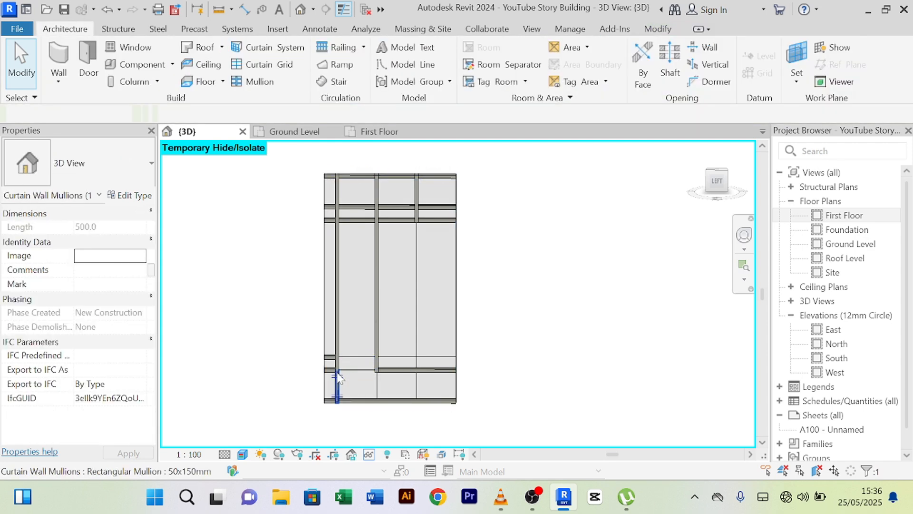
key("Delete")
left_click(329, 368)
key("Delete")
left_click(334, 342)
key("Delete")
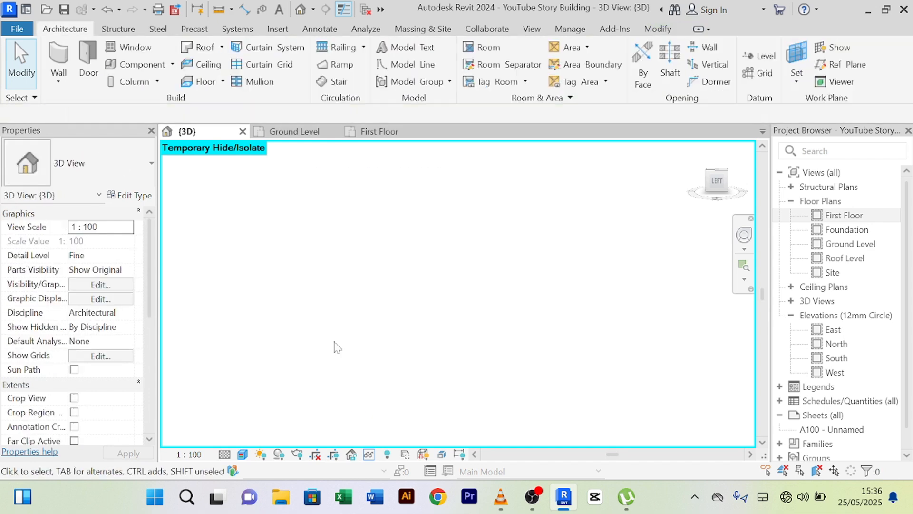
key("ctrl+z")
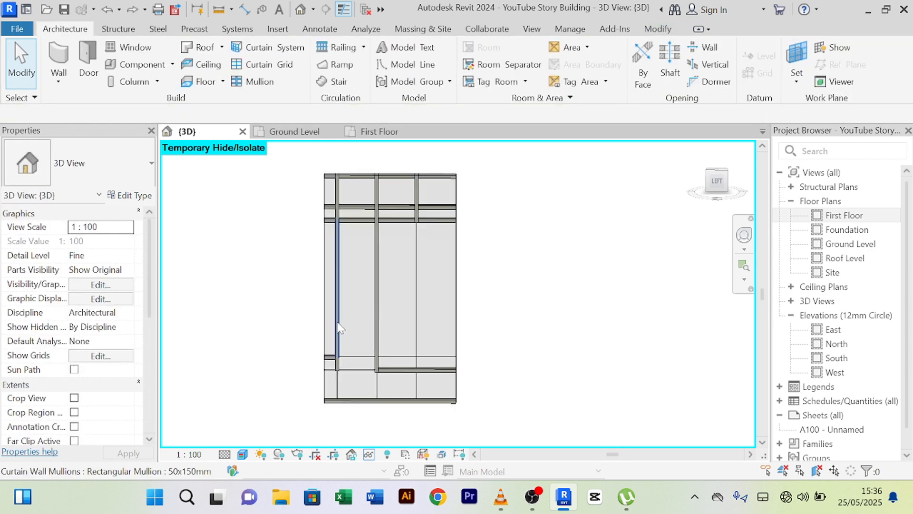
- Delete the long middle vertical mullion on the restored curtain wall
left_click(339, 322)
key("Escape")
left_click(337, 333)
key("Escape")
left_click(334, 361)
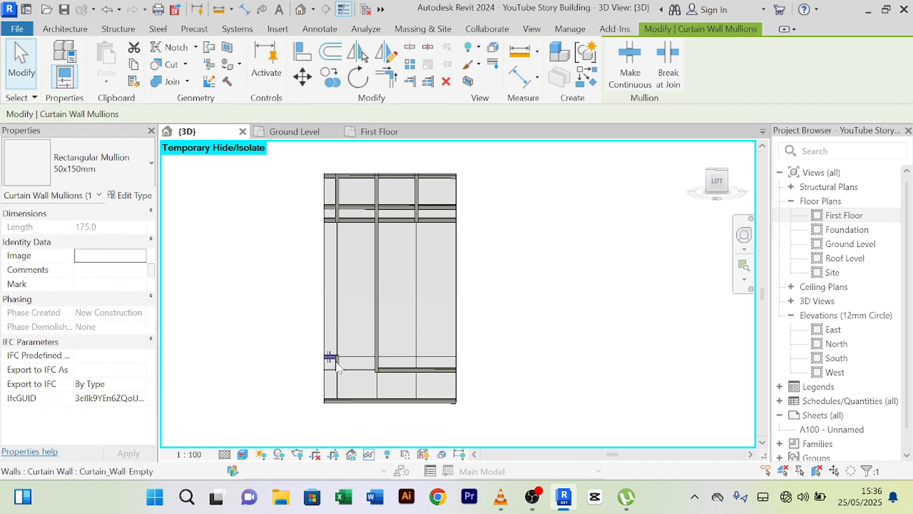
key("Escape")
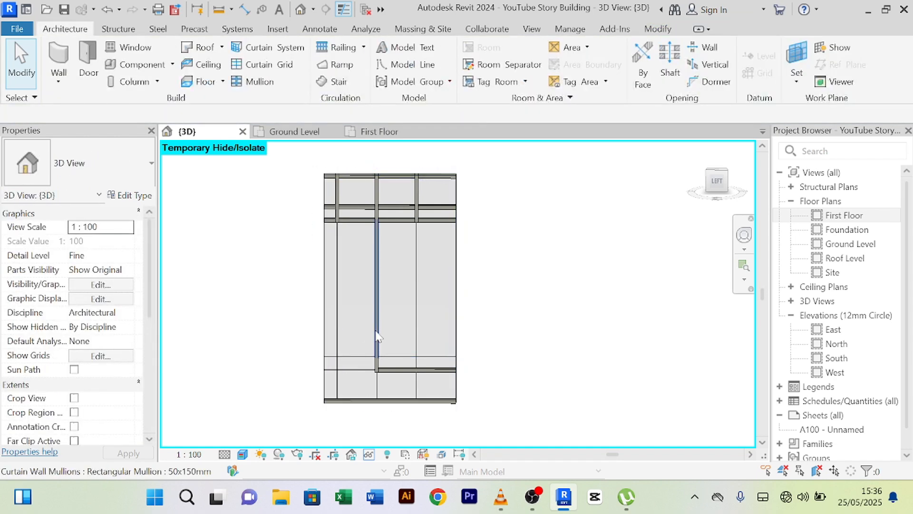
left_click(377, 336)
key("Delete")
left_click(375, 362)
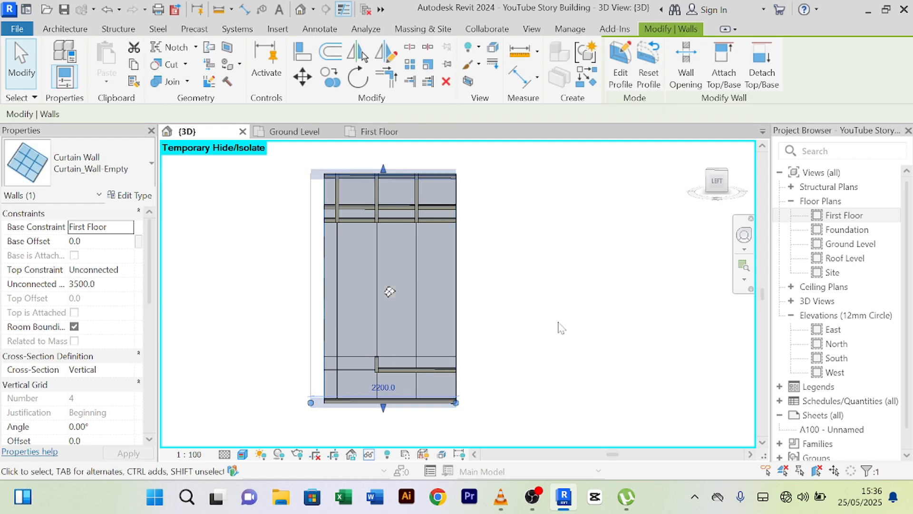
- Delete the right-side upper horizontal and vertical mullions of the curtain panel
key("Escape")
left_click(376, 202)
scroll(376, 202, "up", 5)
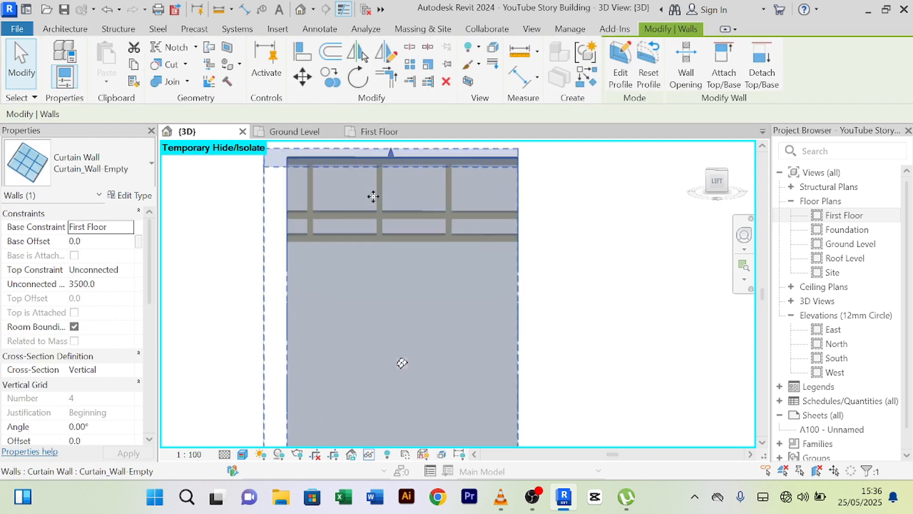
key("Escape")
left_click(453, 224)
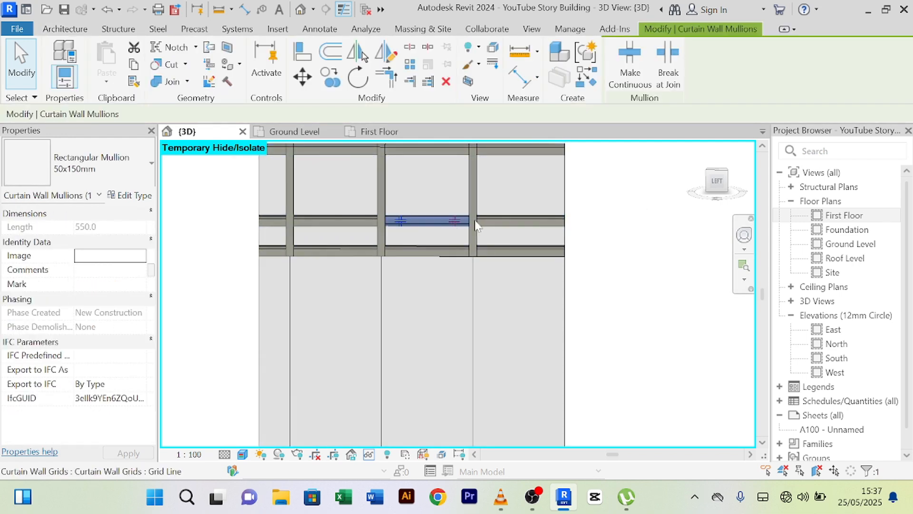
key("Delete")
left_click(496, 224)
key("Delete")
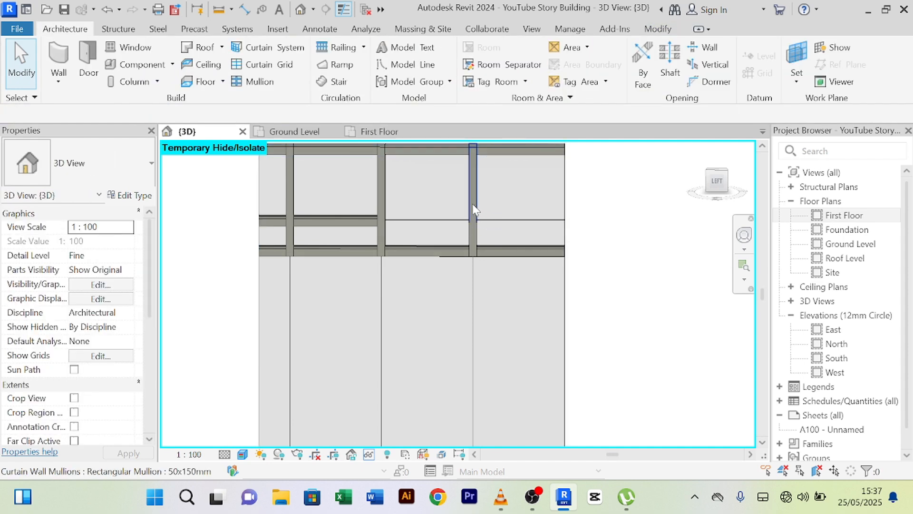
left_click(474, 209)
key("Delete")
left_click(472, 241)
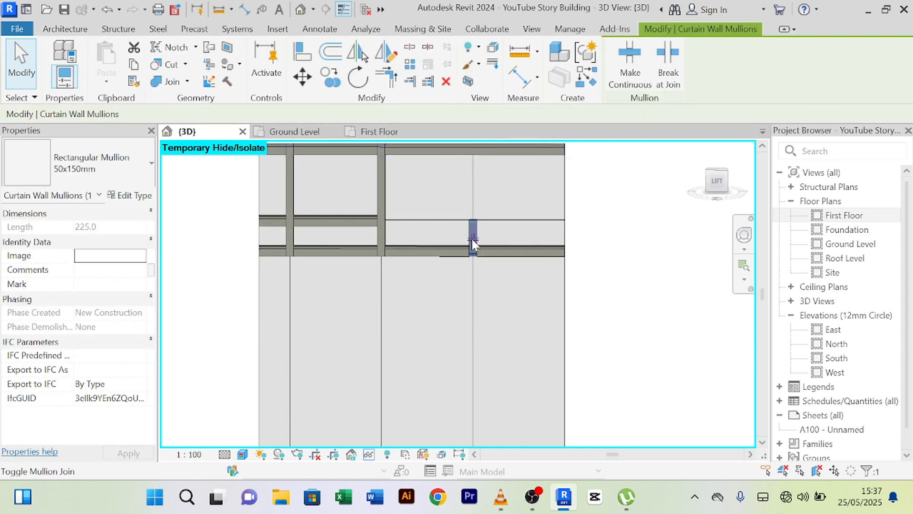
key("Delete")
left_click(505, 253)
key("Delete")
key("Delete")
left_click(428, 251)
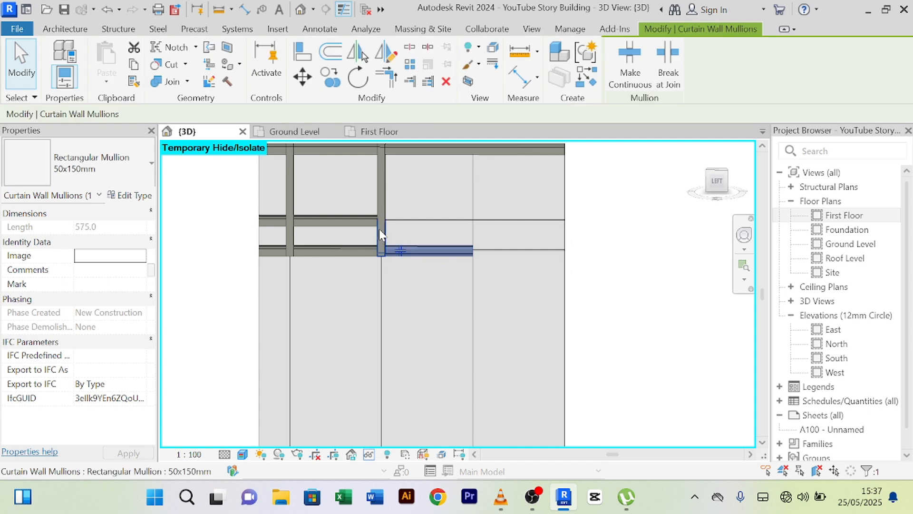
- Delete the middle and upper-left horizontal and vertical mullions
key("Delete")
left_click(381, 216)
key("Delete")
left_click(349, 223)
key("Delete")
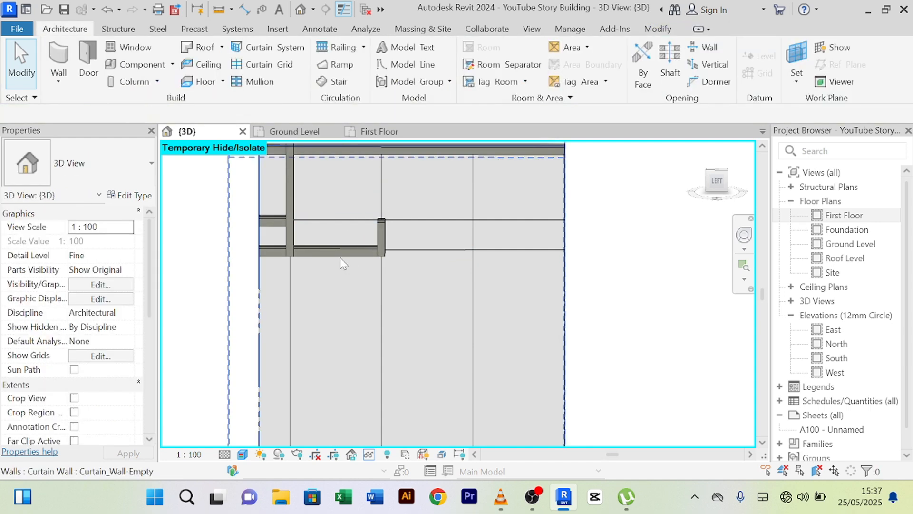
left_click(344, 250)
key("Delete")
left_click(381, 235)
key("Delete")
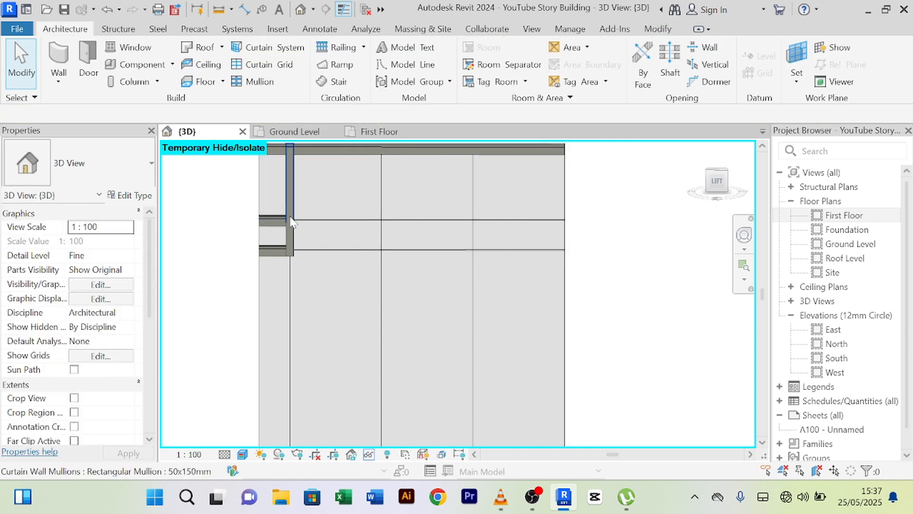
left_click(292, 207)
key("Delete")
left_click(273, 224)
key("Delete")
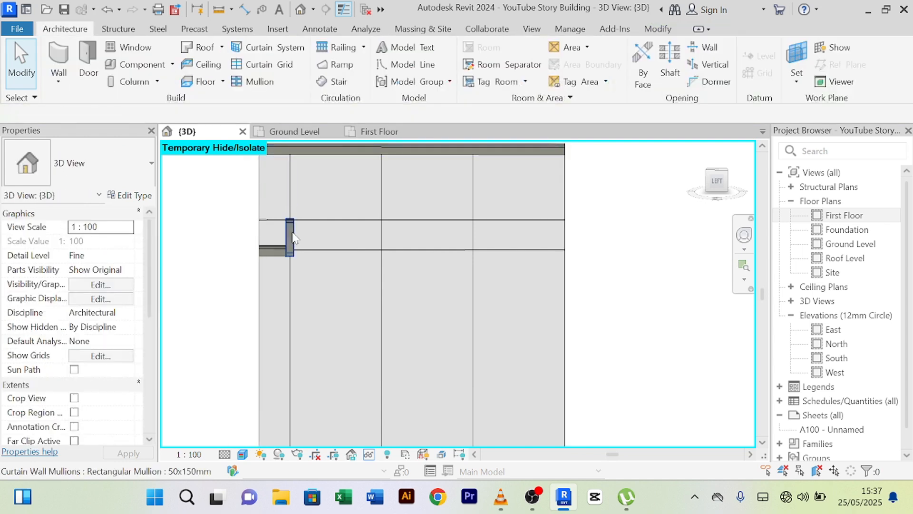
left_click(291, 237)
key("Delete")
left_click(346, 173)
key("Delete")
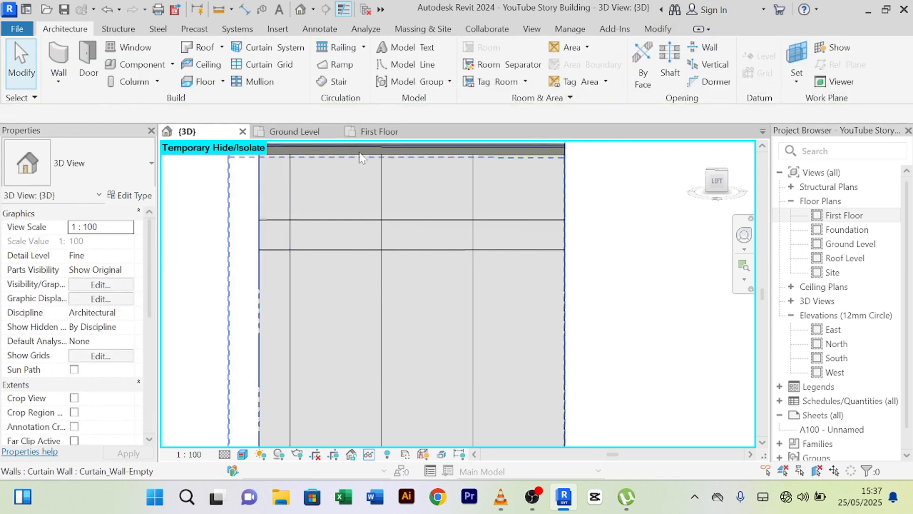
- Delete the left, middle and right top-edge mullions
scroll(375, 182, "down", 2)
scroll(301, 205, "up", 3)
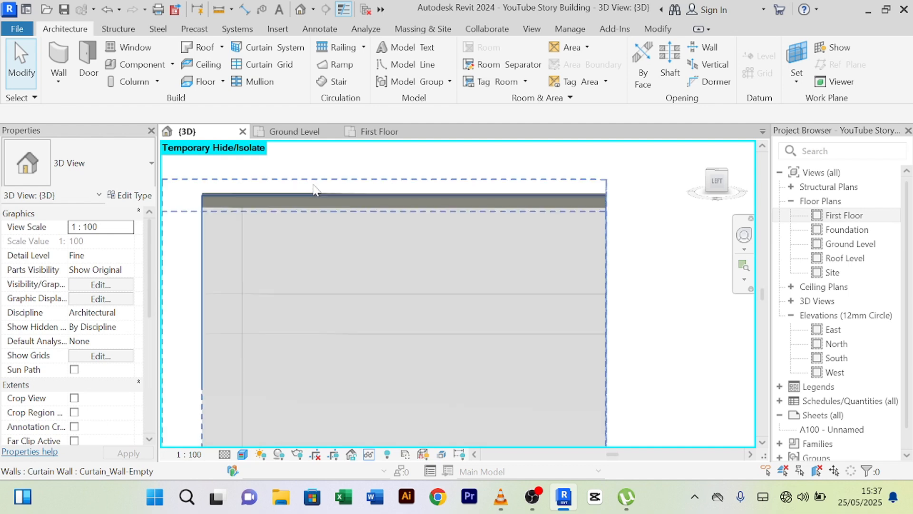
left_click(301, 205)
key("Delete")
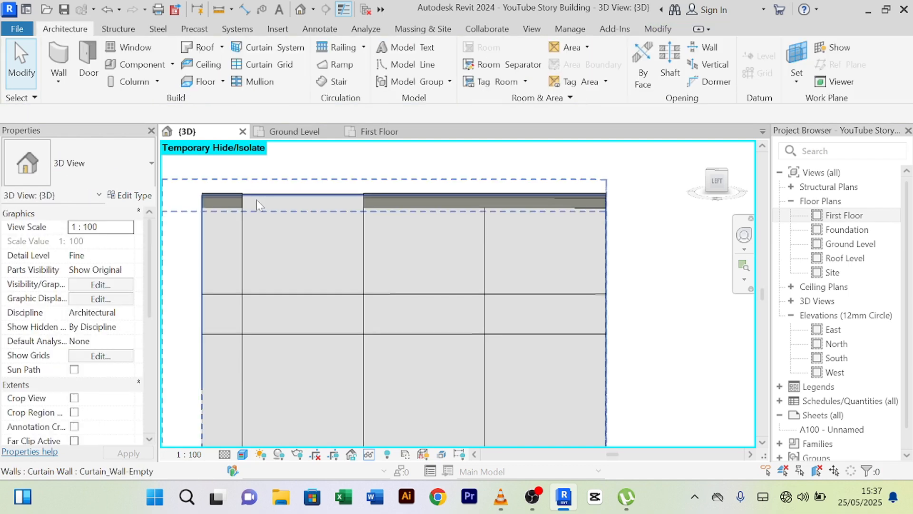
left_click(239, 205)
key("Delete")
left_click(475, 198)
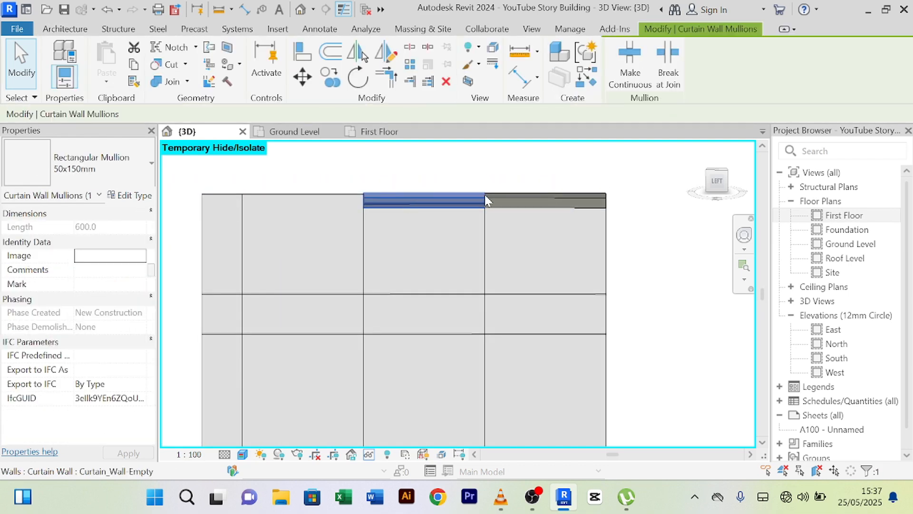
key("Delete")
left_click(493, 202)
key("Delete")
- Delete the remaining lower horizontal mullions and short vertical mullion near the bottom
scroll(494, 202, "down", 2)
middle_click_drag(558, 343, 551, 265)
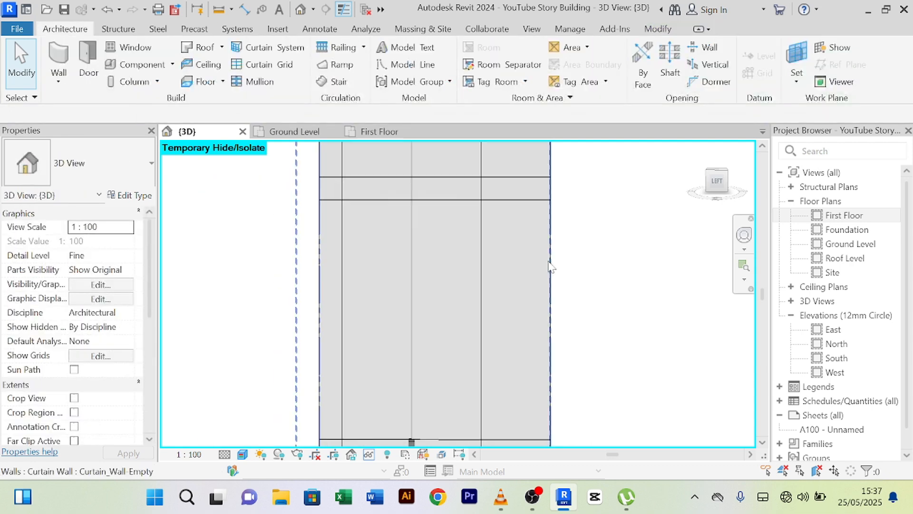
middle_click_drag(470, 353, 500, 244)
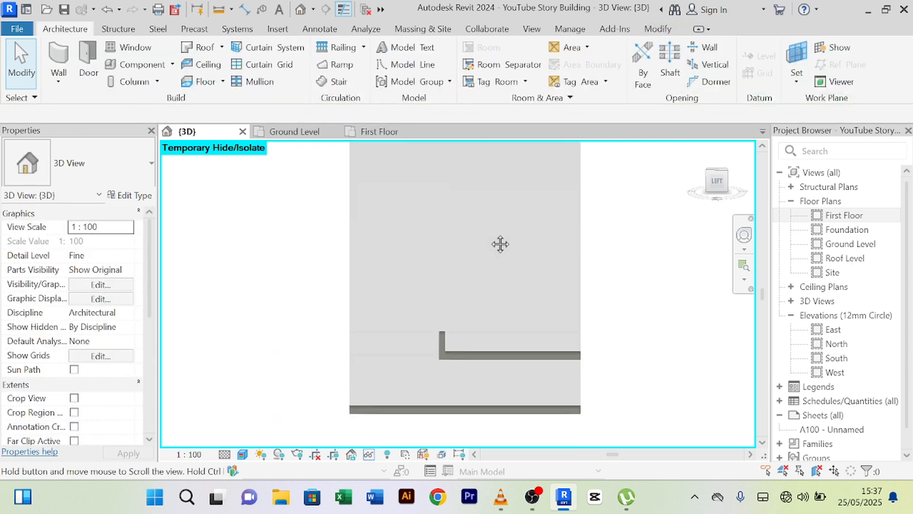
left_click(474, 360)
key("Delete")
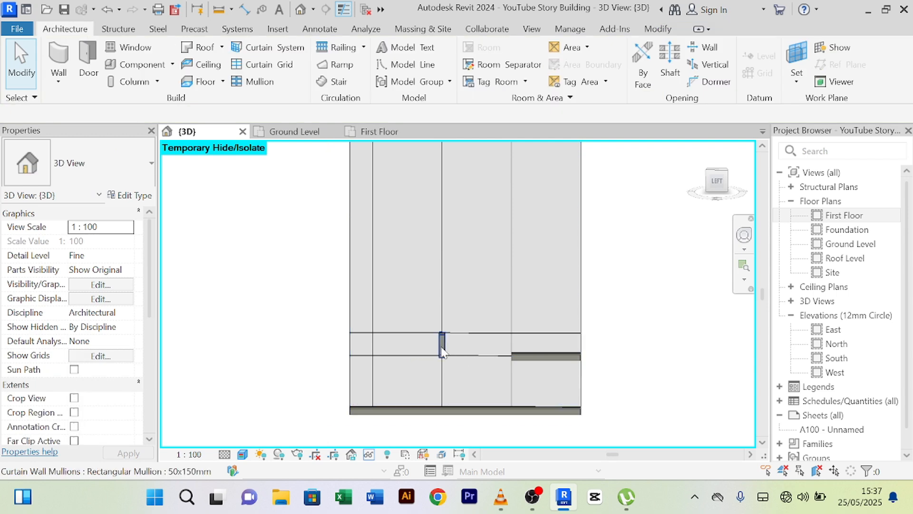
left_click(442, 345)
key("Delete")
left_click(531, 358)
key("Delete")
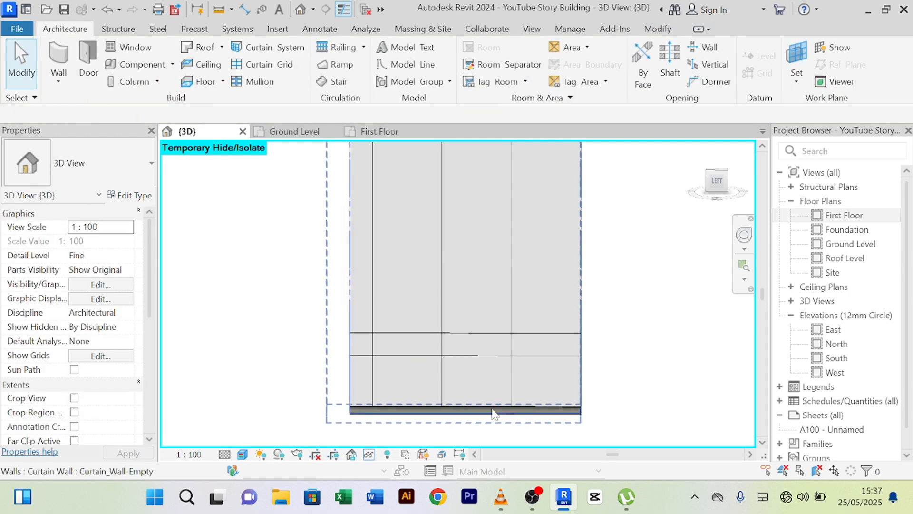
- Delete the four bottom-edge mullion segments
left_click(475, 411)
key("Delete")
left_click(547, 411)
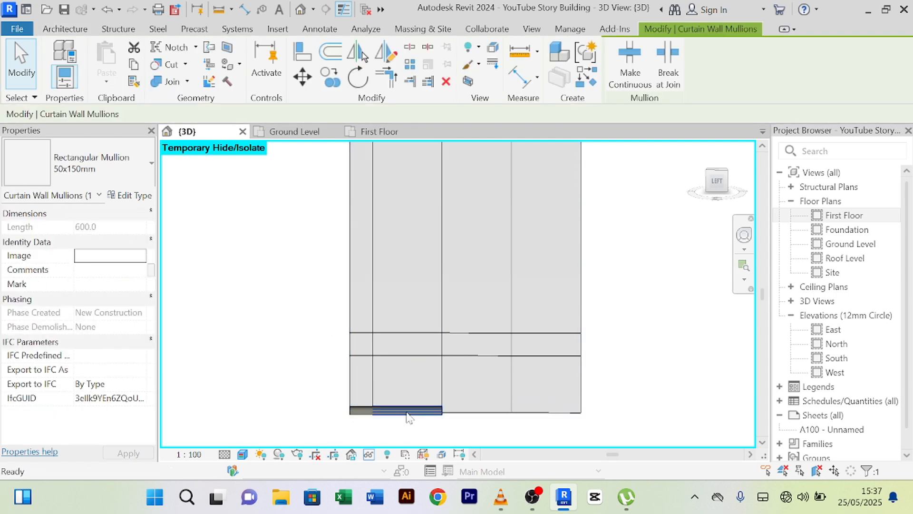
key("Delete")
left_click(406, 411)
key("Delete")
left_click(361, 410)
key("Delete")
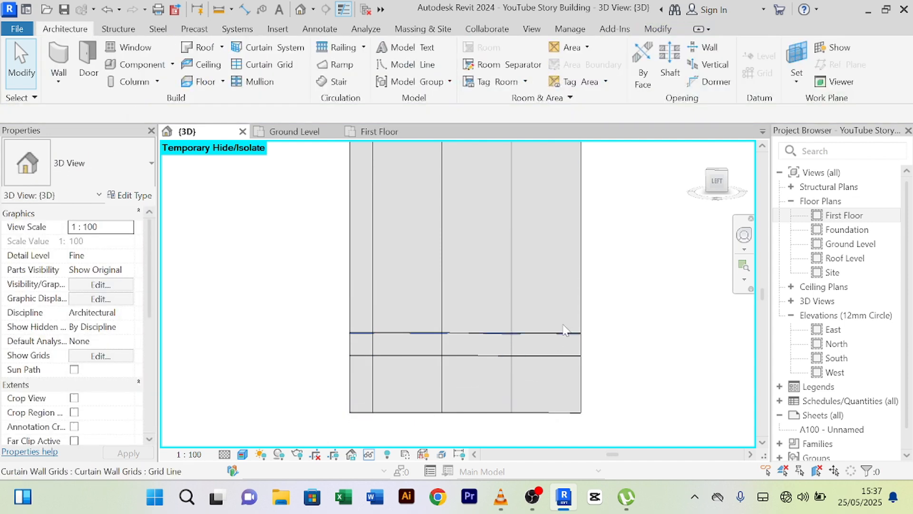
middle_click_drag(639, 307, 602, 346)
- Respace the vertical curtain grid lines to 400 mm via their temporary dimensions
left_click(477, 282)
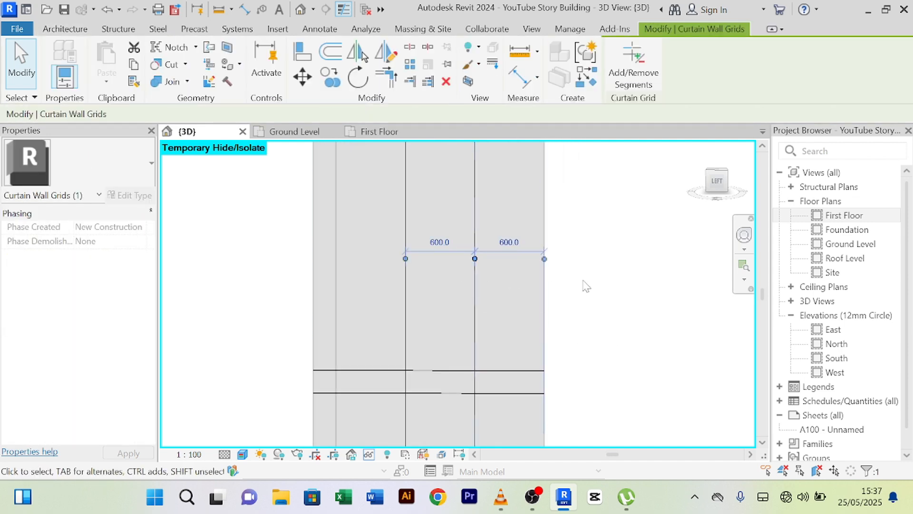
scroll(541, 260, "down", 1)
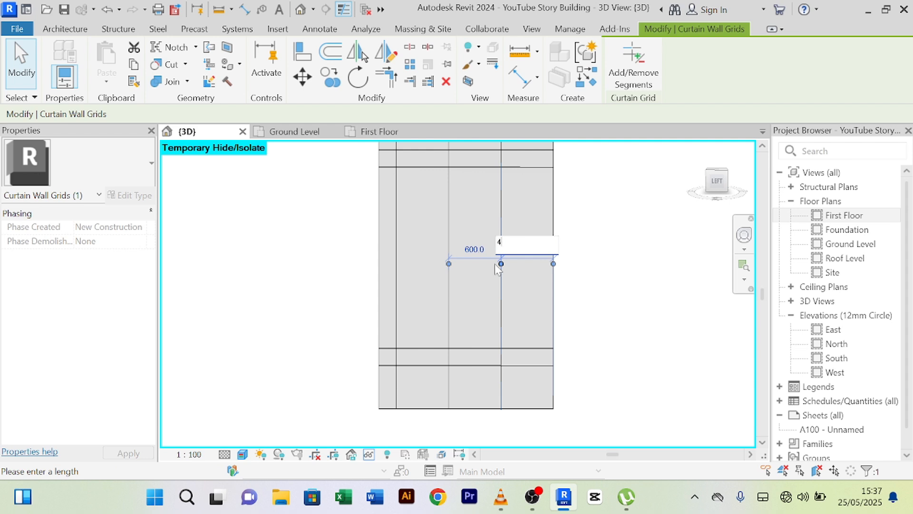
type("00")
key("Return")
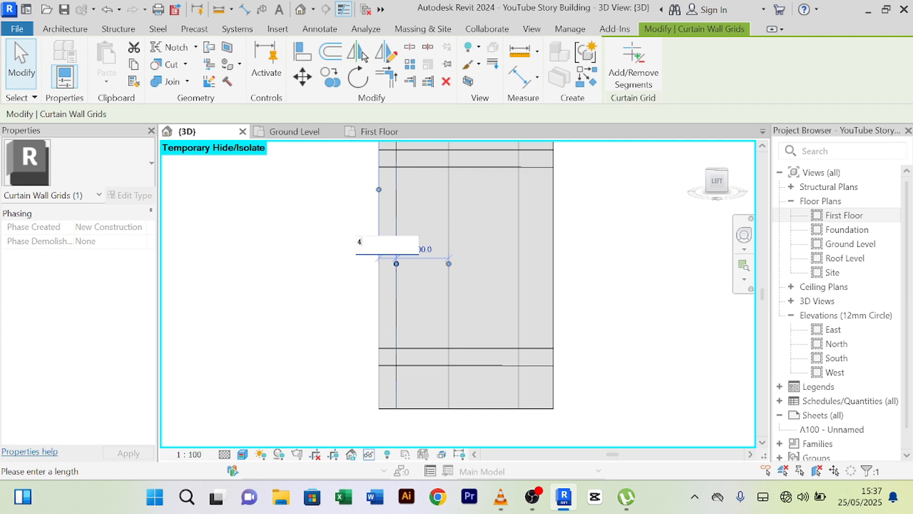
key("Return")
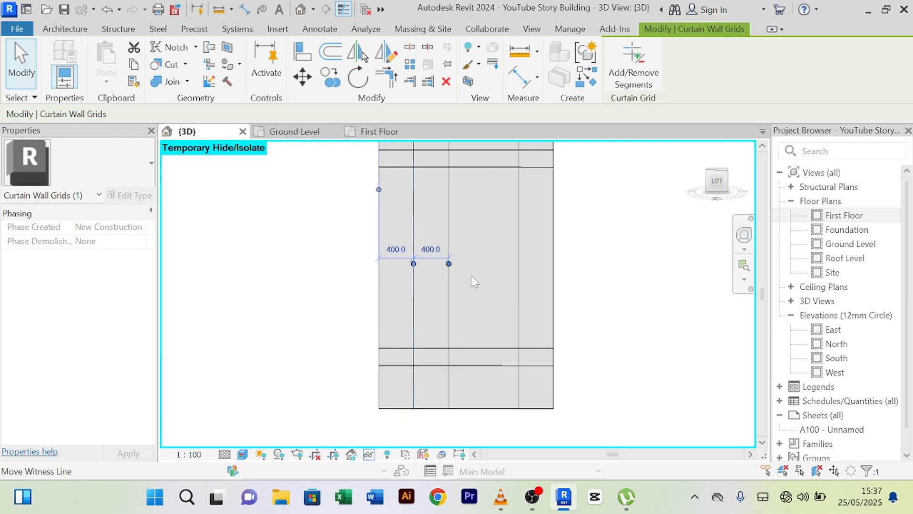
left_click(680, 259)
left_click(444, 224)
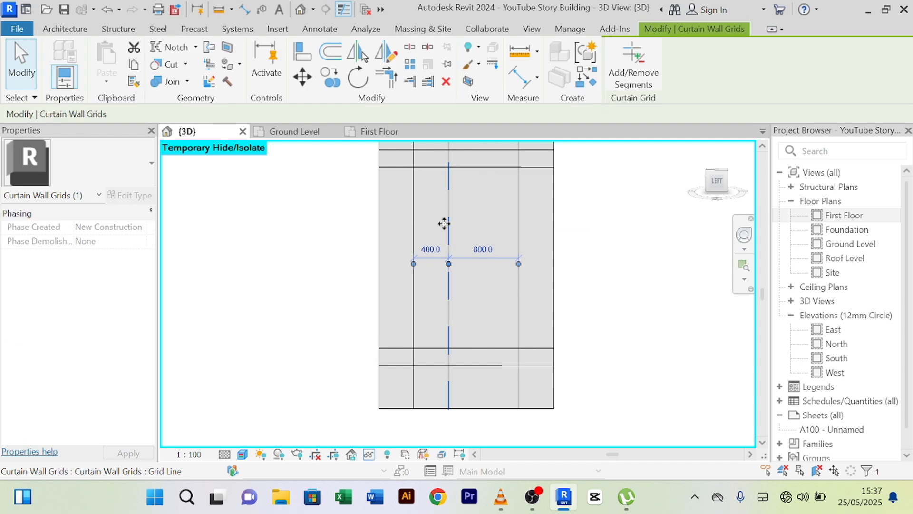
key("Escape")
scroll(446, 228, "down", 3)
middle_click_drag(442, 224, 469, 271)
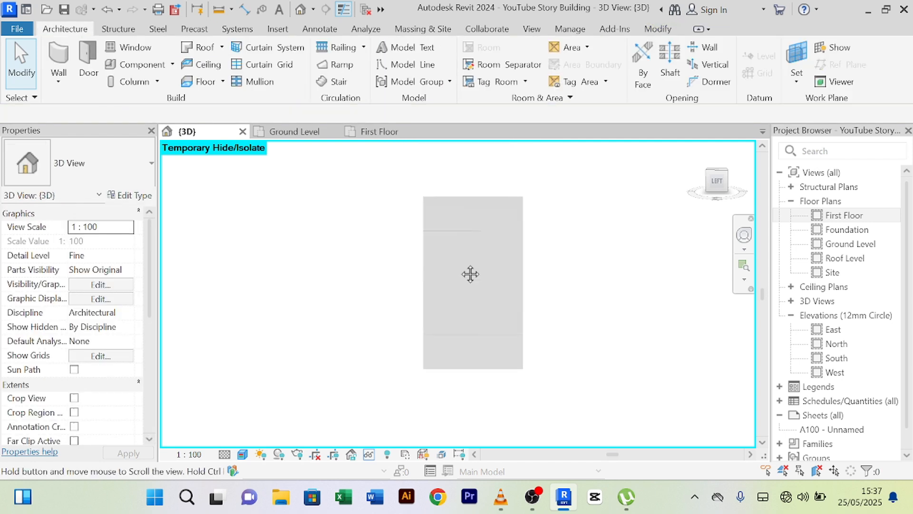
scroll(476, 236, "up", 3)
scroll(495, 224, "down", 1)
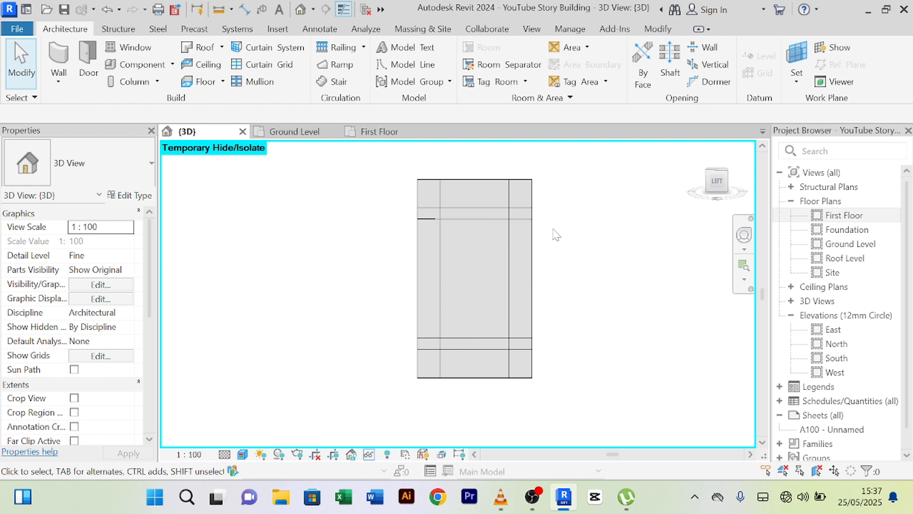
- Add mullions on all grid lines, then reset temporary hide/isolate to show the whole building
left_click(260, 82)
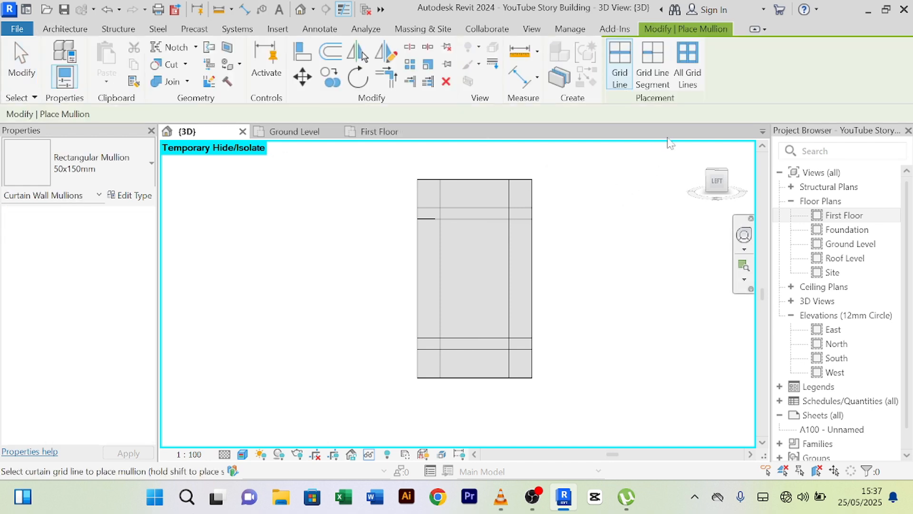
left_click(491, 210)
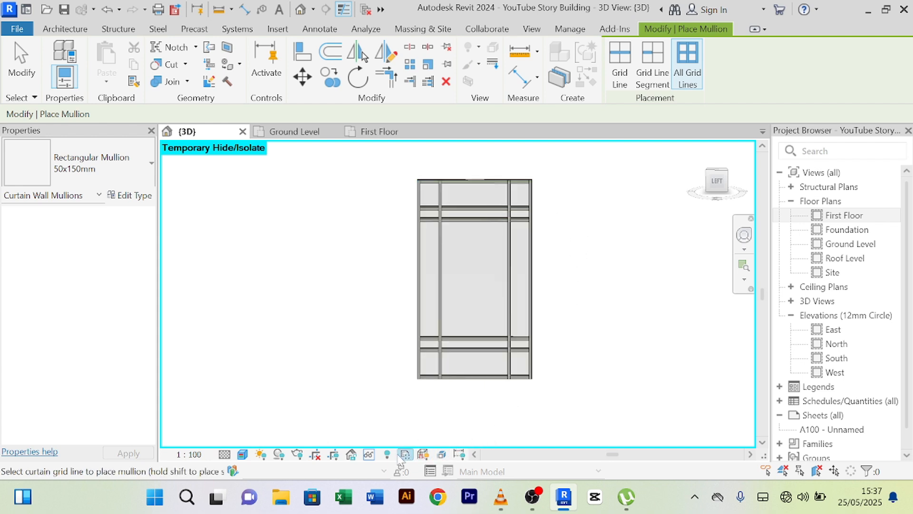
left_click(369, 454)
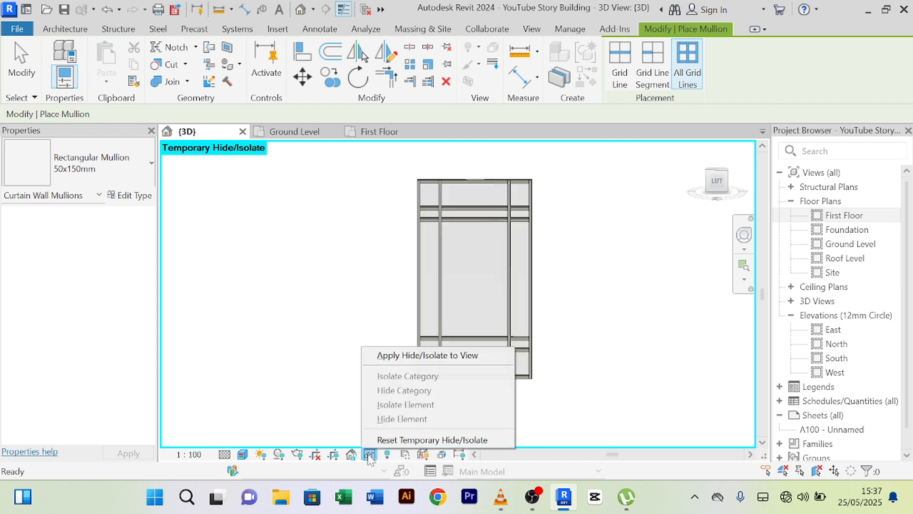
left_click(394, 440)
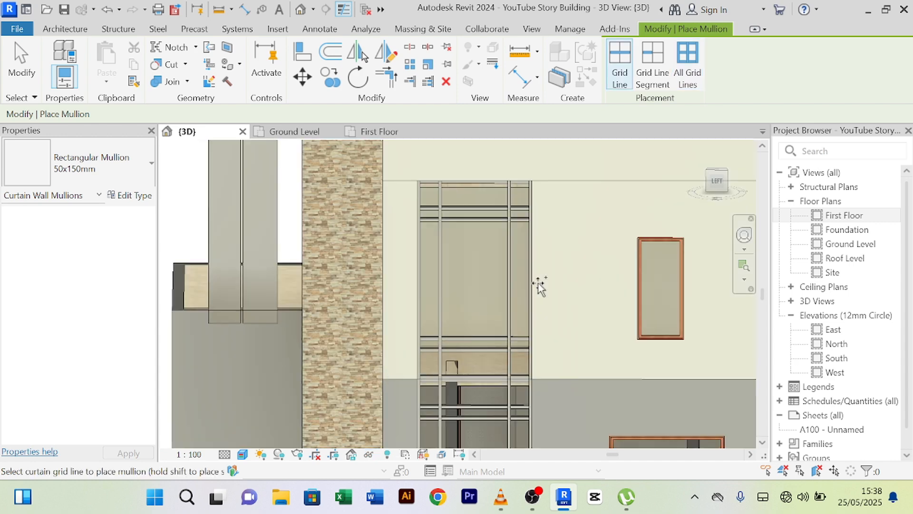
scroll(538, 285, "down", 3)
right_click(322, 188)
left_click(352, 200)
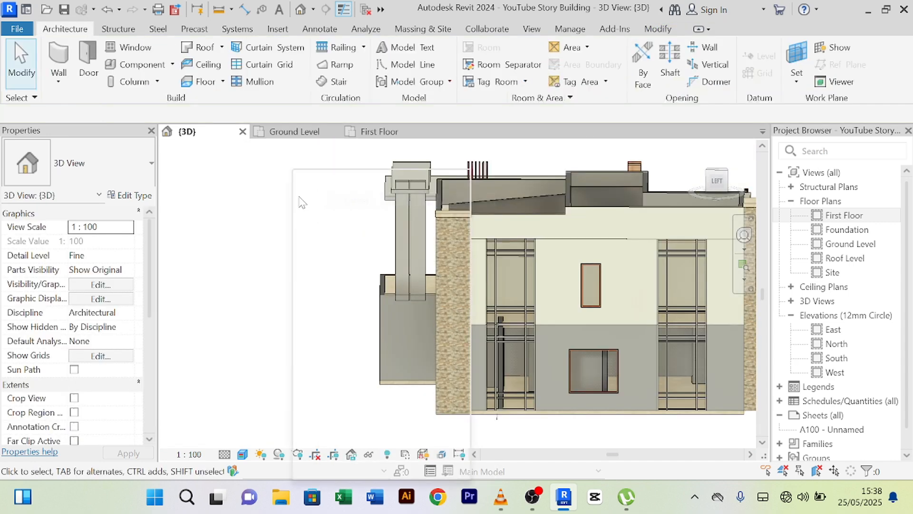
right_click(302, 169)
left_click(323, 179)
scroll(604, 323, "up", 3)
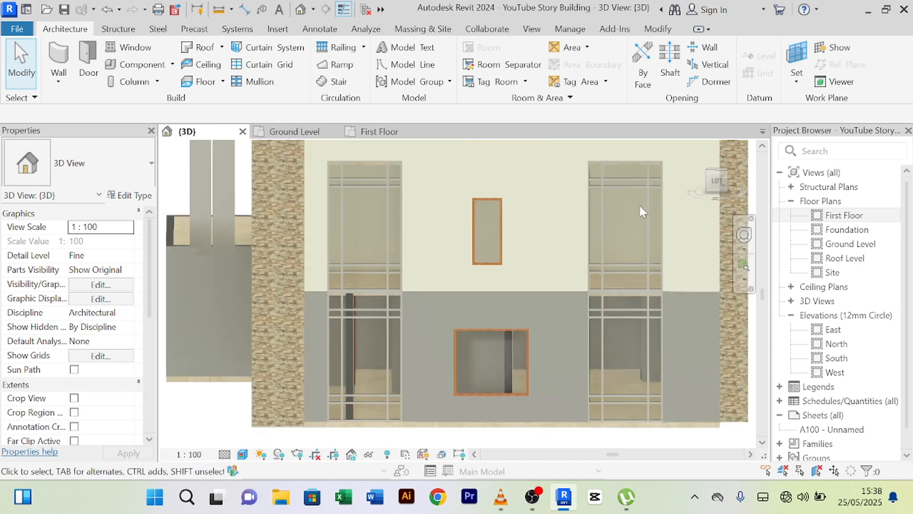
scroll(366, 285, "up", 5)
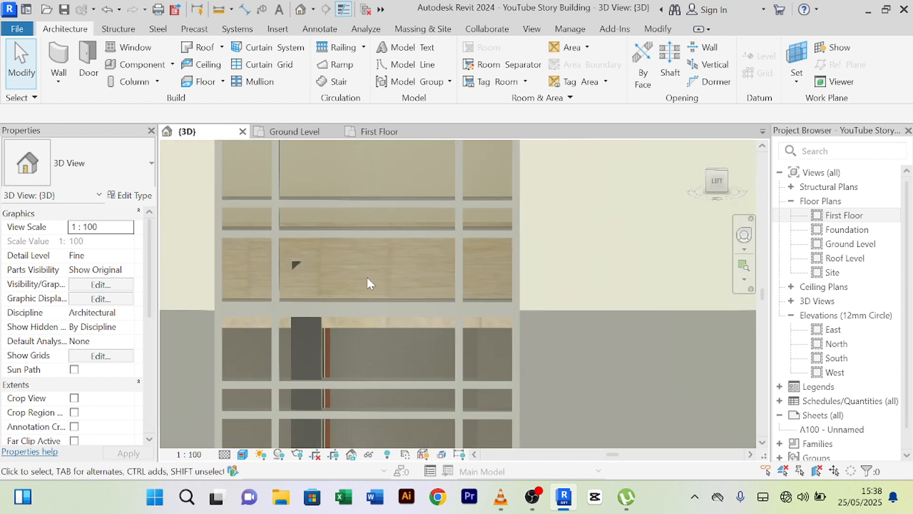
scroll(381, 267, "down", 8)
middle_click_drag(392, 442, 420, 404)
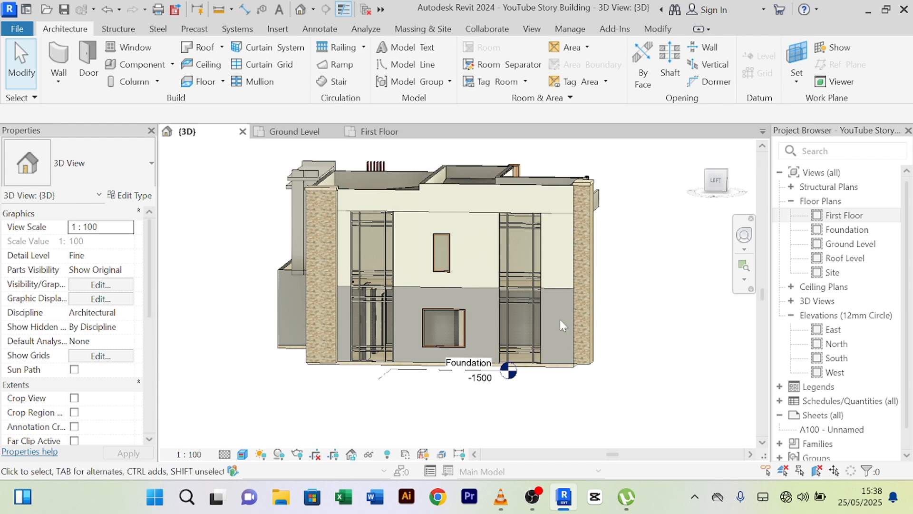
scroll(469, 221, "up", 3)
scroll(676, 280, "down", 2)
middle_click_drag(676, 281, 605, 287)
scroll(642, 286, "down", 1)
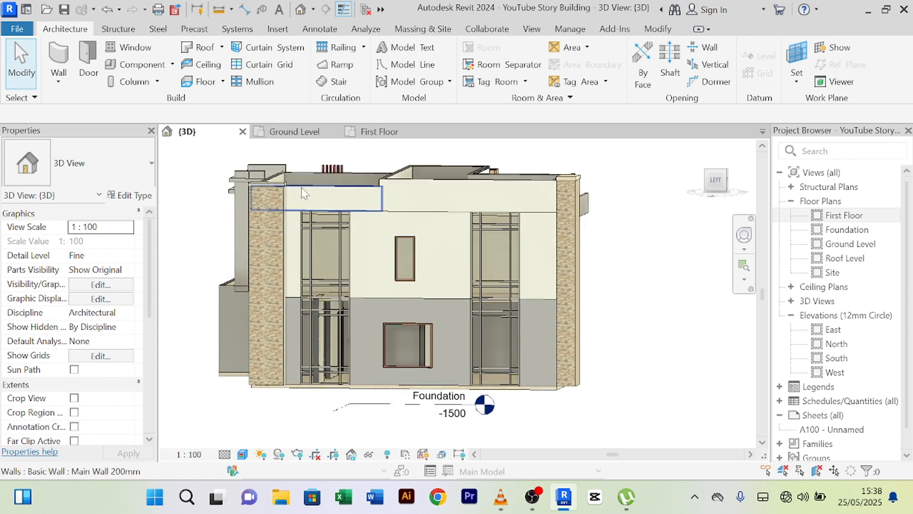
scroll(324, 210, "up", 2)
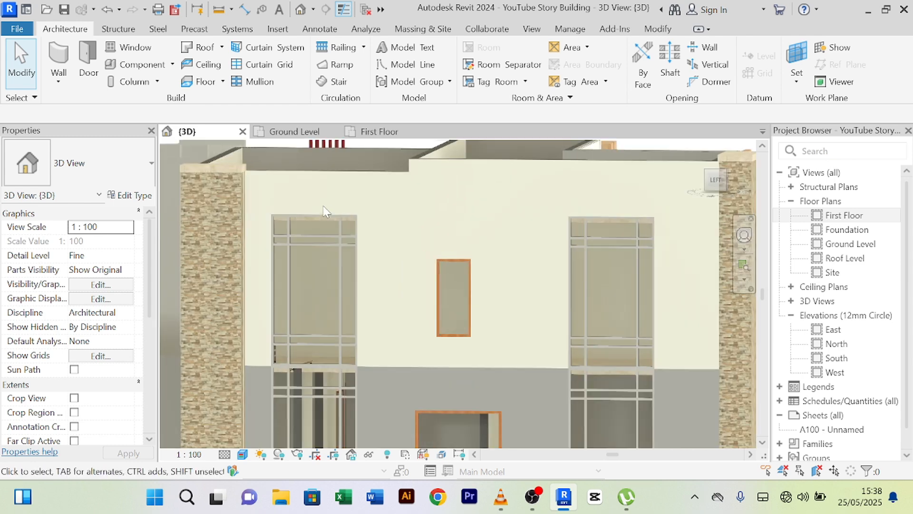
middle_click_drag(398, 249, 333, 252, "shift")
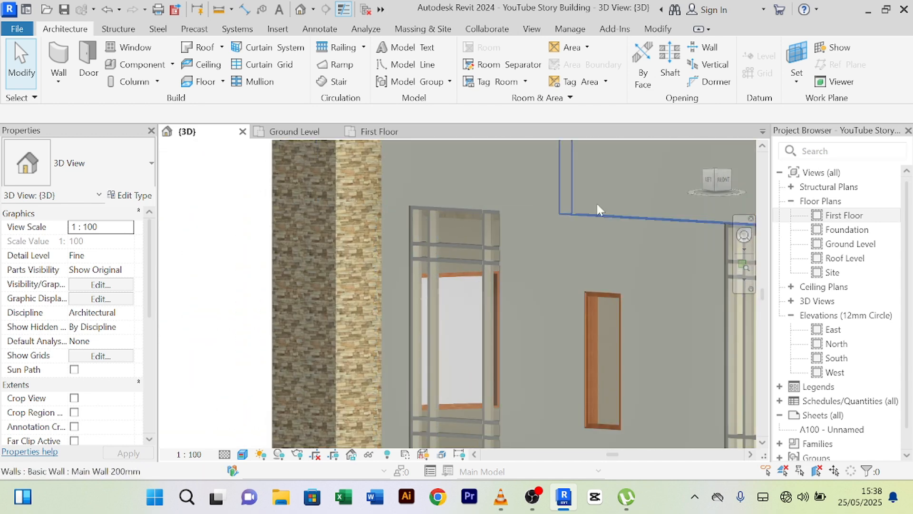
middle_click_drag(595, 201, 403, 222, "shift")
middle_click_drag(506, 218, 611, 208, "shift")
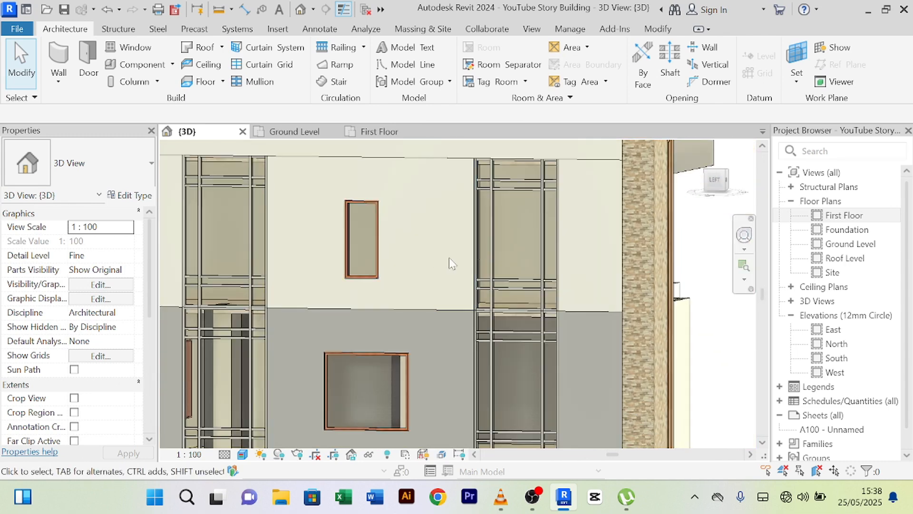
middle_click_drag(464, 264, 485, 252)
scroll(444, 259, "down", 1)
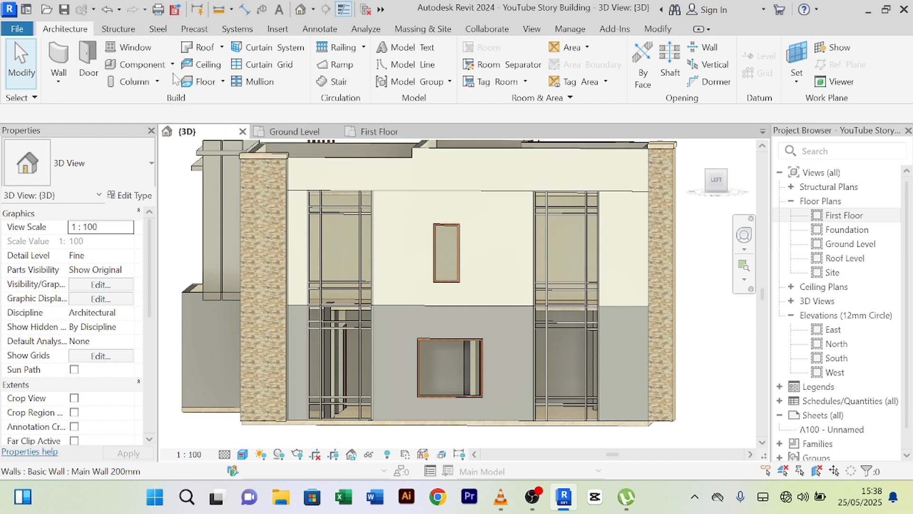
- Create a new in-place element in the Generic Models category, keeping the default name
left_click(164, 121)
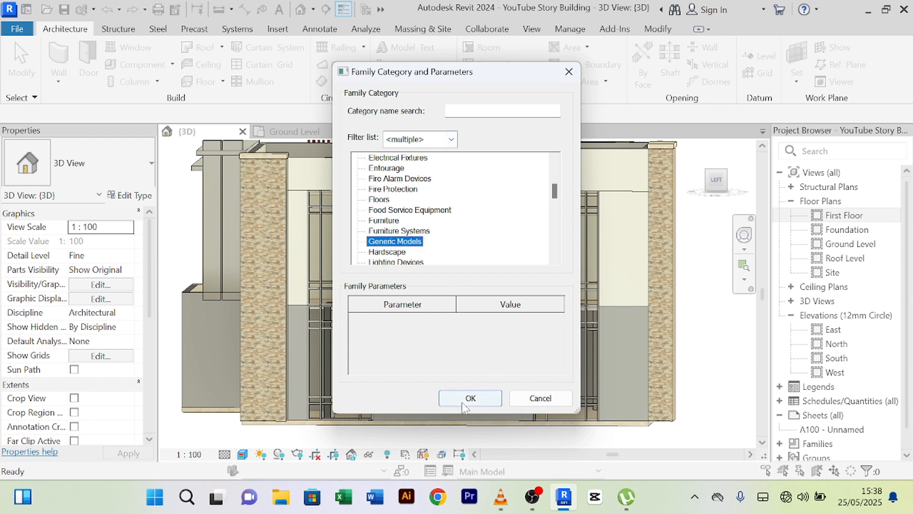
left_click(461, 398)
left_click(454, 272)
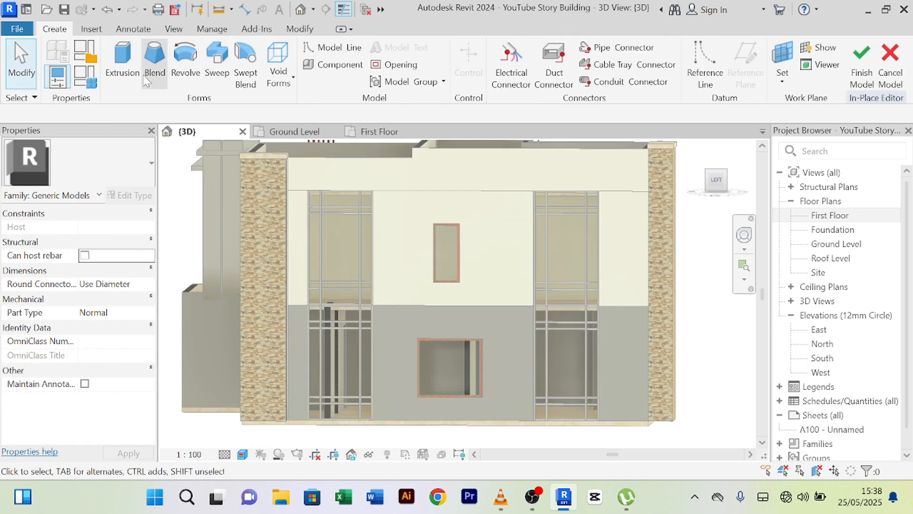
- Start an extrusion and pick the side wall face as its sketch plane
left_click(123, 67)
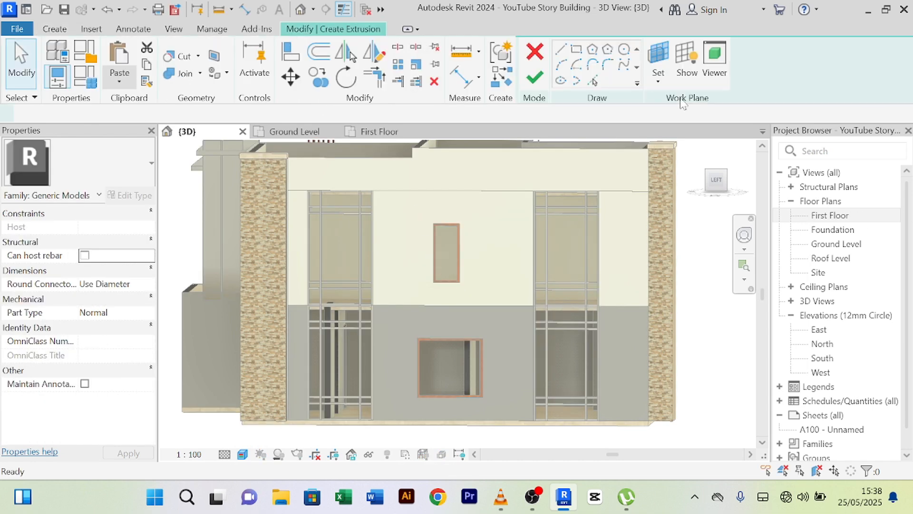
left_click(658, 84)
left_click(665, 138)
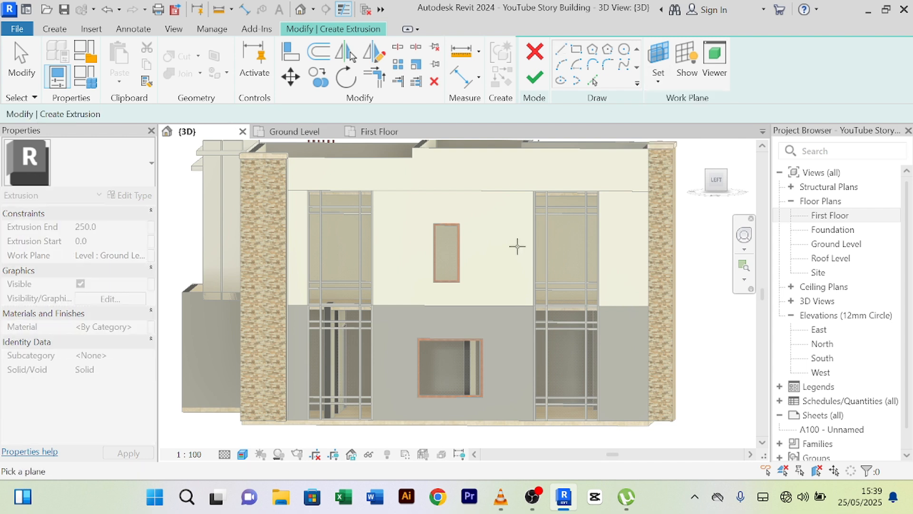
left_click(468, 195)
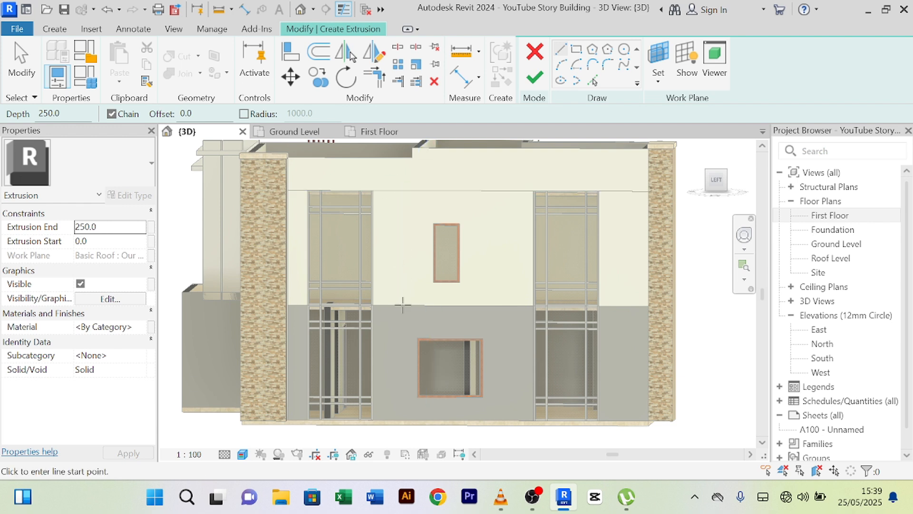
right_click(404, 234)
left_click(452, 180)
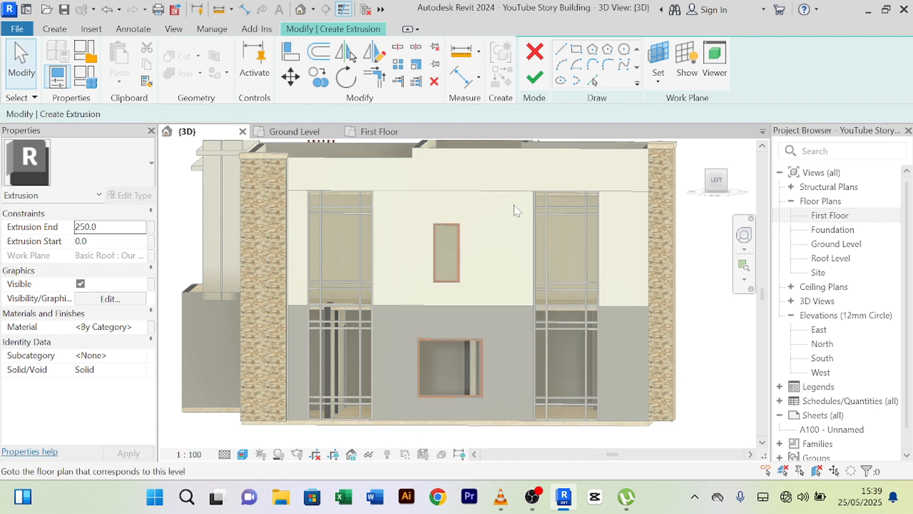
left_click(673, 138)
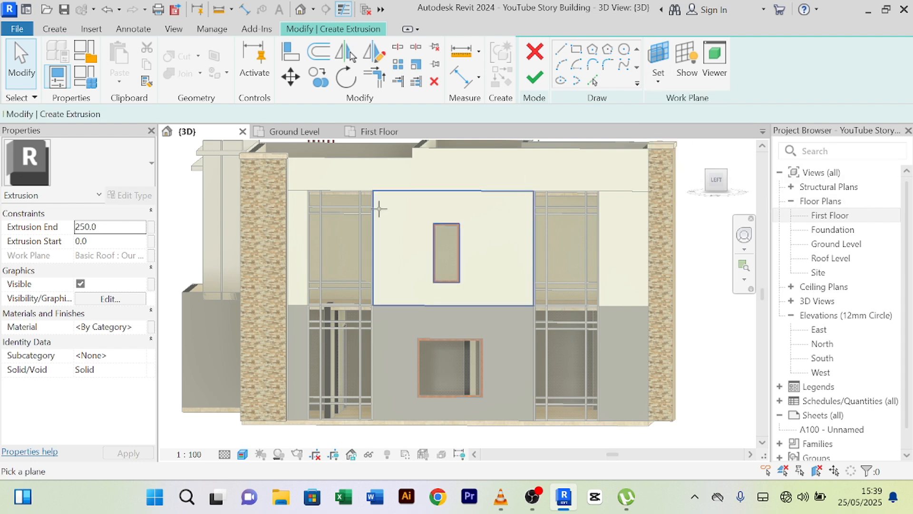
scroll(385, 210, "down", 3)
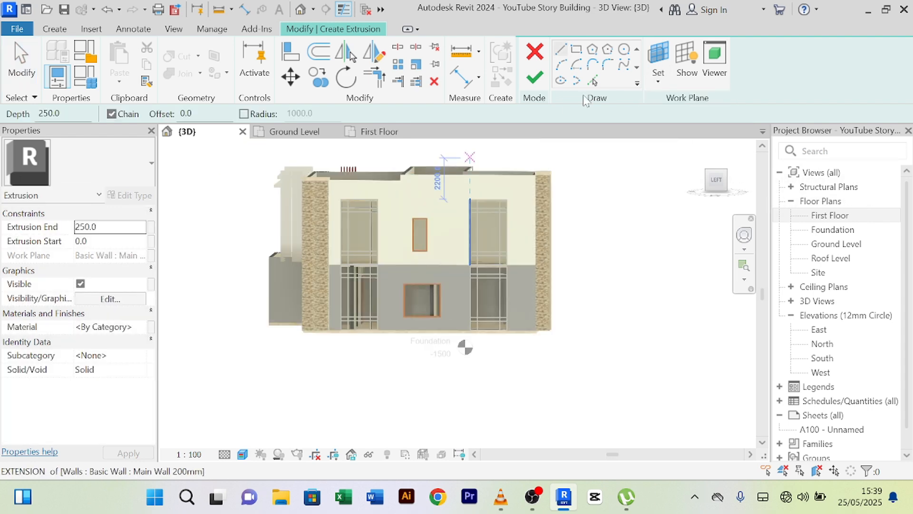
scroll(408, 196, "up", 2)
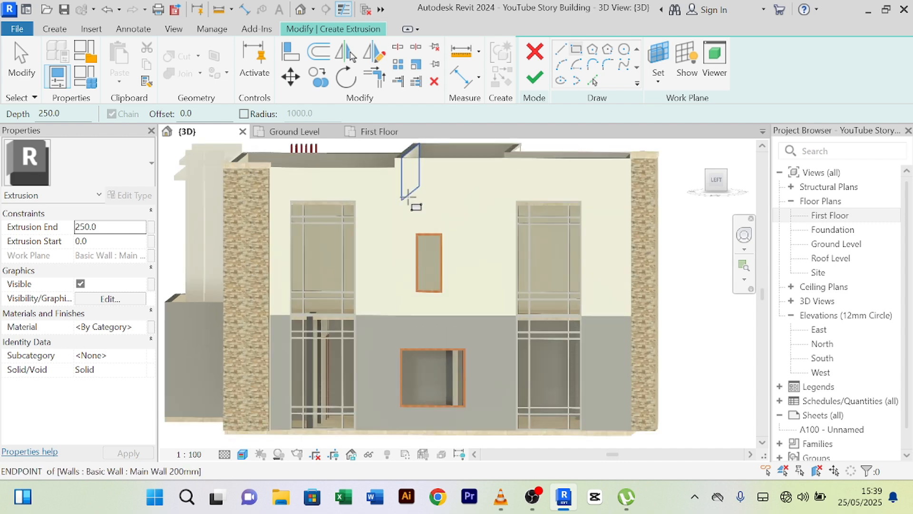
scroll(271, 166, "up", 3)
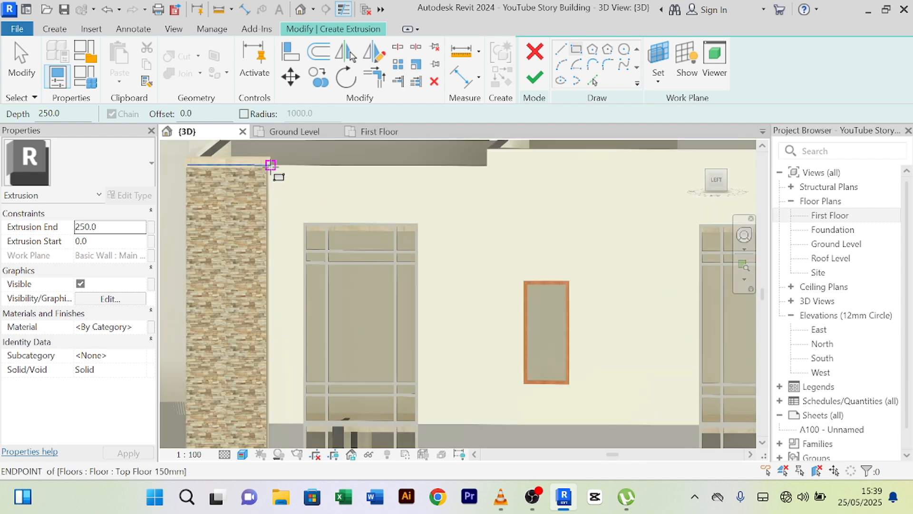
- Sketch a rectangle from the wall's top-left corner to its bottom-right corner between the pillars
left_click(269, 165)
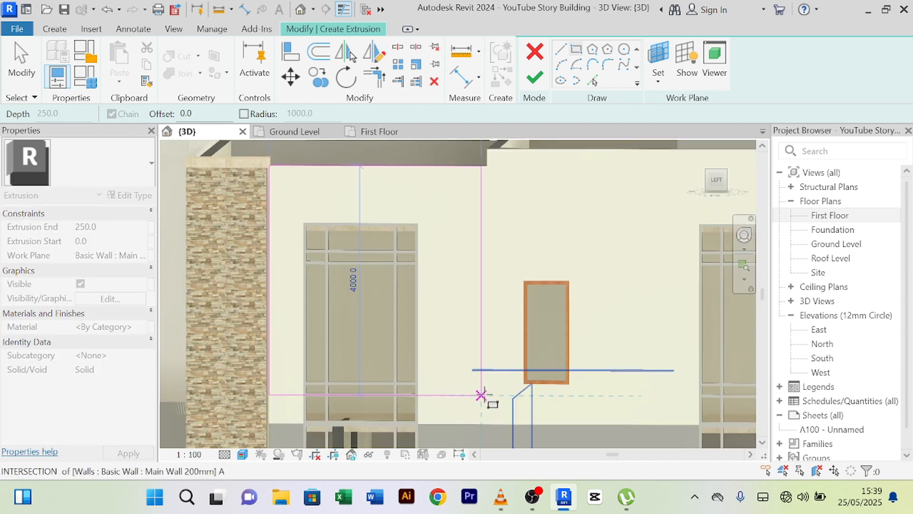
scroll(488, 391, "down", 3)
scroll(338, 238, "up", 2)
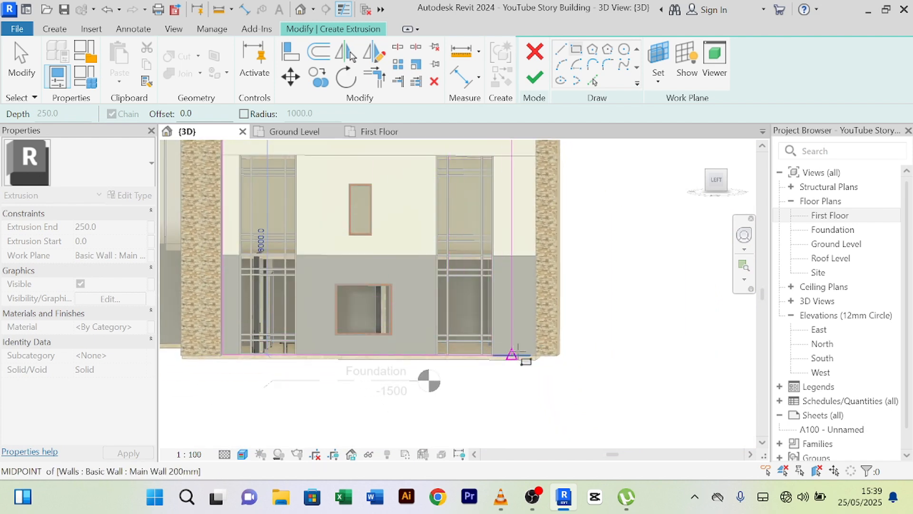
scroll(526, 361, "up", 5)
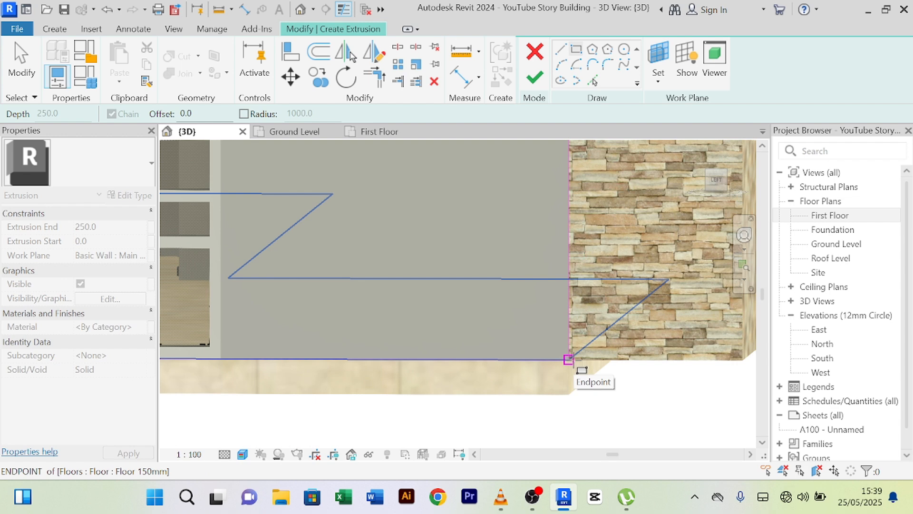
left_click(568, 360)
scroll(568, 361, "down", 3)
scroll(529, 358, "up", 2)
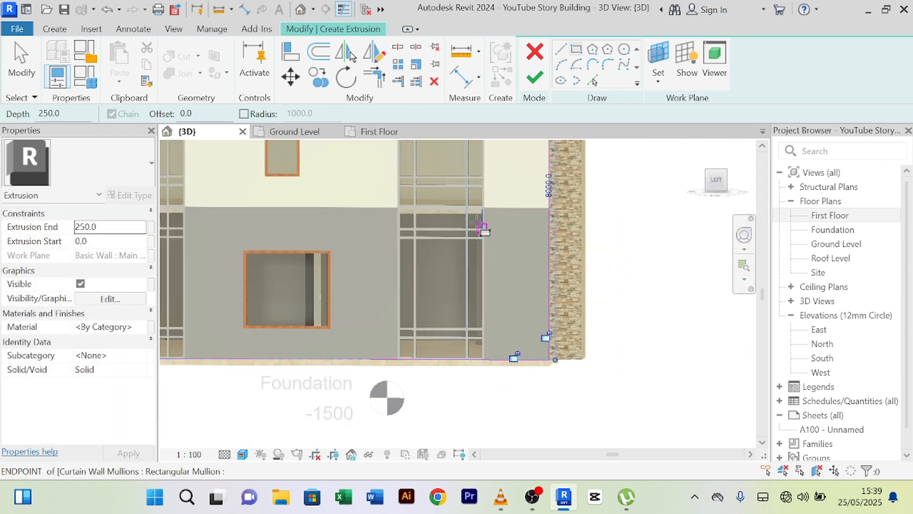
scroll(483, 230, "down", 4)
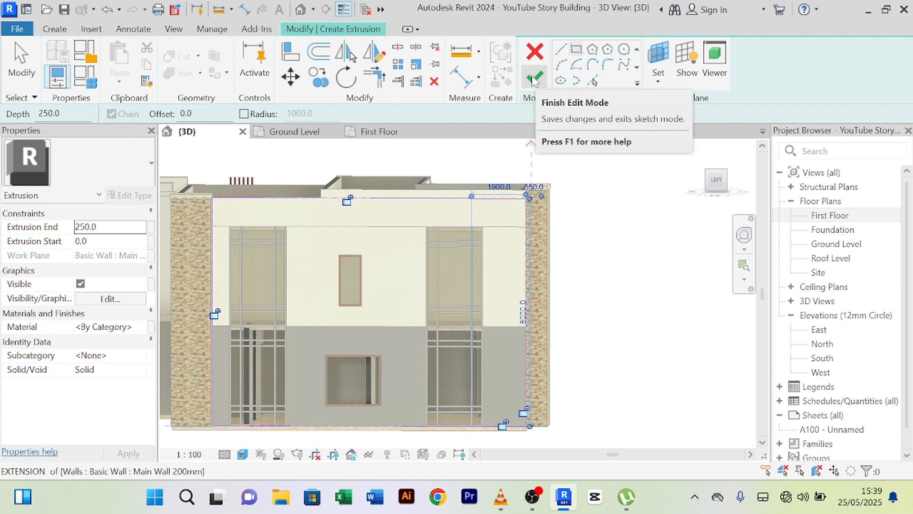
- Finish the sketch, give the extrusion a 150 mm depth and finish the in-place model
left_click(534, 77)
scroll(581, 232, "down", 1)
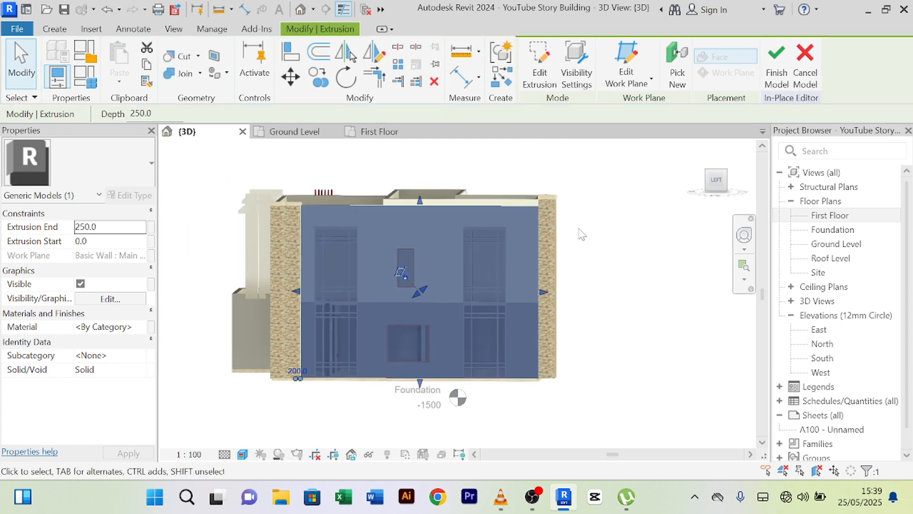
mouse_move(581, 230)
middle_mouse_down("shift")
mouse_move(518, 325)
mouse_move(630, 238)
mouse_move(589, 235)
middle_mouse_up("shift")
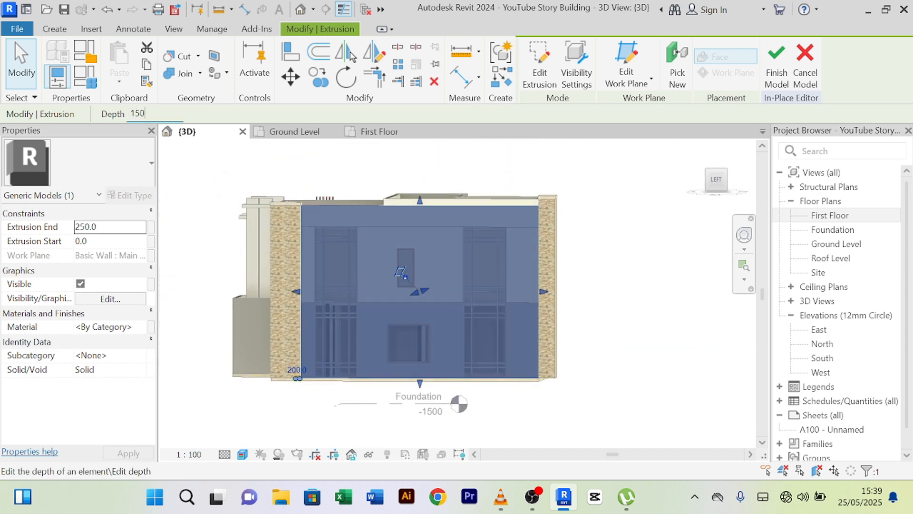
key("Return")
scroll(630, 219, "up", 1)
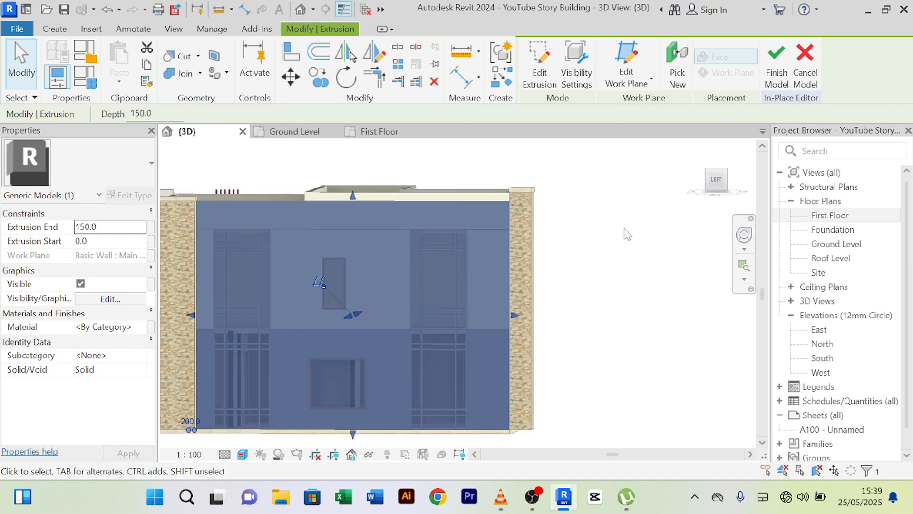
left_click(777, 57)
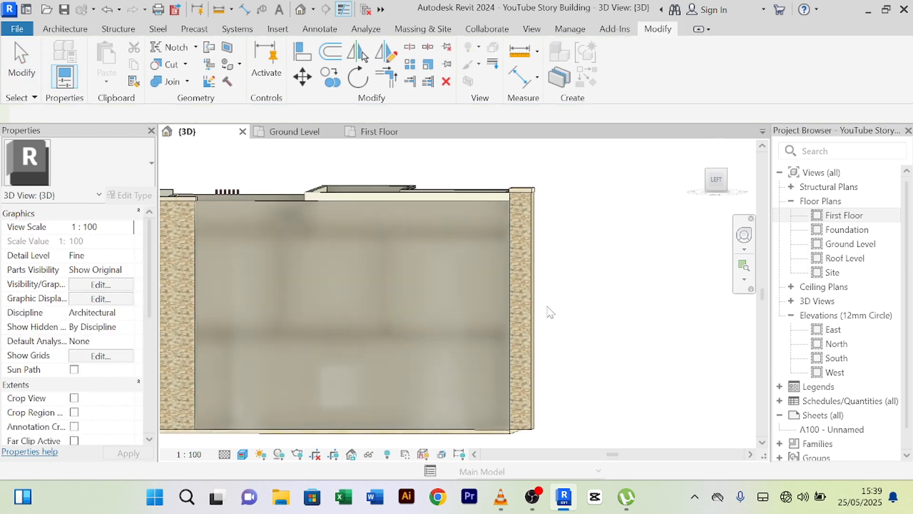
- Orbit around the building to inspect the new facade panel from the left and front
scroll(579, 279, "down", 2)
middle_click_drag(592, 283, 438, 281, "shift")
scroll(439, 282, "up", 3)
scroll(327, 285, "down", 3)
middle_click_drag(310, 356, 428, 309, "shift")
scroll(347, 324, "up", 3)
scroll(566, 335, "down", 3)
middle_click_drag(635, 363, 489, 382, "shift")
scroll(434, 234, "up", 3)
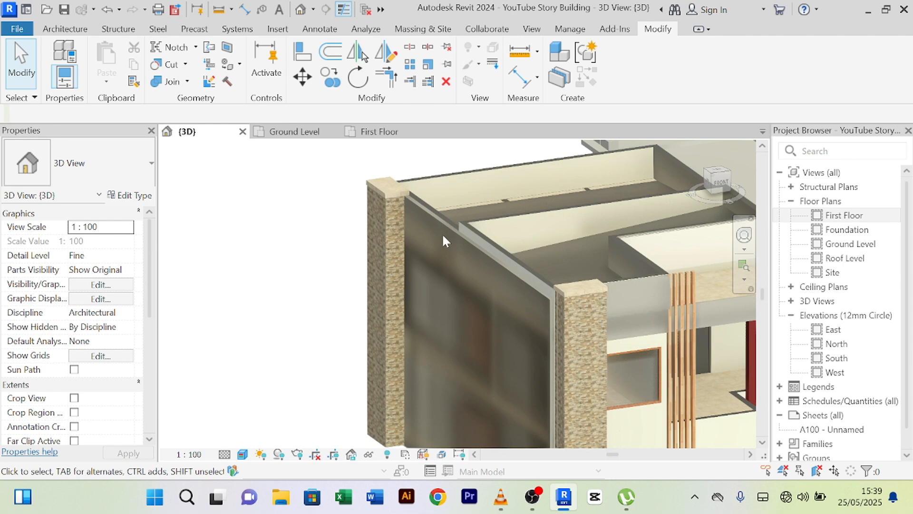
scroll(428, 216, "up", 2)
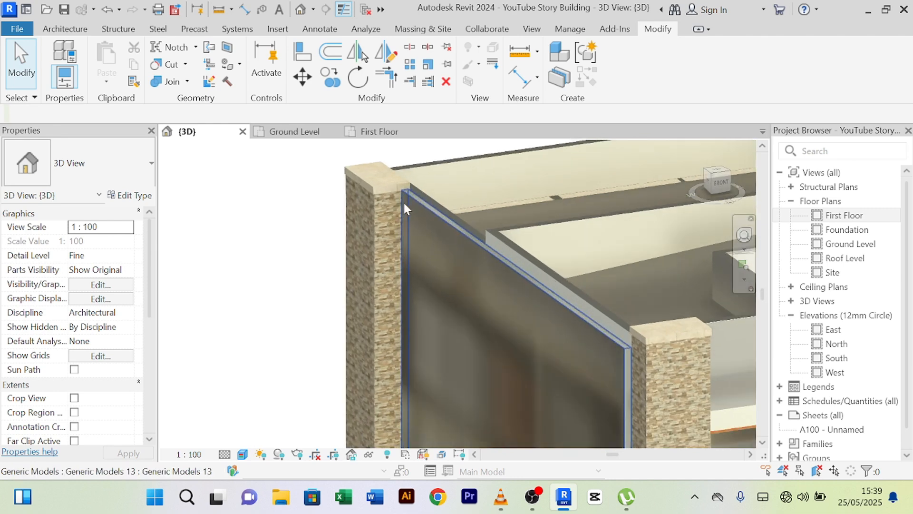
middle_click_drag(386, 200, 318, 208)
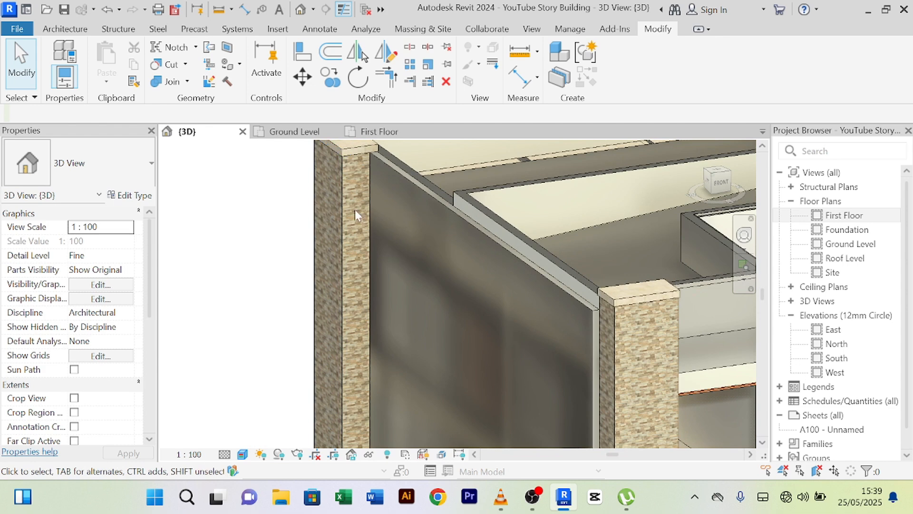
- Select the facade panel's in-place generic model
mouse_move(503, 245)
middle_mouse_down("shift")
mouse_move(476, 259)
mouse_move(510, 257)
middle_mouse_up("shift")
scroll(497, 245, "up", 3)
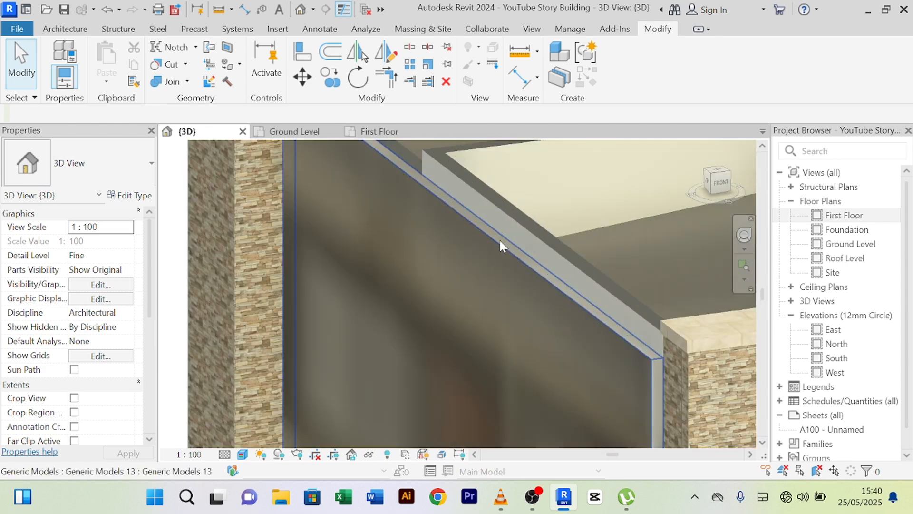
left_click(498, 240)
scroll(472, 252, "down", 4)
middle_click_drag(478, 285, 468, 204)
- Reopen the panel for in-place editing and enter its extrusion sketch
left_click(621, 78)
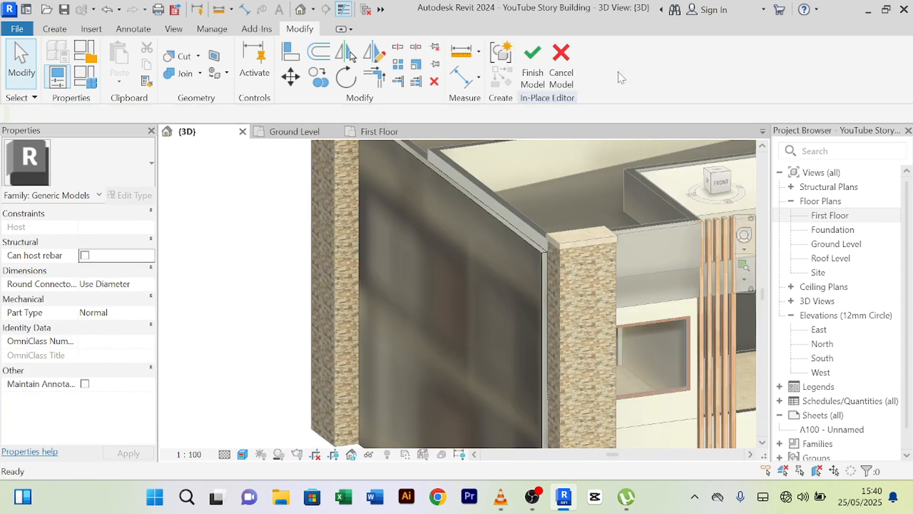
left_click(503, 227)
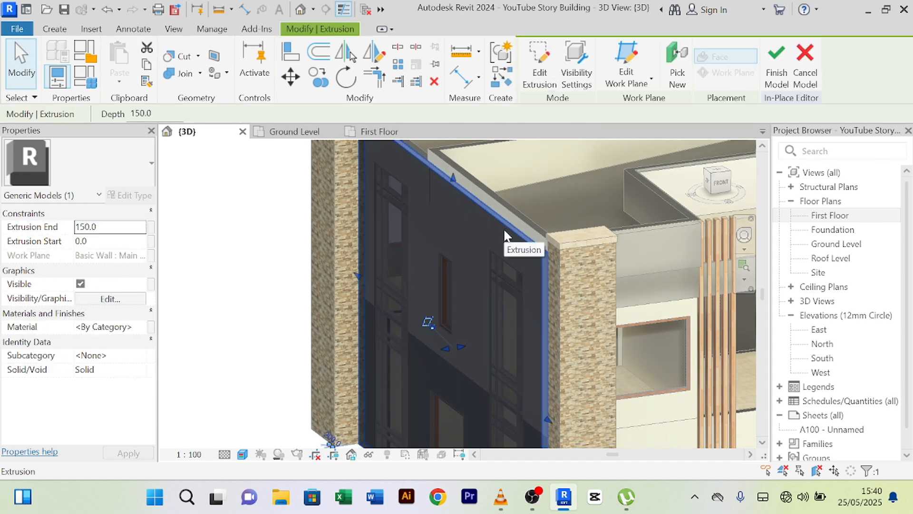
double_click(358, 206)
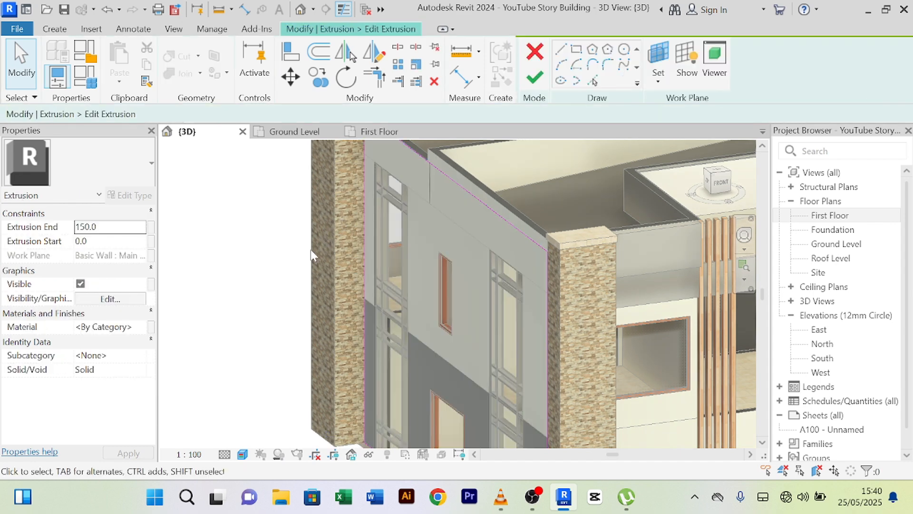
- Draw a rectangle snapped to the square window's frame corners
middle_click_drag(310, 266, 468, 182, "shift")
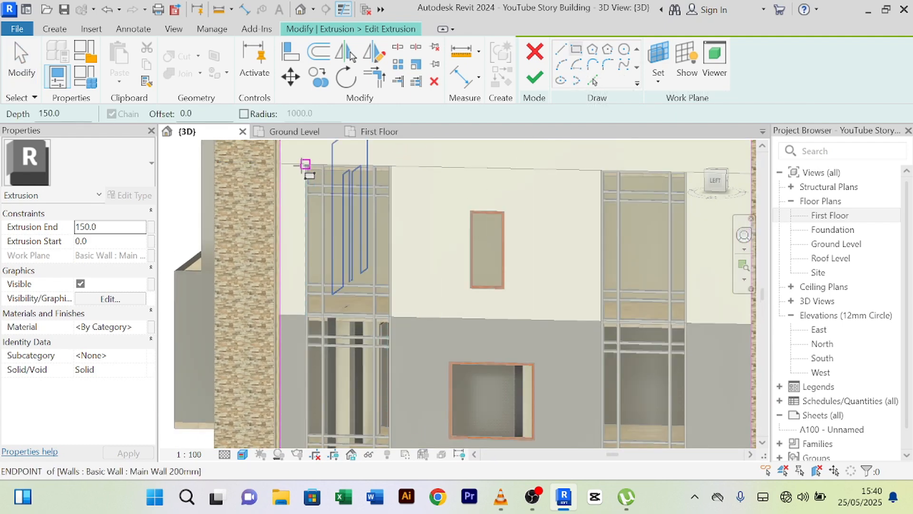
scroll(305, 165, "up", 4)
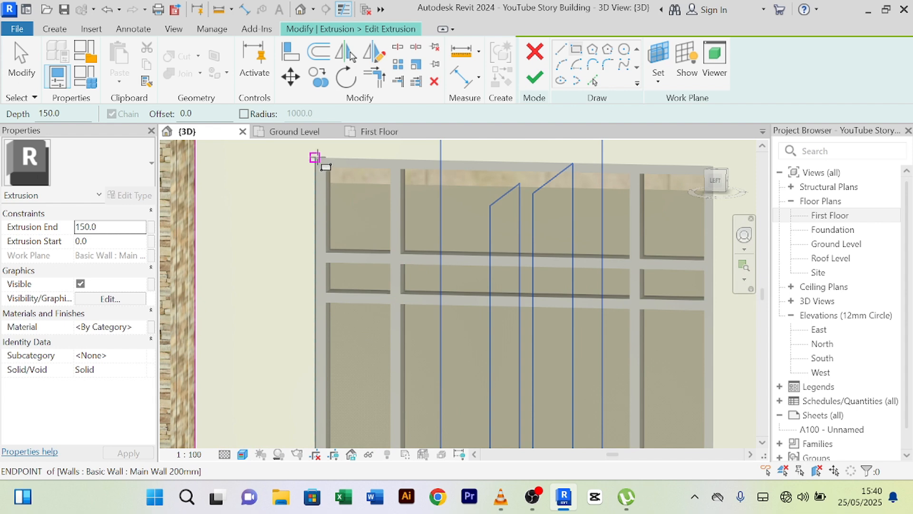
middle_click_drag(617, 415, 434, 224)
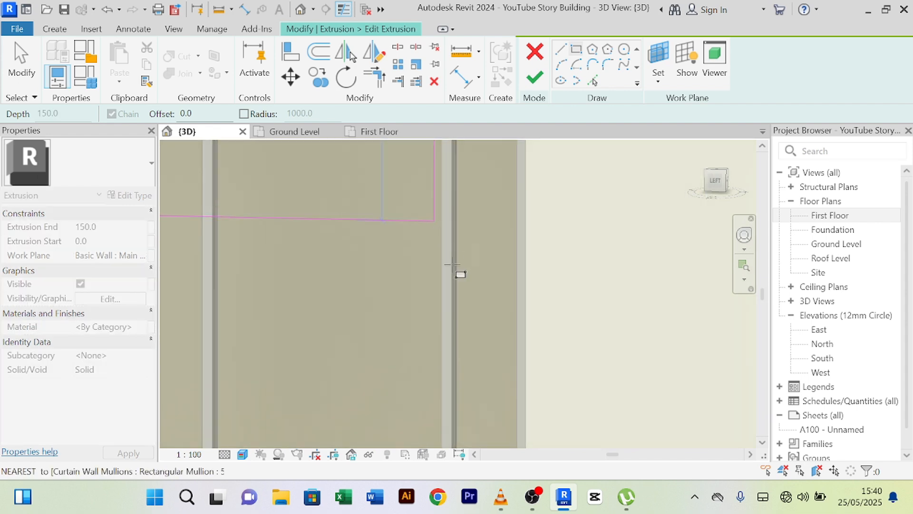
scroll(449, 265, "down", 4)
scroll(452, 340, "down", 1)
middle_click_drag(454, 328, 453, 109)
scroll(454, 329, "up", 4)
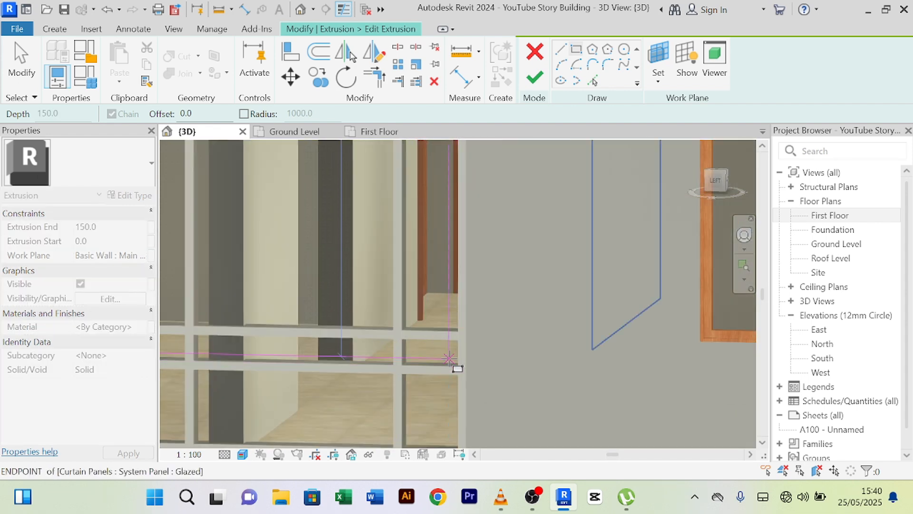
scroll(457, 367, "up", 2)
middle_click_drag(467, 391, 470, 148)
scroll(472, 286, "up", 4)
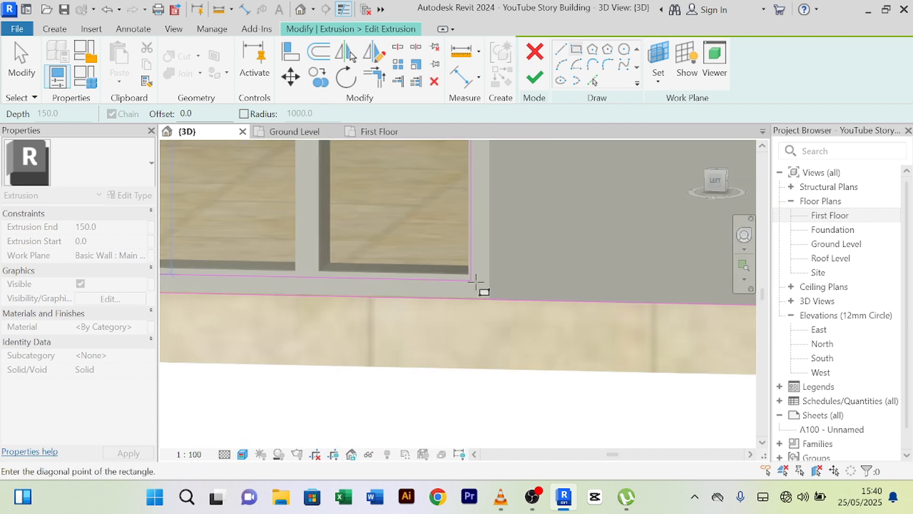
scroll(522, 326, "up", 4)
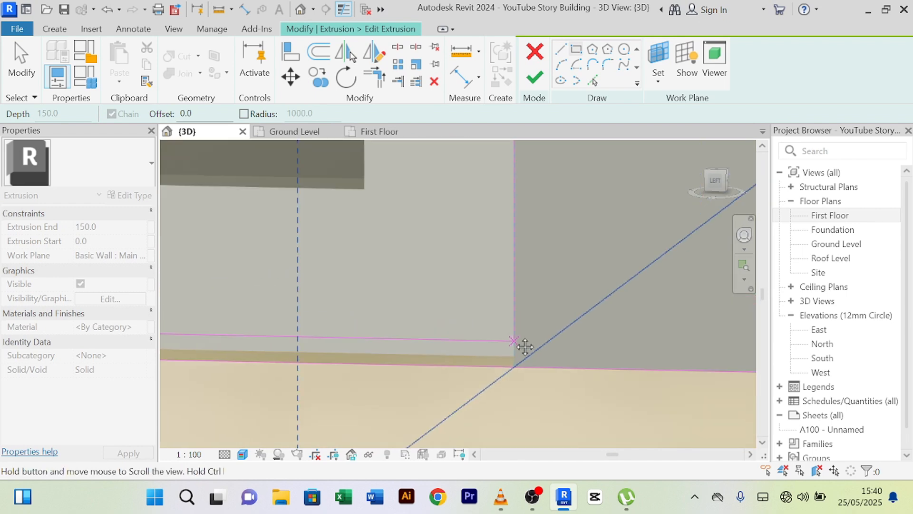
middle_click_drag(523, 350, 504, 278)
scroll(504, 277, "up", 4)
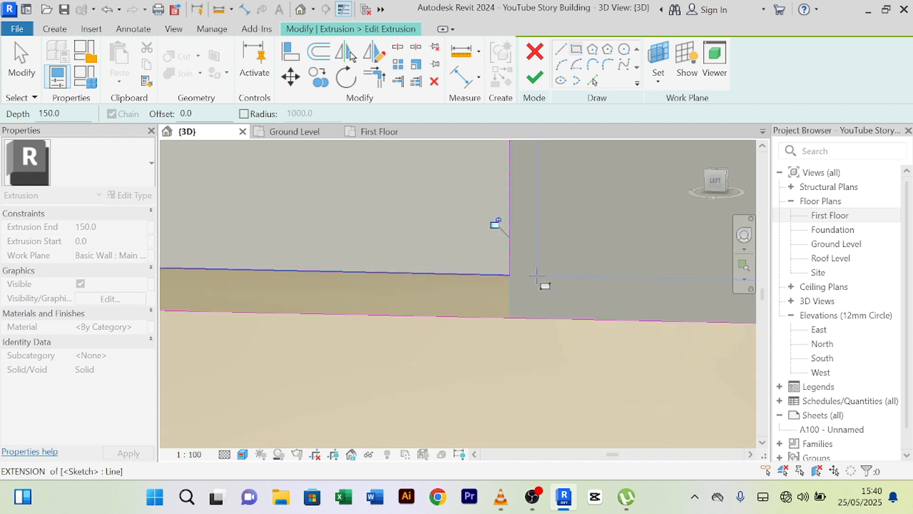
scroll(573, 310, "down", 10)
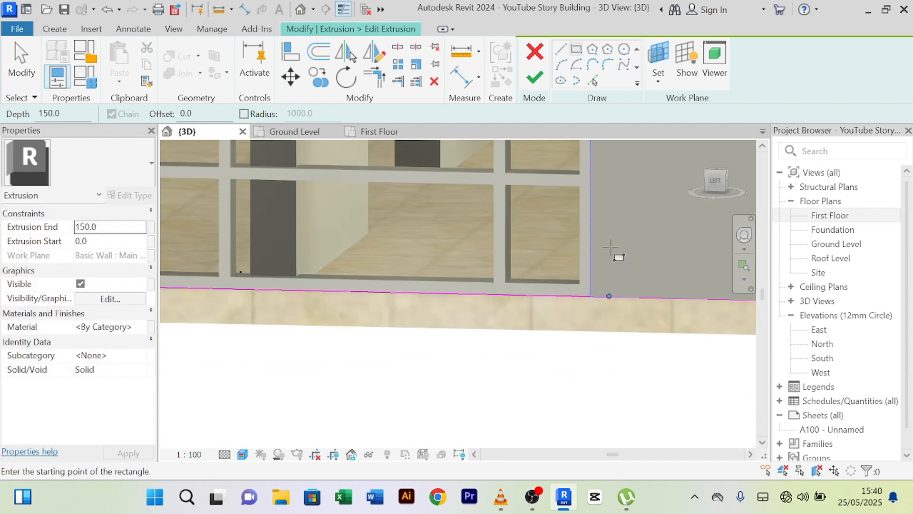
scroll(614, 250, "down", 3)
mouse_move(622, 253)
middle_mouse_down()
mouse_move(452, 326)
mouse_move(368, 350)
middle_mouse_up()
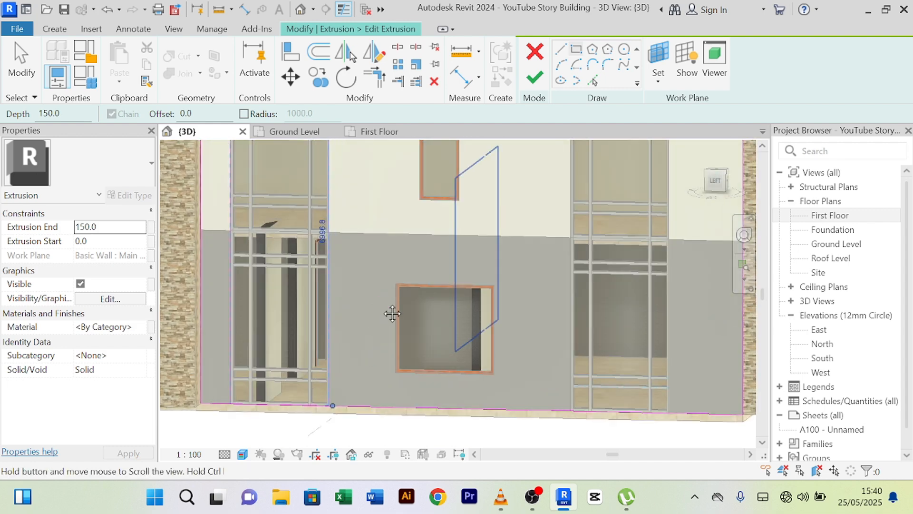
middle_click_drag(393, 313, 304, 274)
scroll(354, 200, "up", 6)
scroll(306, 270, "down", 3)
scroll(306, 244, "up", 4)
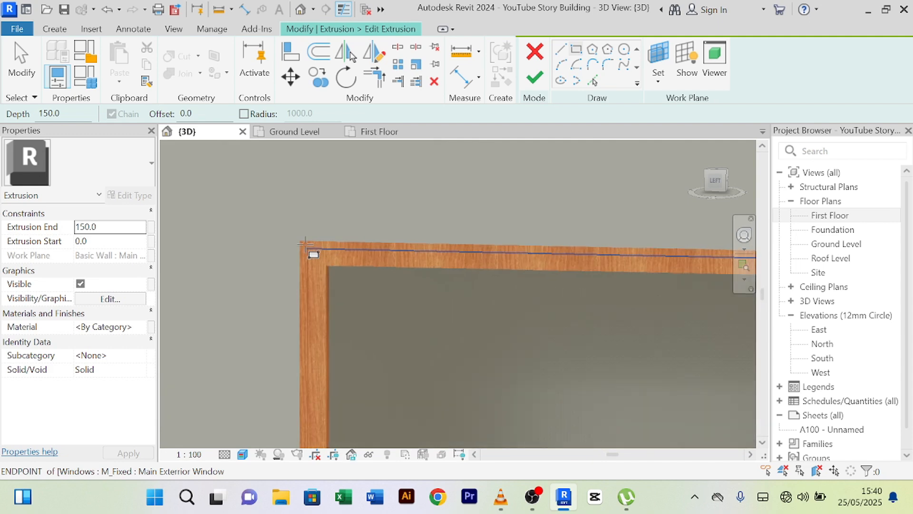
scroll(300, 241, "up", 1)
left_click(297, 239)
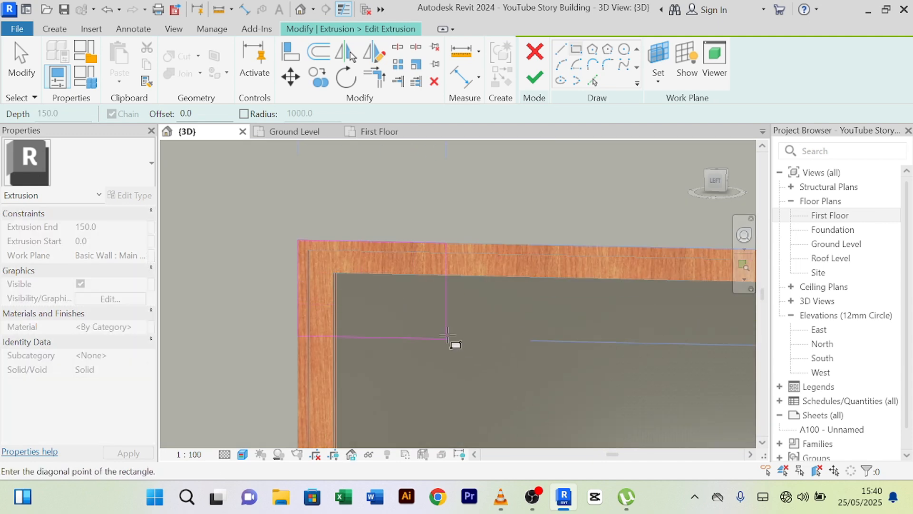
middle_click_drag(459, 347, 340, 183)
scroll(402, 225, "down", 4)
scroll(537, 318, "down", 2)
middle_click_drag(561, 345, 369, 206)
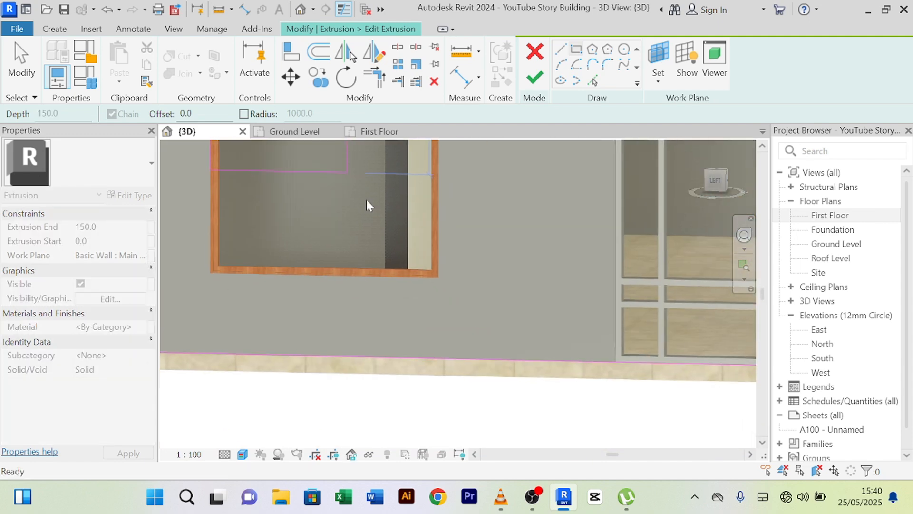
scroll(405, 240, "up", 3)
scroll(428, 263, "up", 2)
middle_click_drag(490, 336, 445, 241)
scroll(457, 262, "up", 3)
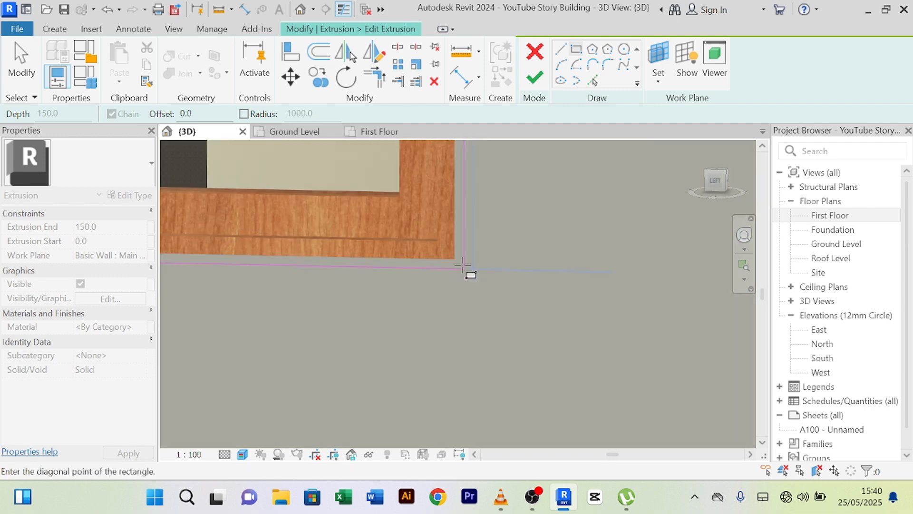
scroll(455, 260, "up", 1)
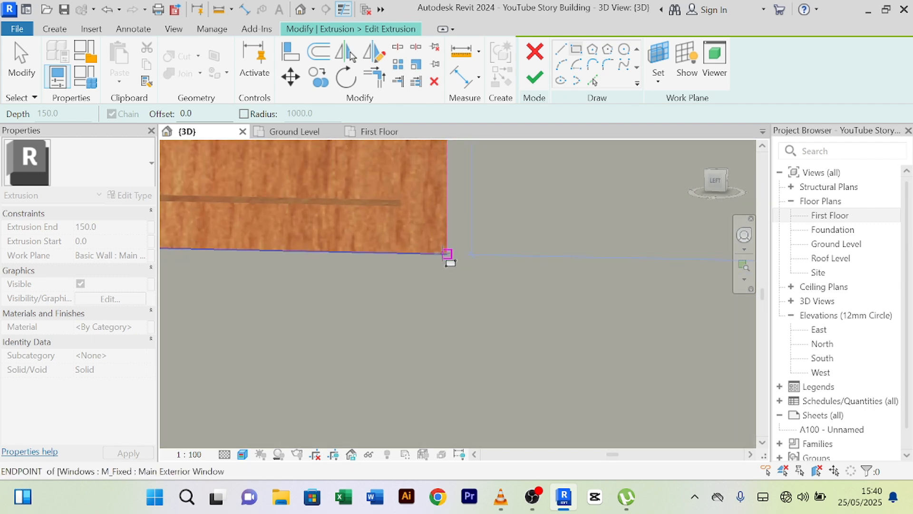
left_click(447, 255)
- Draw a rectangle around the narrow upper window's frame
scroll(485, 291, "down", 5)
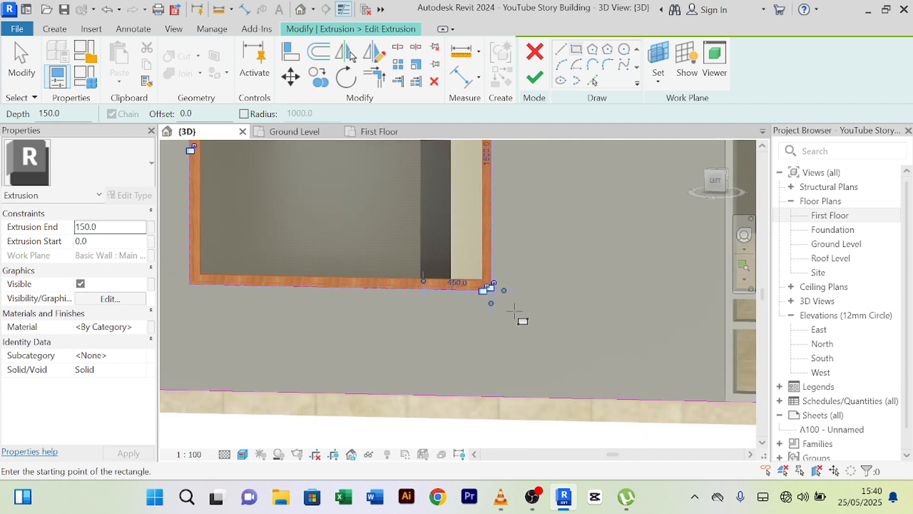
scroll(519, 309, "down", 4)
middle_click_drag(514, 228, 509, 312)
scroll(471, 272, "up", 8)
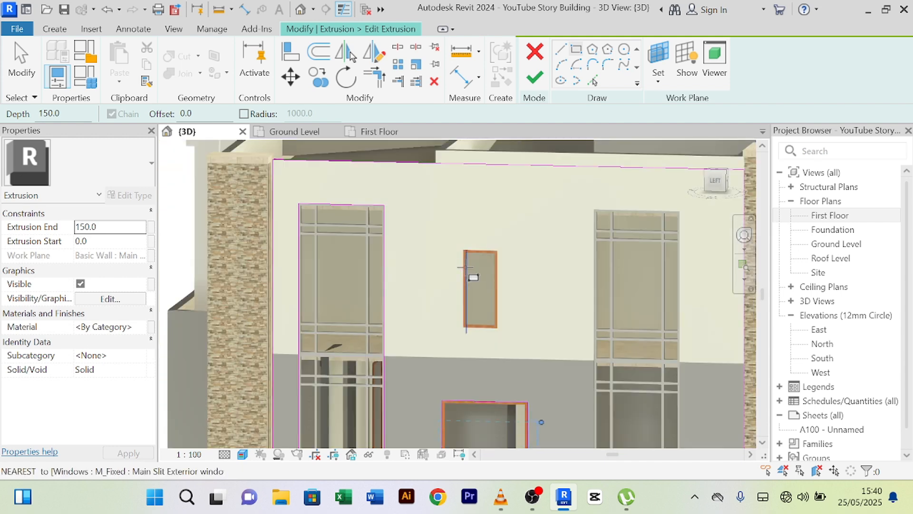
scroll(450, 191, "up", 4)
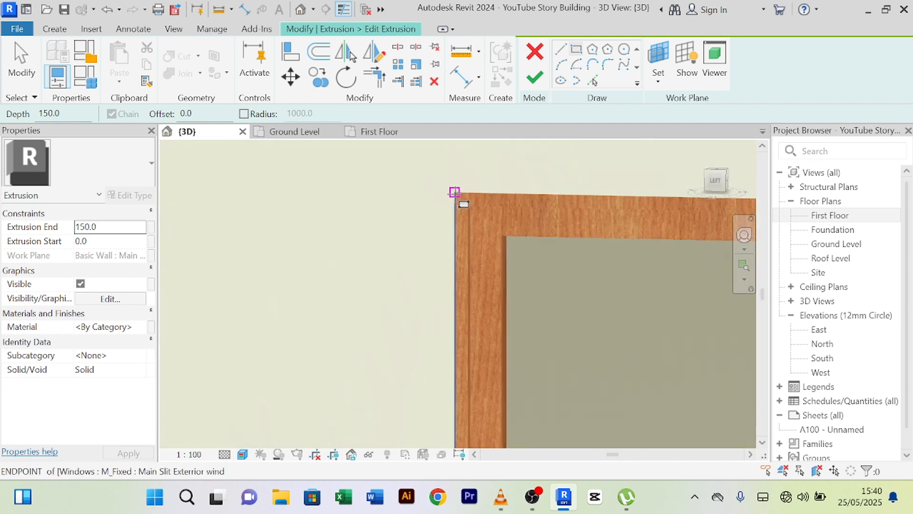
left_click(455, 193)
scroll(565, 289, "down", 3)
middle_click_drag(565, 290, 332, 144)
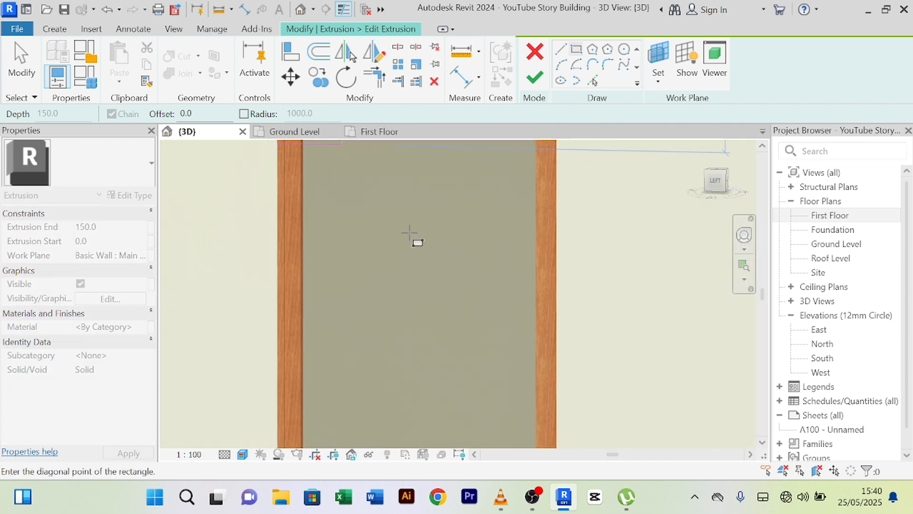
scroll(418, 245, "down", 3)
mouse_move(470, 395)
middle_mouse_down()
mouse_move(476, 405)
mouse_move(444, 301)
middle_mouse_up()
scroll(441, 263, "up", 4)
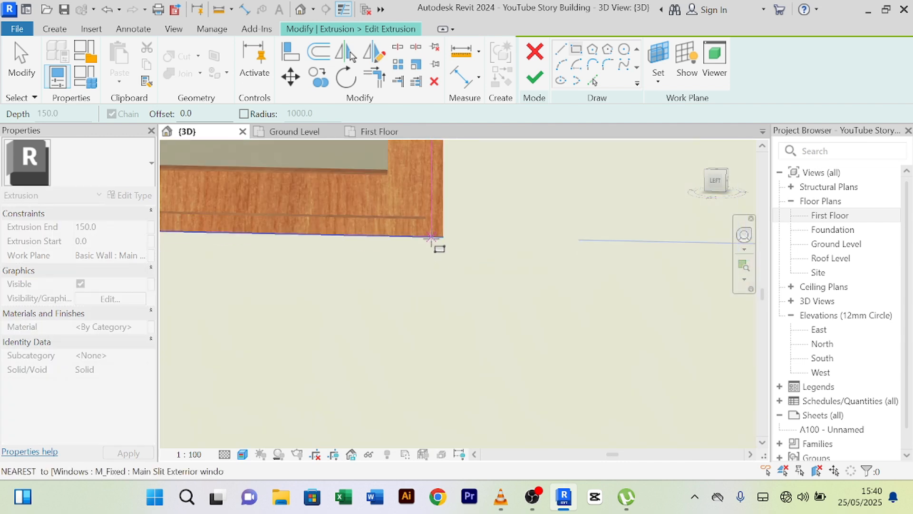
middle_click_drag(438, 247, 452, 321)
scroll(452, 321, "up", 3)
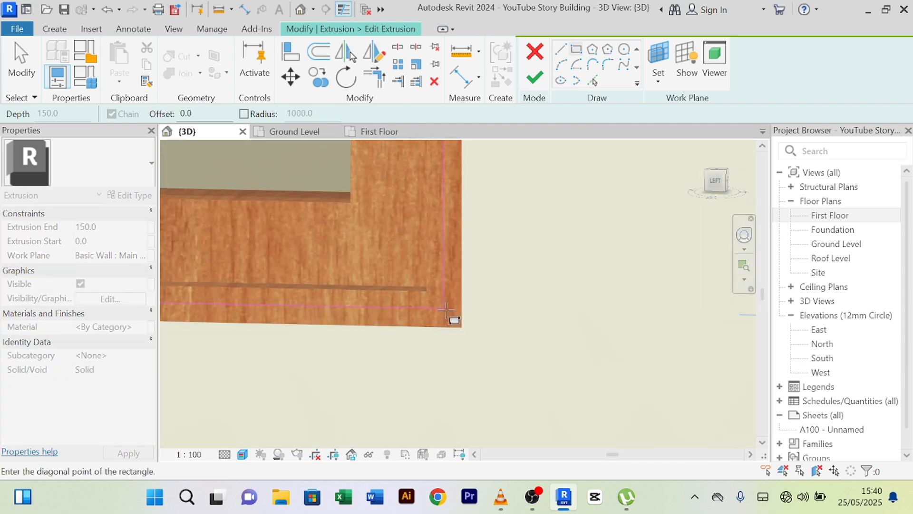
left_click(487, 349)
- Draw a rectangle around the right glazed opening, top-left to lower-right corner
scroll(608, 306, "down", 4)
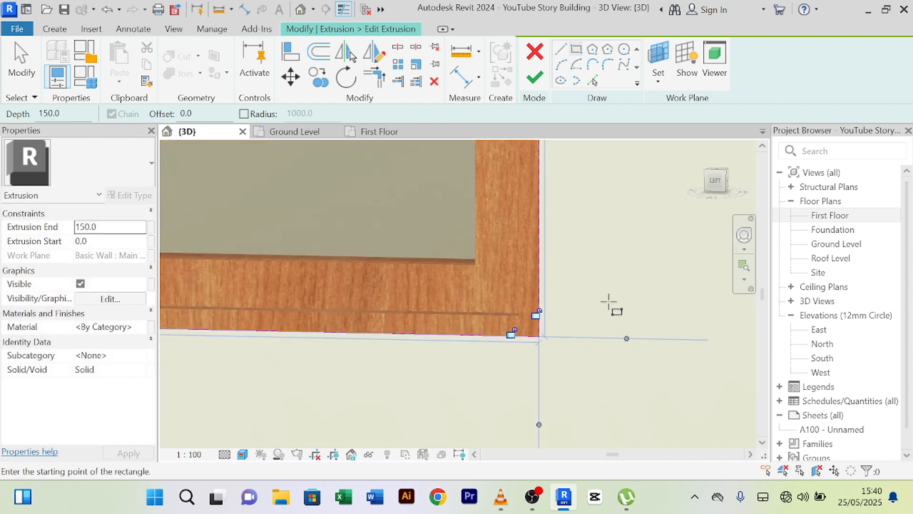
scroll(636, 300, "down", 8)
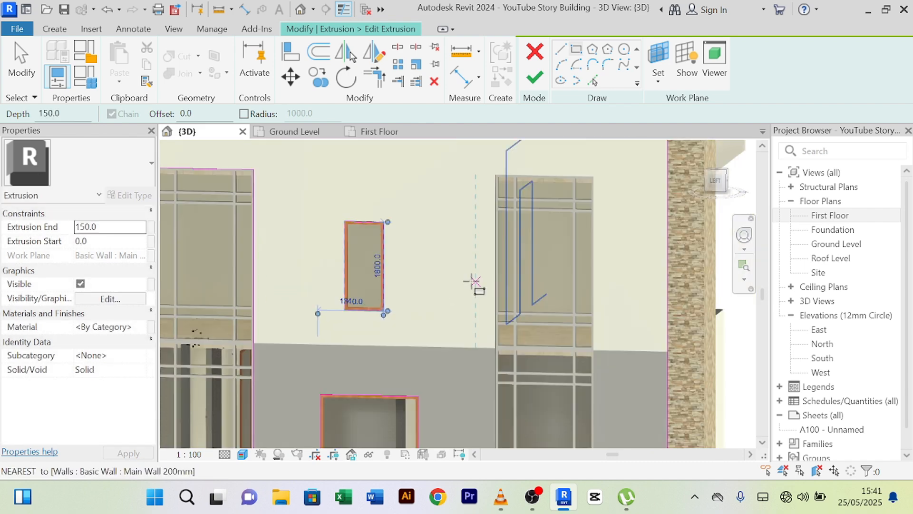
scroll(412, 209, "up", 8)
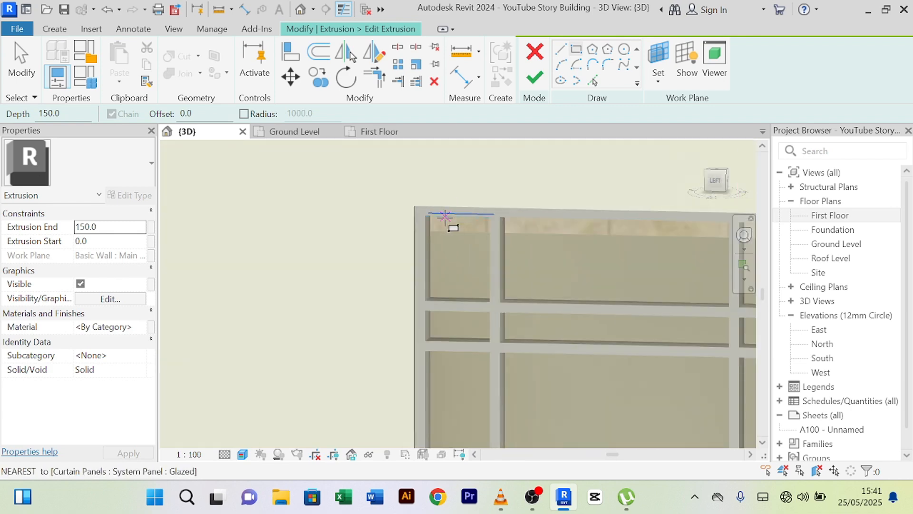
left_click(368, 186)
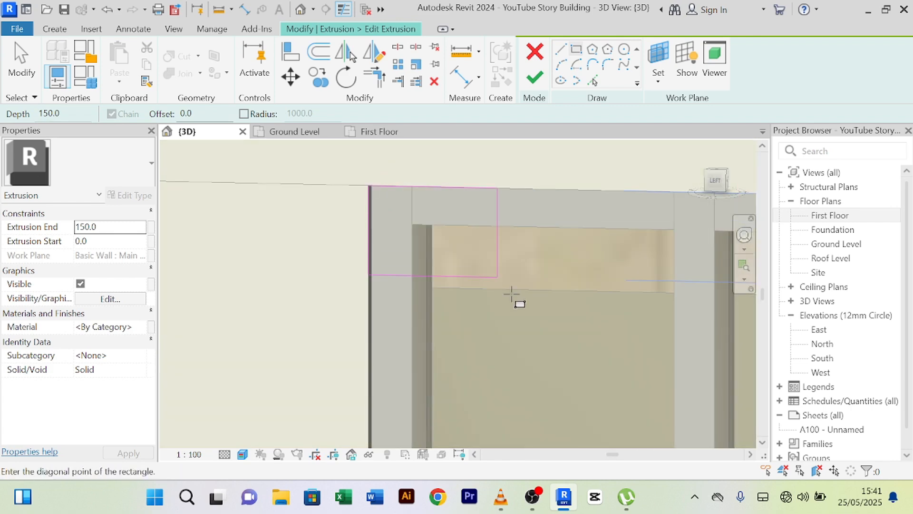
scroll(450, 194, "up", 5)
scroll(578, 315, "down", 6)
middle_click_drag(636, 365, 377, 191)
scroll(425, 307, "down", 1)
middle_click_drag(422, 399, 452, 161)
scroll(382, 369, "up", 5)
scroll(447, 311, "up", 4)
scroll(447, 313, "up", 7)
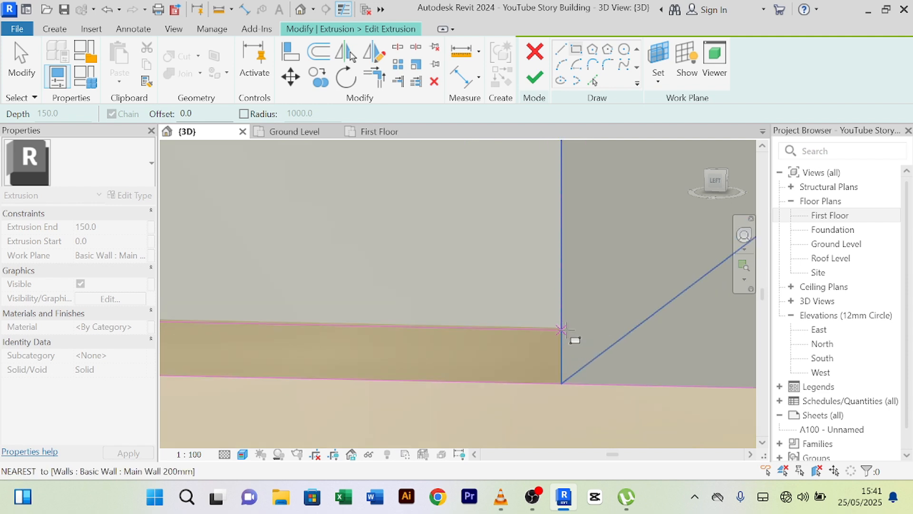
left_click(562, 328)
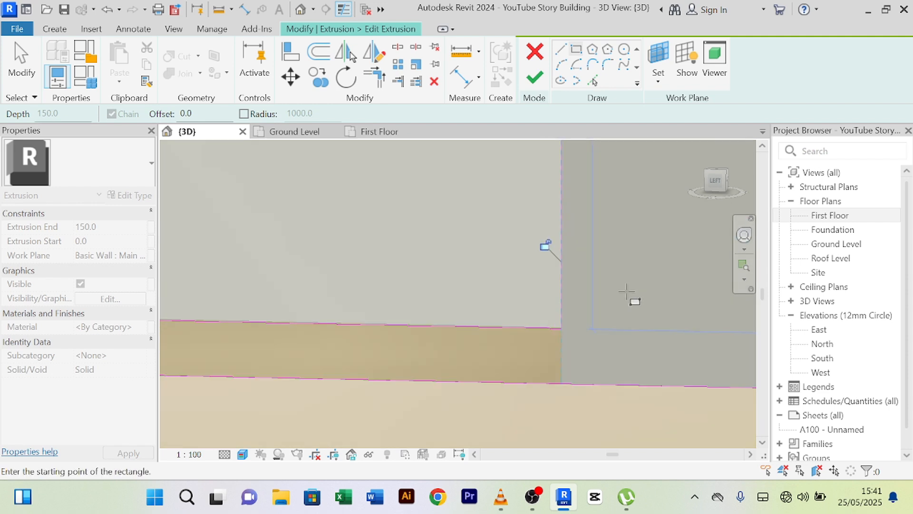
scroll(616, 284, "down", 9)
scroll(508, 350, "down", 6)
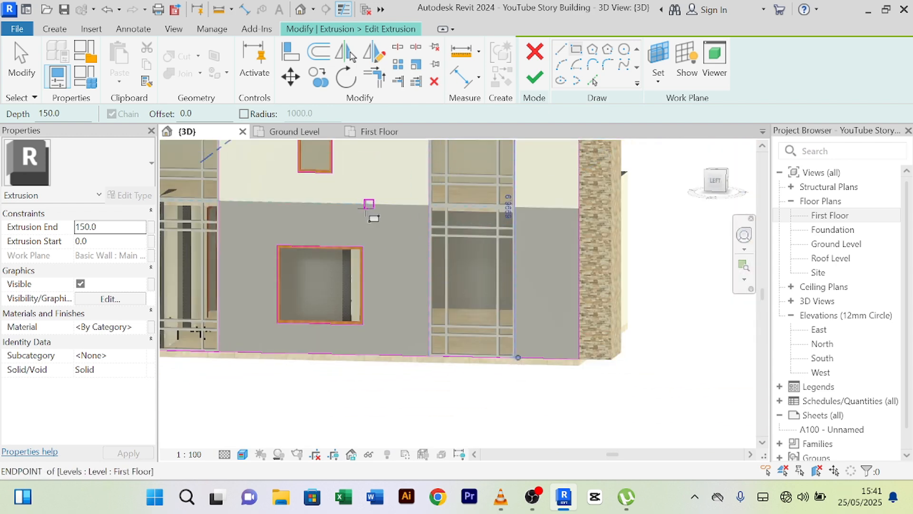
scroll(368, 207, "down", 5)
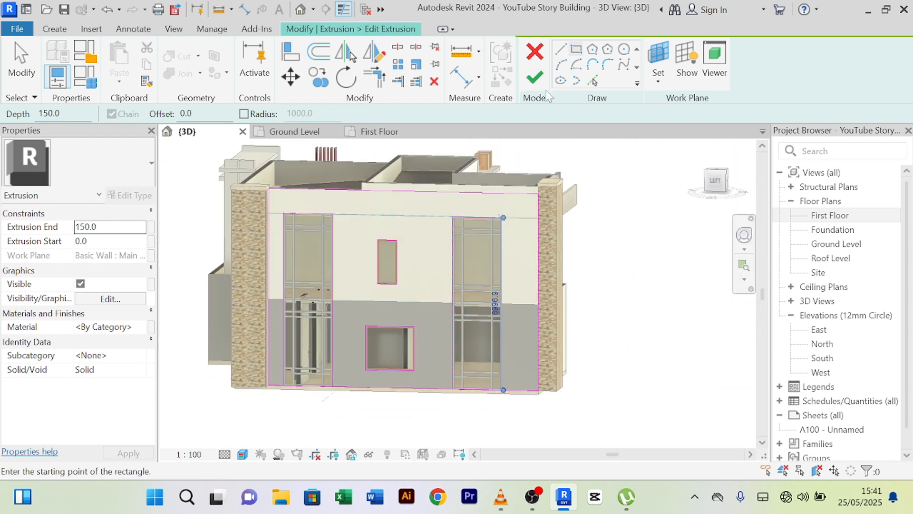
- Finish the extrusion sketch and the in-place model, cutting the window openings, then deselect
left_click(534, 79)
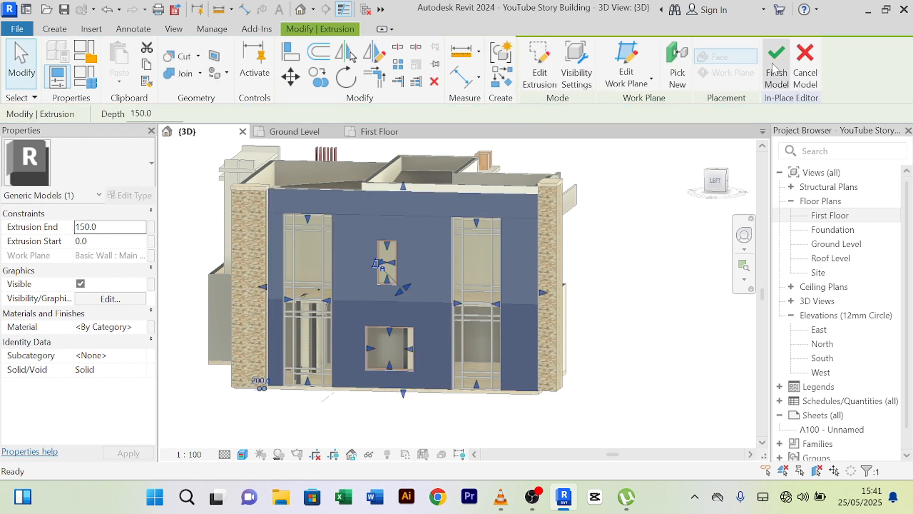
left_click(775, 70)
left_click(629, 245)
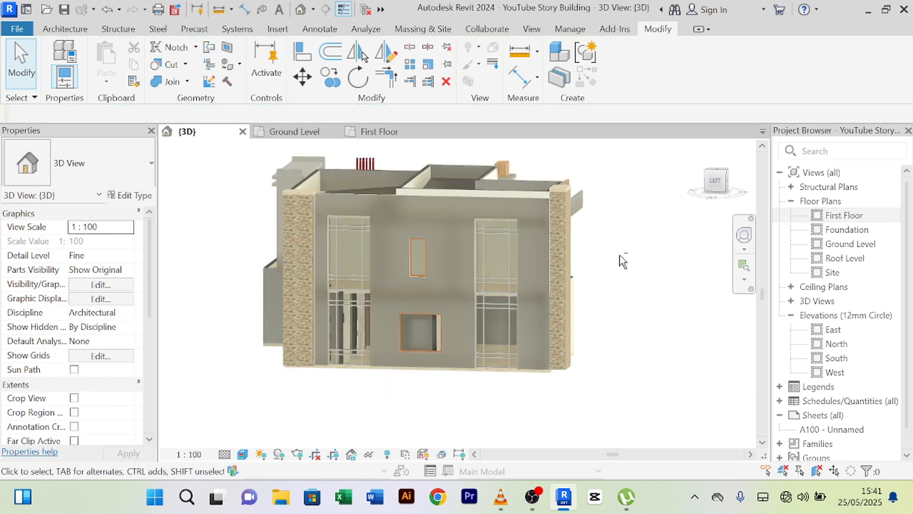
- Orbit and zoom around the house to review the side facade's windows and parapet
middle_click_drag(623, 260, 542, 268, "shift")
scroll(469, 218, "up", 5)
middle_click_drag(501, 229, 480, 209, "shift")
scroll(488, 207, "up", 5)
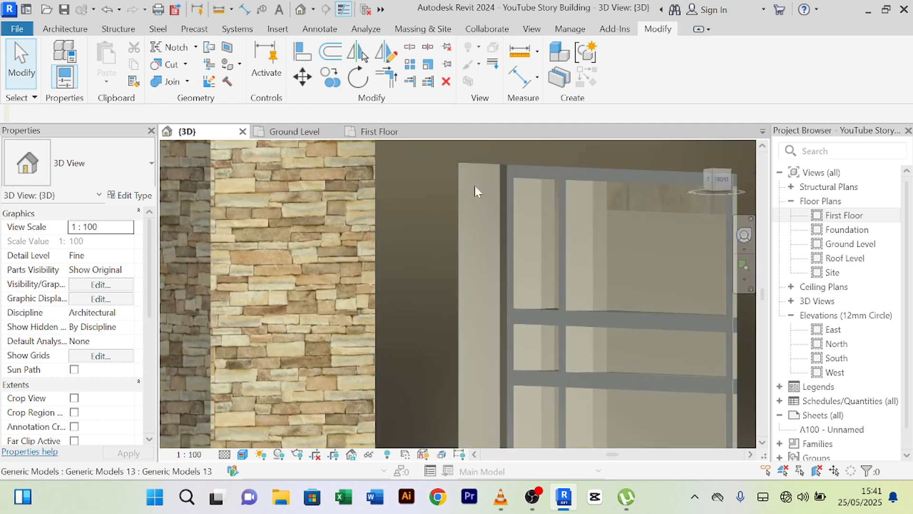
scroll(470, 200, "down", 5)
middle_click_drag(455, 289, 519, 405)
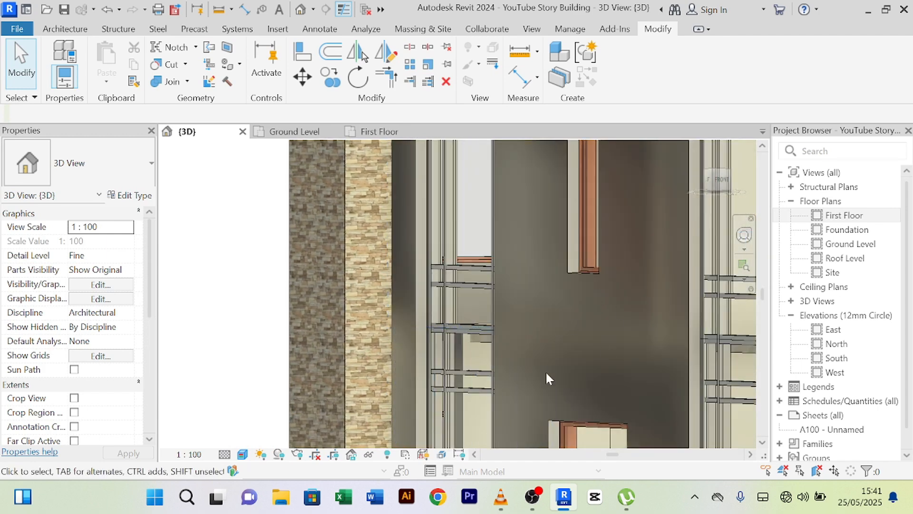
middle_click_drag(547, 374, 738, 417, "shift")
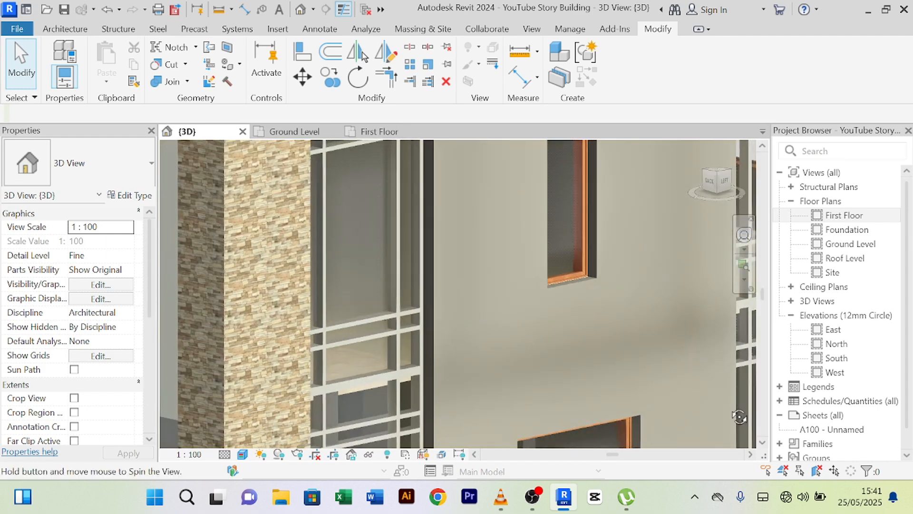
scroll(594, 315, "up", 3)
scroll(594, 318, "down", 3)
middle_click_drag(589, 320, 407, 247)
scroll(491, 274, "down", 3)
scroll(472, 268, "down", 3)
scroll(478, 246, "up", 4)
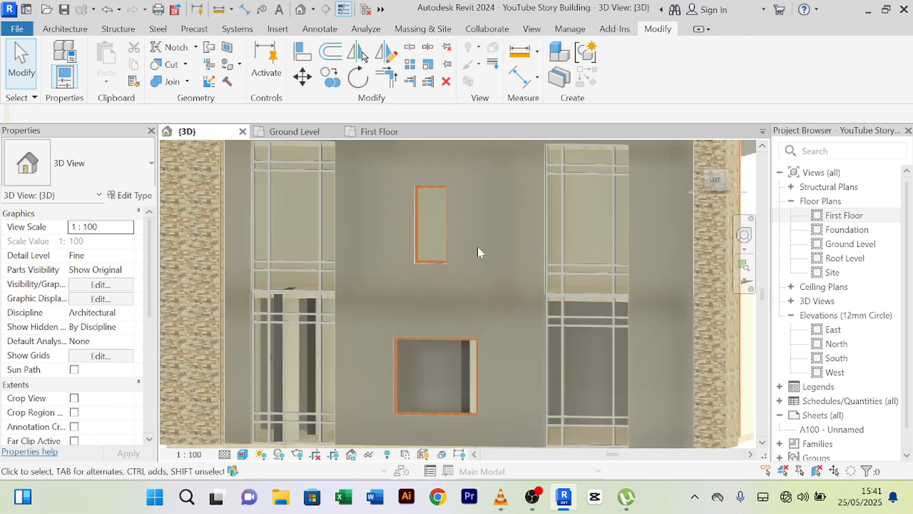
scroll(481, 245, "down", 4)
middle_click_drag(486, 242, 470, 311, "shift")
scroll(470, 307, "up", 4)
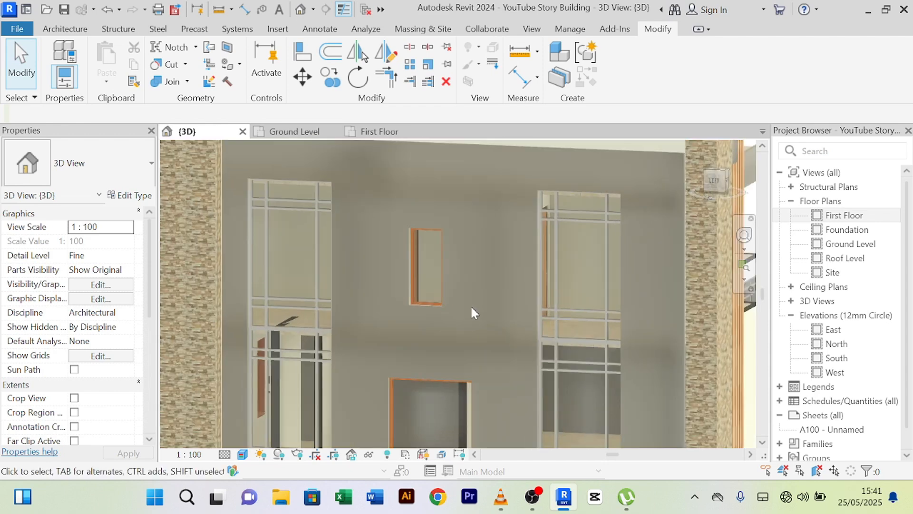
scroll(471, 308, "down", 4)
scroll(471, 311, "up", 3)
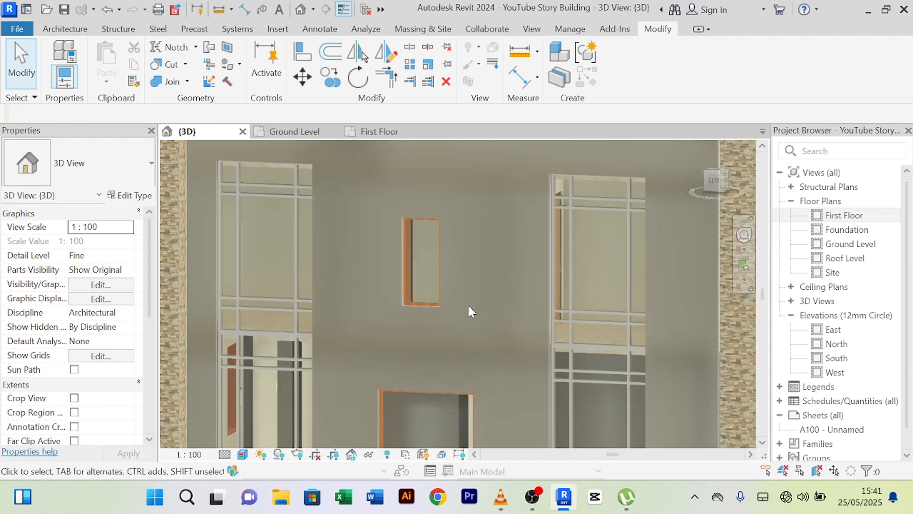
scroll(471, 312, "down", 2)
middle_click_drag(469, 310, 383, 333, "shift")
scroll(424, 285, "up", 3)
scroll(395, 323, "down", 4)
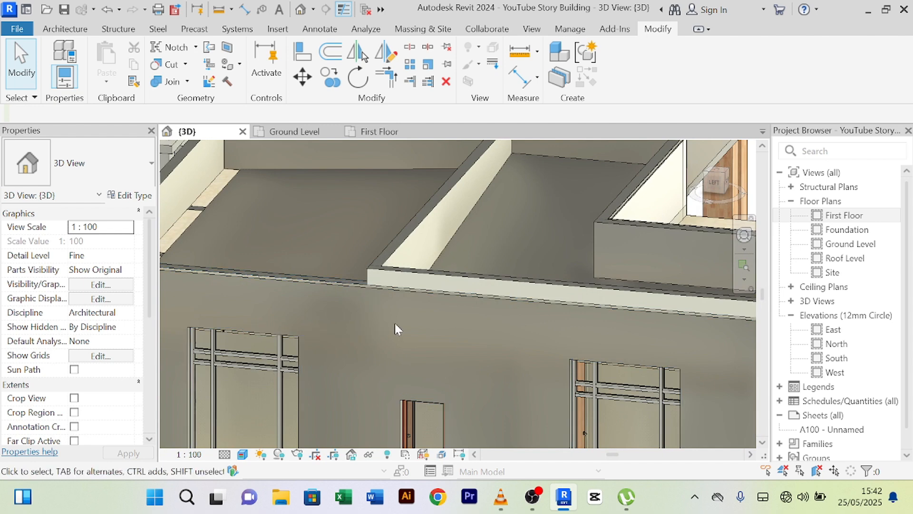
middle_click_drag(395, 316, 393, 295, "shift")
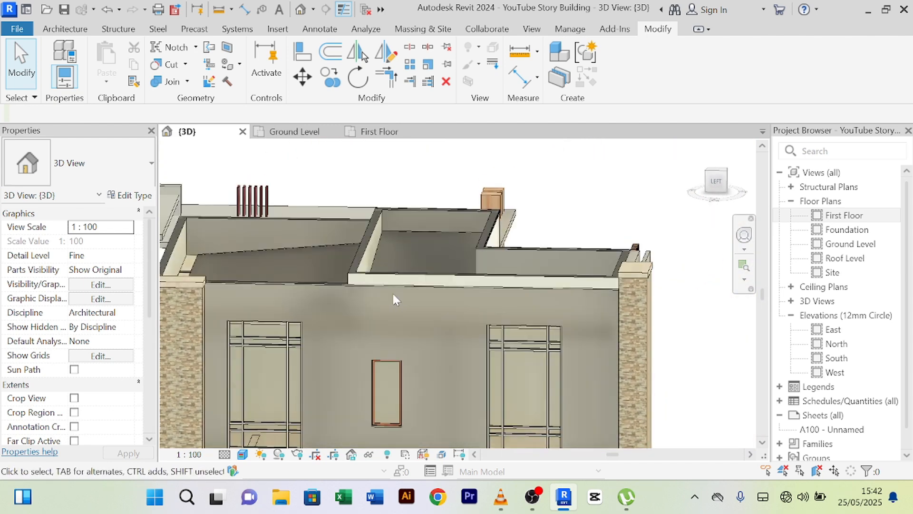
- Start a Model In-Place element in the Generic Models category, keeping the name Generic Models 14
left_click(66, 29)
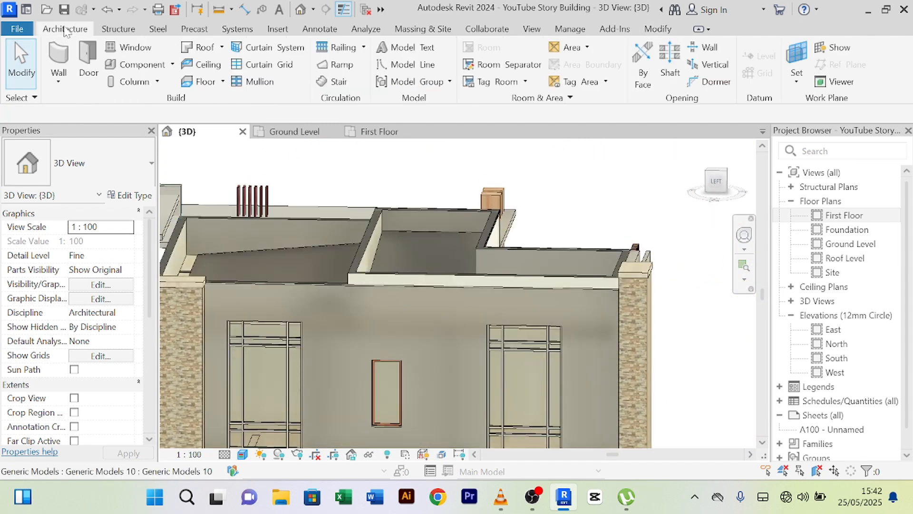
left_click(172, 64)
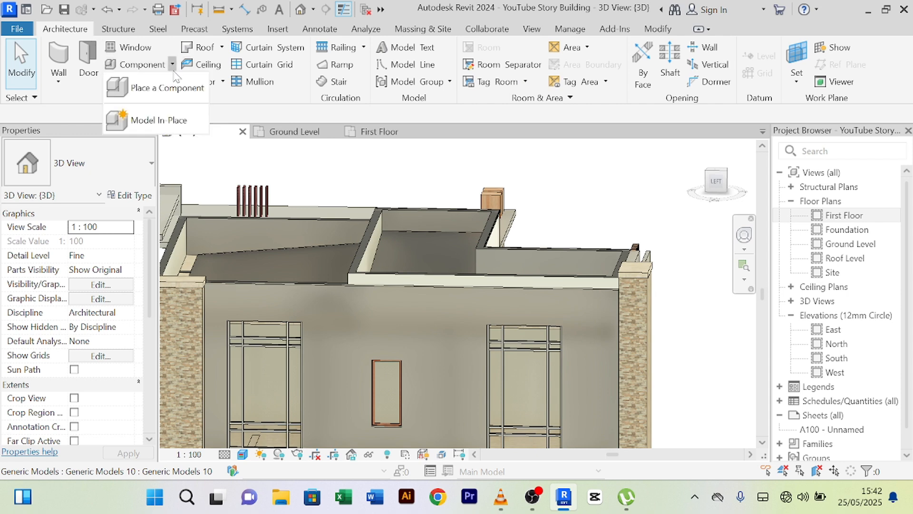
left_click(158, 120)
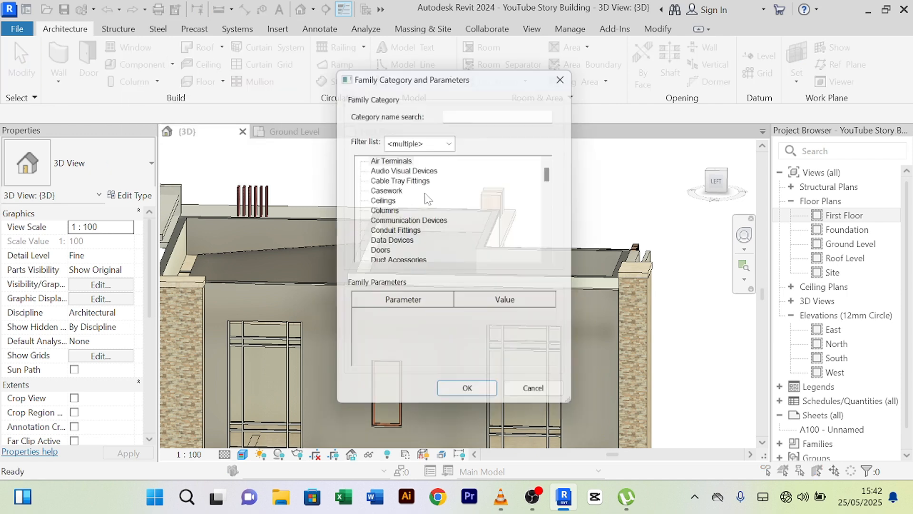
left_click(385, 212)
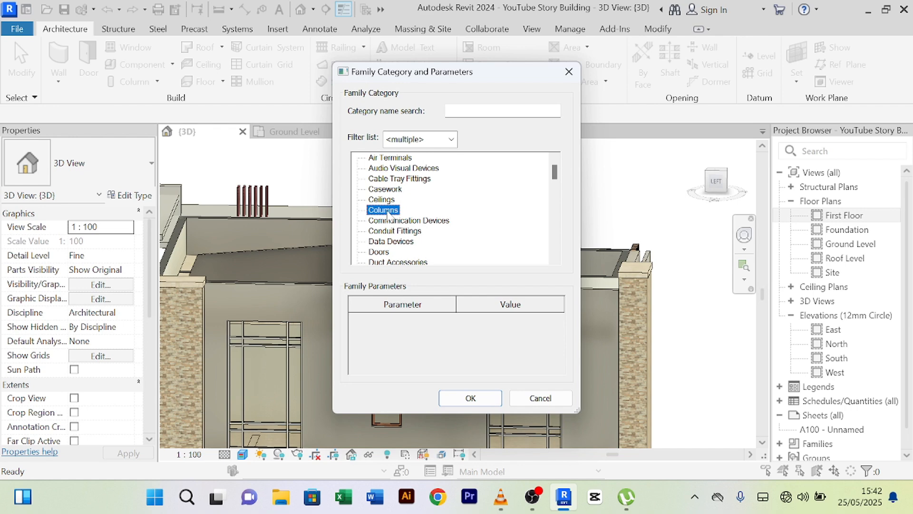
key("g")
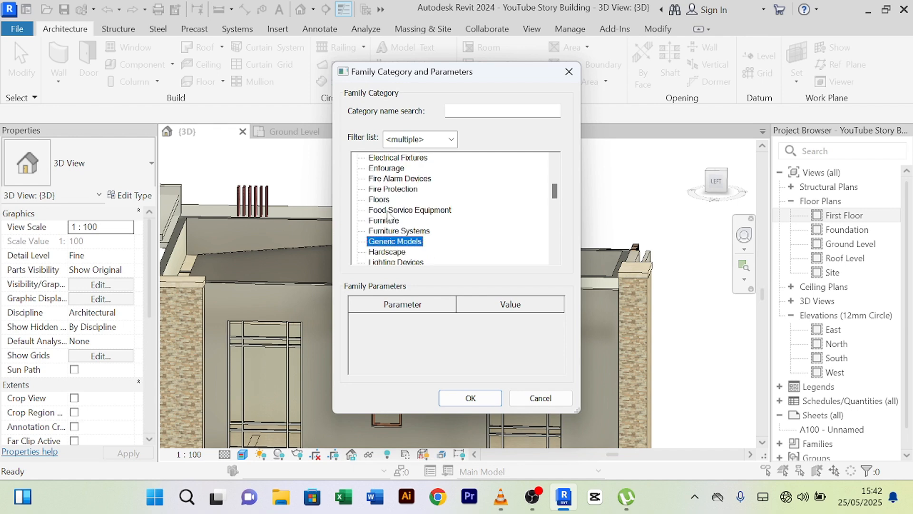
left_click(449, 404)
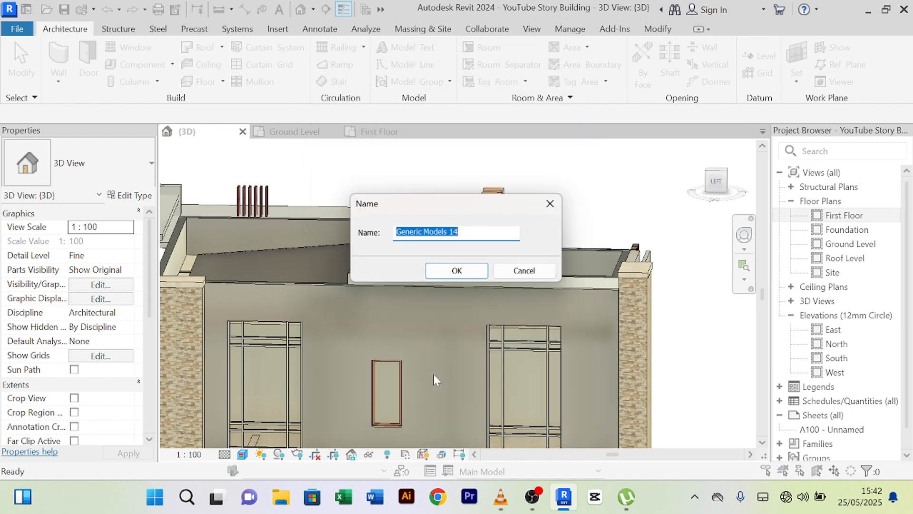
left_click(458, 271)
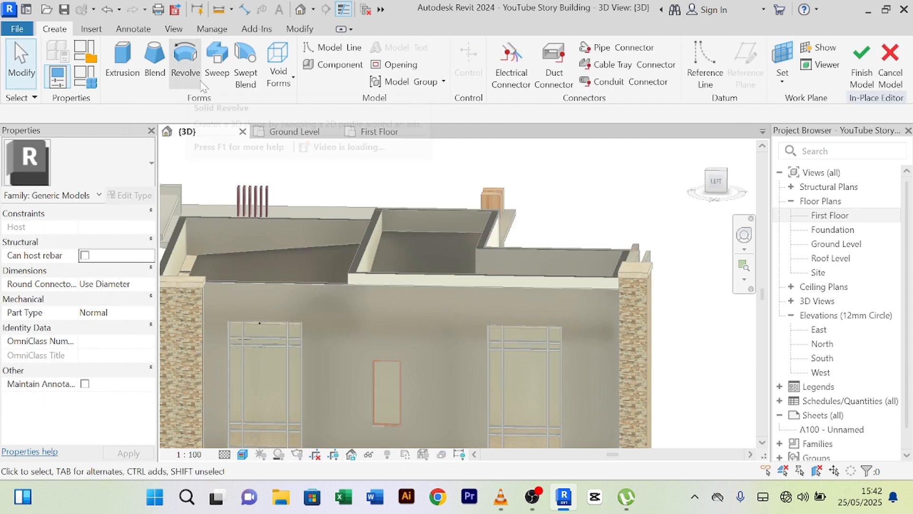
- Create a sweep whose path is picked along the facade's top wall edge
left_click(223, 78)
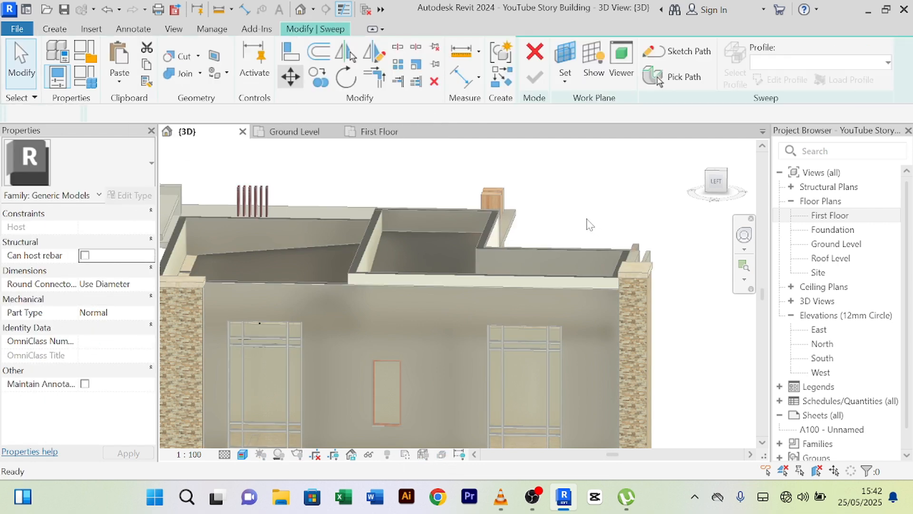
left_click(657, 78)
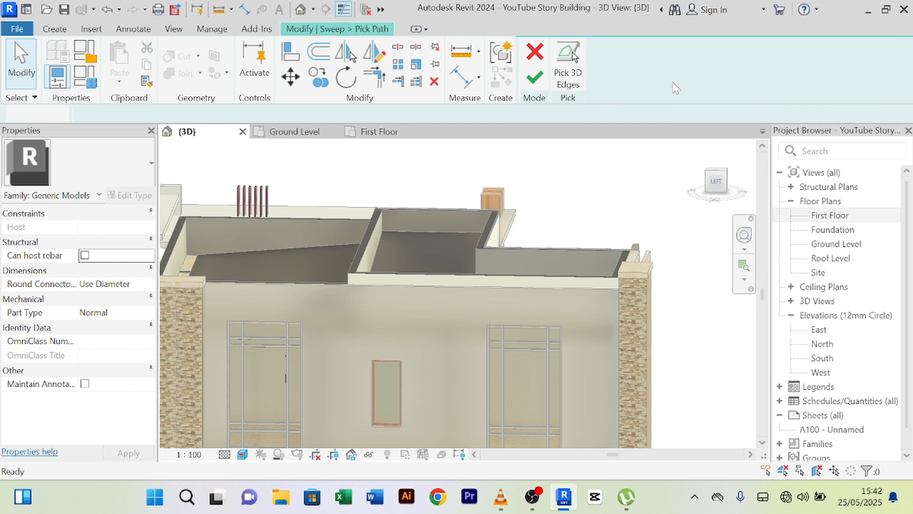
left_click(374, 288)
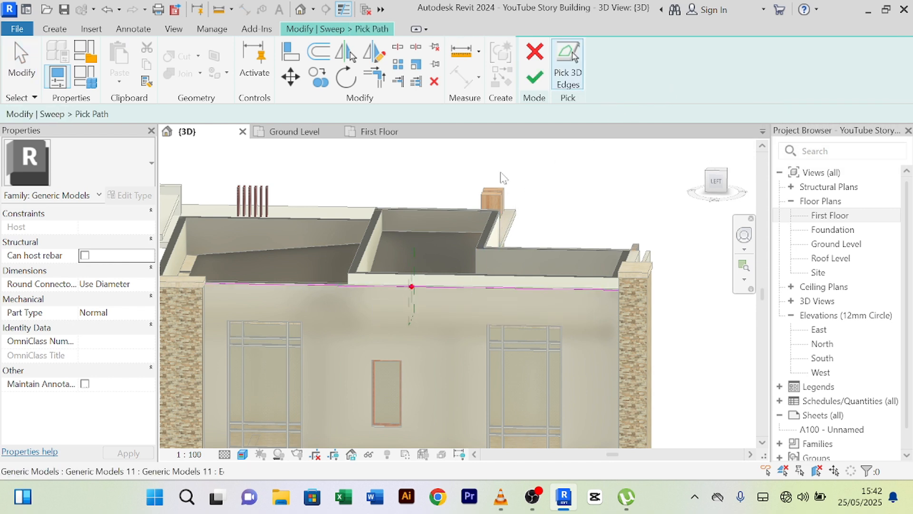
left_click(533, 78)
- Open the sweep's profile for editing and turn the view to face the front
left_click(791, 85)
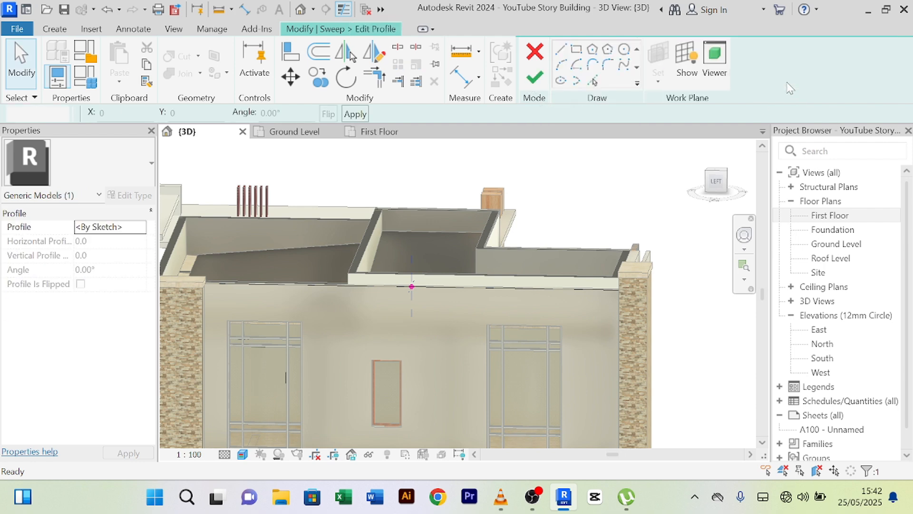
left_click(720, 184)
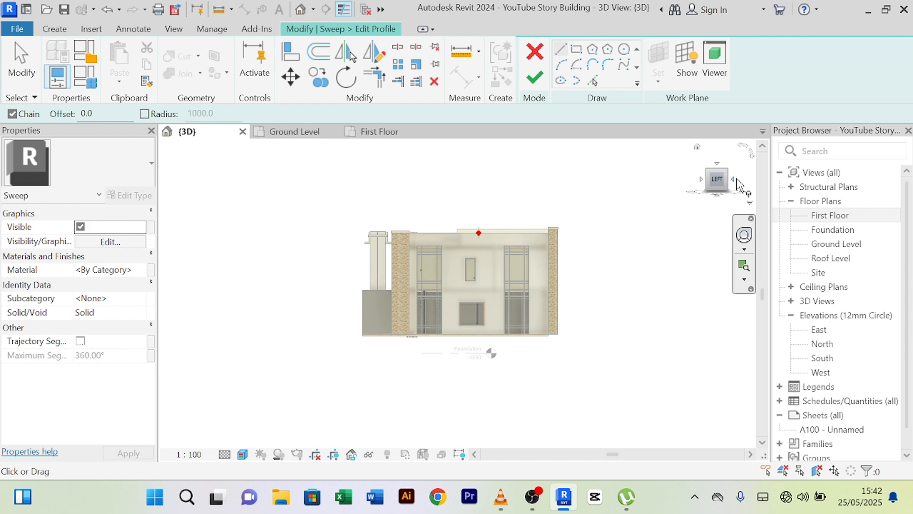
left_click(735, 184)
scroll(387, 220, "up", 6)
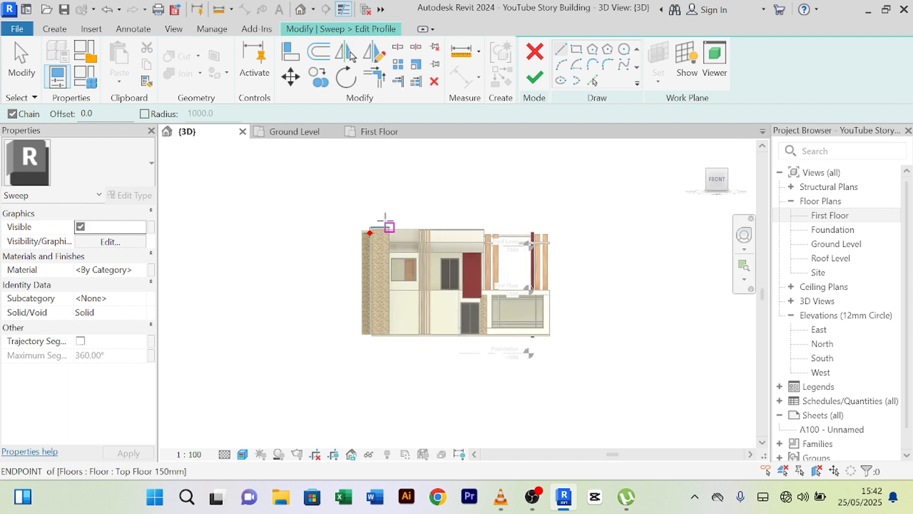
scroll(339, 252, "up", 8)
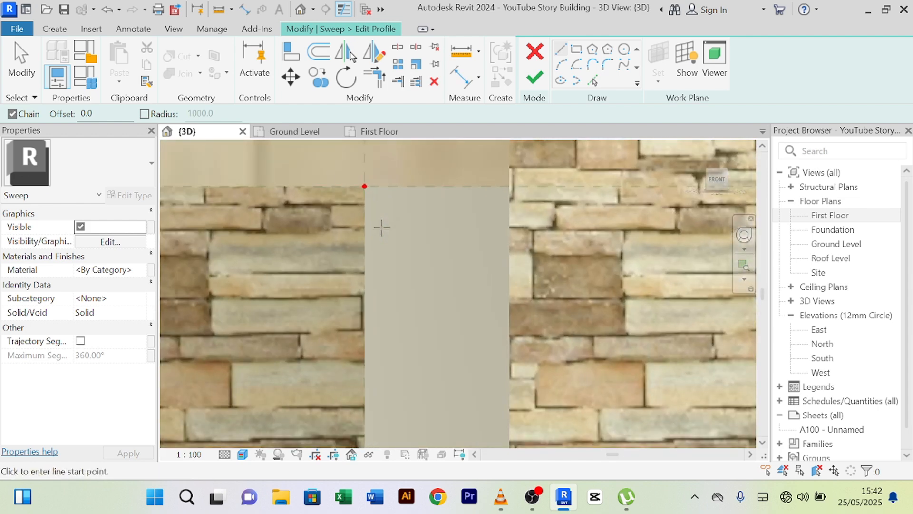
- Sketch a profile rectangle starting at the wall's top corner
left_click(577, 50)
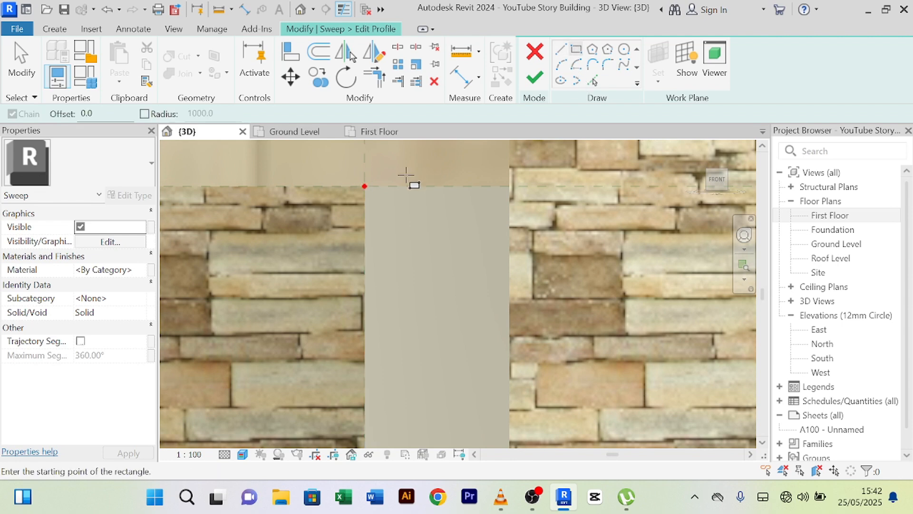
scroll(366, 182, "up", 1)
scroll(366, 185, "up", 1)
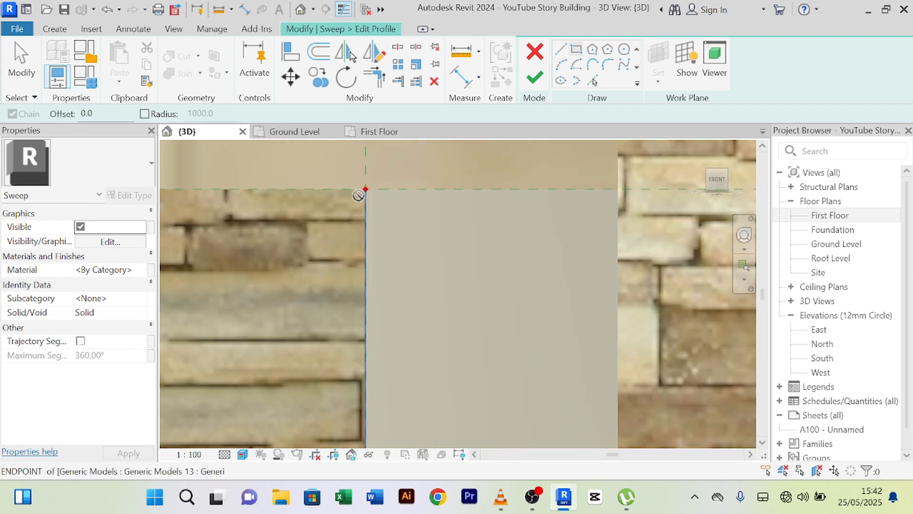
left_click(365, 189)
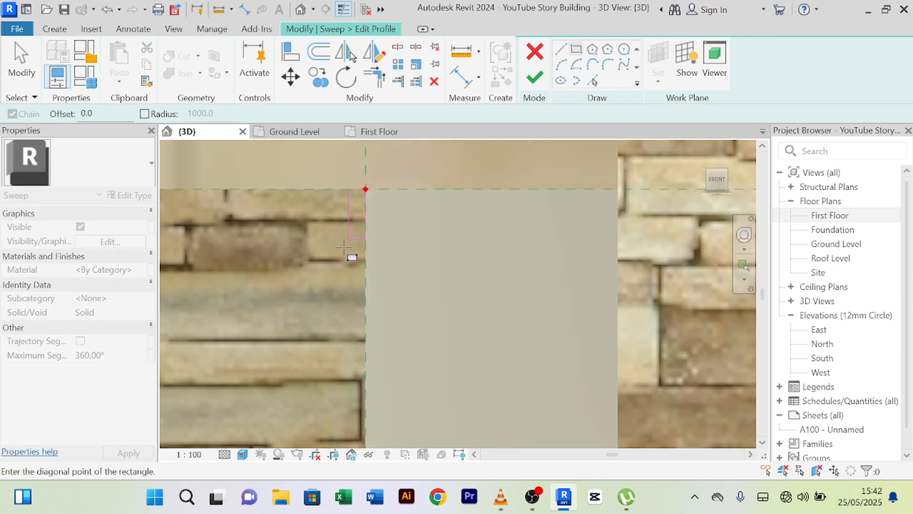
left_click(332, 340)
right_click(315, 171)
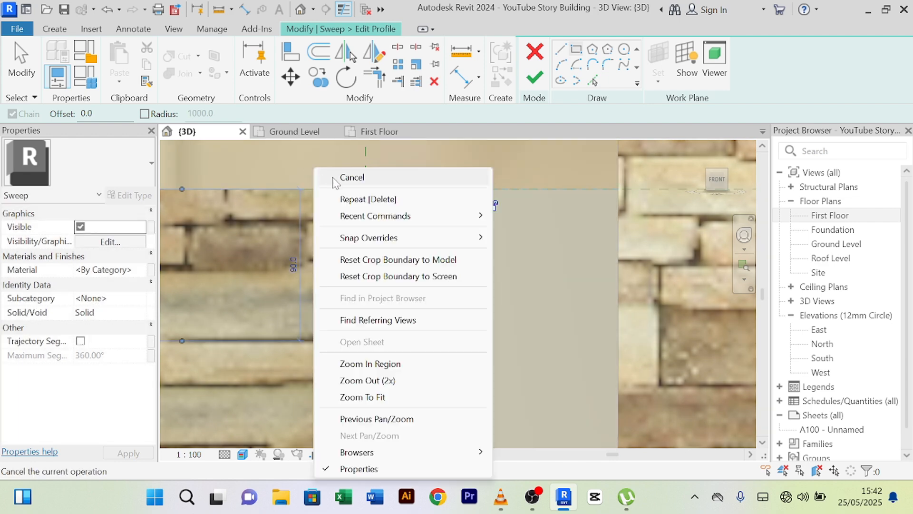
left_click(335, 177)
right_click(320, 169)
left_click(334, 174)
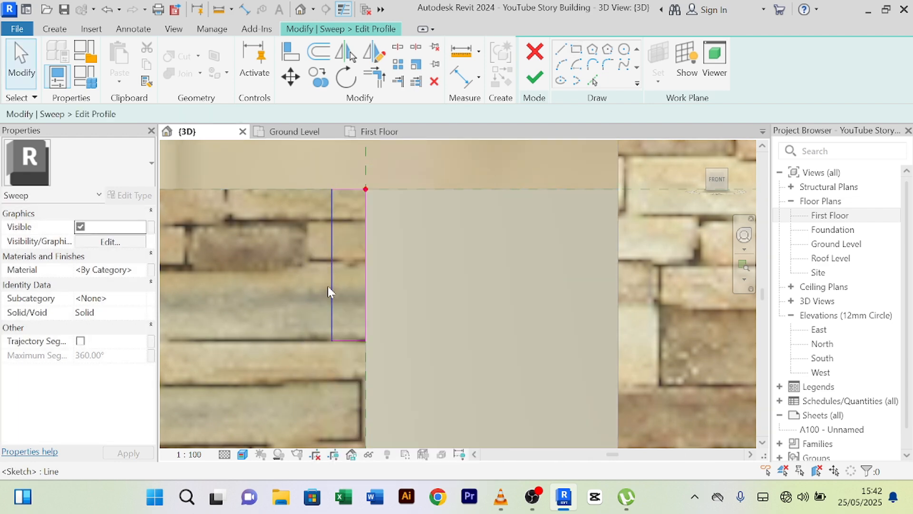
- Set the profile rectangle's width to 25 and its height to 100
left_click(327, 287)
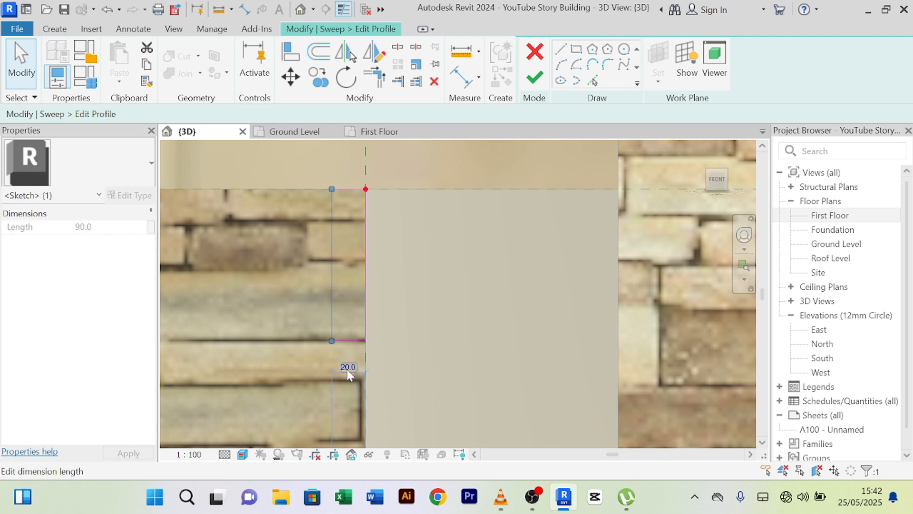
left_click(348, 367)
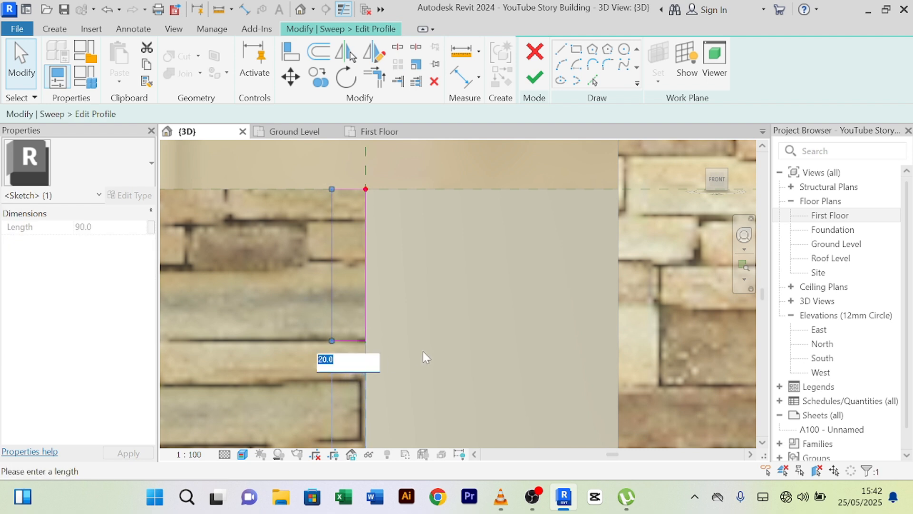
type("25")
key("Return")
left_click(346, 340)
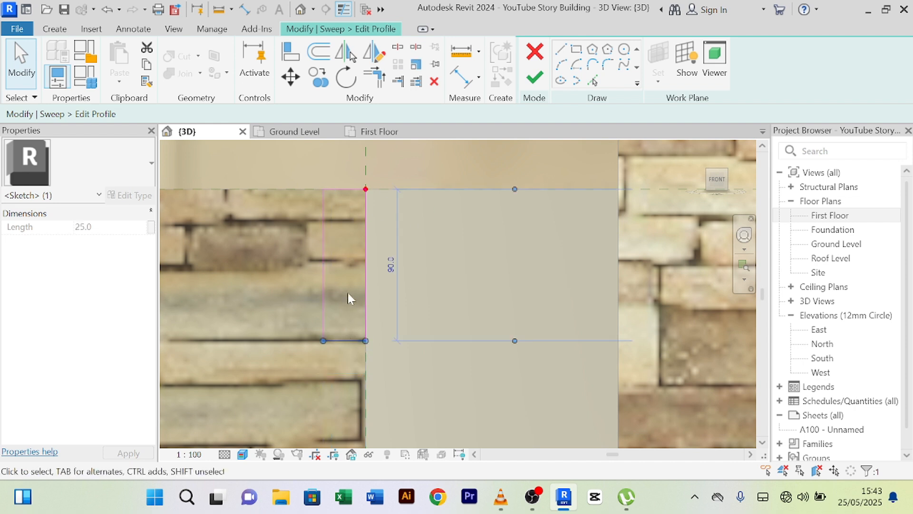
left_click(389, 265)
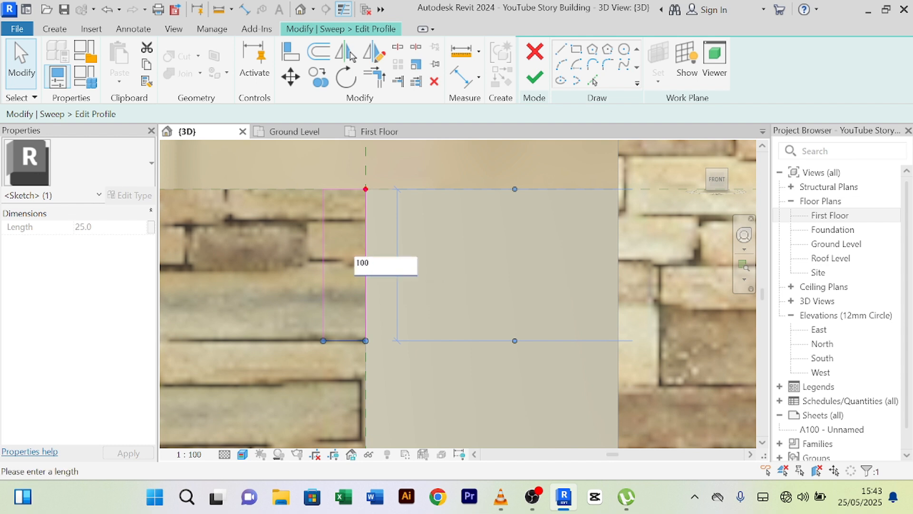
key("Return")
left_click(269, 260)
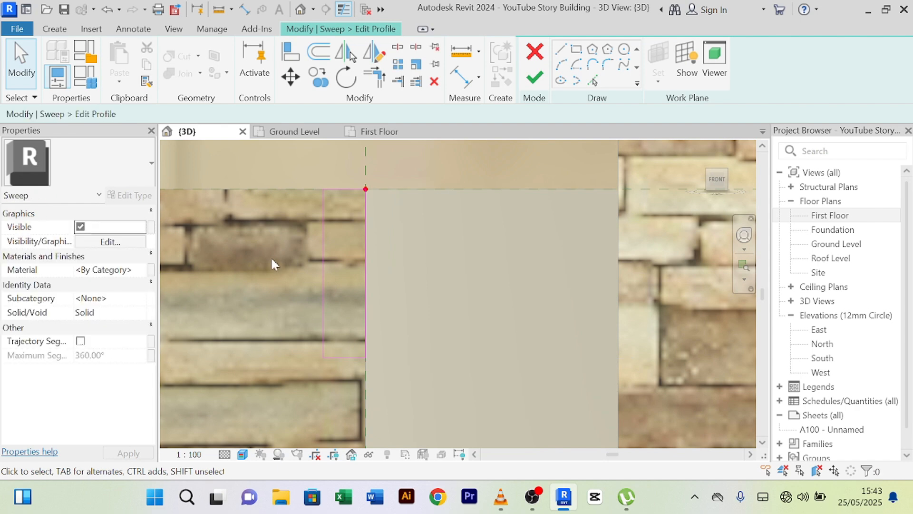
scroll(439, 211, "down", 1)
middle_click_drag(449, 232, 438, 153)
left_click(576, 49)
scroll(373, 263, "up", 4)
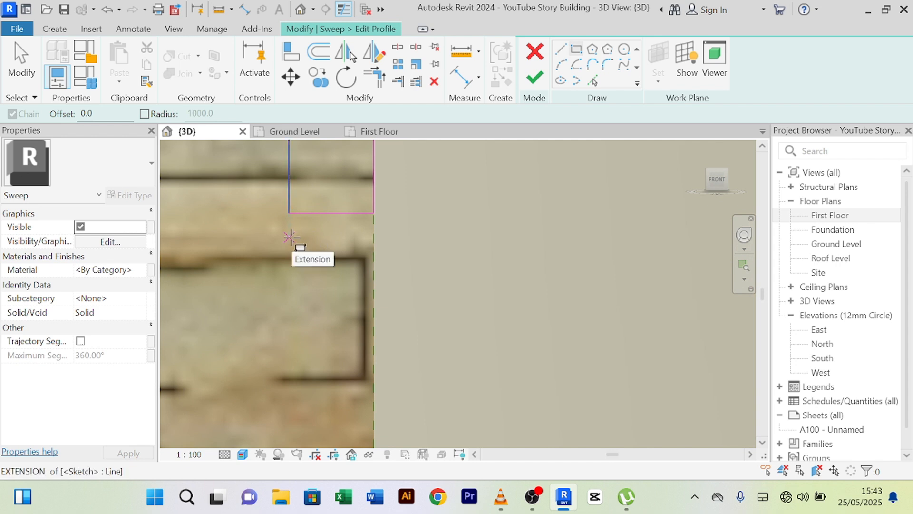
- Draw a second profile rectangle beside the wall edge
left_click(290, 238)
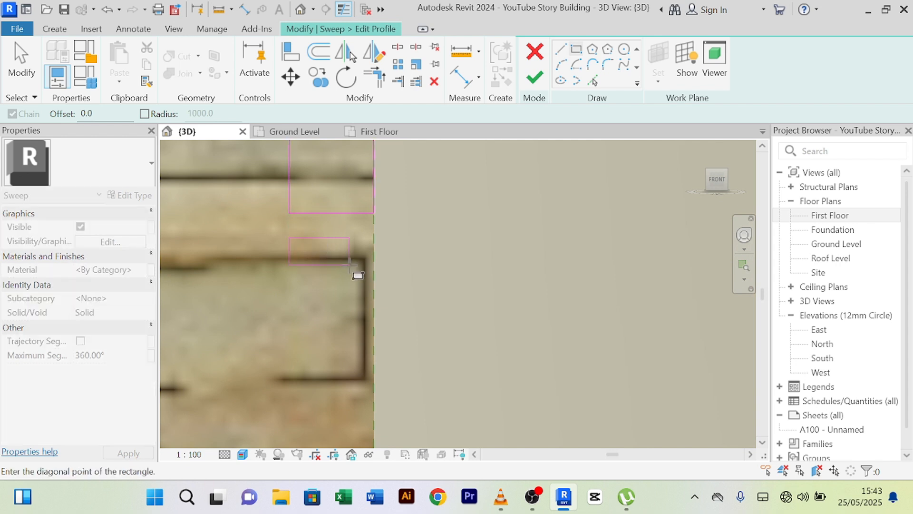
left_click(372, 288)
right_click(466, 172)
right_click(502, 171)
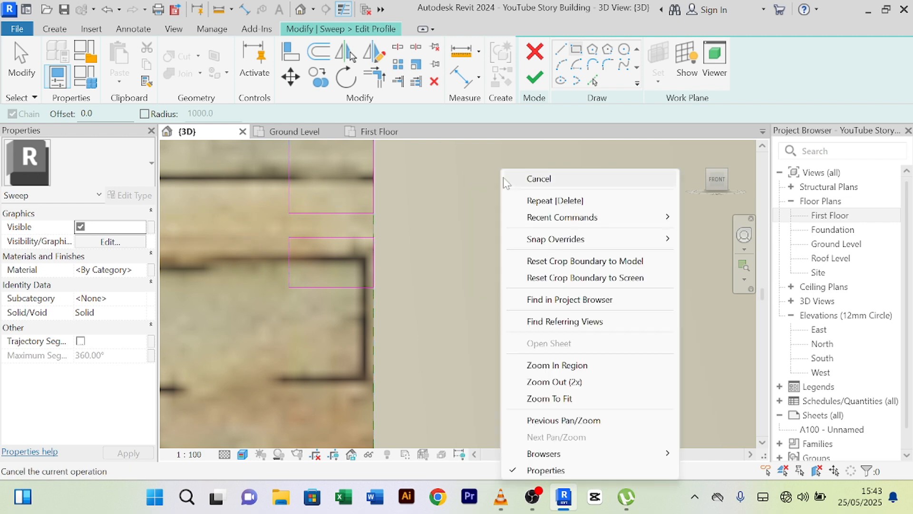
left_click(527, 178)
- Change the rectangle's 14.7 temporary dimension to 50
left_click(287, 259)
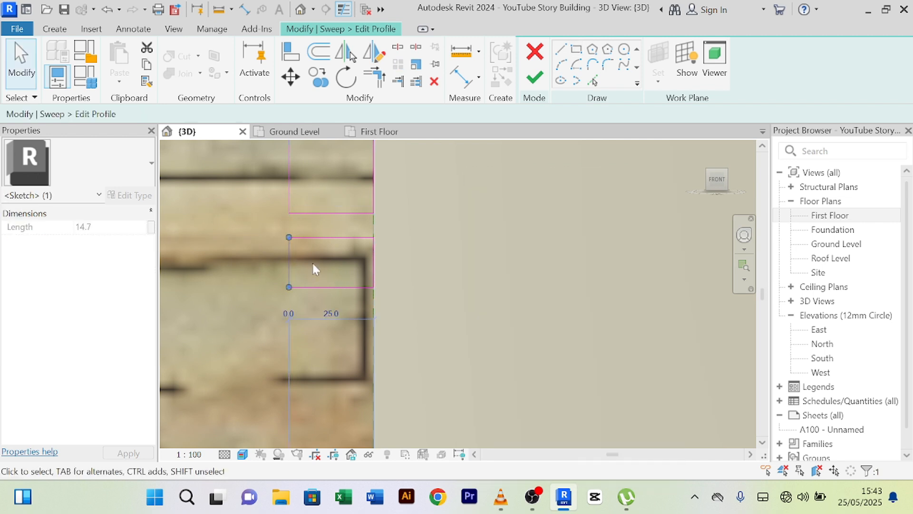
left_click(347, 287)
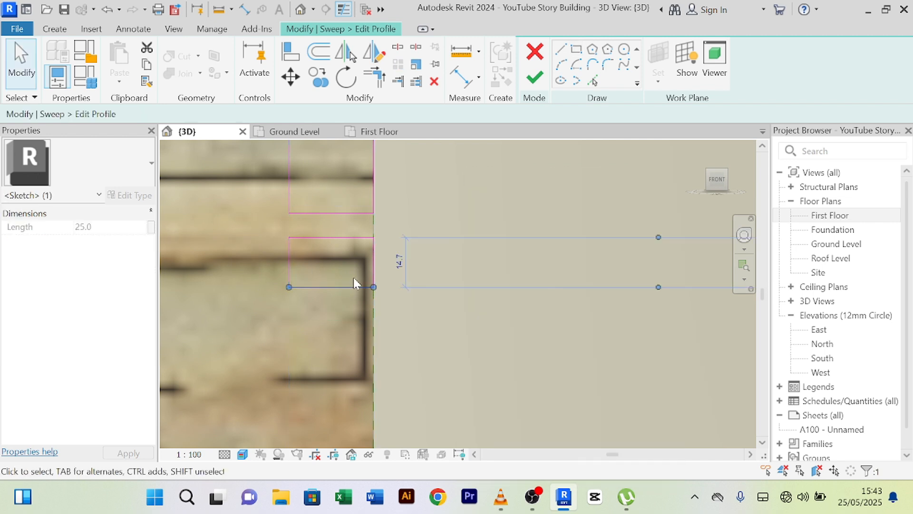
left_click(401, 266)
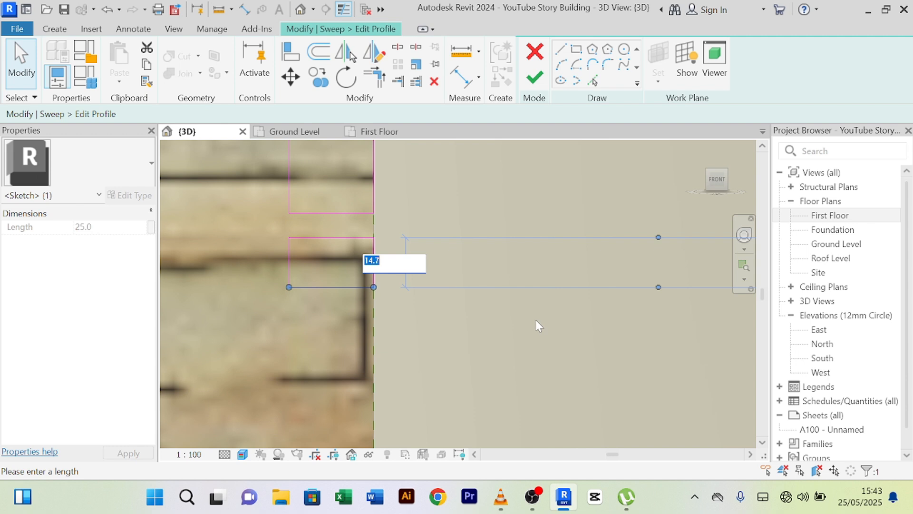
type("50")
key("Return")
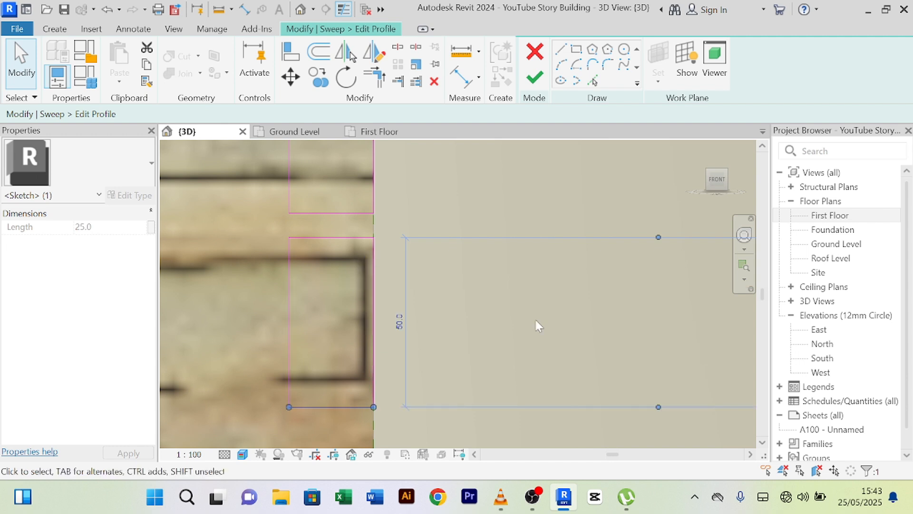
scroll(534, 319, "down", 2)
middle_click_drag(540, 331, 485, 397)
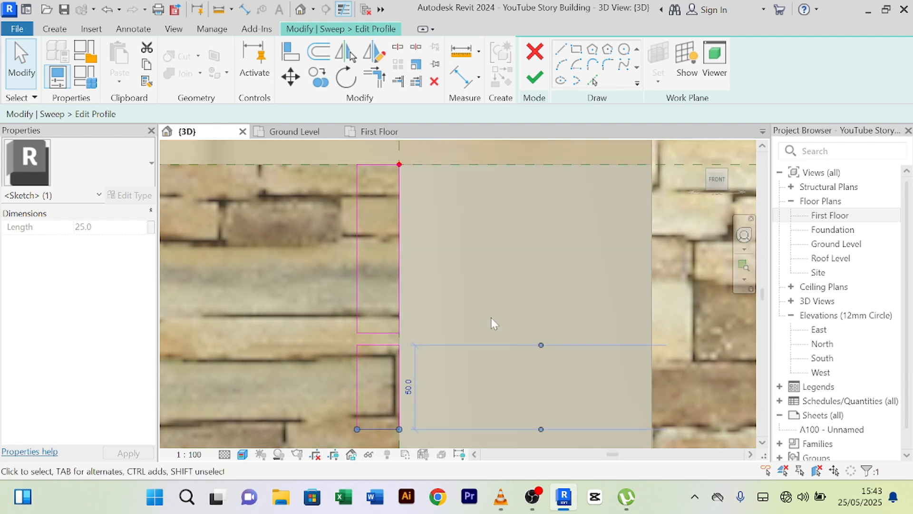
left_click(497, 299)
scroll(497, 299, "down", 2)
middle_click_drag(509, 303, 518, 263)
scroll(413, 289, "up", 4)
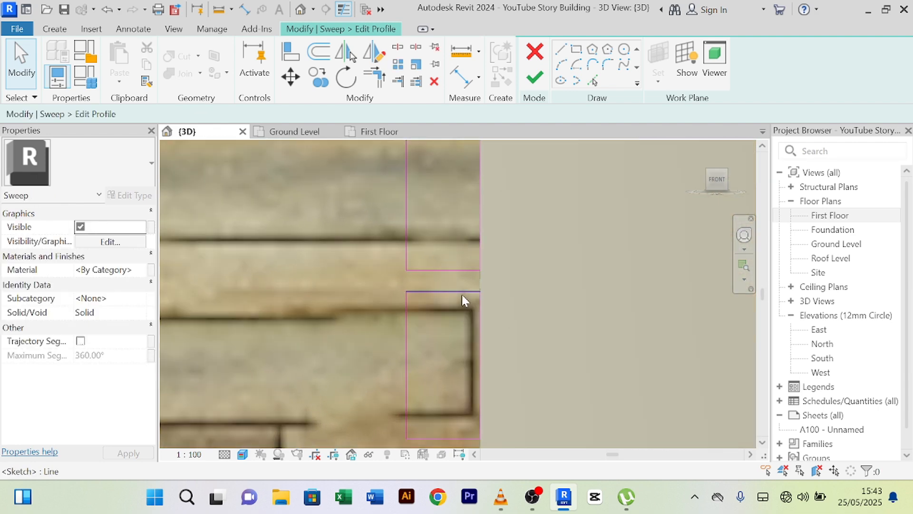
scroll(462, 295, "up", 3)
- Change the profile's 7.2 dimension to 5 and its 42.8 dimension to 50
left_click(454, 288)
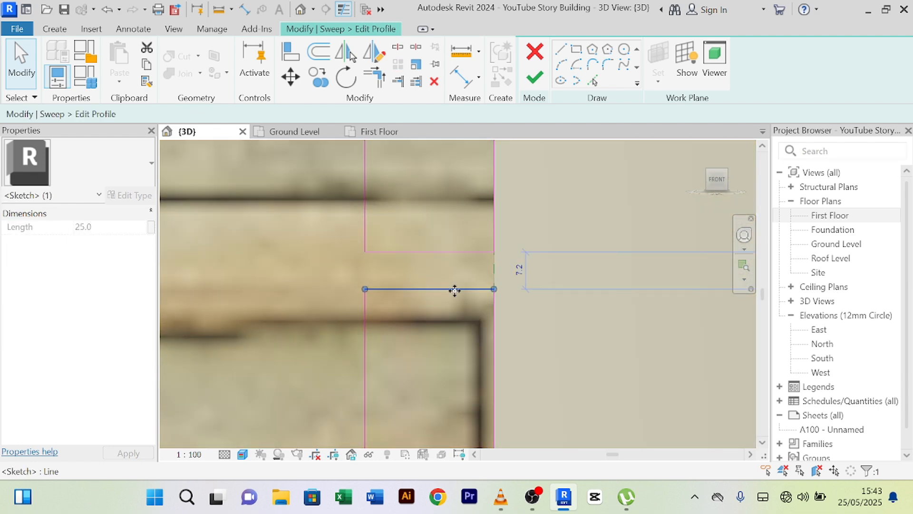
left_click(512, 271)
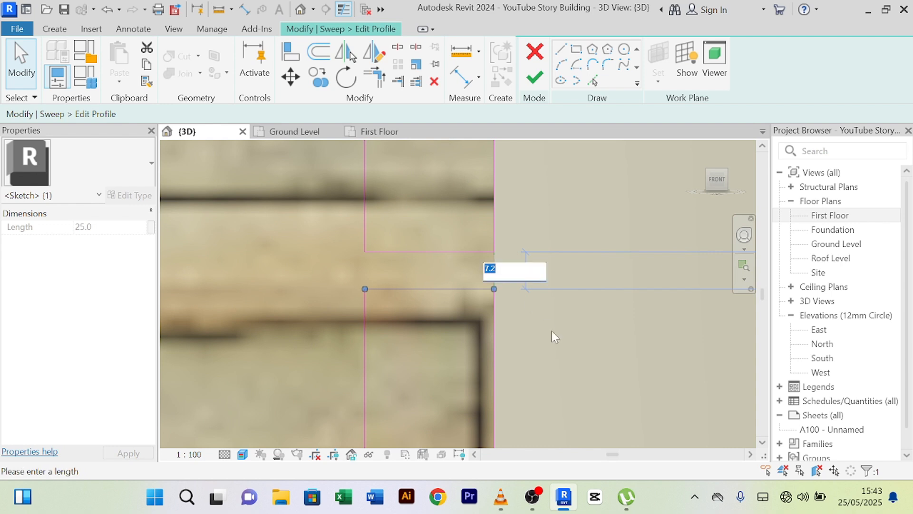
type("5")
key("Return")
scroll(552, 330, "down", 4)
middle_click_drag(593, 326, 545, 172)
scroll(458, 313, "up", 2)
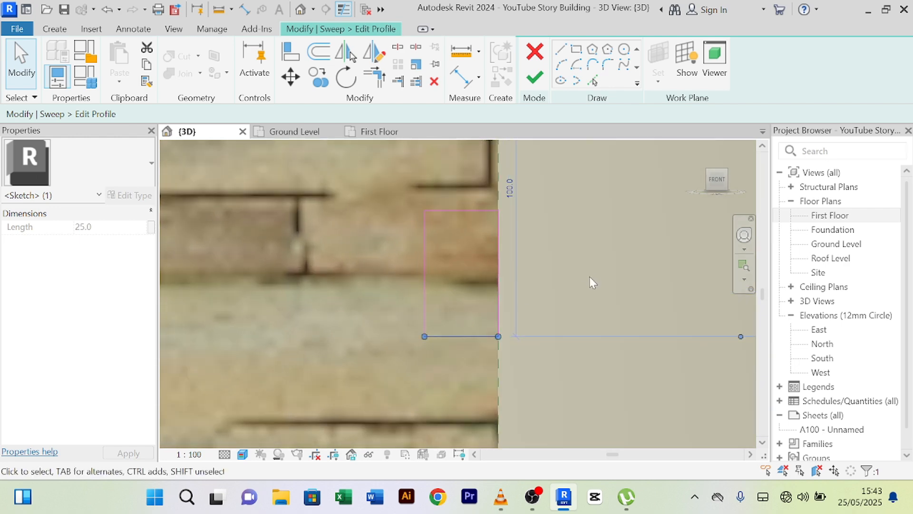
key("Escape")
left_click(477, 336)
left_click(524, 272)
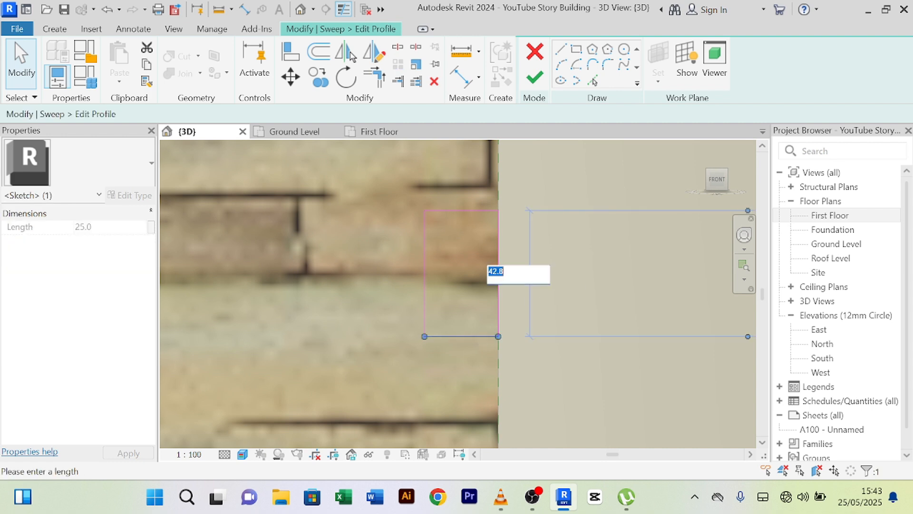
type("50")
key("Return")
scroll(632, 281, "down", 3)
middle_click_drag(637, 290, 581, 268)
scroll(521, 292, "up", 3)
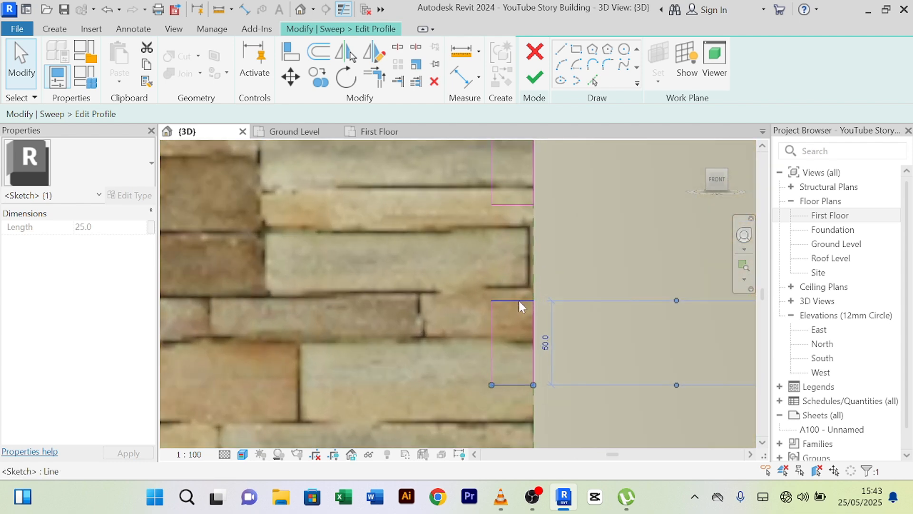
- Edit the 57.2 dimensions on the middle and bottom sketch lines, entering 5.0 and 50
left_click(519, 301)
left_click(560, 252)
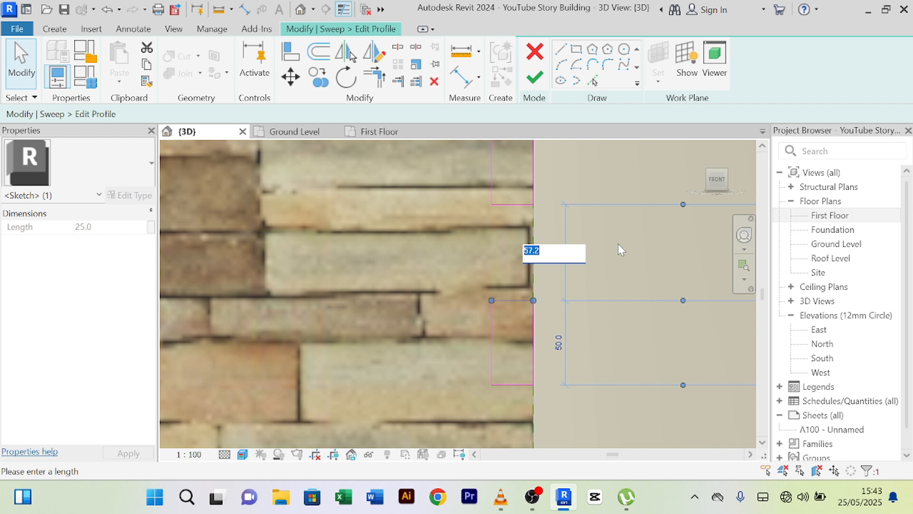
type("5.")
type("0")
key("Return")
left_click(601, 370)
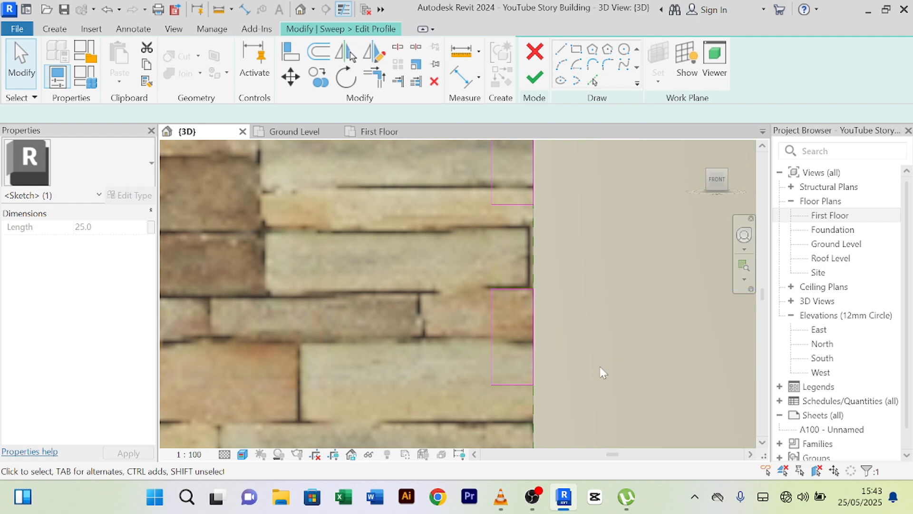
left_click(531, 383)
left_click(555, 337)
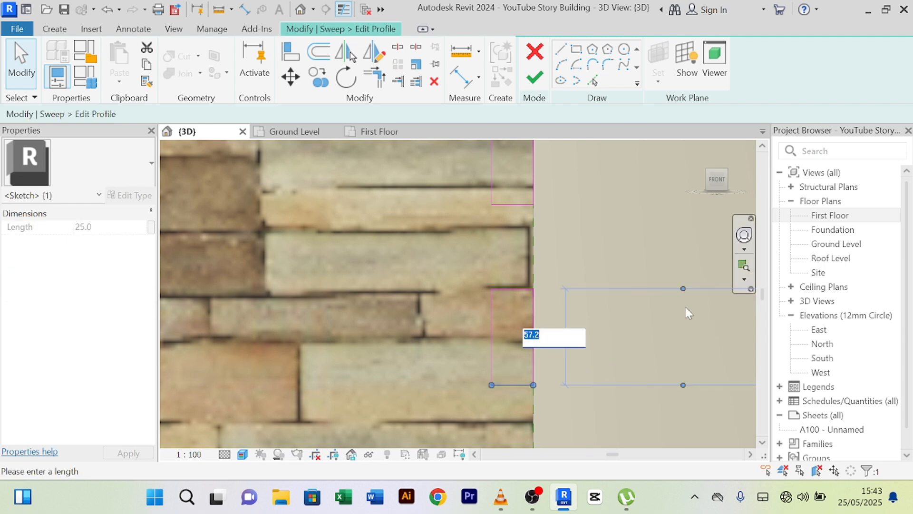
key("Return")
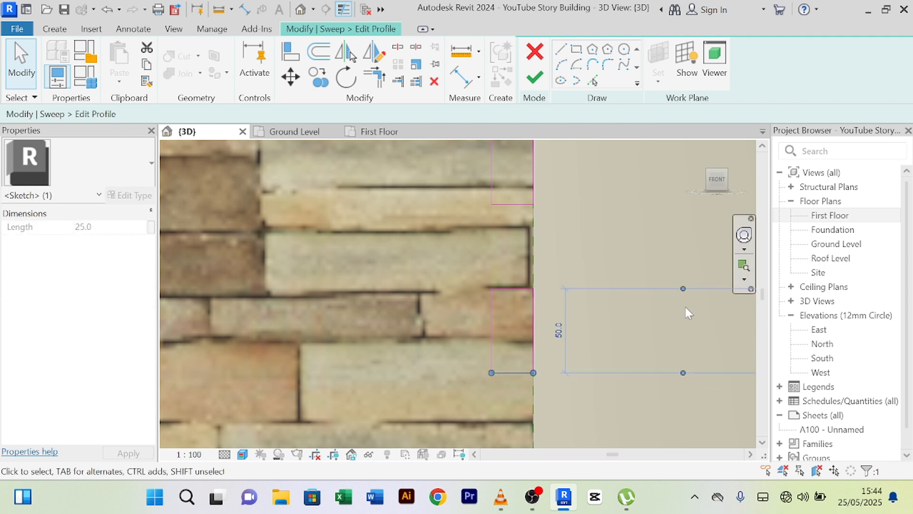
left_click(551, 226)
scroll(552, 226, "down", 3)
middle_click_drag(579, 249, 530, 224)
scroll(568, 251, "down", 2)
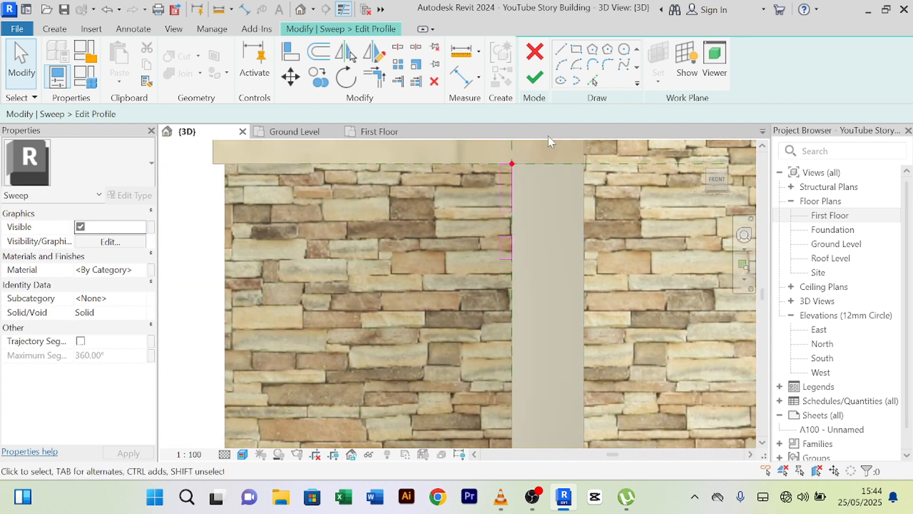
- Finish the sweep profile, the sweep, and the in-place model
left_click(535, 77)
left_click(539, 84)
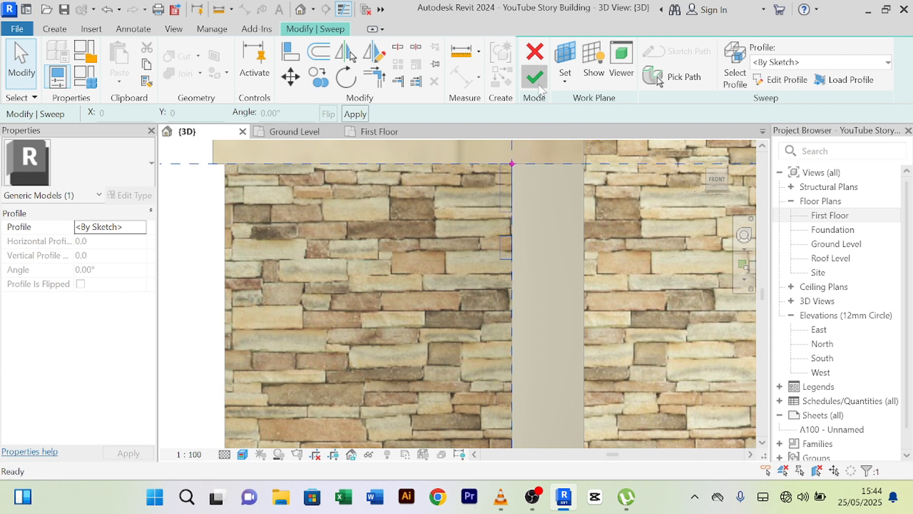
left_click(603, 71)
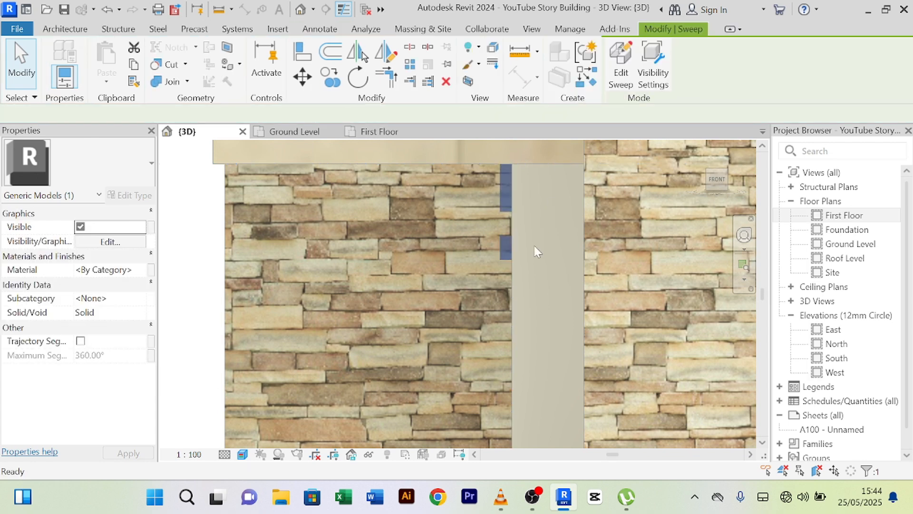
- Orbit, pan and zoom the 3D view around to the side facade and its windows
middle_click_drag(529, 289, 139, 260, "shift")
scroll(549, 257, "down", 3)
middle_click_drag(652, 284, 478, 271)
middle_click_drag(749, 273, 532, 229)
scroll(554, 216, "down", 5)
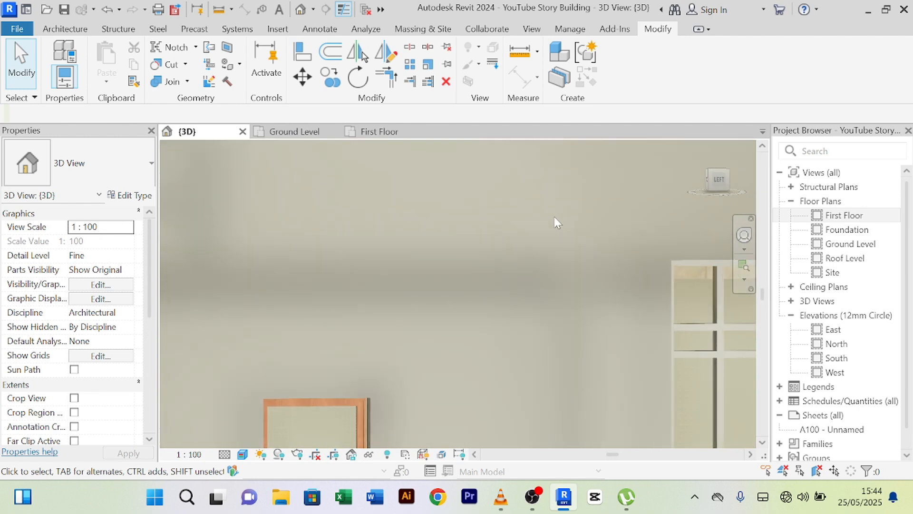
scroll(454, 366, "up", 4)
scroll(452, 367, "down", 3)
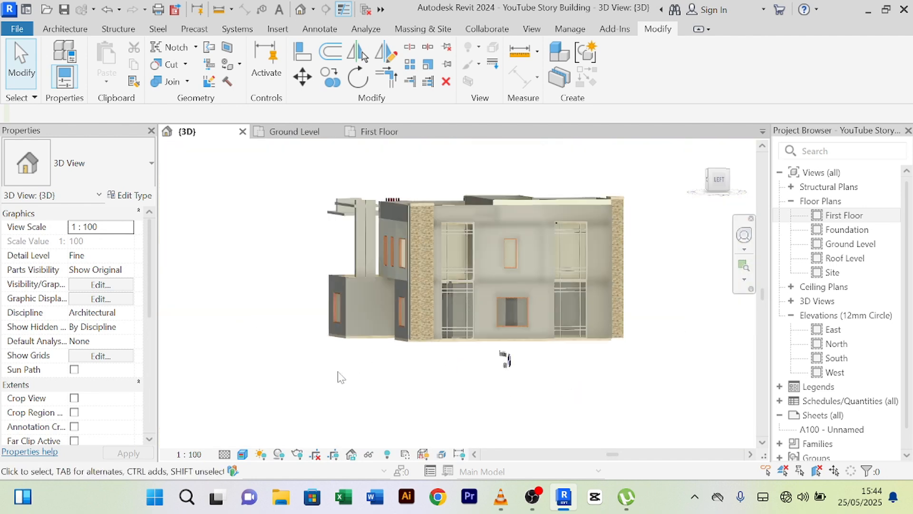
mouse_move(339, 376)
middle_mouse_down("shift")
mouse_move(471, 387)
mouse_move(332, 382)
middle_mouse_up("shift")
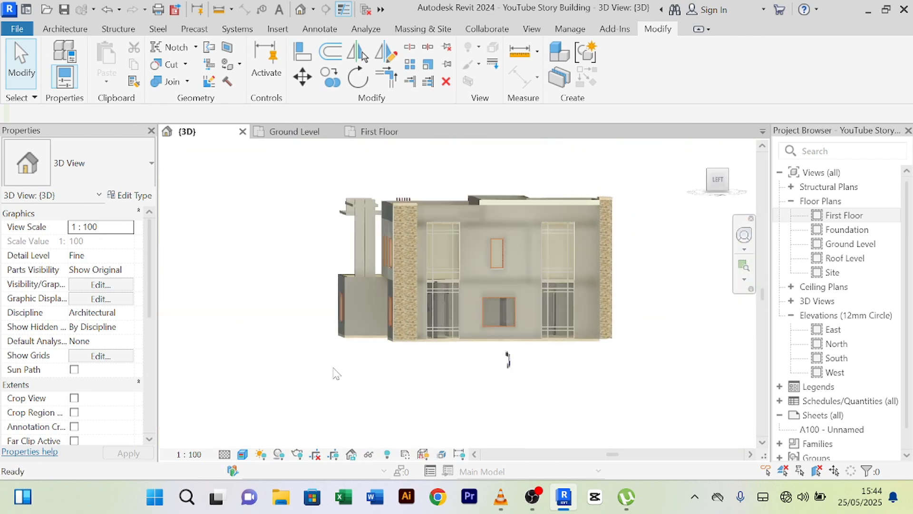
scroll(488, 247, "up", 2)
scroll(486, 247, "down", 4)
mouse_move(377, 353)
middle_mouse_down("shift")
mouse_move(512, 356)
mouse_move(675, 379)
mouse_move(608, 381)
mouse_move(664, 363)
mouse_move(366, 367)
middle_mouse_up("shift")
scroll(397, 253, "up", 4)
scroll(493, 242, "up", 3)
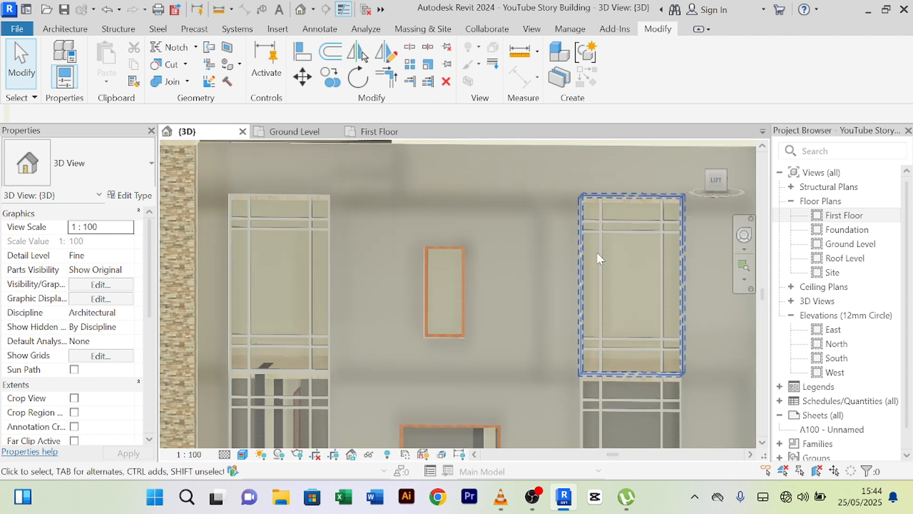
scroll(598, 251, "down", 3)
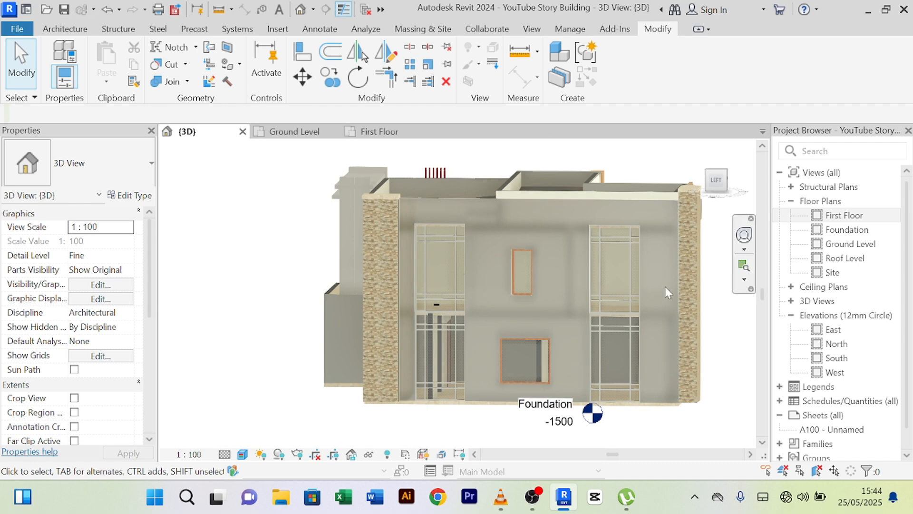
- Reopen the facade panel model in-place and select its 0.0–150.0 extrusion
left_click(673, 243)
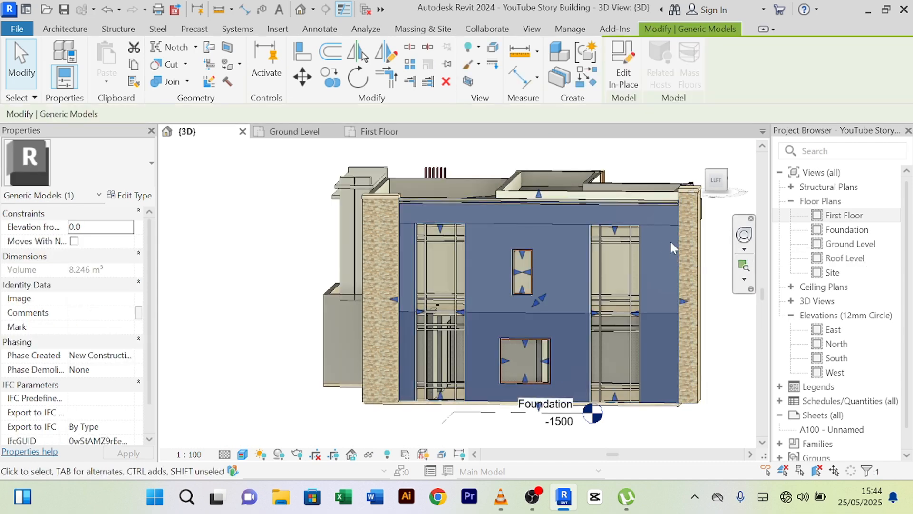
left_click(623, 71)
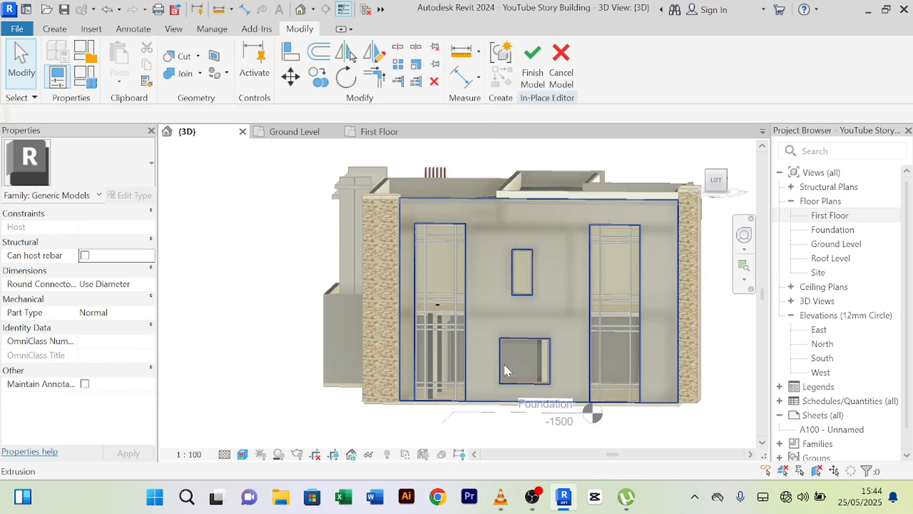
left_click(489, 402)
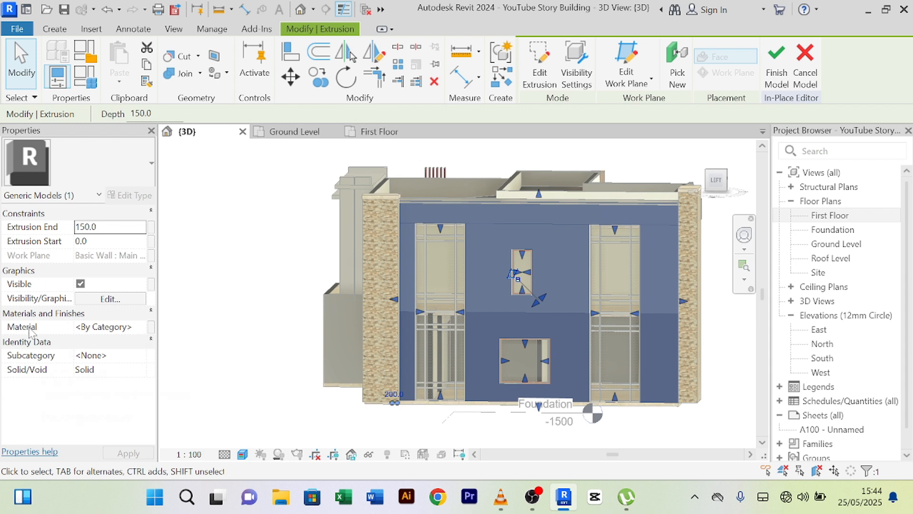
- Give the panel extrusion the material Steel, Paint Finish, Dark Gray, Matte and finish the model
left_click(142, 329)
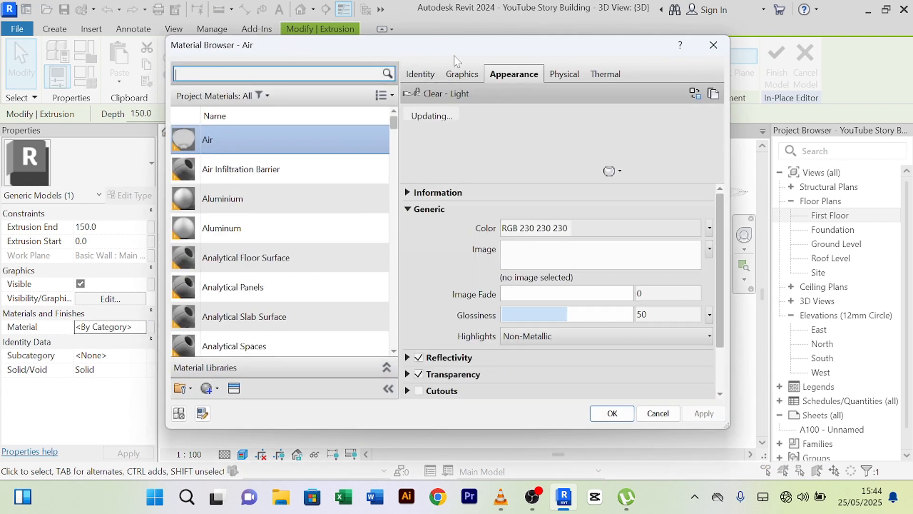
left_click_drag(454, 56, 408, 50)
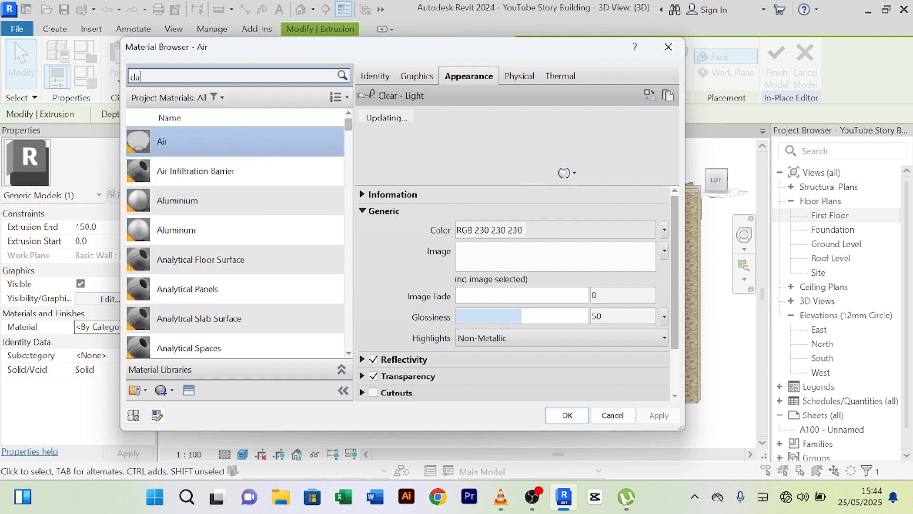
type("rk wa")
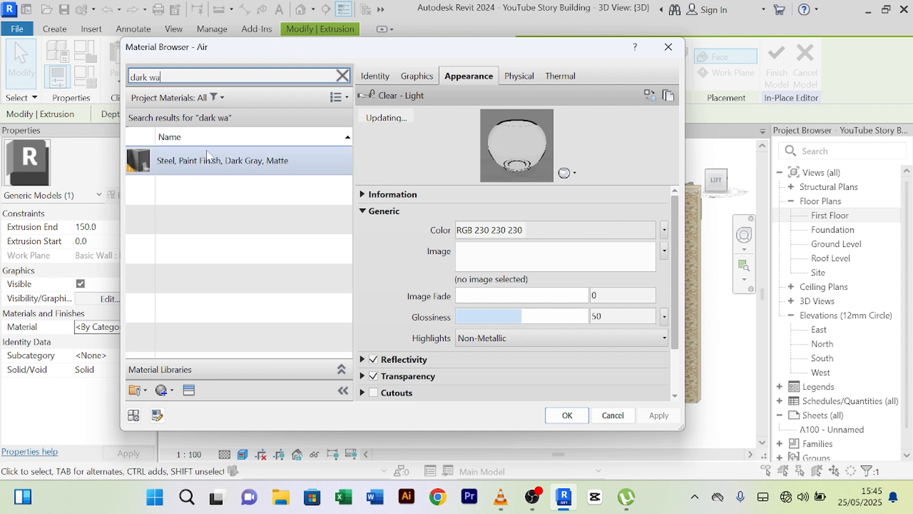
left_click(225, 169)
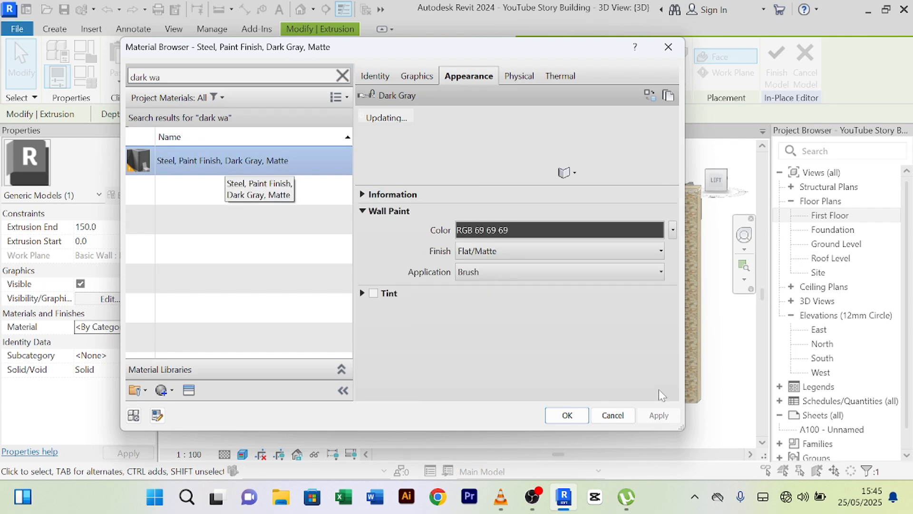
left_click(580, 409)
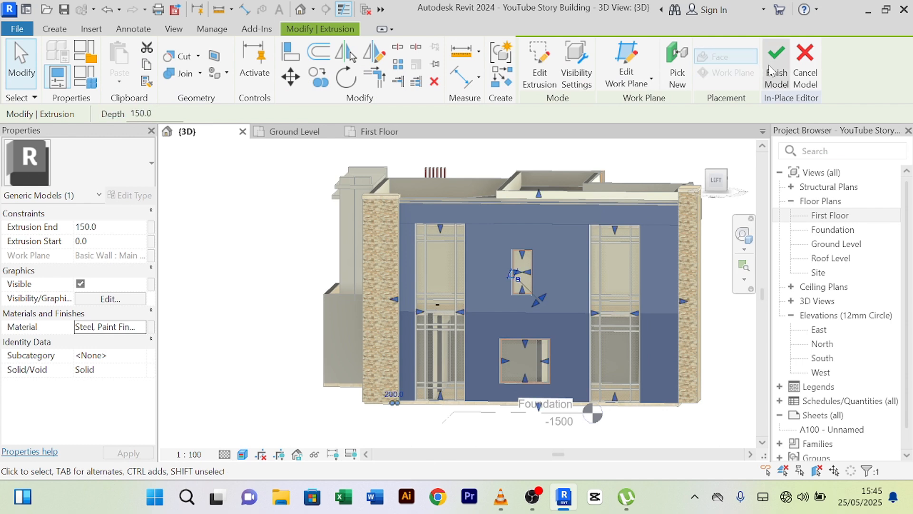
left_click(776, 66)
left_click(740, 165)
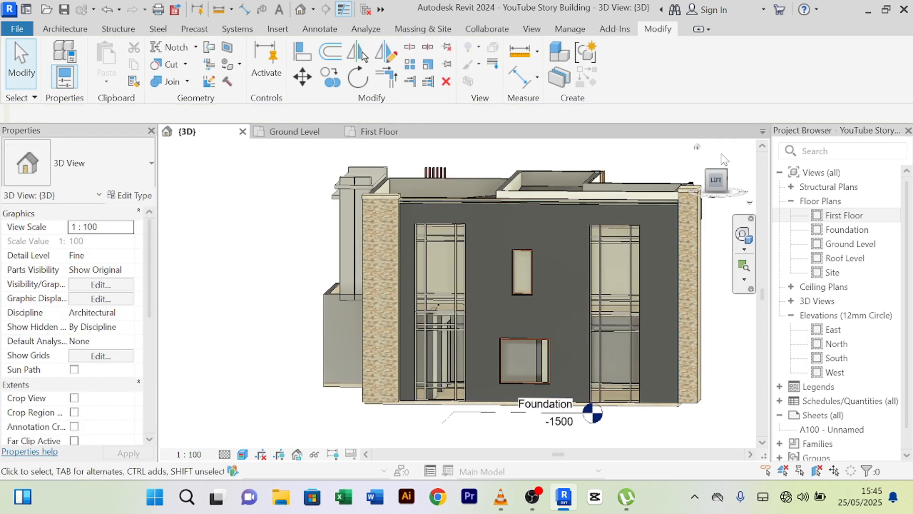
scroll(316, 259, "up", 3)
scroll(304, 264, "down", 2)
middle_click_drag(303, 266, 266, 264)
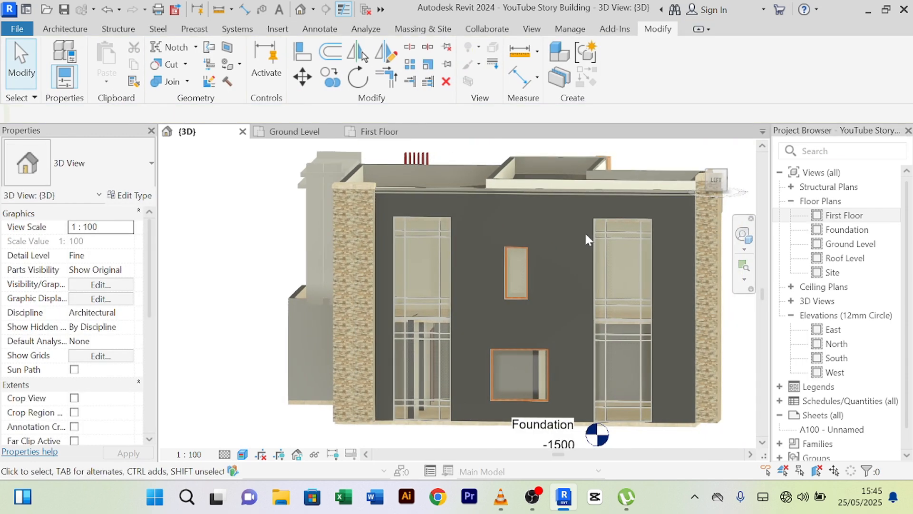
middle_click_drag(563, 244, 478, 343, "shift")
scroll(590, 212, "up", 3)
scroll(554, 306, "up", 4)
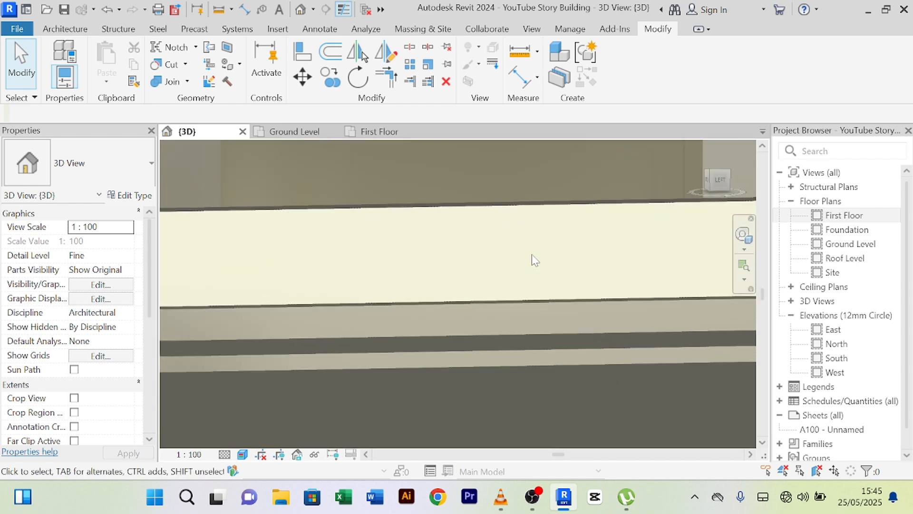
scroll(537, 333, "down", 1)
scroll(552, 368, "down", 2)
middle_click_drag(526, 372, 388, 332, "shift")
scroll(507, 354, "down", 2)
scroll(528, 321, "up", 4)
scroll(585, 261, "up", 4)
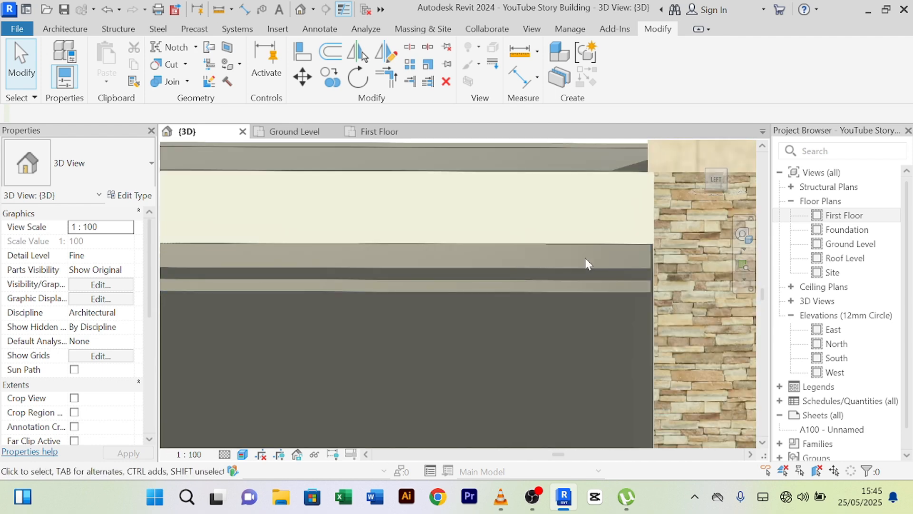
middle_click_drag(652, 265, 482, 262)
scroll(593, 236, "up", 3)
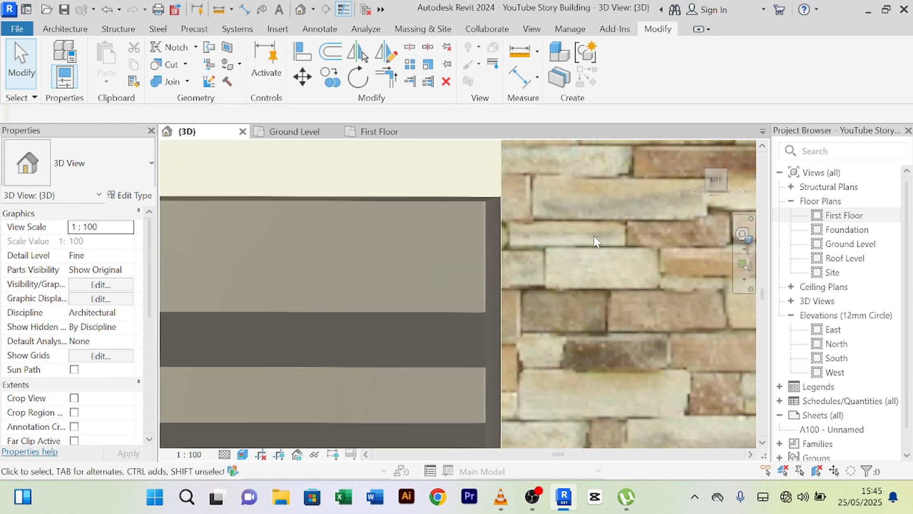
middle_click_drag(549, 246, 272, 260, "shift")
scroll(562, 245, "down", 3)
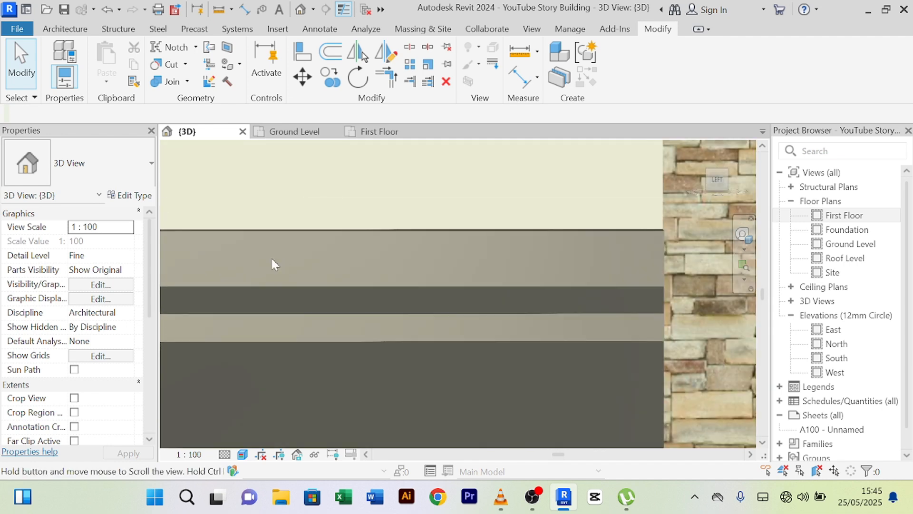
scroll(587, 258, "up", 2)
scroll(586, 258, "down", 6)
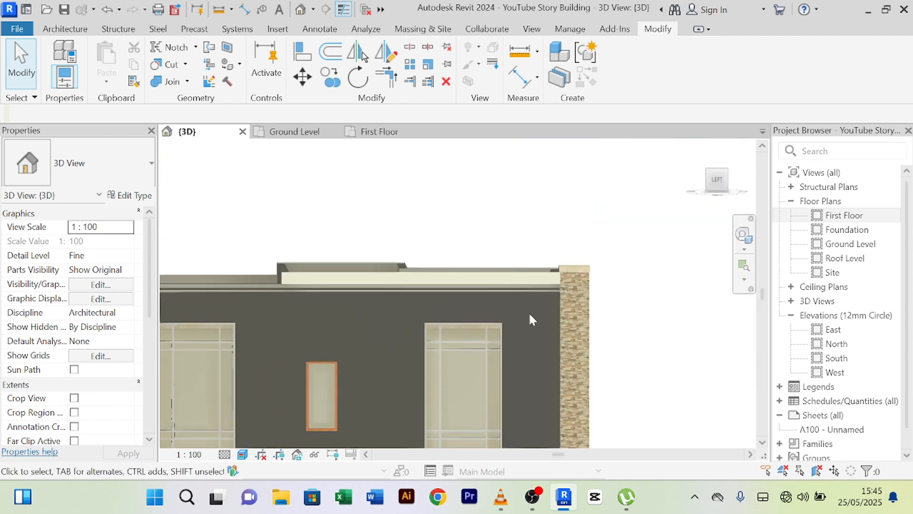
middle_click_drag(673, 281, 650, 258)
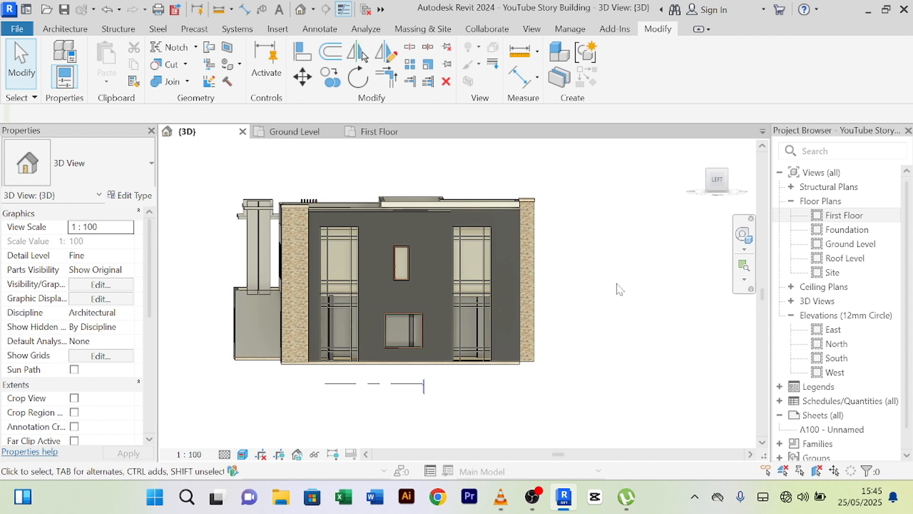
scroll(618, 288, "up", 3)
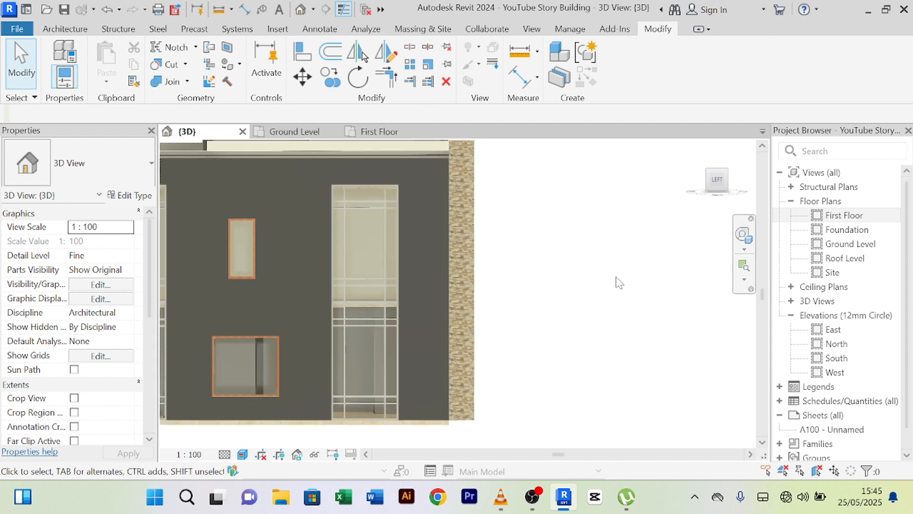
scroll(621, 283, "down", 3)
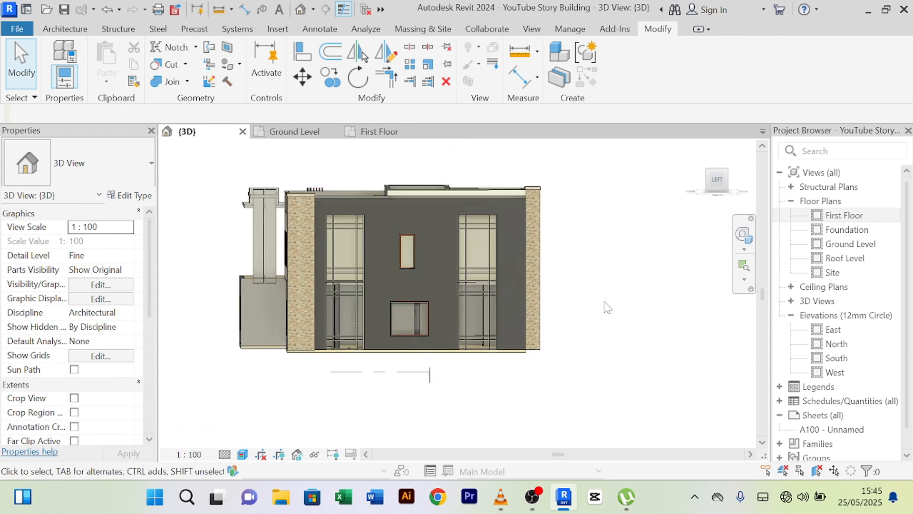
middle_click_drag(615, 312, 633, 351, "shift")
scroll(387, 370, "up", 8)
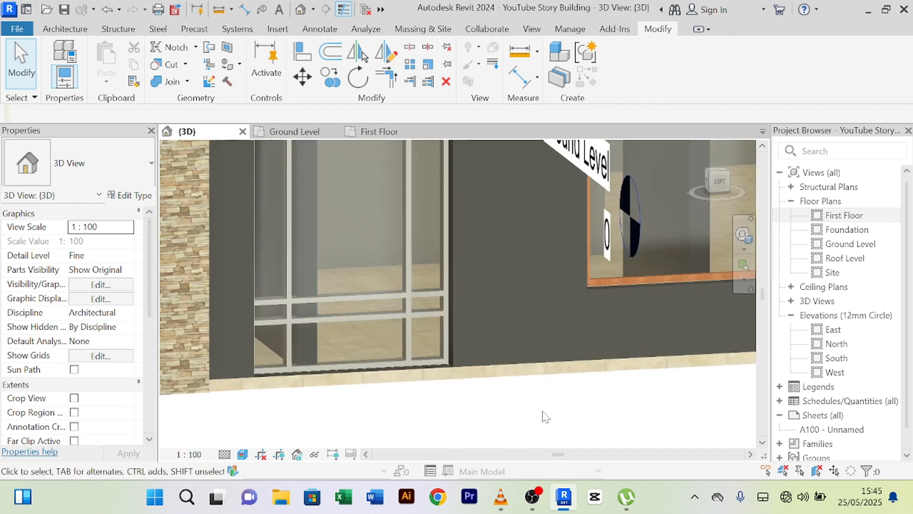
middle_click_drag(583, 424, 542, 413)
scroll(542, 413, "down", 4)
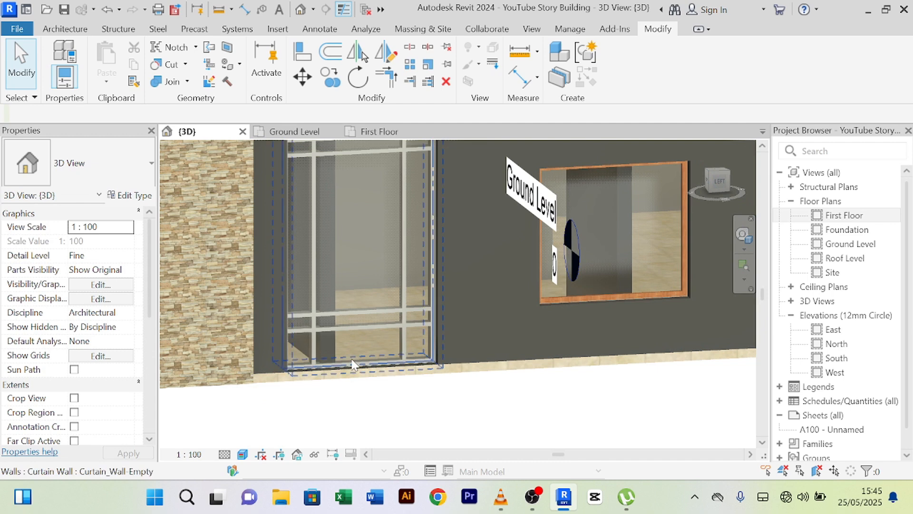
scroll(352, 364, "down", 2)
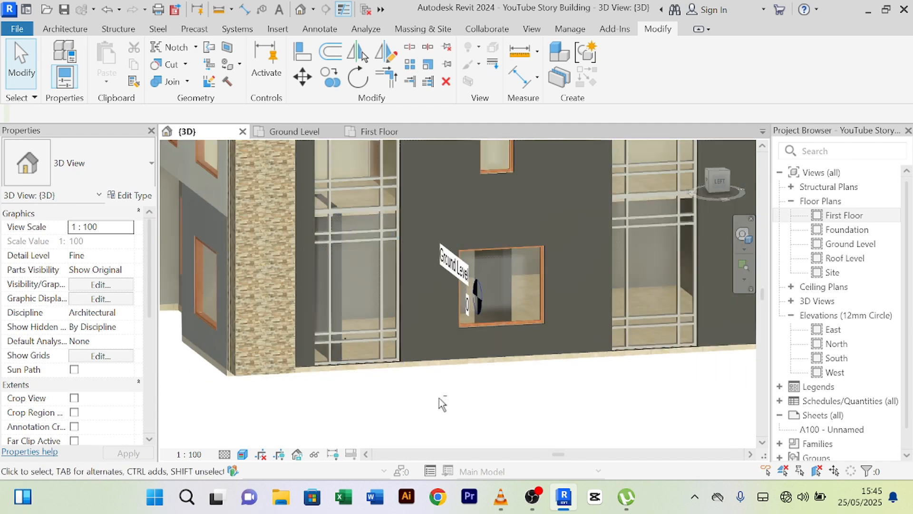
mouse_move(439, 398)
middle_mouse_down("shift")
mouse_move(397, 400)
mouse_move(473, 385)
mouse_move(432, 385)
mouse_move(390, 365)
mouse_move(473, 393)
mouse_move(430, 412)
middle_mouse_up("shift")
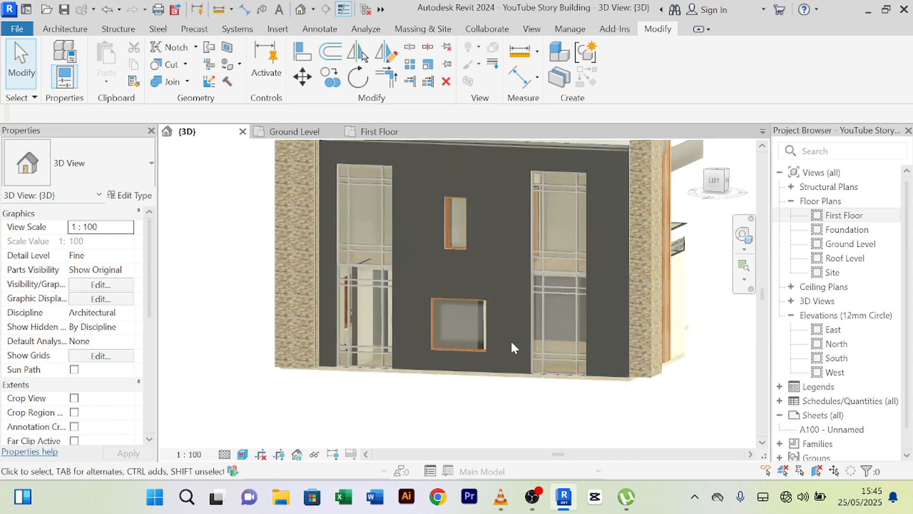
- Reopen the dark gray panel model in-place and edit its extrusion's profile sketch
left_click(526, 348)
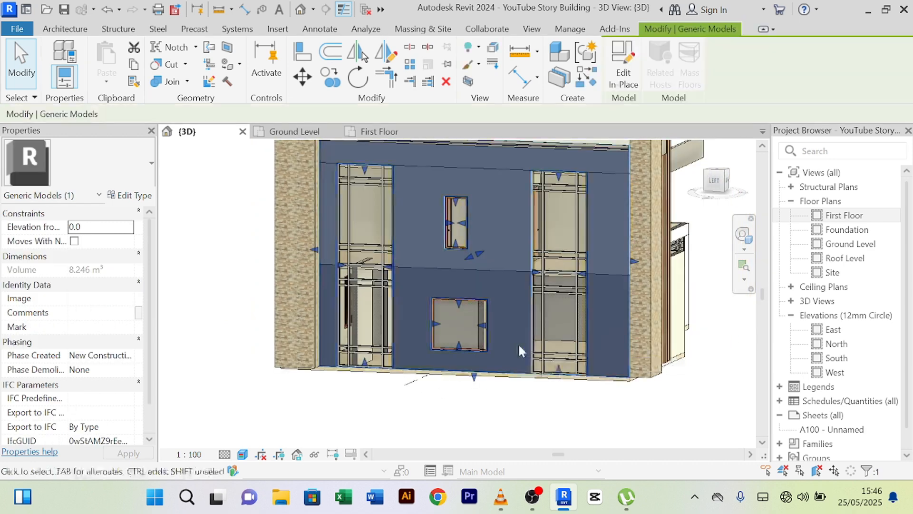
left_click(623, 76)
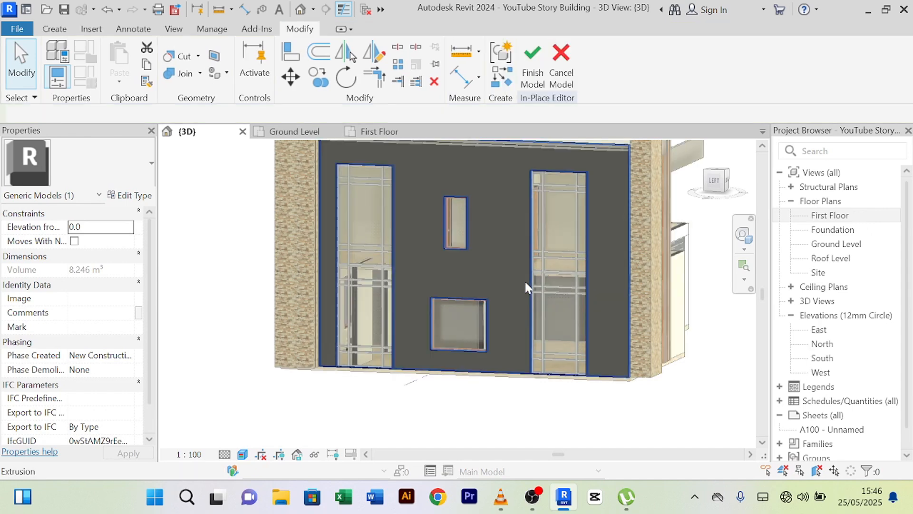
left_click(525, 284)
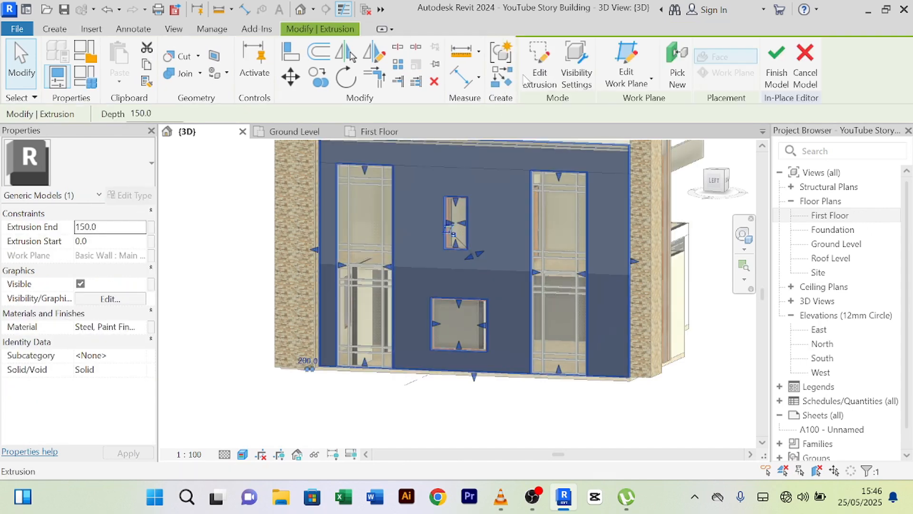
left_click(540, 67)
- Select the profile sketch's bottom line and nudge it upward four times
mouse_move(374, 408)
middle_mouse_down("shift")
mouse_move(402, 404)
mouse_move(402, 371)
middle_mouse_up("shift")
scroll(399, 359, "up", 3)
scroll(399, 356, "up", 3)
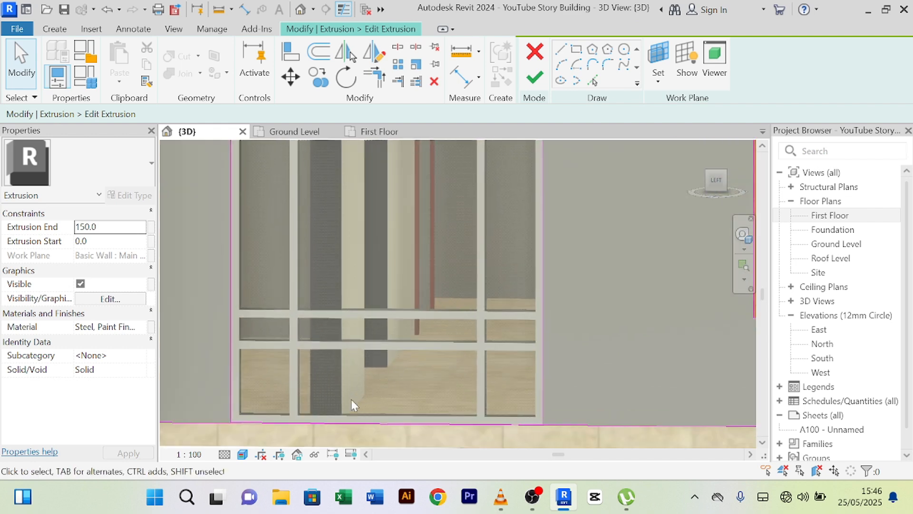
scroll(320, 399, "up", 3)
middle_click_drag(426, 332, 440, 175)
scroll(276, 285, "down", 4)
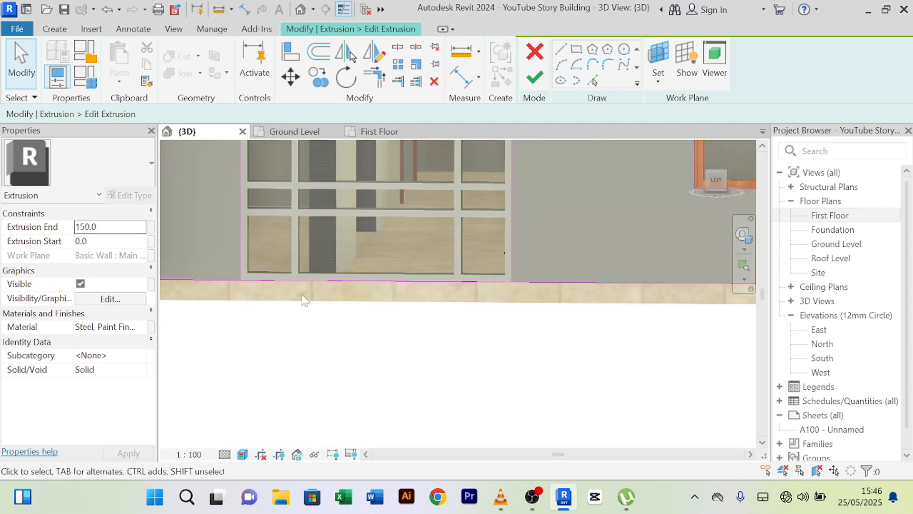
scroll(304, 300, "up", 5)
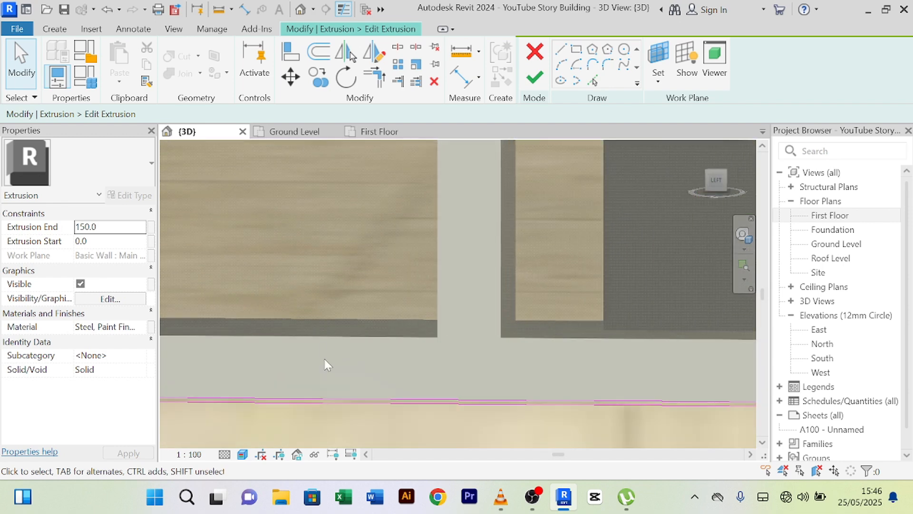
left_click(335, 400)
scroll(358, 310, "down", 2)
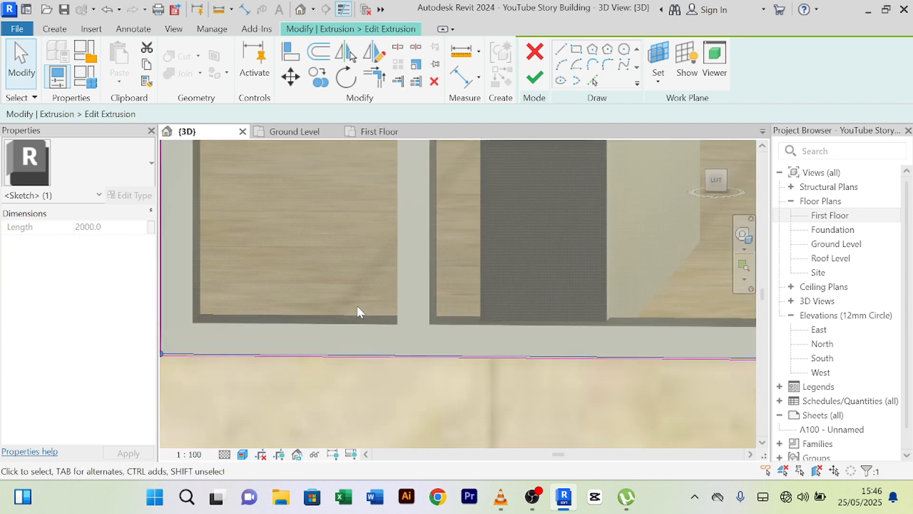
scroll(376, 387, "down", 2)
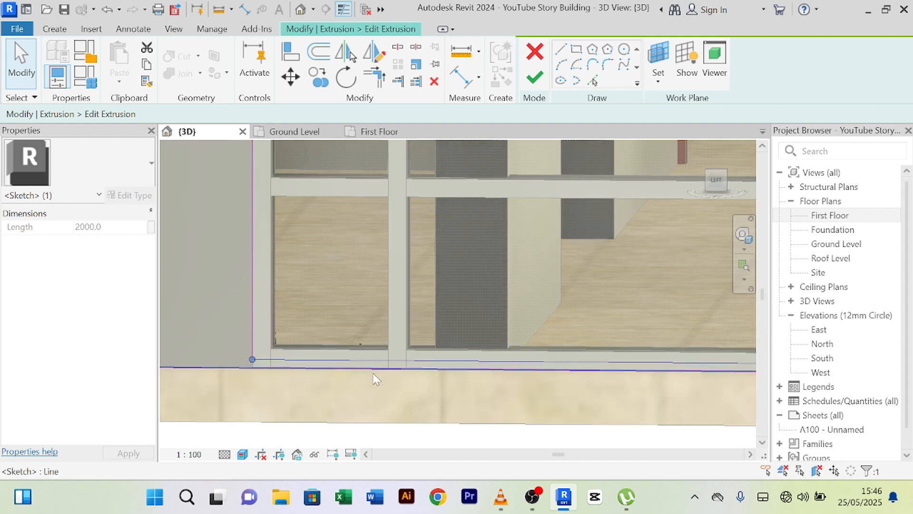
key("Up")
key("Up")
key("Up")
key("Up")
key("Up")
key("Up")
key("Up")
key("Up")
key("Up")
key("Up")
key("Up")
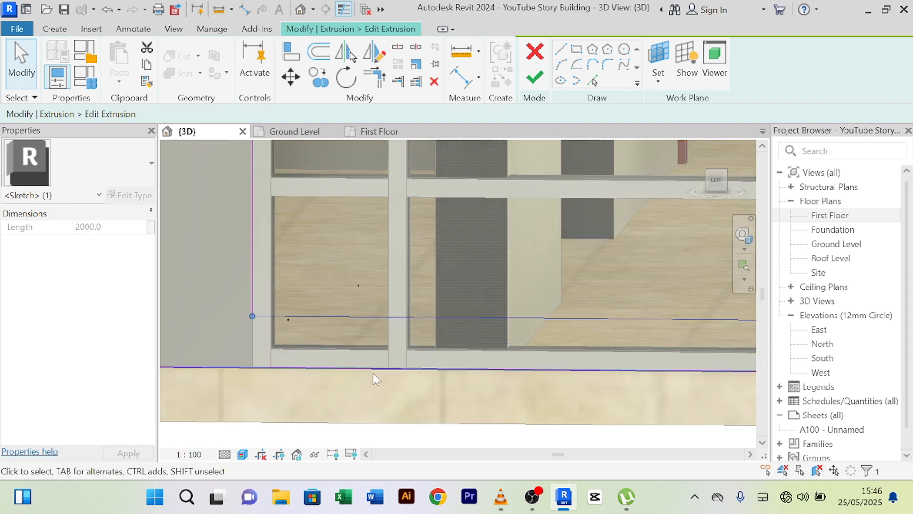
key("Up")
key("Up")
key("Up")
key("Up")
key("Up")
key("Up")
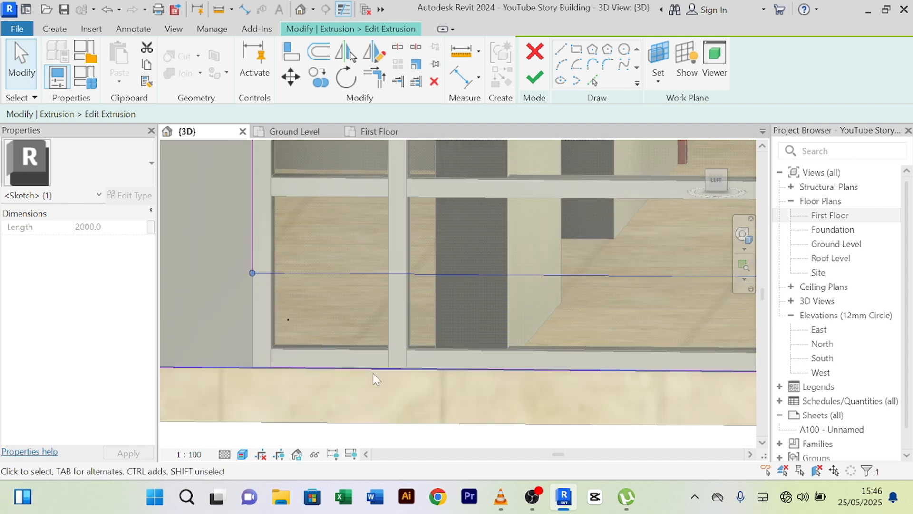
key("Up")
key("Up")
key("Up")
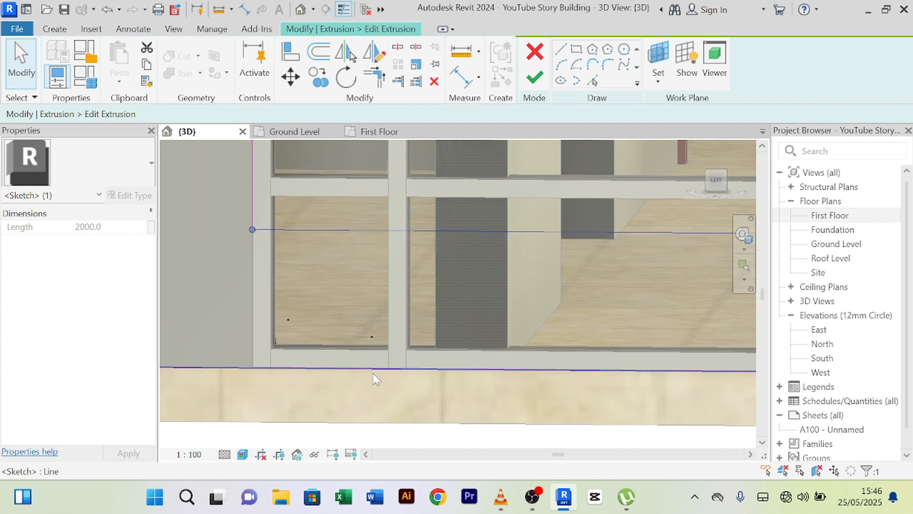
key("Up")
key("Up")
key("Up")
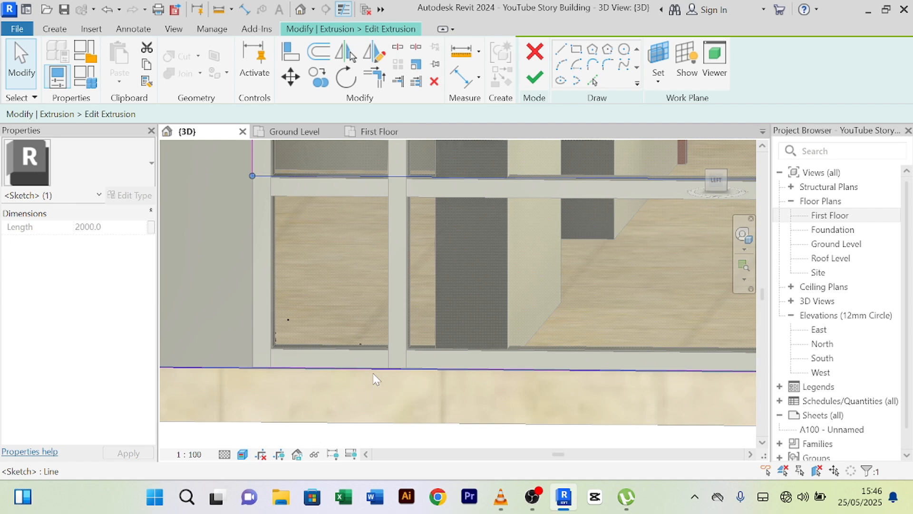
- Frame the sketch line at the wall base and begin a numerical Offset
scroll(483, 311, "up", 3)
mouse_move(523, 250)
middle_mouse_down()
mouse_move(584, 401)
mouse_move(566, 380)
middle_mouse_up()
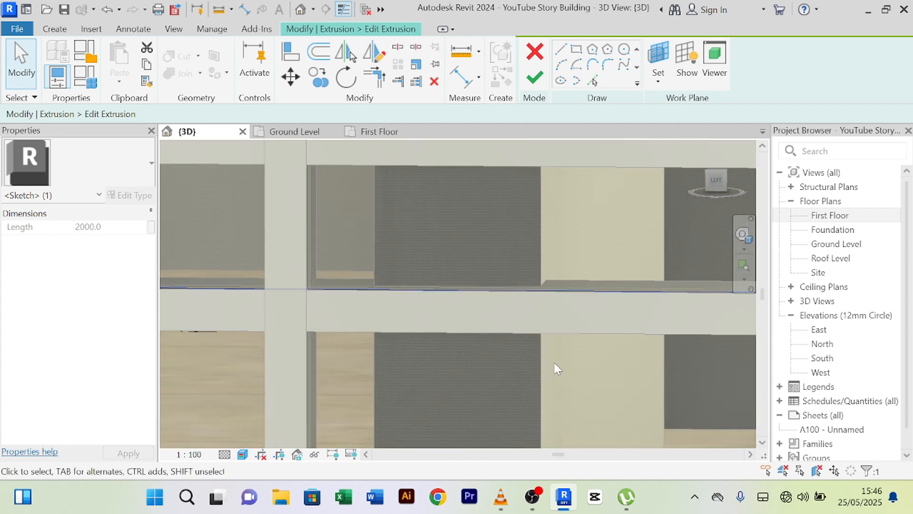
scroll(553, 361, "down", 3)
scroll(587, 349, "down", 3)
middle_click_drag(608, 360, 379, 333)
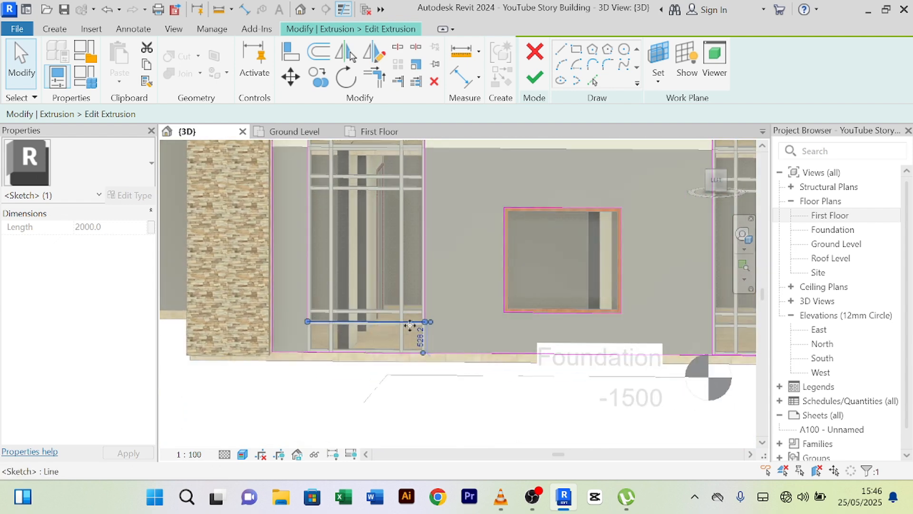
middle_click_drag(678, 331, 659, 320)
scroll(581, 350, "up", 5)
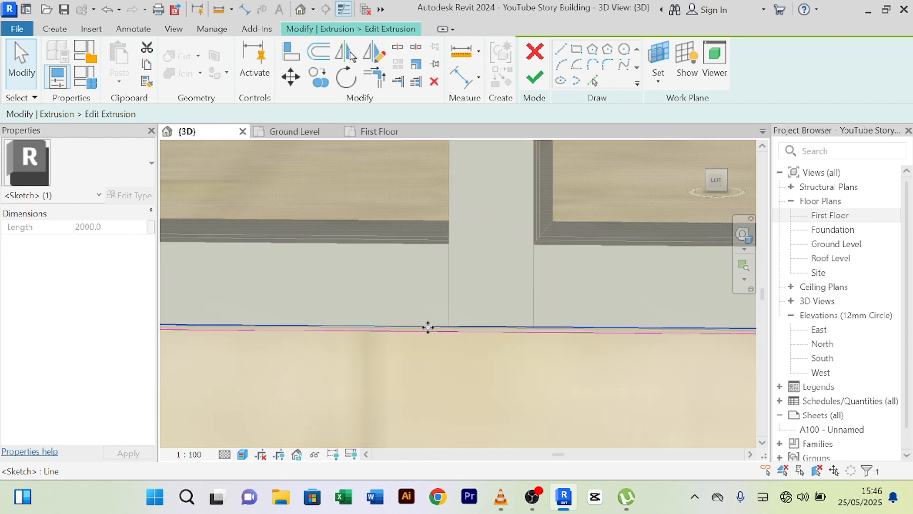
scroll(441, 351, "down", 2)
left_click(327, 56)
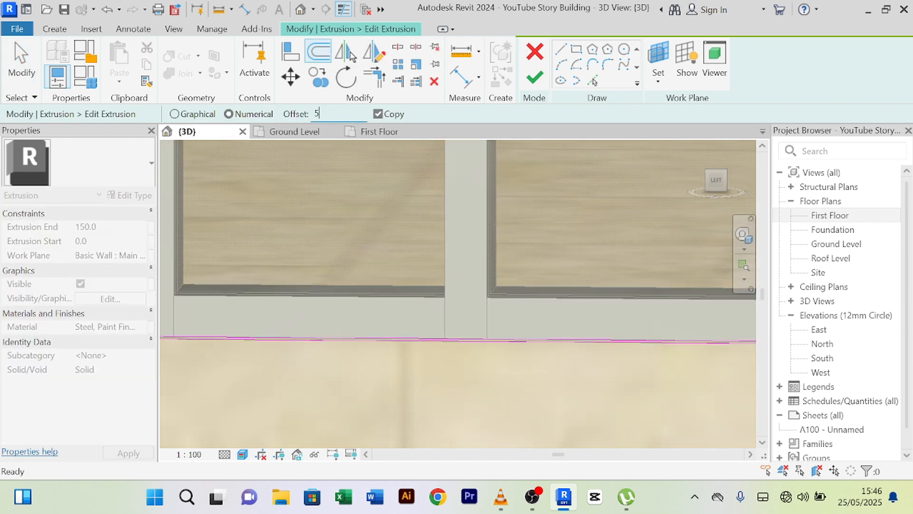
- Apply the 500 offset to the sketch line and end the offset command
key("Return")
scroll(338, 325, "up", 5)
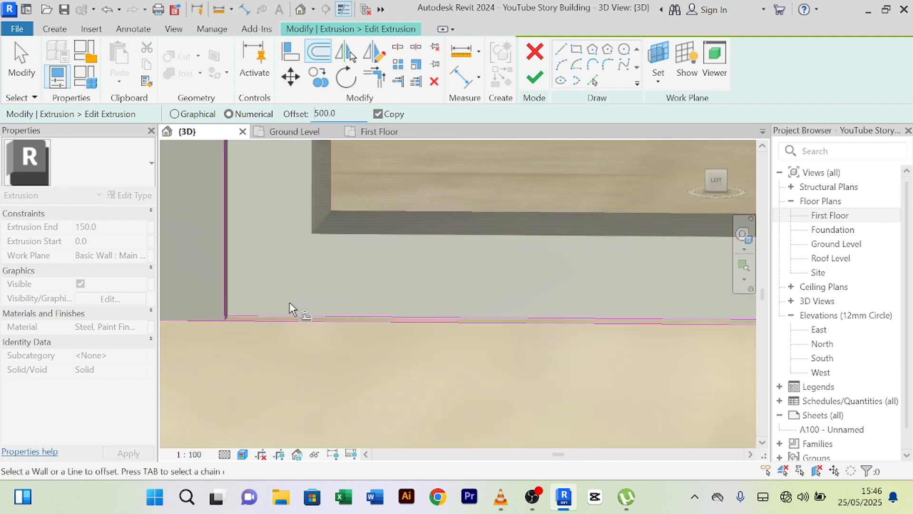
scroll(461, 249, "down", 3)
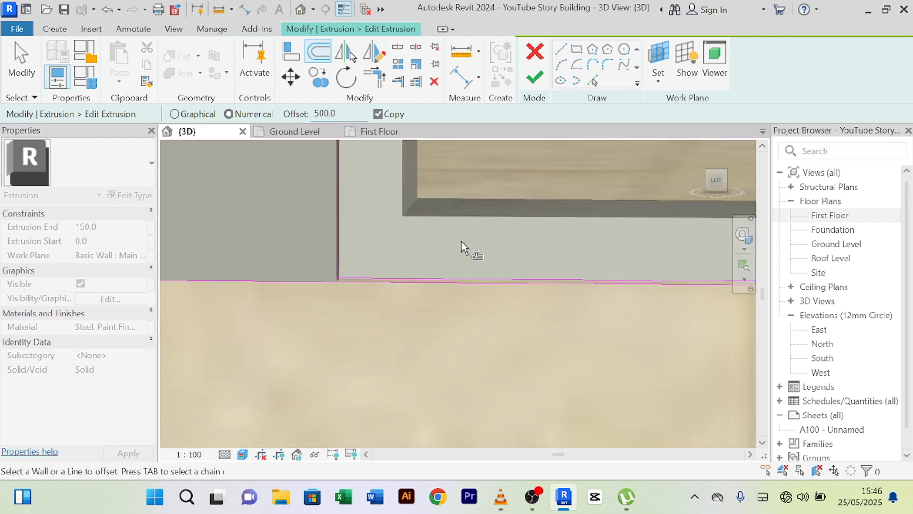
middle_click_drag(528, 227, 415, 336)
right_click(468, 303)
left_click(505, 200)
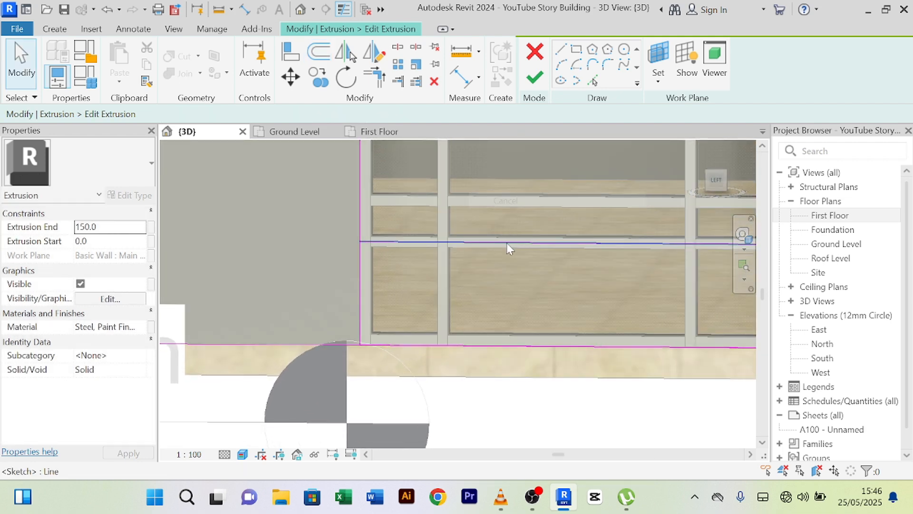
- Nudge the horizontal sketch line near the window slightly upward, then review the wall-base line
left_click(506, 243)
scroll(437, 281, "up", 2)
scroll(439, 282, "up", 2)
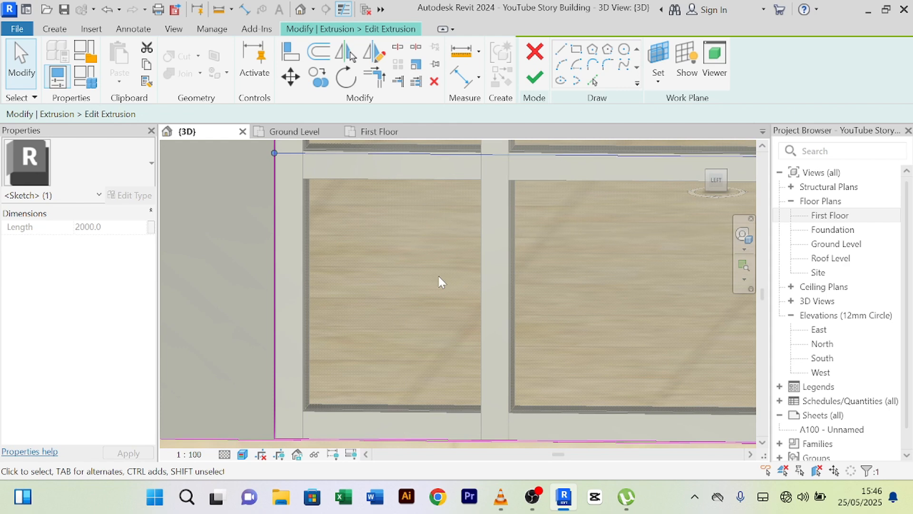
key("Up")
scroll(438, 274, "down", 2)
middle_click_drag(438, 275, 432, 231)
scroll(373, 324, "up", 2)
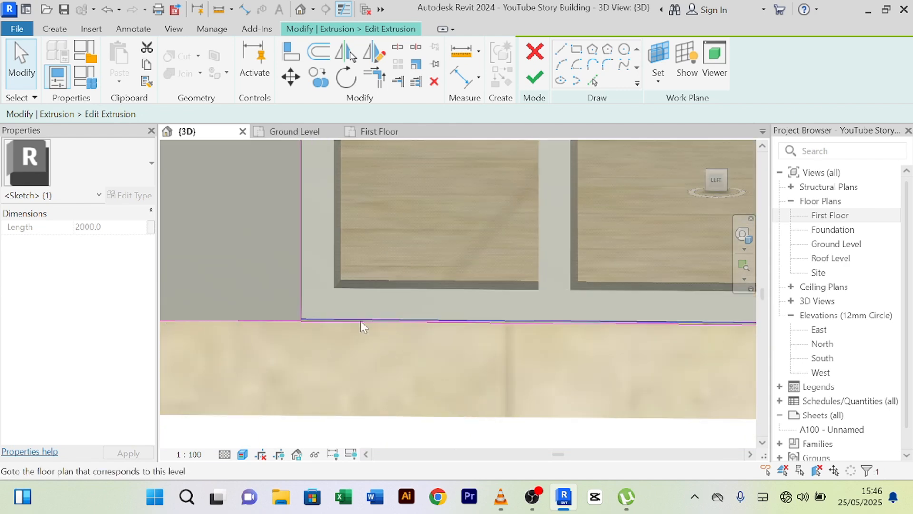
scroll(325, 307, "up", 2)
left_click(339, 333)
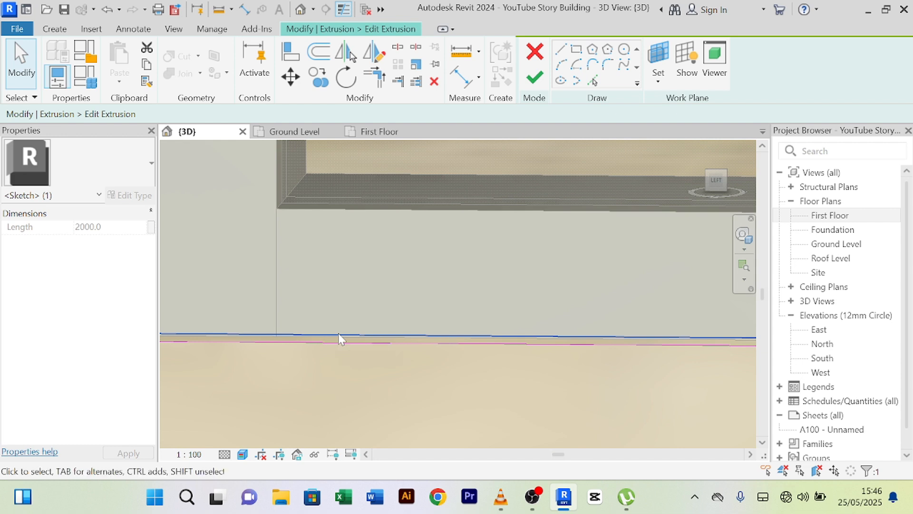
left_click(343, 331)
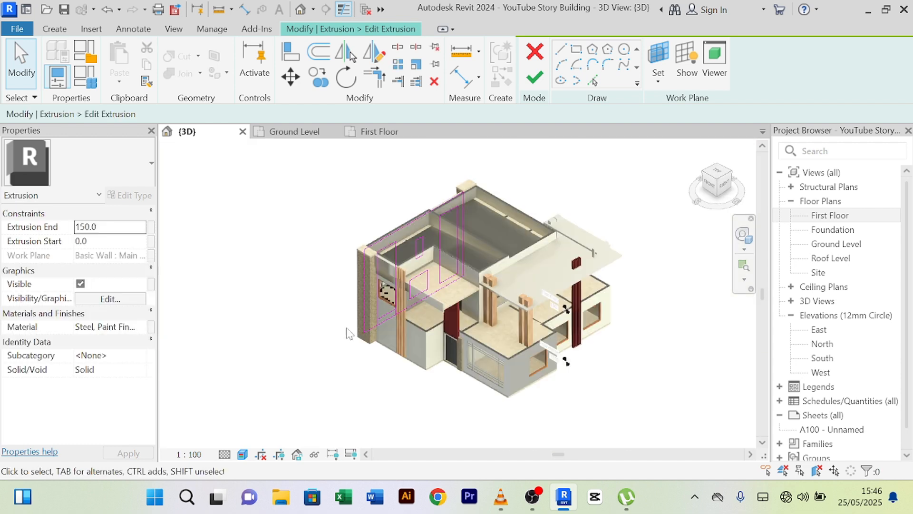
- Delete the bottom sketch line under the window
scroll(450, 296, "up", 6)
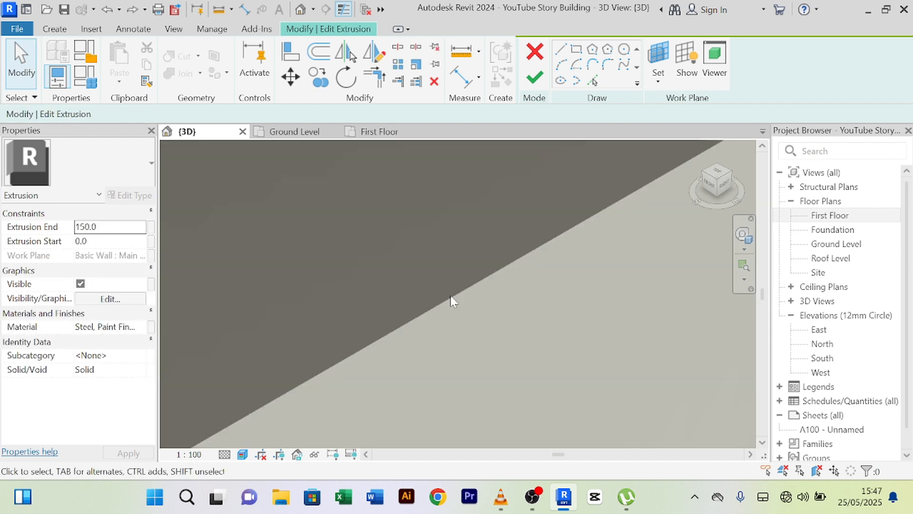
scroll(460, 293, "down", 6)
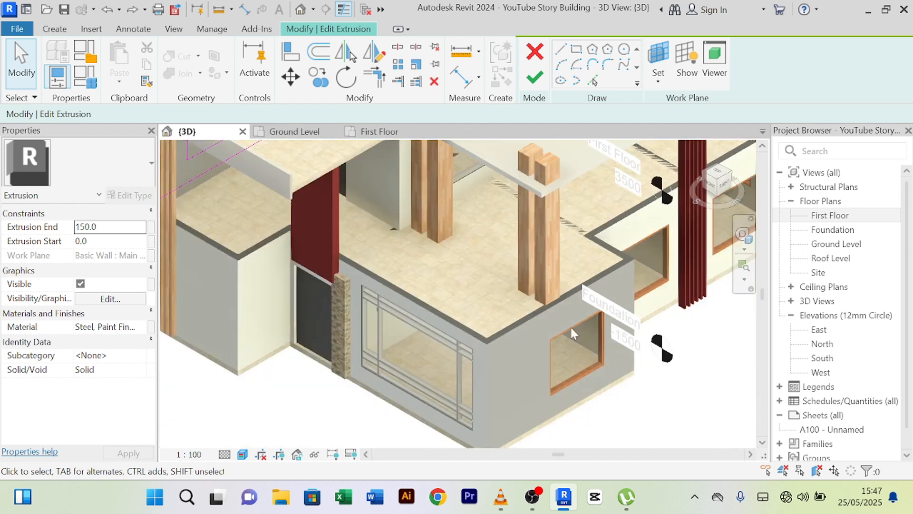
middle_click_drag(571, 327, 536, 271)
middle_click_drag(551, 359, 516, 391, "shift")
scroll(523, 355, "down", 1)
scroll(489, 356, "up", 8)
scroll(519, 256, "up", 3)
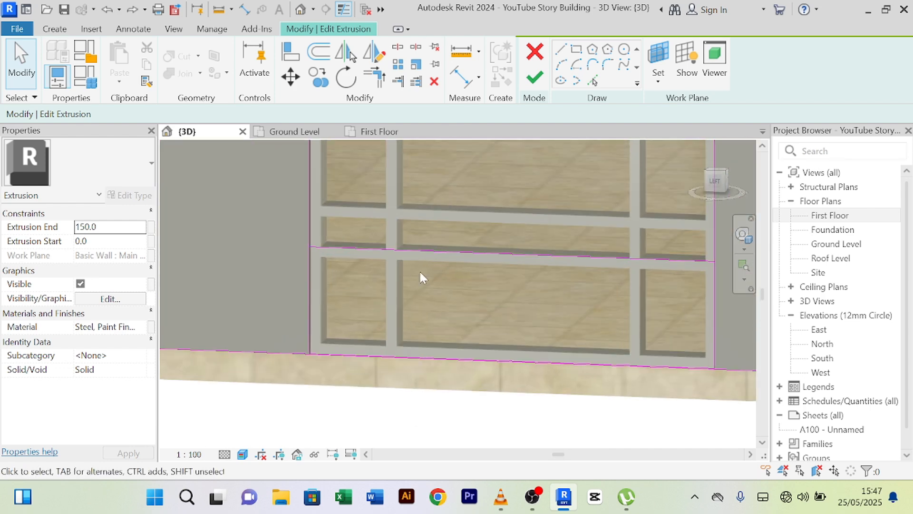
scroll(306, 394, "up", 3)
scroll(339, 288, "up", 2)
scroll(345, 284, "up", 2)
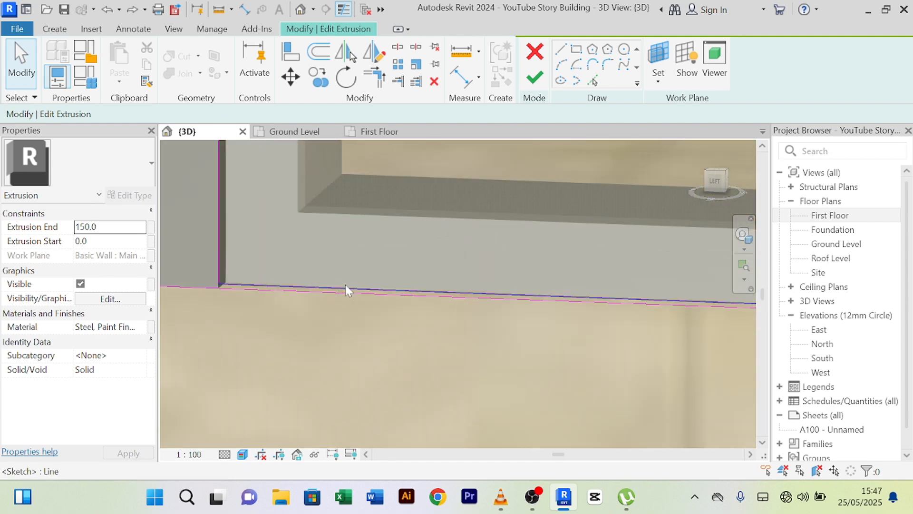
left_click(351, 283)
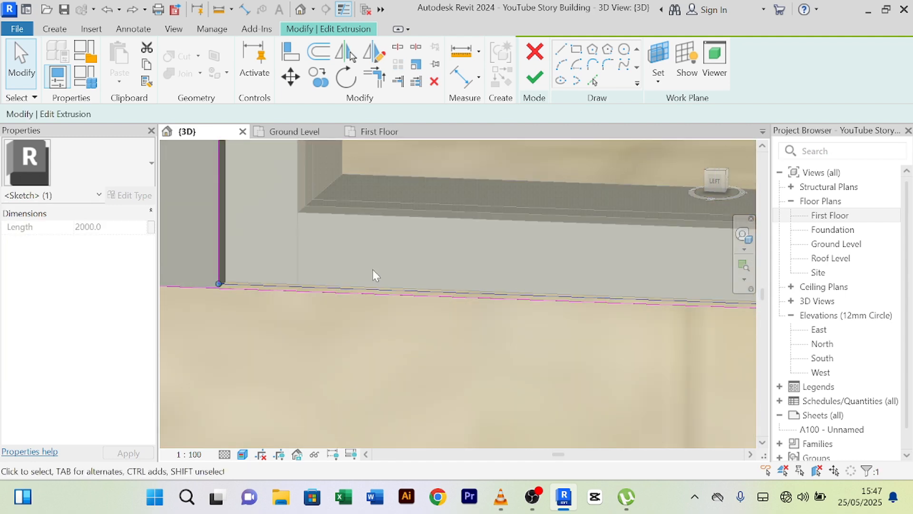
key("Delete")
scroll(373, 270, "down", 5)
middle_click_drag(380, 252, 344, 410)
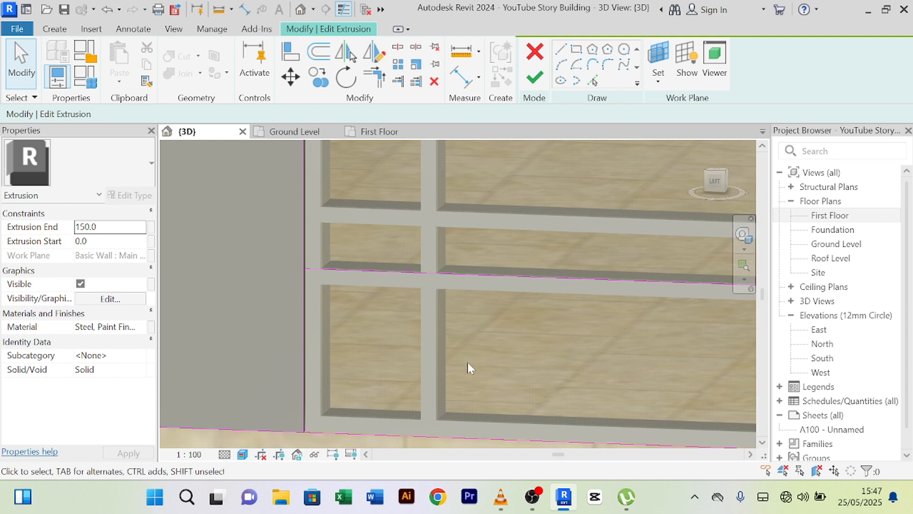
- Close the window's left and right corners with Trim/Extend to Corner and finish the sketch
left_click(374, 76)
scroll(291, 270, "up", 2)
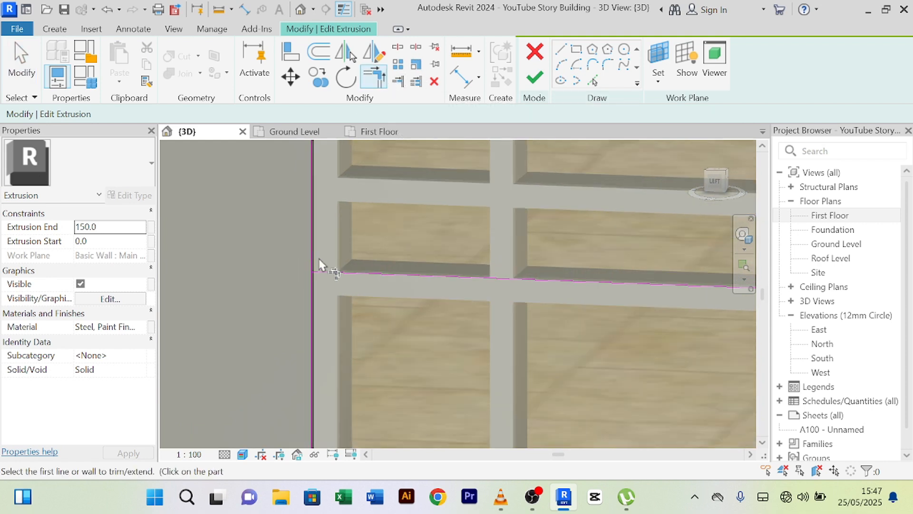
scroll(307, 253, "up", 3)
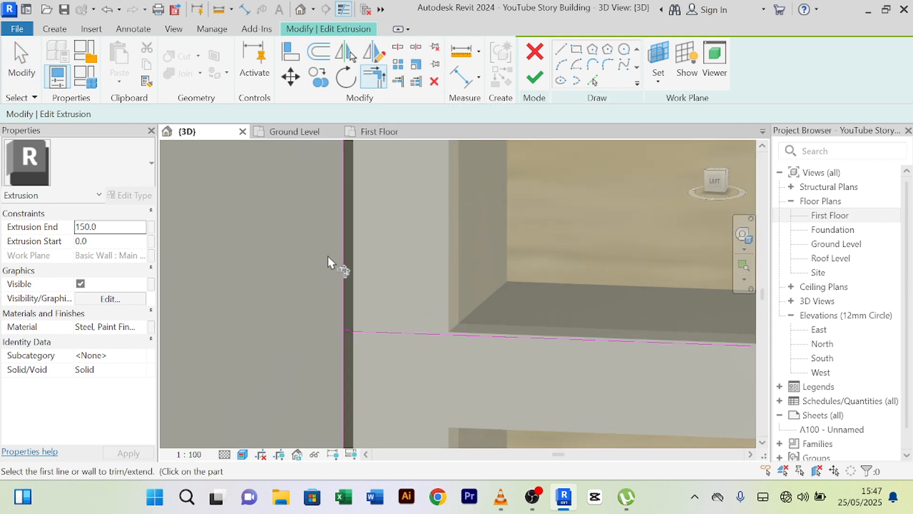
left_click(350, 267)
left_click(388, 335)
scroll(407, 338, "down", 7)
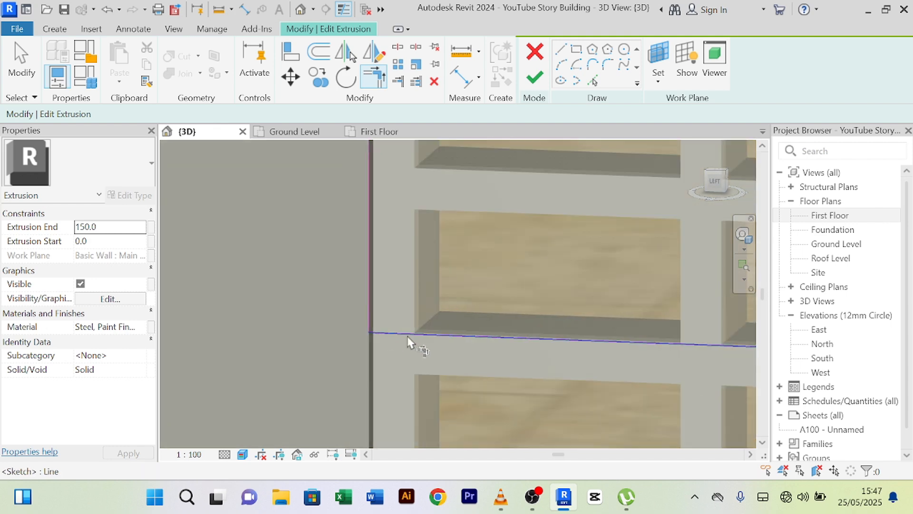
middle_click_drag(471, 313, 128, 248)
scroll(397, 281, "up", 3)
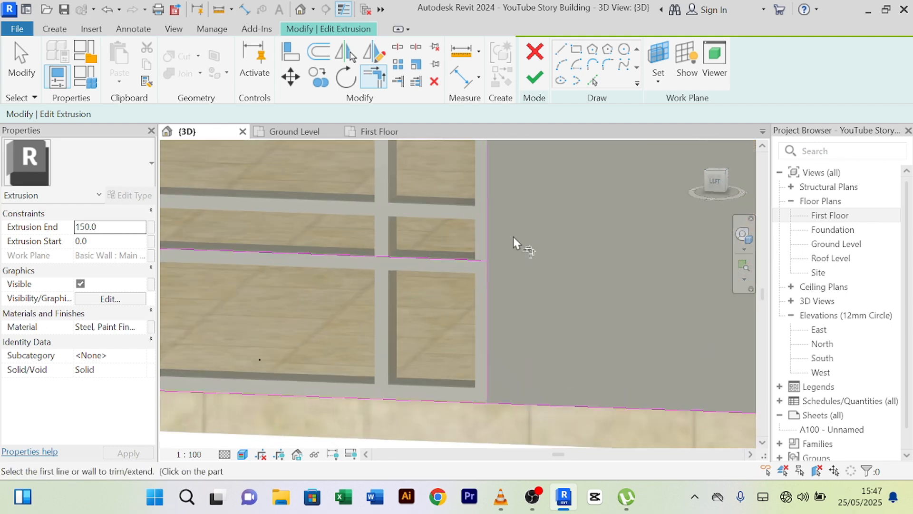
left_click(489, 219)
left_click(467, 262)
scroll(535, 261, "down", 6)
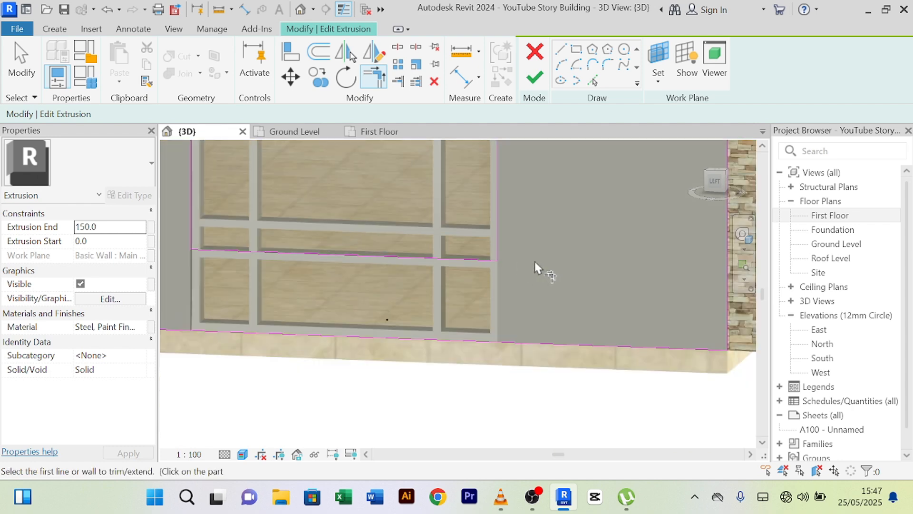
scroll(412, 336, "down", 4)
scroll(485, 151, "up", 1)
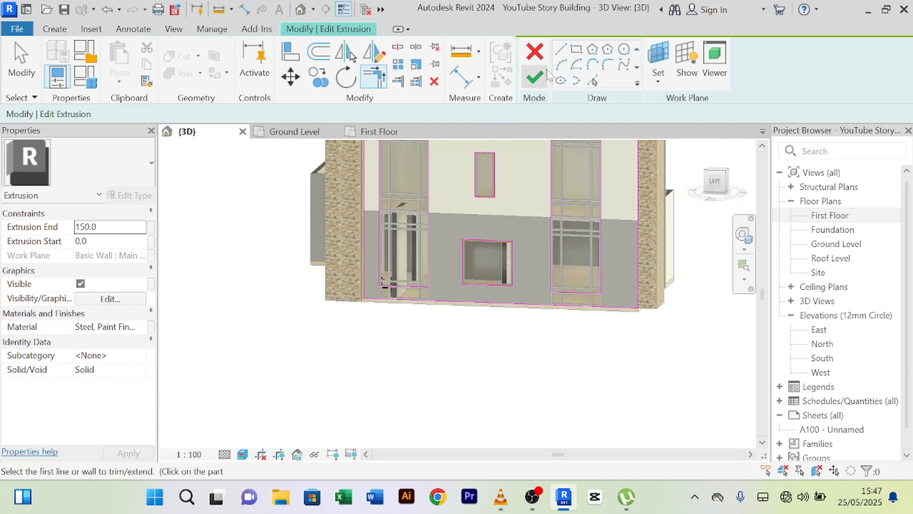
left_click(535, 79)
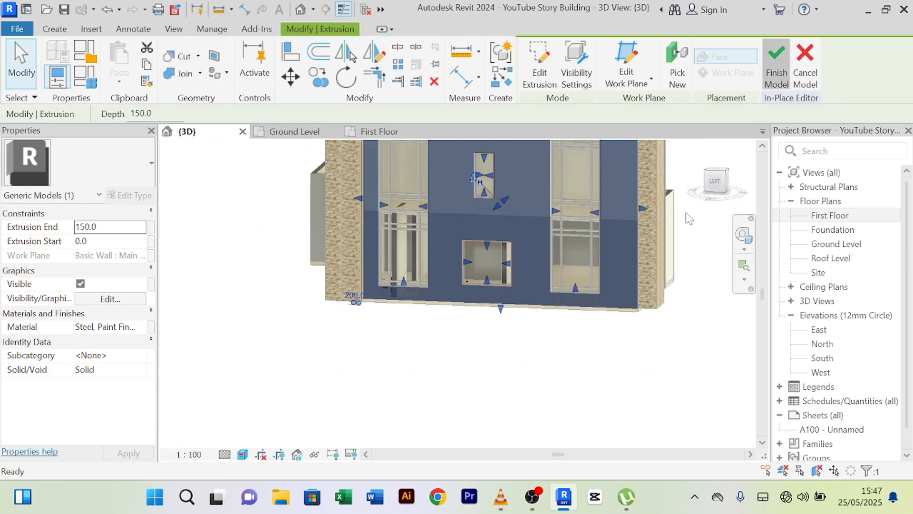
scroll(511, 384, "up", 3)
scroll(511, 385, "down", 4)
middle_click_drag(511, 391, 531, 391, "shift")
scroll(518, 288, "up", 3)
scroll(417, 337, "up", 3)
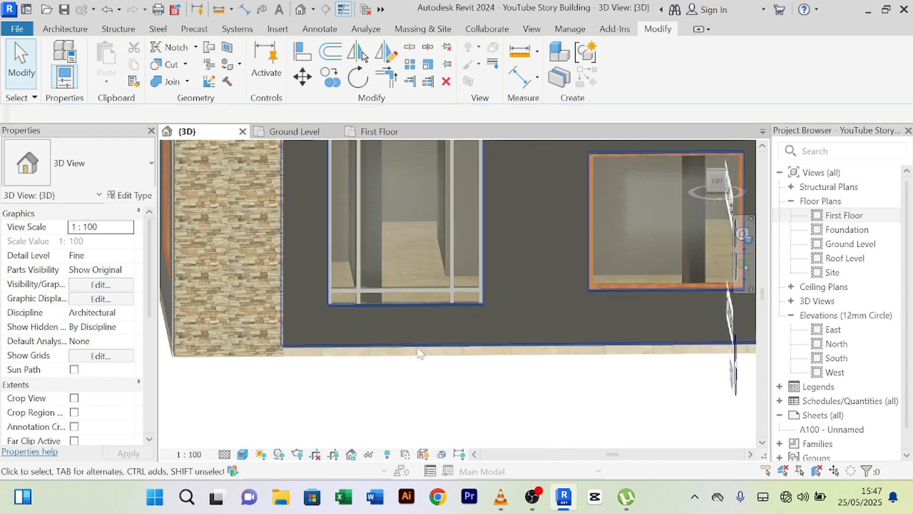
scroll(431, 379, "down", 1)
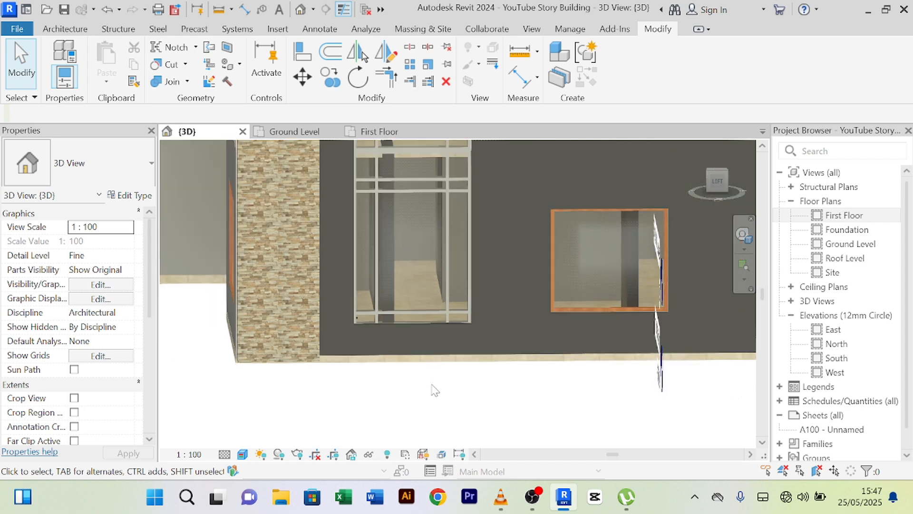
middle_click_drag(427, 385, 395, 375, "shift")
scroll(387, 365, "down", 2)
scroll(389, 369, "up", 5)
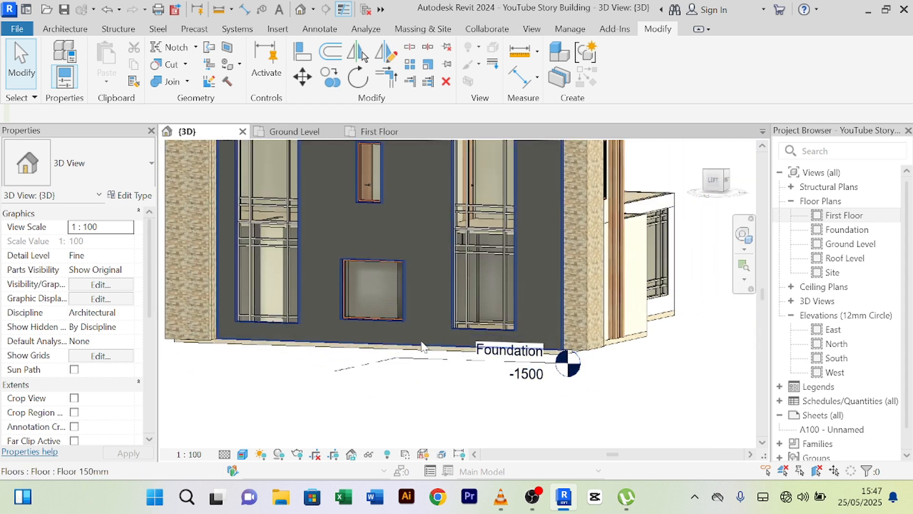
scroll(441, 417, "down", 2)
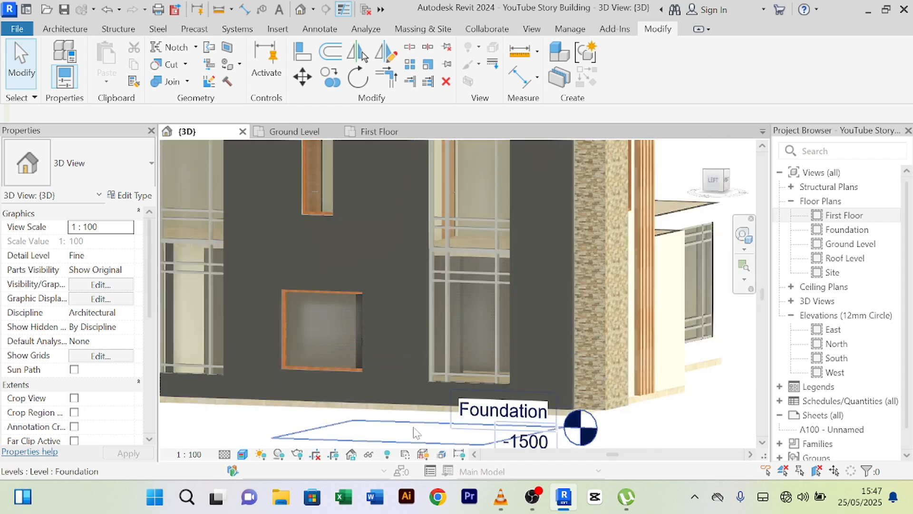
middle_click_drag(357, 408, 444, 301)
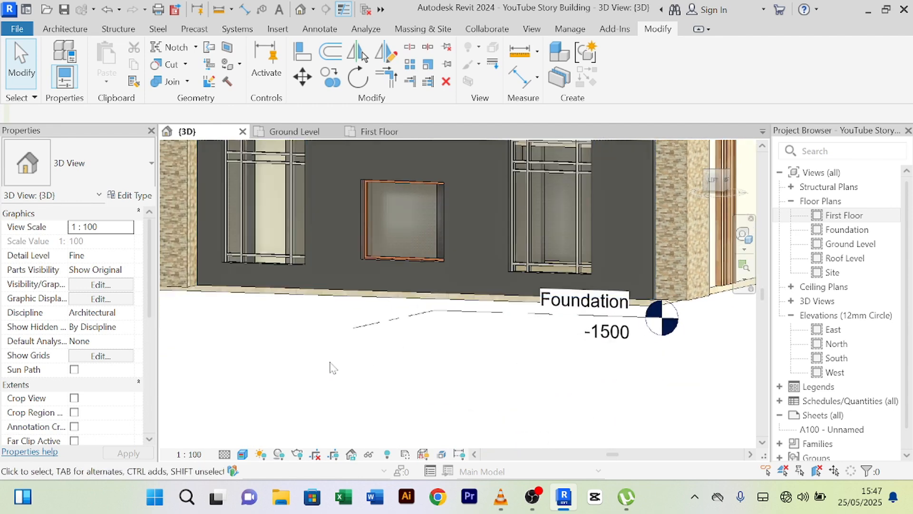
scroll(333, 368, "down", 5)
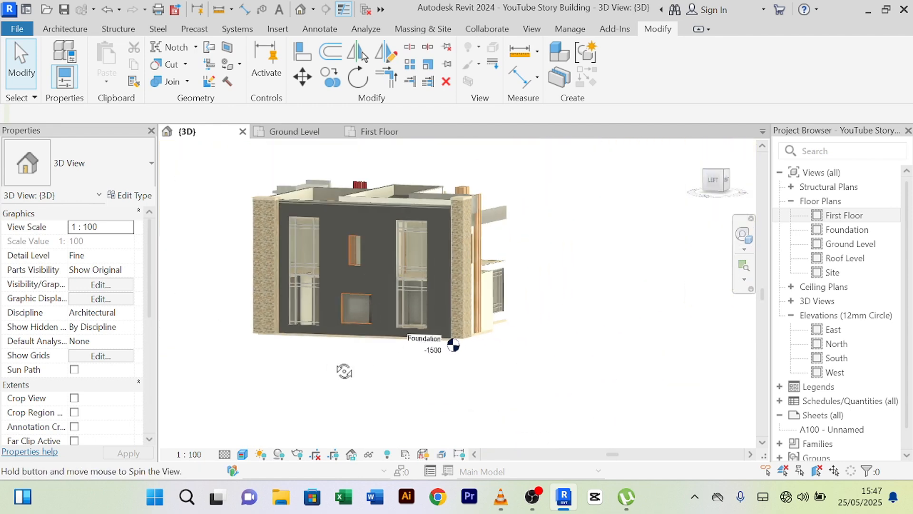
middle_click_drag(344, 371, 362, 369, "shift")
scroll(309, 348, "up", 5)
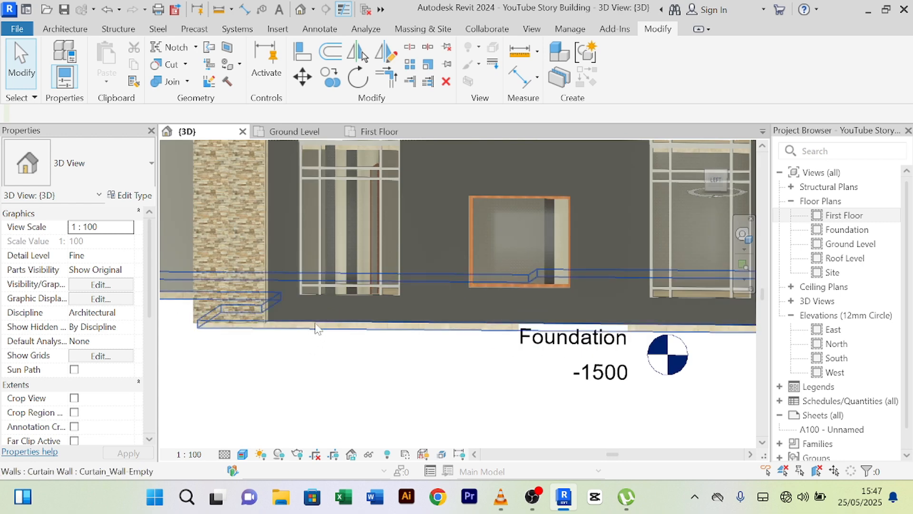
scroll(326, 369, "down", 5)
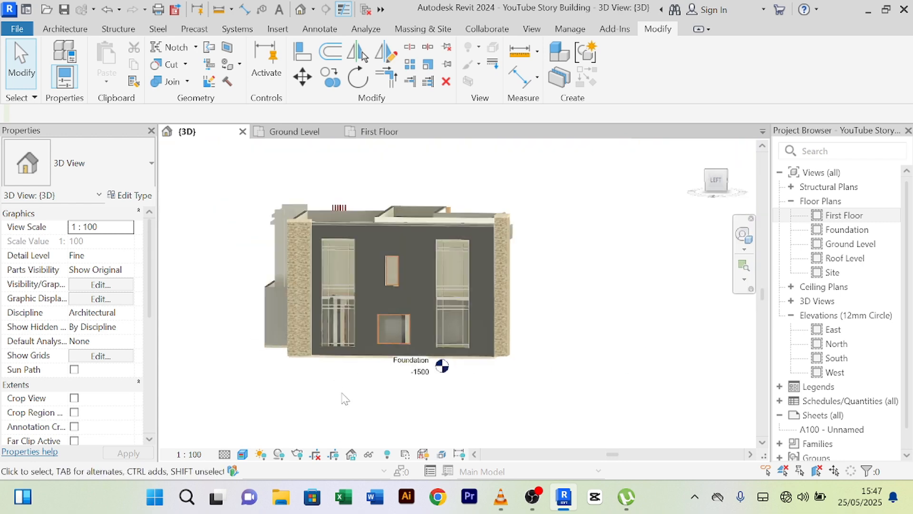
scroll(346, 399, "down", 1)
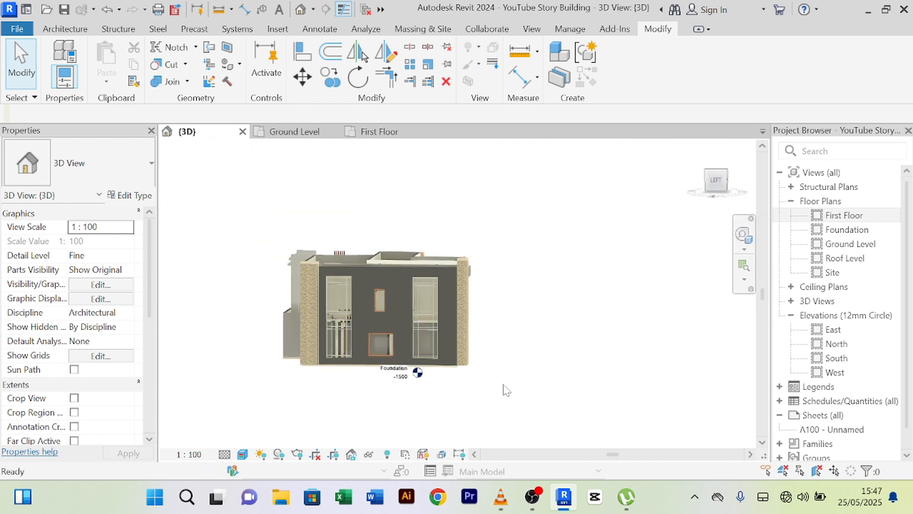
scroll(502, 372, "up", 2)
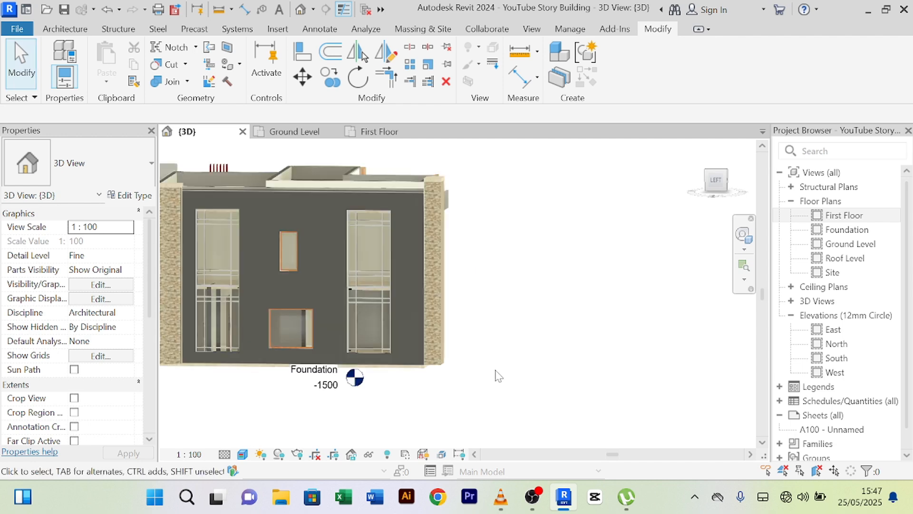
middle_click_drag(498, 375, 593, 372, "shift")
scroll(505, 375, "up", 2)
scroll(504, 376, "down", 2)
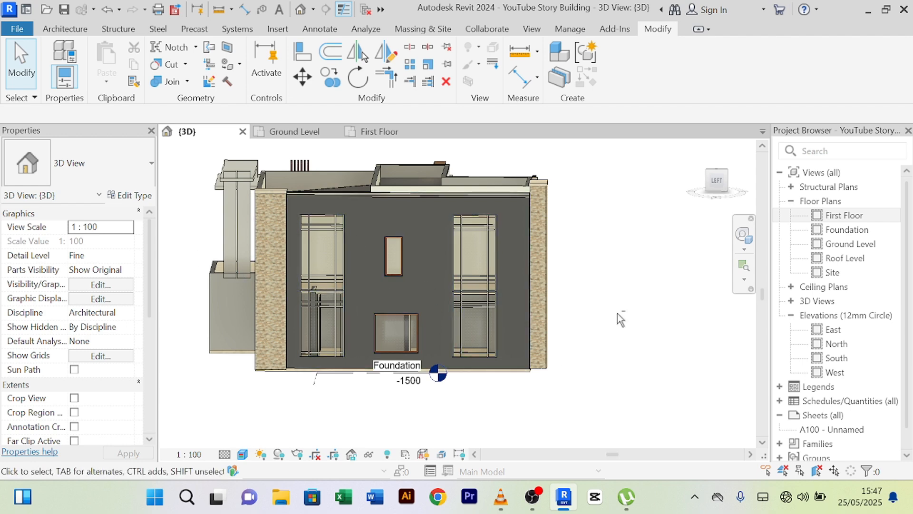
middle_click_drag(620, 318, 428, 200, "shift")
scroll(456, 234, "up", 3)
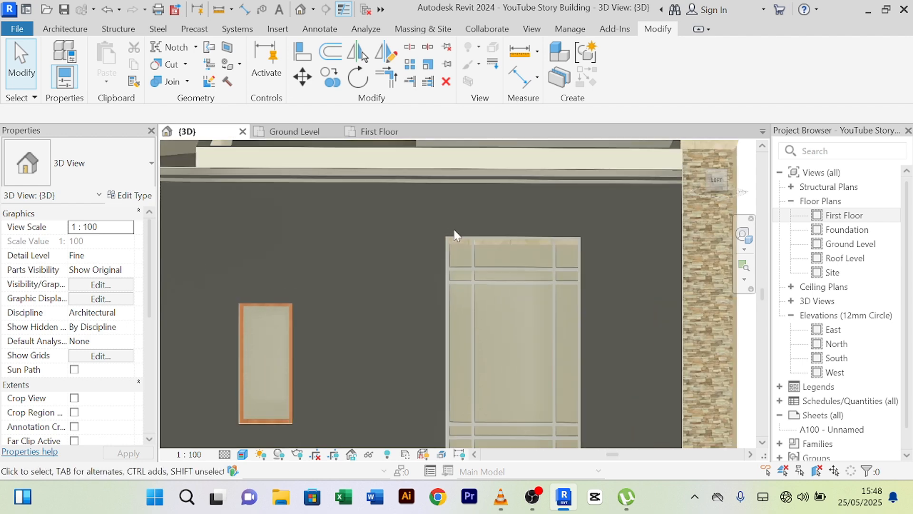
scroll(449, 231, "up", 2)
scroll(386, 180, "down", 5)
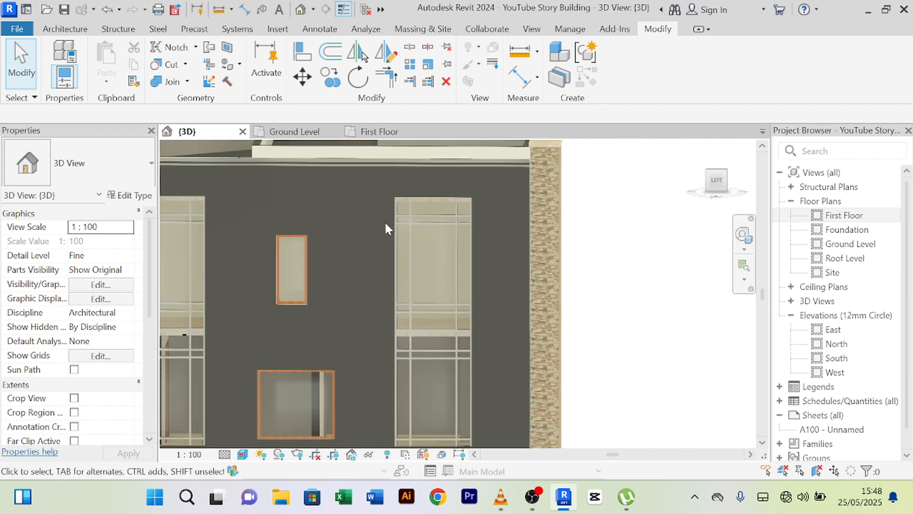
scroll(495, 231, "down", 4)
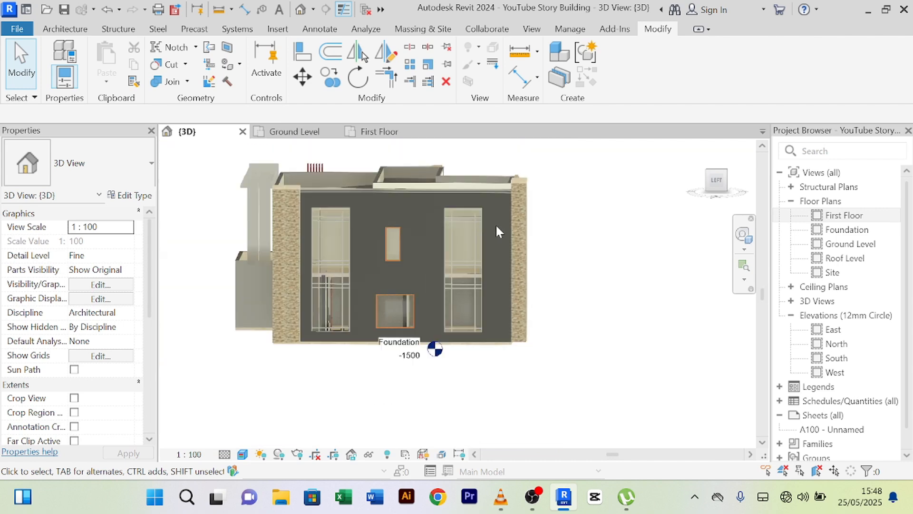
scroll(350, 229, "up", 6)
scroll(369, 235, "down", 4)
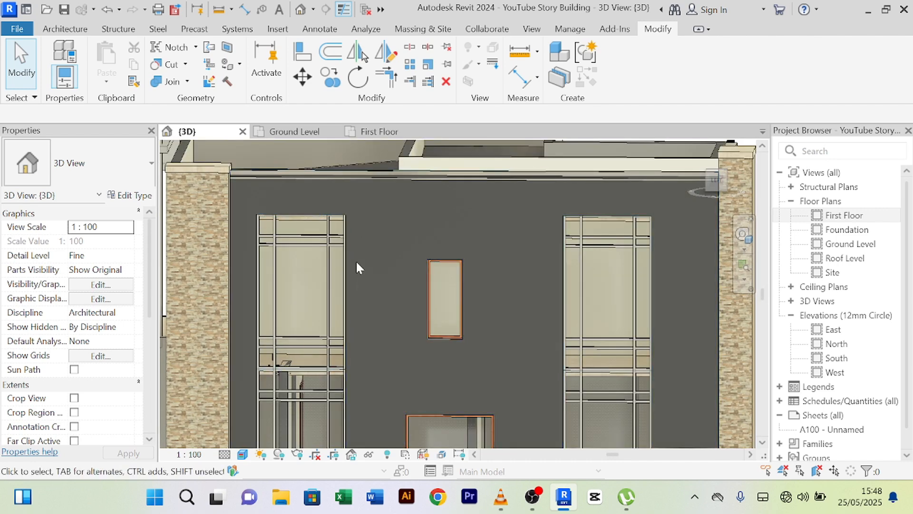
middle_click_drag(357, 341, 365, 198)
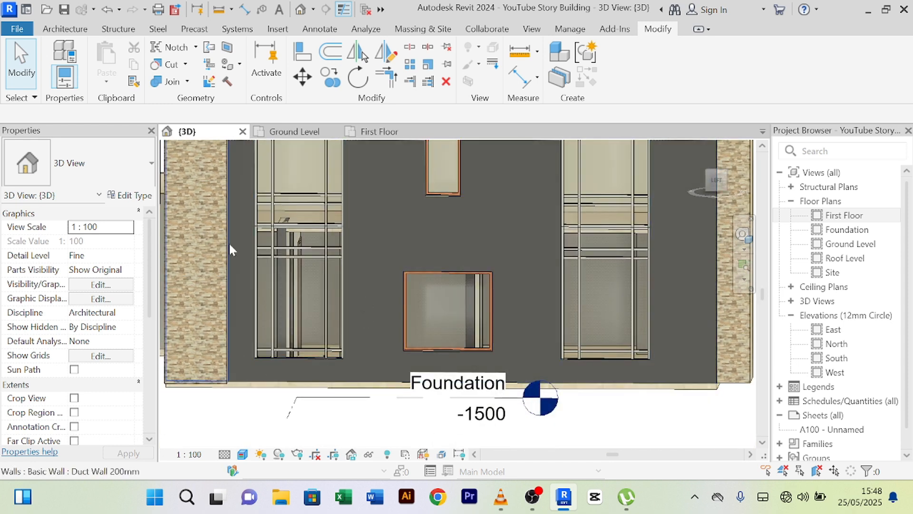
middle_click_drag(346, 251, 333, 382)
scroll(438, 320, "down", 3)
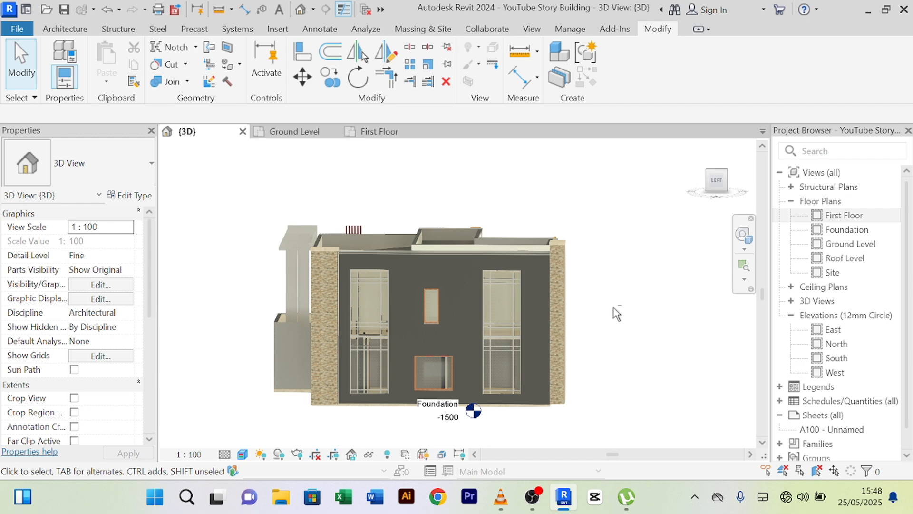
middle_click_drag(617, 314, 353, 327, "shift")
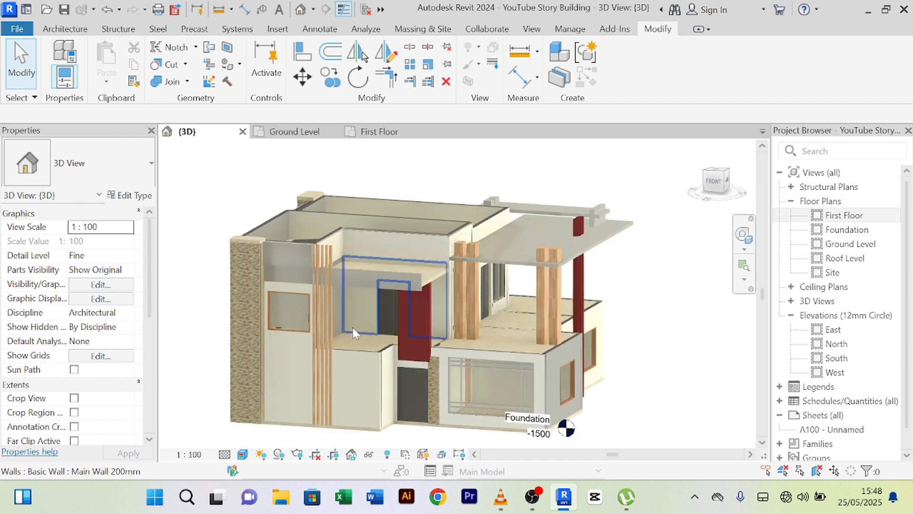
scroll(366, 326, "down", 2)
middle_click_drag(609, 378, 476, 376, "shift")
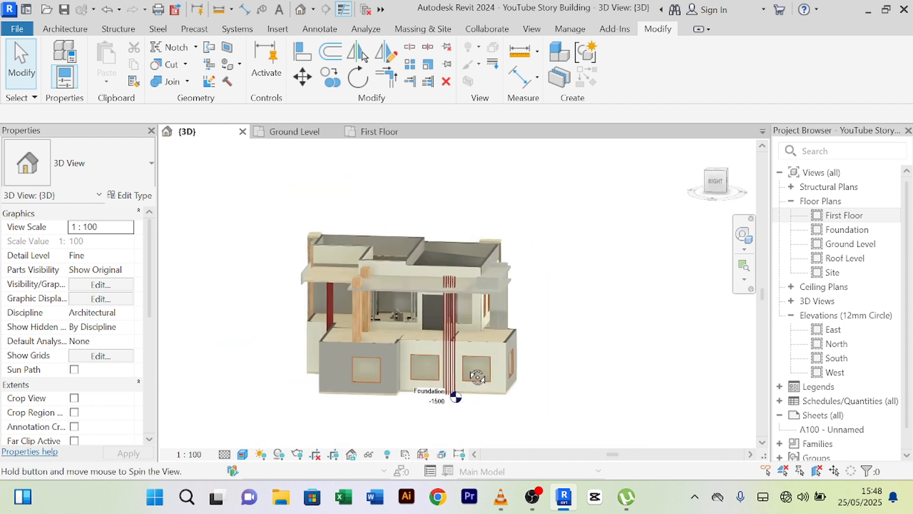
scroll(439, 255, "up", 5)
scroll(549, 269, "down", 5)
middle_click_drag(585, 302, 540, 358, "shift")
scroll(490, 363, "up", 8)
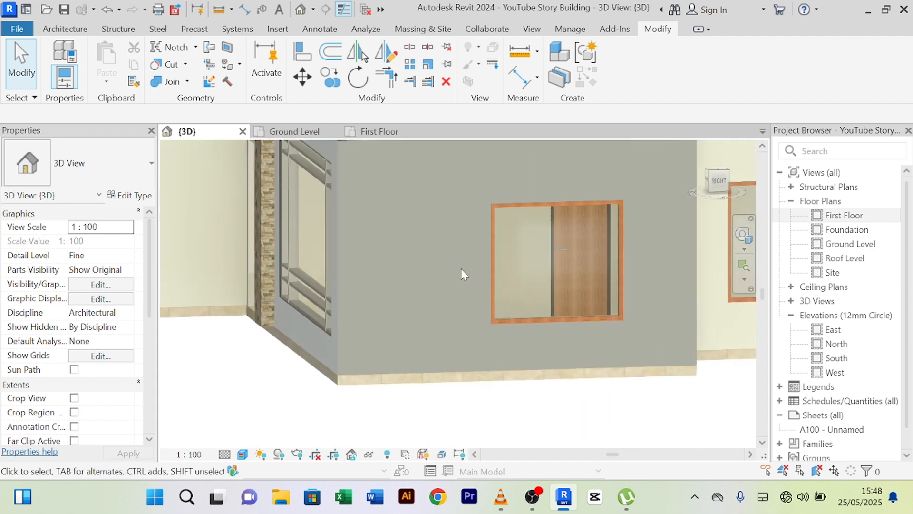
scroll(460, 268, "down", 2)
middle_click_drag(466, 279, 438, 395)
scroll(406, 305, "down", 4)
middle_click_drag(405, 305, 384, 335, "shift")
scroll(376, 310, "up", 3)
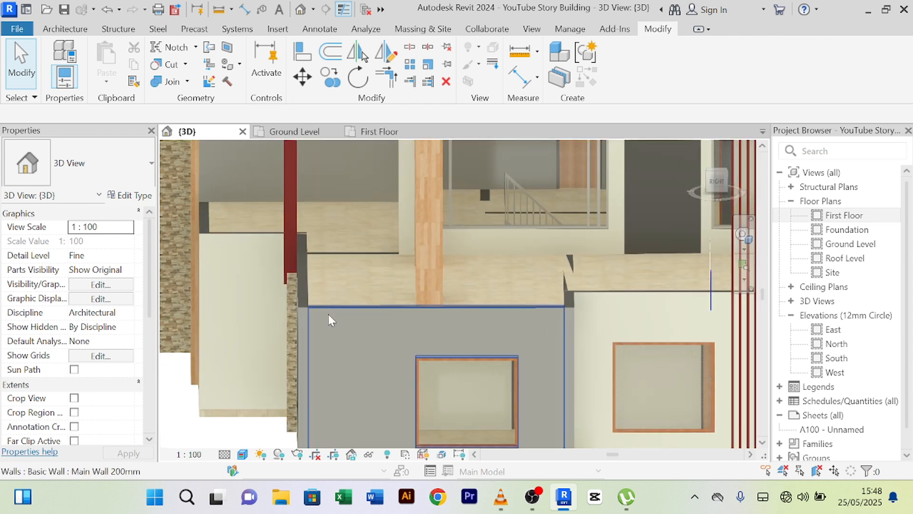
scroll(307, 302, "down", 4)
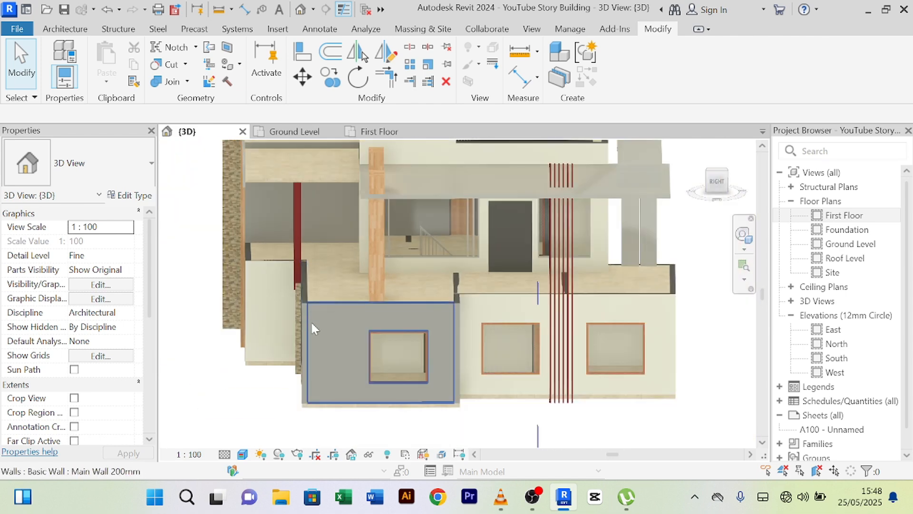
middle_click_drag(310, 327, 309, 305, "shift")
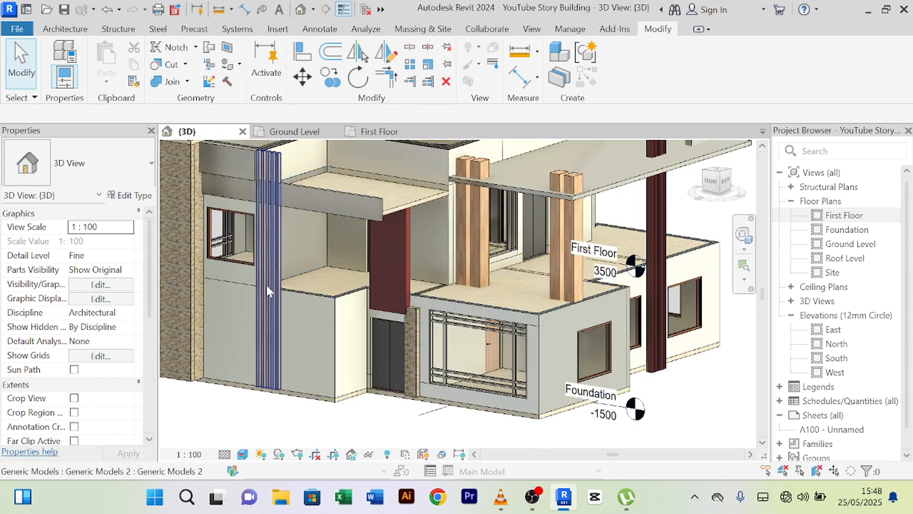
scroll(370, 288, "down", 3)
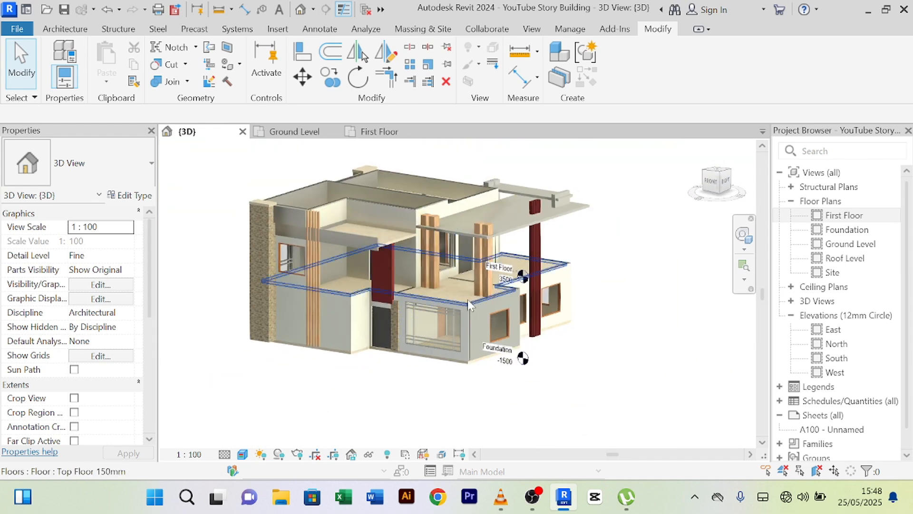
middle_click_drag(444, 326, 413, 346, "shift")
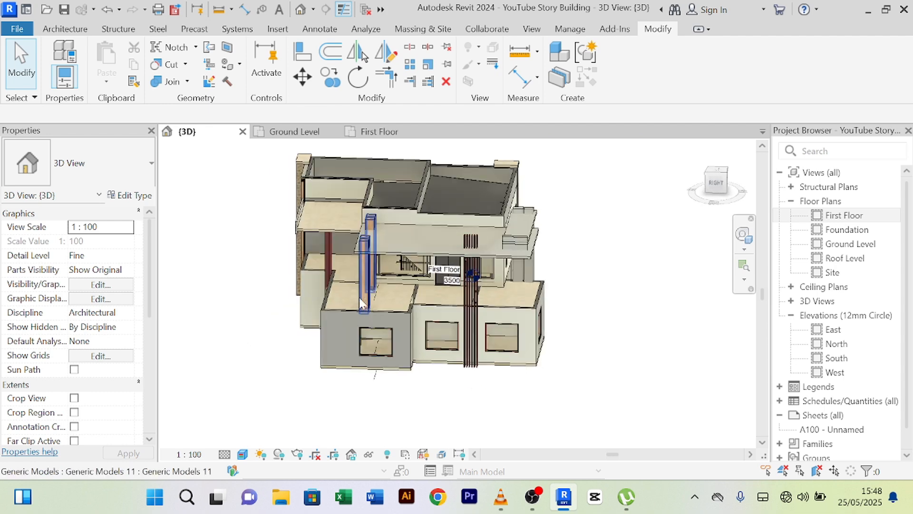
scroll(447, 301, "up", 5)
scroll(544, 401, "down", 3)
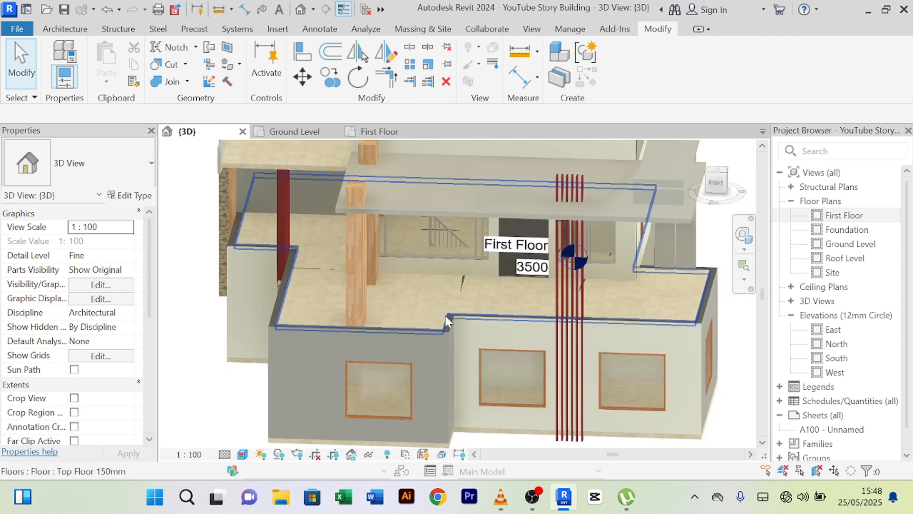
scroll(443, 407, "down", 3)
middle_click_drag(443, 407, 417, 394)
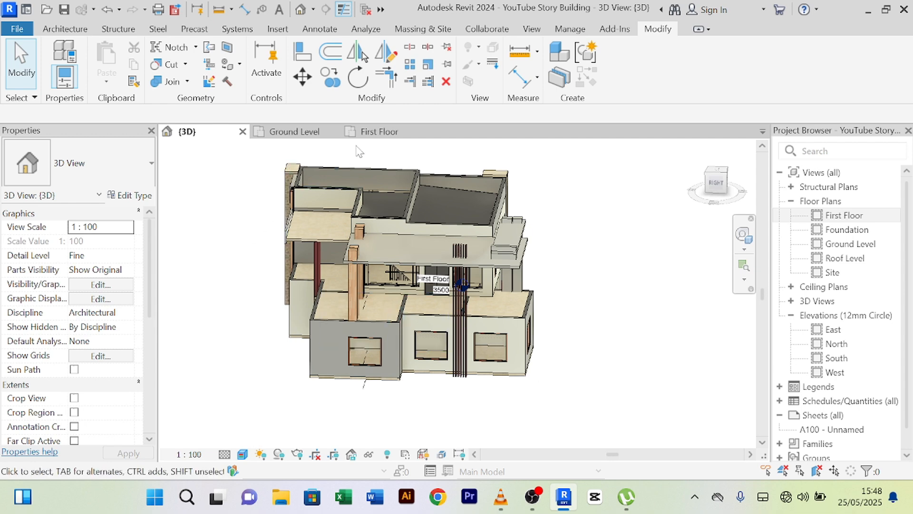
- Open the First Floor plan, recenter it, and show the Architecture ribbon tools
left_click(379, 132)
scroll(526, 328, "down", 10)
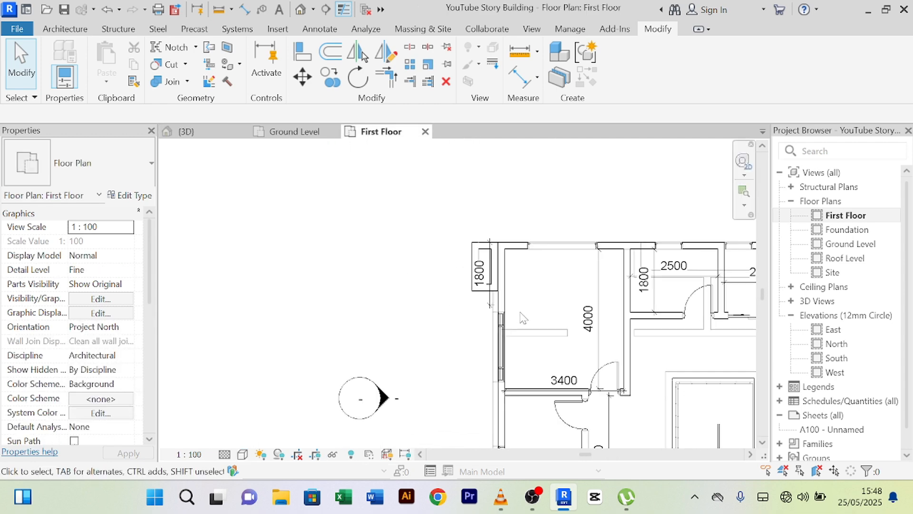
scroll(428, 249, "up", 10)
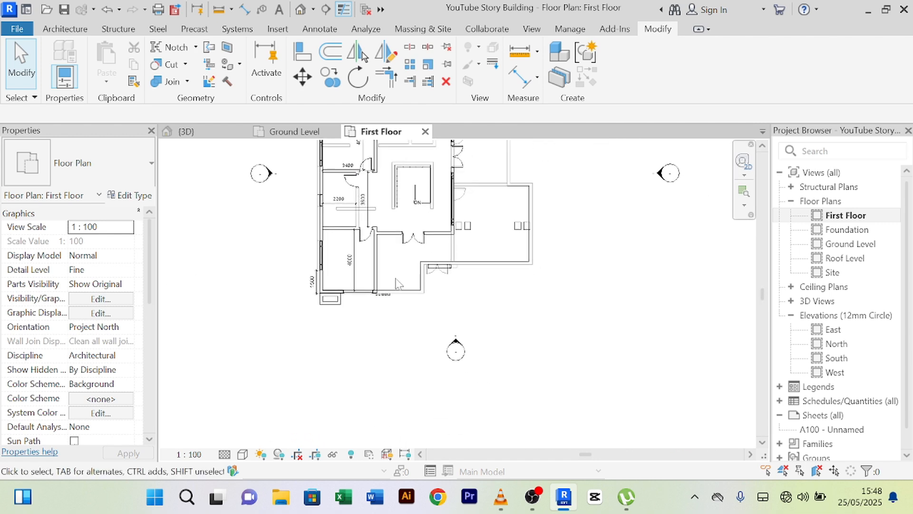
middle_click_drag(389, 289, 442, 295)
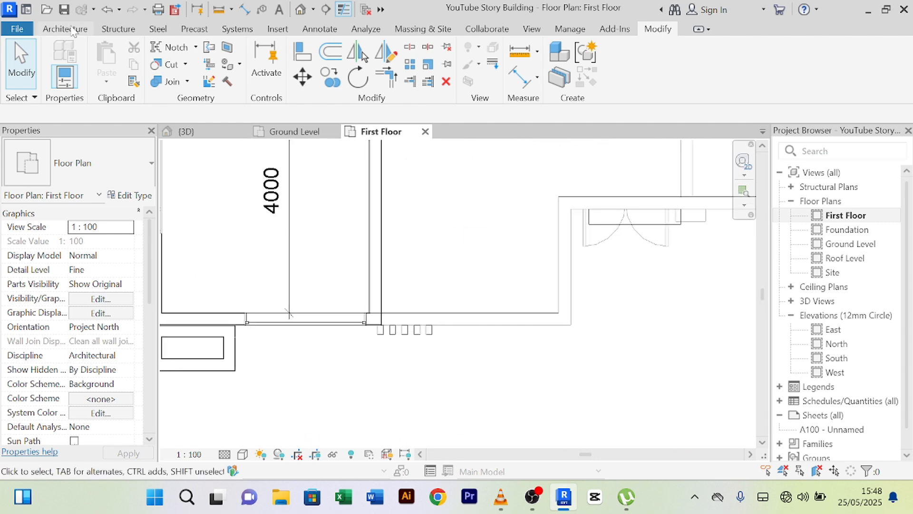
left_click(60, 29)
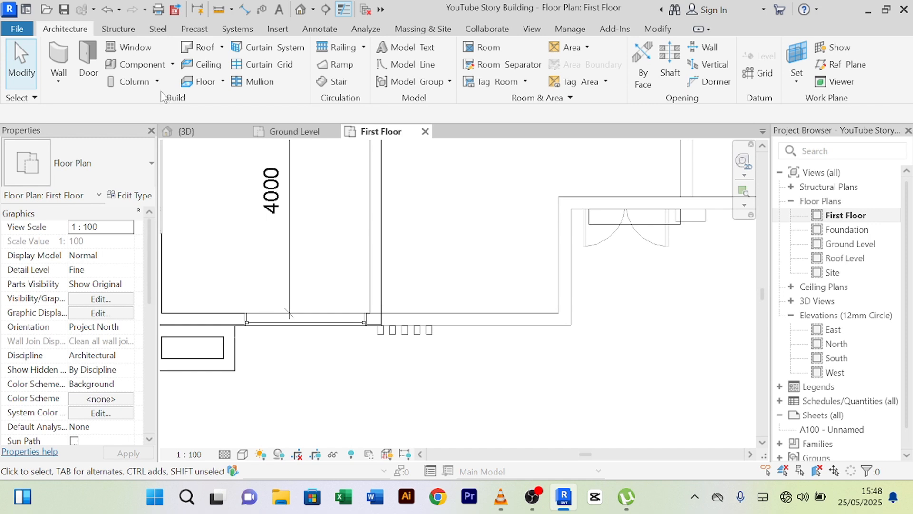
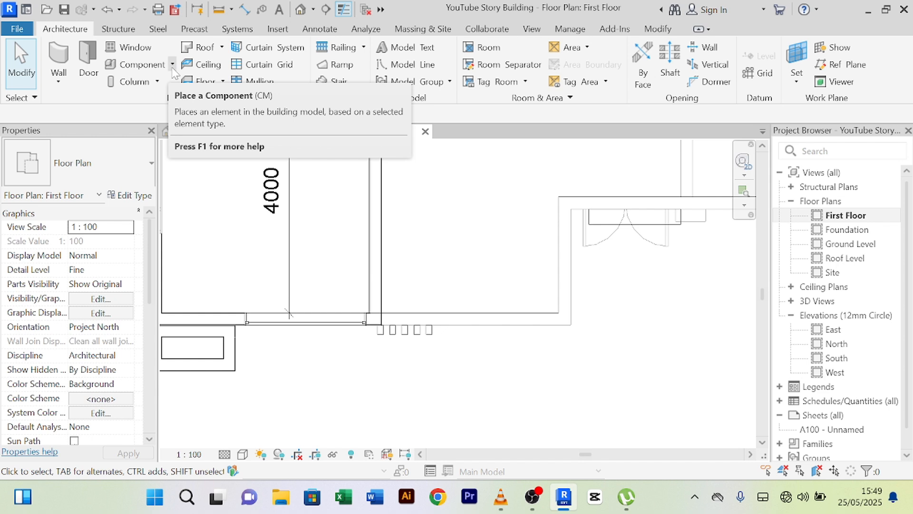
- Start a railing Sketch Path and draw its first segment from the wall face to the wall end
left_click(363, 49)
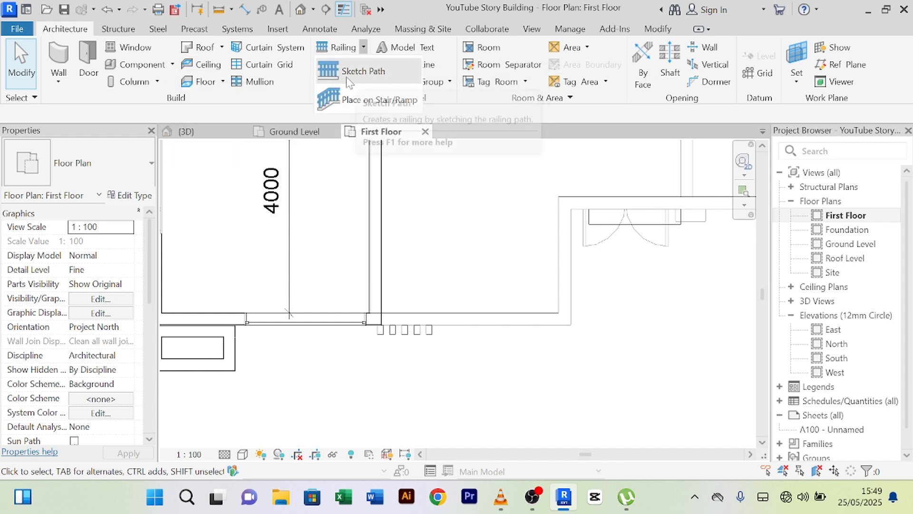
left_click(355, 71)
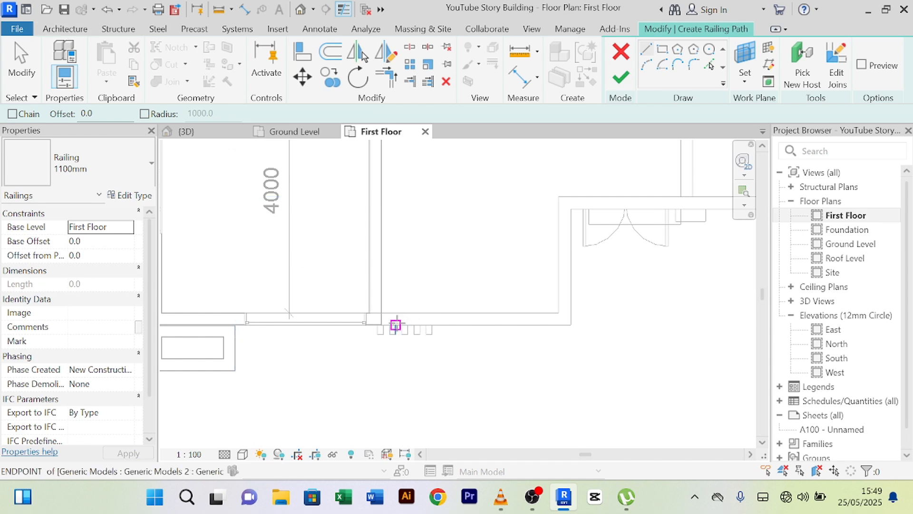
scroll(383, 326, "up", 2)
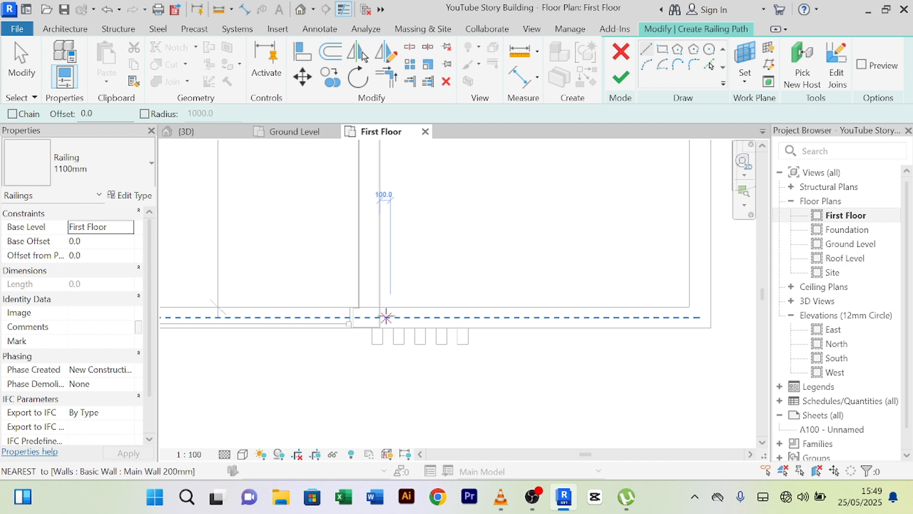
left_click(379, 317)
middle_click_drag(703, 316, 613, 323)
left_click(606, 325)
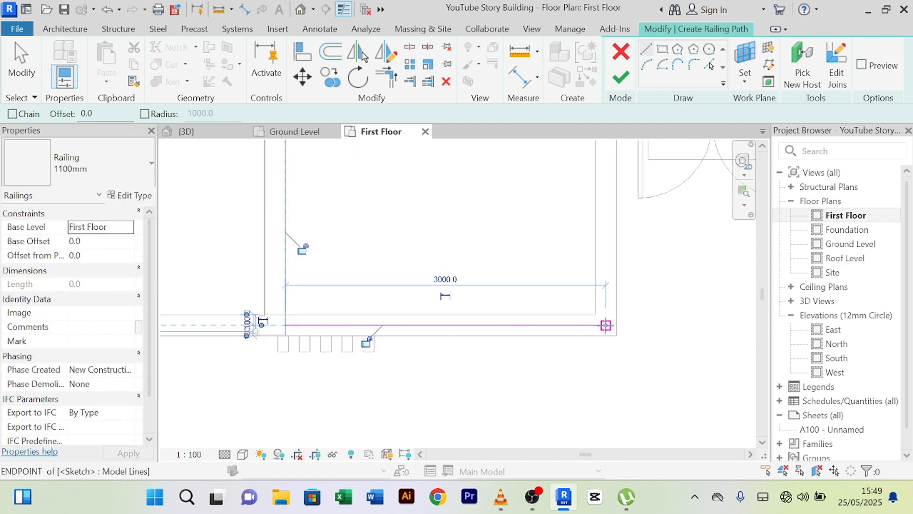
scroll(604, 319, "down", 4)
scroll(594, 285, "up", 4)
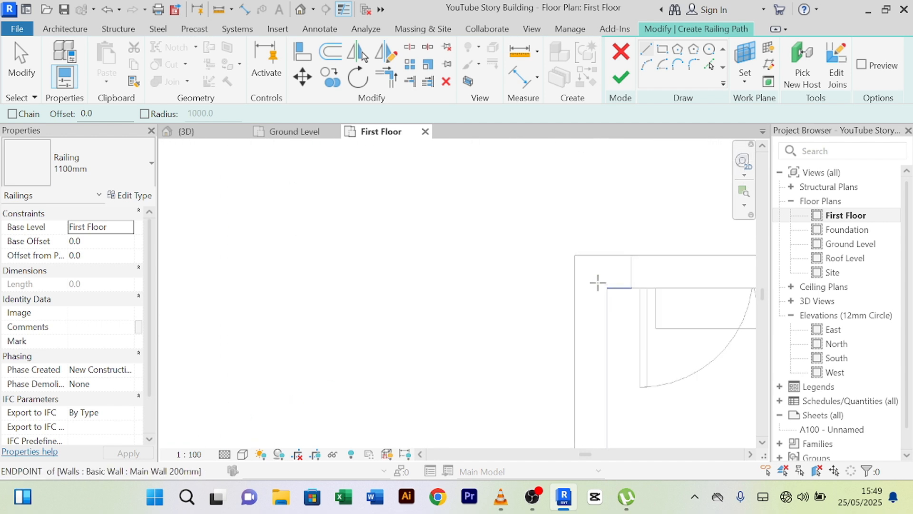
- Draw the horizontal railing segment from the wall corner to the next corner
left_click(590, 272)
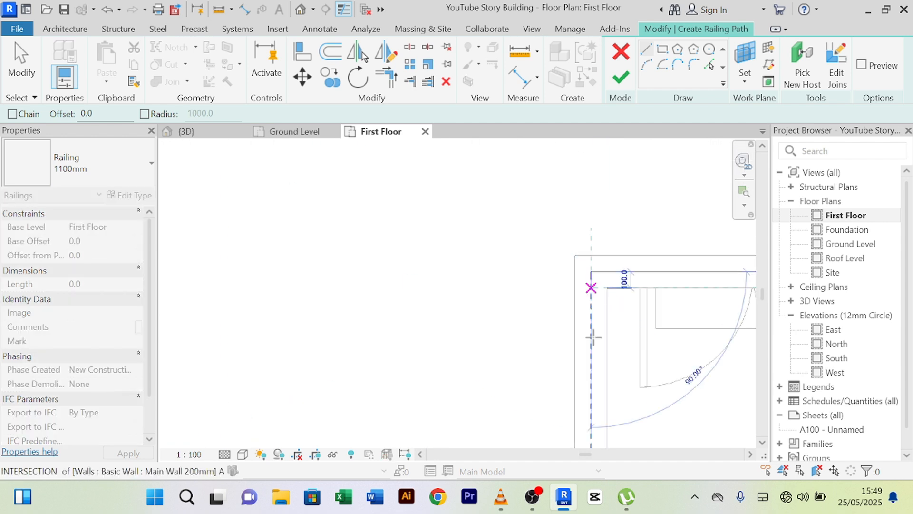
middle_click_drag(591, 285, 552, 238)
scroll(557, 291, "up", 2)
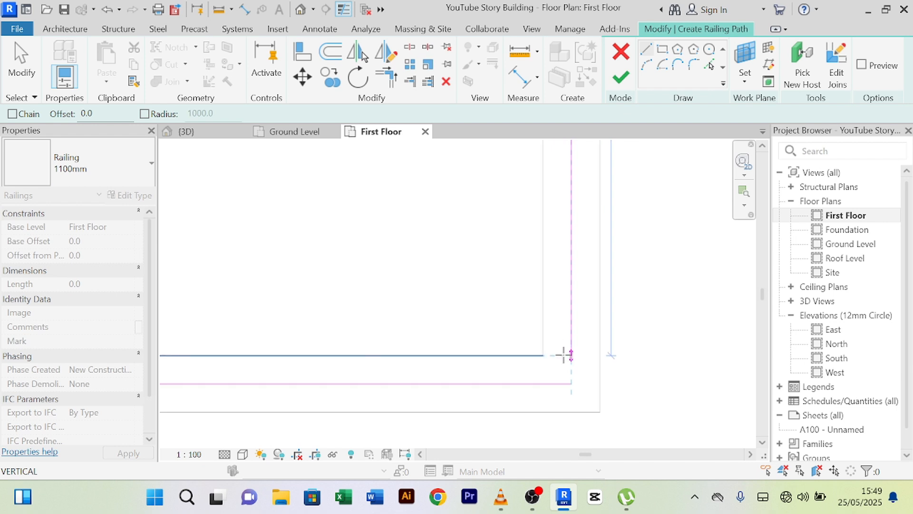
left_click(571, 382)
scroll(562, 304, "down", 5)
middle_click_drag(611, 281, 489, 349)
scroll(547, 242, "up", 4)
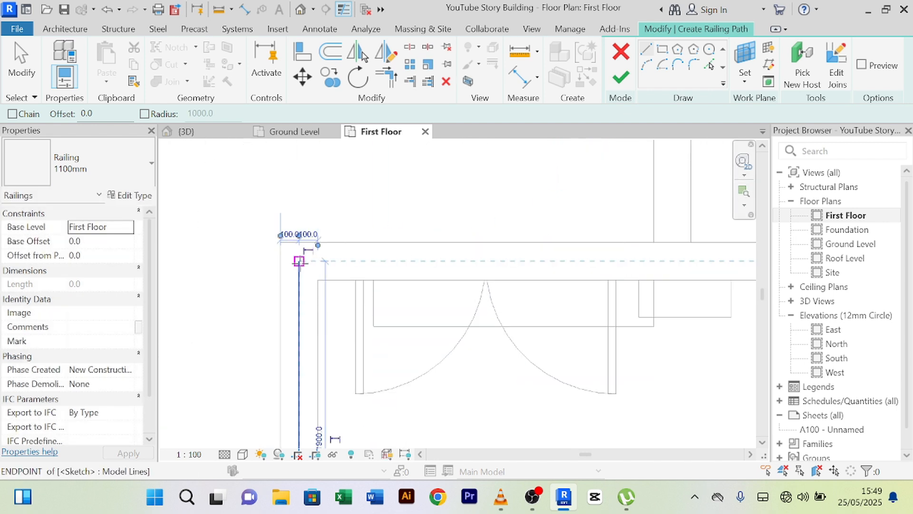
- Draw the 7220.0 railing segment starting at the corner endpoint
left_click(298, 262)
scroll(614, 257, "down", 4)
middle_click_drag(600, 263, 370, 303)
scroll(371, 304, "down", 1)
scroll(618, 287, "down", 4)
scroll(613, 288, "up", 6)
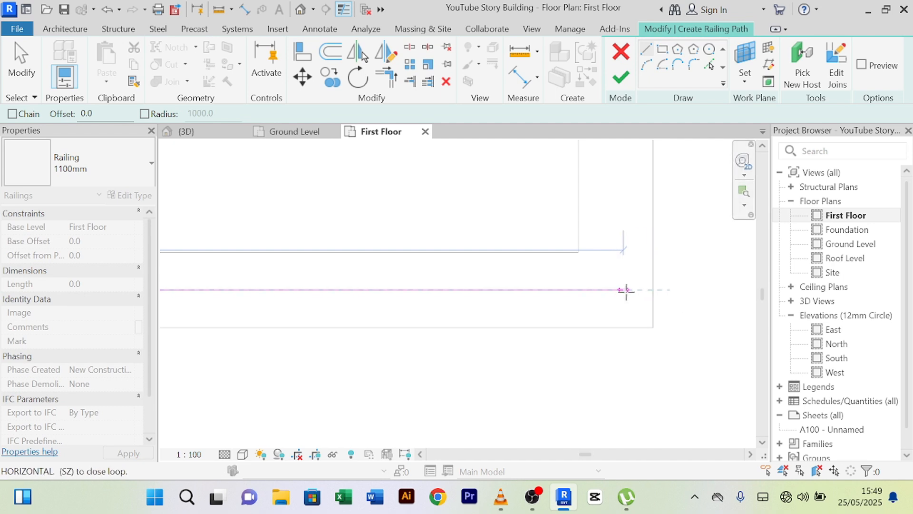
left_click(624, 289)
scroll(628, 289, "down", 4)
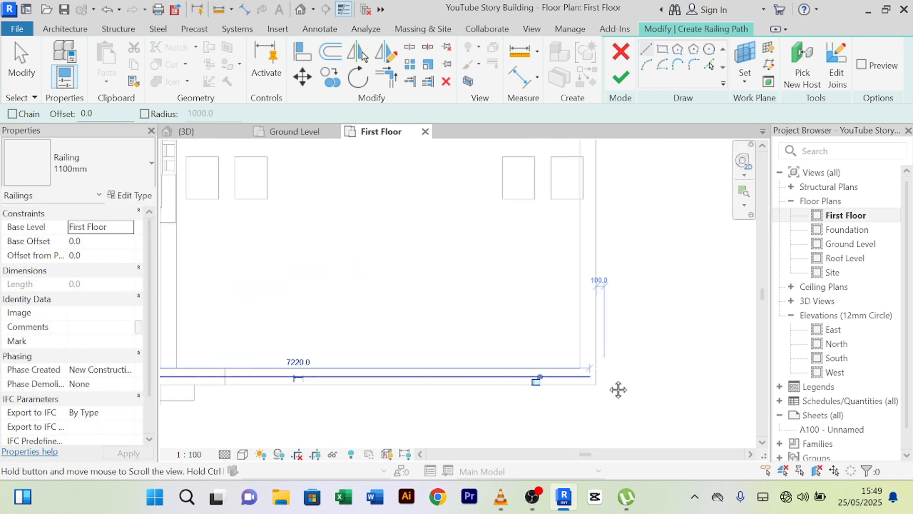
scroll(618, 381, "up", 4)
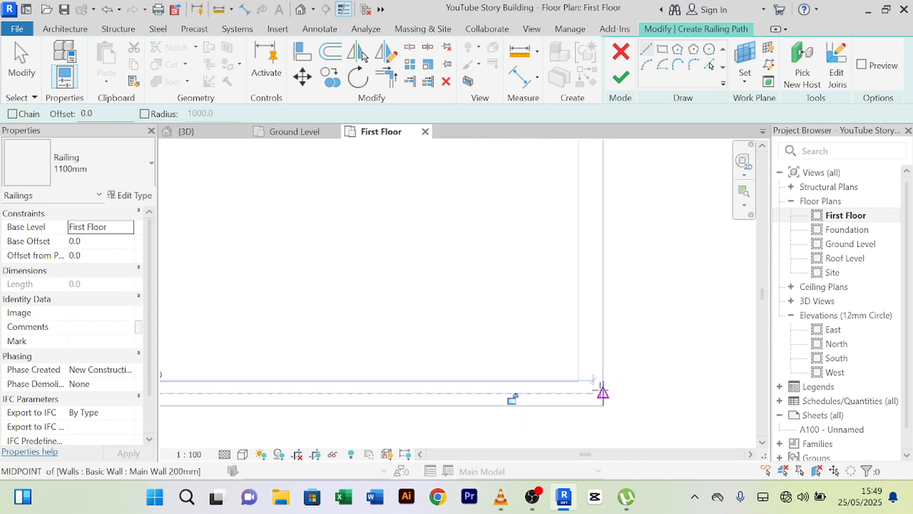
- Draw the vertical railing segment down along the balcony edge
left_click(593, 394)
scroll(587, 233, "down", 3)
middle_click_drag(587, 158, 574, 349)
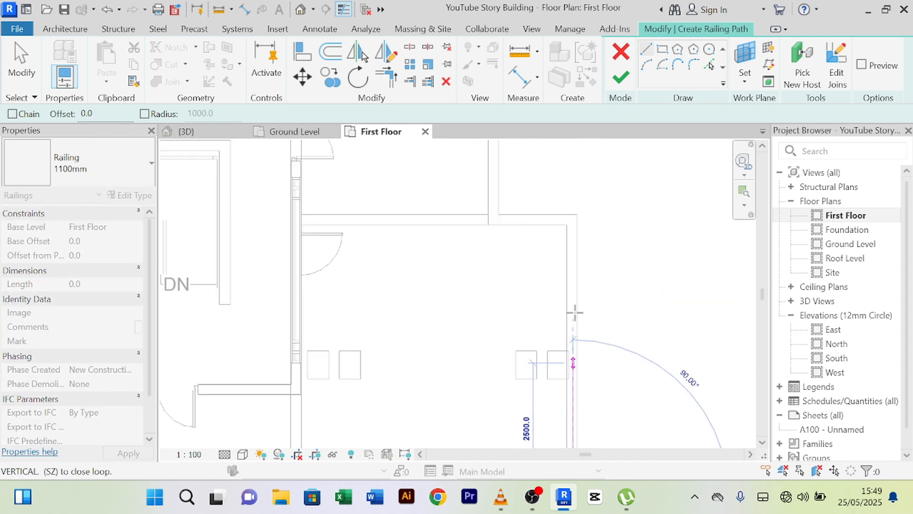
scroll(573, 223, "up", 2)
scroll(575, 209, "up", 1)
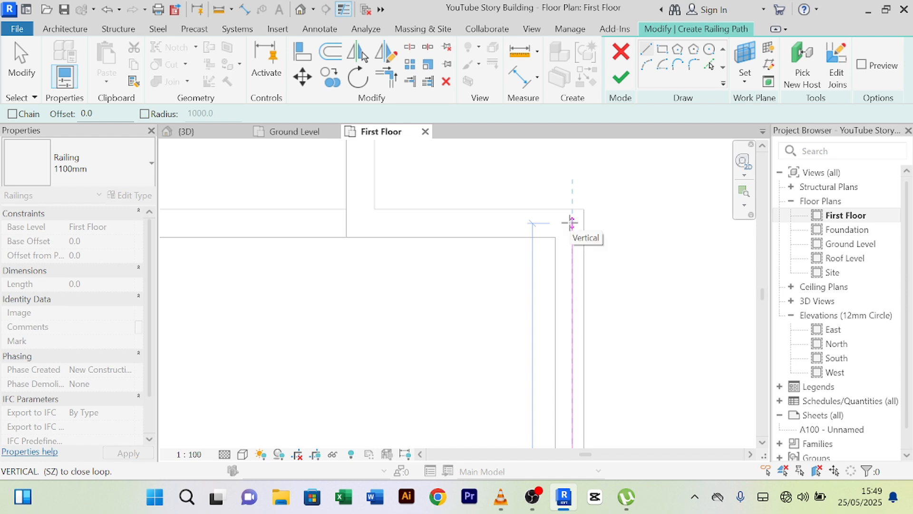
left_click(571, 222)
scroll(575, 221, "down", 3)
scroll(633, 268, "down", 3)
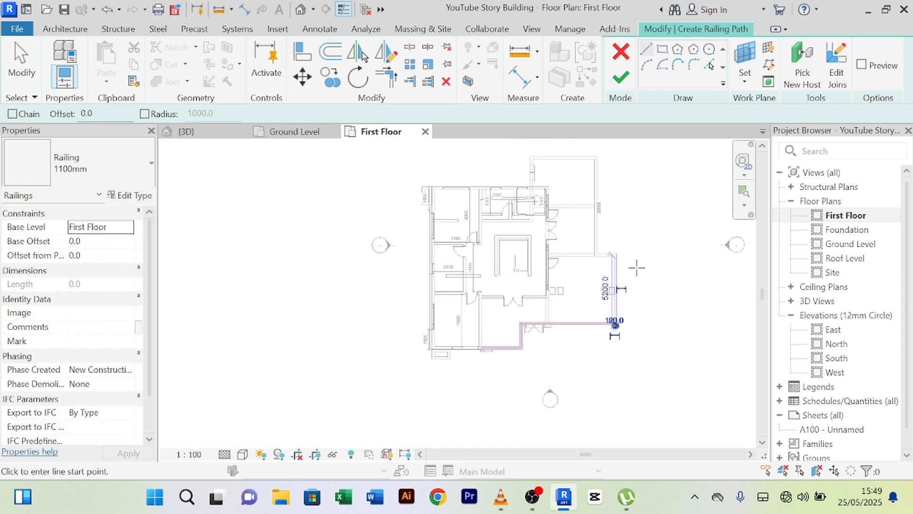
scroll(615, 261, "up", 5)
scroll(611, 263, "up", 3)
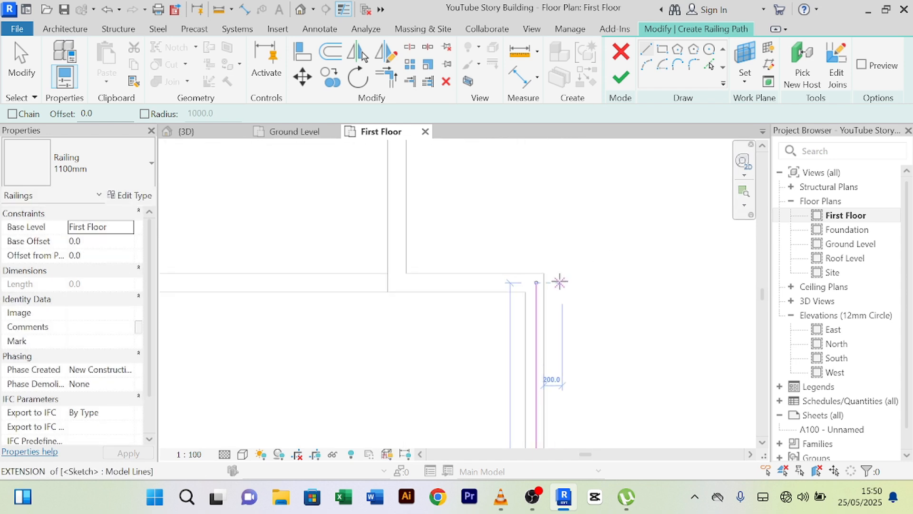
- Exit the line tool and finish the sketch, creating the 1100mm railing, 17320 mm long
right_click(618, 202)
left_click(635, 209)
right_click(577, 191)
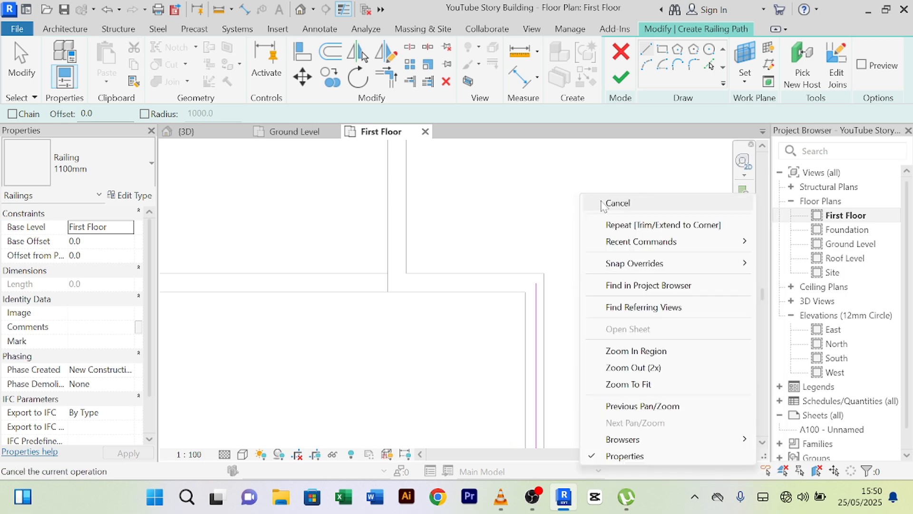
left_click(603, 206)
right_click(497, 187)
left_click(536, 203)
scroll(536, 203, "down", 2)
middle_click_drag(582, 250, 592, 207)
scroll(593, 214, "down", 4)
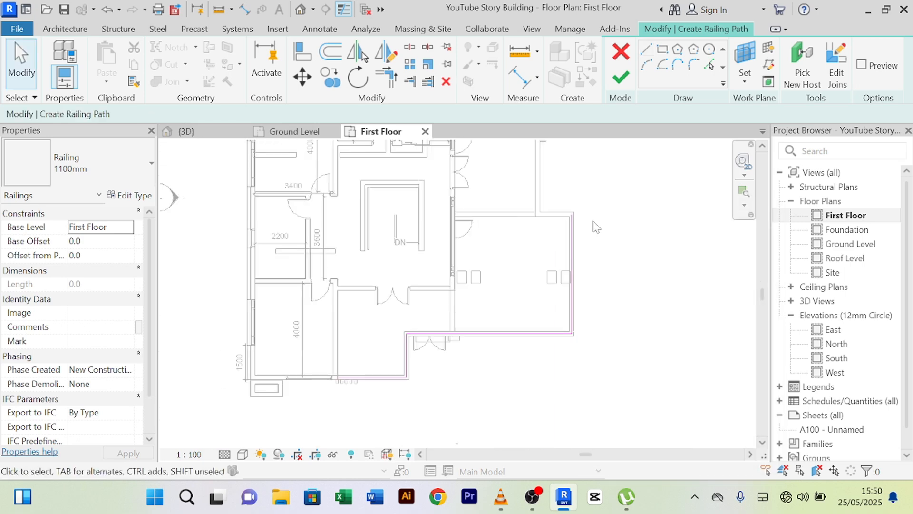
left_click(620, 76)
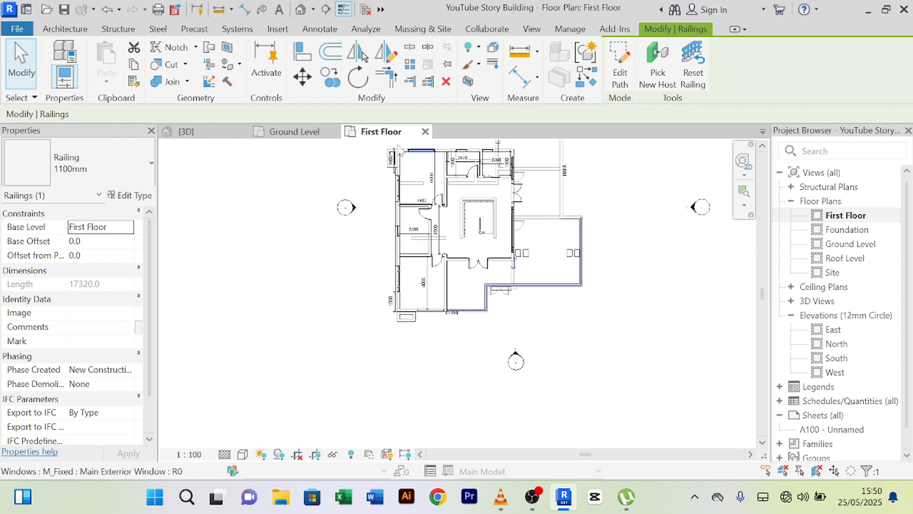
- Switch to the 3D view and orbit around the house to inspect the new railing
key("ctrl+Tab")
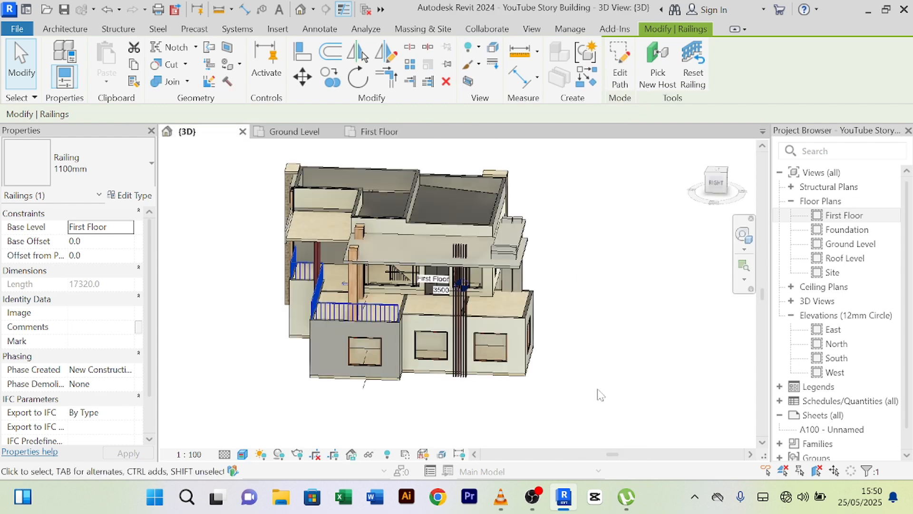
scroll(497, 395, "down", 2)
left_click(481, 405)
middle_click_drag(482, 404, 531, 344, "shift")
scroll(466, 309, "up", 6)
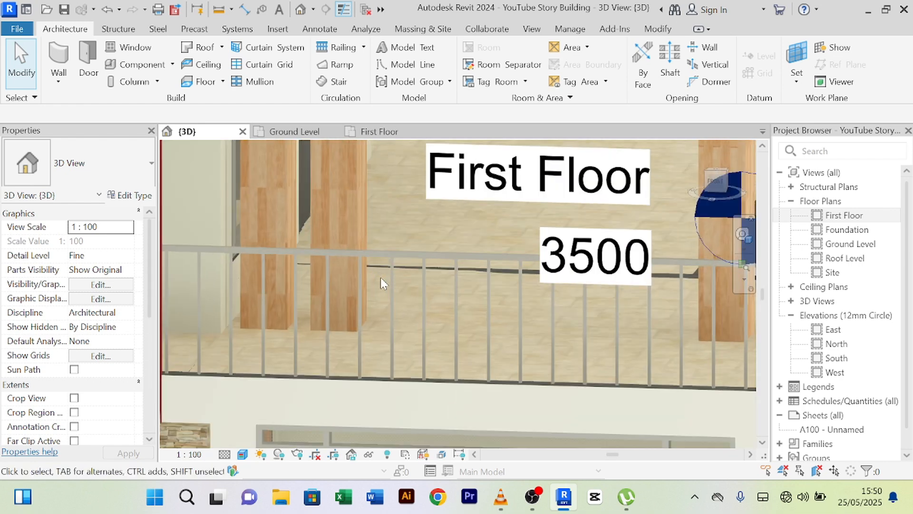
scroll(381, 278, "down", 5)
scroll(523, 340, "down", 3)
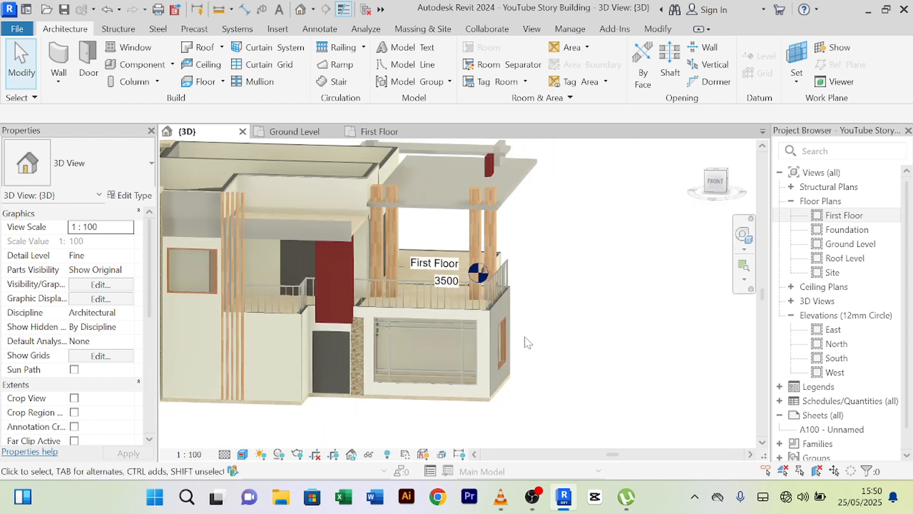
middle_click_drag(583, 343, 421, 349, "shift")
scroll(310, 298, "up", 7)
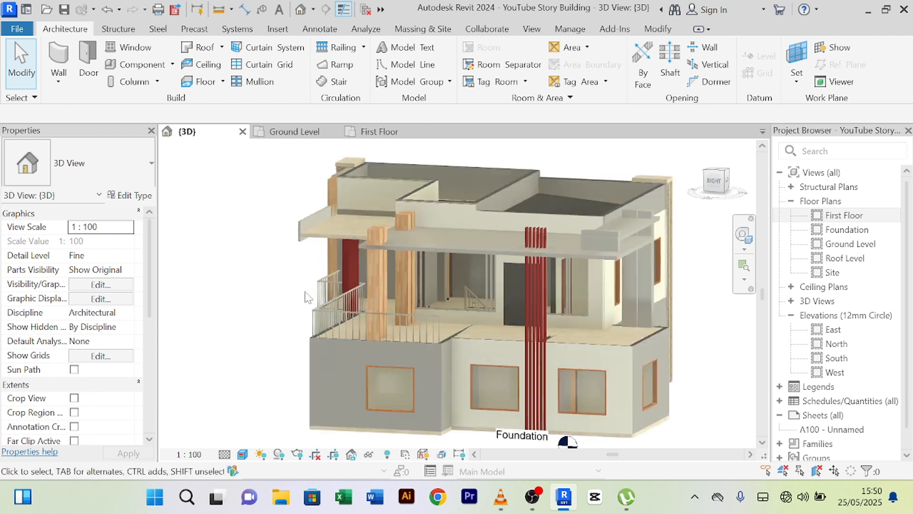
scroll(358, 341, "up", 5)
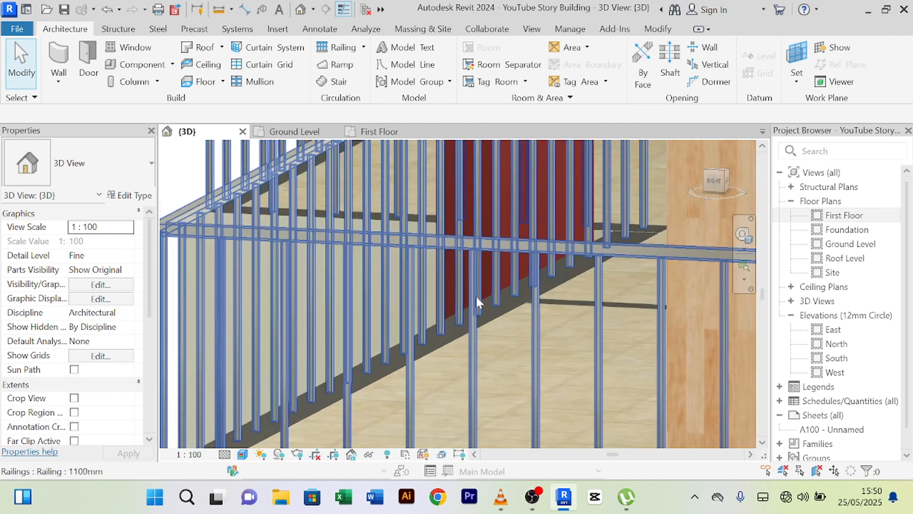
scroll(476, 296, "down", 8)
middle_click_drag(454, 350, 315, 302, "shift")
- Select the balcony railing and start Pick New Host
scroll(342, 349, "down", 3)
scroll(443, 296, "up", 3)
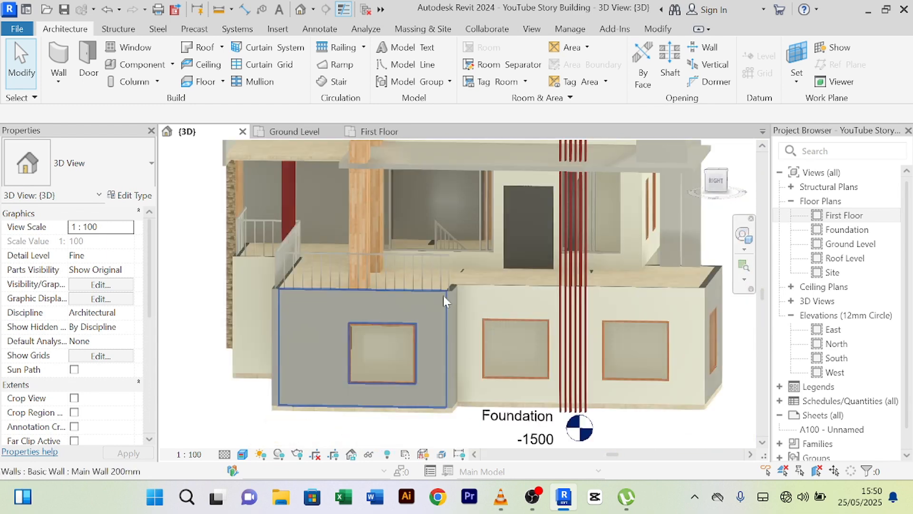
scroll(443, 296, "up", 3)
left_click(421, 232)
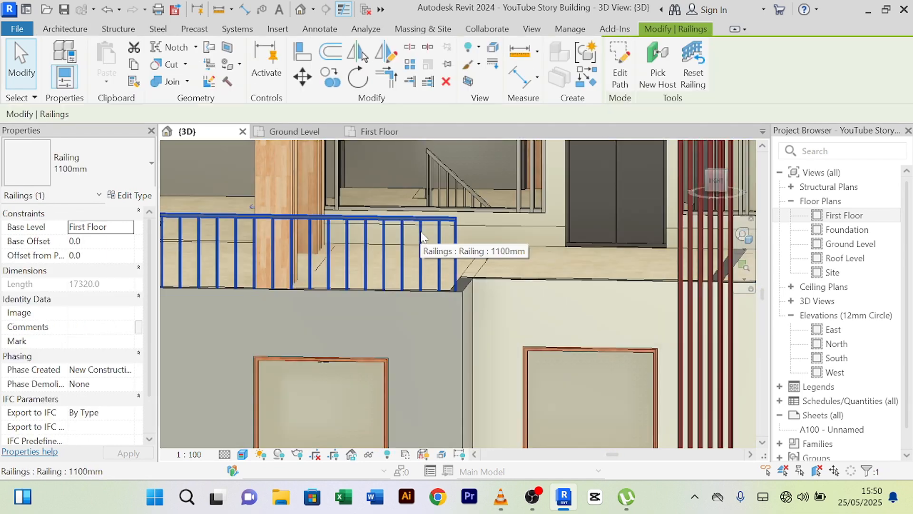
scroll(422, 231, "down", 3)
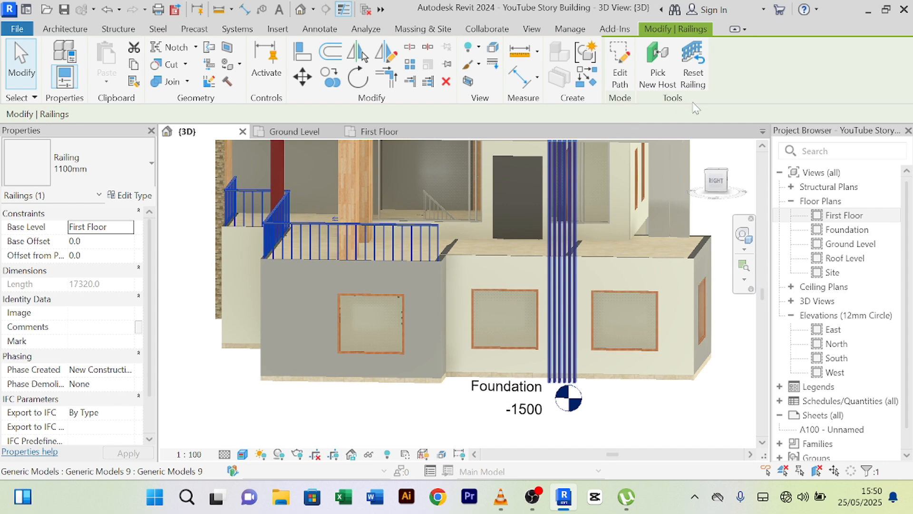
left_click(658, 69)
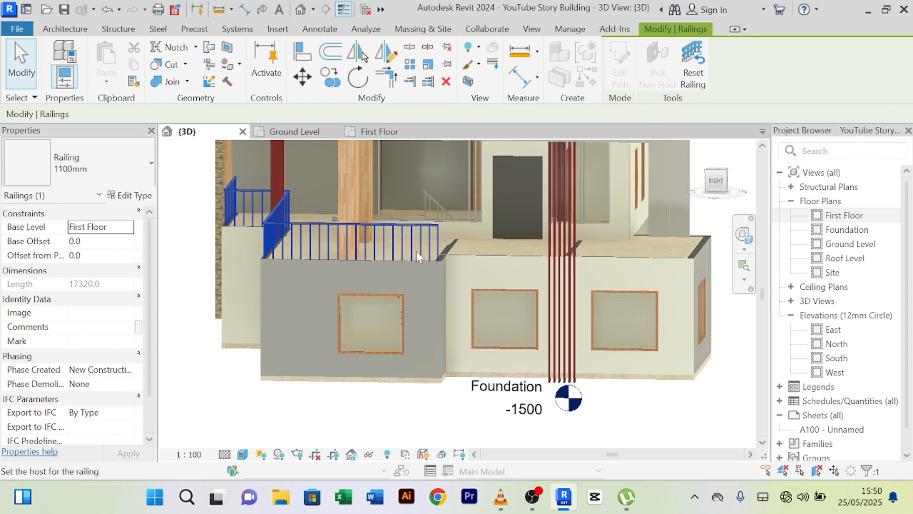
- Review the railing's type properties, close them unchanged, and clear the selection
left_click(127, 196)
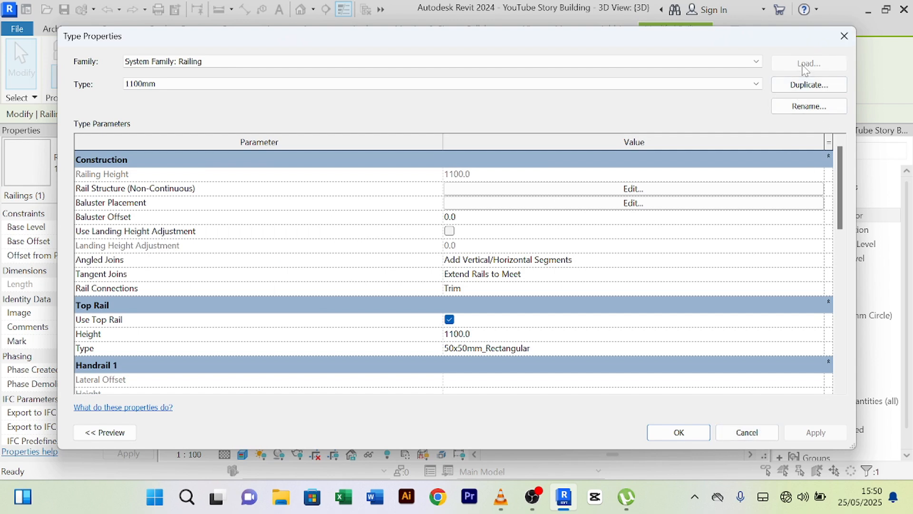
left_click(721, 431)
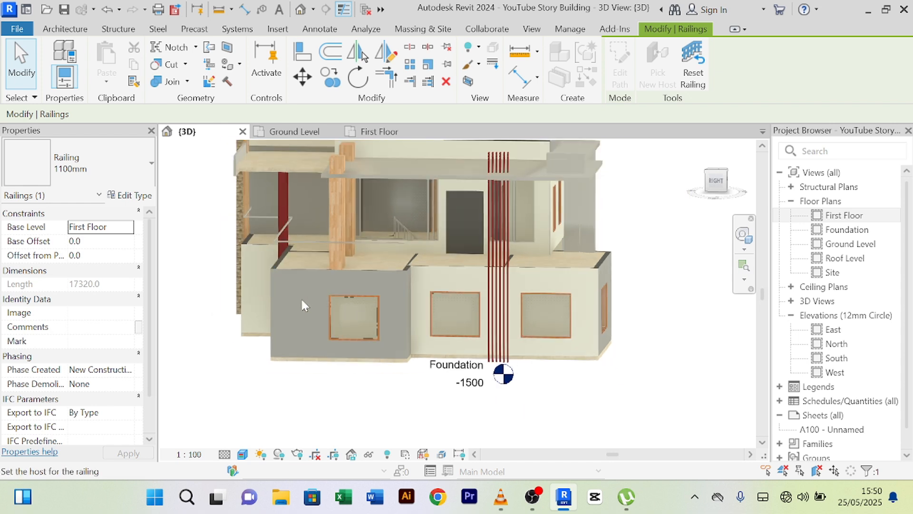
middle_click_drag(305, 305, 339, 271, "shift")
scroll(339, 271, "up", 5)
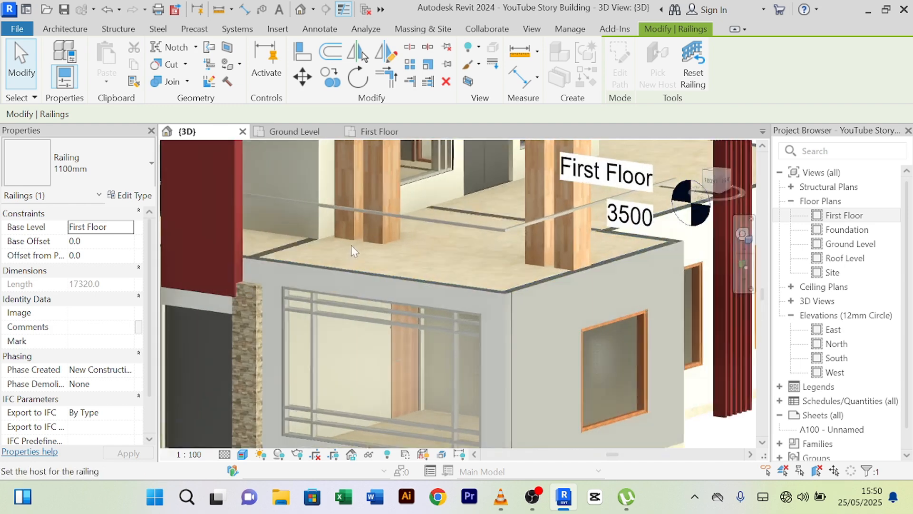
scroll(561, 269, "down", 6)
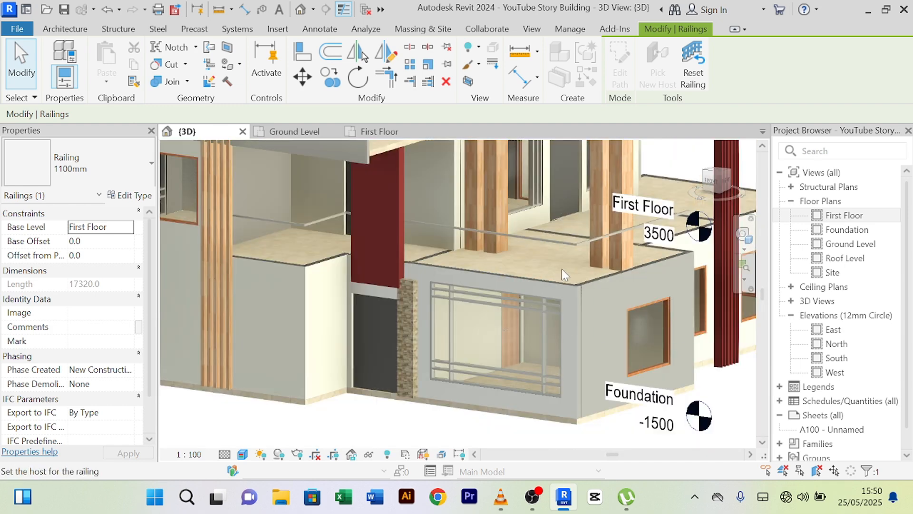
key("Escape")
- Inspect the ground-floor double door, floor slab and balcony railing in 3D, then deselect
scroll(446, 243, "up", 5)
scroll(412, 255, "up", 5)
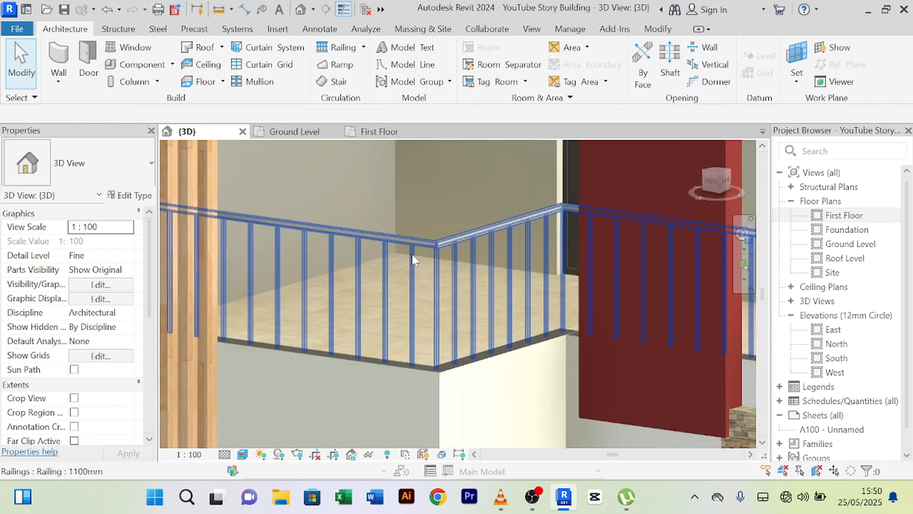
scroll(423, 256, "down", 4)
scroll(398, 392, "down", 4)
middle_click_drag(399, 392, 337, 379)
scroll(435, 245, "up", 5)
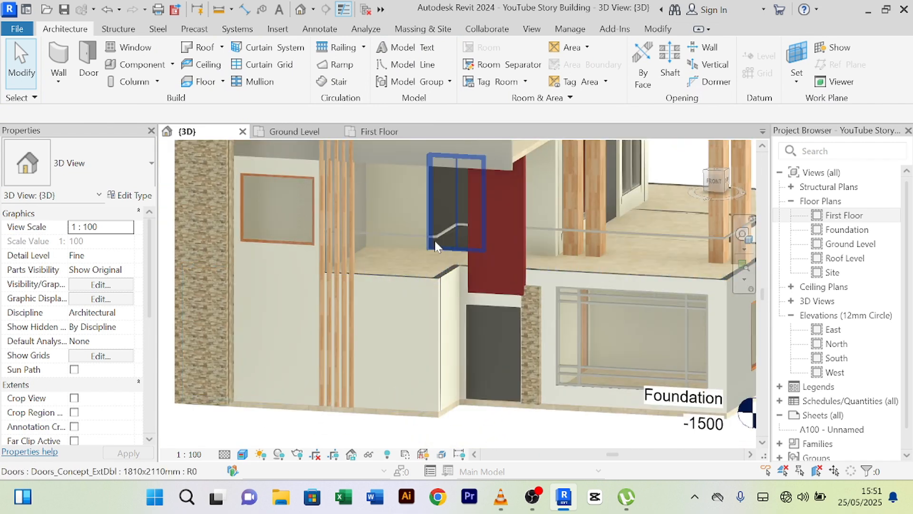
left_click(434, 240)
left_click(386, 413)
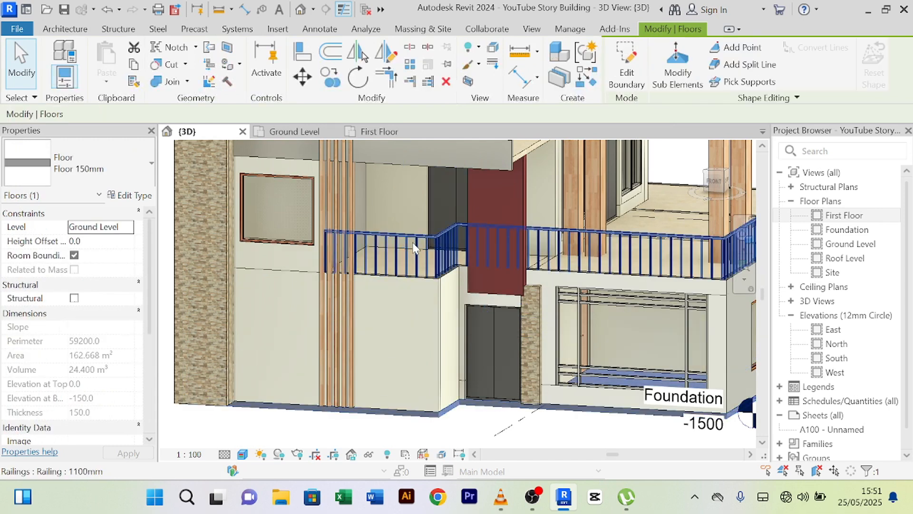
left_click(408, 243)
key("Escape")
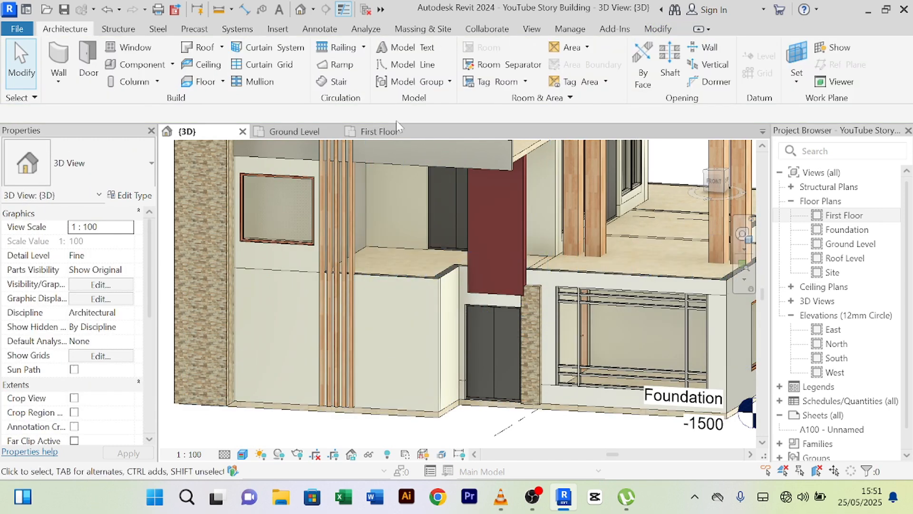
left_click(386, 133)
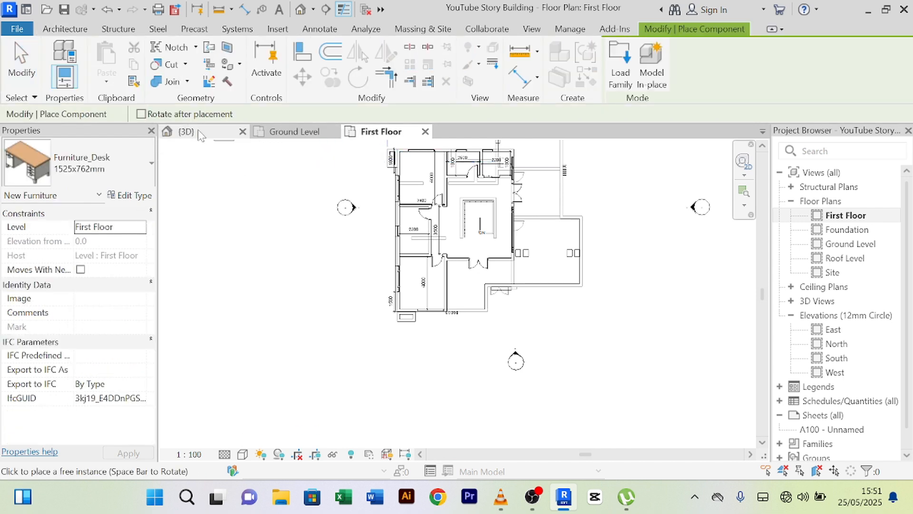
left_click(621, 66)
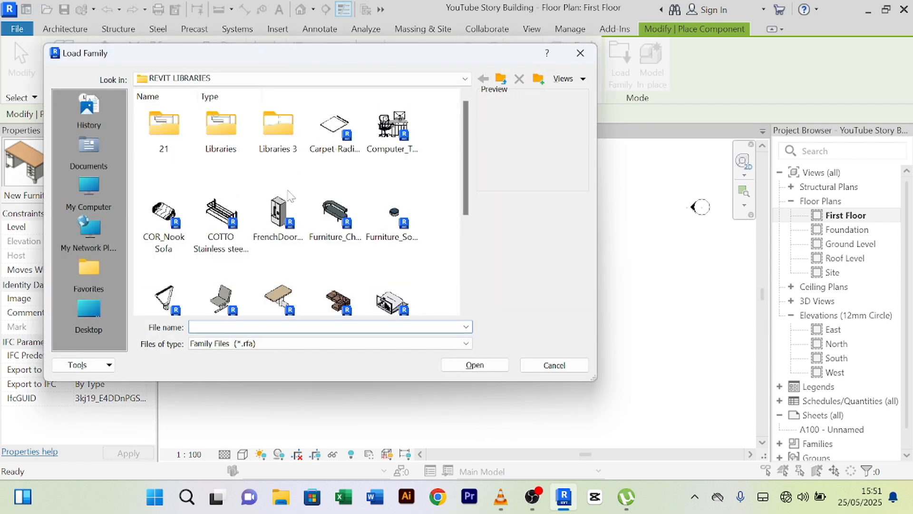
scroll(292, 191, "down", 5)
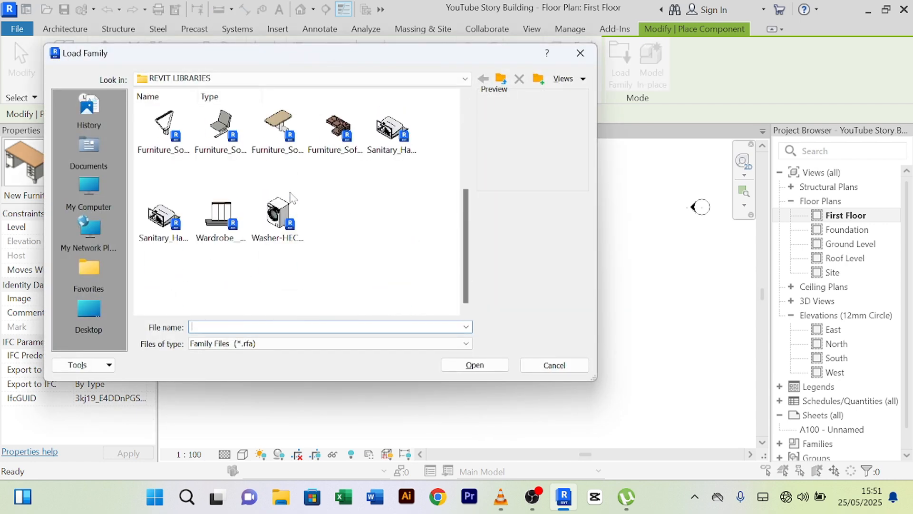
left_click(501, 79)
left_click(502, 80)
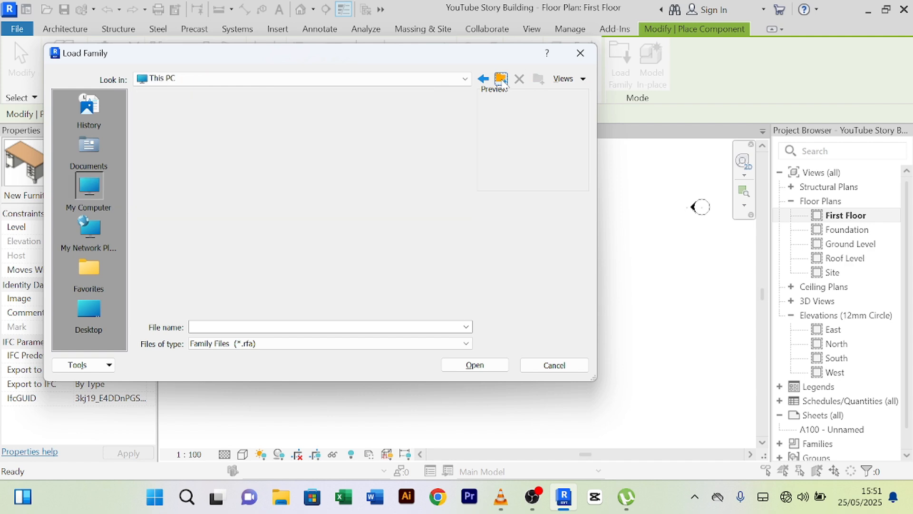
double_click(216, 166)
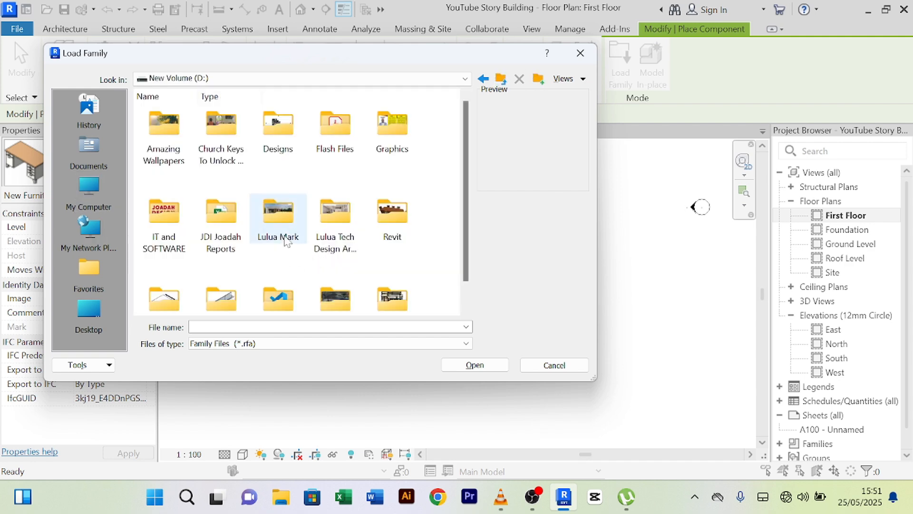
double_click(386, 240)
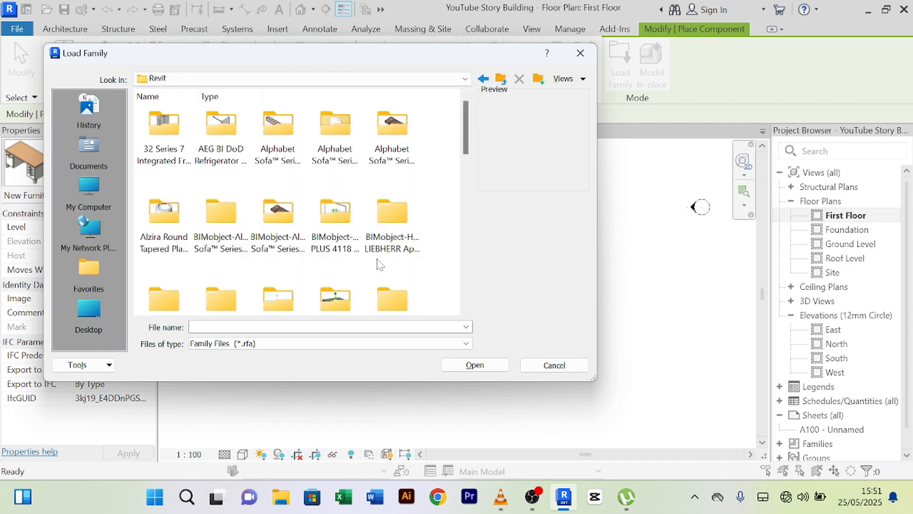
scroll(379, 262, "down", 5)
scroll(352, 262, "up", 3)
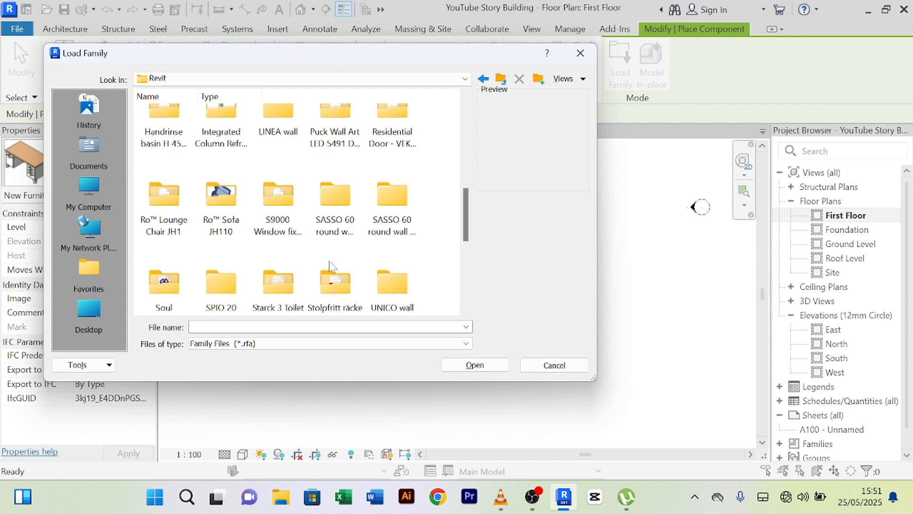
scroll(331, 264, "down", 3)
scroll(331, 267, "up", 1)
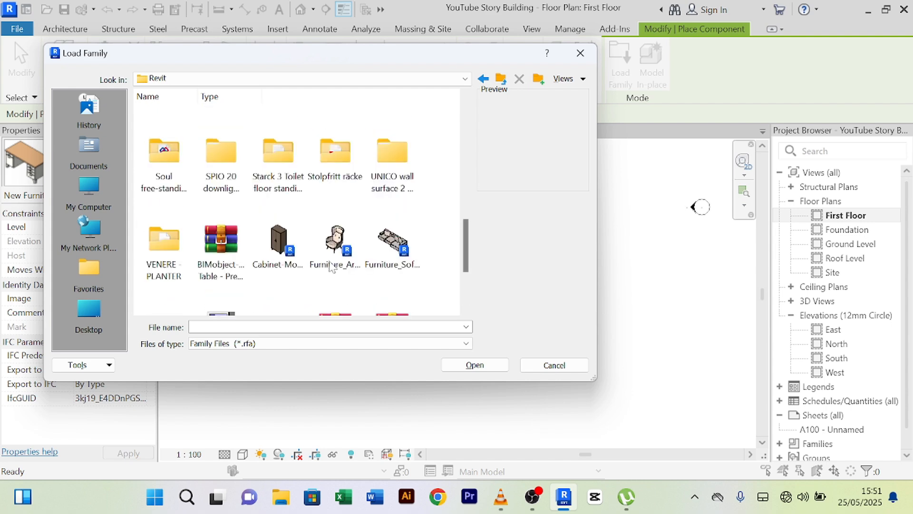
scroll(345, 229, "up", 5)
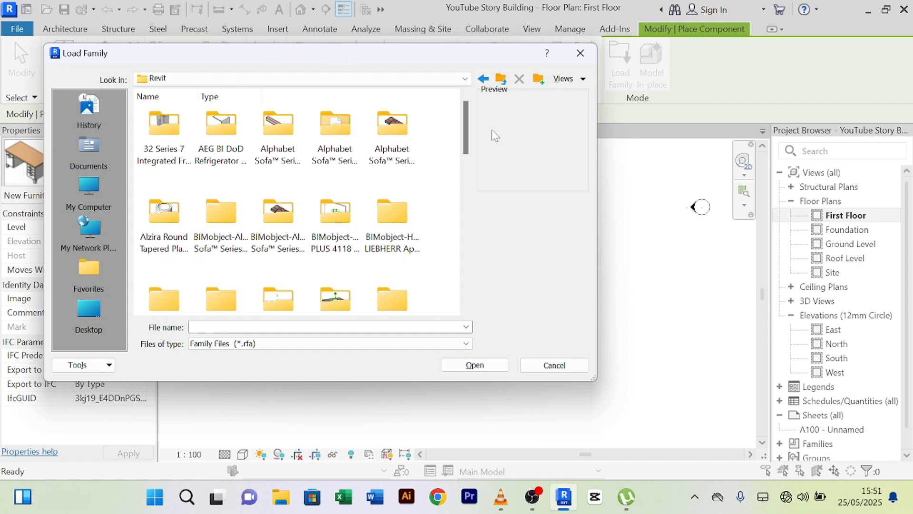
scroll(326, 167, "down", 7)
scroll(202, 215, "up", 7)
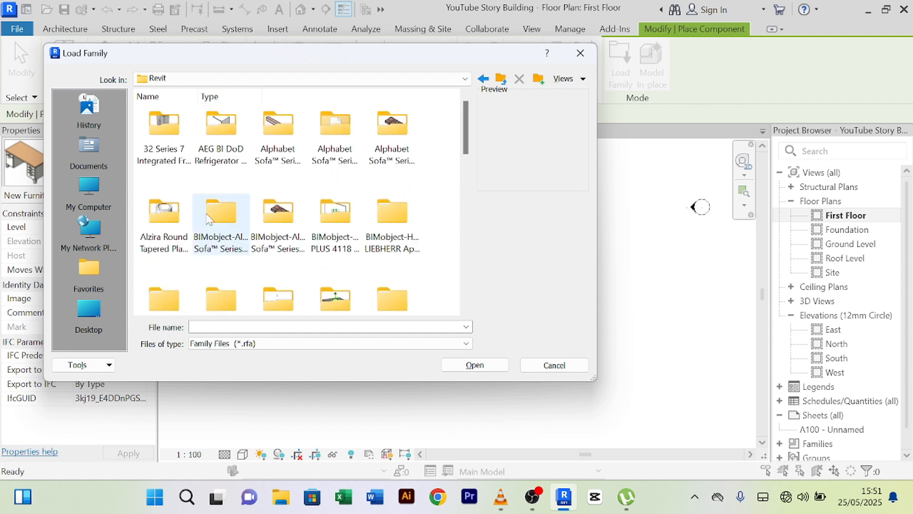
scroll(213, 221, "down", 7)
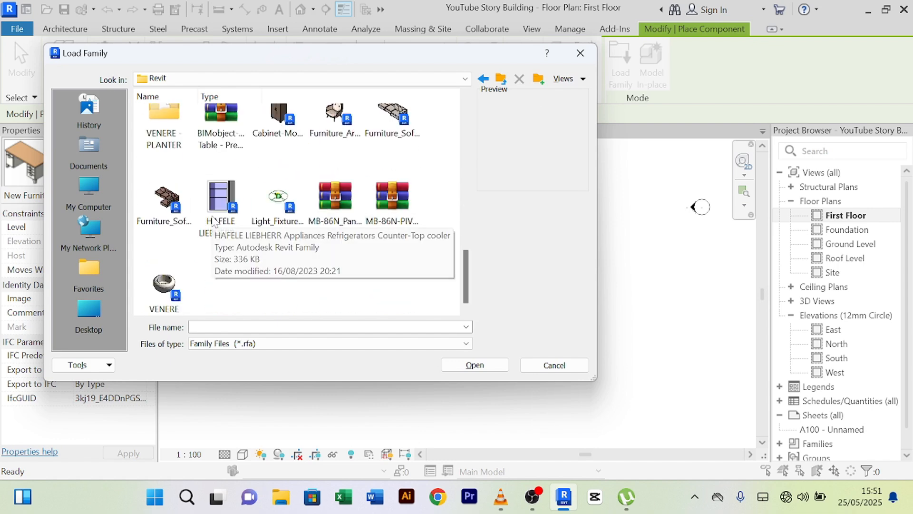
scroll(252, 265, "up", 6)
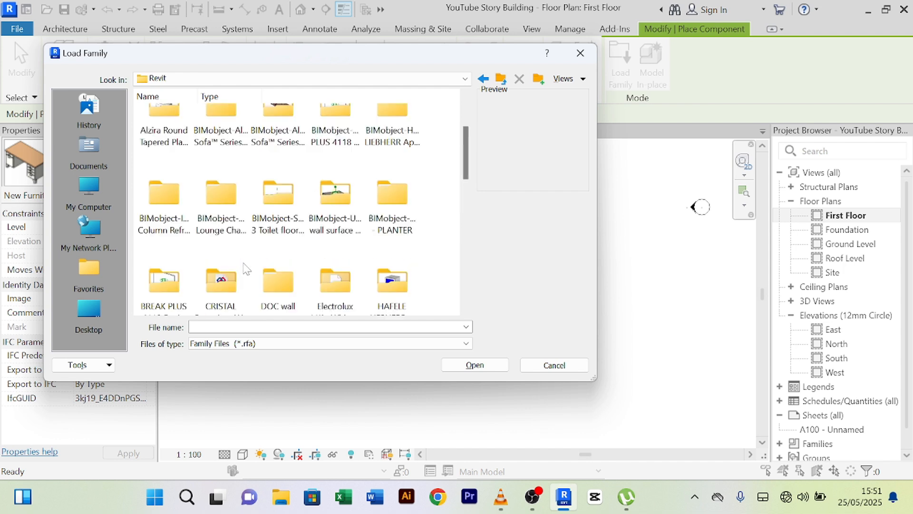
scroll(244, 266, "up", 2)
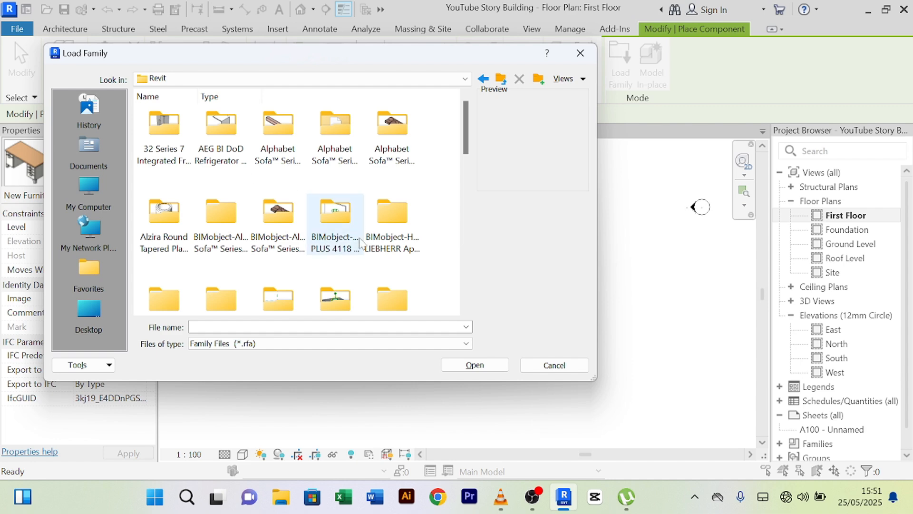
scroll(311, 200, "down", 8)
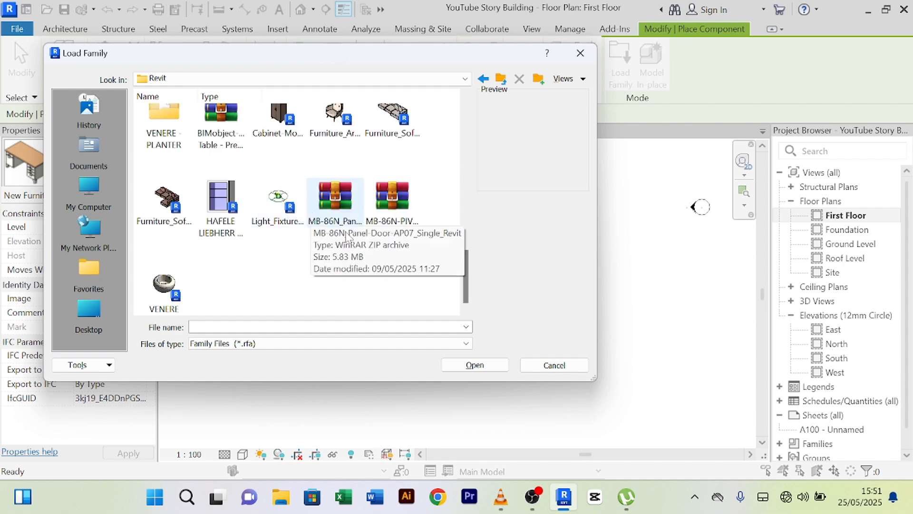
scroll(372, 229, "up", 8)
left_click(500, 79)
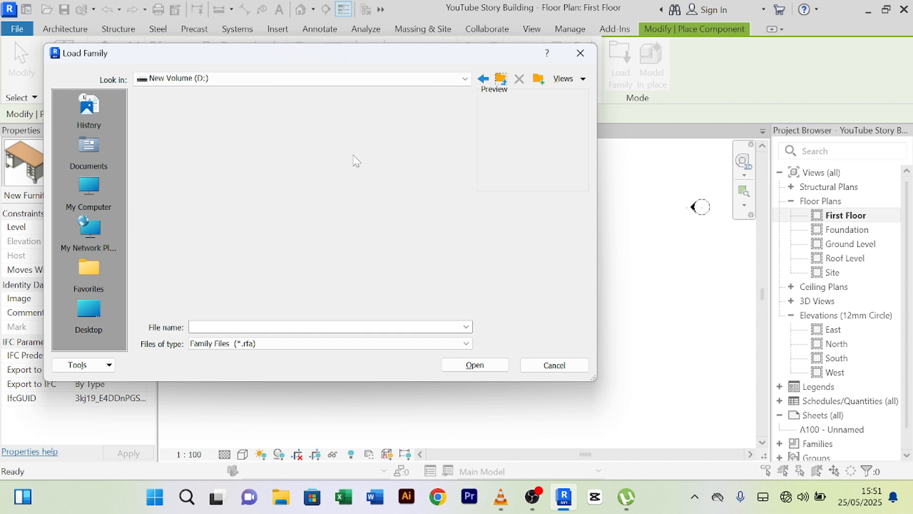
scroll(328, 237, "down", 1)
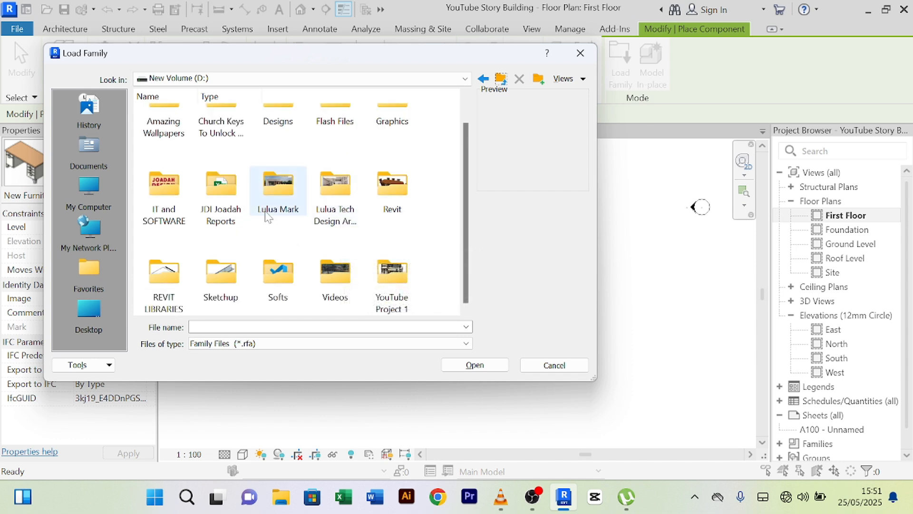
left_click(299, 206)
double_click(220, 274)
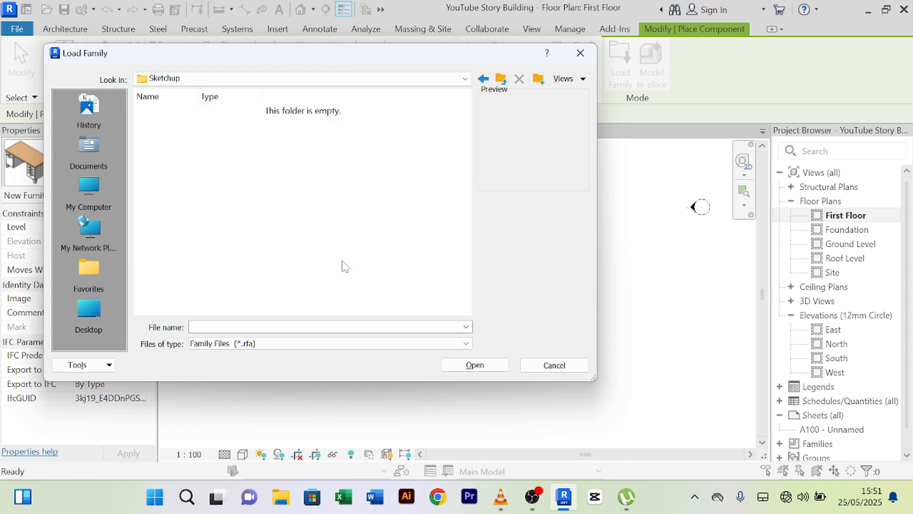
left_click(501, 79)
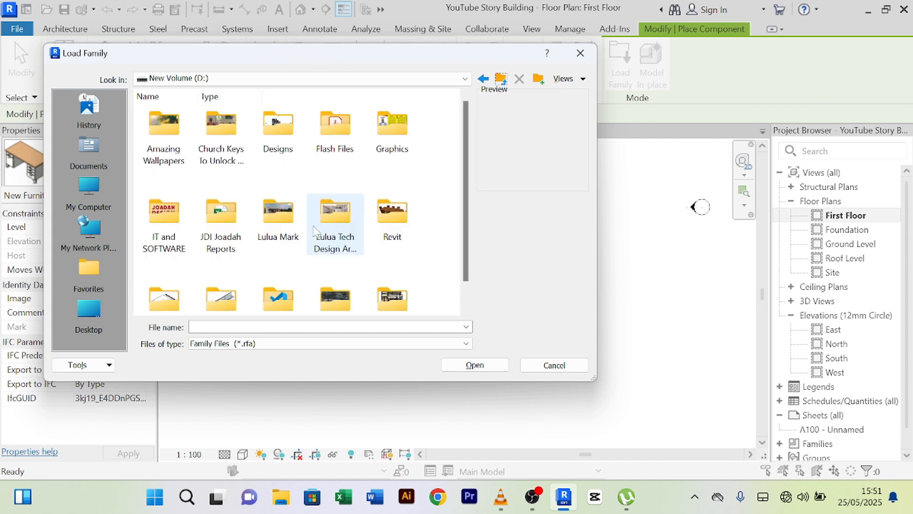
scroll(311, 248, "down", 1)
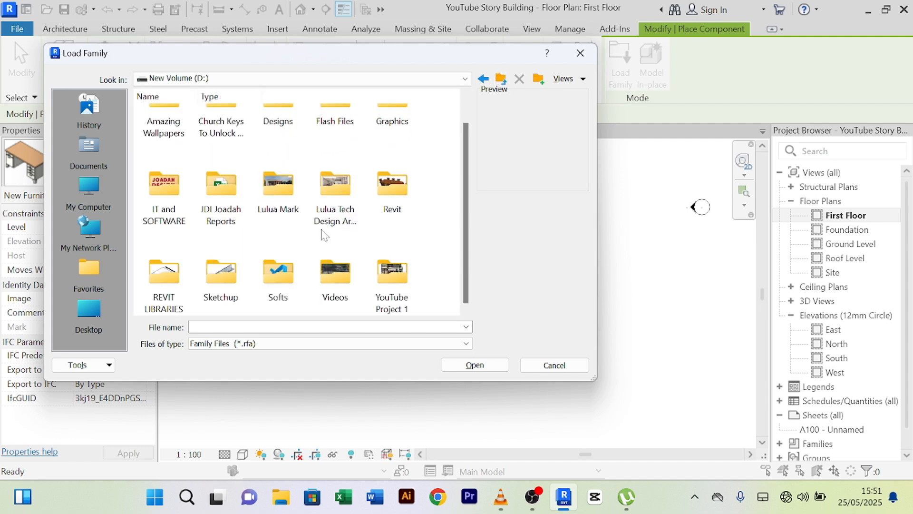
left_click(234, 286)
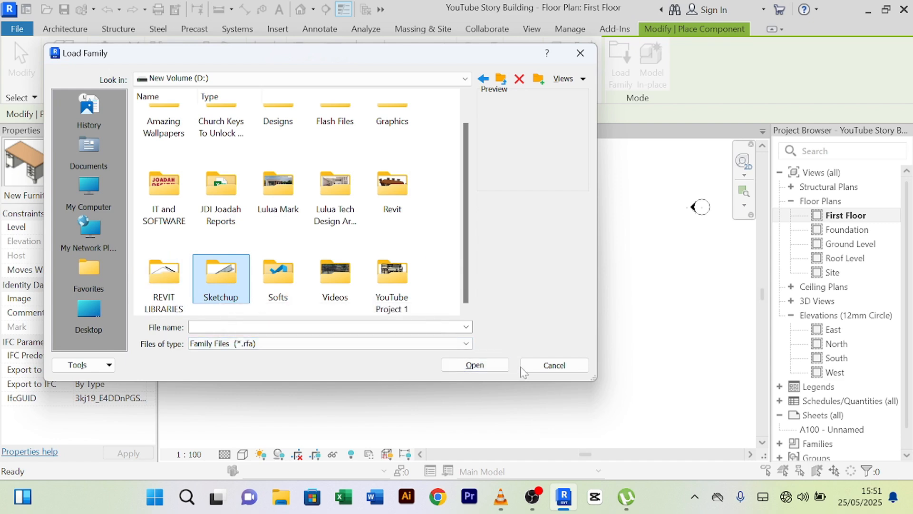
left_click(541, 367)
right_click(234, 210)
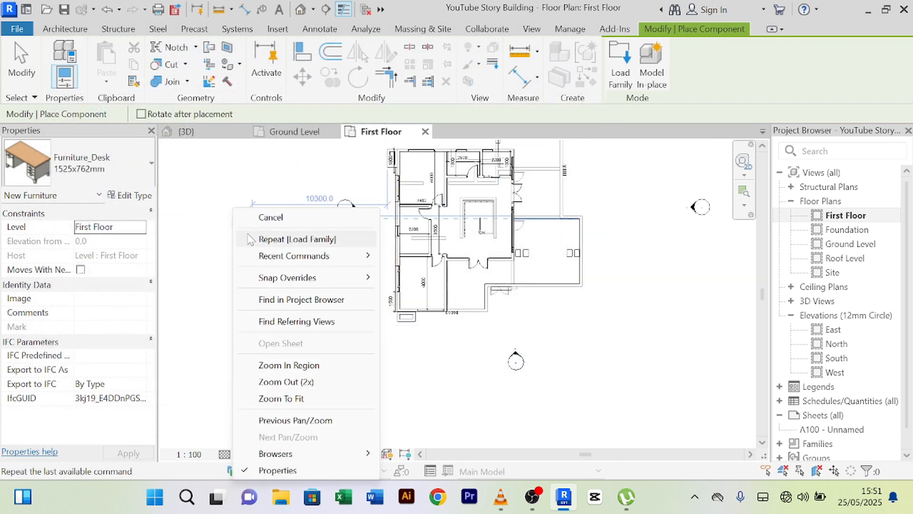
left_click(255, 220)
right_click(223, 188)
left_click(243, 199)
right_click(231, 187)
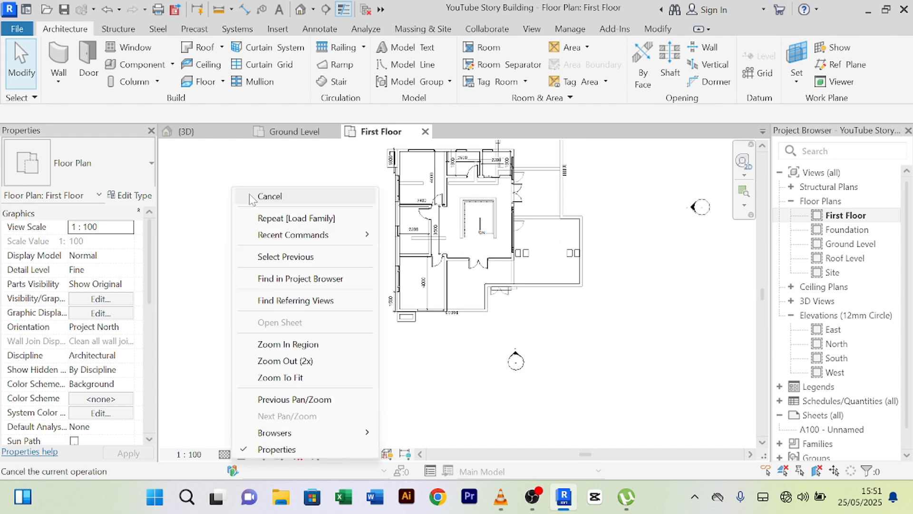
left_click(251, 198)
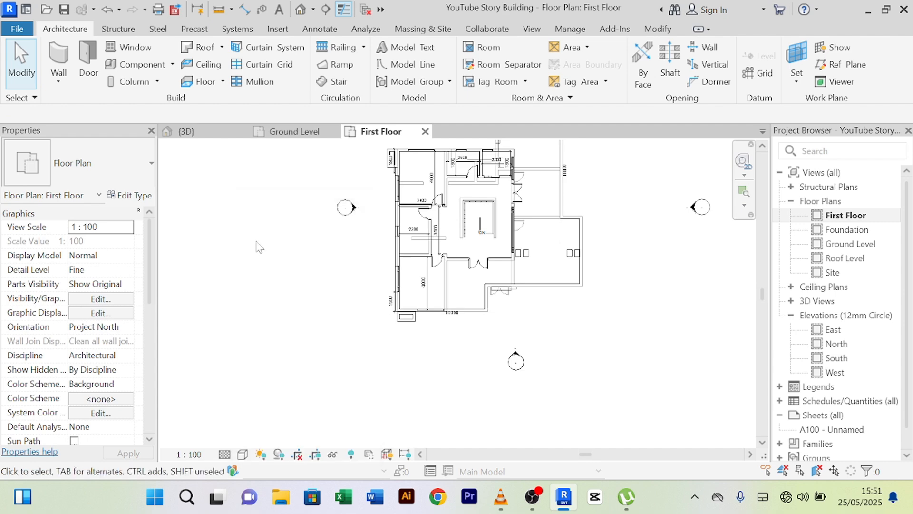
- Open the Sketchup folder on New Volume (D:) in File Explorer and select Railings_Glass_Railing
left_click(279, 496)
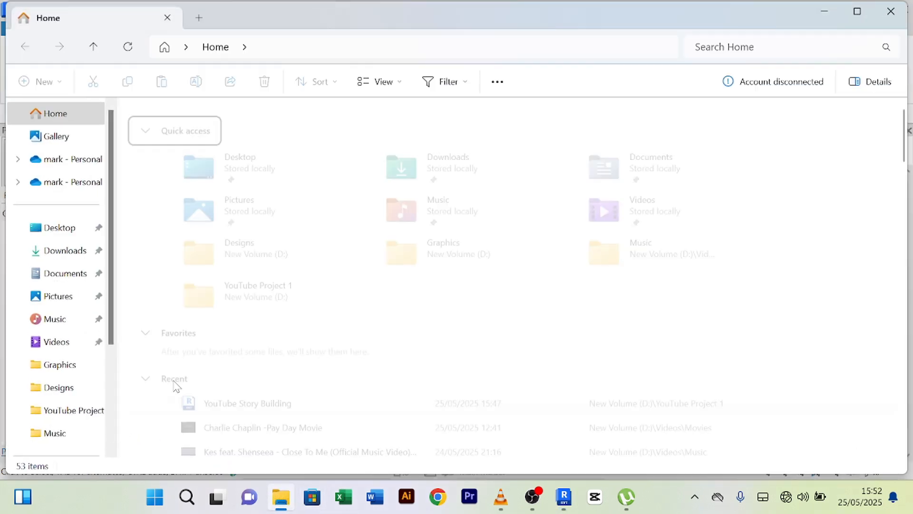
scroll(94, 307, "down", 3)
left_click(71, 383)
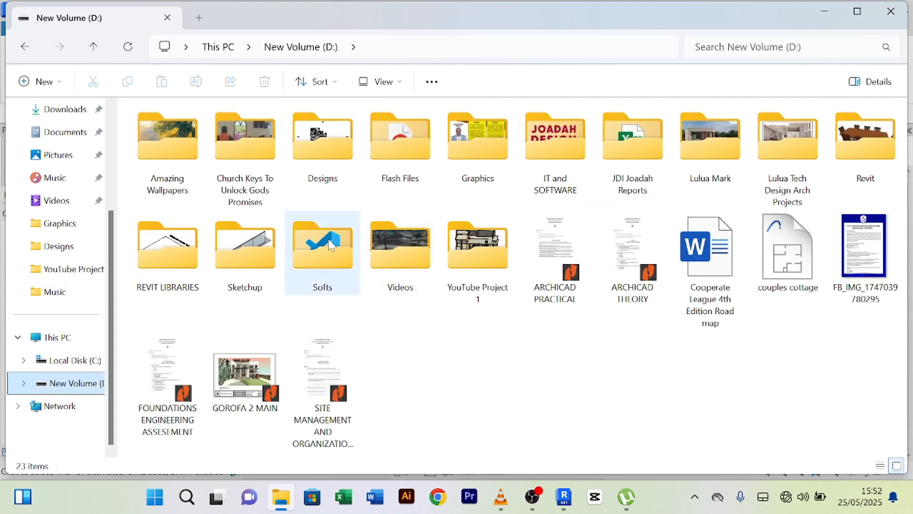
left_click(327, 249)
double_click(246, 267)
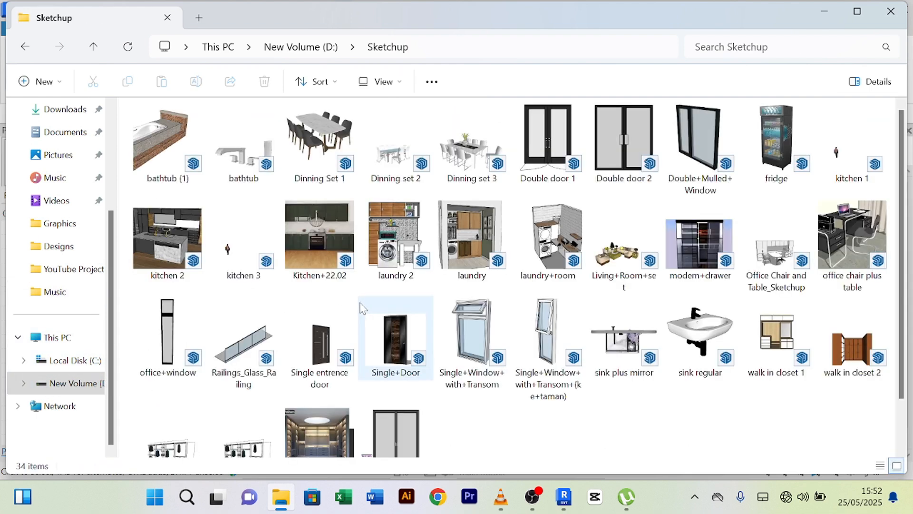
left_click(265, 346)
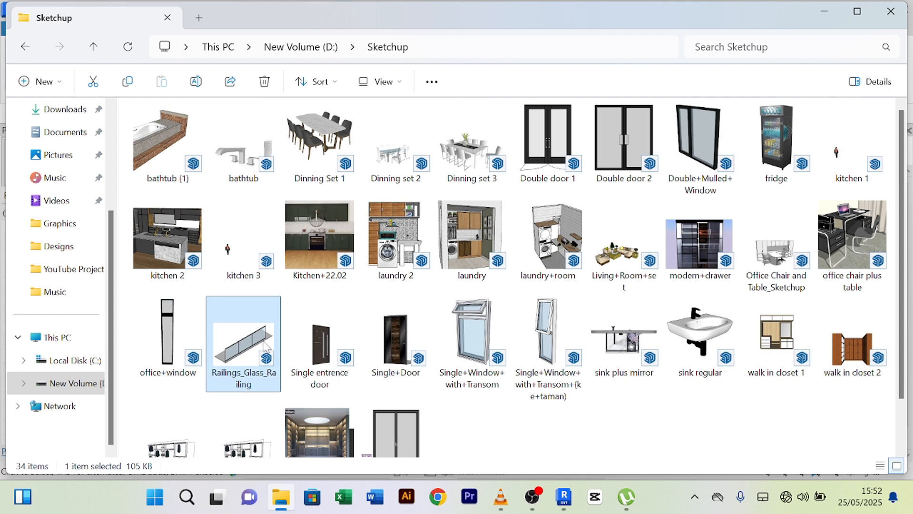
scroll(265, 346, "down", 1)
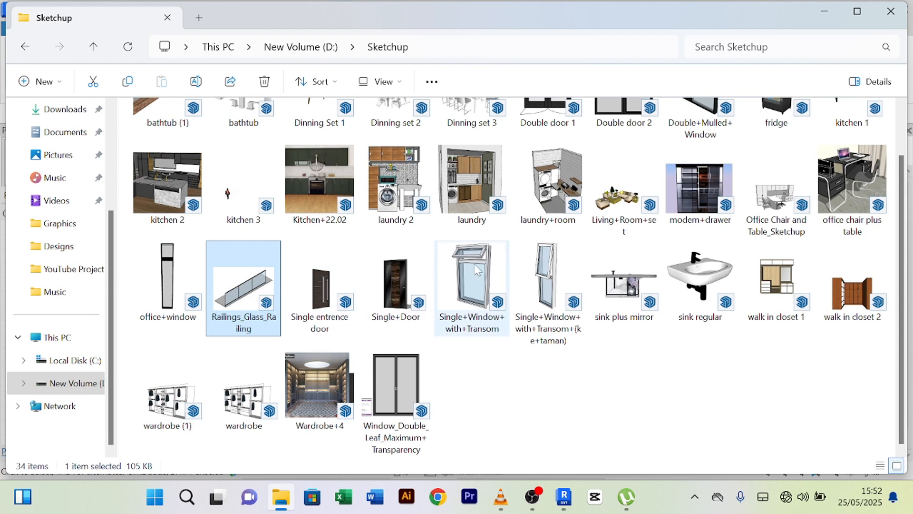
key("alt+Tab")
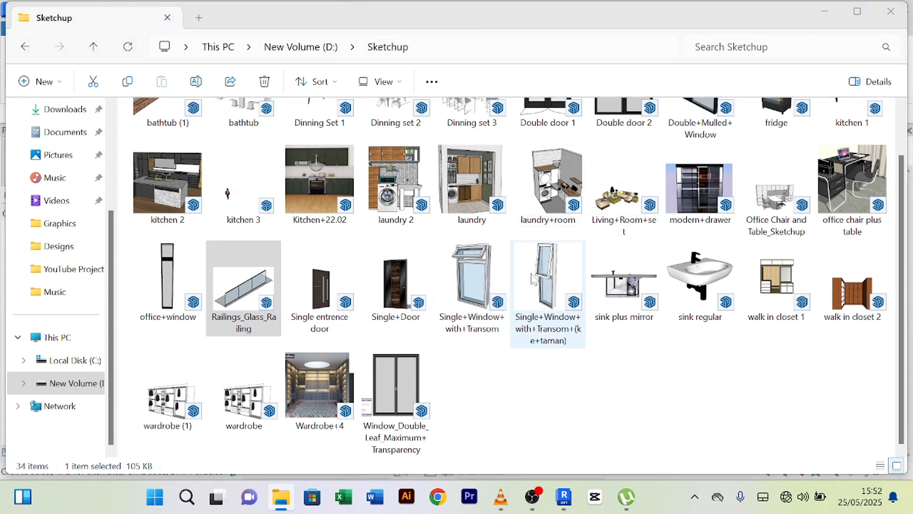
left_click(232, 292)
double_click(266, 304)
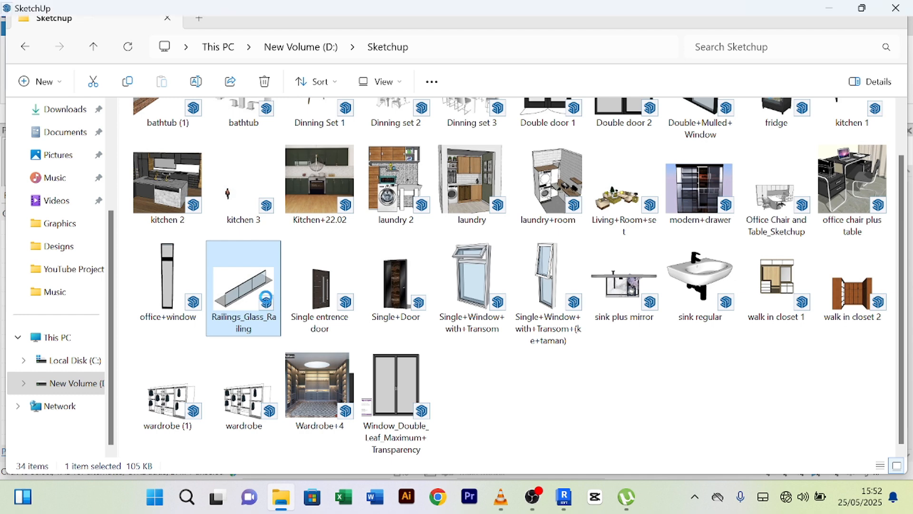
left_click(566, 298)
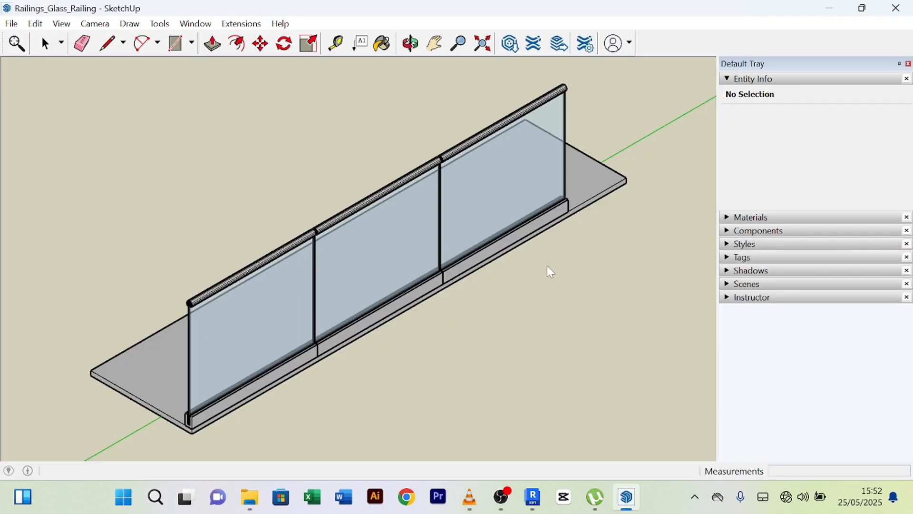
left_click(896, 14)
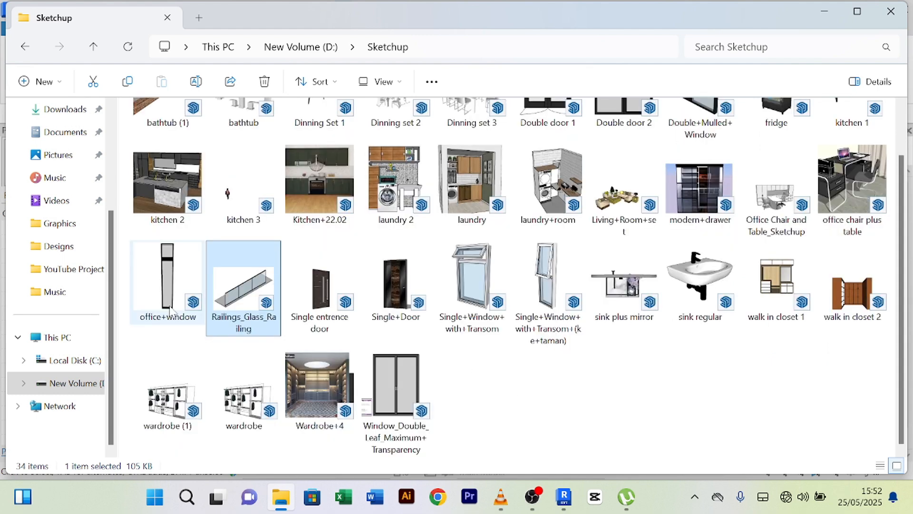
- Drag Railings_Glass_Railing into the First Floor plan and place the imported glass railing
left_click_drag(233, 298, 499, 247)
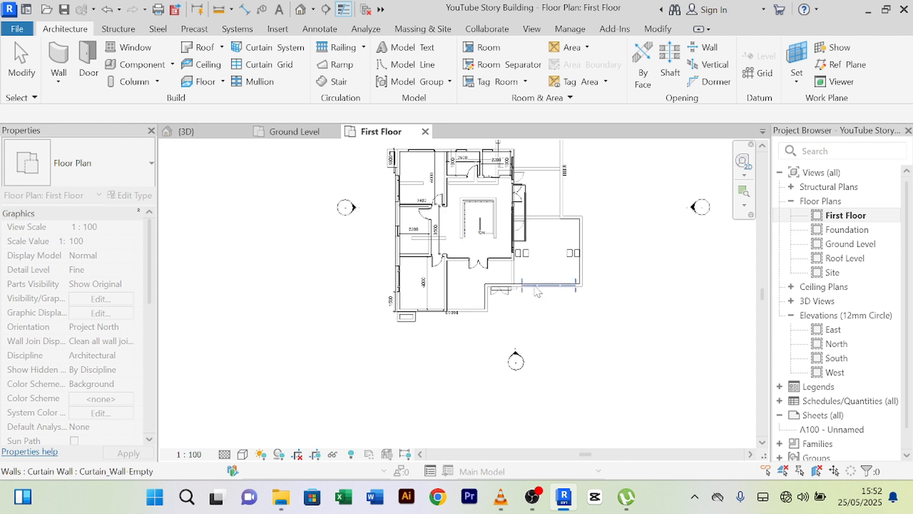
scroll(557, 363, "up", 4)
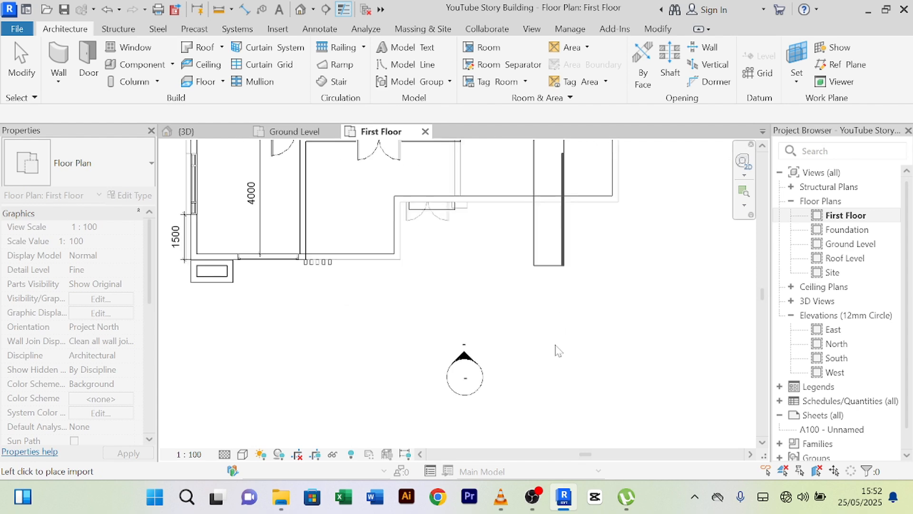
scroll(556, 349, "down", 3)
scroll(567, 347, "up", 3)
scroll(578, 363, "up", 2)
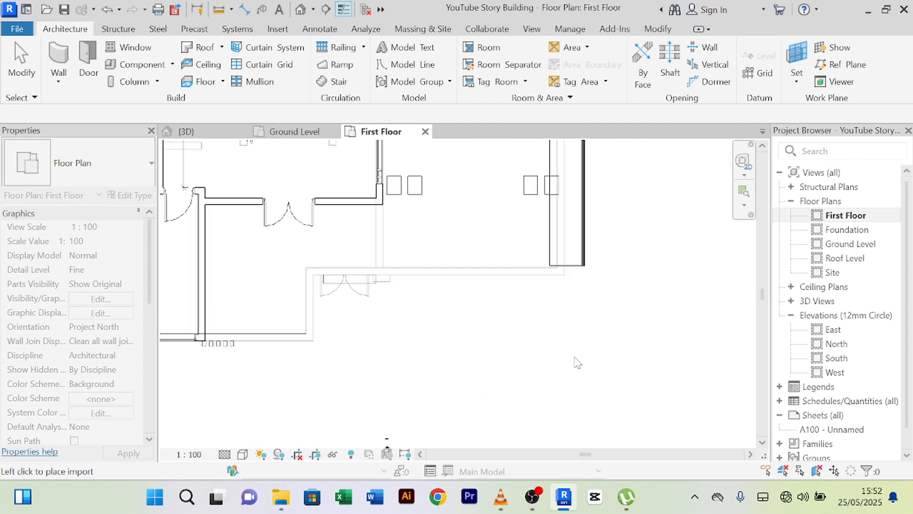
left_click(584, 383)
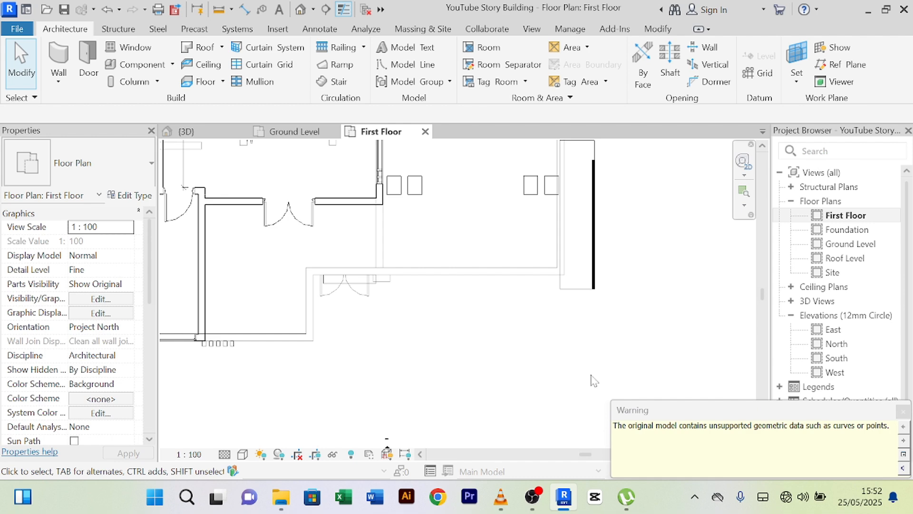
scroll(538, 390, "down", 2)
- In the 3D view, select the imported SketchUp glass railing on the balcony and delete it
left_click(185, 132)
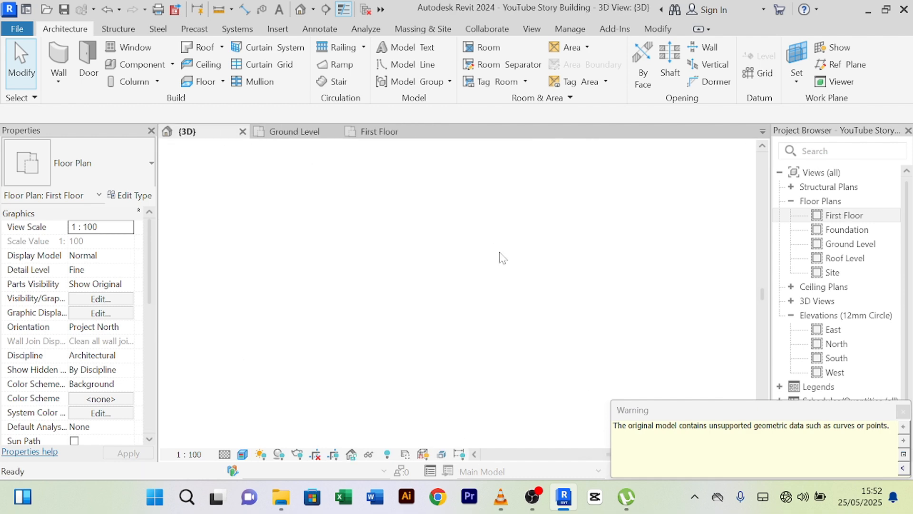
scroll(532, 303, "down", 1)
middle_click_drag(477, 315, 333, 348)
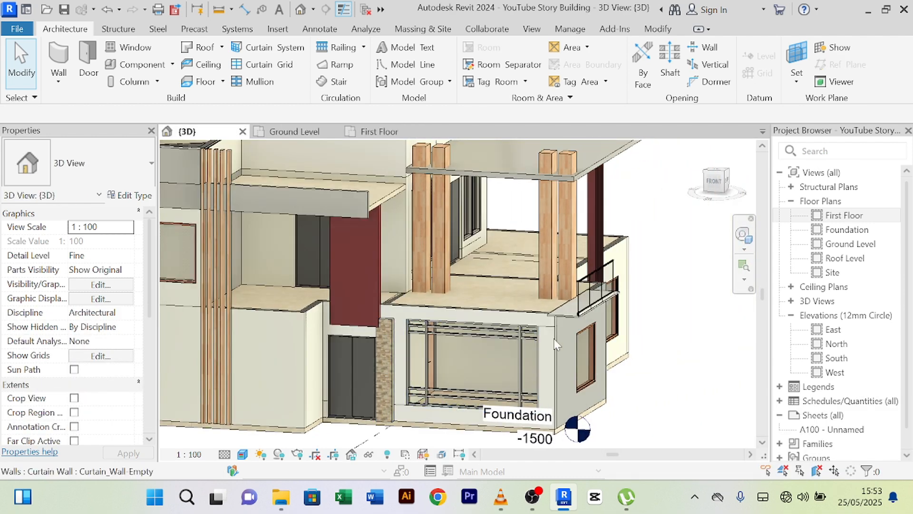
scroll(575, 320, "up", 3)
middle_click_drag(665, 418, 561, 395, "shift")
scroll(395, 241, "up", 3)
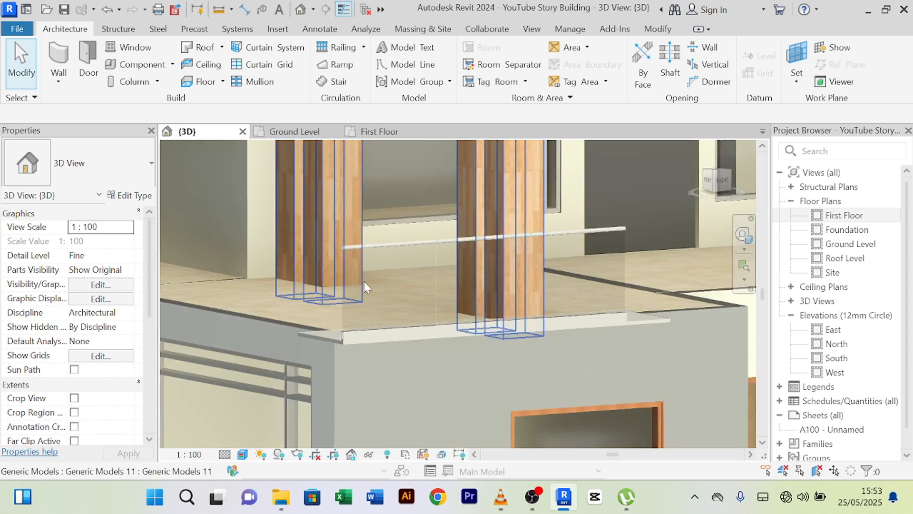
scroll(355, 316, "up", 2)
left_click(336, 311)
scroll(367, 309, "down", 4)
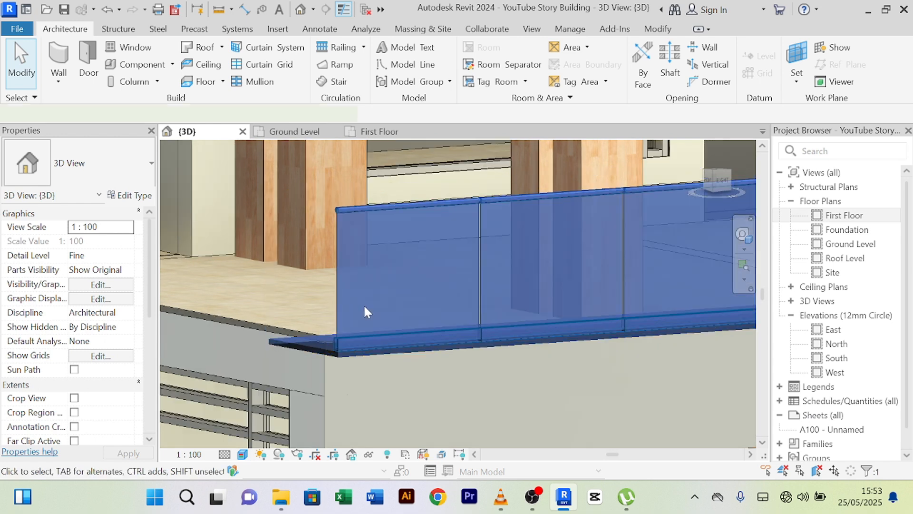
mouse_move(383, 304)
middle_mouse_down("shift")
mouse_move(529, 348)
mouse_move(519, 361)
mouse_move(399, 333)
mouse_move(395, 323)
middle_mouse_up("shift")
key("Delete")
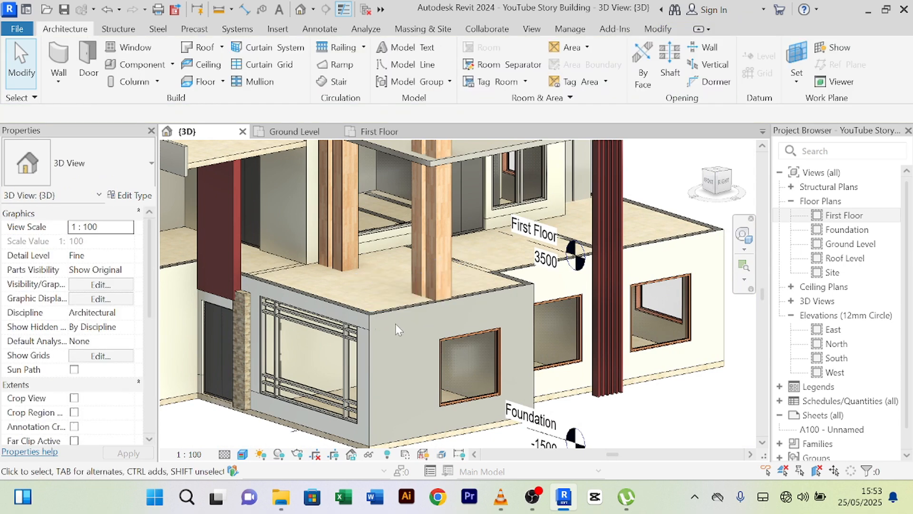
scroll(396, 323, "down", 4)
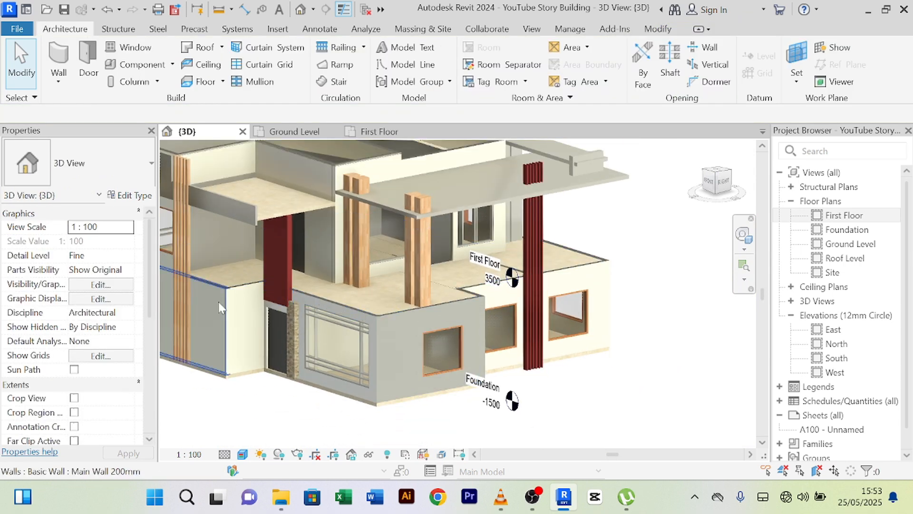
- On the First Floor plan, start a railing path and draw a line from the wall intersection to the wall endpoint
left_click(379, 134)
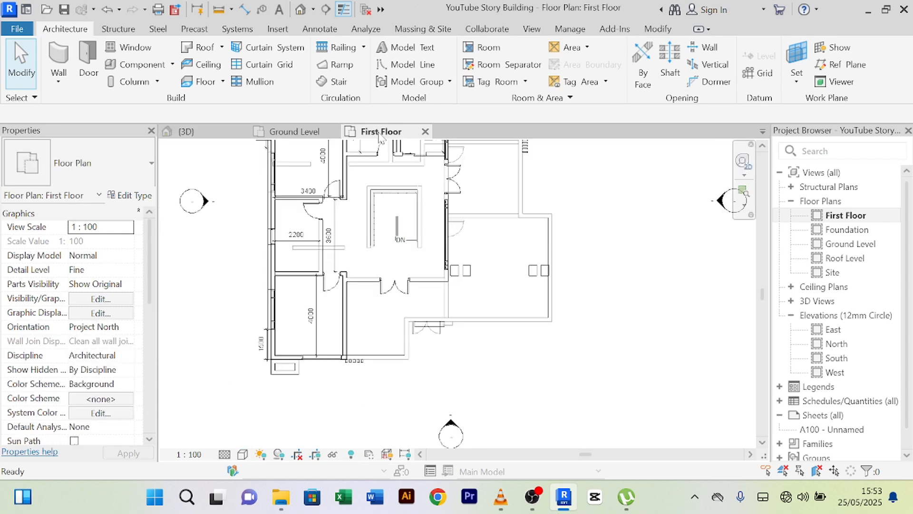
middle_click_drag(464, 393, 438, 376)
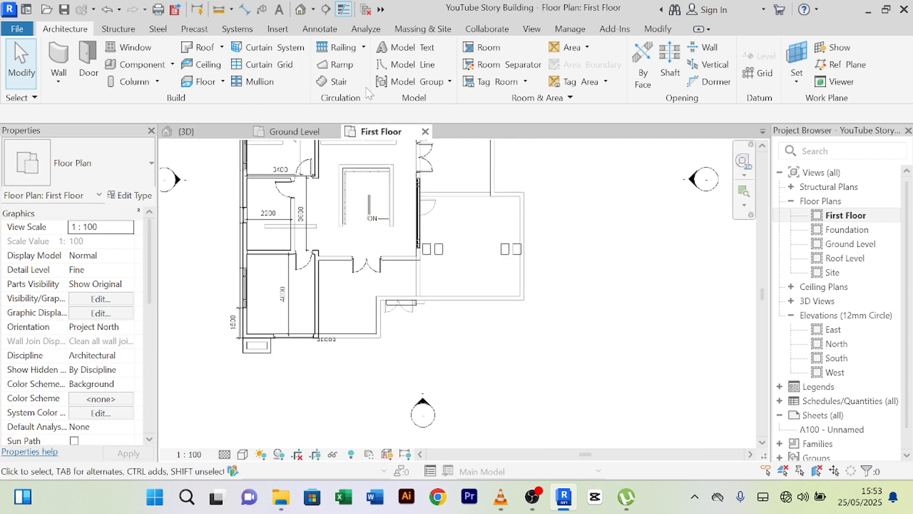
left_click(332, 48)
scroll(347, 314, "up", 3)
mouse_move(347, 313)
middle_mouse_down()
mouse_move(358, 367)
mouse_move(383, 349)
middle_mouse_up()
scroll(356, 360, "up", 5)
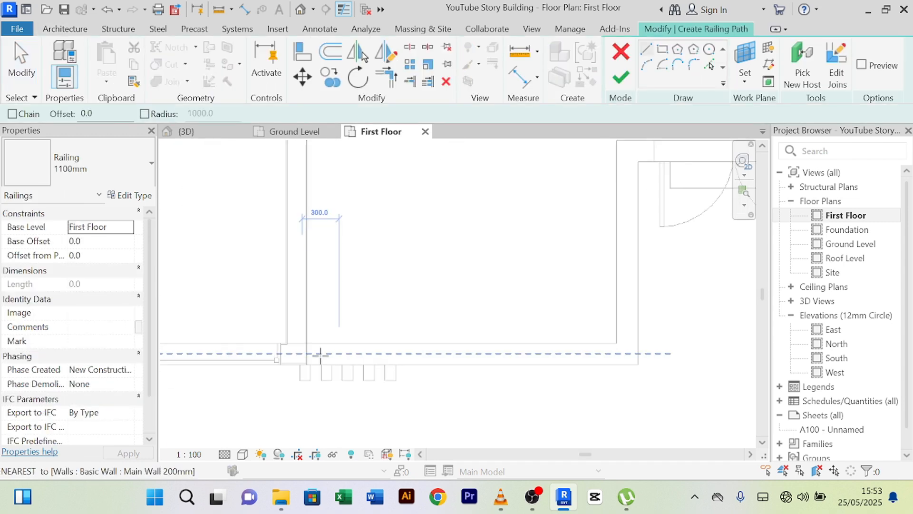
left_click(296, 348)
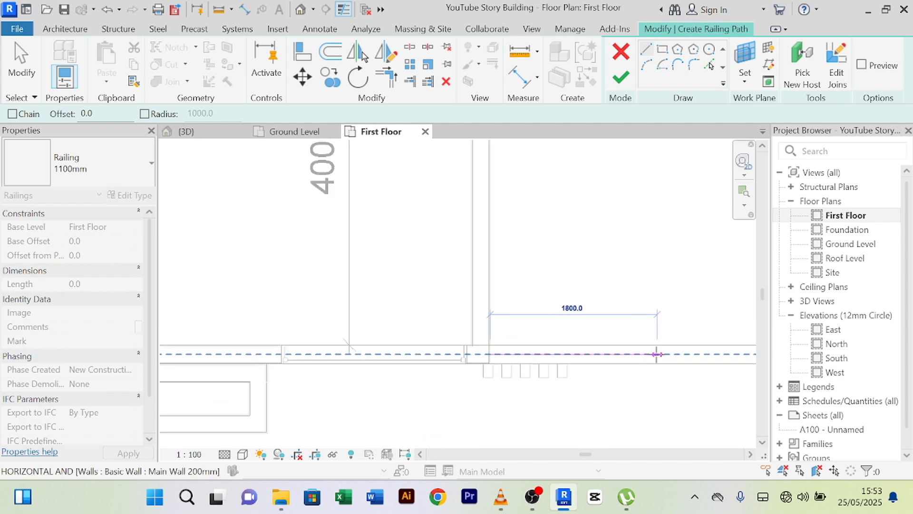
middle_click_drag(656, 352, 281, 387)
scroll(320, 381, "up", 3)
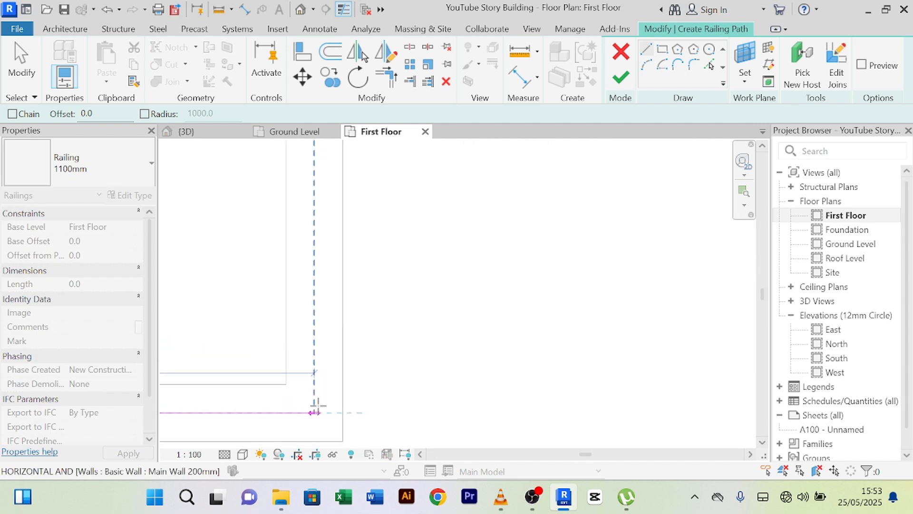
left_click(314, 411)
- Add a railing line from the next wall endpoint to the corner
mouse_move(314, 277)
middle_mouse_down()
mouse_move(341, 399)
mouse_move(321, 283)
middle_mouse_up()
left_click(330, 192)
scroll(330, 317, "up", 2)
scroll(330, 317, "up", 4)
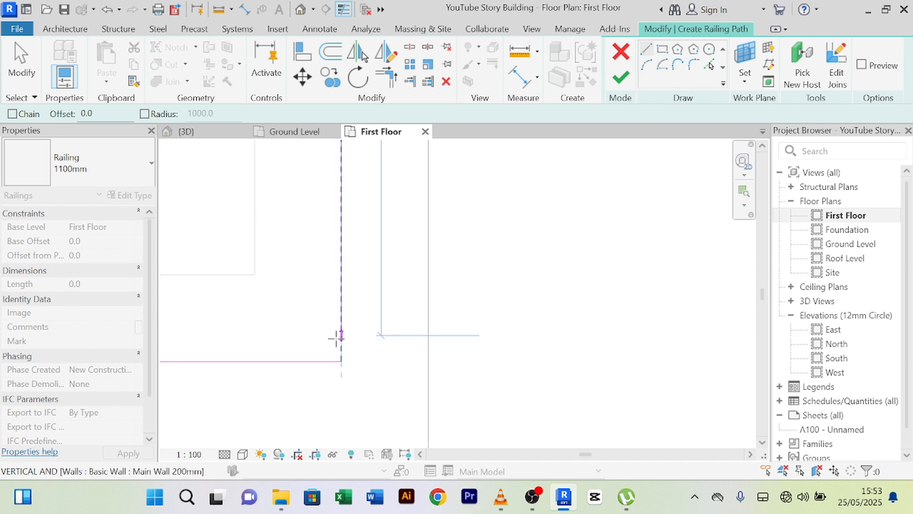
left_click(342, 362)
scroll(347, 354, "down", 2)
scroll(470, 286, "down", 2)
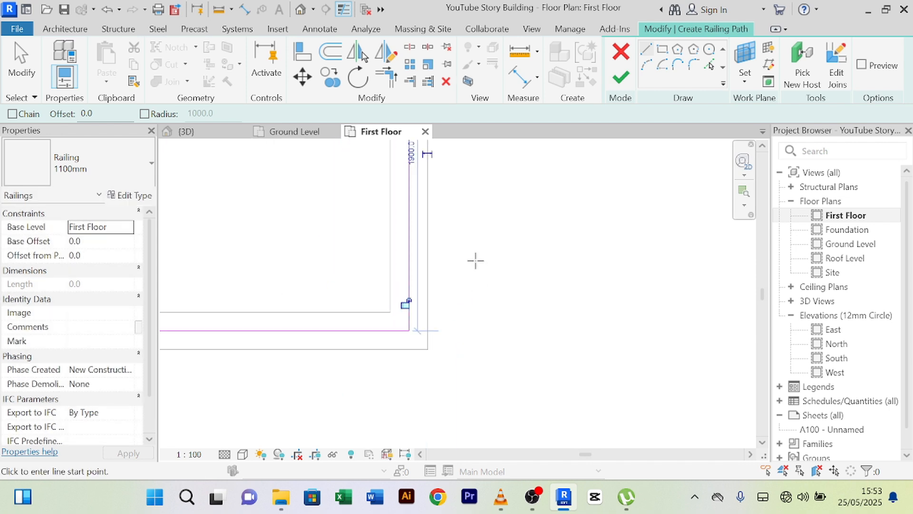
- Draw a railing line from the wall's top corner near the double door to the wall endpoint
middle_click_drag(475, 261, 389, 410)
middle_click_drag(355, 218, 329, 428)
scroll(303, 332, "up", 3)
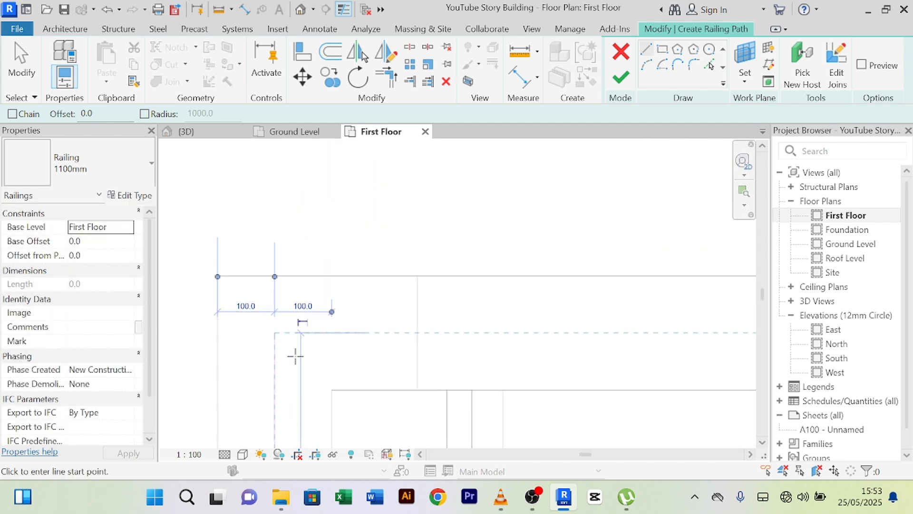
left_click(275, 333)
scroll(620, 325, "down", 2)
middle_click_drag(664, 325, 202, 348)
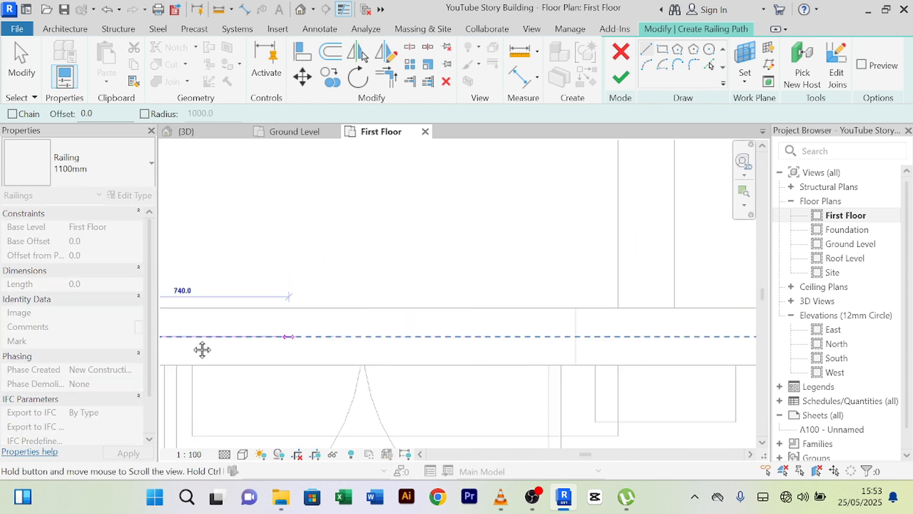
scroll(590, 335, "down", 2)
middle_click_drag(624, 336, 345, 355)
scroll(622, 341, "down", 2)
scroll(538, 339, "up", 2)
scroll(504, 349, "up", 2)
scroll(330, 352, "up", 3)
middle_click_drag(243, 376, 404, 379)
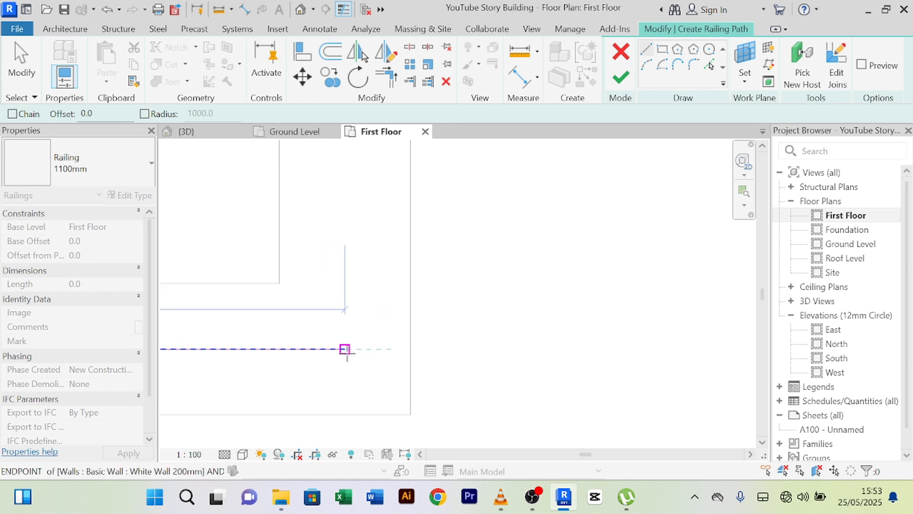
scroll(346, 350, "down", 3)
left_click(347, 352)
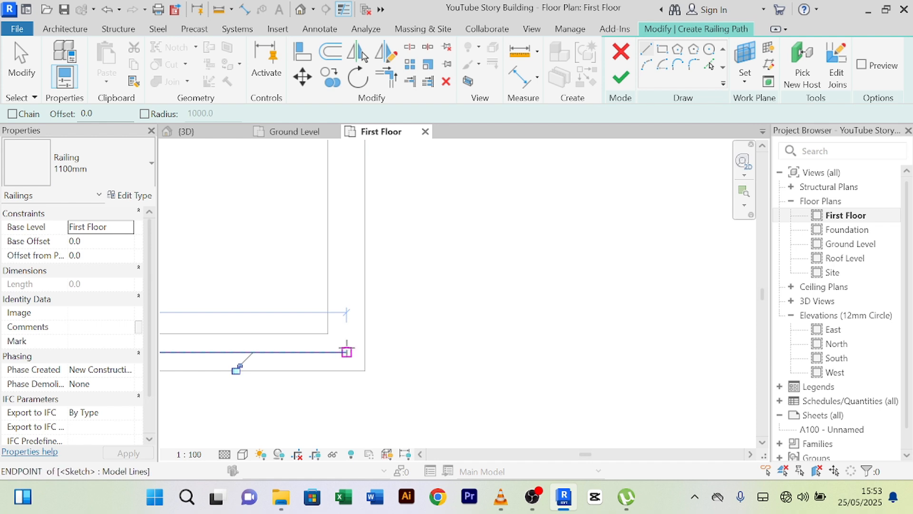
- Add a railing line from the wall edge up to the top corner
left_click(348, 341)
middle_click_drag(347, 225, 308, 375)
scroll(300, 374, "down", 2)
middle_click_drag(310, 199, 265, 377)
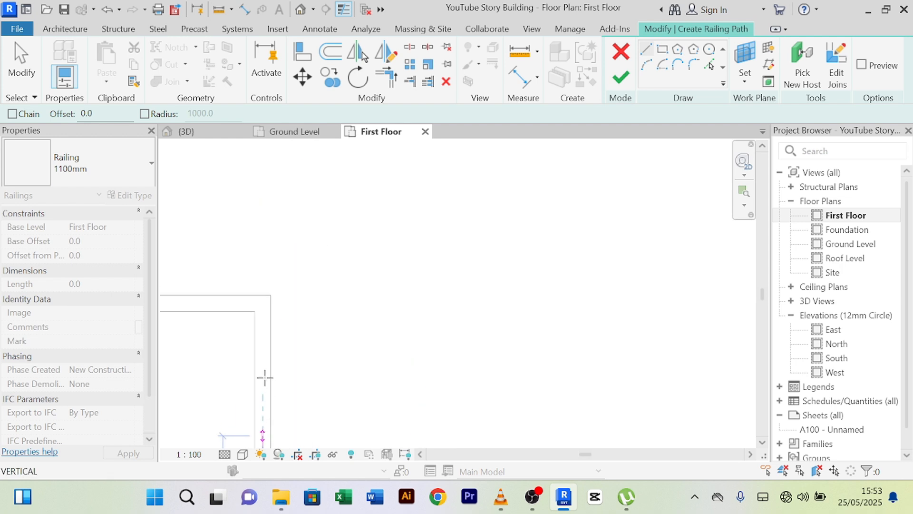
scroll(265, 376, "down", 2)
middle_click_drag(266, 339, 334, 297)
scroll(330, 301, "up", 6)
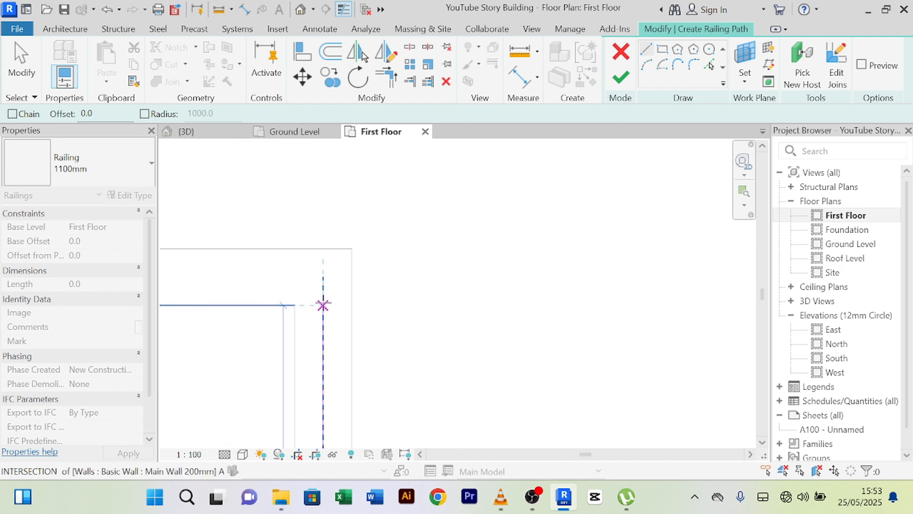
left_click(325, 255)
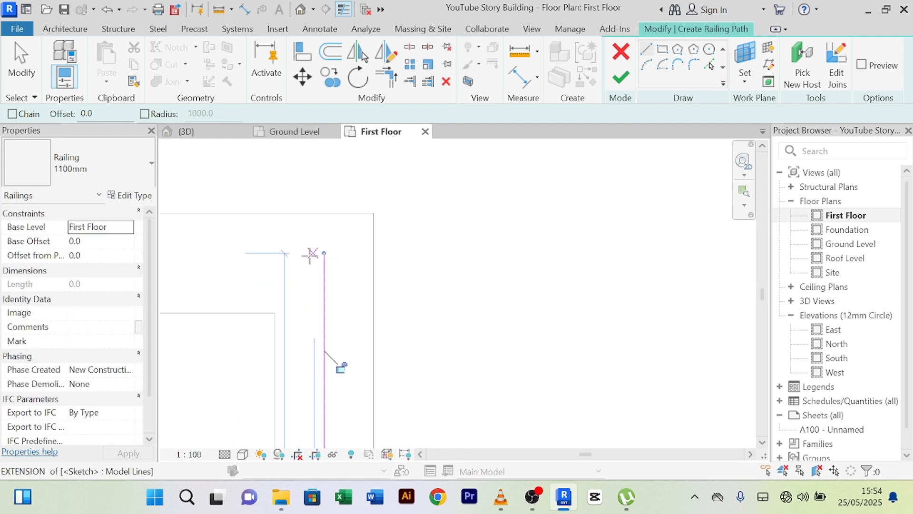
- Draw a 1320.0 railing segment along the wall centreline
scroll(310, 255, "down", 2)
middle_click_drag(340, 279, 451, 291)
left_click(391, 269)
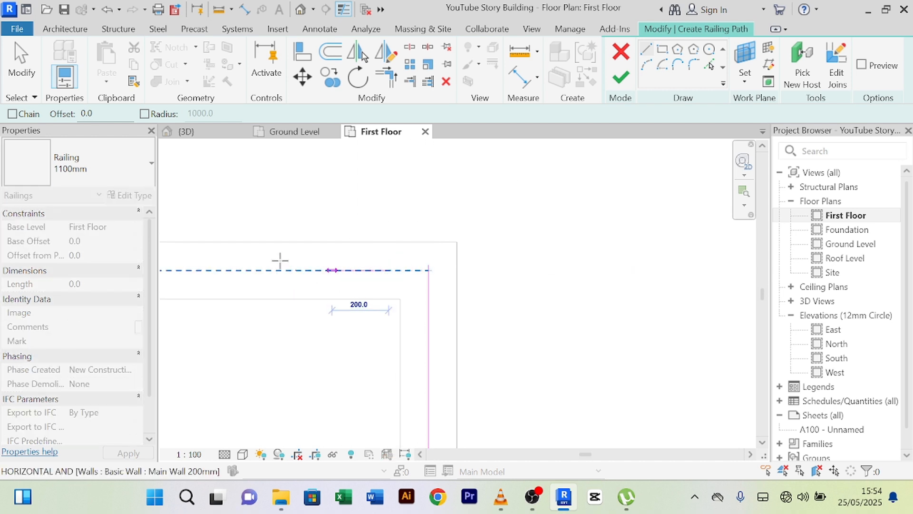
scroll(276, 262, "down", 2)
middle_click_drag(272, 280, 722, 296)
scroll(597, 284, "down", 2)
scroll(346, 273, "down", 2)
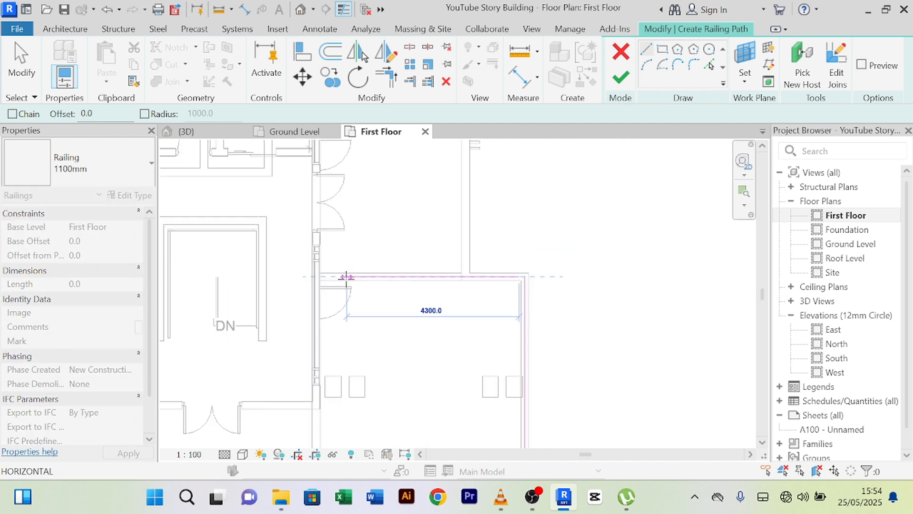
scroll(468, 276, "up", 2)
scroll(467, 281, "up", 3)
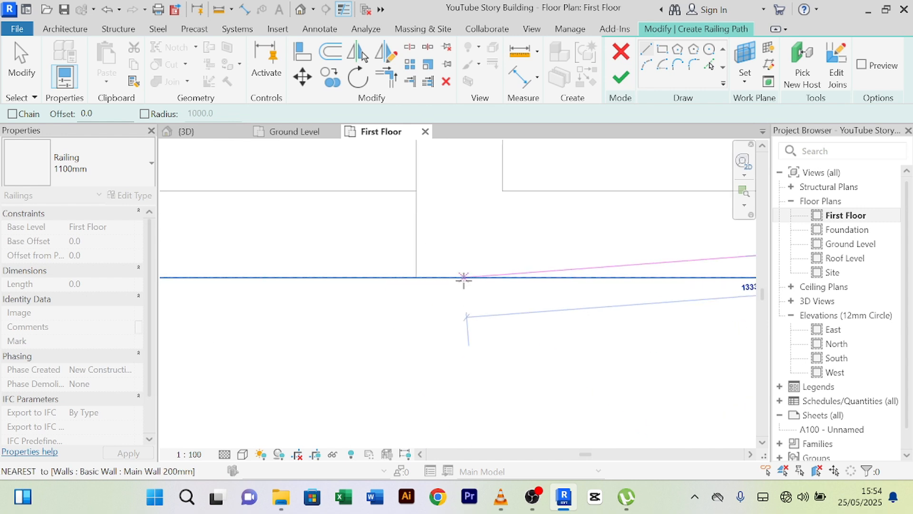
left_click(467, 234)
scroll(475, 218, "down", 2)
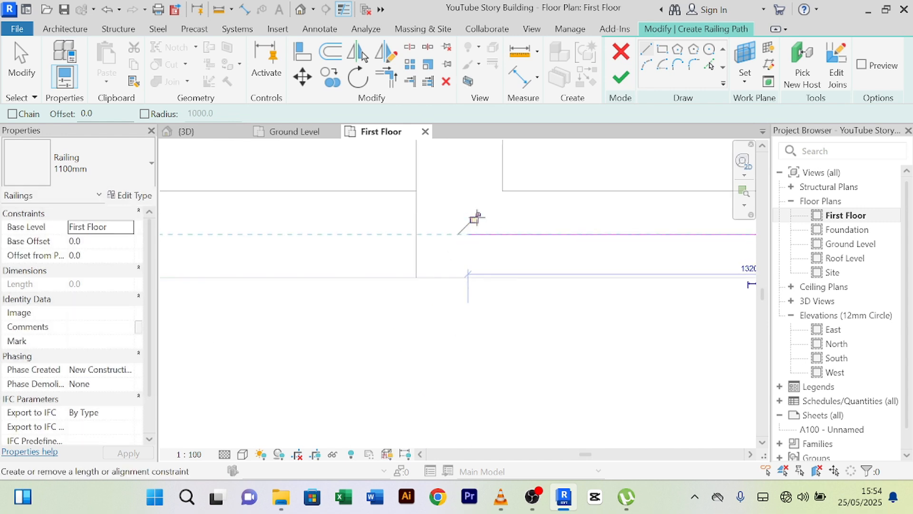
middle_click_drag(475, 218, 467, 298)
- Add a railing line ending at the top-right wall edge
left_click(466, 292)
scroll(452, 217, "down", 3)
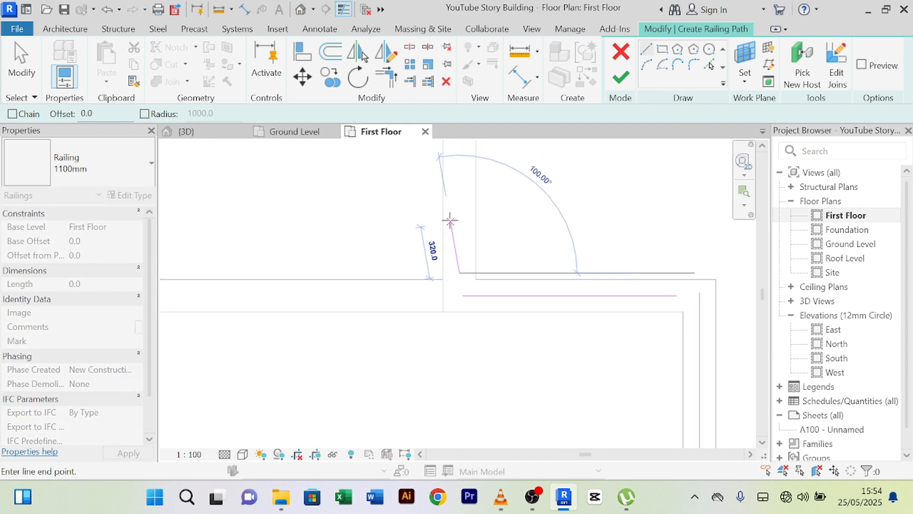
middle_click_drag(455, 194, 453, 365)
scroll(447, 232, "down", 3)
middle_click_drag(454, 207, 475, 306)
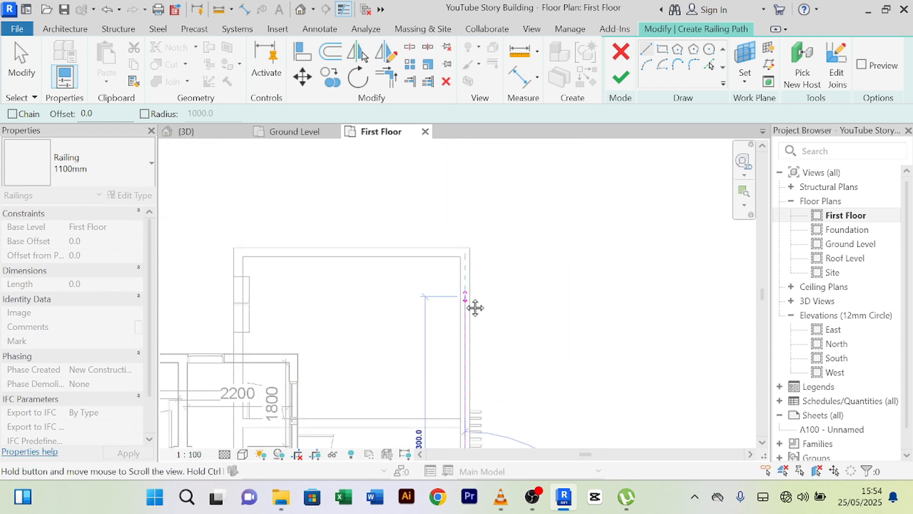
scroll(456, 259, "up", 3)
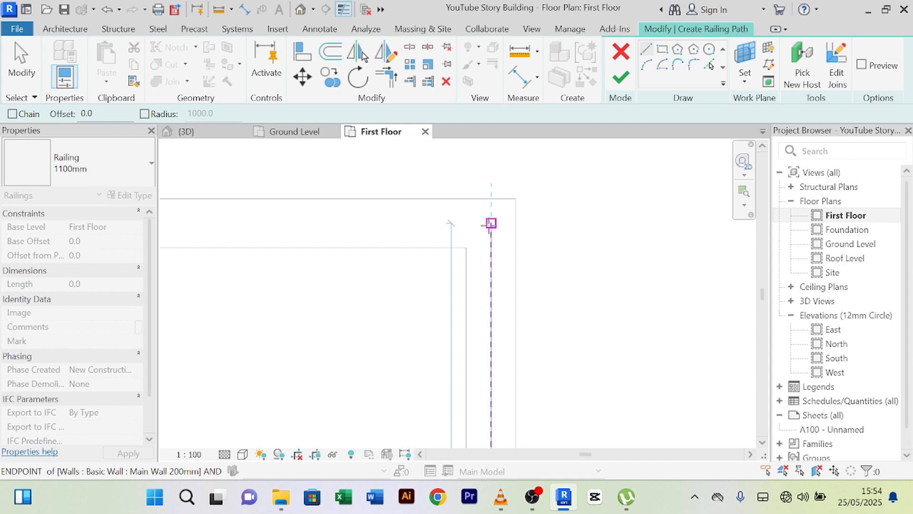
left_click(491, 223)
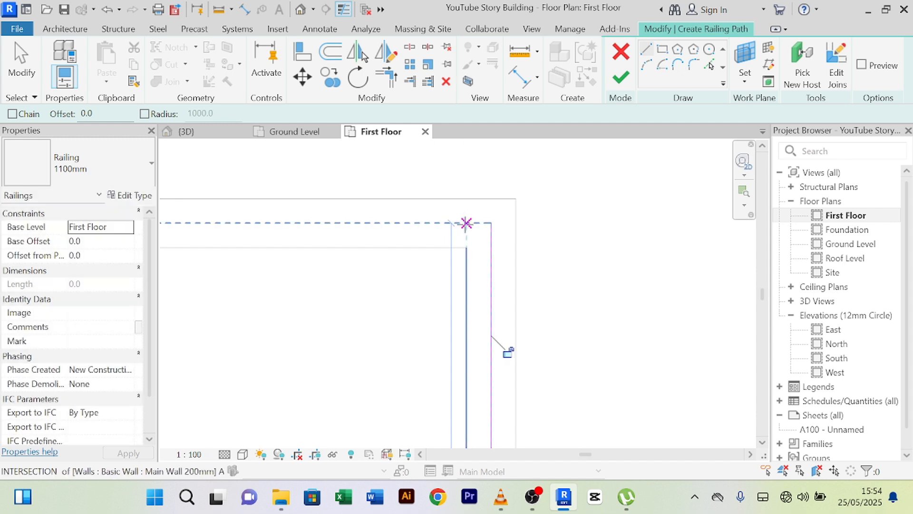
- Trace the top edge with a railing line from the corner to the top-left corner
left_click(491, 223)
scroll(343, 216, "down", 2)
middle_click_drag(335, 239, 532, 261)
scroll(435, 232, "down", 4)
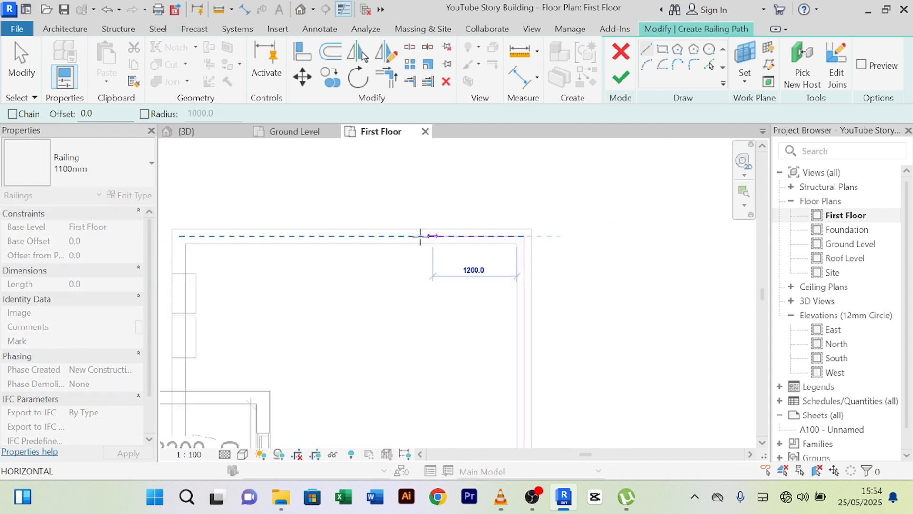
middle_click_drag(387, 248, 585, 251)
scroll(415, 248, "up", 5)
scroll(363, 256, "up", 1)
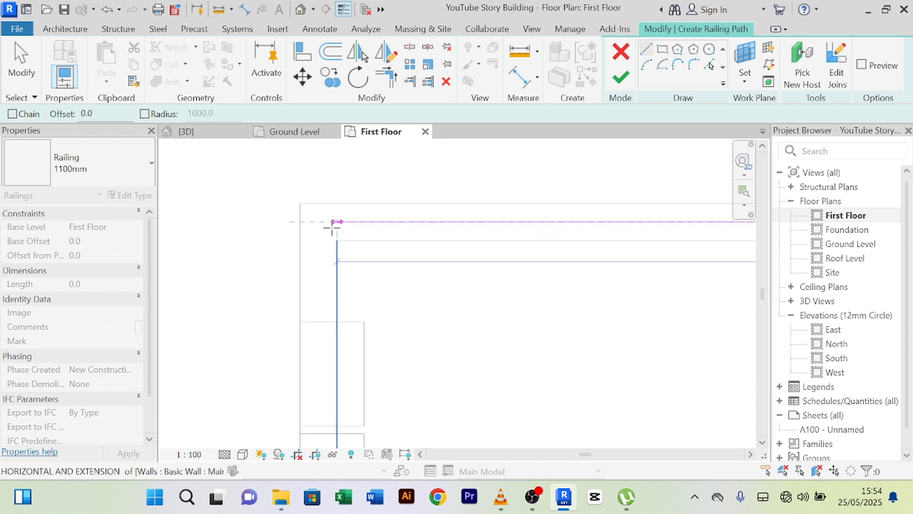
left_click(318, 222)
- Draw a vertical railing line down from the corner to the wall intersection
middle_click_drag(406, 296, 448, 217)
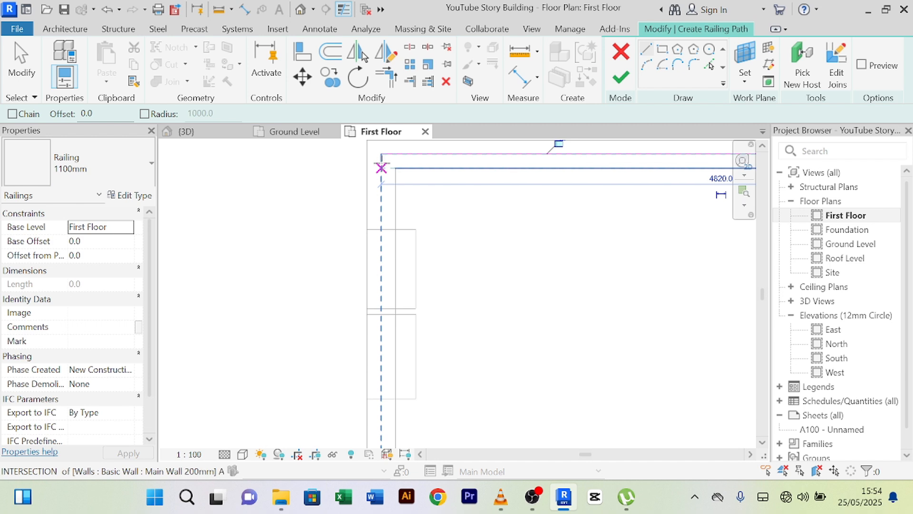
left_click(381, 168)
mouse_move(381, 287)
middle_mouse_down()
mouse_move(395, 259)
mouse_move(368, 299)
middle_mouse_up()
scroll(398, 265, "up", 2)
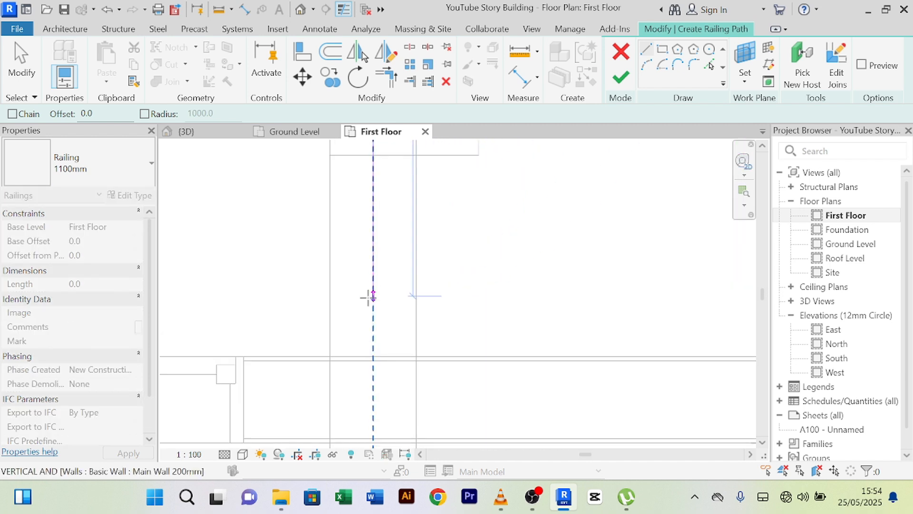
left_click(373, 348)
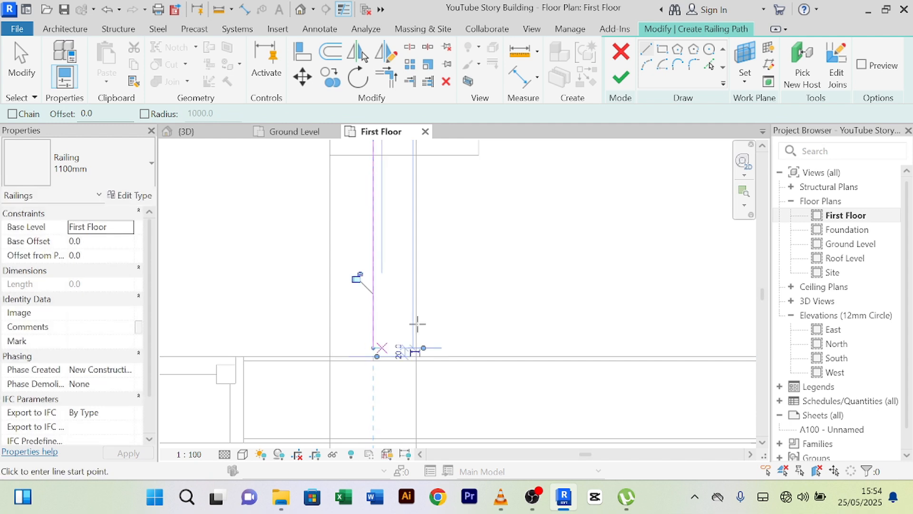
scroll(415, 321, "down", 2)
- Cancel the current line chain and exit the railing Line tool
right_click(534, 206)
left_click(571, 216)
right_click(591, 212)
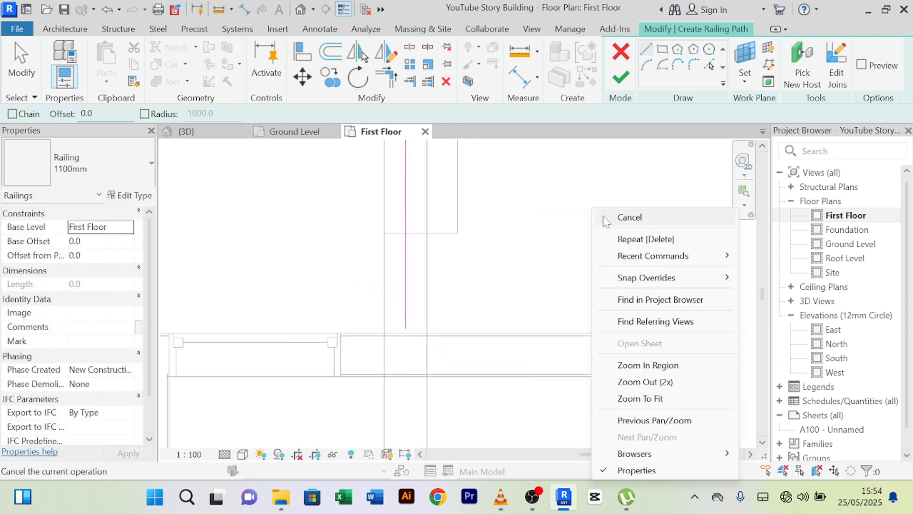
left_click(606, 219)
- Review the railing sketch across the plan, then submit it with Finish Edit Mode
scroll(622, 235, "down", 3)
middle_click_drag(714, 233, 461, 322)
scroll(545, 291, "down", 2)
middle_click_drag(546, 298, 476, 296)
scroll(635, 203, "up", 3)
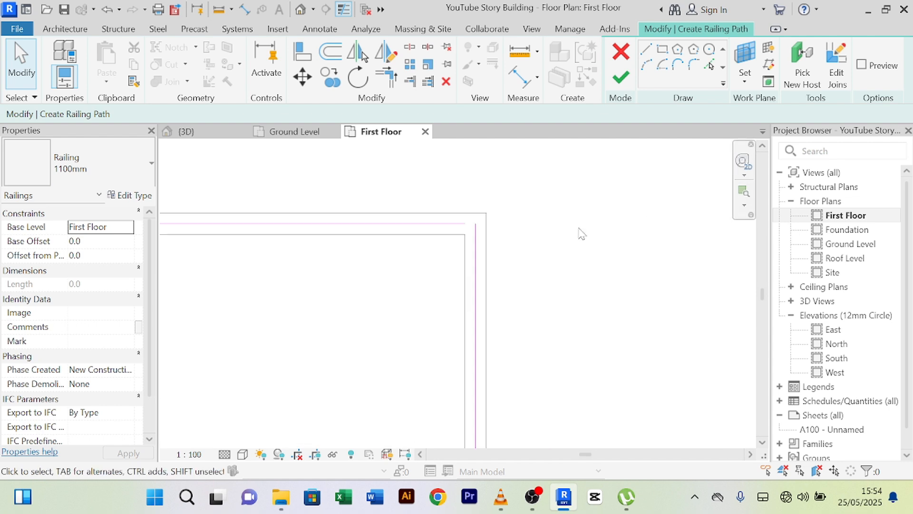
scroll(504, 258, "up", 2)
scroll(510, 220, "down", 2)
middle_click_drag(567, 357, 580, 238)
scroll(580, 238, "down", 2)
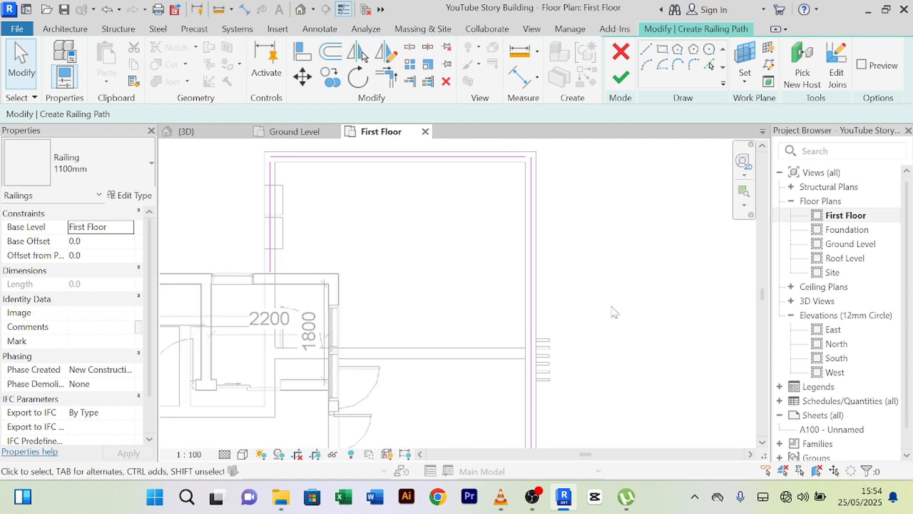
middle_click_drag(594, 373, 570, 228)
middle_click_drag(549, 387, 567, 317)
scroll(539, 344, "up", 3)
scroll(508, 331, "up", 2)
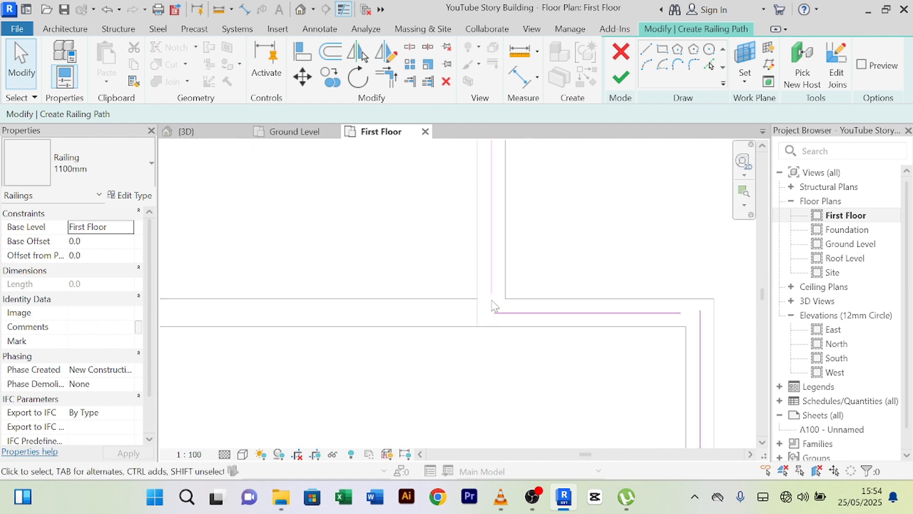
scroll(509, 336, "down", 3)
middle_click_drag(552, 365, 512, 324)
scroll(576, 296, "up", 5)
scroll(527, 302, "down", 5)
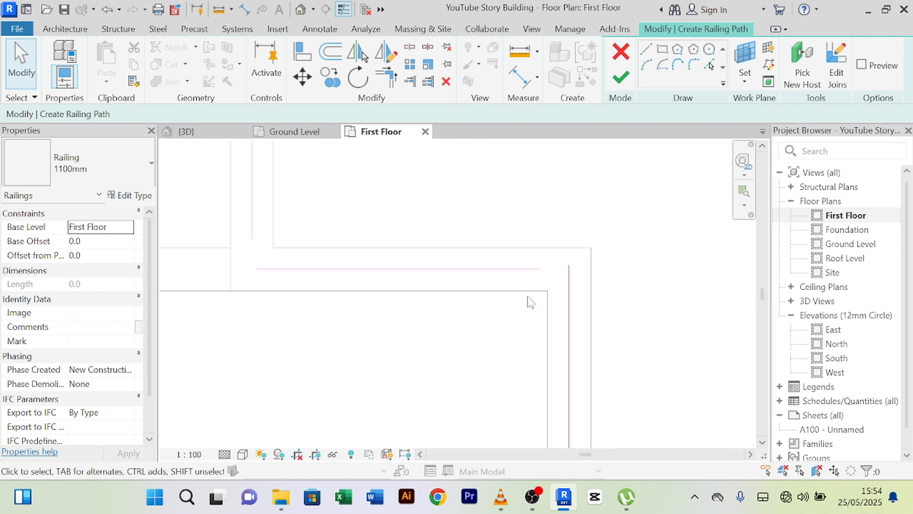
middle_click_drag(460, 375, 479, 288)
scroll(487, 292, "down", 2)
middle_click_drag(577, 391, 613, 264)
scroll(618, 285, "down", 2)
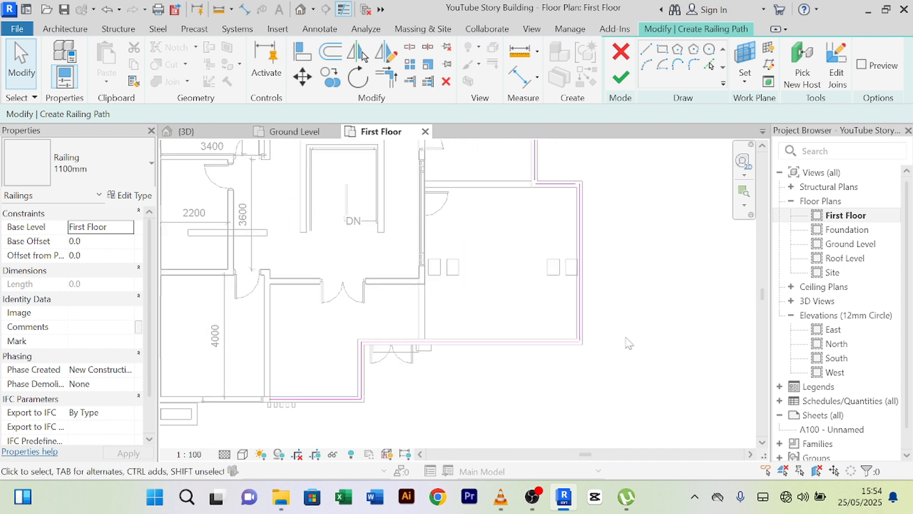
scroll(607, 342, "up", 5)
scroll(556, 359, "down", 5)
middle_click_drag(475, 402, 513, 378)
scroll(489, 376, "up", 2)
scroll(542, 362, "down", 3)
middle_click_drag(644, 354, 572, 420)
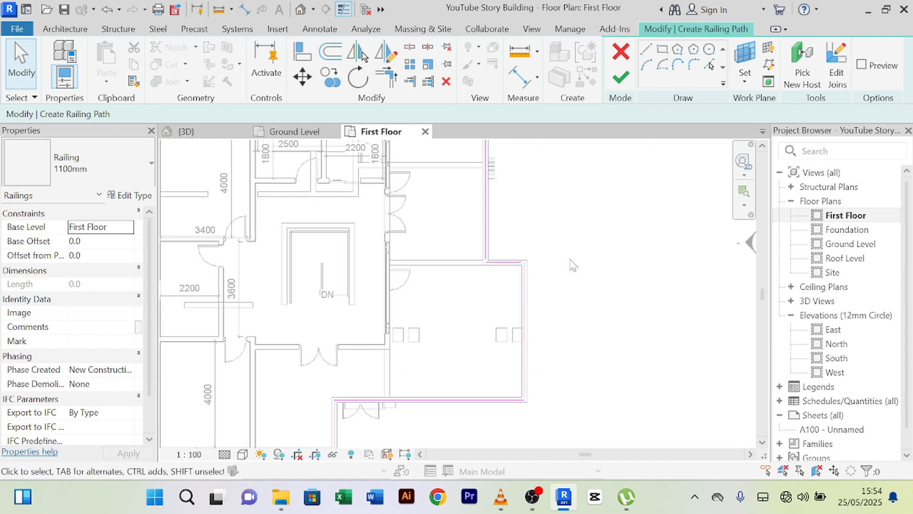
left_click(618, 82)
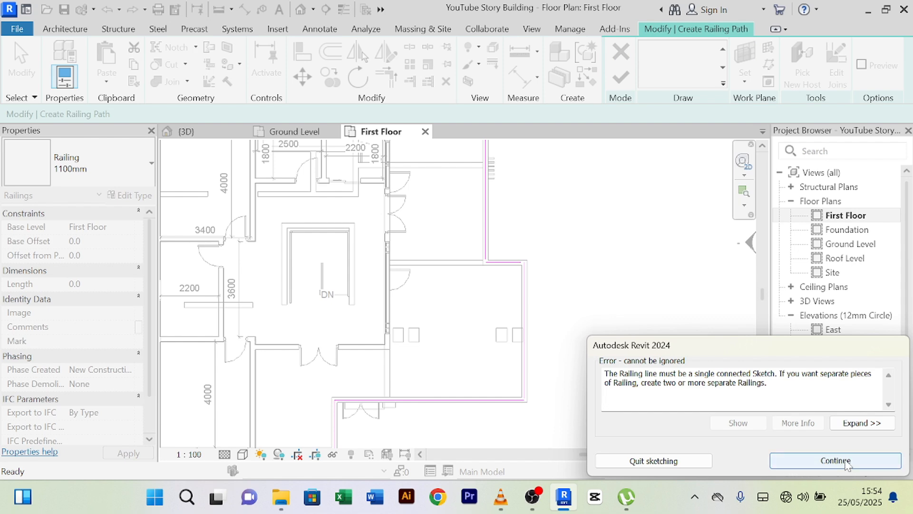
- Continue past the error and join the upper-right railing lines with Trim/Extend to Corner
left_click(824, 459)
scroll(580, 262, "up", 4)
scroll(542, 270, "up", 1)
middle_click_drag(543, 270, 576, 212)
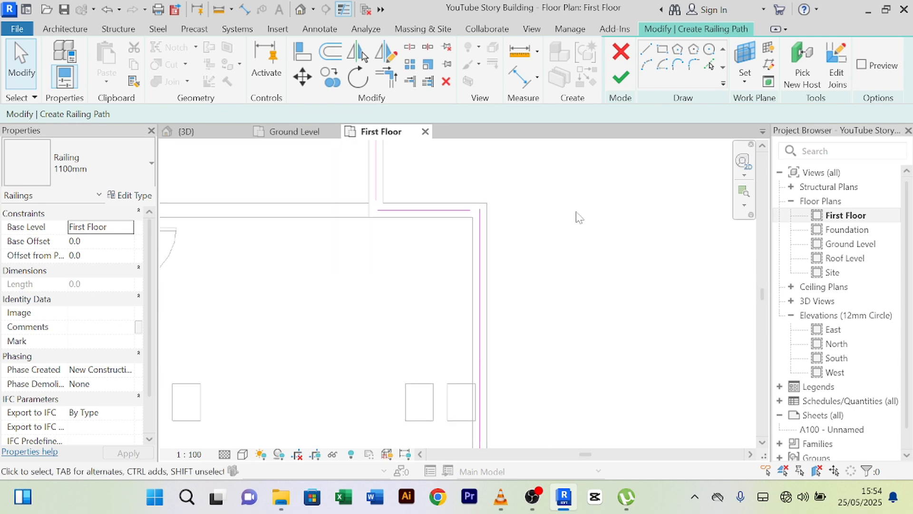
scroll(442, 185, "up", 2)
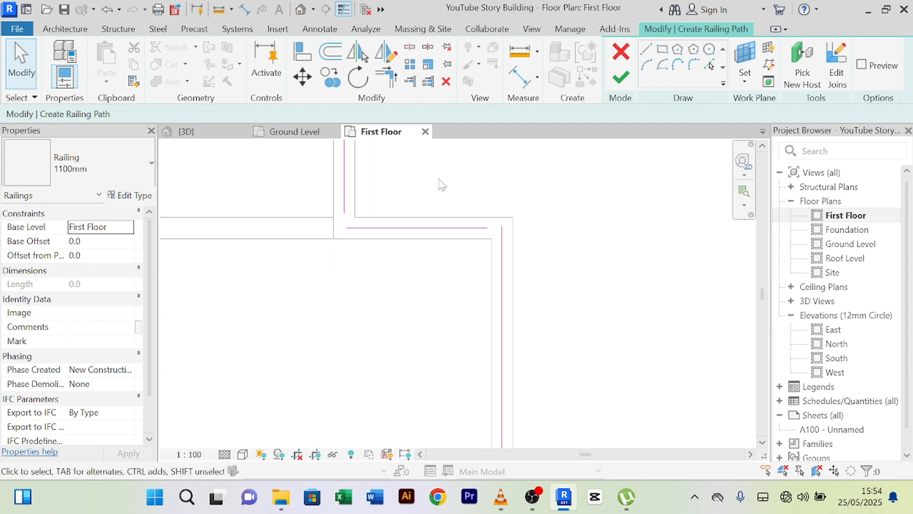
left_click(393, 82)
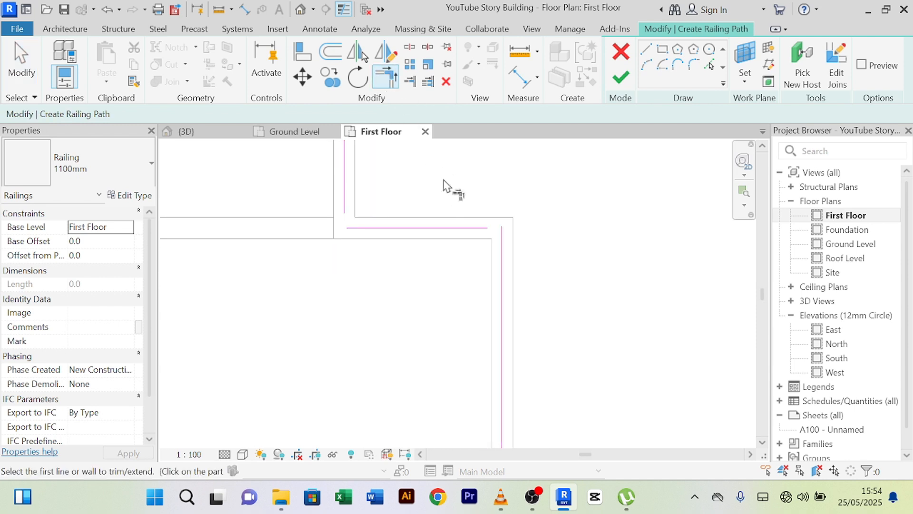
left_click(480, 229)
left_click(502, 245)
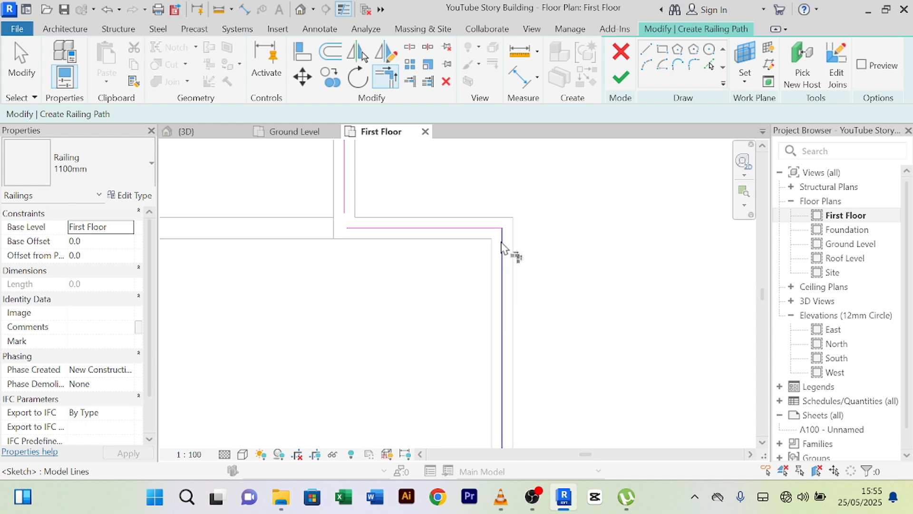
left_click(367, 228)
- Join the lower-right railing lines into a corner, then close another open corner
scroll(393, 244, "down", 2)
middle_click_drag(548, 364, 589, 156)
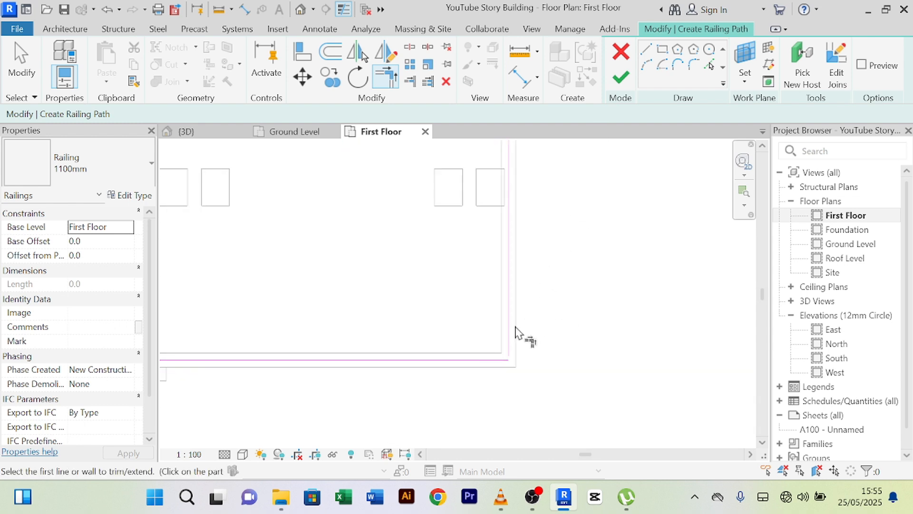
left_click(508, 354)
scroll(592, 300, "down", 3)
scroll(522, 284, "up", 5)
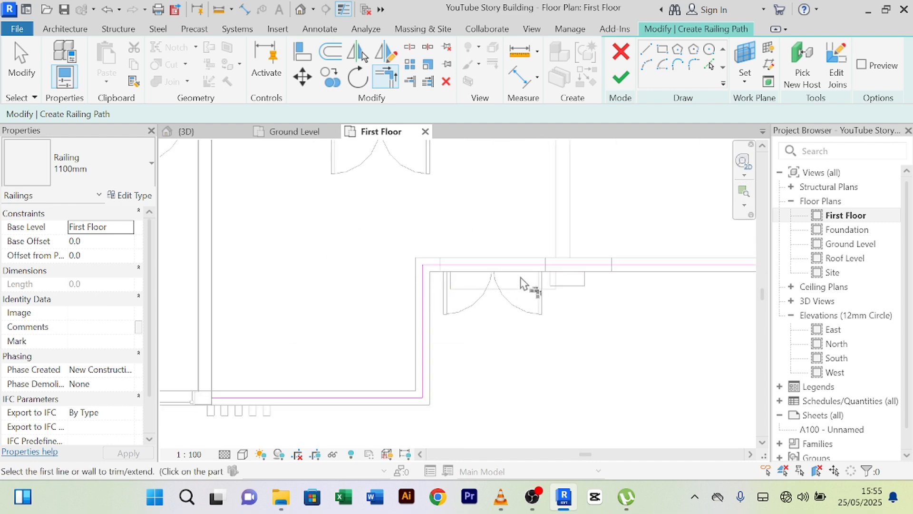
scroll(521, 284, "up", 1)
scroll(367, 271, "up", 5)
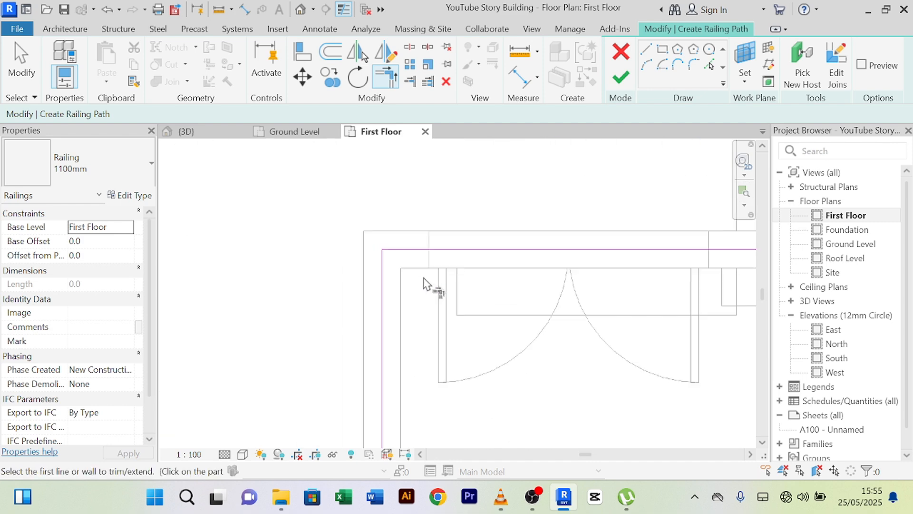
scroll(528, 287, "down", 6)
mouse_move(546, 275)
middle_mouse_down()
mouse_move(469, 357)
mouse_move(418, 370)
middle_mouse_up()
scroll(423, 364, "down", 3)
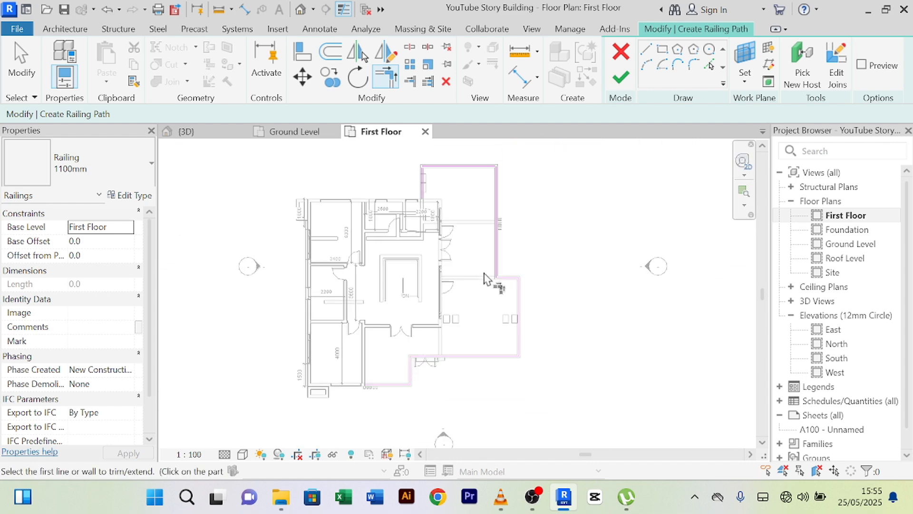
scroll(524, 233, "up", 1)
scroll(461, 271, "up", 3)
scroll(507, 338, "up", 2)
scroll(577, 256, "up", 2)
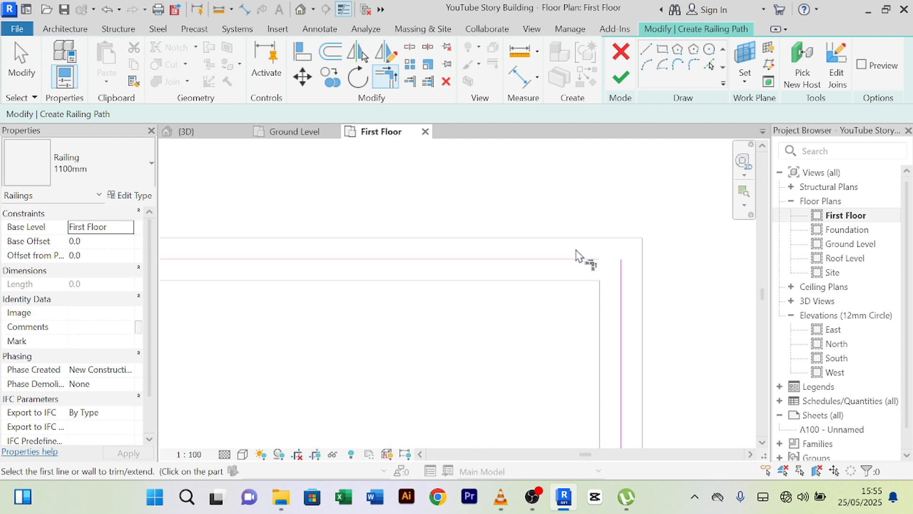
left_click(574, 259)
left_click(619, 279)
- Join the upper-left railing lines into a corner and view the whole plan
scroll(429, 315, "down", 2)
middle_click_drag(397, 338, 607, 257)
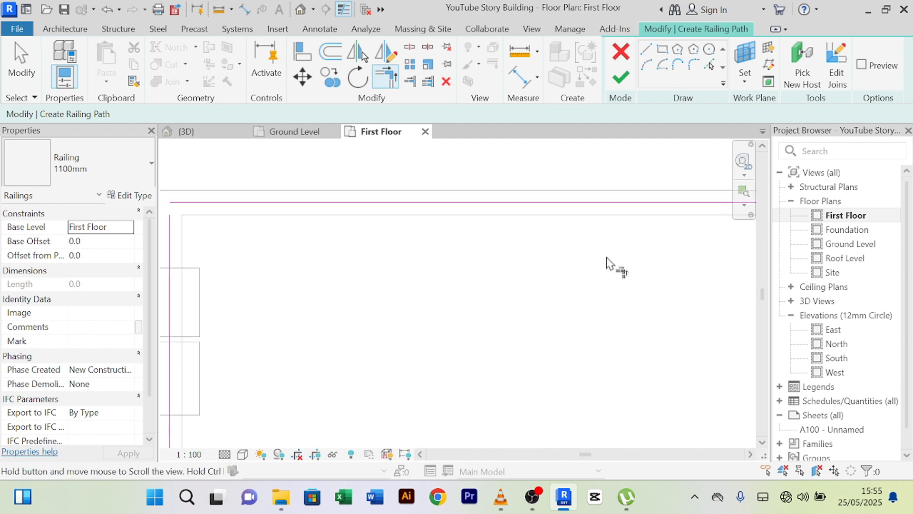
scroll(607, 264, "down", 2)
scroll(326, 221, "up", 2)
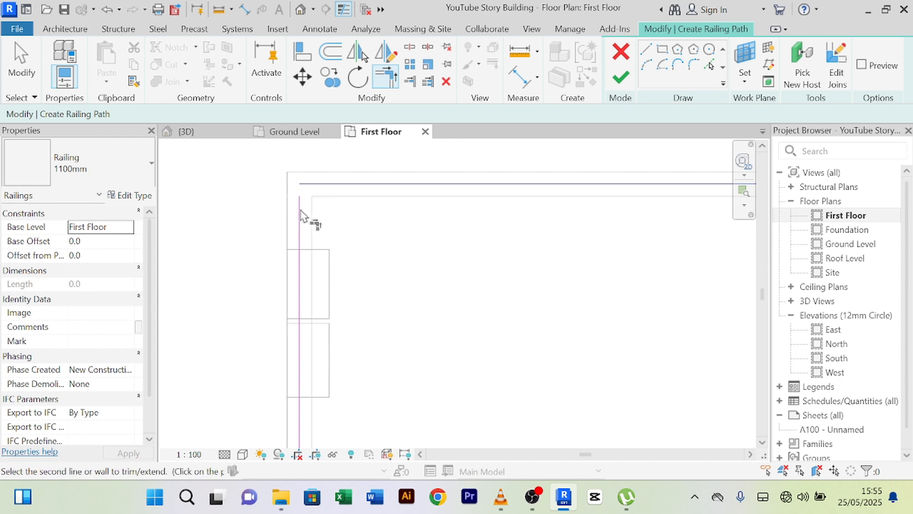
left_click(301, 217)
scroll(504, 291, "down", 3)
middle_click_drag(504, 292, 533, 220)
scroll(525, 273, "down", 1)
left_click(620, 76)
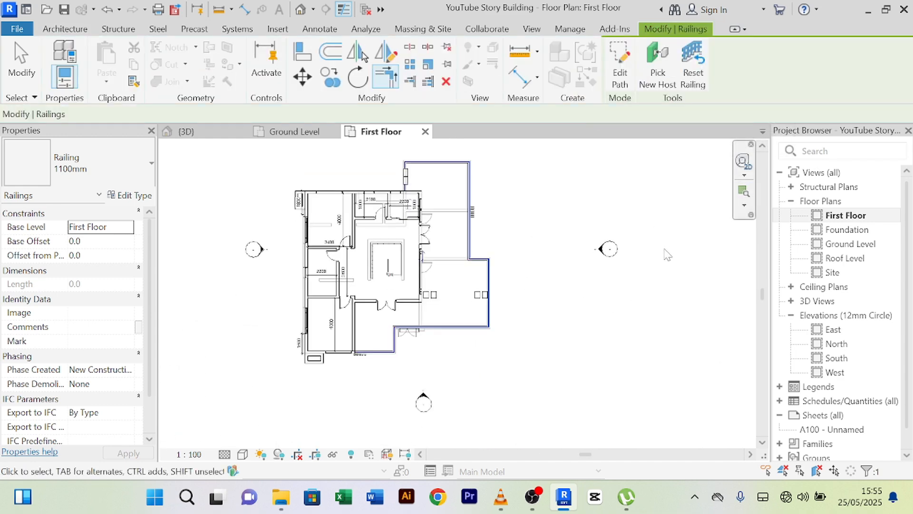
left_click(193, 132)
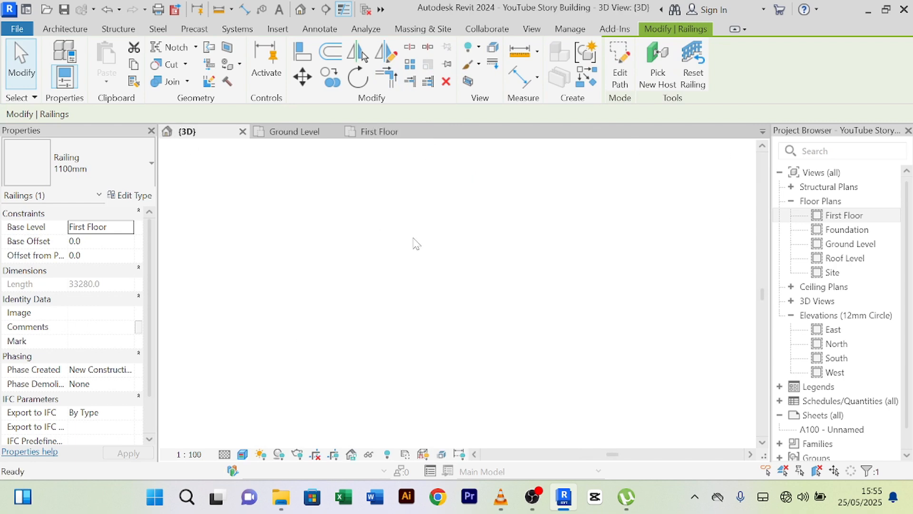
left_click(652, 375)
middle_click_drag(652, 376, 449, 349, "shift")
scroll(449, 219, "up", 5)
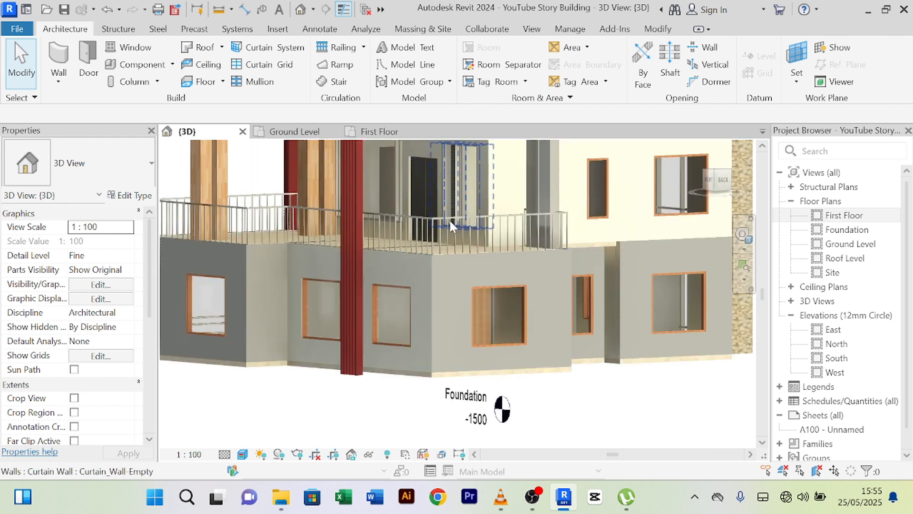
scroll(452, 219, "down", 3)
middle_click_drag(584, 385, 428, 371, "shift")
scroll(343, 219, "up", 5)
scroll(343, 220, "down", 5)
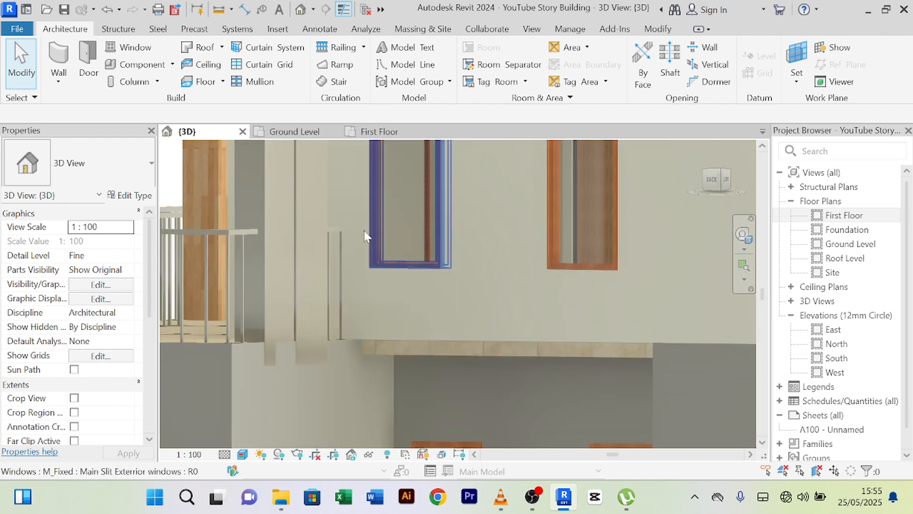
middle_click_drag(308, 324, 280, 304, "shift")
scroll(285, 303, "down", 4)
middle_click_drag(530, 403, 587, 369, "shift")
scroll(451, 351, "down", 3)
middle_click_drag(234, 415, 387, 428, "shift")
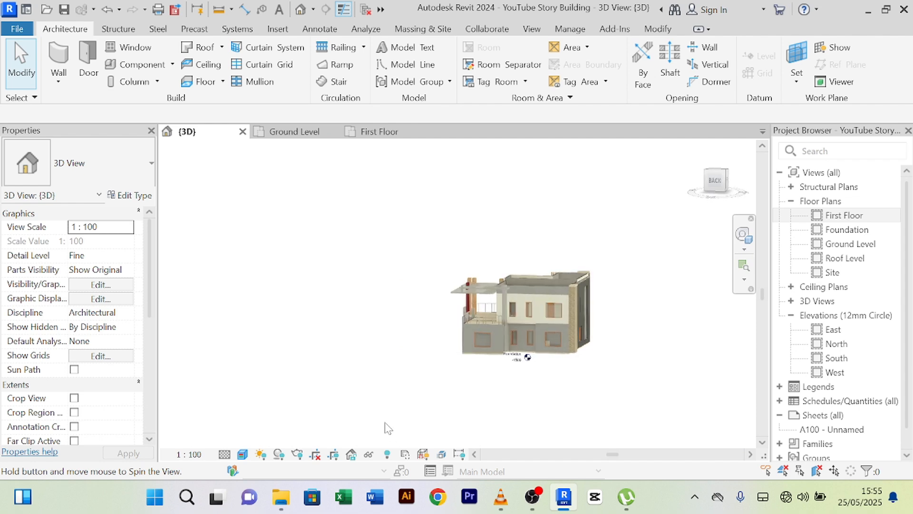
scroll(378, 387, "up", 3)
middle_click_drag(416, 379, 493, 376, "shift")
scroll(338, 233, "up", 4)
scroll(339, 233, "up", 3)
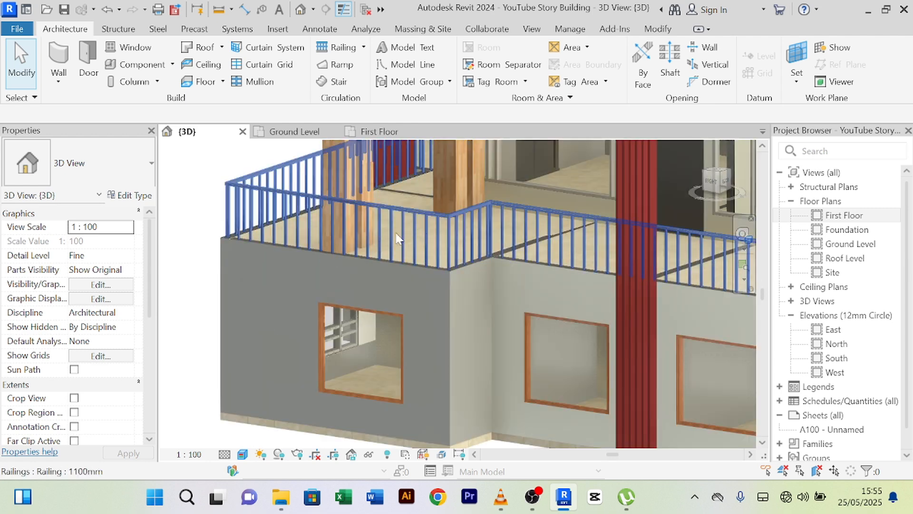
scroll(397, 238, "down", 5)
middle_click_drag(271, 394, 241, 400, "shift")
scroll(342, 272, "up", 3)
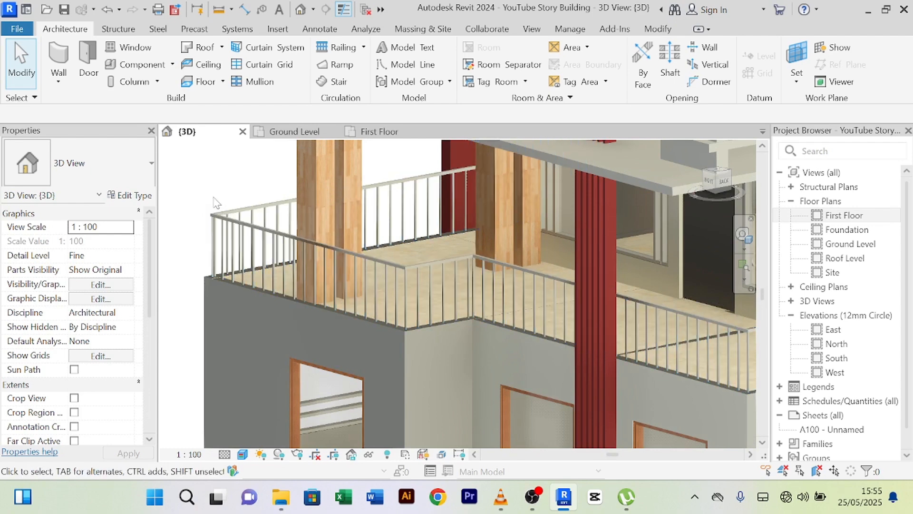
middle_click_drag(216, 196, 299, 187, "shift")
scroll(229, 201, "down", 3)
scroll(258, 329, "down", 3)
middle_click_drag(259, 330, 398, 352, "shift")
middle_click_drag(296, 381, 426, 355)
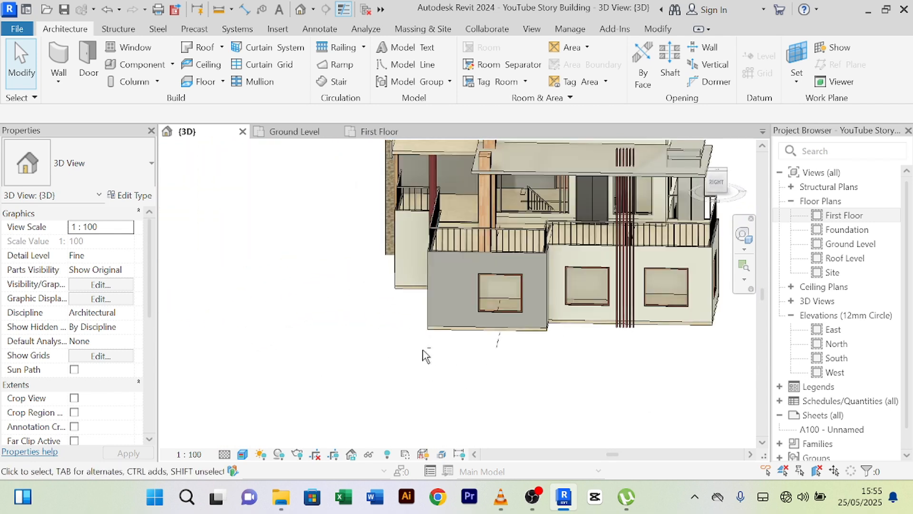
scroll(503, 295, "up", 5)
scroll(329, 400, "down", 3)
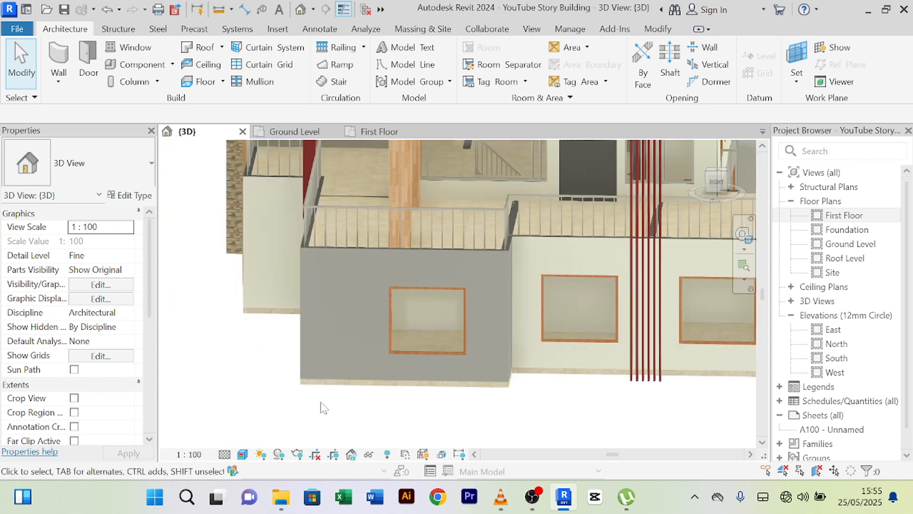
middle_click_drag(322, 404, 324, 356)
scroll(324, 354, "down", 2)
middle_click_drag(301, 387, 424, 386, "shift")
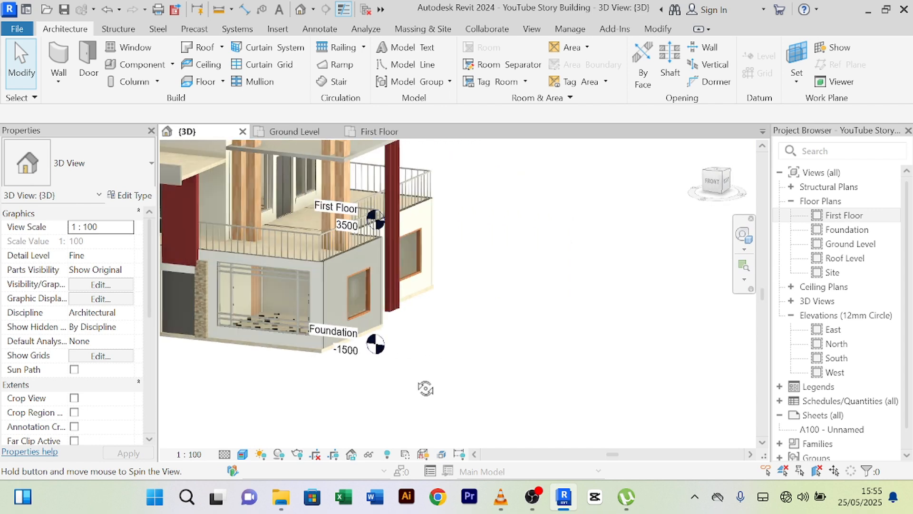
scroll(303, 252, "up", 6)
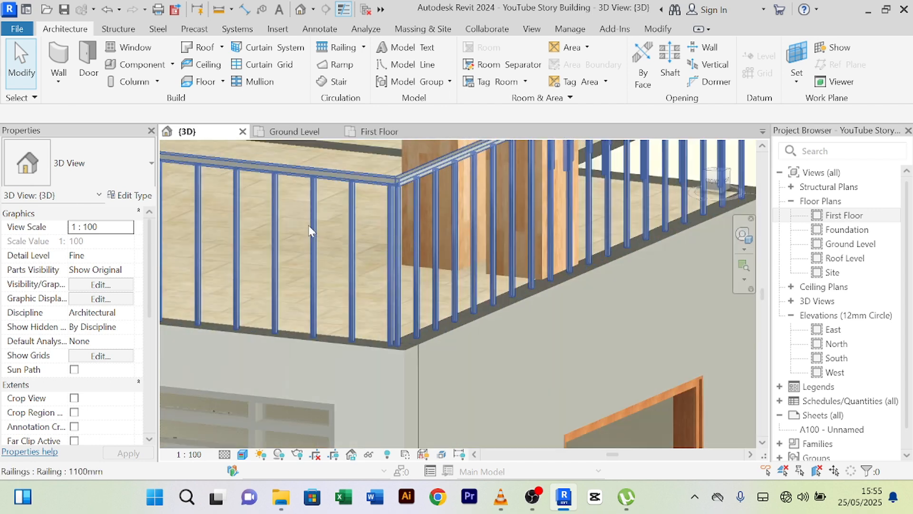
scroll(310, 231, "down", 6)
middle_click_drag(523, 359, 587, 351)
scroll(588, 354, "down", 2)
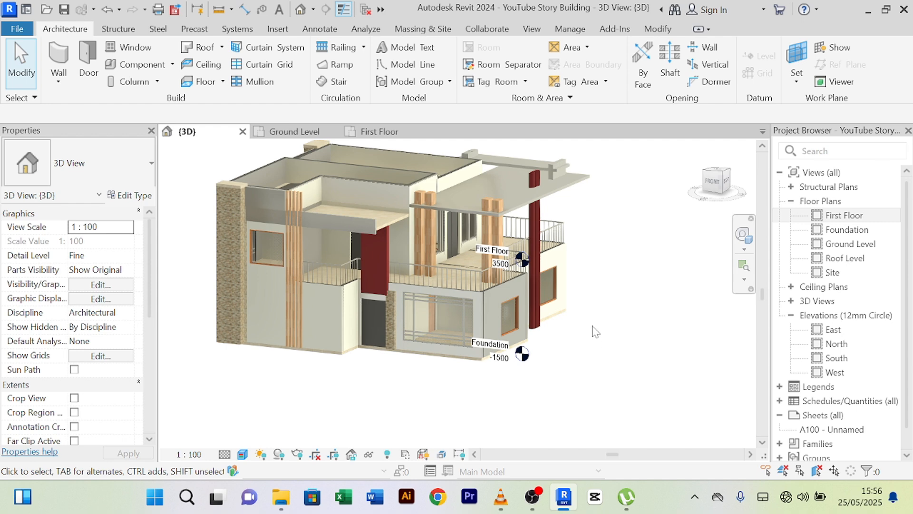
middle_click_drag(595, 329, 688, 353, "shift")
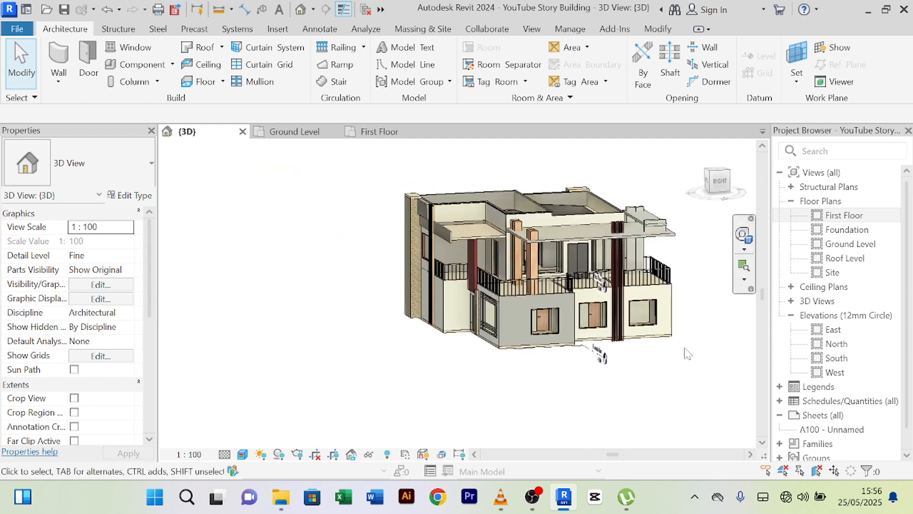
scroll(673, 328, "up", 6)
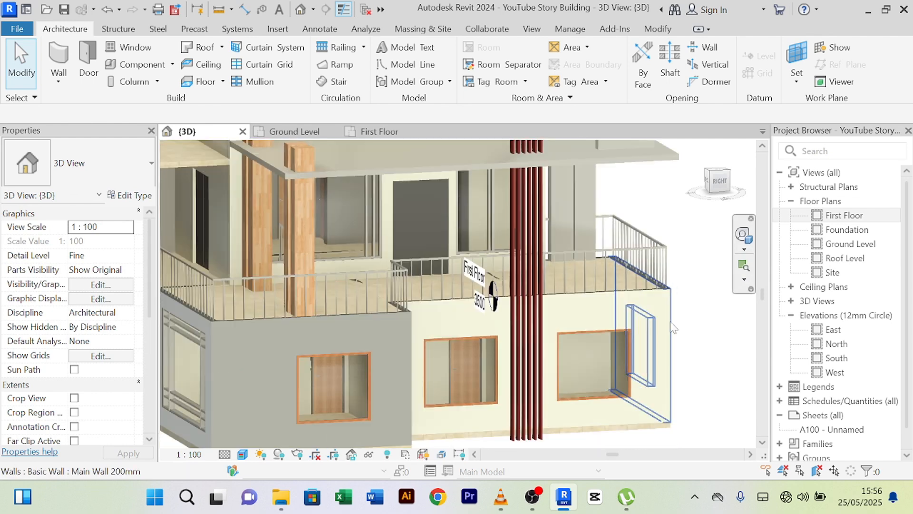
scroll(673, 328, "down", 6)
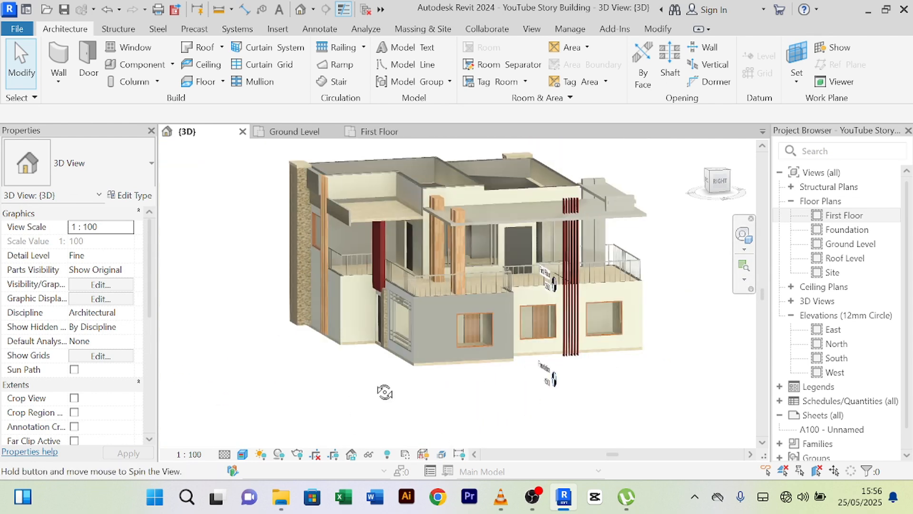
middle_click_drag(384, 392, 592, 318, "shift")
scroll(428, 367, "up", 5)
scroll(393, 328, "up", 4)
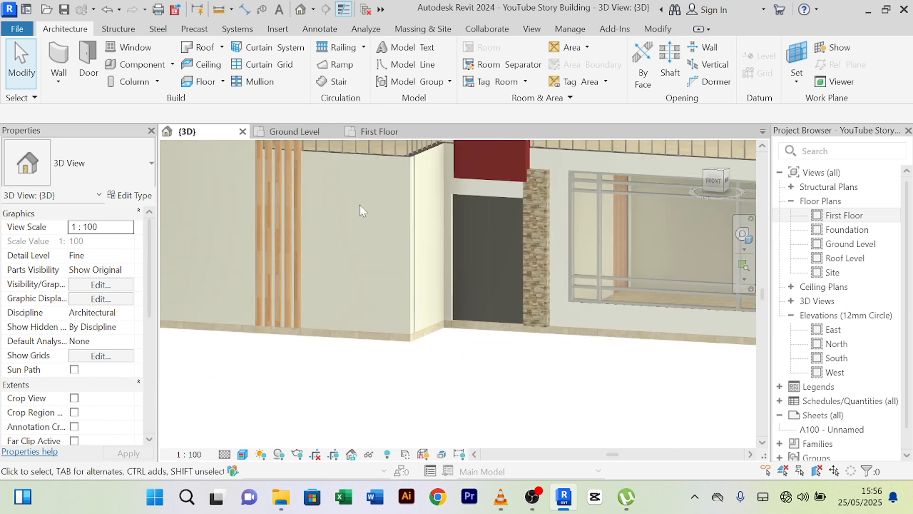
scroll(362, 212, "down", 4)
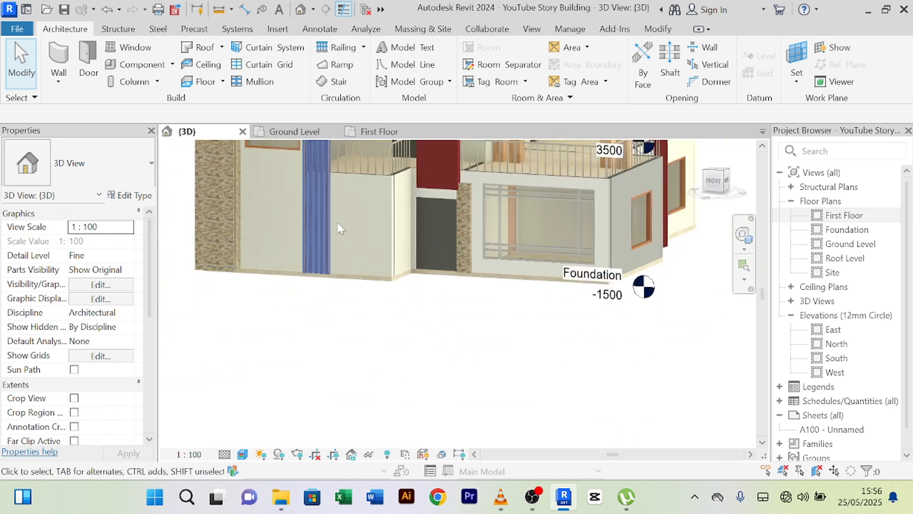
scroll(402, 220, "up", 2)
- Orbit the 3D view to face the house front and compare it with the Ground Level plan
middle_click_drag(398, 218, 386, 199, "shift")
scroll(369, 215, "down", 5)
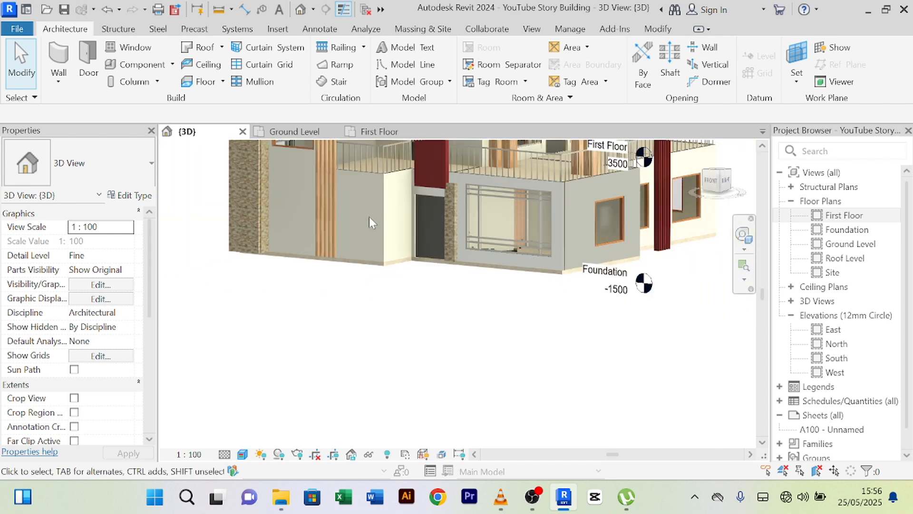
scroll(402, 314, "up", 3)
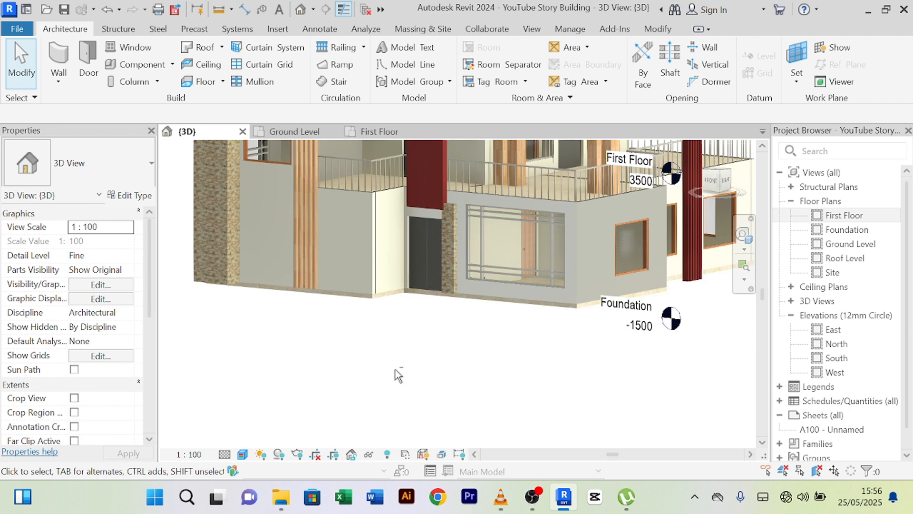
middle_click_drag(395, 370, 426, 368, "shift")
scroll(447, 369, "down", 3)
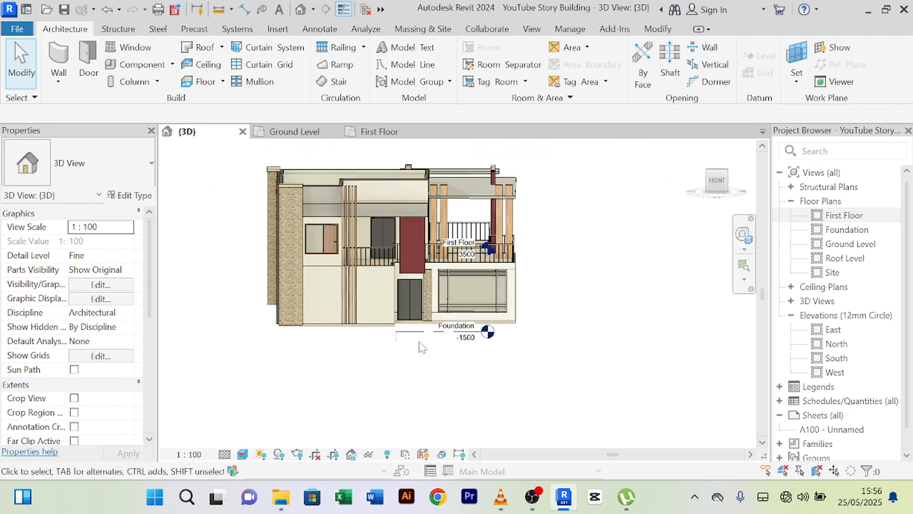
scroll(422, 309, "up", 3)
scroll(411, 309, "down", 1)
left_click(285, 132)
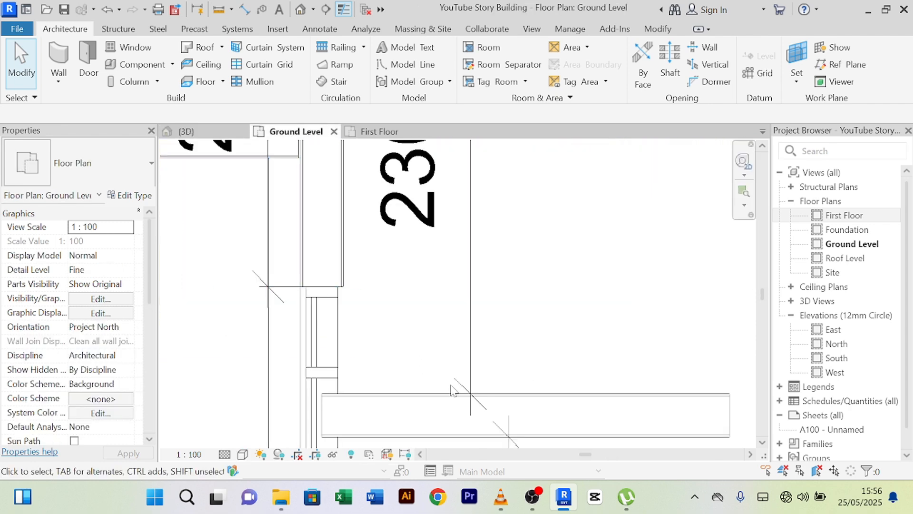
scroll(555, 316, "down", 3)
scroll(554, 316, "down", 2)
left_click(232, 133)
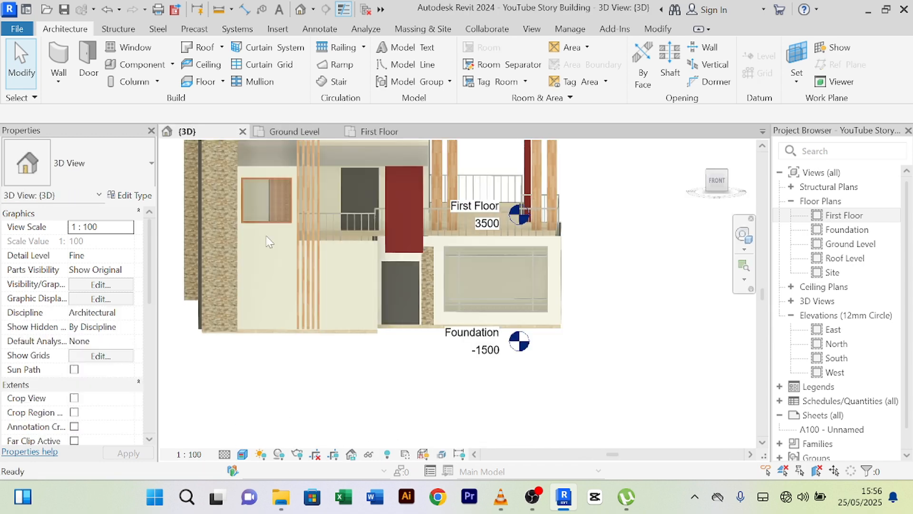
scroll(421, 390, "up", 2)
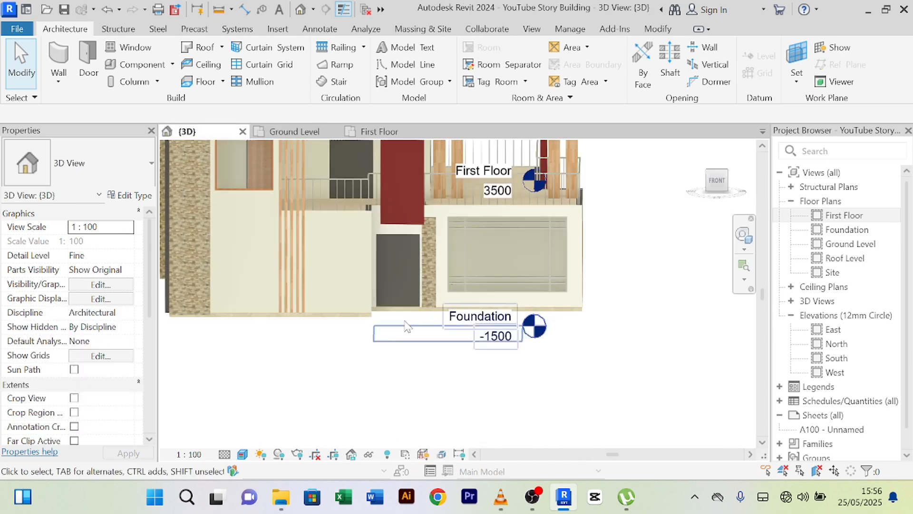
- Select the ground-floor entrance door and locate it in the Ground Level plan before returning to {3D}
left_click(405, 243)
left_click(295, 131)
scroll(586, 422, "down", 5)
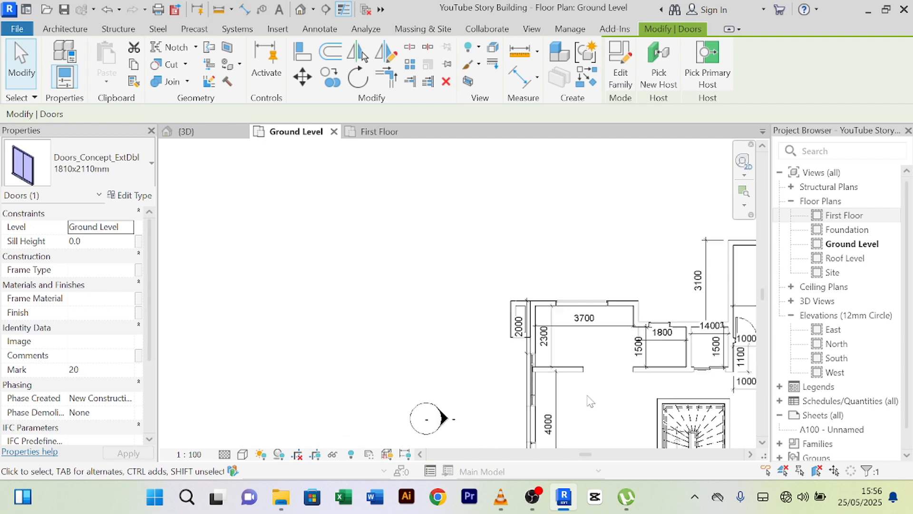
scroll(570, 357, "up", 6)
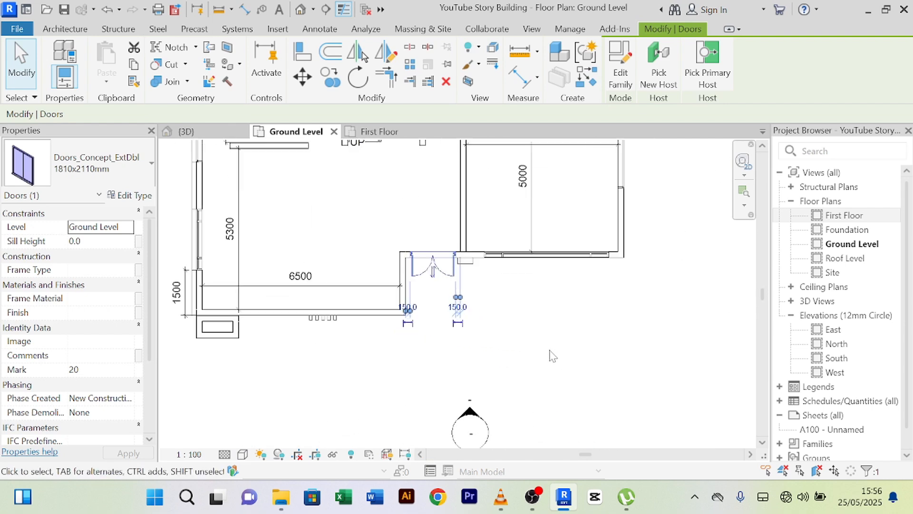
key("Escape")
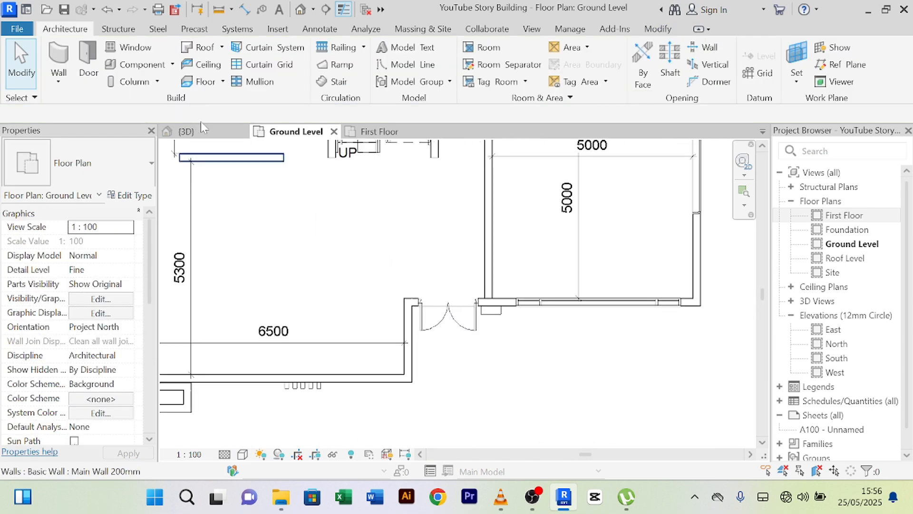
scroll(534, 366, "down", 5)
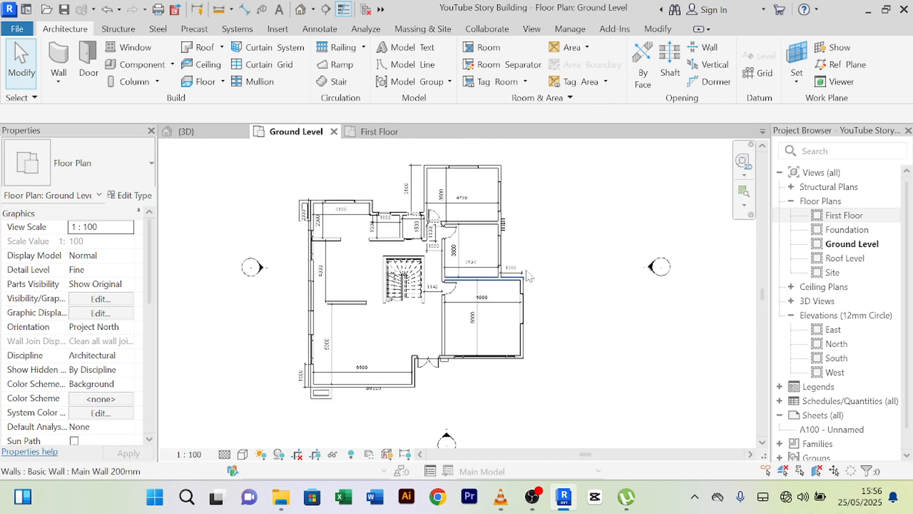
scroll(527, 276, "up", 2)
left_click(202, 136)
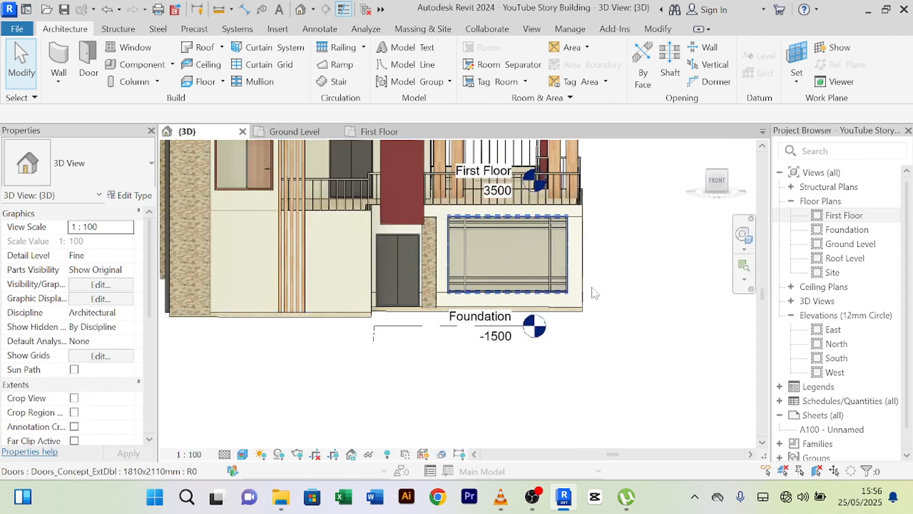
- Select the ground-floor wall left of the entrance and bring up Temporary Hide/Isolate
middle_click_drag(421, 385, 400, 380, "shift")
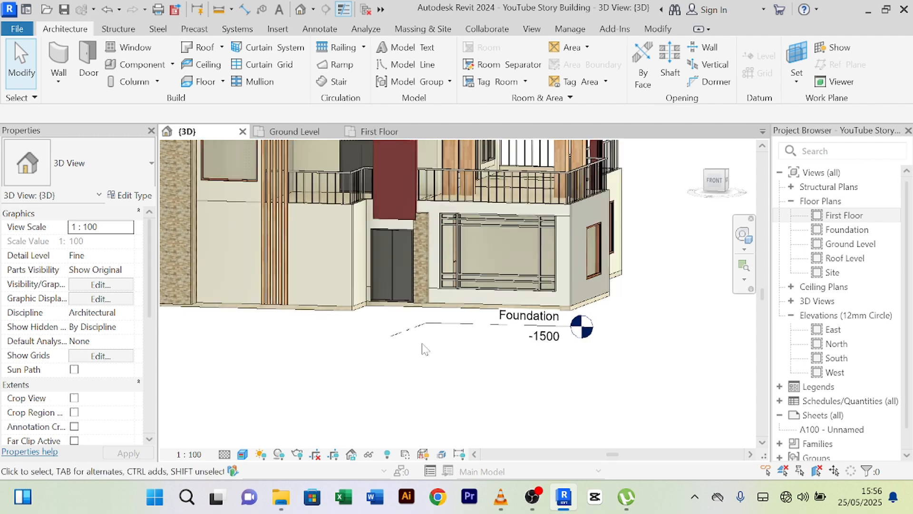
scroll(392, 298, "up", 2)
middle_click_drag(394, 427, 453, 484)
scroll(354, 311, "up", 2)
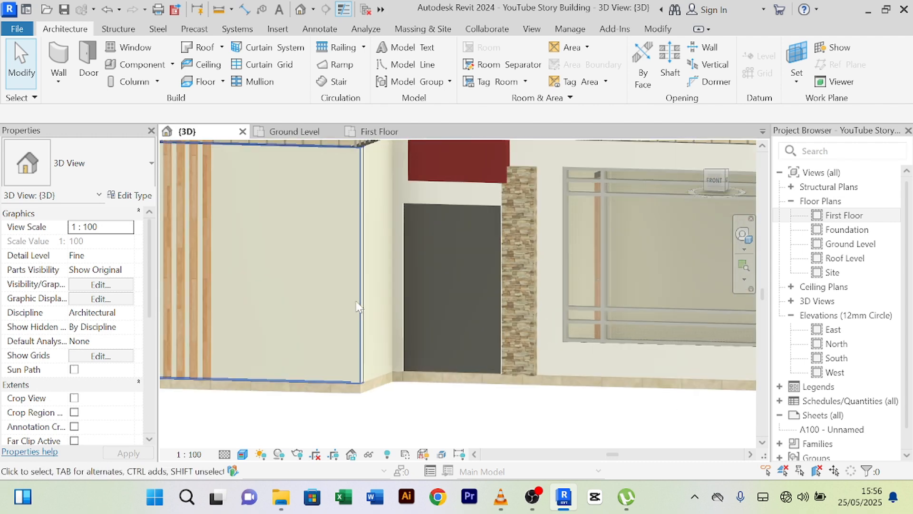
left_click(359, 306)
scroll(369, 369, "down", 3)
middle_click_drag(369, 369, 436, 439, "shift")
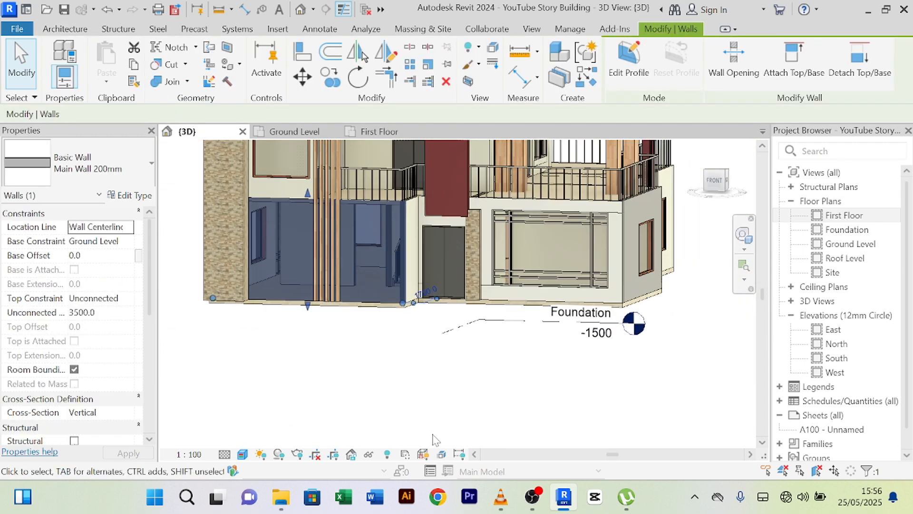
left_click(370, 457)
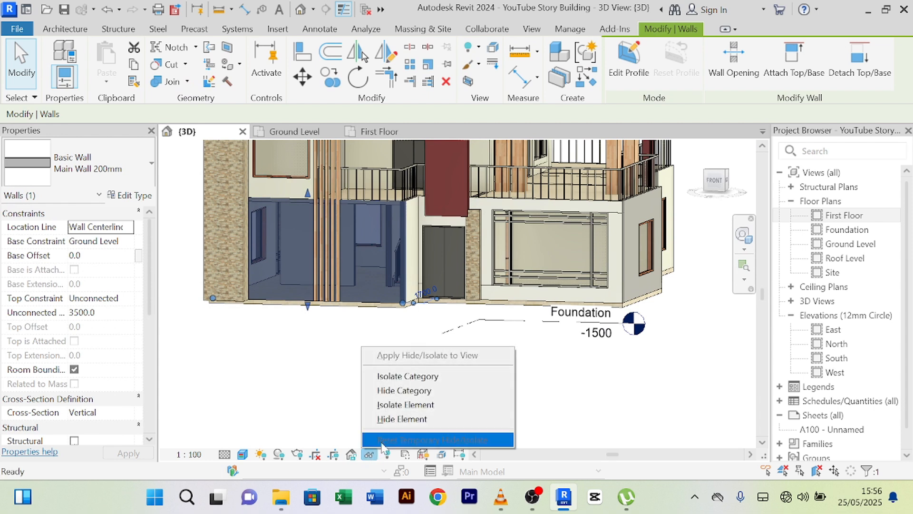
- Isolate the selected wall and split it at a first point with Split Element
left_click(418, 408)
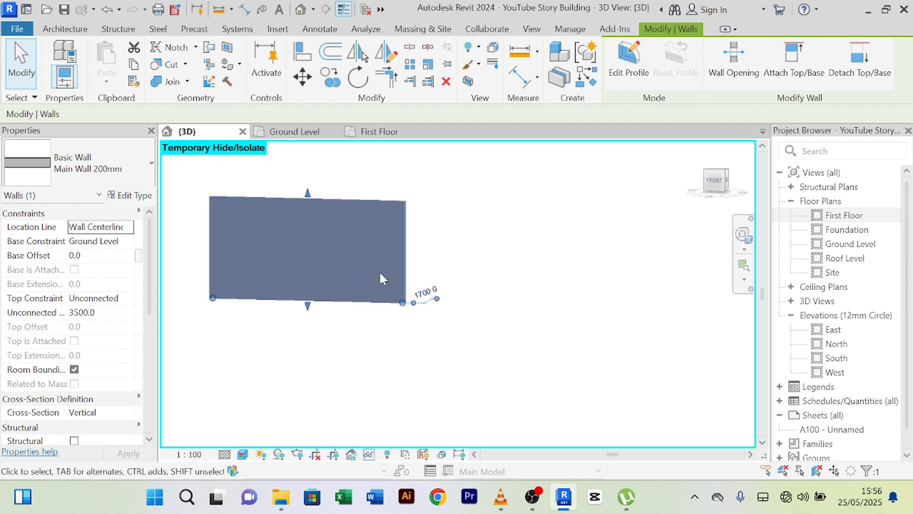
scroll(367, 257, "up", 1)
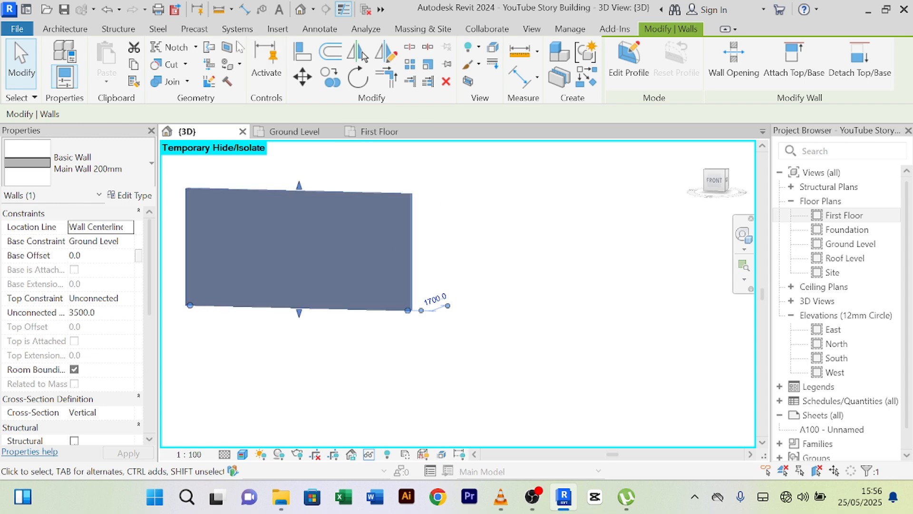
left_click(410, 47)
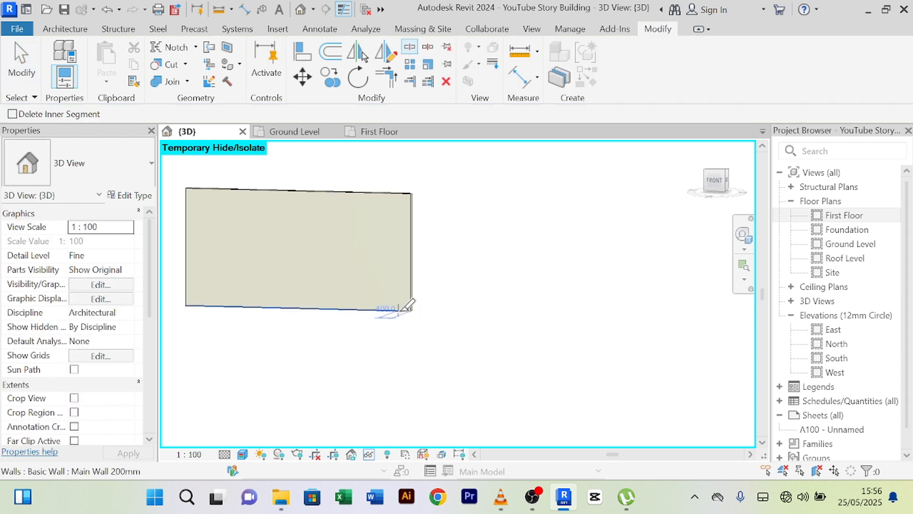
scroll(414, 307, "up", 1)
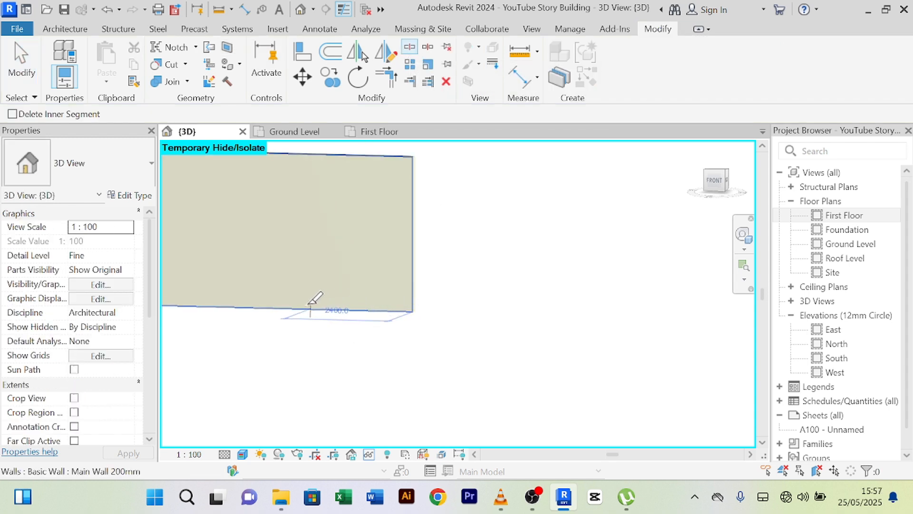
left_click(285, 305)
scroll(493, 256, "down", 3)
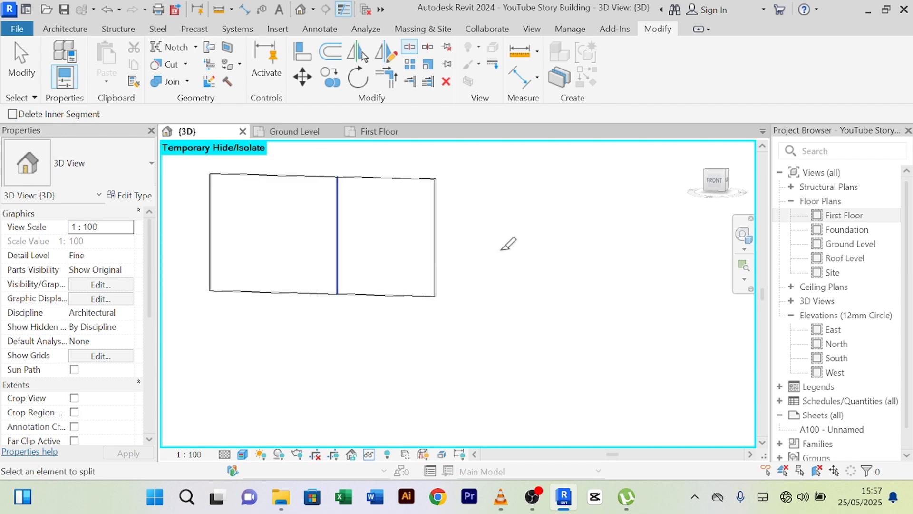
right_click(517, 230)
left_click(545, 201)
right_click(537, 214)
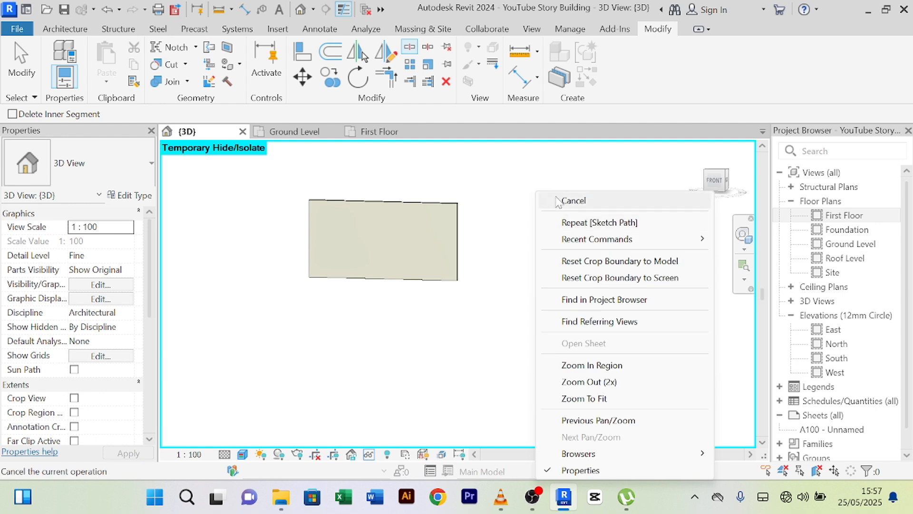
left_click(554, 199)
- Split the isolated wall a second time near its right end
left_click(412, 49)
scroll(466, 273, "up", 3)
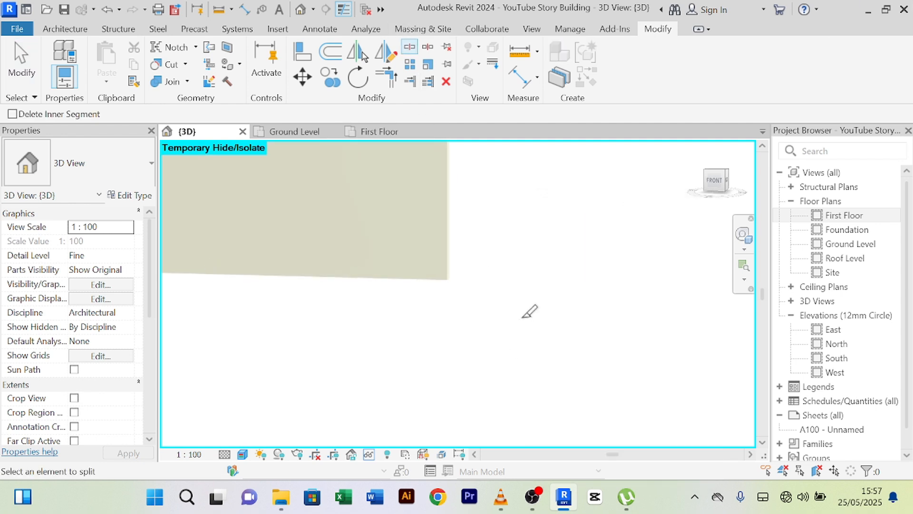
scroll(529, 312, "down", 3)
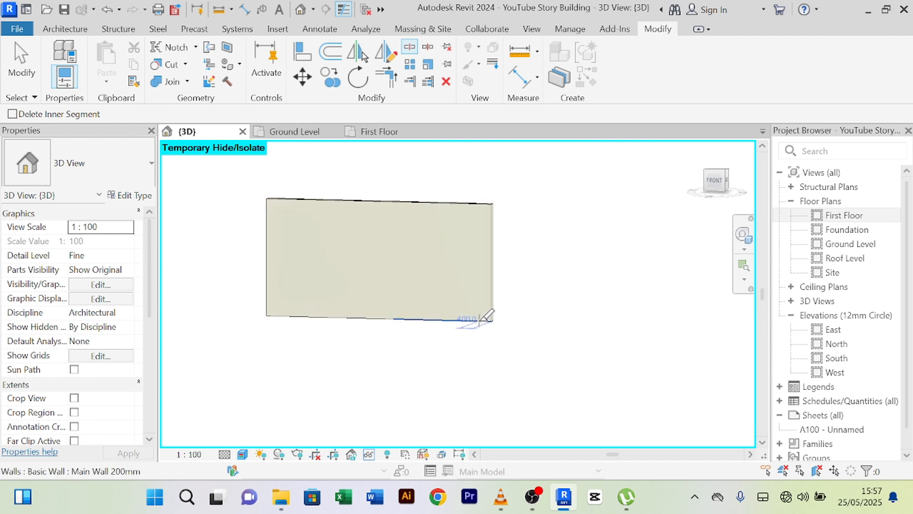
scroll(486, 315, "up", 2)
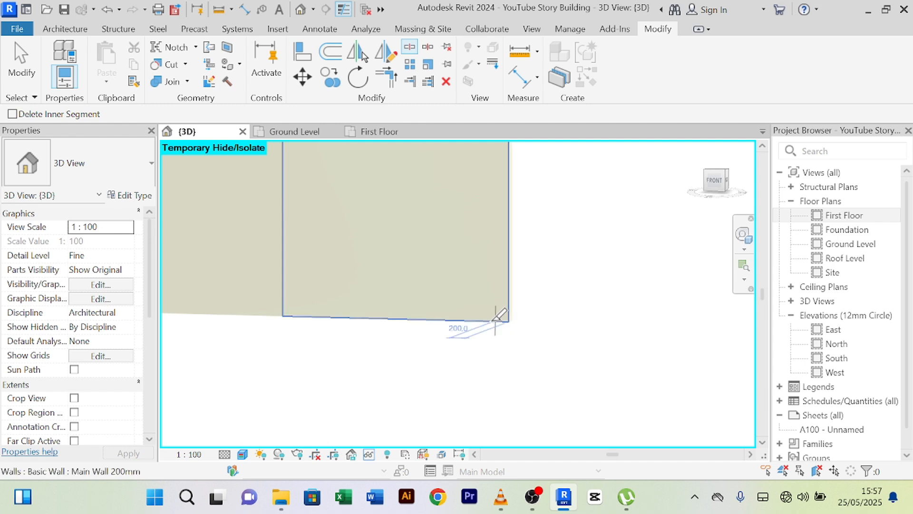
left_click(495, 320)
right_click(590, 219)
left_click(612, 202)
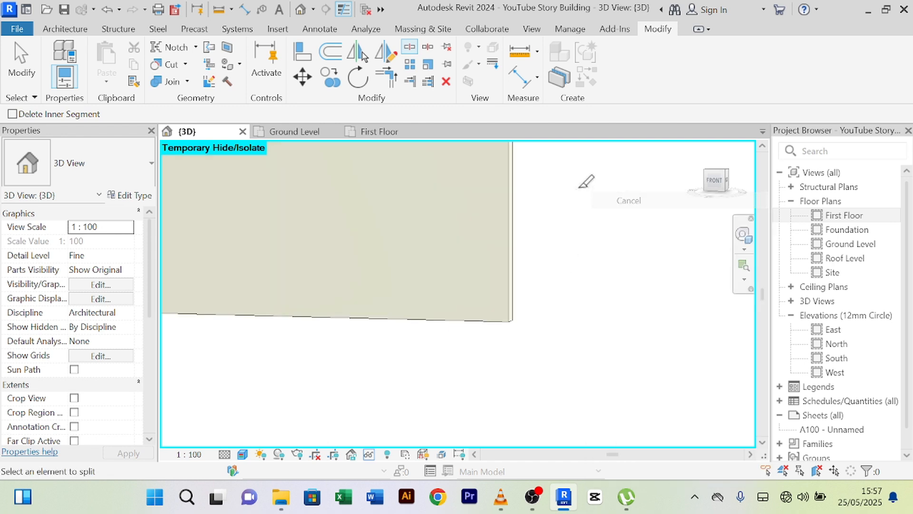
right_click(578, 189)
left_click(596, 203)
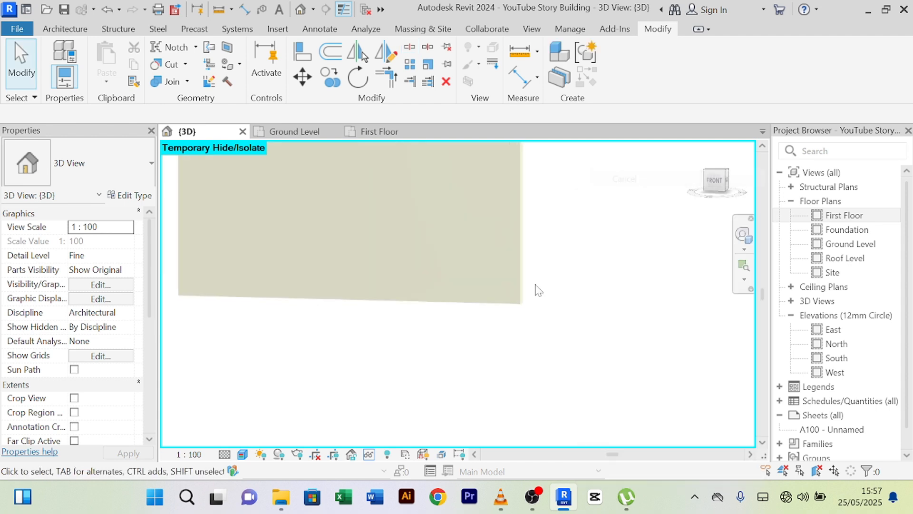
- Change the right-hand wall segment from the 200mm basic wall to Curtain Wall: Curtain_Wall-Empty
left_click(468, 303)
scroll(580, 280, "down", 3)
middle_click_drag(580, 280, 544, 337)
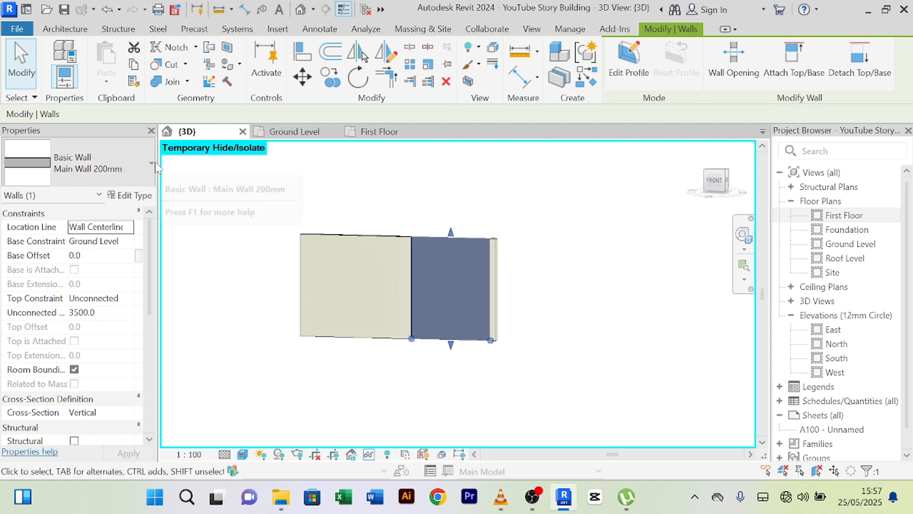
middle_click_drag(557, 323, 555, 306)
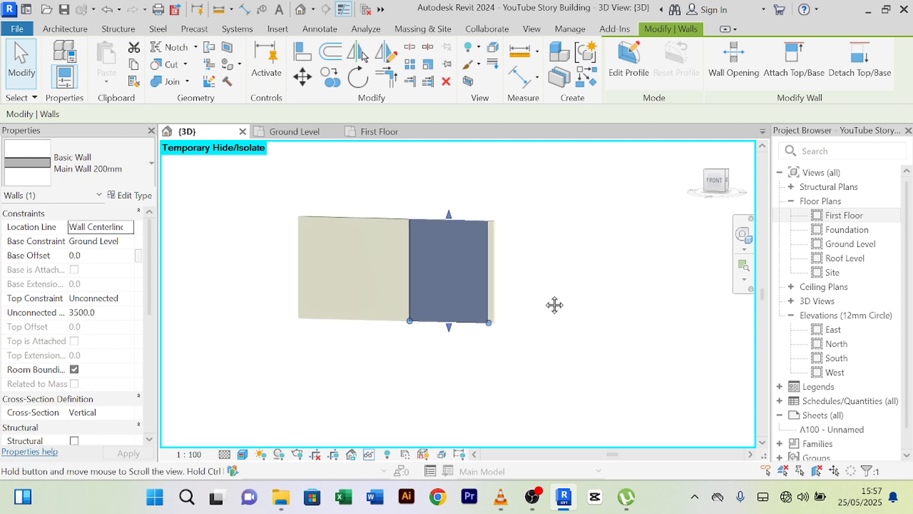
left_click(449, 363)
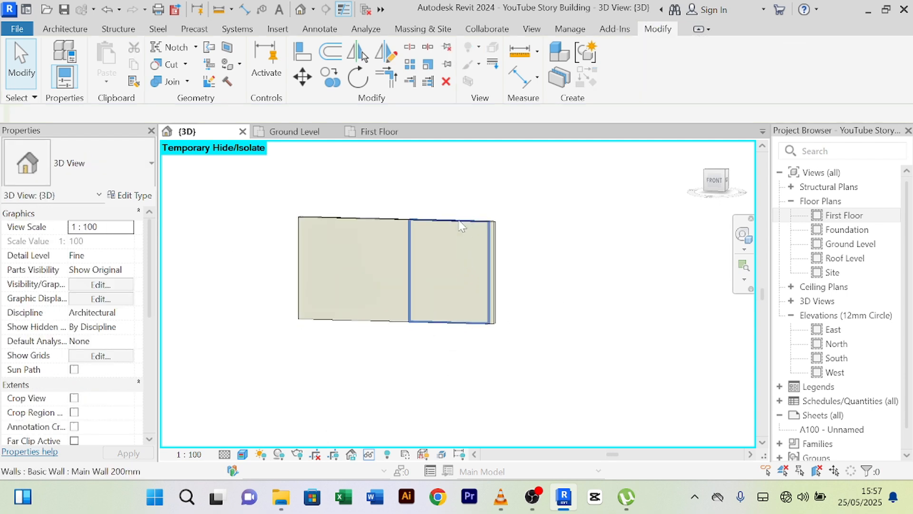
left_click(470, 259)
left_click(151, 165)
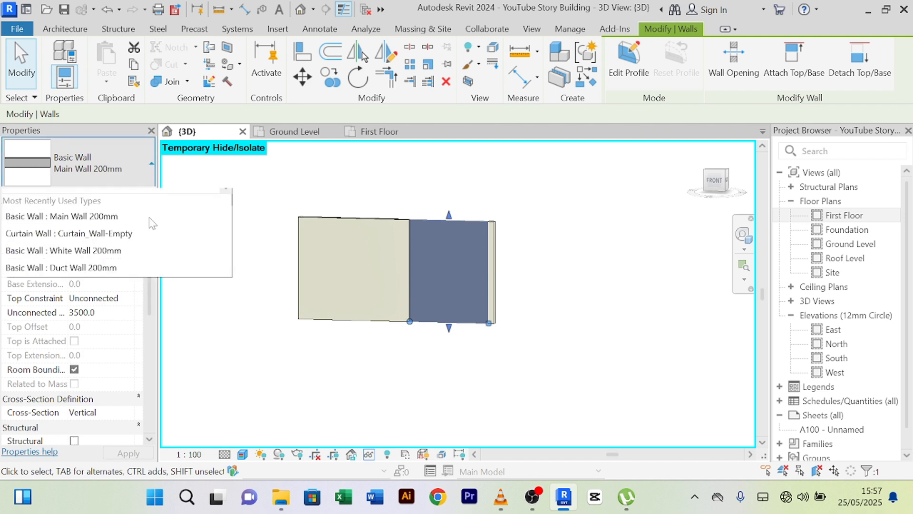
scroll(114, 395, "down", 10)
scroll(100, 391, "down", 2)
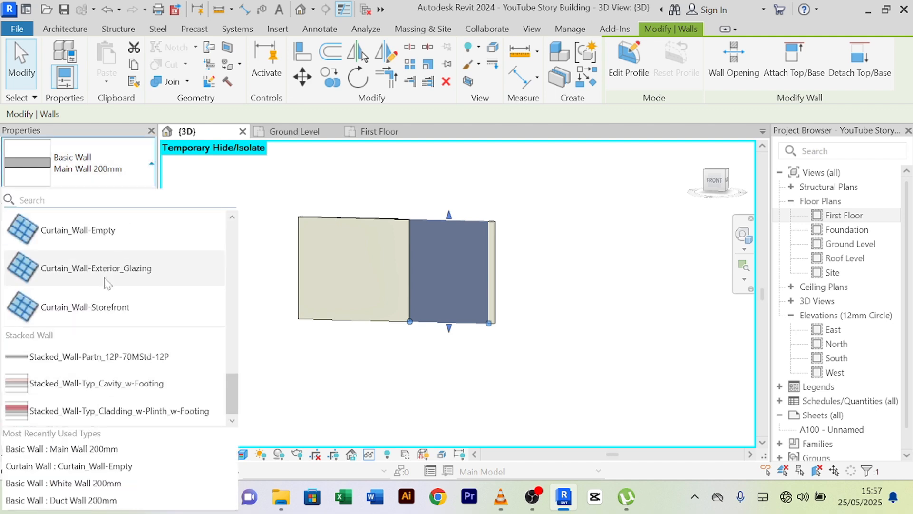
left_click(118, 238)
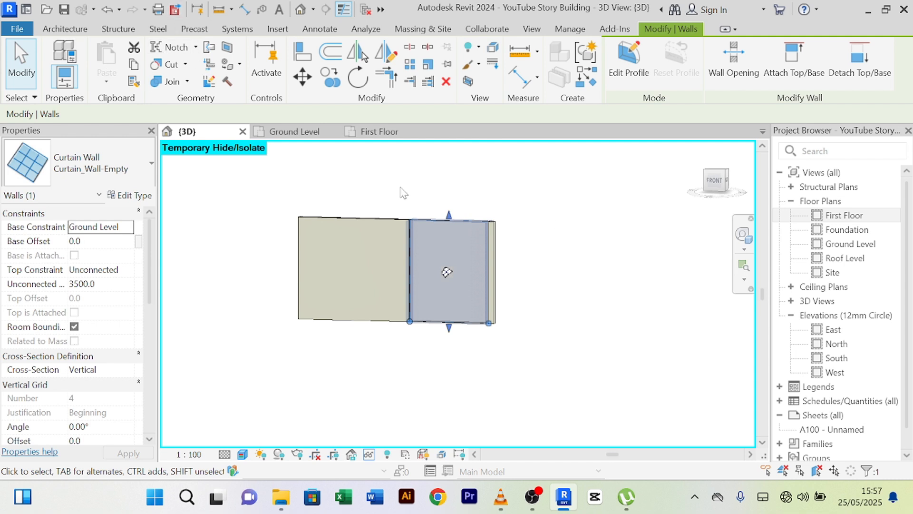
left_click(55, 30)
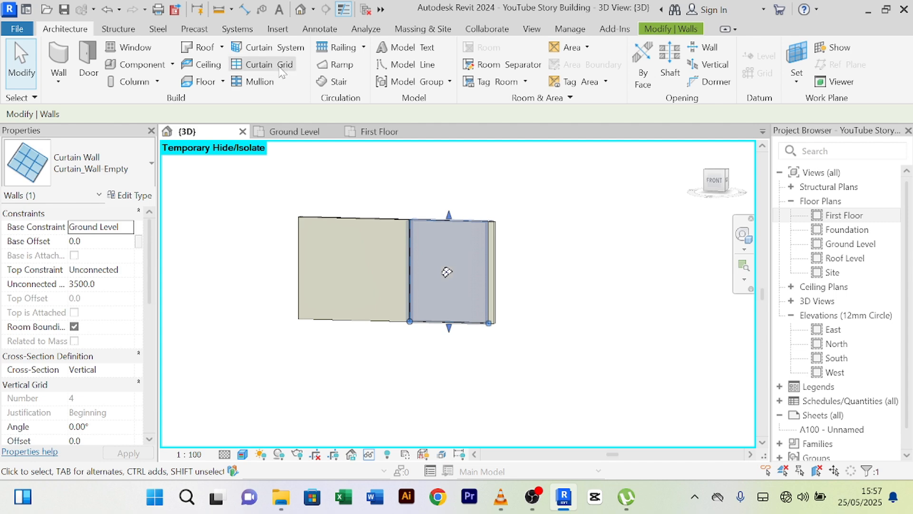
- Add two vertical and two horizontal curtain grid lines to the curtain wall
left_click(281, 70)
scroll(413, 289, "up", 2)
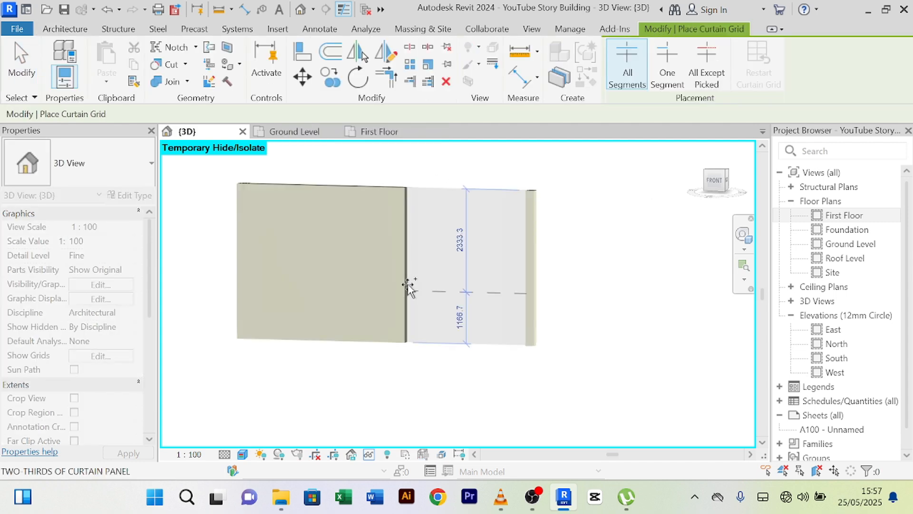
scroll(401, 287, "up", 2)
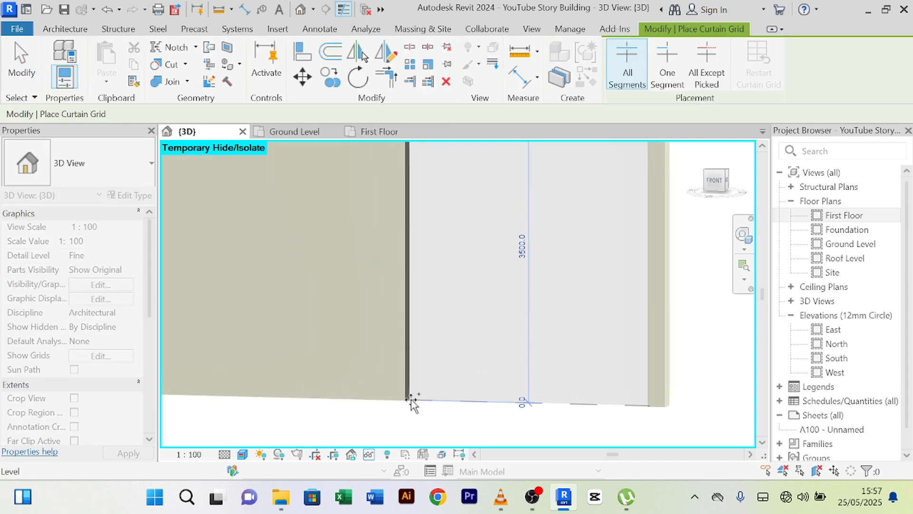
left_click(442, 404)
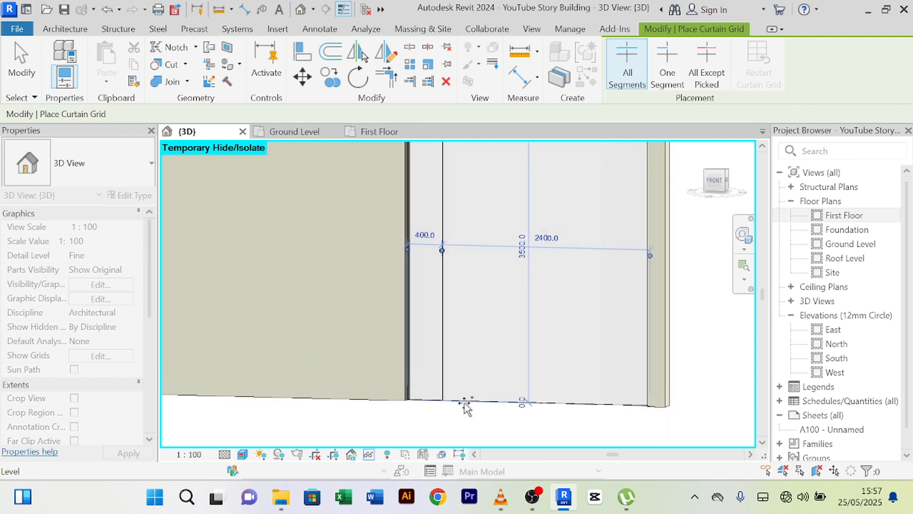
left_click(615, 405)
scroll(616, 412, "down", 3)
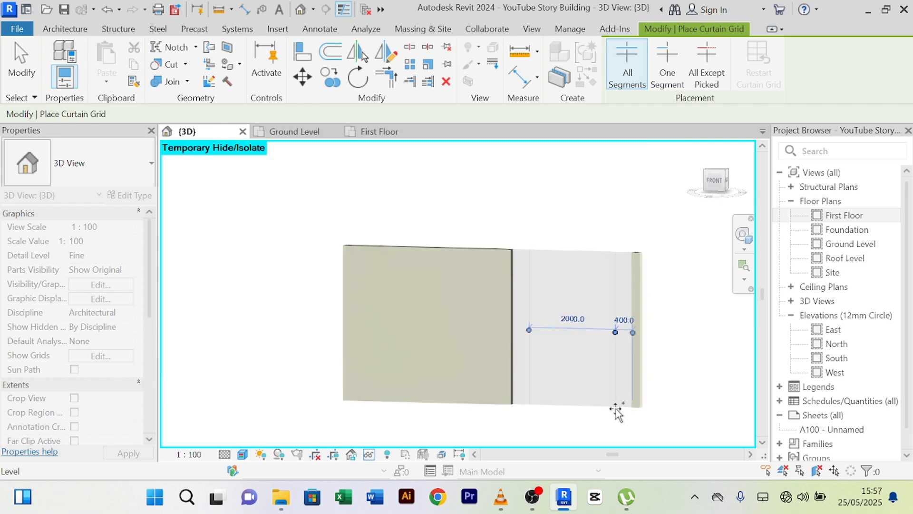
middle_click_drag(681, 381, 677, 336)
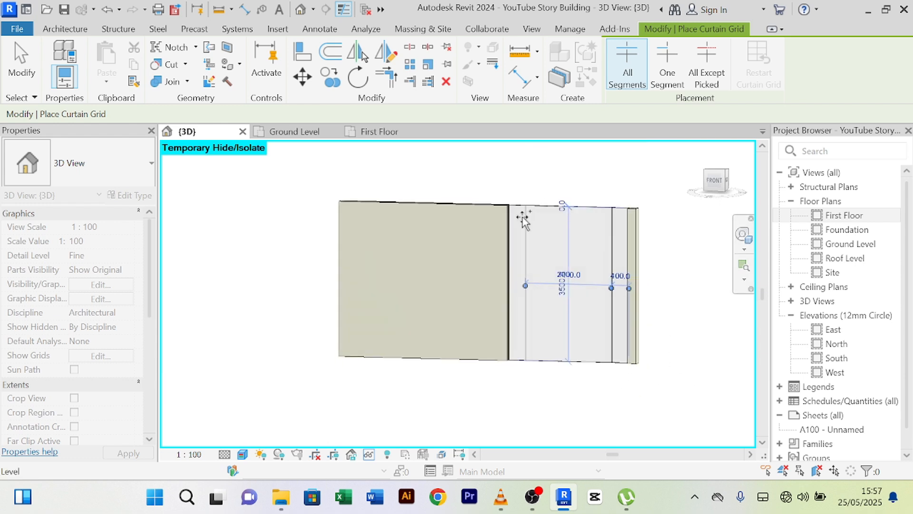
scroll(519, 214, "up", 3)
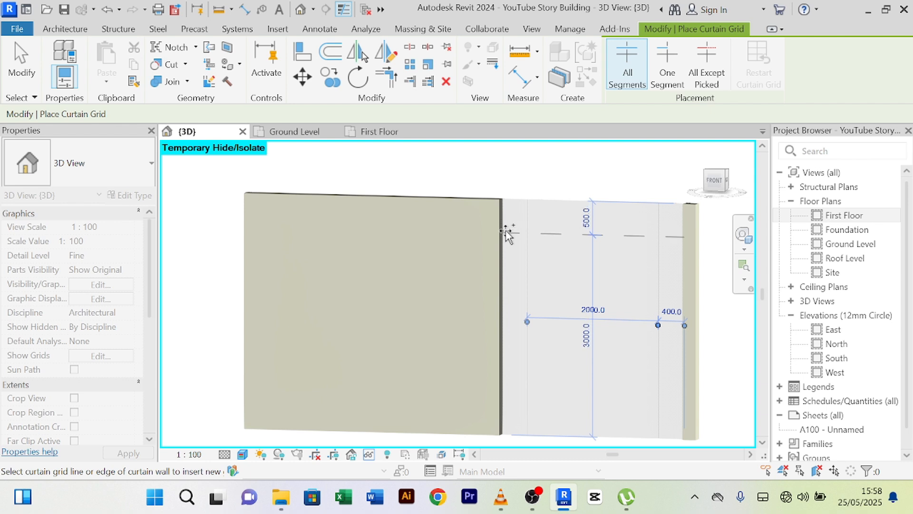
left_click(506, 232)
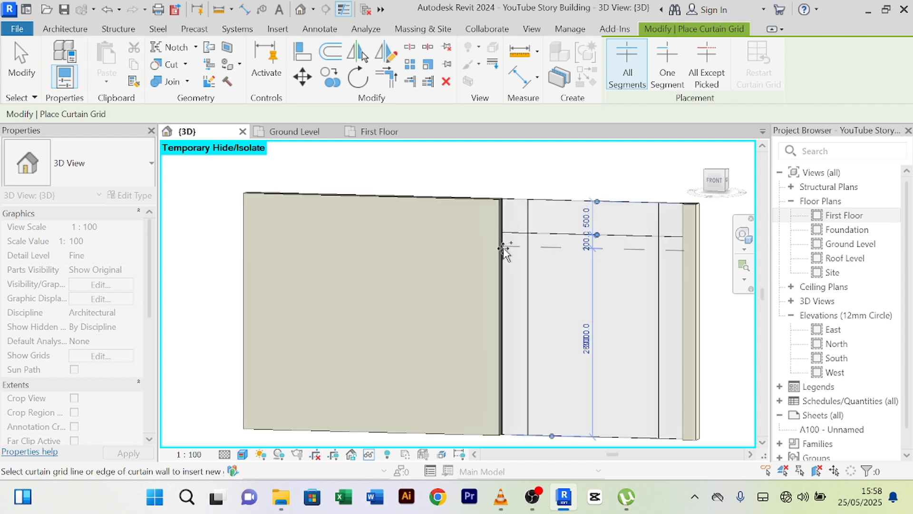
scroll(521, 304, "up", 3)
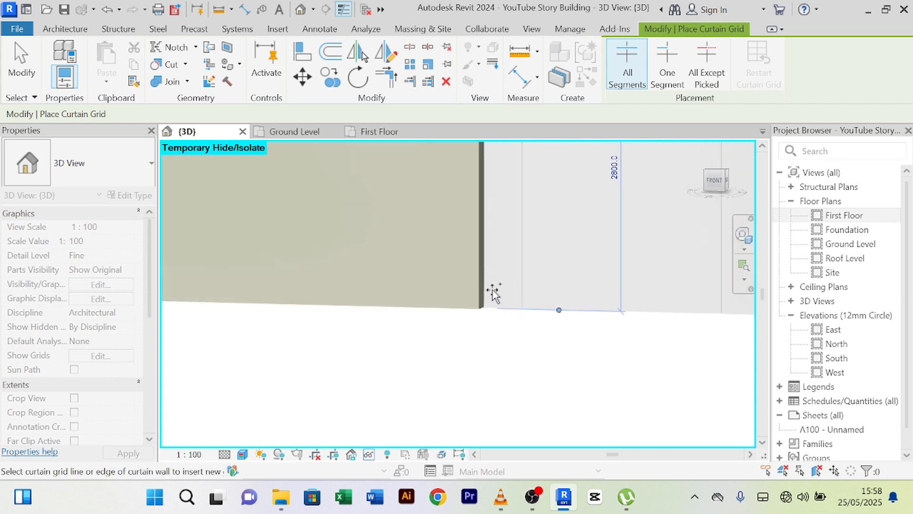
middle_click_drag(485, 283, 481, 361)
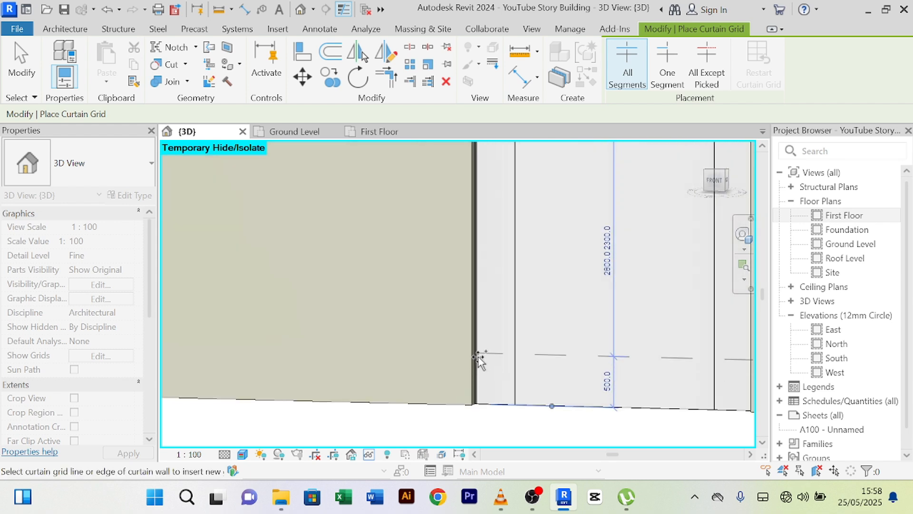
left_click(478, 358)
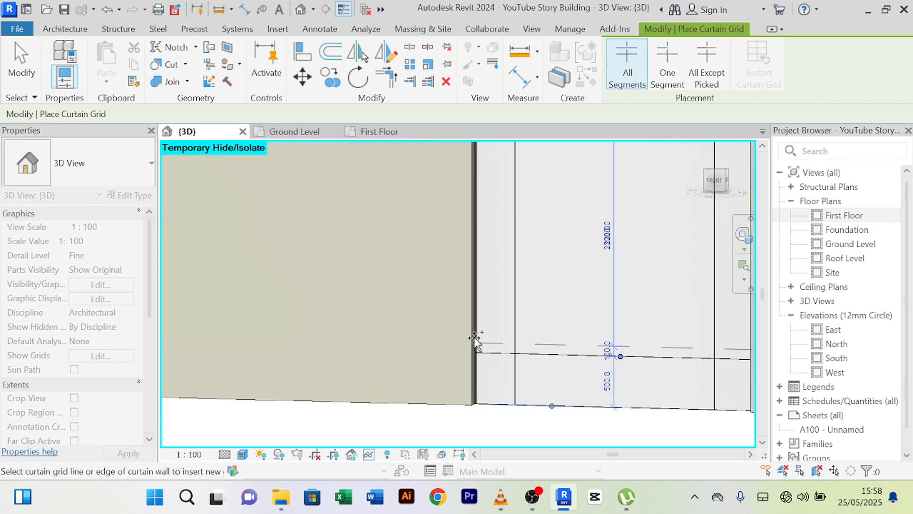
scroll(477, 336, "down", 5)
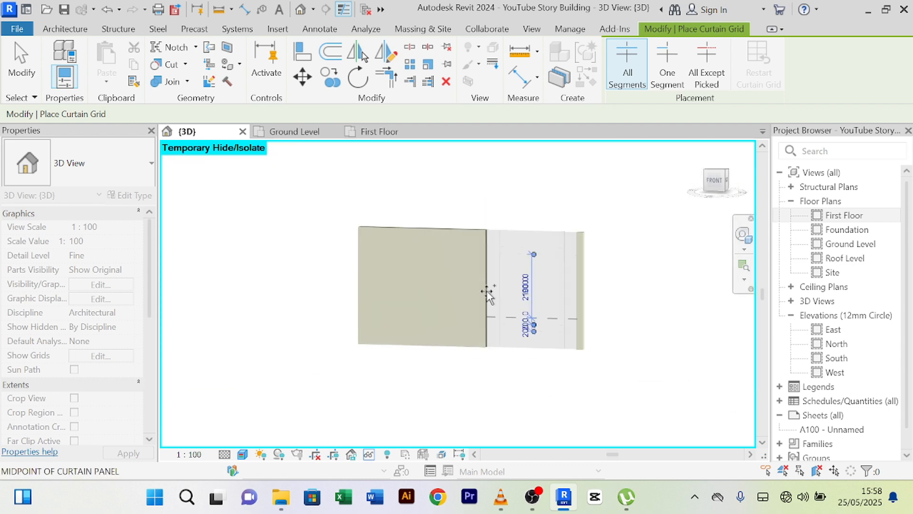
- Place 50x150mm rectangular mullions on all of the curtain wall's grid lines
left_click(63, 30)
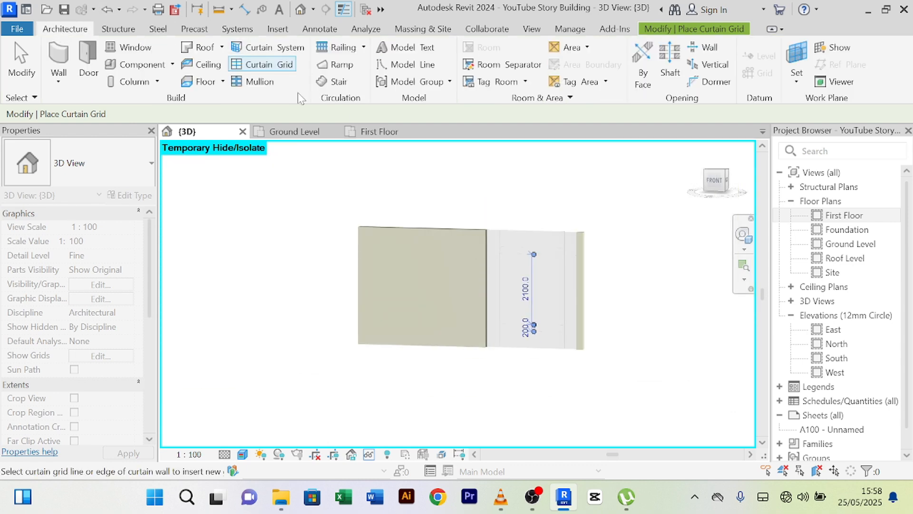
left_click(261, 84)
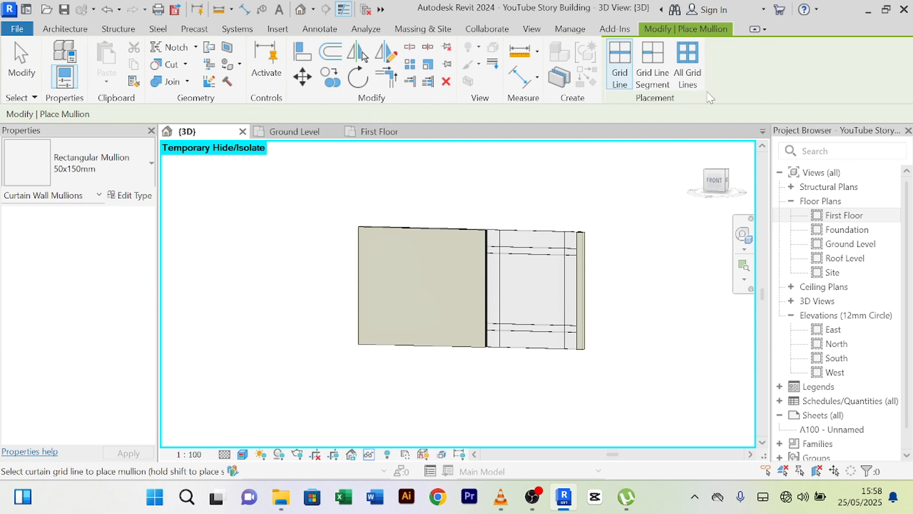
left_click(698, 76)
left_click(534, 251)
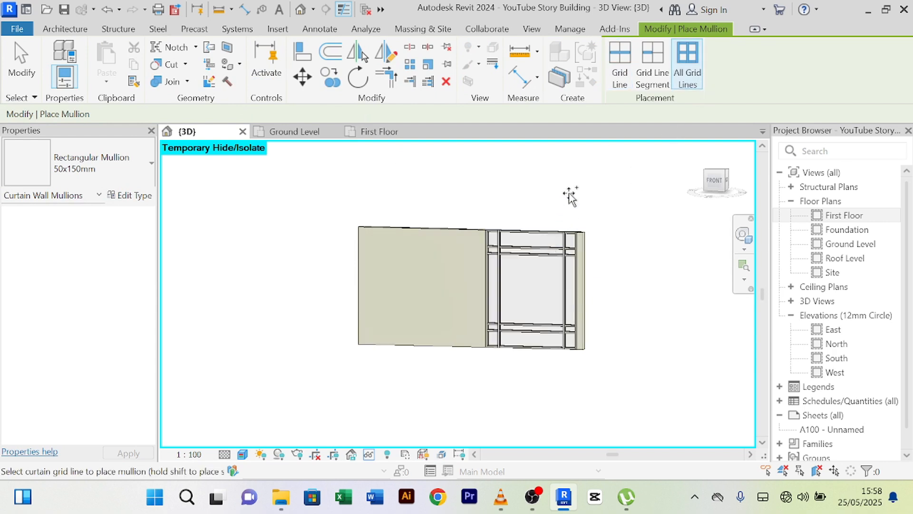
right_click(572, 189)
left_click(597, 194)
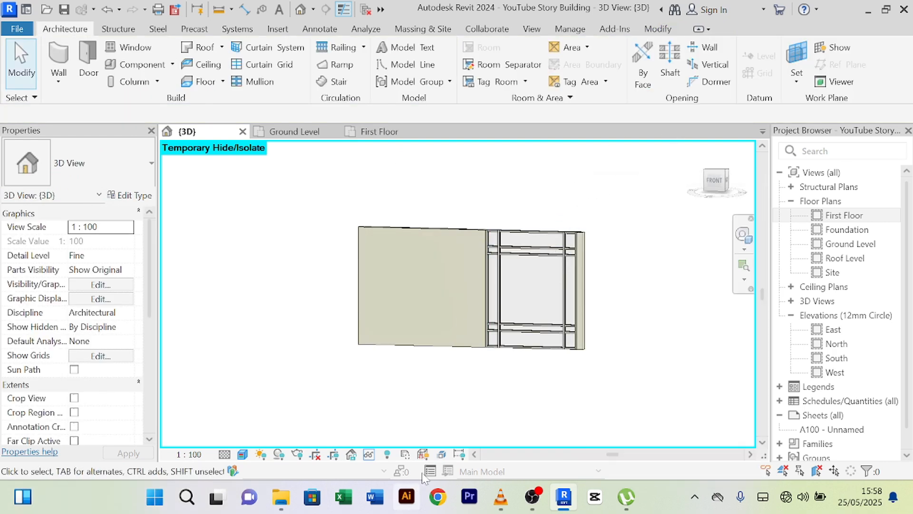
- Restore all temporarily hidden elements and orbit to a straight-on view of the facade
left_click(387, 455)
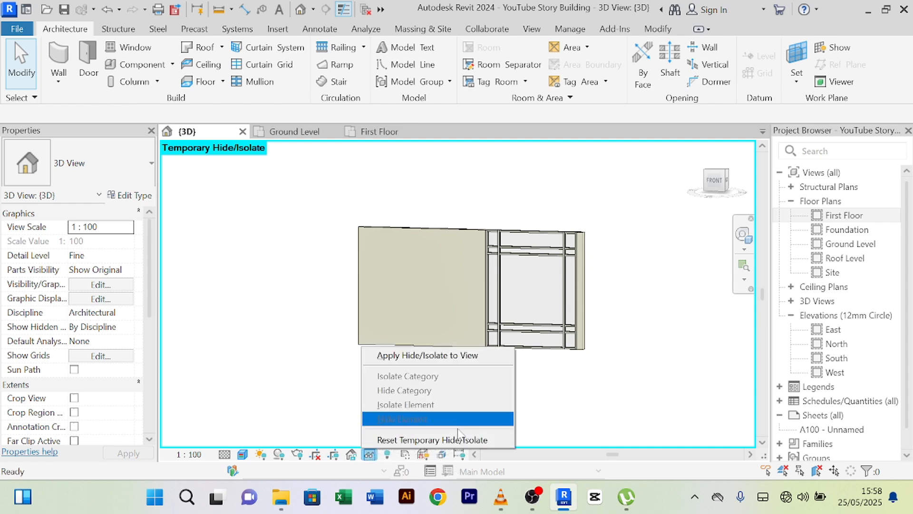
left_click(433, 439)
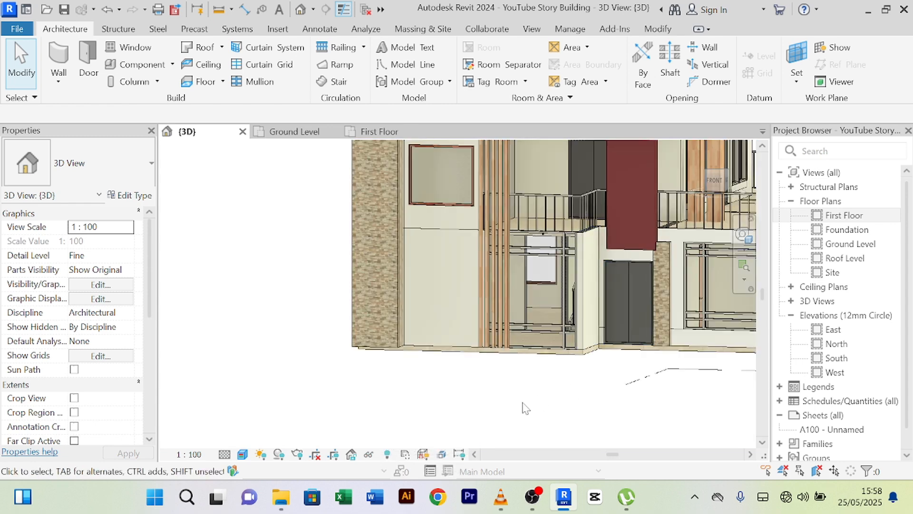
middle_click_drag(527, 408, 558, 390, "shift")
scroll(518, 247, "up", 3)
scroll(515, 246, "down", 2)
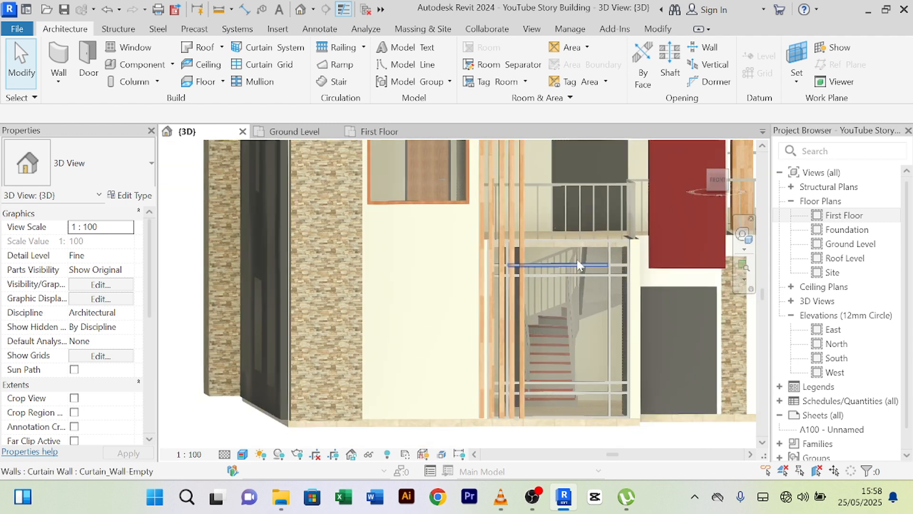
middle_click_drag(632, 262, 624, 241)
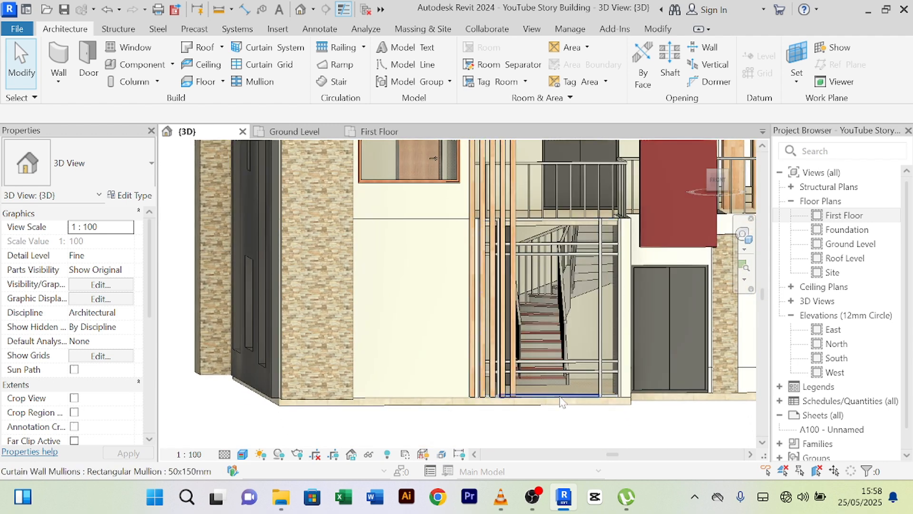
scroll(514, 421, "down", 2)
middle_click_drag(513, 422, 486, 411, "shift")
scroll(608, 281, "up", 2)
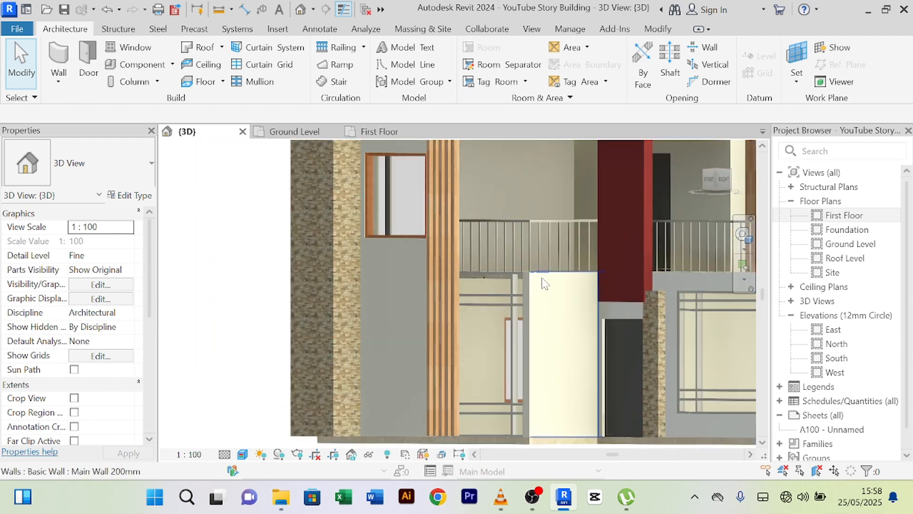
- Select the cream Main Wall 200mm below the balcony and bring up Temporary Hide/Isolate
left_click(536, 300)
scroll(552, 285, "up", 3)
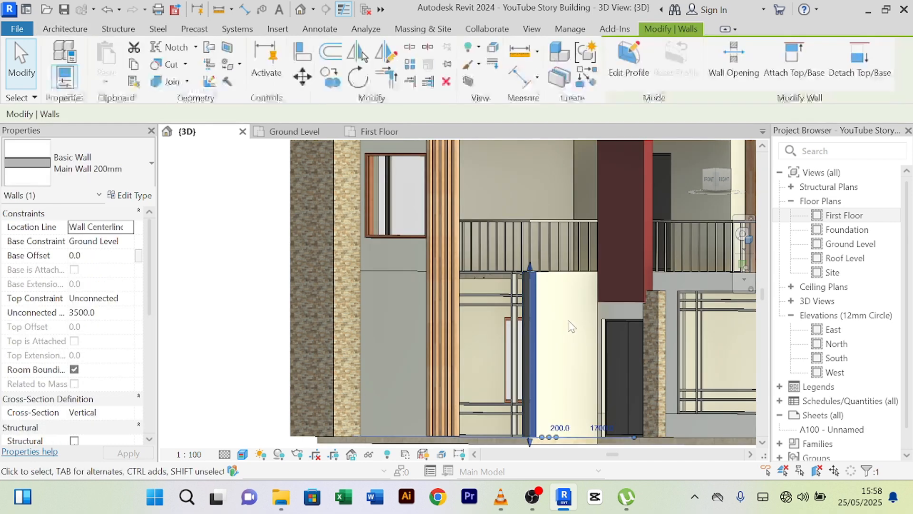
key("Escape")
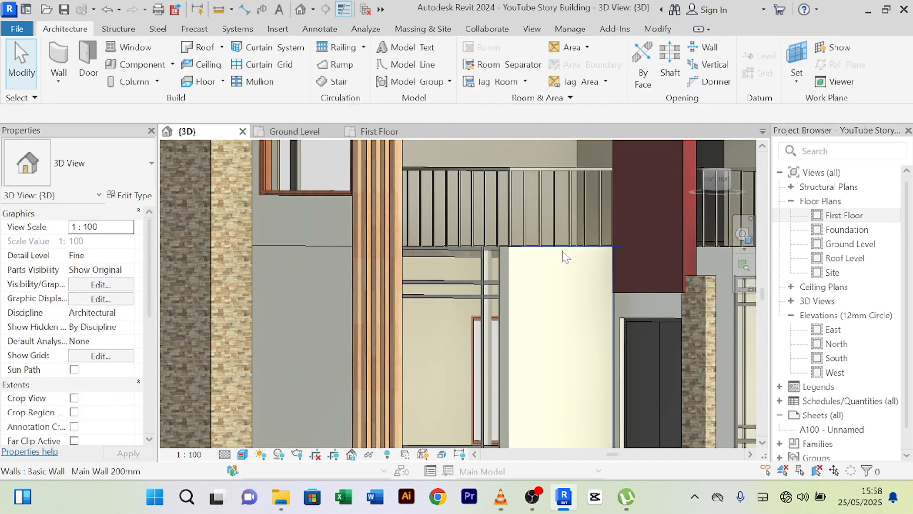
left_click(565, 256)
scroll(576, 292, "down", 4)
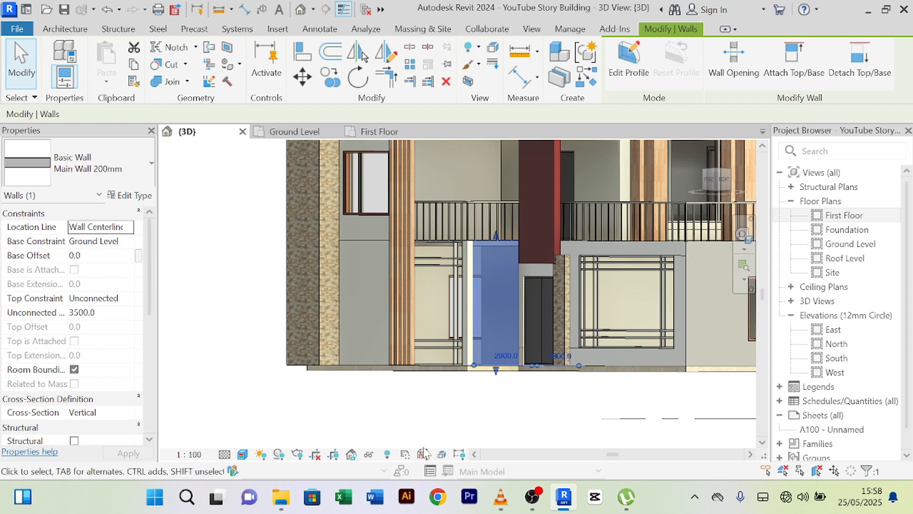
left_click(369, 455)
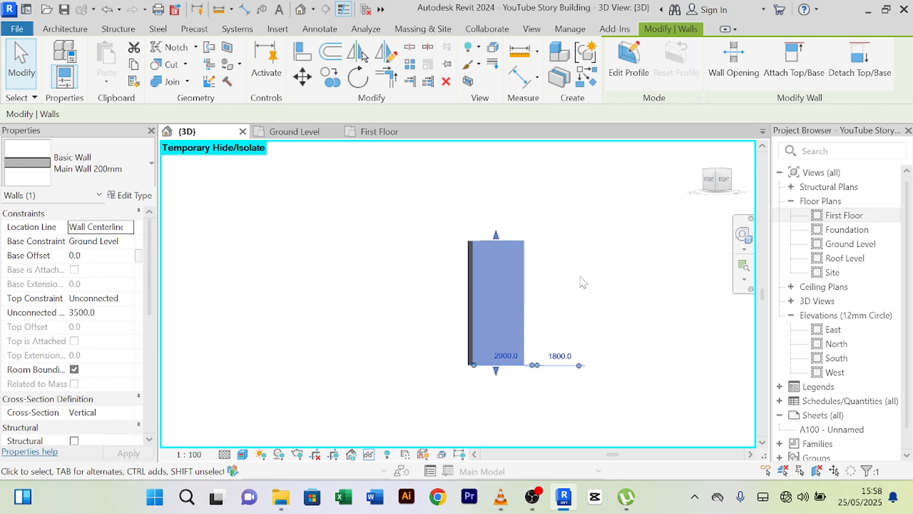
- Split the isolated wall 200 mm from one end using Split Element
middle_click_drag(588, 291, 549, 265, "shift")
scroll(562, 287, "up", 3)
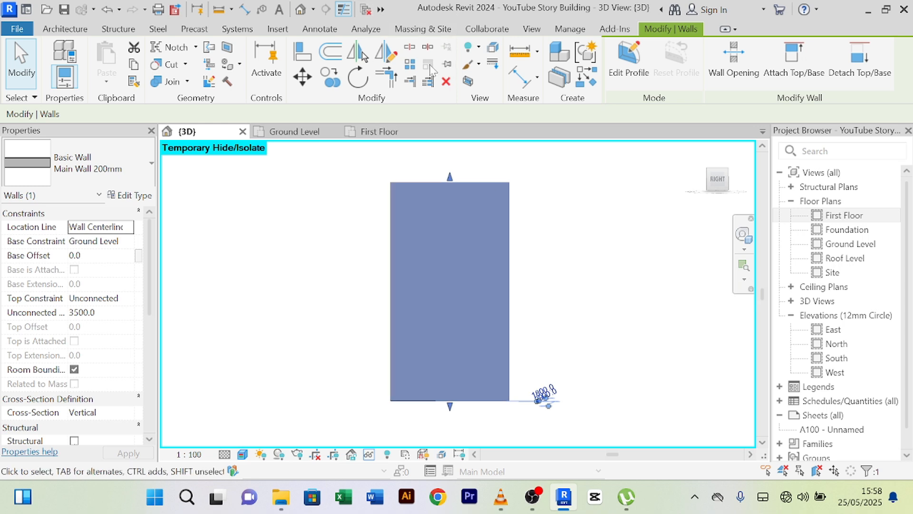
left_click(409, 47)
scroll(398, 403, "up", 2)
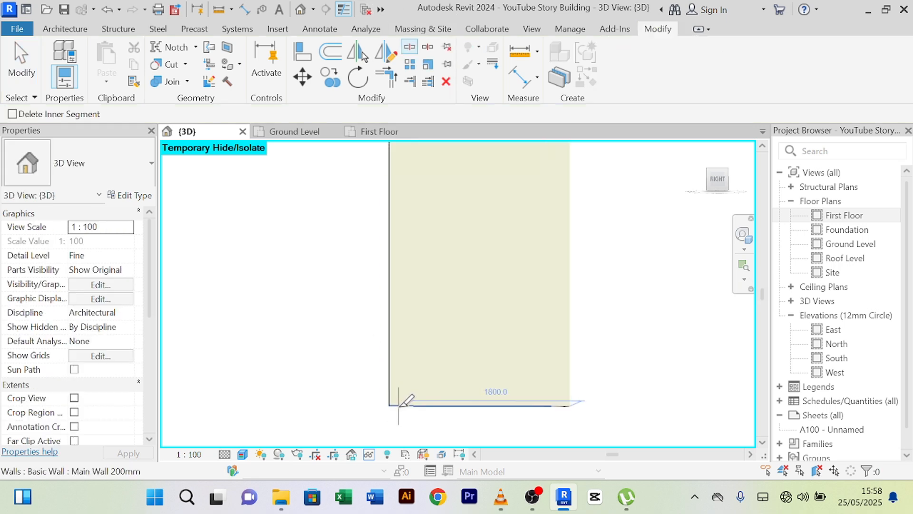
scroll(399, 404, "down", 2)
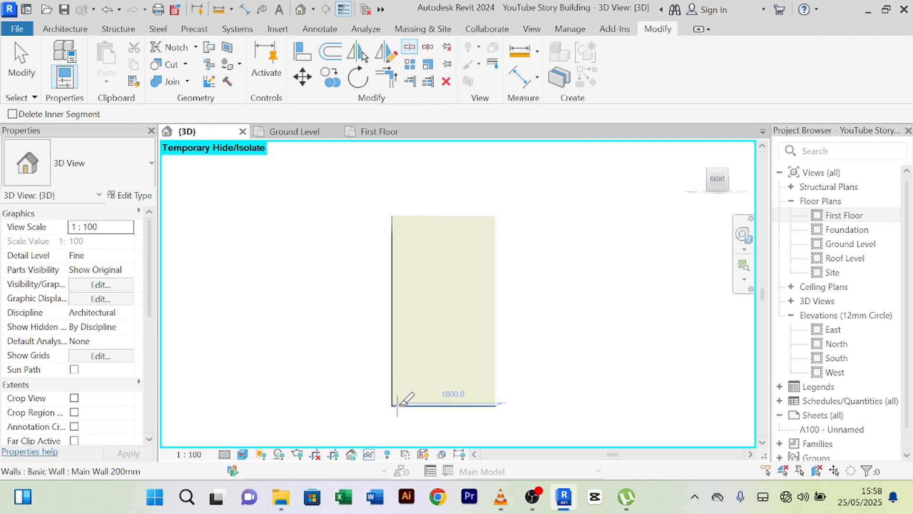
scroll(485, 404, "up", 3)
left_click(486, 404)
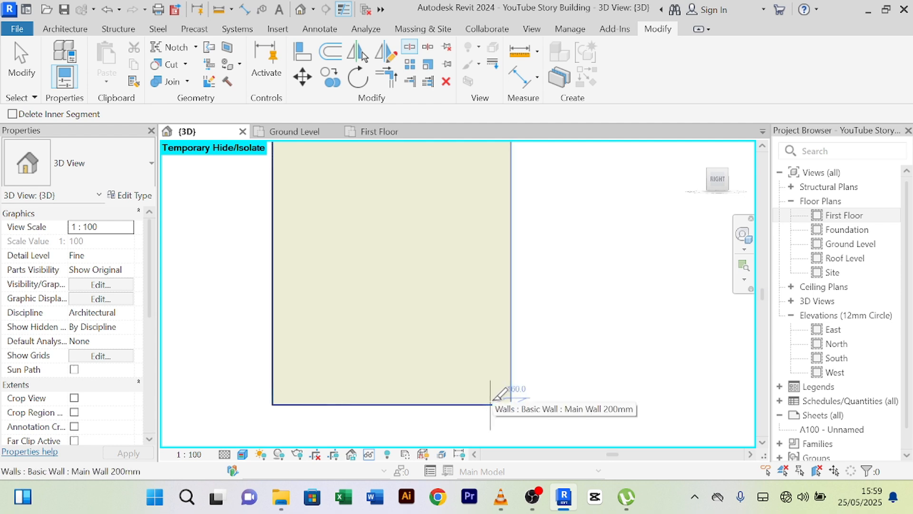
left_click(493, 401)
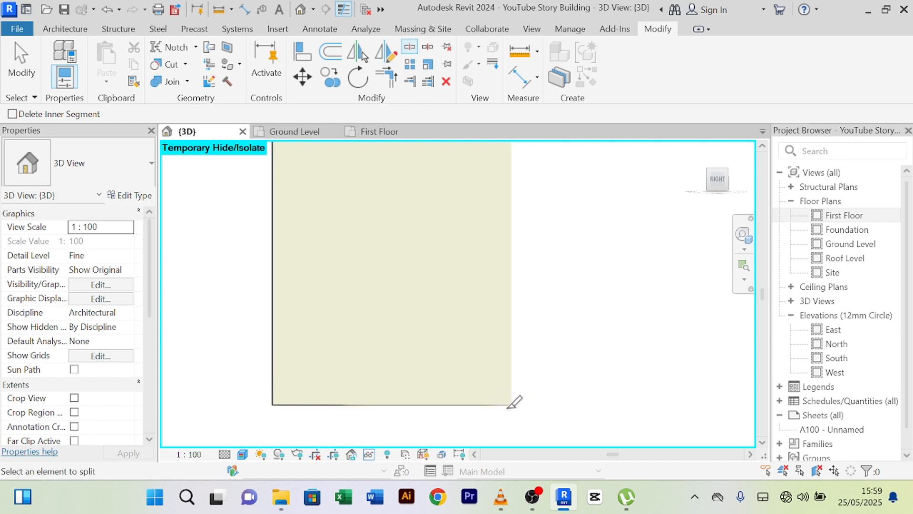
- Split the wall again near its right end and exit the Split tool
scroll(514, 402, "up", 2)
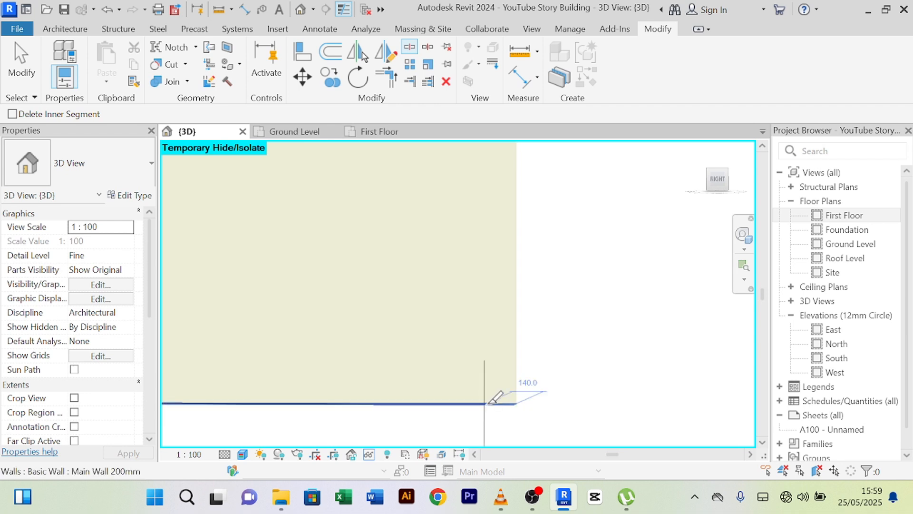
left_click(488, 405)
scroll(564, 373, "down", 2)
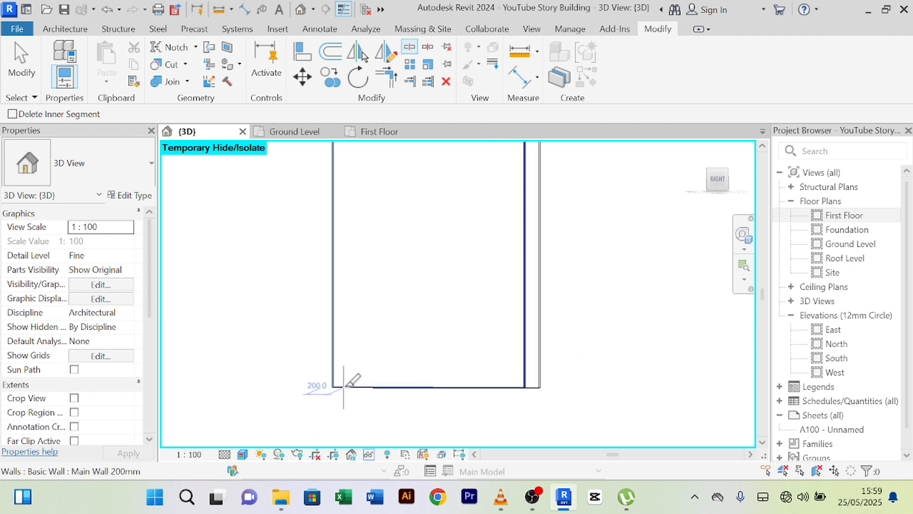
scroll(343, 381, "up", 2)
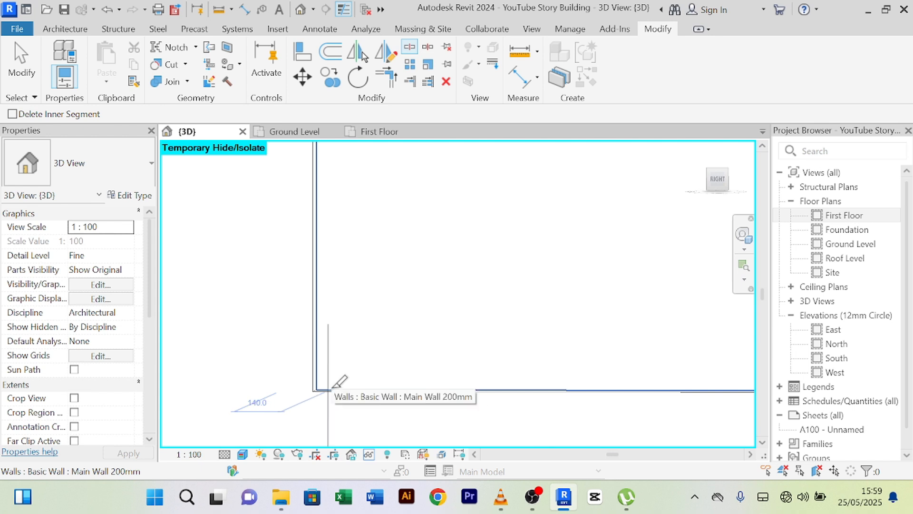
scroll(338, 381, "down", 3)
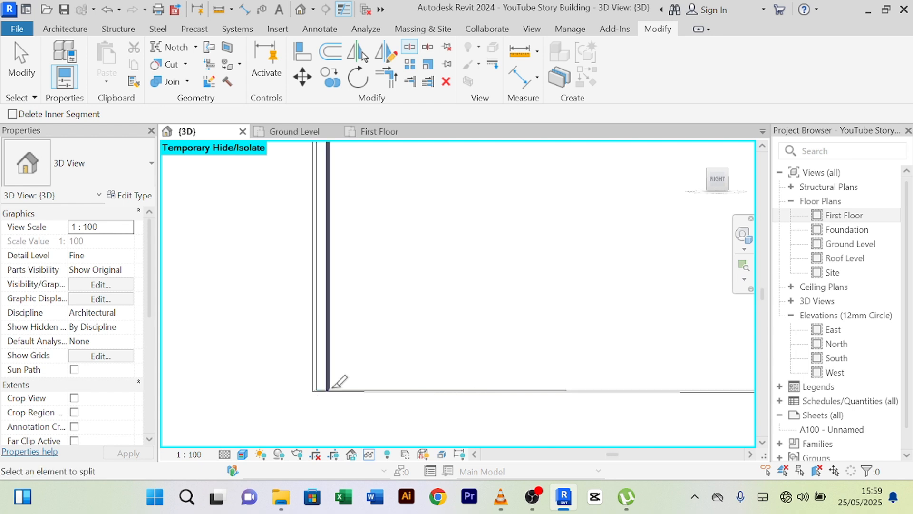
right_click(252, 281)
left_click(274, 202)
right_click(273, 201)
left_click(280, 201)
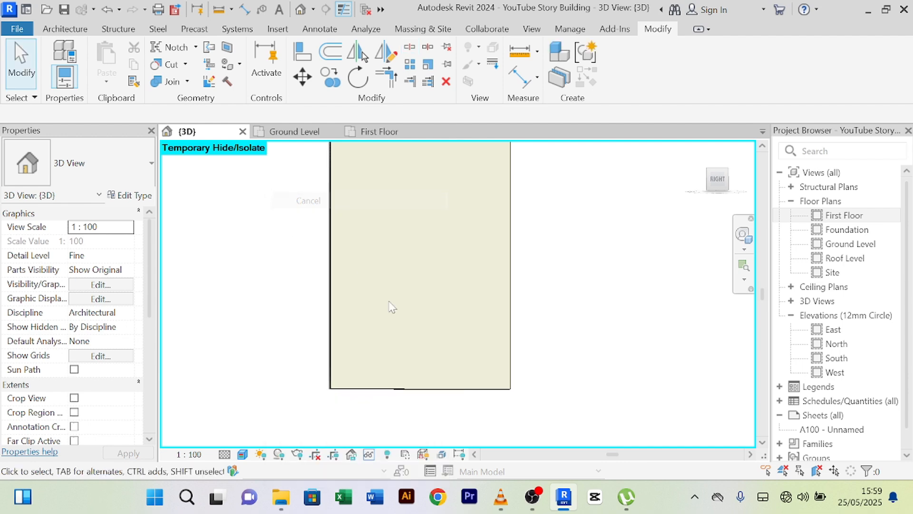
scroll(400, 336, "down", 2)
- Change the middle wall piece to Curtain_Wall-Empty
left_click(412, 370)
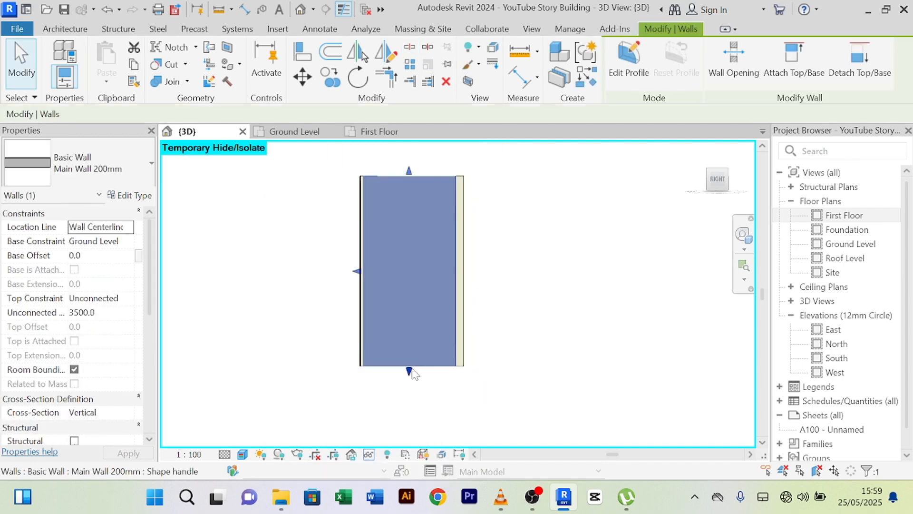
left_click(143, 173)
scroll(152, 409, "down", 5)
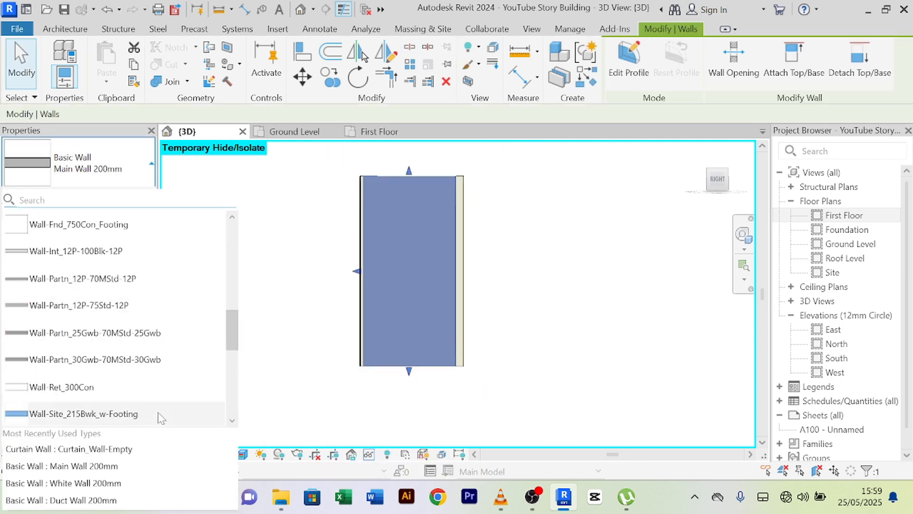
scroll(128, 402, "down", 5)
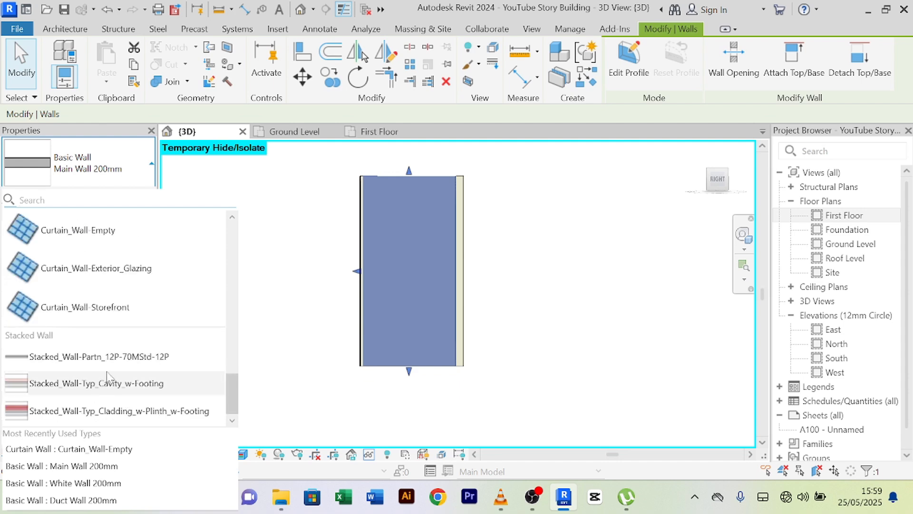
left_click(99, 232)
left_click(537, 291)
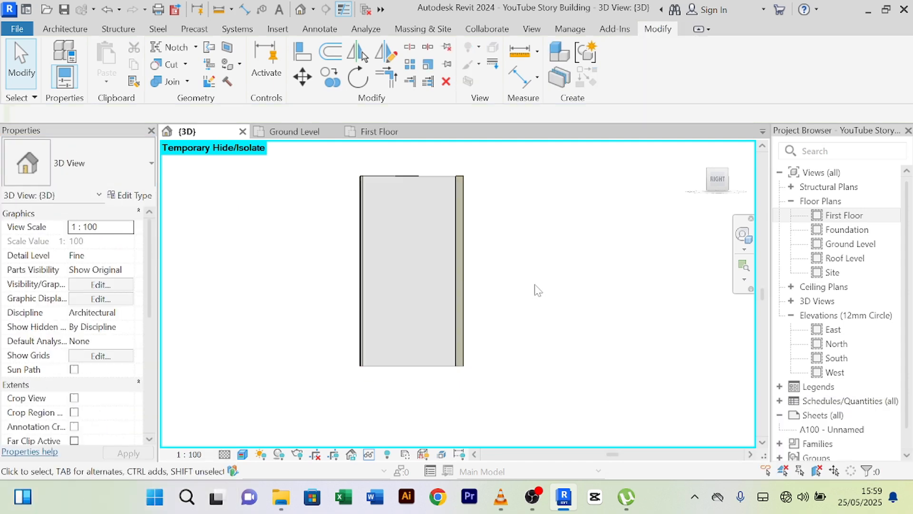
left_click(422, 180)
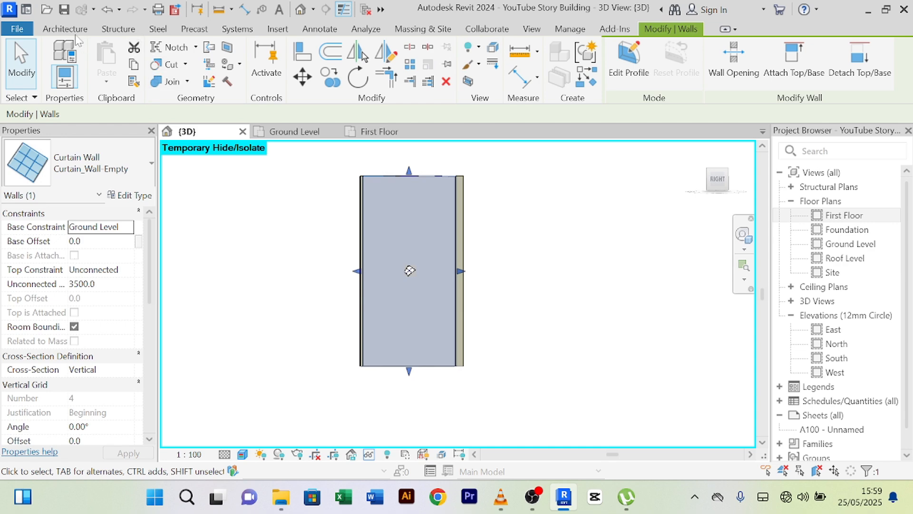
- Add two vertical curtain grid lines to the new curtain wall
left_click(65, 28)
left_click(257, 64)
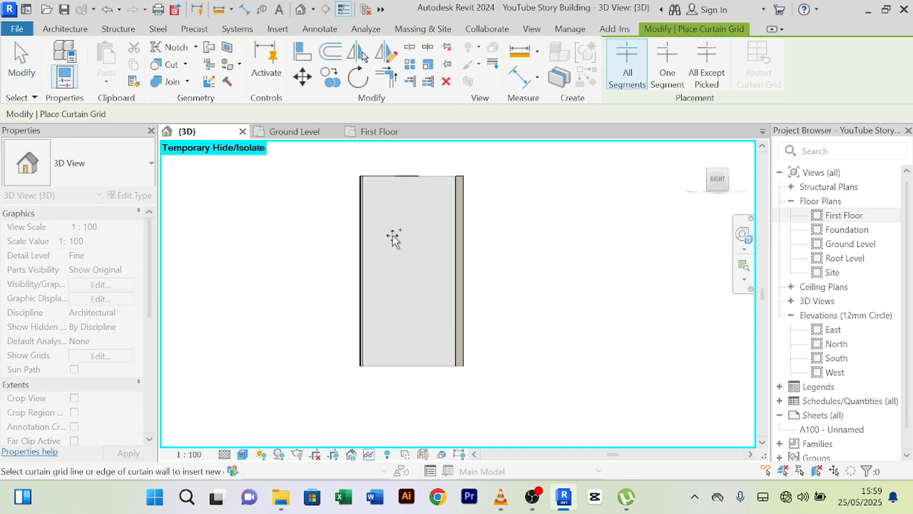
scroll(367, 380, "up", 5)
scroll(380, 358, "down", 3)
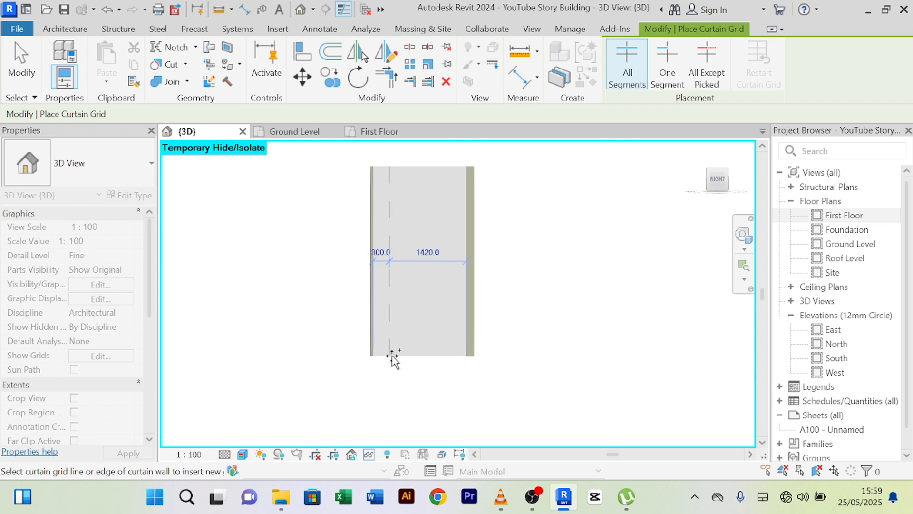
left_click(390, 356)
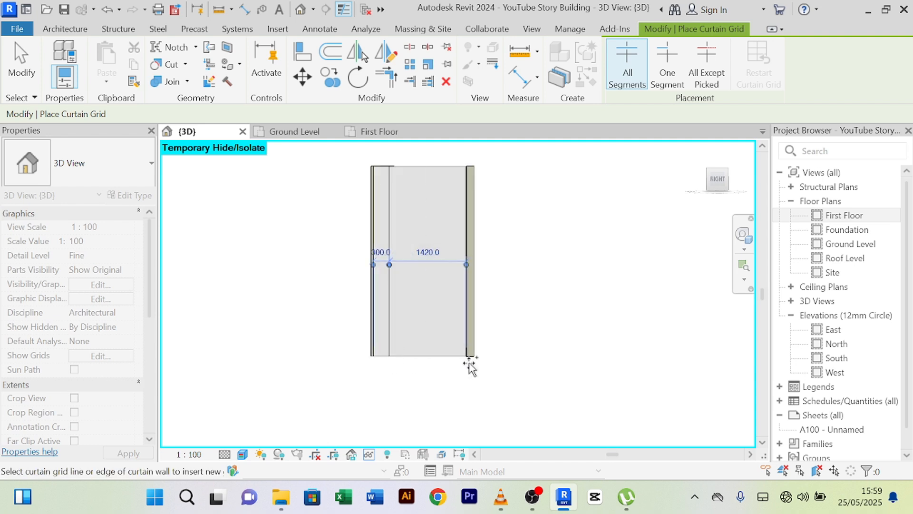
left_click(445, 358)
right_click(523, 269)
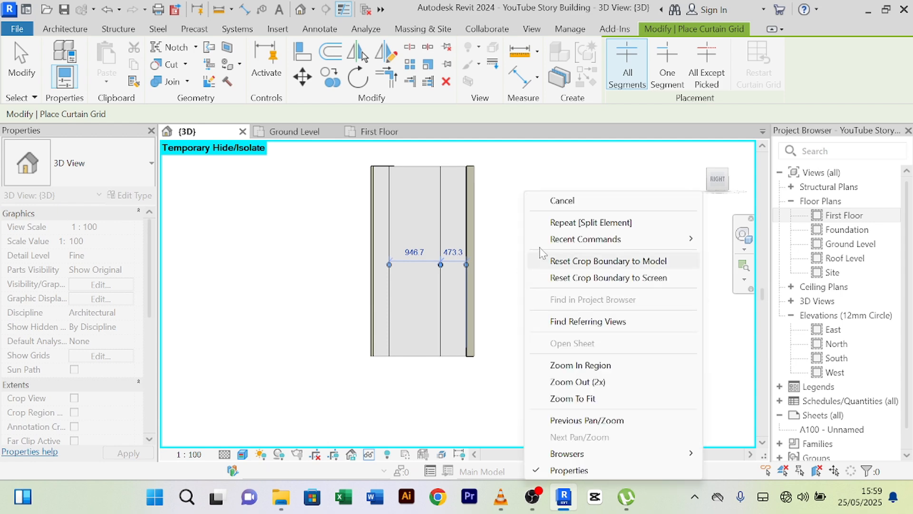
left_click(566, 200)
right_click(561, 200)
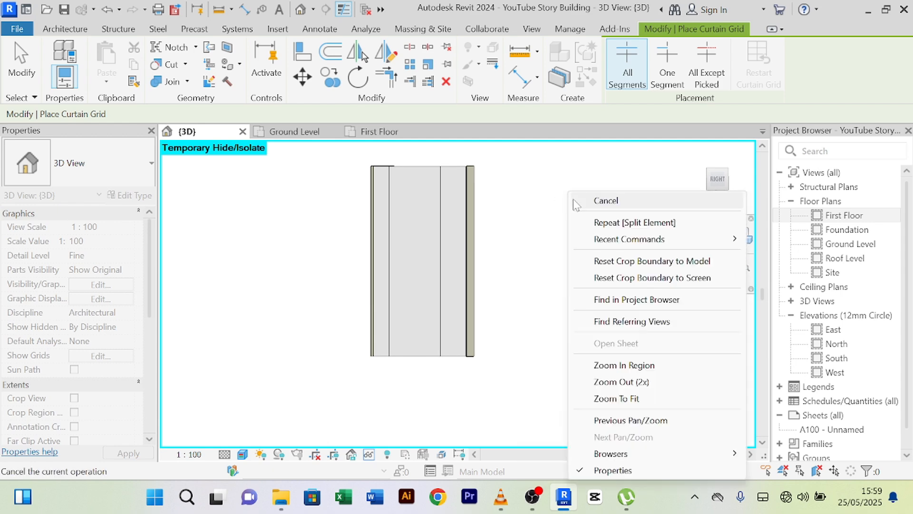
left_click(577, 200)
- Set both grid lines 400 mm in from their nearest curtain wall edges
left_click(390, 246)
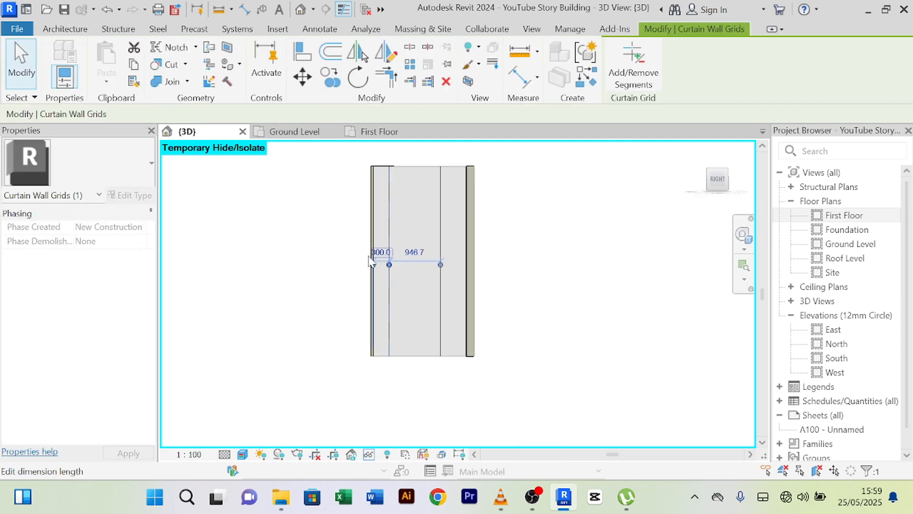
scroll(390, 252, "up", 2)
left_click(389, 256)
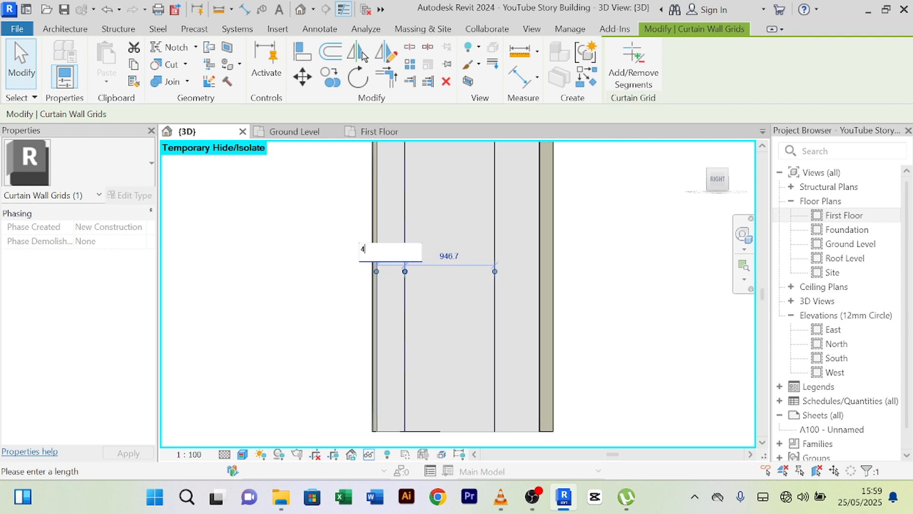
type("400")
key("Return")
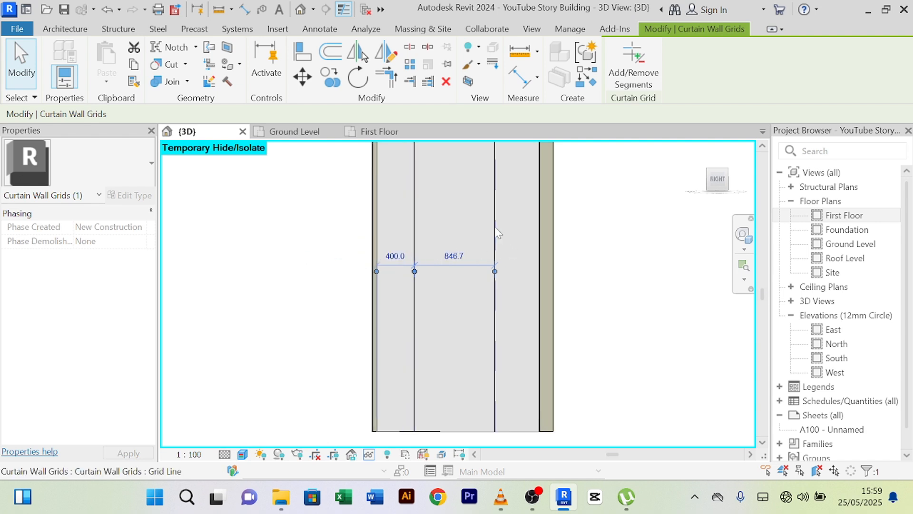
left_click(495, 233)
scroll(496, 233, "down", 2)
left_click(507, 238)
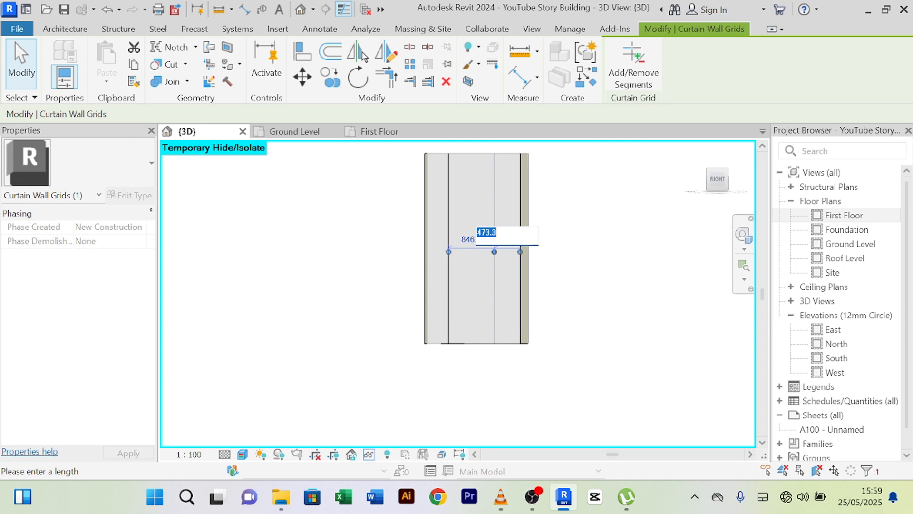
key("Return")
scroll(594, 247, "down", 2)
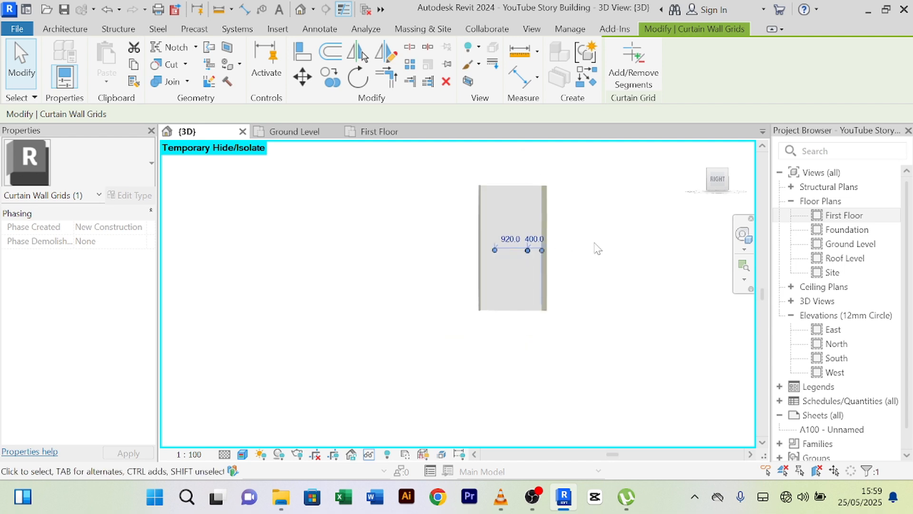
key("Escape")
scroll(532, 176, "up", 2)
middle_click_drag(533, 176, 469, 169)
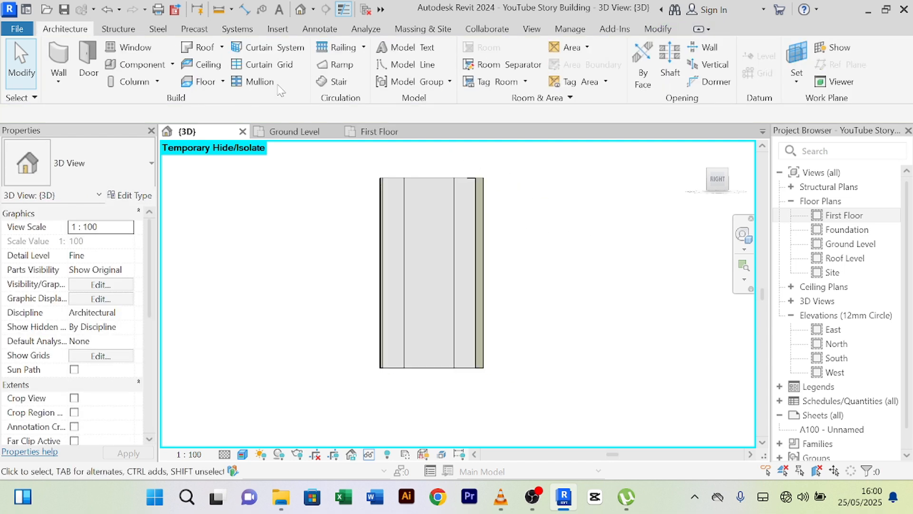
- Add two vertical and two horizontal curtain grid lines, each pair 200 mm apart
left_click(256, 65)
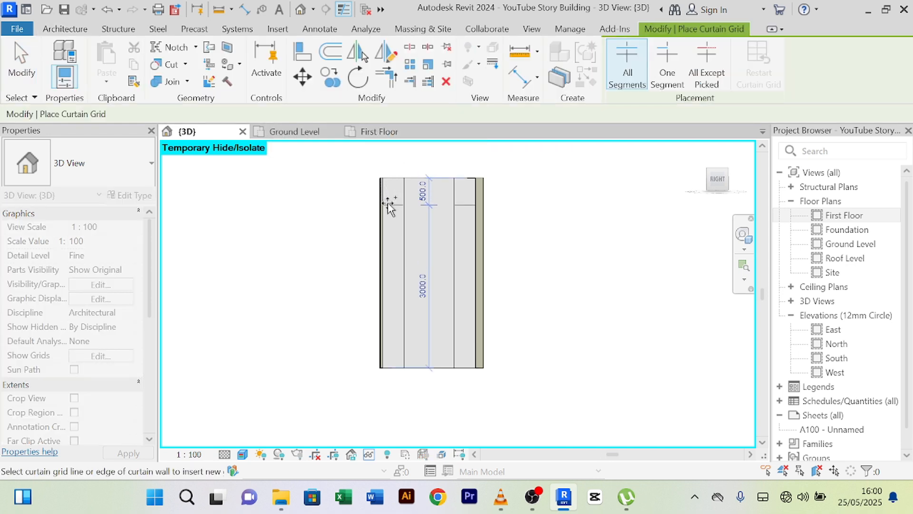
left_click(387, 203)
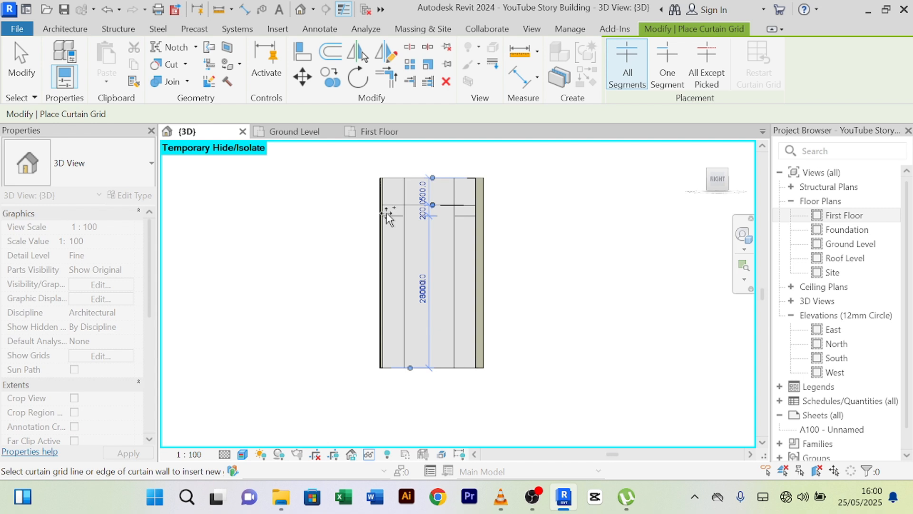
left_click(387, 212)
scroll(380, 357, "up", 3)
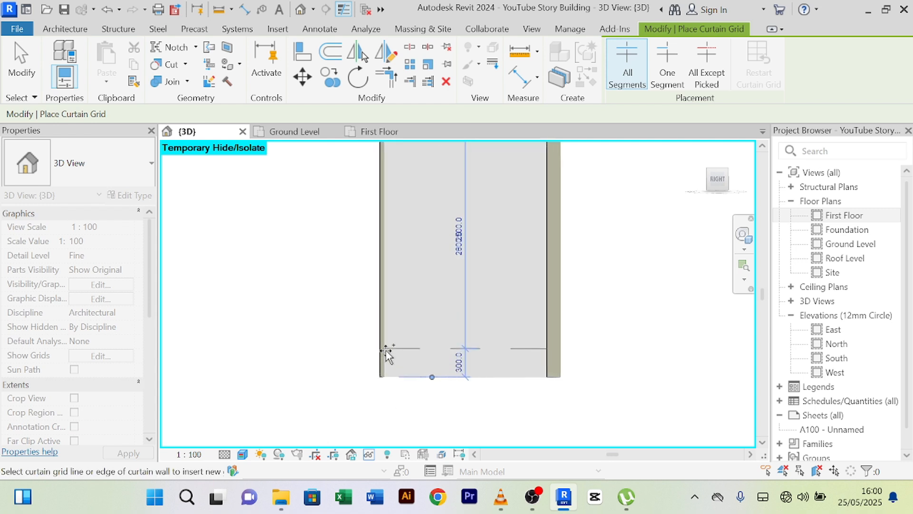
left_click(389, 330)
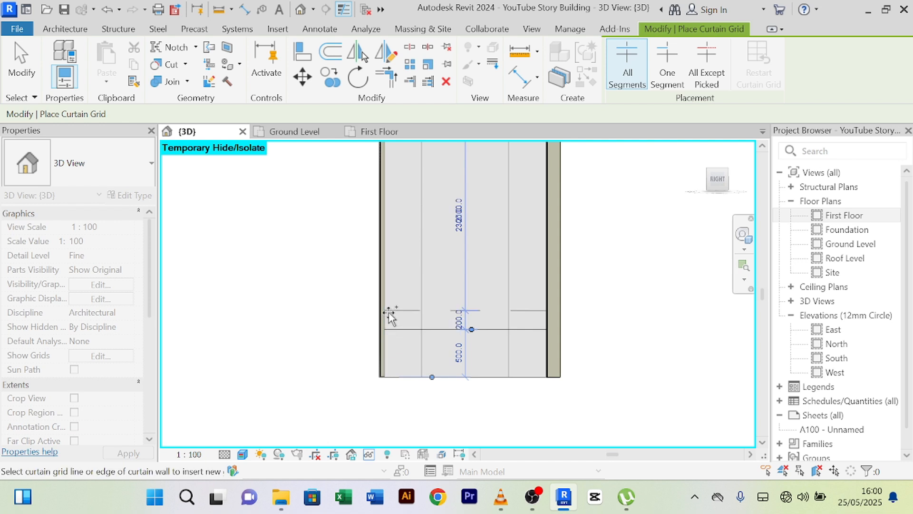
left_click(389, 315)
scroll(389, 312, "down", 3)
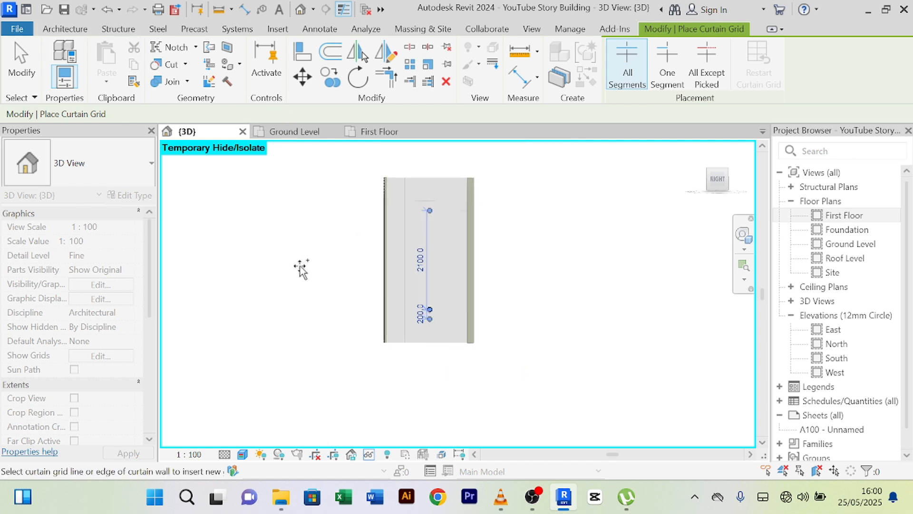
right_click(251, 227)
left_click(280, 200)
- Place mullions on all grid lines of the curtain wall
left_click(66, 28)
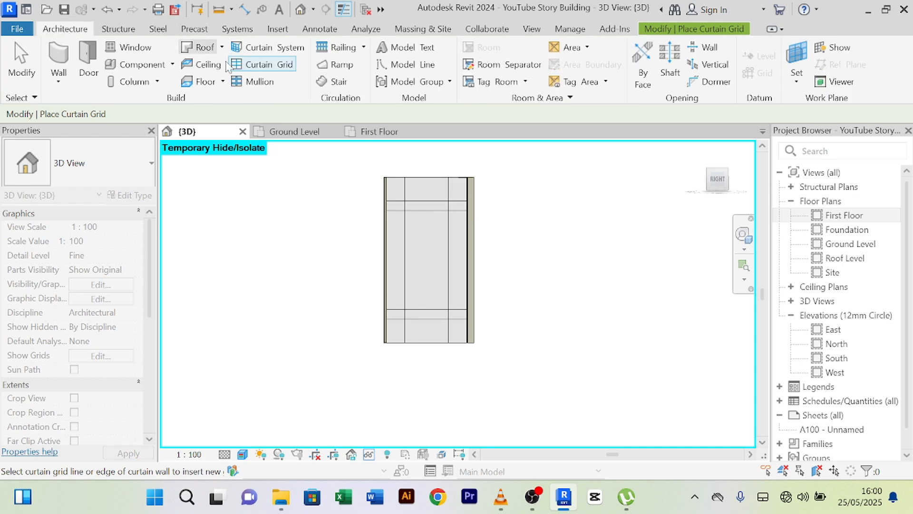
left_click(260, 83)
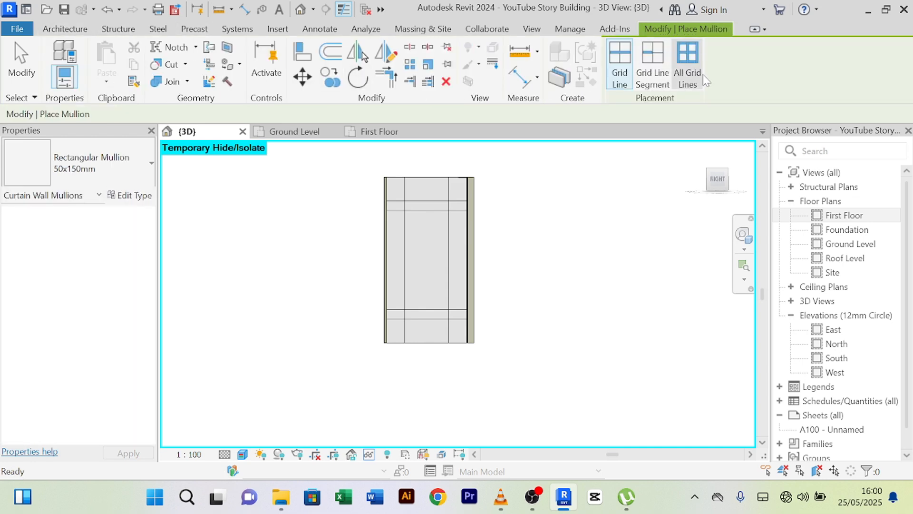
left_click(692, 61)
left_click(438, 209)
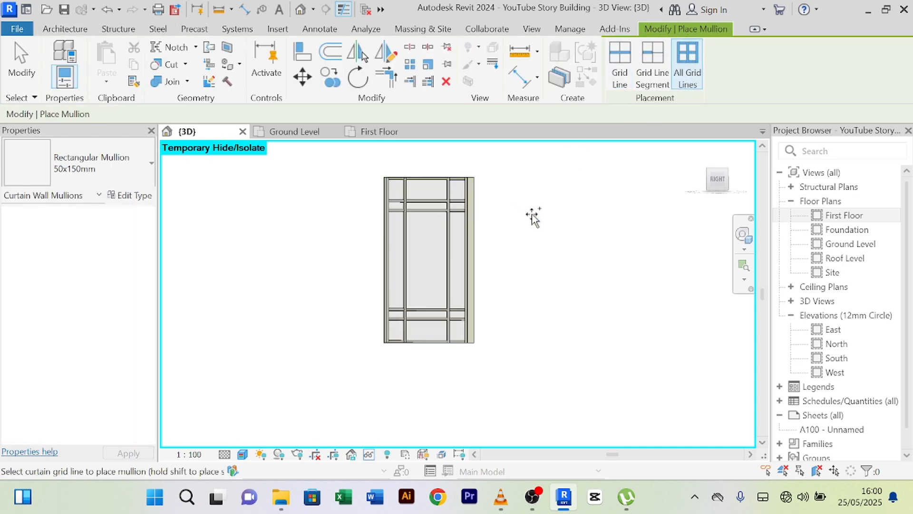
right_click(569, 193)
left_click(590, 202)
right_click(553, 169)
left_click(576, 178)
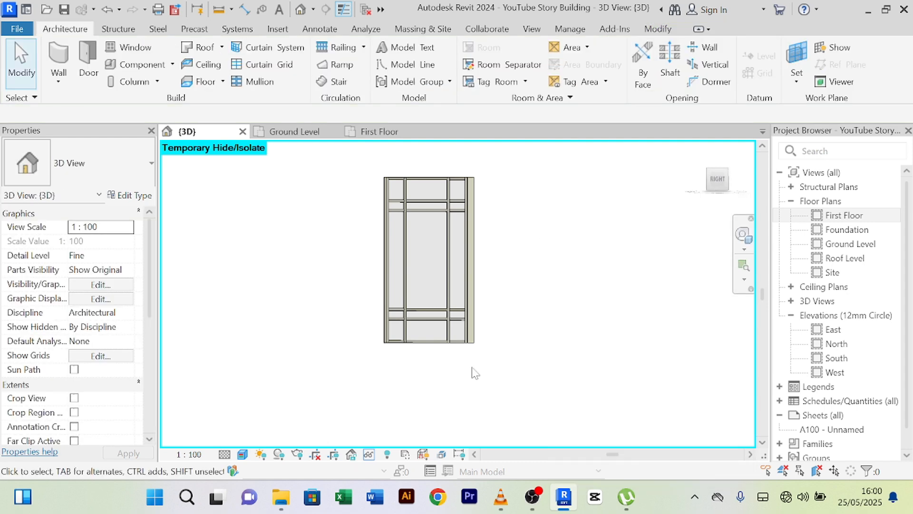
- Reset Temporary Hide/Isolate to show the whole house, viewed toward the entrance
left_click(370, 455)
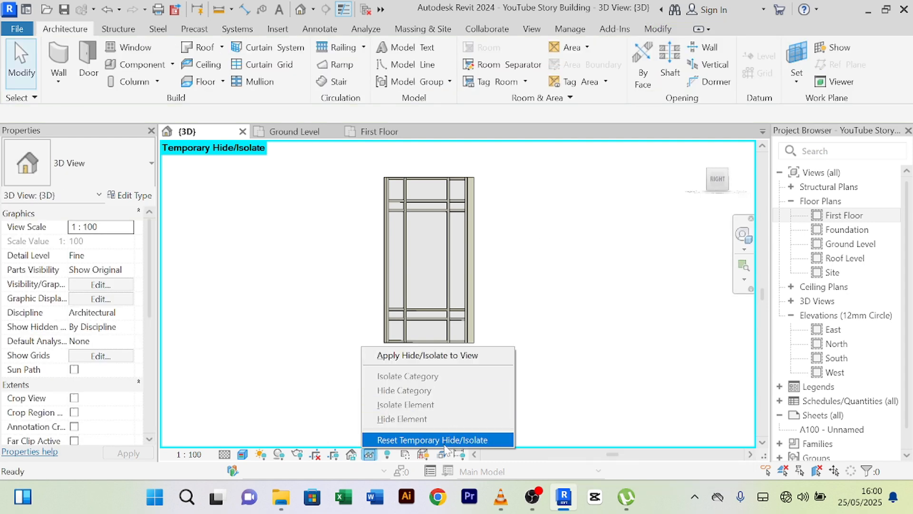
left_click(442, 437)
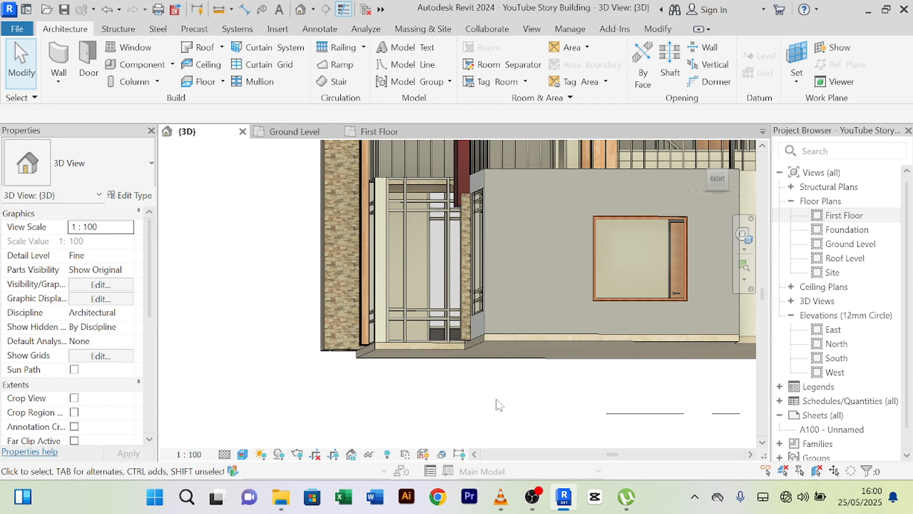
middle_click_drag(498, 405, 563, 426, "shift")
scroll(455, 301, "up", 4)
scroll(455, 303, "down", 4)
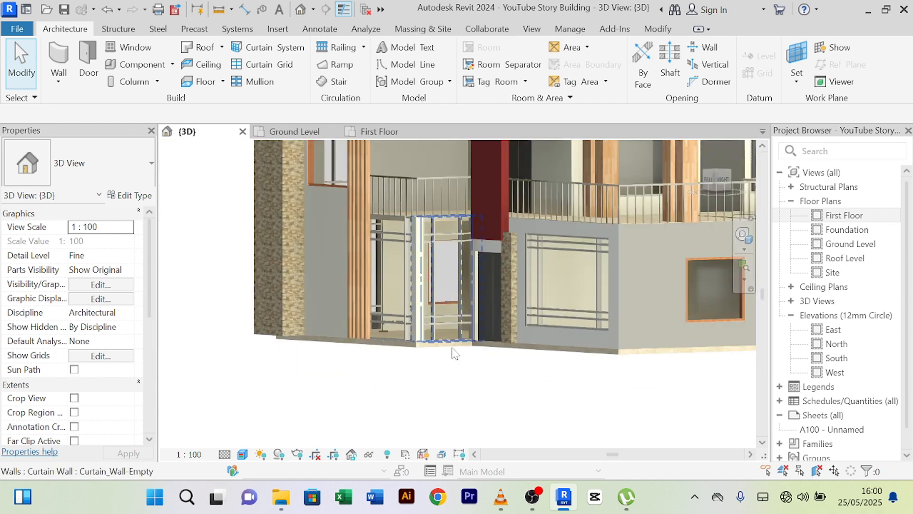
middle_click_drag(358, 393, 456, 402, "shift")
scroll(391, 207, "up", 4)
scroll(471, 246, "down", 1)
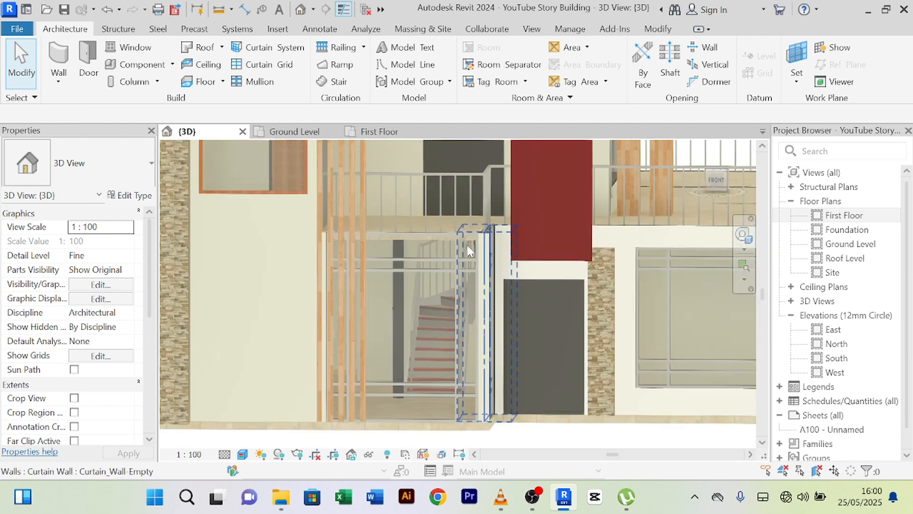
scroll(467, 246, "down", 2)
middle_click_drag(509, 406, 478, 416, "shift")
scroll(438, 381, "down", 4)
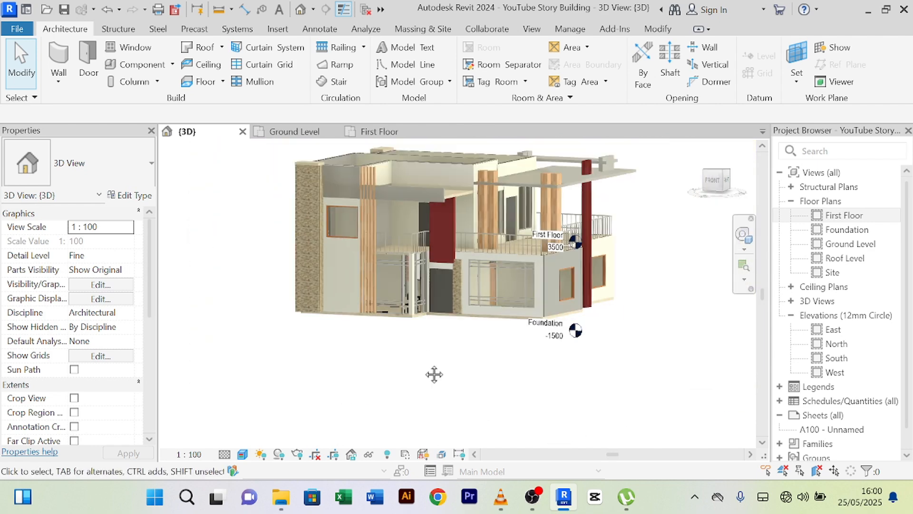
scroll(361, 284, "up", 6)
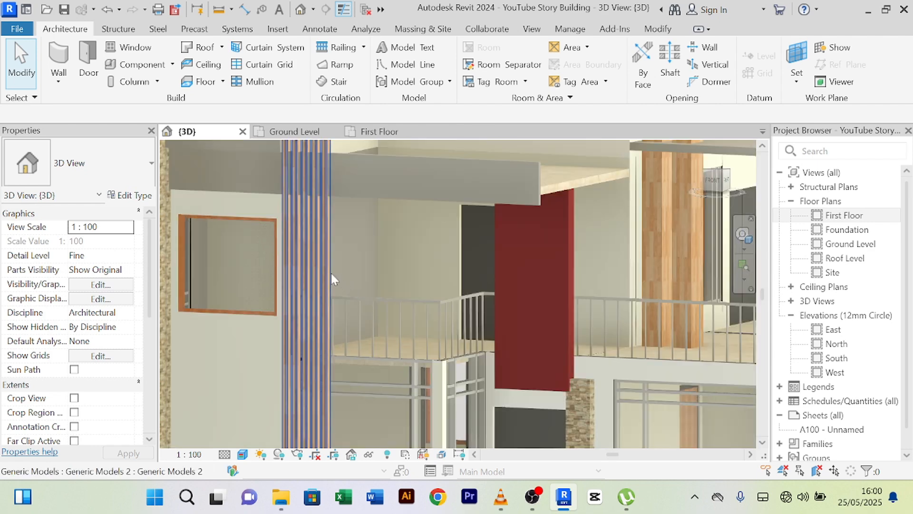
- Select the slatted column from a frontal view of the facade
left_click(331, 278)
scroll(364, 264, "down", 4)
middle_click_drag(379, 253, 412, 239, "shift")
scroll(407, 236, "down", 2)
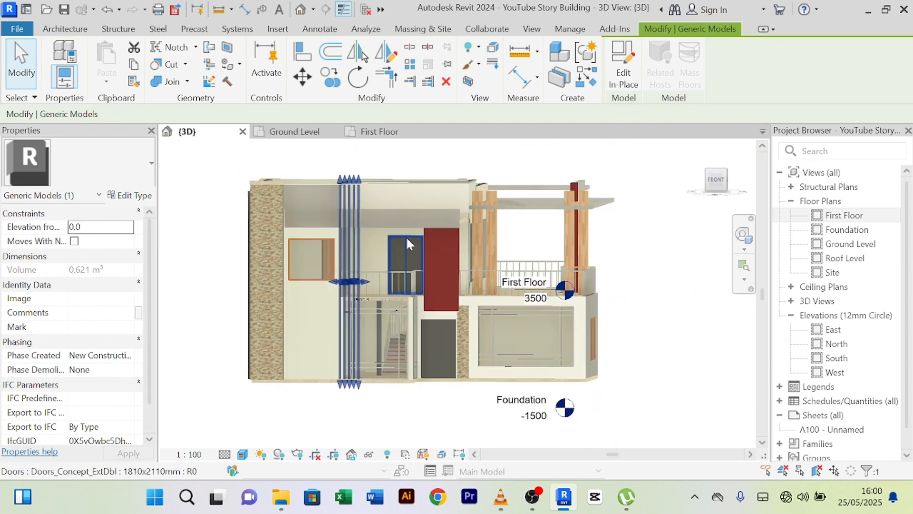
scroll(375, 378, "up", 3)
scroll(338, 249, "down", 2)
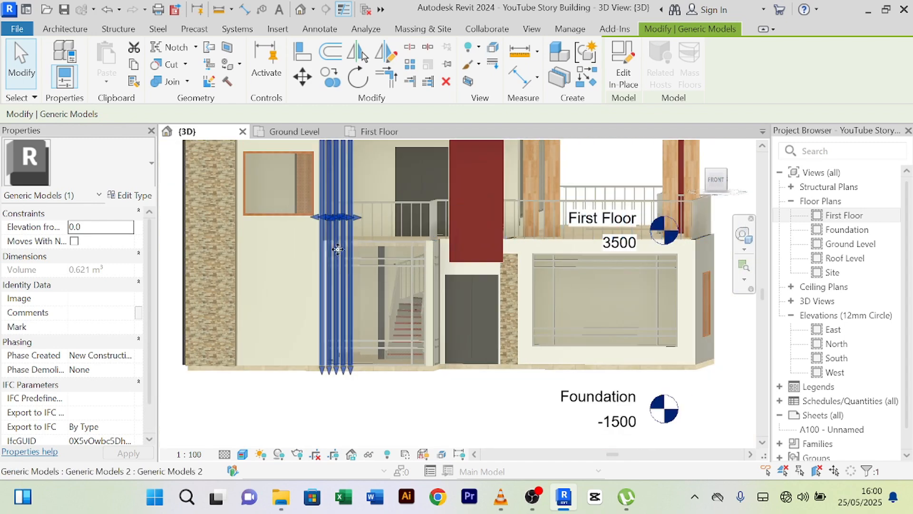
key("Escape")
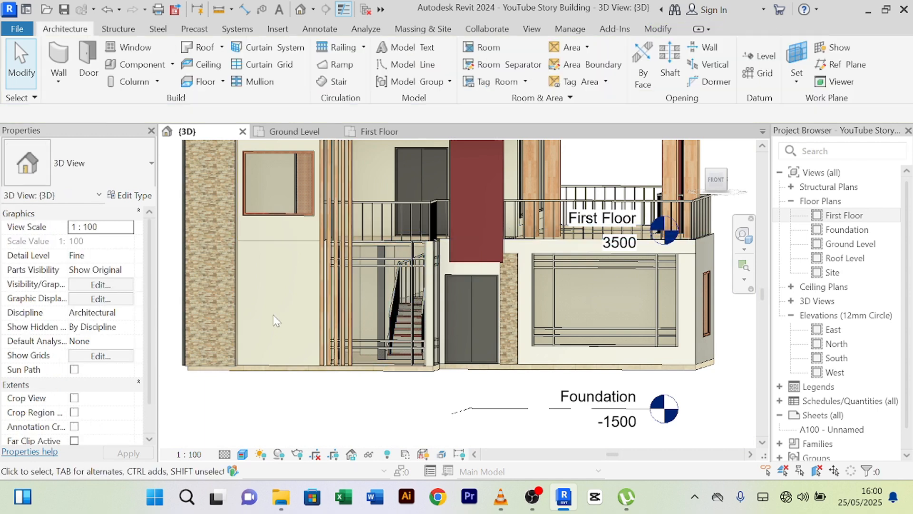
scroll(271, 317, "down", 2)
scroll(267, 312, "up", 5)
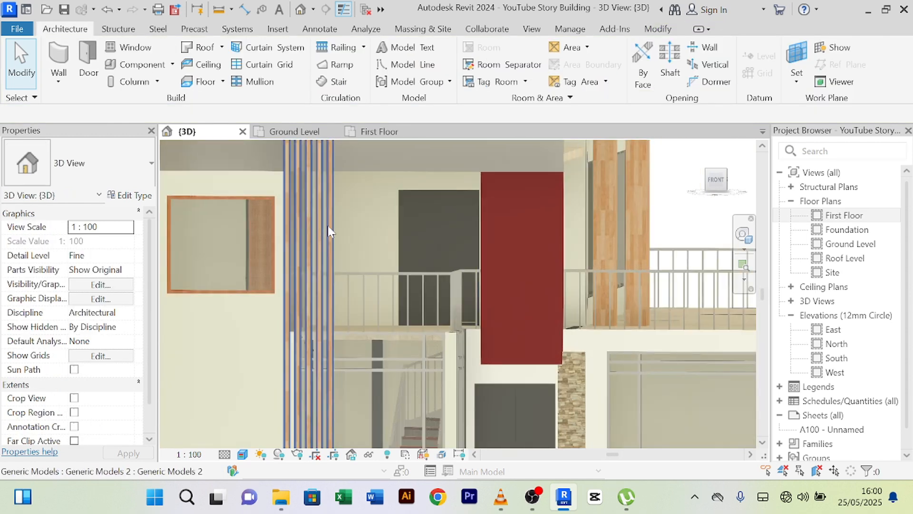
left_click(335, 232)
scroll(334, 232, "down", 5)
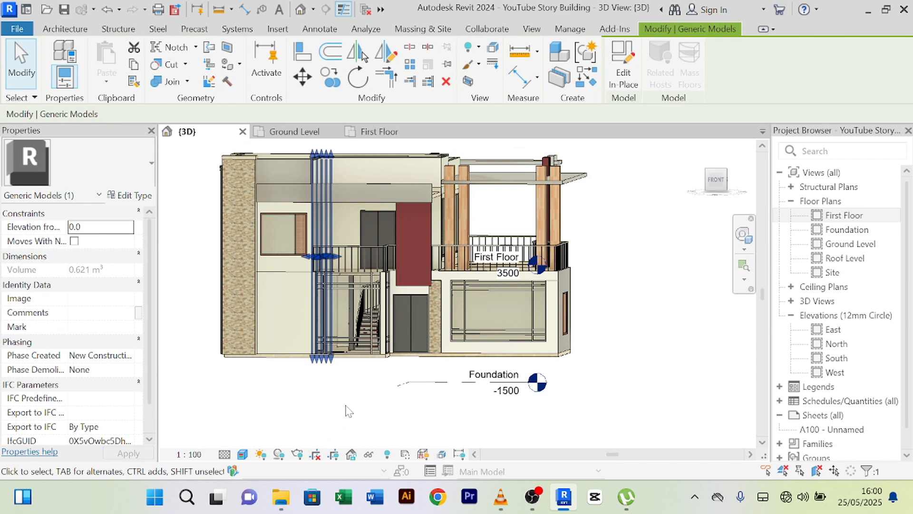
- Temporarily hide the slatted column and orbit to a straight front view
left_click(369, 455)
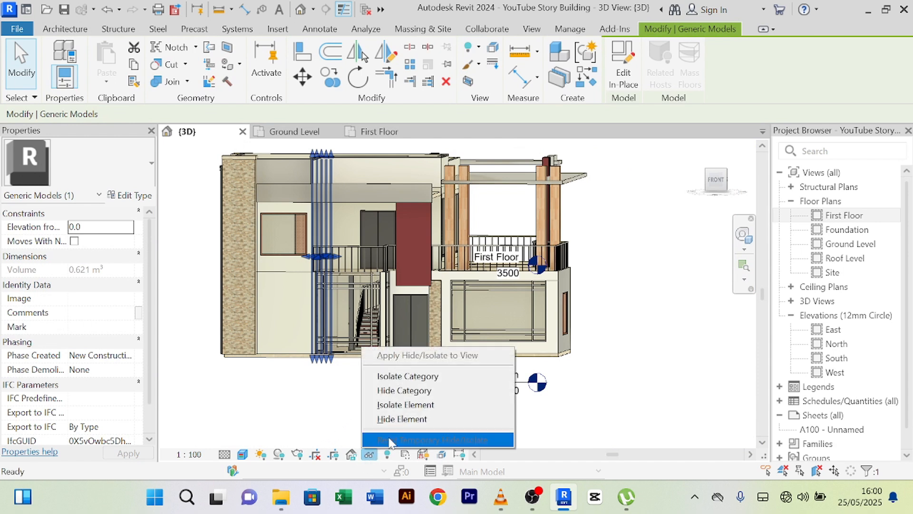
left_click(417, 419)
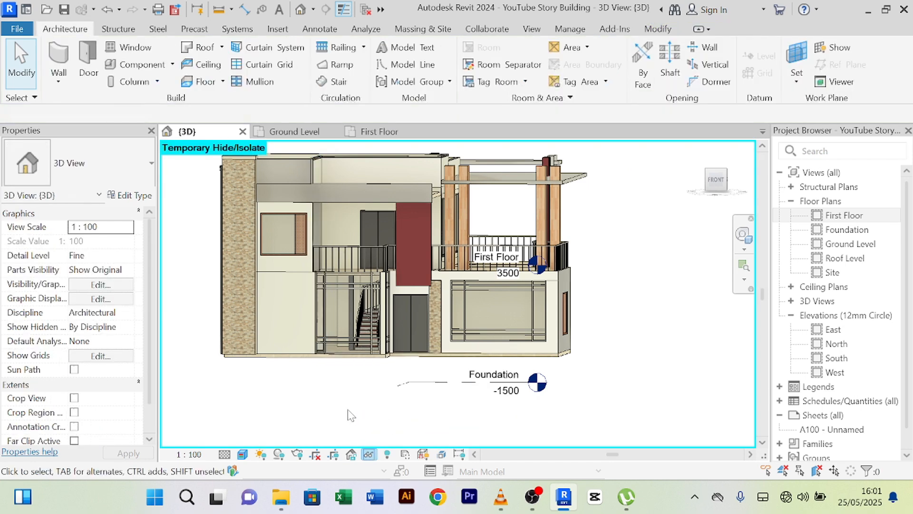
scroll(350, 416, "up", 2)
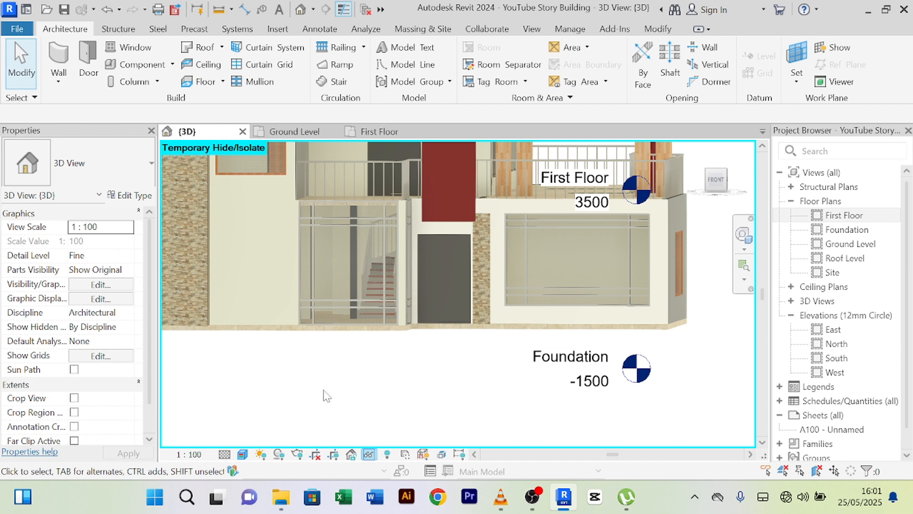
middle_click_drag(324, 391, 355, 401, "shift")
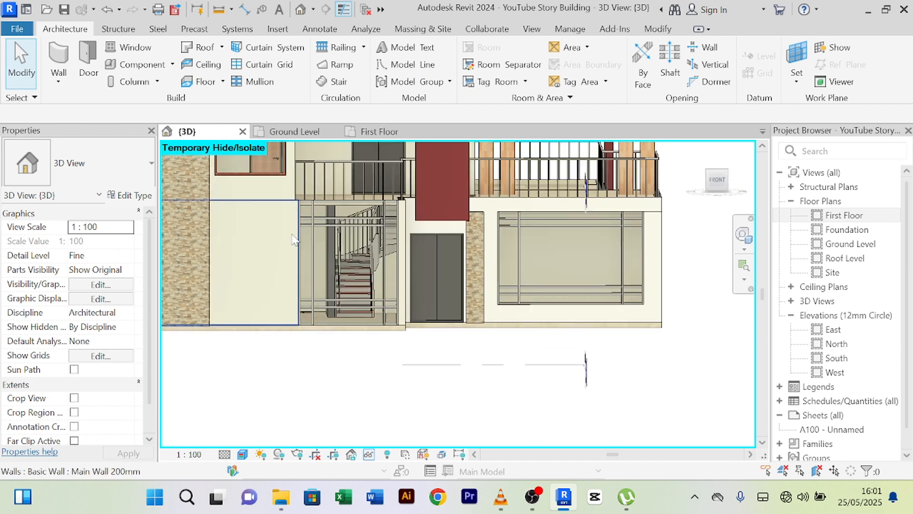
scroll(288, 199, "up", 2)
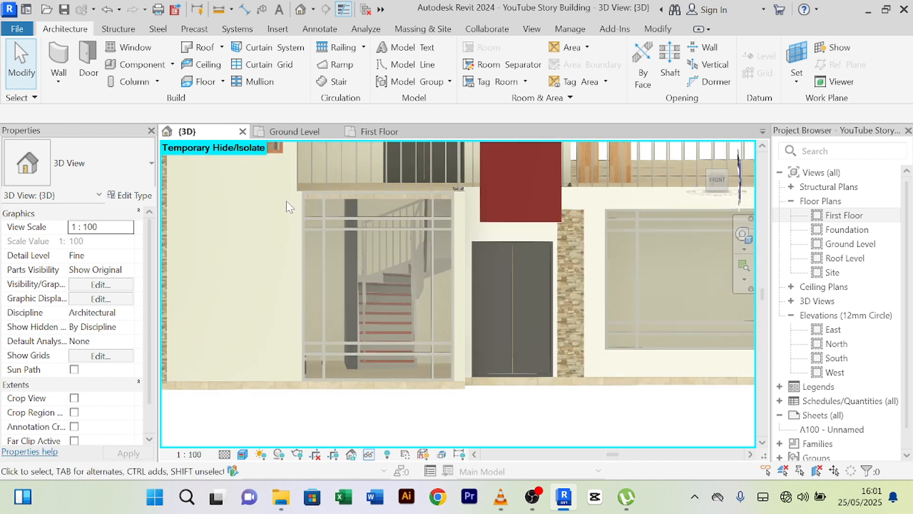
scroll(286, 205, "down", 2)
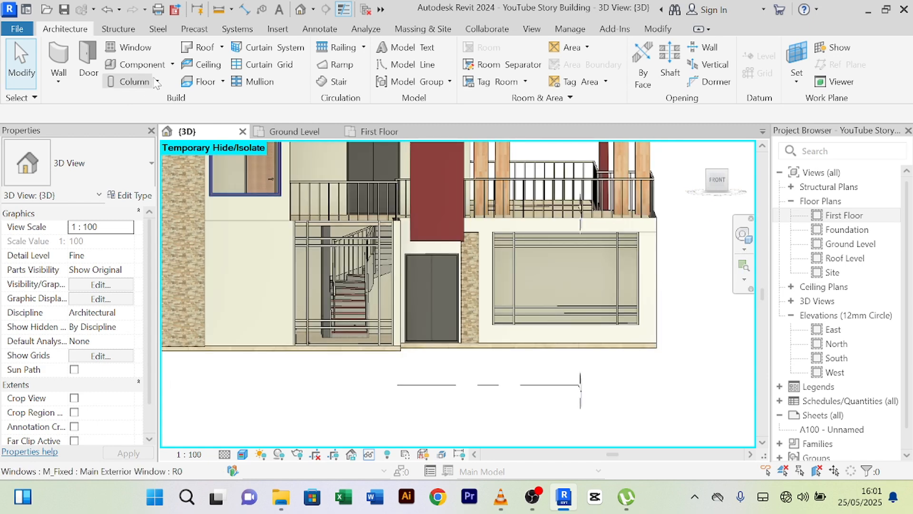
- Create an in-place Generic Models family named Generic Models 15 and begin an extrusion
left_click(172, 65)
left_click(151, 119)
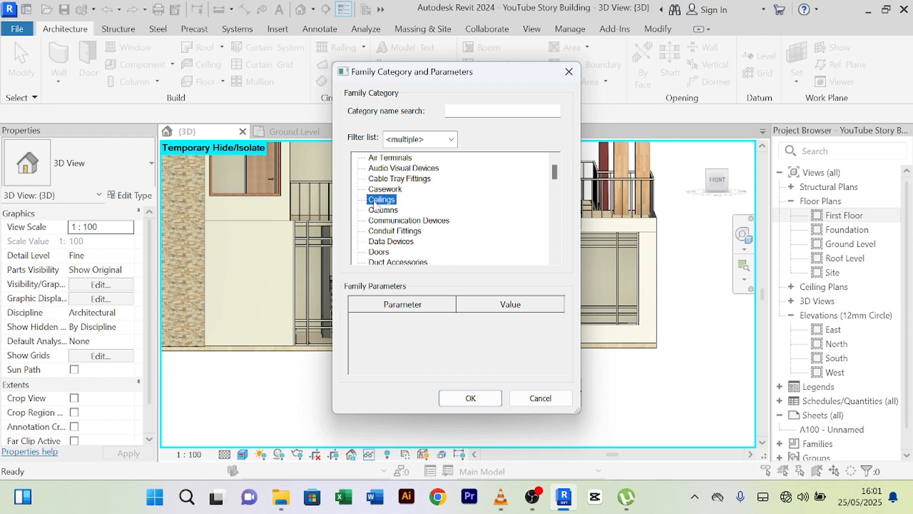
key("g")
left_click(458, 403)
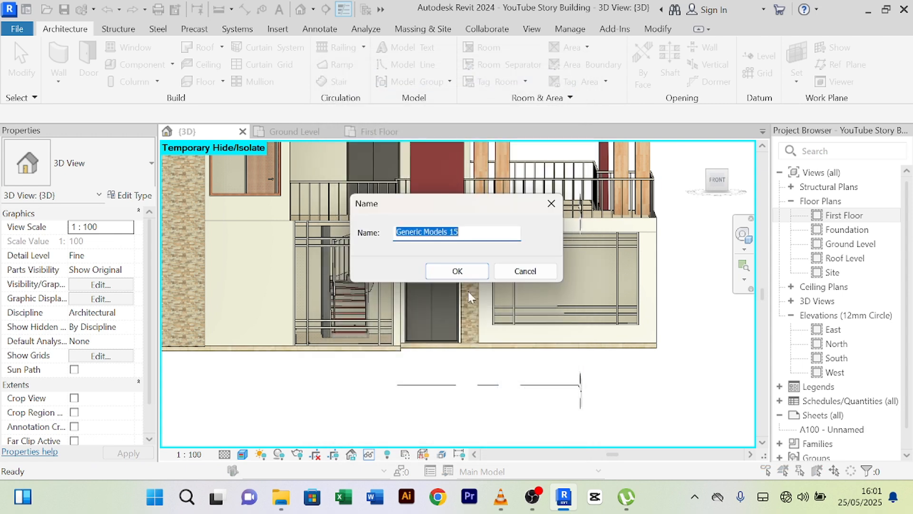
left_click(456, 269)
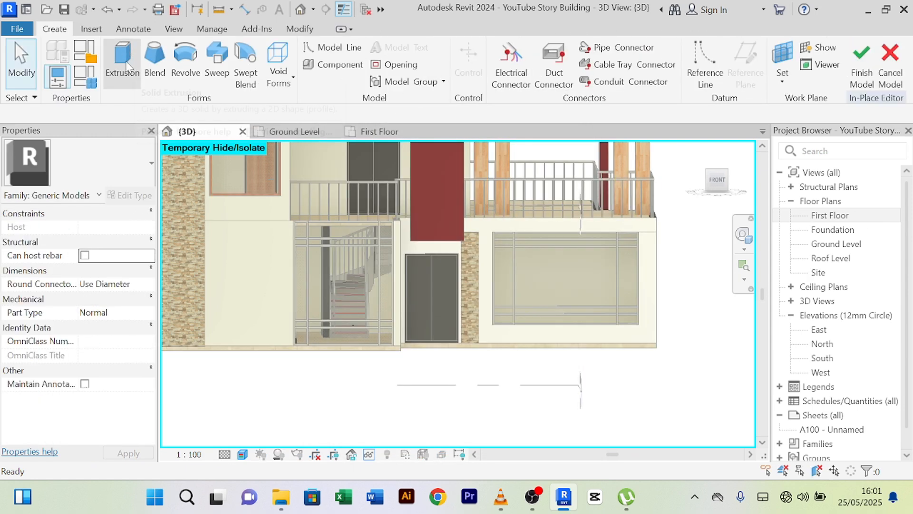
left_click(122, 61)
- Use the wall face as the work plane and sketch a rectangle across the curtain wall's top
left_click(659, 83)
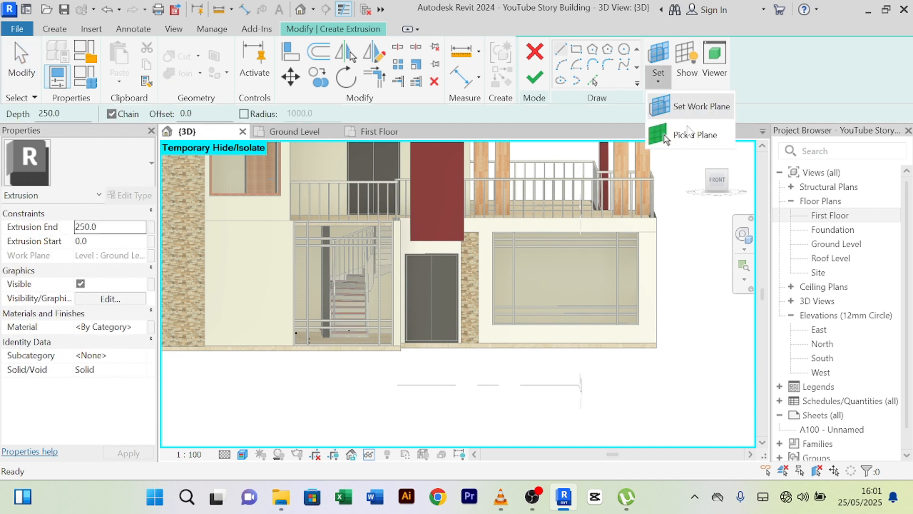
left_click(687, 139)
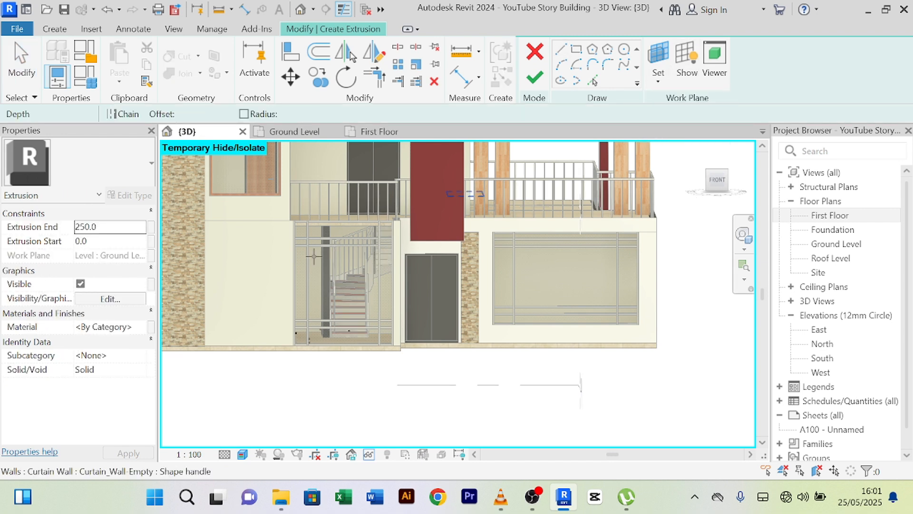
left_click(262, 222)
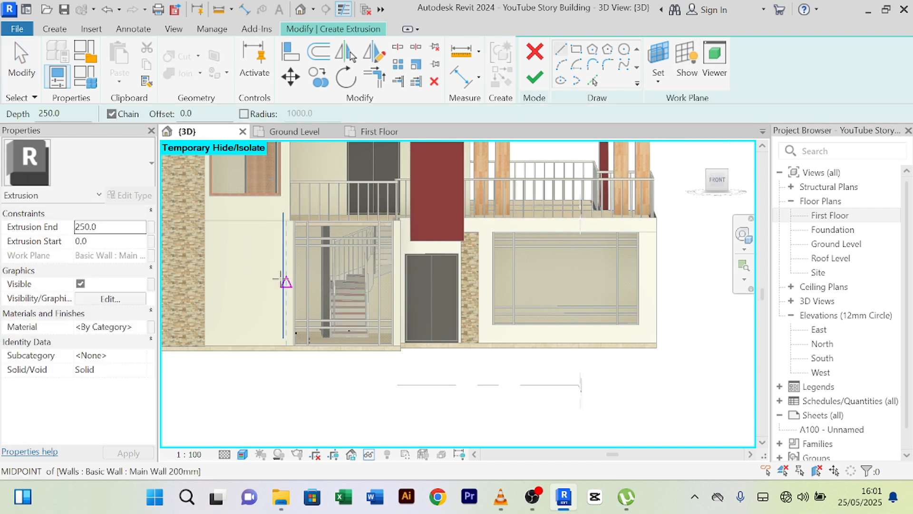
left_click(576, 49)
scroll(279, 222, "up", 3)
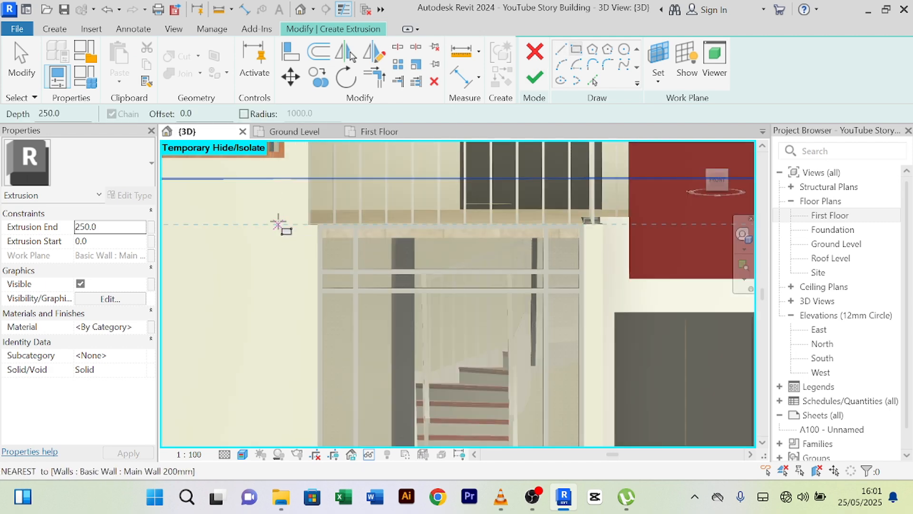
left_click(278, 224)
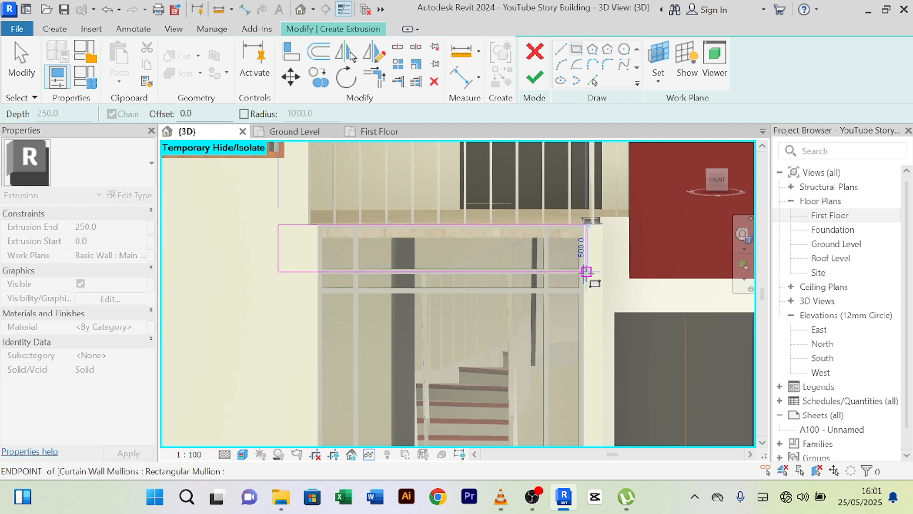
scroll(587, 271, "up", 1)
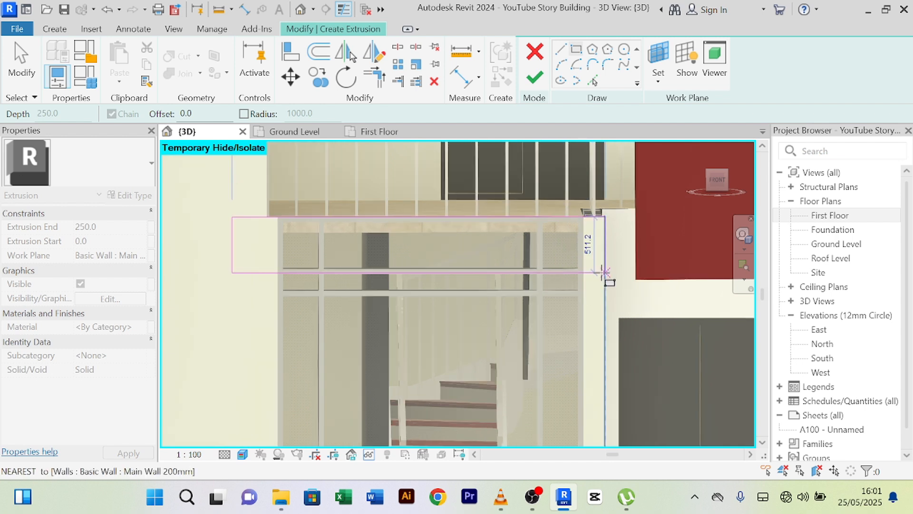
left_click(605, 275)
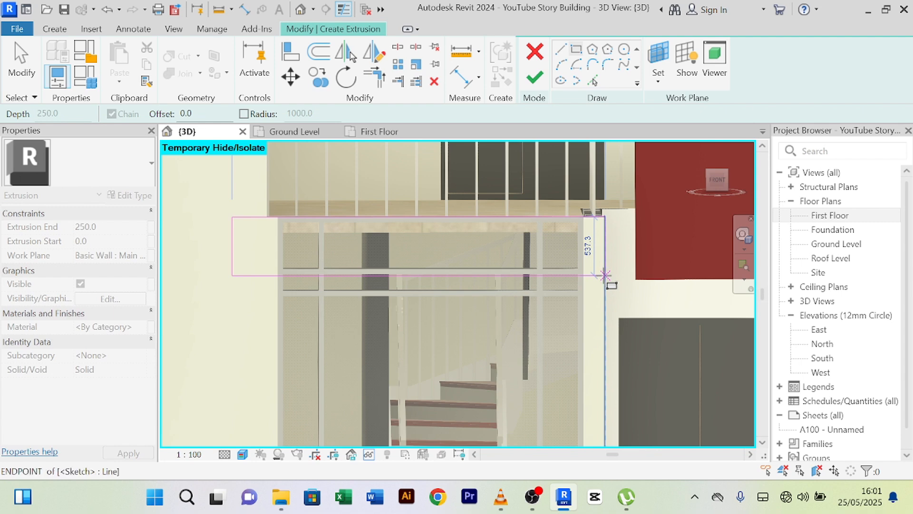
scroll(238, 220, "down", 3)
- Sketch a 2950 by 525 rectangle along the ground-floor curtain wall's base
middle_click_drag(236, 226, 267, 142)
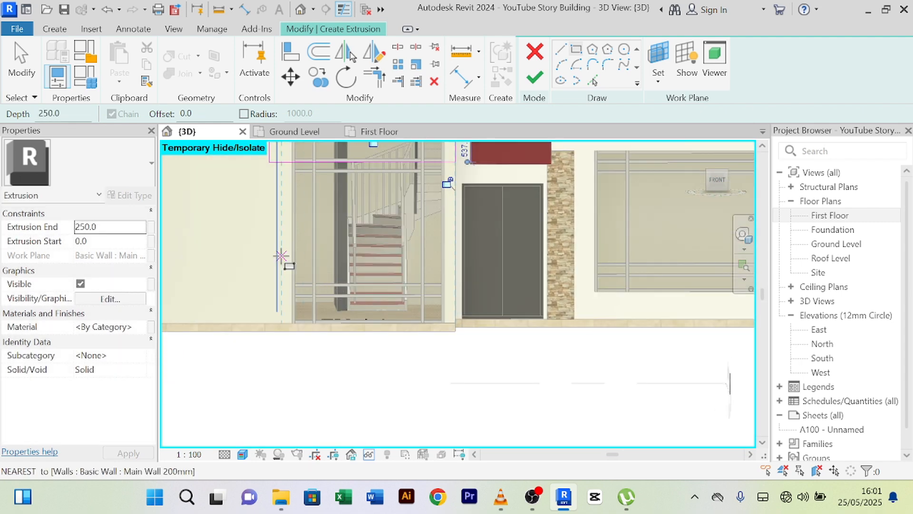
mouse_move(285, 261)
middle_mouse_down()
mouse_move(304, 310)
mouse_move(285, 271)
mouse_move(273, 270)
middle_mouse_up()
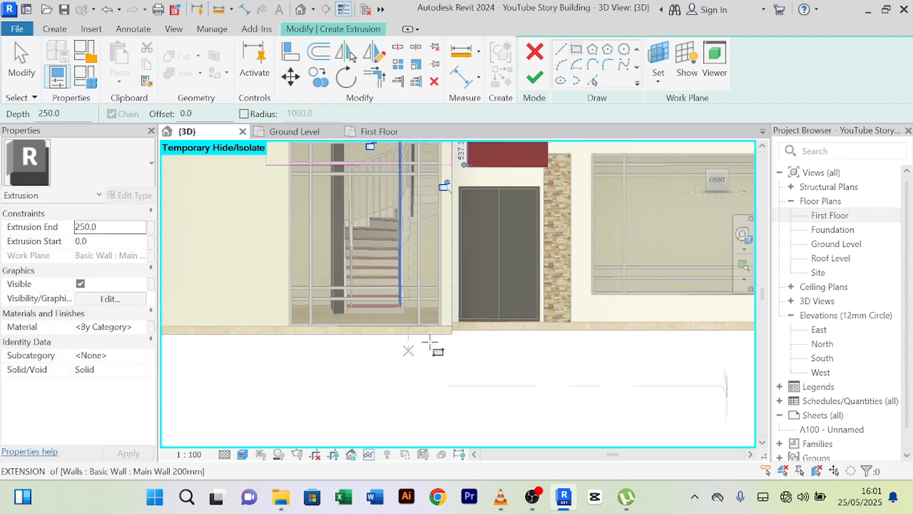
scroll(448, 314, "up", 2)
scroll(445, 300, "down", 2)
scroll(341, 290, "up", 3)
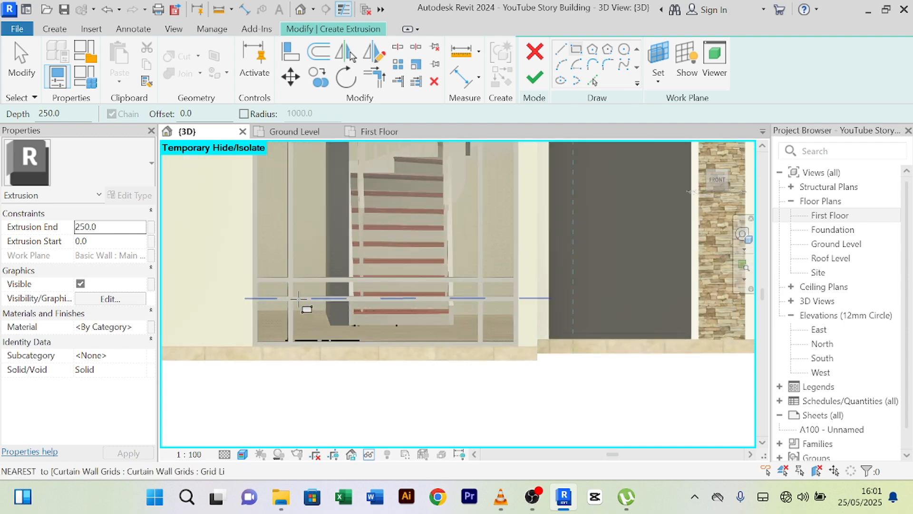
middle_click_drag(295, 295, 390, 268)
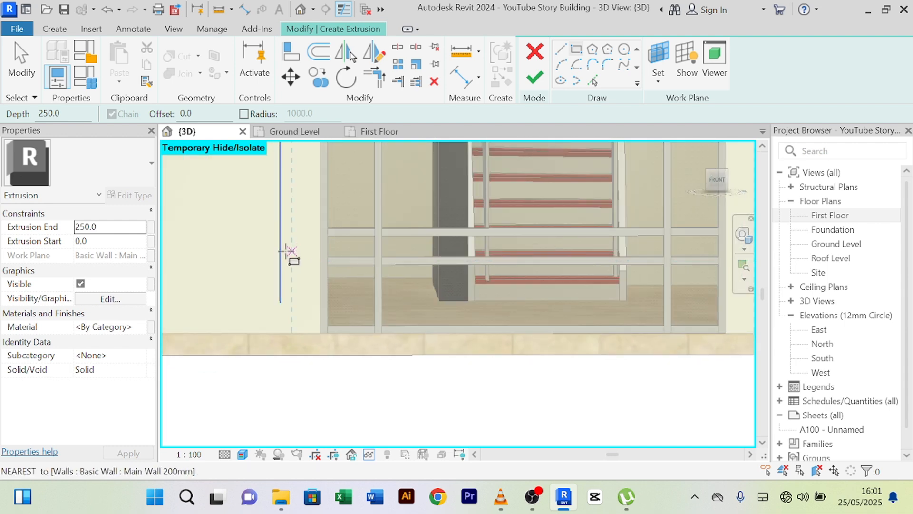
scroll(292, 261, "up", 3)
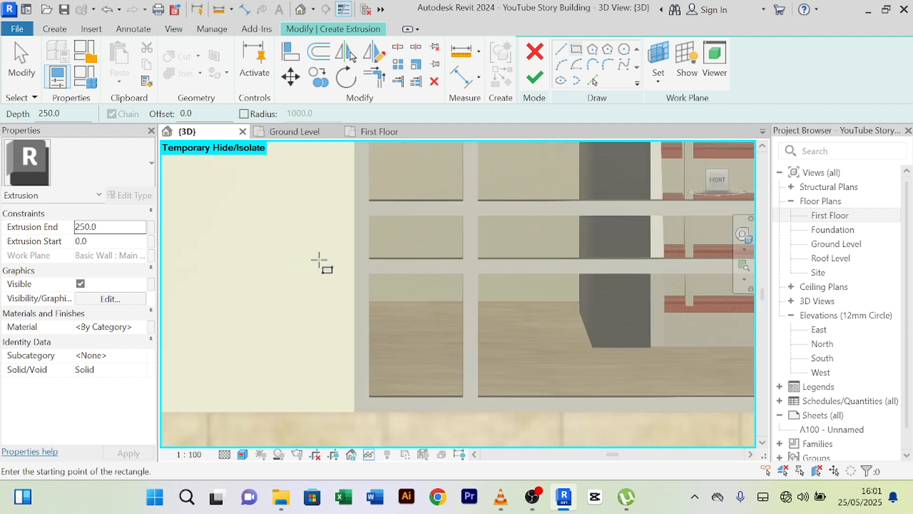
left_click(369, 259)
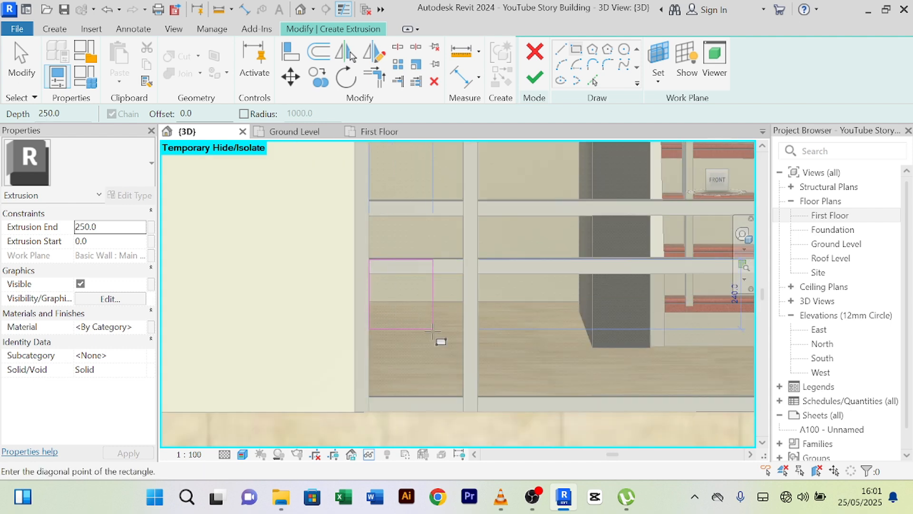
scroll(440, 340, "down", 4)
middle_click_drag(469, 354, 315, 350)
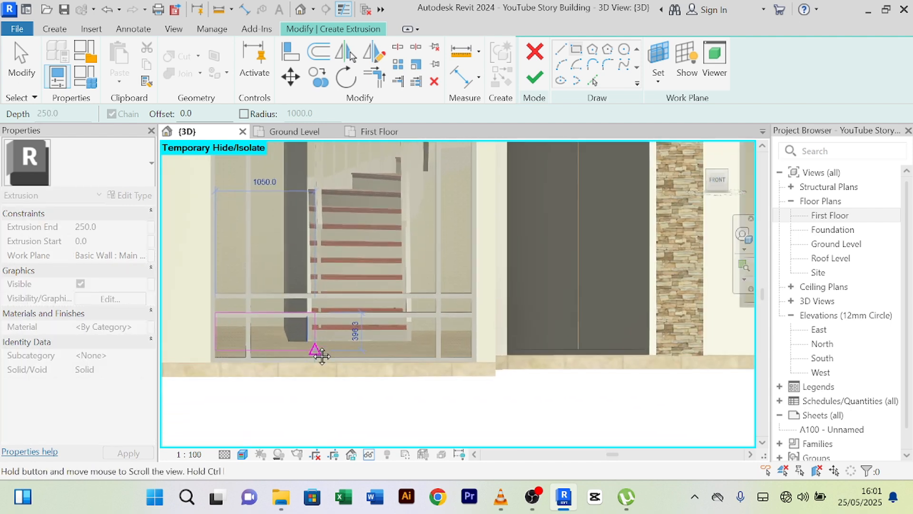
scroll(383, 351, "up", 5)
middle_click_drag(630, 373, 556, 355)
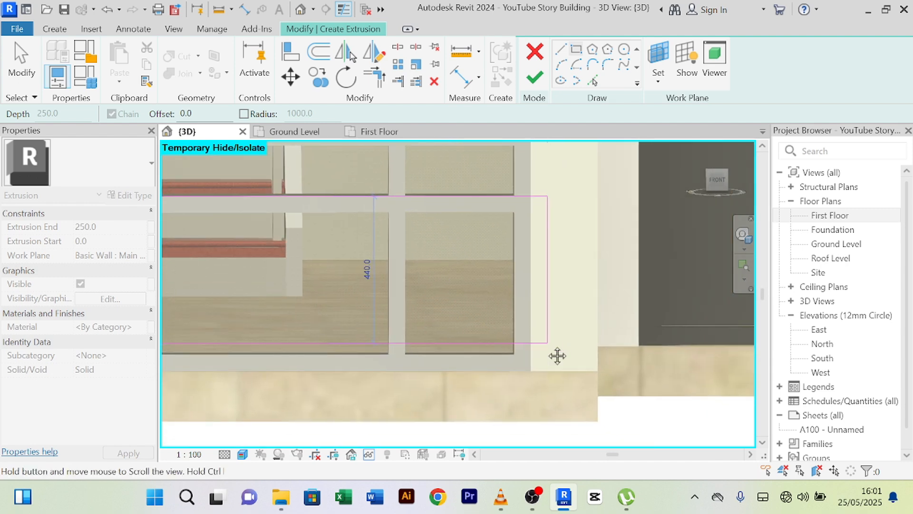
left_click(597, 370)
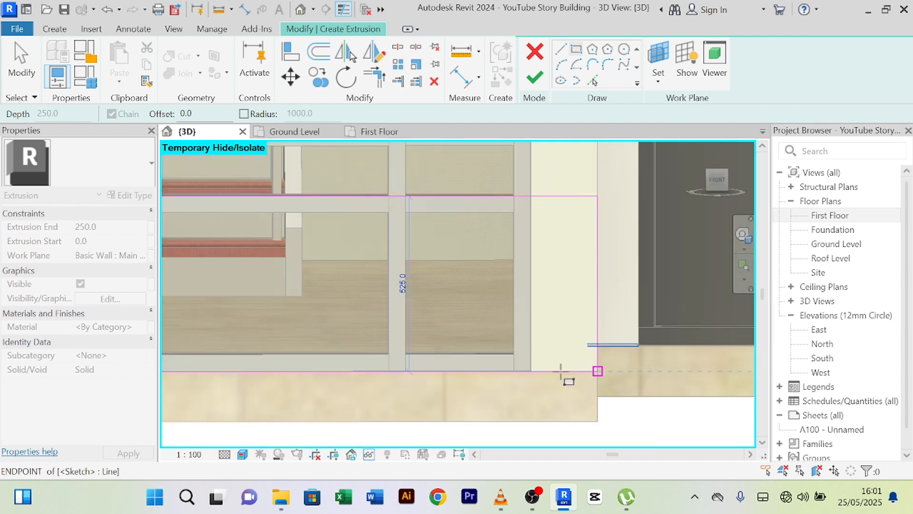
scroll(466, 325, "down", 5)
- End the rectangle chain and cancel the rectangle drawing command
right_click(478, 171)
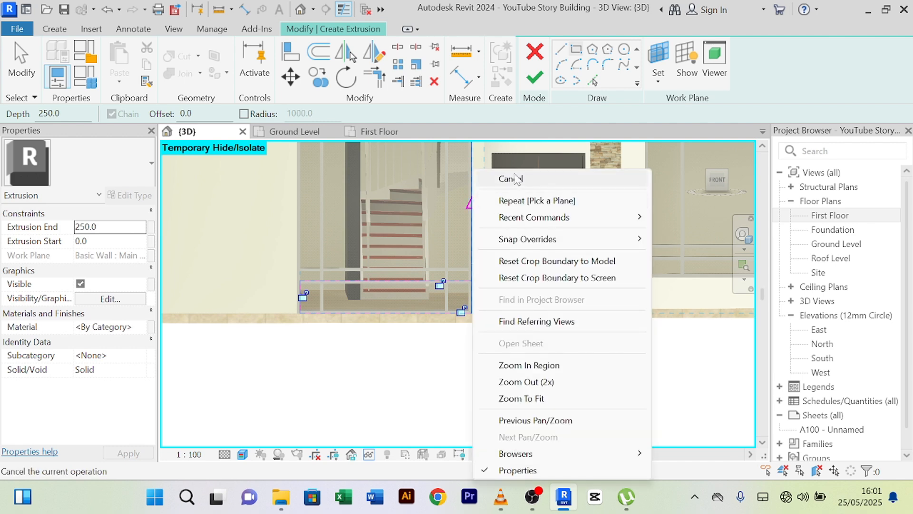
left_click(507, 178)
right_click(250, 171)
left_click(285, 178)
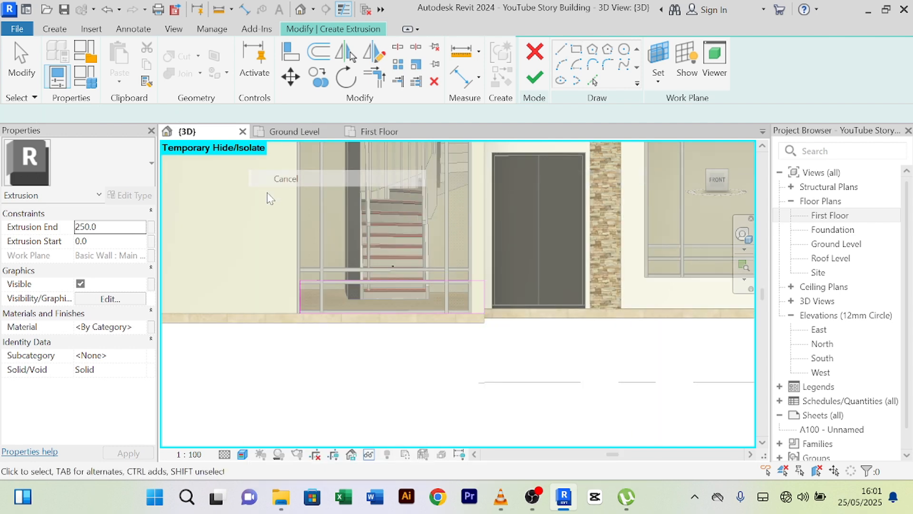
scroll(285, 298, "down", 2)
scroll(277, 247, "up", 6)
- Nudge the bottom rectangle's left edge leftward, widening it to 3450.0
left_click(298, 219)
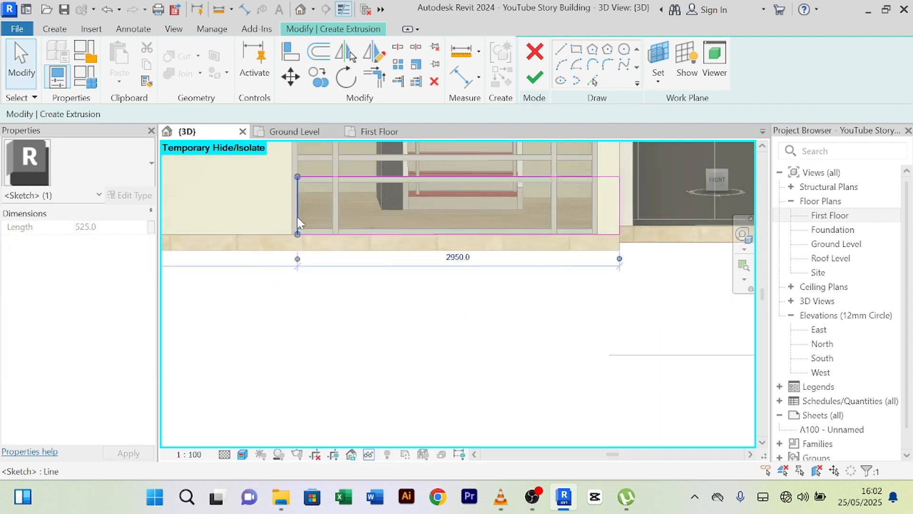
key("Left")
key("Left")
key("Left")
key("Left")
key("Left")
key("Left")
key("Left")
key("Left")
key("Left")
key("Left")
key("Left")
key("Left")
key("Left")
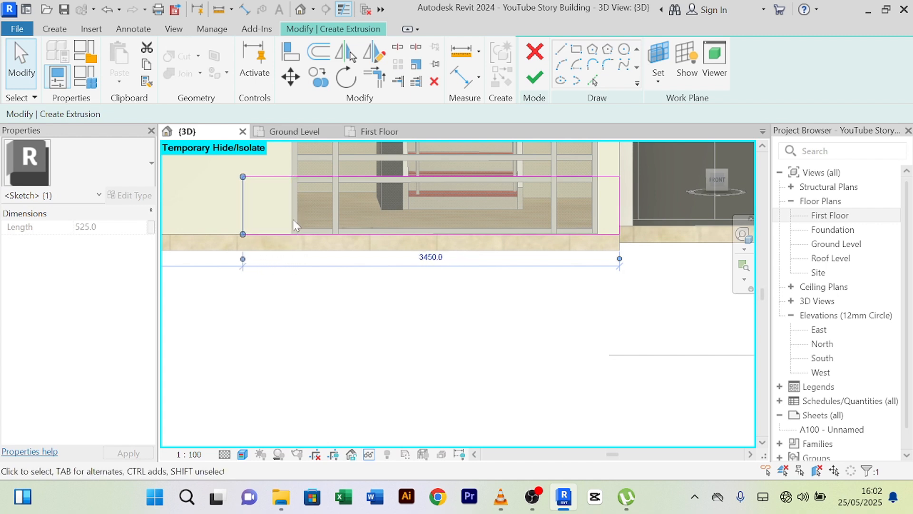
left_click(323, 339)
scroll(317, 337, "down", 3)
scroll(274, 329, "down", 2)
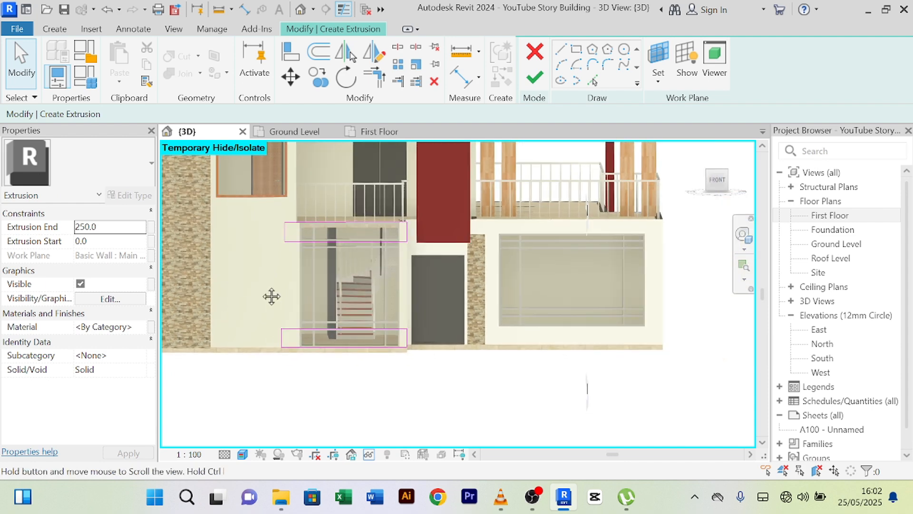
- Draw a vertical sketch line from the top rectangle's corner down to the wall base
left_click(561, 50)
scroll(276, 209, "up", 4)
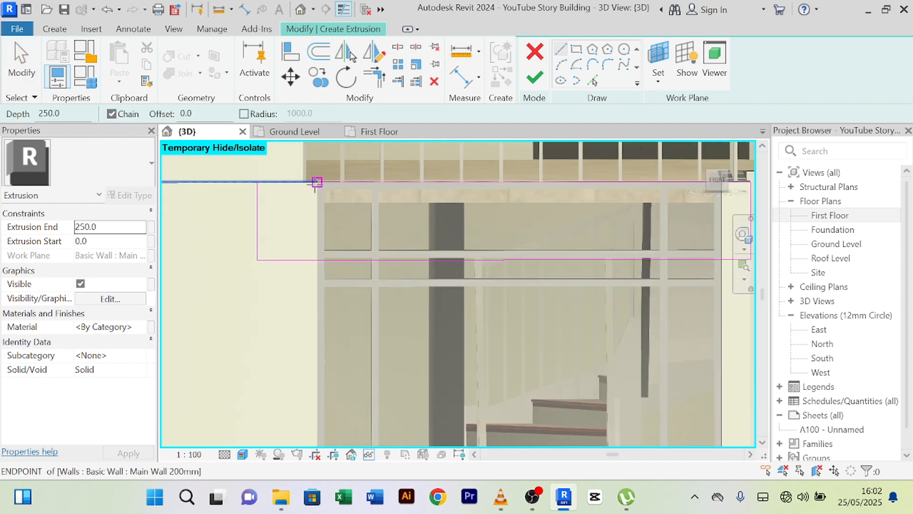
left_click(317, 182)
middle_click_drag(303, 398, 287, 218)
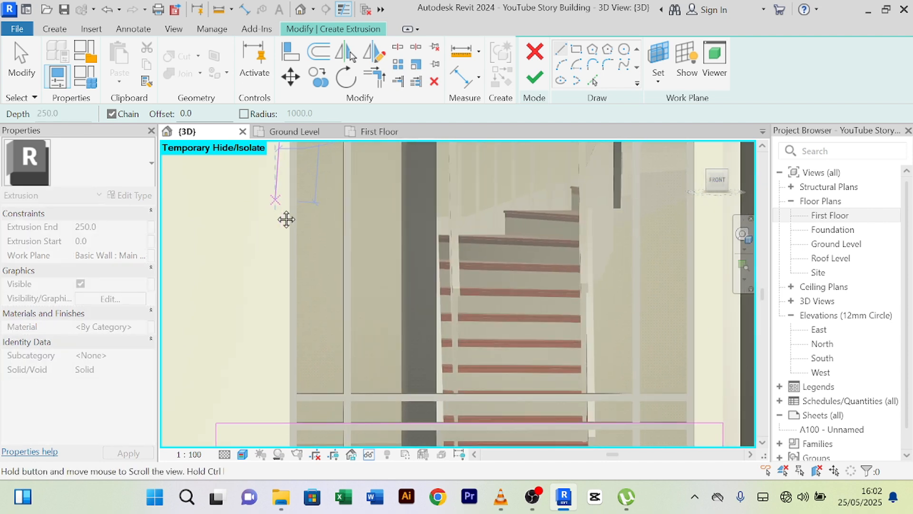
middle_click_drag(298, 385, 288, 235)
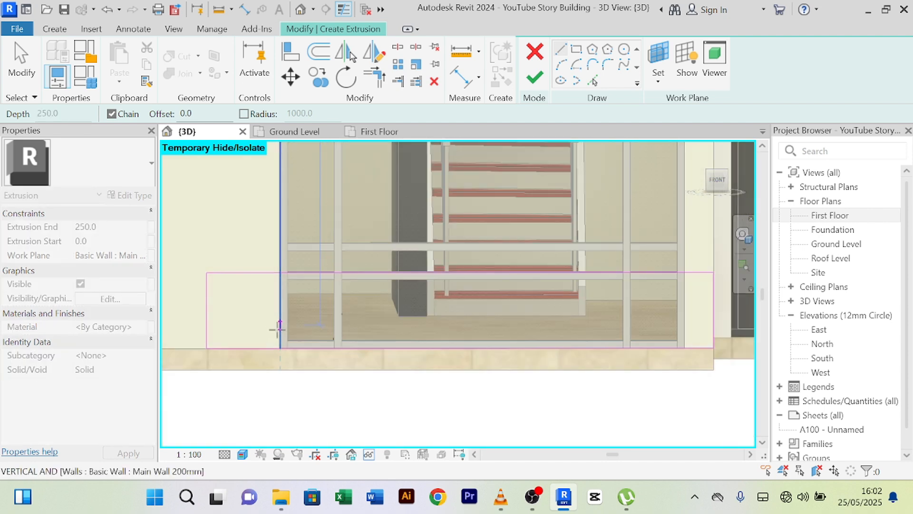
scroll(278, 327, "up", 2)
left_click(283, 365)
- End the line chain and exit the Line drawing command
key("Escape")
scroll(251, 259, "down", 4)
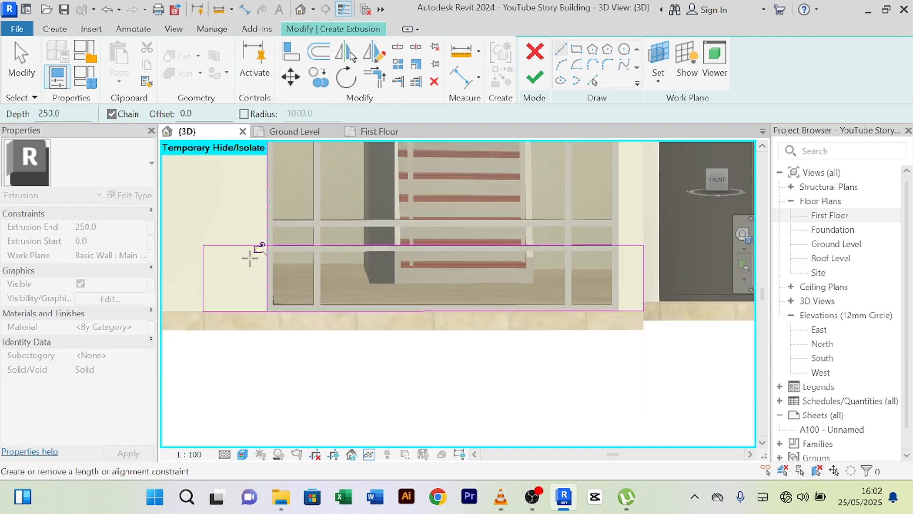
middle_click_drag(274, 312, 293, 375)
right_click(222, 214)
left_click(256, 179)
scroll(245, 203, "up", 2)
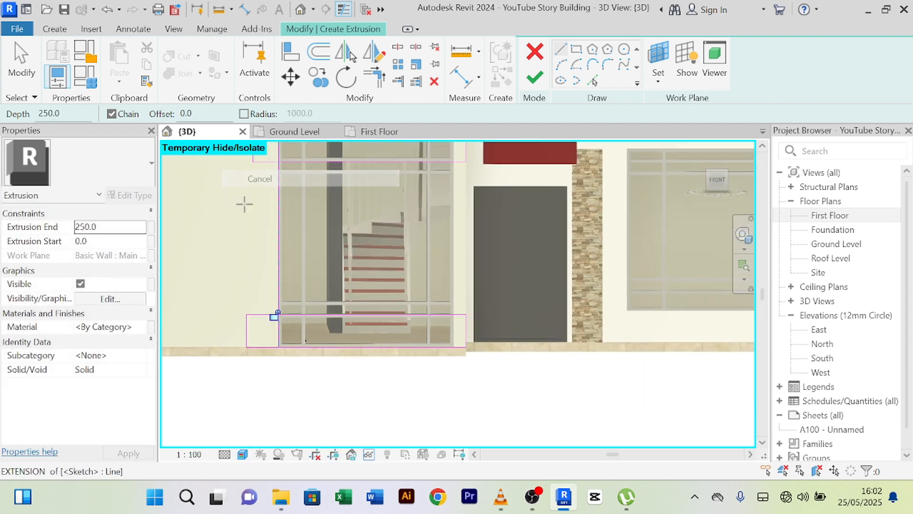
middle_click_drag(245, 204, 265, 216)
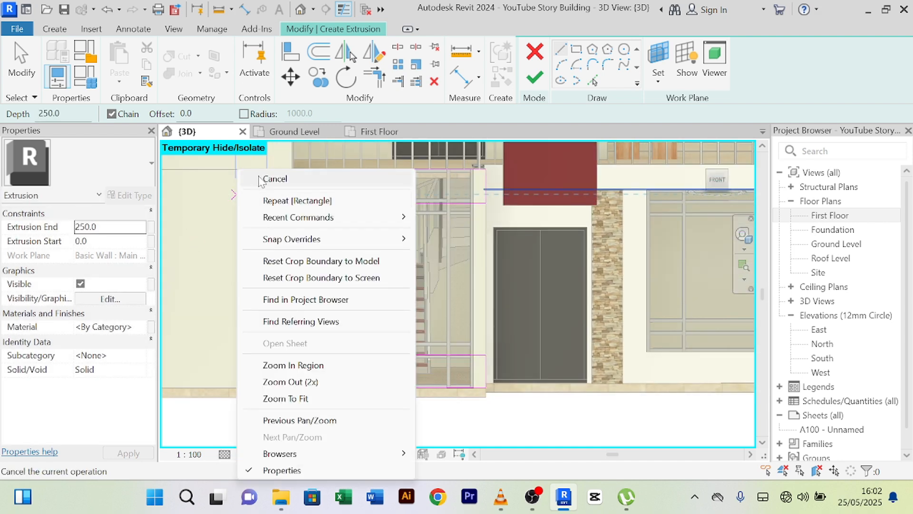
left_click(267, 179)
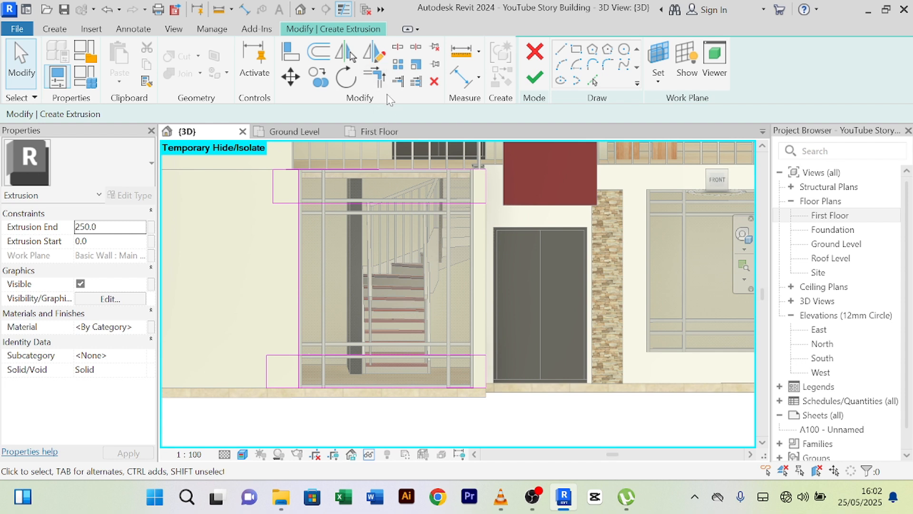
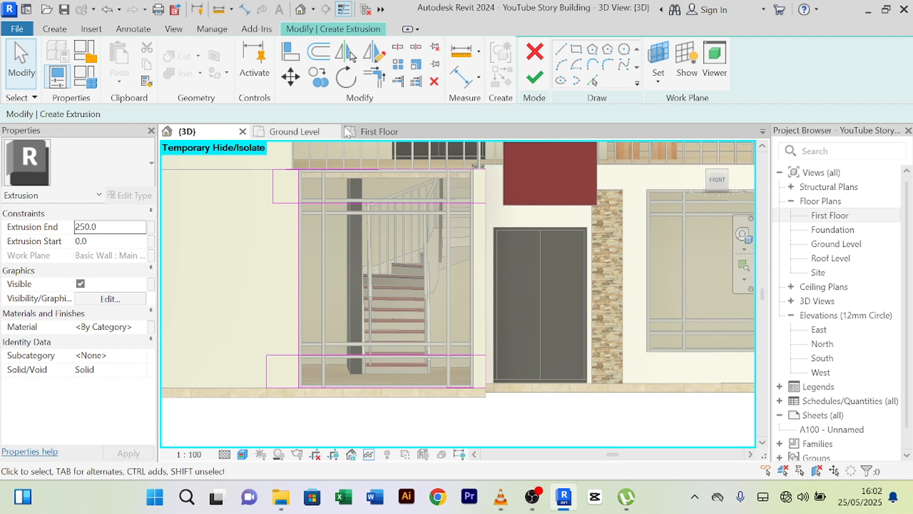
- Delete the stray left sketch line and extend the top line to meet the left vertical line
left_click(273, 189)
key("Delete")
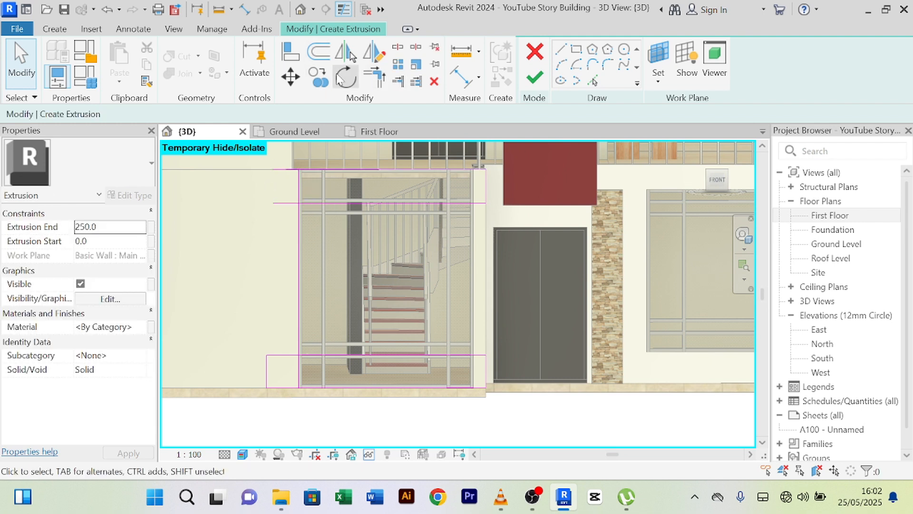
left_click(375, 76)
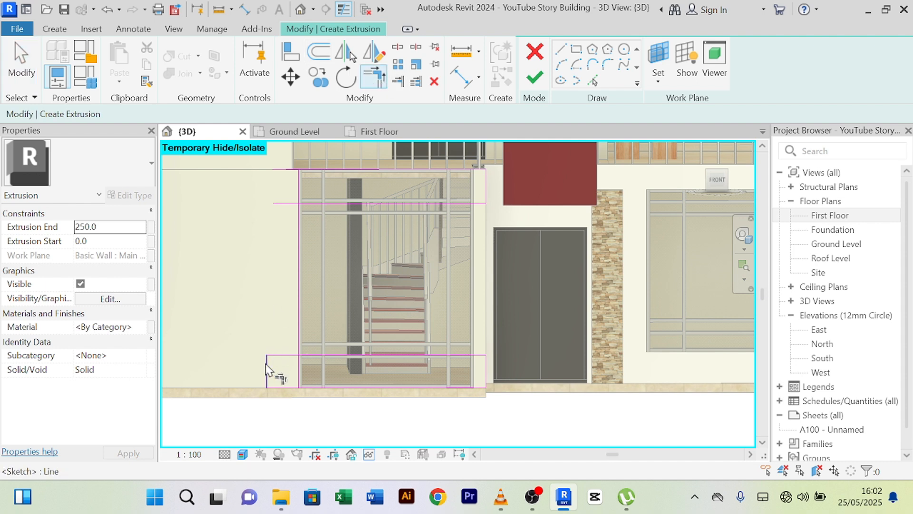
left_click(285, 170)
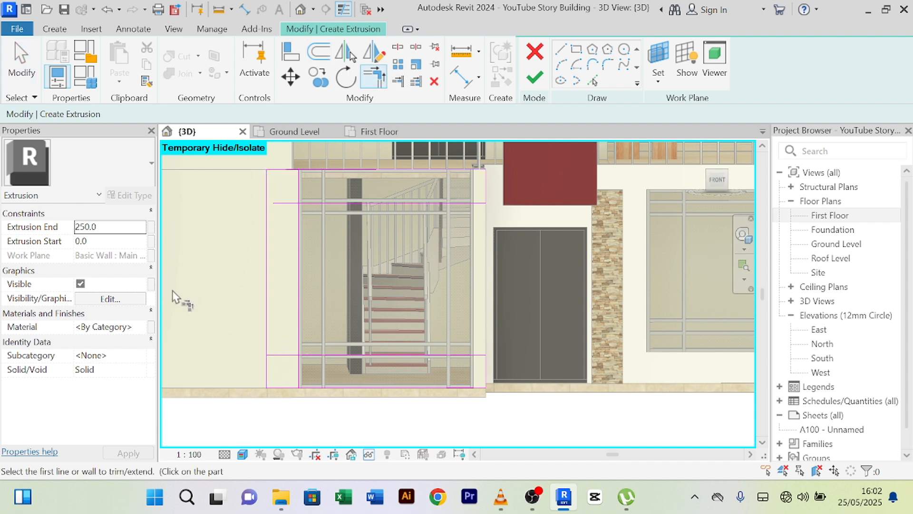
right_click(216, 283)
left_click(243, 201)
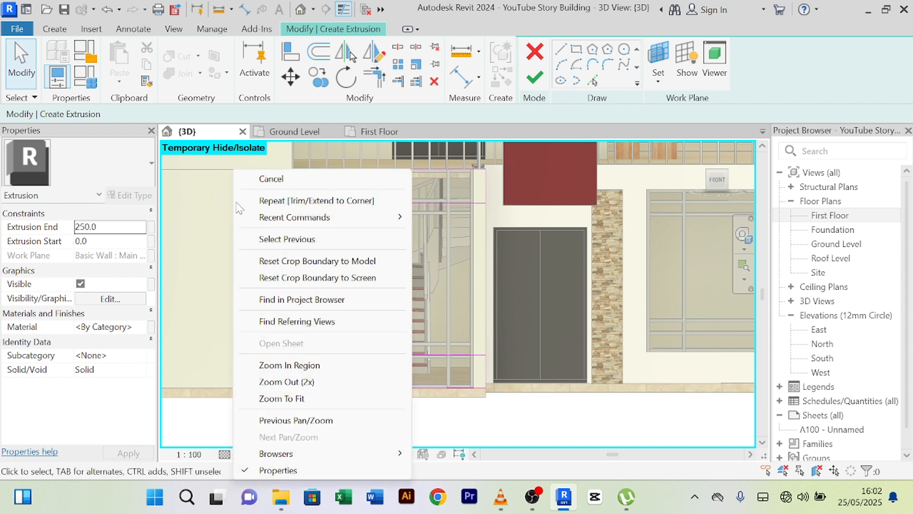
right_click(232, 202)
left_click(256, 181)
scroll(294, 203, "up", 2)
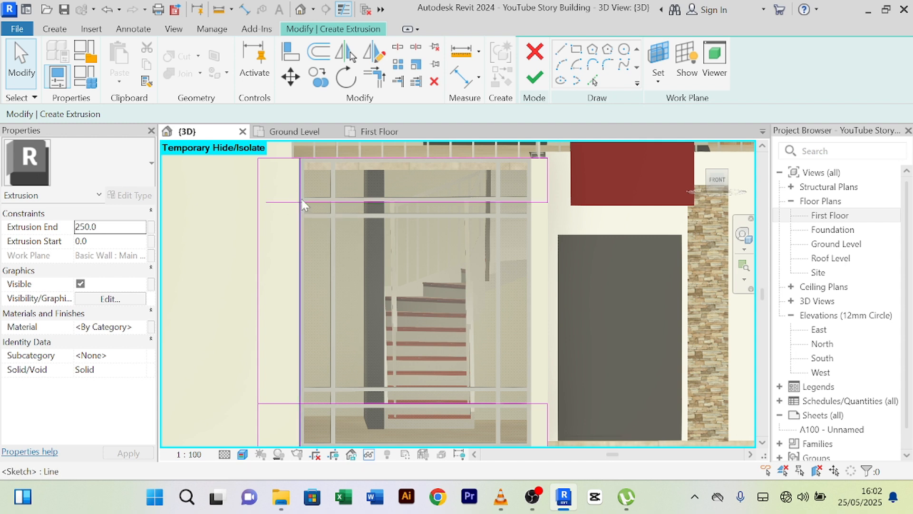
- Trim the remaining horizontal and vertical sketch lines into clean top and bottom corners
left_click(381, 84)
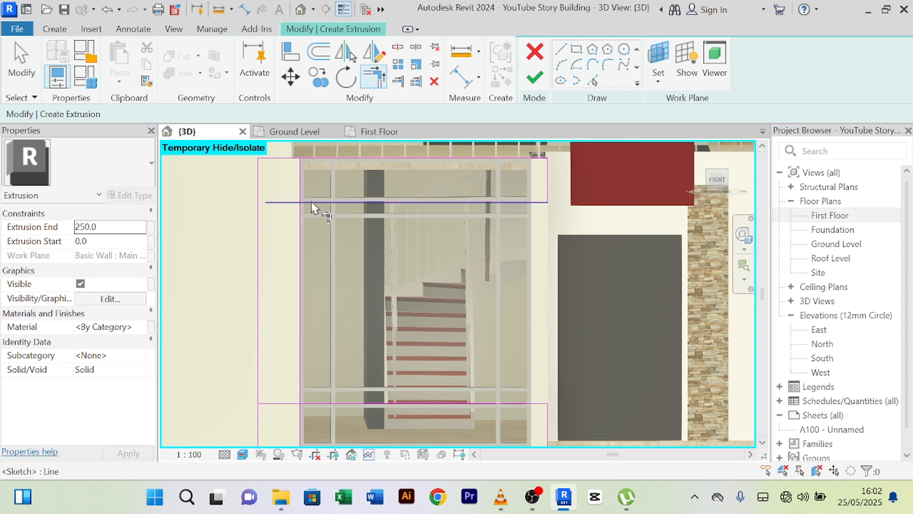
left_click(312, 208)
left_click(304, 226)
scroll(304, 218, "down", 4)
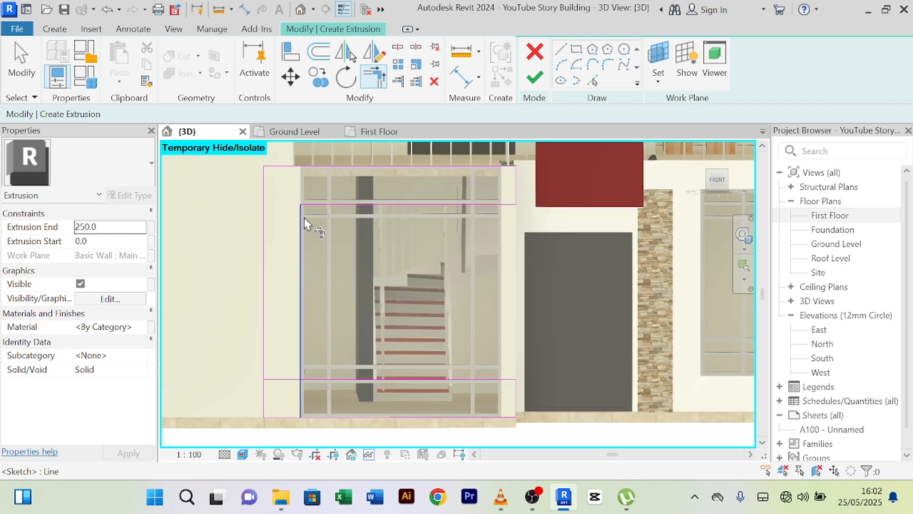
middle_click_drag(338, 344, 310, 279)
scroll(310, 279, "up", 3)
left_click(254, 224)
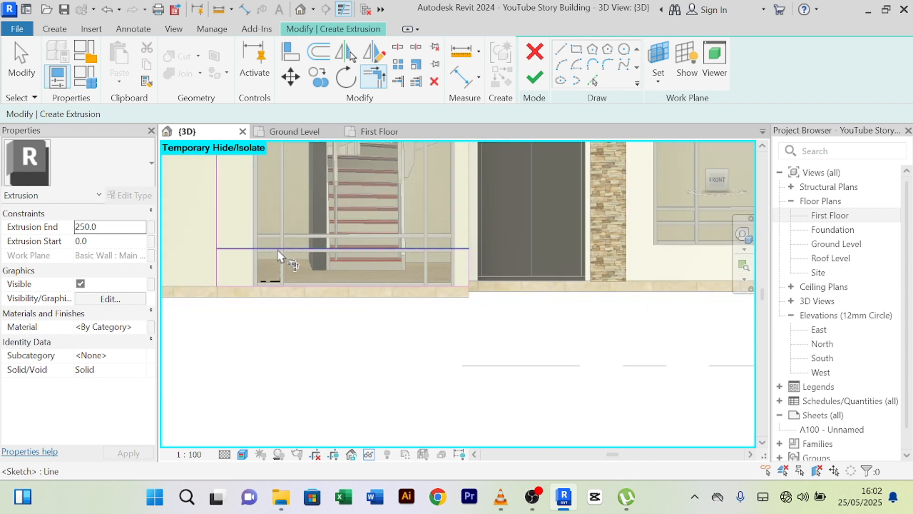
scroll(340, 309, "down", 5)
middle_click_drag(345, 332, 390, 380)
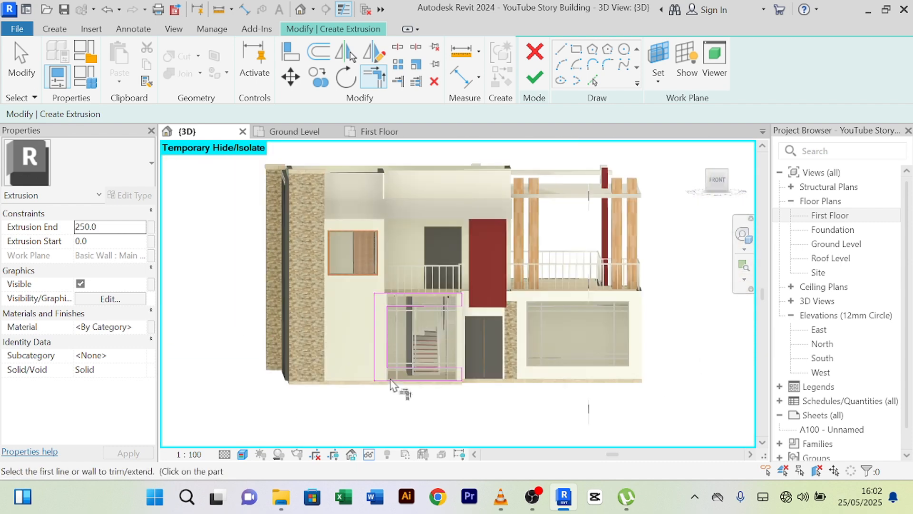
scroll(476, 318, "up", 4)
right_click(474, 306)
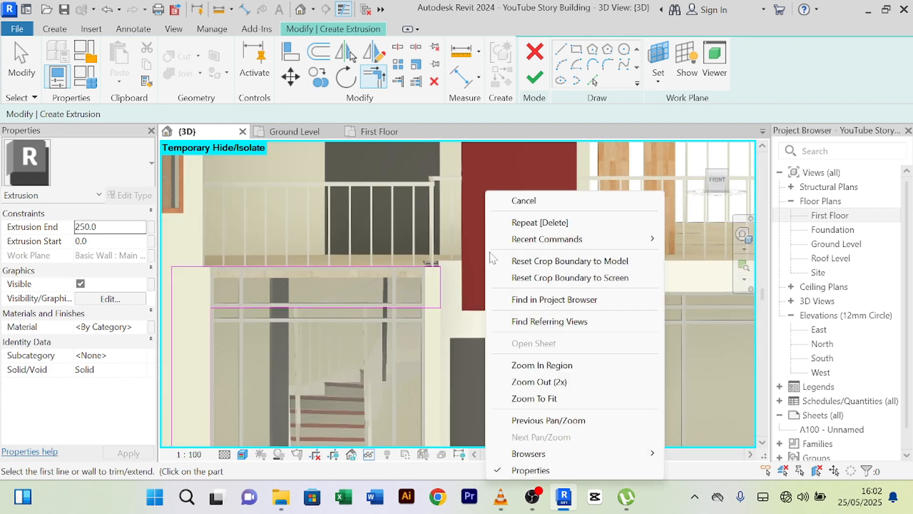
left_click(514, 199)
scroll(443, 301, "up", 2)
scroll(447, 292, "down", 5)
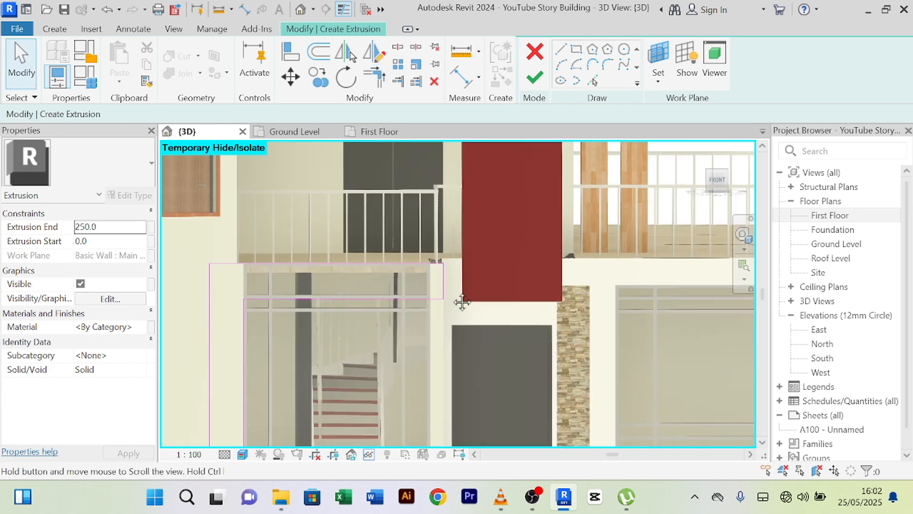
scroll(437, 295, "up", 2)
scroll(409, 346, "up", 2)
scroll(413, 335, "down", 3)
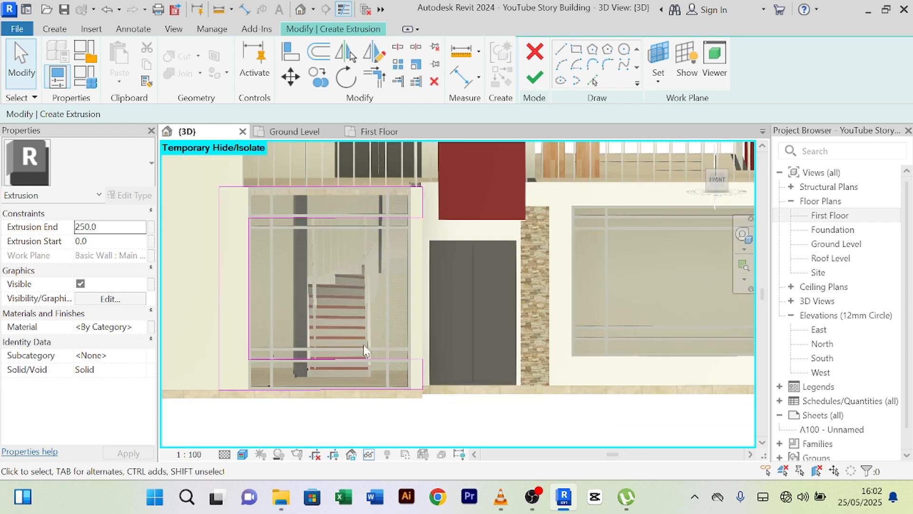
scroll(424, 292, "down", 2)
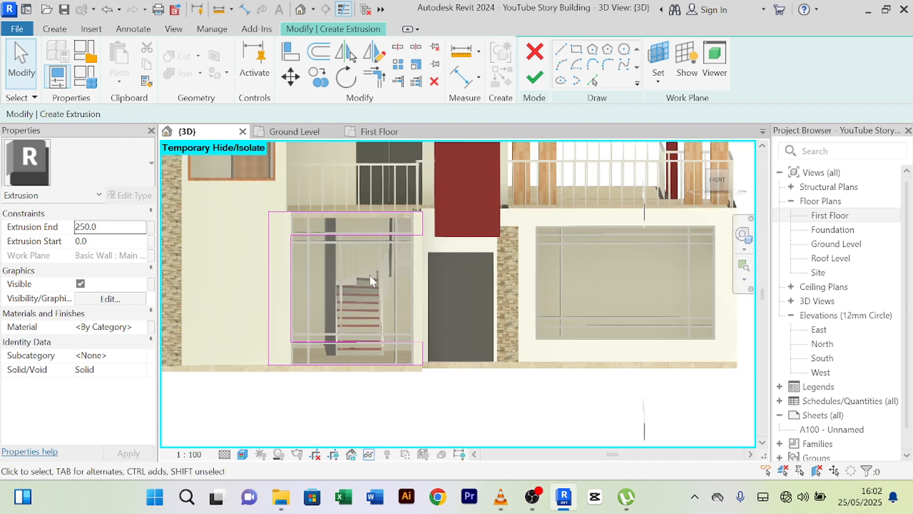
- Finish the frame sketch as a 150-deep extrusion and close the in-place editor
left_click(535, 76)
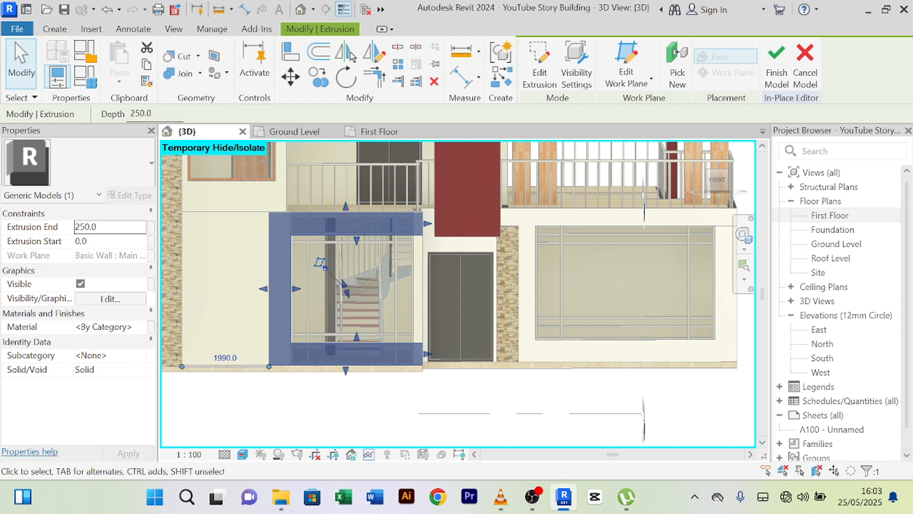
middle_click_drag(469, 264, 441, 322, "shift")
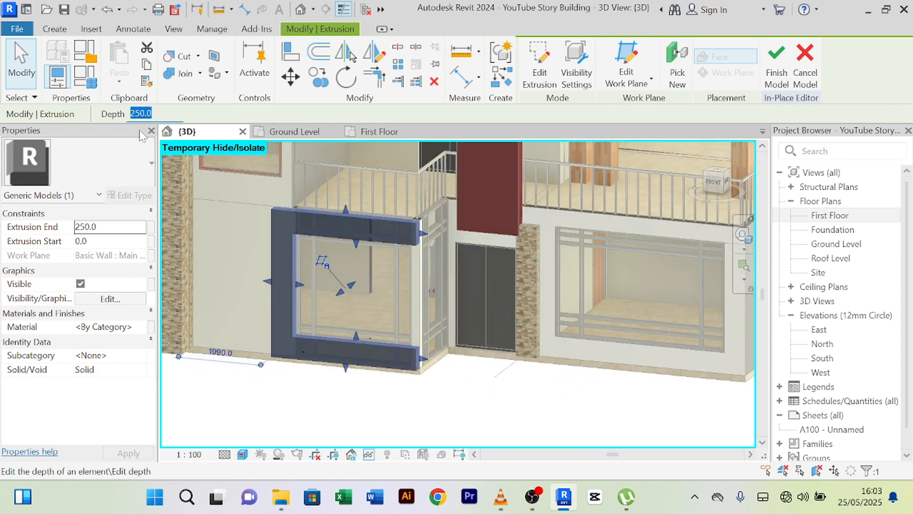
type("150")
key("Return")
left_click(776, 67)
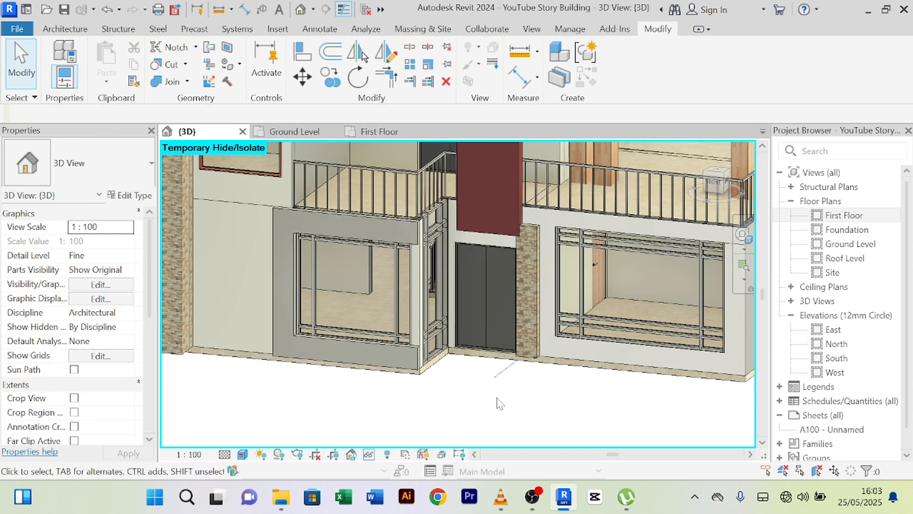
- Orbit around the building to inspect the new frame around the curtain wall
middle_click_drag(497, 415, 467, 417, "shift")
scroll(447, 256, "up", 4)
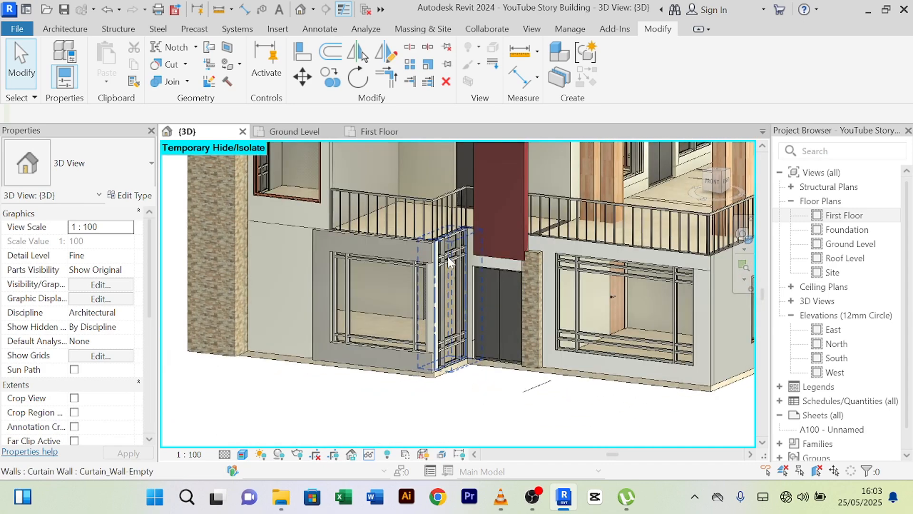
middle_click_drag(514, 226, 448, 200, "shift")
scroll(476, 404, "down", 2)
middle_click_drag(476, 409, 404, 387)
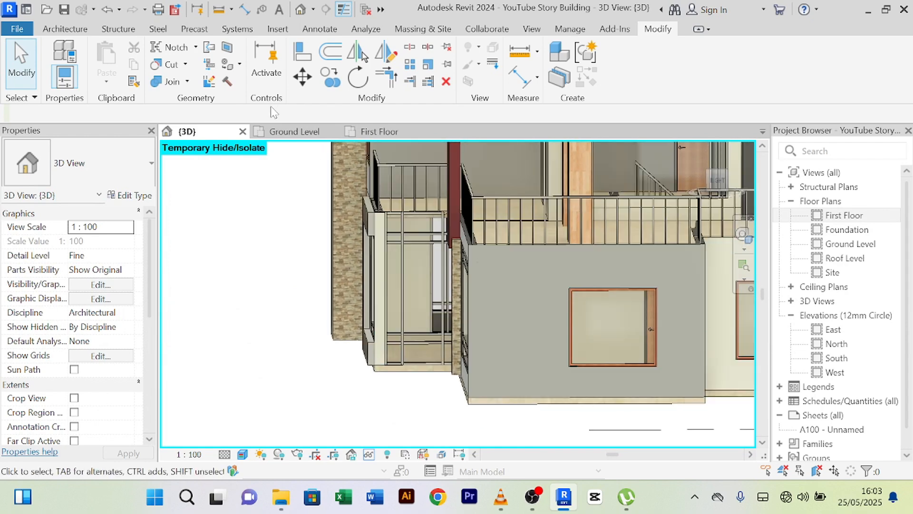
- Create a new Generic Models in-place family, keeping the default name 'Generic Models 16'
left_click(54, 30)
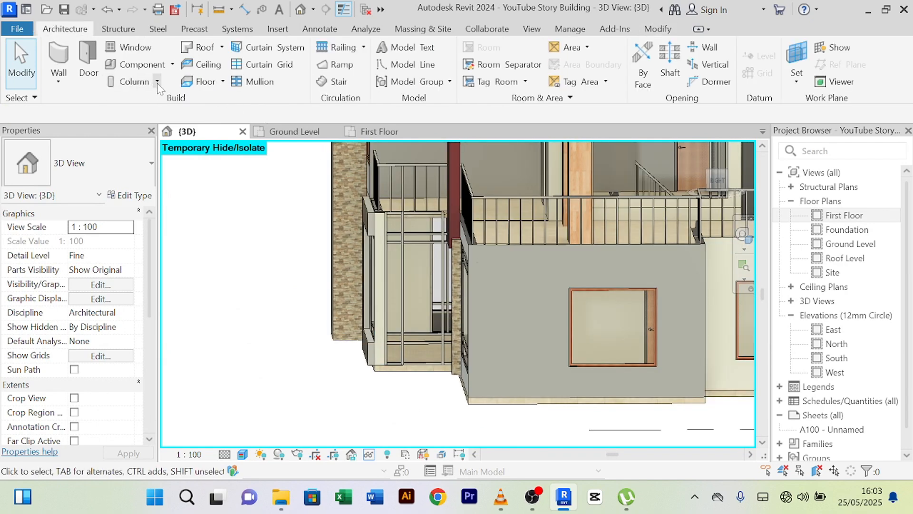
left_click(158, 82)
left_click(166, 68)
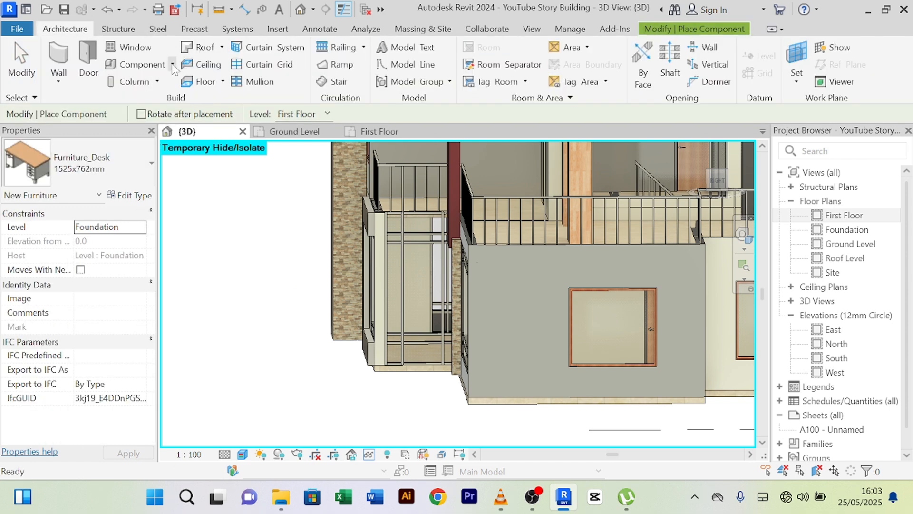
left_click(173, 65)
left_click(143, 124)
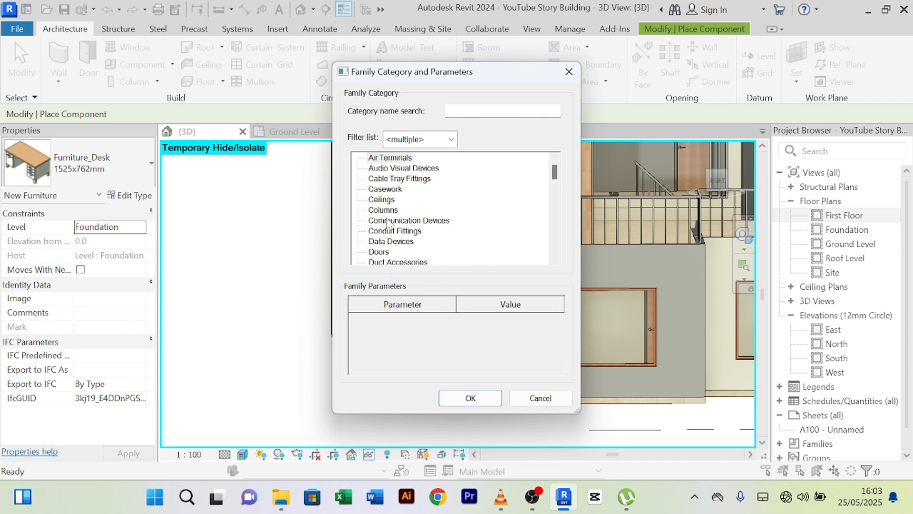
left_click(387, 222)
key("g")
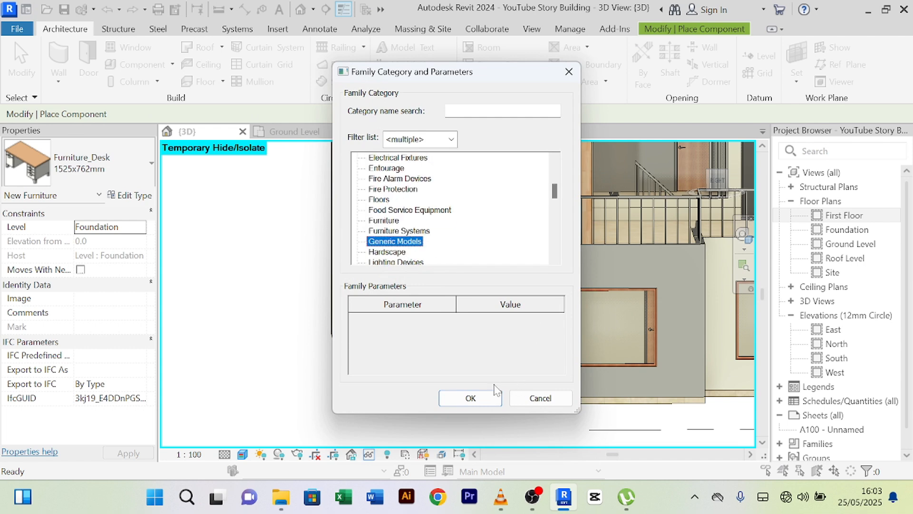
left_click(471, 399)
left_click(455, 270)
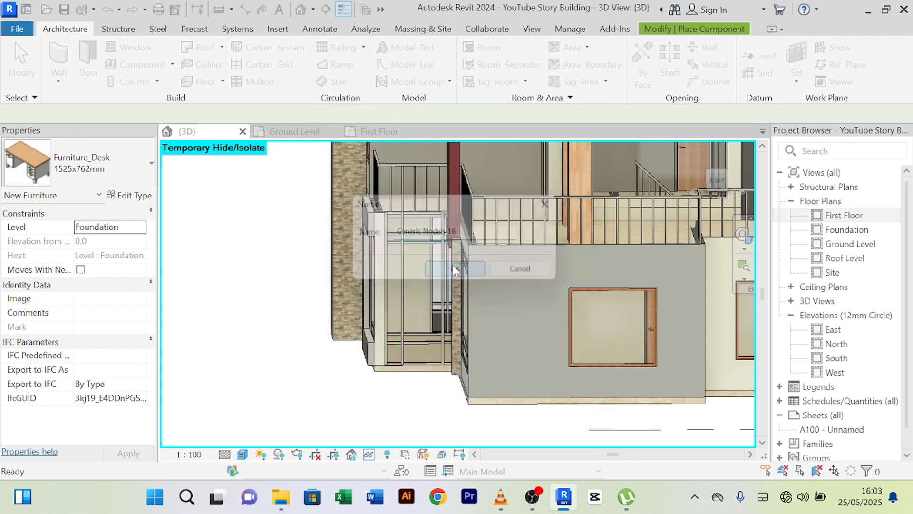
- Start an extrusion and pick the curtain wall as its work plane
left_click(123, 65)
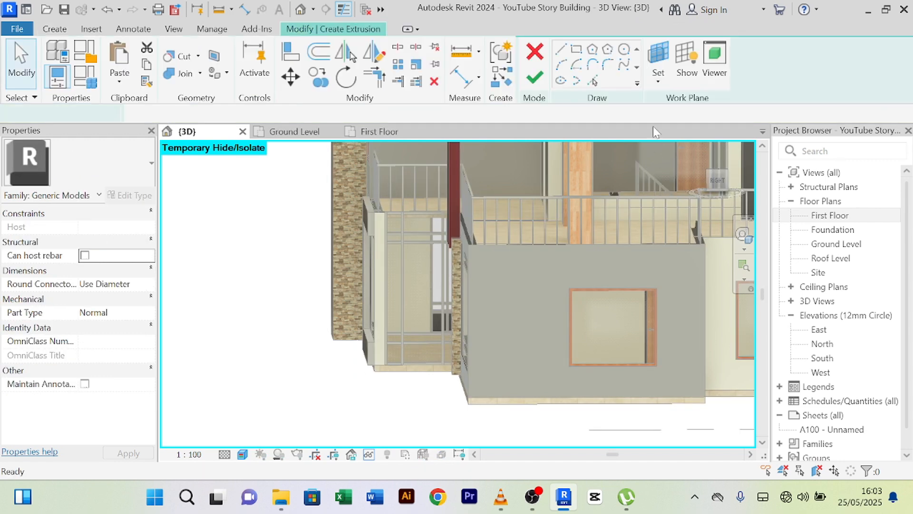
left_click(657, 84)
left_click(675, 133)
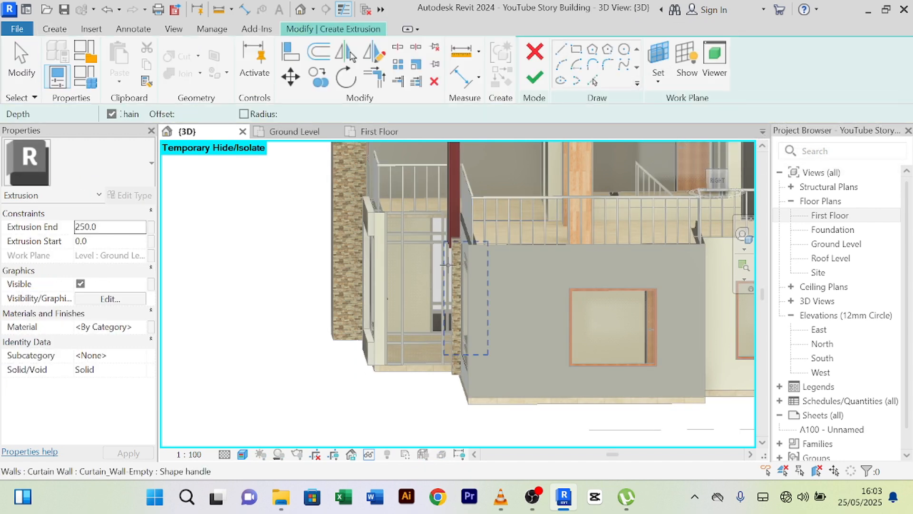
scroll(428, 247, "up", 5)
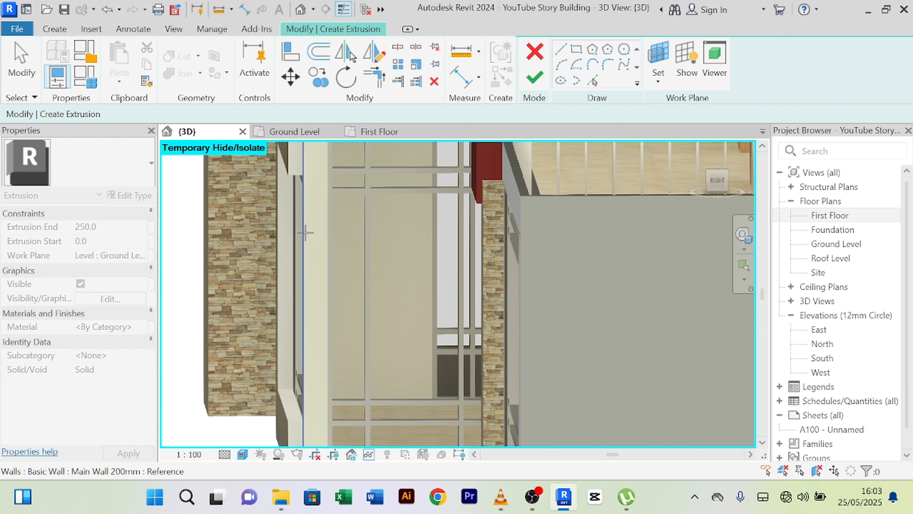
scroll(309, 232, "down", 4)
scroll(309, 180, "up", 5)
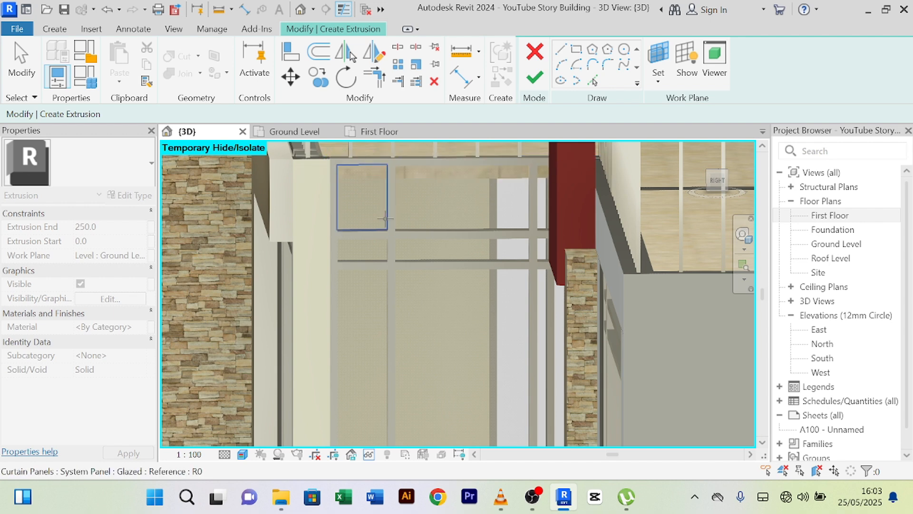
scroll(378, 214, "down", 2)
middle_click_drag(340, 338, 309, 163)
scroll(309, 305, "up", 2)
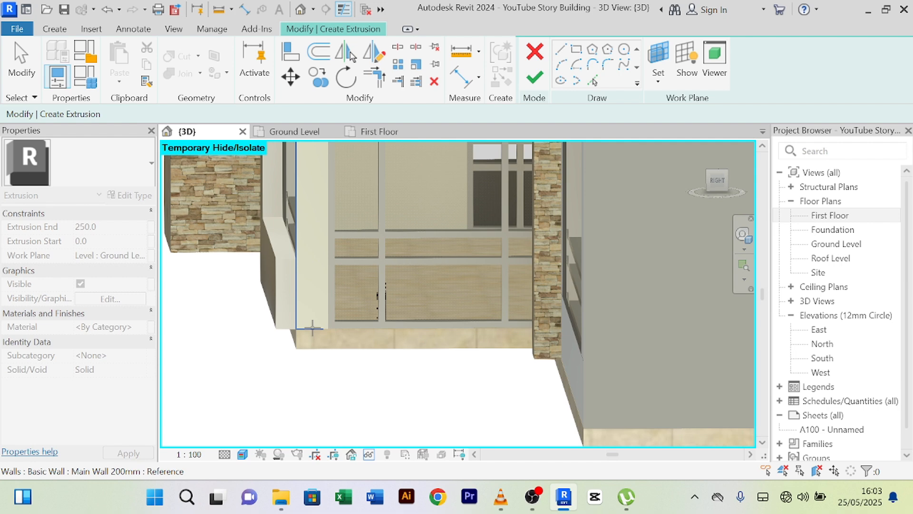
left_click(310, 327)
scroll(308, 287, "down", 5)
middle_click_drag(315, 290, 329, 335)
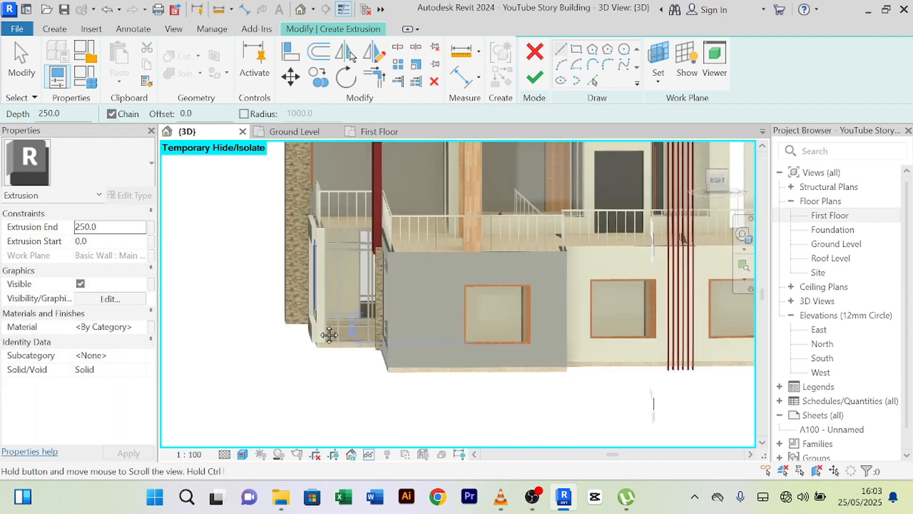
scroll(330, 334, "up", 4)
- Sketch the upper frame band as a rectangle from the wall end to beside the red column
left_click(577, 50)
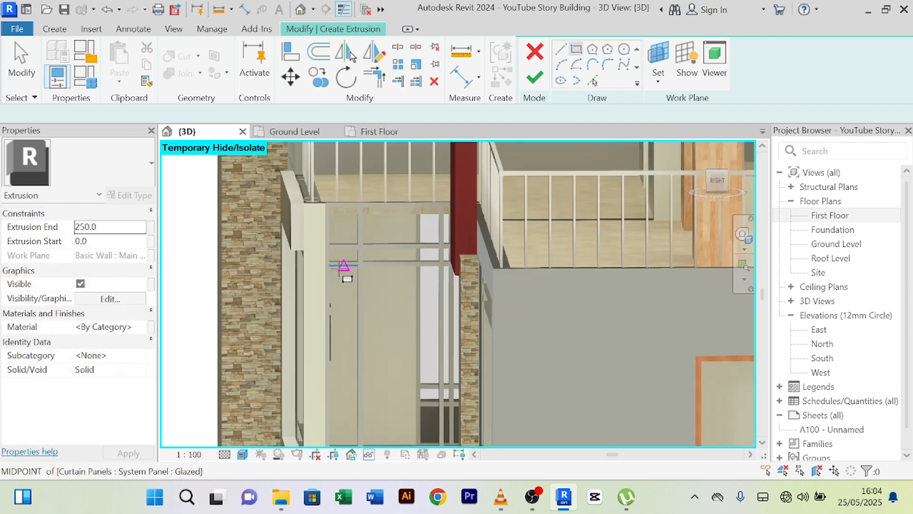
scroll(317, 252, "up", 2)
left_click(280, 175)
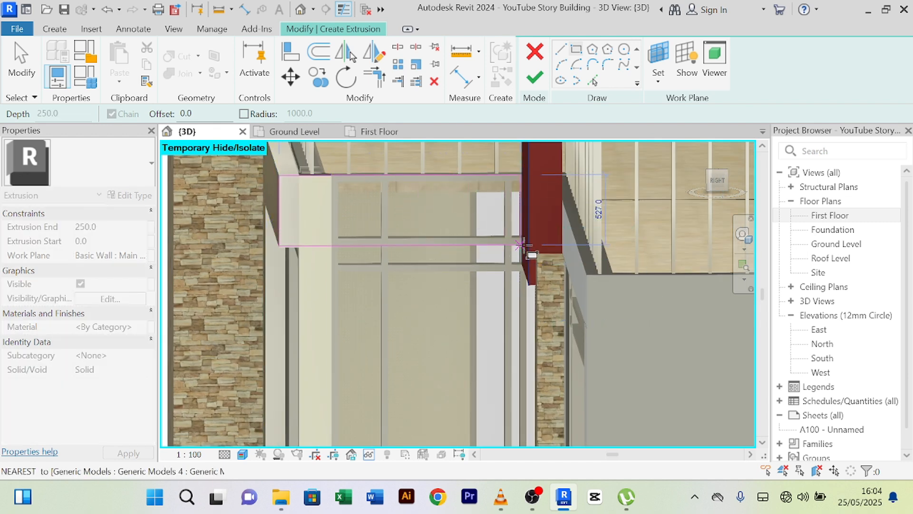
scroll(523, 245, "up", 3)
scroll(522, 249, "down", 1)
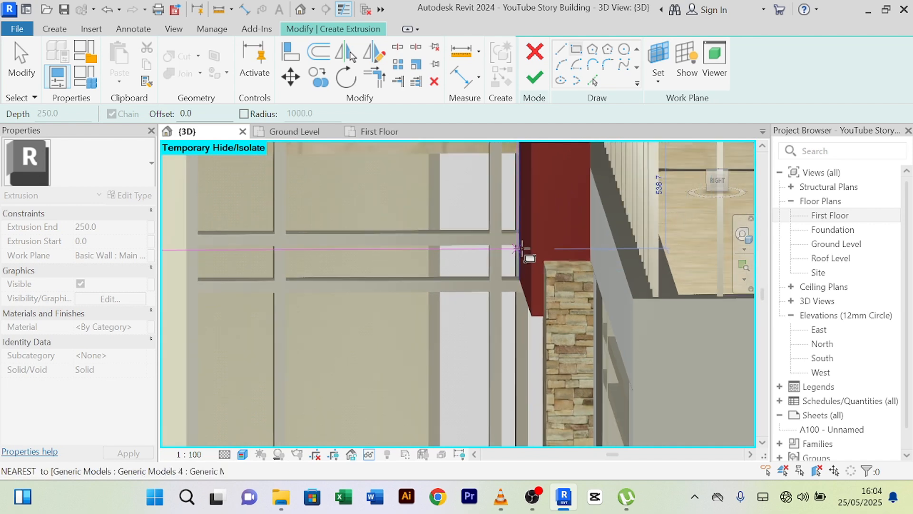
middle_click_drag(524, 255, 635, 225)
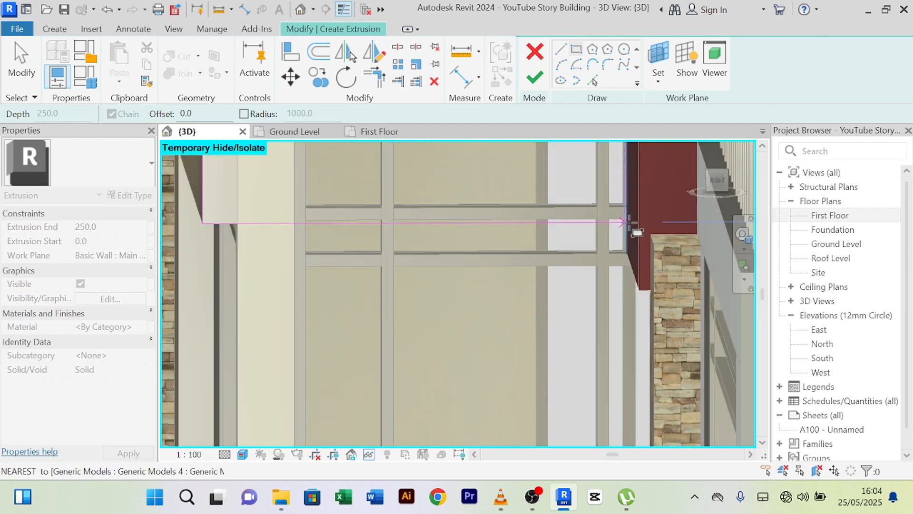
left_click(628, 222)
scroll(590, 253, "down", 3)
middle_click_drag(536, 316, 454, 137)
scroll(386, 276, "up", 4)
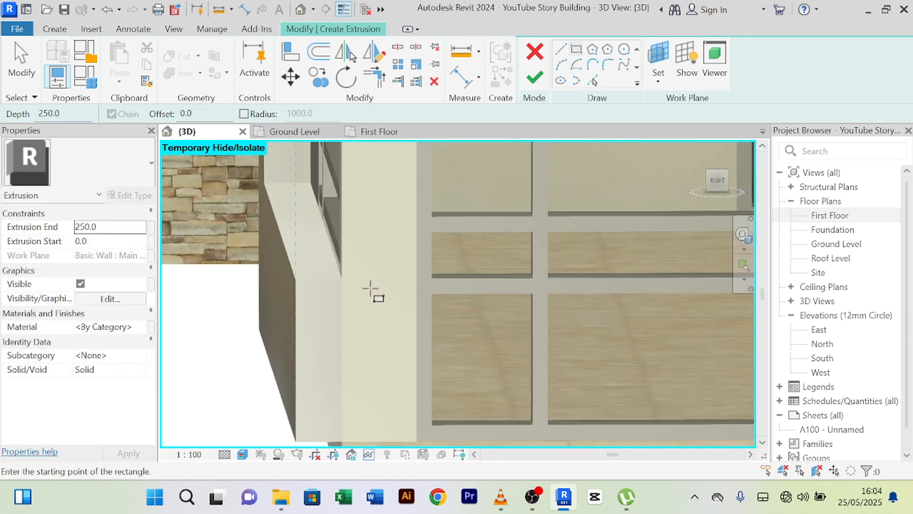
- Sketch the lower frame band as a rectangle ending beside the stone wall
left_click(296, 279)
middle_click_drag(513, 384, 329, 210)
scroll(328, 210, "down", 2)
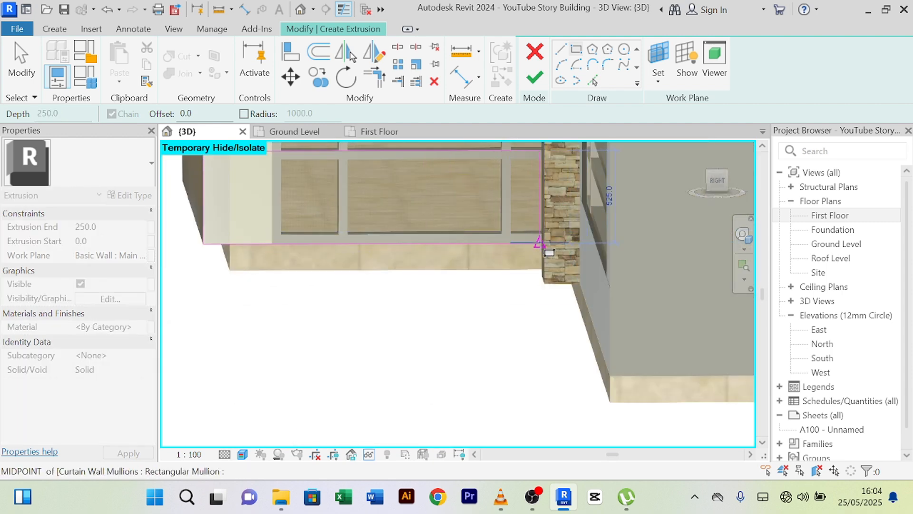
left_click(541, 244)
scroll(537, 244, "up", 3)
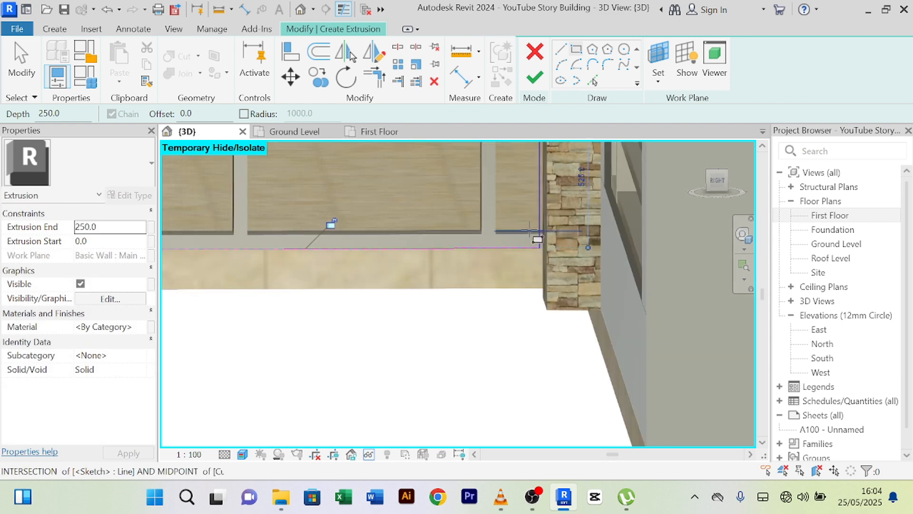
scroll(472, 247, "down", 4)
middle_click_drag(449, 308, 428, 418)
scroll(428, 419, "down", 1)
right_click(391, 168)
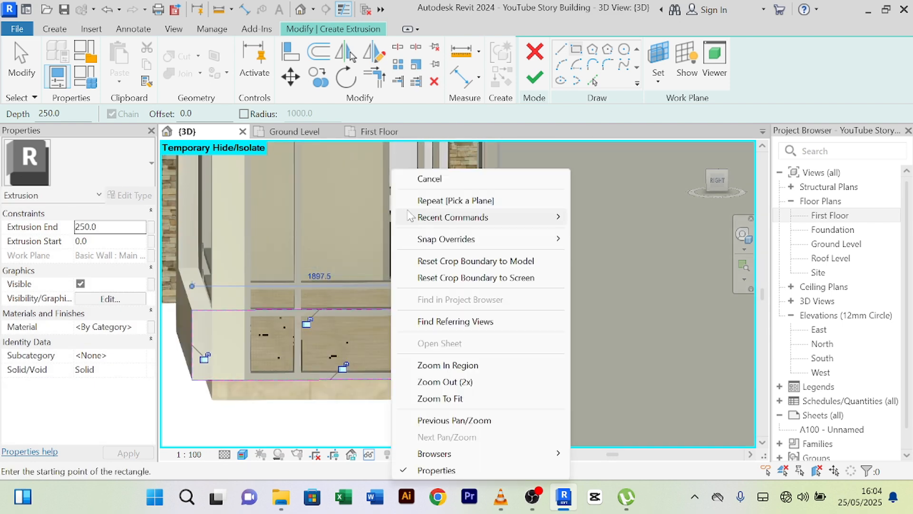
left_click(398, 176)
right_click(399, 176)
left_click(405, 177)
- Select the rectangles' vertical edge lines and nudge the lower one to the right
scroll(407, 183, "down", 2)
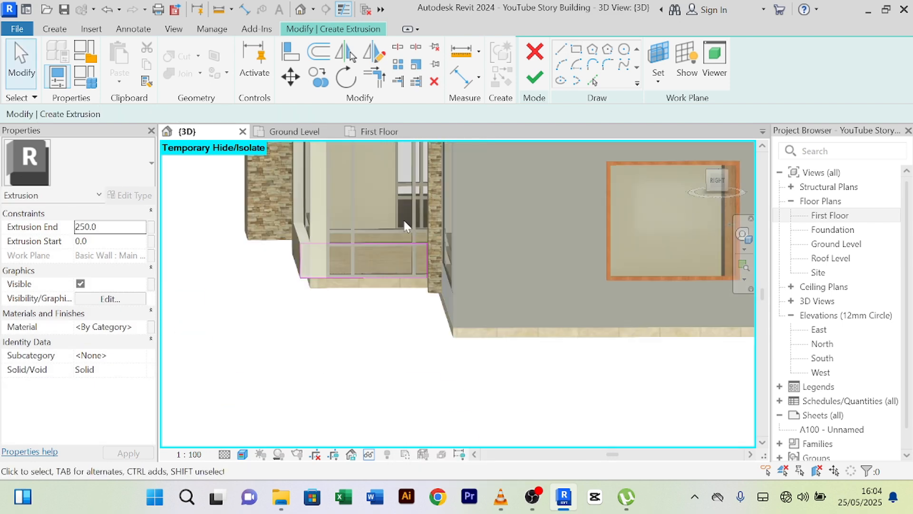
middle_click_drag(391, 216, 276, 298)
scroll(306, 178, "up", 5)
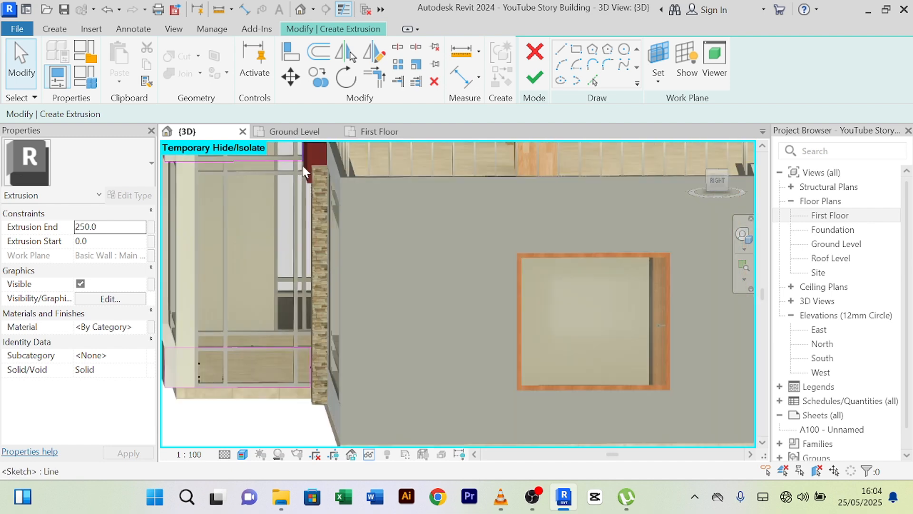
scroll(318, 195, "up", 1)
scroll(313, 193, "down", 1)
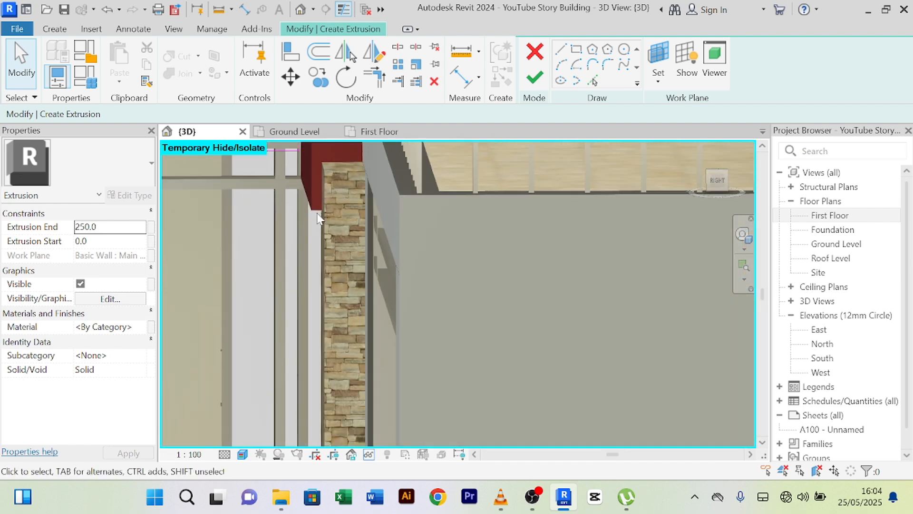
mouse_move(324, 226)
middle_mouse_down("shift")
mouse_move(351, 234)
mouse_move(326, 220)
mouse_move(335, 227)
middle_mouse_up("shift")
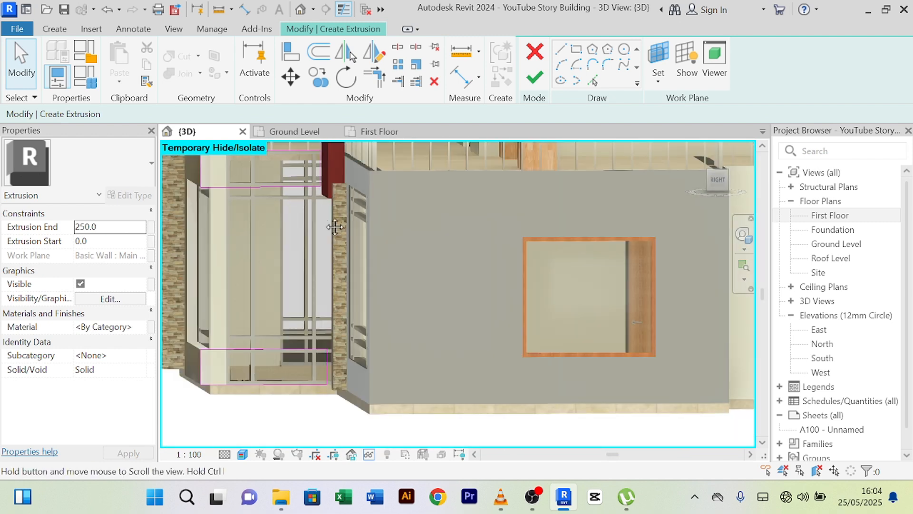
scroll(323, 198, "up", 4)
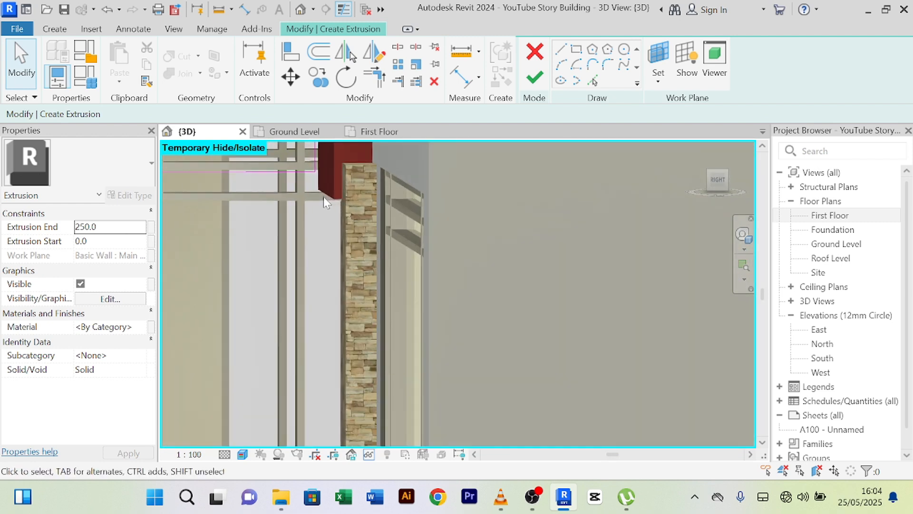
scroll(324, 196, "up", 4)
left_click(307, 222)
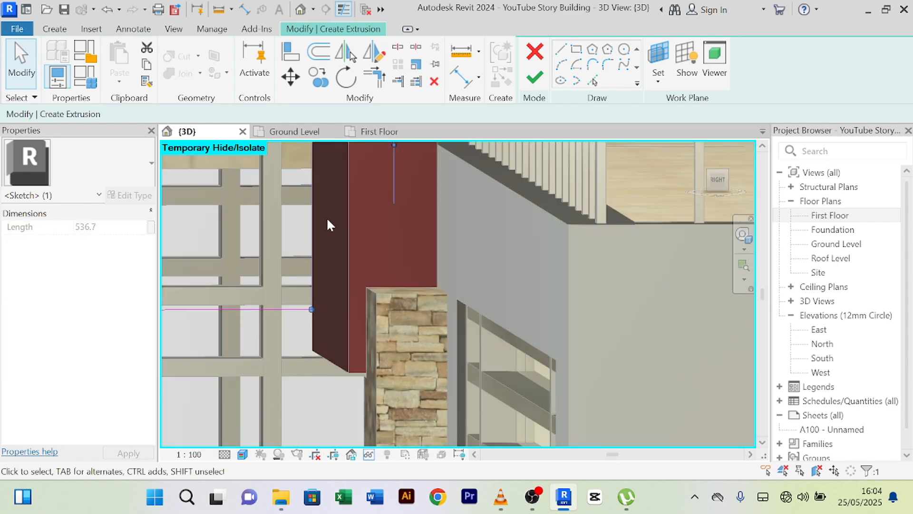
scroll(326, 217, "down", 4)
middle_click_drag(371, 428, 392, 306)
scroll(392, 327, "up", 5)
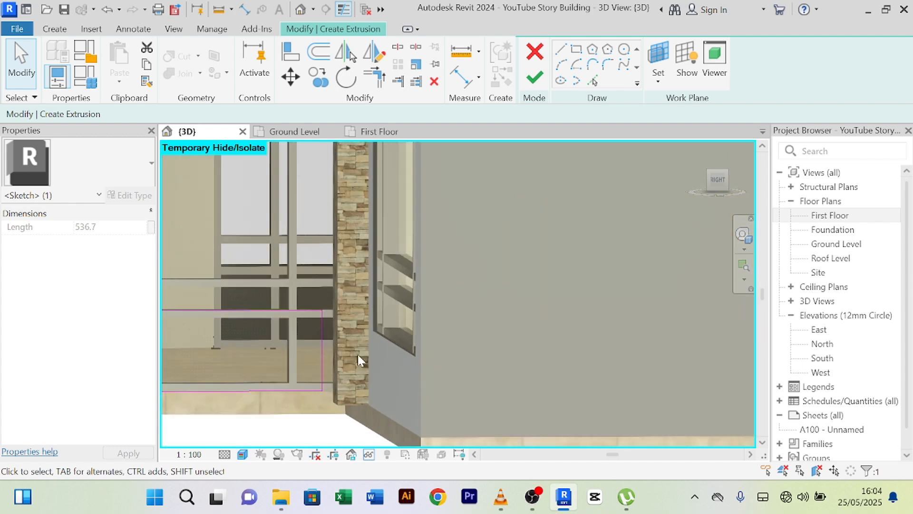
left_click(298, 329)
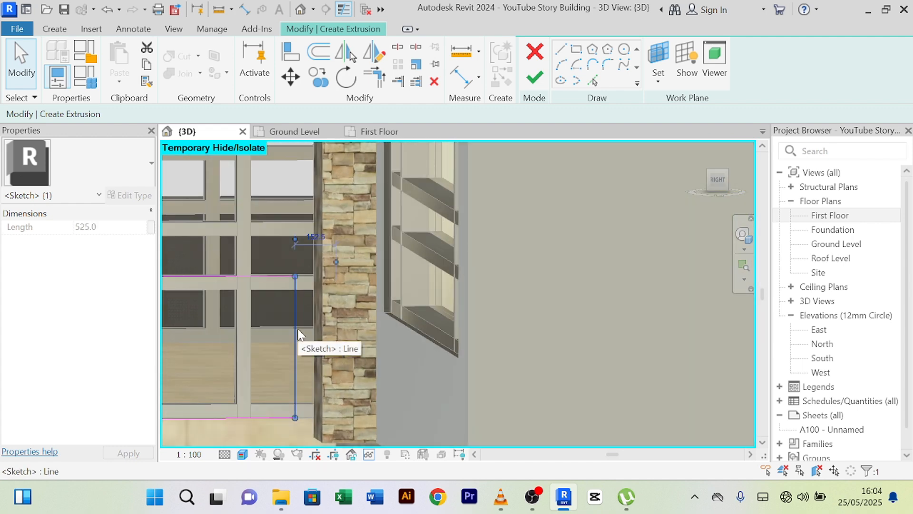
key("Right")
key("Right")
key("Right")
key("Right")
key("Right")
key("Right")
key("Right")
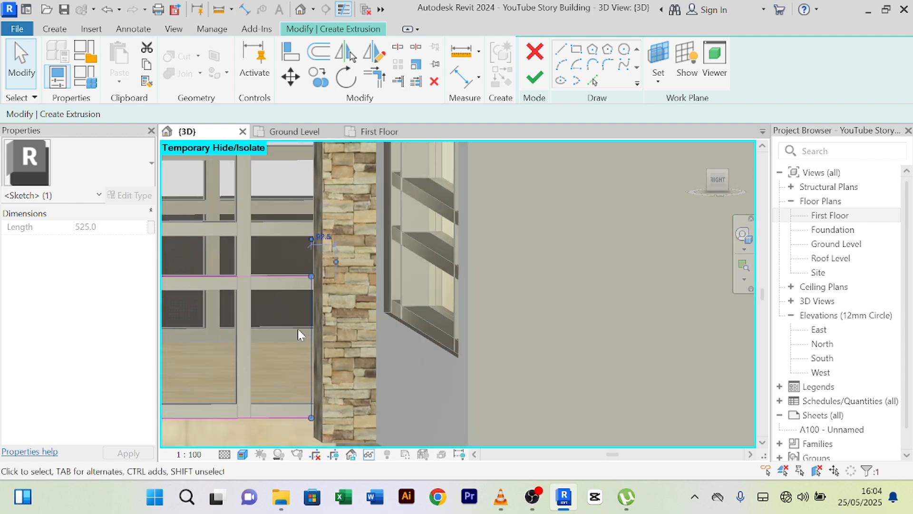
- Move the vertical sketch line onto the mullion edge, nudging it further right
scroll(297, 329, "down", 2)
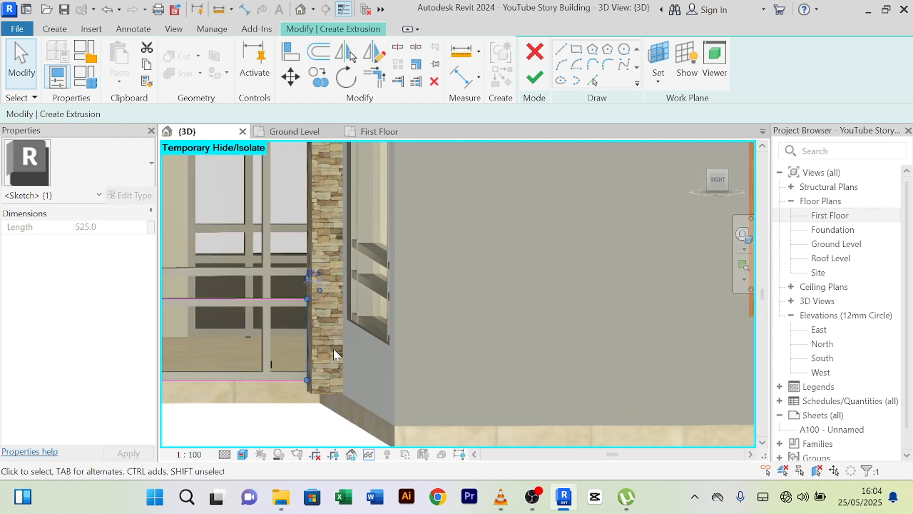
mouse_move(334, 352)
middle_mouse_down("shift")
mouse_move(403, 379)
mouse_move(386, 368)
middle_mouse_up("shift")
scroll(326, 346, "up", 3)
scroll(326, 348, "down", 3)
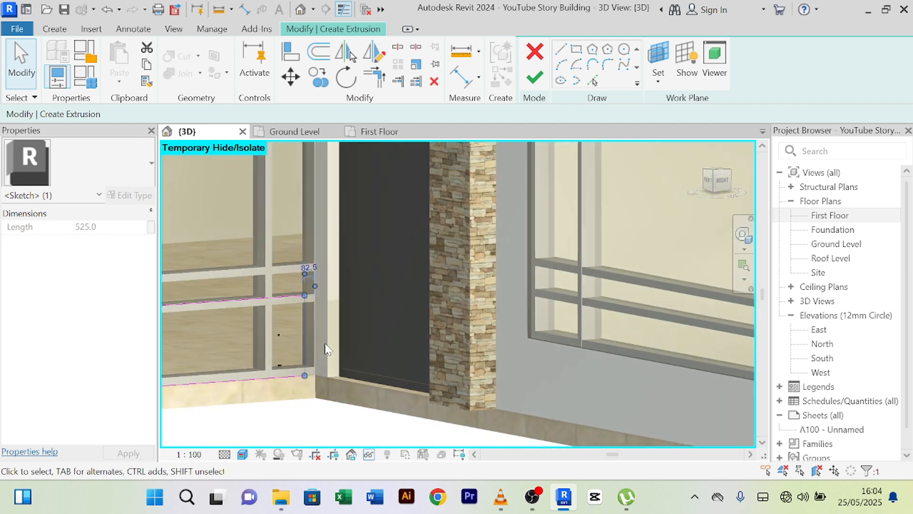
mouse_move(325, 345)
middle_mouse_down("shift")
mouse_move(310, 367)
mouse_move(341, 356)
mouse_move(327, 357)
middle_mouse_up("shift")
scroll(315, 330, "up", 4)
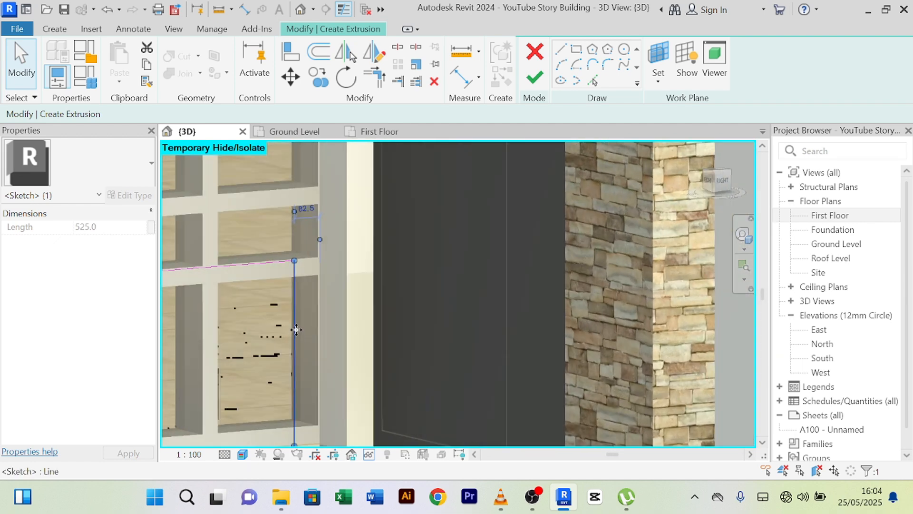
left_click_drag(297, 329, 339, 341)
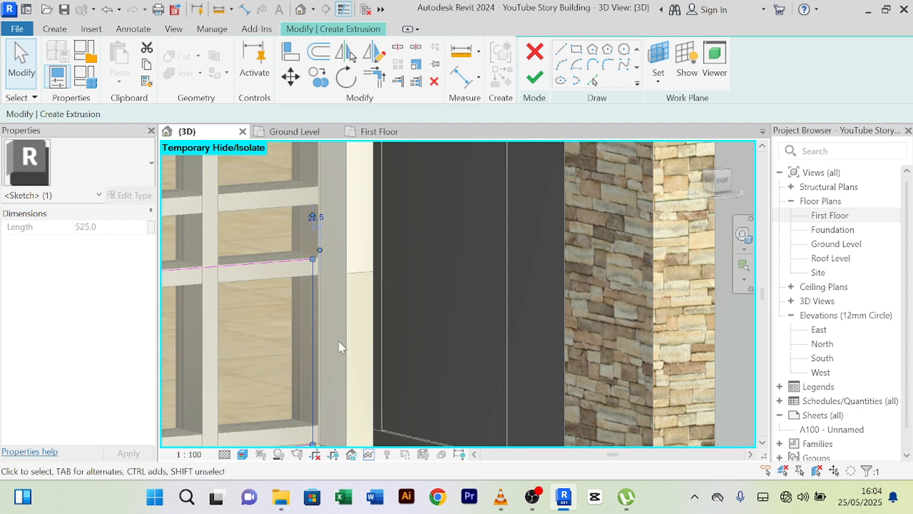
scroll(332, 332, "down", 8)
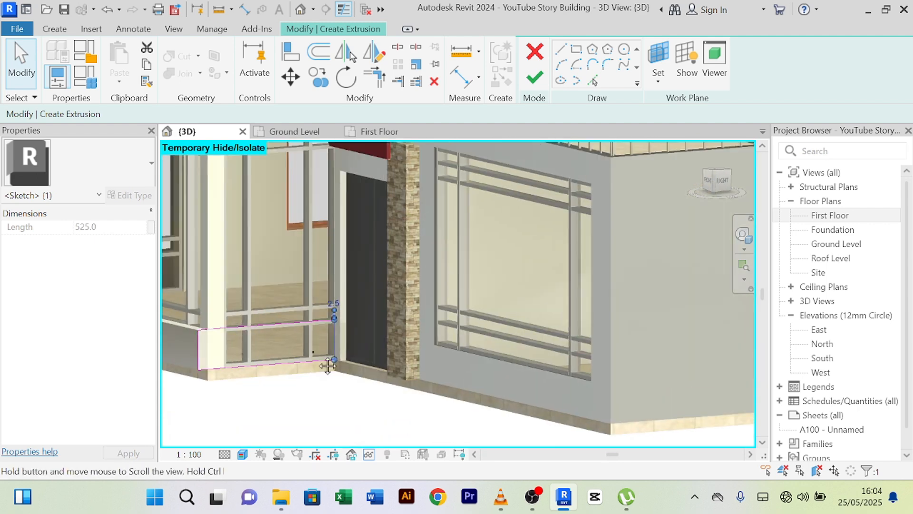
scroll(317, 301, "up", 6)
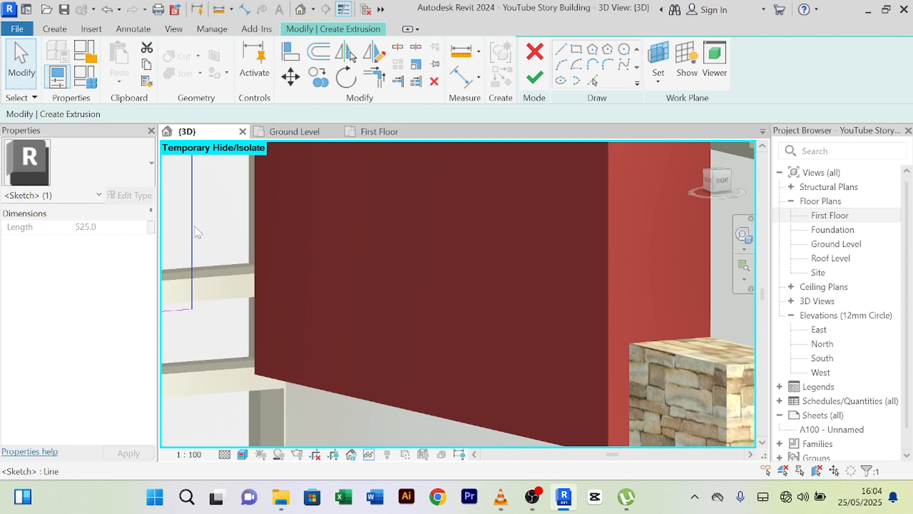
middle_click_drag(298, 280, 337, 290, "shift")
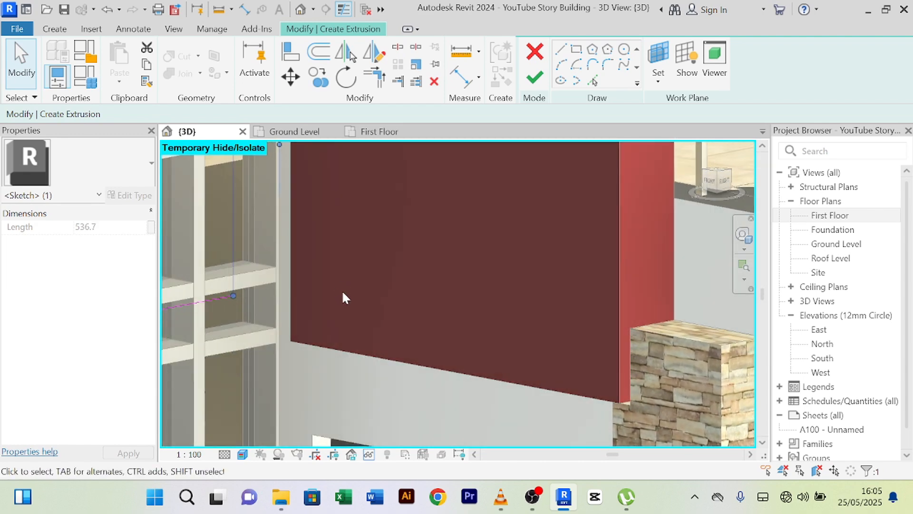
key("Right")
key("Right")
key("Right")
key("Right")
key("Right")
key("Right")
key("Right")
key("Right")
key("Right")
key("Right")
key("Right")
key("Right")
key("Right")
key("Right")
scroll(352, 283, "down", 3)
mouse_move(357, 283)
middle_mouse_down()
mouse_move(367, 351)
mouse_move(365, 275)
middle_mouse_up()
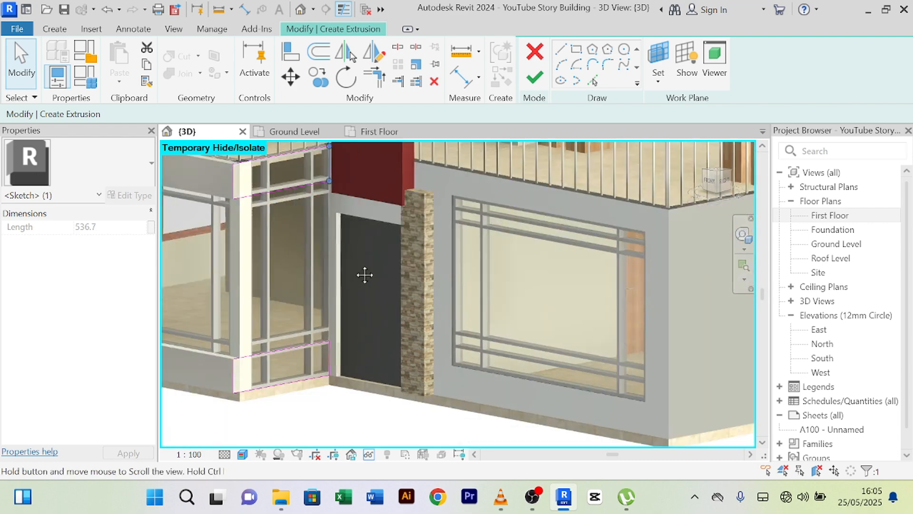
scroll(321, 326, "up", 8)
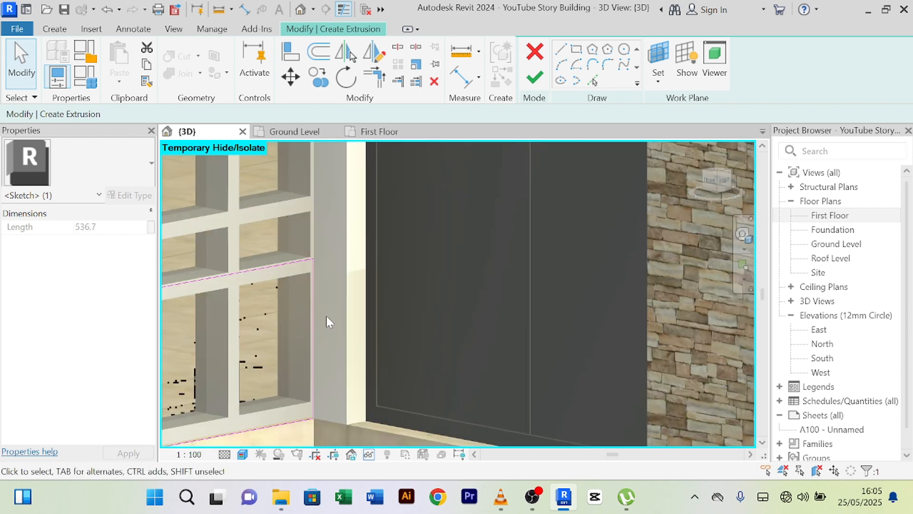
scroll(326, 309, "down", 10)
middle_click_drag(369, 375, 316, 391, "shift")
- Try finishing the extrusion, dismiss the regeneration errors, and cancel the in-place model
left_click(541, 82)
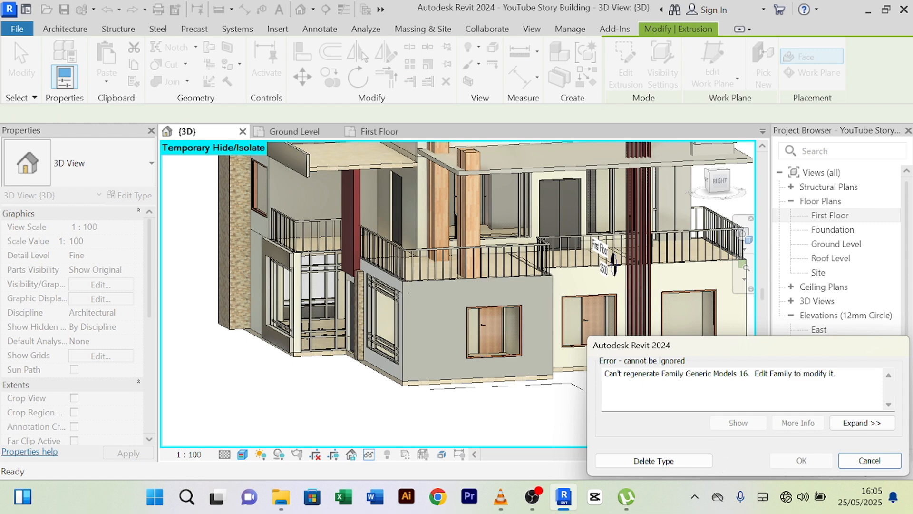
left_click(869, 461)
scroll(312, 286, "up", 5)
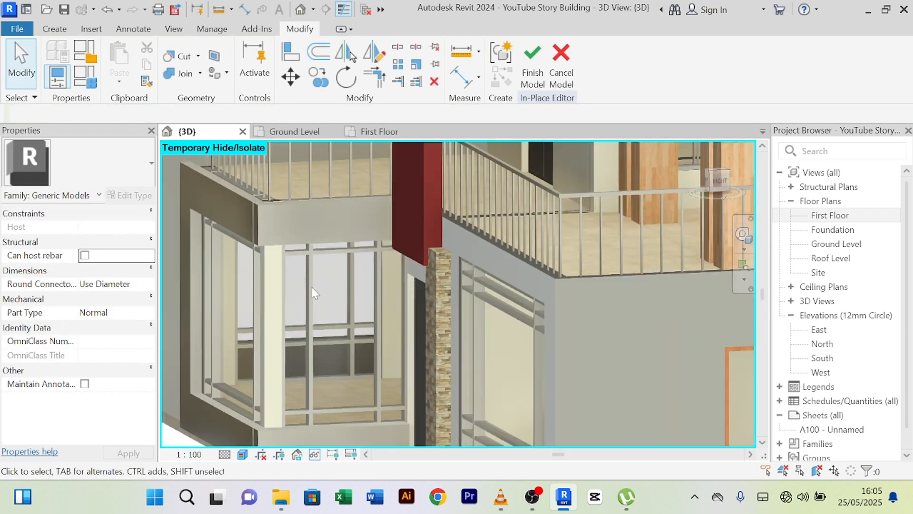
middle_click_drag(312, 287, 358, 286, "shift")
scroll(331, 287, "down", 5)
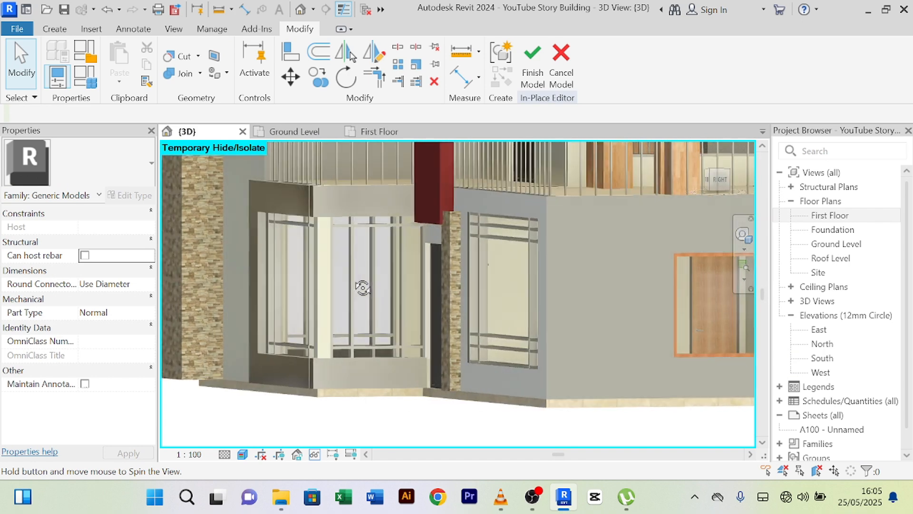
left_click(542, 71)
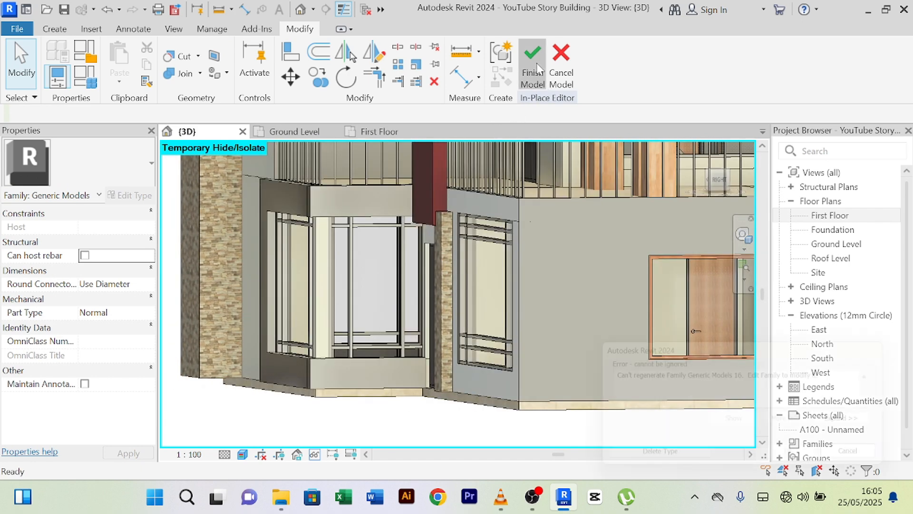
left_click(857, 461)
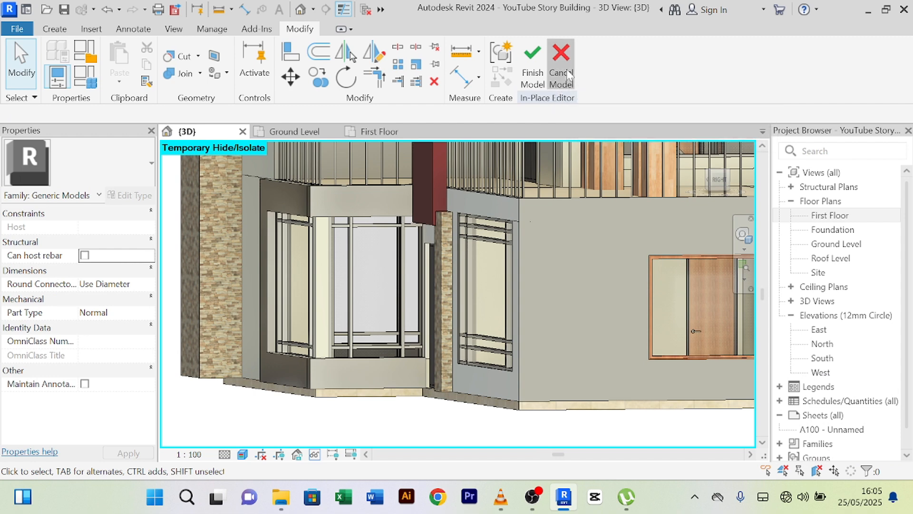
left_click(561, 71)
- Confirm discarding the in-place model and orbit back to the curtain wall
left_click(488, 273)
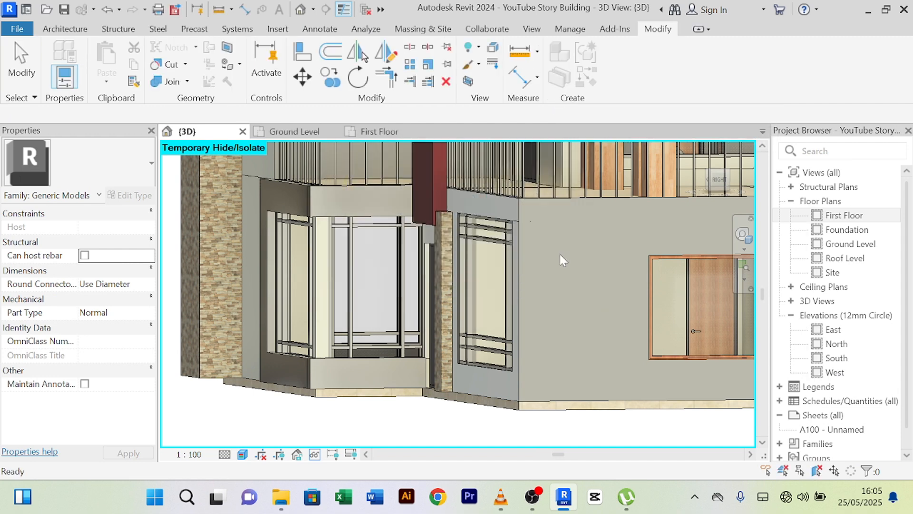
scroll(403, 218, "up", 2)
scroll(402, 228, "down", 2)
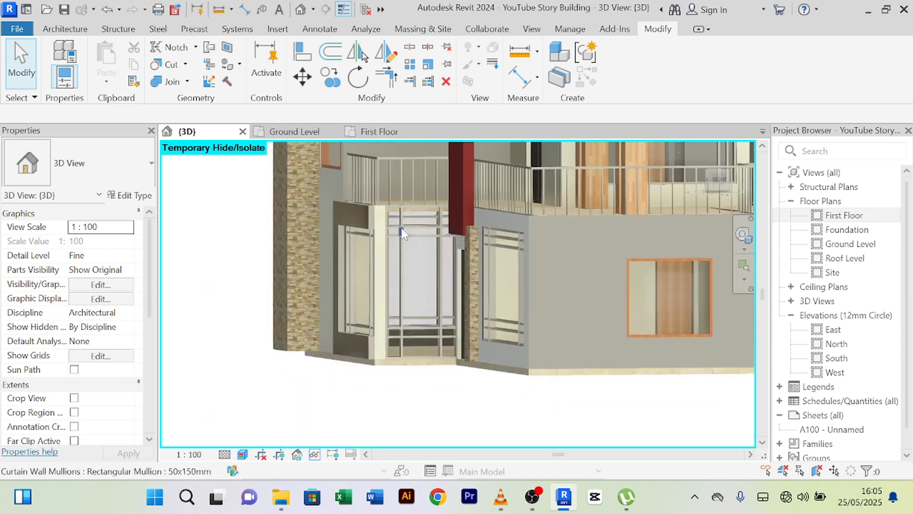
middle_click_drag(407, 242, 314, 352, "shift")
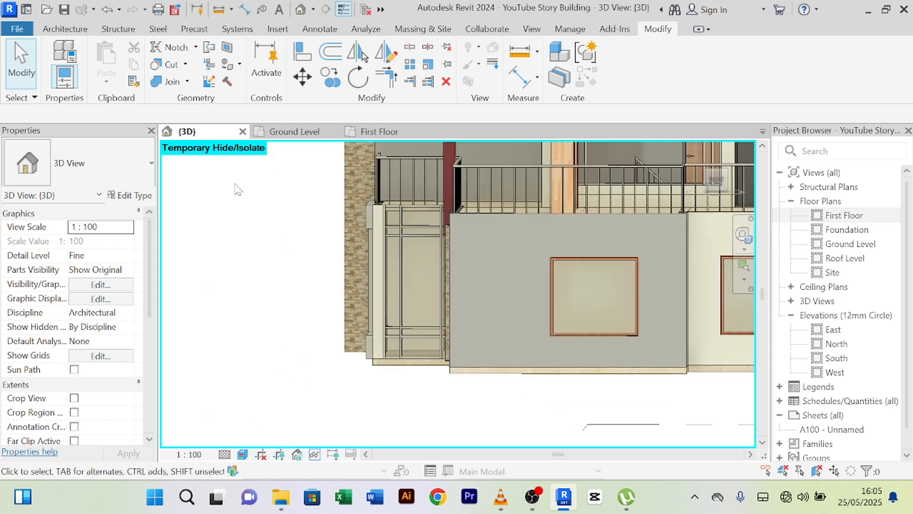
scroll(235, 184, "up", 2)
middle_click_drag(238, 261, 179, 221)
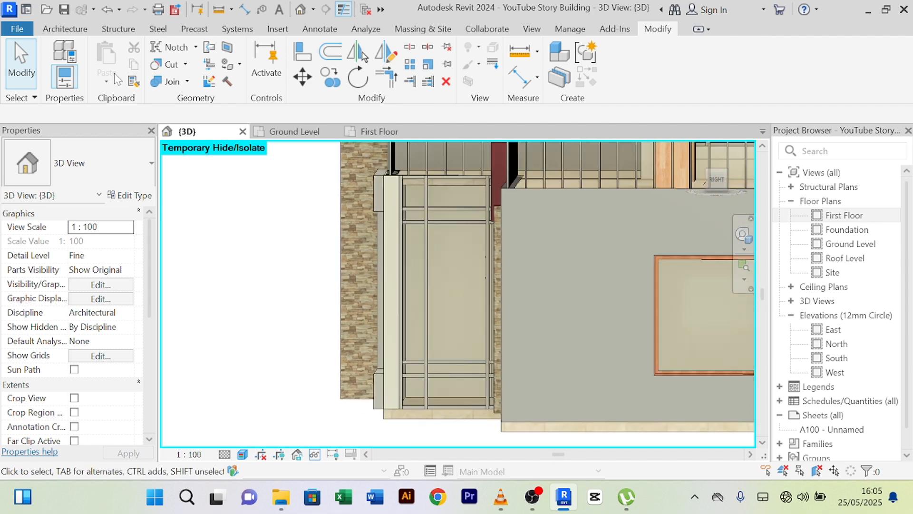
- Create a new Generic Models in-place family with the default name and begin an extrusion
left_click(66, 30)
left_click(173, 67)
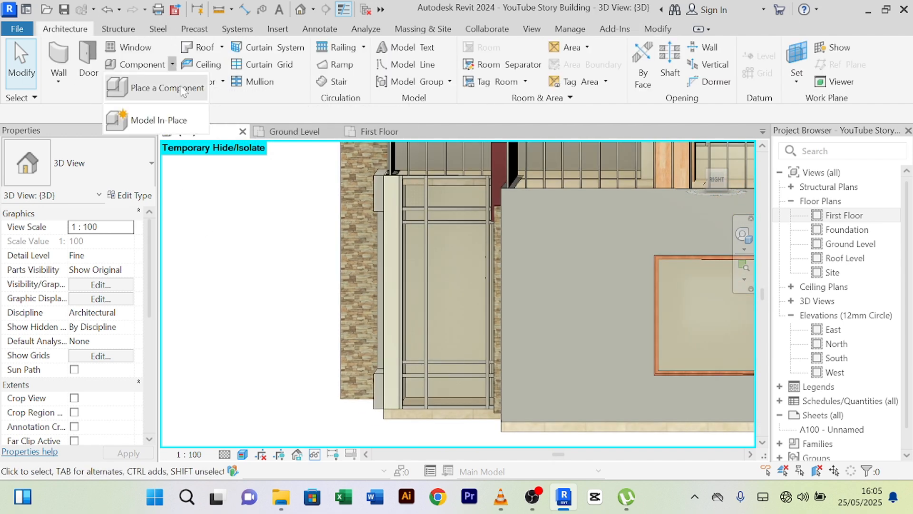
left_click(157, 122)
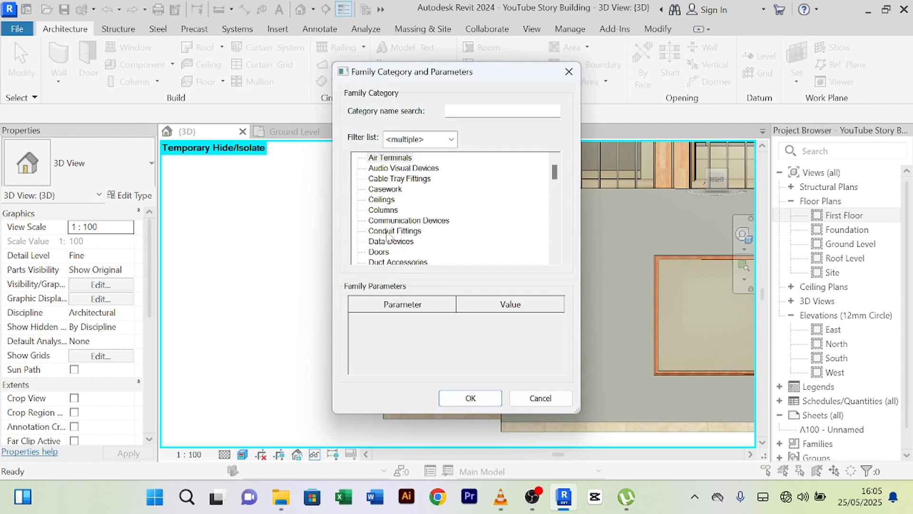
key("g")
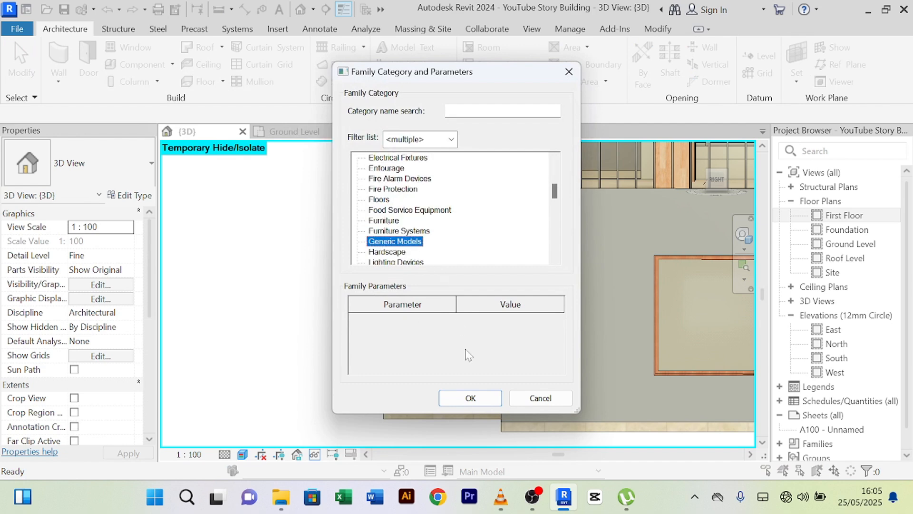
left_click(463, 400)
left_click(455, 274)
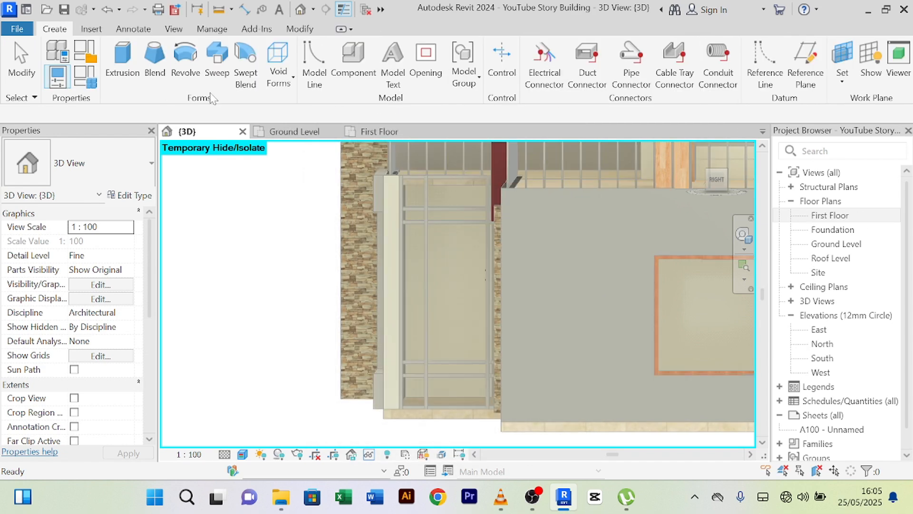
left_click(125, 67)
scroll(365, 214, "up", 2)
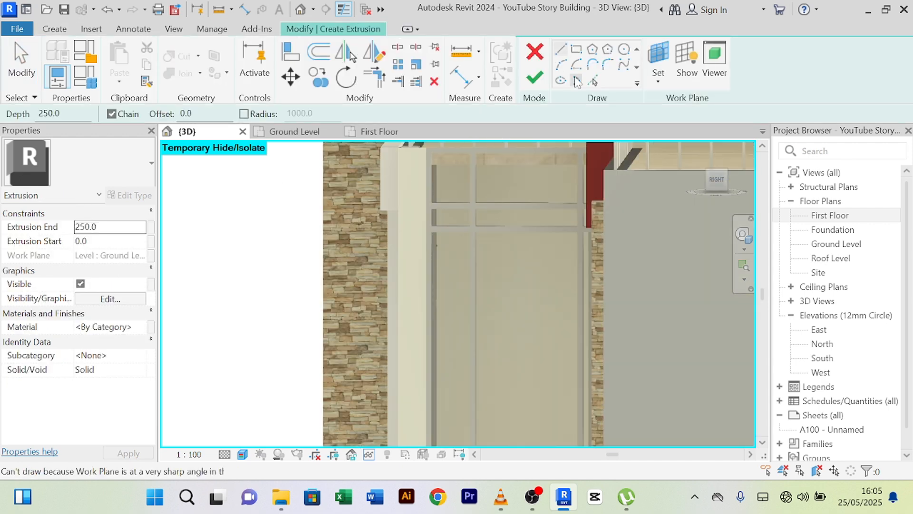
- Set the work plane by picking the curtain wall frame face
left_click(658, 83)
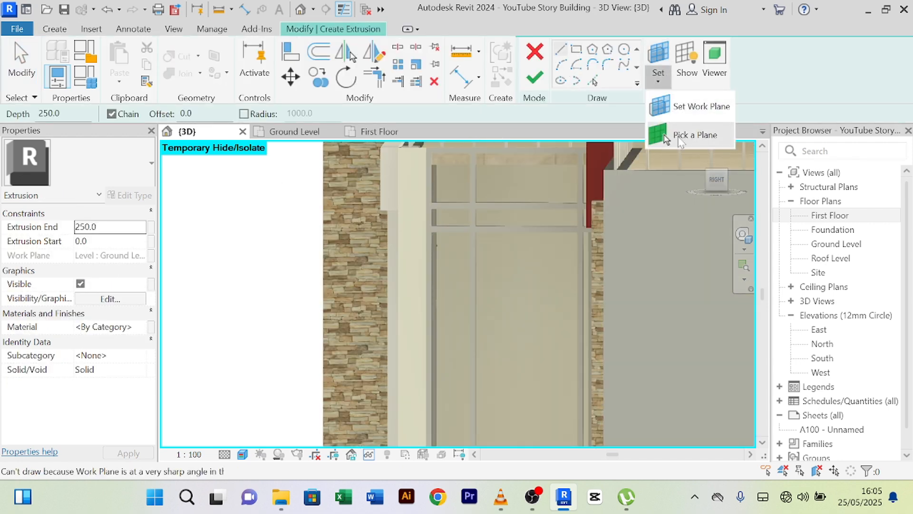
left_click(680, 135)
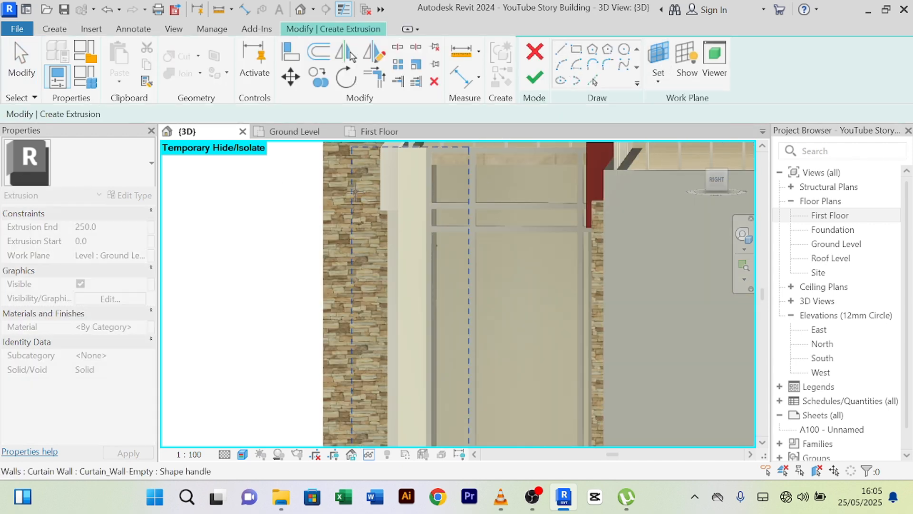
left_click(383, 159)
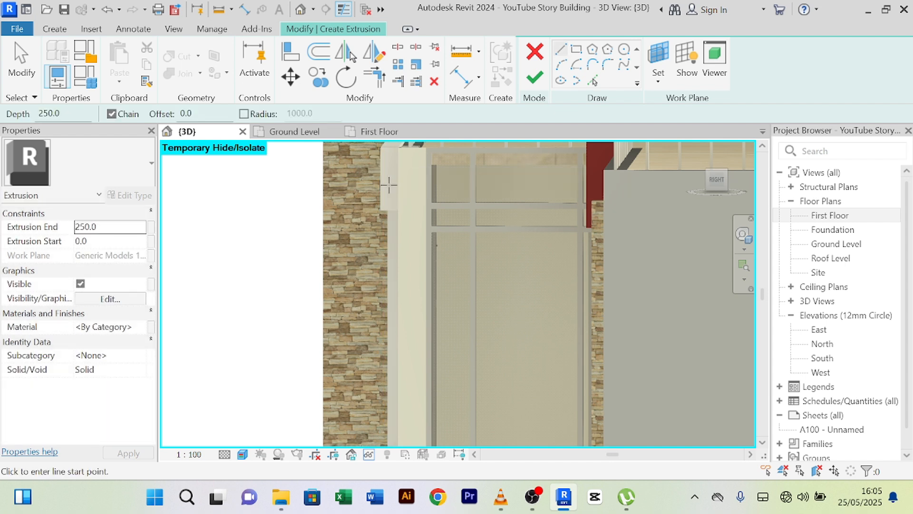
- Draw the upper band rectangle from the frame's top-left corner to the red wall
left_click(577, 49)
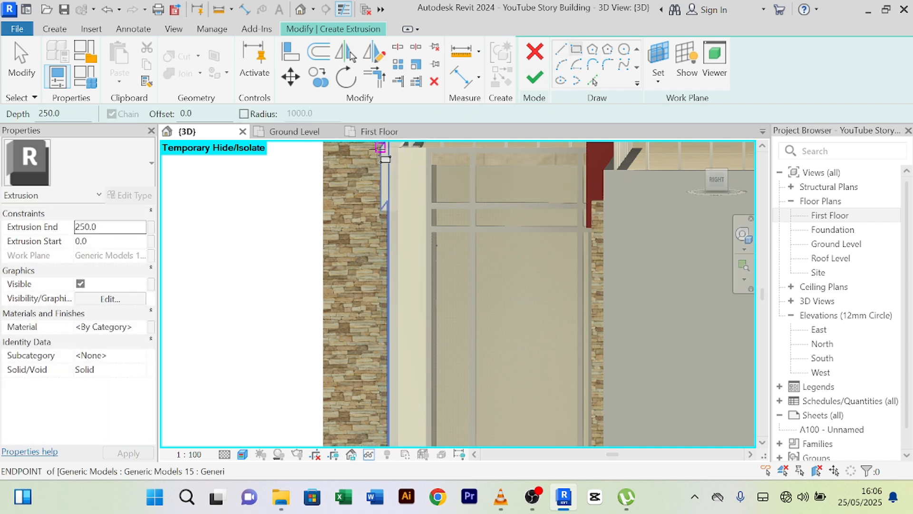
left_click(381, 148)
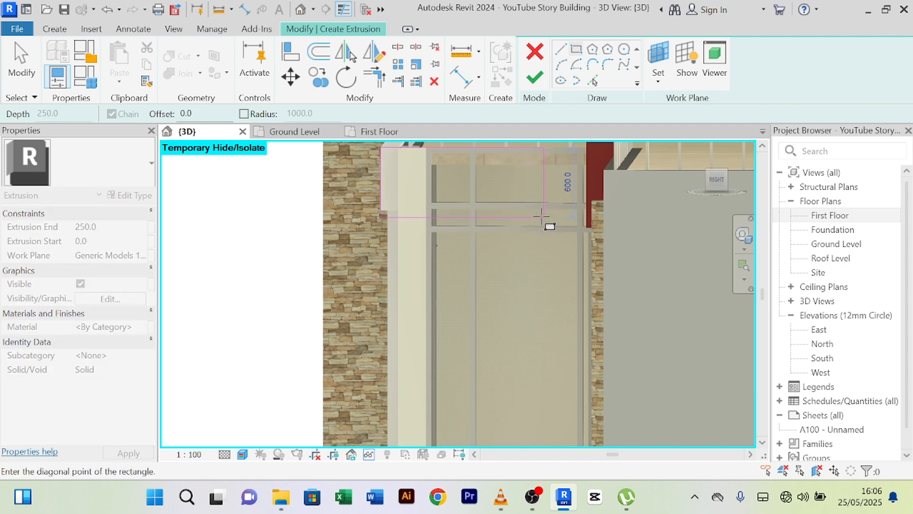
middle_click_drag(582, 260, 622, 273)
scroll(616, 272, "up", 2)
scroll(637, 269, "up", 4)
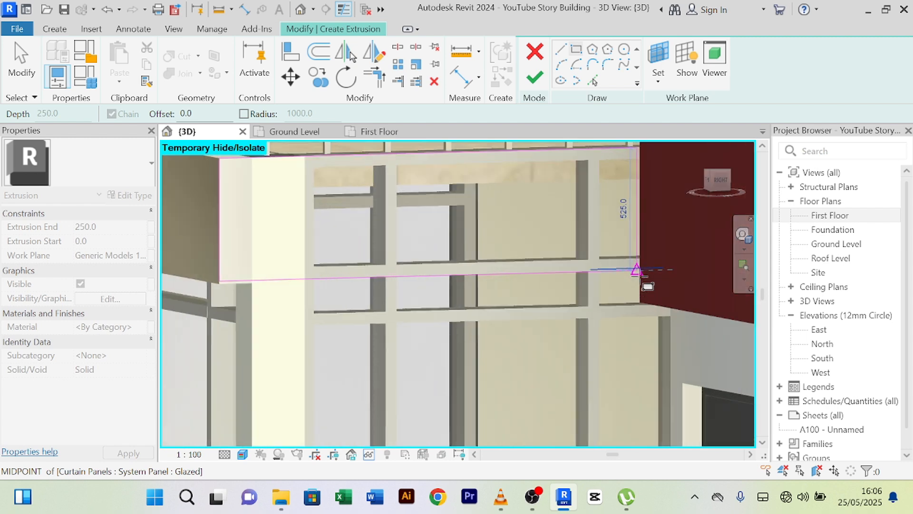
scroll(639, 273, "up", 2)
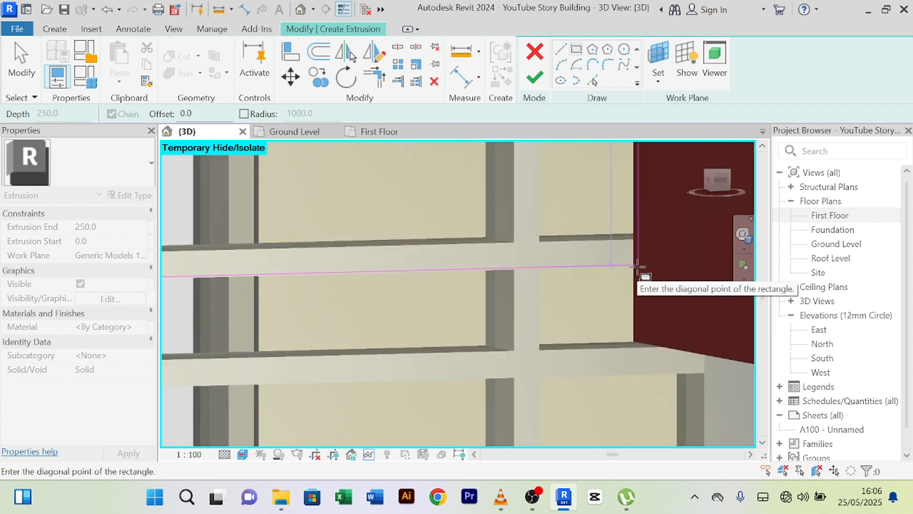
middle_click_drag(638, 266, 722, 287)
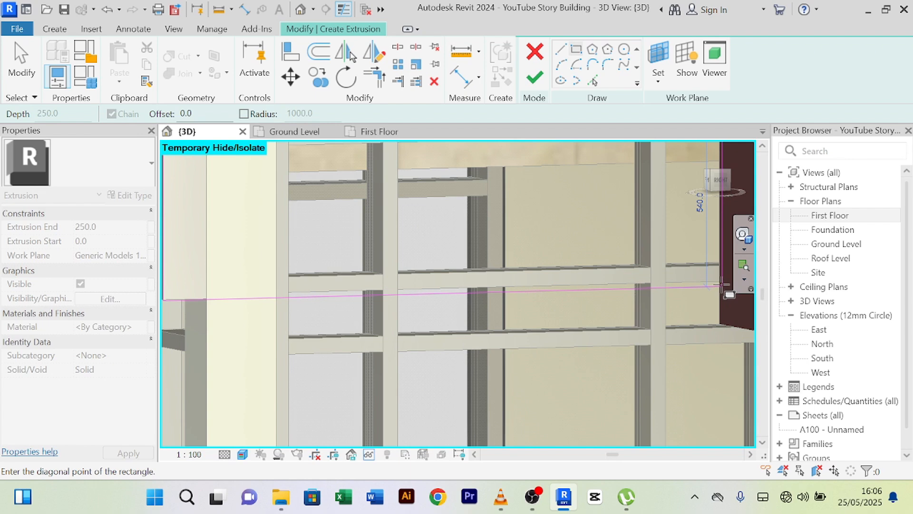
left_click(707, 278)
scroll(666, 307, "down", 4)
middle_click_drag(607, 321, 517, 162)
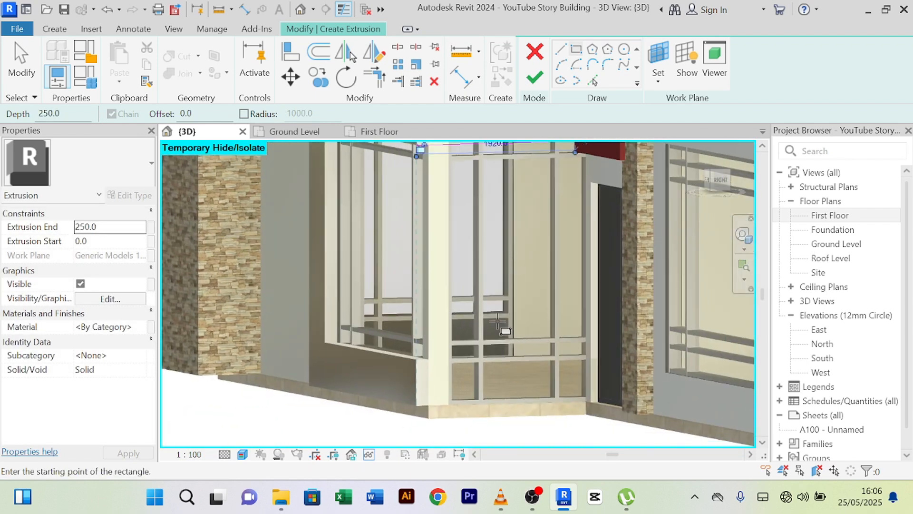
middle_click_drag(497, 320, 460, 233)
scroll(373, 279, "up", 4)
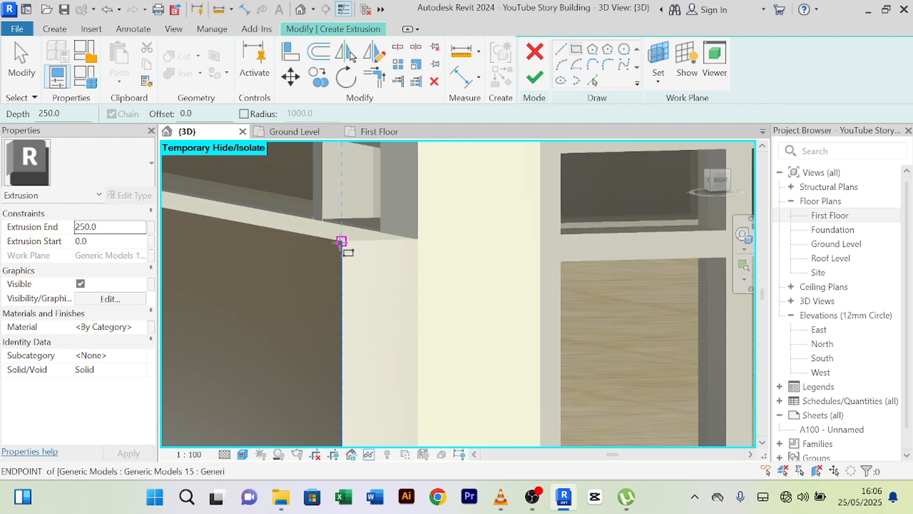
- Draw the lower rectangle at the mullion base, then finish the 250-deep extrusion and model
left_click(341, 241)
scroll(402, 326, "down", 4)
middle_click_drag(450, 379, 347, 269)
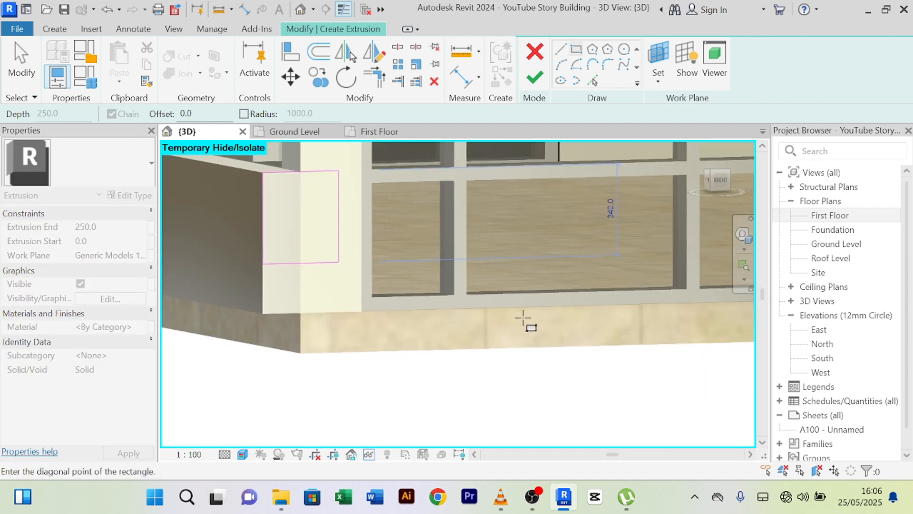
scroll(600, 306, "down", 1)
middle_click_drag(603, 305, 342, 326)
scroll(467, 312, "up", 5)
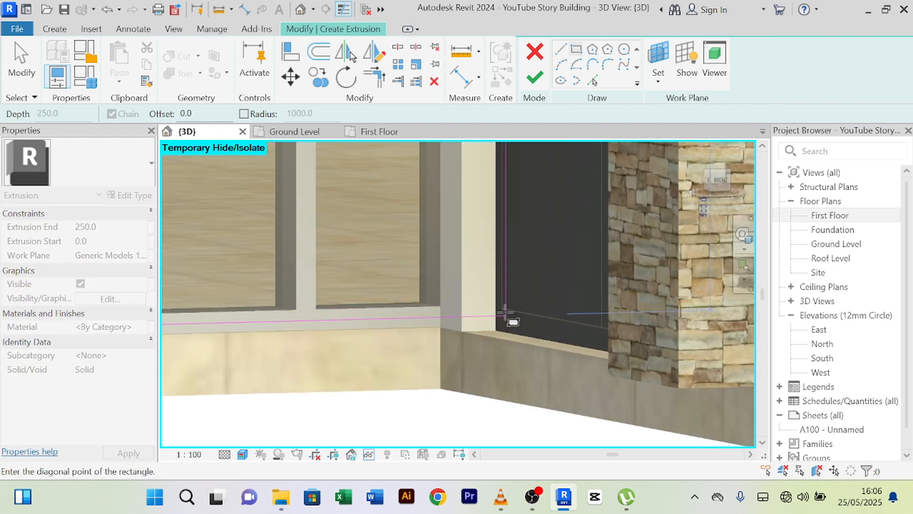
middle_click_drag(408, 341, 643, 310)
scroll(642, 311, "up", 5)
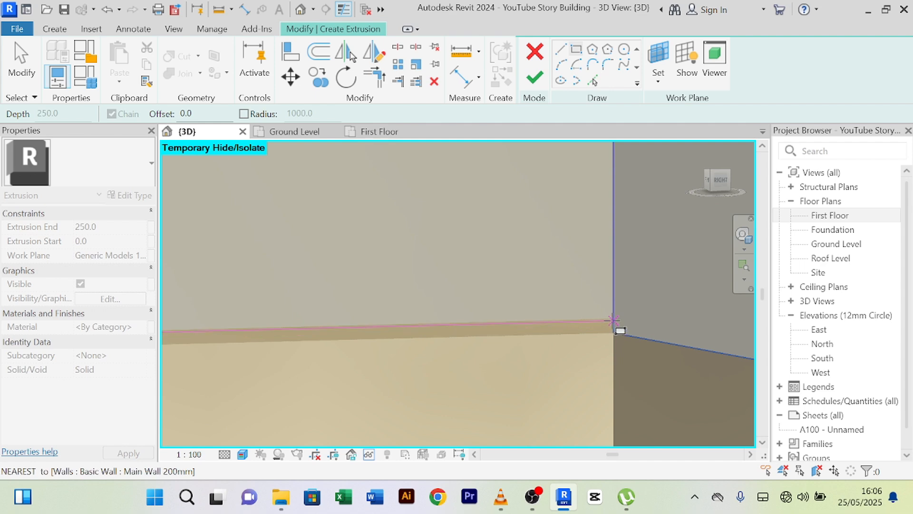
scroll(613, 319, "down", 5)
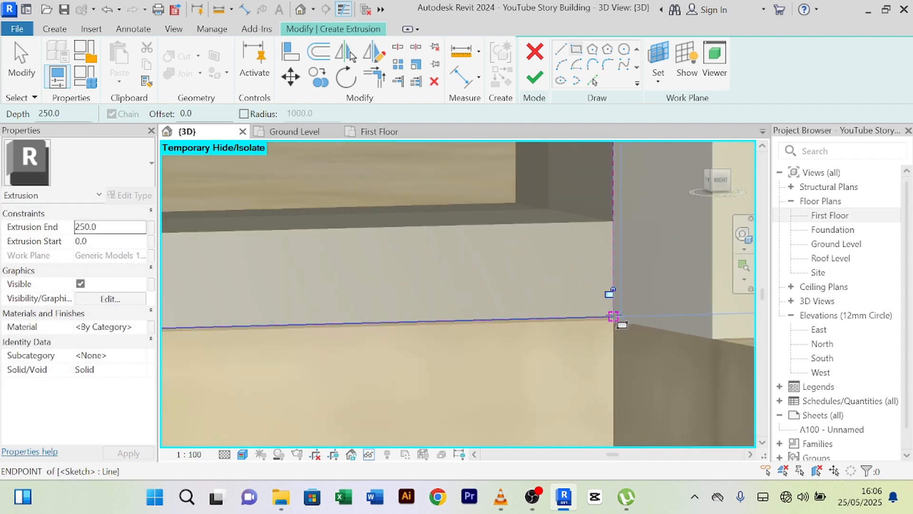
scroll(588, 331, "down", 5)
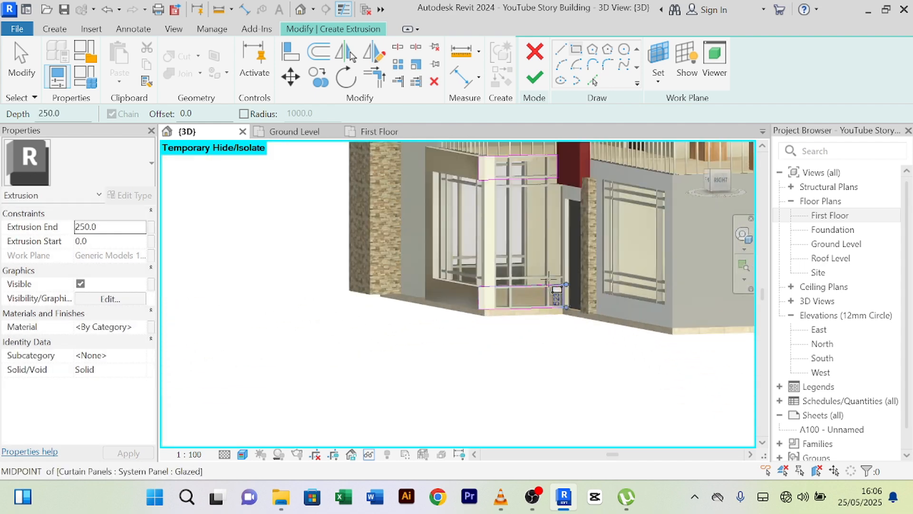
left_click(536, 81)
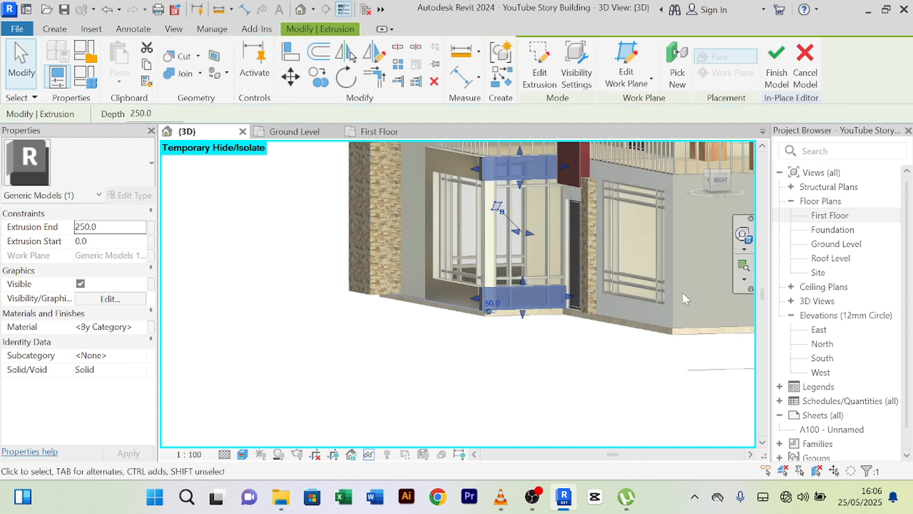
left_click(779, 72)
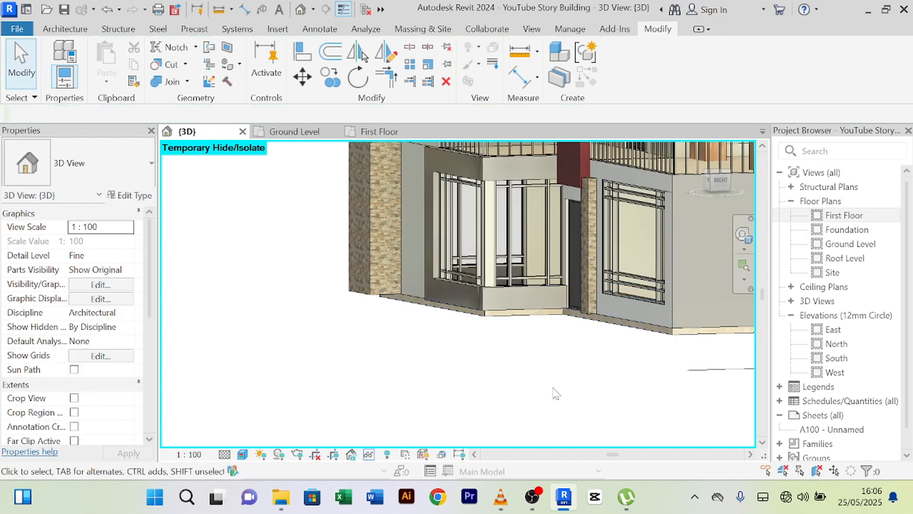
- Orbit and zoom the 3D view down onto the balcony corner beside the stair curtain wall
middle_click_drag(541, 399, 614, 404, "shift")
scroll(574, 381, "up", 3)
scroll(572, 382, "down", 2)
middle_click_drag(566, 384, 544, 409)
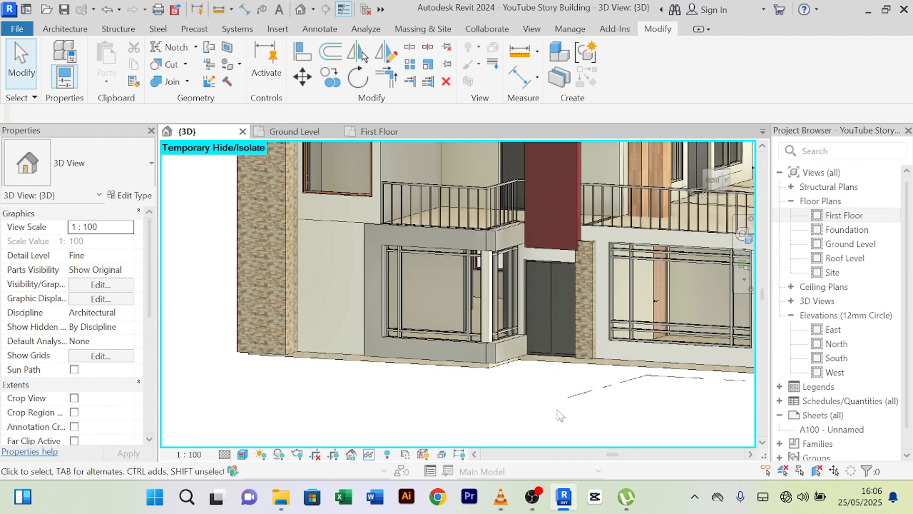
middle_click_drag(560, 415, 471, 412, "shift")
scroll(565, 393, "down", 3)
scroll(539, 401, "down", 2)
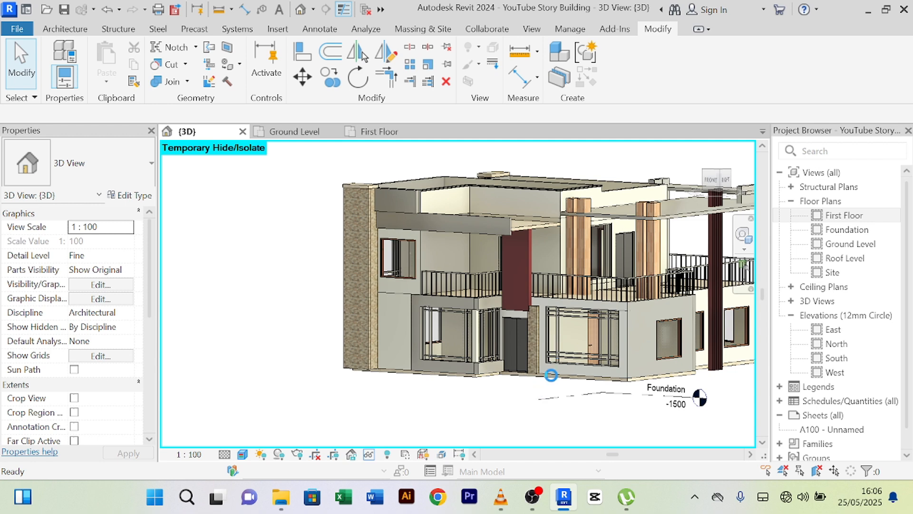
mouse_move(507, 427)
middle_mouse_down("shift")
mouse_move(550, 424)
mouse_move(508, 414)
mouse_move(485, 423)
mouse_move(424, 418)
mouse_move(508, 422)
middle_mouse_up("shift")
scroll(544, 422, "up", 2)
scroll(540, 418, "down", 1)
scroll(424, 302, "up", 5)
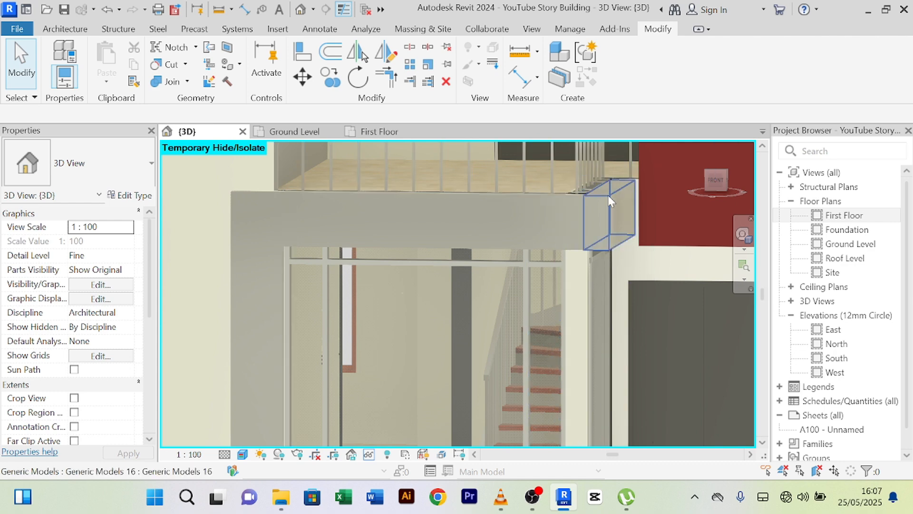
middle_click_drag(568, 209, 624, 293, "shift")
scroll(624, 292, "up", 3)
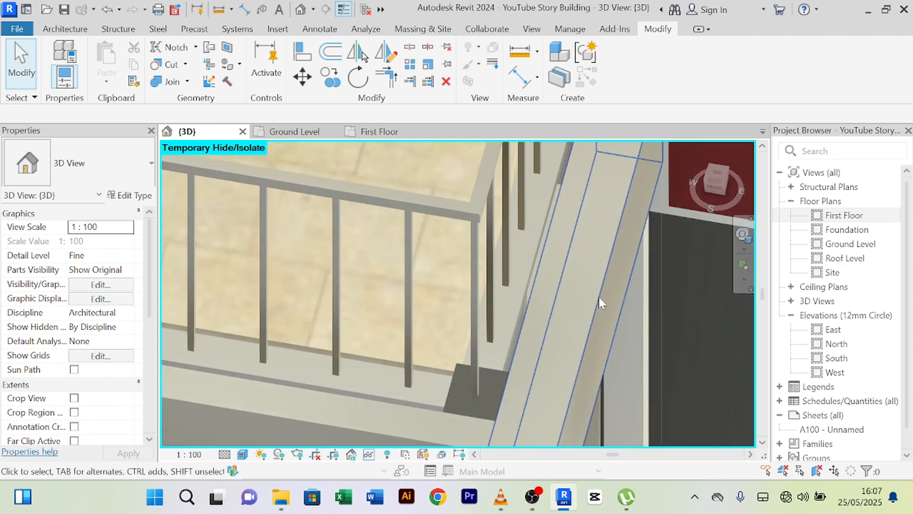
left_click(590, 319)
scroll(590, 319, "down", 6)
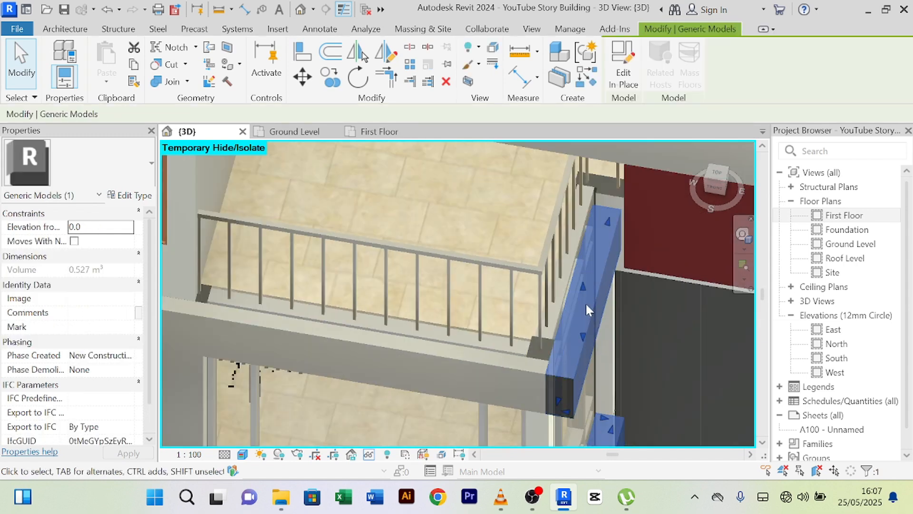
left_click(615, 86)
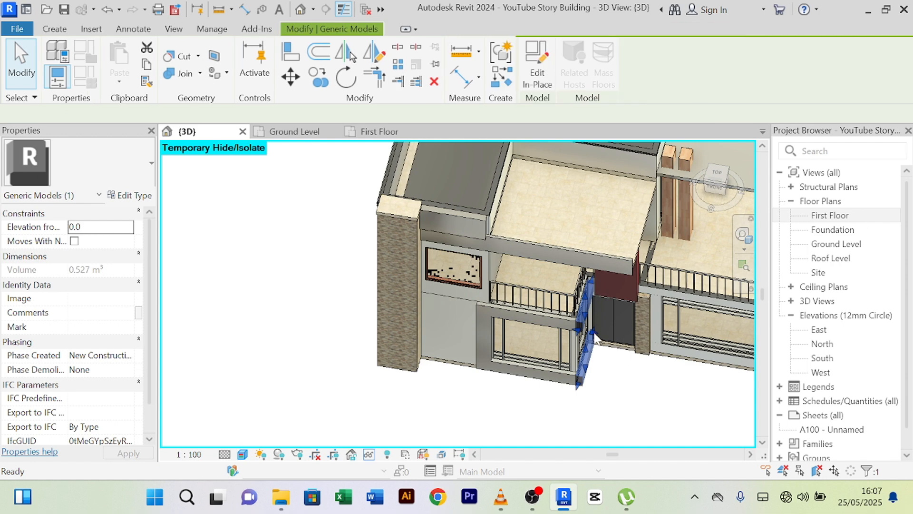
scroll(583, 317, "up", 1)
scroll(583, 318, "up", 2)
left_click(584, 299)
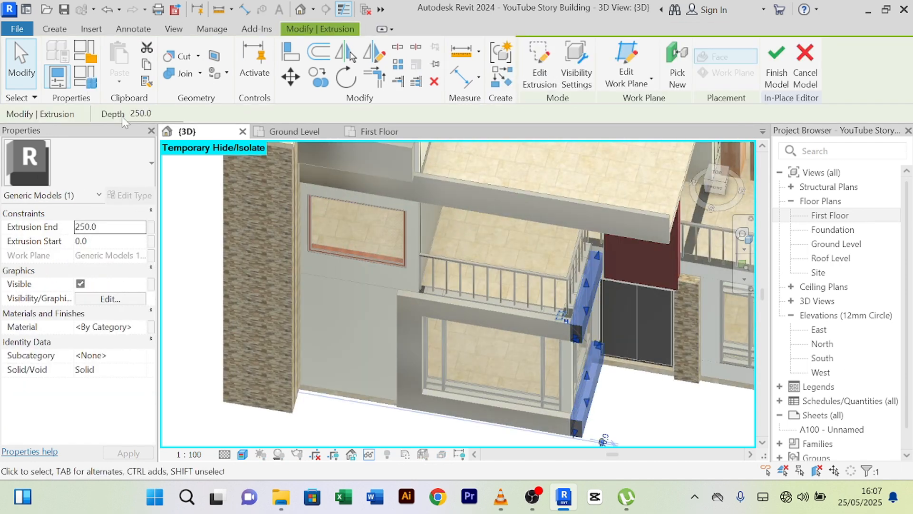
left_click(776, 72)
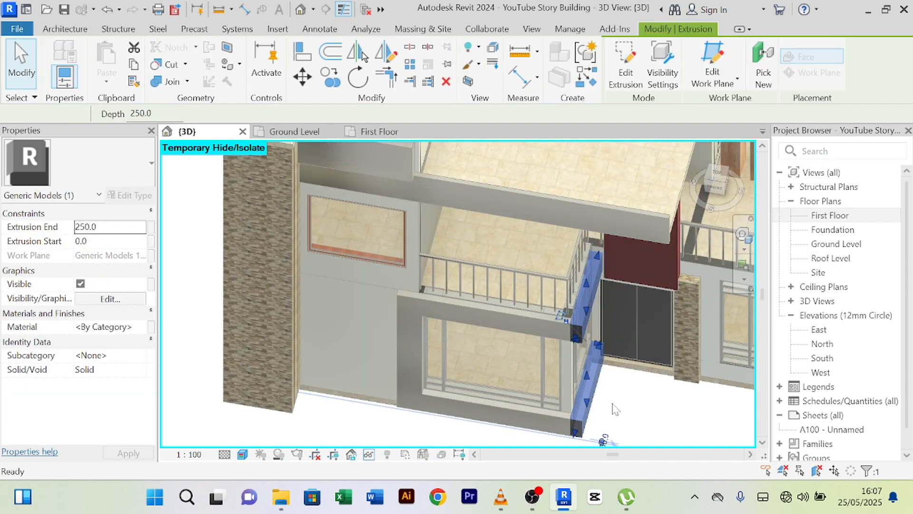
middle_click_drag(634, 426, 497, 254, "shift")
scroll(445, 244, "up", 3)
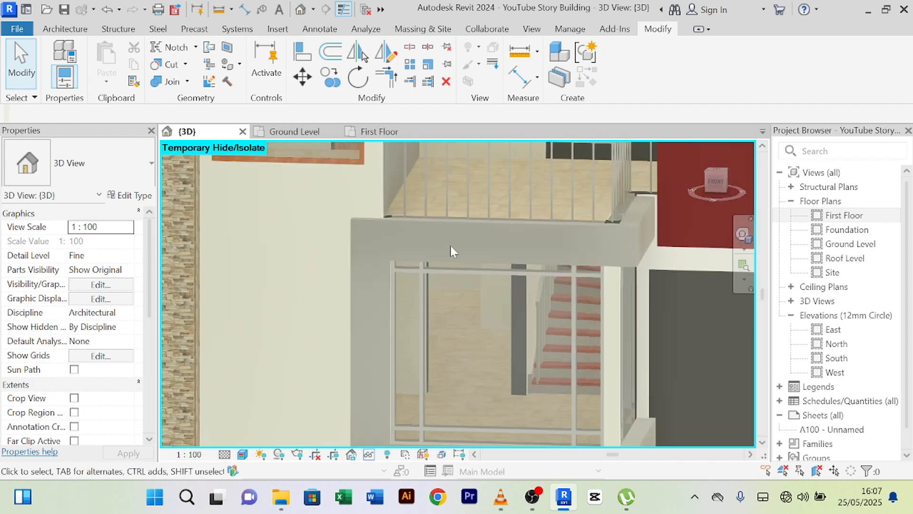
- Create a new in-place Generic Models family named Generic Models 17
left_click(65, 29)
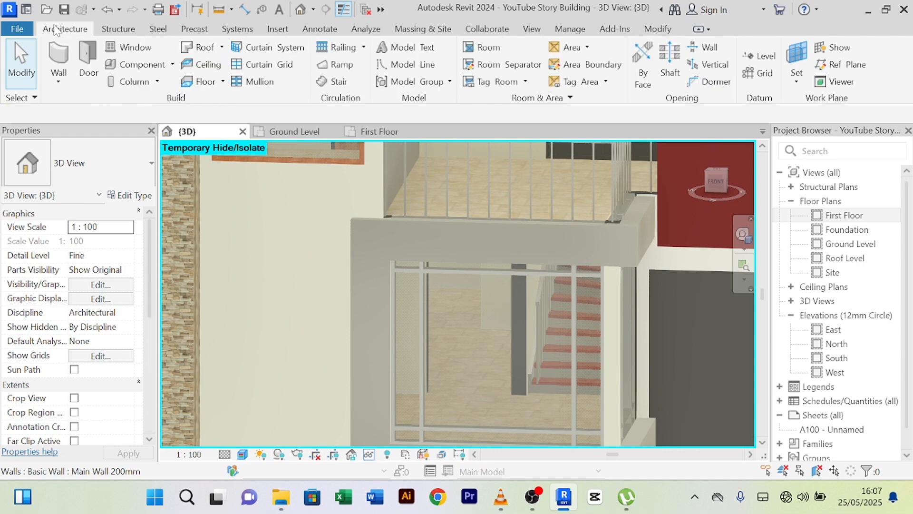
left_click(124, 64)
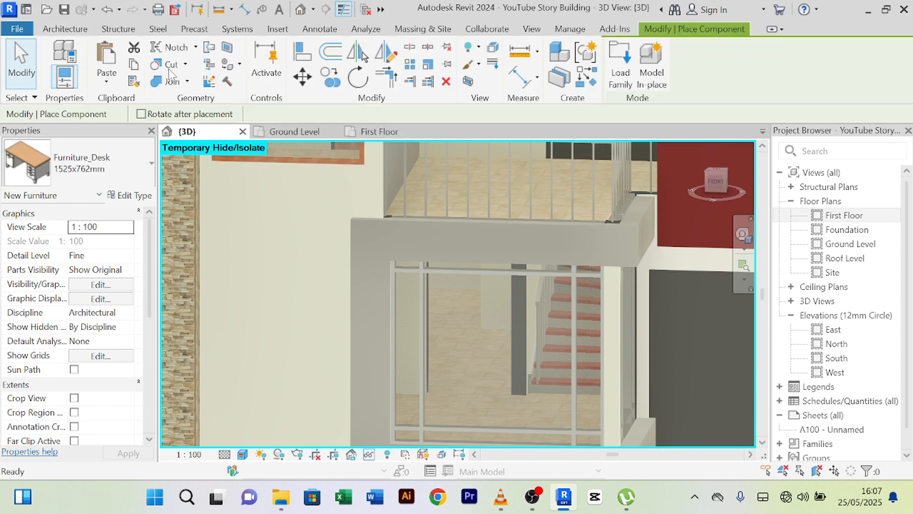
left_click(66, 28)
left_click(172, 64)
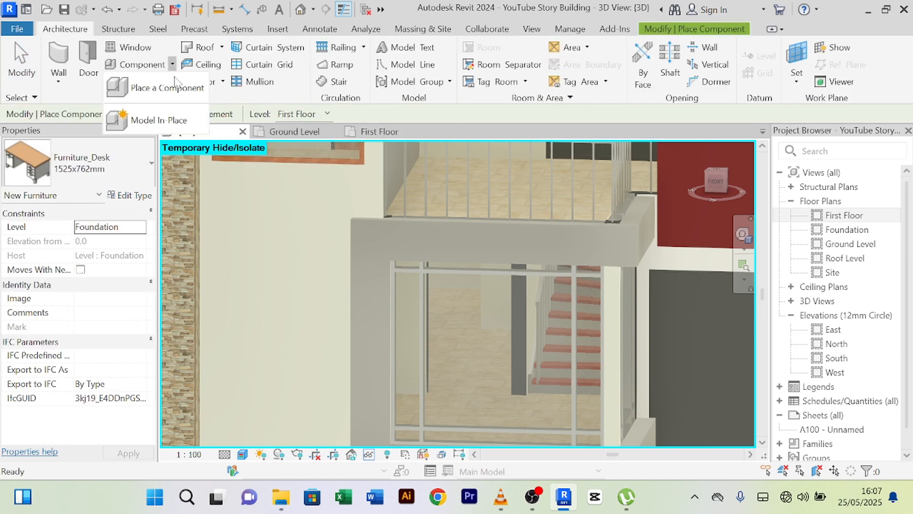
left_click(185, 123)
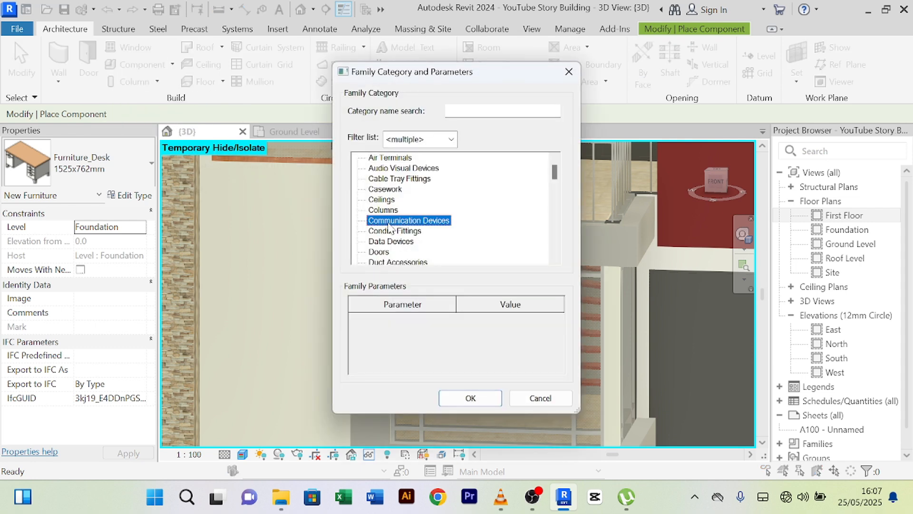
key("g")
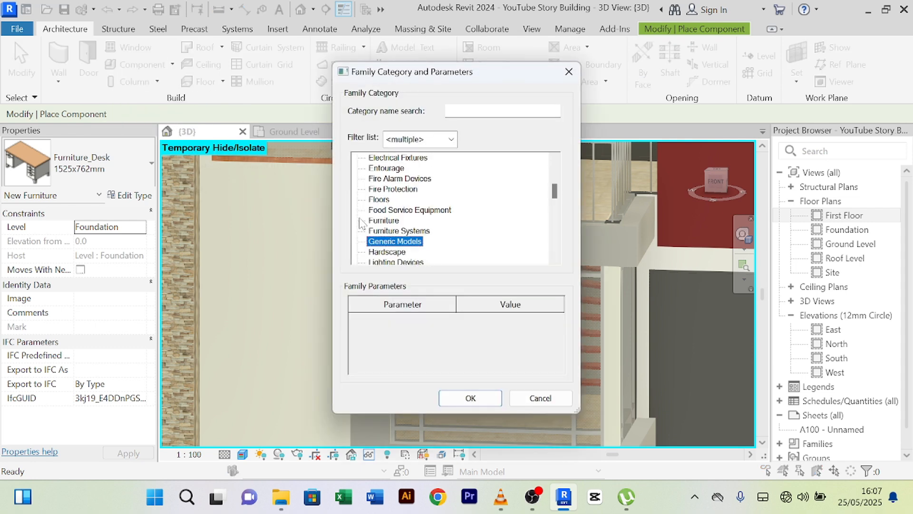
left_click(471, 397)
left_click(470, 269)
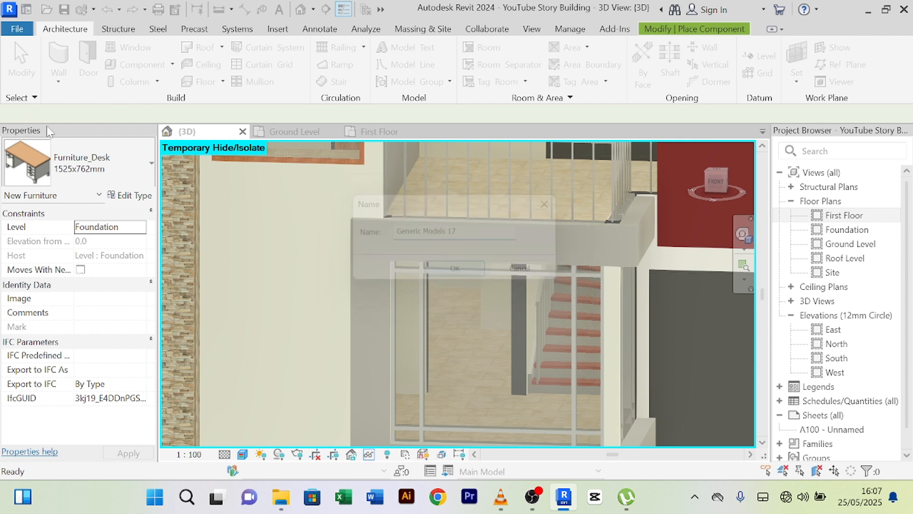
- Start a sweep and pick the balcony frame's top edge as its path
left_click(208, 67)
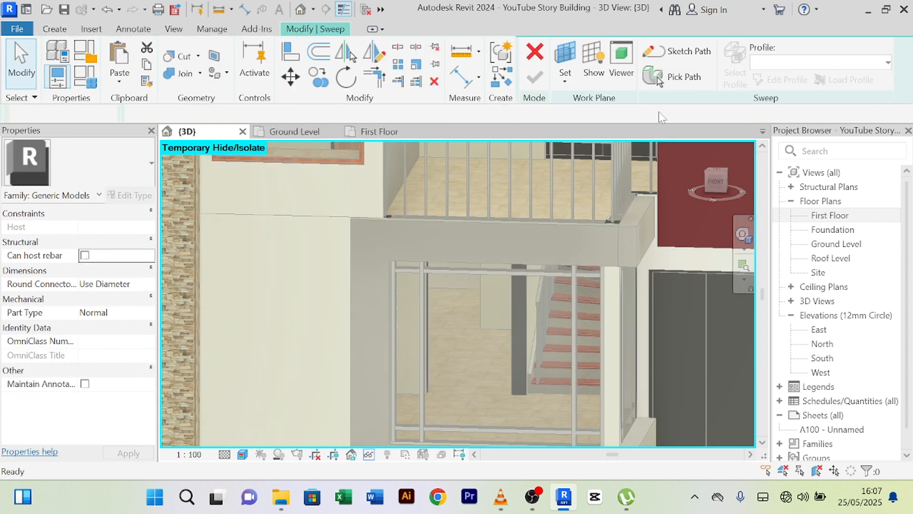
left_click(681, 79)
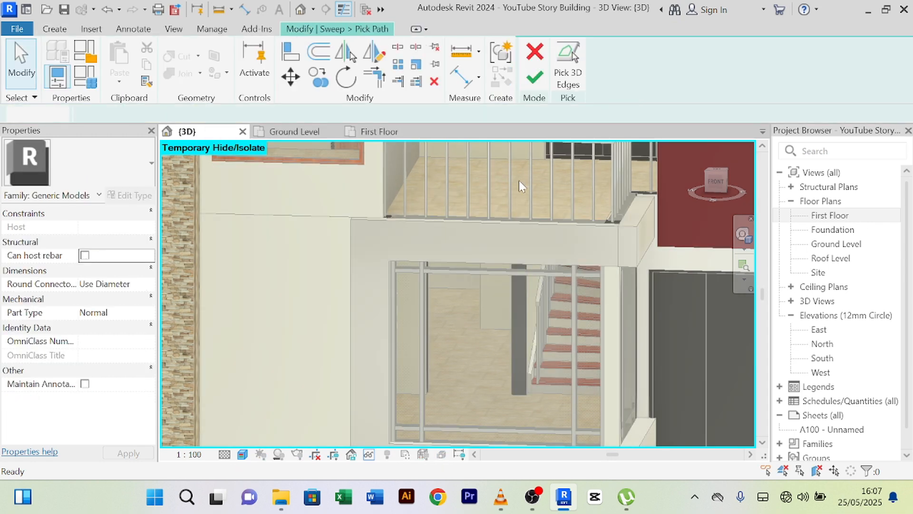
left_click(474, 222)
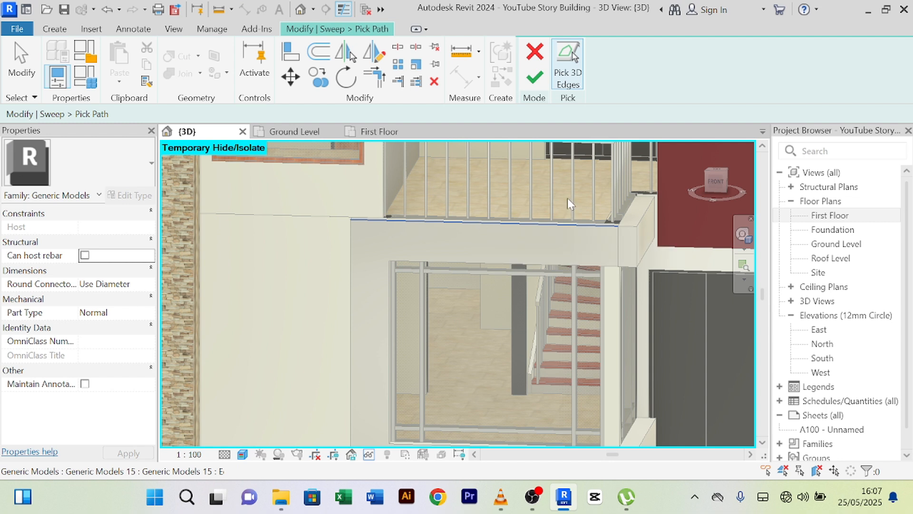
left_click(536, 85)
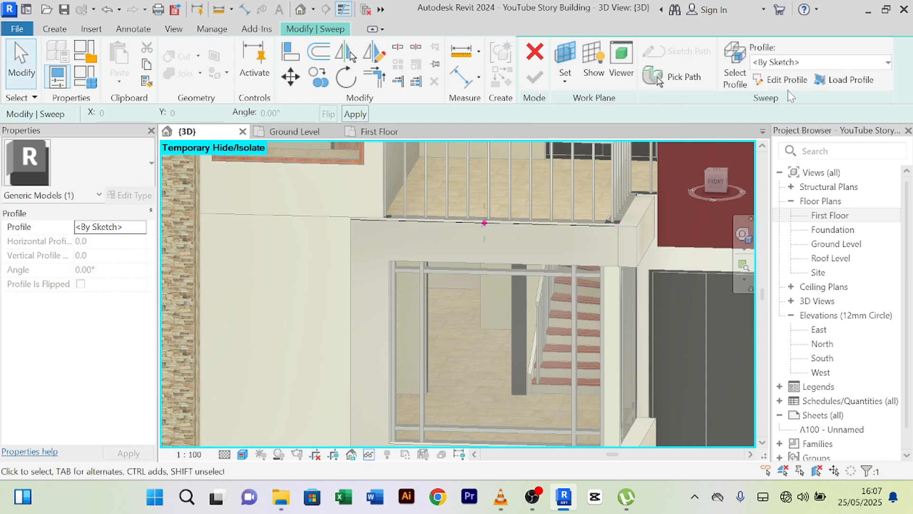
- Start the sweep profile sketch and zoom to the red profile point at the pillar
left_click(781, 79)
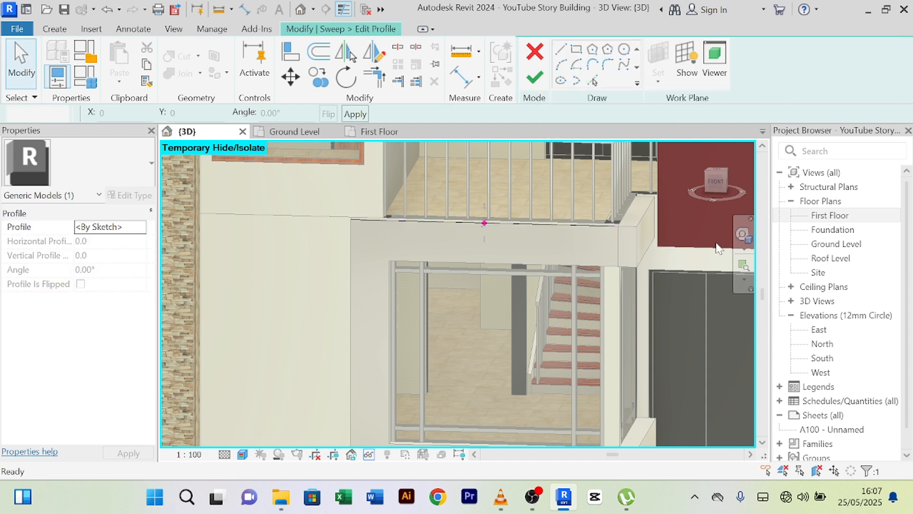
left_click(716, 183)
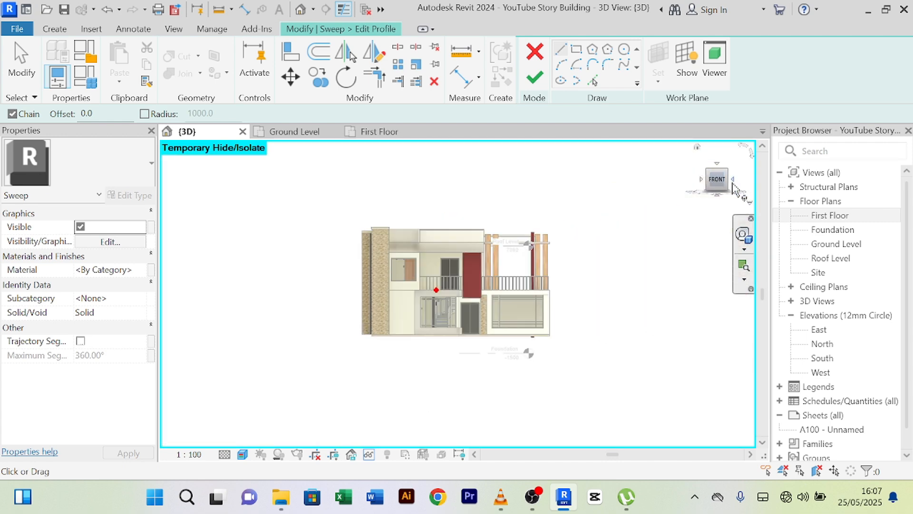
left_click(732, 180)
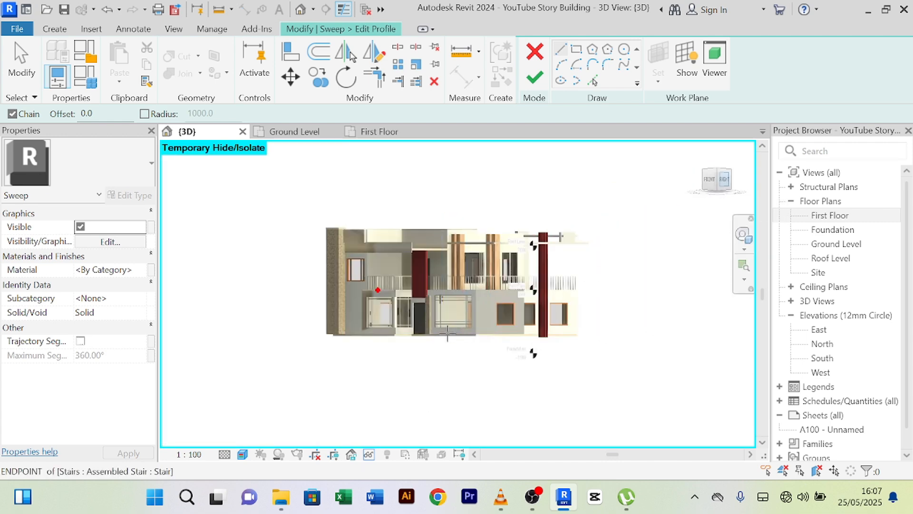
scroll(288, 299, "up", 4)
middle_click_drag(243, 288, 728, 404)
scroll(699, 380, "up", 2)
scroll(498, 309, "up", 2)
scroll(485, 270, "up", 3)
middle_click_drag(548, 270, 499, 349)
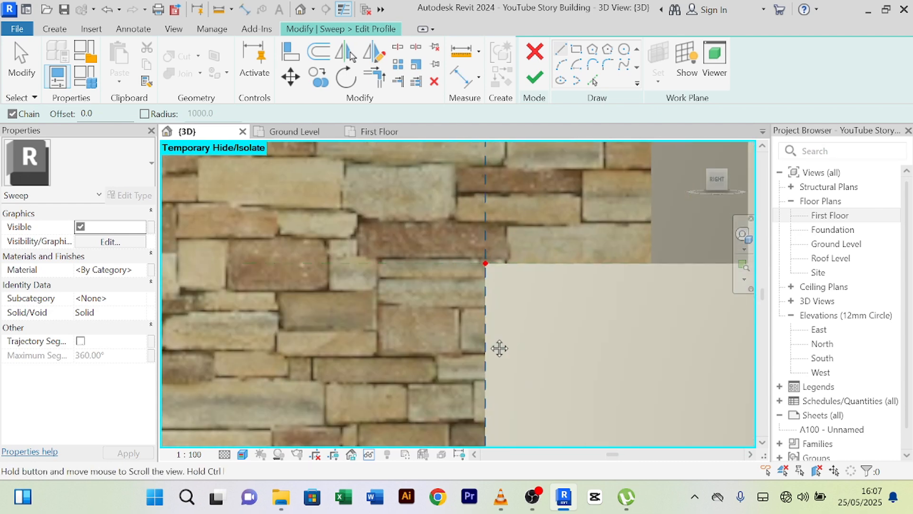
- Draw a single profile rectangle starting at the red profile point
left_click(576, 48)
scroll(508, 251, "up", 5)
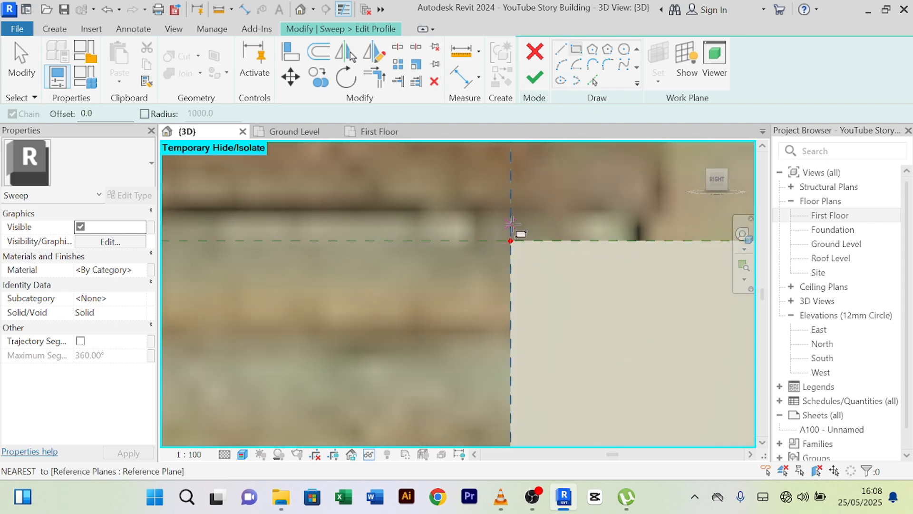
left_click(509, 237)
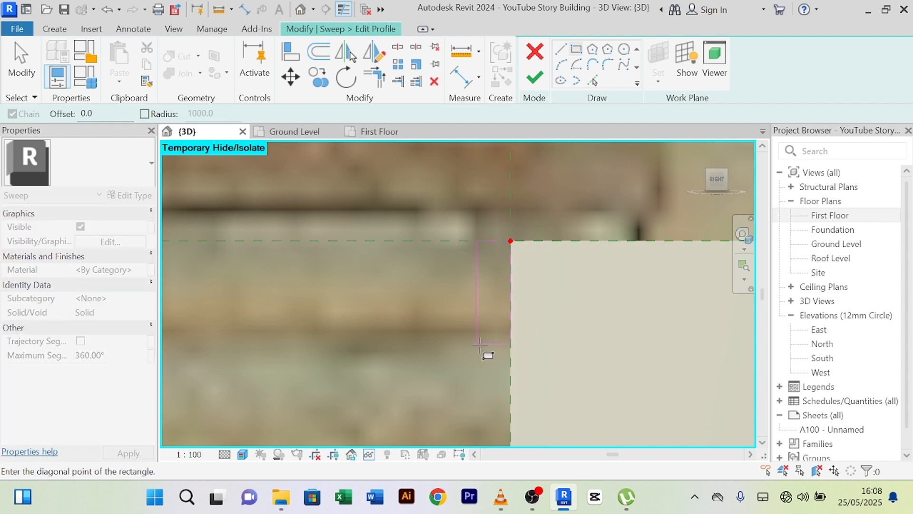
key("Escape")
right_click(569, 163)
left_click(576, 167)
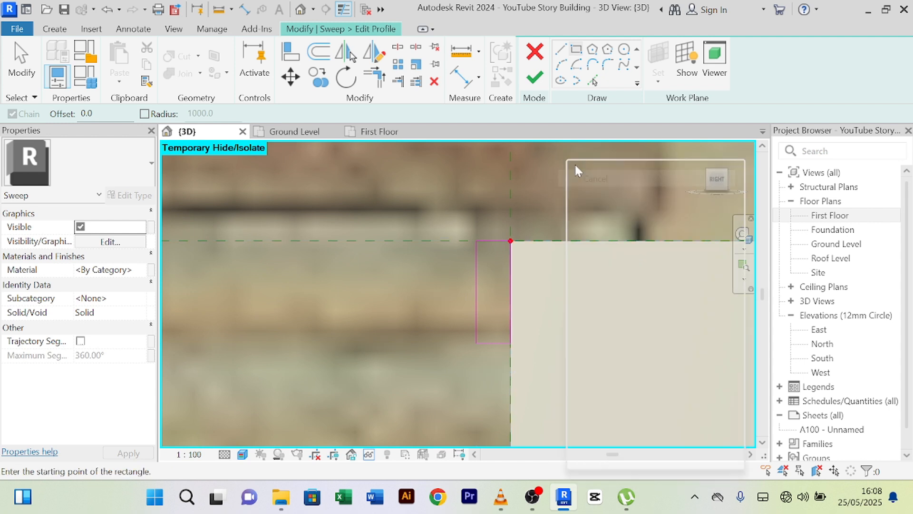
- Set the profile rectangle's width dimension to 100, then to 10
left_click(478, 287)
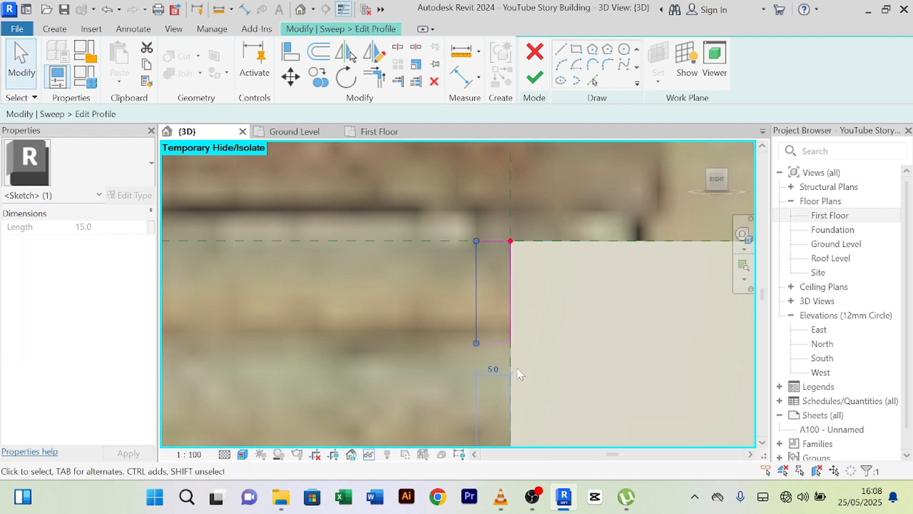
left_click(491, 369)
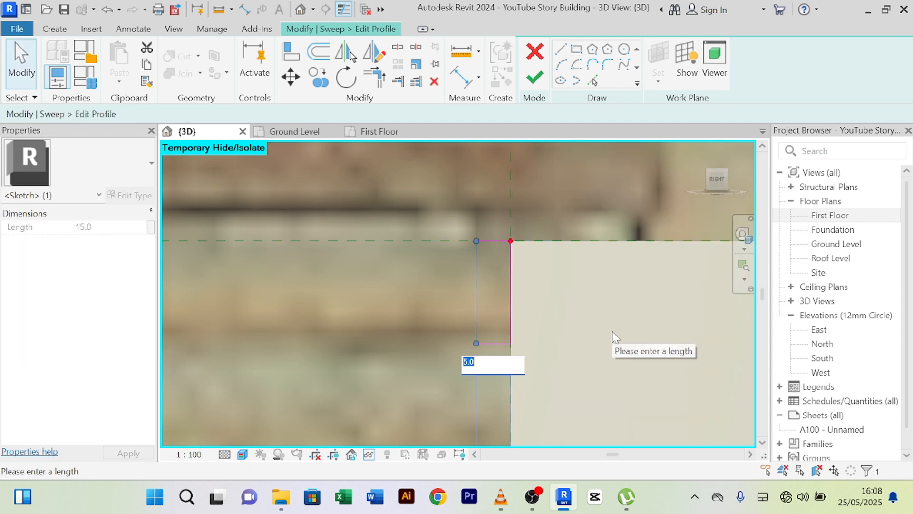
type("100")
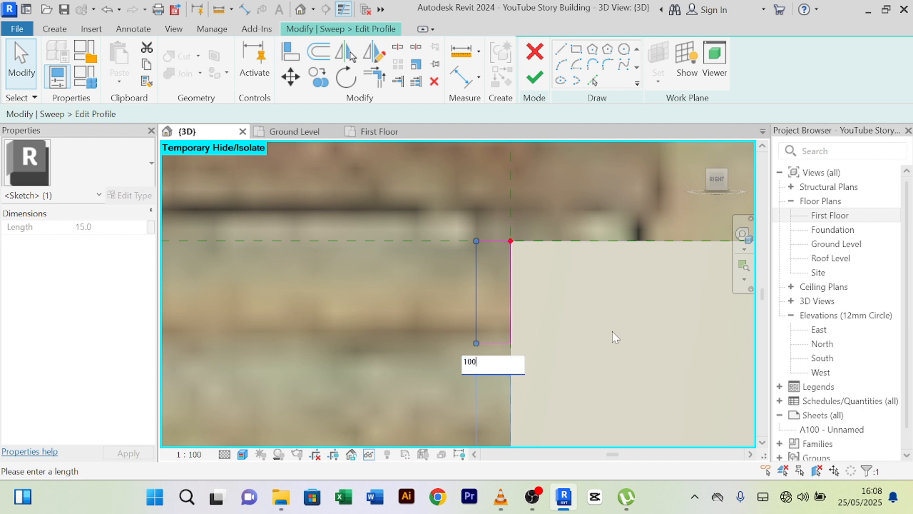
key("Return")
scroll(612, 330, "down", 3)
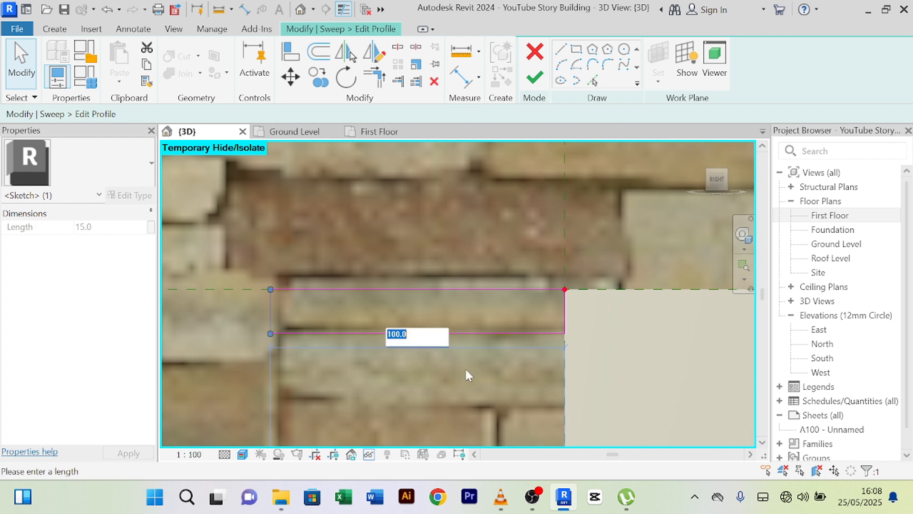
type("10")
key("Return")
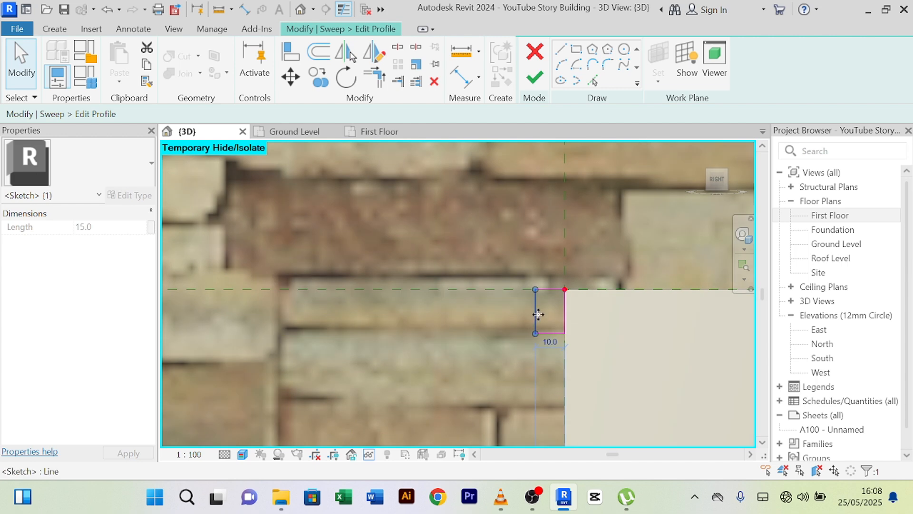
scroll(538, 314, "up", 3)
scroll(518, 364, "up", 5)
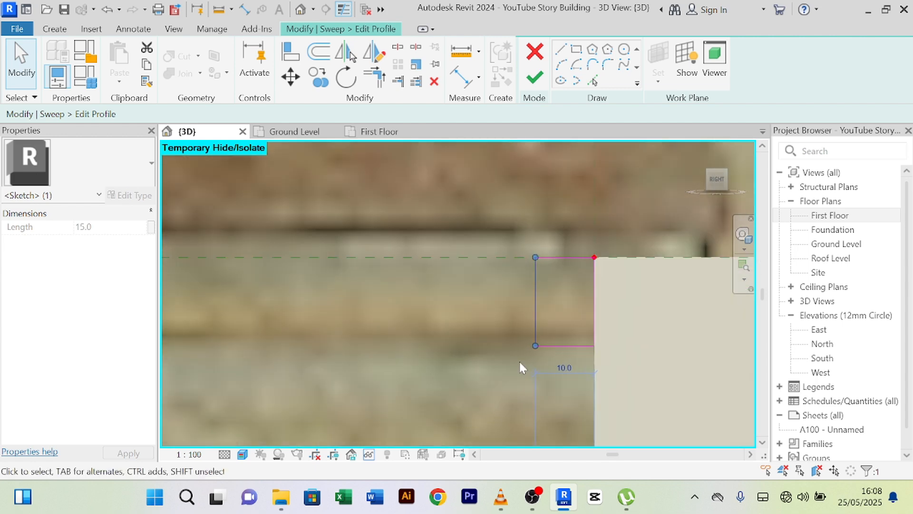
mouse_move(609, 333)
middle_mouse_down()
mouse_move(603, 282)
mouse_move(569, 261)
middle_mouse_up()
scroll(569, 261, "down", 2)
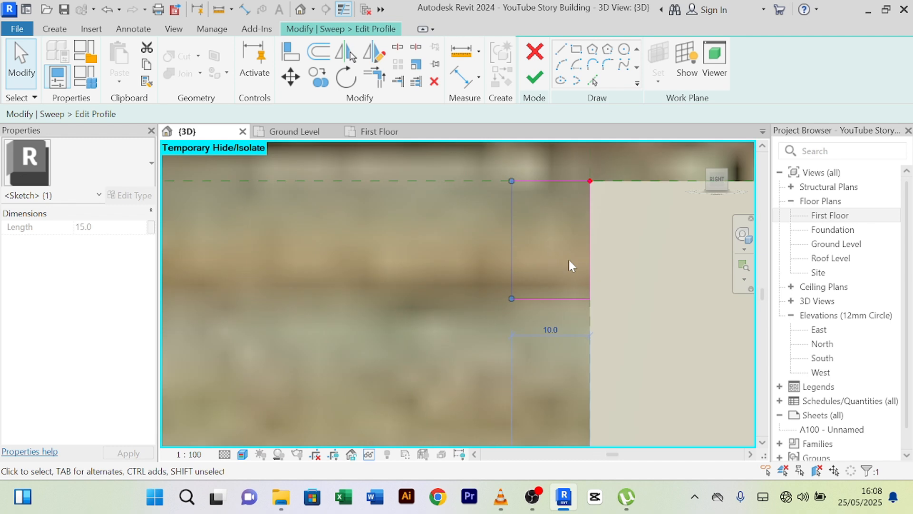
- Change the profile width to 25 and the height to 50
left_click(552, 335)
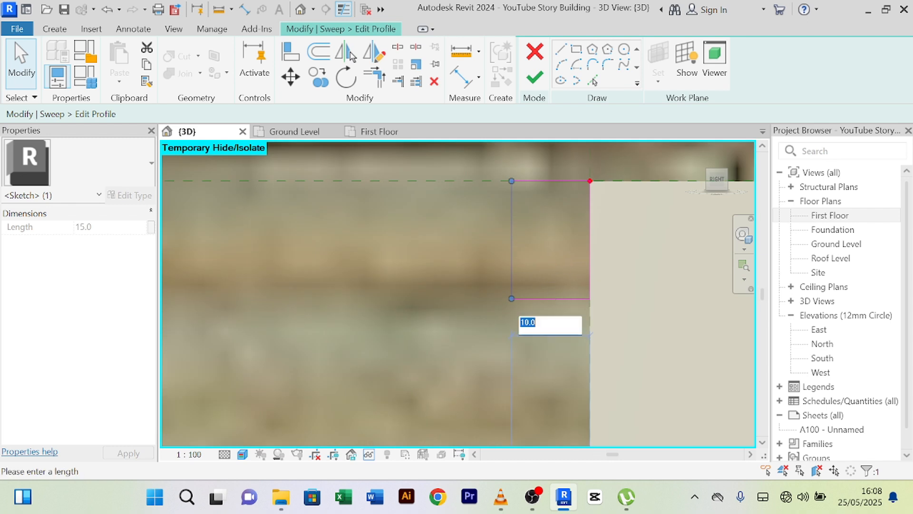
type("25")
key("Return")
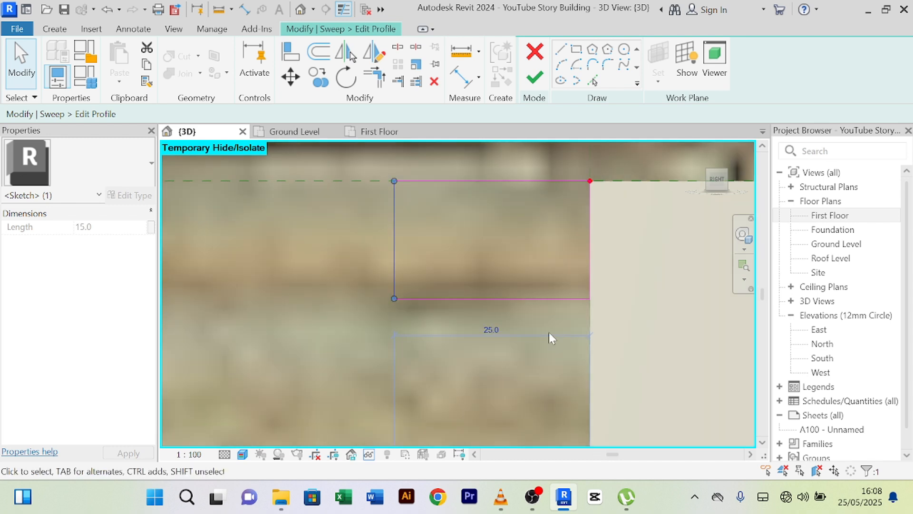
scroll(548, 332, "down", 4)
mouse_move(547, 330)
middle_mouse_down()
mouse_move(586, 371)
mouse_move(571, 271)
mouse_move(550, 290)
middle_mouse_up()
scroll(550, 290, "up", 2)
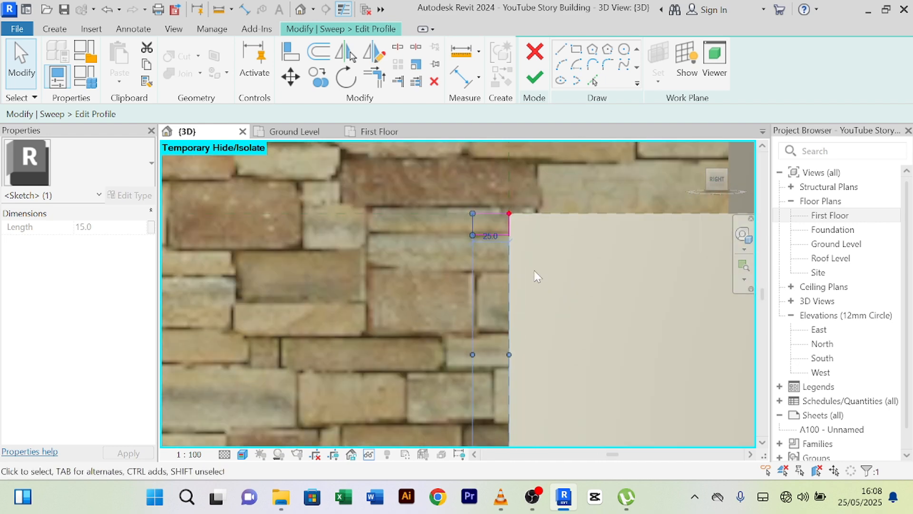
left_click(534, 267)
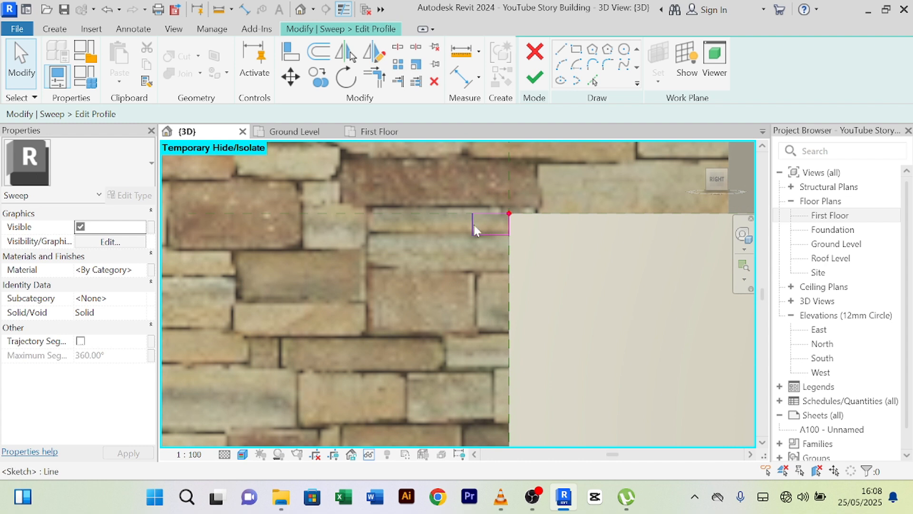
left_click(486, 233)
scroll(533, 235, "up", 3)
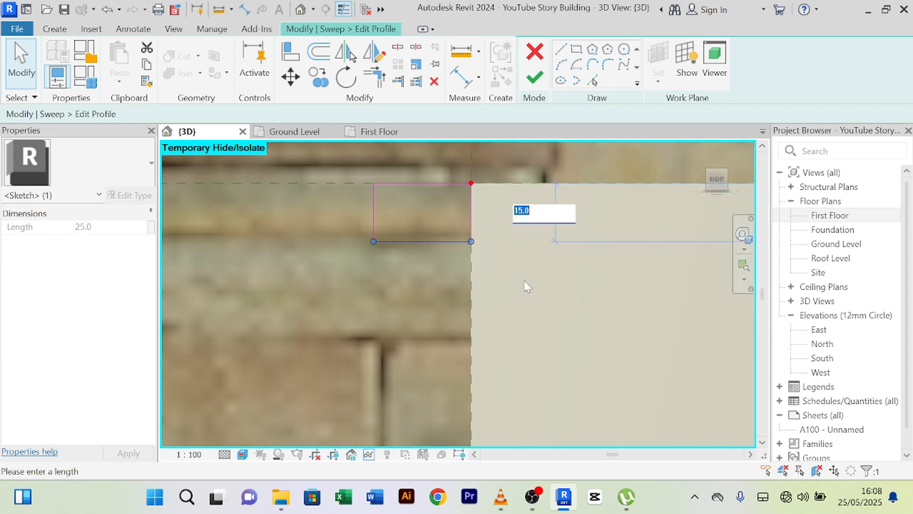
key("Return")
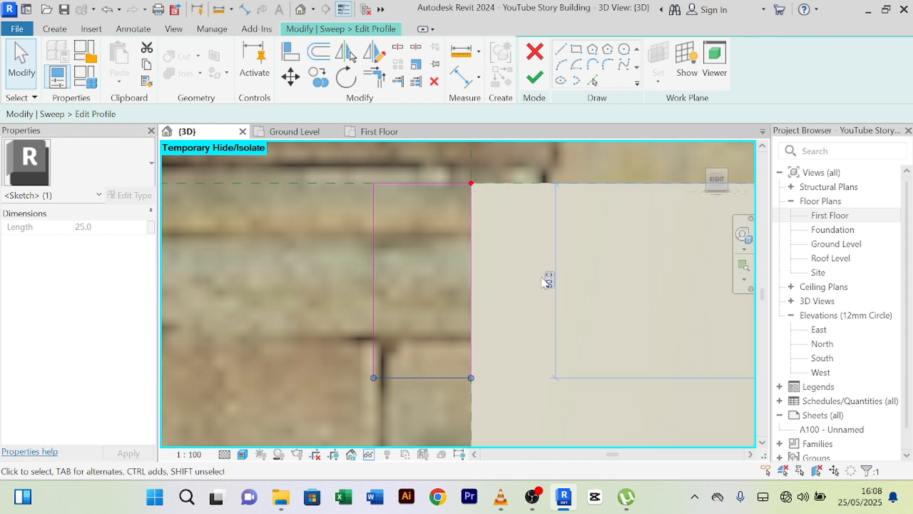
scroll(452, 209, "down", 2)
- Finish the sweep profile and the in-place model, then orbit to the house front
left_click(534, 78)
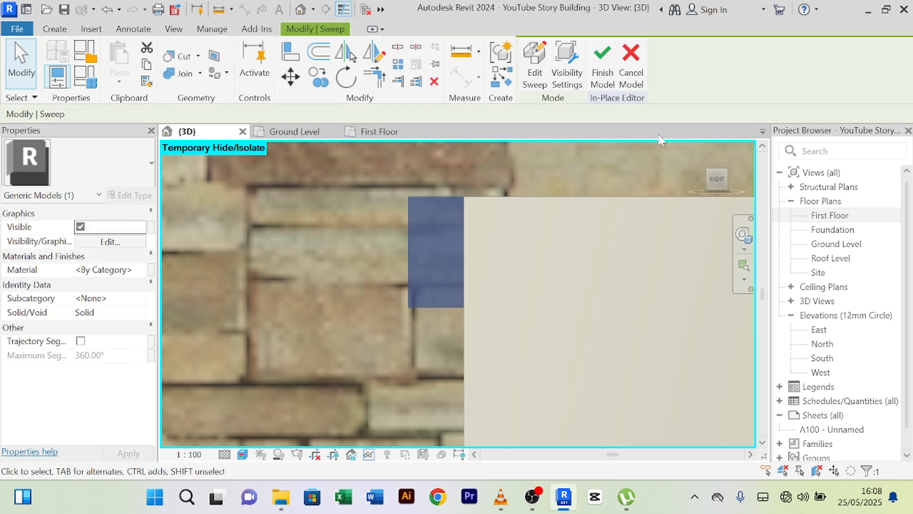
left_click(603, 62)
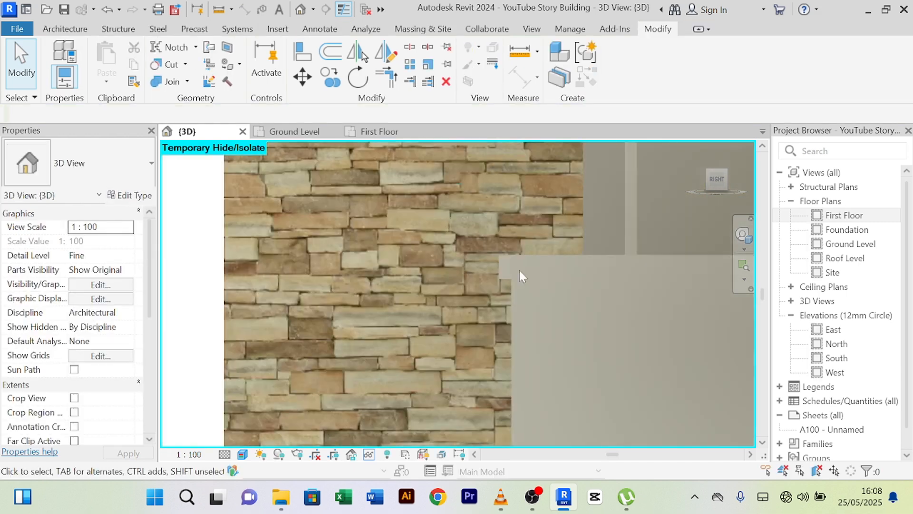
middle_click_drag(519, 270, 587, 343, "shift")
scroll(541, 338, "down", 4)
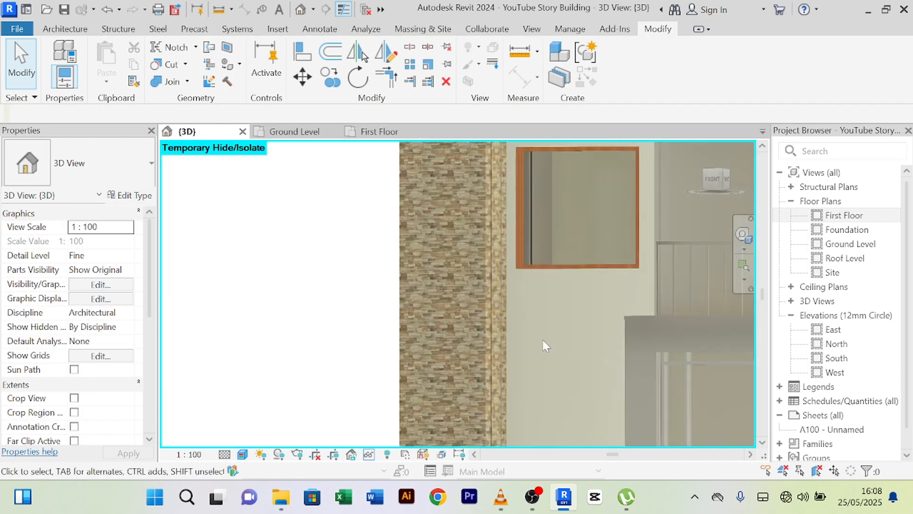
middle_click_drag(497, 346, 132, 329)
scroll(400, 314, "up", 2)
- Edit the stair frame in place and set its extrusion to Steel, Paint Finish, Dark Gray, Matte
middle_click_drag(340, 326, 338, 241, "shift")
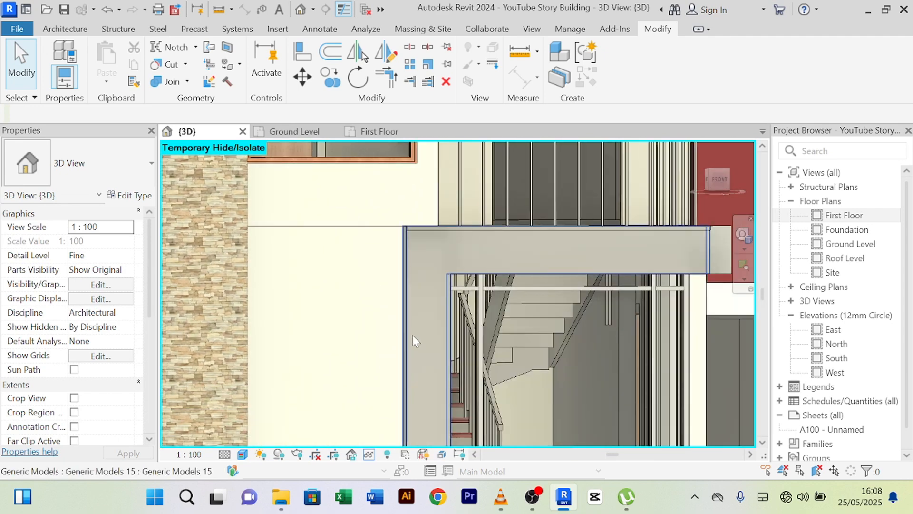
scroll(412, 335, "down", 1)
left_click(407, 330)
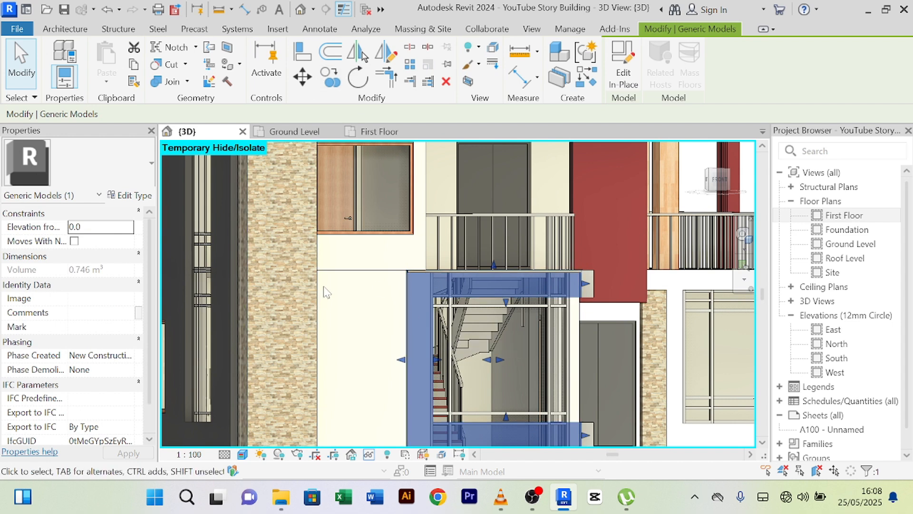
left_click(365, 326)
left_click(404, 329)
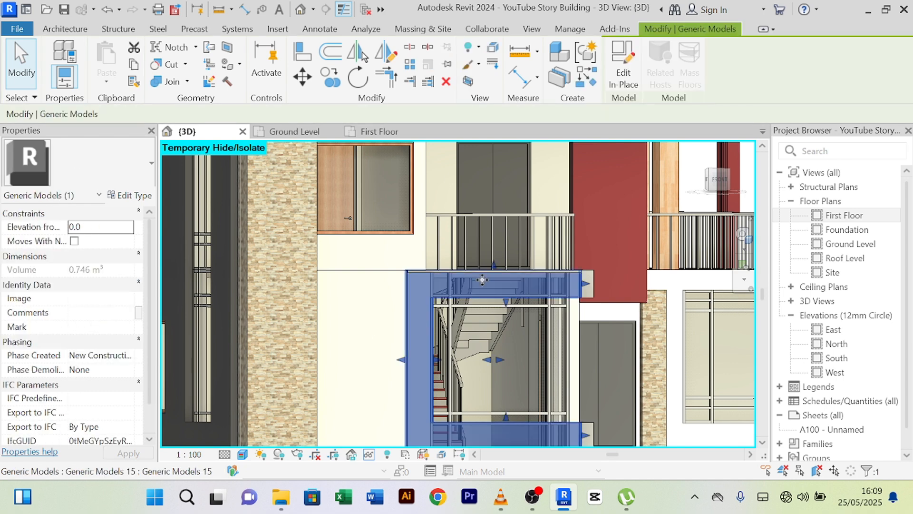
left_click(621, 73)
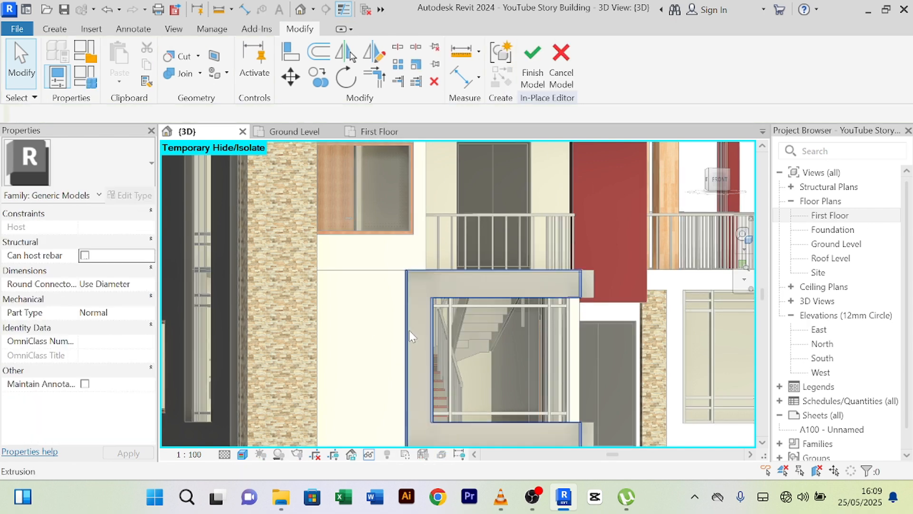
left_click(410, 330)
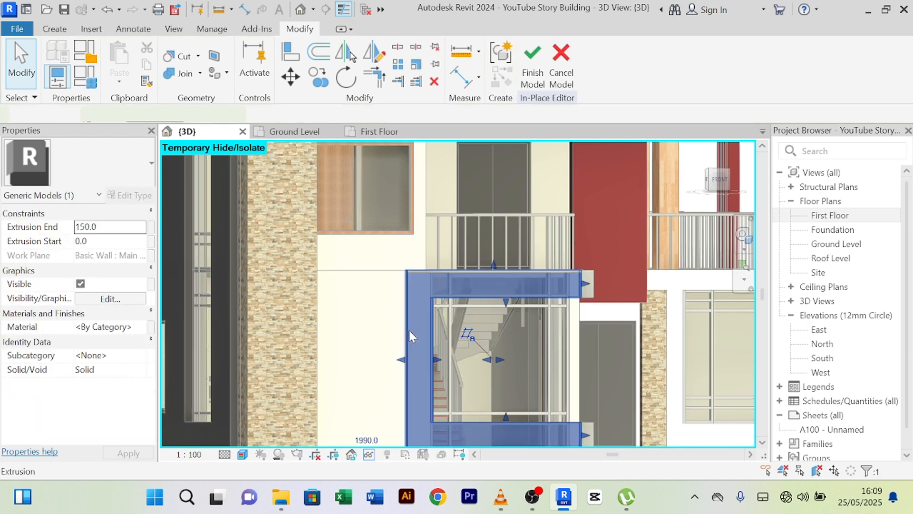
left_click(138, 327)
left_click(142, 327)
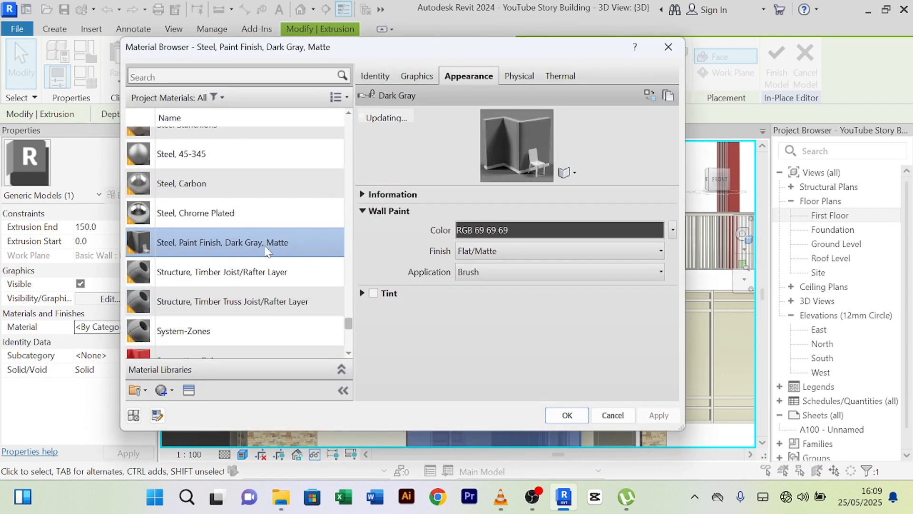
left_click(566, 415)
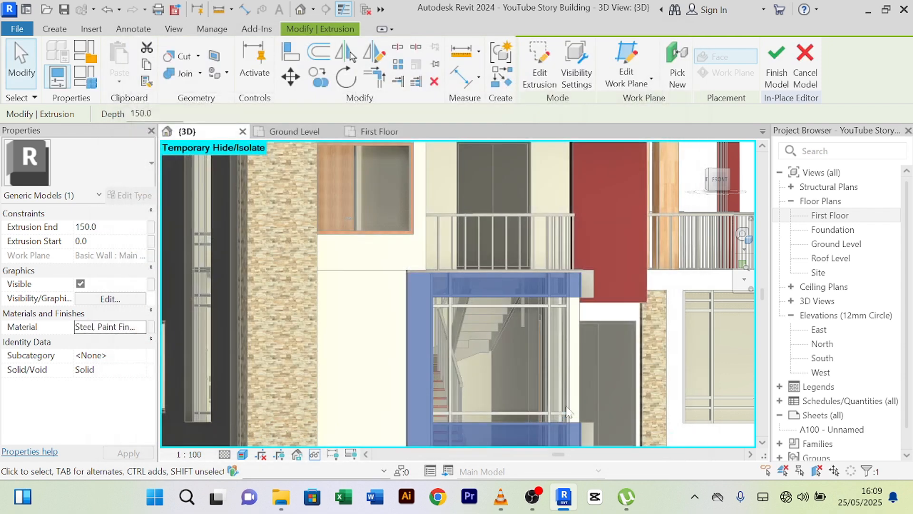
left_click(776, 75)
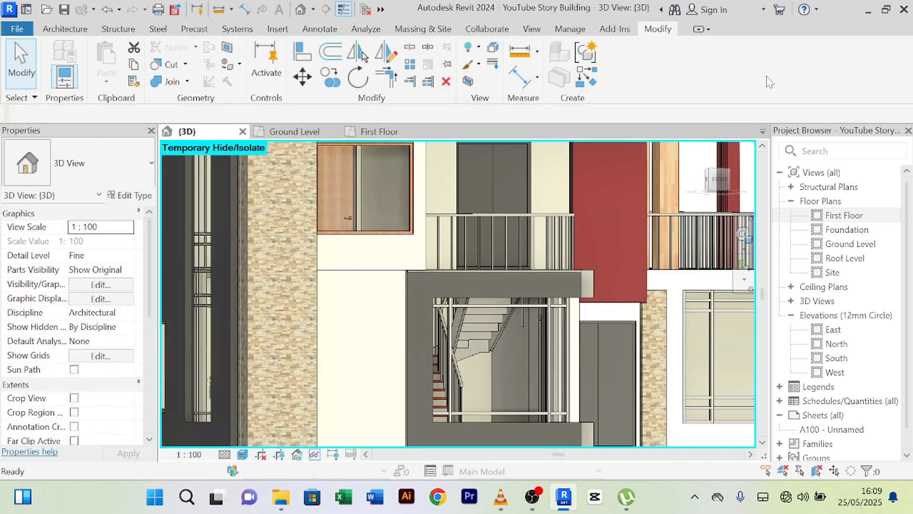
- Give the vertical frame piece's extrusion the dark-gray matte painted steel material
scroll(612, 241, "down", 3)
scroll(576, 241, "up", 5)
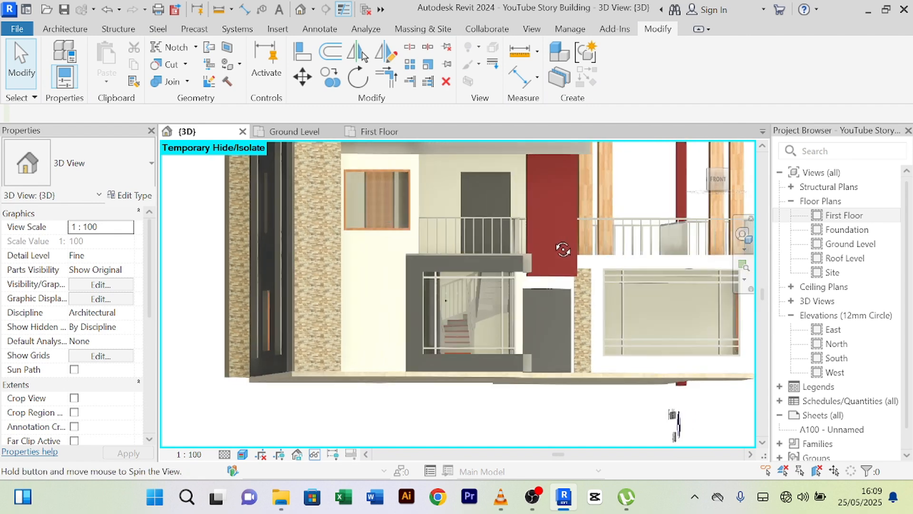
left_click(472, 266)
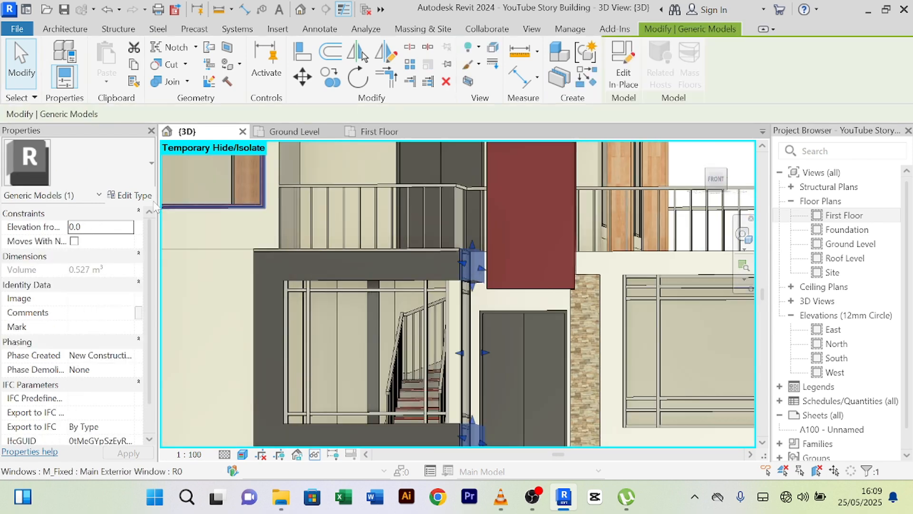
left_click(623, 76)
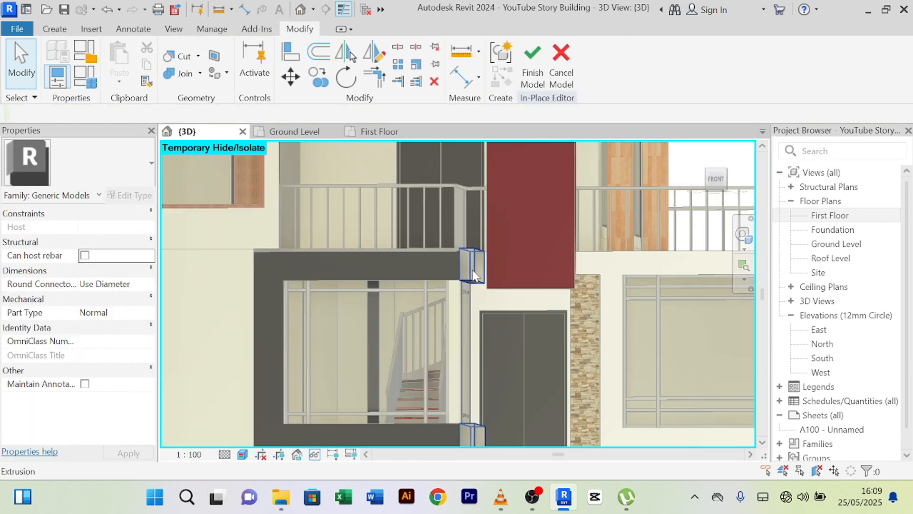
left_click(473, 264)
double_click(139, 328)
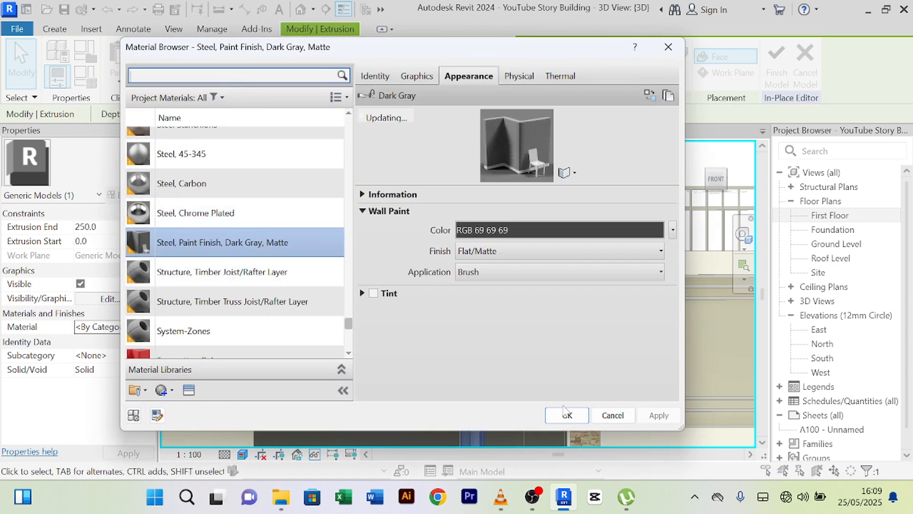
left_click(567, 415)
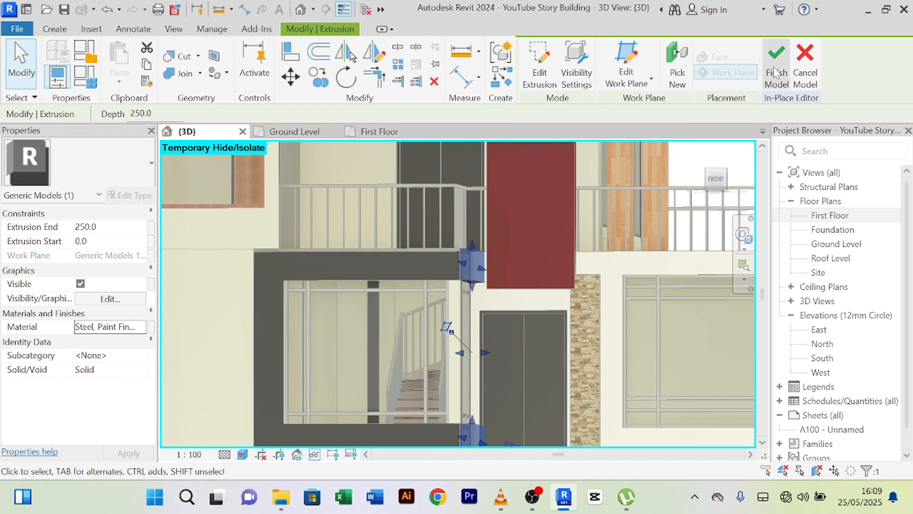
left_click(560, 300)
- Orbit slightly and select the slab-edge trim strip above the stair
scroll(221, 353, "down", 2)
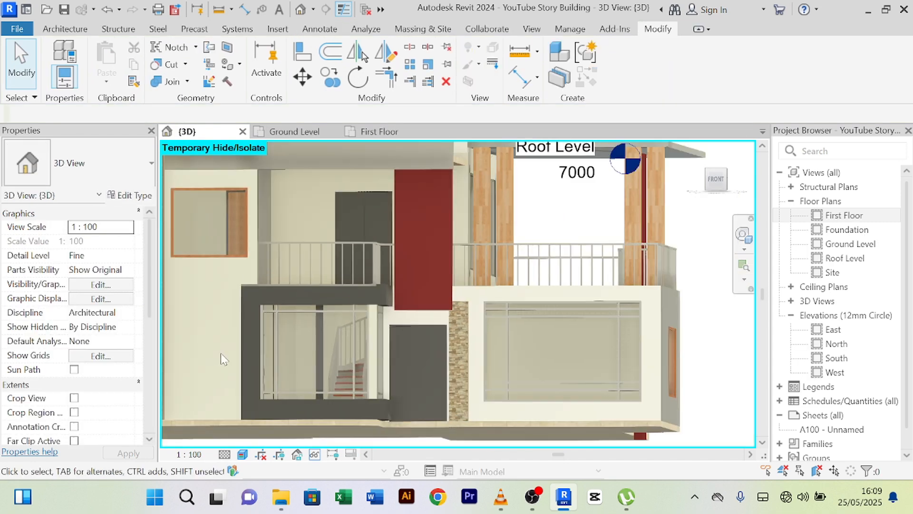
middle_click_drag(221, 353, 443, 286, "shift")
scroll(332, 300, "up", 6)
scroll(499, 285, "down", 2)
scroll(458, 283, "down", 2)
scroll(400, 294, "up", 2)
left_click(395, 292)
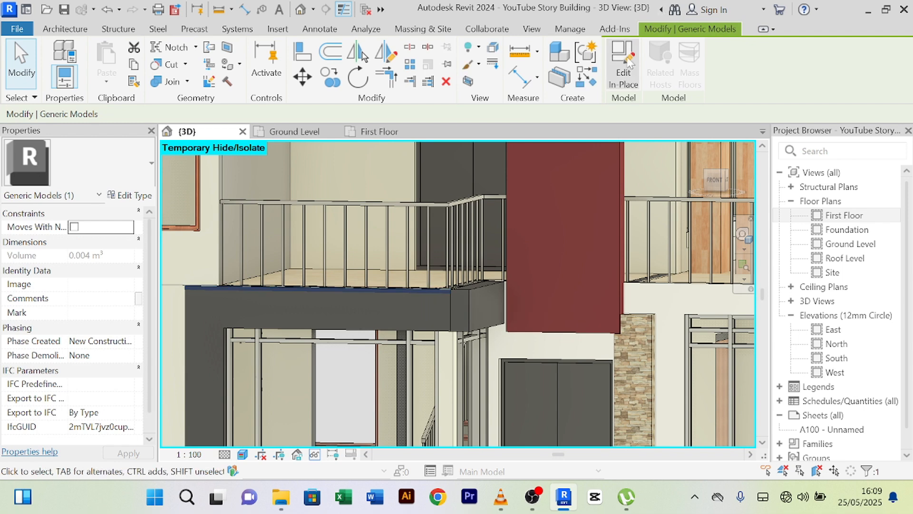
- Edit the trim in place and reopen its sweep path for picking edges
left_click(616, 87)
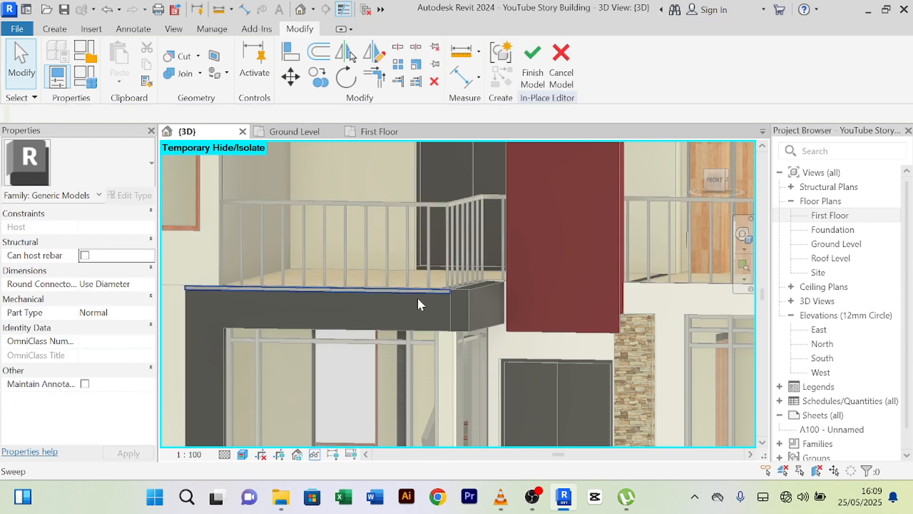
left_click(412, 296)
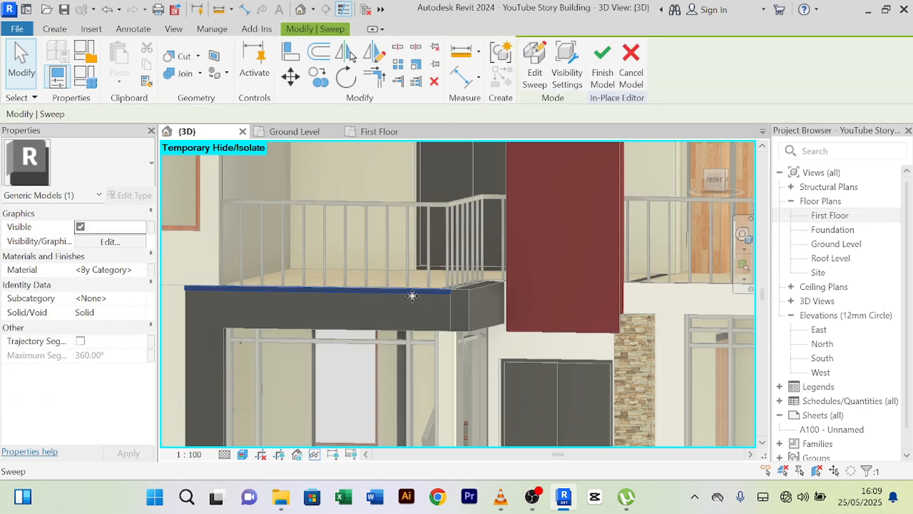
left_click(535, 67)
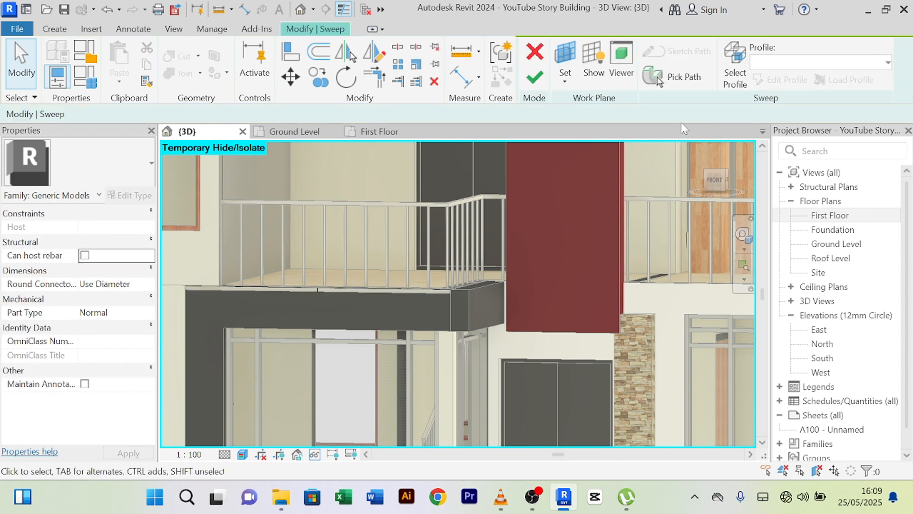
left_click(680, 78)
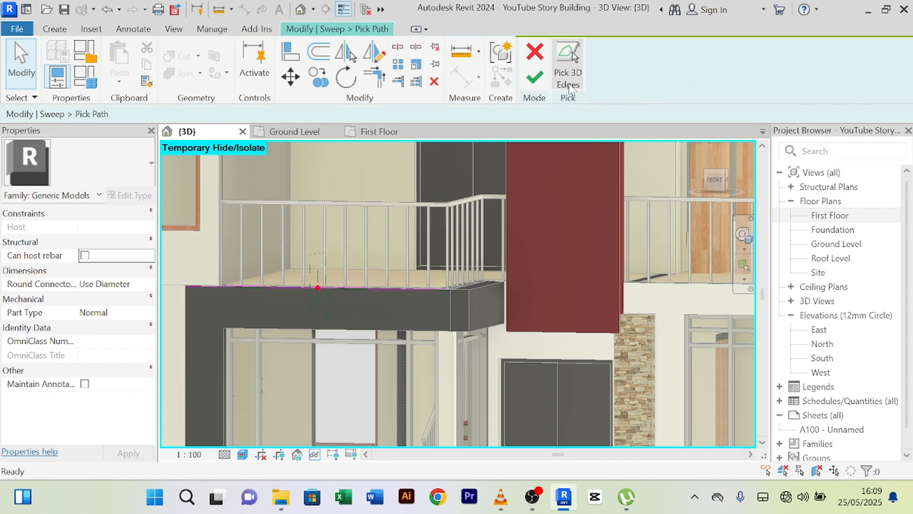
scroll(481, 305, "up", 5)
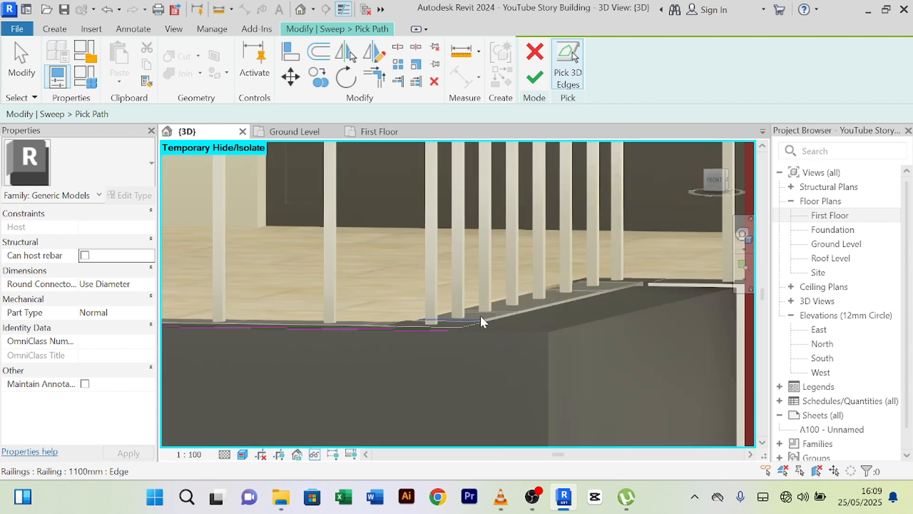
scroll(477, 326, "up", 2)
- Add the frame's top and left vertical edges to the sweep path
left_click(457, 338)
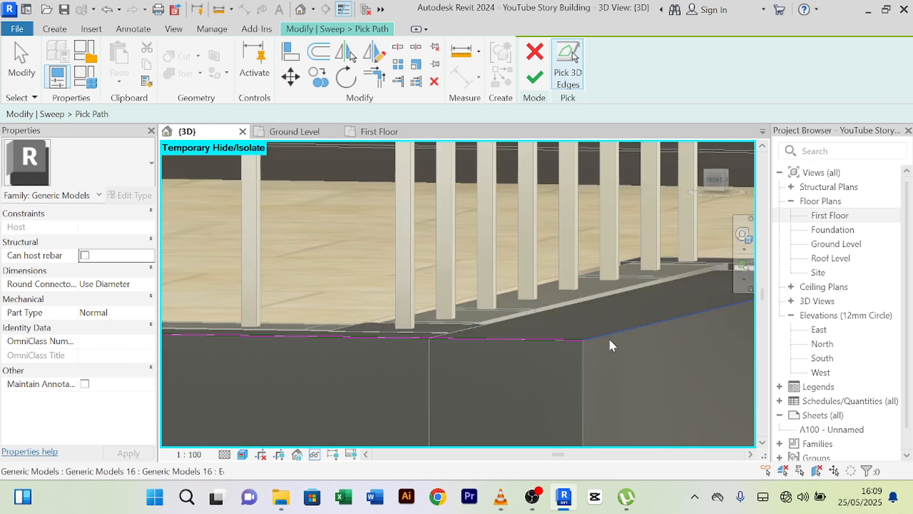
scroll(637, 350, "down", 3)
scroll(640, 350, "down", 3)
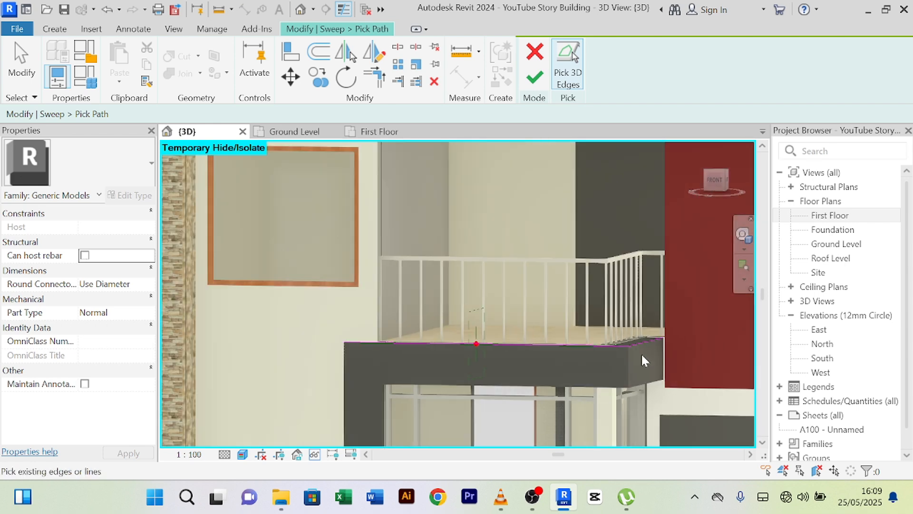
middle_click_drag(437, 355, 510, 204)
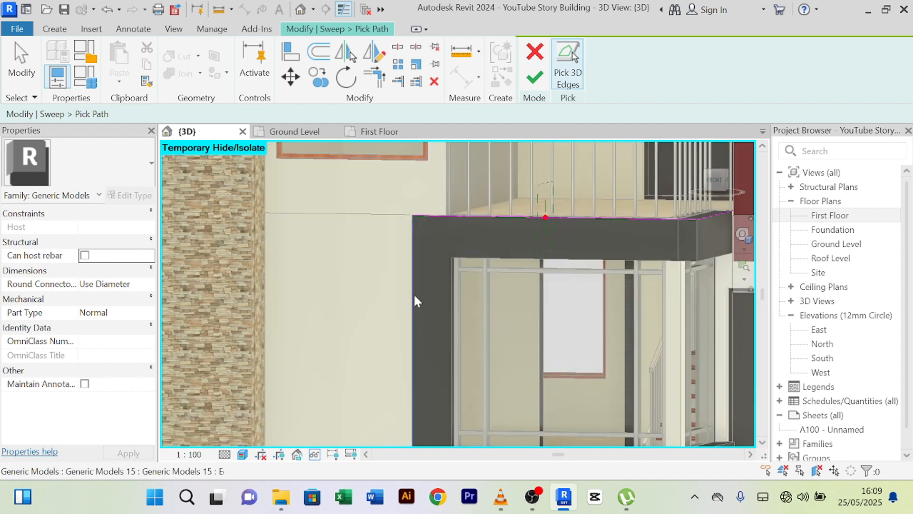
left_click(412, 290)
scroll(423, 293, "down", 3)
scroll(434, 402, "up", 6)
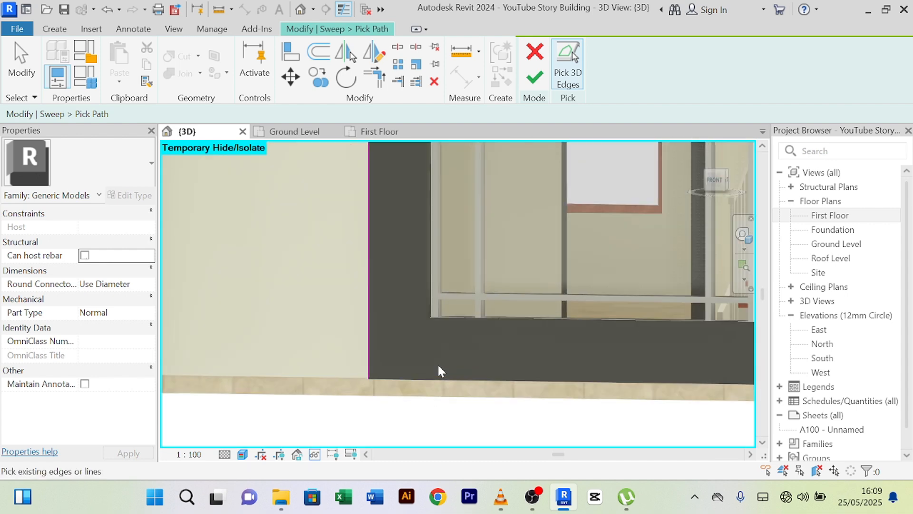
- Add the frame's bottom, short corner and angled bottom edges to the path
left_click(424, 389)
scroll(547, 362, "down", 5)
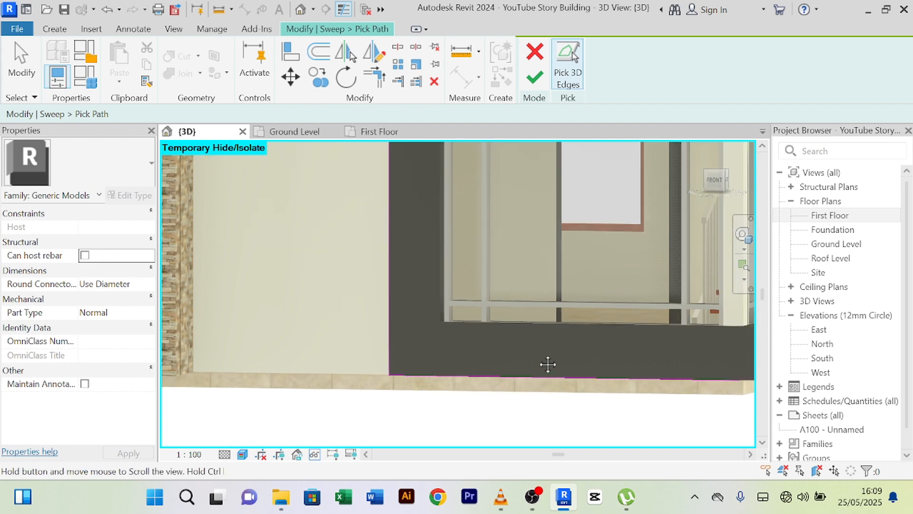
scroll(608, 347, "up", 5)
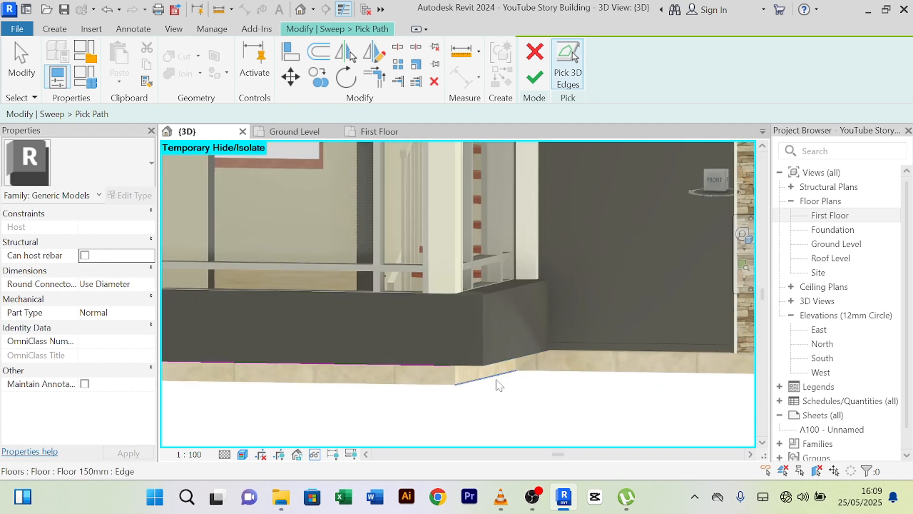
left_click(468, 367)
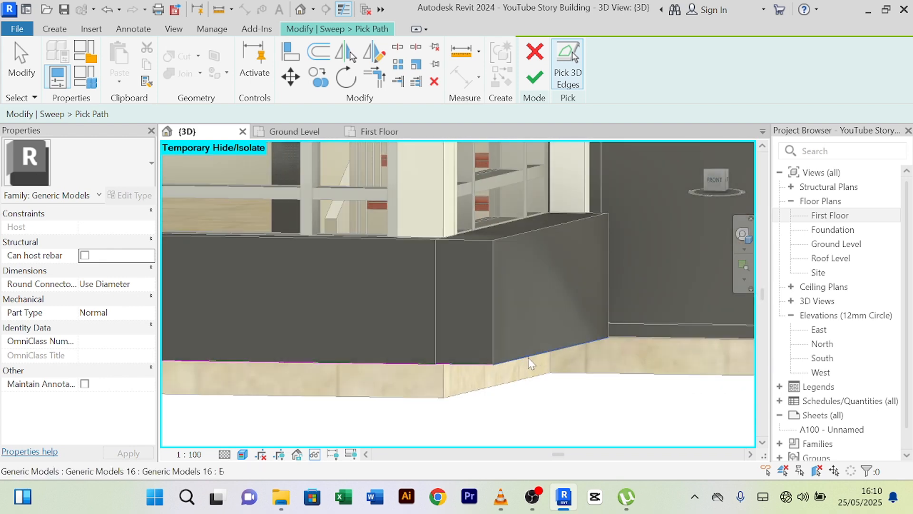
left_click(528, 357)
scroll(552, 327, "down", 6)
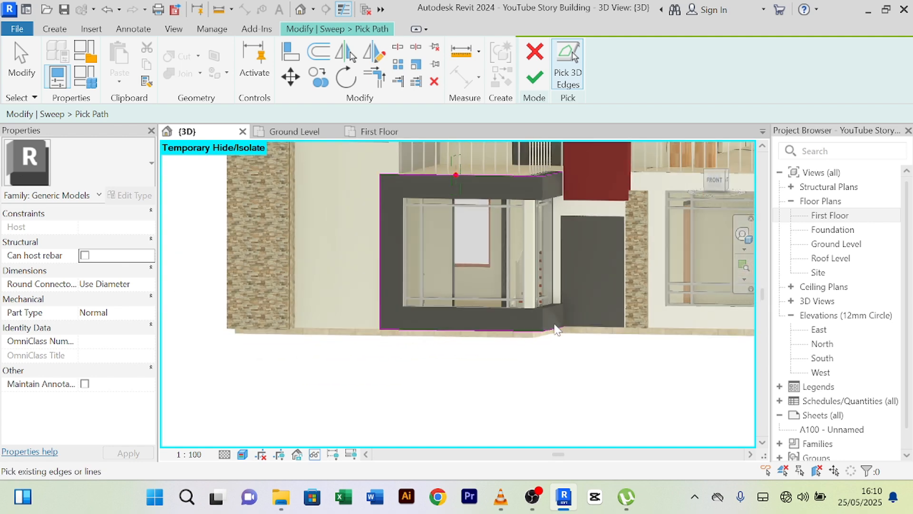
- Dismiss the loop error, then add the corner, lower box top and frame's inner left edges to the path
left_click(536, 80)
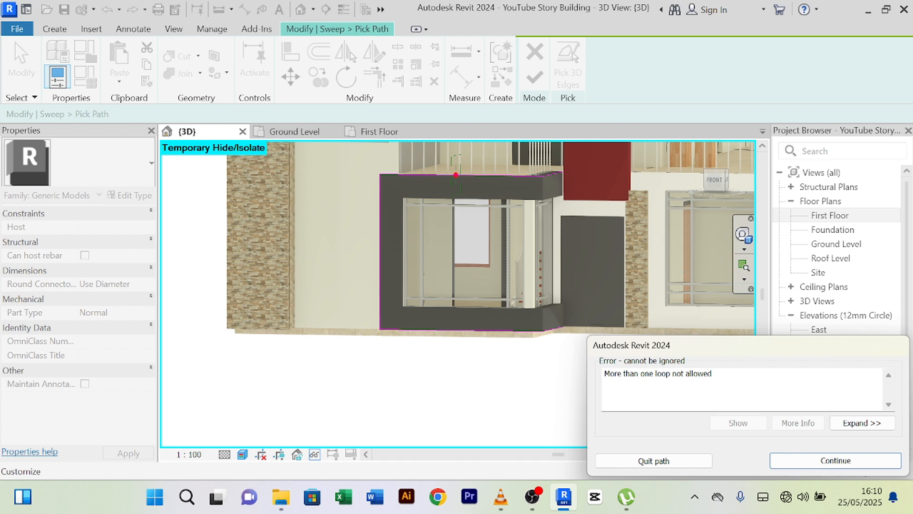
left_click(836, 460)
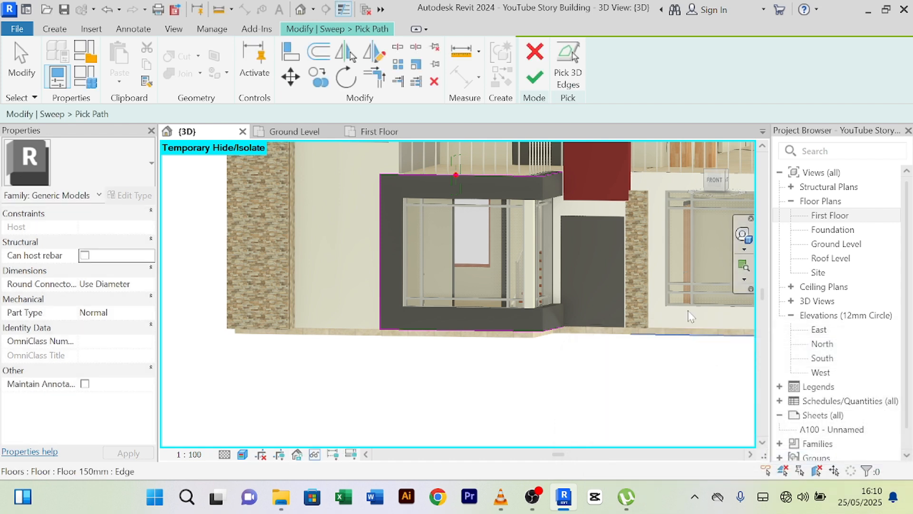
scroll(564, 267, "up", 3)
scroll(561, 350, "up", 3)
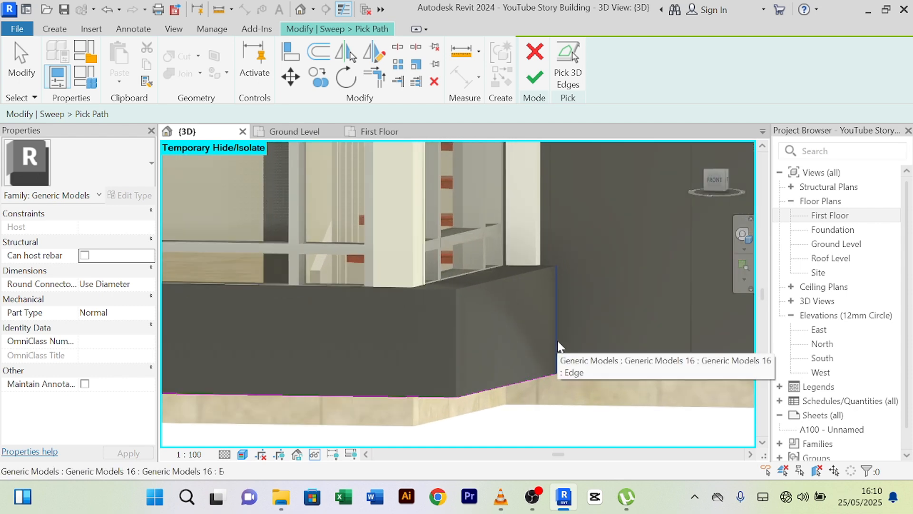
left_click(557, 346)
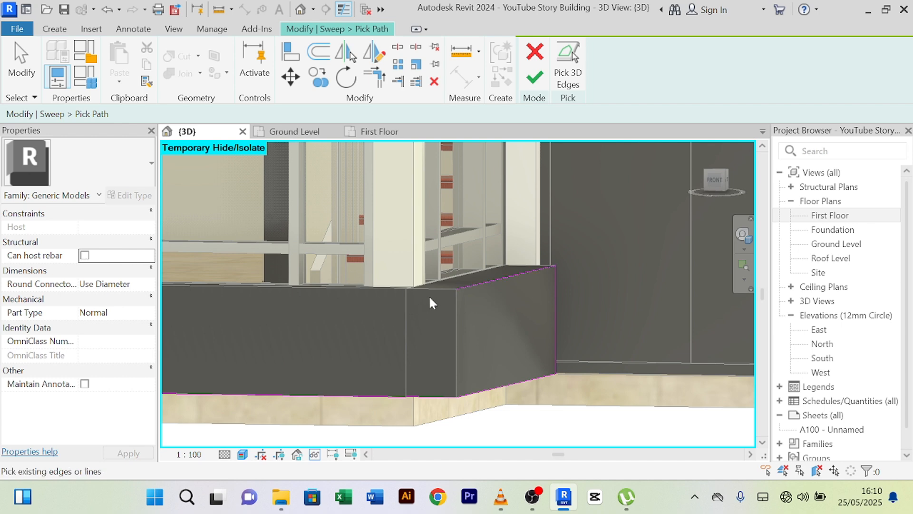
left_click(371, 287)
scroll(376, 301, "down", 2)
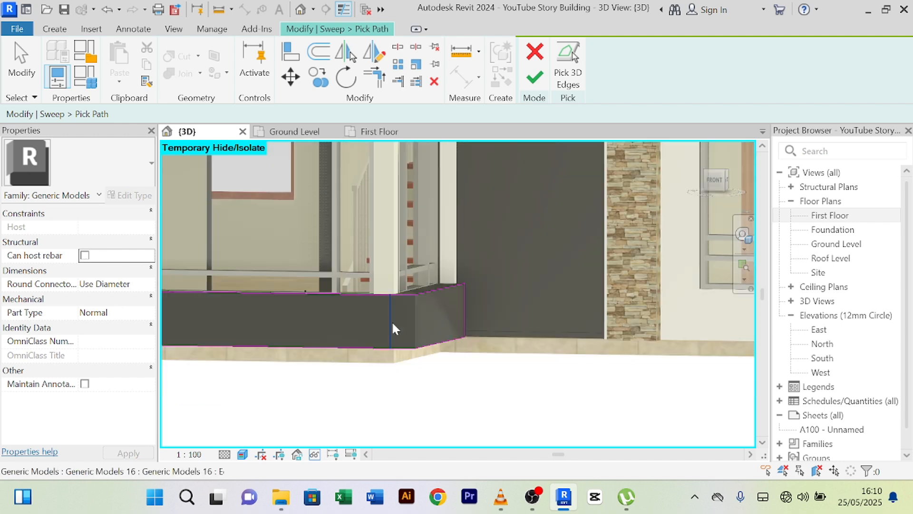
middle_click_drag(392, 320, 670, 371)
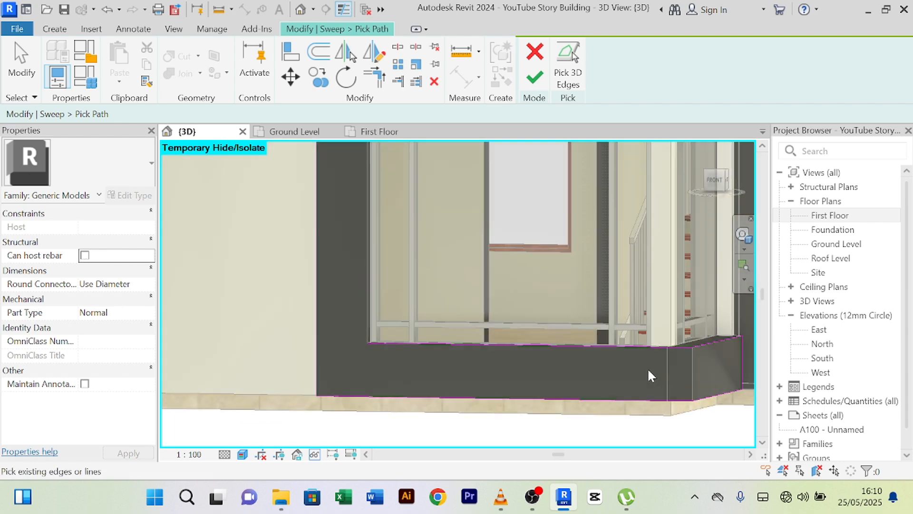
left_click(362, 309)
- Add the top beam's lower inner edge to the sweep path
scroll(442, 264, "down", 3)
middle_click_drag(441, 264, 426, 338)
scroll(411, 259, "up", 2)
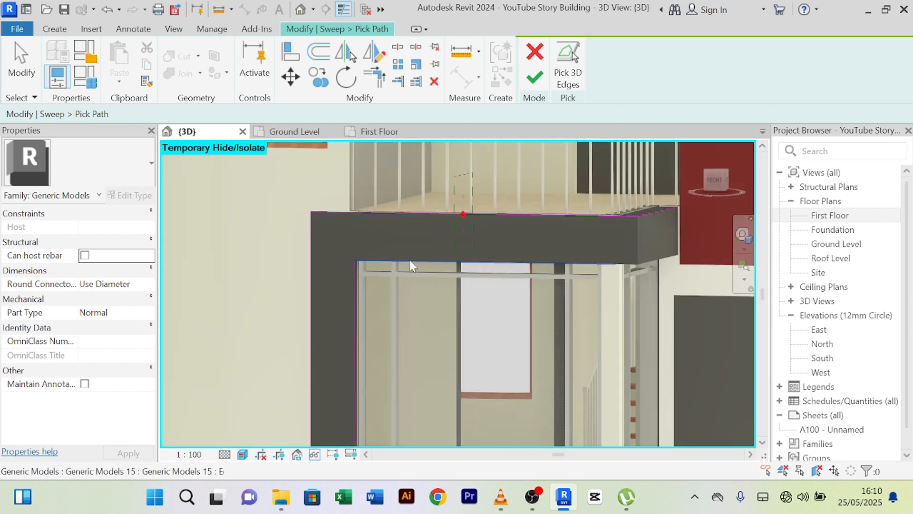
left_click(405, 261)
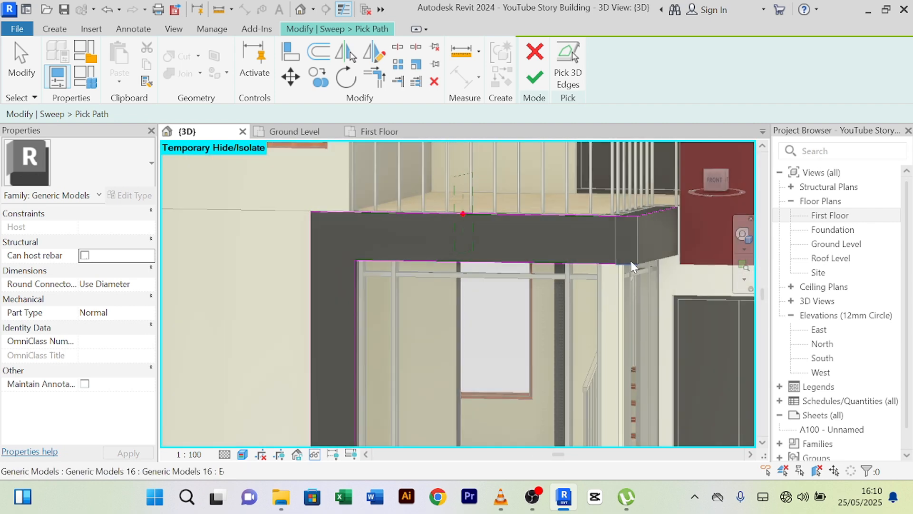
scroll(628, 263, "up", 2)
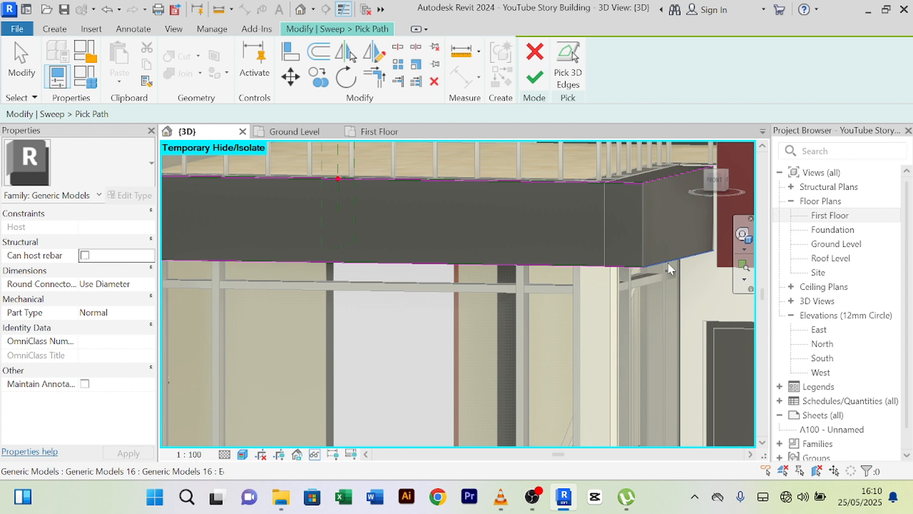
middle_click_drag(693, 285, 449, 338)
scroll(466, 309, "up", 2)
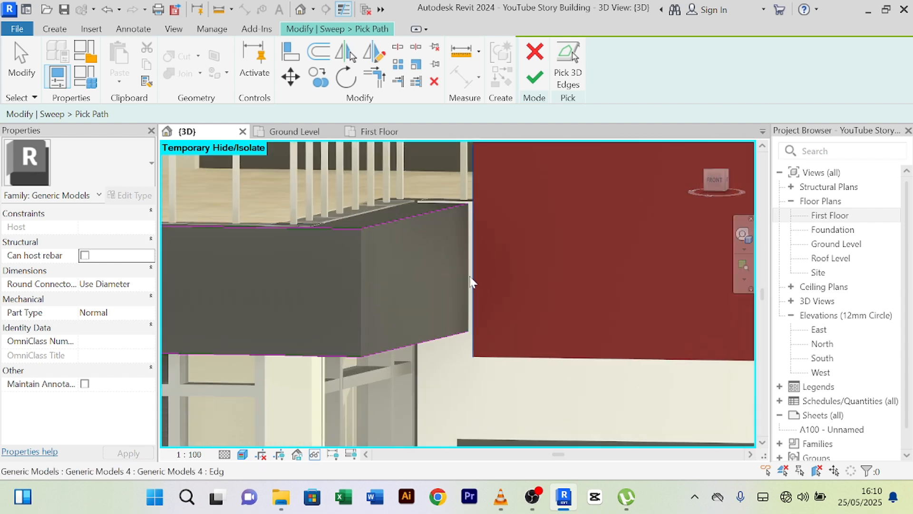
scroll(594, 246, "down", 5)
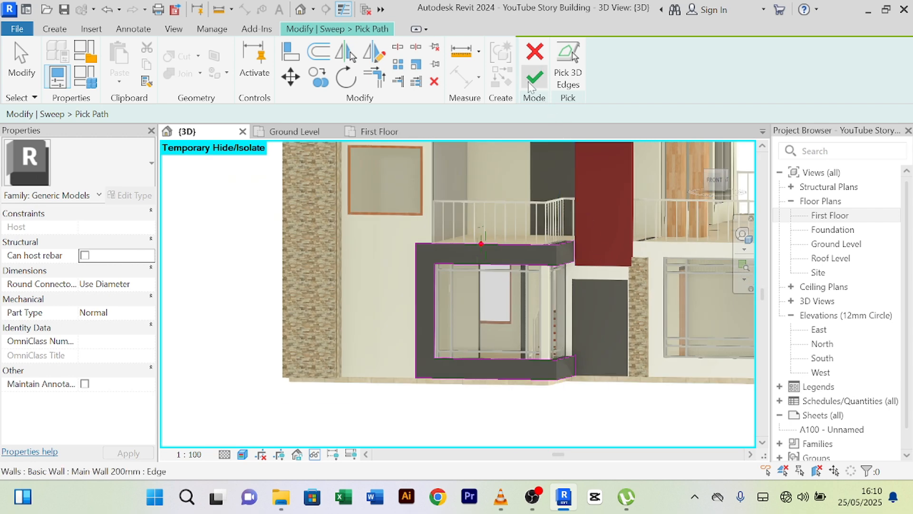
- Retry finishing the path, dismiss the repeated loop error, and cancel the edge picking
left_click(534, 81)
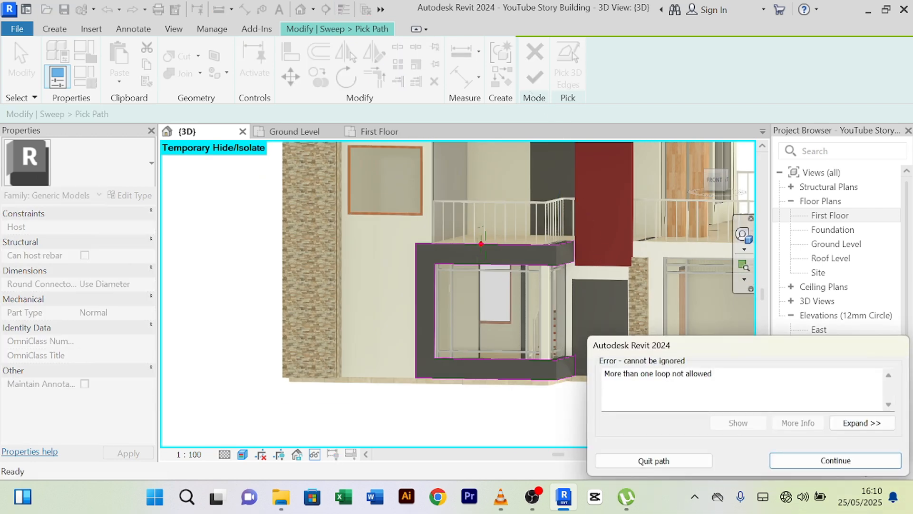
left_click(803, 464)
scroll(537, 350, "up", 6)
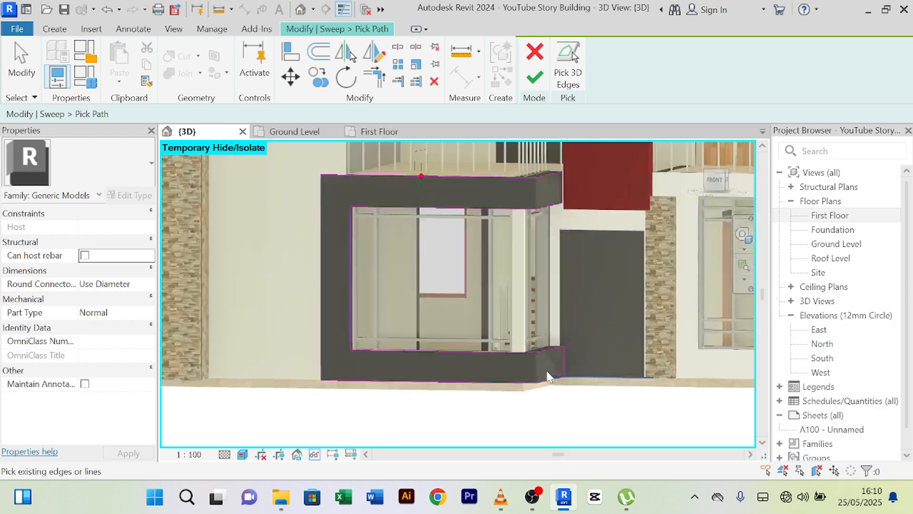
scroll(560, 354, "down", 4)
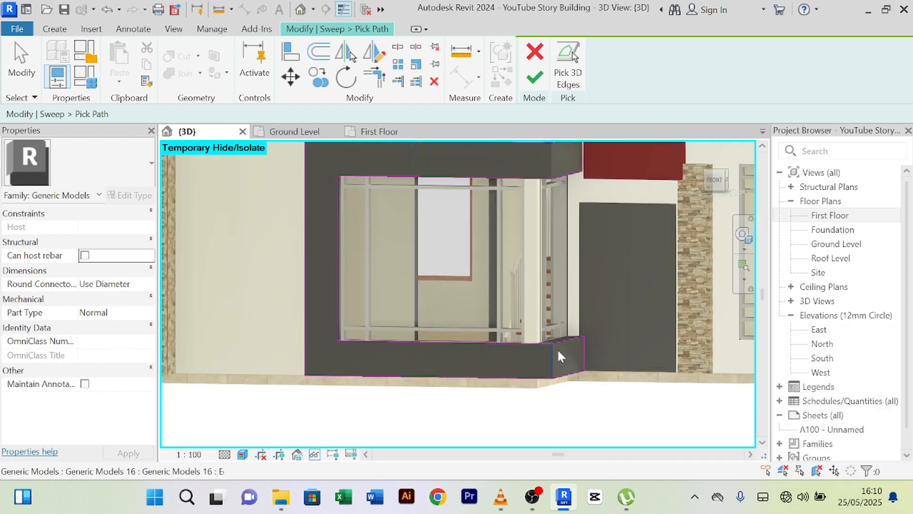
middle_click_drag(427, 268, 378, 373)
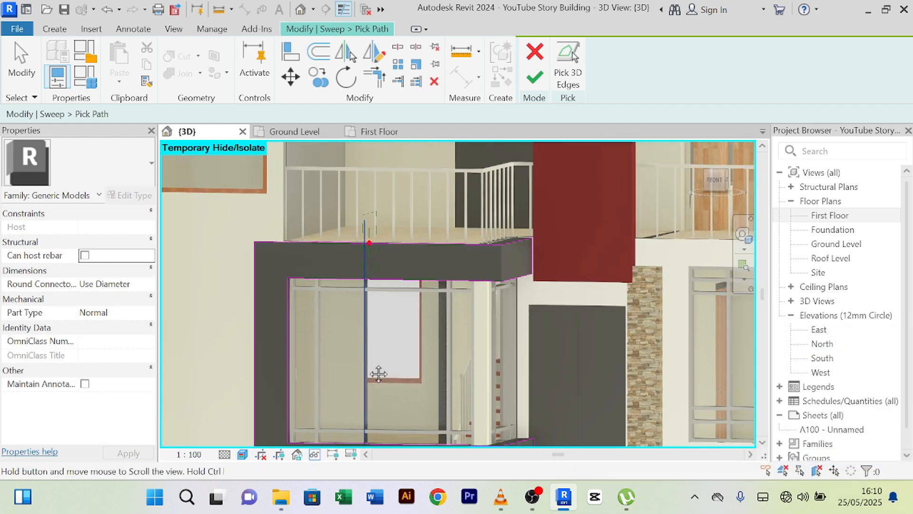
right_click(213, 292)
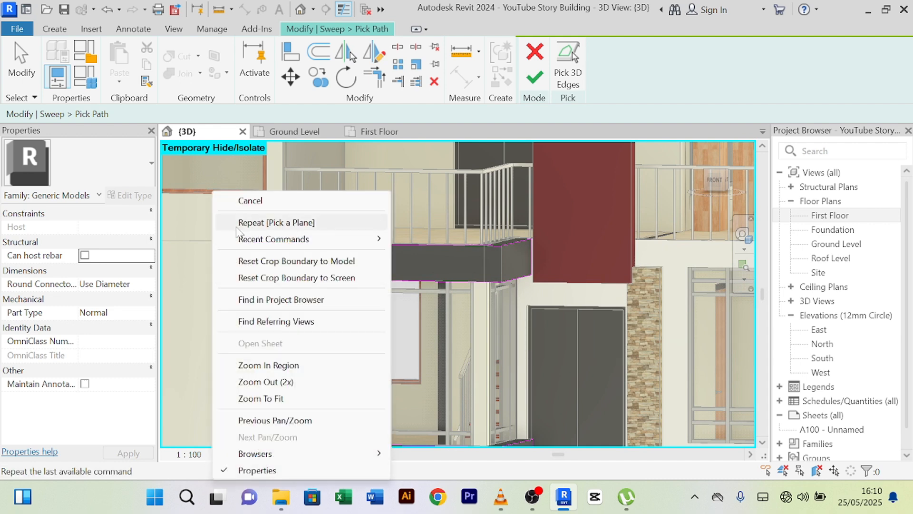
left_click(237, 199)
right_click(190, 312)
left_click(246, 13)
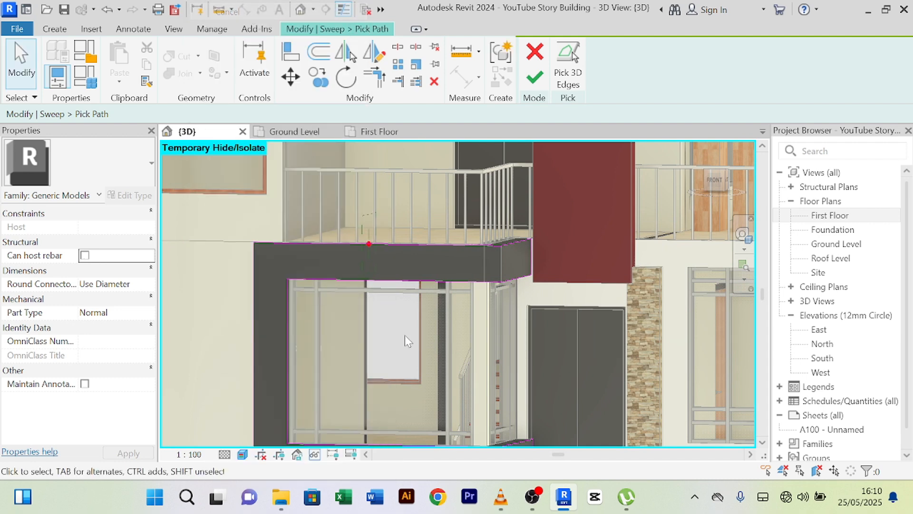
middle_click_drag(445, 321, 429, 254)
- Pick the lower frame edge, delete the three extra path lines, and finish the path and sweep
left_click(516, 384)
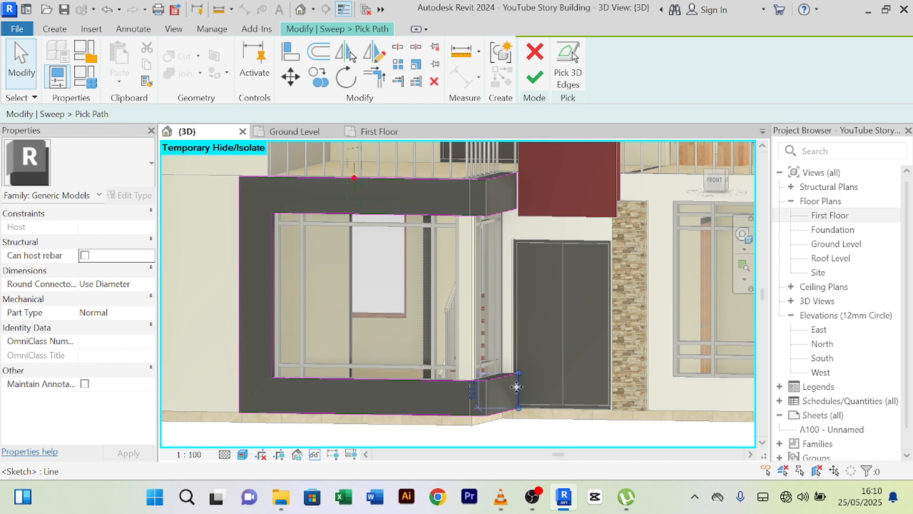
key("Delete")
left_click(490, 377)
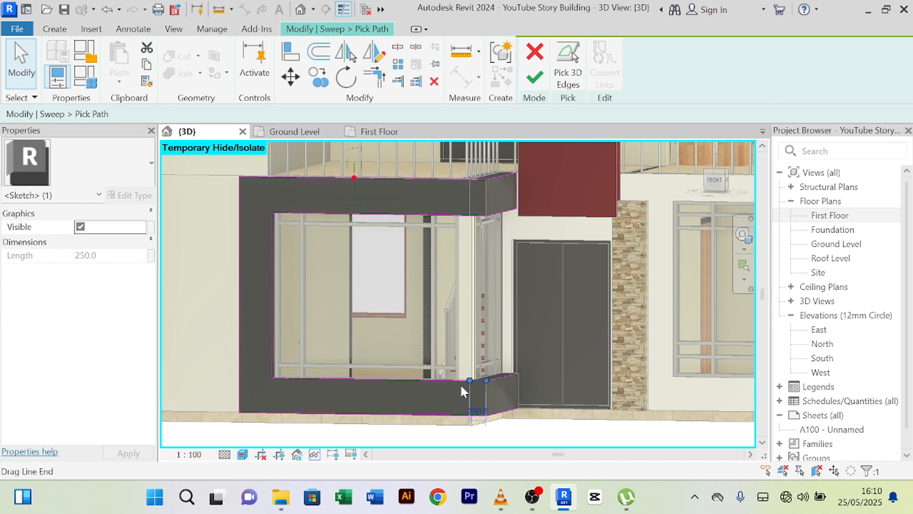
key("Delete")
left_click(422, 379)
key("Delete")
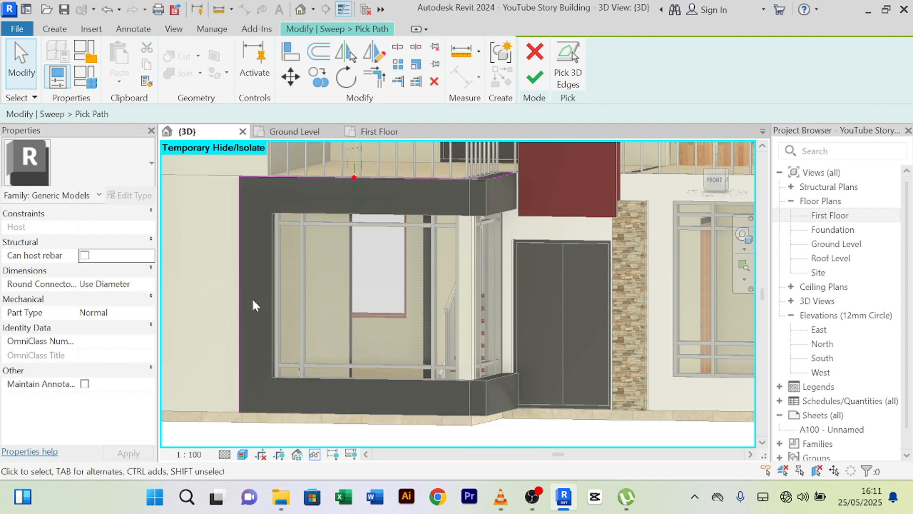
left_click(536, 80)
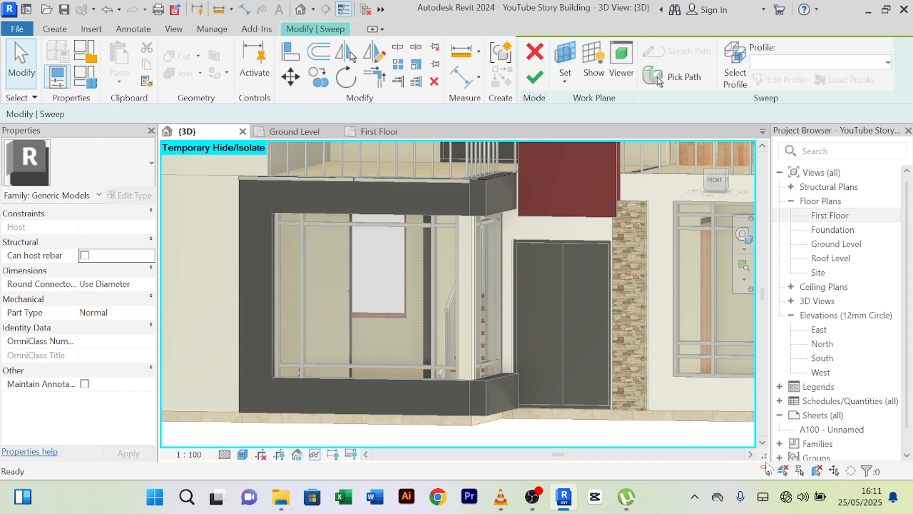
left_click(533, 79)
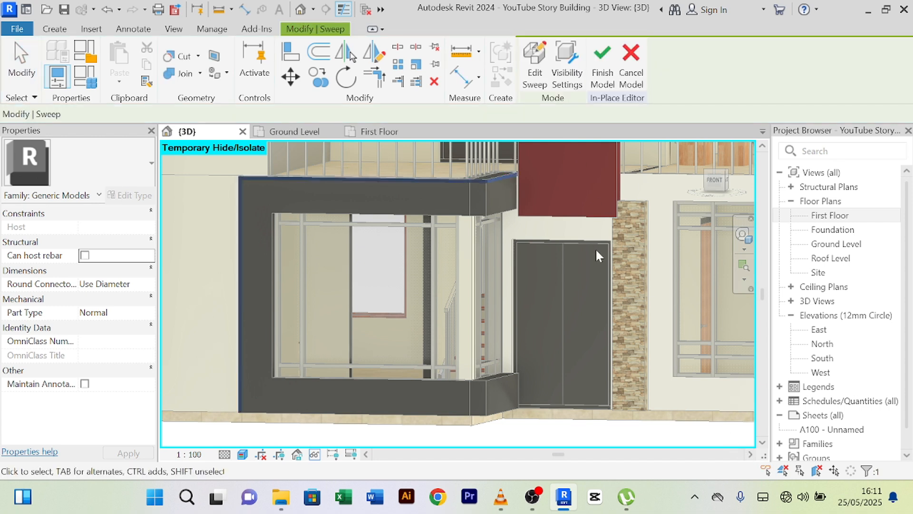
- Finish the in-place frame model and pan across the balcony façade
left_click(600, 75)
middle_click_drag(507, 297, 526, 356)
scroll(241, 294, "down", 2)
middle_click_drag(267, 344, 254, 246)
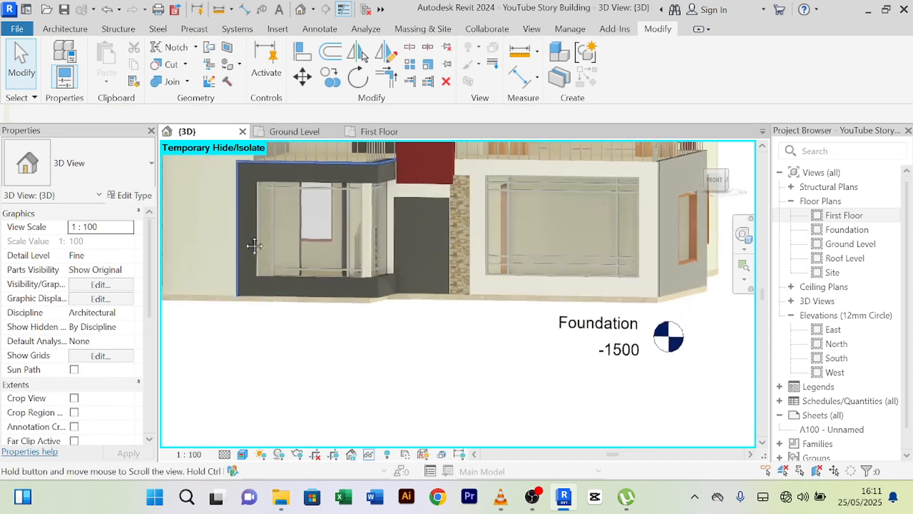
scroll(319, 337, "up", 2)
scroll(325, 343, "down", 2)
middle_click_drag(485, 375, 413, 421, "shift")
scroll(328, 322, "up", 4)
scroll(320, 324, "down", 1)
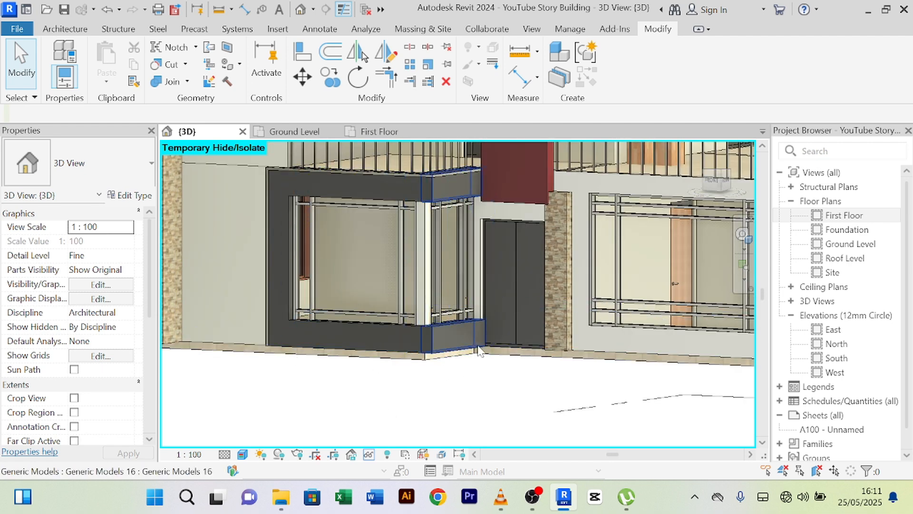
scroll(444, 408, "down", 3)
scroll(473, 413, "down", 1)
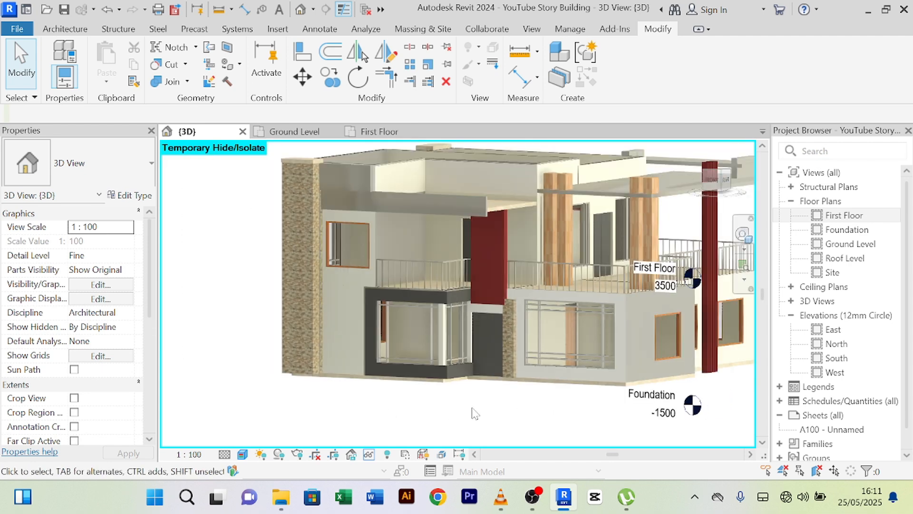
- Orbit around the side and front façades to review the trimmed stair frame
middle_click_drag(473, 414, 526, 290, "shift")
scroll(490, 293, "up", 5)
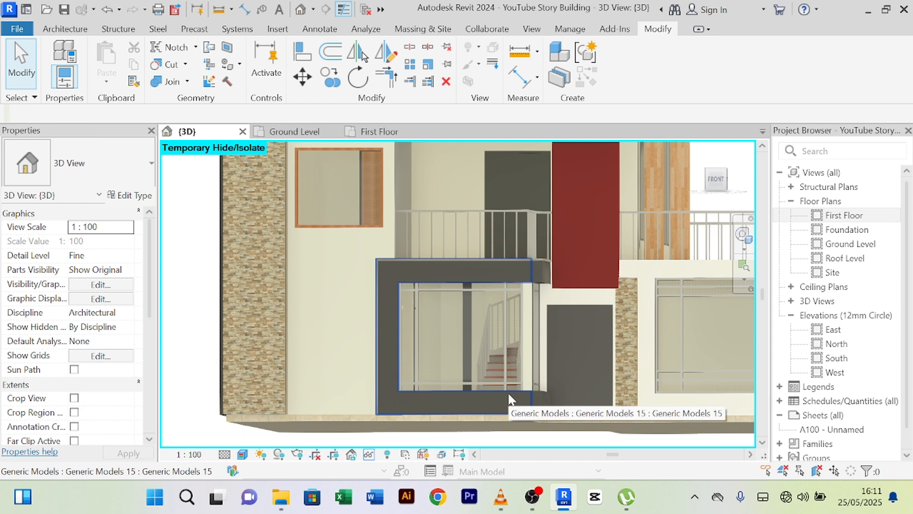
scroll(514, 328, "up", 2)
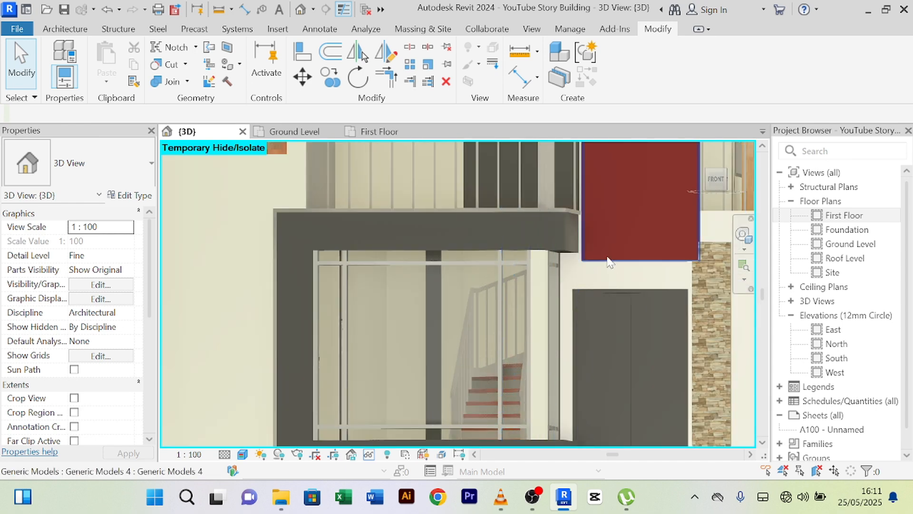
scroll(585, 241, "up", 3)
scroll(587, 232, "down", 1)
middle_click_drag(587, 233, 549, 259, "shift")
middle_click_drag(550, 259, 645, 186)
scroll(642, 187, "down", 3)
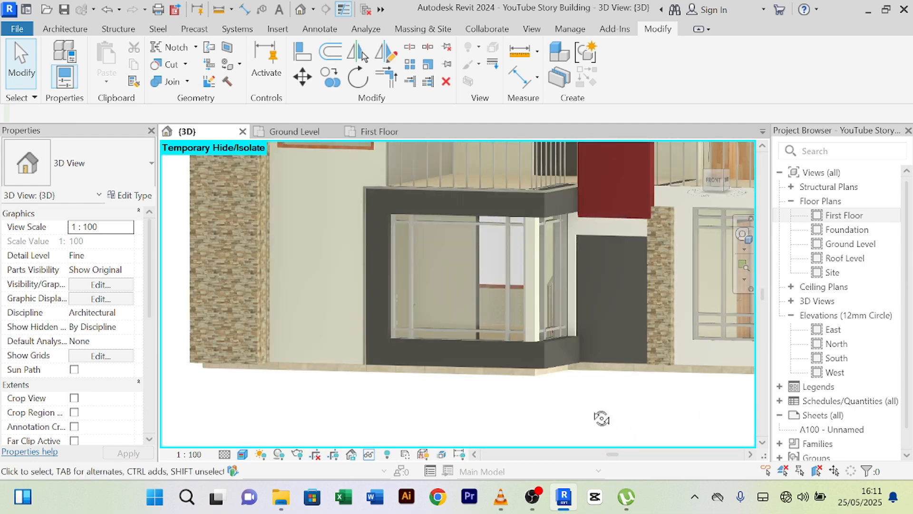
middle_click_drag(601, 418, 438, 412, "shift")
scroll(402, 349, "up", 4)
middle_click_drag(405, 310, 394, 430)
- Create a new Generic Models in-place model, keeping the name Generic Models 18
left_click(58, 30)
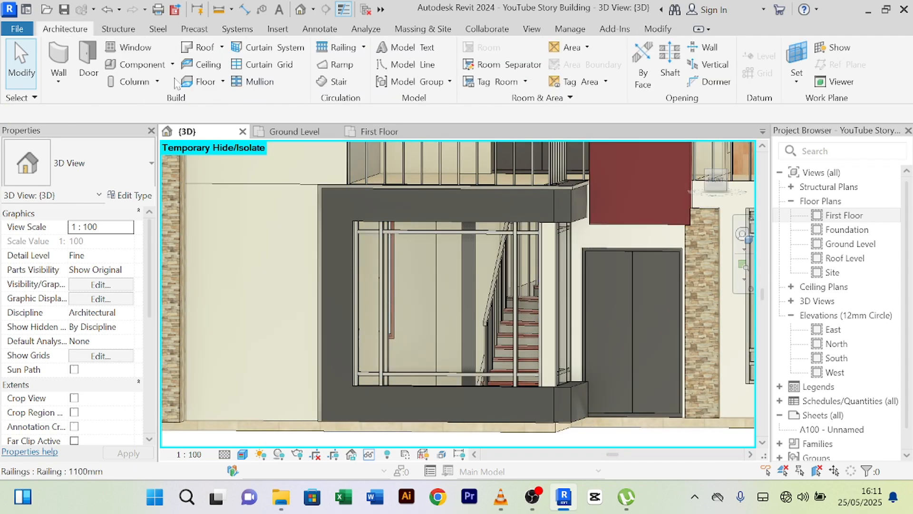
left_click(172, 64)
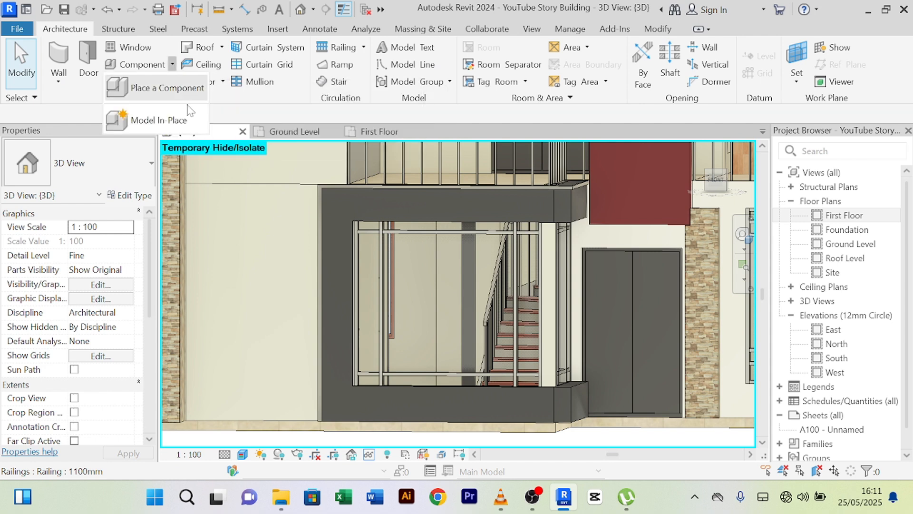
left_click(174, 120)
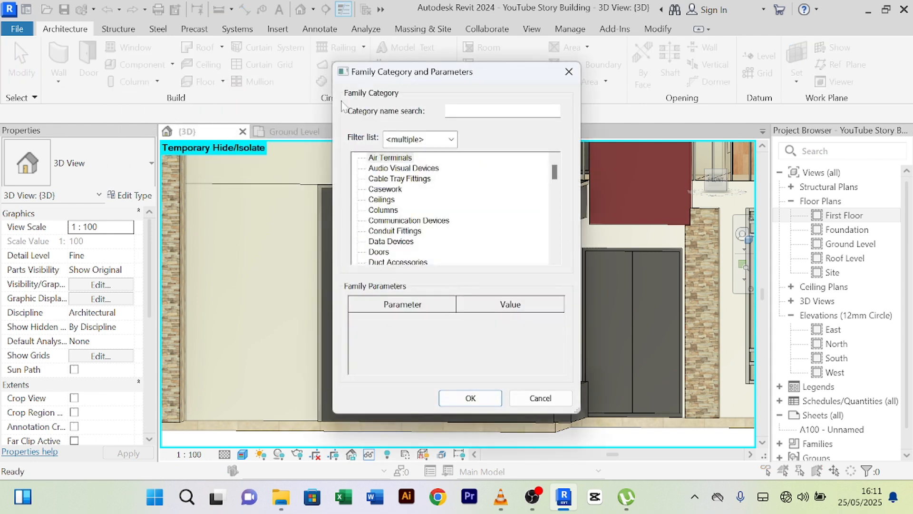
key("g")
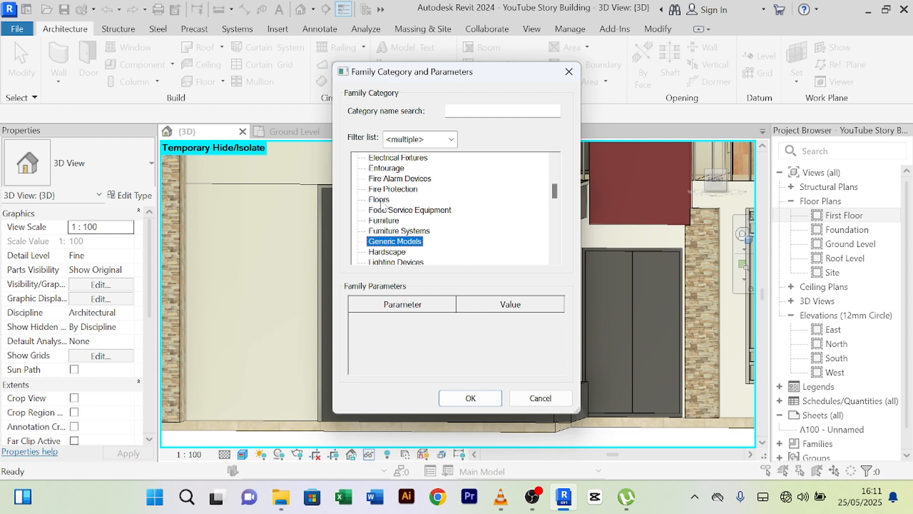
left_click(470, 397)
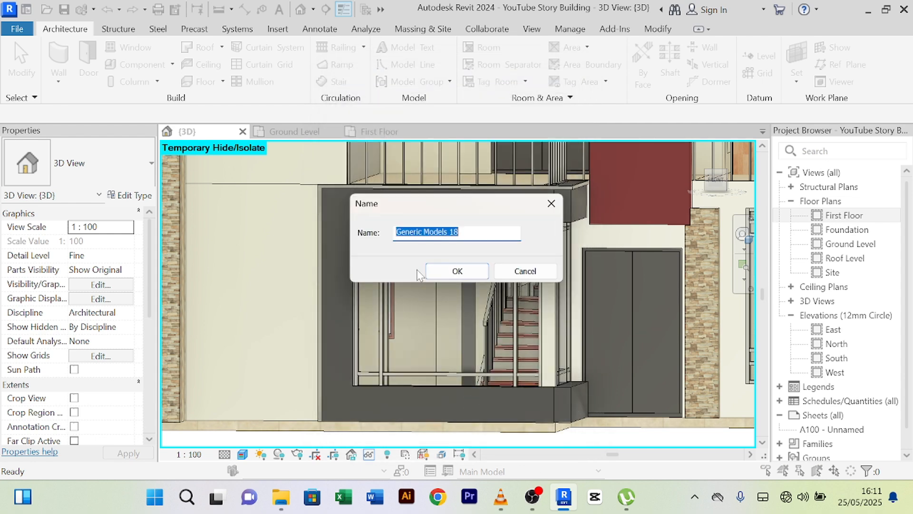
left_click(457, 270)
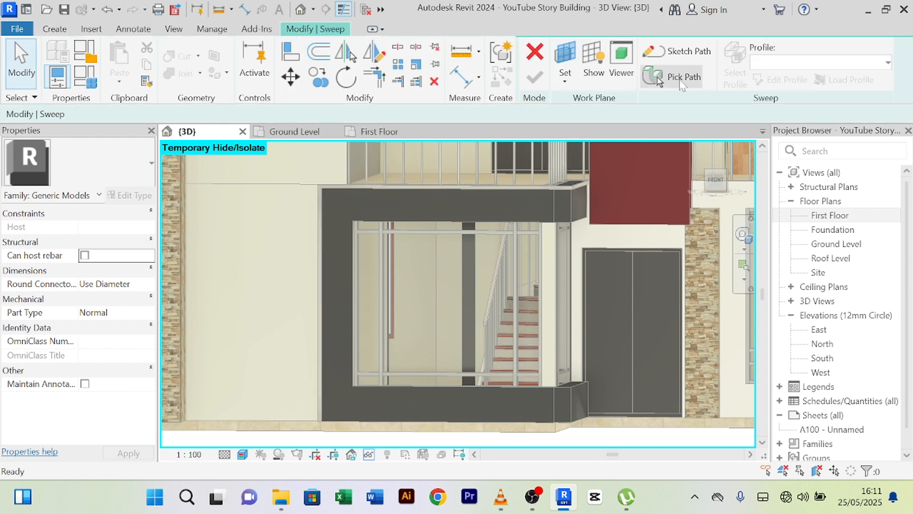
- Set the frame's upper inner edge as the sweep path and open the profile viewed from Right
left_click(680, 83)
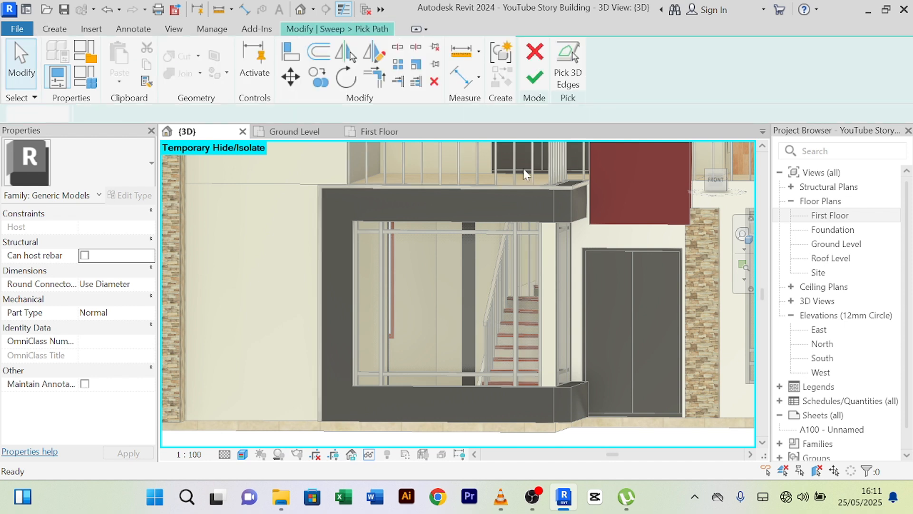
left_click(423, 221)
left_click(534, 78)
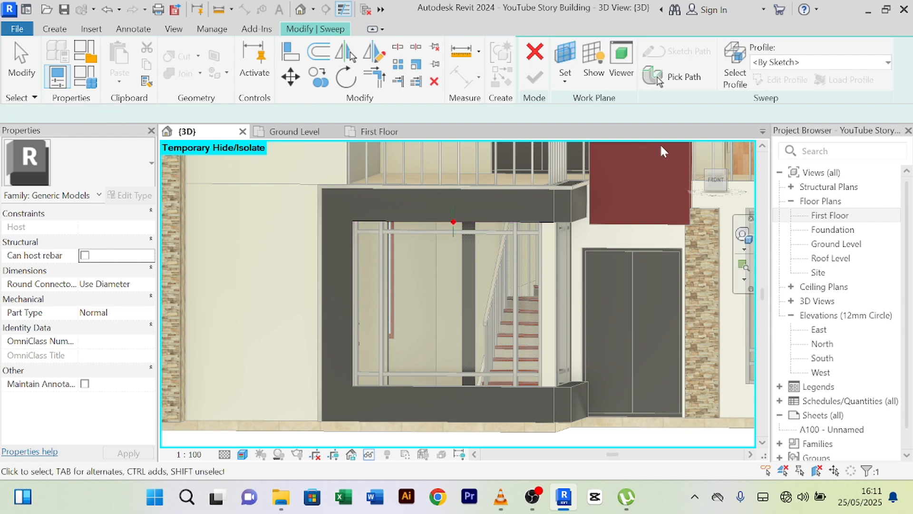
left_click(780, 80)
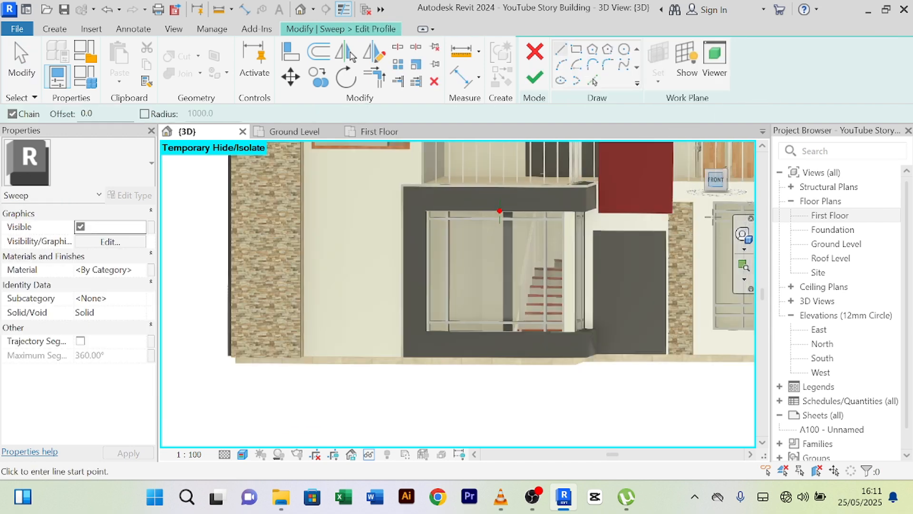
scroll(713, 217, "down", 5)
left_click(717, 185)
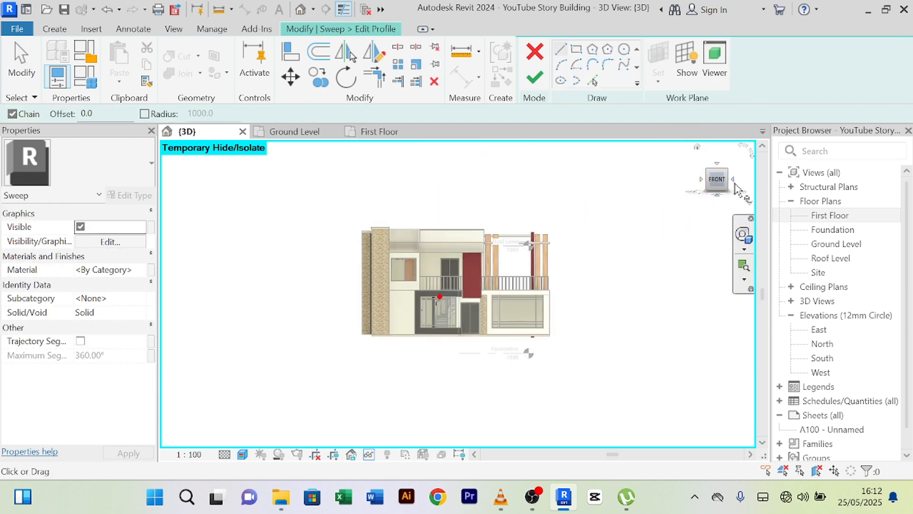
left_click(733, 180)
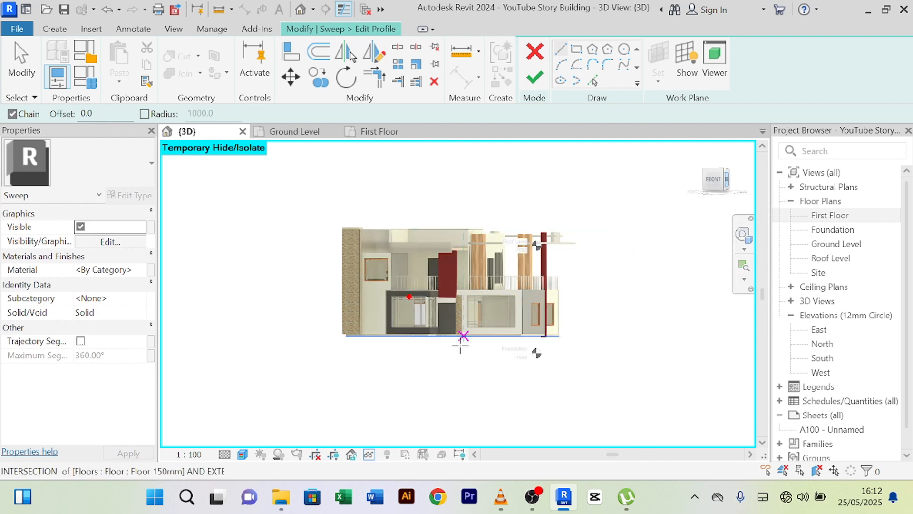
scroll(364, 314, "up", 10)
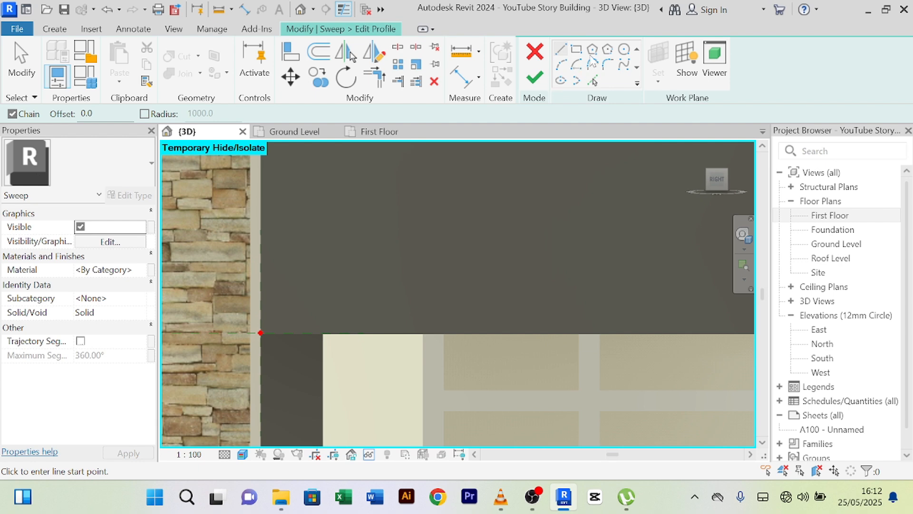
- Sketch a rectangular profile starting at the sweep path's endpoint
left_click(577, 49)
scroll(294, 379, "up", 4)
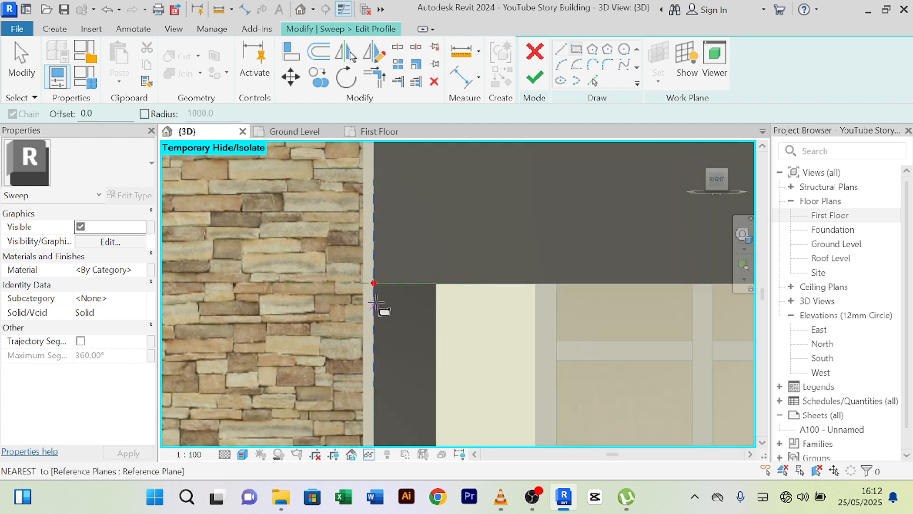
scroll(372, 288, "up", 2)
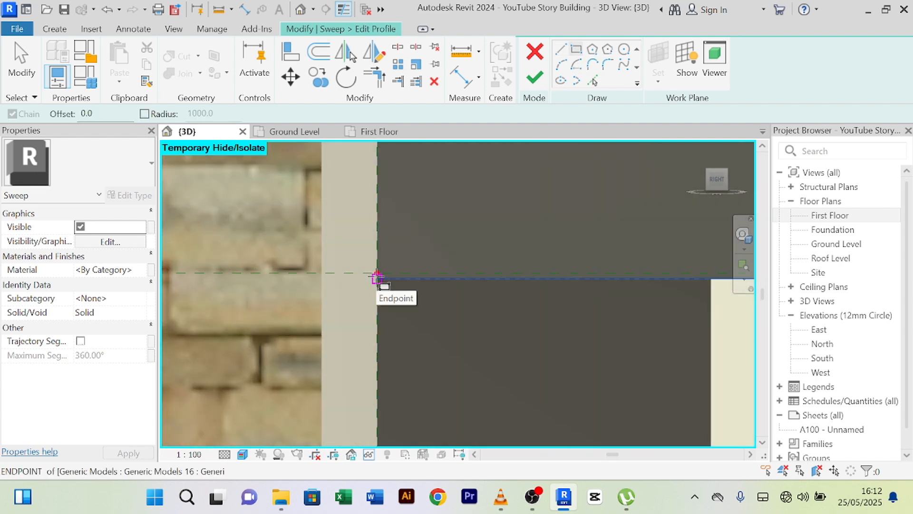
left_click(377, 274)
right_click(354, 349)
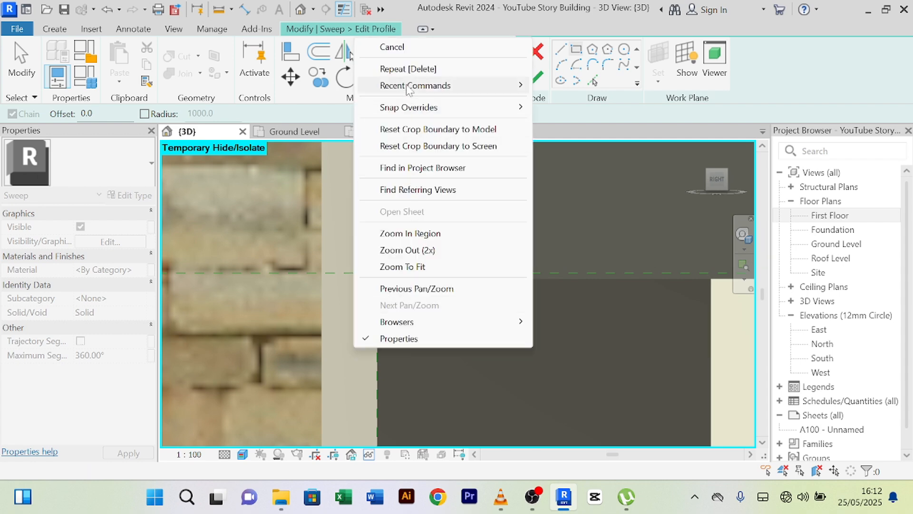
left_click(418, 48)
scroll(413, 266, "up", 2)
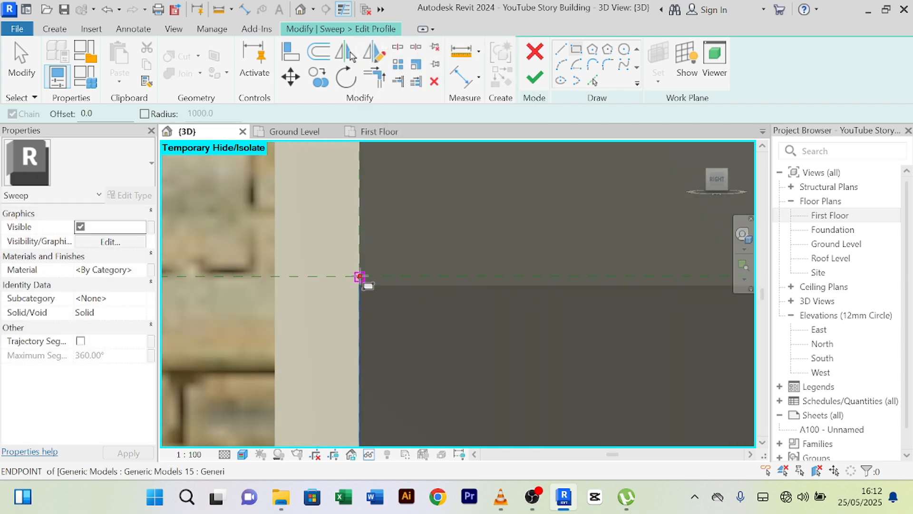
left_click(360, 277)
right_click(394, 231)
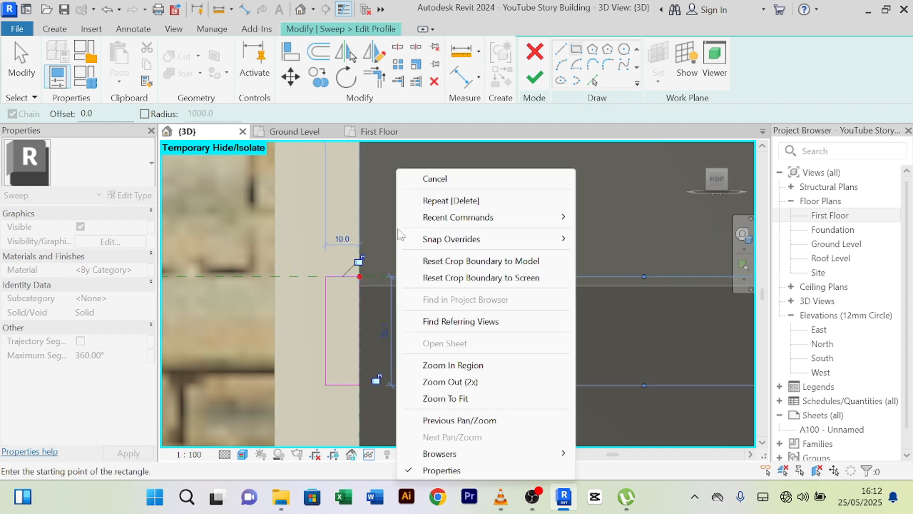
left_click(445, 180)
right_click(442, 183)
left_click(454, 180)
right_click(453, 183)
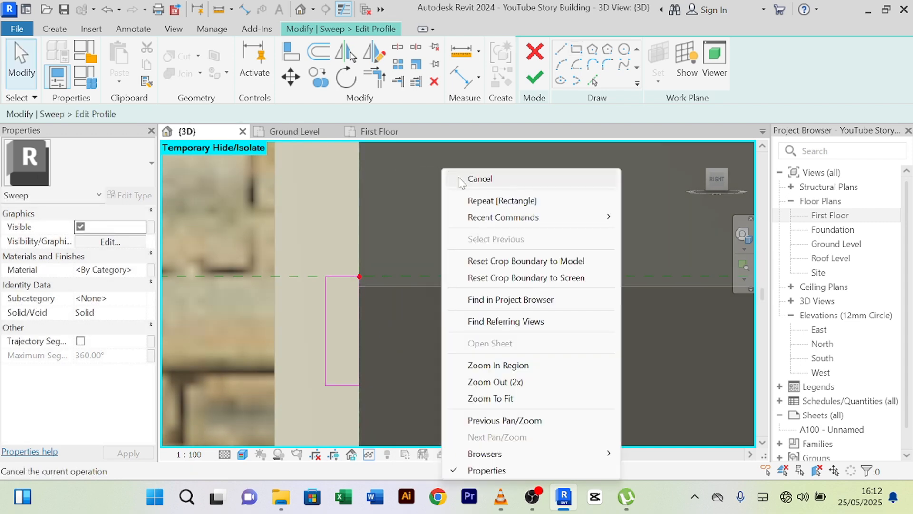
left_click(457, 180)
- Set the profile line's length to 50 and finish editing the profile
left_click(364, 385)
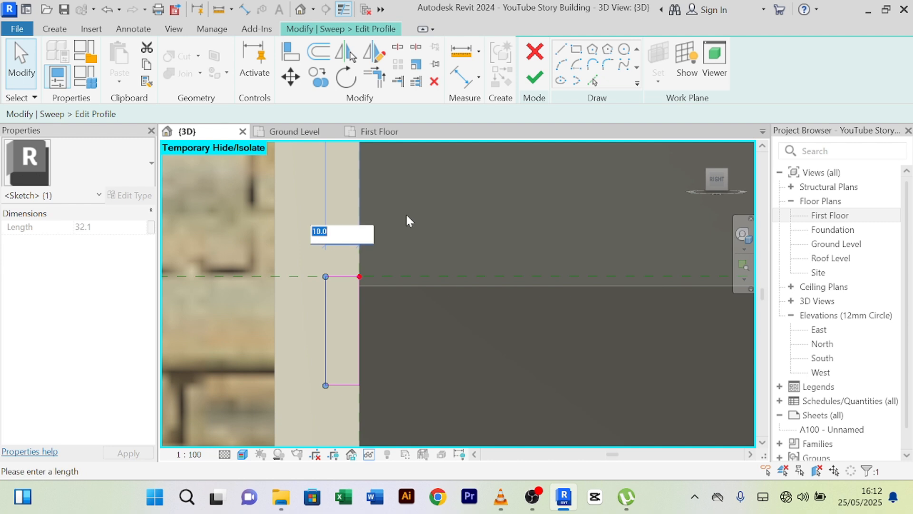
type("50")
key("Return")
scroll(407, 216, "down", 2)
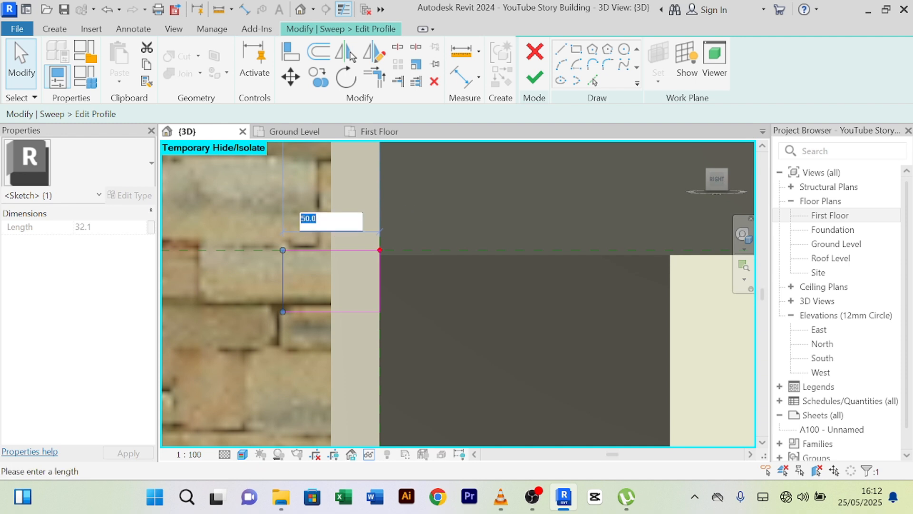
left_click(420, 246)
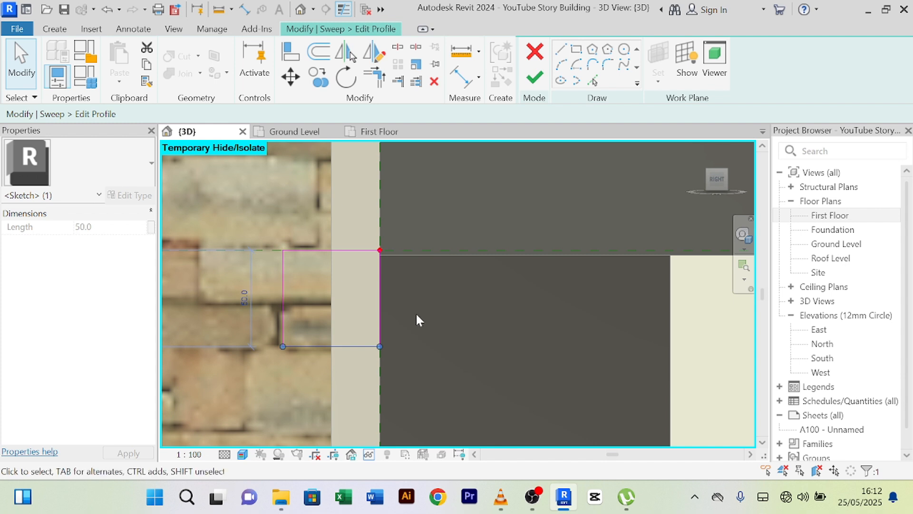
left_click(415, 328)
middle_click_drag(414, 333, 444, 280)
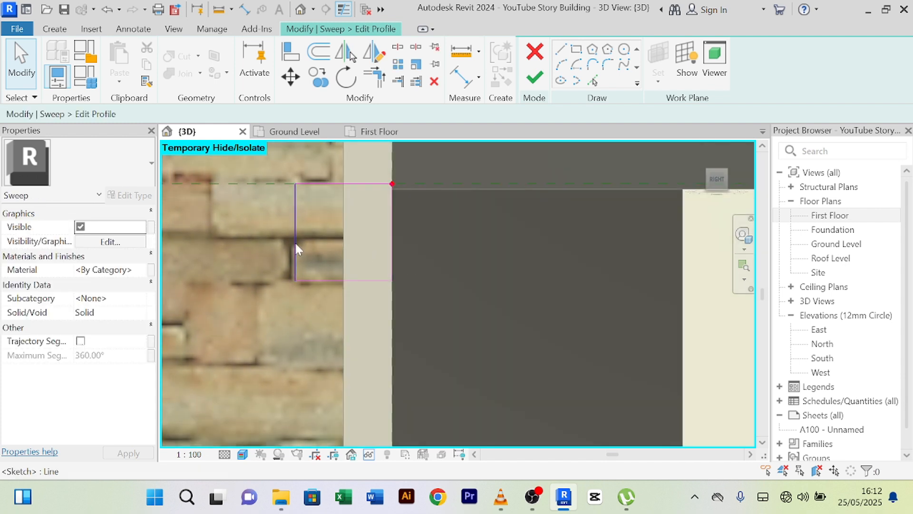
left_click(295, 248)
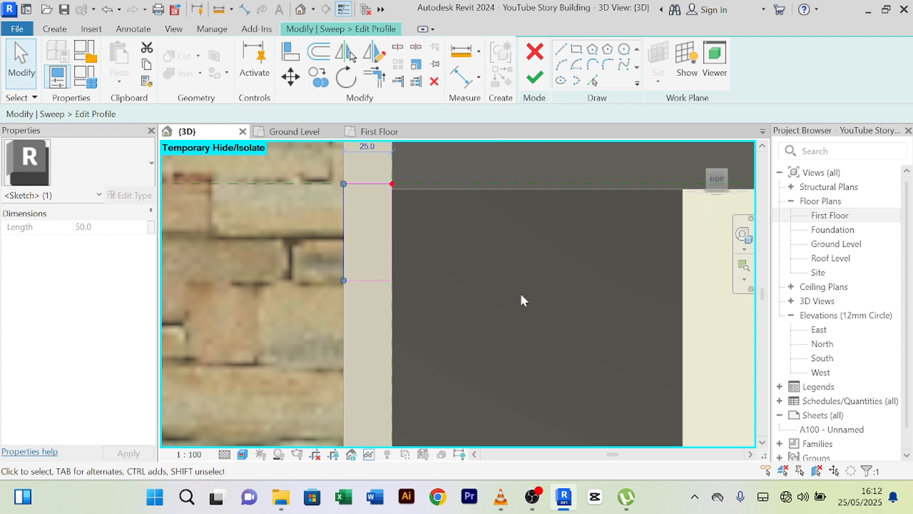
scroll(522, 295, "down", 3)
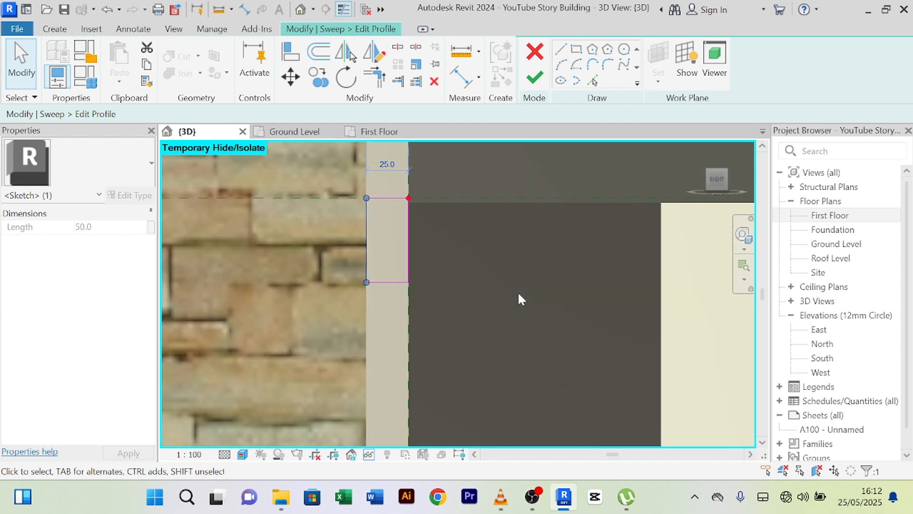
middle_click_drag(534, 309, 531, 347)
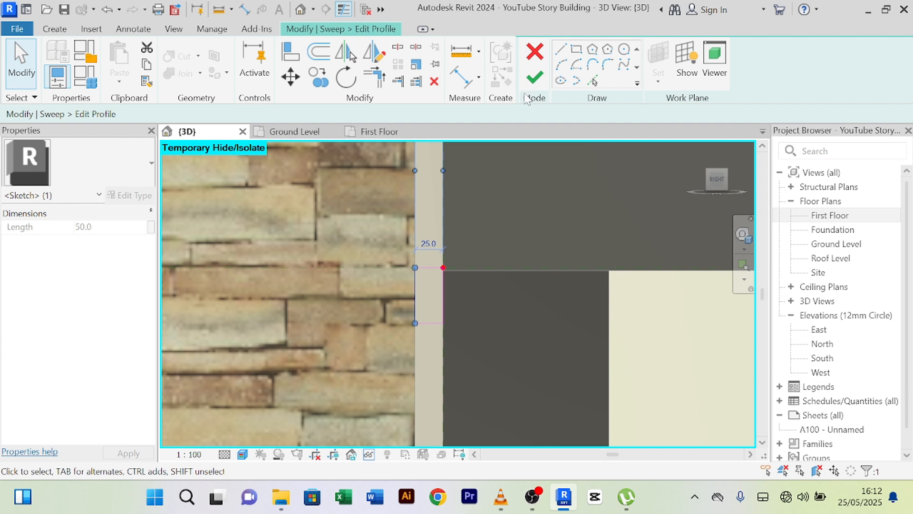
left_click(533, 83)
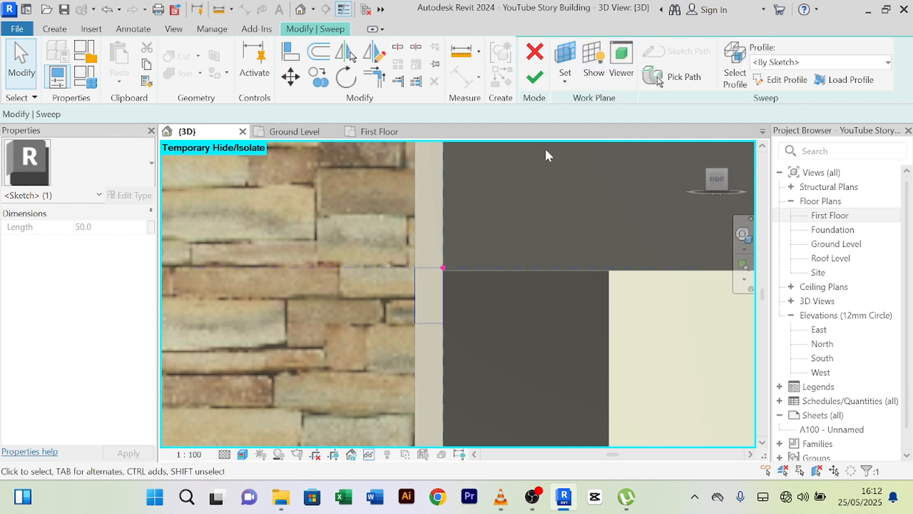
- Finish the sweep and pull the view back from the profile close-up
left_click(536, 84)
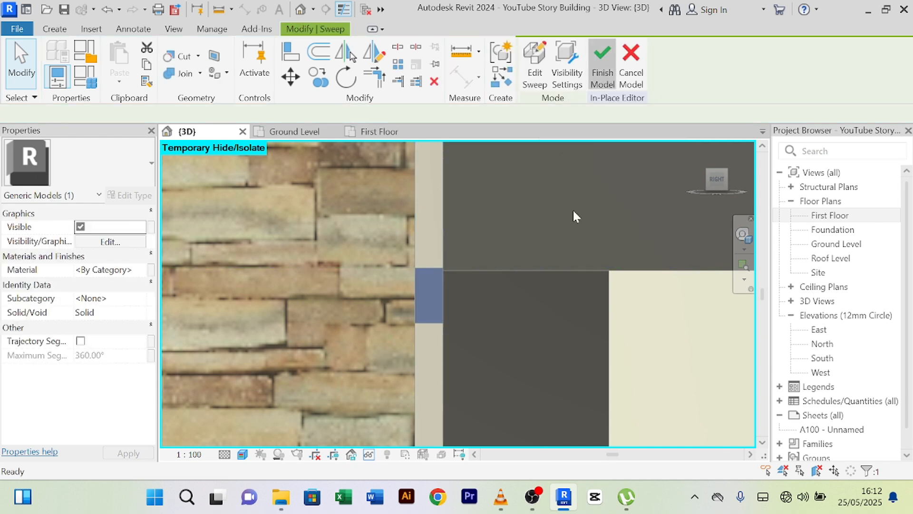
scroll(524, 305, "down", 3)
middle_click_drag(527, 371, 382, 259)
middle_click_drag(379, 296, 358, 294, "shift")
scroll(451, 304, "down", 5)
- Orbit to the front façade and reopen the horizontal frame beam (Generic Models 17) in-place
middle_click_drag(442, 234, 494, 232, "shift")
middle_click_drag(430, 226, 214, 208)
scroll(419, 195, "down", 4)
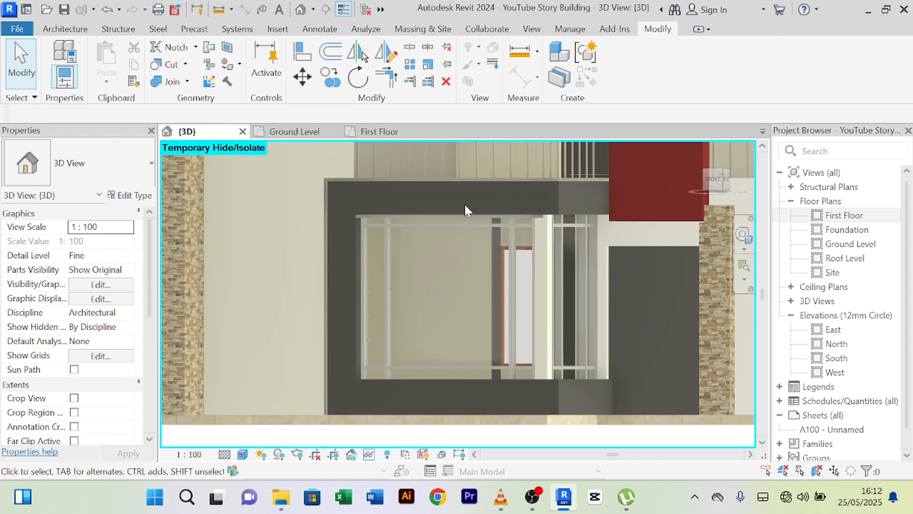
middle_click_drag(465, 204, 510, 212, "shift")
middle_click_drag(486, 212, 461, 188)
scroll(492, 210, "up", 4)
scroll(382, 205, "down", 1)
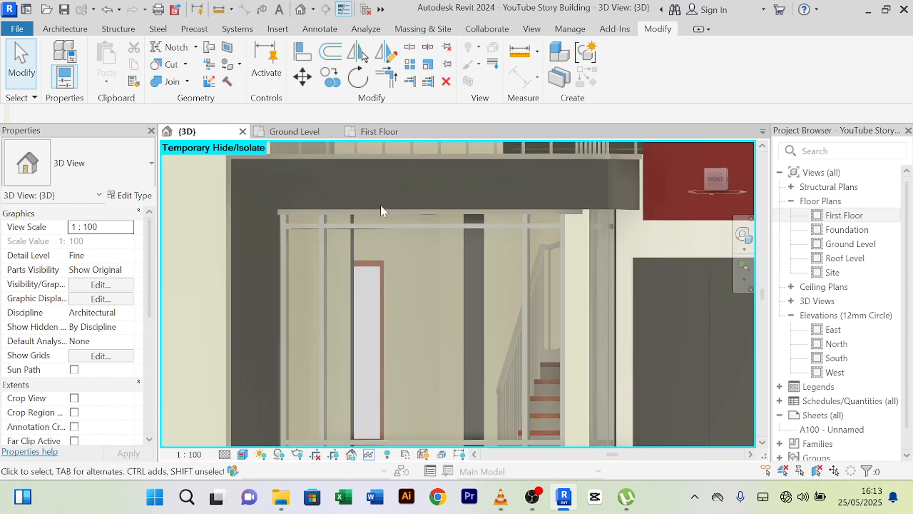
left_click(383, 210)
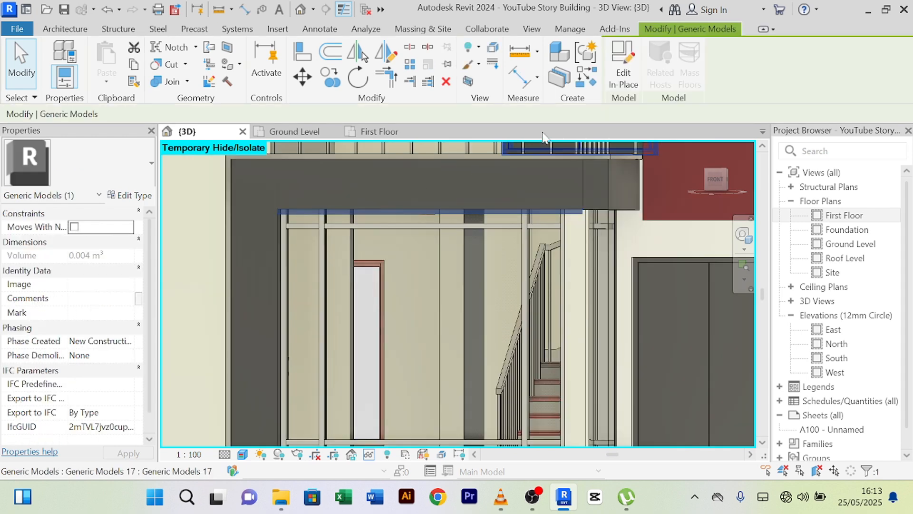
left_click(623, 76)
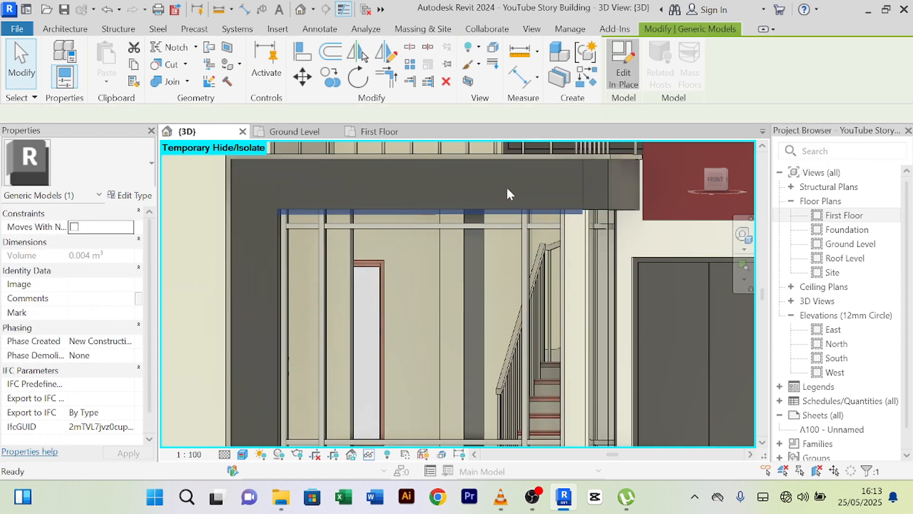
- Re-pick the sweep path along the opening's left and top 3D edges and finish it
left_click(445, 213)
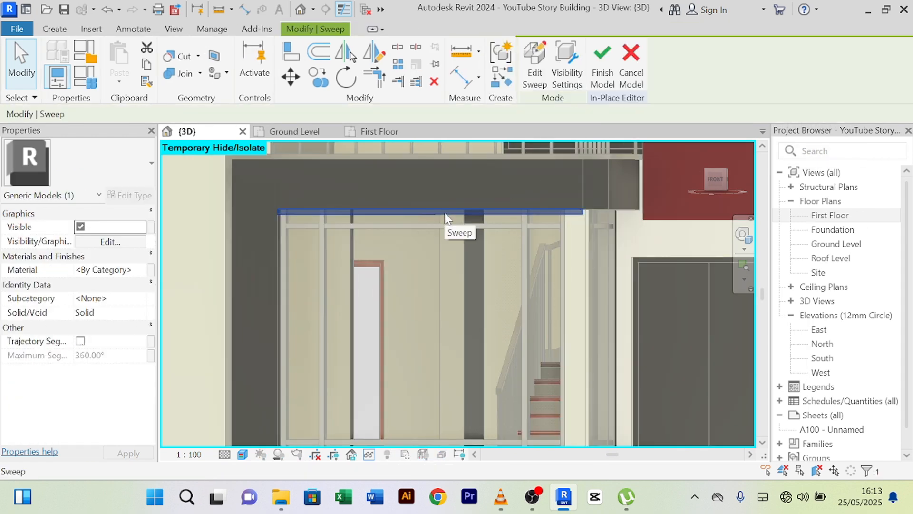
left_click(531, 80)
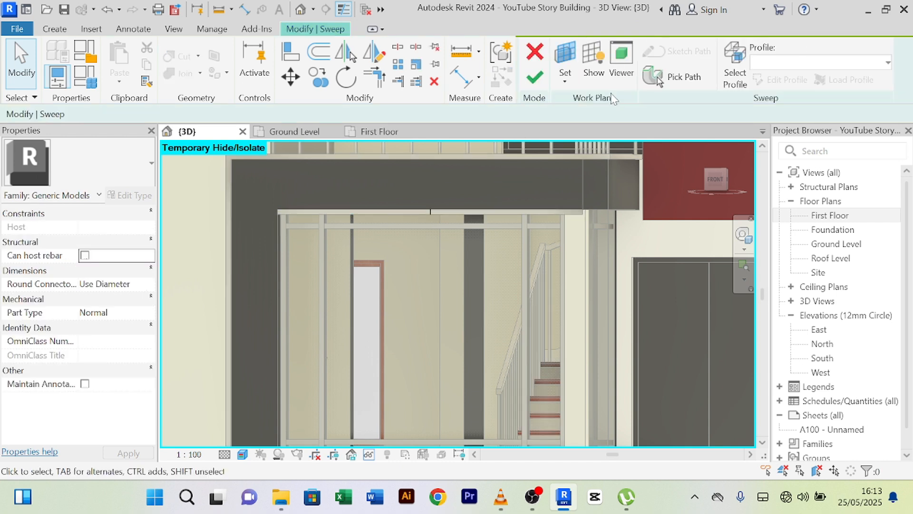
left_click(672, 79)
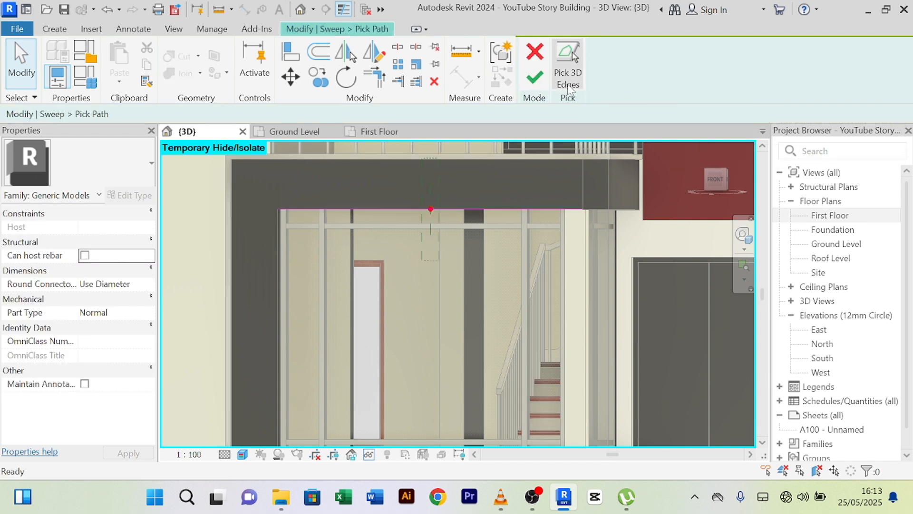
left_click(568, 81)
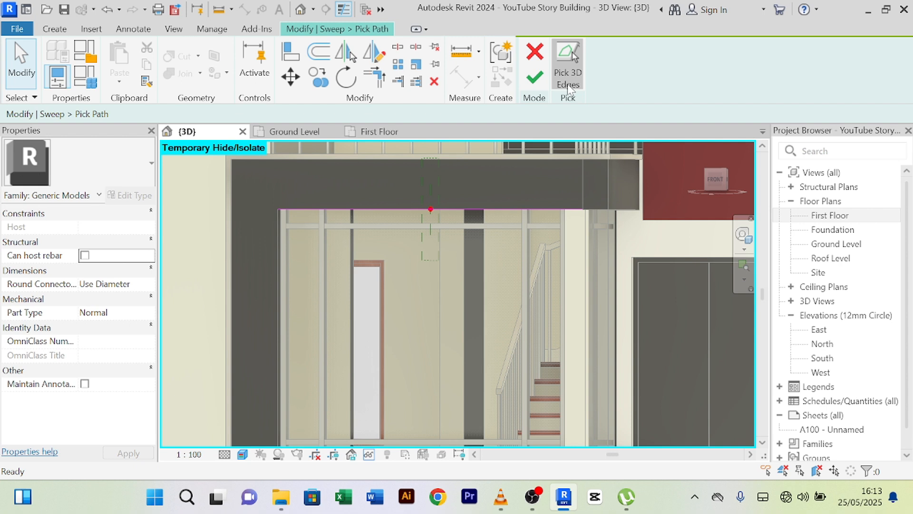
left_click(272, 248)
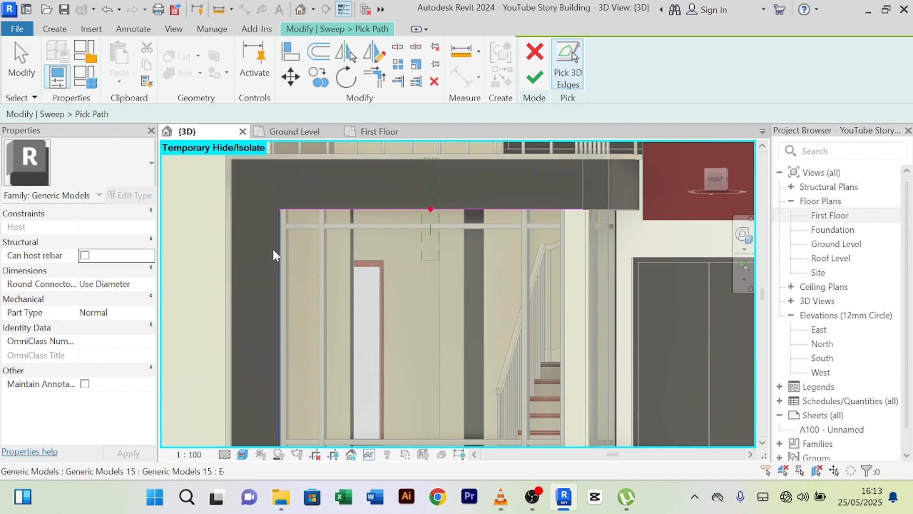
left_click(595, 210)
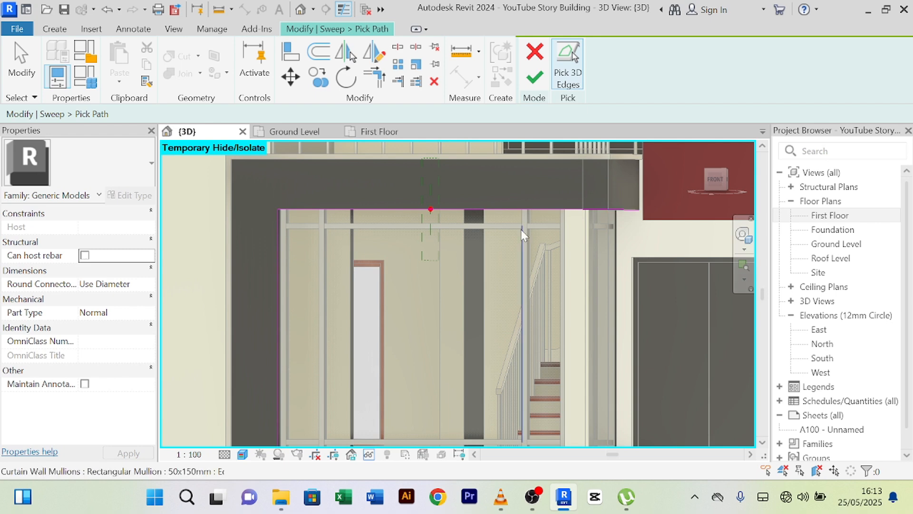
scroll(520, 229, "down", 5)
scroll(432, 327, "up", 6)
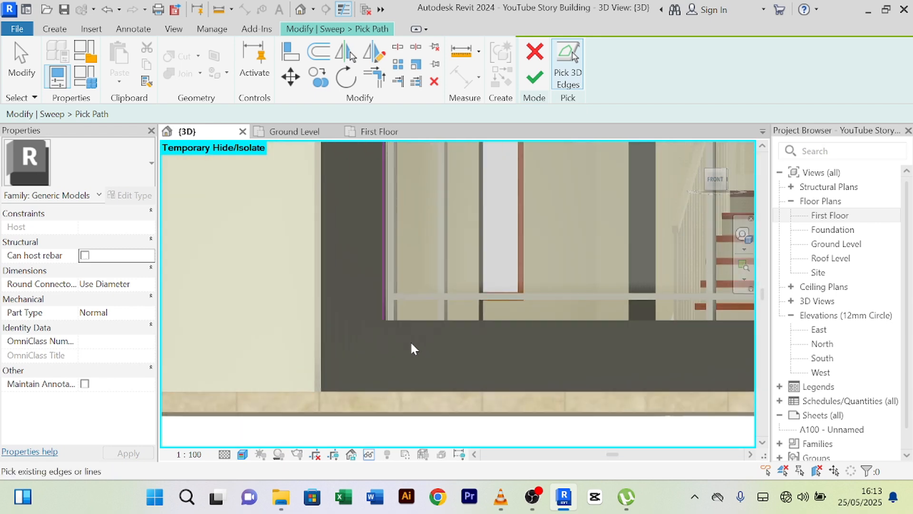
scroll(404, 353, "down", 4)
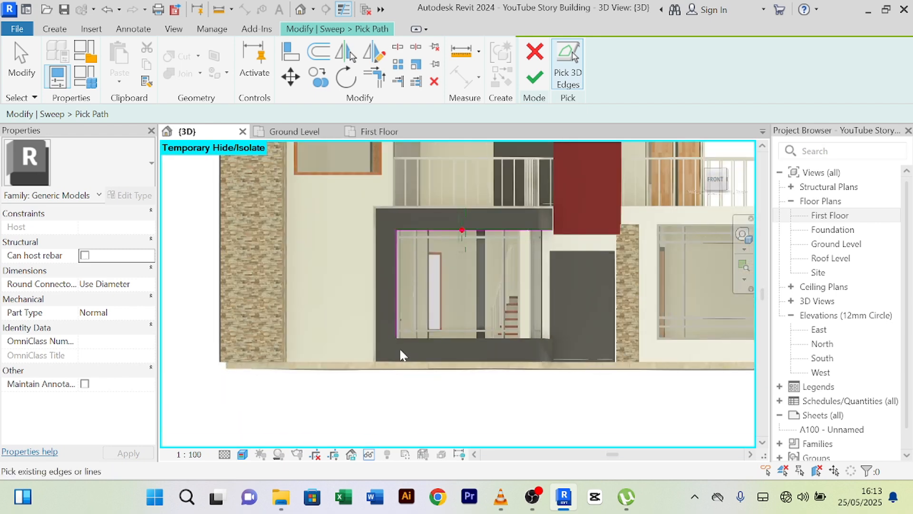
left_click(537, 81)
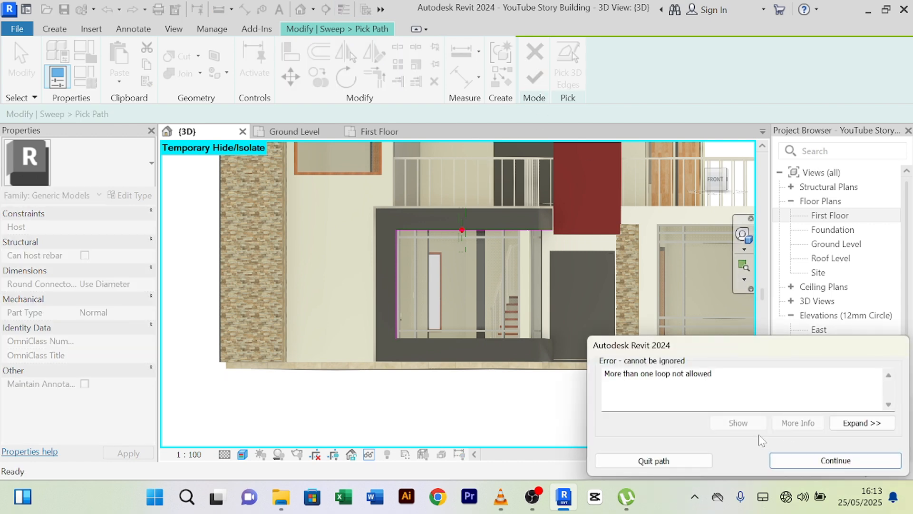
- Dismiss the loop error and bring the beam corner above the stair curtain wall into view
left_click(836, 460)
scroll(492, 301, "up", 8)
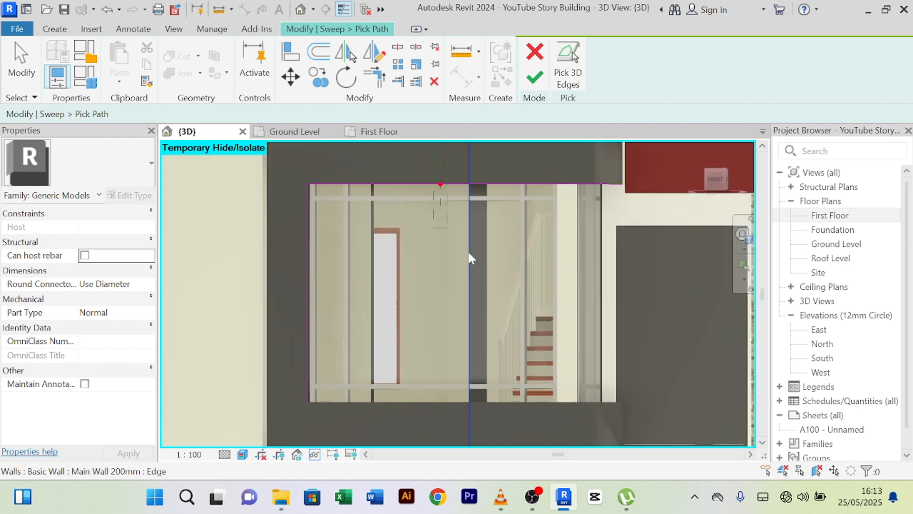
scroll(431, 267, "down", 8)
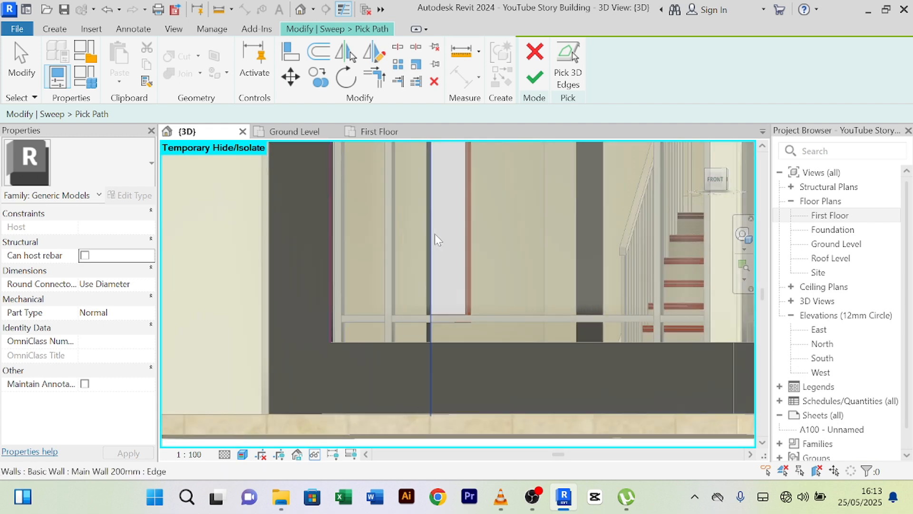
scroll(380, 324, "up", 5)
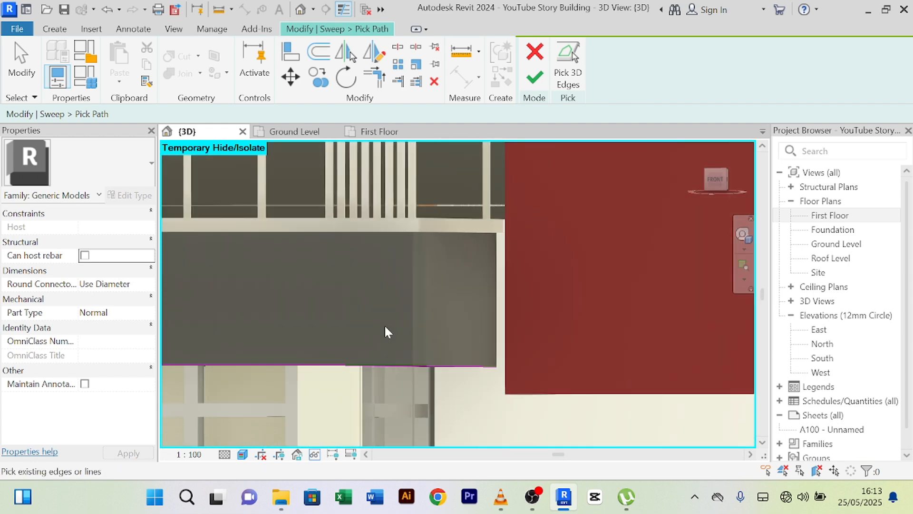
middle_click_drag(398, 326, 484, 285)
scroll(605, 257, "up", 4)
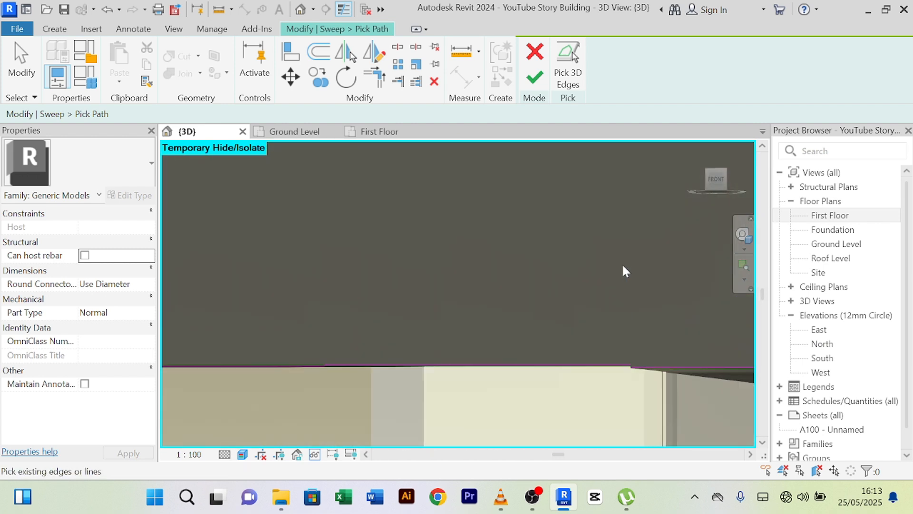
middle_click_drag(658, 380, 581, 341)
scroll(571, 331, "up", 3)
scroll(569, 330, "up", 4)
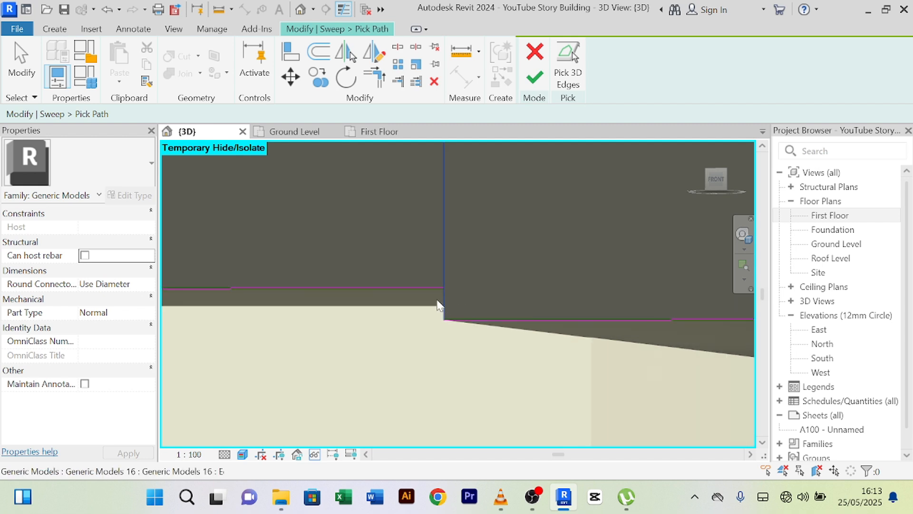
scroll(455, 289, "down", 5)
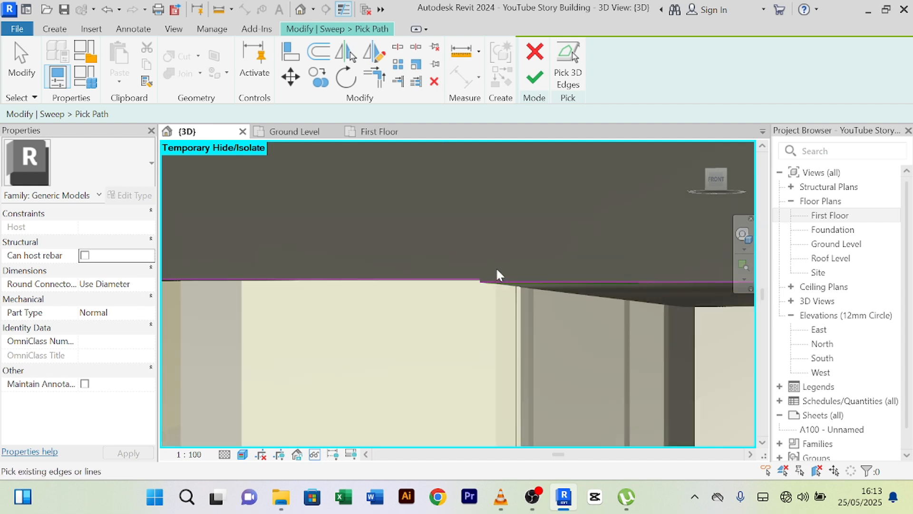
scroll(502, 260, "down", 3)
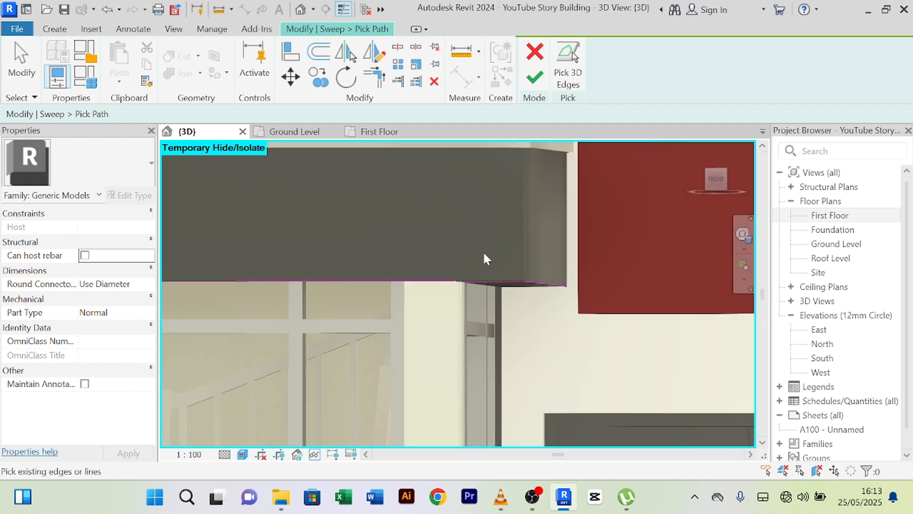
- From below the beam, pick the vertical and horizontal lower frame edges as the sweep path
middle_click_drag(484, 253, 405, 327, "shift")
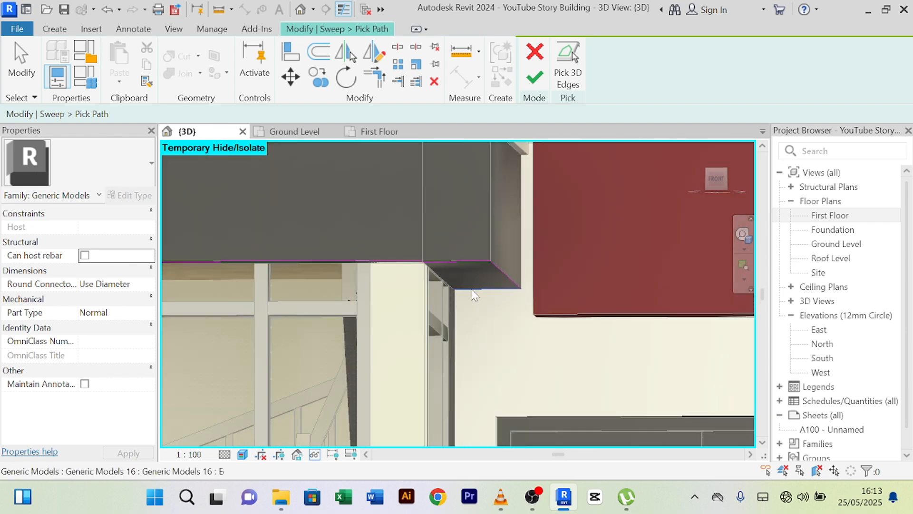
scroll(471, 290, "up", 2)
scroll(465, 309, "up", 3)
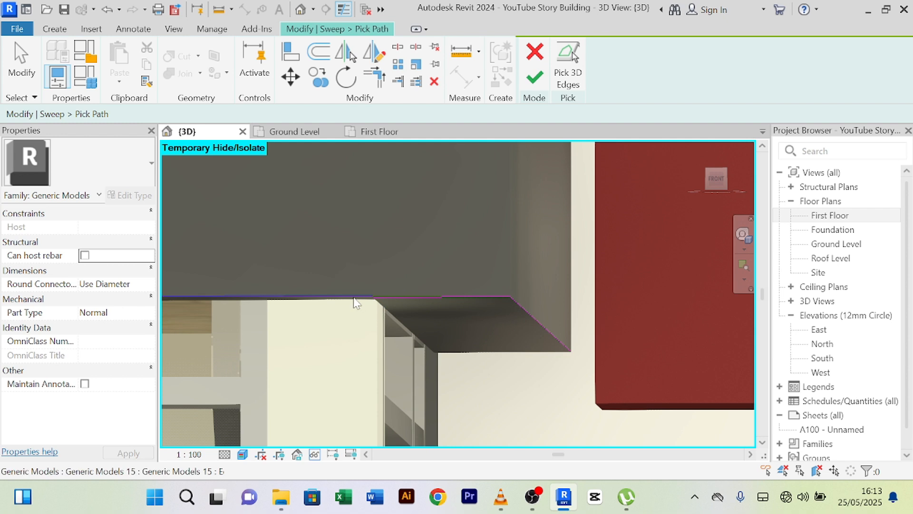
scroll(393, 273, "up", 2)
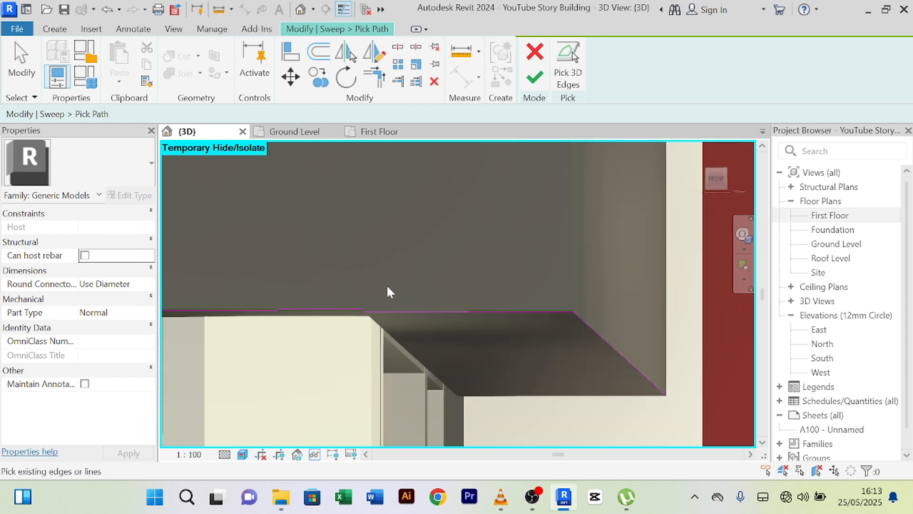
scroll(417, 295, "up", 3)
middle_click_drag(423, 297, 393, 328)
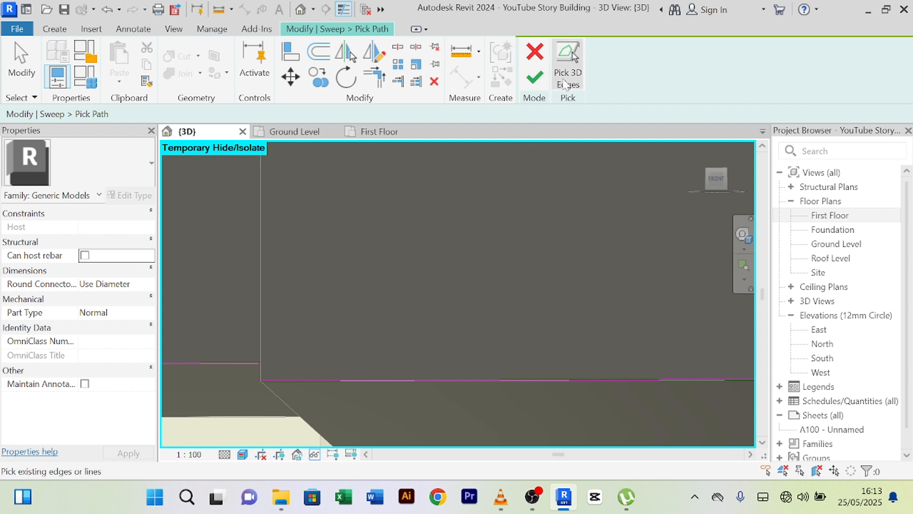
scroll(239, 336, "up", 2)
left_click(271, 378)
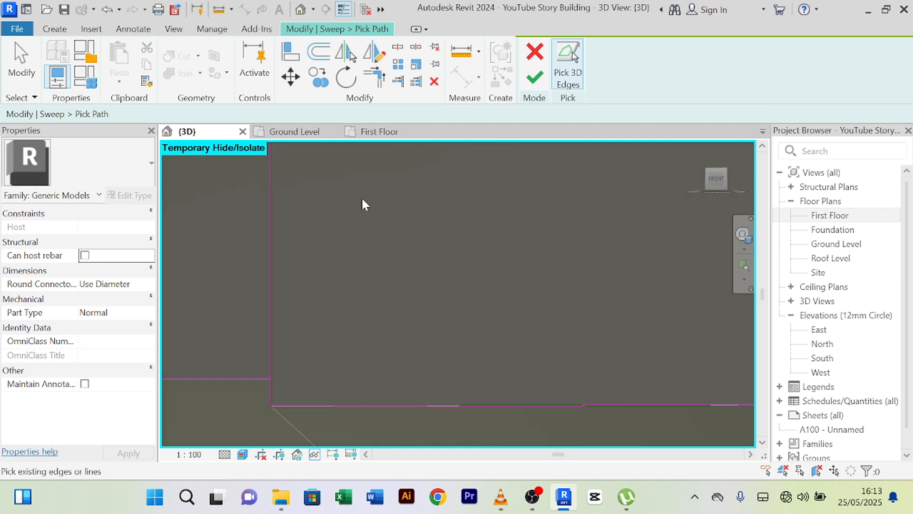
left_click(242, 379)
- Stop edge picking, finish the path and sweep, and finish the in-place model
right_click(357, 261)
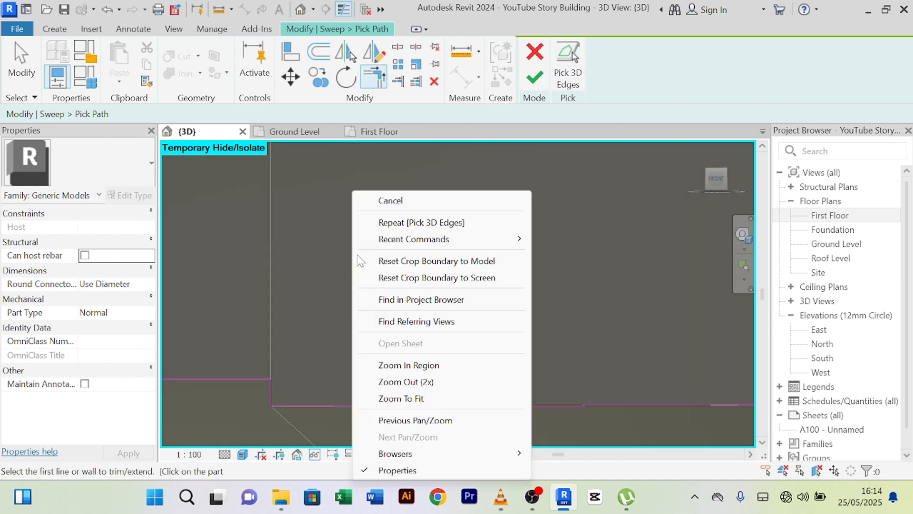
left_click(379, 200)
right_click(404, 170)
left_click(425, 178)
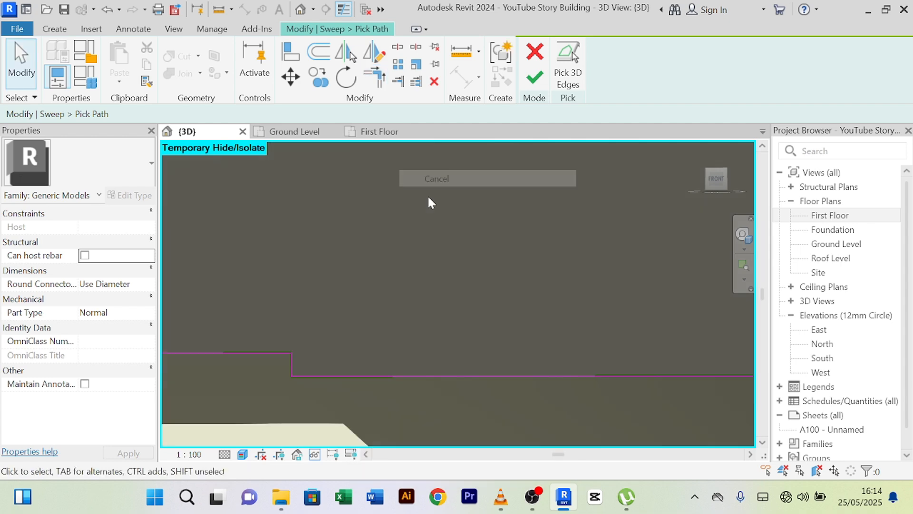
scroll(428, 203, "down", 10)
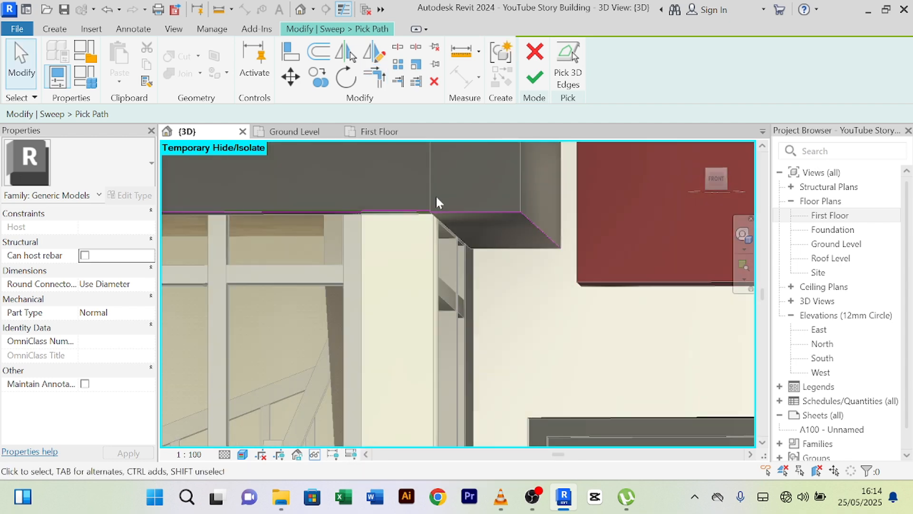
scroll(436, 201, "down", 3)
left_click(534, 85)
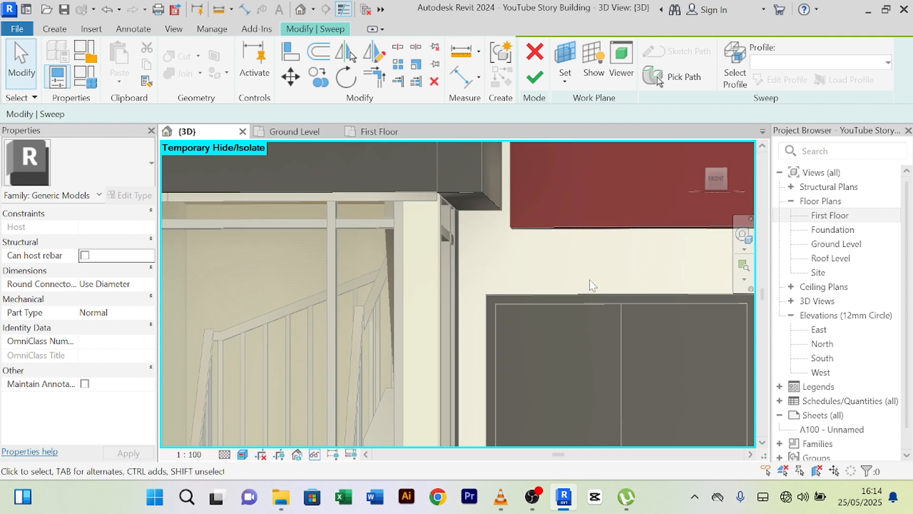
left_click(535, 79)
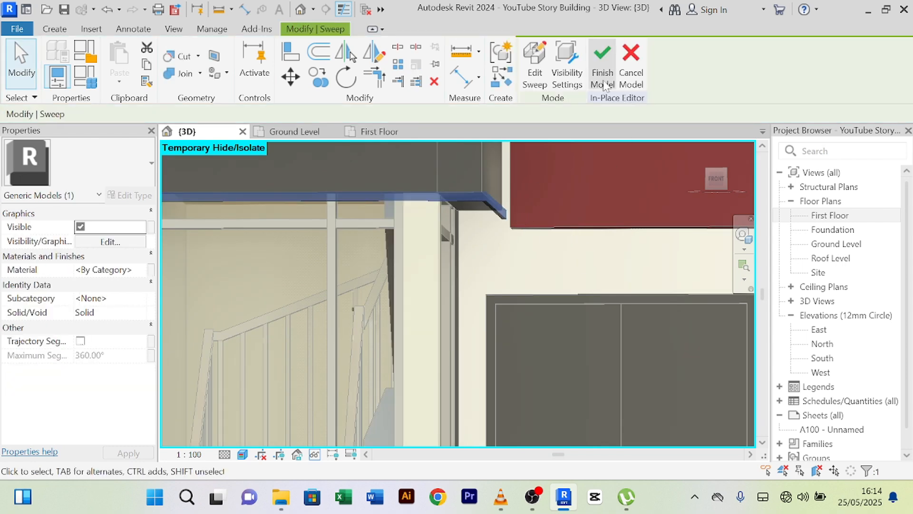
left_click(603, 85)
- Orbit the house to look up at the slab corner from underneath
scroll(518, 195, "up", 5)
middle_click_drag(517, 195, 433, 347)
middle_click_drag(489, 204, 383, 387)
scroll(408, 290, "down", 3)
middle_click_drag(430, 207, 400, 402)
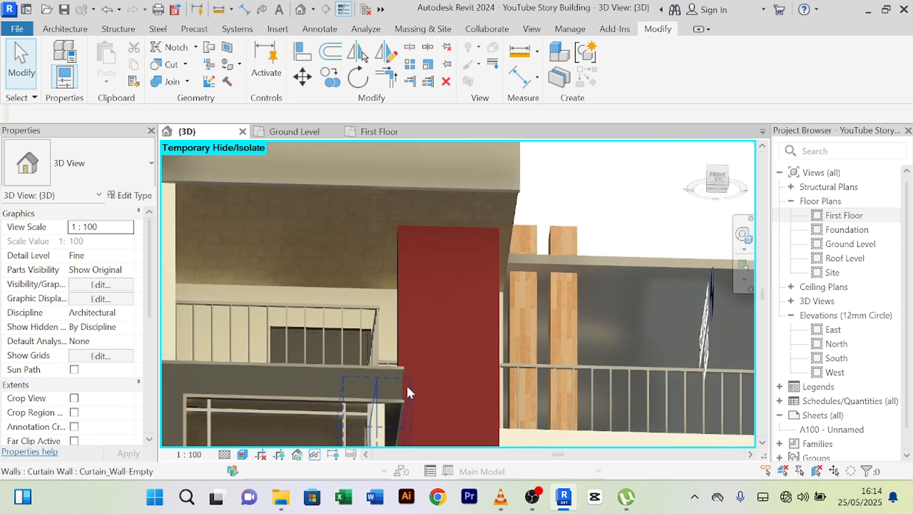
middle_click_drag(477, 405, 382, 429)
scroll(369, 351, "up", 7)
middle_click_drag(501, 381, 455, 339)
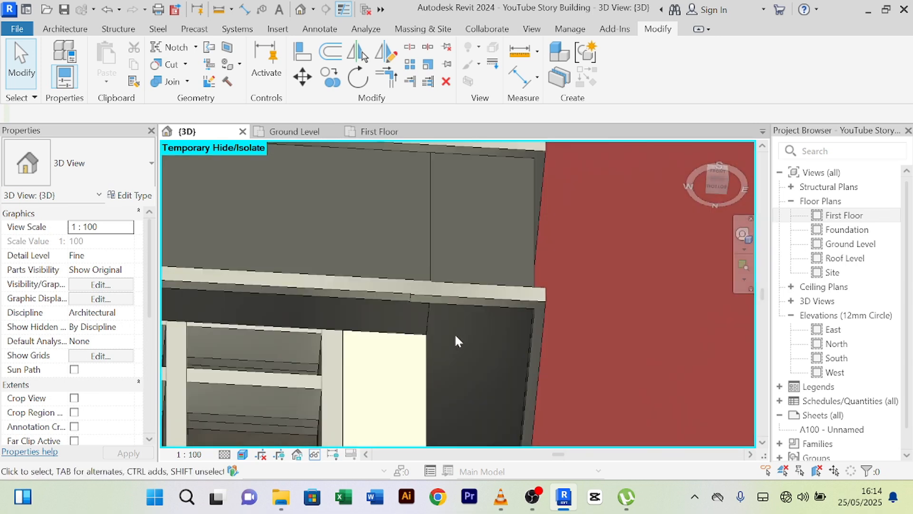
- Align the dark trim panel to its reference and delete the elements rejected as too short
left_click(306, 58)
scroll(408, 377, "up", 3)
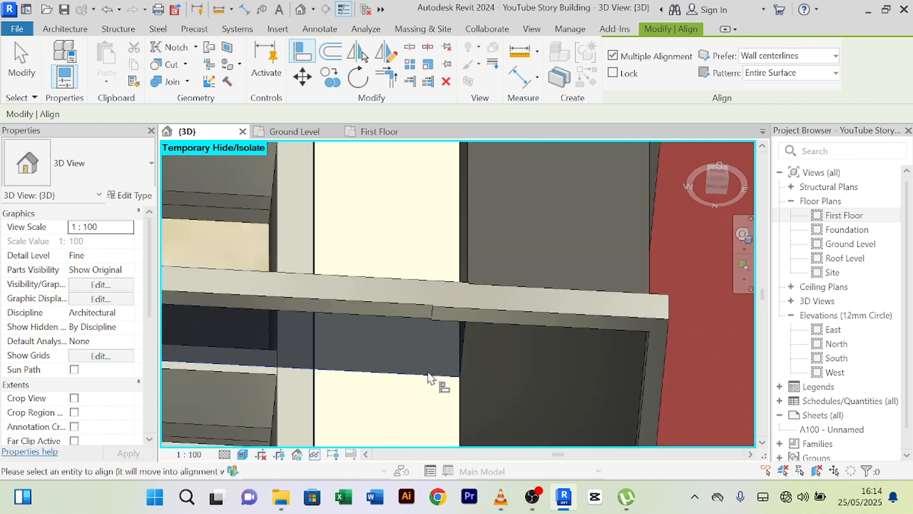
scroll(512, 359, "down", 2)
middle_click_drag(512, 360, 440, 266)
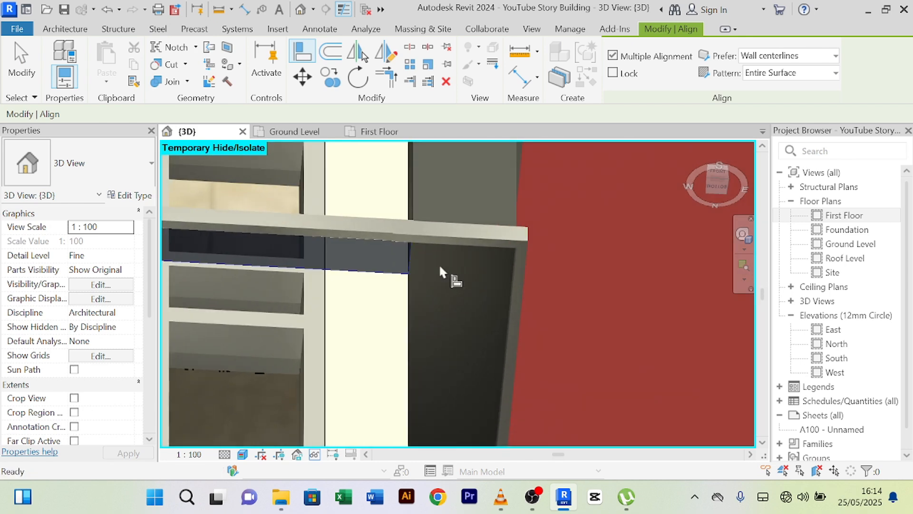
left_click(412, 301)
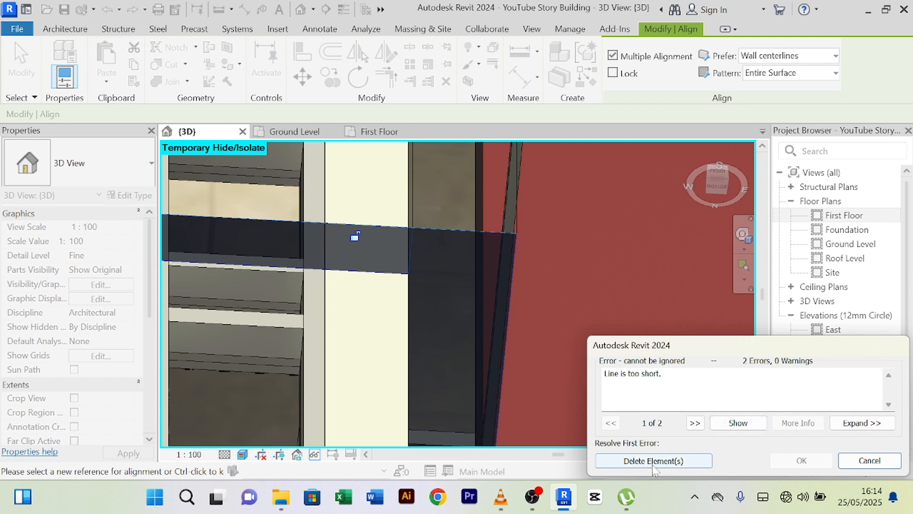
left_click(654, 465)
- Clear the alignment reference and exit the Align command
scroll(606, 297, "down", 2)
middle_click_drag(607, 297, 522, 351)
scroll(551, 294, "down", 2)
middle_click_drag(561, 321, 579, 376, "shift")
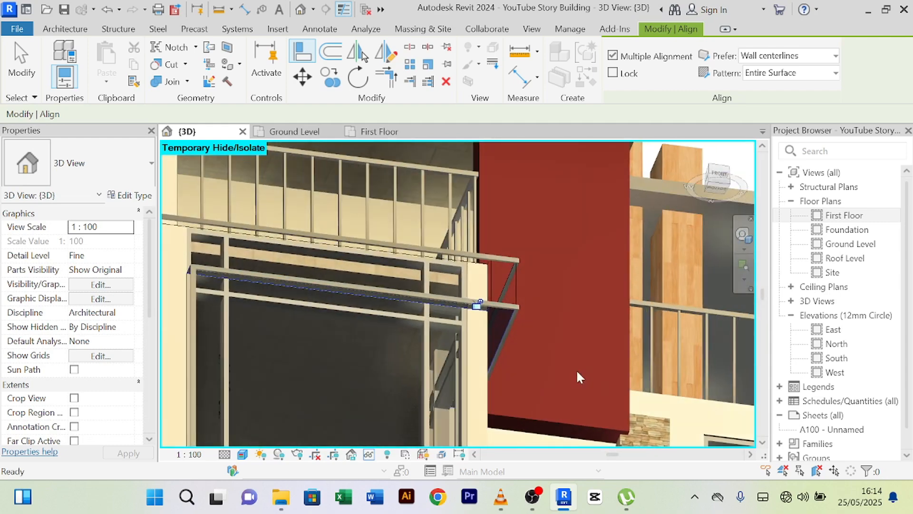
right_click(563, 190)
left_click(590, 197)
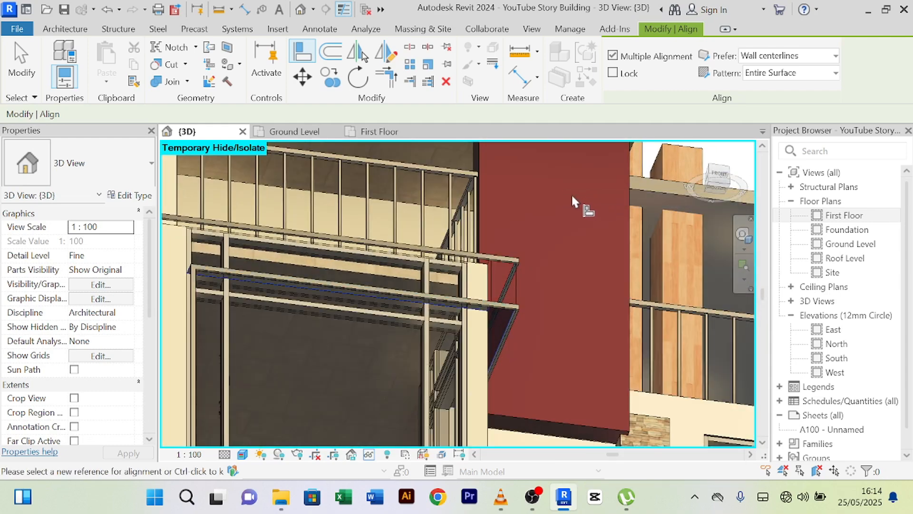
right_click(574, 195)
left_click(604, 200)
middle_click_drag(575, 227, 561, 257, "shift")
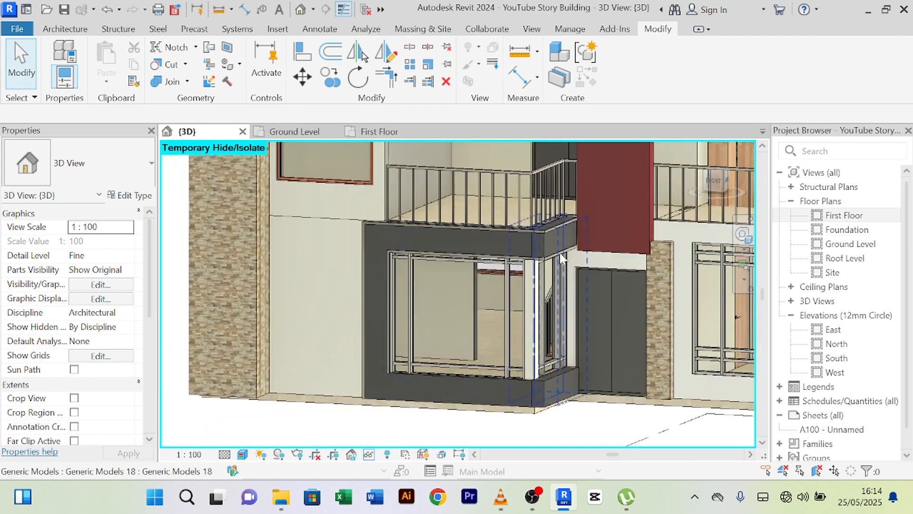
scroll(561, 254, "up", 4)
scroll(643, 222, "down", 3)
middle_click_drag(595, 312, 526, 262, "shift")
scroll(560, 262, "up", 5)
scroll(641, 244, "down", 4)
scroll(510, 296, "up", 3)
scroll(543, 257, "up", 2)
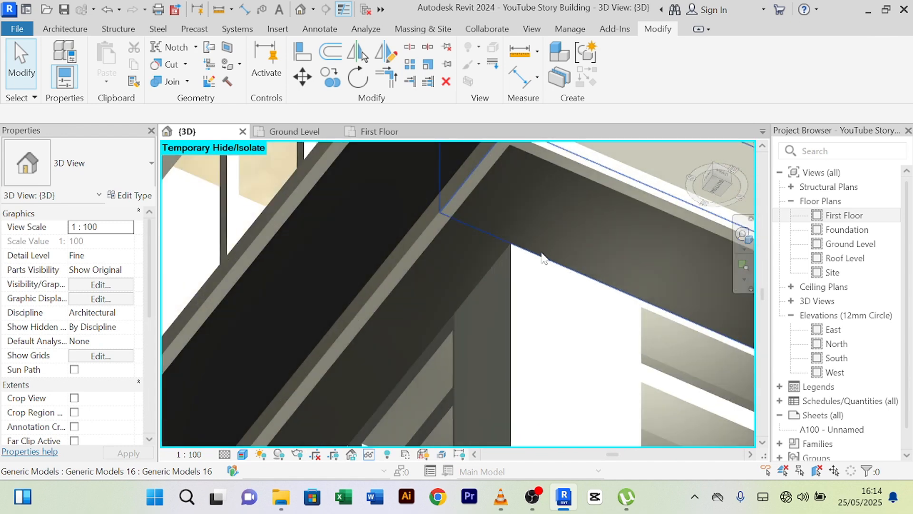
scroll(542, 258, "down", 3)
scroll(545, 261, "up", 2)
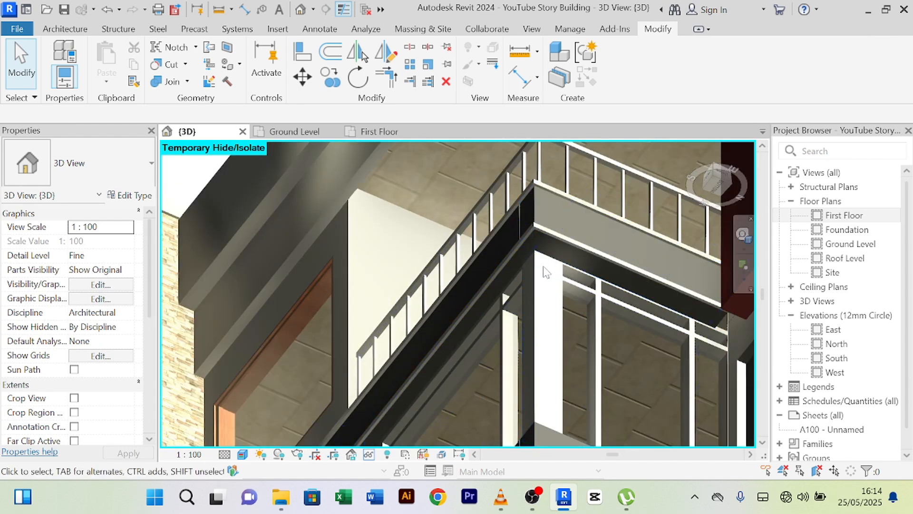
scroll(543, 262, "up", 3)
scroll(439, 312, "down", 5)
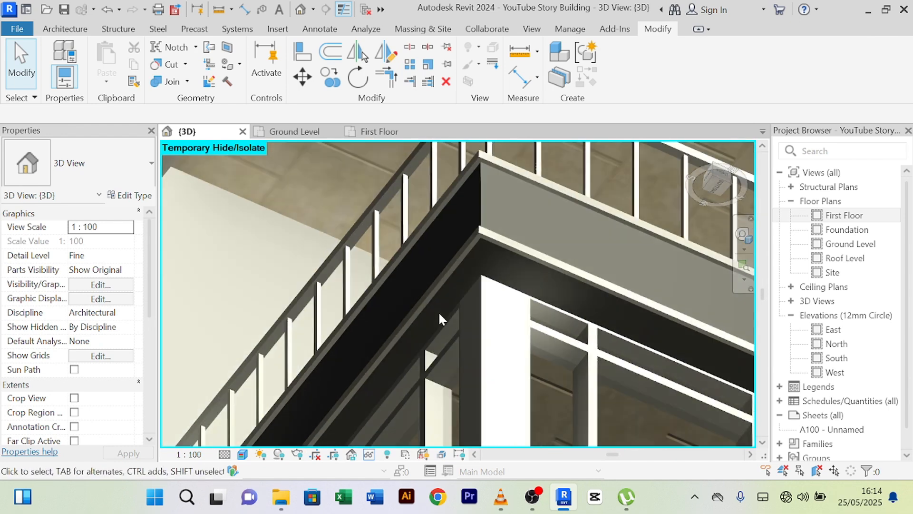
scroll(558, 300, "up", 3)
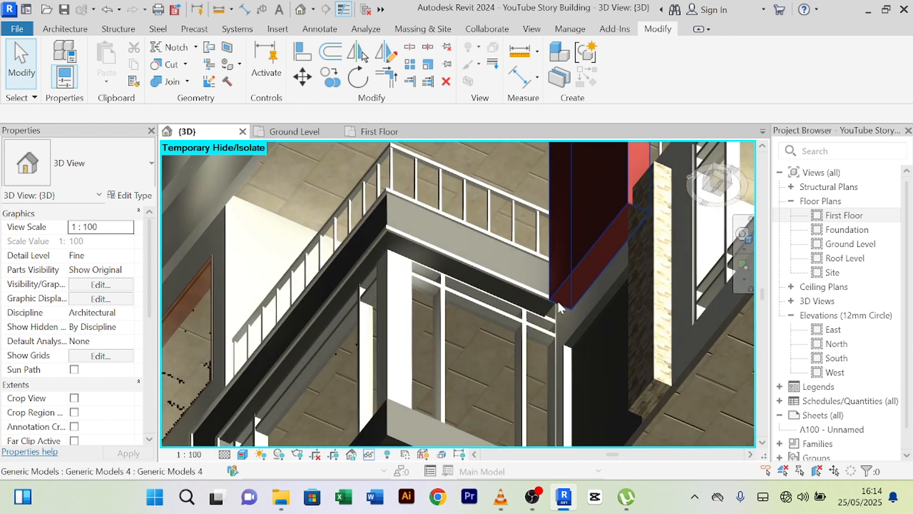
scroll(566, 315, "up", 4)
scroll(555, 312, "down", 3)
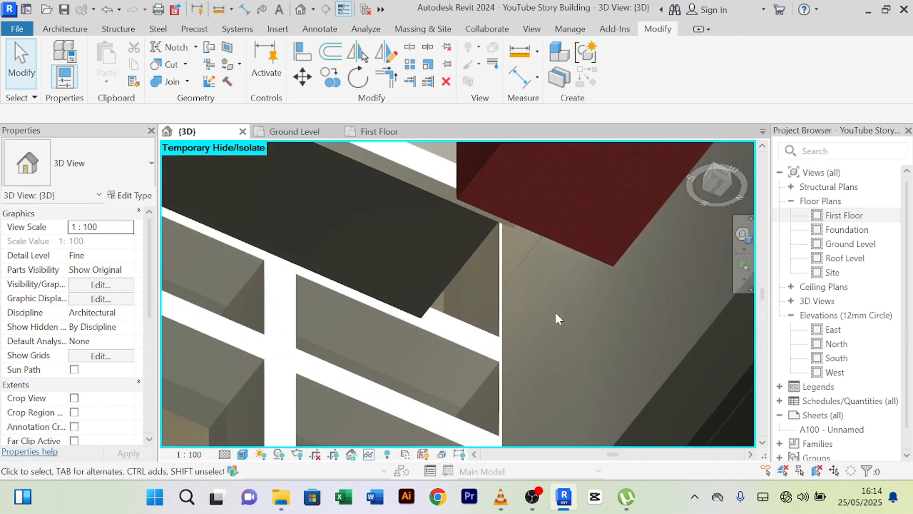
middle_click_drag(555, 312, 618, 363, "shift")
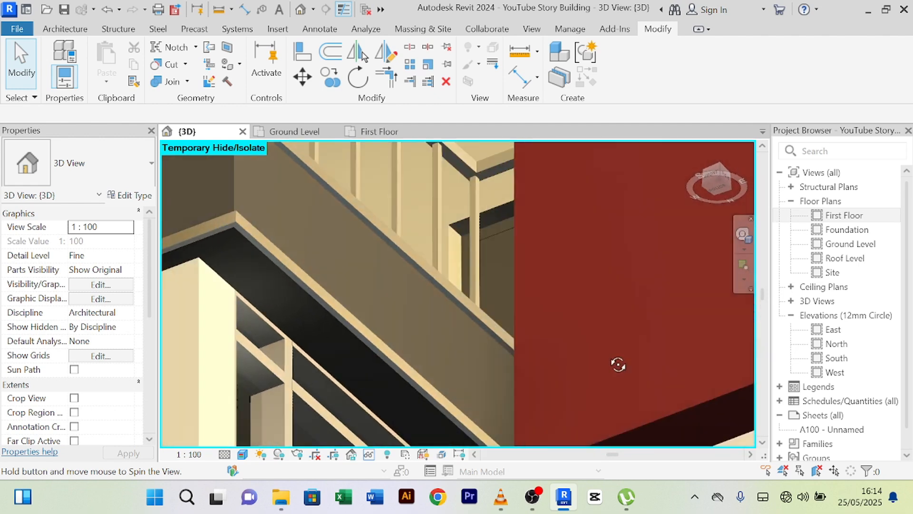
scroll(605, 350, "down", 5)
scroll(509, 264, "down", 4)
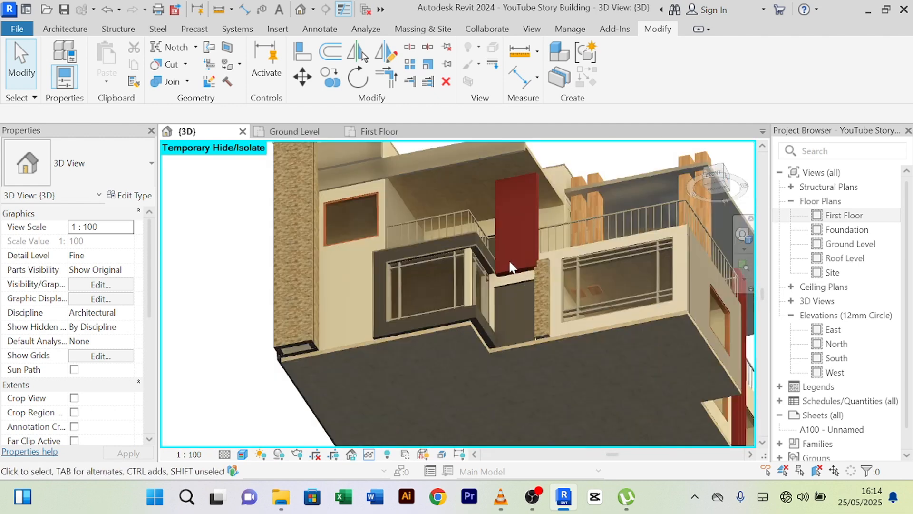
middle_click_drag(509, 265, 523, 336, "shift")
scroll(523, 336, "up", 6)
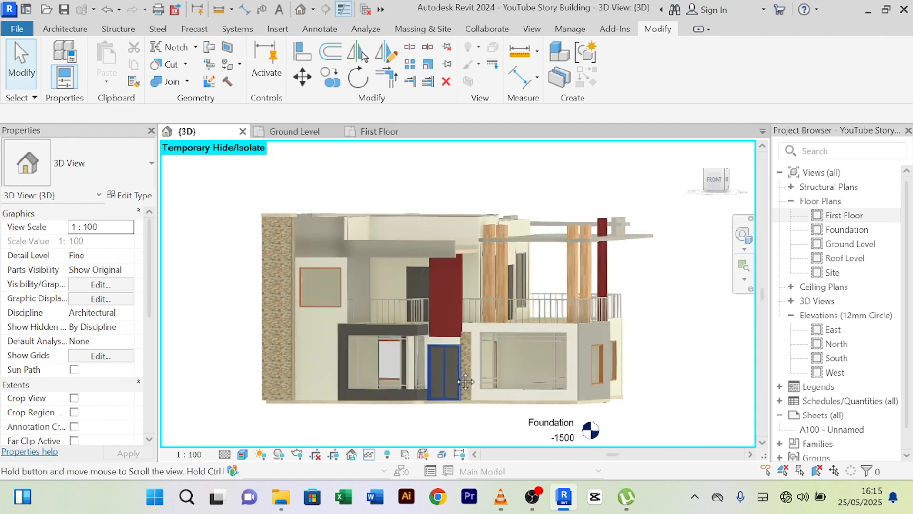
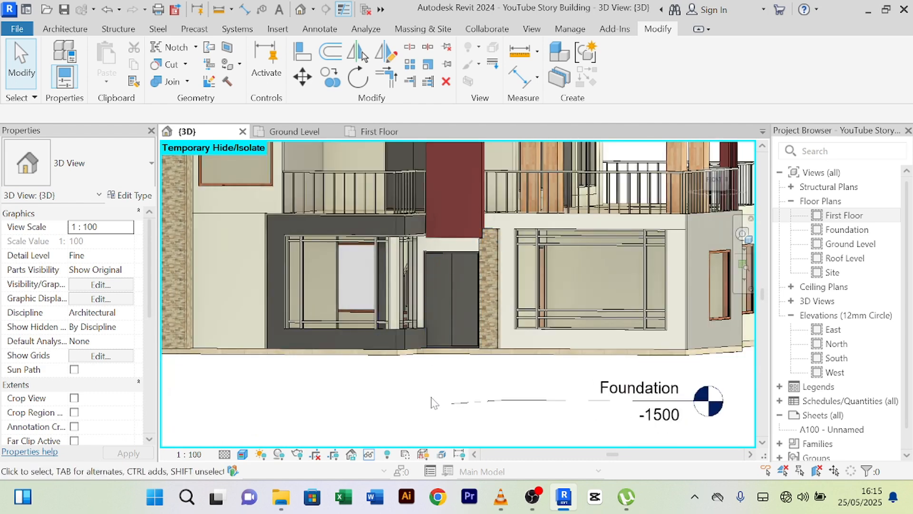
- Zoom and pan around the balcony area of the house
scroll(417, 396, "up", 2)
middle_click_drag(420, 401, 308, 387, "shift")
scroll(404, 388, "down", 3)
scroll(314, 381, "up", 2)
scroll(336, 381, "down", 4)
scroll(376, 385, "up", 4)
scroll(376, 388, "up", 3)
scroll(304, 383, "up", 3)
scroll(305, 383, "down", 6)
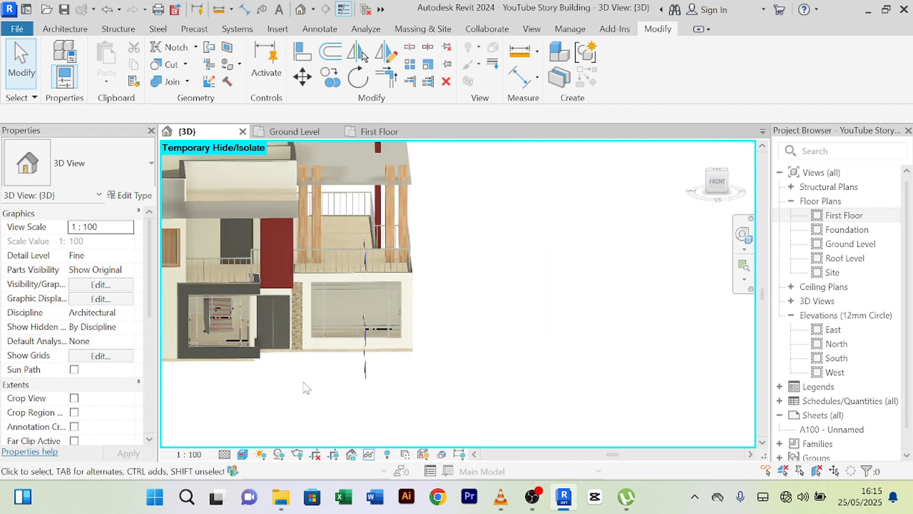
scroll(304, 316, "up", 1)
scroll(292, 267, "up", 5)
scroll(288, 257, "down", 3)
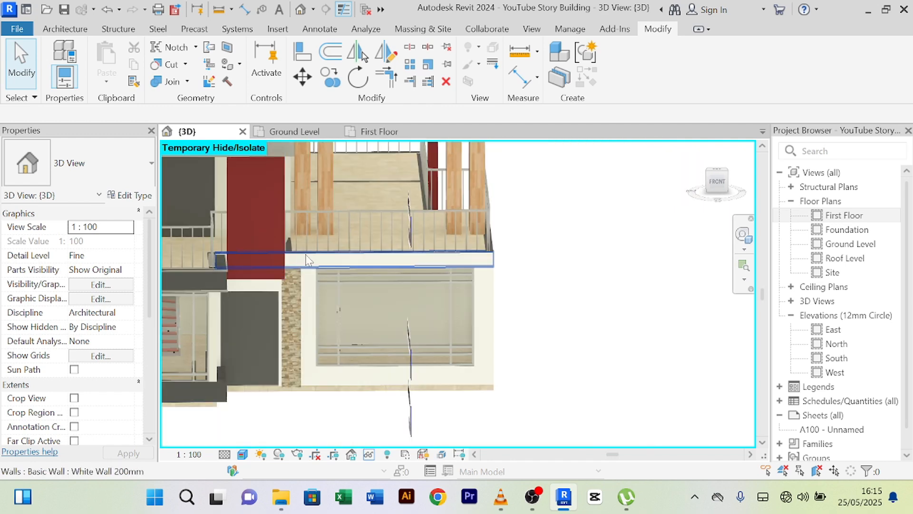
- Orbit around the house to a frontal view, briefly selecting and deselecting the red generic model
middle_click_drag(306, 255, 227, 278, "shift")
scroll(209, 281, "up", 4)
left_click(210, 275)
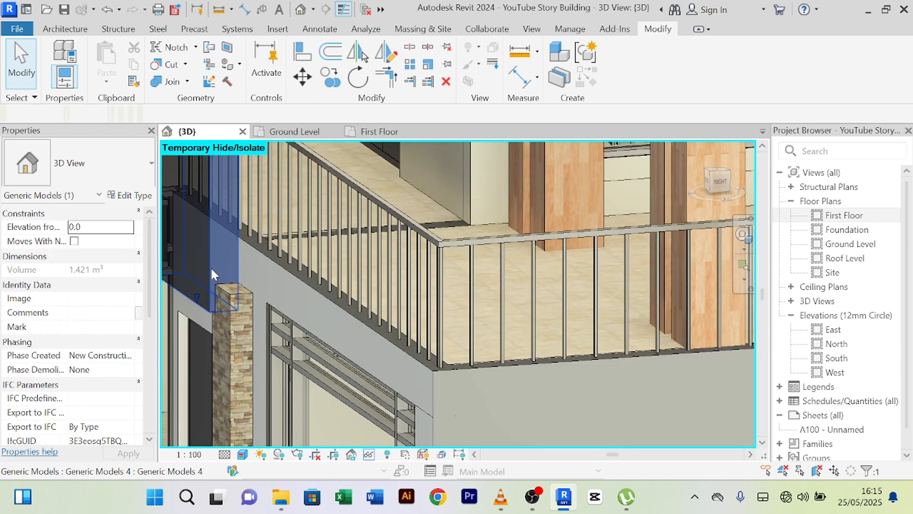
scroll(241, 365, "down", 8)
middle_click_drag(241, 365, 352, 357, "shift")
left_click(264, 327)
middle_click_drag(264, 327, 412, 383)
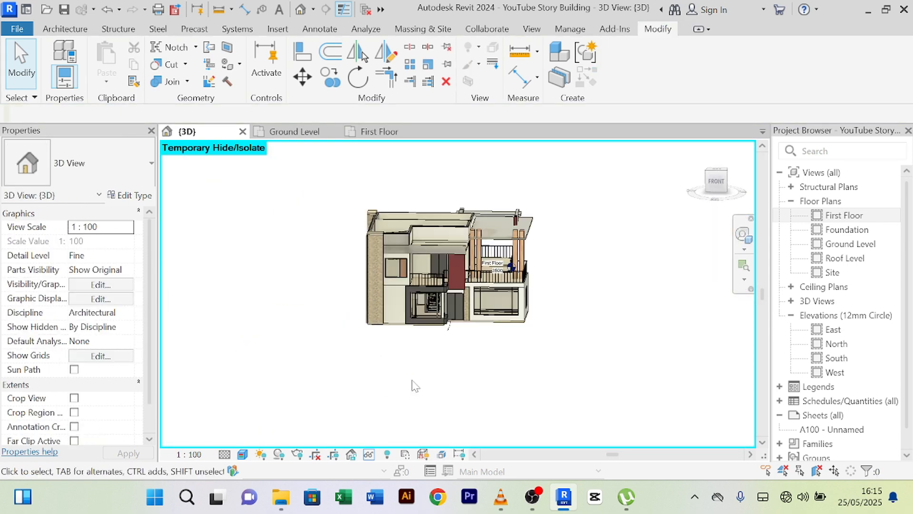
scroll(483, 270, "up", 10)
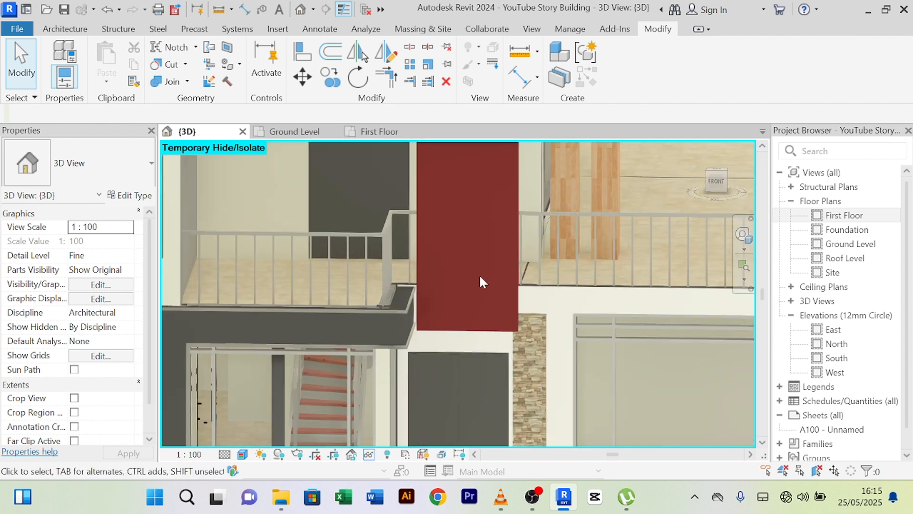
scroll(478, 277, "down", 5)
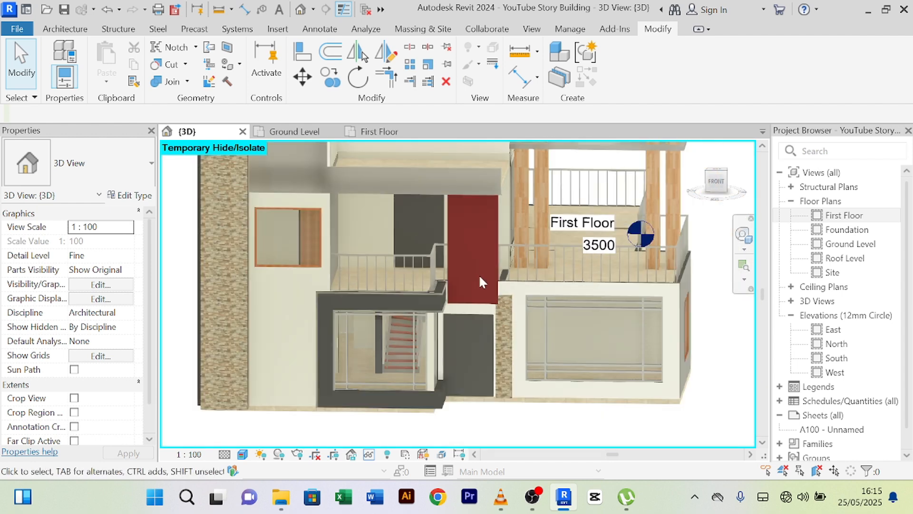
middle_click_drag(479, 274, 543, 391, "shift")
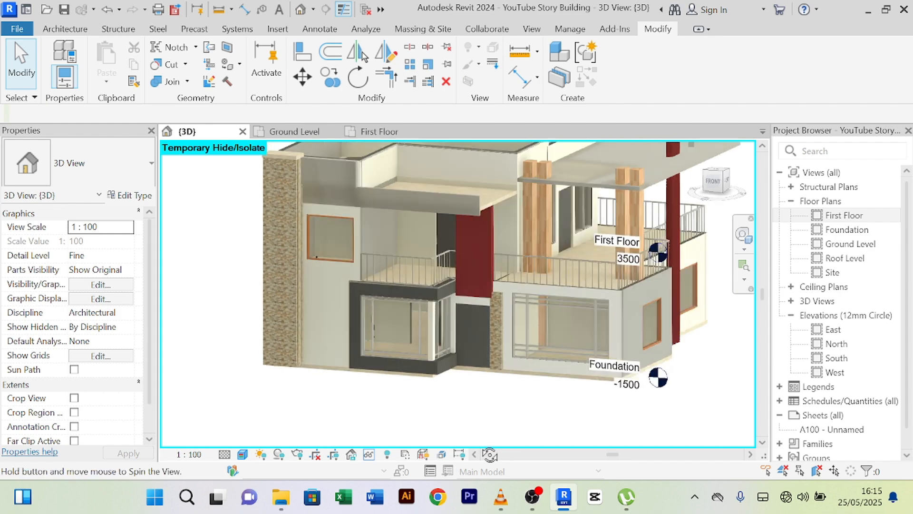
middle_click_drag(490, 454, 438, 449, "shift")
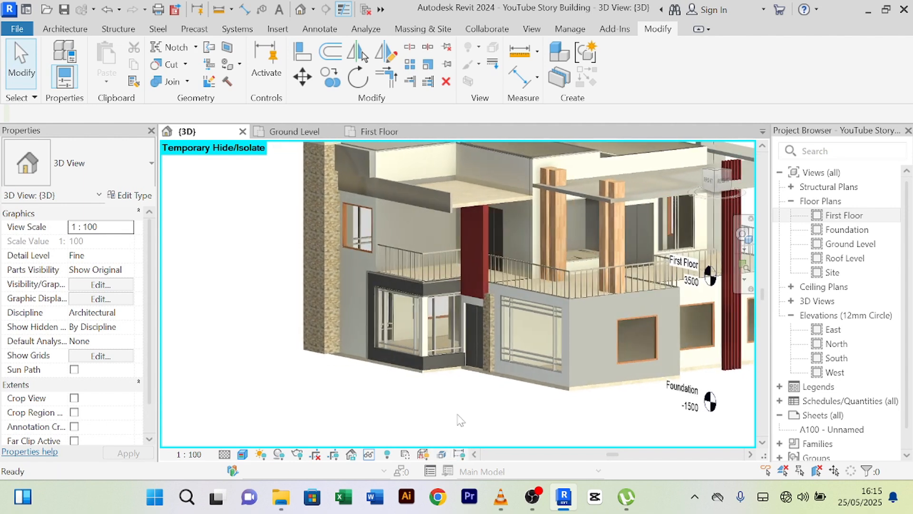
scroll(460, 288, "up", 3)
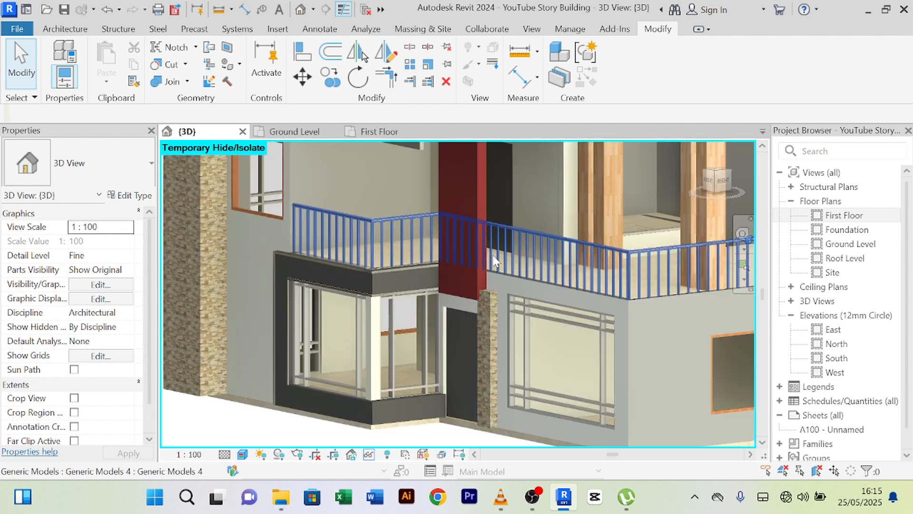
scroll(467, 286, "up", 3)
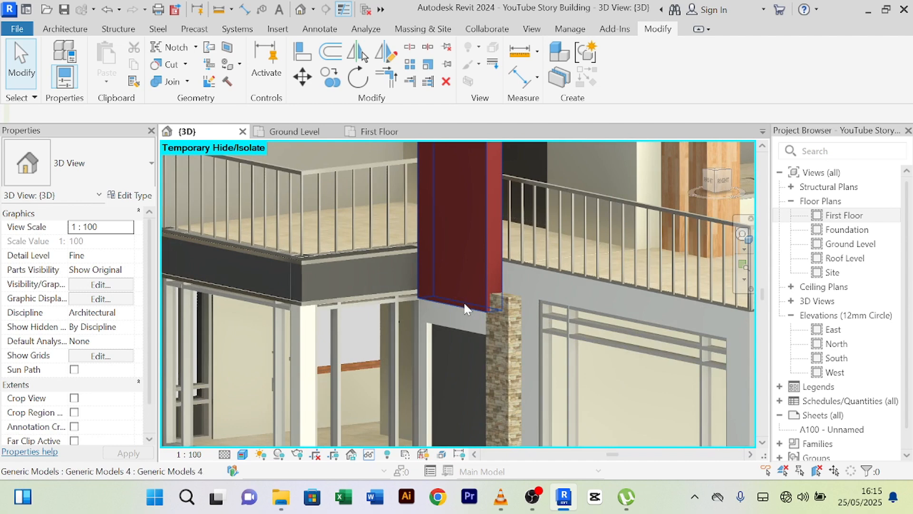
- Select the red column beside the balcony and stretch its faces to start enlarging it
left_click(466, 309)
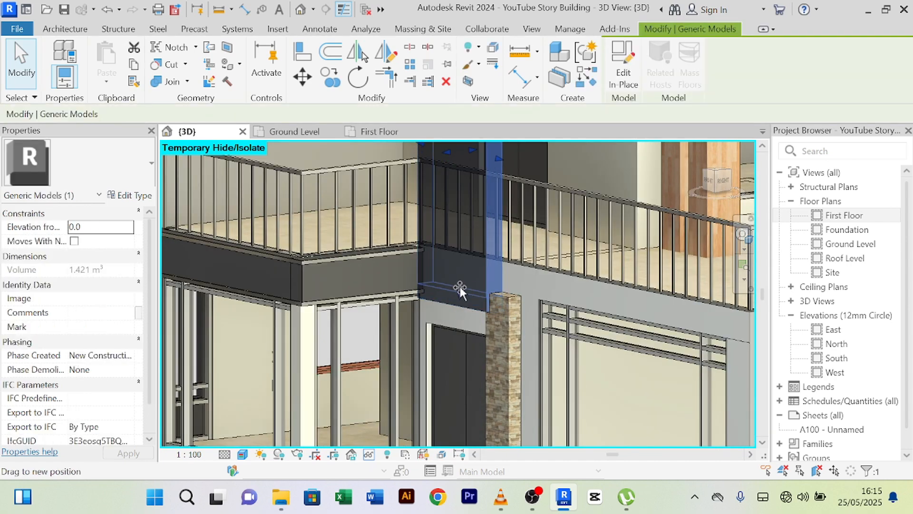
left_click_drag(460, 260, 464, 248)
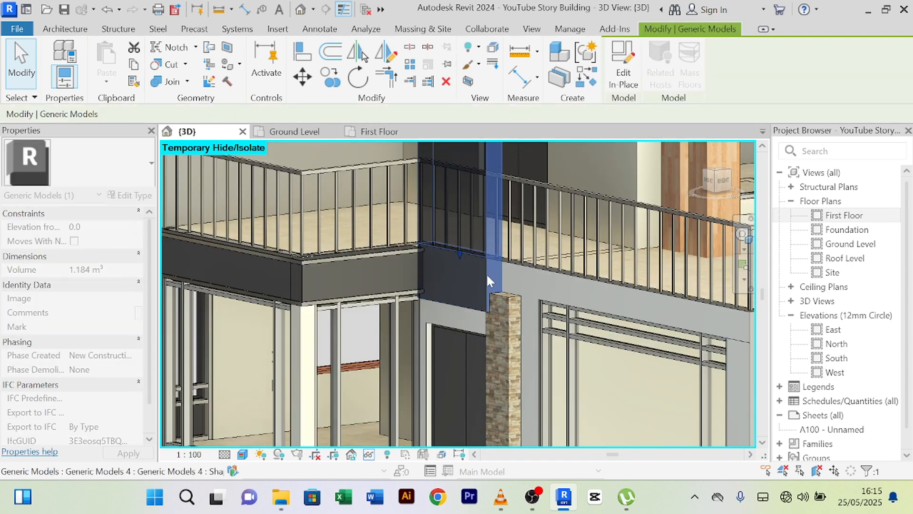
middle_click_drag(486, 273, 458, 330, "shift")
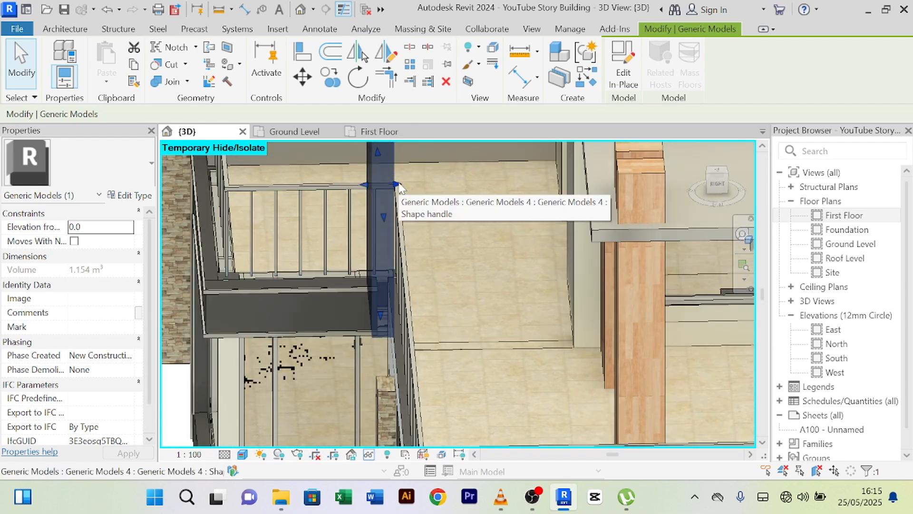
left_click_drag(399, 185, 405, 187)
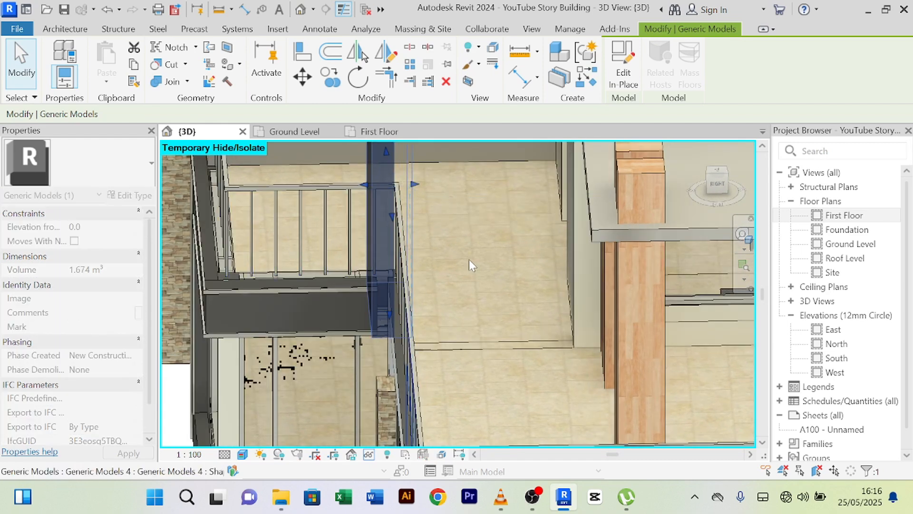
- Extend the red column further to the right until its volume reaches 3.003 m³, then deselect it
middle_click_drag(468, 264, 452, 242)
left_click_drag(439, 190, 478, 283)
middle_click_drag(478, 284, 488, 278, "shift")
left_click_drag(387, 190, 404, 192)
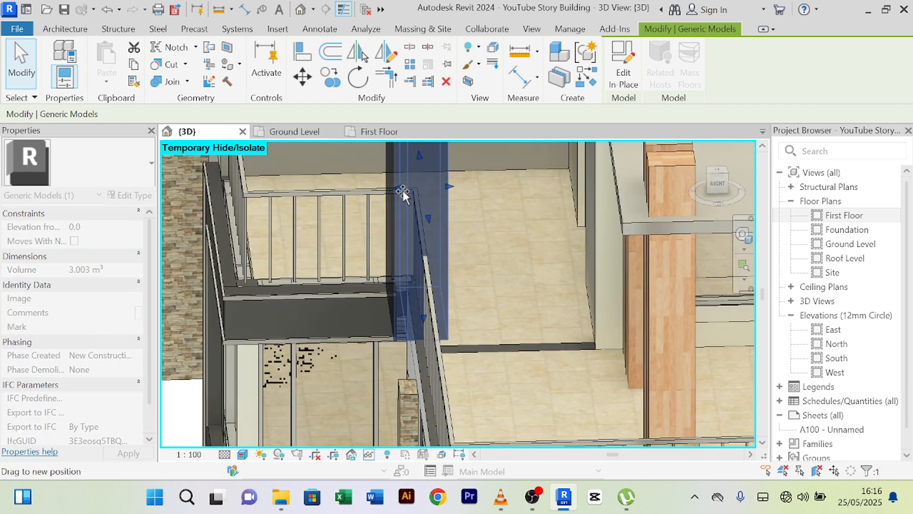
key("Escape")
middle_click_drag(494, 250, 644, 234, "shift")
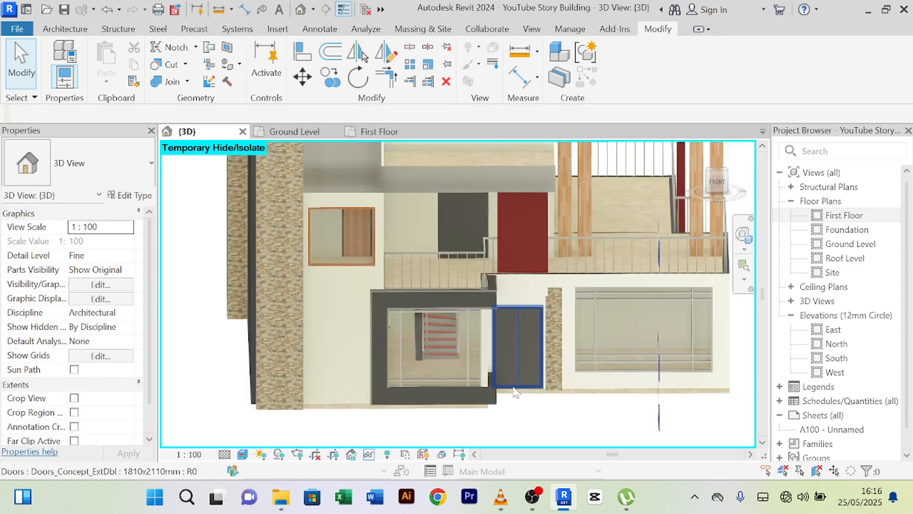
middle_click_drag(600, 440, 442, 412, "shift")
- Stretch the bottom of the red box behind the balcony railings down toward the balcony edge
scroll(472, 222, "up", 6)
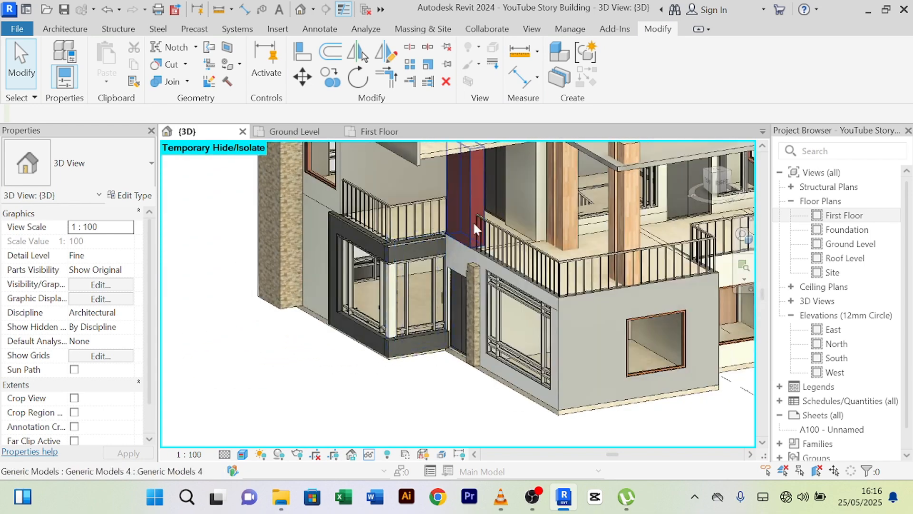
scroll(447, 271, "up", 3)
middle_click_drag(441, 315, 489, 307, "shift")
left_click(478, 303)
scroll(412, 325, "up", 2)
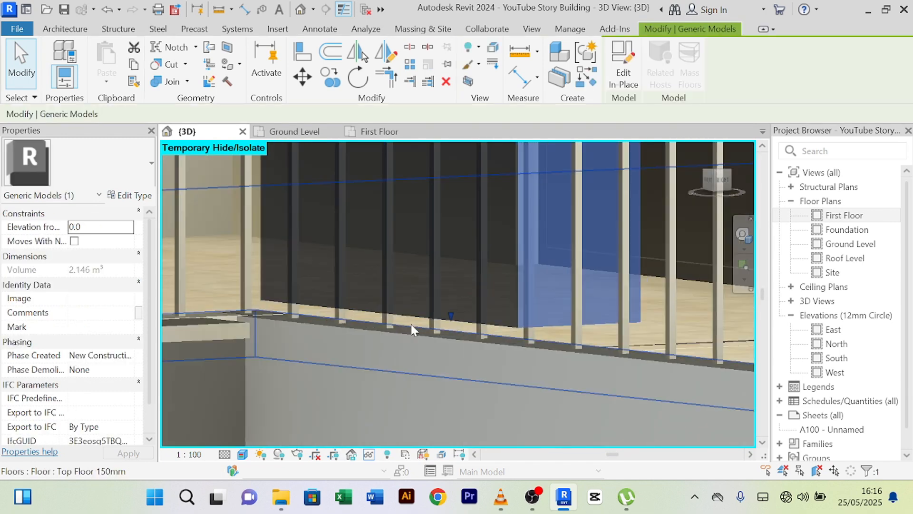
left_click_drag(448, 317, 448, 338)
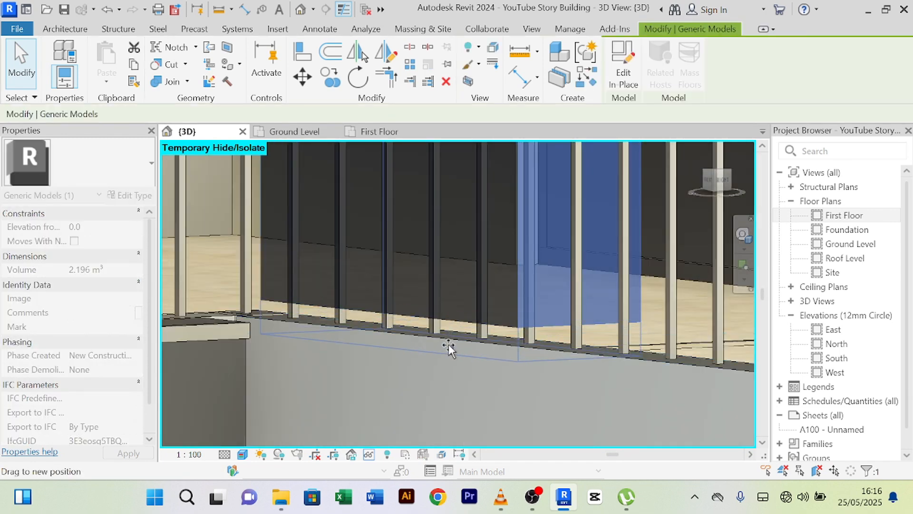
scroll(440, 349, "up", 2)
scroll(441, 349, "down", 3)
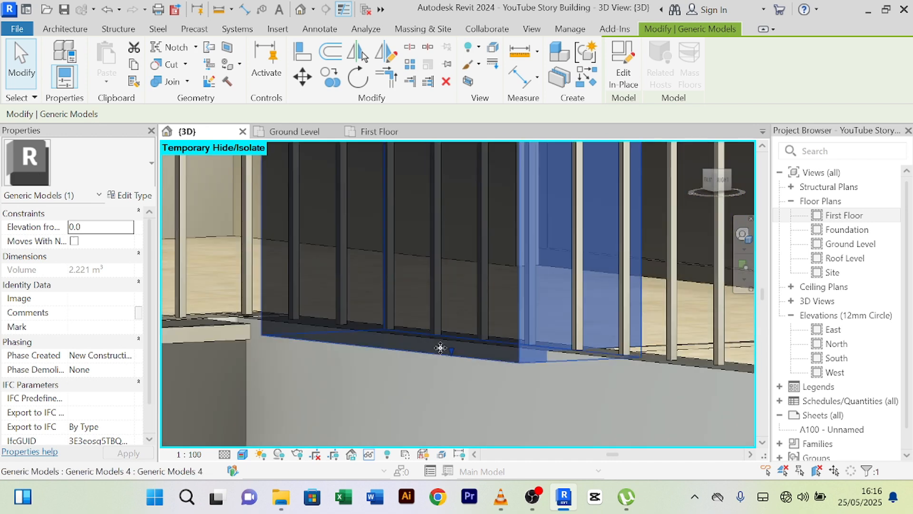
key("Escape")
- Start aligning the box (AL) and pick the wall base as the alignment reference
scroll(426, 389, "down", 5)
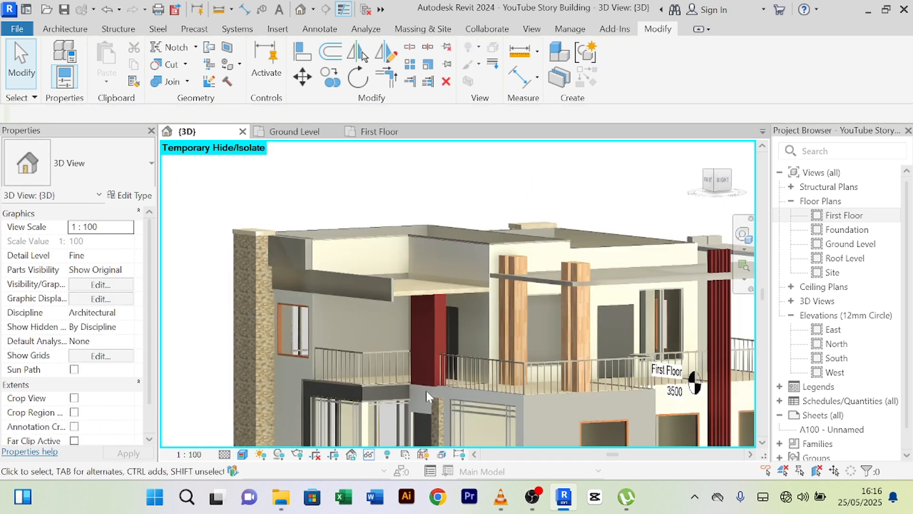
scroll(426, 377, "up", 5)
scroll(449, 401, "up", 2)
middle_click_drag(480, 407, 457, 382)
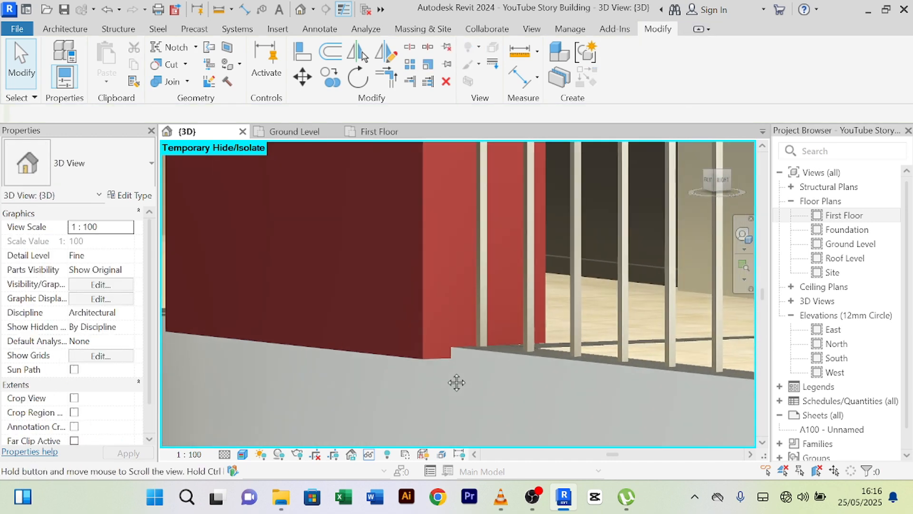
scroll(452, 378, "up", 3)
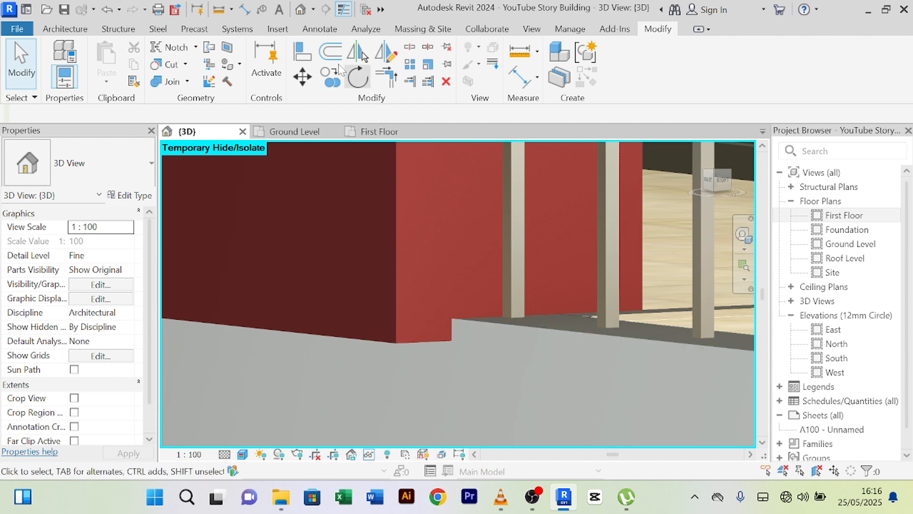
key("a")
key("l")
scroll(543, 328, "up", 2)
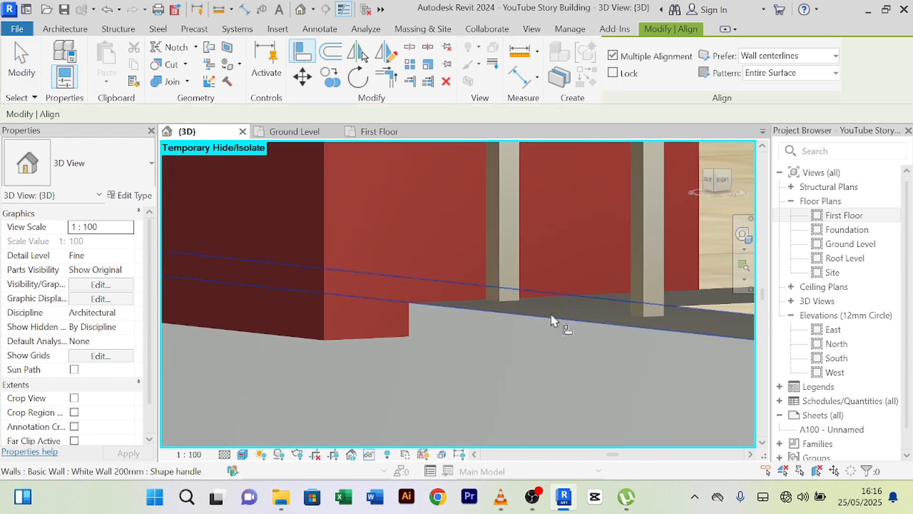
middle_click_drag(551, 313, 430, 299, "shift")
left_click(416, 297)
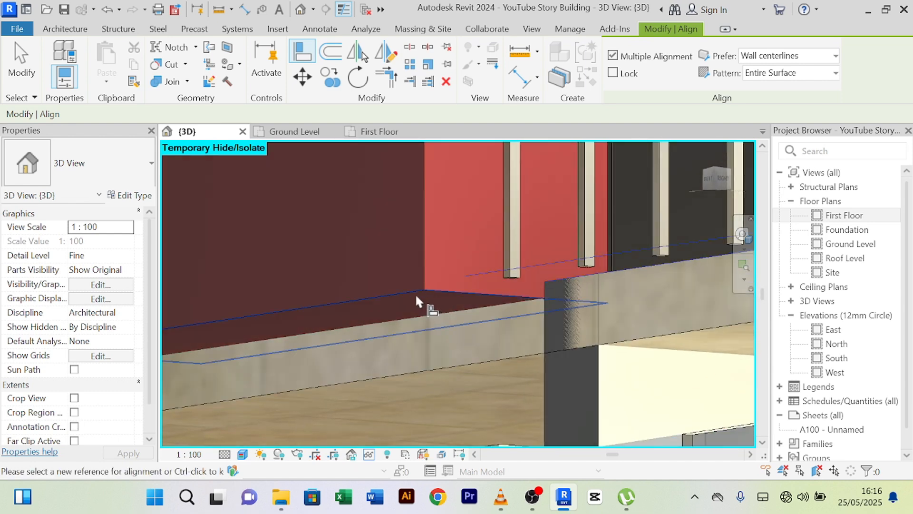
scroll(453, 302, "down", 5)
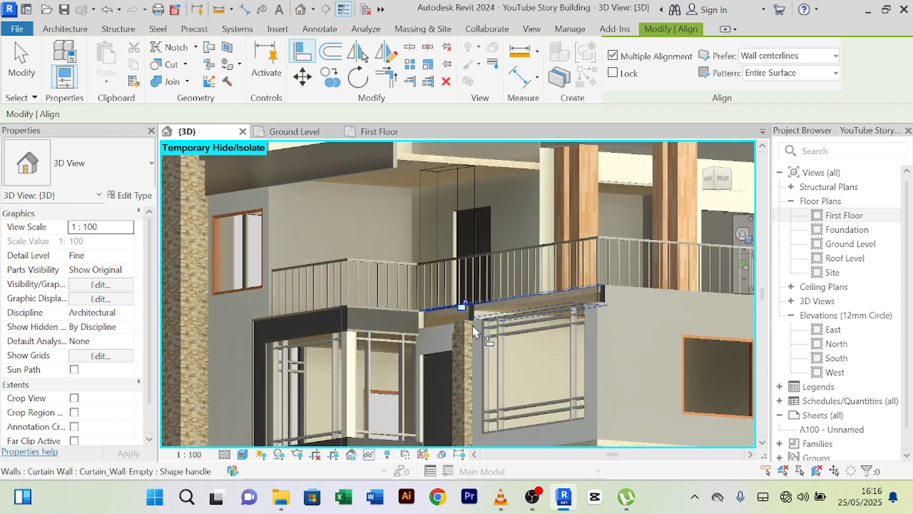
- Abandon the alignment, clearing the picked reference and exiting Align
middle_click_drag(473, 326, 406, 273)
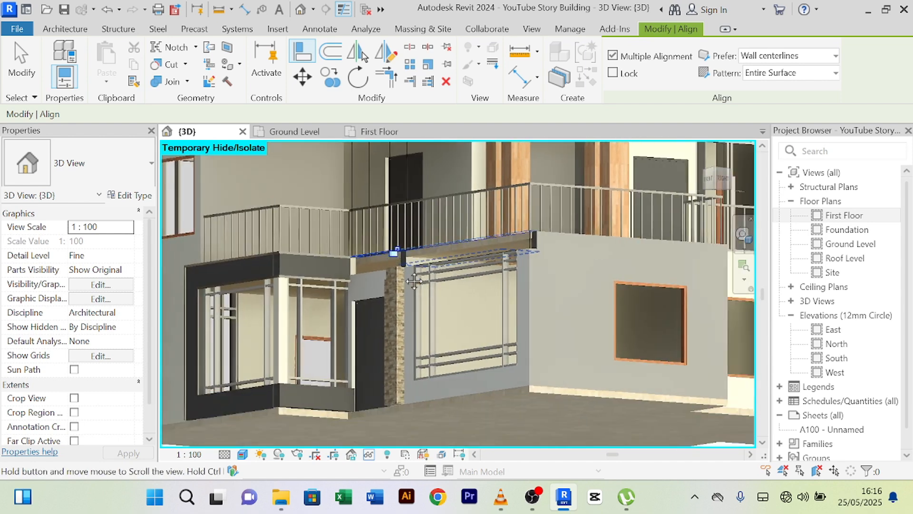
scroll(416, 274, "down", 7)
middle_click_drag(455, 323, 435, 316, "shift")
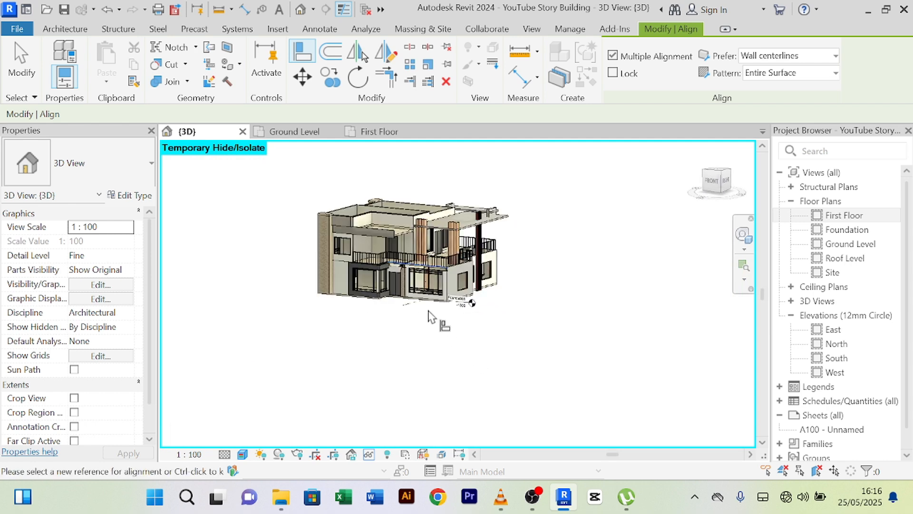
scroll(434, 316, "up", 4)
right_click(457, 385)
left_click(534, 111)
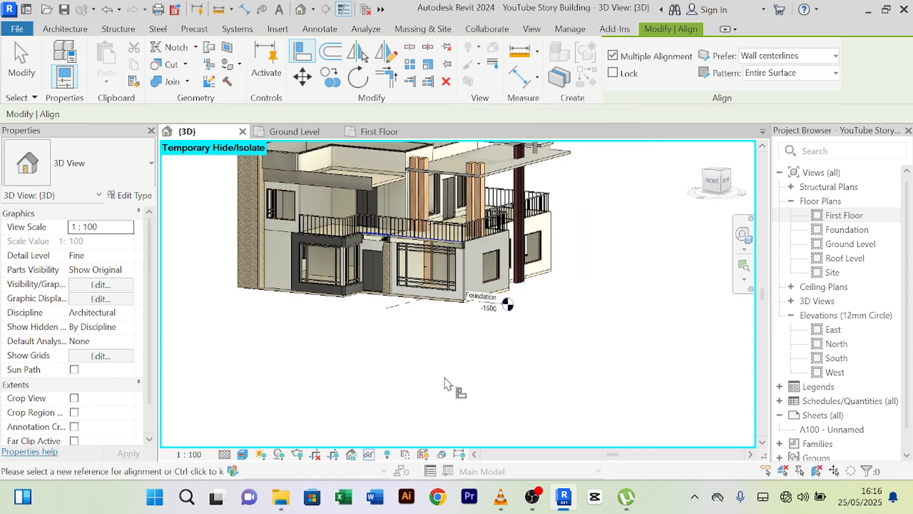
right_click(445, 383)
left_click(492, 92)
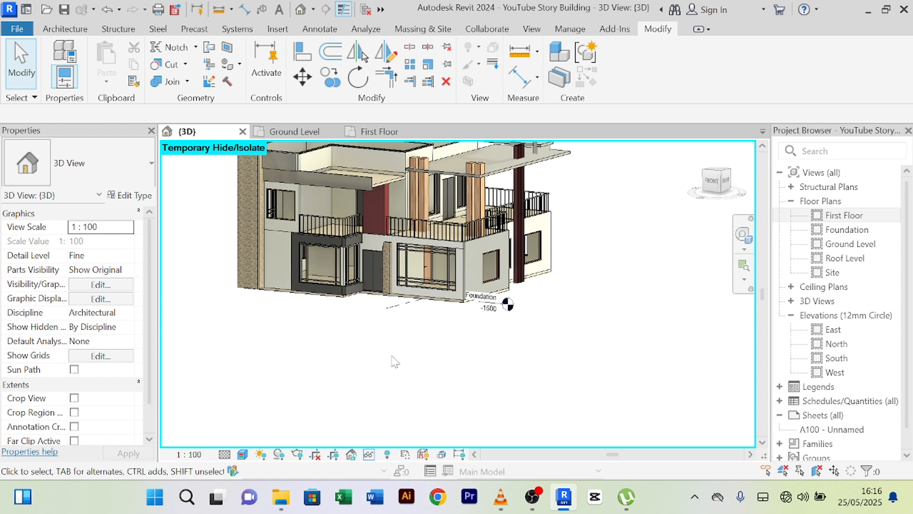
- Orbit and zoom to bring the wall above the front door into view
middle_click_drag(393, 361, 412, 372, "shift")
scroll(418, 376, "up", 5)
scroll(400, 205, "up", 5)
middle_click_drag(419, 233, 544, 314)
scroll(432, 276, "down", 5)
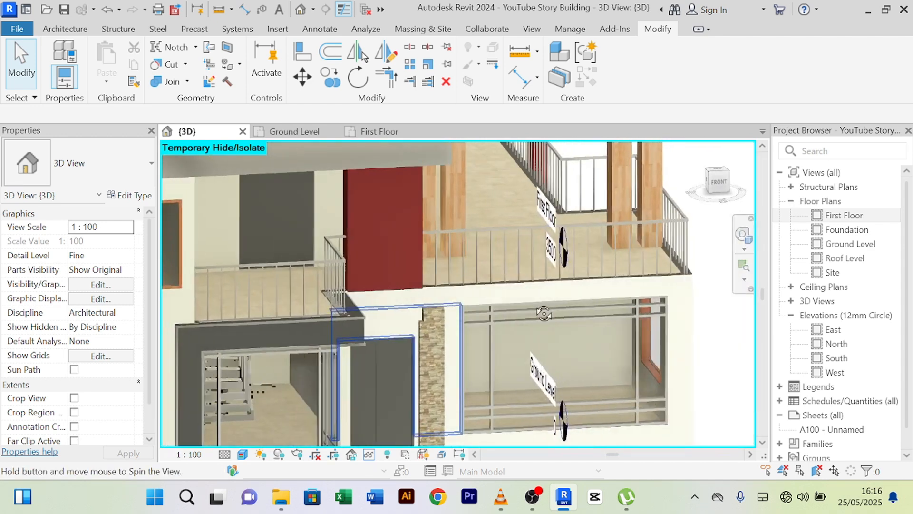
scroll(476, 307, "down", 5)
middle_click_drag(453, 407, 428, 412, "shift")
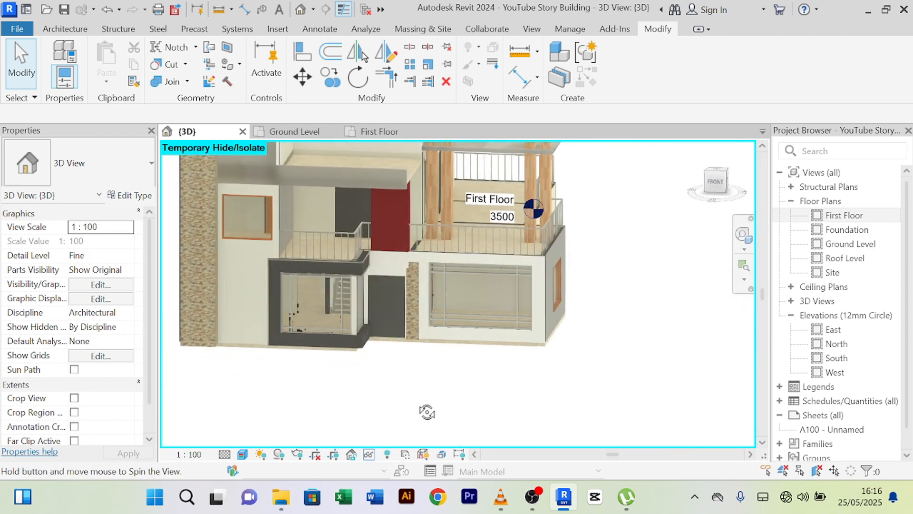
scroll(396, 276, "up", 3)
scroll(431, 406, "up", 3)
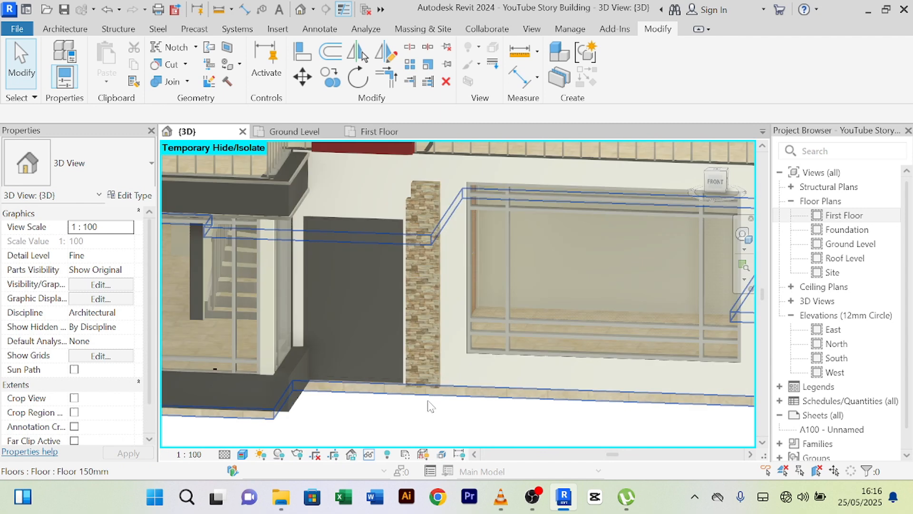
- Temporarily hide the stone-clad column beside the front door in this view
left_click(433, 357)
middle_click_drag(459, 430, 425, 400, "shift")
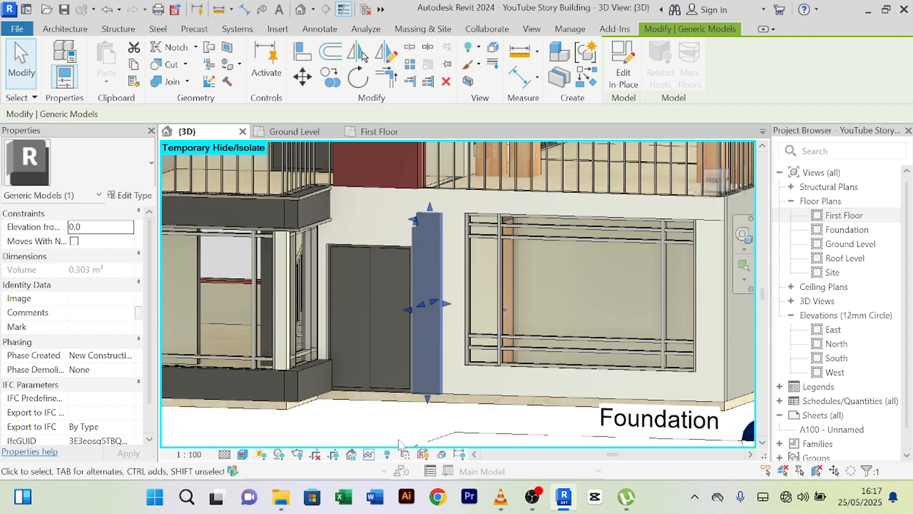
left_click(369, 455)
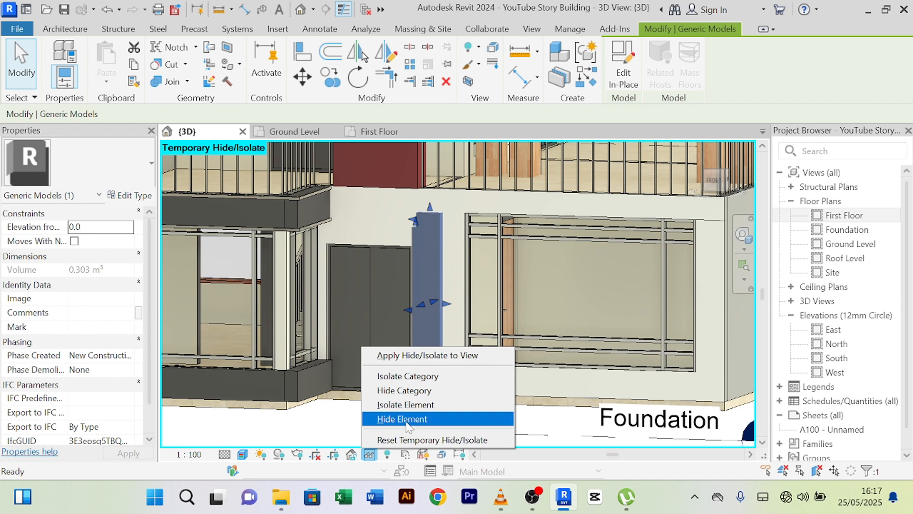
left_click(407, 419)
- Orbit the house to inspect the ground floor from front and angled views
scroll(408, 424, "down", 2)
middle_click_drag(408, 424, 421, 406)
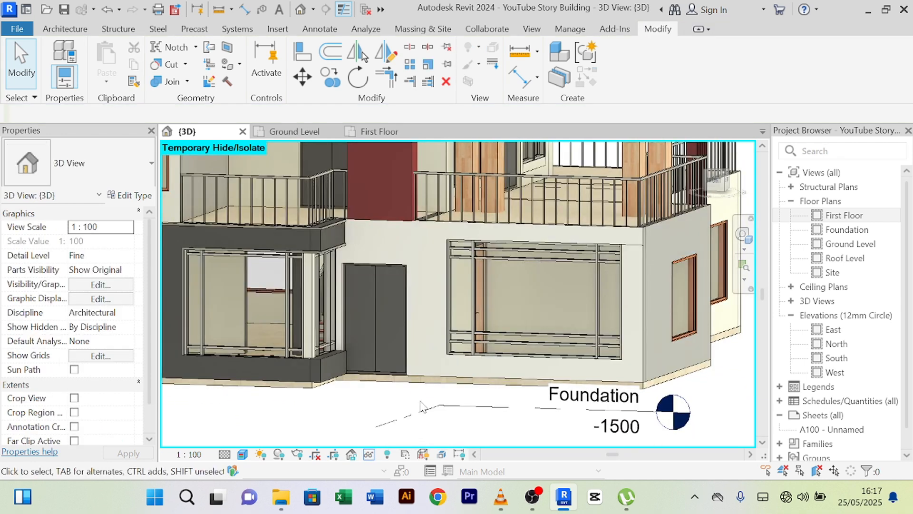
middle_click_drag(342, 409, 360, 404, "shift")
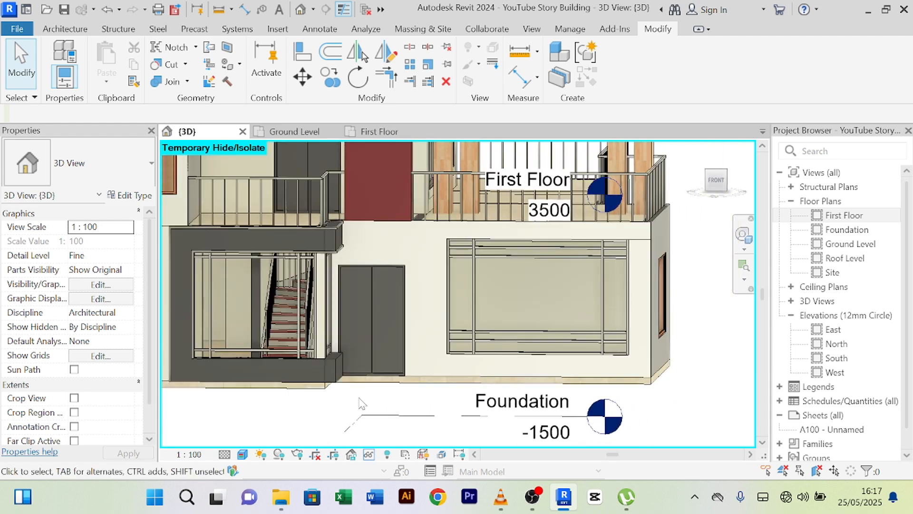
scroll(360, 403, "down", 1)
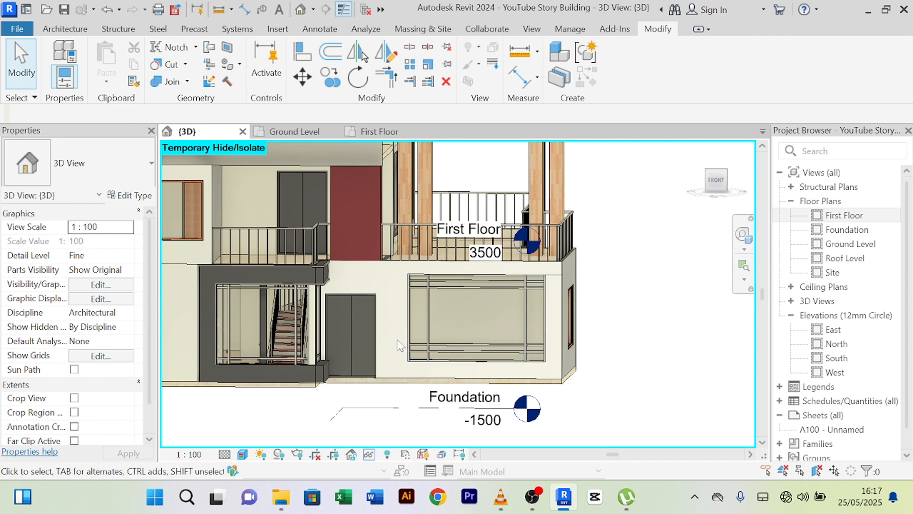
middle_click_drag(401, 351, 305, 267, "shift")
scroll(285, 273, "up", 4)
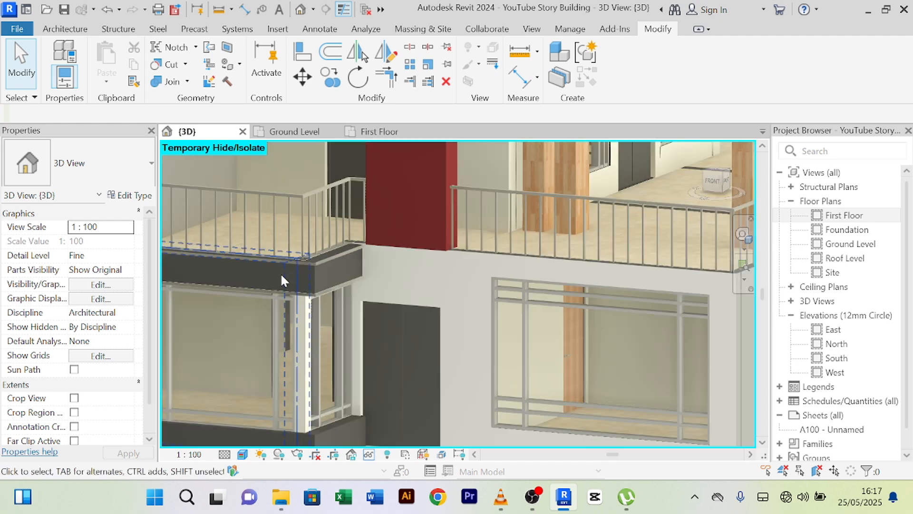
scroll(453, 275, "down", 2)
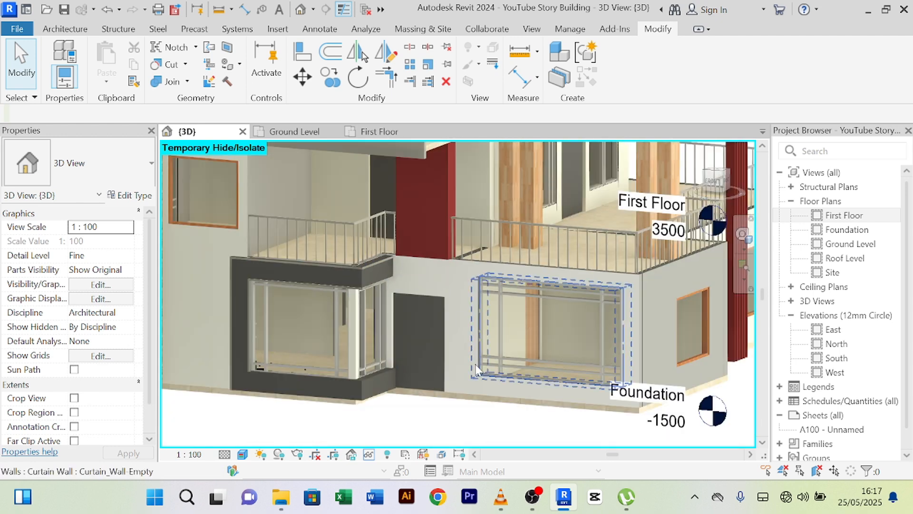
middle_click_drag(452, 423, 633, 205)
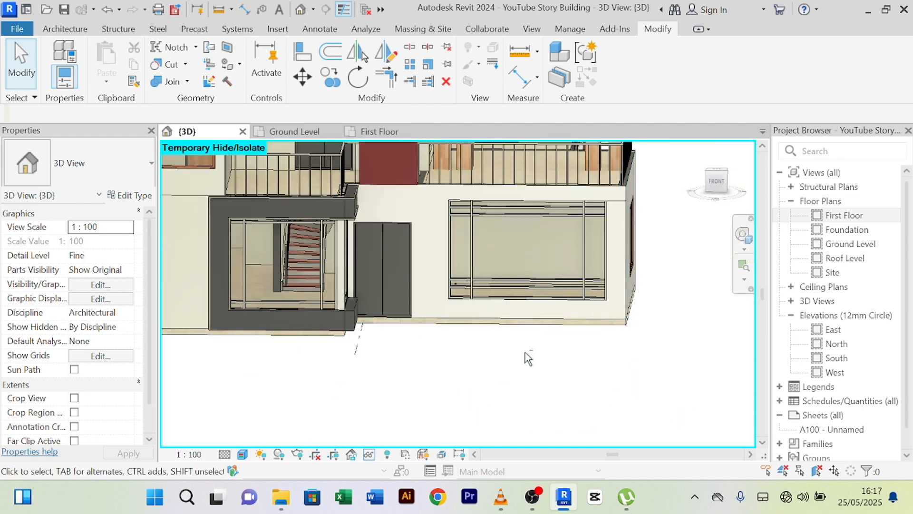
- Orbit to a corner view, then back to a straight front view of the wall above the door
mouse_move(528, 358)
middle_mouse_down("shift")
mouse_move(400, 367)
mouse_move(621, 336)
mouse_move(465, 358)
middle_mouse_up("shift")
scroll(418, 232, "up", 3)
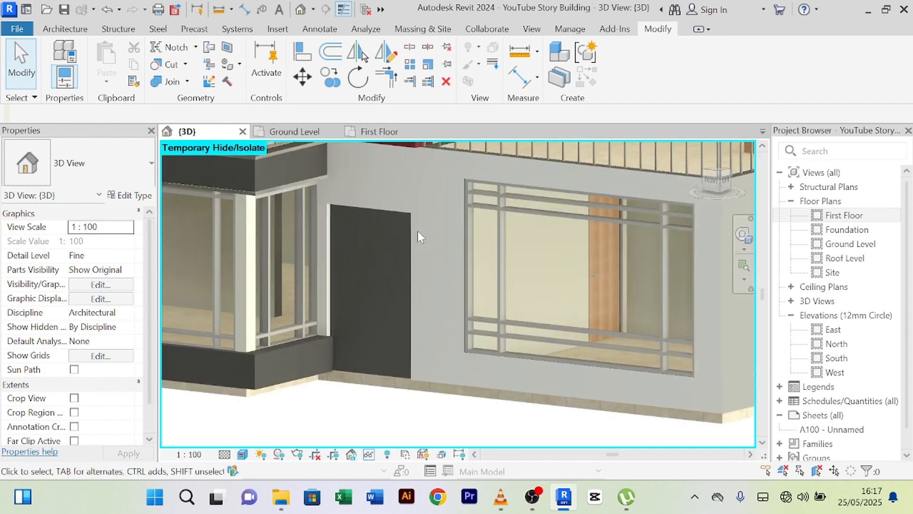
scroll(419, 233, "down", 2)
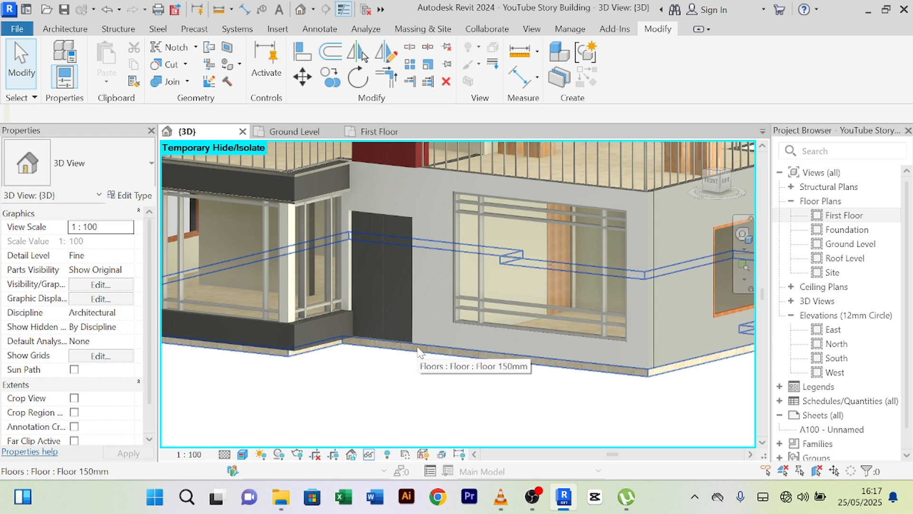
scroll(405, 387, "down", 2)
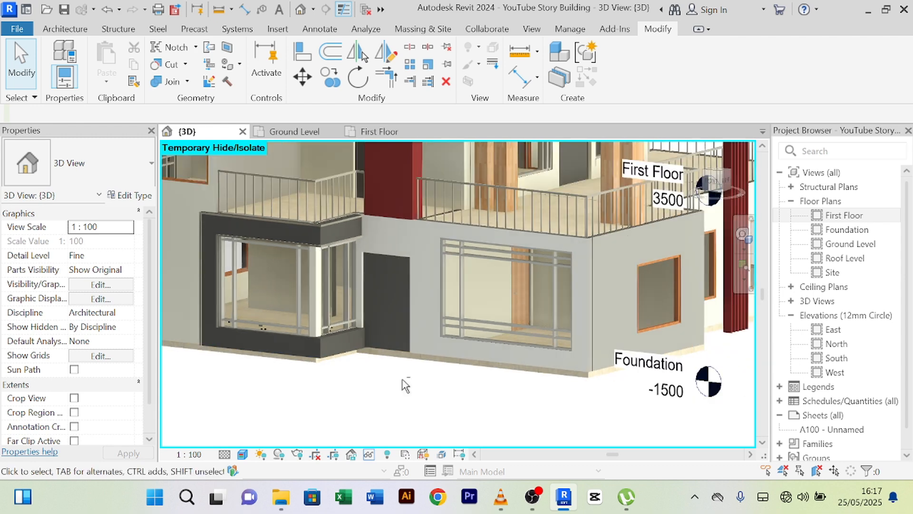
middle_click_drag(405, 385, 449, 373, "shift")
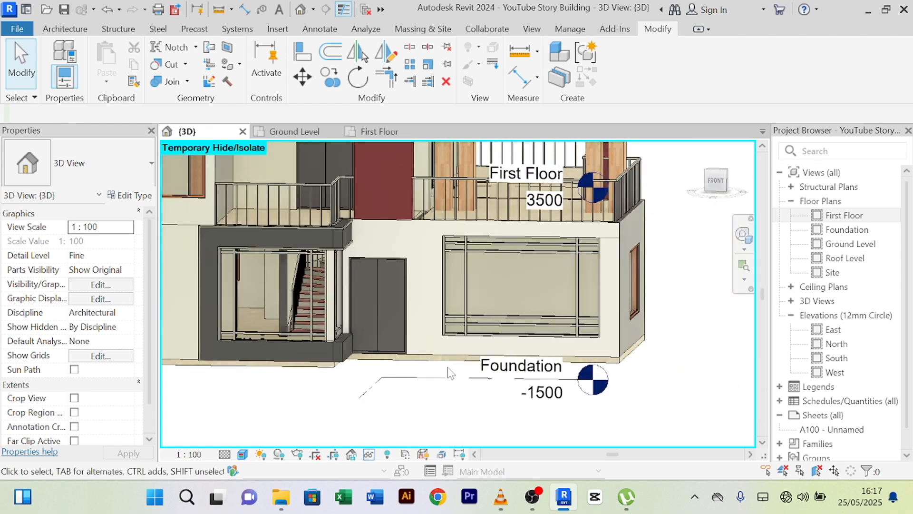
scroll(375, 226, "up", 5)
middle_click_drag(405, 241, 352, 256)
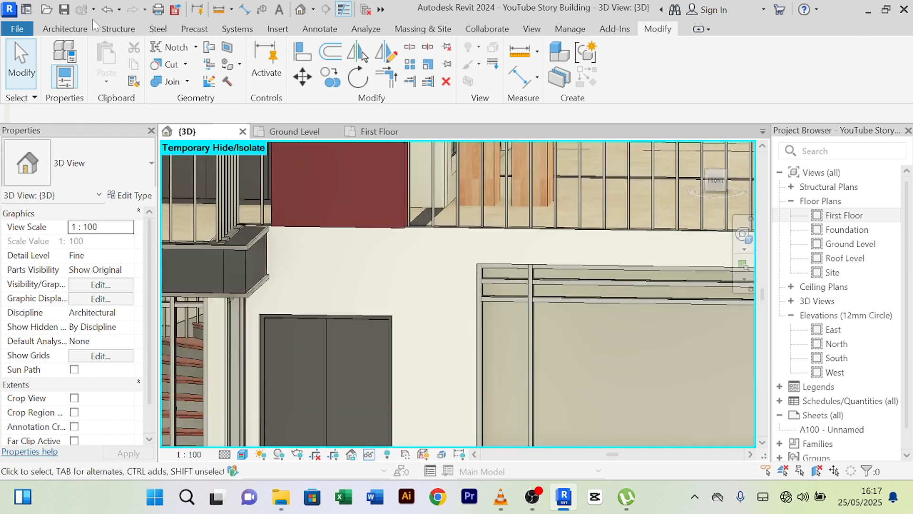
left_click(66, 30)
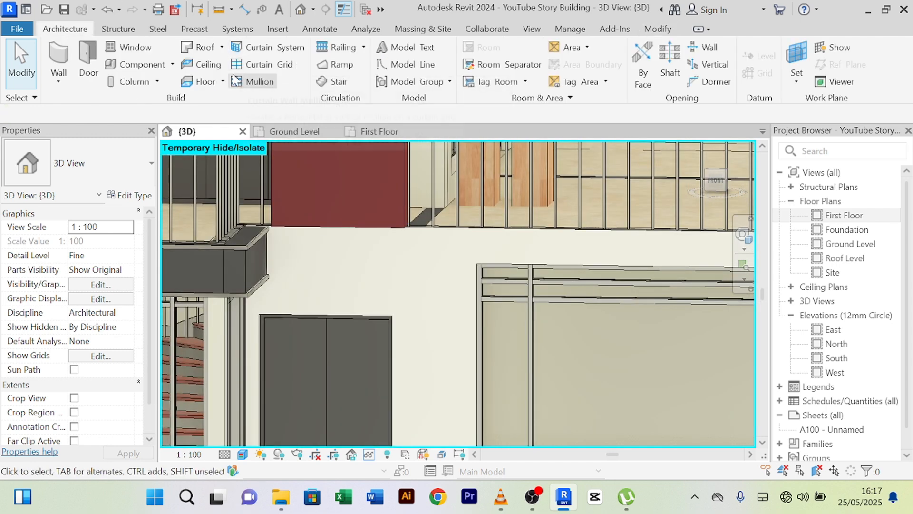
- Create a new in-place Generic Models family, keeping the default name
left_click(172, 65)
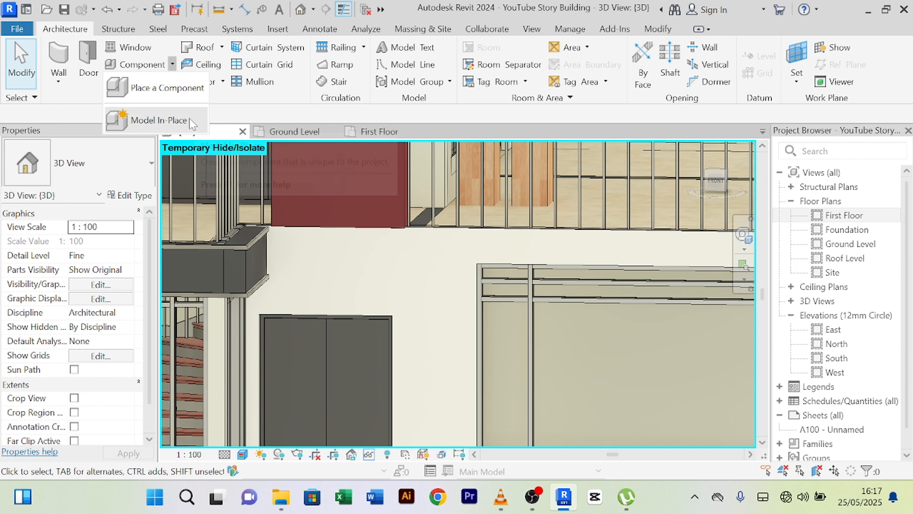
left_click(189, 118)
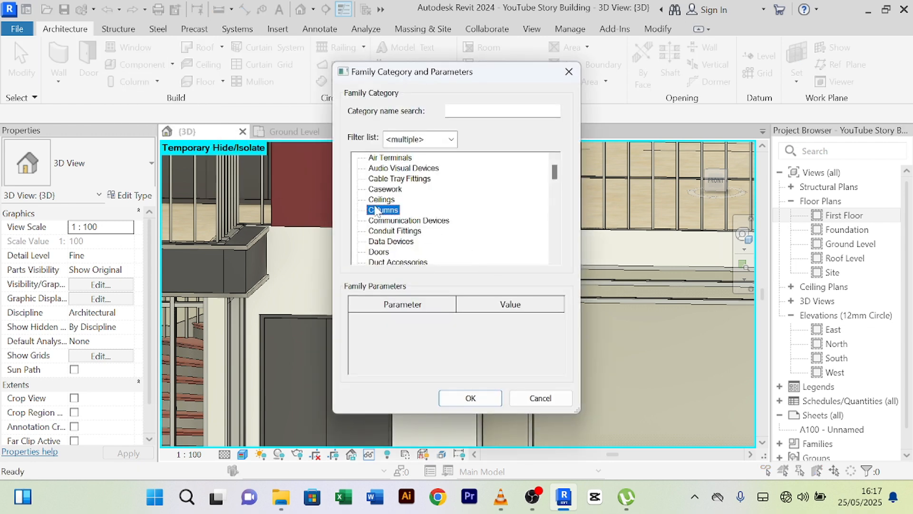
key("g")
left_click(471, 398)
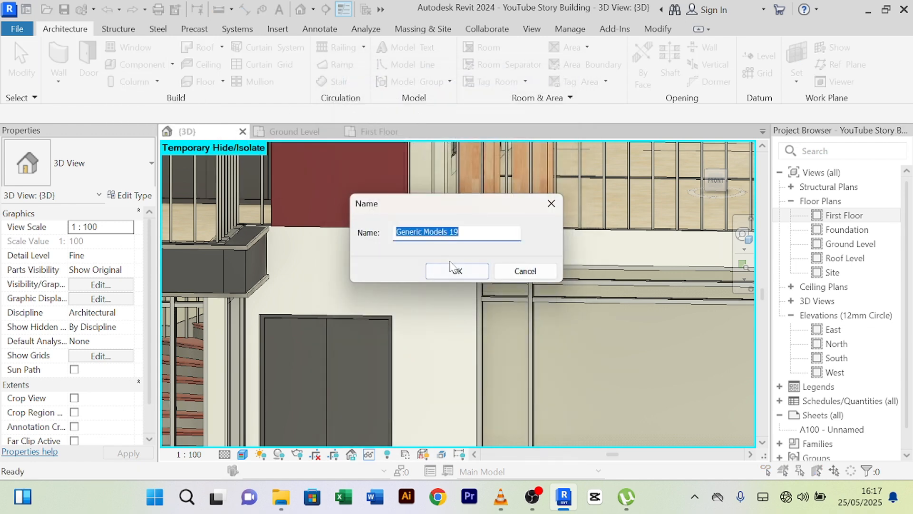
left_click(455, 269)
- Start an extrusion with the front white wall face as its sketch plane
left_click(126, 60)
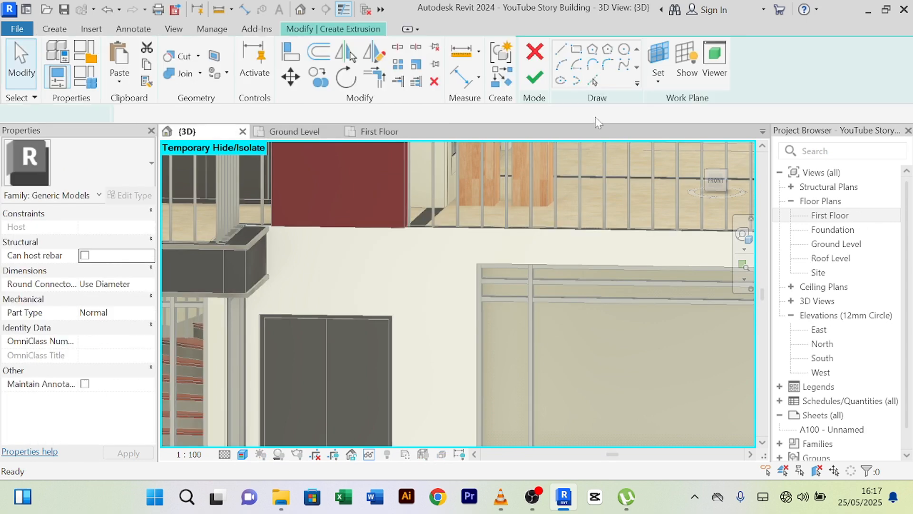
left_click(659, 82)
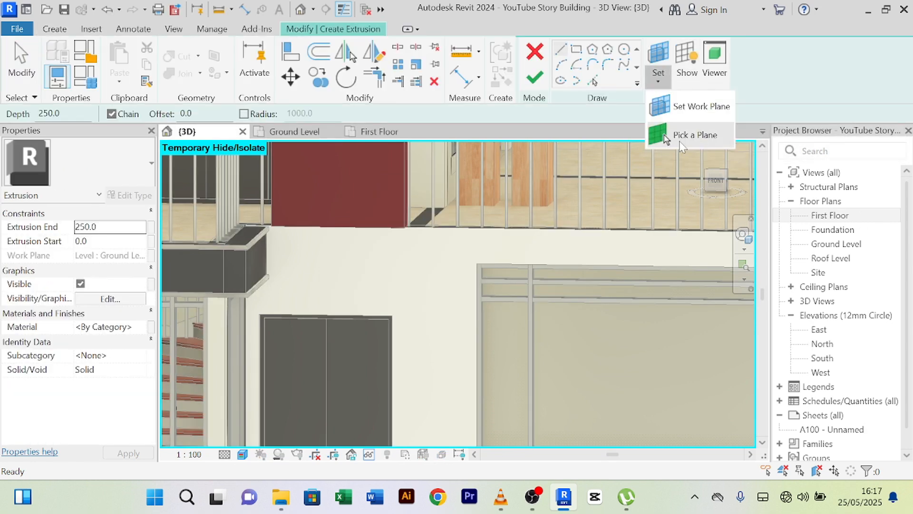
left_click(685, 135)
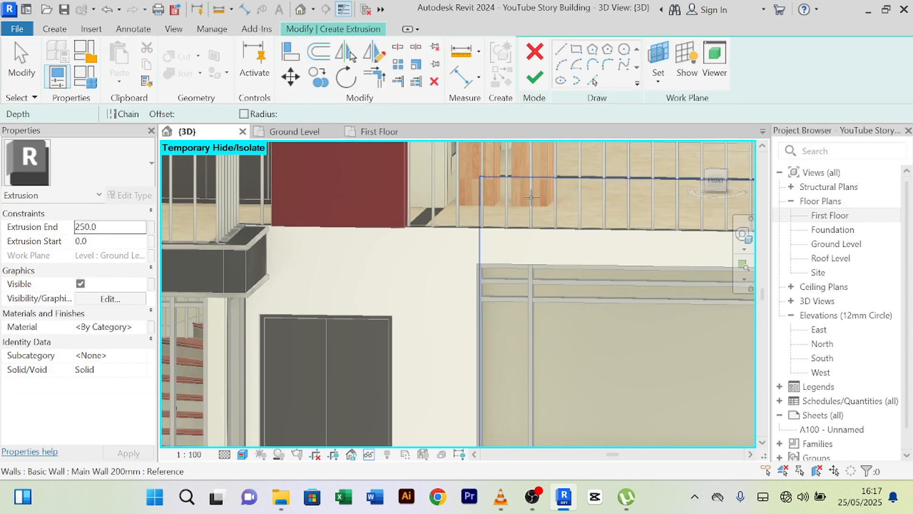
left_click(423, 228)
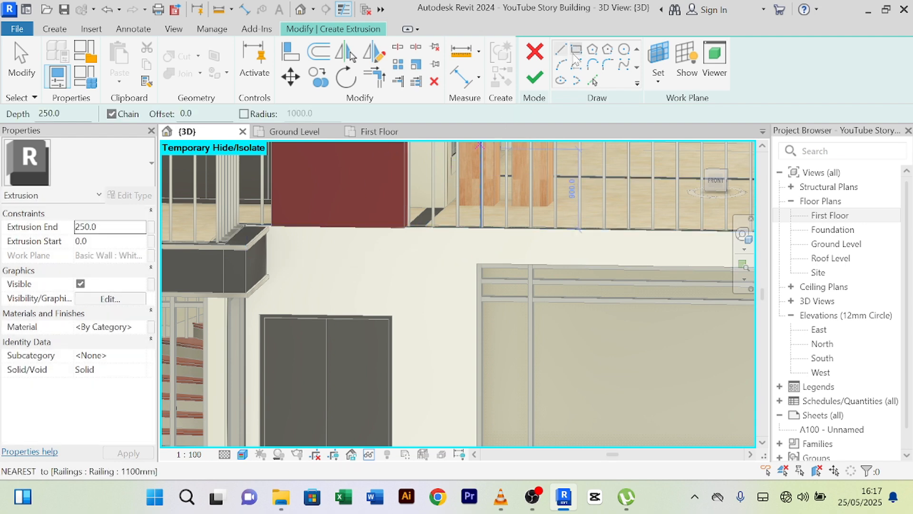
- Sketch a rectangle from the wall end along the wall to the corner beside the window
scroll(275, 236, "up", 5)
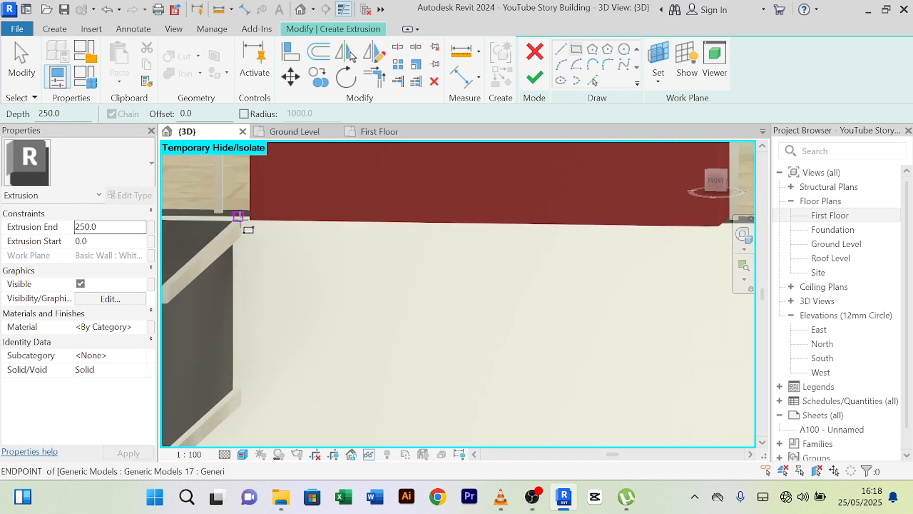
left_click(238, 217)
scroll(288, 400, "down", 3)
middle_click_drag(297, 412, 186, 339)
middle_click_drag(635, 341, 505, 313)
scroll(575, 301, "down", 5)
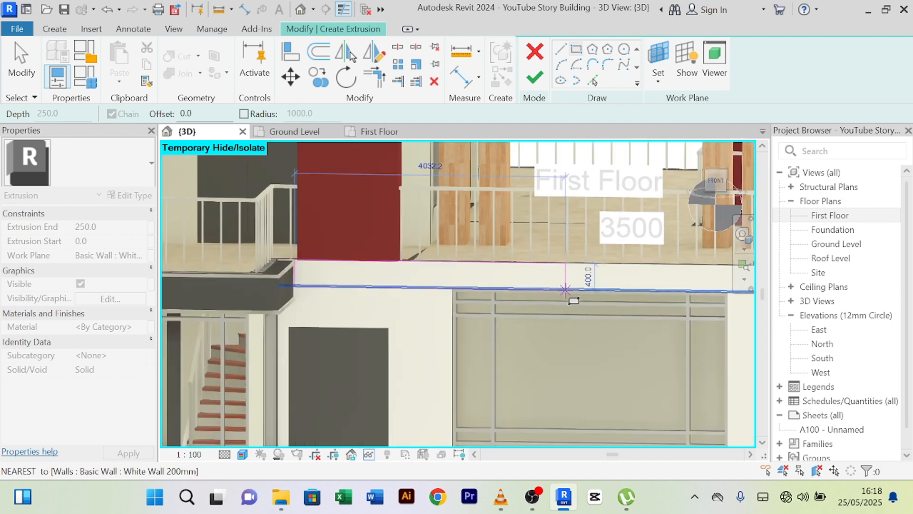
scroll(608, 300, "up", 6)
scroll(632, 300, "up", 4)
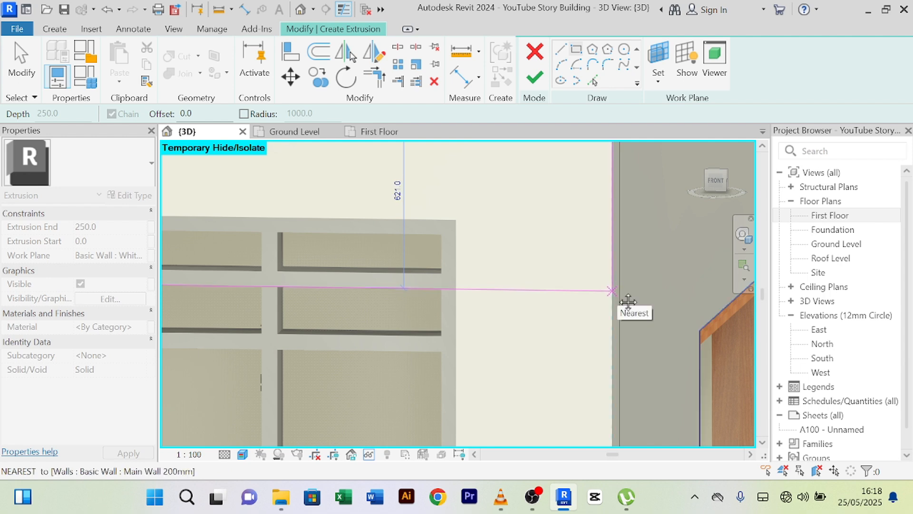
middle_click_drag(628, 302, 568, 381)
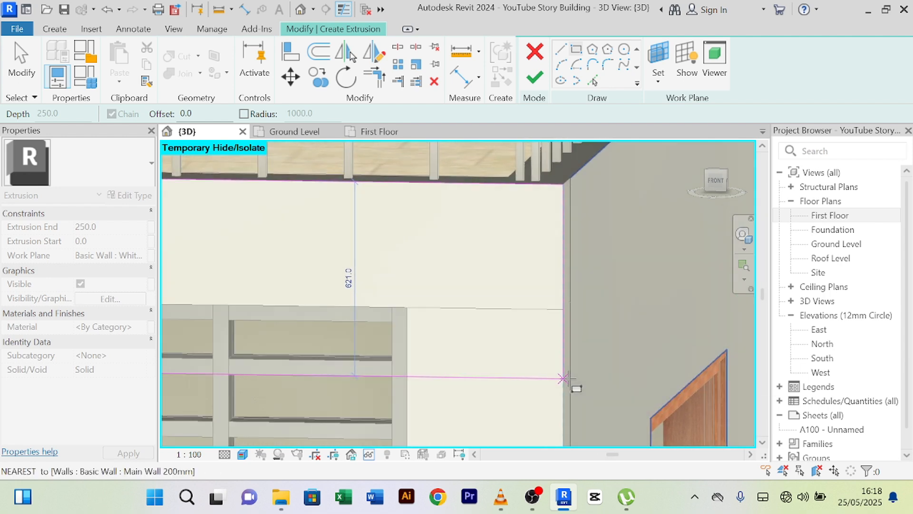
left_click(572, 379)
- Sketch a second rectangle from the wall base end to a corner beside the door
scroll(584, 340, "down", 6)
middle_click_drag(599, 328, 596, 112)
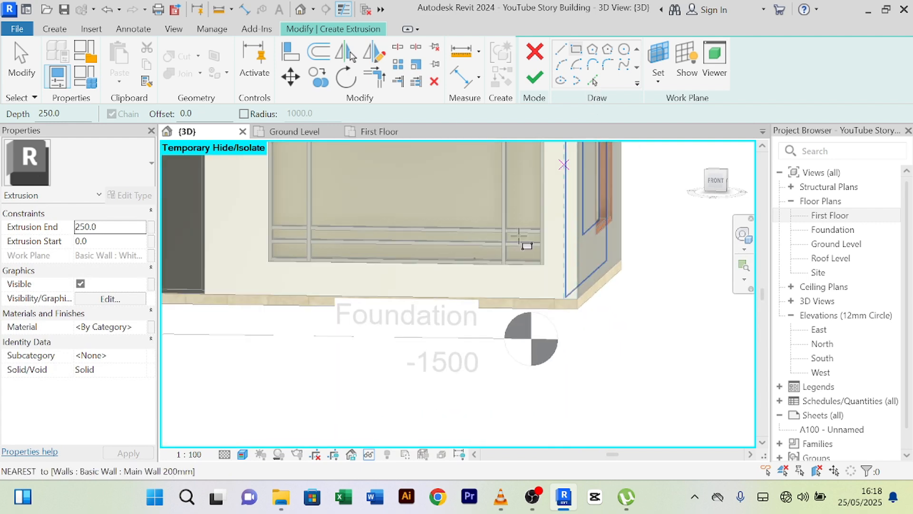
scroll(522, 277, "up", 2)
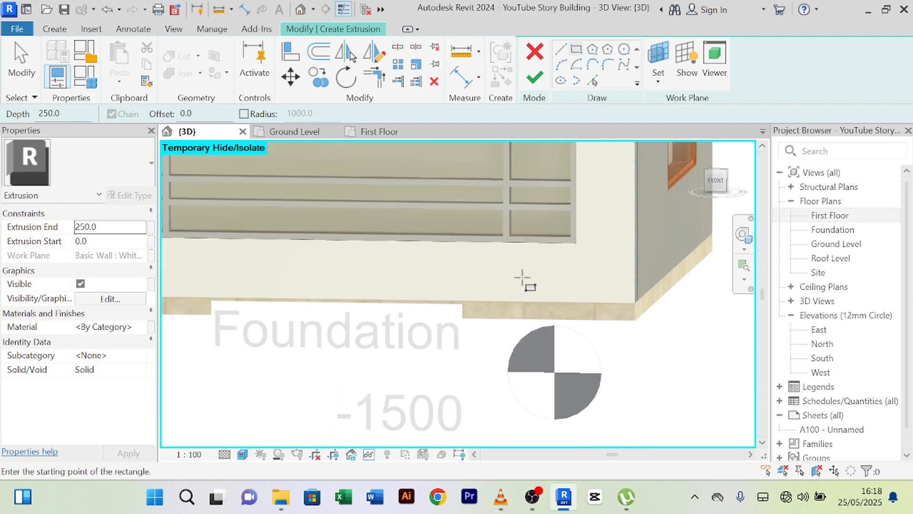
left_click(635, 244)
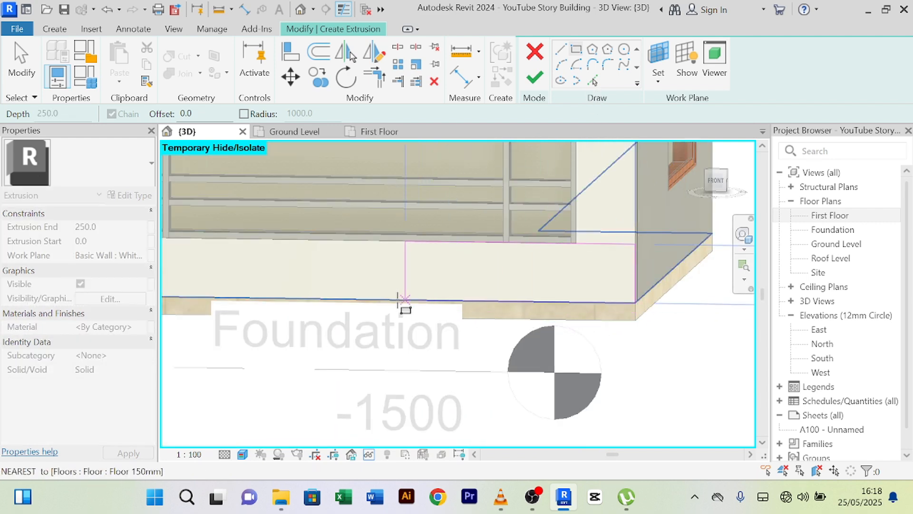
scroll(405, 302, "down", 3)
middle_click_drag(405, 306, 694, 406)
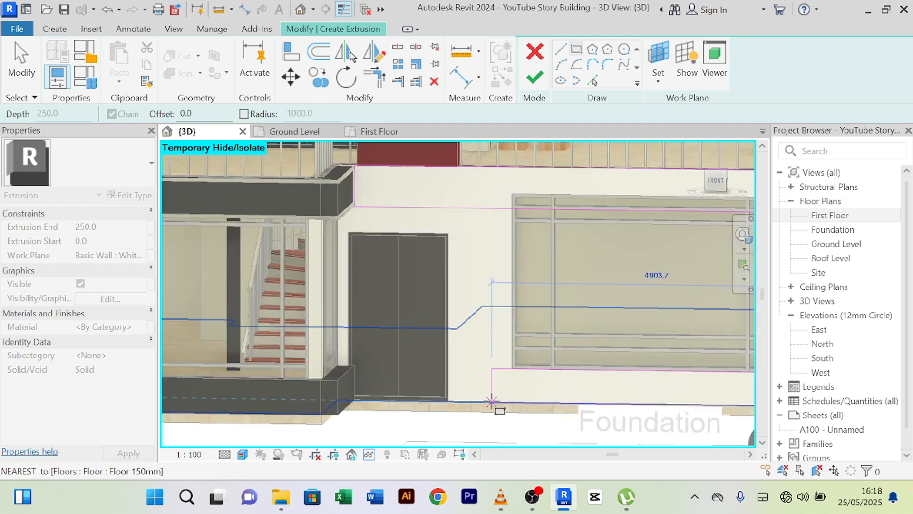
scroll(501, 401, "up", 4)
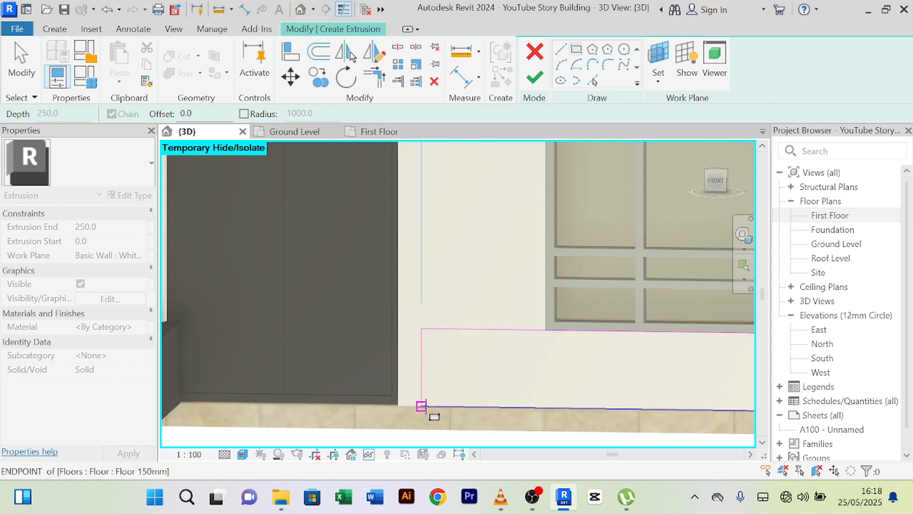
left_click(399, 398)
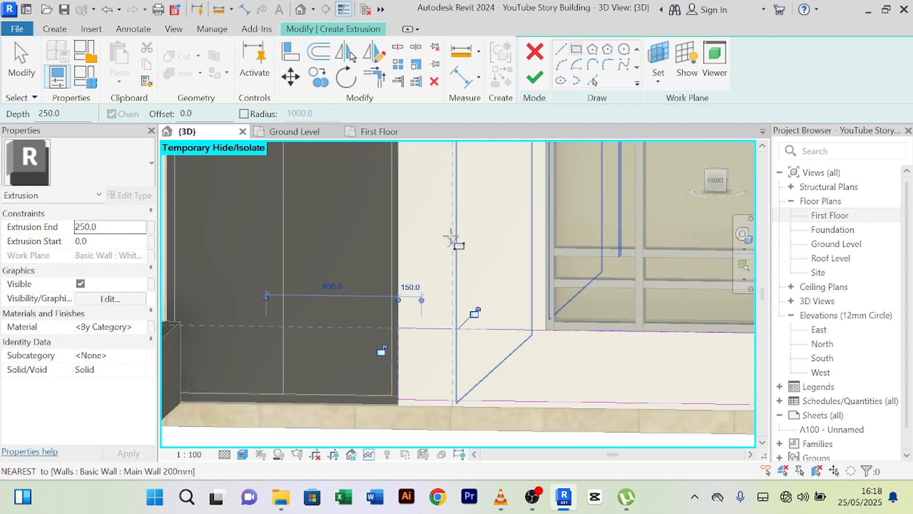
- Finish the rectangle at the wall end and exit the rectangle drawing tool
right_click(452, 170)
left_click(457, 180)
right_click(457, 182)
left_click(477, 182)
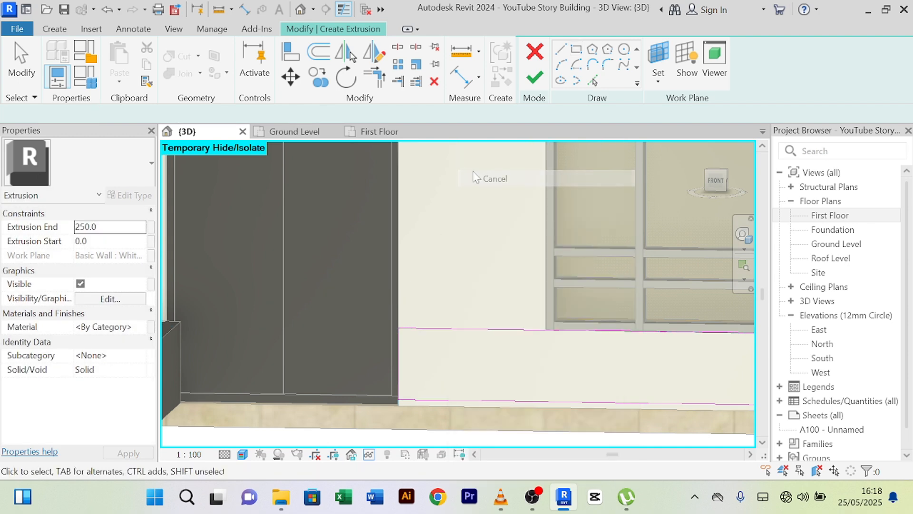
right_click(475, 181)
left_click(489, 182)
- Select the bottom sketch line to check its length
scroll(507, 226, "down", 3)
scroll(541, 423, "up", 3)
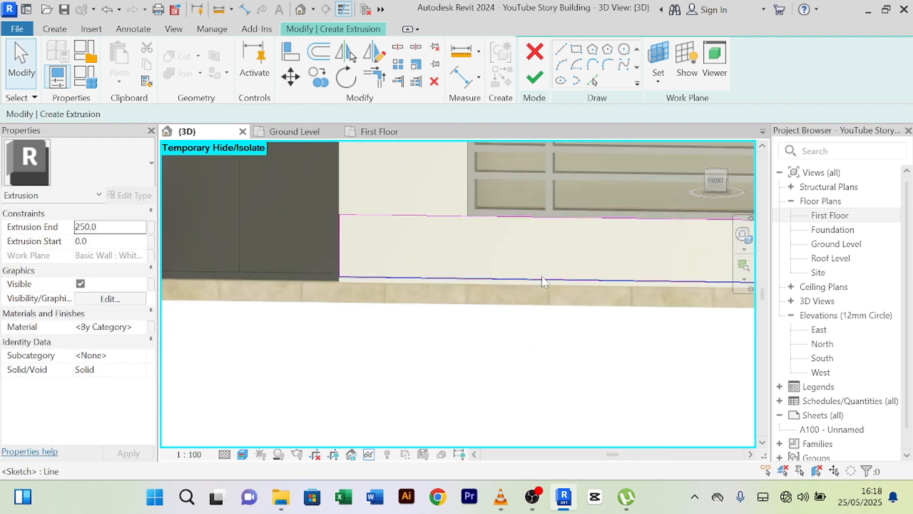
left_click(541, 278)
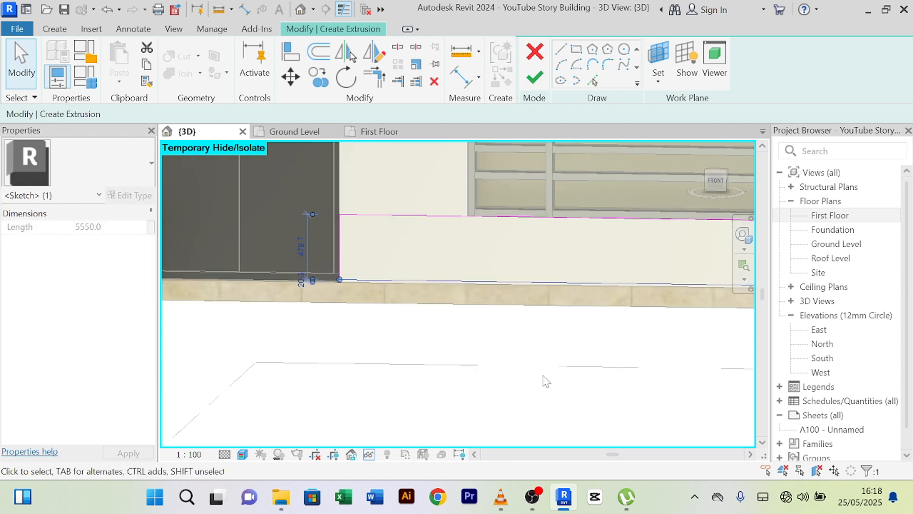
scroll(547, 378, "down", 5)
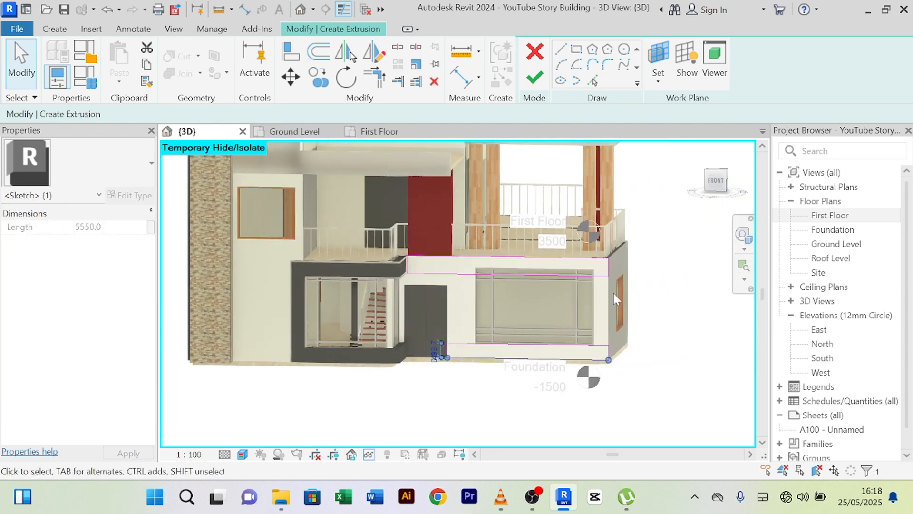
scroll(611, 300, "up", 6)
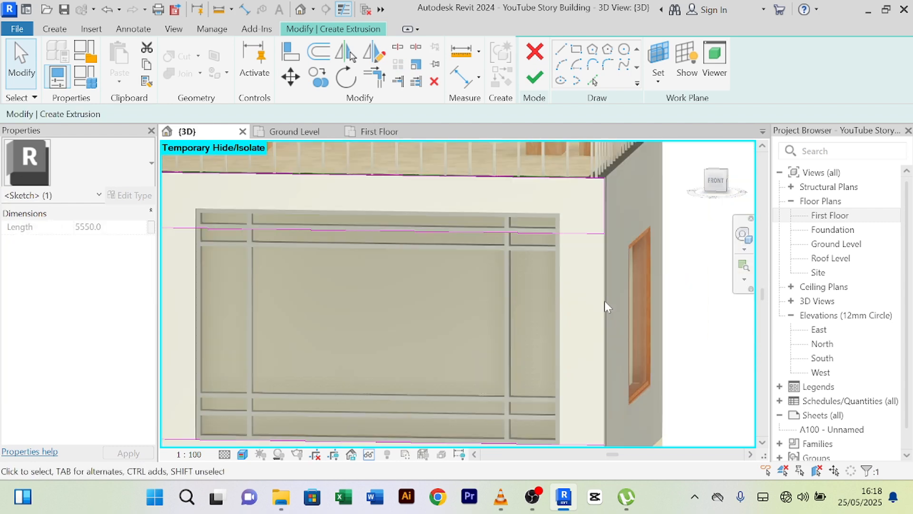
- Draw a vertical line from the window's right mullion down to the wall base corner, then exit drawing
left_click(562, 49)
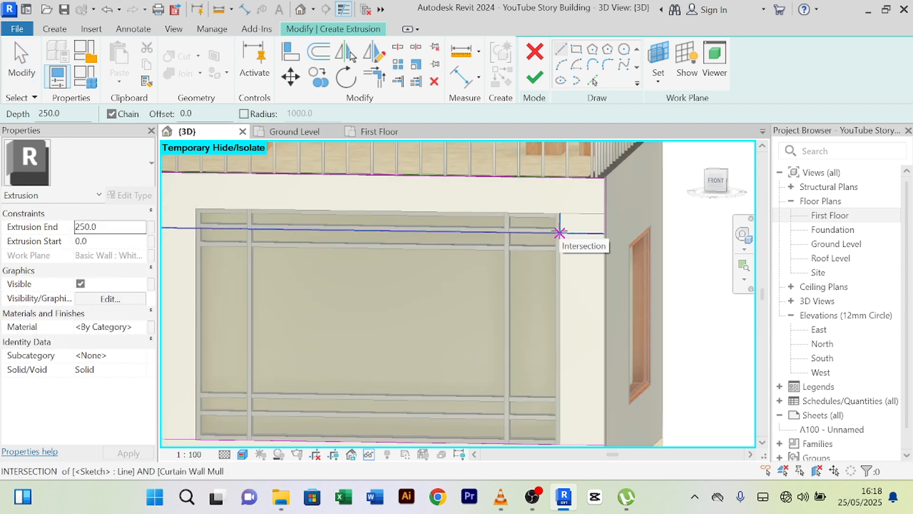
left_click(560, 177)
middle_click_drag(577, 366, 574, 240)
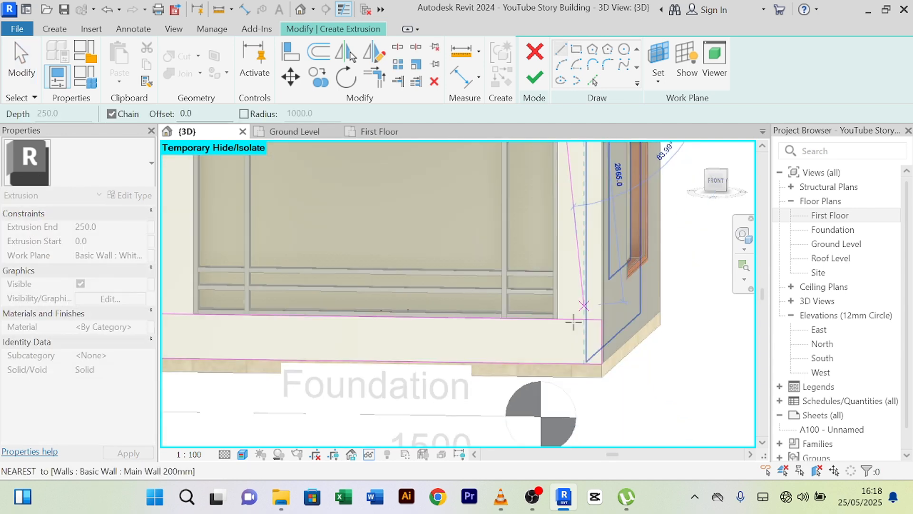
scroll(574, 322, "up", 3)
left_click(555, 378)
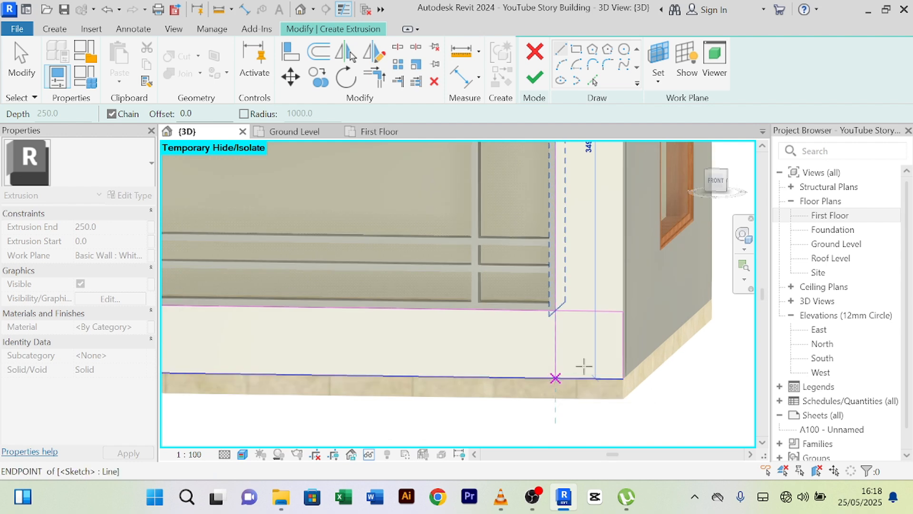
right_click(598, 170)
left_click(609, 183)
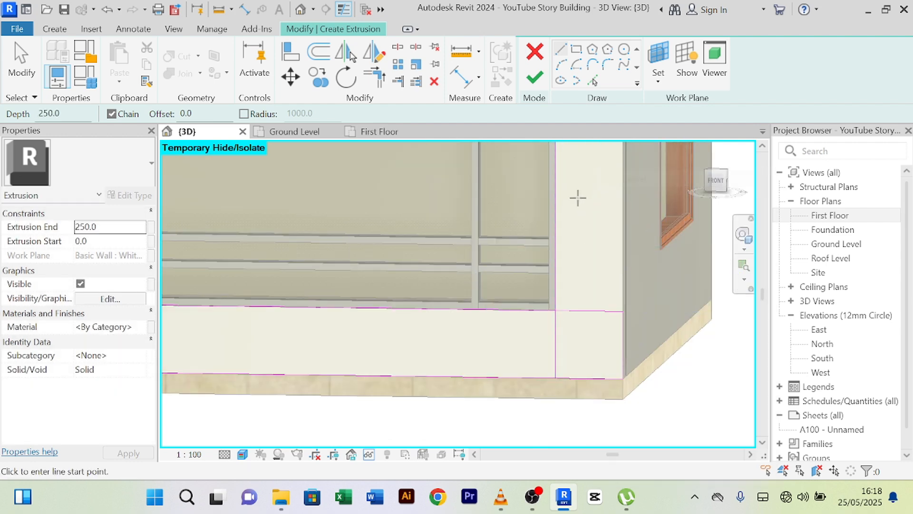
right_click(595, 171)
left_click(618, 179)
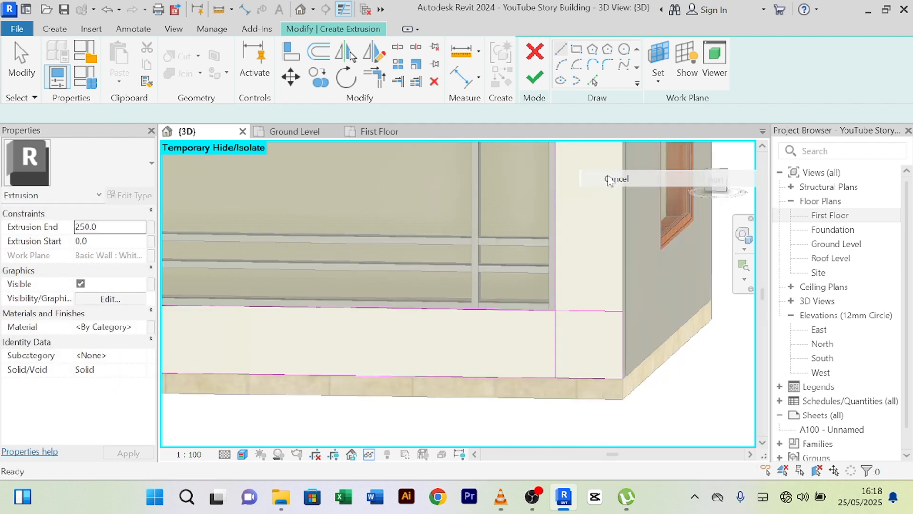
- Trim the sketch lines into a clean corner at the window's lower right
left_click(375, 81)
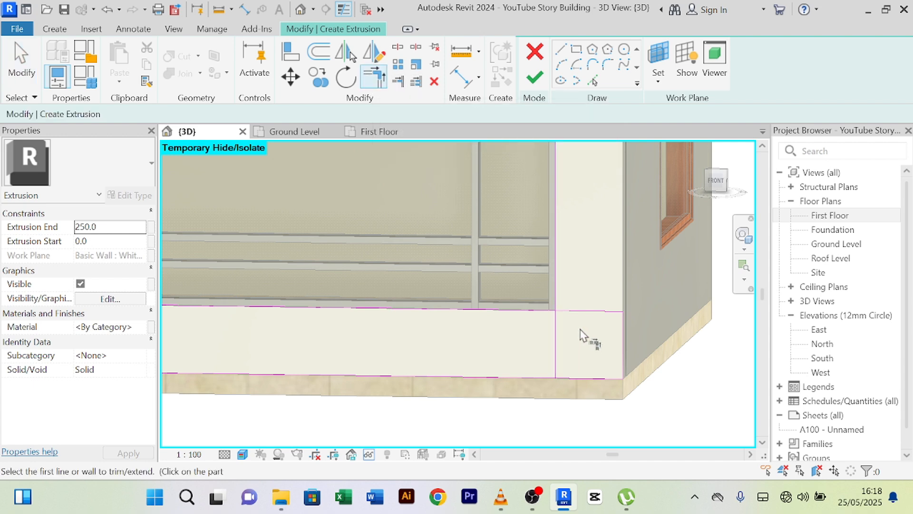
left_click(543, 313)
scroll(587, 299, "down", 6)
middle_click_drag(577, 217, 541, 342)
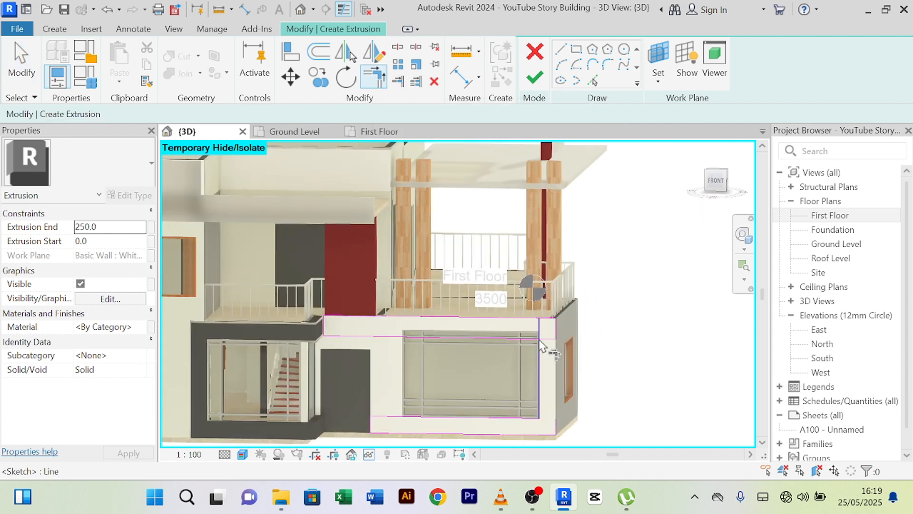
scroll(541, 340, "up", 4)
scroll(537, 340, "up", 2)
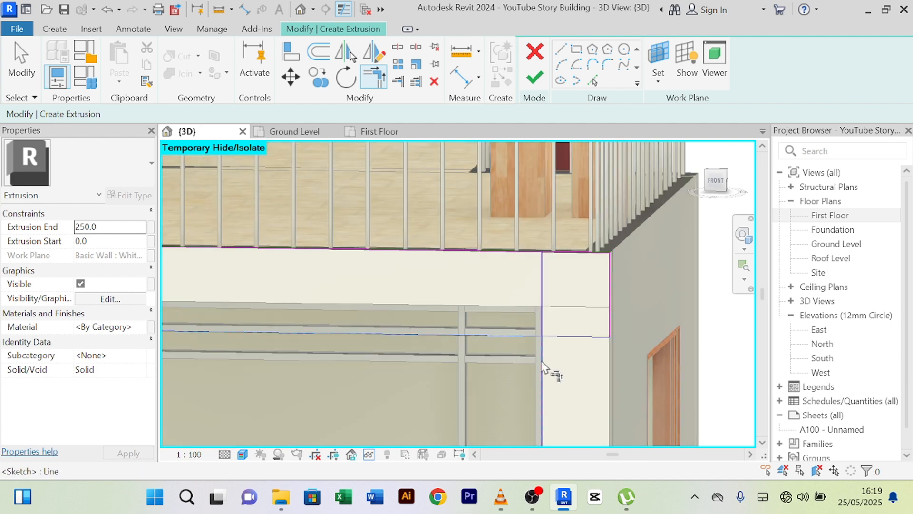
scroll(559, 363, "down", 4)
middle_click_drag(561, 373, 564, 352)
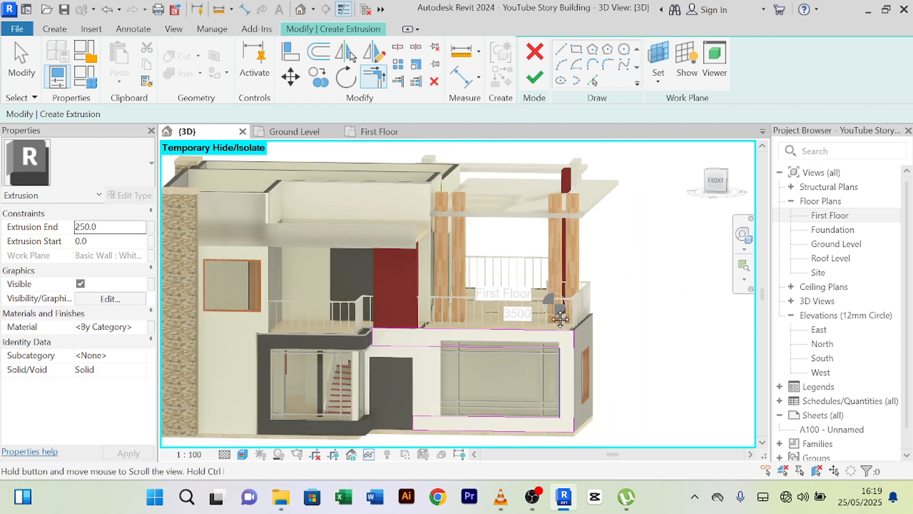
scroll(566, 308, "up", 3)
scroll(566, 308, "up", 4)
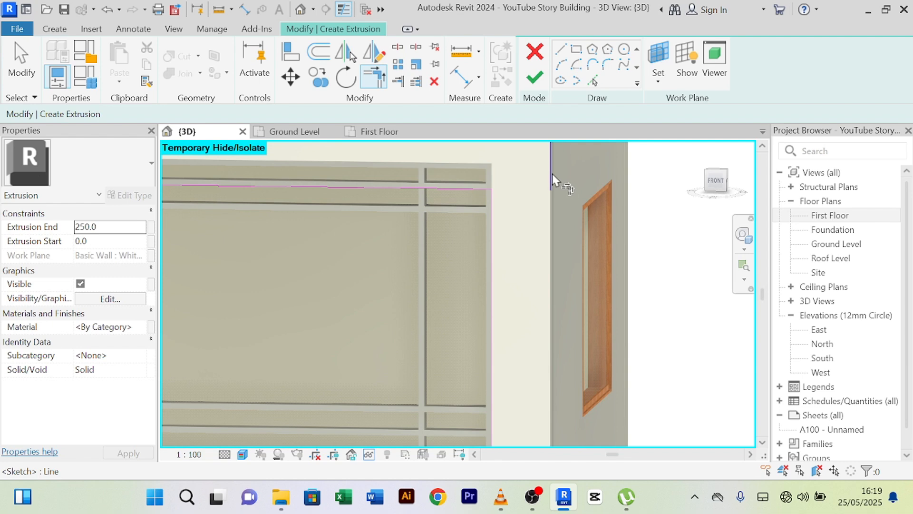
scroll(597, 375, "down", 1)
scroll(590, 332, "down", 3)
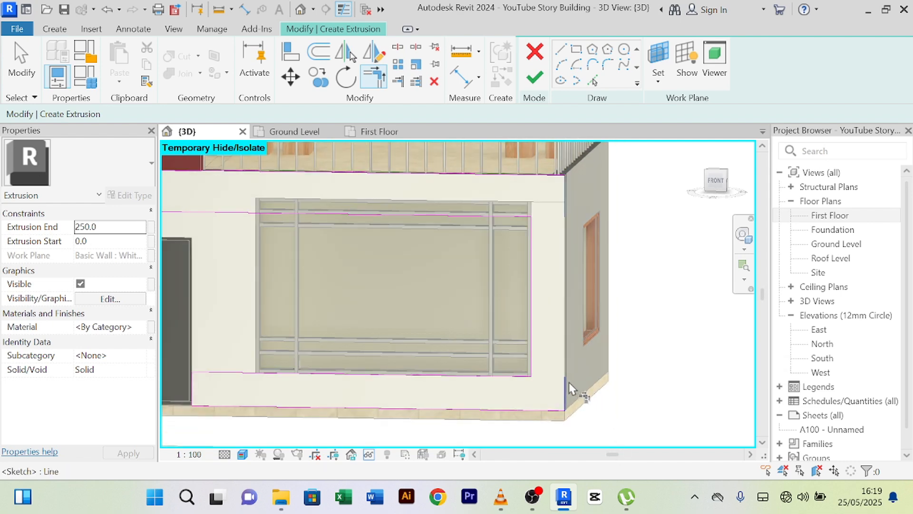
- Exit the TR trim tool and delete the short 148.2 stray sketch line
key("t")
key("r")
scroll(576, 230, "up", 2)
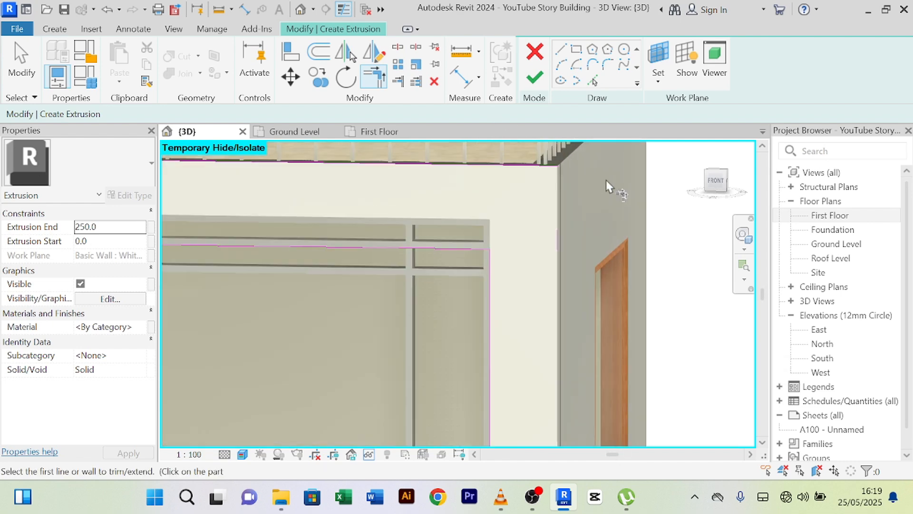
scroll(606, 180, "up", 2)
scroll(528, 214, "down", 2)
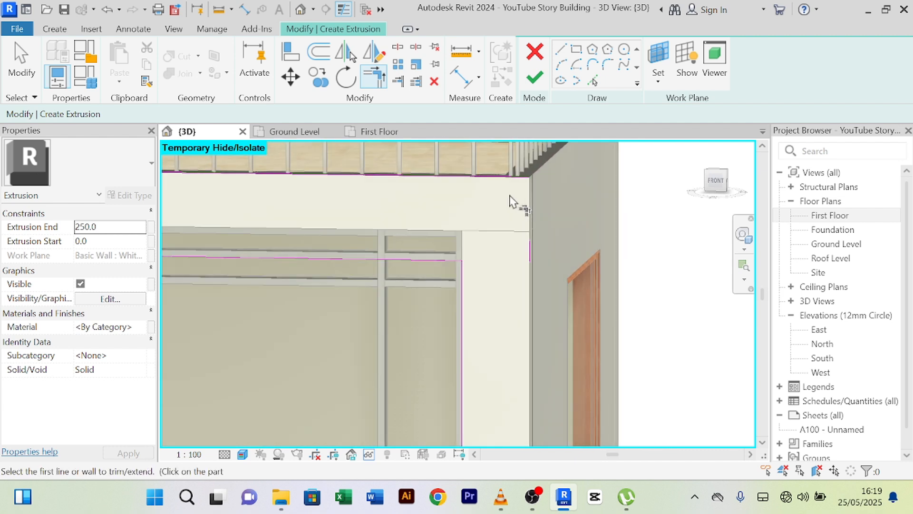
right_click(600, 193)
left_click(615, 198)
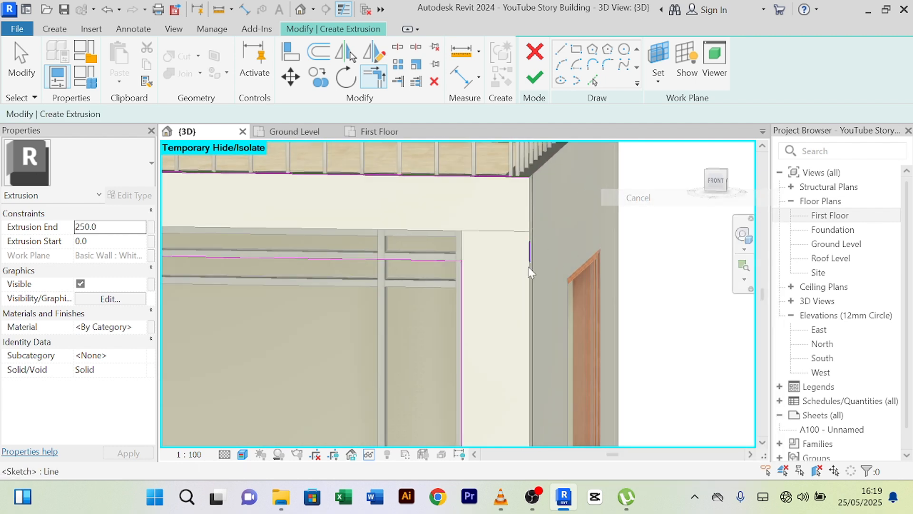
left_click(530, 255)
key("Delete")
- Trim the top and right sketch lines into a clean upper-right corner
scroll(532, 257, "down", 3)
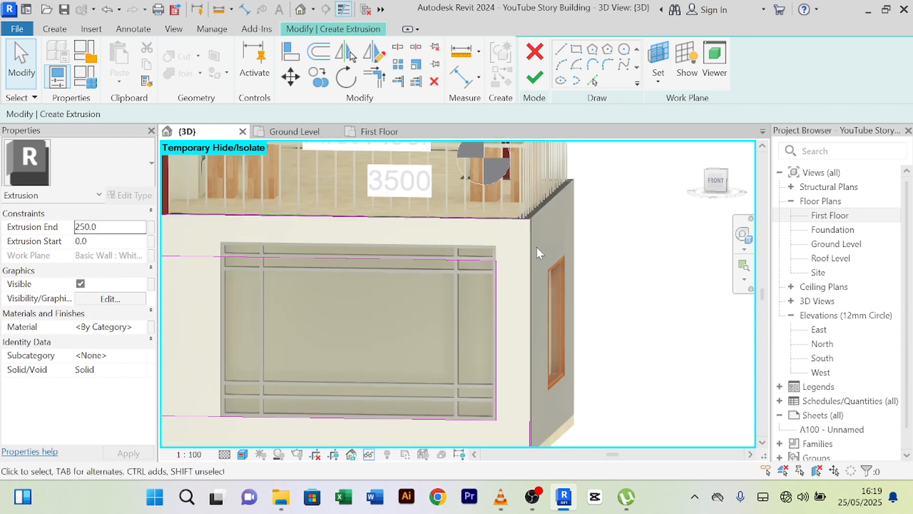
middle_click_drag(535, 229, 524, 195)
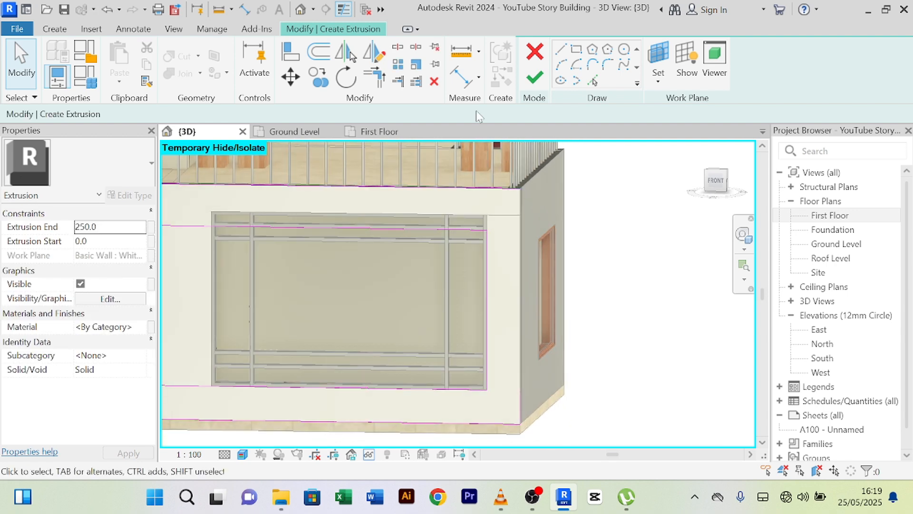
left_click(374, 77)
left_click(516, 187)
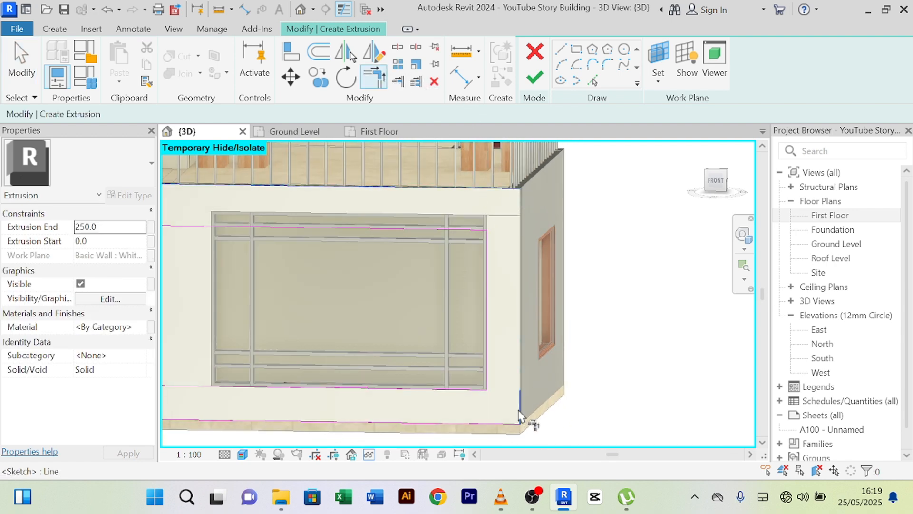
left_click(519, 415)
right_click(598, 192)
left_click(619, 198)
- Finish the sketch to create the extrusion band around the window
right_click(600, 180)
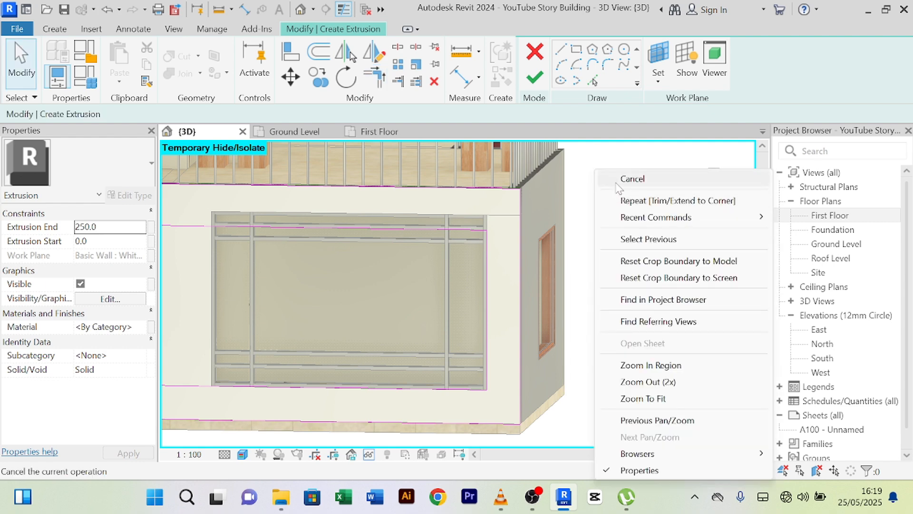
left_click(618, 179)
scroll(610, 189, "down", 2)
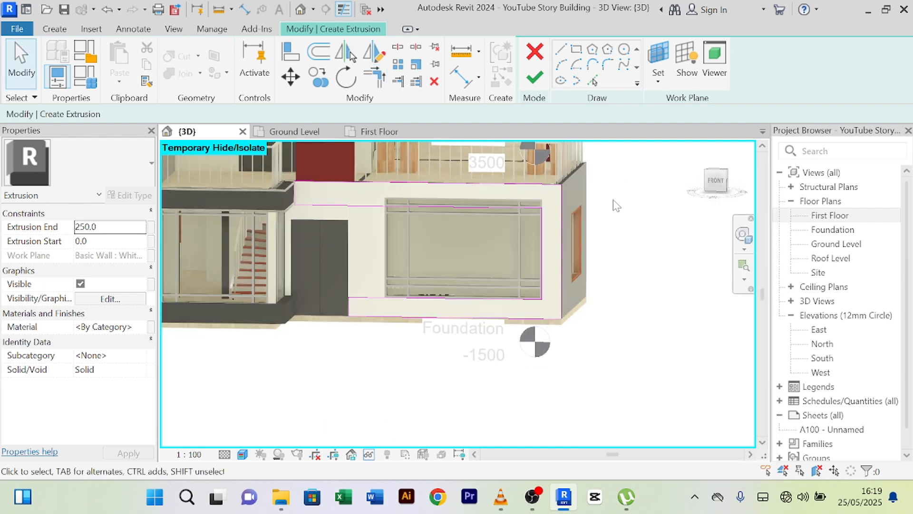
scroll(328, 221, "up", 3)
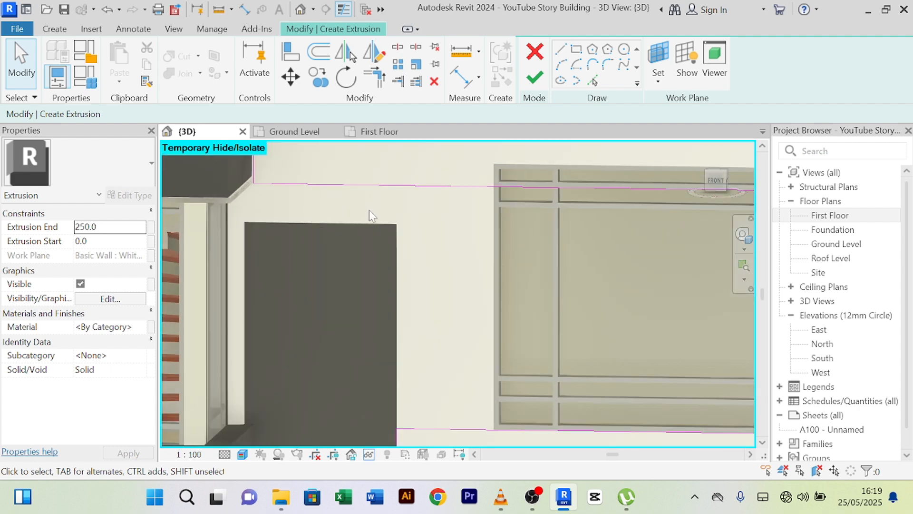
scroll(369, 210, "down", 2)
left_click(538, 80)
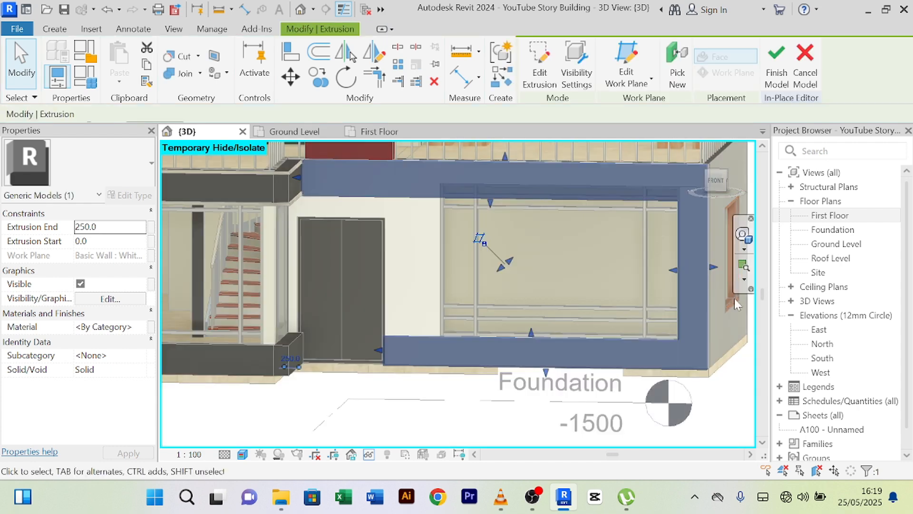
- Orbit around the building and select the new 250-deep trim band
left_click(480, 420)
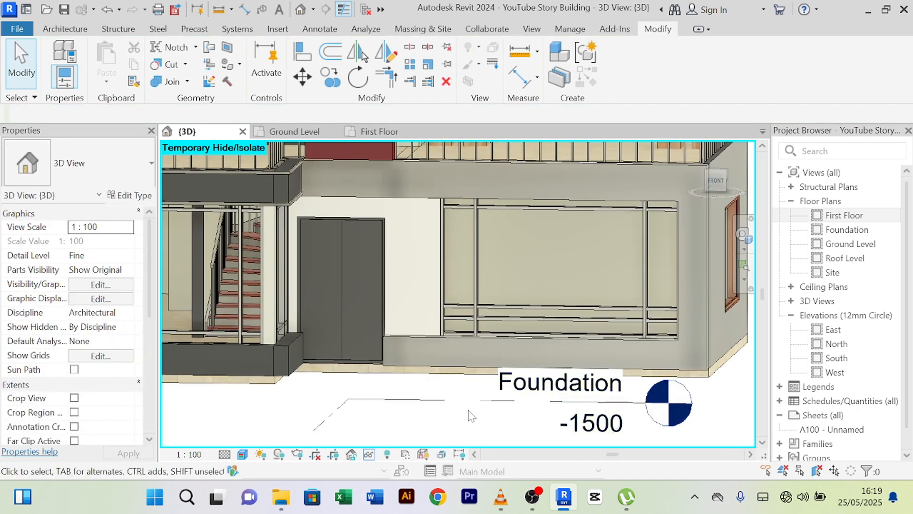
scroll(468, 408, "down", 1)
middle_click_drag(469, 408, 408, 347)
middle_click_drag(617, 398, 418, 339, "shift")
scroll(315, 189, "up", 3)
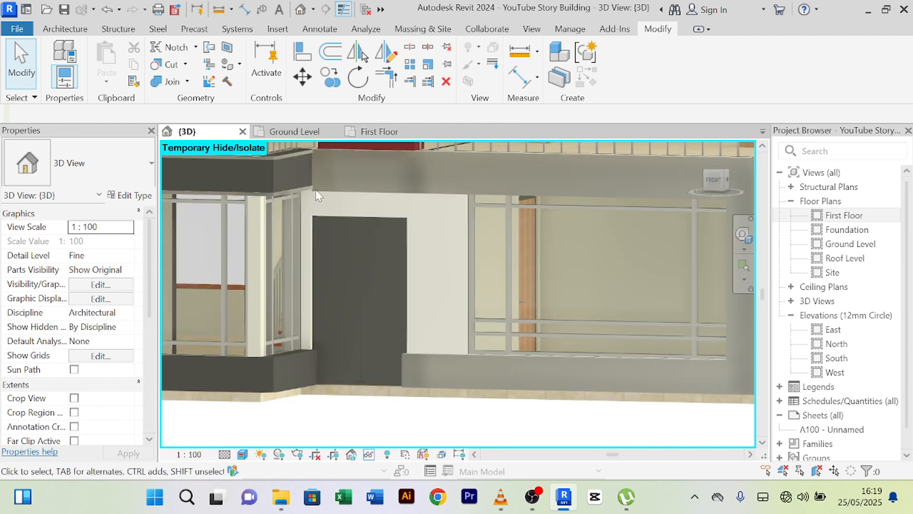
scroll(416, 392, "down", 4)
scroll(404, 393, "down", 1)
middle_click_drag(404, 392, 363, 376)
left_click(399, 338)
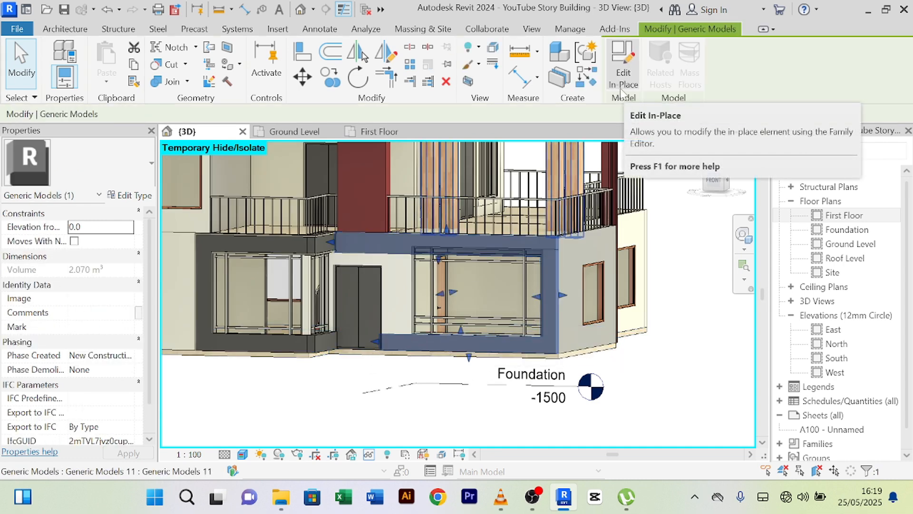
- Give the band's extrusion the Steel, Paint Finish, Dark Gray, Matte material and finish the model
left_click(621, 93)
left_click(401, 236)
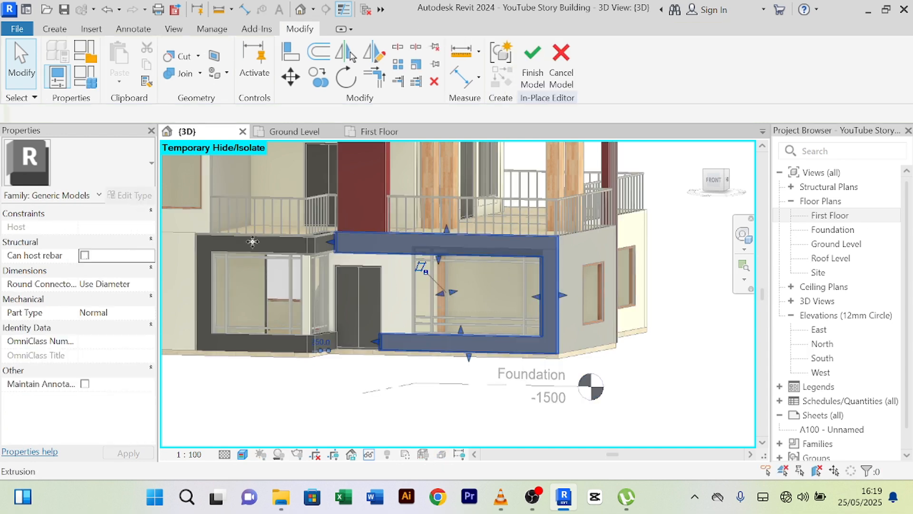
left_click(143, 332)
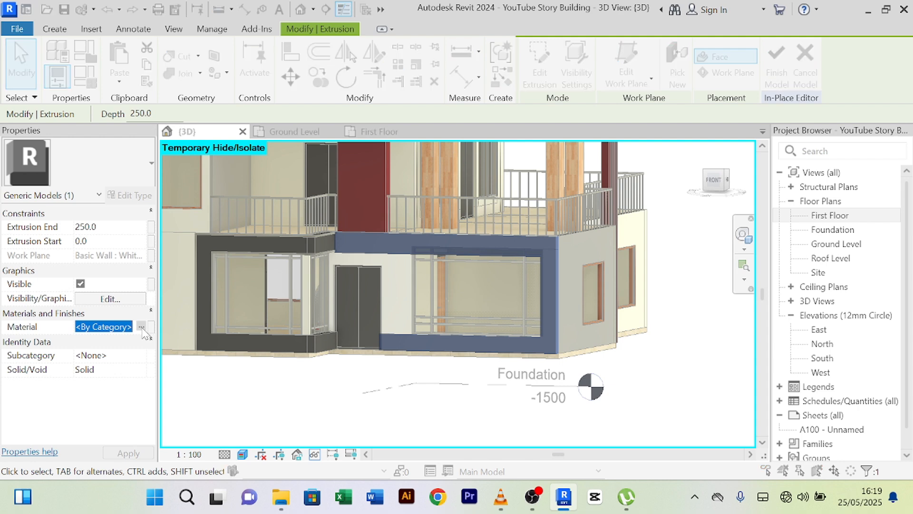
left_click(142, 327)
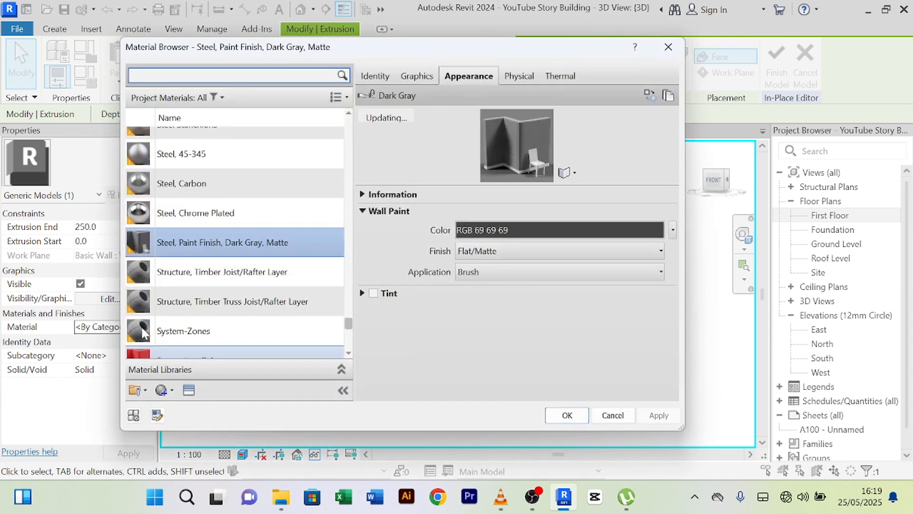
left_click(566, 416)
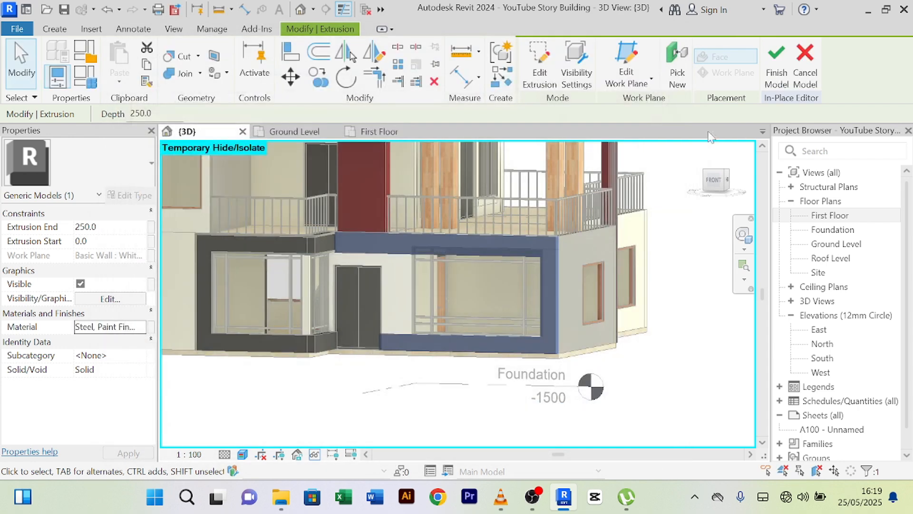
left_click(672, 400)
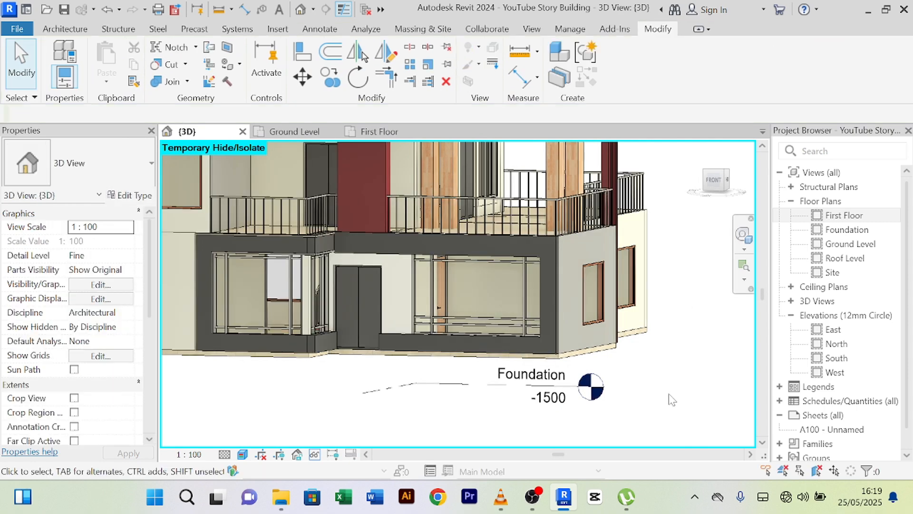
middle_click_drag(669, 391, 668, 365, "shift")
scroll(340, 238, "up", 7)
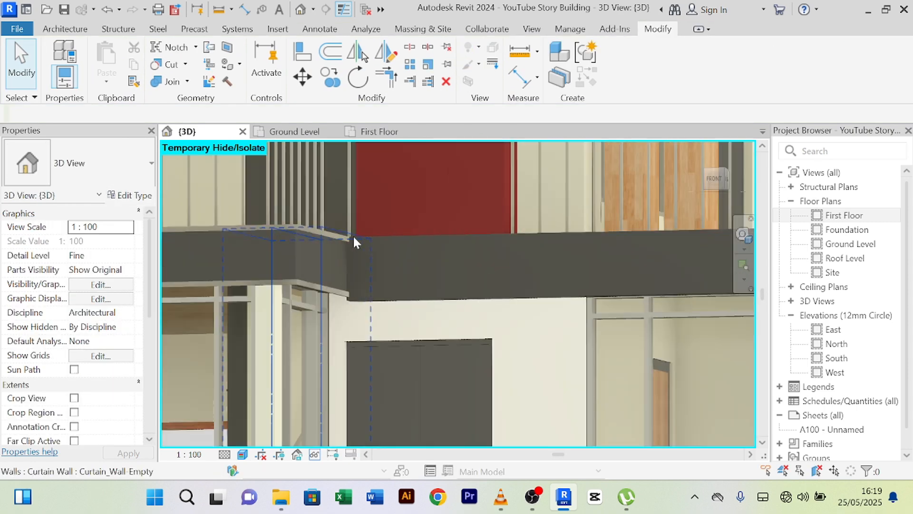
middle_click_drag(376, 280, 287, 191, "shift")
key("a")
key("l")
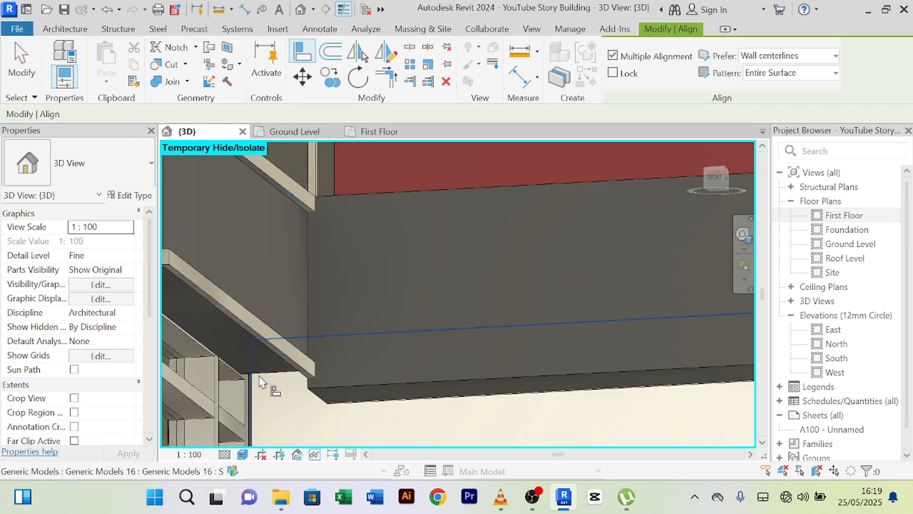
left_click(262, 379)
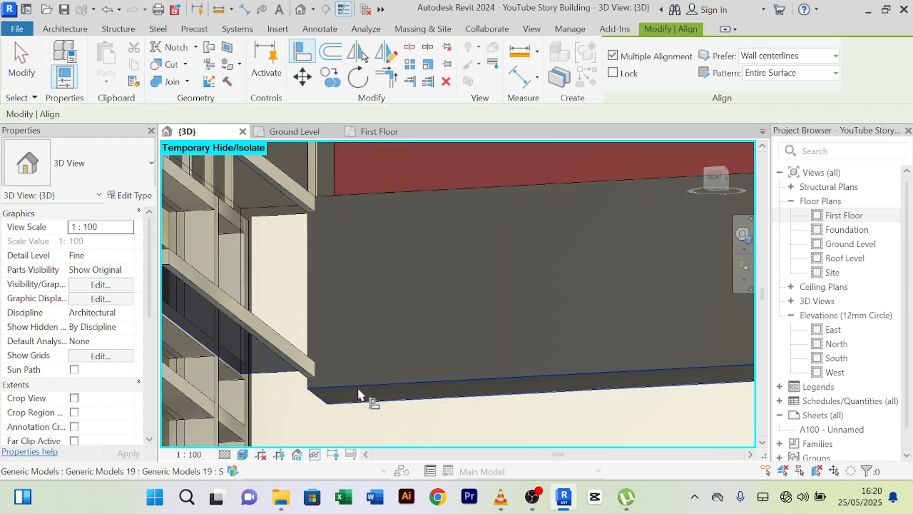
scroll(359, 394, "down", 6)
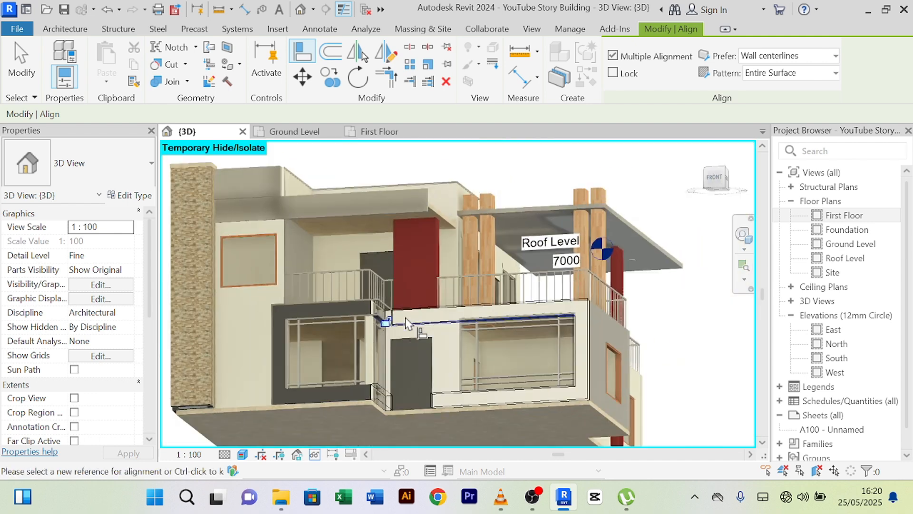
middle_click_drag(417, 330, 419, 376, "shift")
right_click(669, 195)
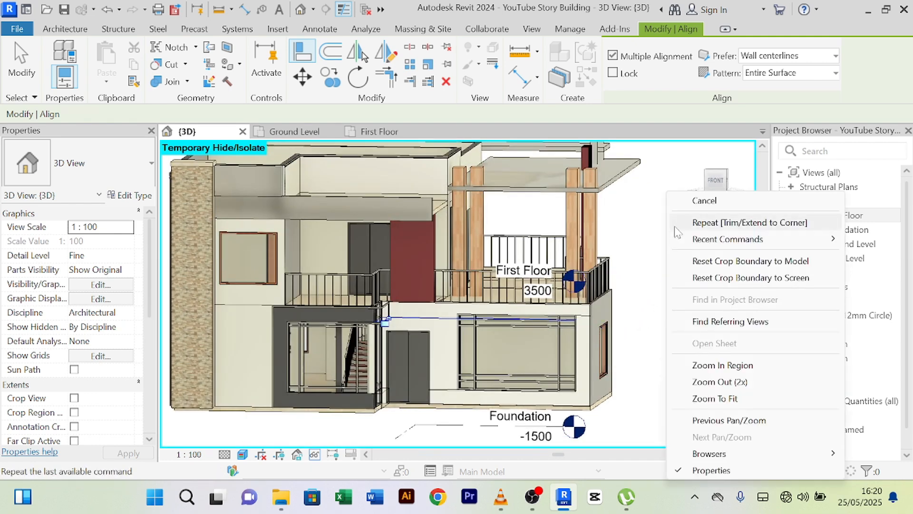
- Zoom to the balcony fascia and open the generic-model trim beam for in-place editing
left_click(685, 201)
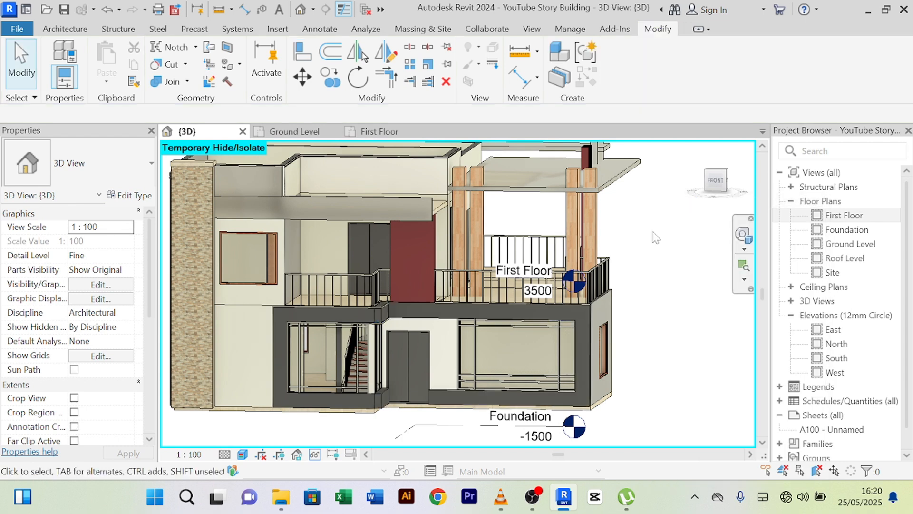
scroll(649, 238, "down", 2)
middle_click_drag(647, 234, 613, 310, "shift")
scroll(494, 286, "up", 8)
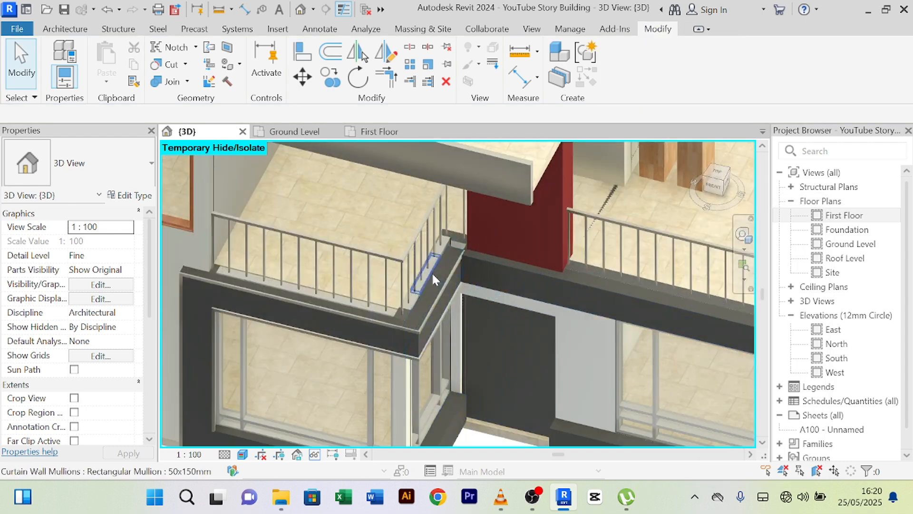
scroll(496, 237, "up", 3)
middle_click_drag(557, 217, 482, 298)
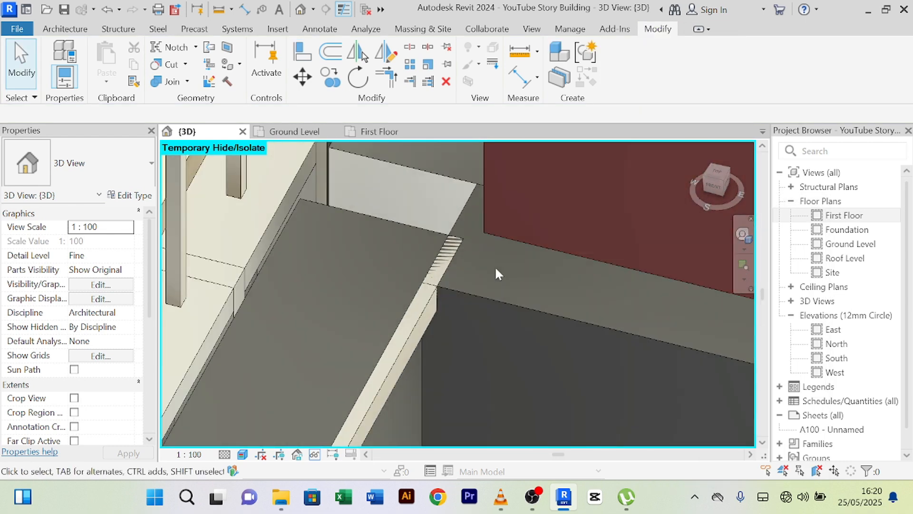
scroll(495, 266, "up", 1)
scroll(490, 269, "up", 1)
left_click(385, 322)
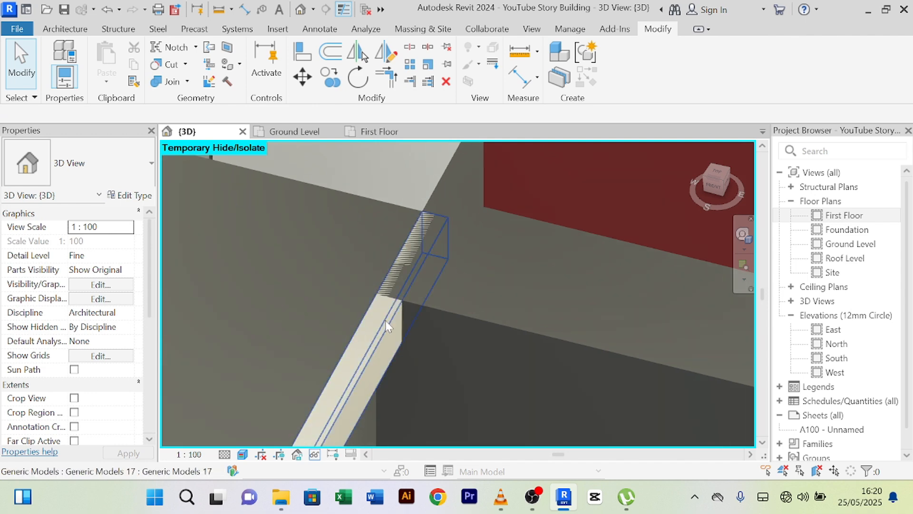
scroll(441, 228, "up", 2)
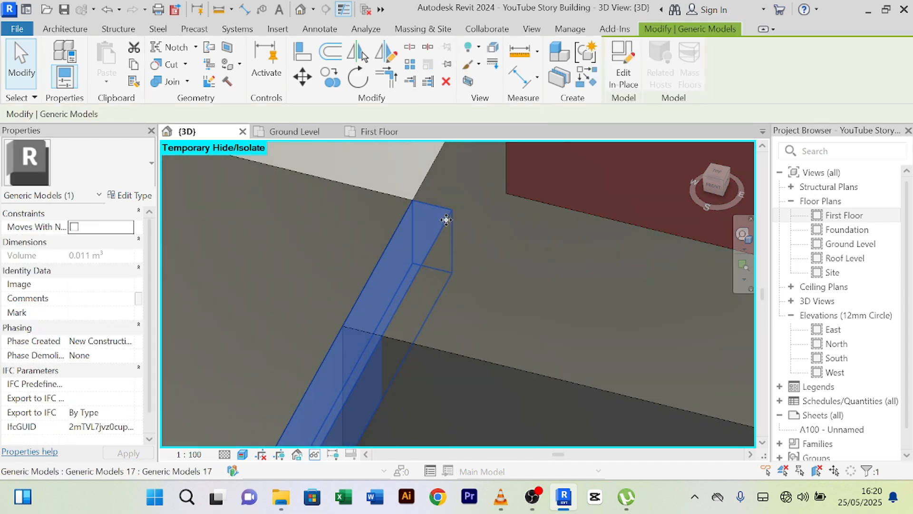
scroll(402, 304, "down", 3)
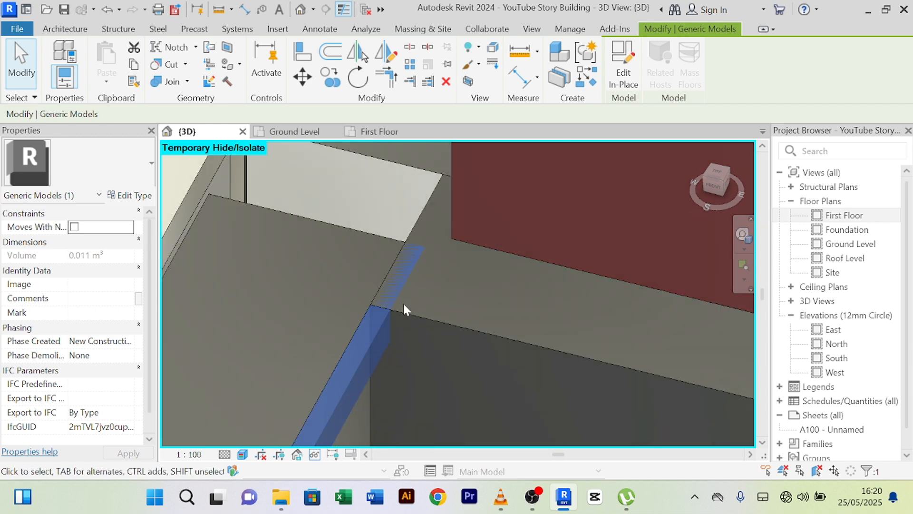
scroll(396, 295, "down", 1)
double_click(396, 298)
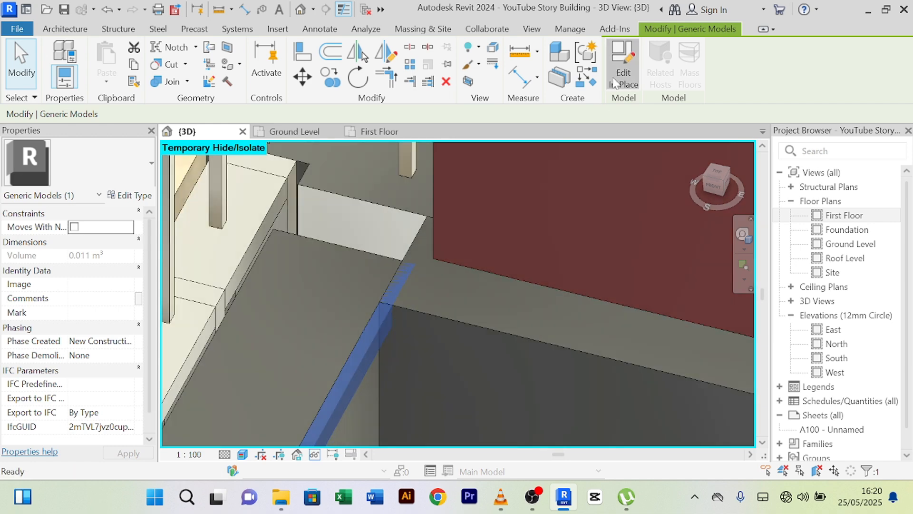
- Select the sweep inside the trim beam and start Edit Sweep
left_click(378, 326)
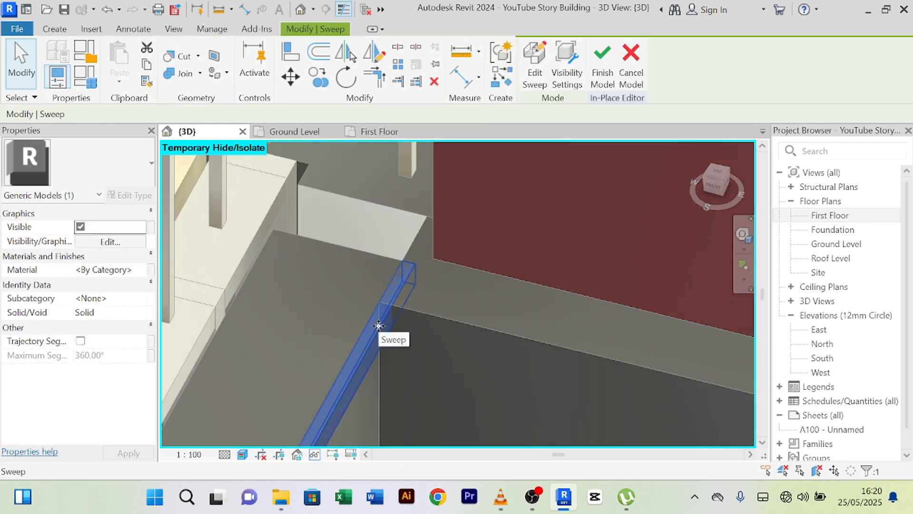
left_click(544, 82)
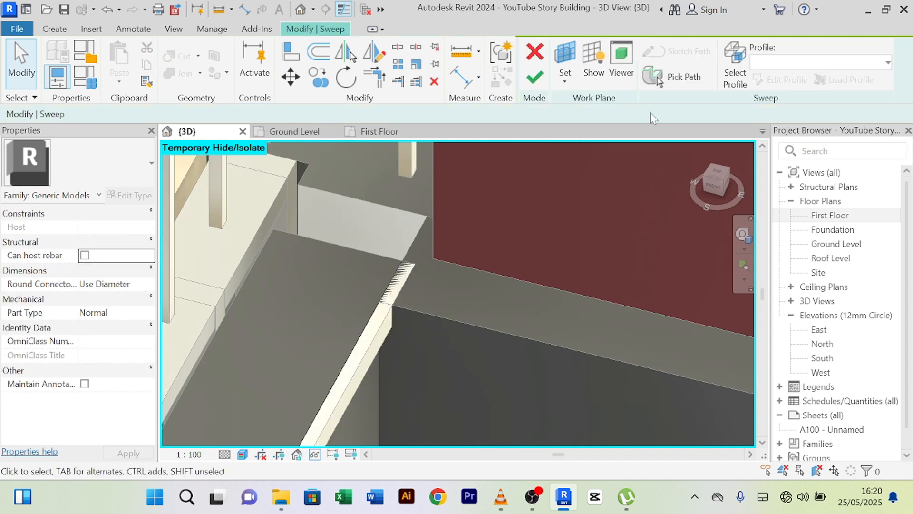
scroll(467, 273, "down", 5)
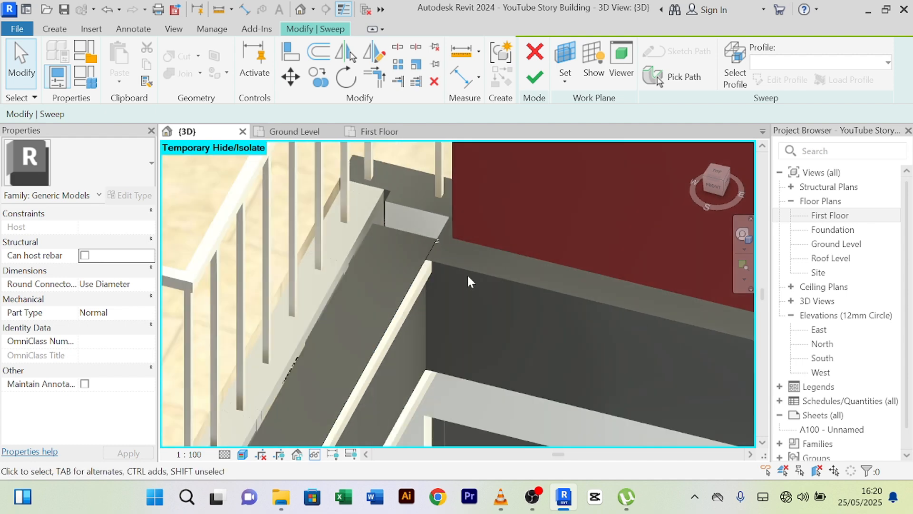
middle_click_drag(361, 383, 467, 219)
scroll(320, 268, "up", 8)
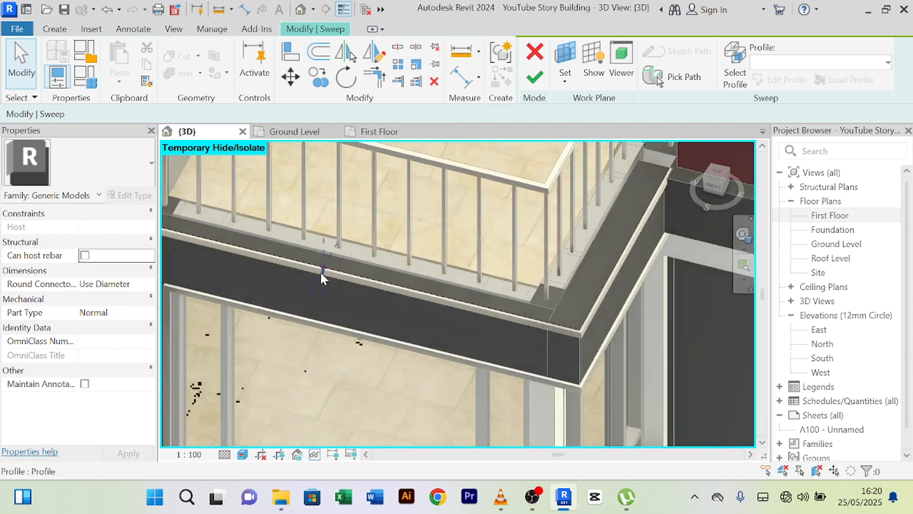
middle_click_drag(344, 230, 323, 322)
scroll(318, 316, "up", 4)
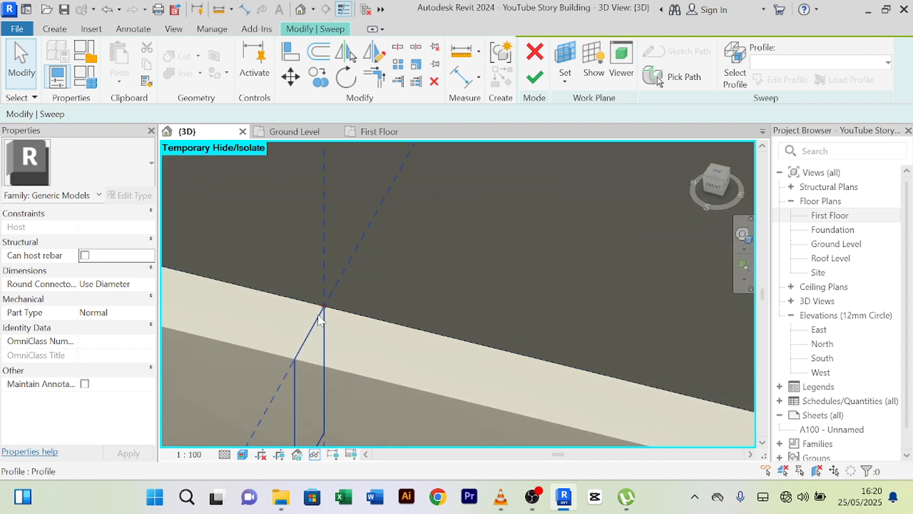
- Select the sweep profile and enter profile editing, inspecting the beam junction
left_click(326, 304)
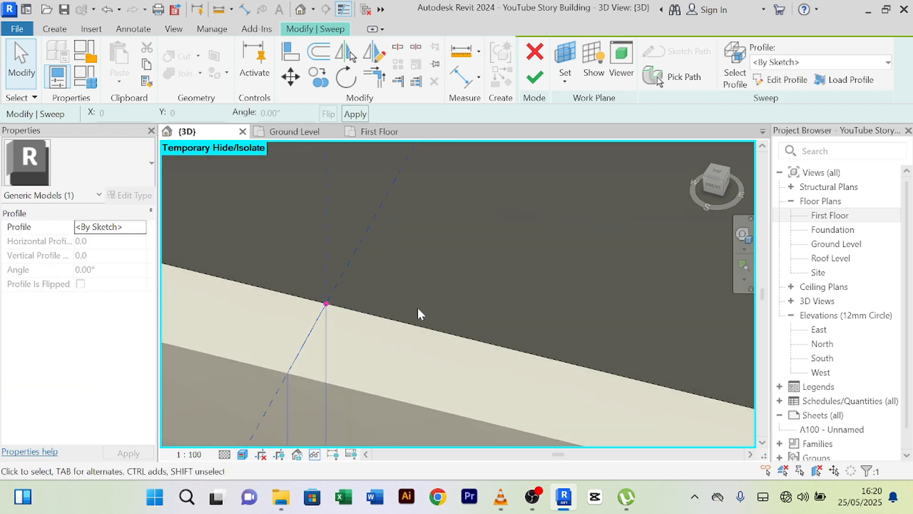
left_click(786, 79)
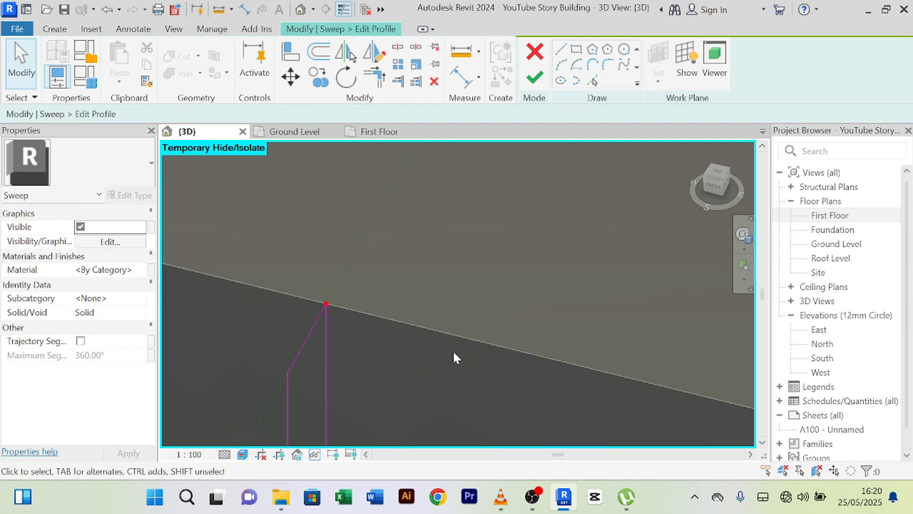
mouse_move(453, 353)
middle_mouse_down()
mouse_move(467, 367)
mouse_move(377, 284)
middle_mouse_up()
scroll(490, 321, "down", 5)
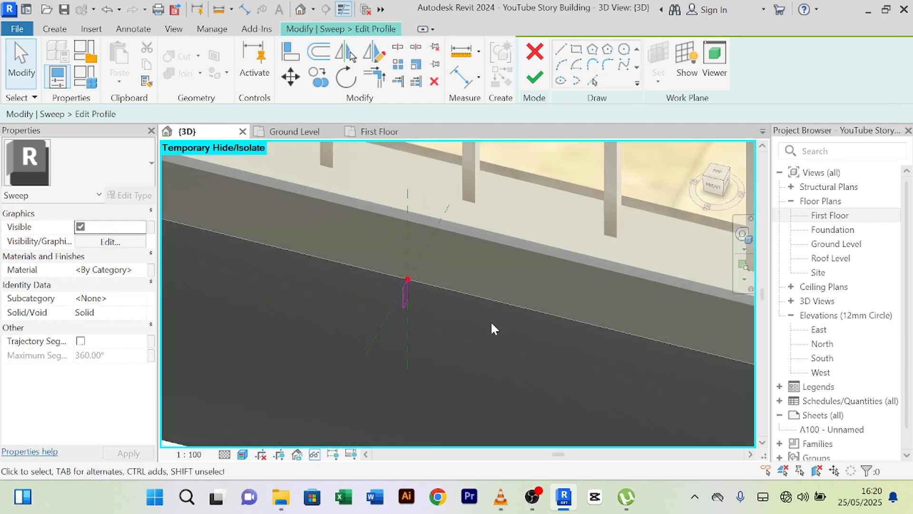
middle_click_drag(490, 324, 277, 289)
scroll(586, 311, "down", 5)
middle_click_drag(598, 349, 460, 394)
scroll(590, 317, "up", 4)
scroll(560, 261, "up", 4)
scroll(561, 261, "down", 5)
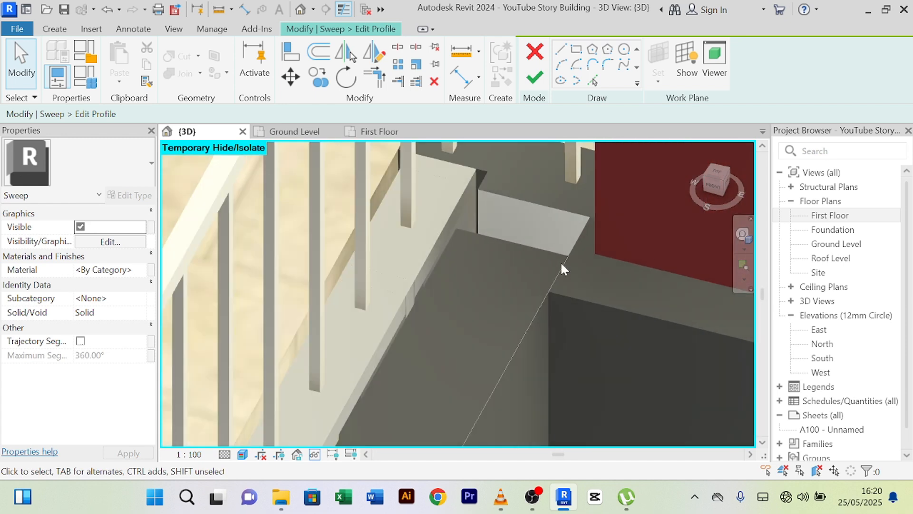
scroll(557, 259, "down", 3)
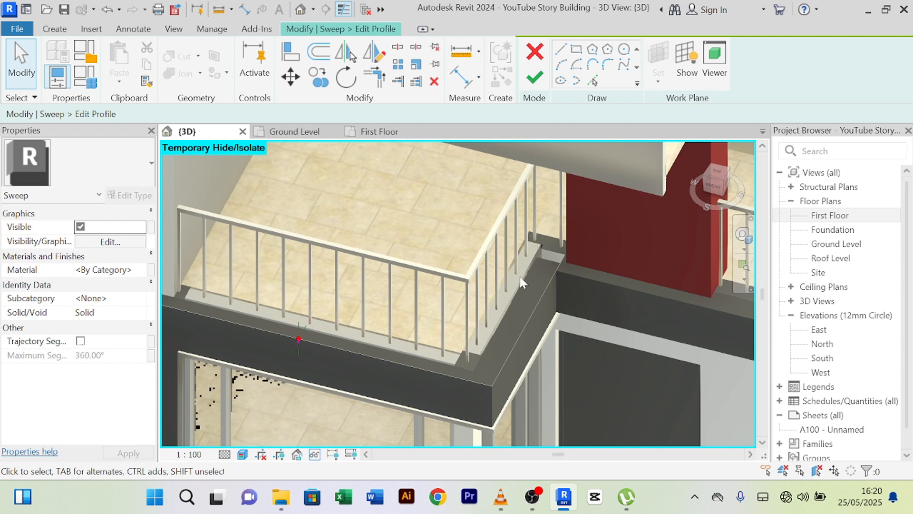
- Leave profile editing without changes and bring the railings into view
left_click(538, 56)
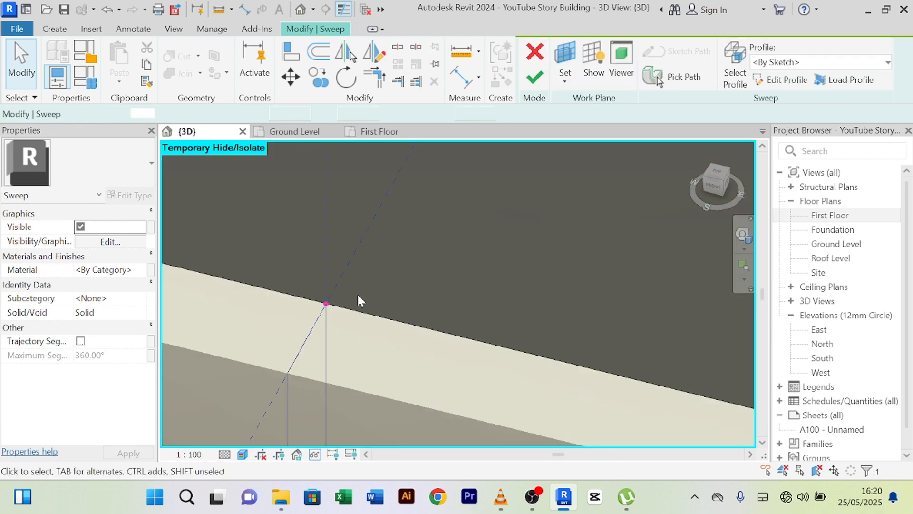
scroll(435, 289, "down", 3)
scroll(435, 289, "down", 3)
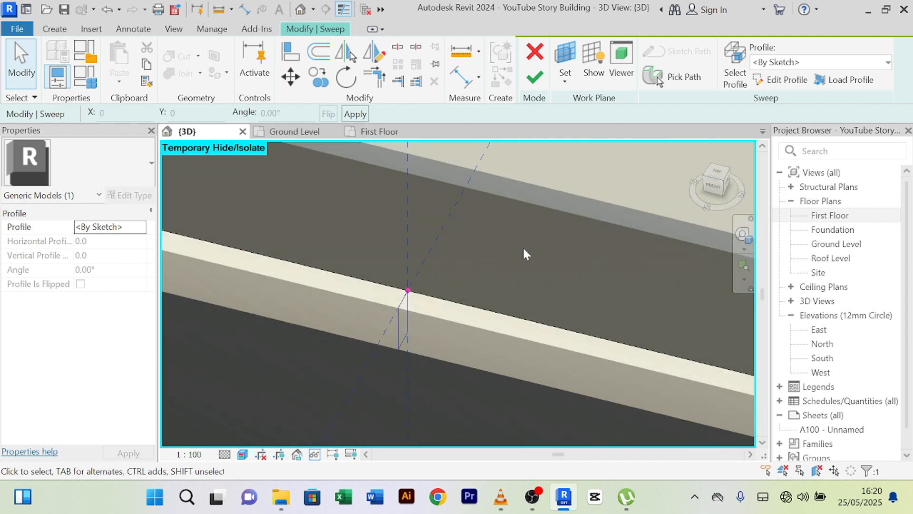
middle_click_drag(524, 247, 383, 300)
- Open the sweep path for editing and navigate along the beam toward the red wall
left_click(680, 76)
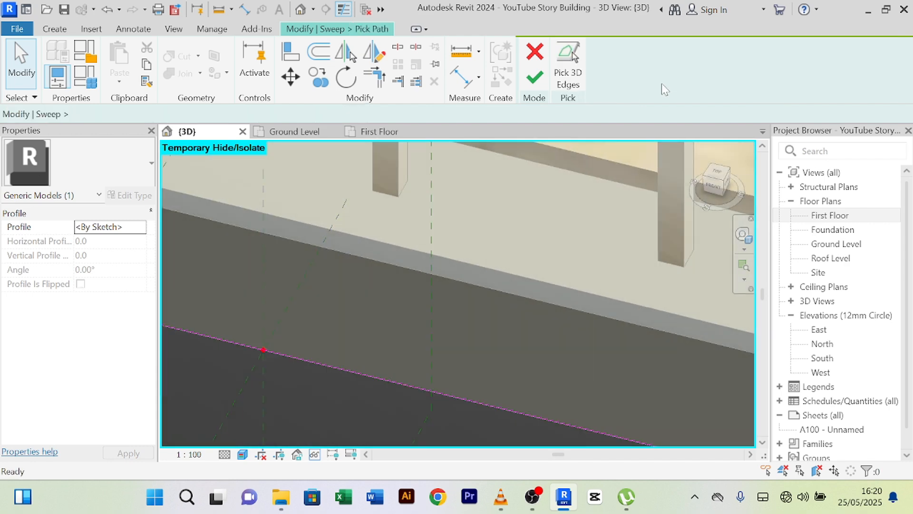
scroll(572, 286, "down", 4)
scroll(563, 273, "down", 4)
middle_click_drag(563, 273, 384, 290)
scroll(385, 290, "down", 3)
scroll(452, 245, "up", 5)
scroll(399, 256, "up", 3)
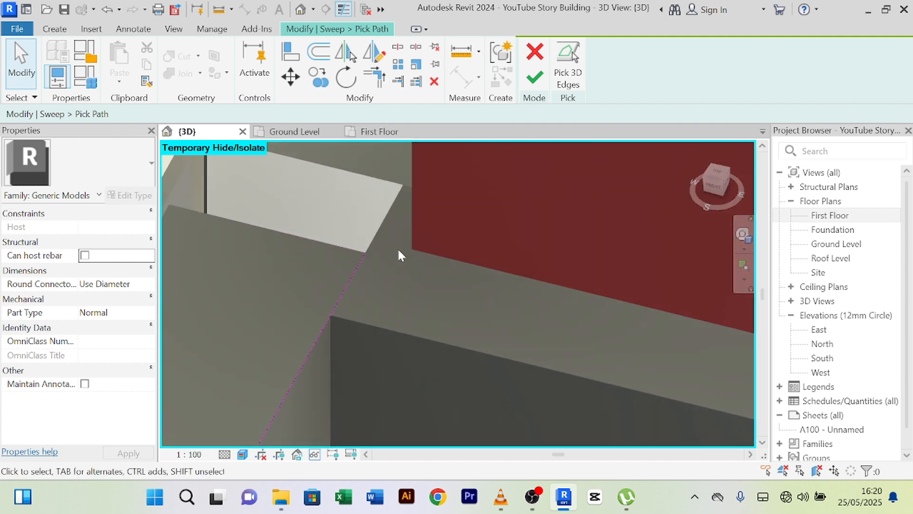
middle_click_drag(399, 252, 424, 249)
scroll(374, 284, "up", 4)
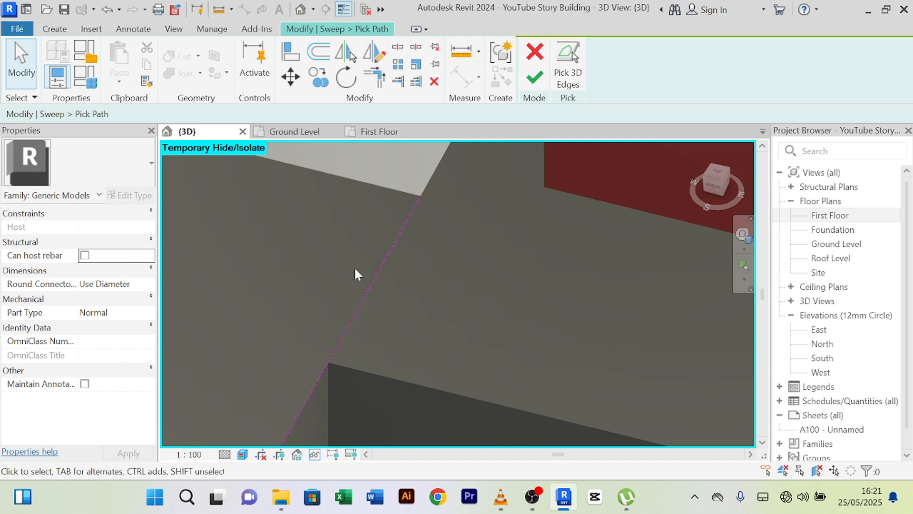
scroll(317, 346, "up", 3)
- Try splitting the path line, then cancel the Split tool
left_click(397, 48)
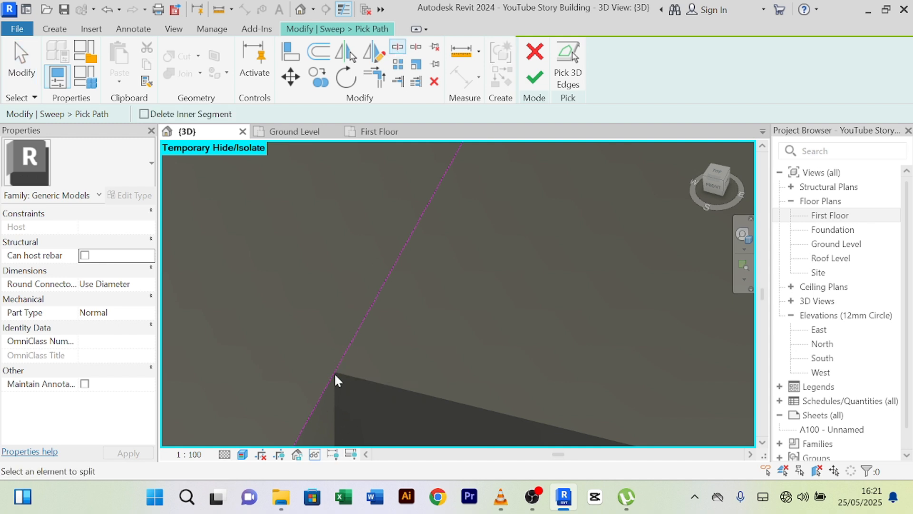
key("Escape")
right_click(333, 234)
left_click(384, 179)
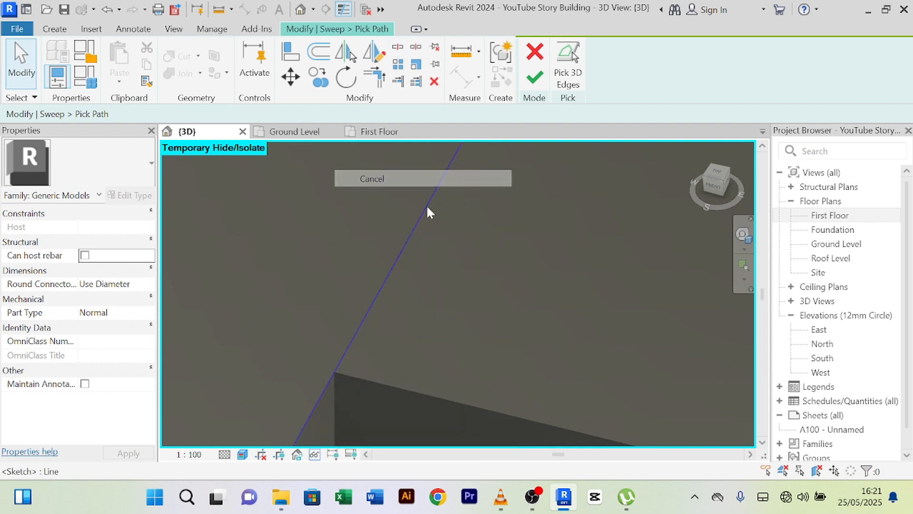
- Drag the 1920.0 path line's end to the block corner, shortening it to 1800.0
left_click(427, 206)
scroll(437, 281, "down", 3)
scroll(471, 328, "down", 3)
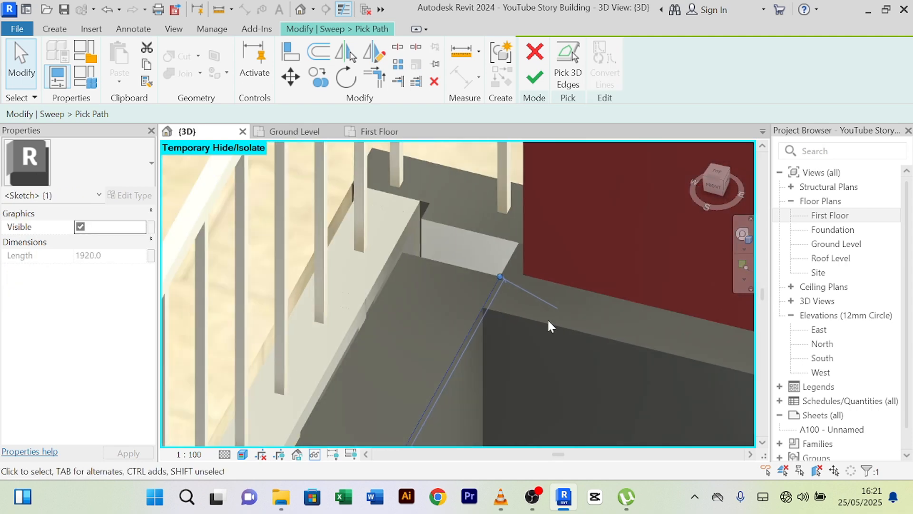
scroll(485, 276, "up", 3)
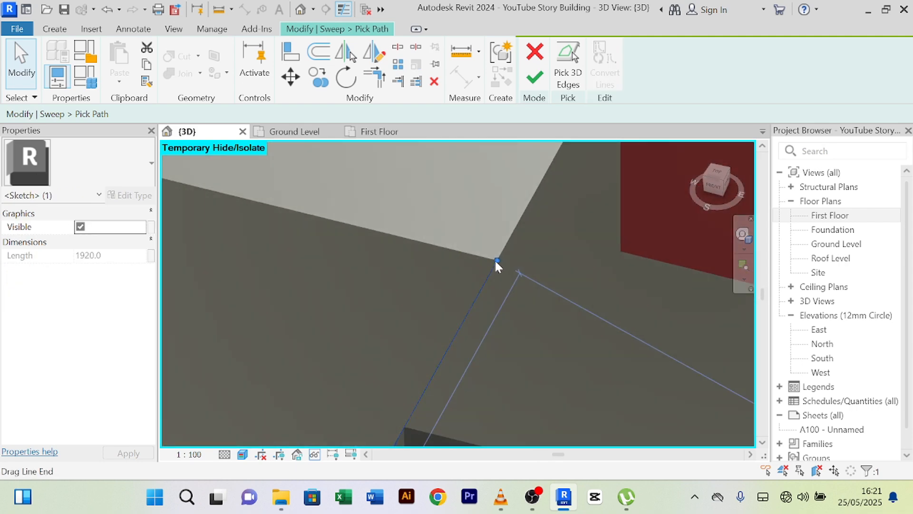
left_click_drag(496, 260, 468, 311)
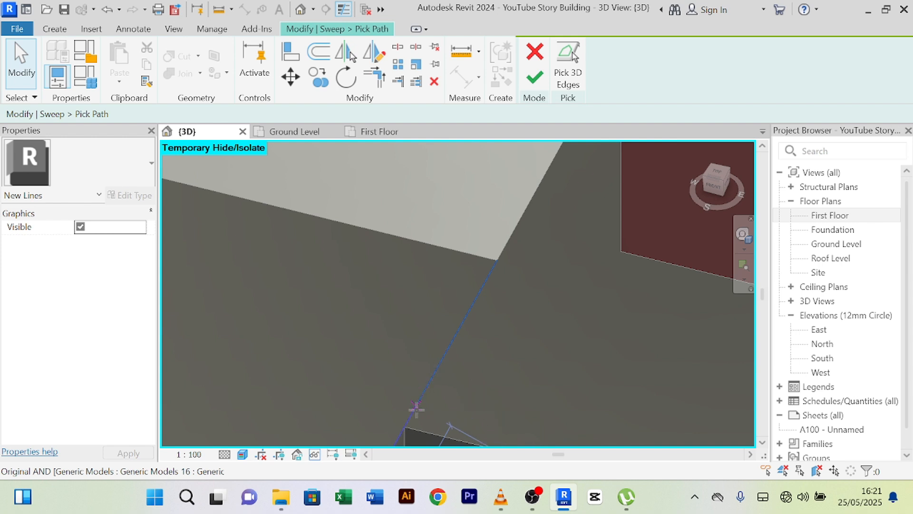
left_click_drag(416, 408, 403, 426)
scroll(408, 350, "down", 2)
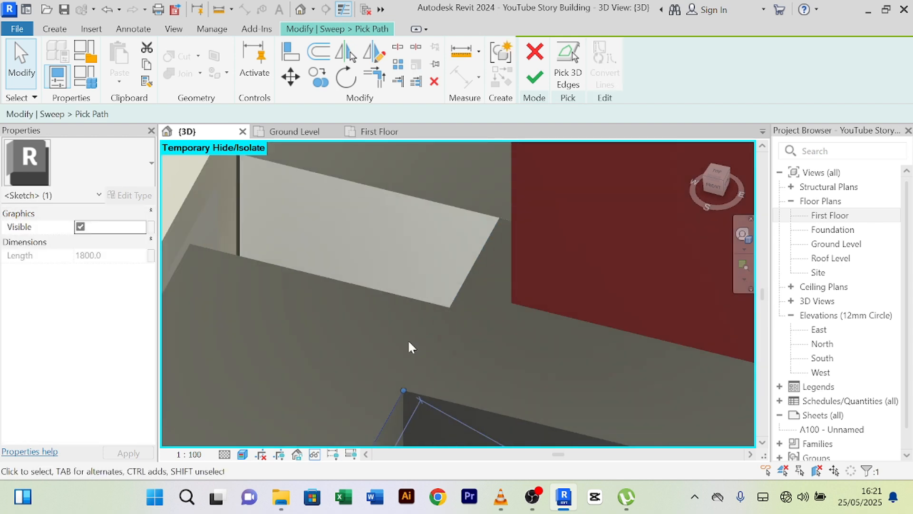
scroll(412, 348, "down", 3)
- Finish the path sketch and the in-place trim model
left_click(533, 78)
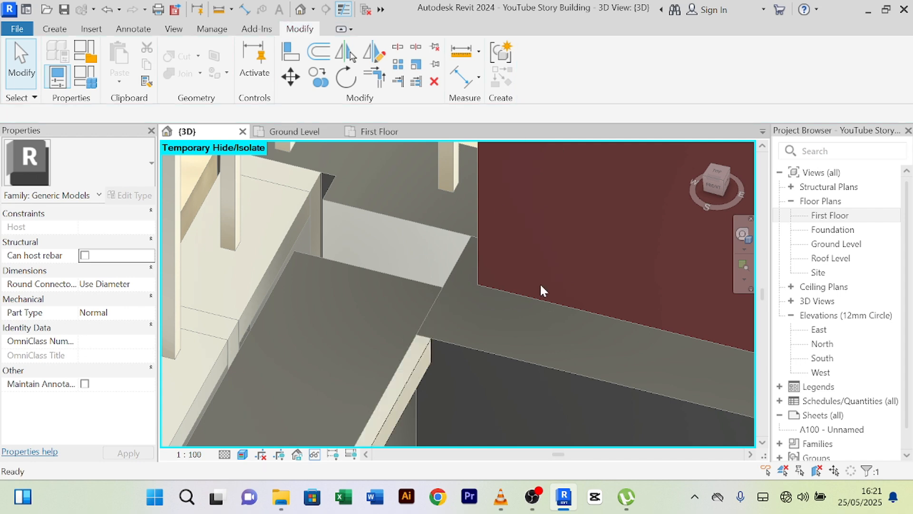
scroll(428, 343, "up", 3)
scroll(399, 343, "up", 2)
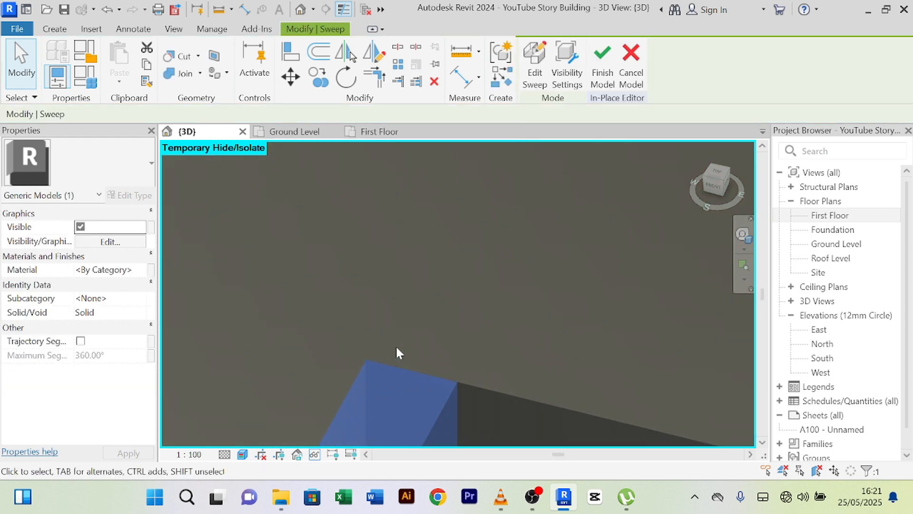
left_click(603, 64)
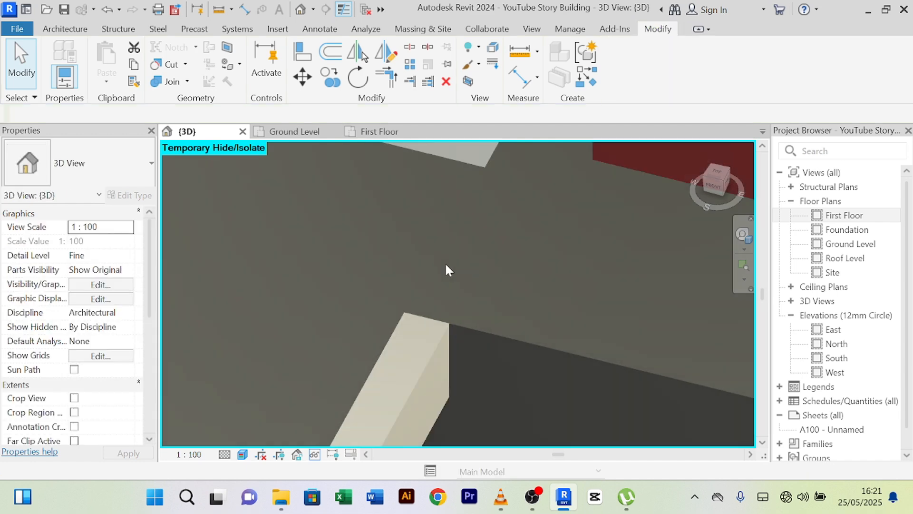
scroll(523, 236, "up", 3)
scroll(534, 264, "down", 5)
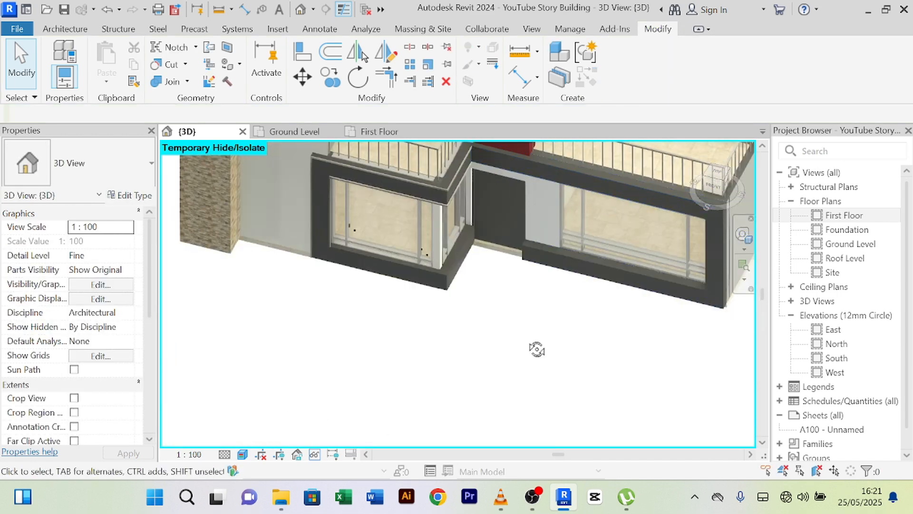
middle_click_drag(536, 350, 489, 351, "shift")
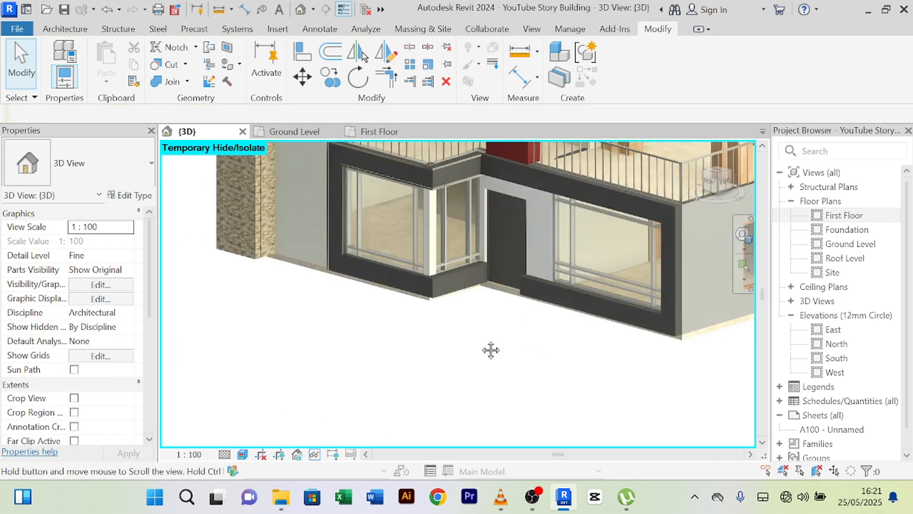
scroll(455, 267, "up", 5)
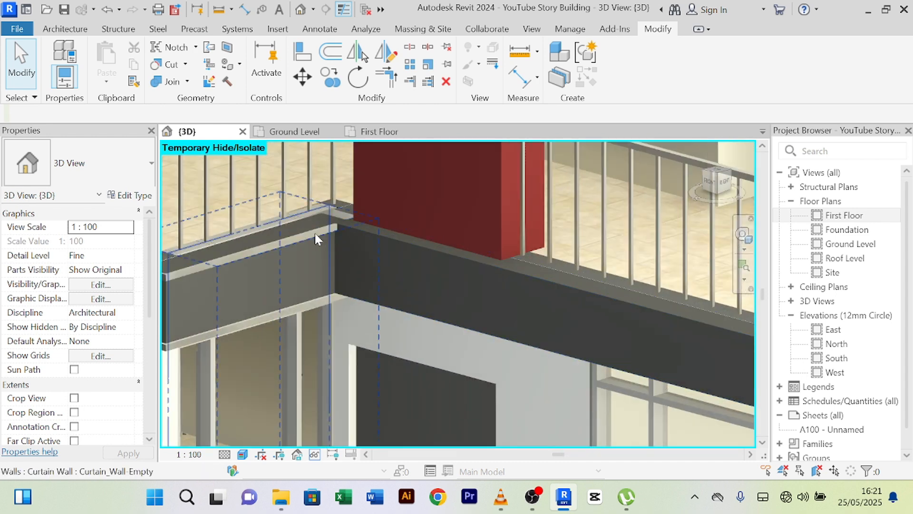
middle_click_drag(363, 257, 536, 241)
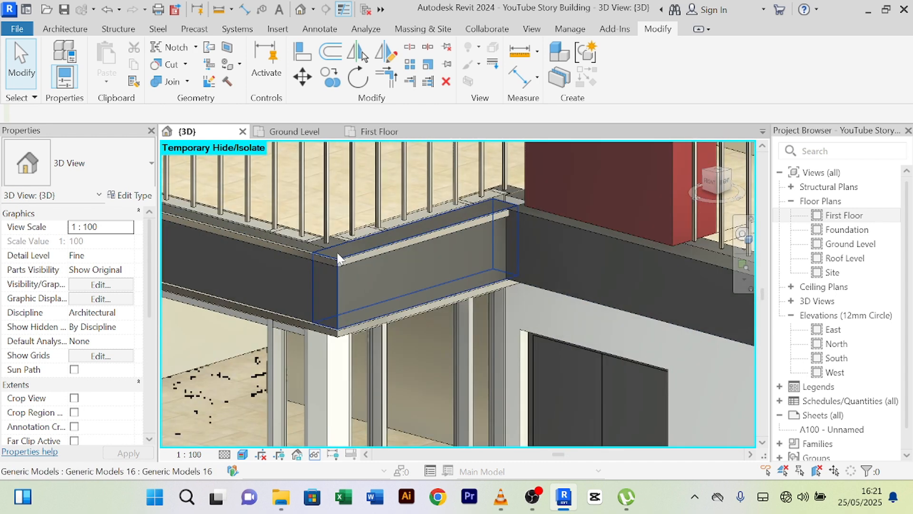
left_click(341, 264)
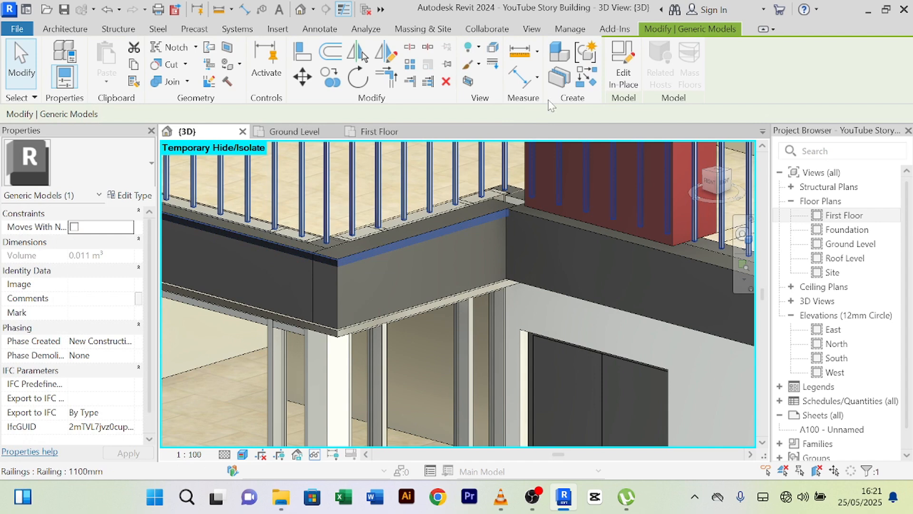
left_click(625, 85)
left_click(346, 261)
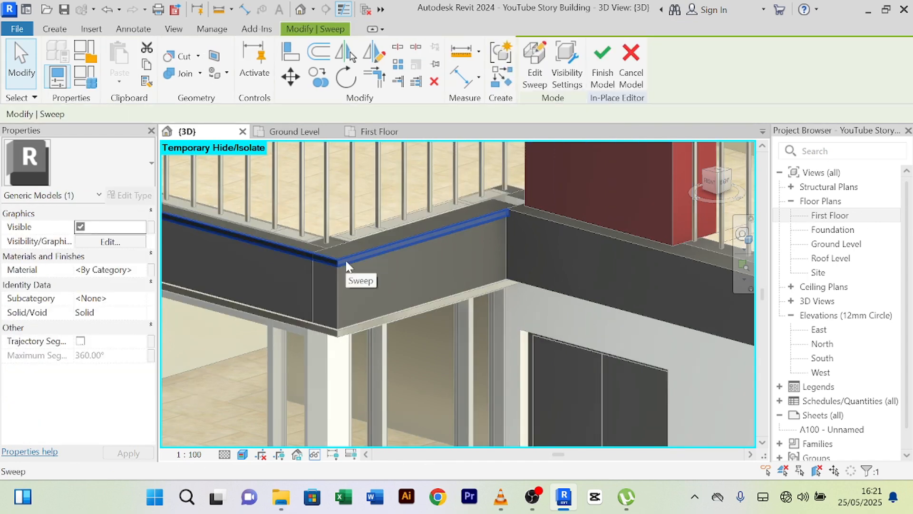
left_click(528, 85)
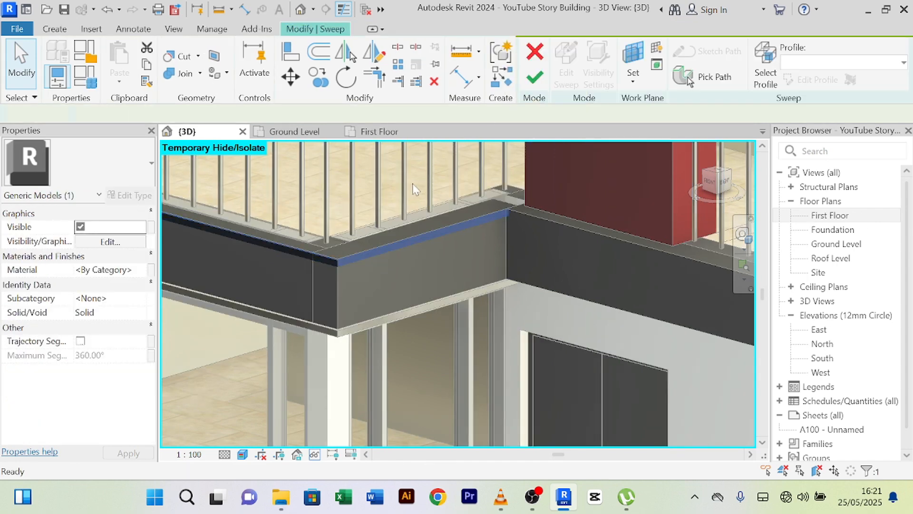
left_click(375, 250)
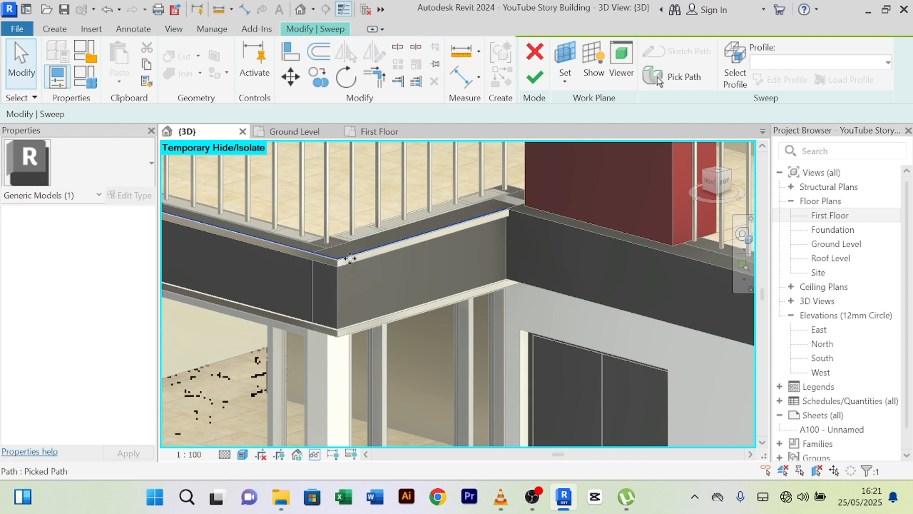
scroll(238, 252, "down", 2)
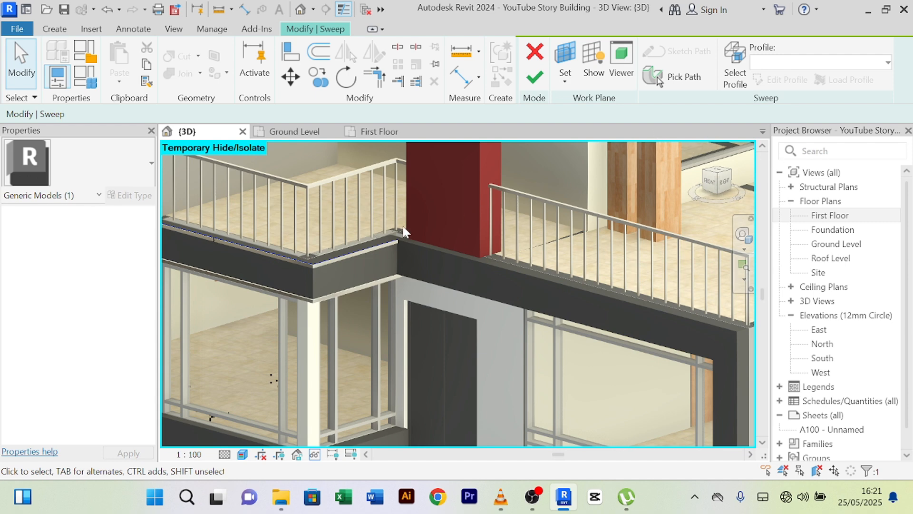
left_click(666, 76)
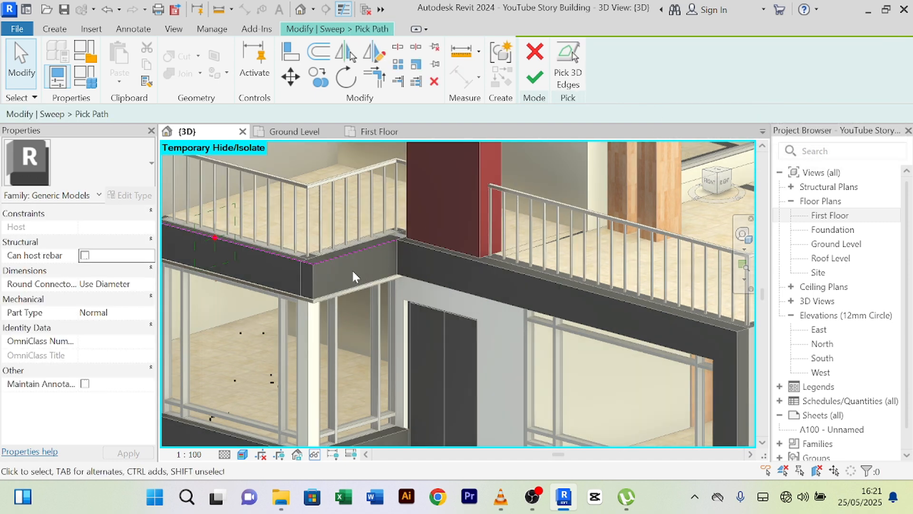
scroll(352, 270, "up", 4)
scroll(461, 216, "down", 2)
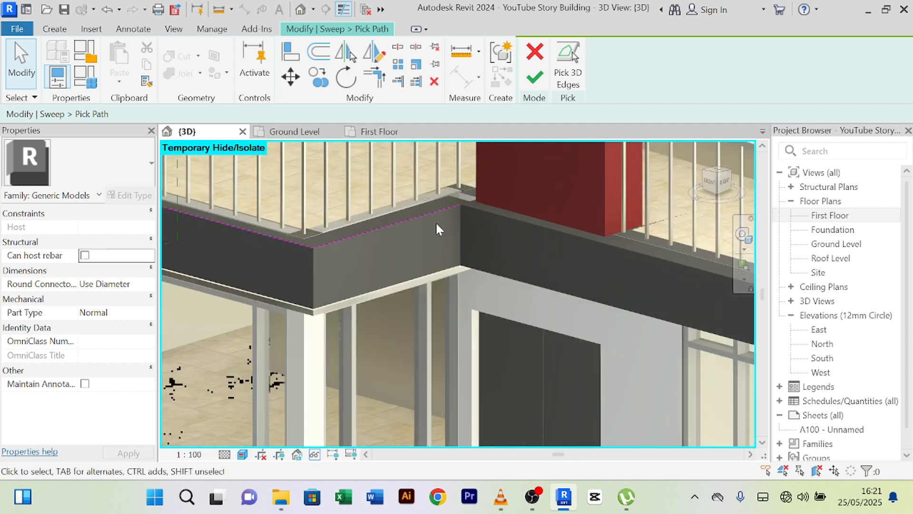
scroll(303, 239, "down", 5)
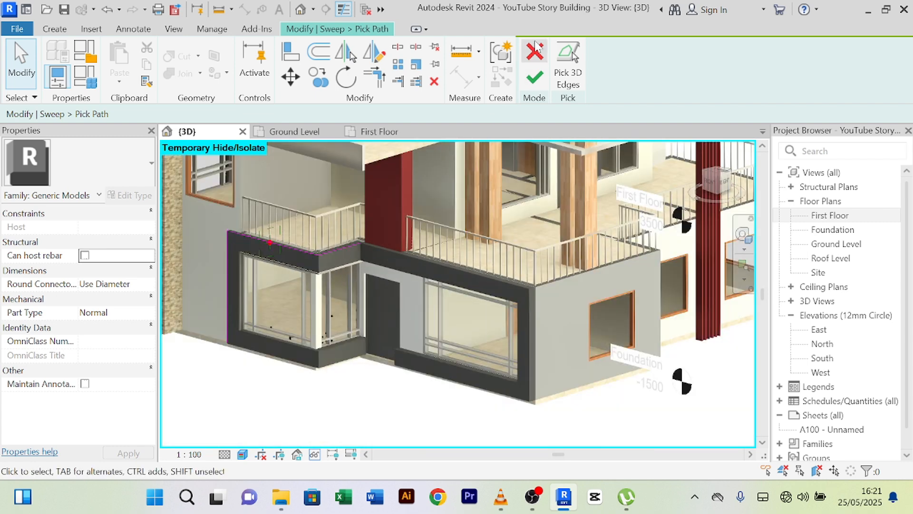
left_click(542, 54)
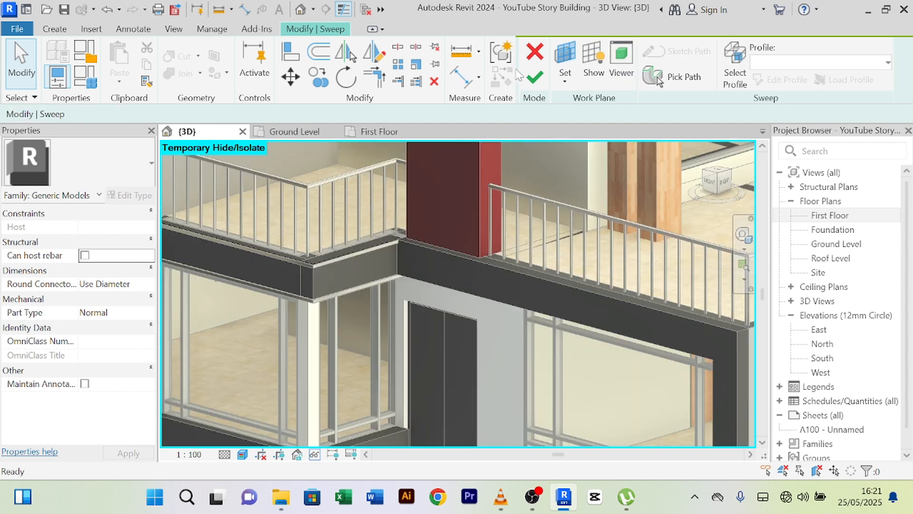
left_click(535, 76)
scroll(465, 238, "down", 4)
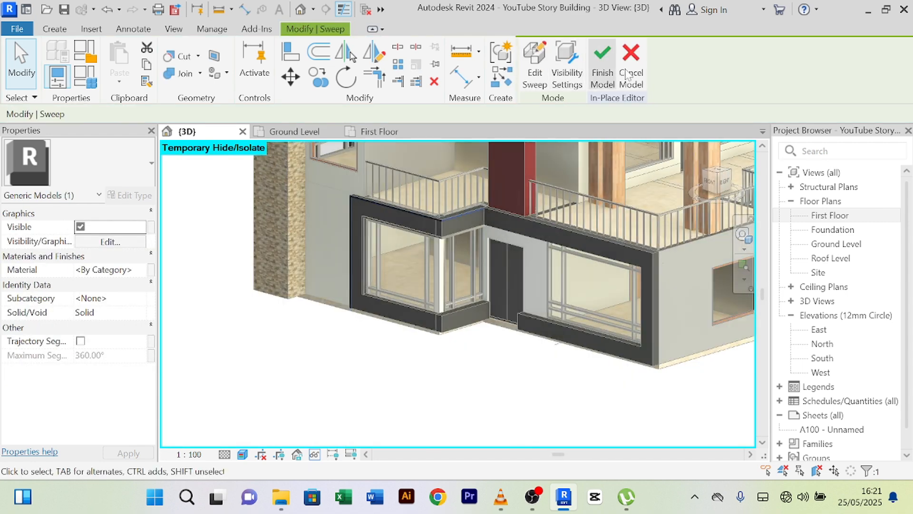
left_click(603, 67)
scroll(504, 242, "up", 5)
- Orbit to an angled front view of the building, closing in on the balcony beam
key("Escape")
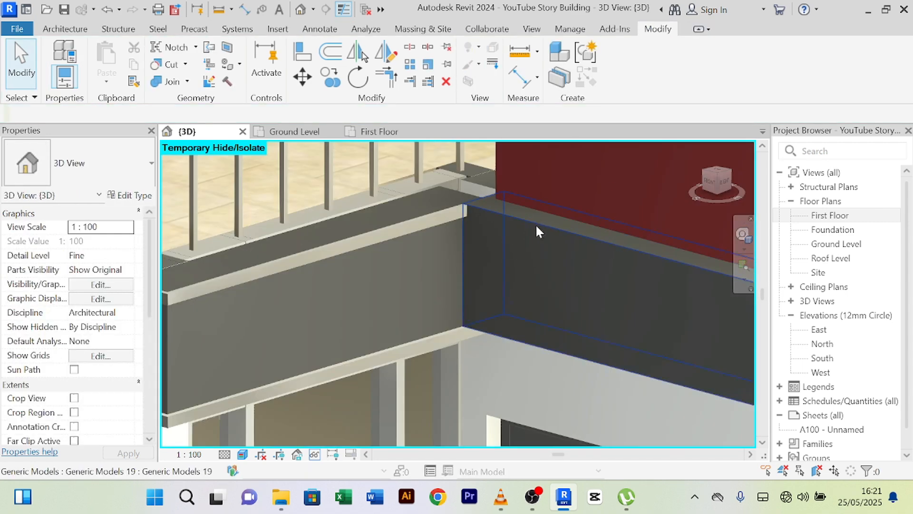
middle_click_drag(516, 243, 446, 217, "shift")
scroll(586, 233, "down", 5)
mouse_move(626, 359)
middle_mouse_down("shift")
mouse_move(591, 361)
mouse_move(616, 361)
middle_mouse_up("shift")
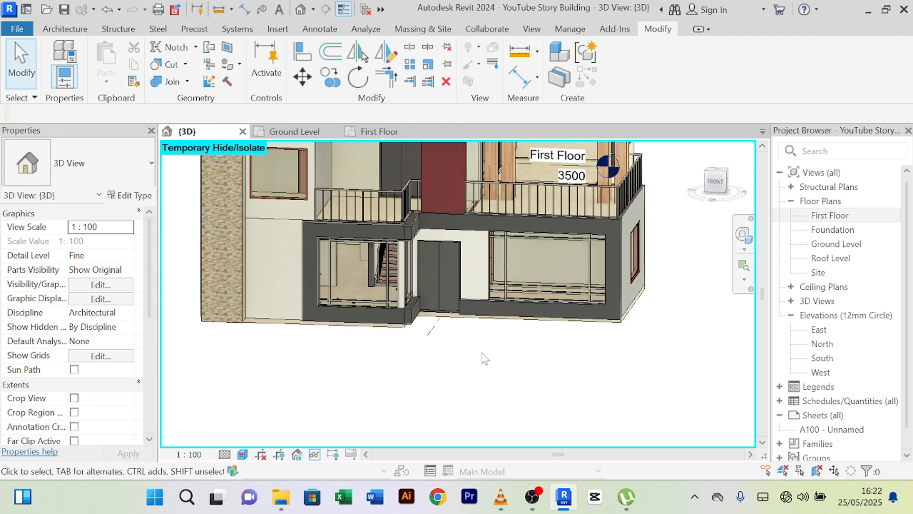
scroll(601, 232, "up", 3)
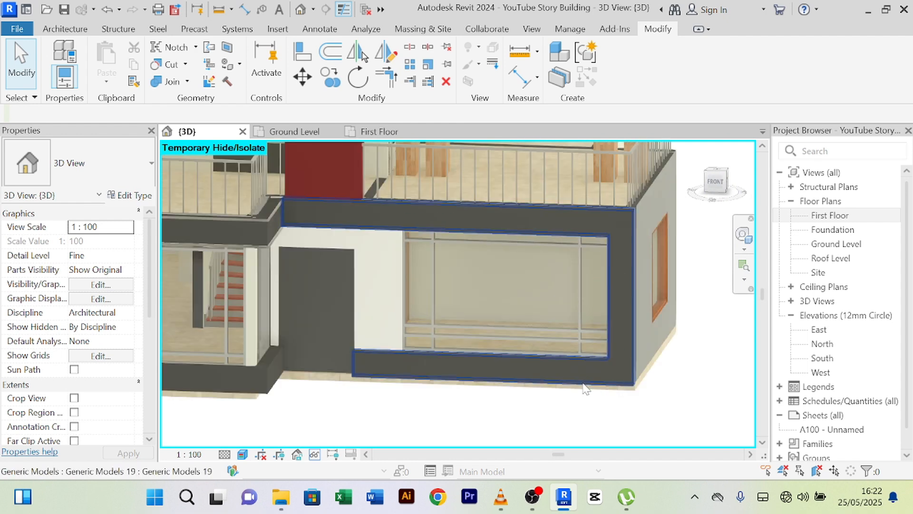
middle_click_drag(583, 383, 548, 397)
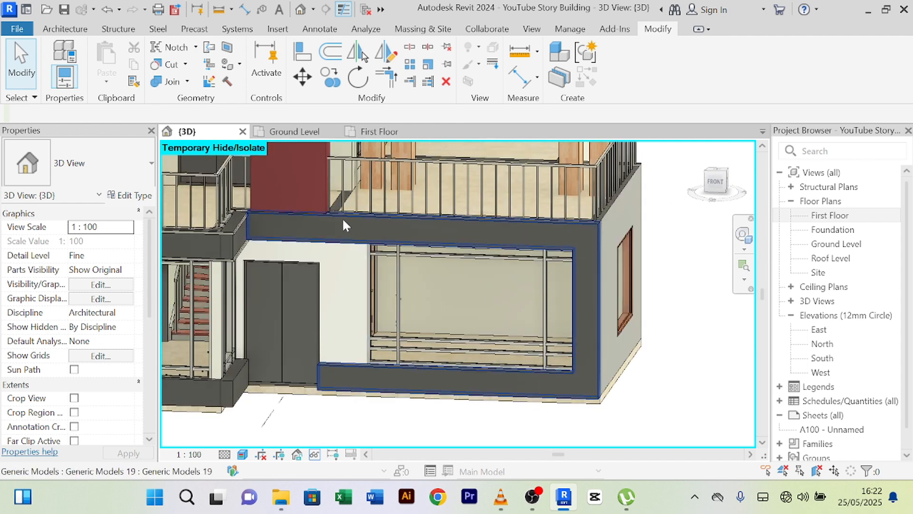
middle_click_drag(341, 218, 552, 273, "shift")
scroll(261, 225, "up", 6)
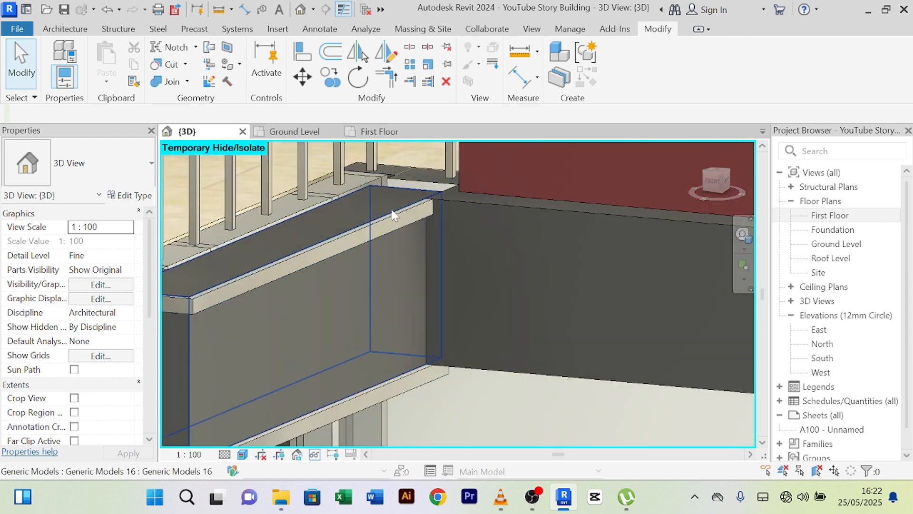
scroll(567, 208, "down", 3)
middle_click_drag(567, 231, 383, 252)
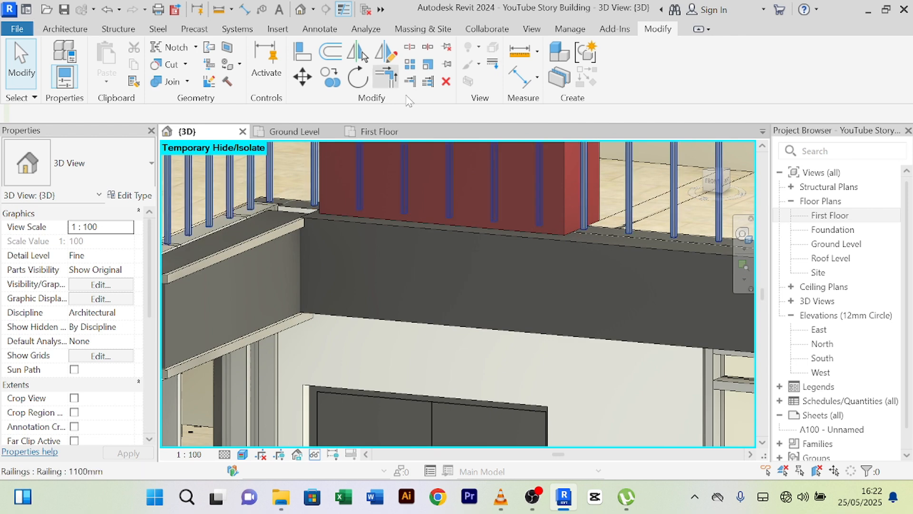
- Edit the thin trim model in place and redefine its sweep path with Pick 3D Edges
left_click(231, 249)
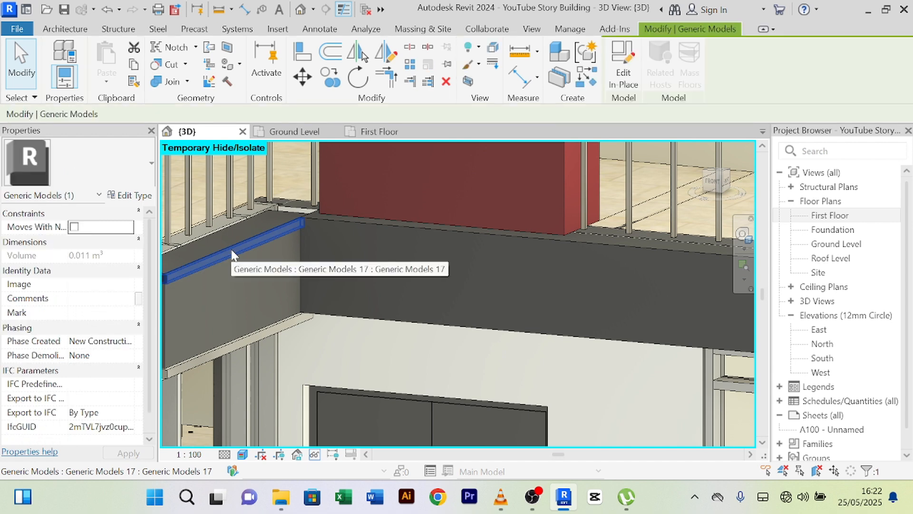
left_click(620, 82)
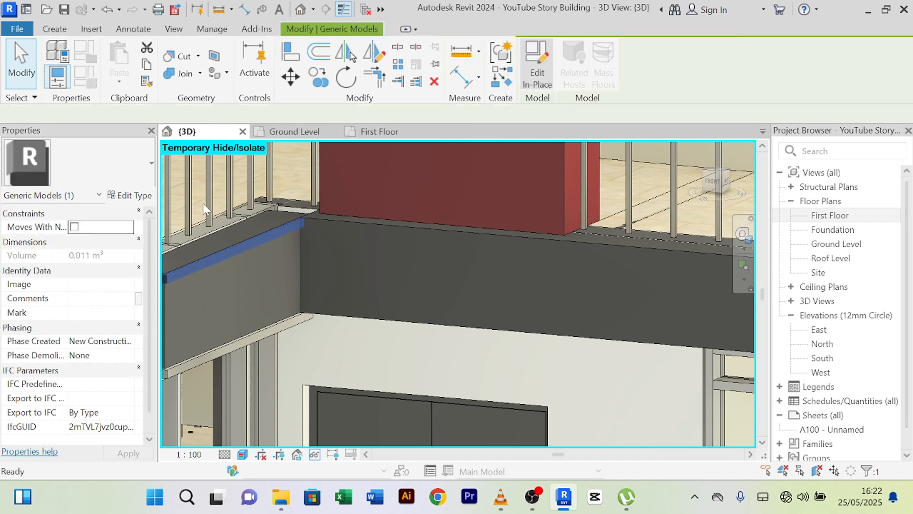
left_click(256, 246)
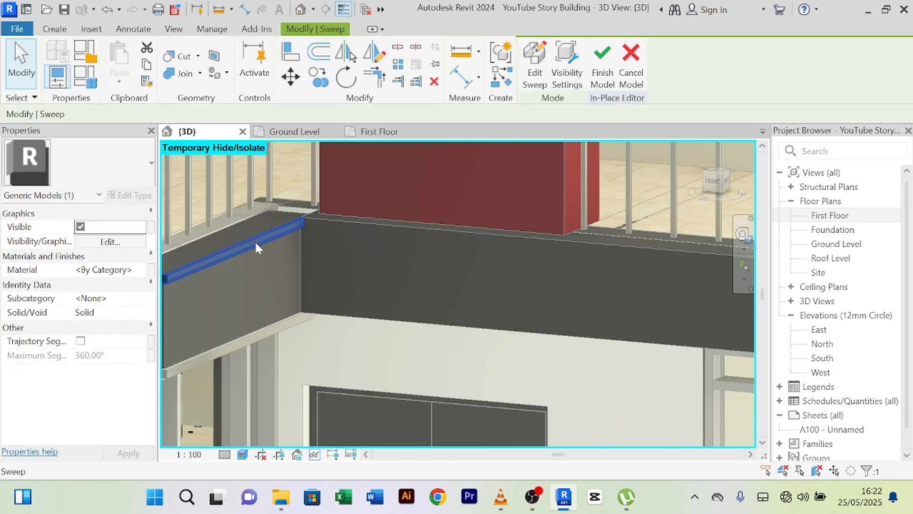
left_click(528, 78)
left_click(693, 83)
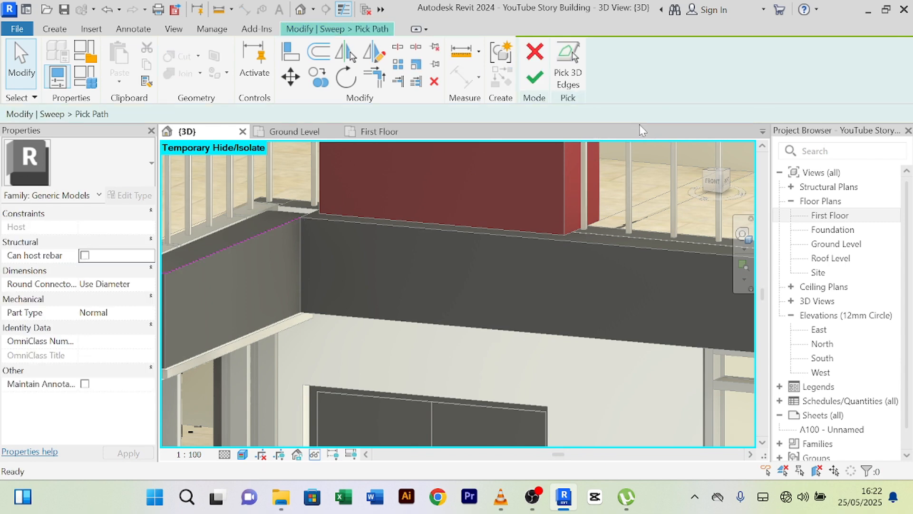
left_click(577, 86)
- Pick the front slab edge and the vertical window edge as the sweep path
scroll(318, 220, "up", 4)
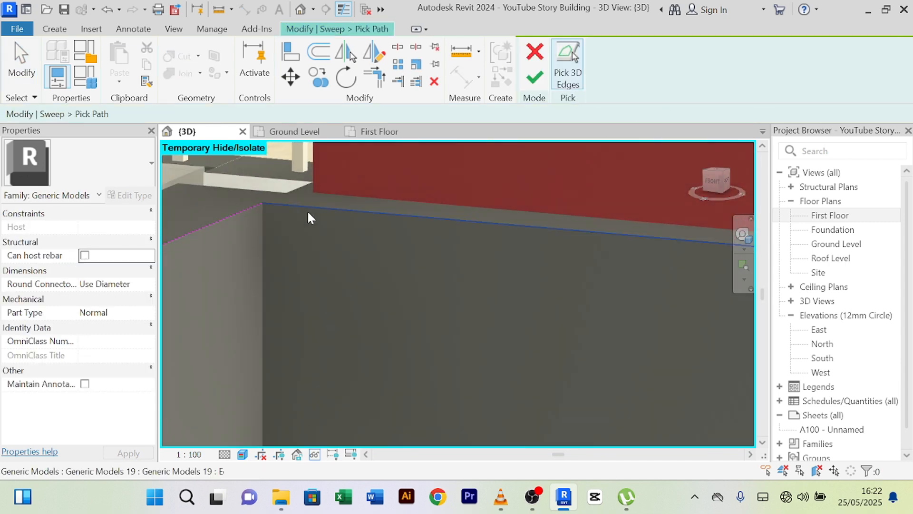
left_click(303, 208)
scroll(439, 262, "down", 5)
middle_click_drag(443, 284, 224, 218)
scroll(667, 238, "down", 3)
middle_click_drag(650, 252, 443, 238)
scroll(478, 238, "up", 4)
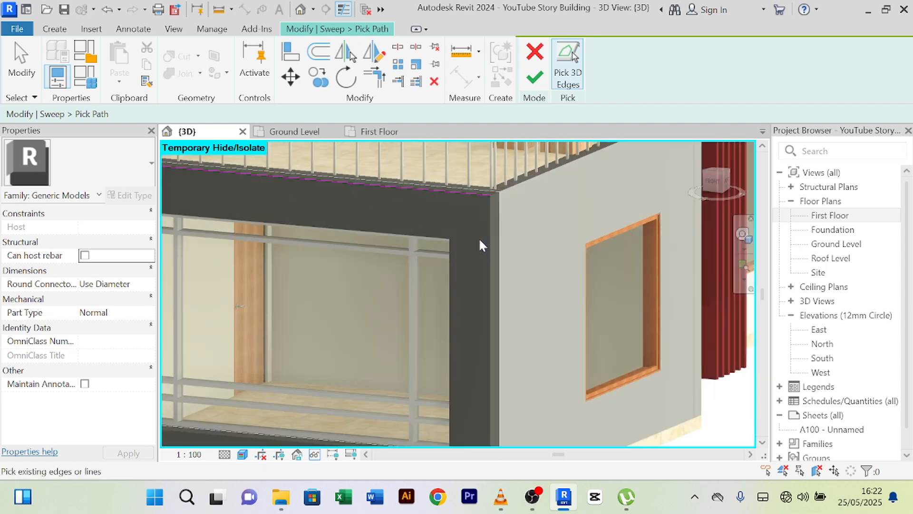
left_click(495, 219)
scroll(471, 302, "down", 2)
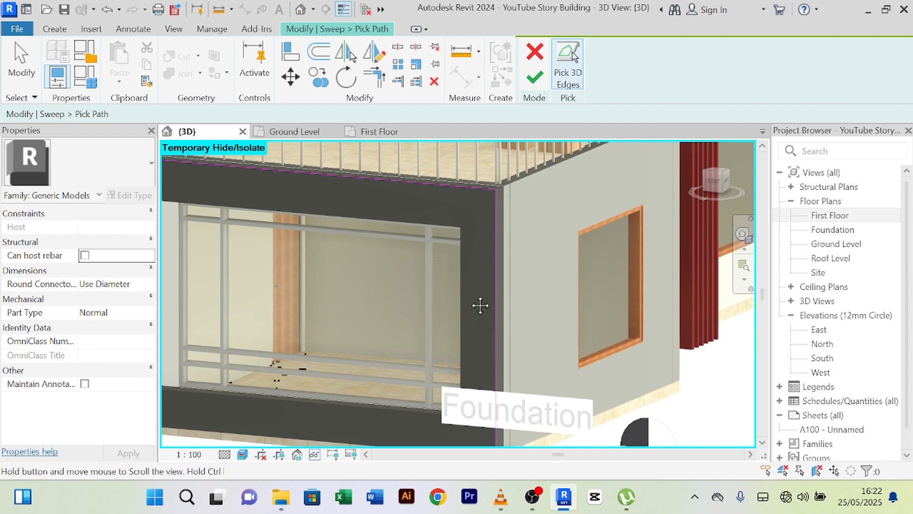
mouse_move(480, 306)
middle_mouse_down()
mouse_move(479, 230)
mouse_move(494, 307)
middle_mouse_up()
- Finish the path, the sweep, and the in-place trim model
left_click(536, 85)
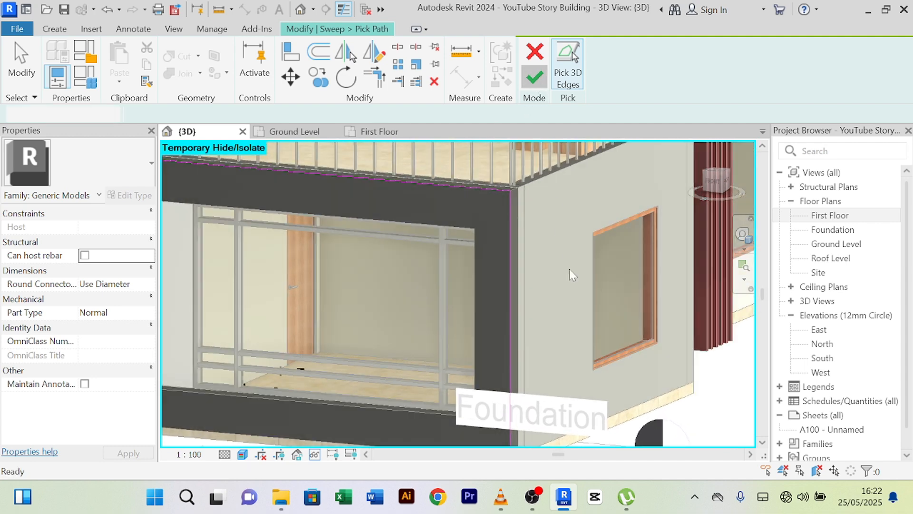
left_click(533, 83)
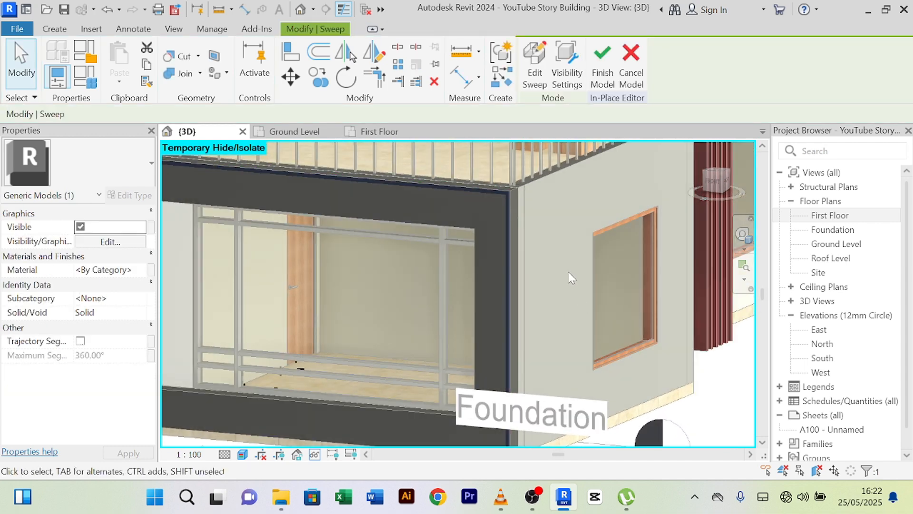
scroll(569, 272, "down", 3)
left_click(601, 65)
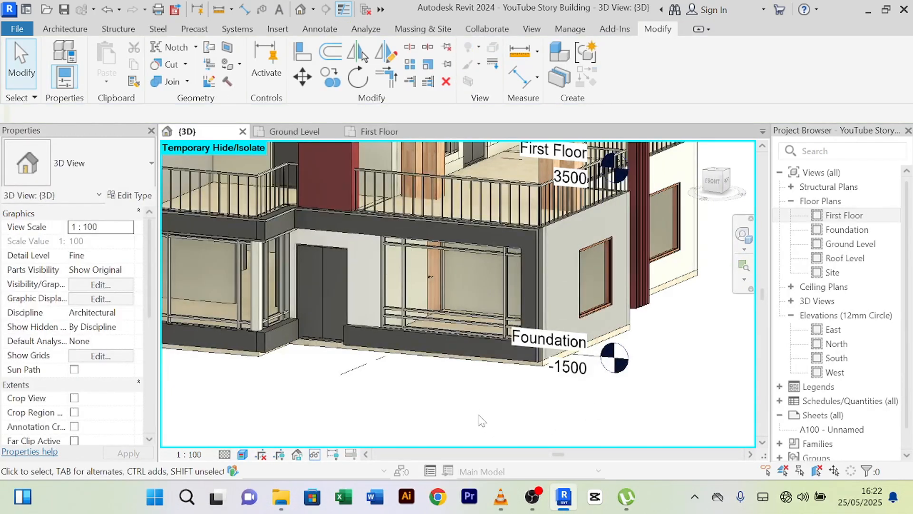
- Select the trim band above the window and open it for in-place editing
mouse_move(501, 415)
middle_mouse_down("shift")
mouse_move(539, 404)
mouse_move(492, 399)
middle_mouse_up("shift")
scroll(286, 231, "up", 3)
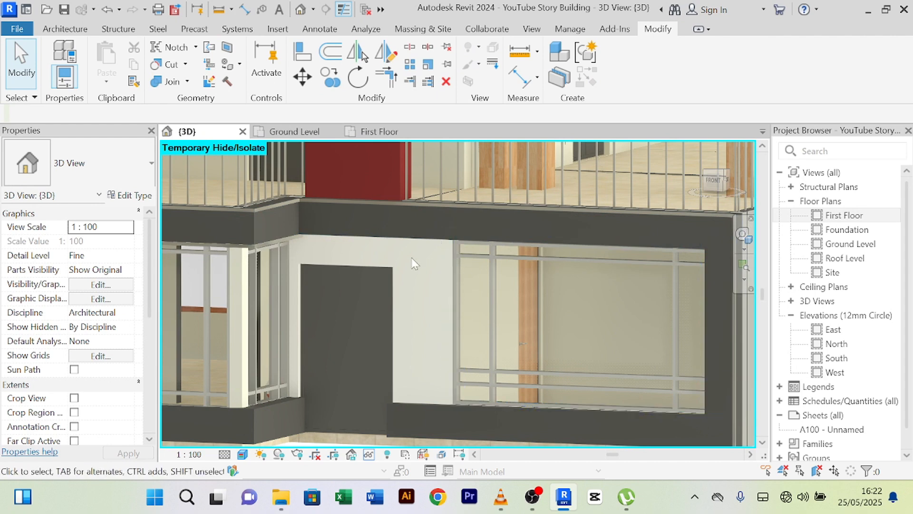
scroll(327, 218, "up", 3)
middle_click_drag(330, 223, 458, 291)
left_click(251, 270)
scroll(373, 310, "up", 2)
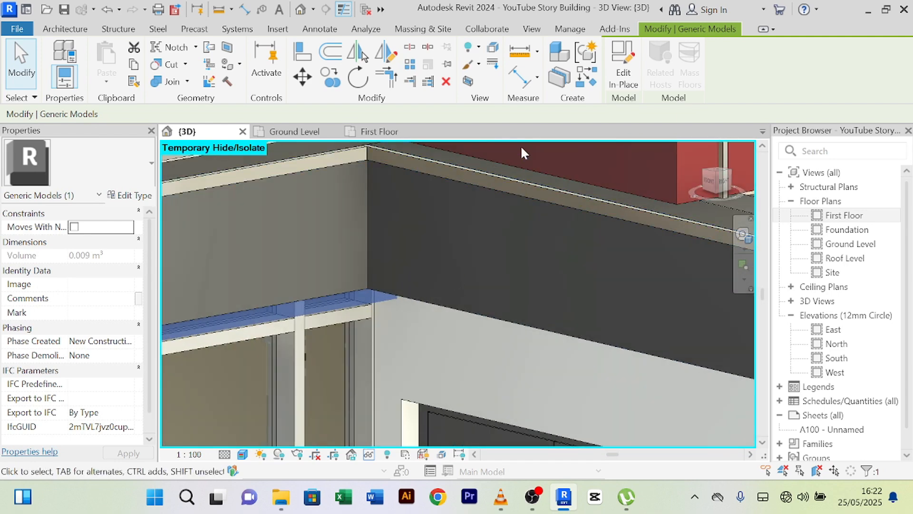
left_click(621, 71)
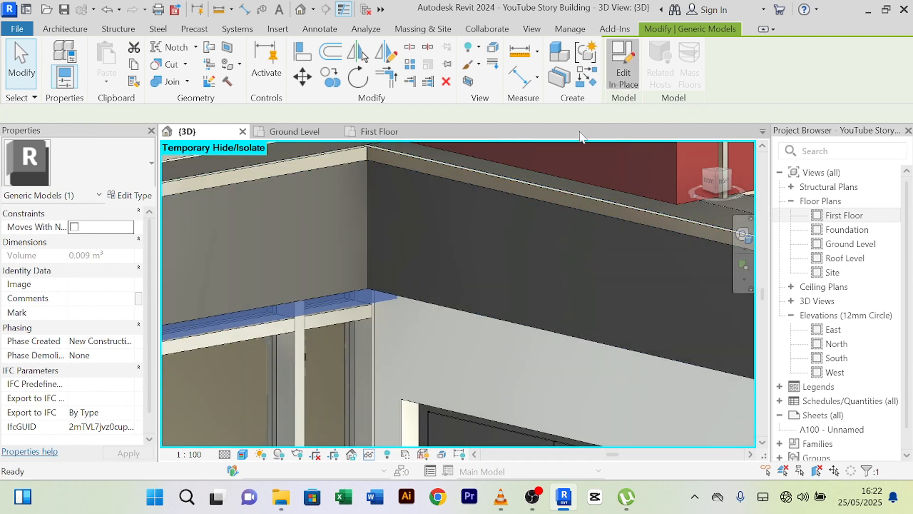
- Shorten the sweep's path line from 1920 to 1800 so it ends at the wall corner
left_click(351, 306)
left_click(534, 59)
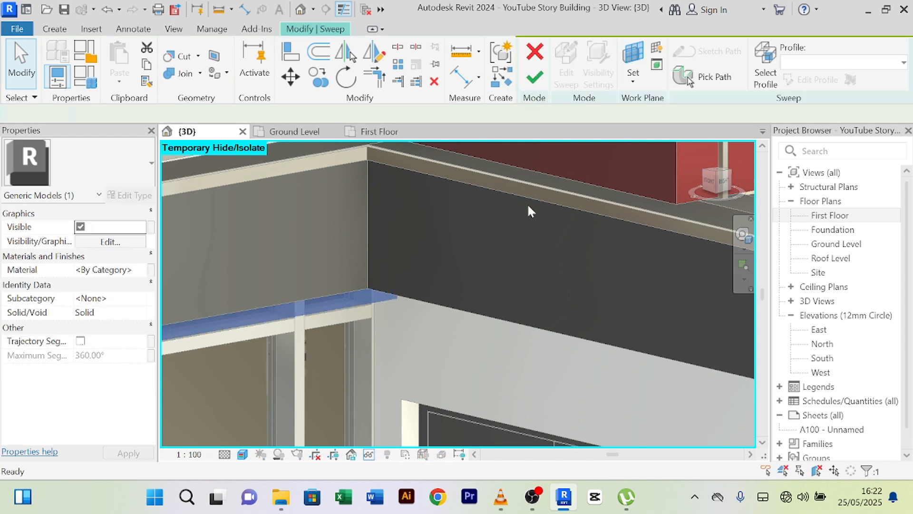
left_click(660, 78)
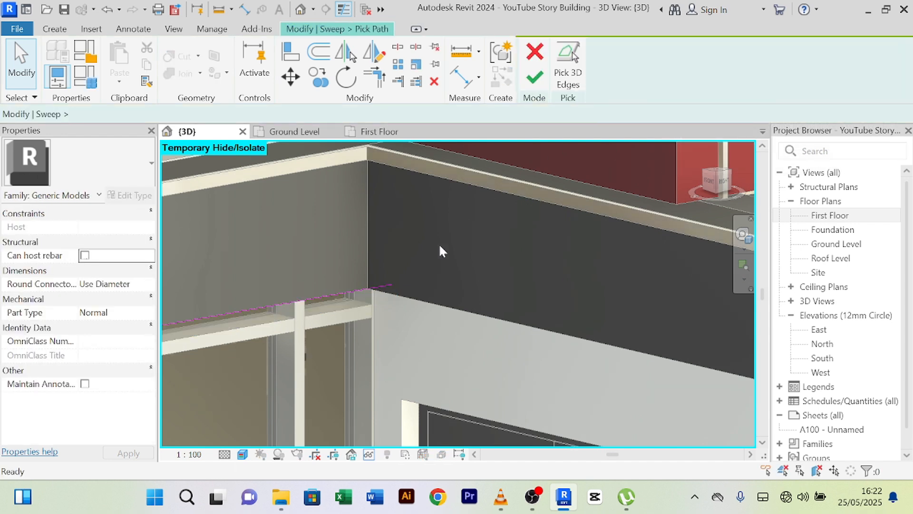
left_click(388, 296)
scroll(388, 295, "up", 2)
left_click(398, 273)
scroll(369, 283, "up", 5)
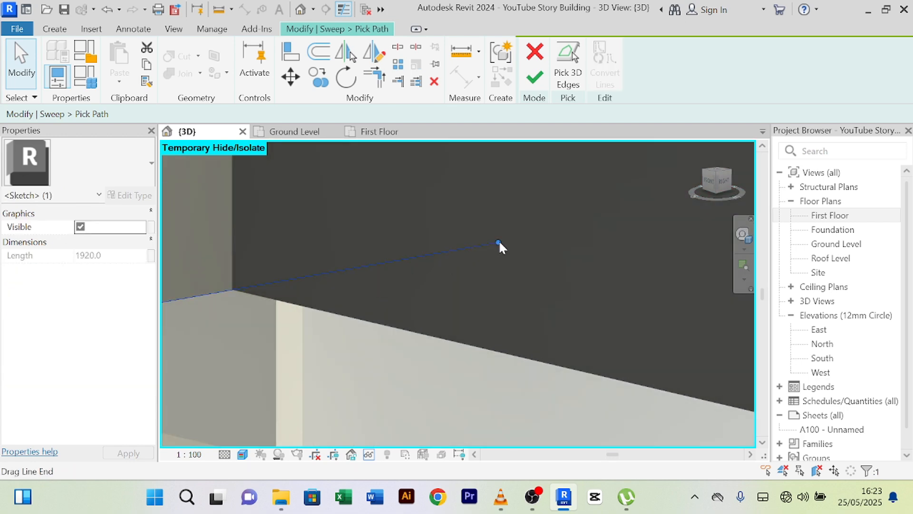
left_click_drag(498, 243, 232, 290)
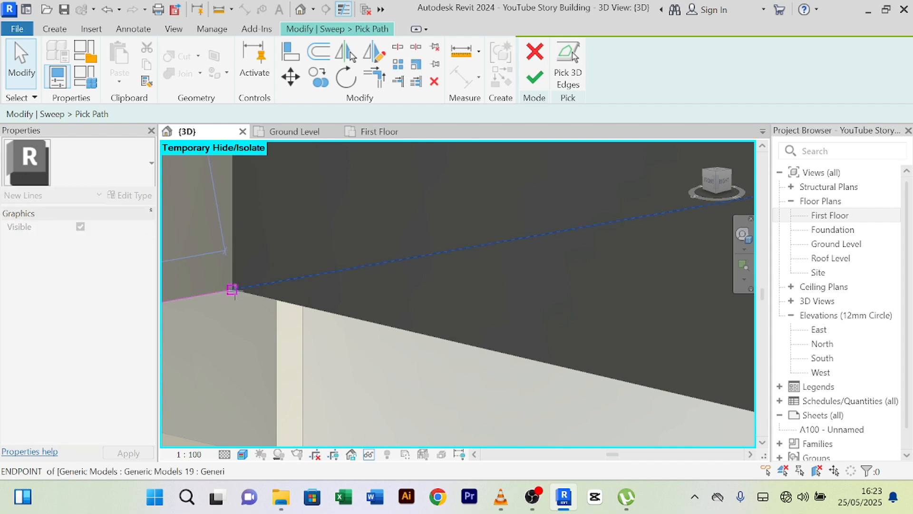
left_click_drag(289, 277, 298, 280)
scroll(316, 276, "down", 5)
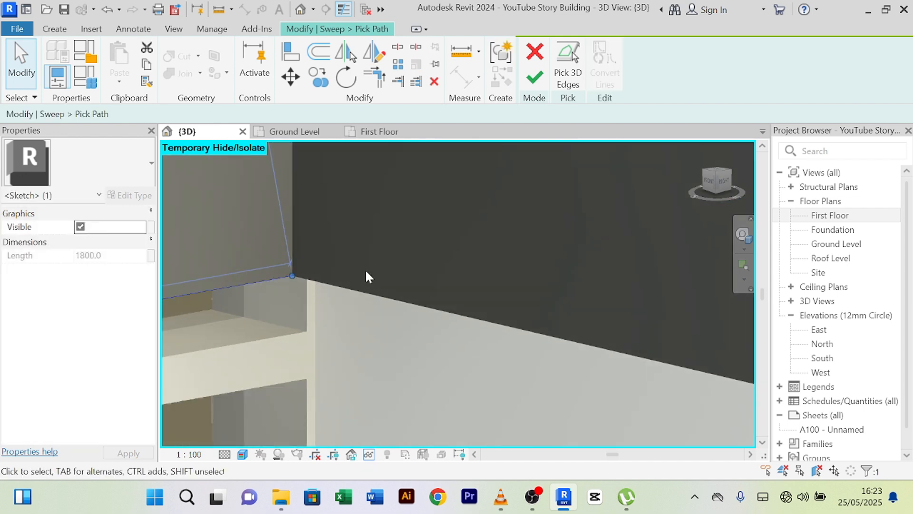
- Re-pick existing model edges around the window openings for the sweep path
left_click(567, 66)
middle_click_drag(396, 304, 402, 221)
scroll(428, 229, "down", 5)
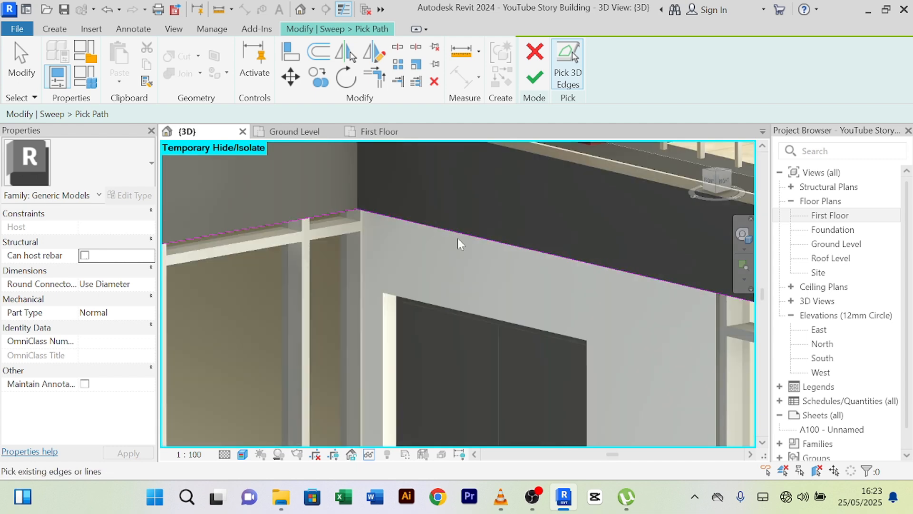
scroll(509, 250, "down", 2)
middle_click_drag(510, 251, 351, 210)
scroll(557, 289, "up", 4)
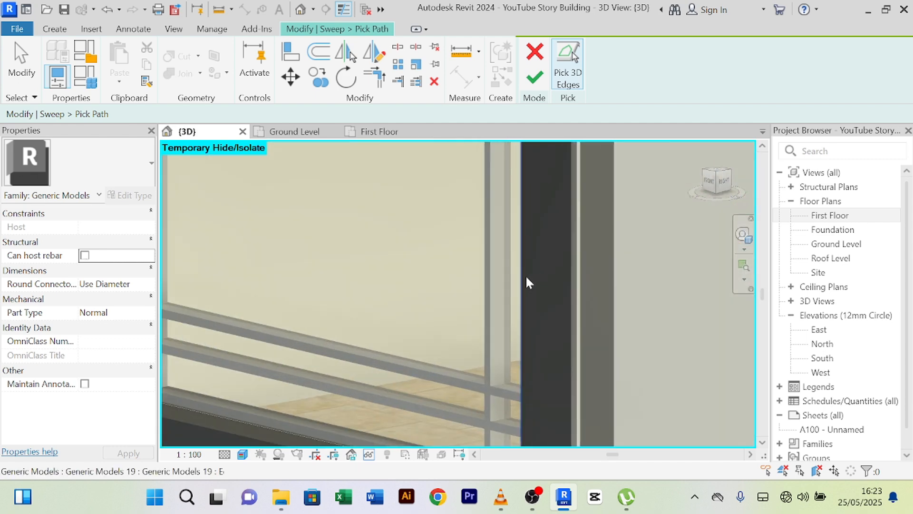
scroll(524, 263, "down", 4)
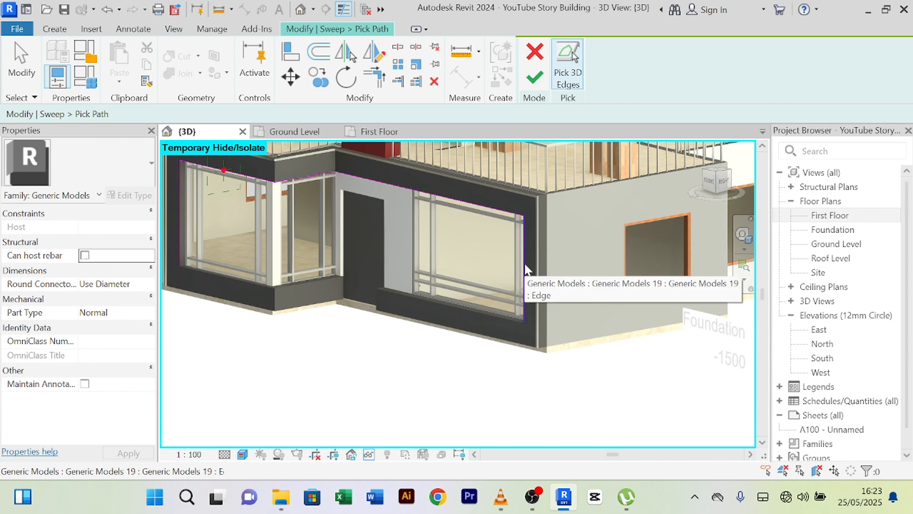
- Finish the path edit, the sweep edit and the in-place model
left_click(537, 80)
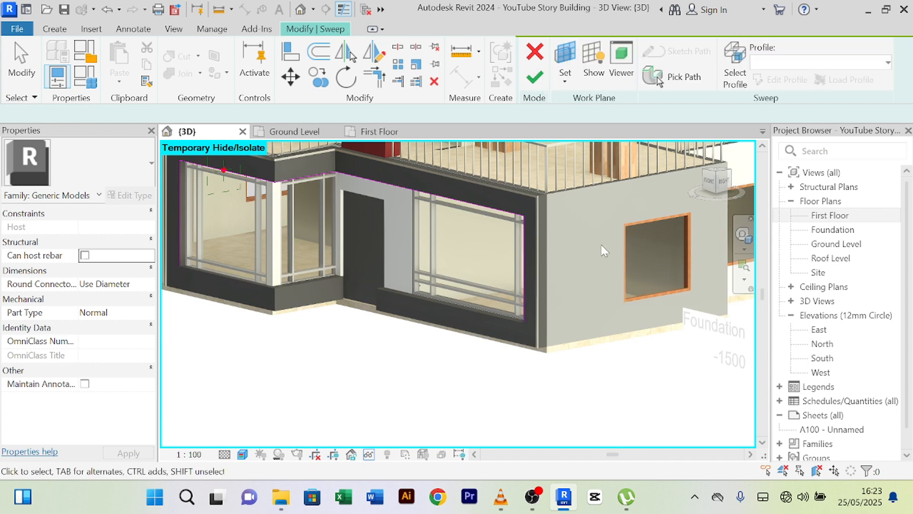
left_click(535, 81)
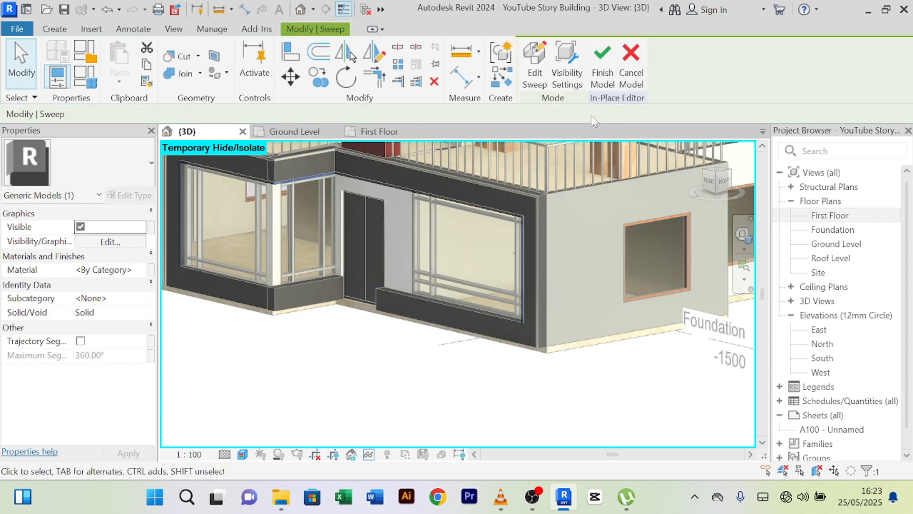
left_click(348, 393)
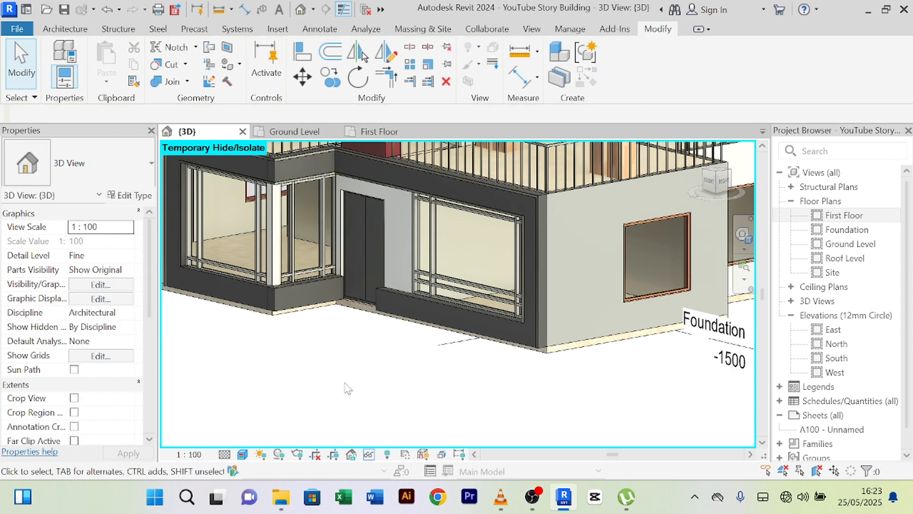
middle_click_drag(347, 390, 383, 384, "shift")
scroll(408, 367, "down", 2)
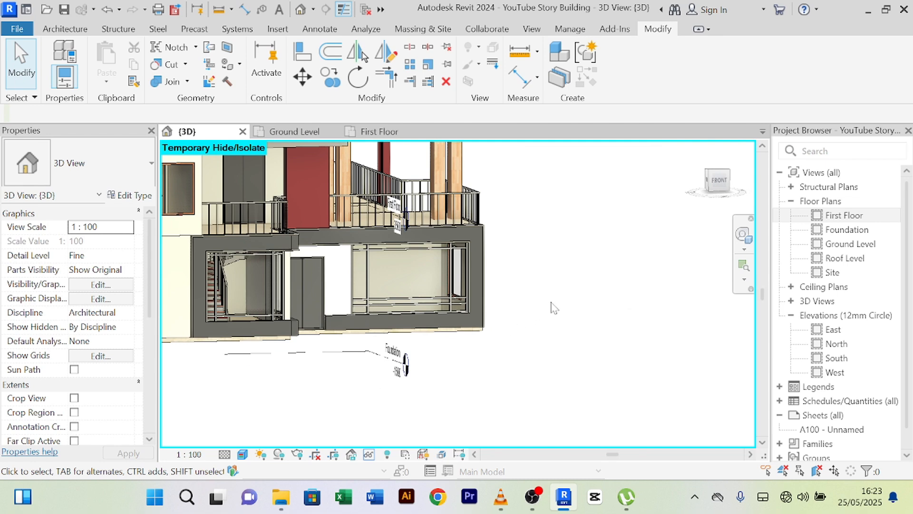
middle_click_drag(551, 307, 234, 253, "shift")
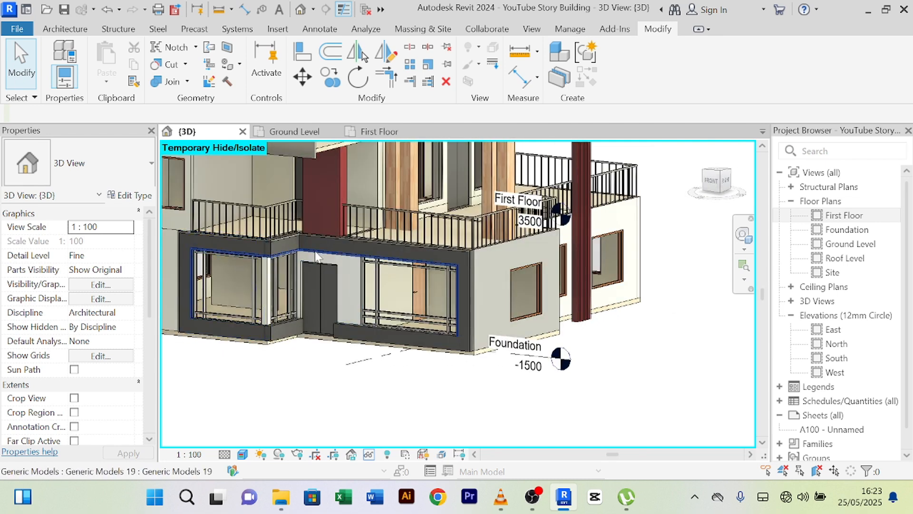
middle_click_drag(604, 381, 408, 376, "shift")
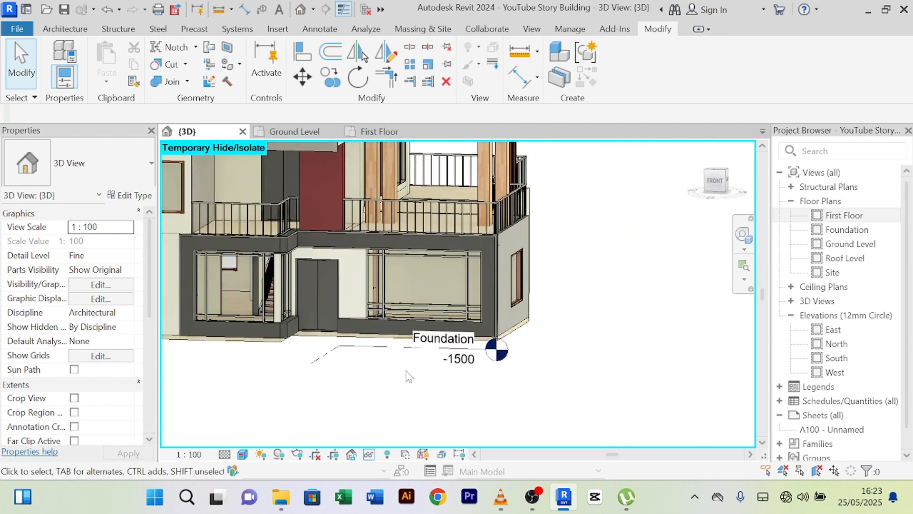
scroll(407, 376, "up", 4)
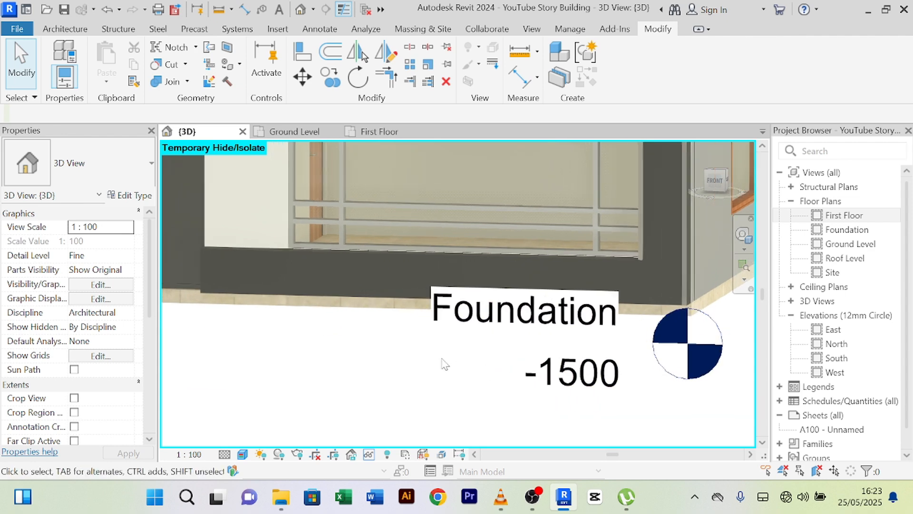
scroll(438, 366, "down", 2)
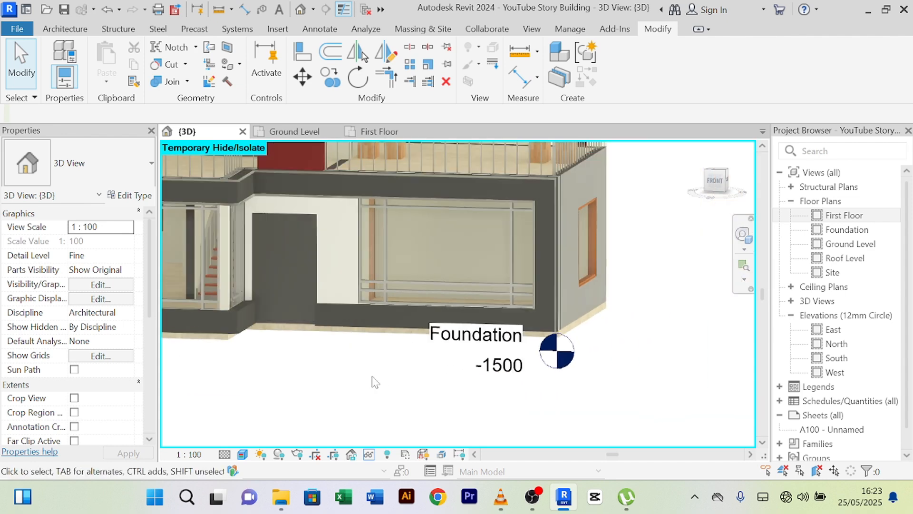
scroll(374, 381, "up", 1)
middle_click_drag(442, 392, 543, 399)
scroll(477, 390, "down", 5)
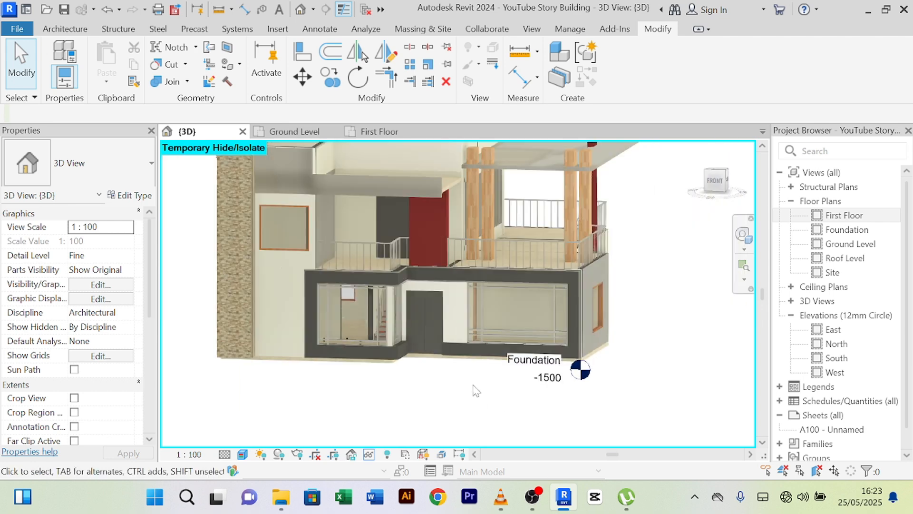
scroll(295, 307, "up", 4)
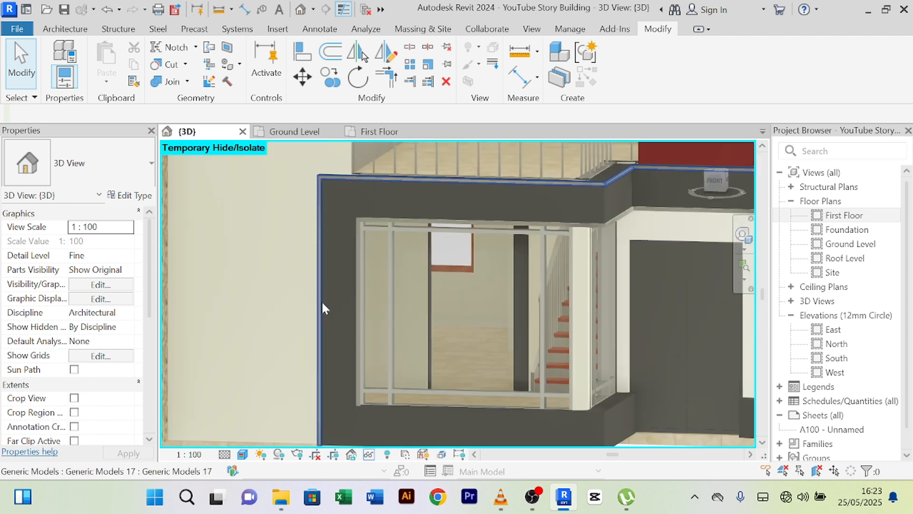
middle_click_drag(490, 393, 287, 338)
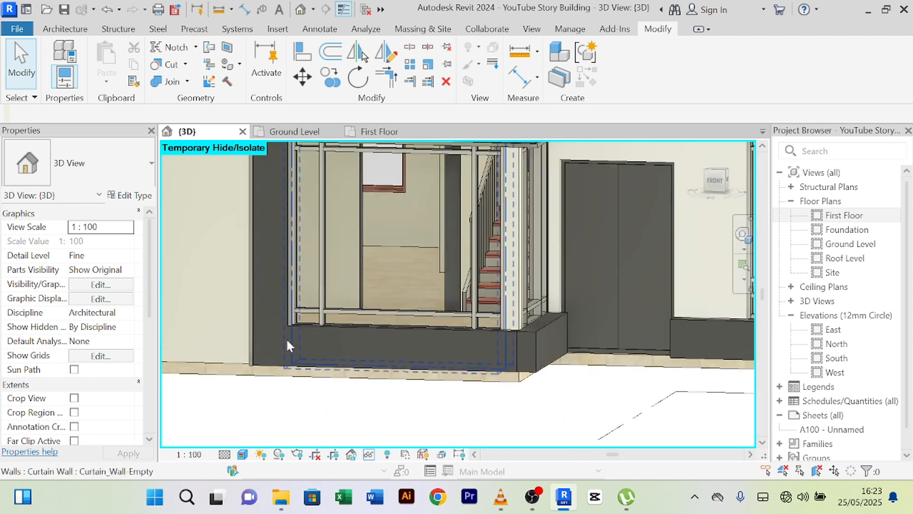
scroll(549, 350, "up", 3)
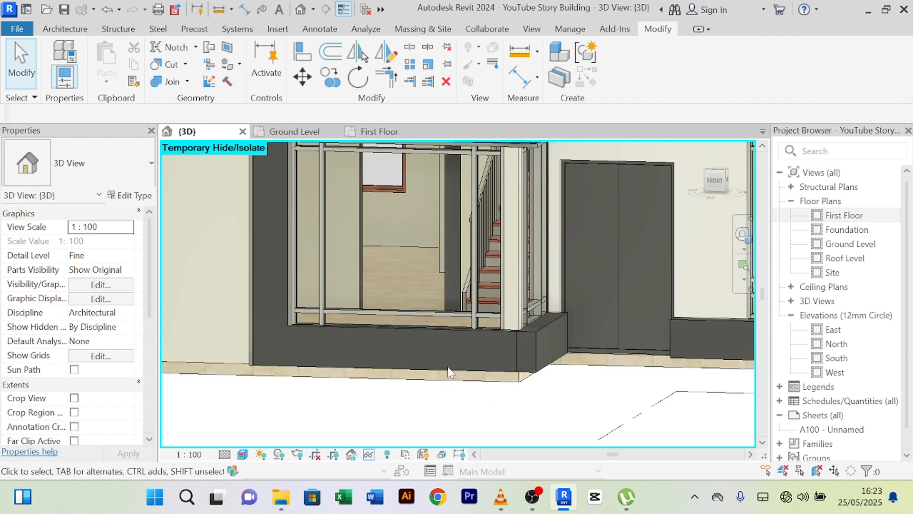
scroll(291, 315, "up", 2)
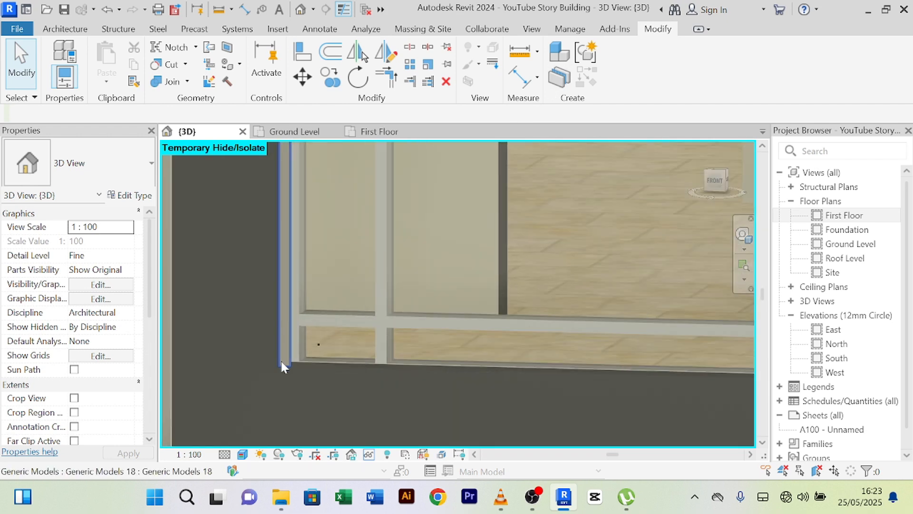
- Edit in place the trim beside the curtain-wall window and start editing its sweep path
left_click(281, 359)
scroll(280, 360, "down", 3)
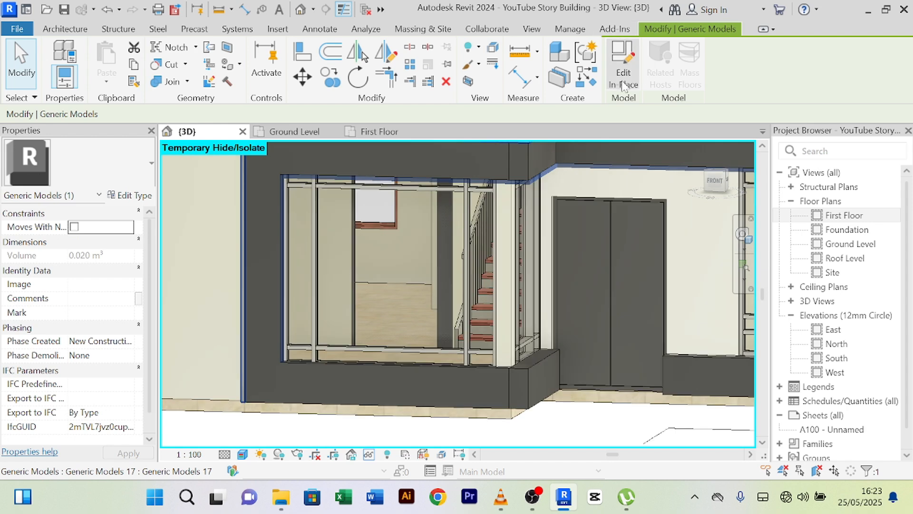
left_click(623, 71)
scroll(303, 334, "up", 3)
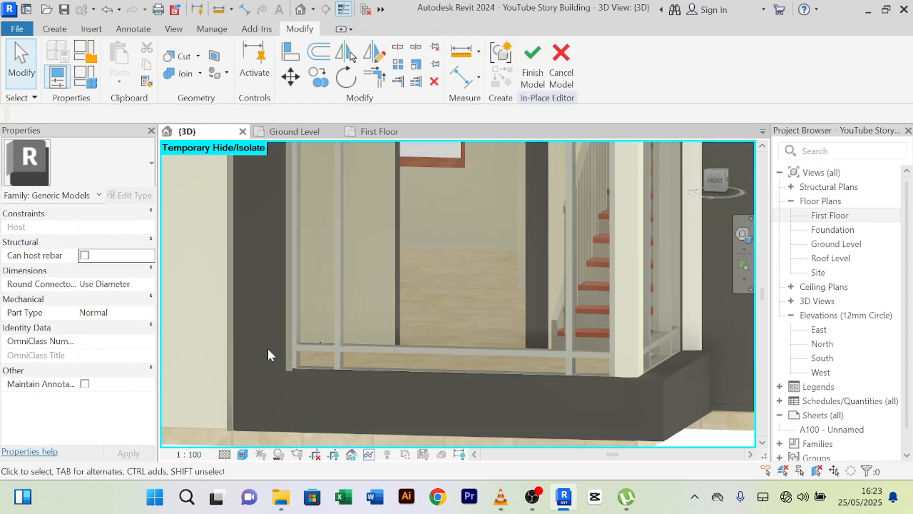
left_click(285, 371)
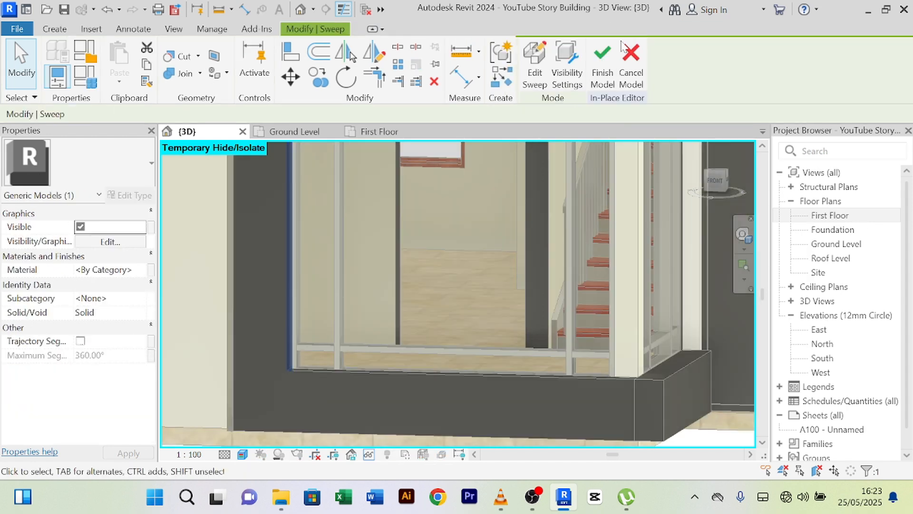
left_click(539, 80)
left_click(684, 83)
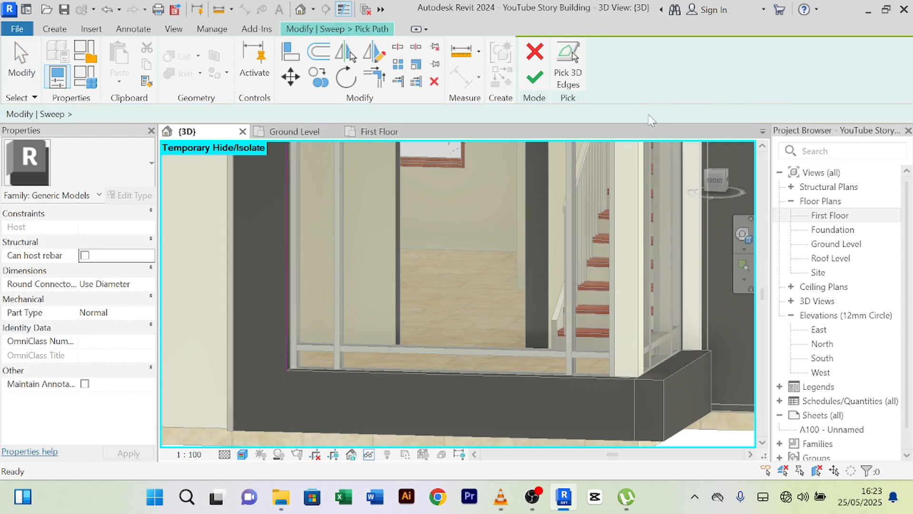
- Finish the path along the window base and corner, then the sweep and the in-place model
scroll(286, 376, "up", 3)
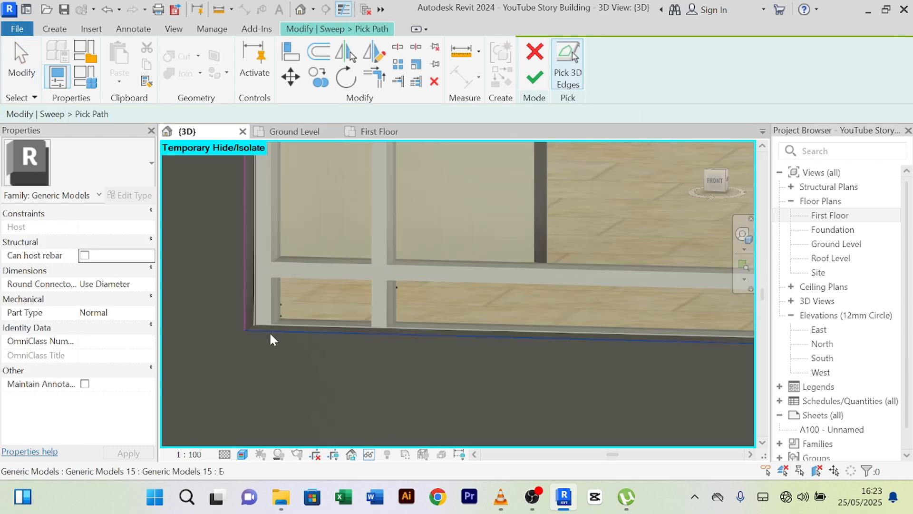
scroll(465, 373, "down", 4)
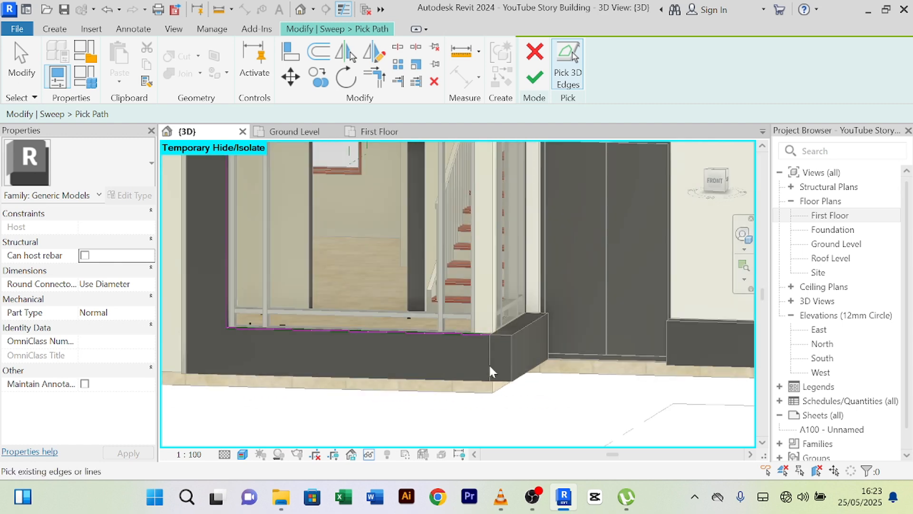
scroll(489, 347, "up", 3)
scroll(452, 332, "up", 2)
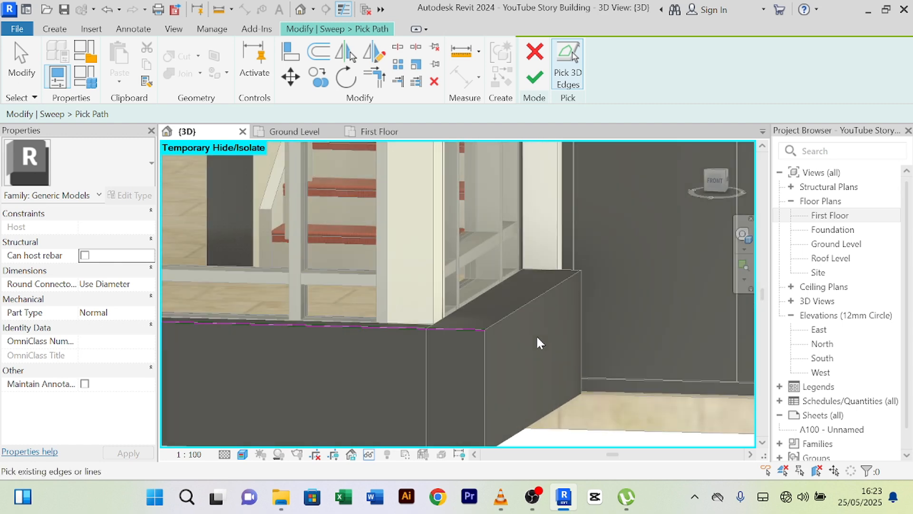
middle_click_drag(535, 335, 474, 361)
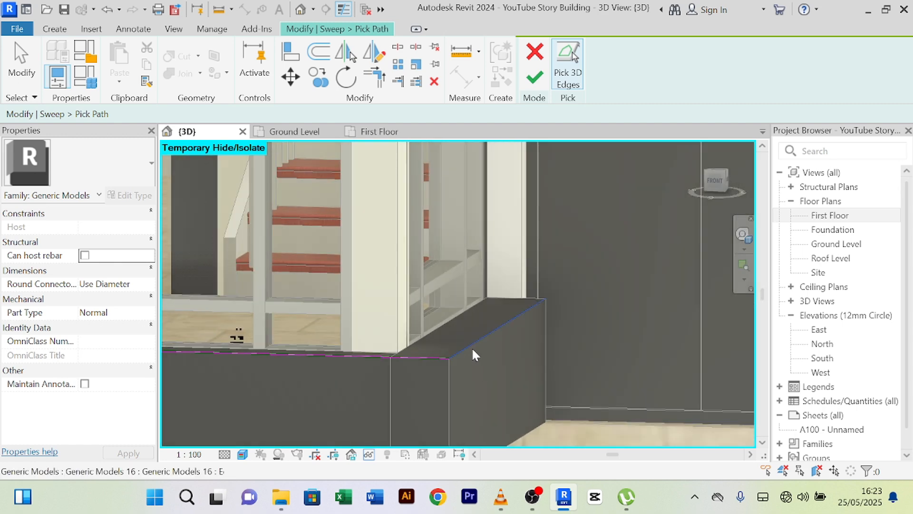
scroll(515, 359, "down", 3)
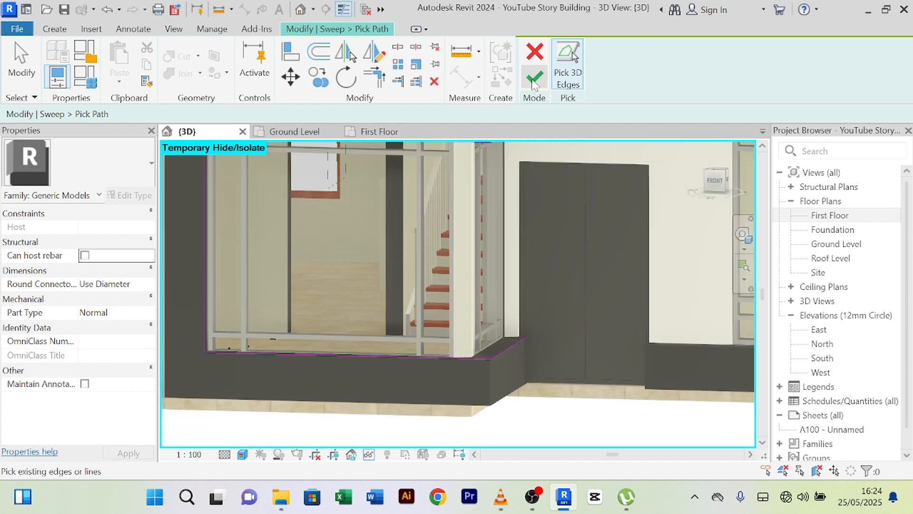
left_click(534, 82)
left_click(534, 77)
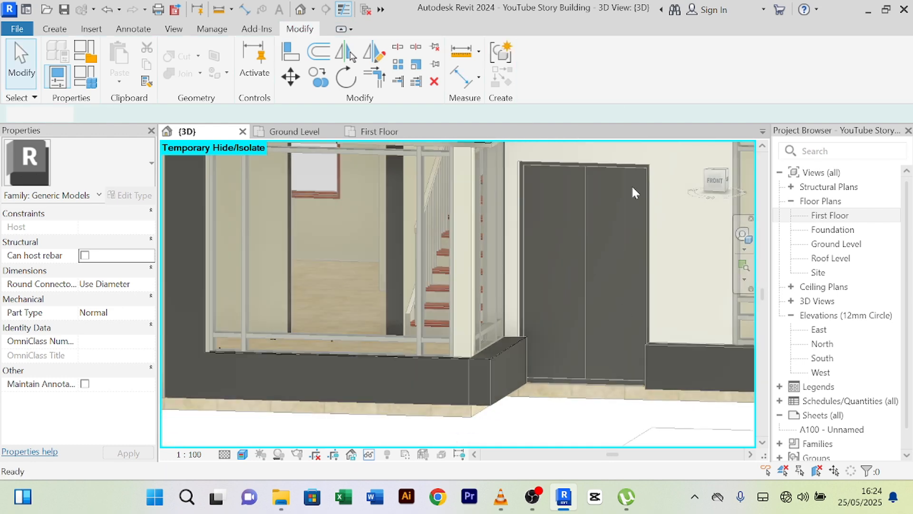
left_click(603, 85)
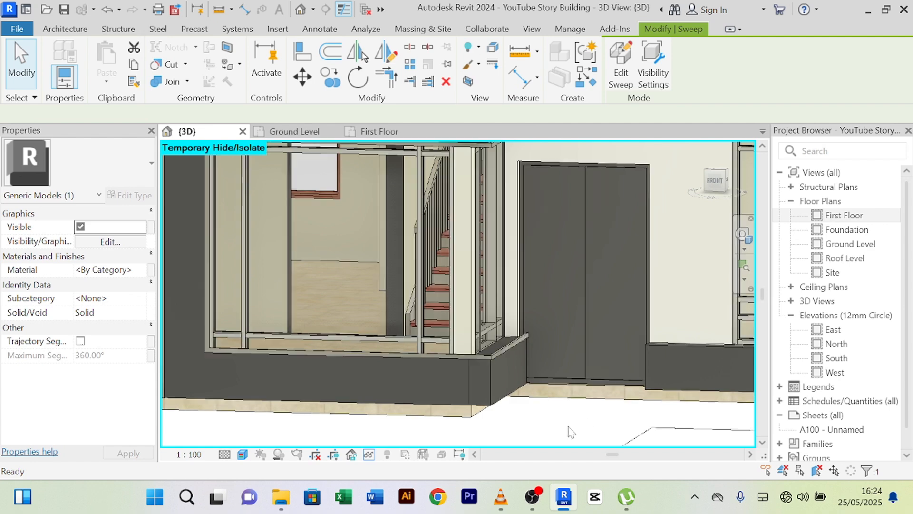
- Edit in place the trim piece at the window corner and select its sweep
scroll(562, 419, "down", 2)
middle_click_drag(561, 419, 492, 385)
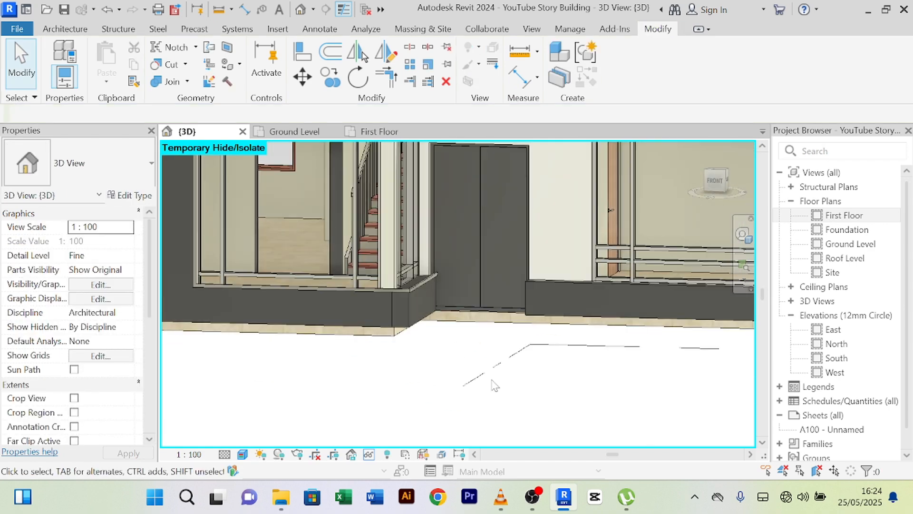
middle_click_drag(575, 385, 430, 442, "shift")
scroll(567, 376, "down", 1)
scroll(577, 335, "up", 6)
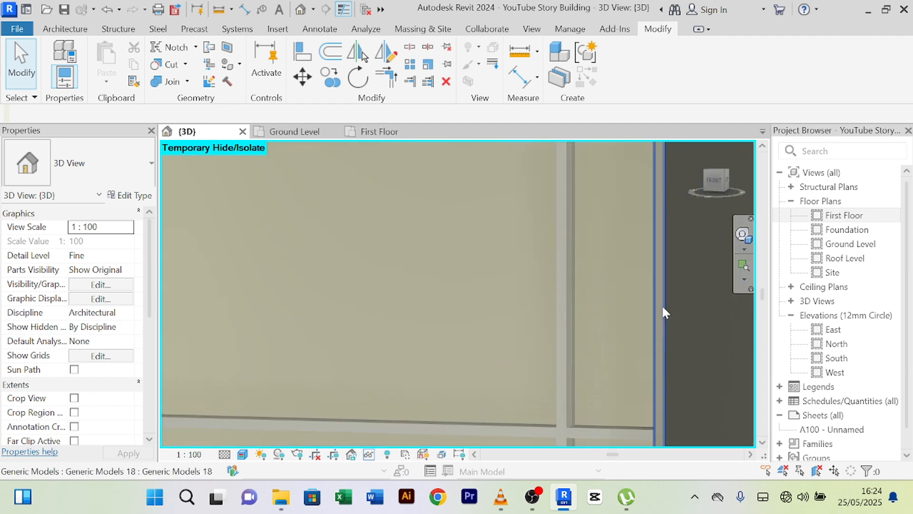
scroll(608, 332, "down", 3)
scroll(614, 366, "up", 5)
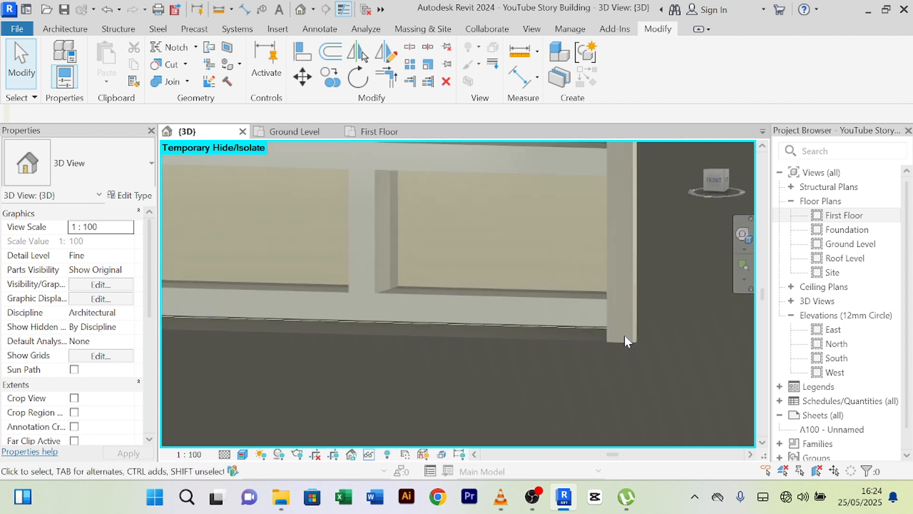
left_click(629, 334)
left_click(611, 76)
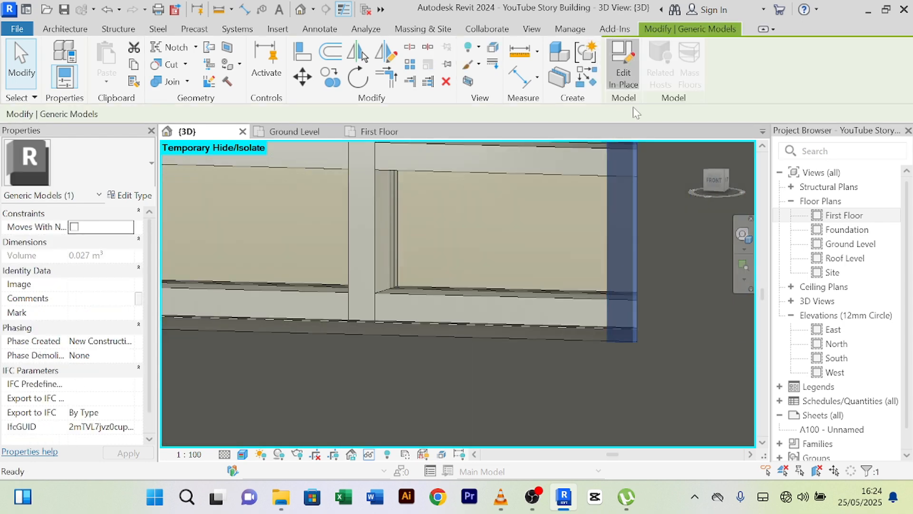
left_click(628, 336)
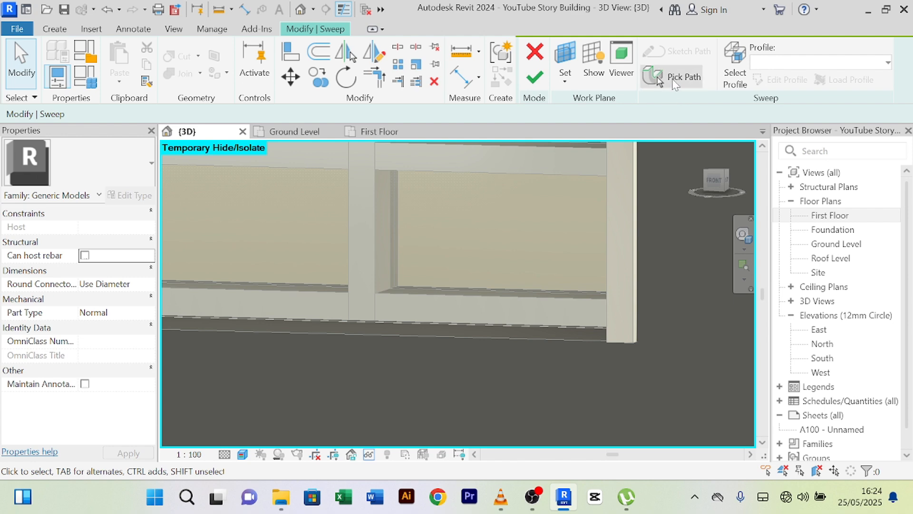
- Re-pick the sweep path along the large window's bottom edge
left_click(674, 82)
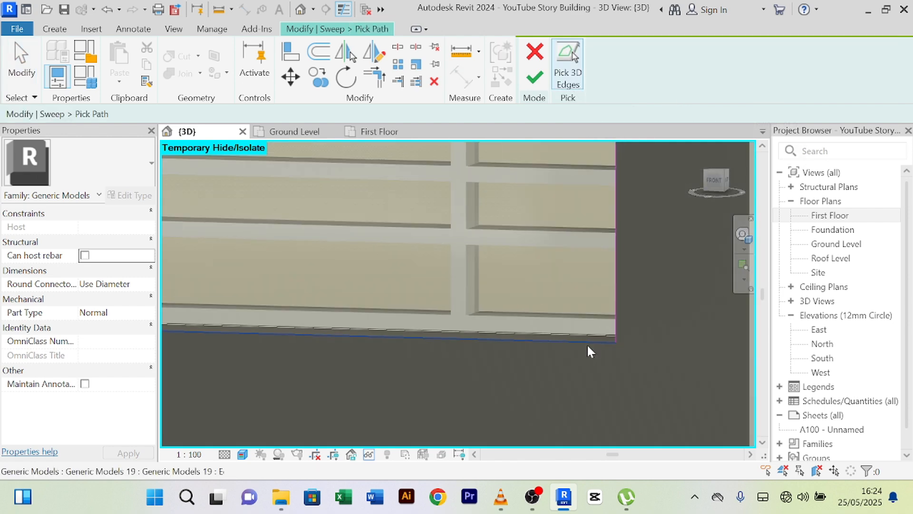
left_click(588, 345)
middle_click_drag(479, 378, 560, 363)
scroll(410, 396, "down", 3)
scroll(560, 363, "down", 3)
middle_click_drag(331, 387, 409, 396)
- Finish the path, the sweep and the in-place model, then clear the selection
left_click(544, 82)
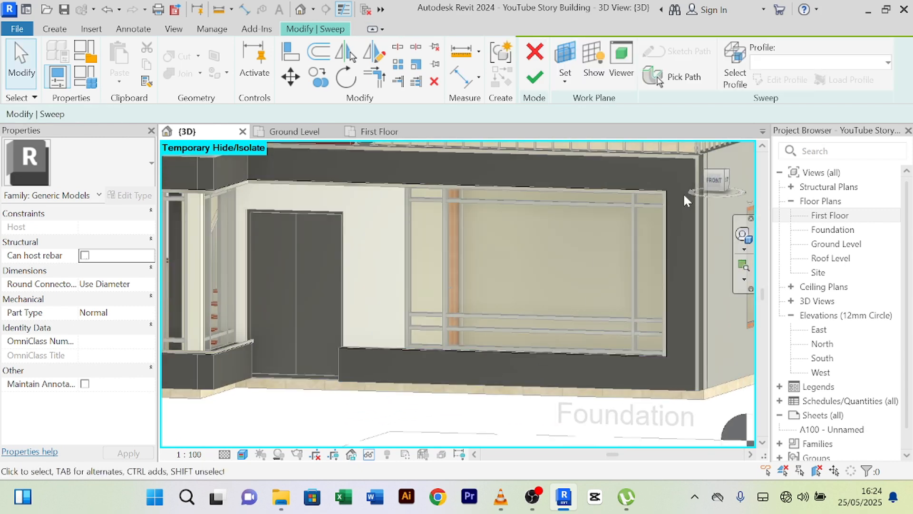
left_click(541, 87)
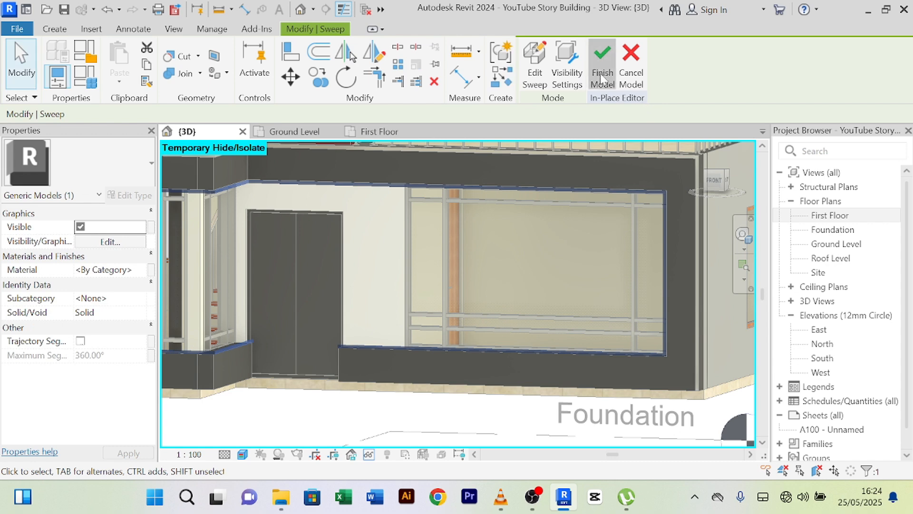
left_click(600, 73)
left_click(450, 437)
middle_click_drag(449, 436, 447, 325)
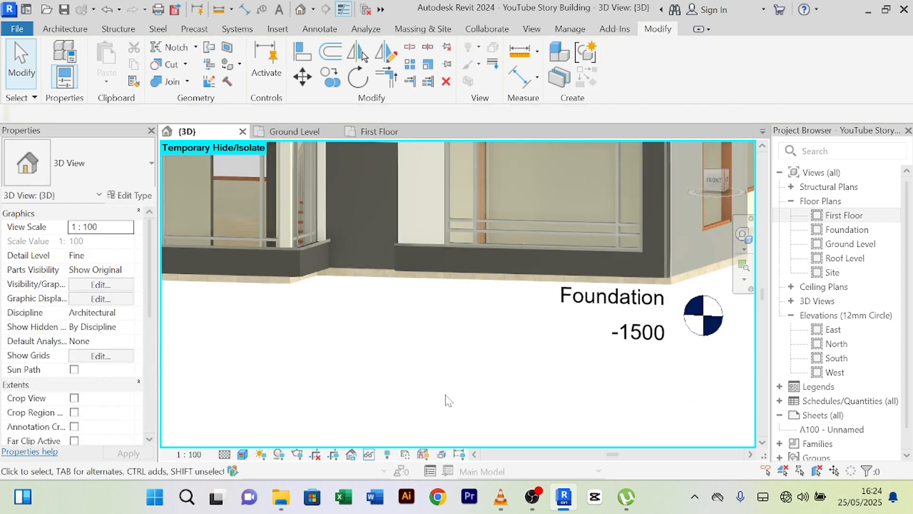
- Orbit the model round to the front-left wall corner
middle_click_drag(447, 401, 340, 428, "shift")
scroll(310, 289, "up", 3)
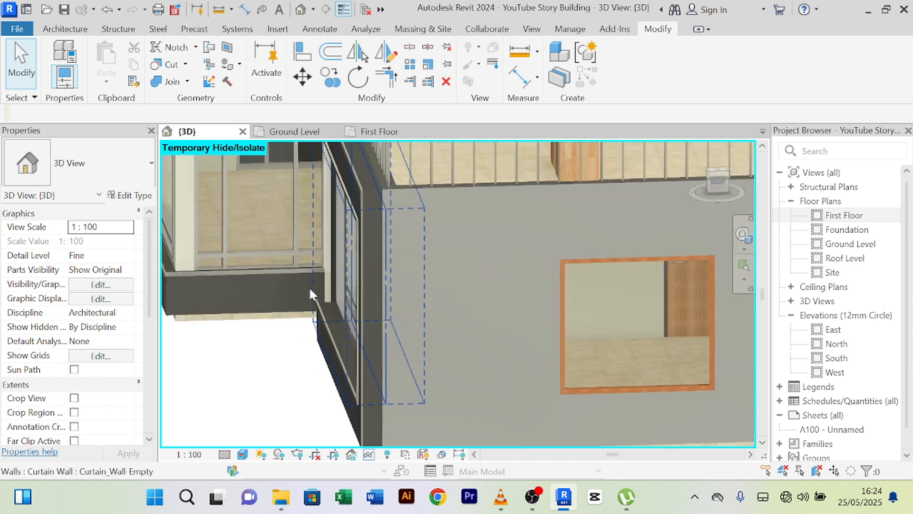
scroll(312, 309, "up", 5)
scroll(289, 324, "down", 4)
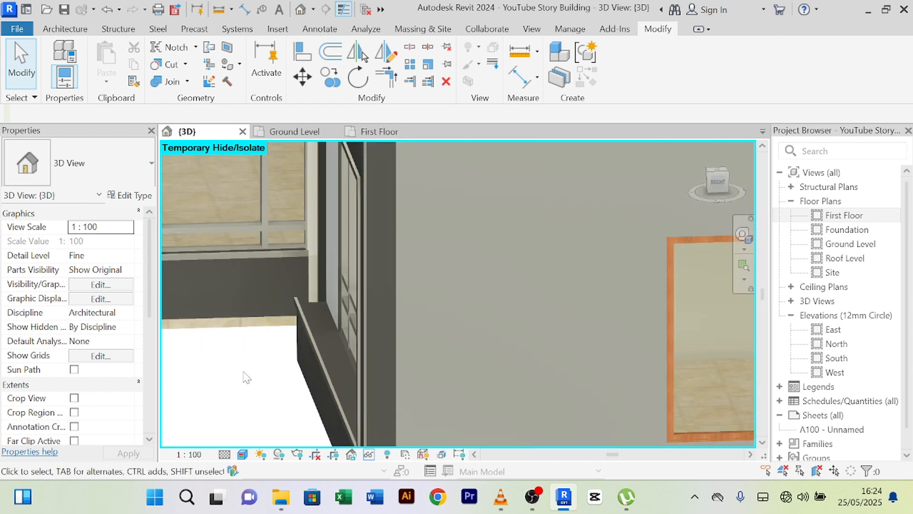
middle_click_drag(246, 378, 317, 339, "shift")
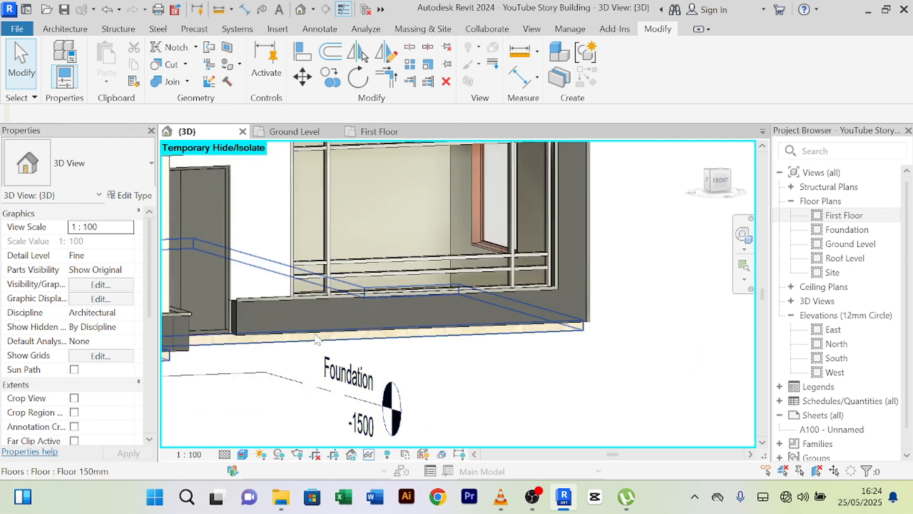
scroll(314, 332, "up", 2)
scroll(247, 302, "down", 1)
middle_click_drag(252, 302, 375, 357, "shift")
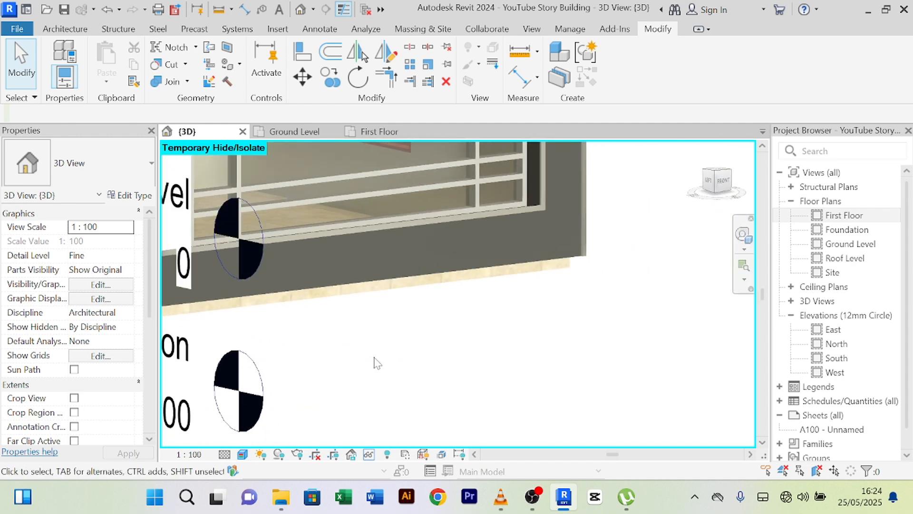
middle_click_drag(476, 377, 732, 407)
scroll(400, 335, "up", 5)
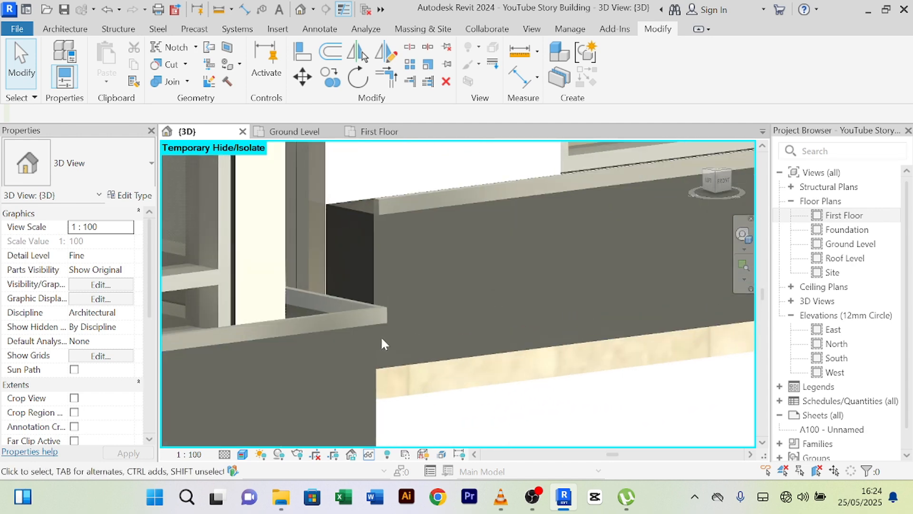
scroll(363, 201, "up", 2)
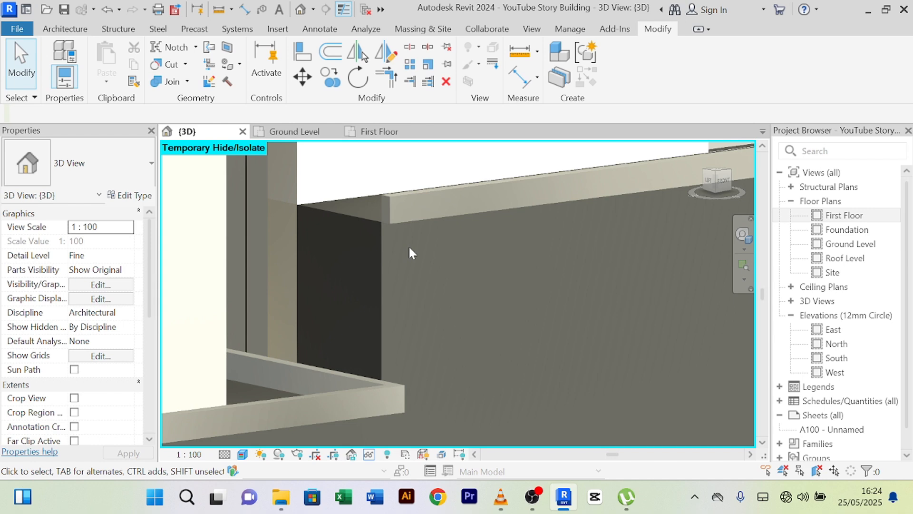
scroll(409, 243, "down", 3)
scroll(419, 234, "up", 3)
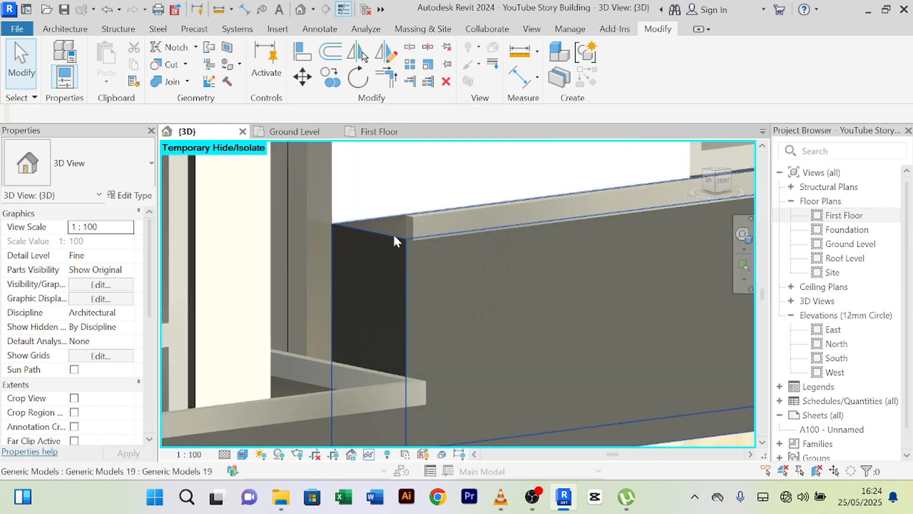
scroll(381, 236, "up", 2)
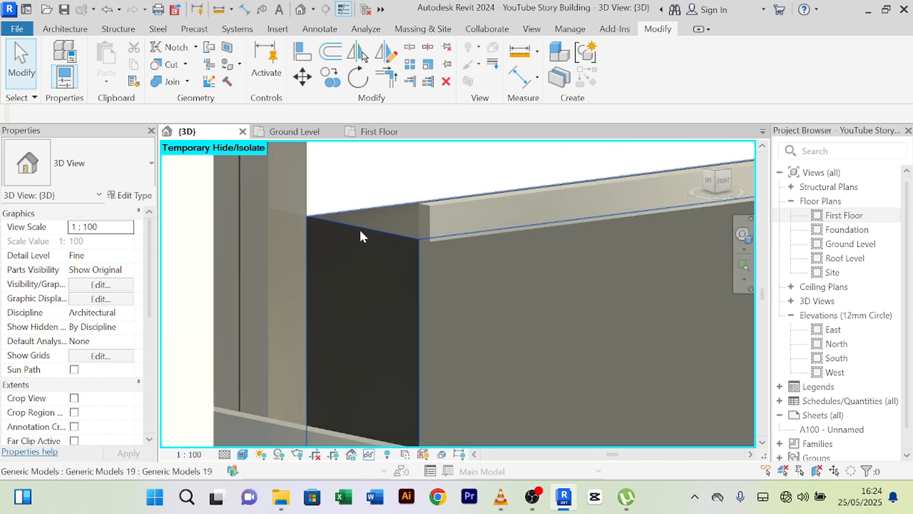
- Select the window trim band and inspect the slab-edge trim around the upper wall corner
left_click(466, 203)
scroll(489, 253, "down", 3)
scroll(512, 281, "down", 6)
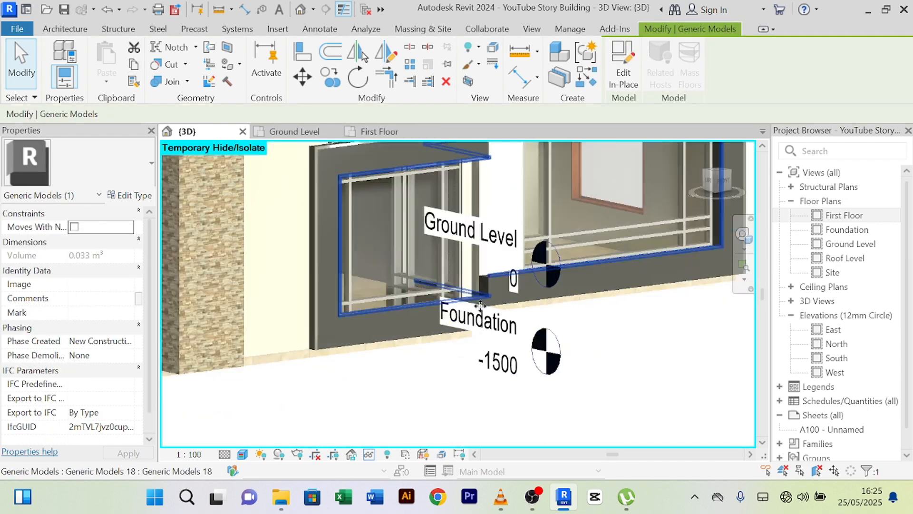
scroll(372, 178, "up", 7)
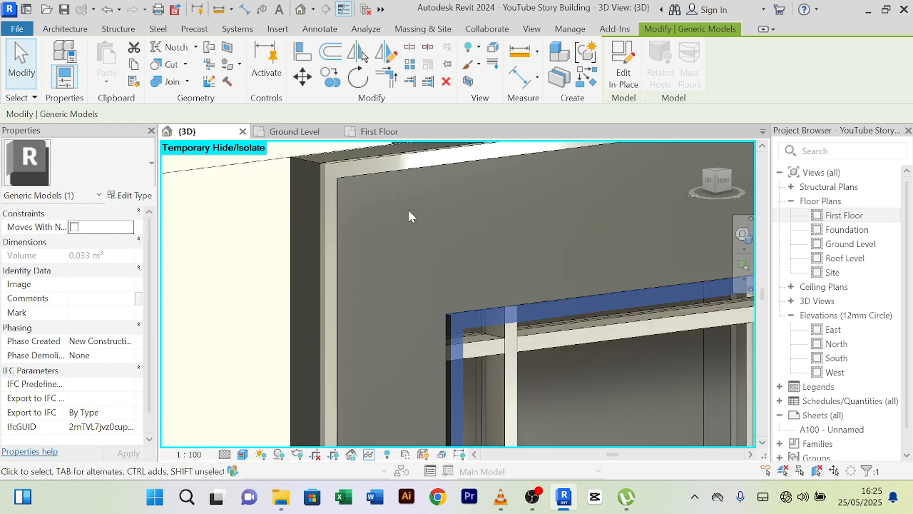
scroll(408, 209, "down", 3)
middle_click_drag(409, 209, 187, 178)
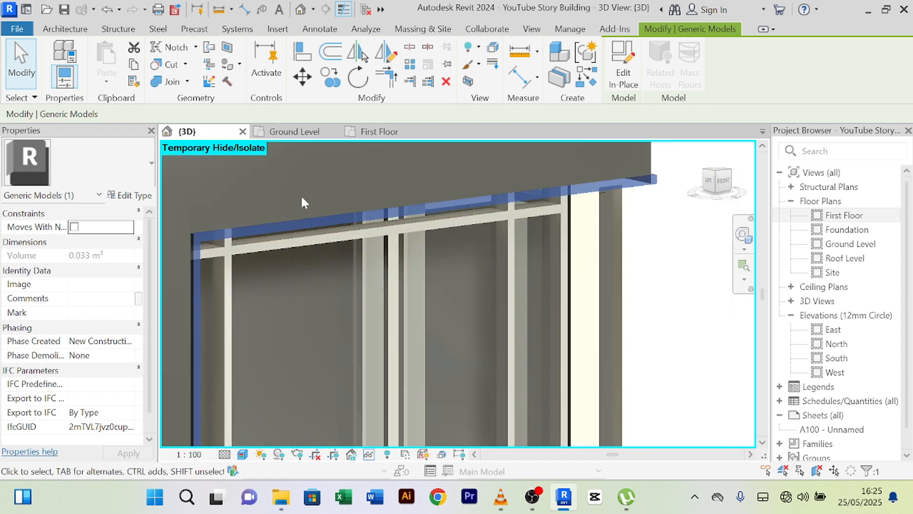
scroll(301, 200, "down", 2)
middle_click_drag(301, 203, 551, 336, "shift")
scroll(547, 333, "up", 6)
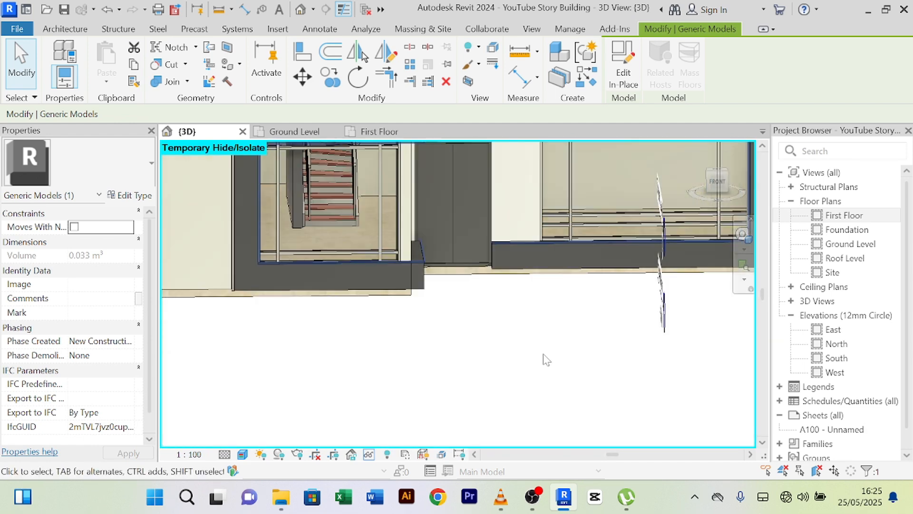
scroll(440, 323, "up", 1)
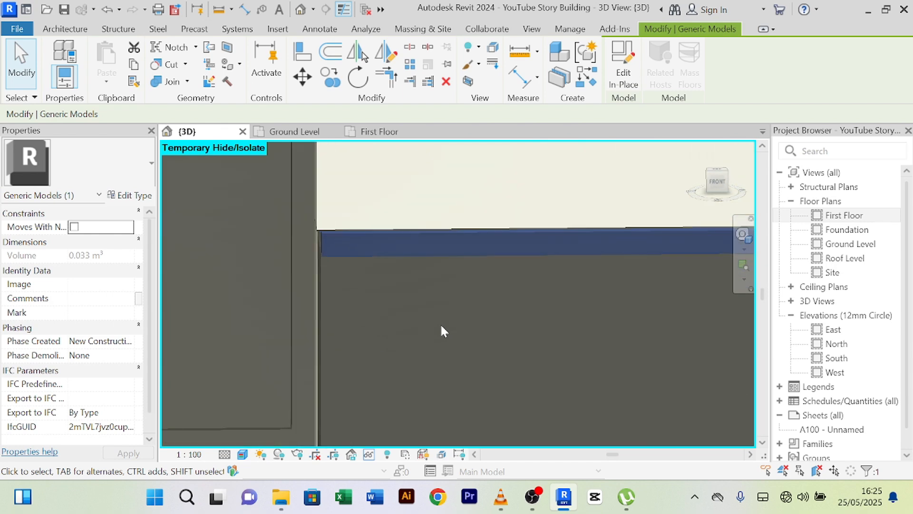
scroll(441, 328, "down", 1)
middle_click_drag(438, 332, 474, 328, "shift")
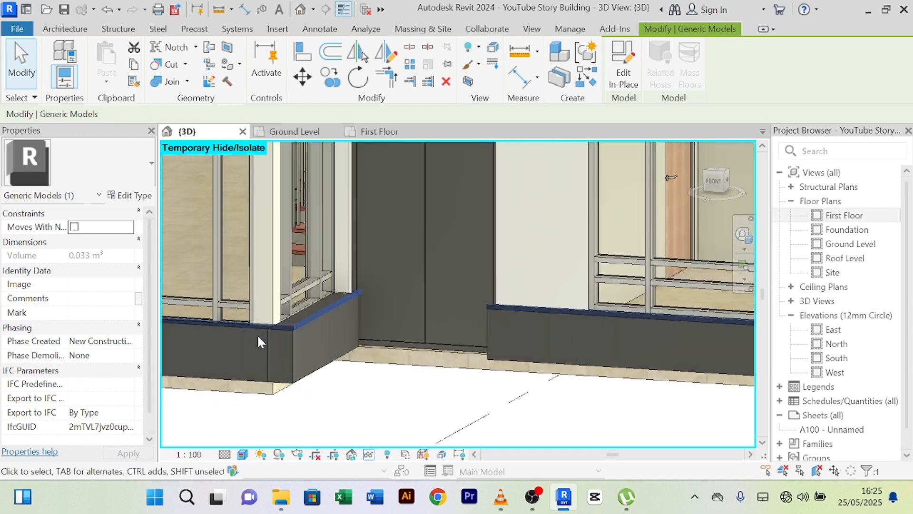
scroll(258, 335, "down", 2)
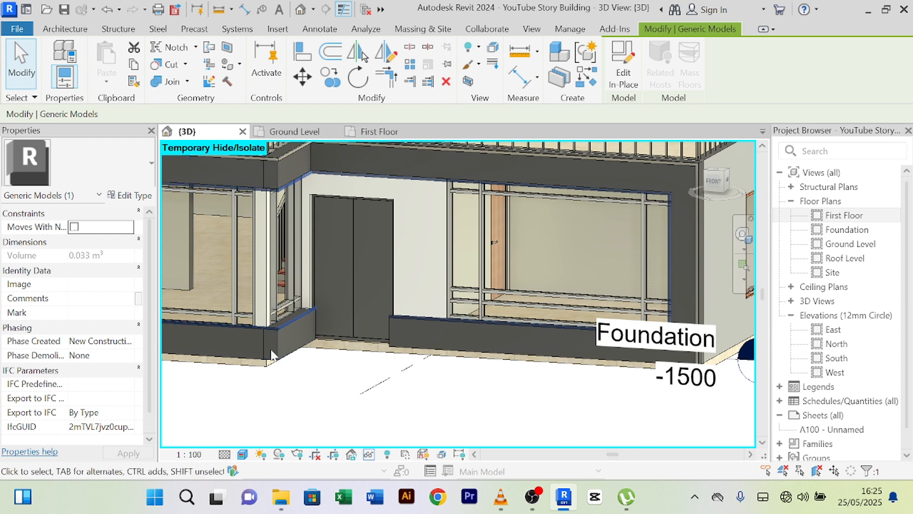
scroll(283, 325, "up", 2)
scroll(283, 325, "down", 5)
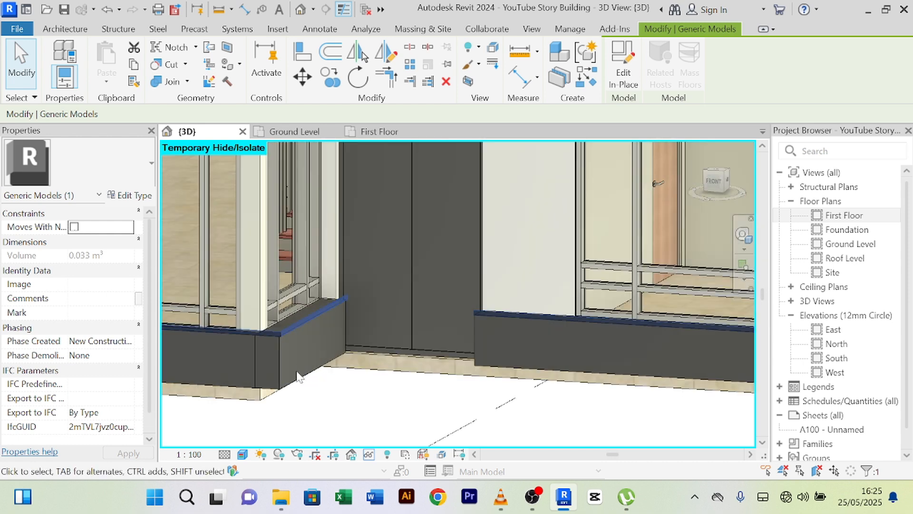
scroll(338, 277, "up", 3)
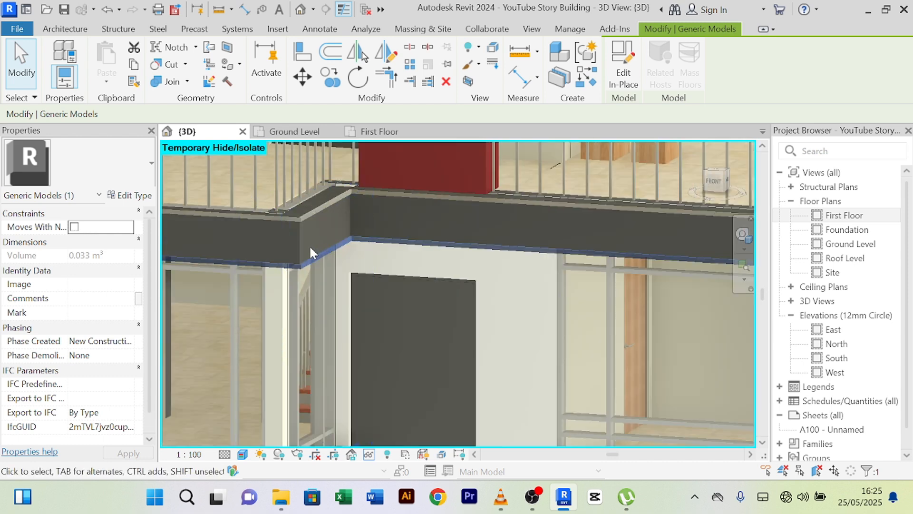
middle_click_drag(302, 268, 328, 249, "shift")
scroll(454, 253, "up", 2)
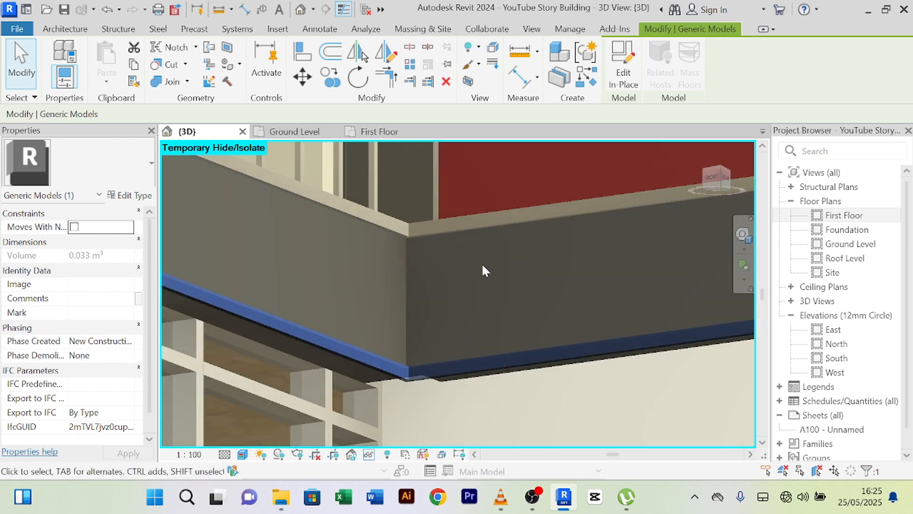
middle_click_drag(478, 279, 480, 237, "shift")
scroll(487, 353, "down", 2)
middle_click_drag(487, 353, 490, 305)
scroll(486, 358, "up", 2)
scroll(486, 358, "up", 3)
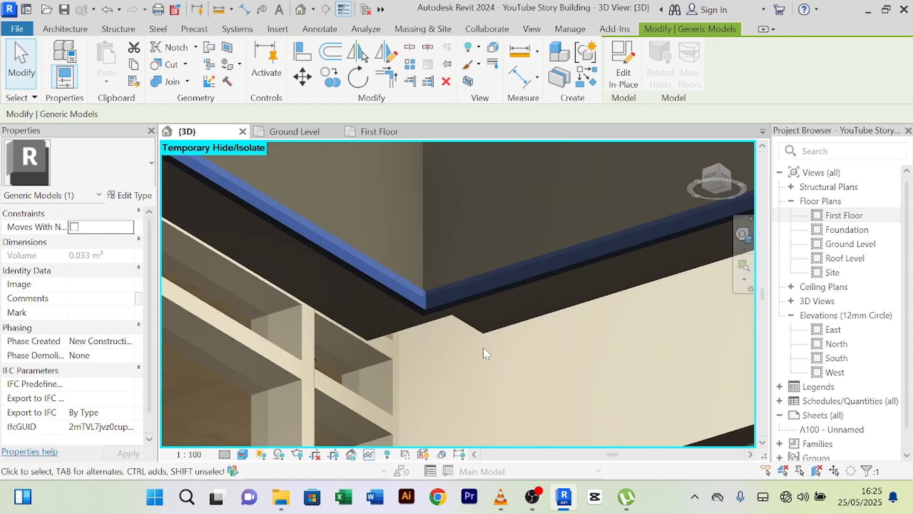
- Stretch the corner trim band's end to close the corner, growing its volume from 1.935 to 1.968 m³
left_click(480, 335)
scroll(481, 330, "down", 4)
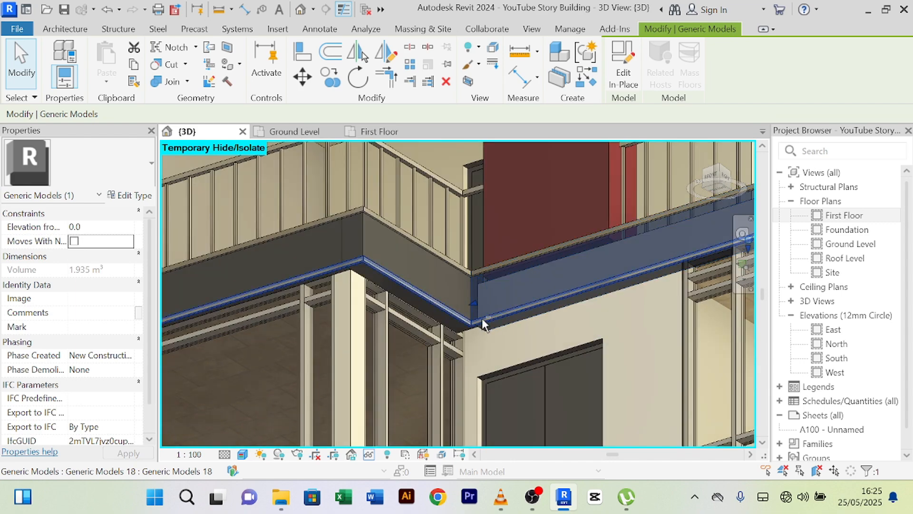
middle_click_drag(482, 317, 483, 270, "shift")
scroll(533, 364, "up", 1)
middle_click_drag(533, 364, 504, 264)
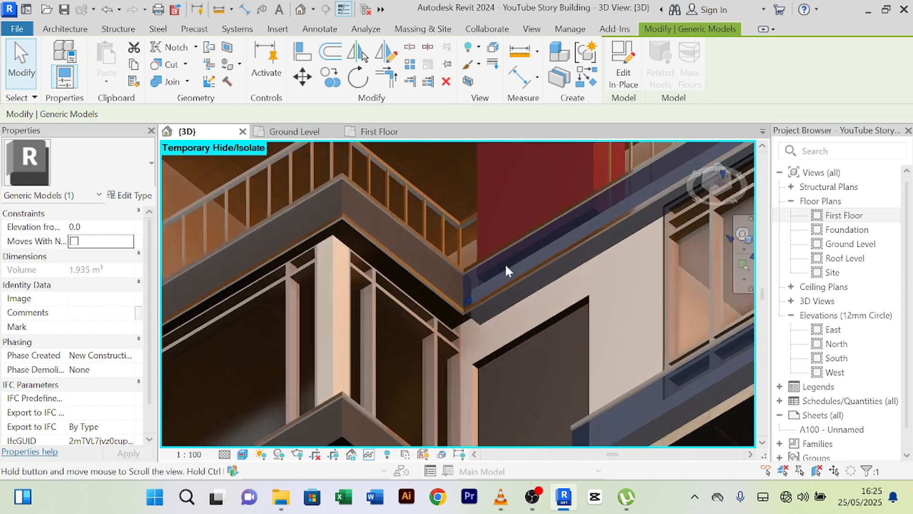
scroll(467, 306, "up", 4)
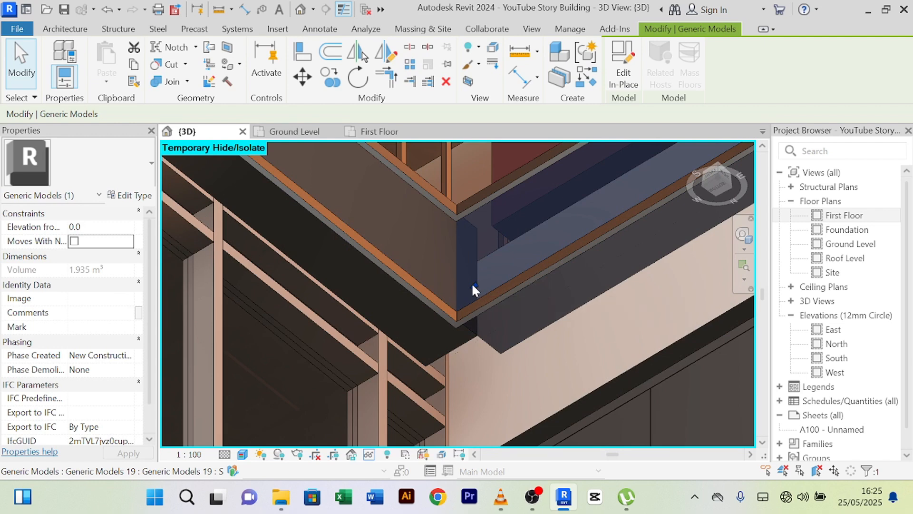
left_click_drag(451, 304, 423, 319)
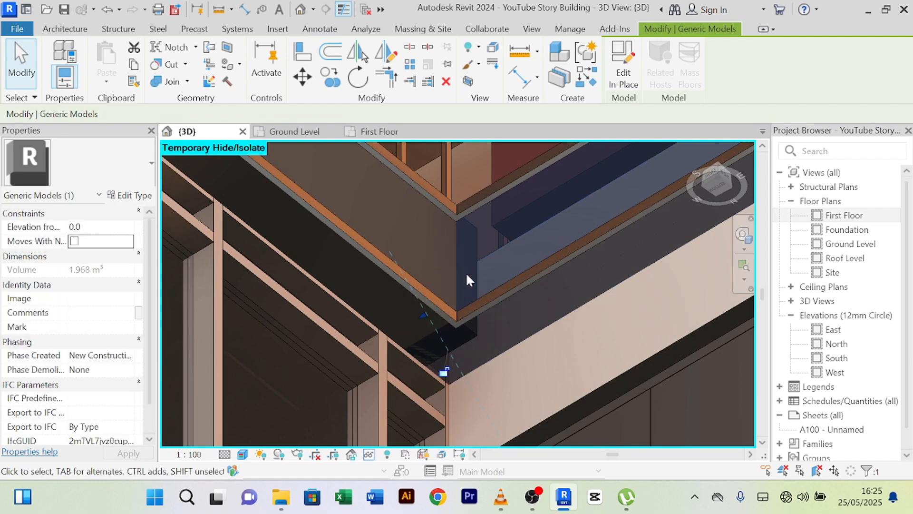
scroll(466, 273, "down", 2)
key("Escape")
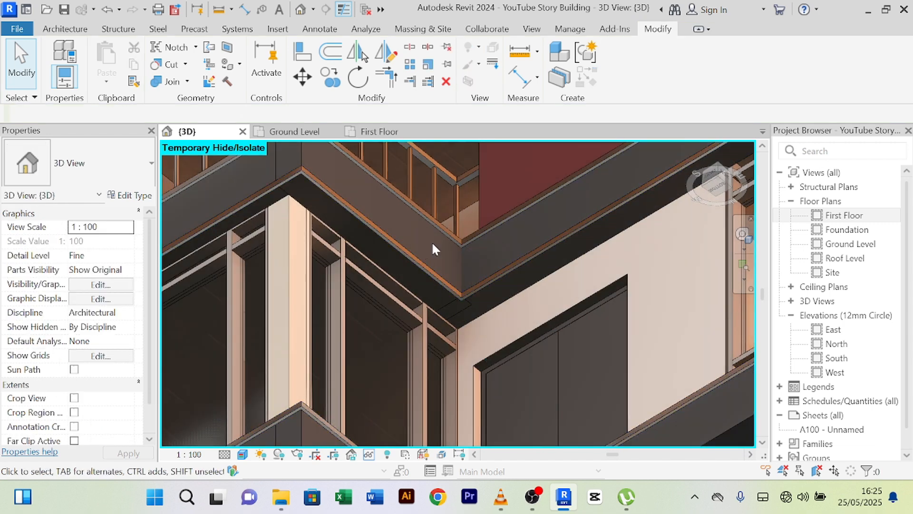
middle_click_drag(432, 241, 430, 341, "shift")
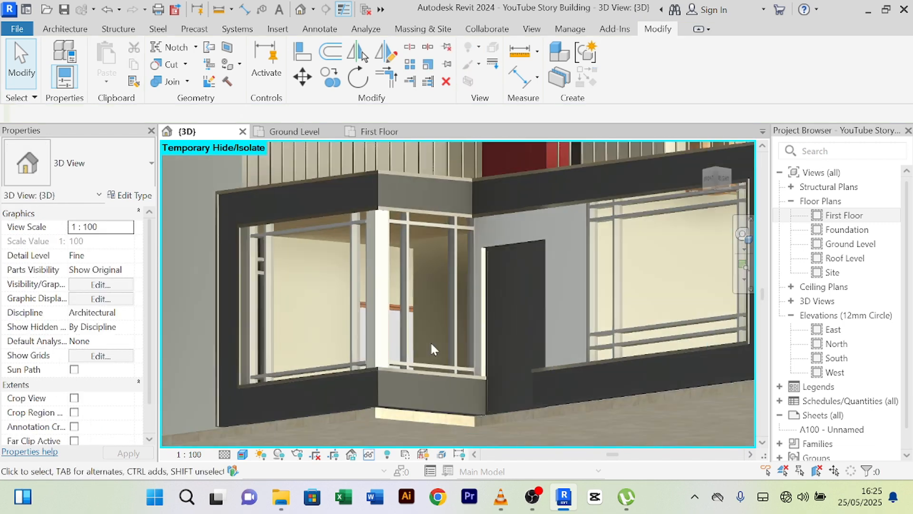
scroll(430, 341, "down", 4)
middle_click_drag(485, 404, 575, 441, "shift")
scroll(475, 399, "up", 5)
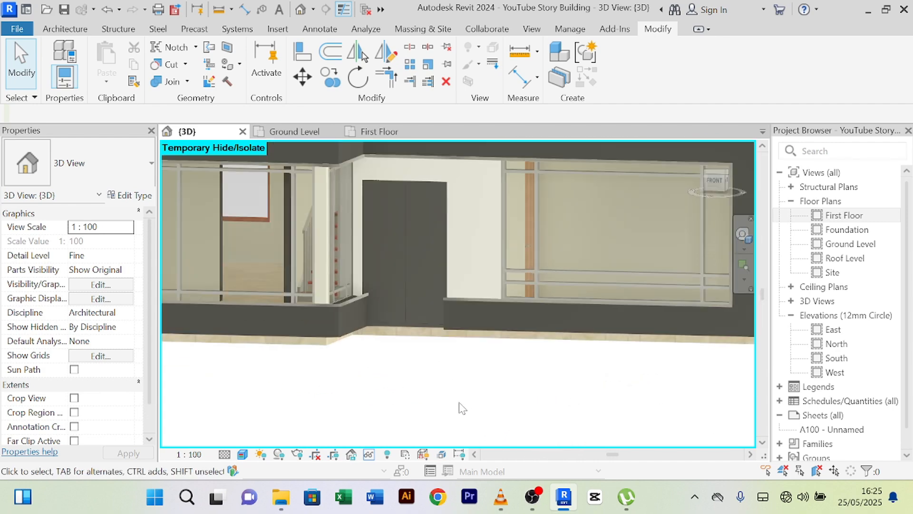
scroll(462, 408, "down", 3)
middle_click_drag(463, 409, 274, 400, "shift")
scroll(454, 402, "down", 3)
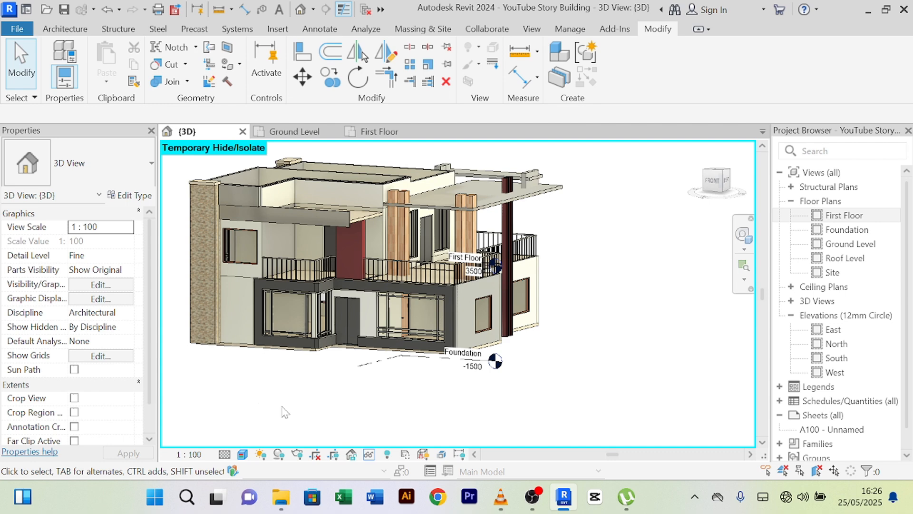
scroll(300, 395, "up", 2)
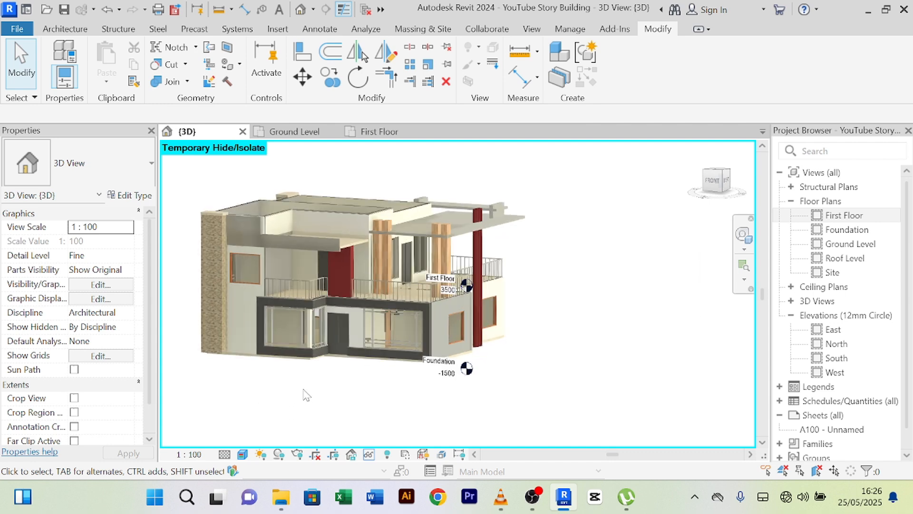
middle_click_drag(307, 390, 343, 381, "shift")
scroll(419, 374, "up", 3)
scroll(416, 368, "down", 2)
middle_click_drag(421, 381, 384, 382)
mouse_move(570, 393)
middle_mouse_down("shift")
mouse_move(460, 395)
mouse_move(626, 398)
middle_mouse_up("shift")
scroll(564, 264, "up", 5)
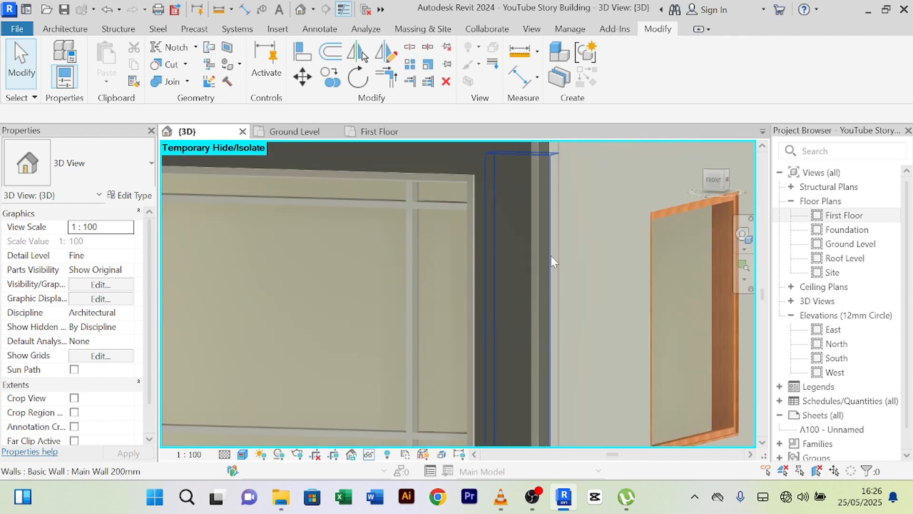
middle_click_drag(481, 290, 521, 286, "shift")
scroll(520, 286, "down", 3)
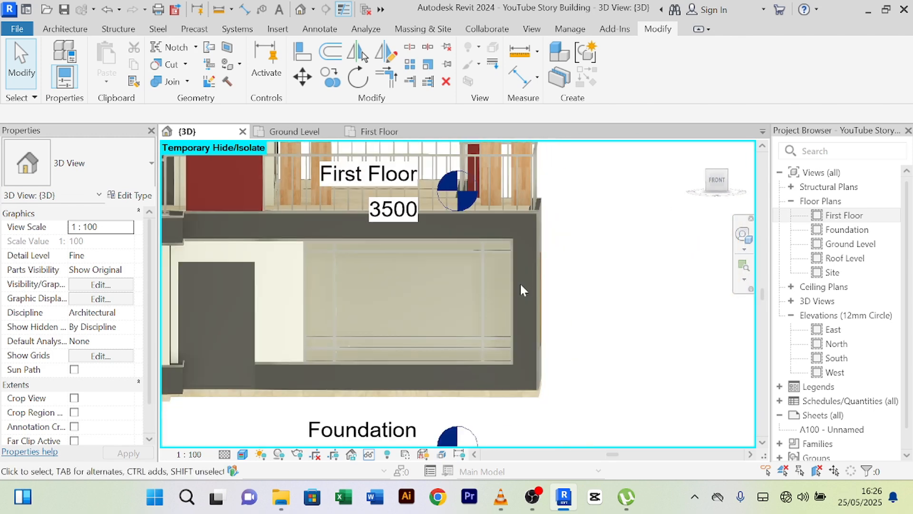
scroll(603, 284, "down", 1)
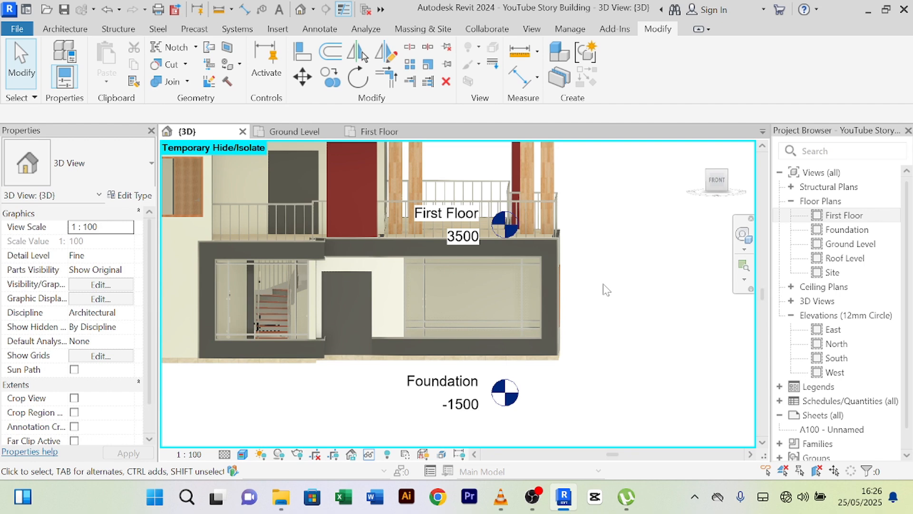
scroll(515, 285, "up", 4)
scroll(603, 273, "down", 5)
middle_click_drag(652, 281, 439, 376)
scroll(629, 274, "up", 3)
scroll(631, 279, "down", 6)
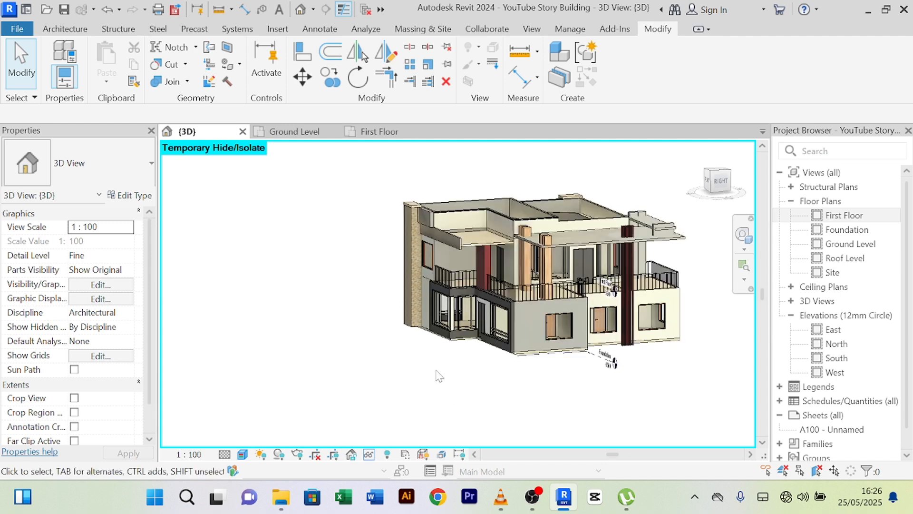
scroll(562, 227, "up", 4)
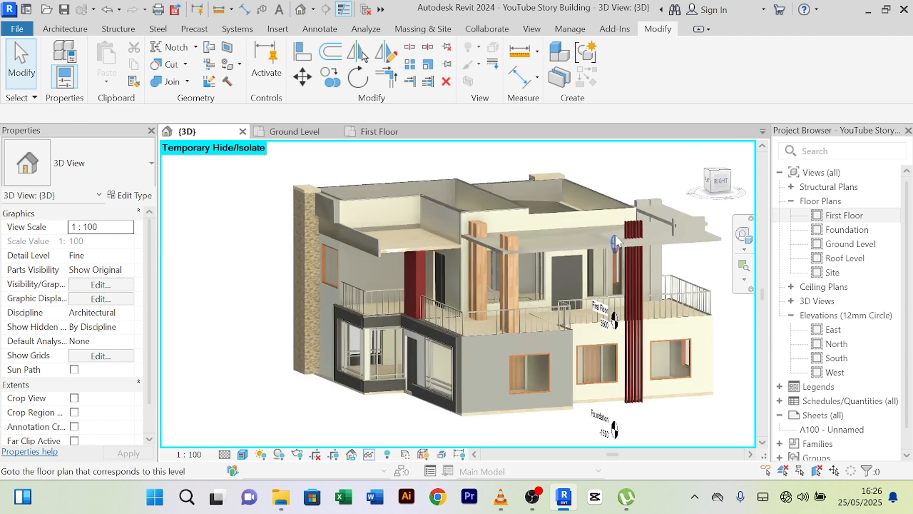
scroll(361, 259, "up", 3)
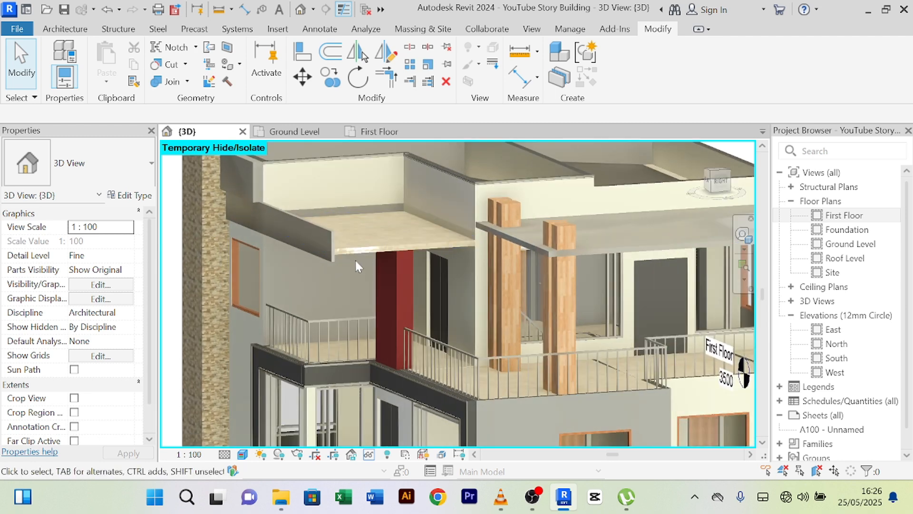
scroll(613, 250, "down", 6)
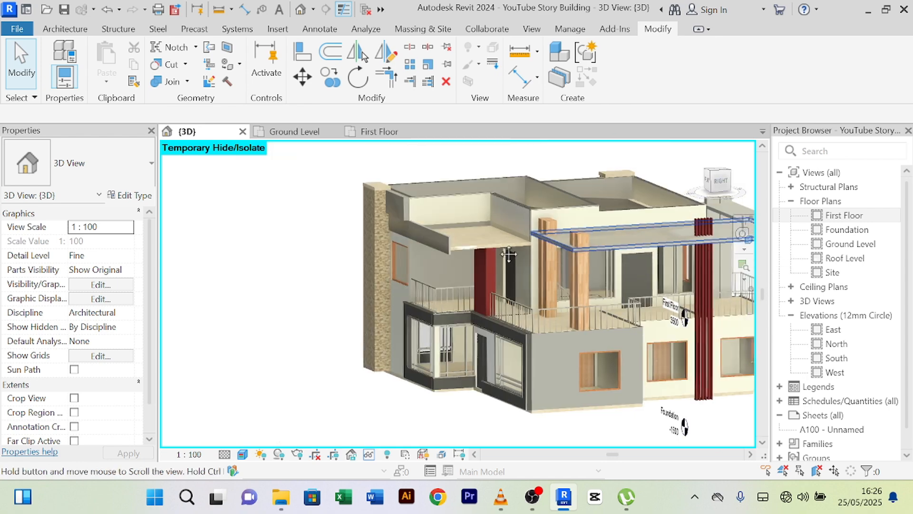
scroll(637, 250, "up", 1)
scroll(642, 249, "up", 3)
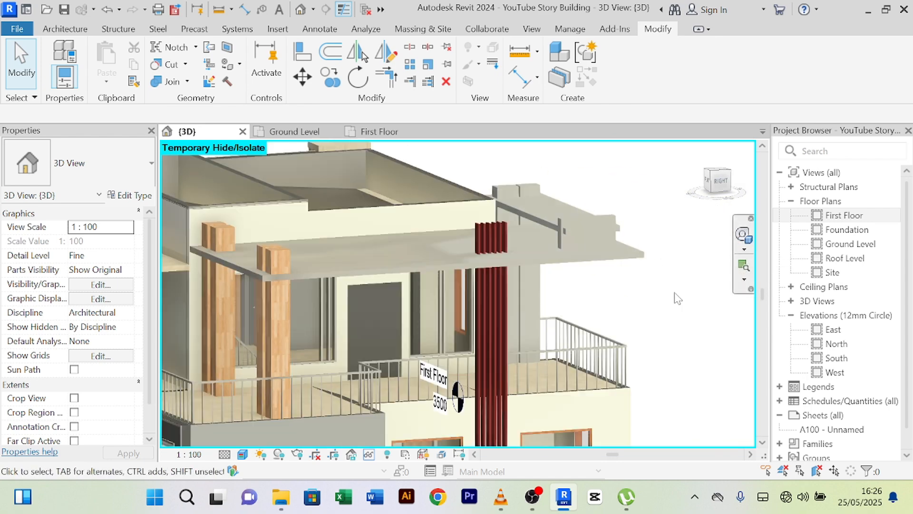
middle_click_drag(686, 312, 544, 292, "shift")
scroll(523, 270, "down", 2)
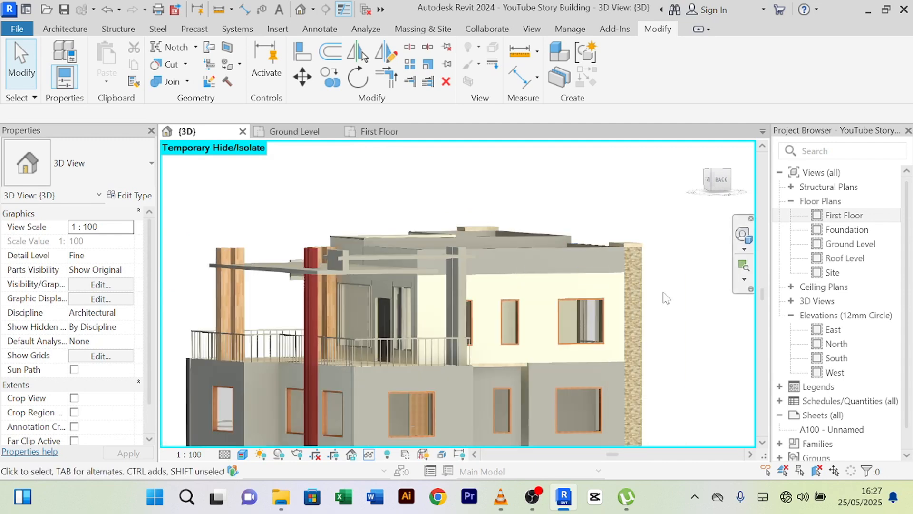
middle_click_drag(664, 293, 604, 292, "shift")
middle_click_drag(635, 264, 656, 214)
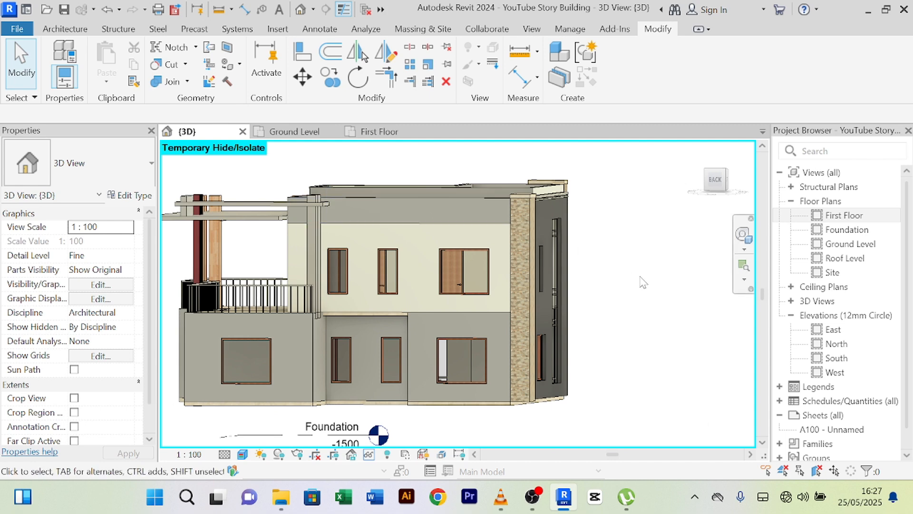
middle_click_drag(632, 276, 658, 285, "shift")
scroll(450, 278, "up", 2)
scroll(452, 281, "down", 5)
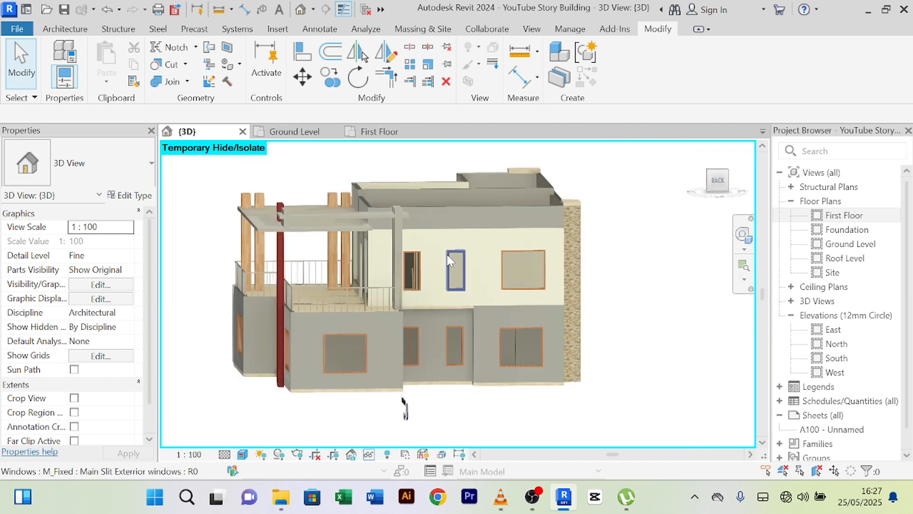
middle_click_drag(661, 329, 611, 312, "shift")
scroll(593, 320, "down", 2)
scroll(604, 304, "up", 2)
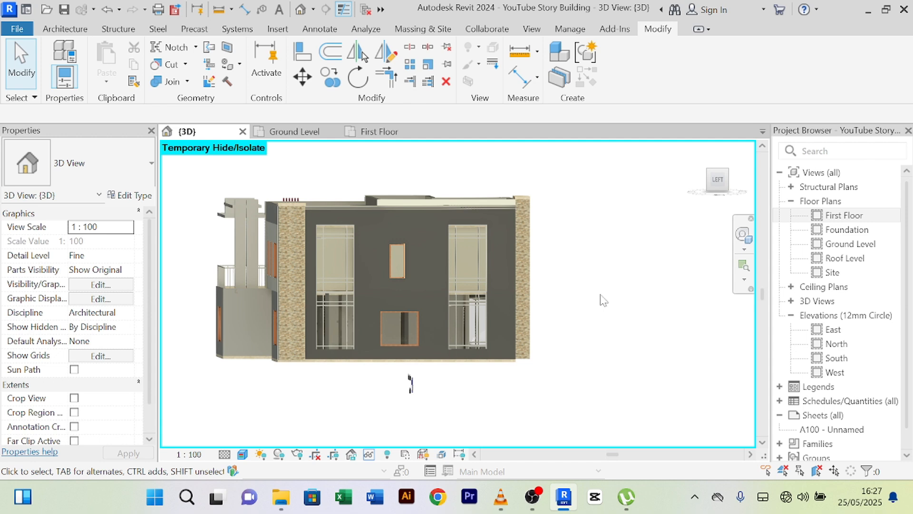
scroll(546, 238, "up", 3)
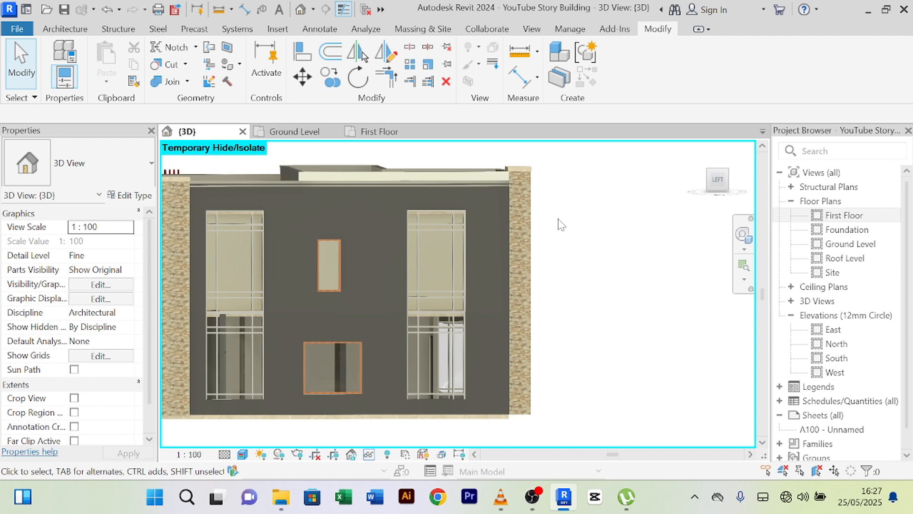
scroll(556, 222, "down", 4)
middle_click_drag(561, 227, 585, 248)
scroll(397, 213, "up", 7)
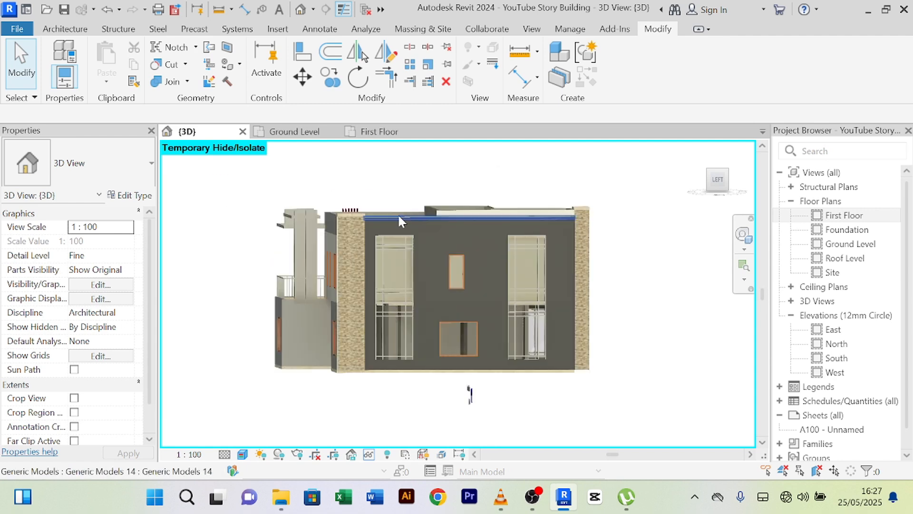
scroll(362, 232, "up", 3)
scroll(346, 236, "down", 5)
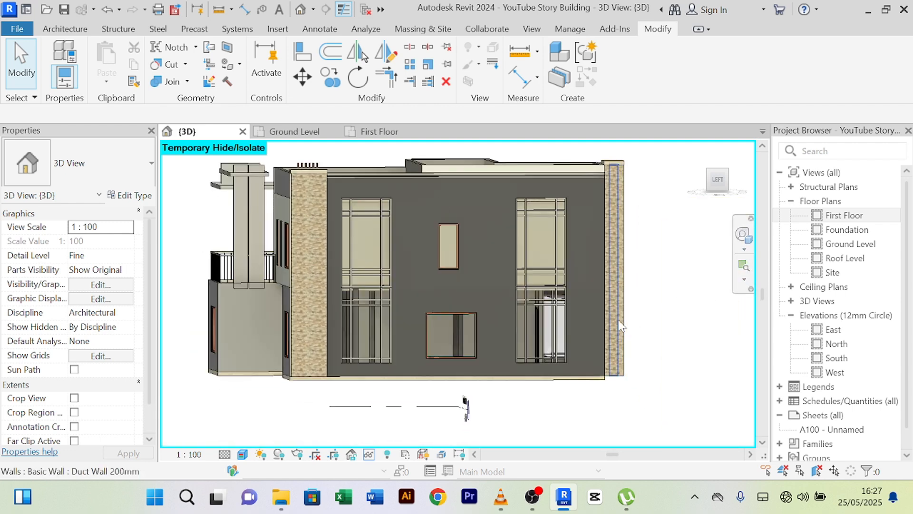
scroll(669, 354, "down", 1)
middle_click_drag(676, 364, 409, 282, "shift")
scroll(649, 370, "up", 4)
scroll(648, 370, "down", 3)
scroll(420, 280, "up", 3)
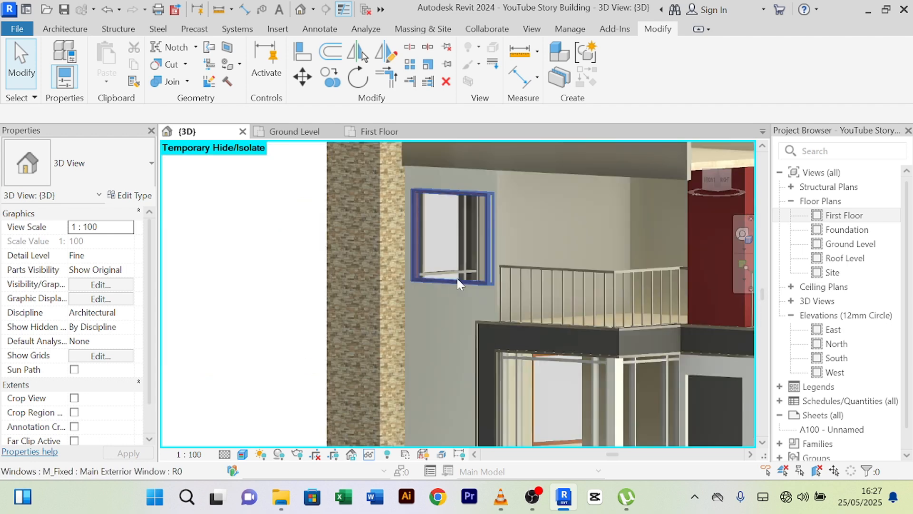
scroll(434, 340, "down", 2)
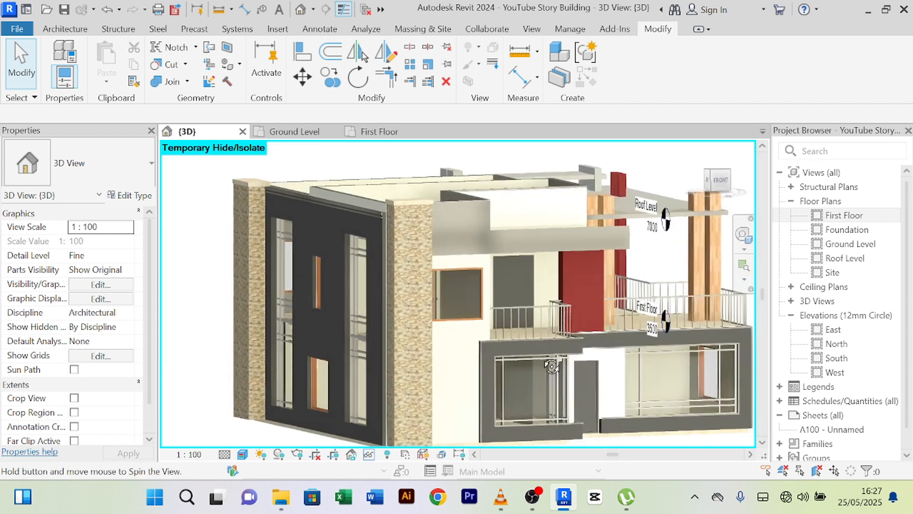
scroll(432, 352, "up", 2)
scroll(430, 349, "up", 3)
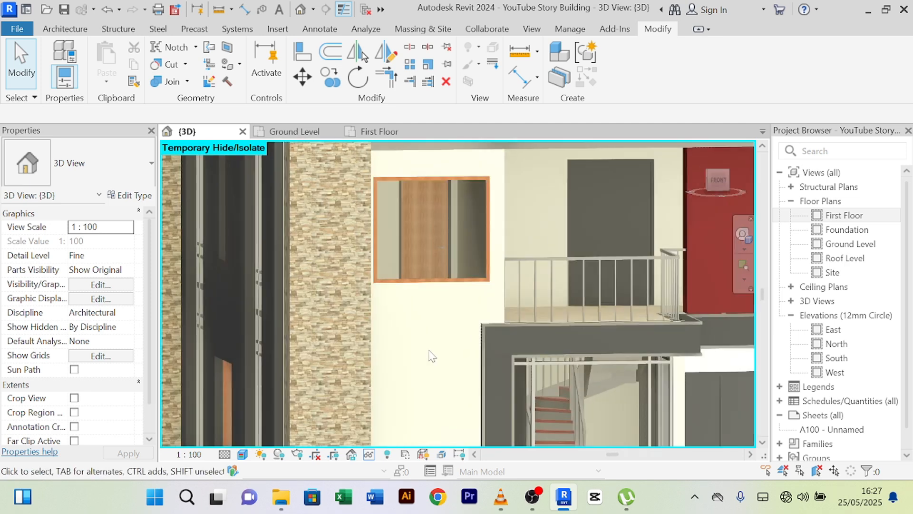
scroll(430, 351, "down", 2)
scroll(426, 335, "down", 4)
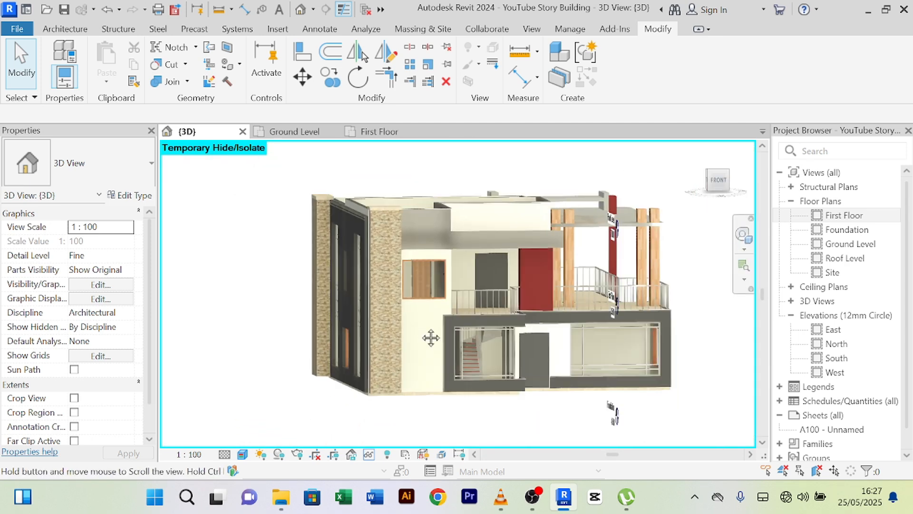